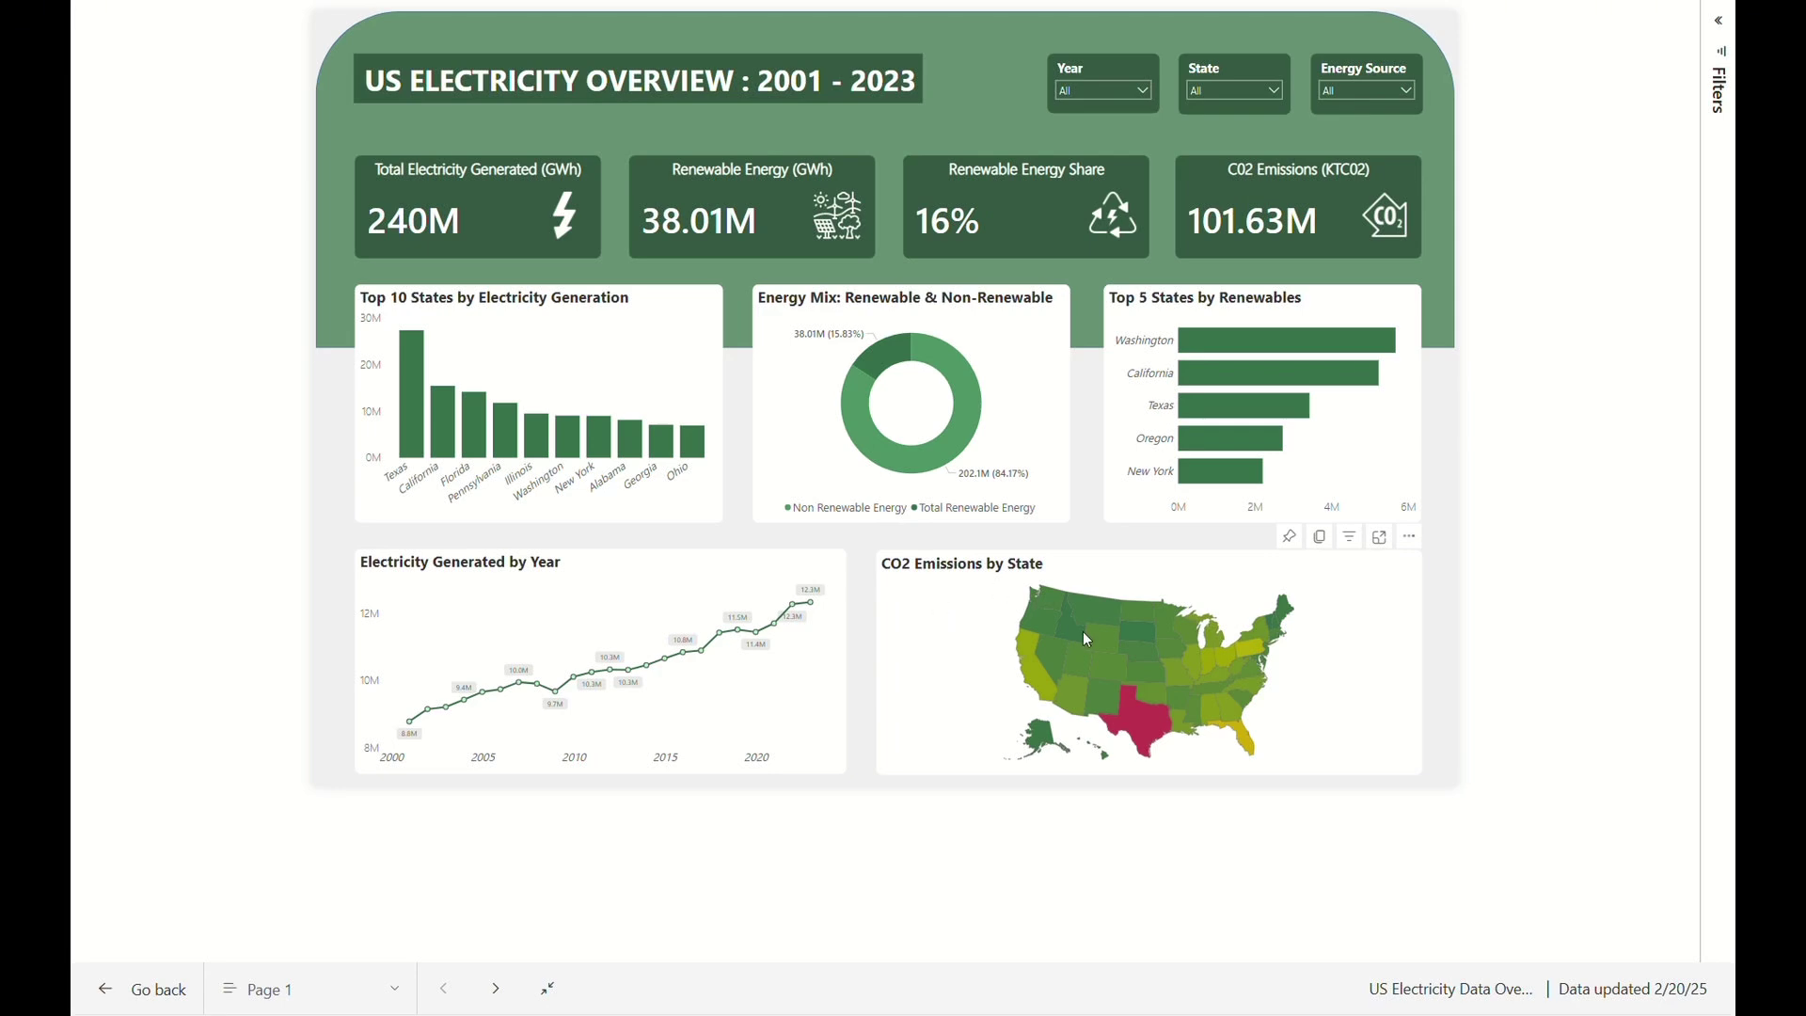
# Inspect Arizona's details on the CO2 Emissions by State map.
pyautogui.click(1069, 677)
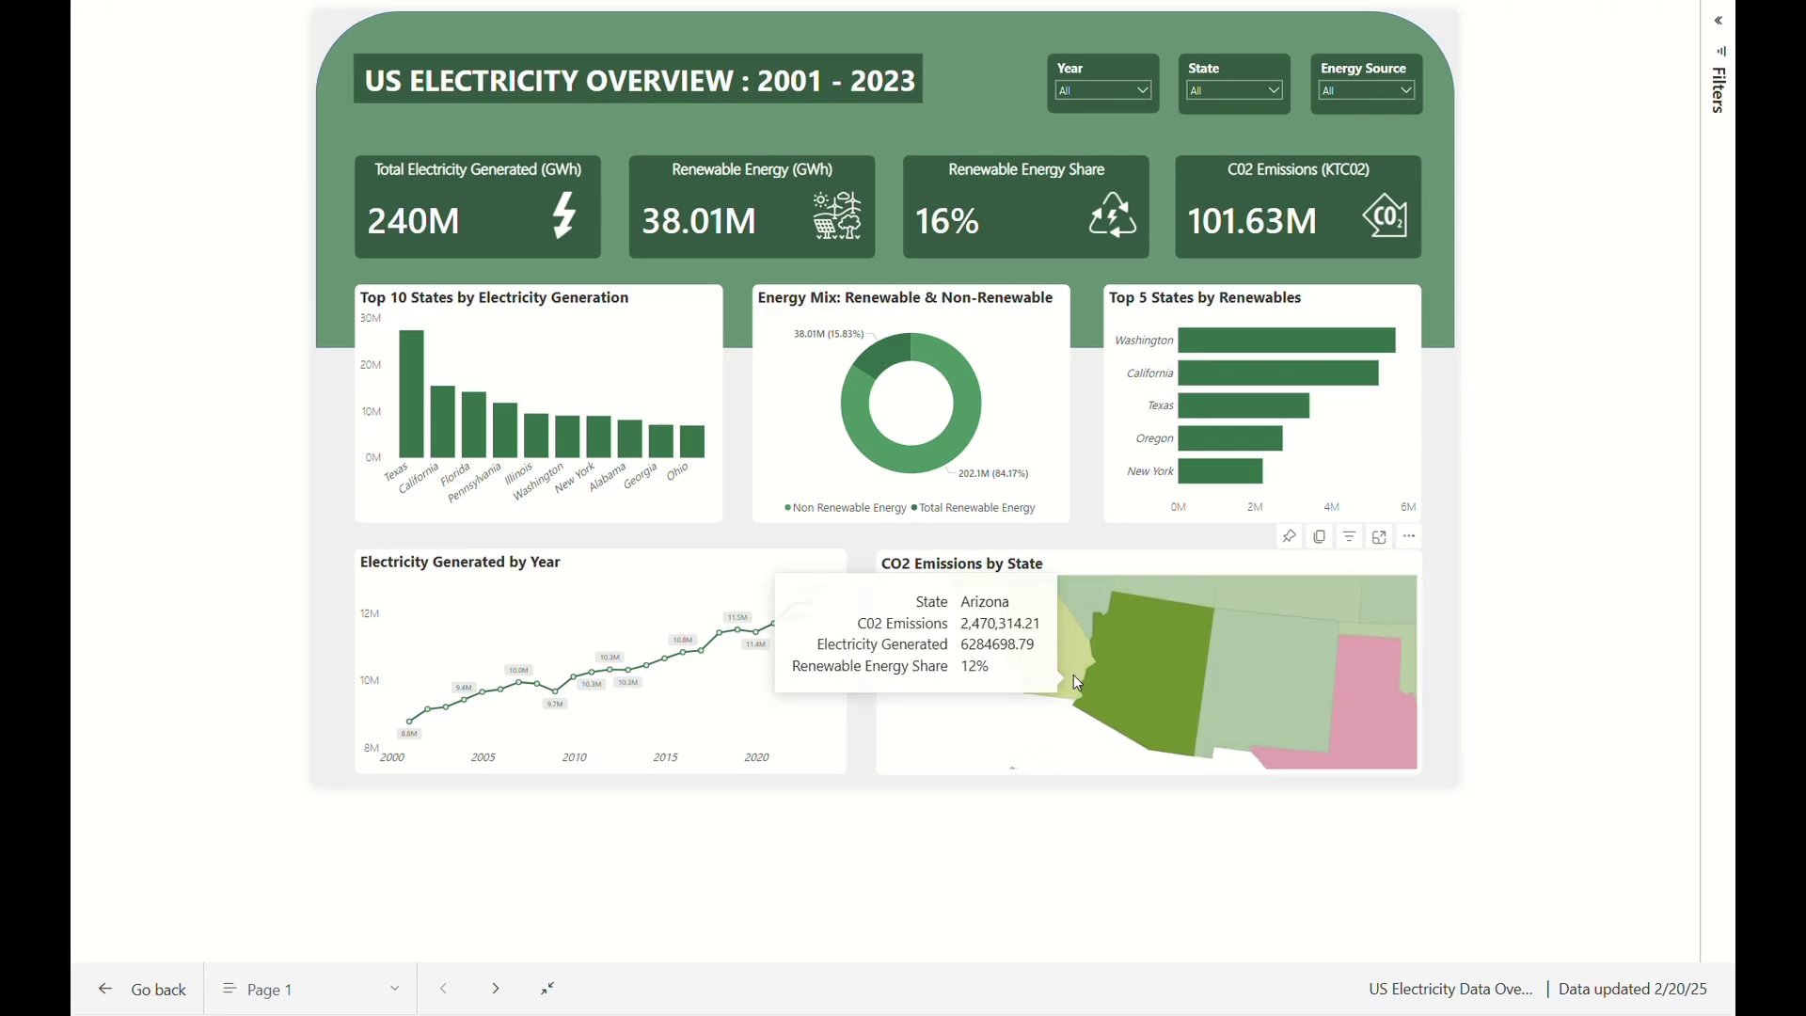
pyautogui.click(1144, 664)
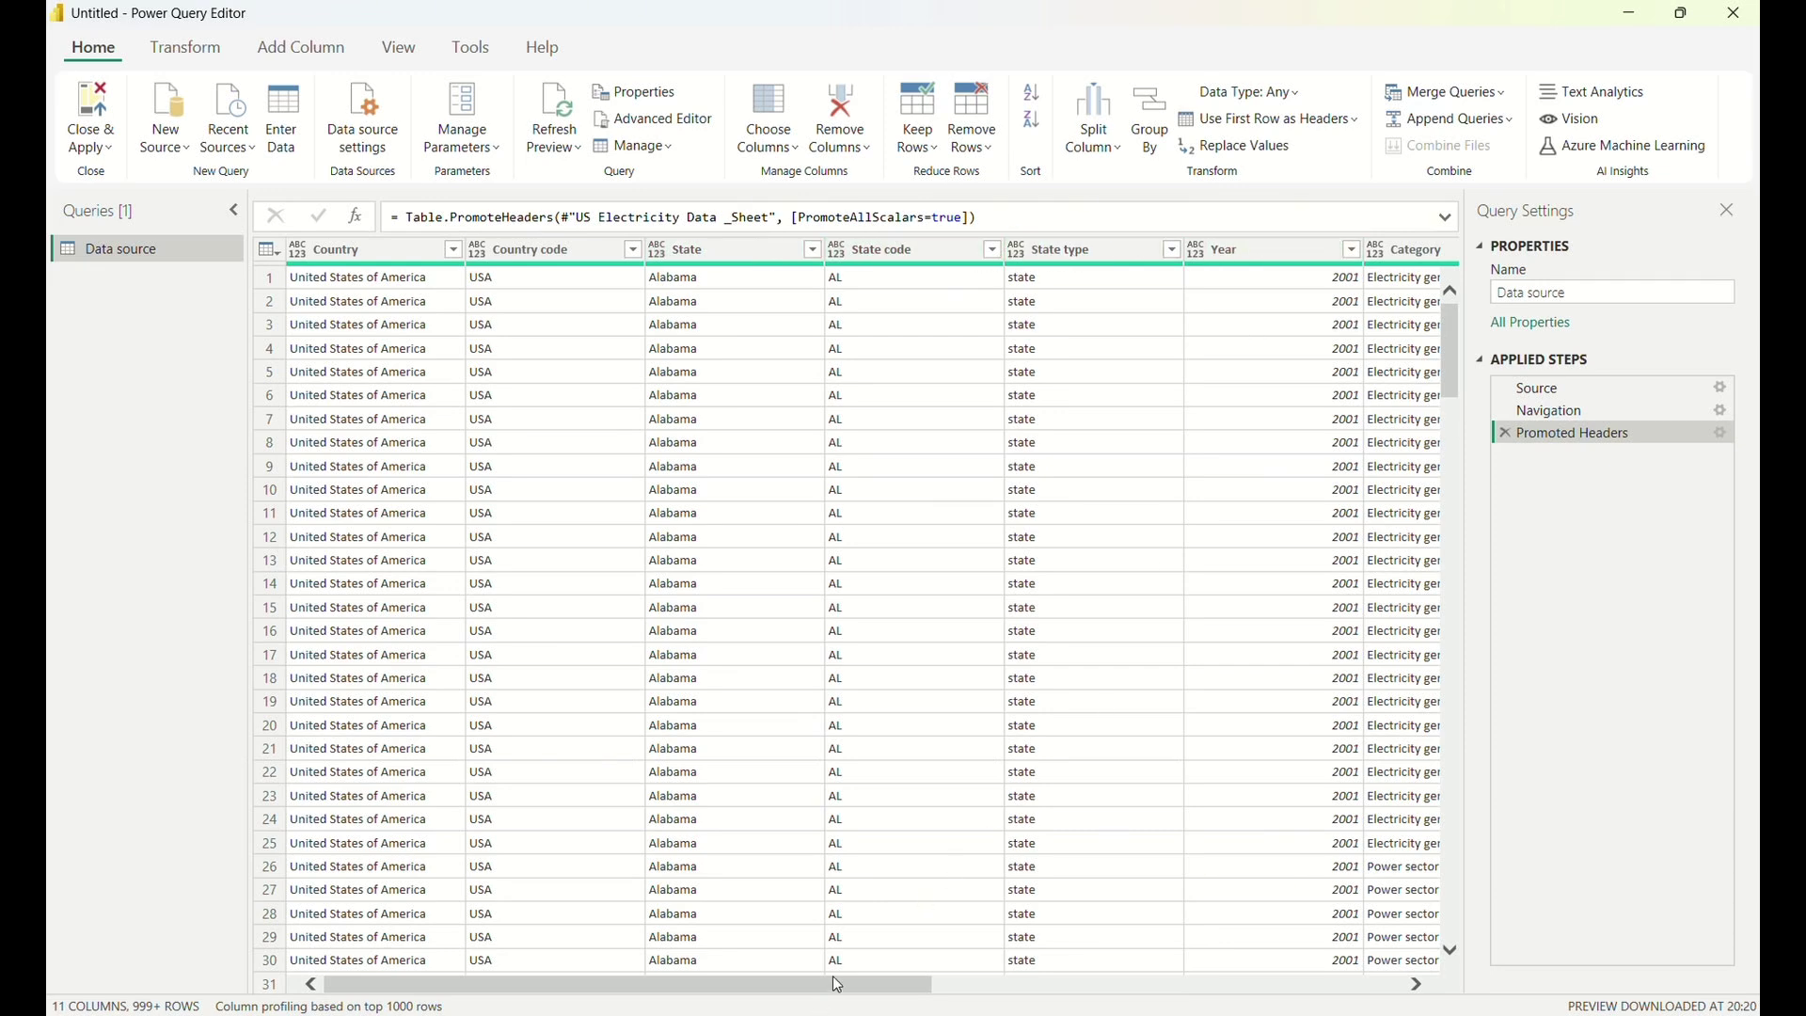
# Review the Data source columns from Country to Value, including the entries under Variable and Unit.
pyautogui.moveTo(833, 983); pyautogui.dragTo(1136, 983)
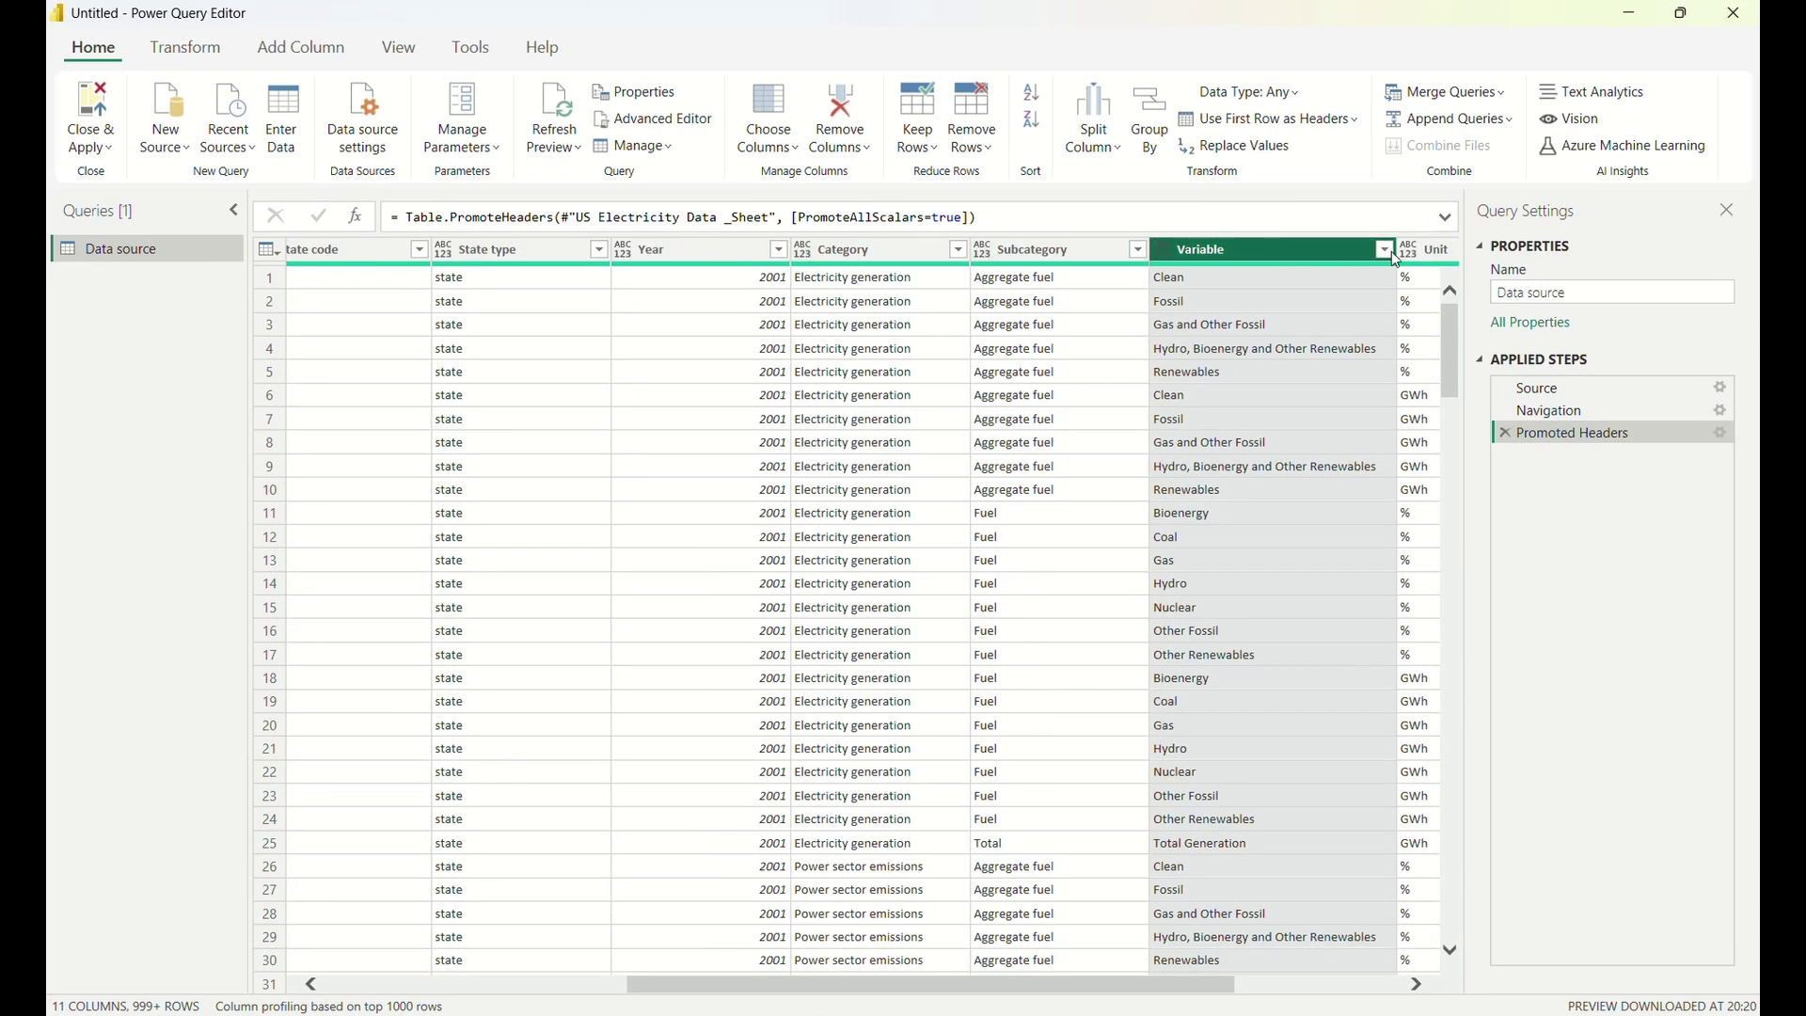
pyautogui.moveTo(1077, 989); pyautogui.dragTo(1190, 988)
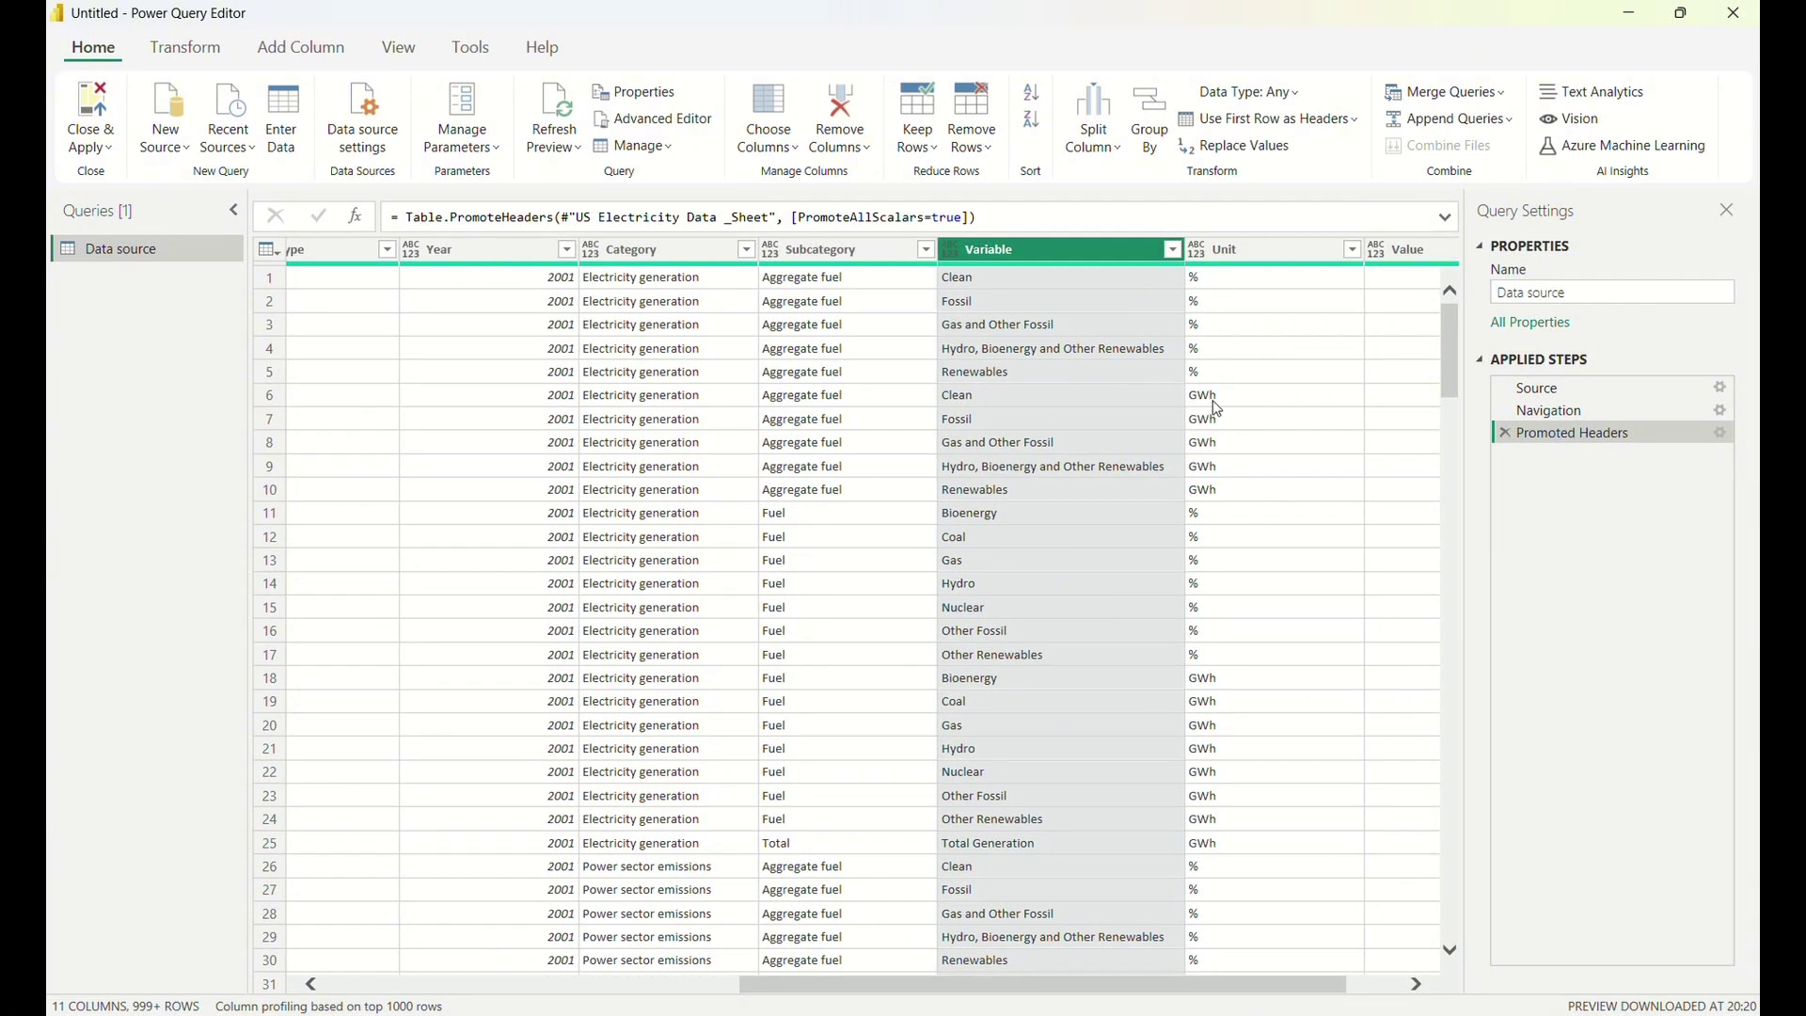
pyautogui.scroll(-5, 1230, 778)
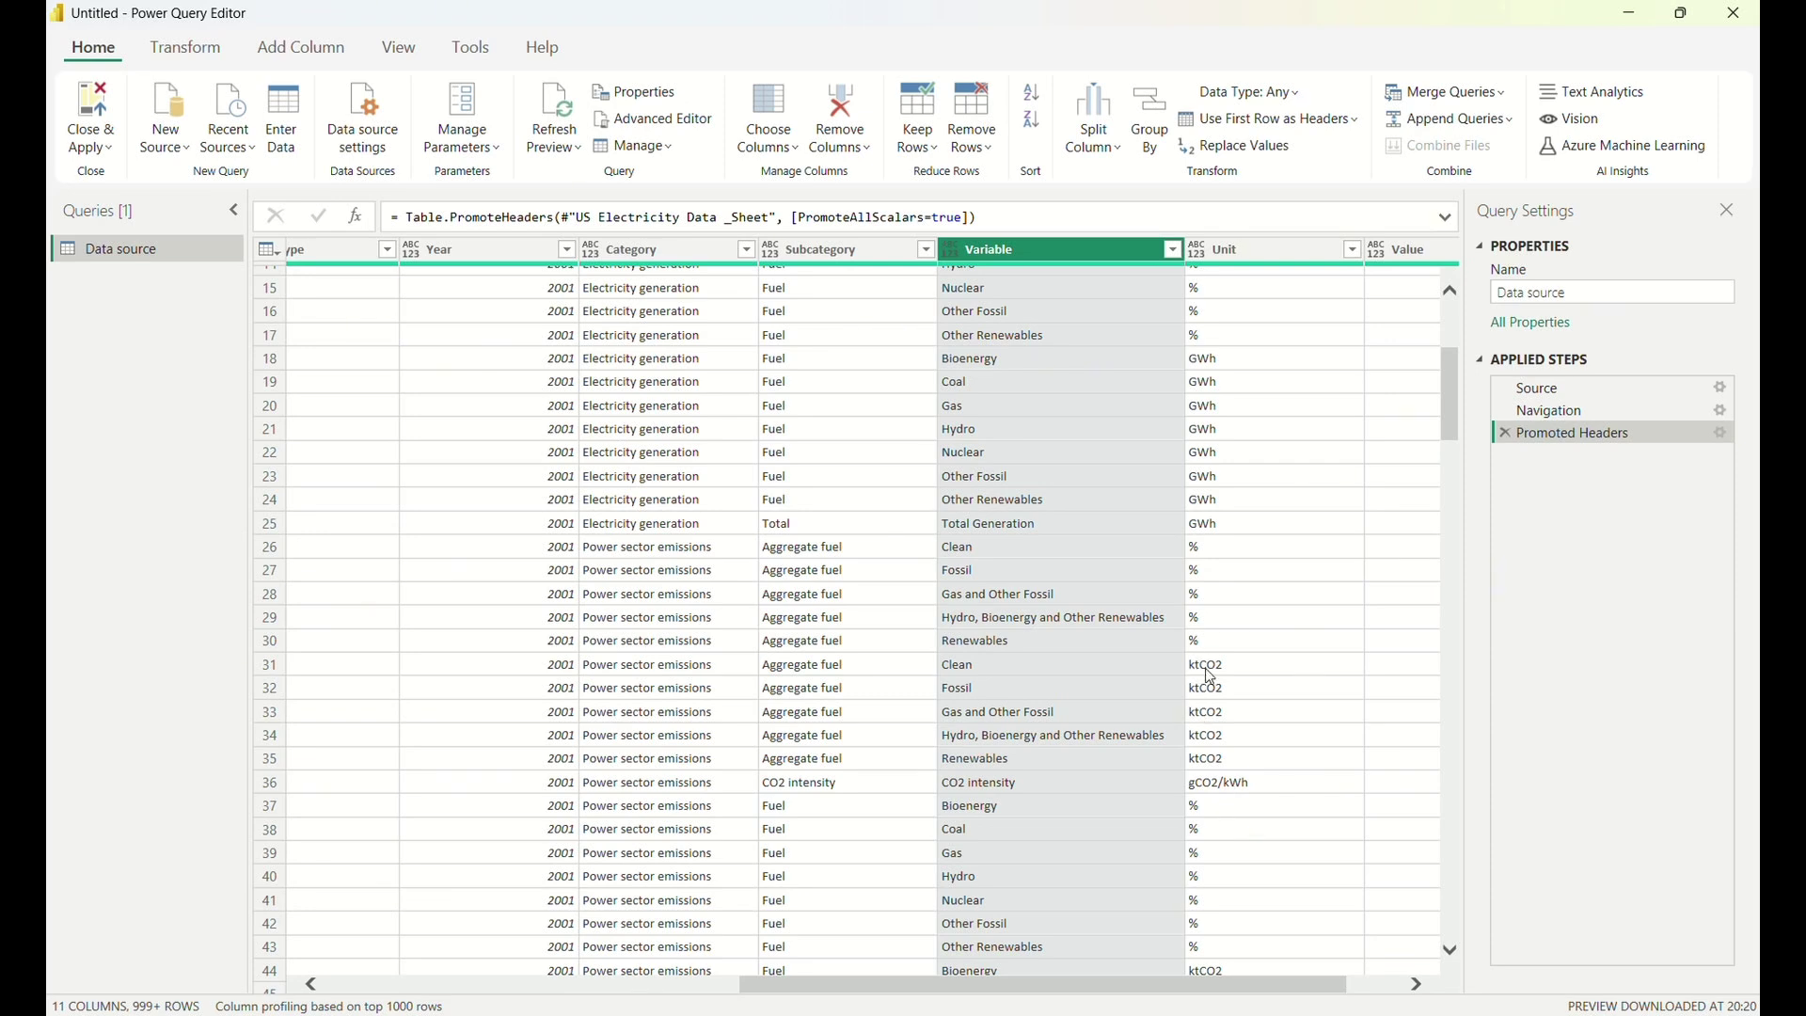
pyautogui.moveTo(1188, 994); pyautogui.dragTo(767, 988)
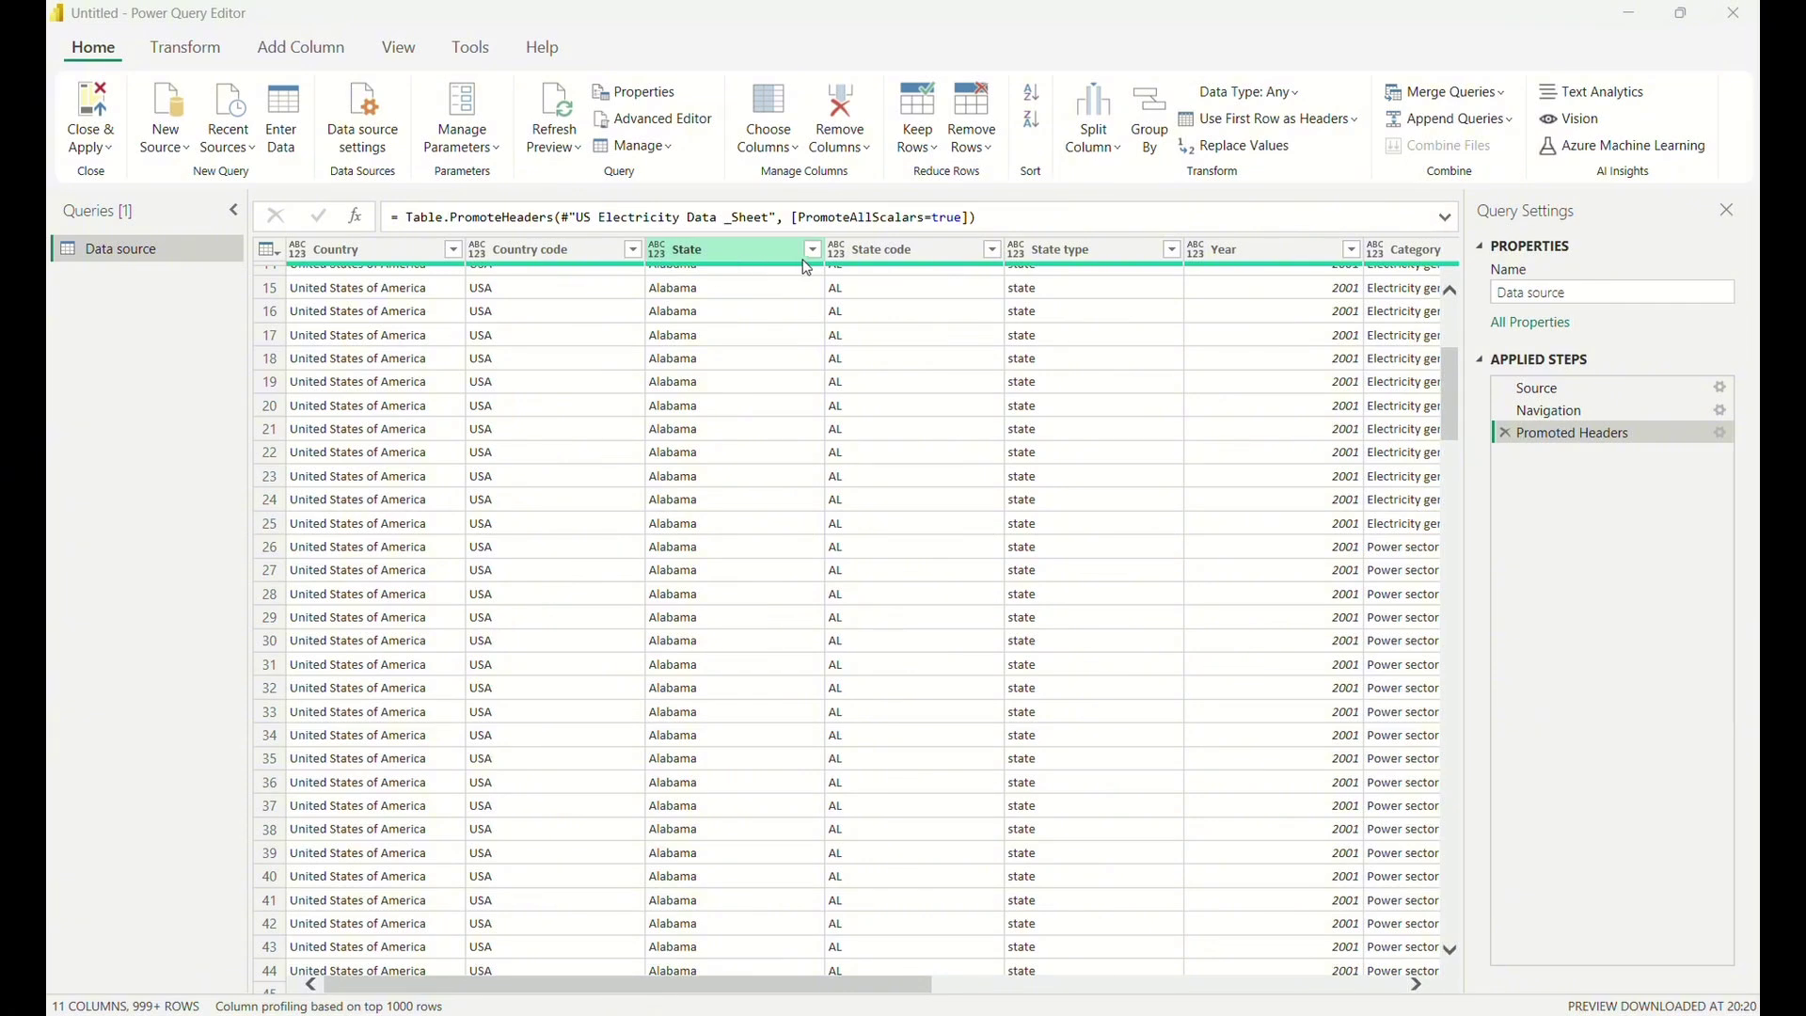
pyautogui.scroll(5, 730, 401)
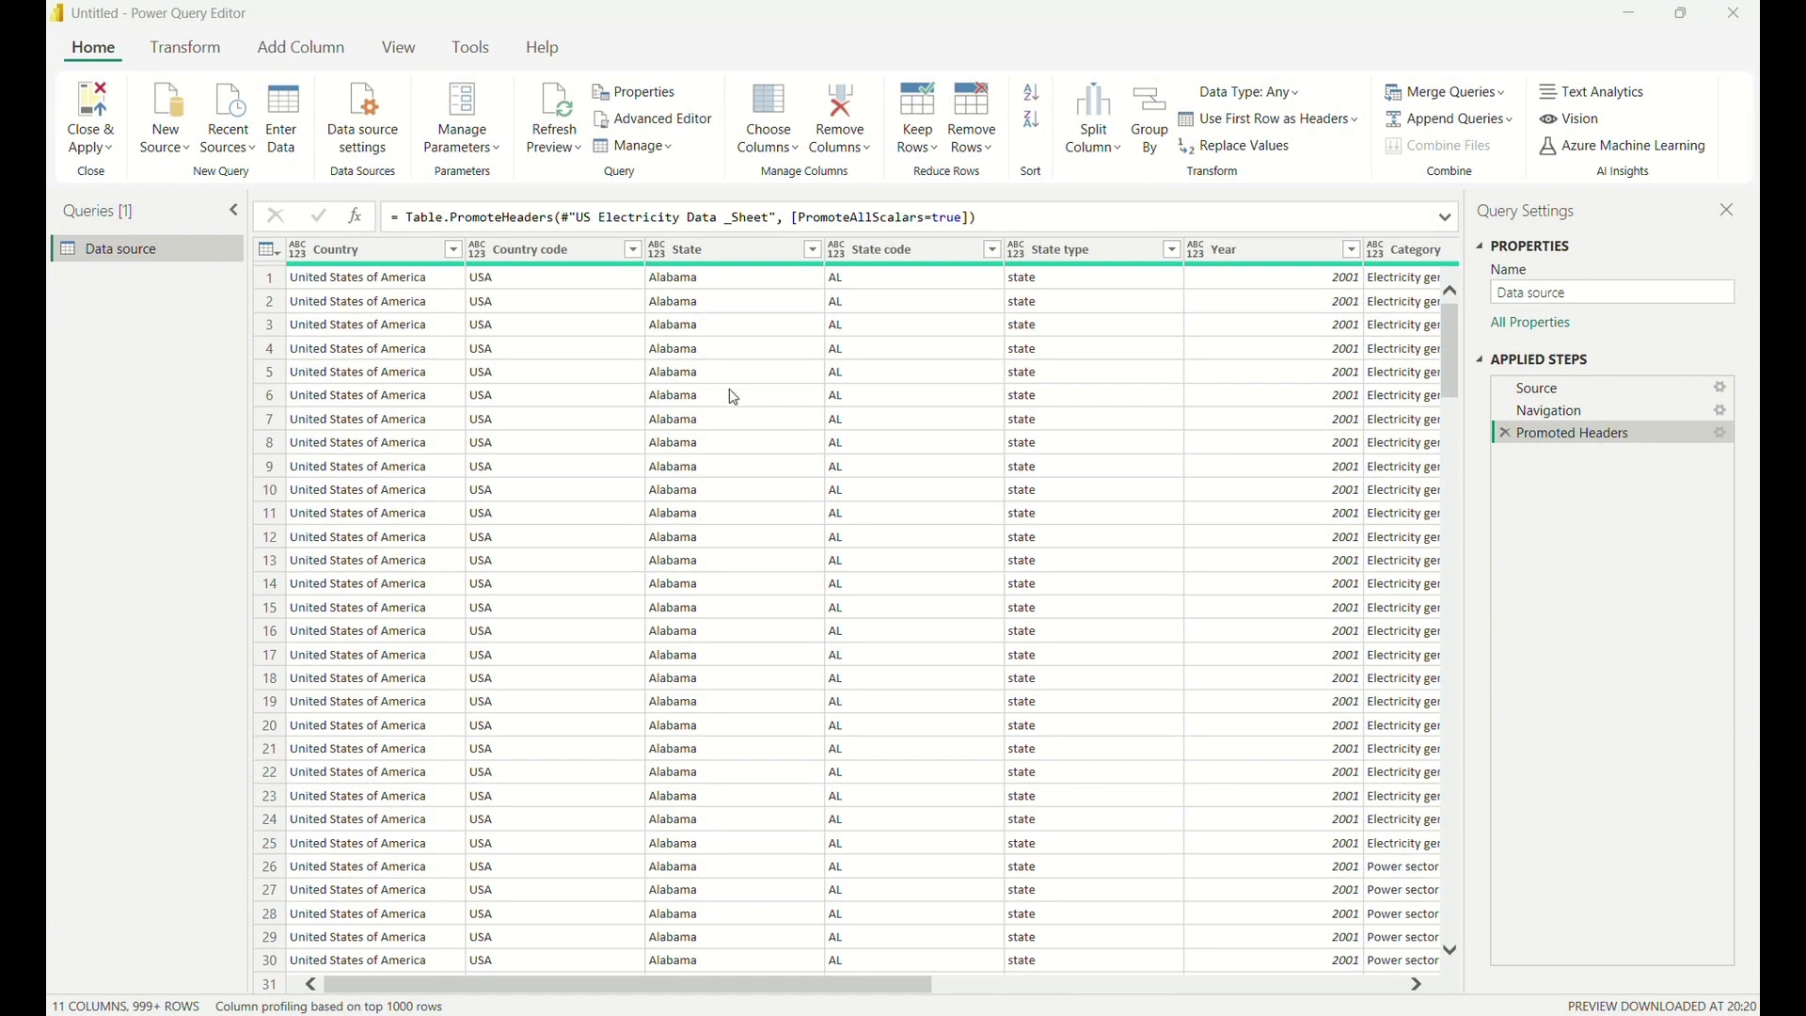
# Load the full list of State values and filter out US Total.
pyautogui.click(811, 250)
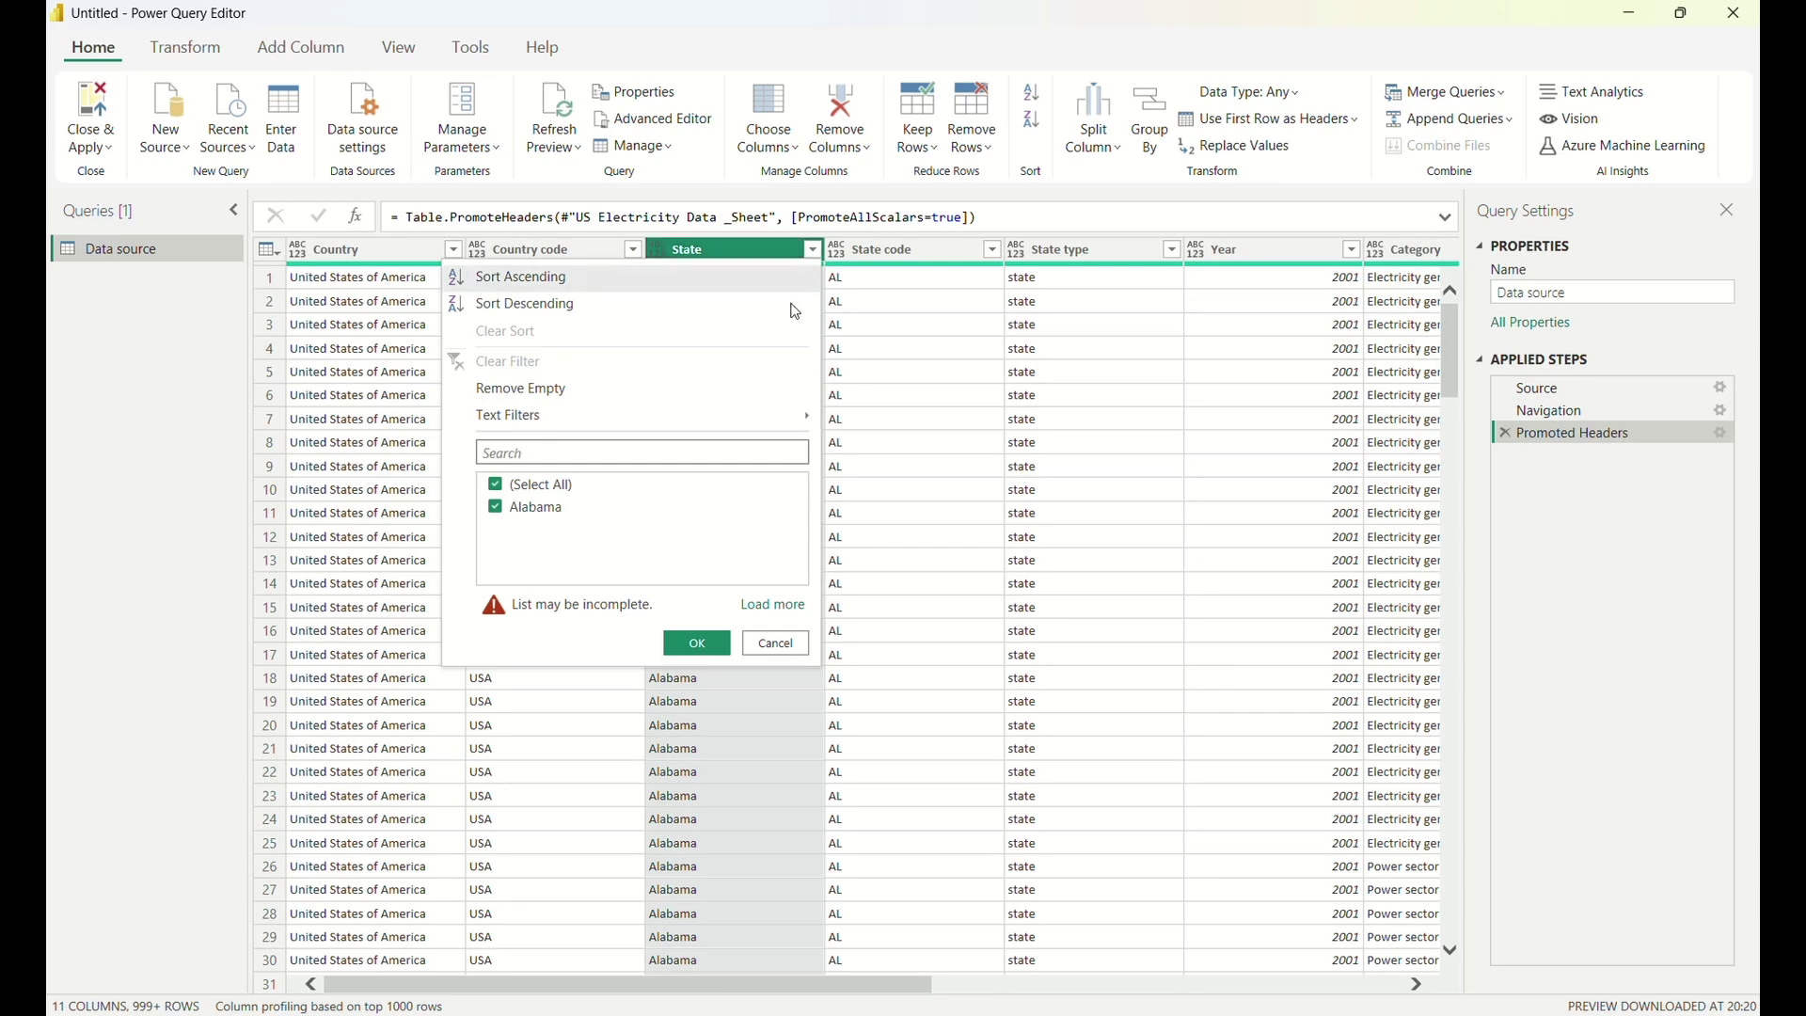
pyautogui.click(774, 603)
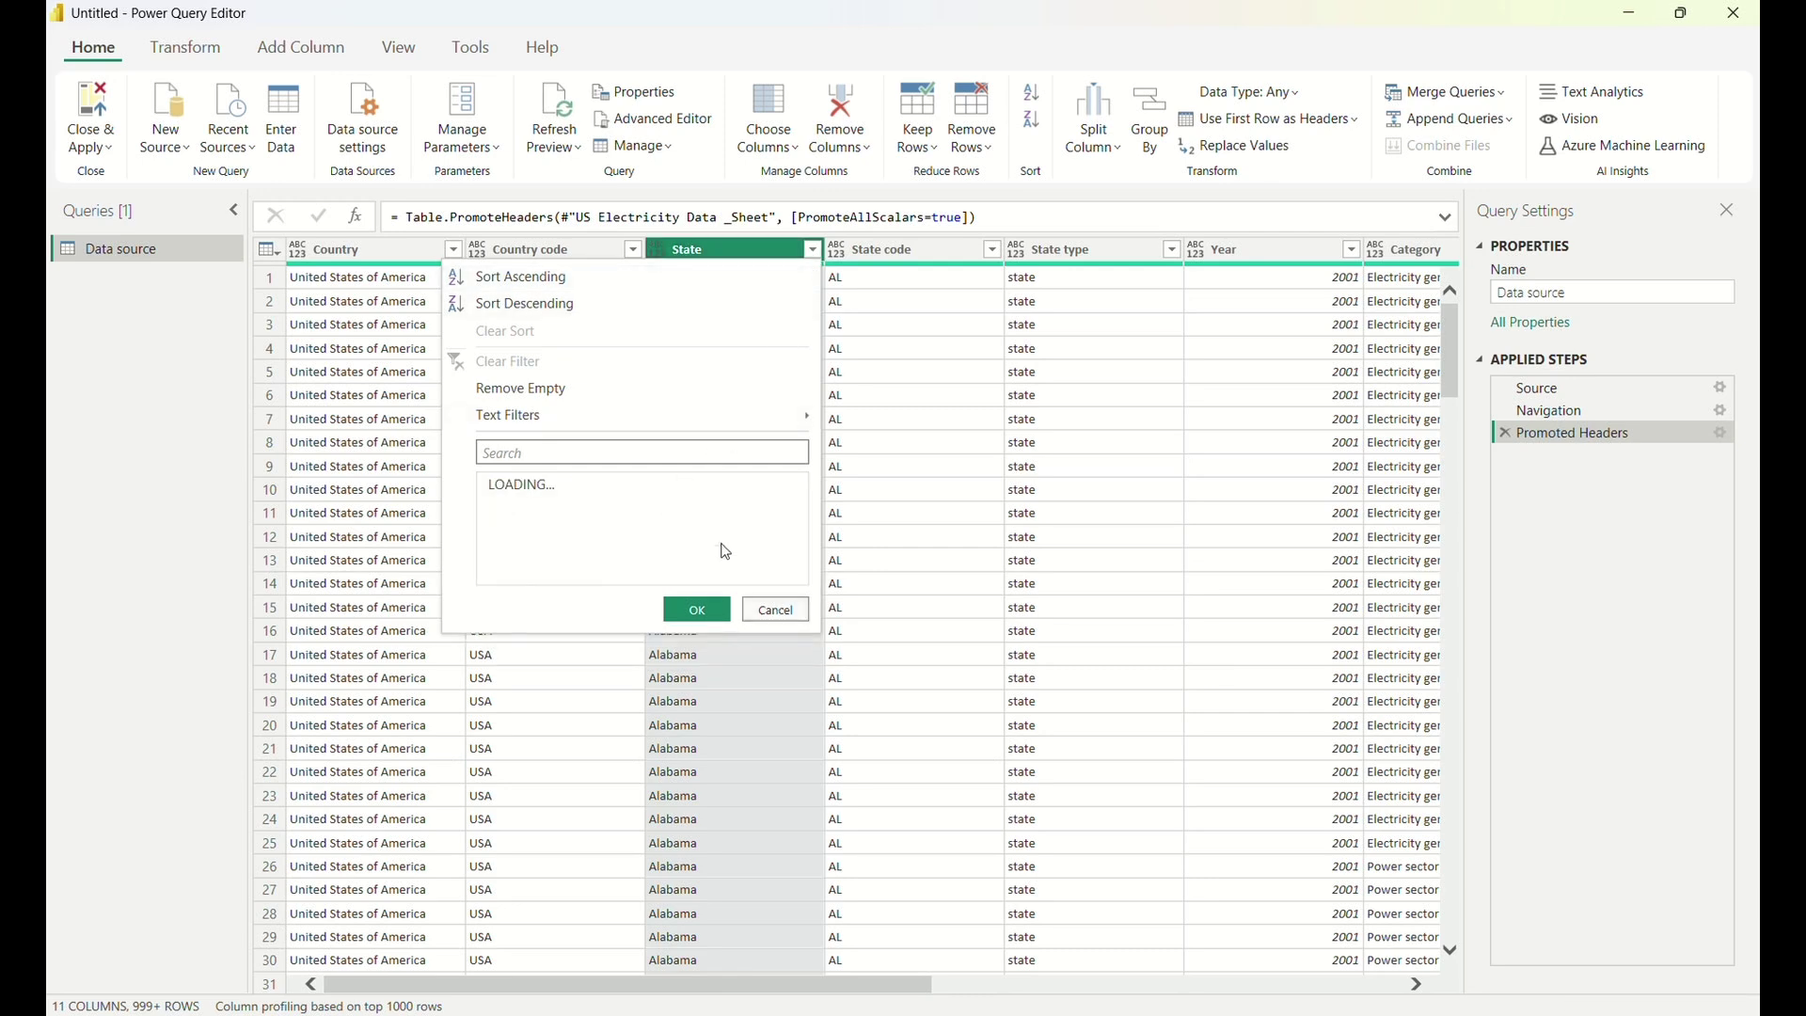
pyautogui.scroll(-3, 547, 639)
pyautogui.scroll(-8, 547, 639)
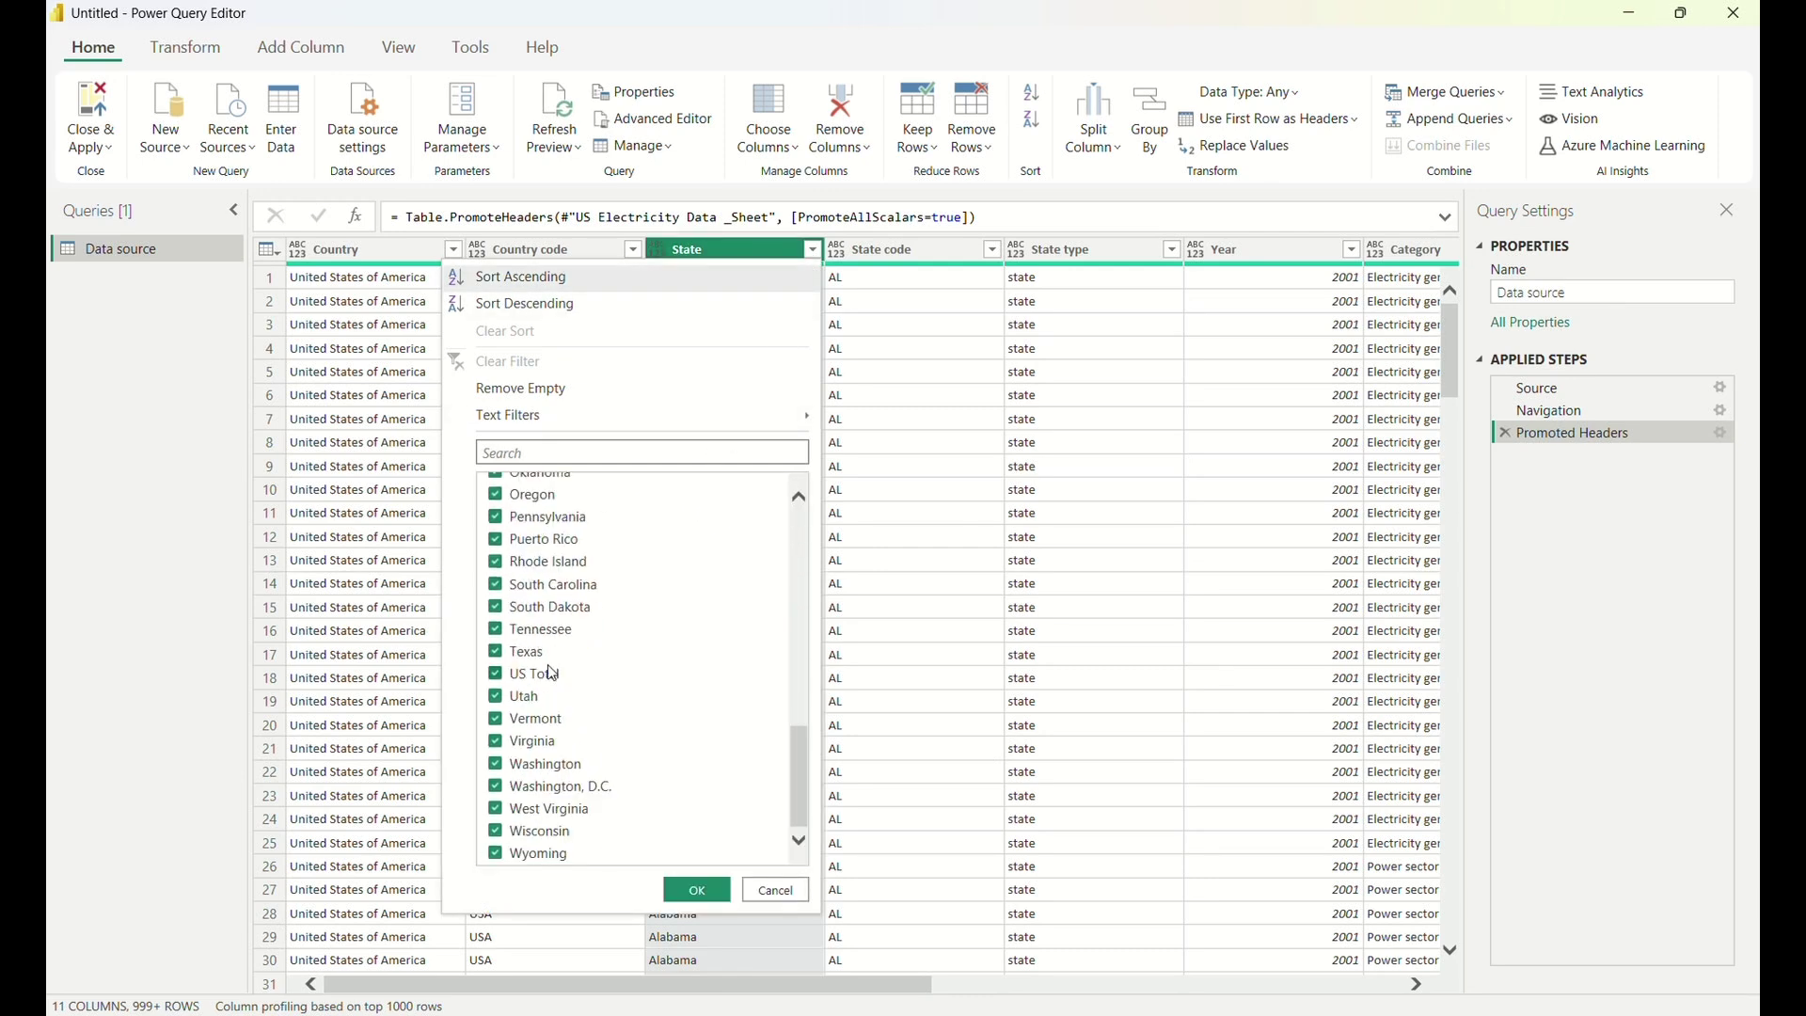
pyautogui.scroll(2, 553, 674)
pyautogui.scroll(-1, 553, 674)
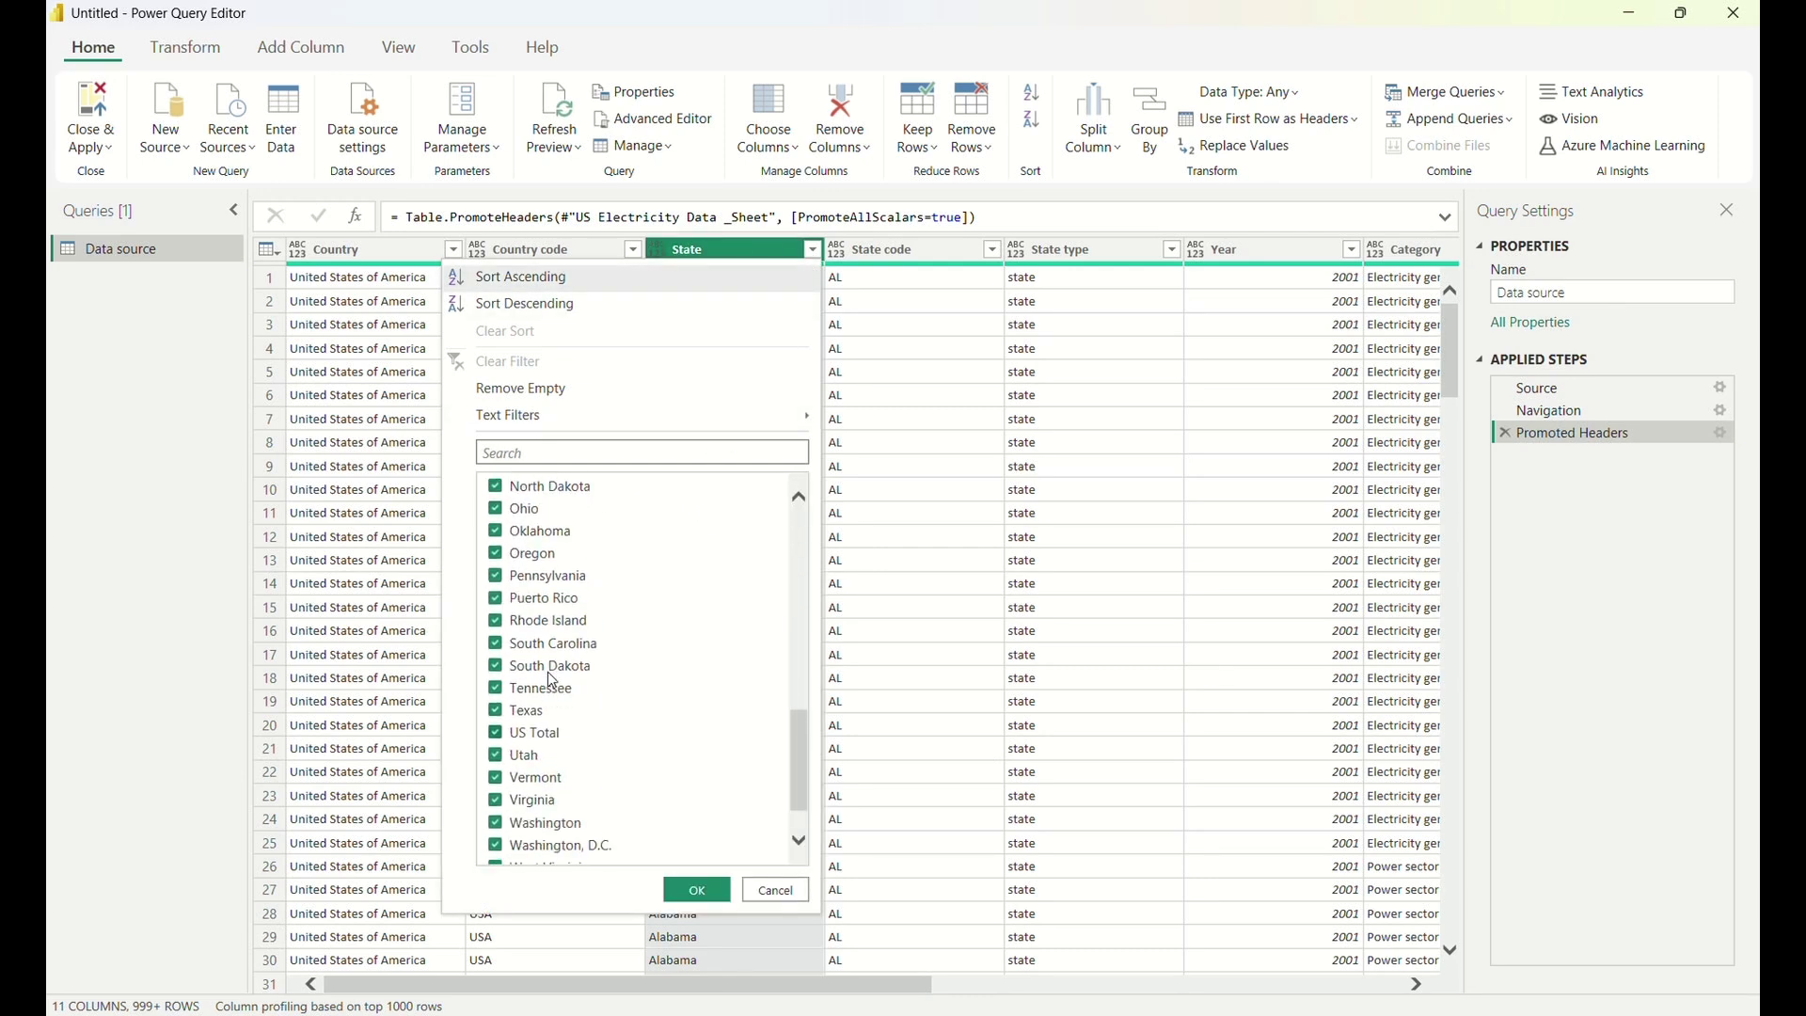
pyautogui.click(496, 734)
pyautogui.click(696, 890)
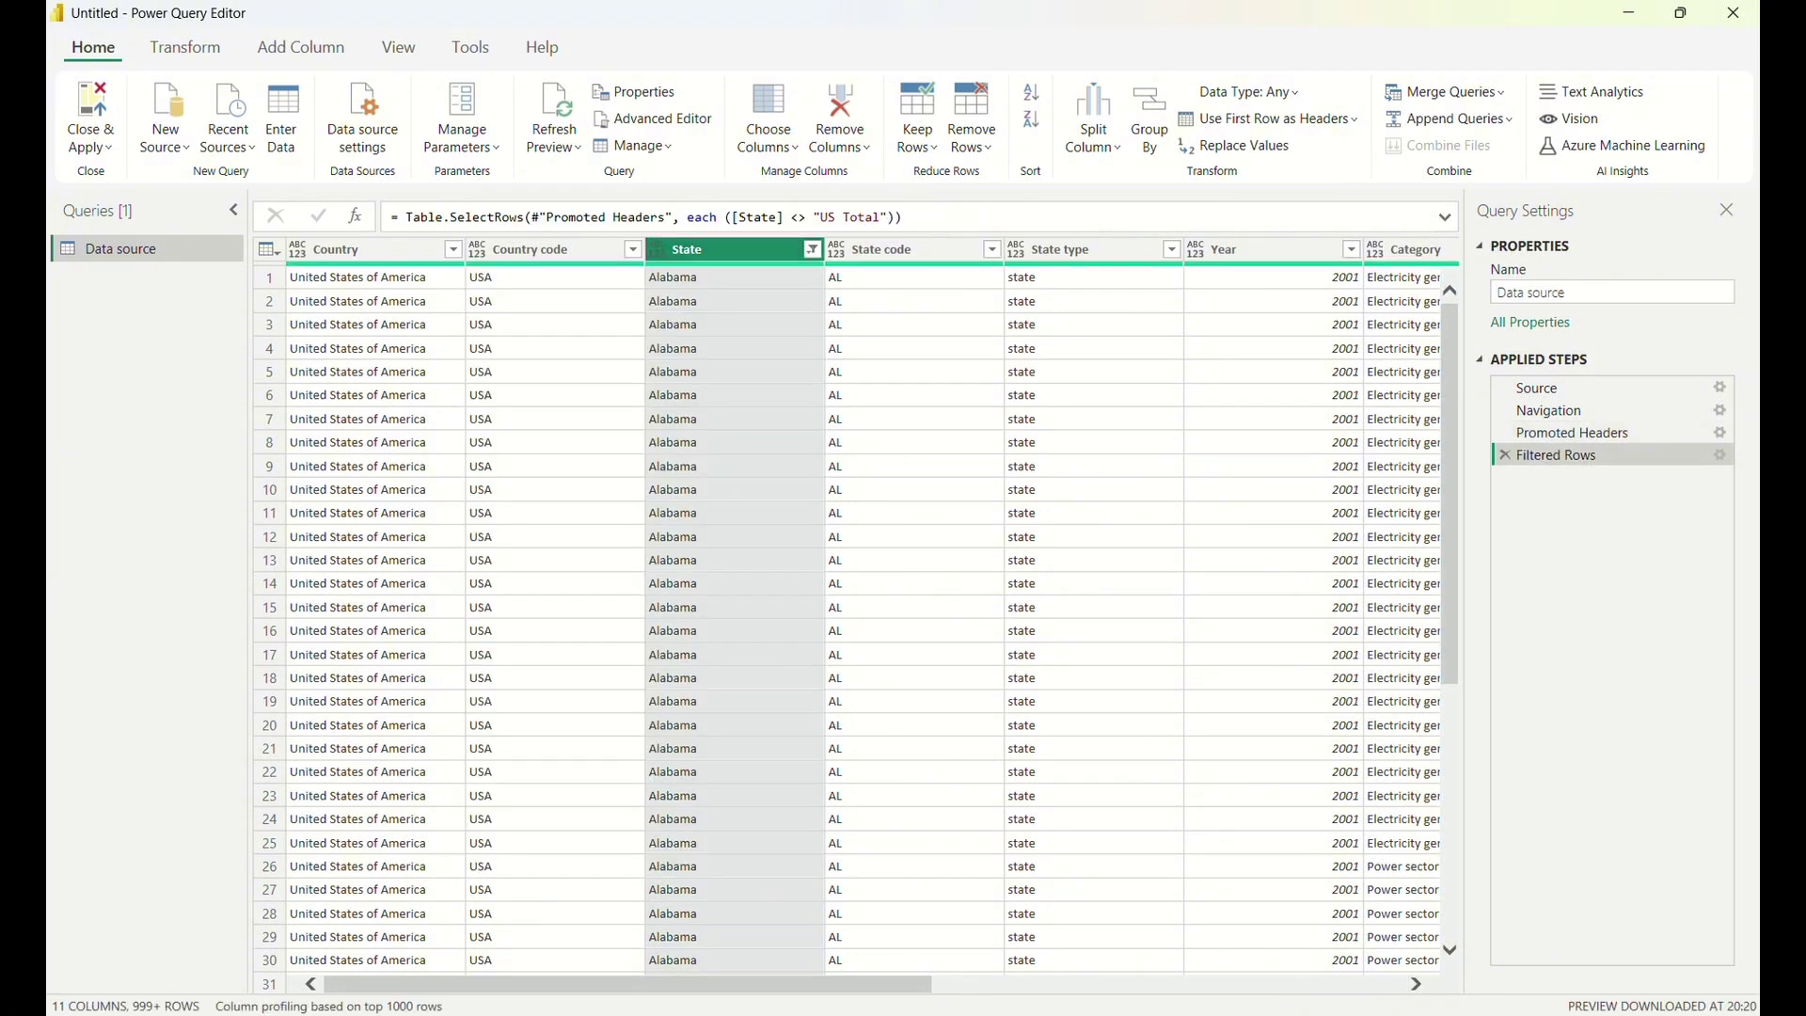
# Filter Total emissions and Total Generation out of the Variable column, and check the Subcategory filter values.
pyautogui.moveTo(609, 991); pyautogui.dragTo(1011, 973)
pyautogui.click(1195, 250)
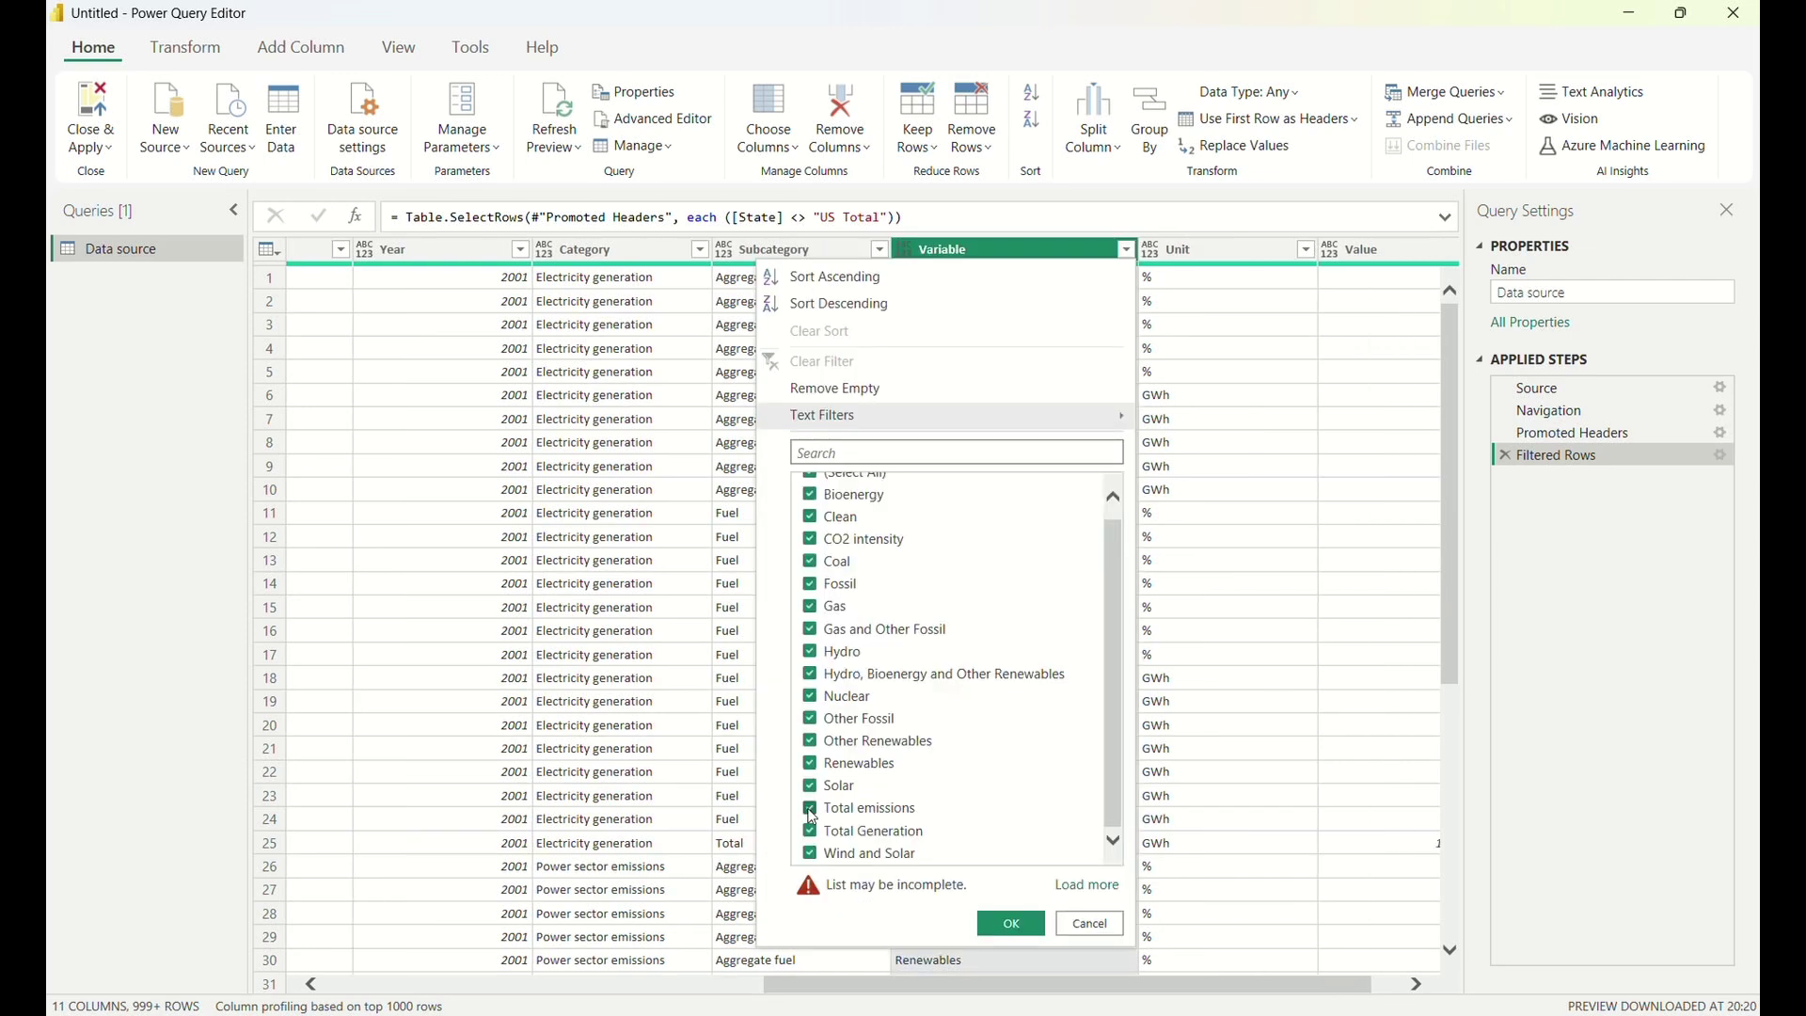
pyautogui.click(810, 809)
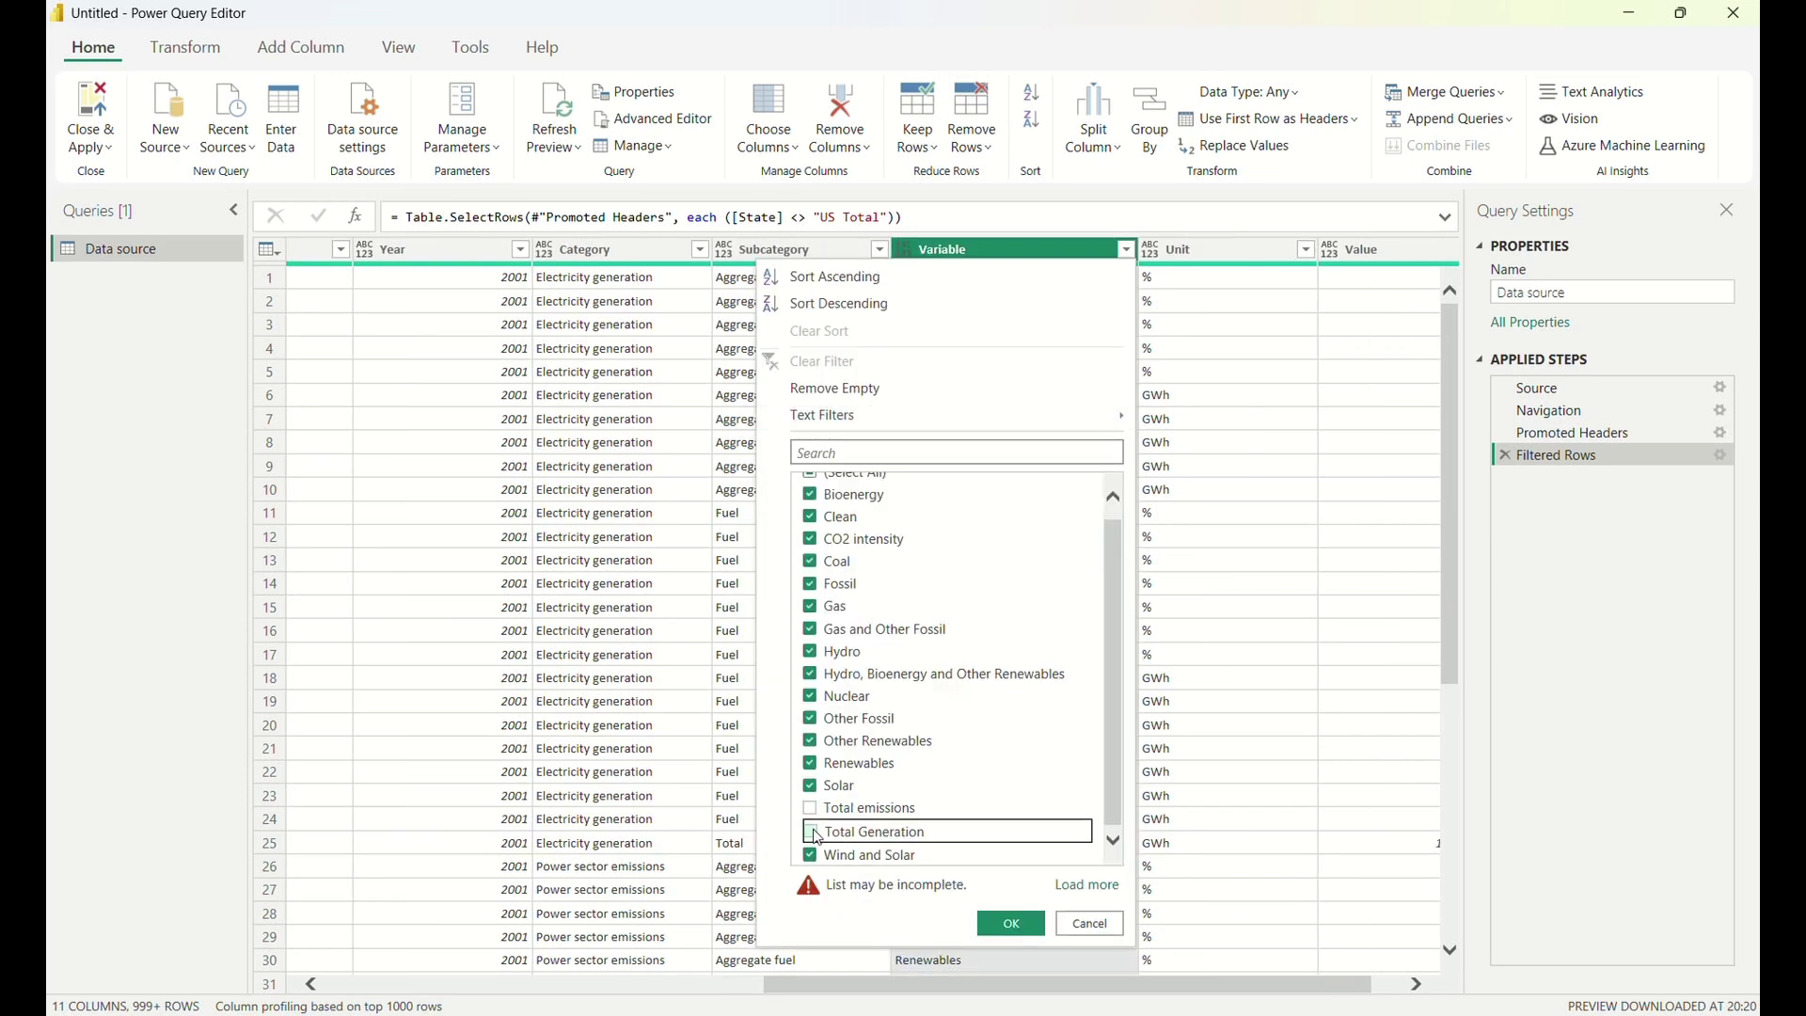
pyautogui.click(1004, 926)
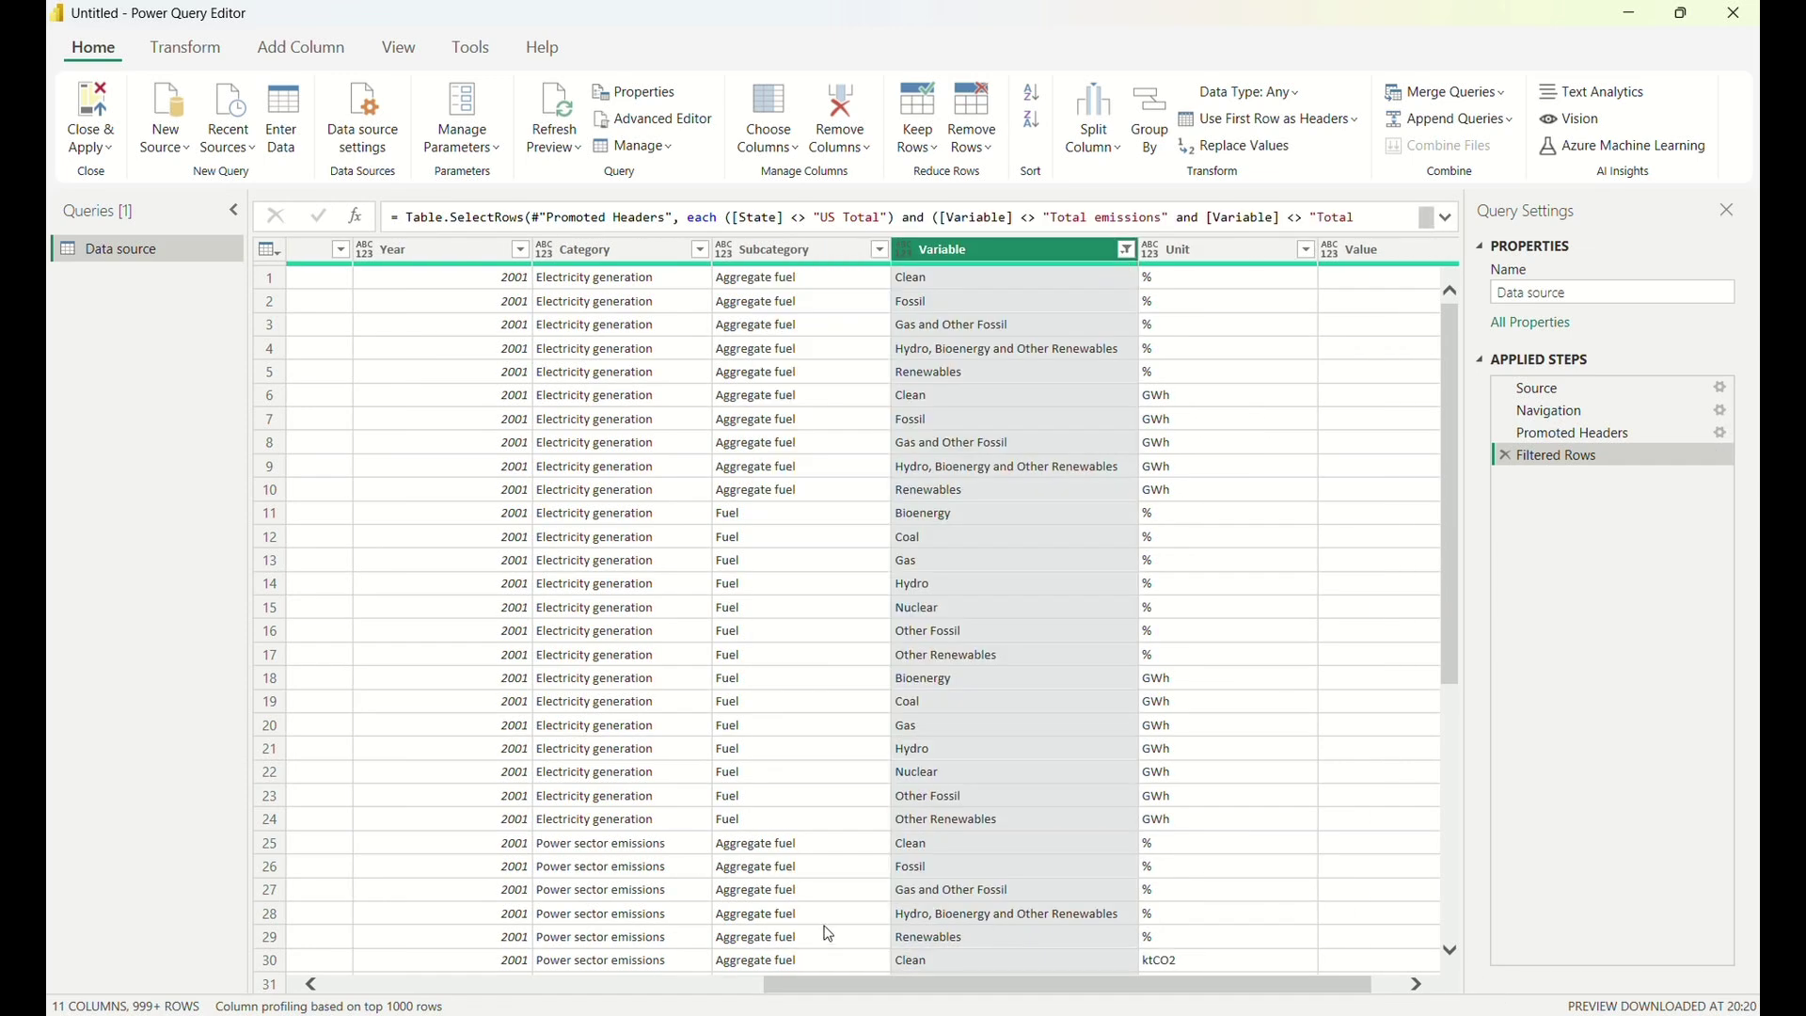
pyautogui.click(880, 249)
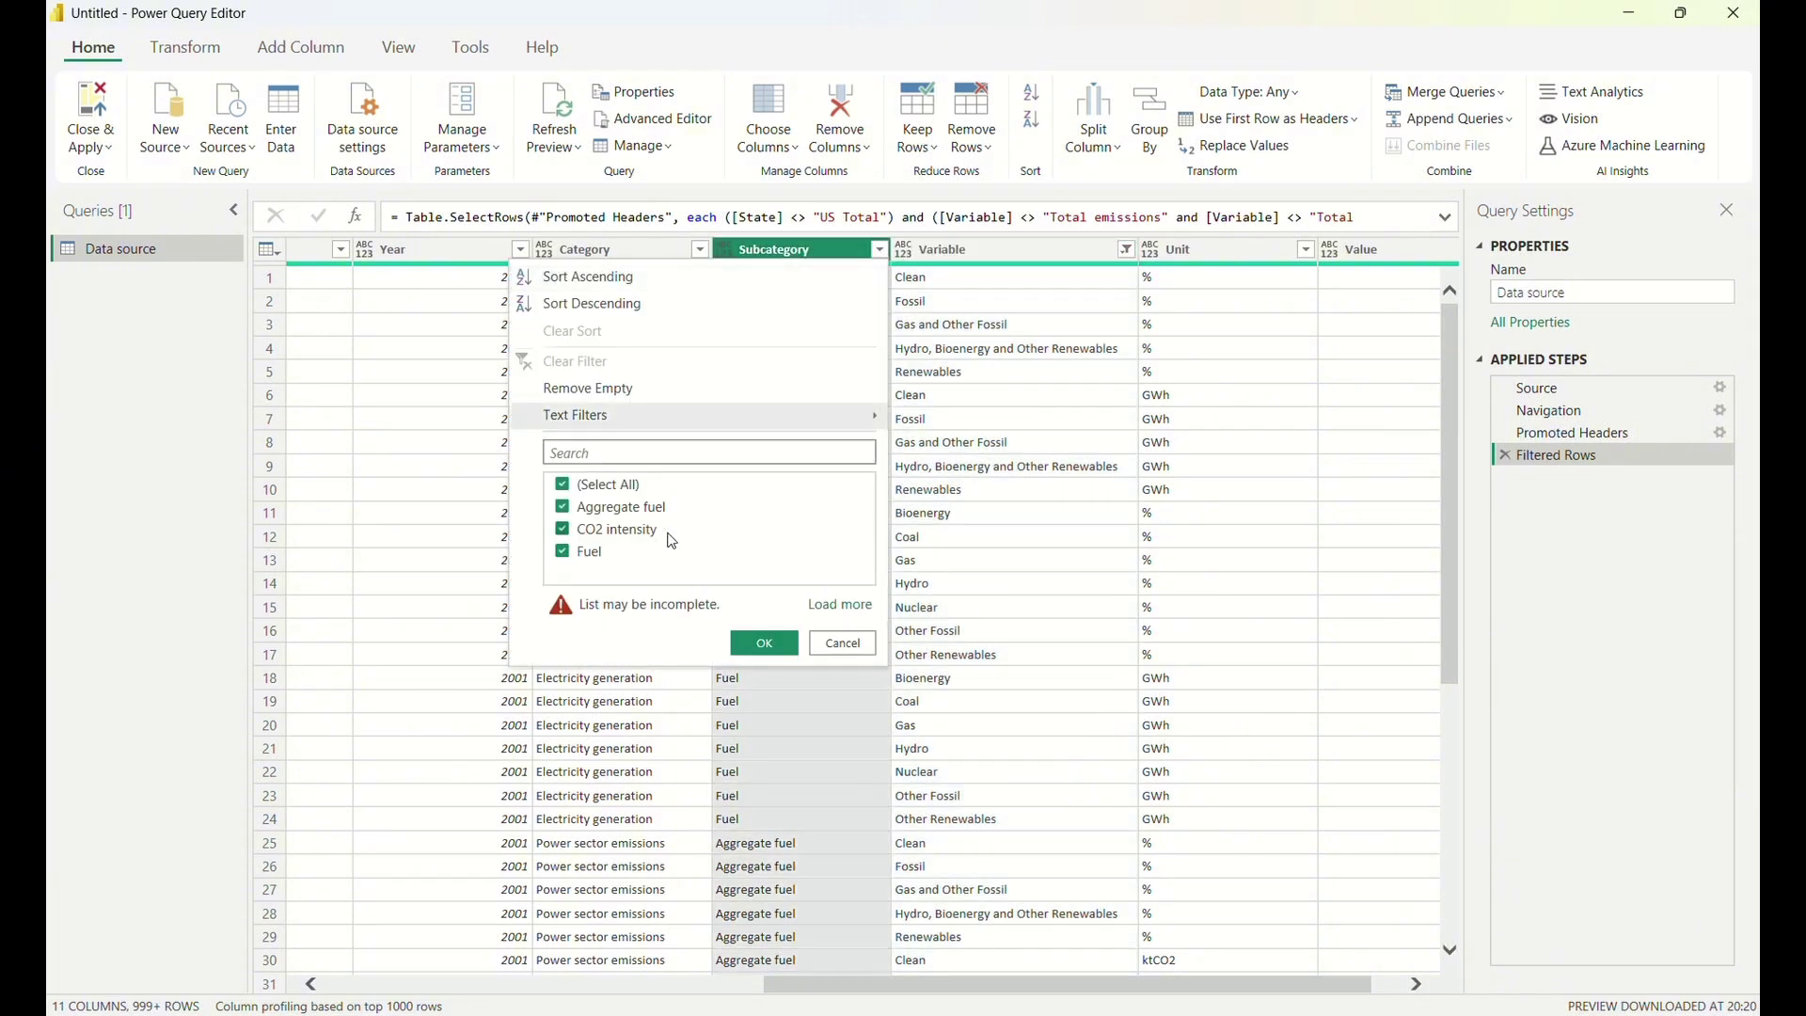
pyautogui.click(764, 643)
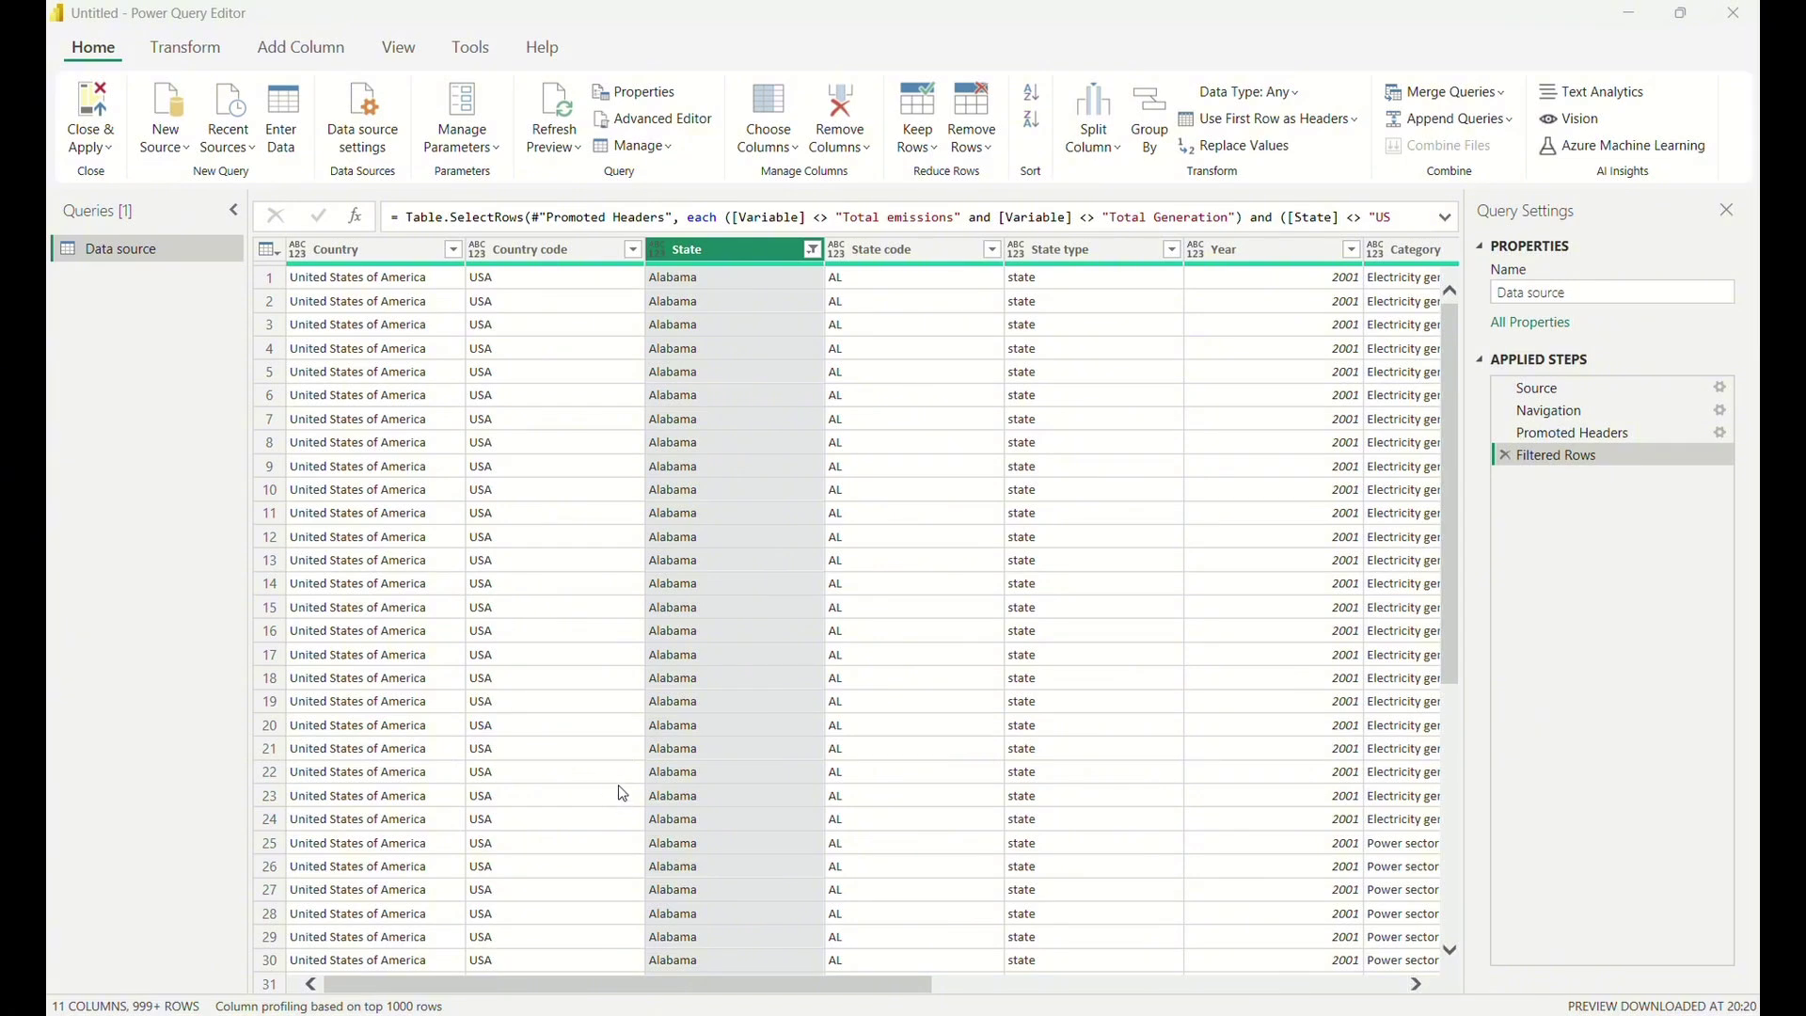
# Duplicate the Data source query four times, from Data source (2) to Data source (5).
pyautogui.rightClick(170, 262)
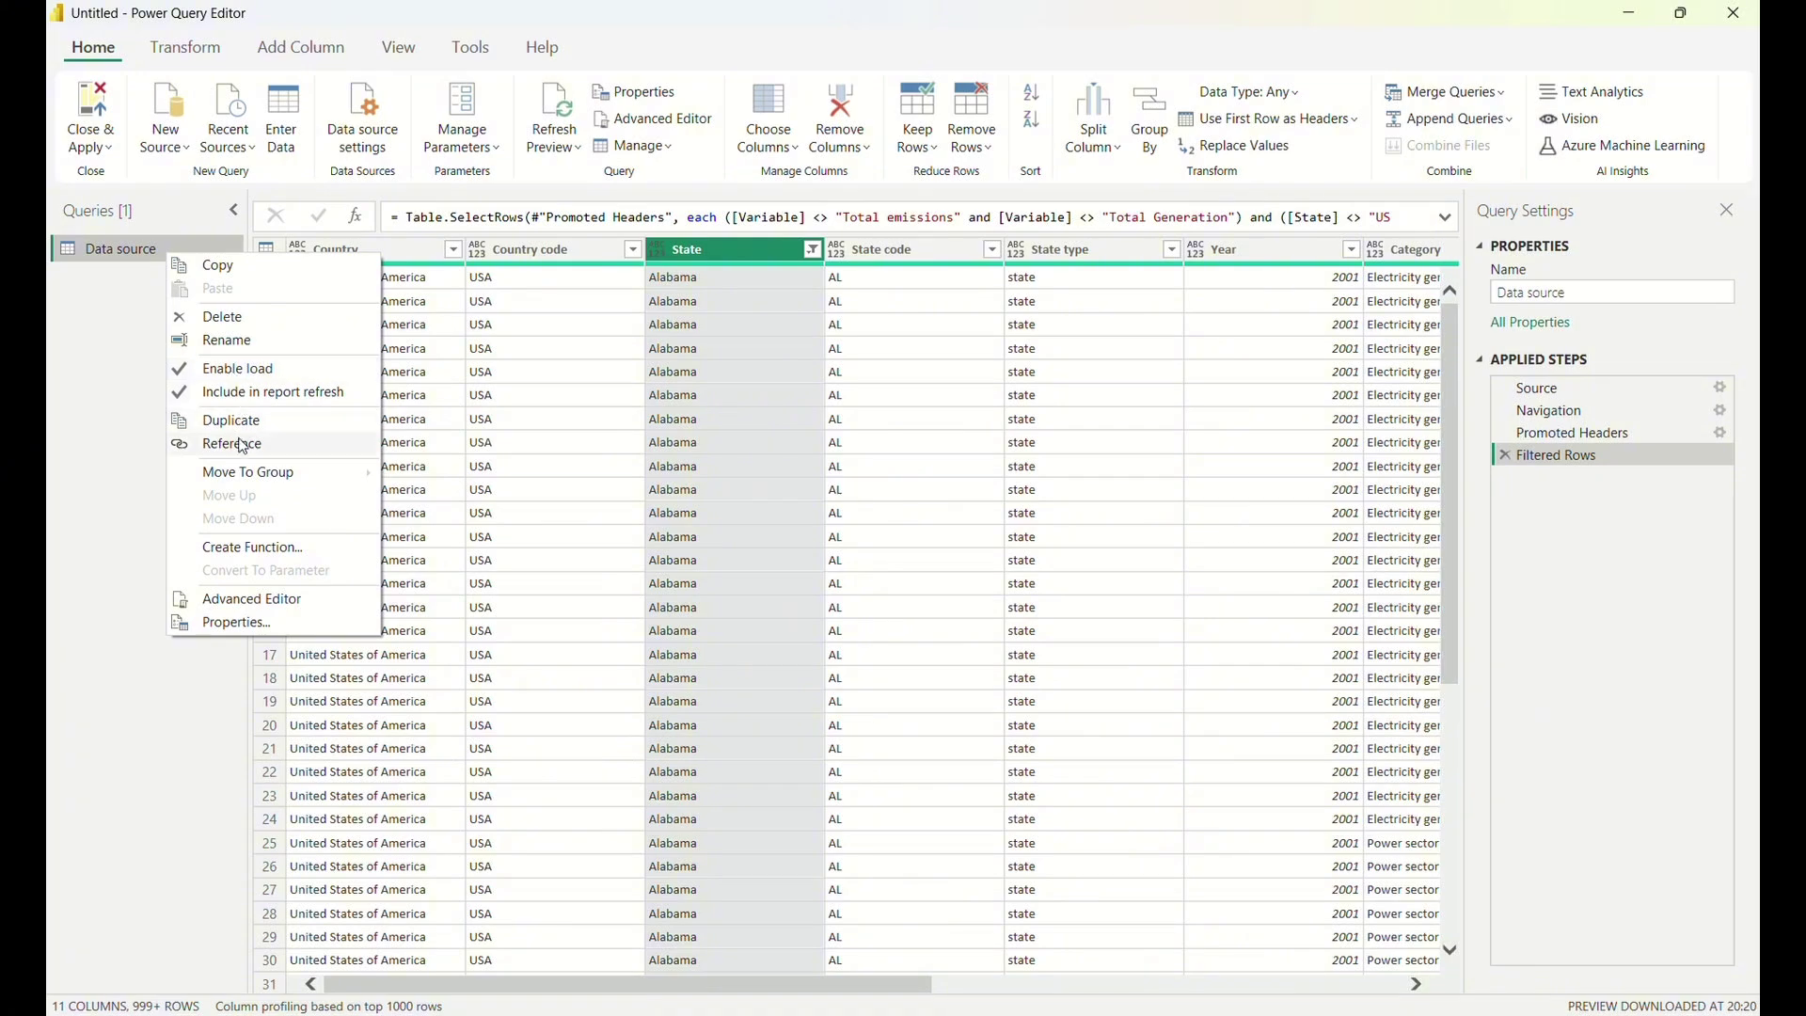
pyautogui.click(242, 435)
pyautogui.rightClick(172, 277)
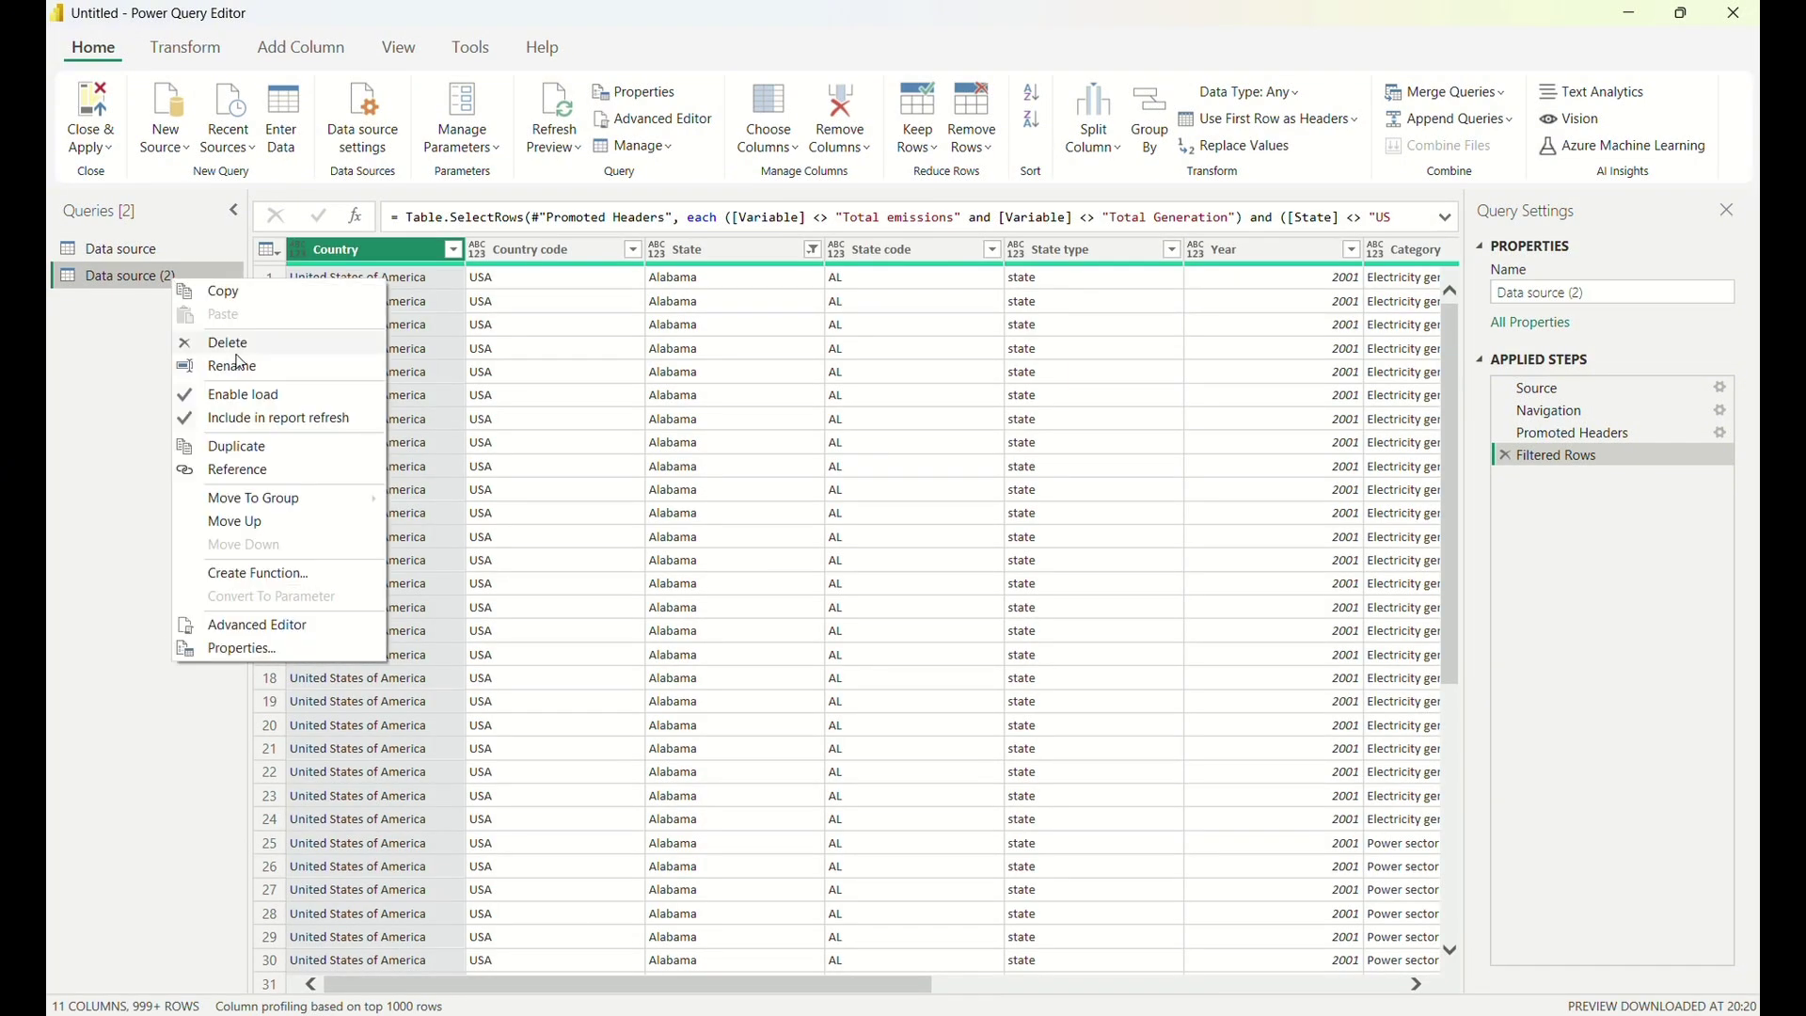
pyautogui.click(253, 457)
pyautogui.rightClick(171, 302)
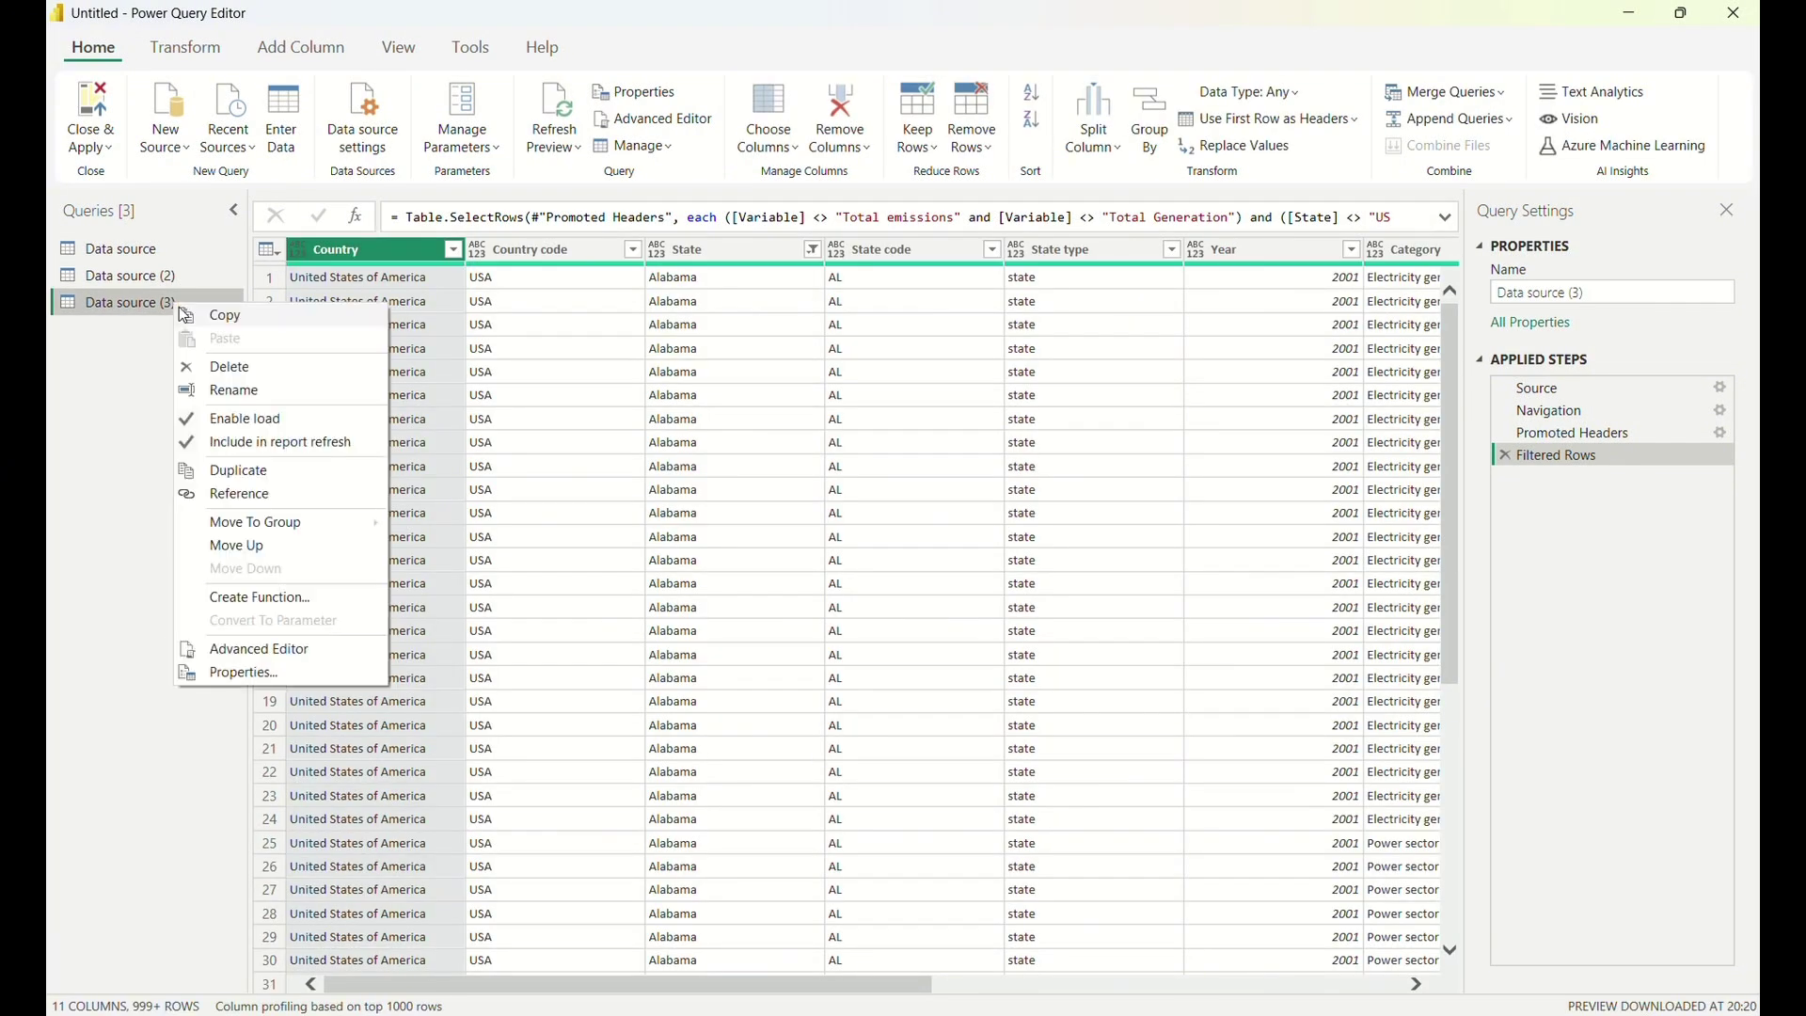
pyautogui.click(262, 479)
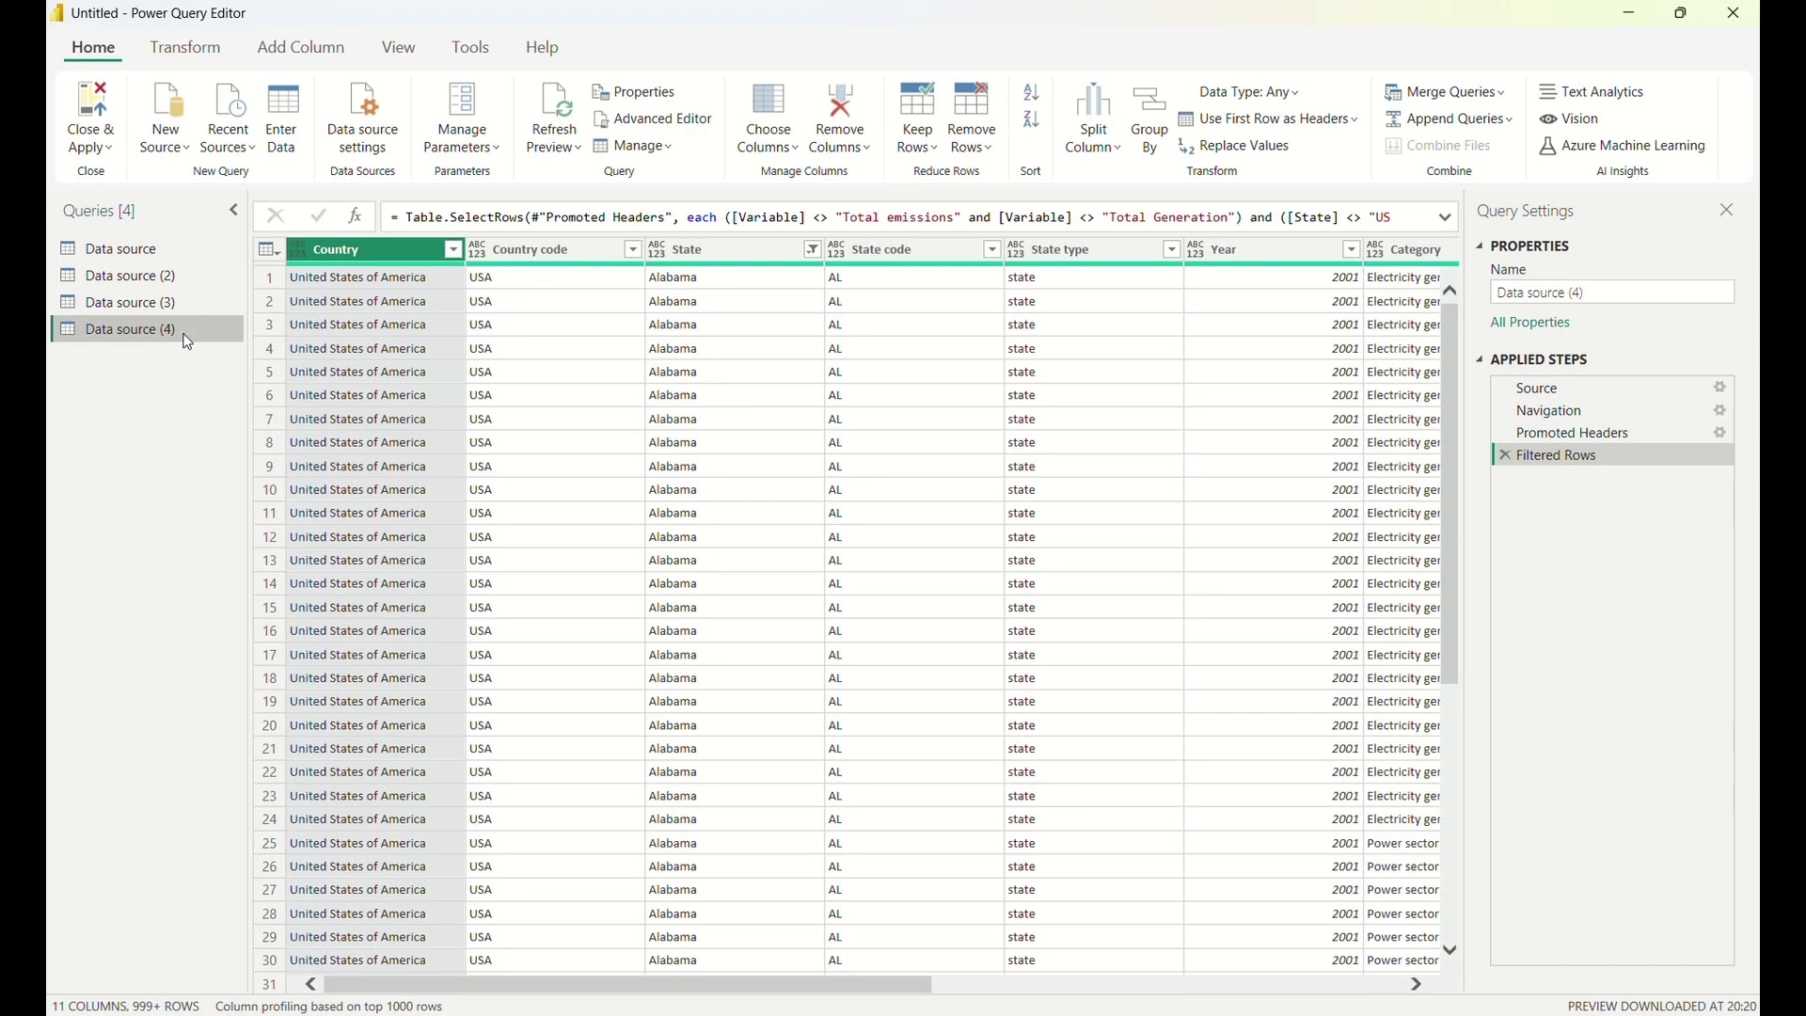
pyautogui.rightClick(188, 342)
pyautogui.click(273, 496)
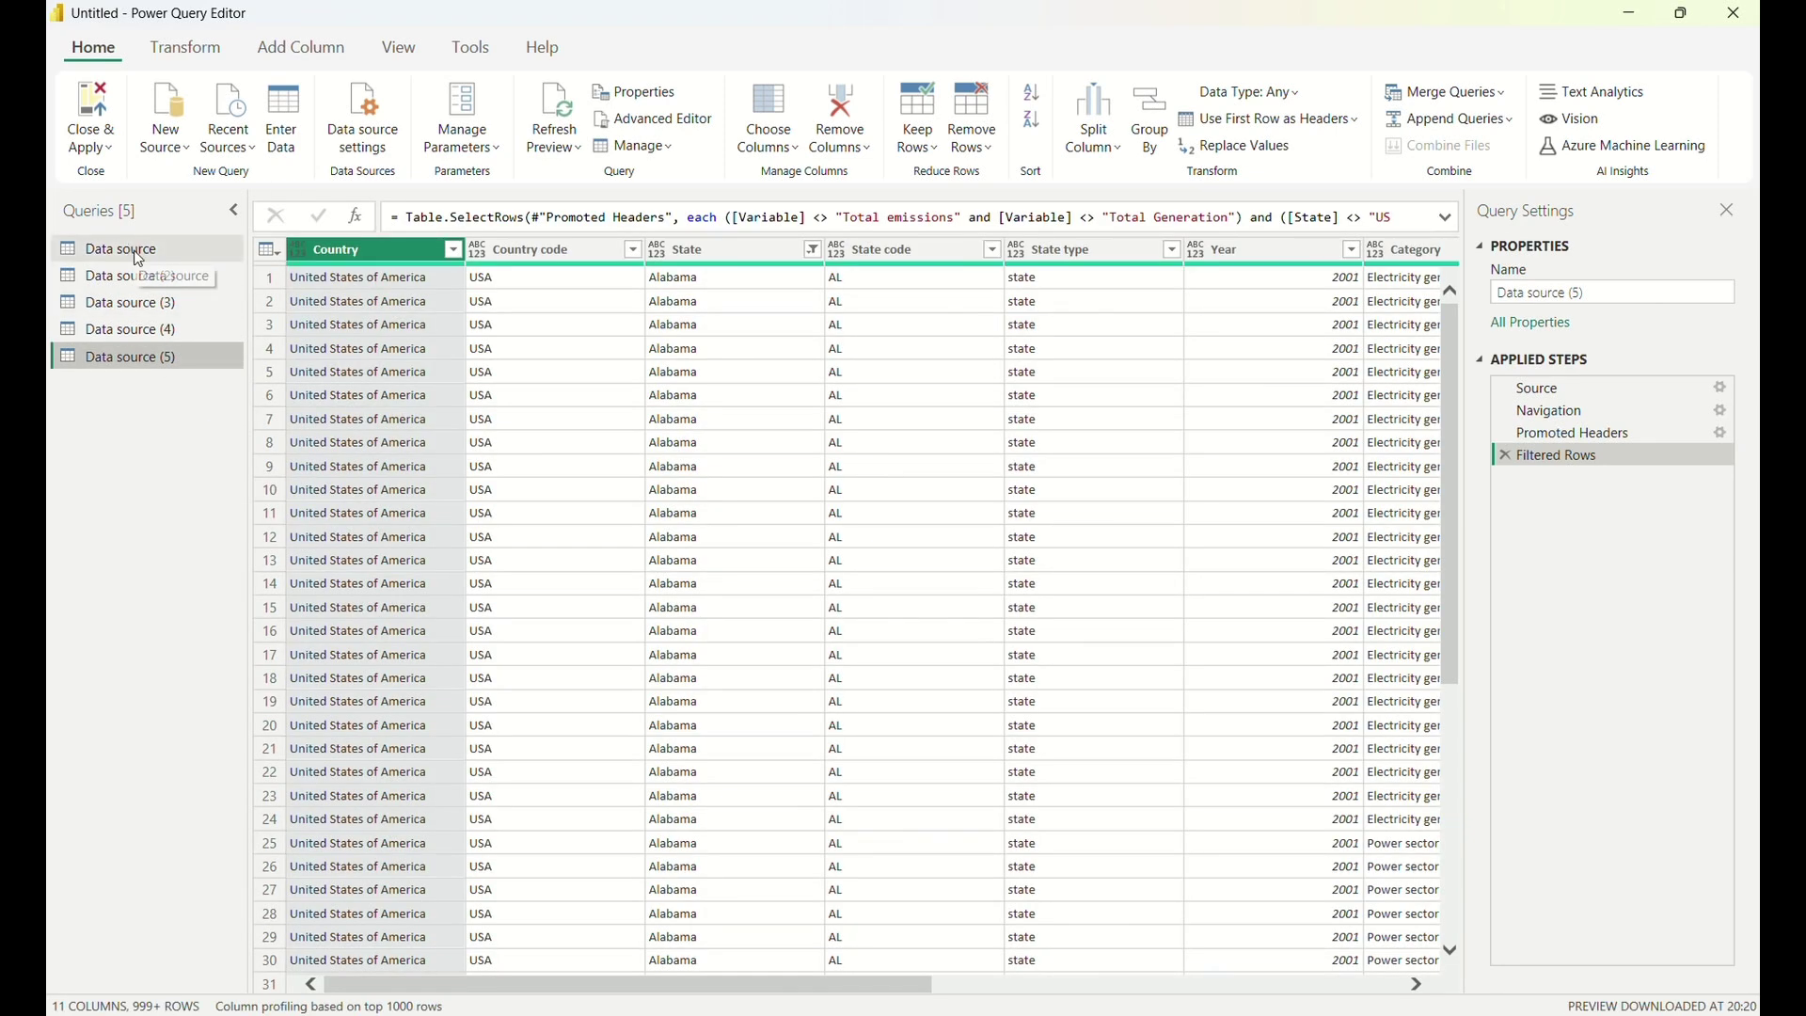
pyautogui.click(139, 258)
pyautogui.click(148, 279)
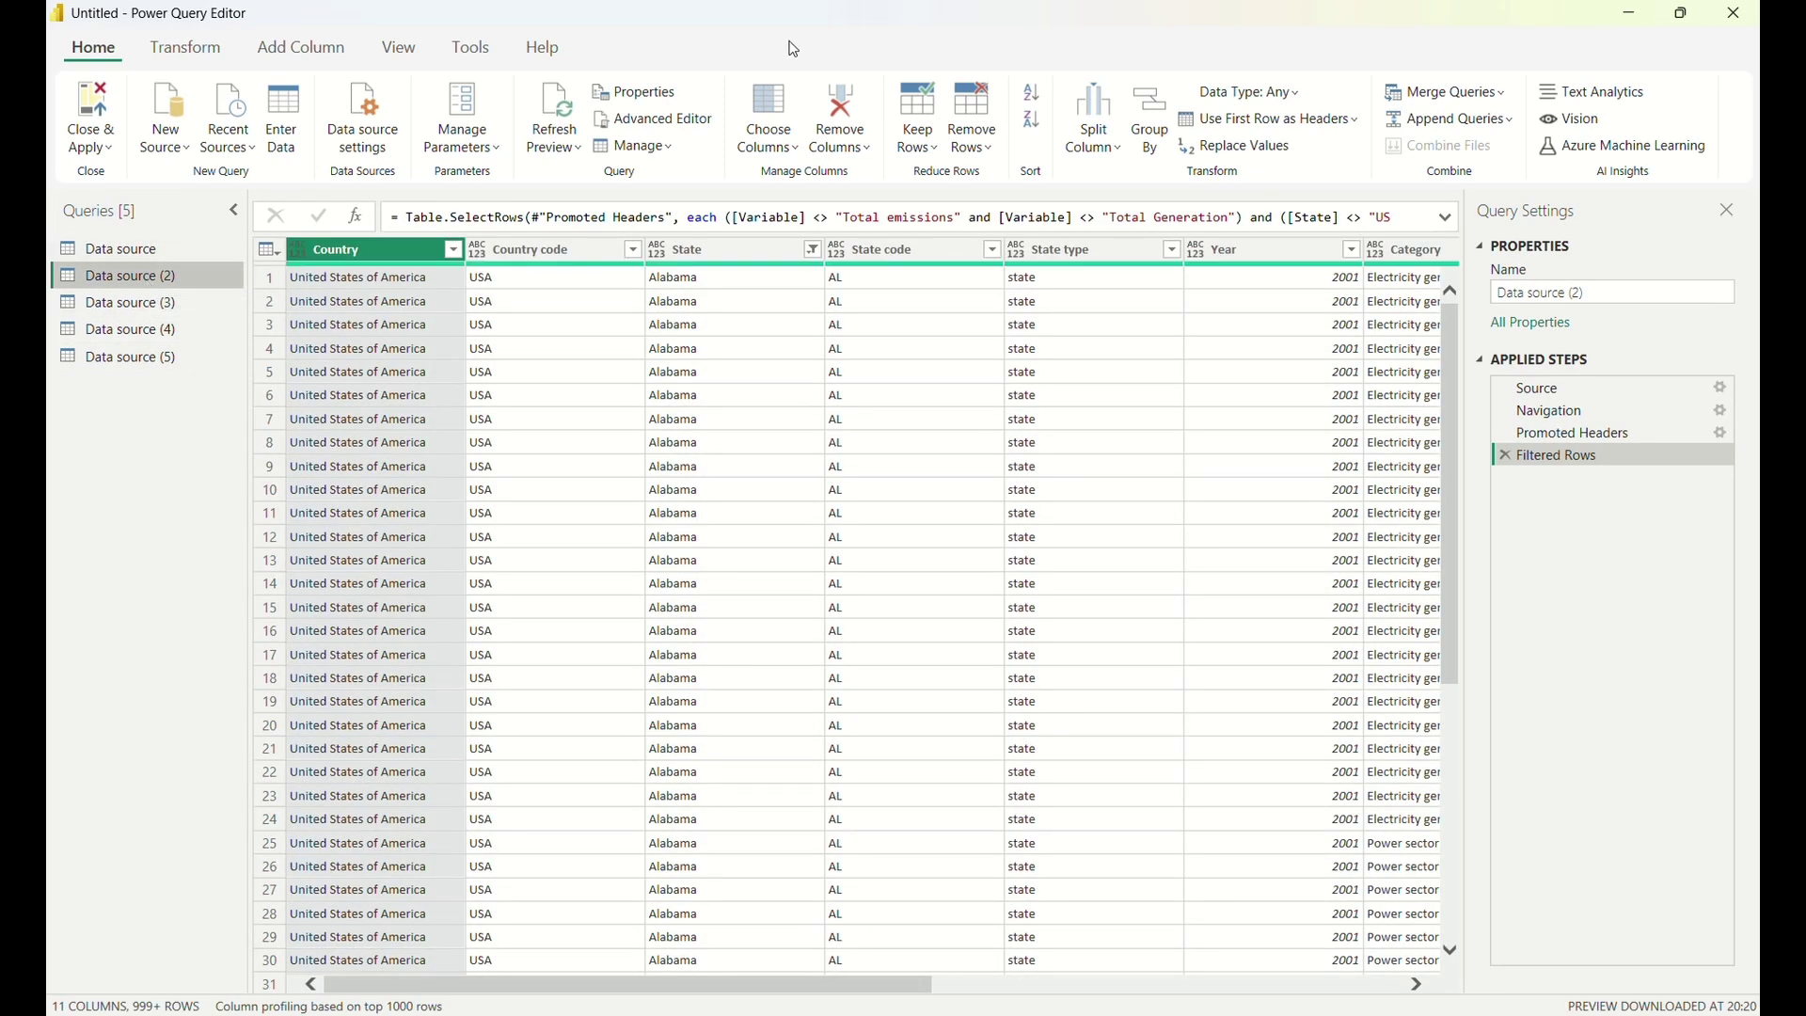
pyautogui.click(766, 110)
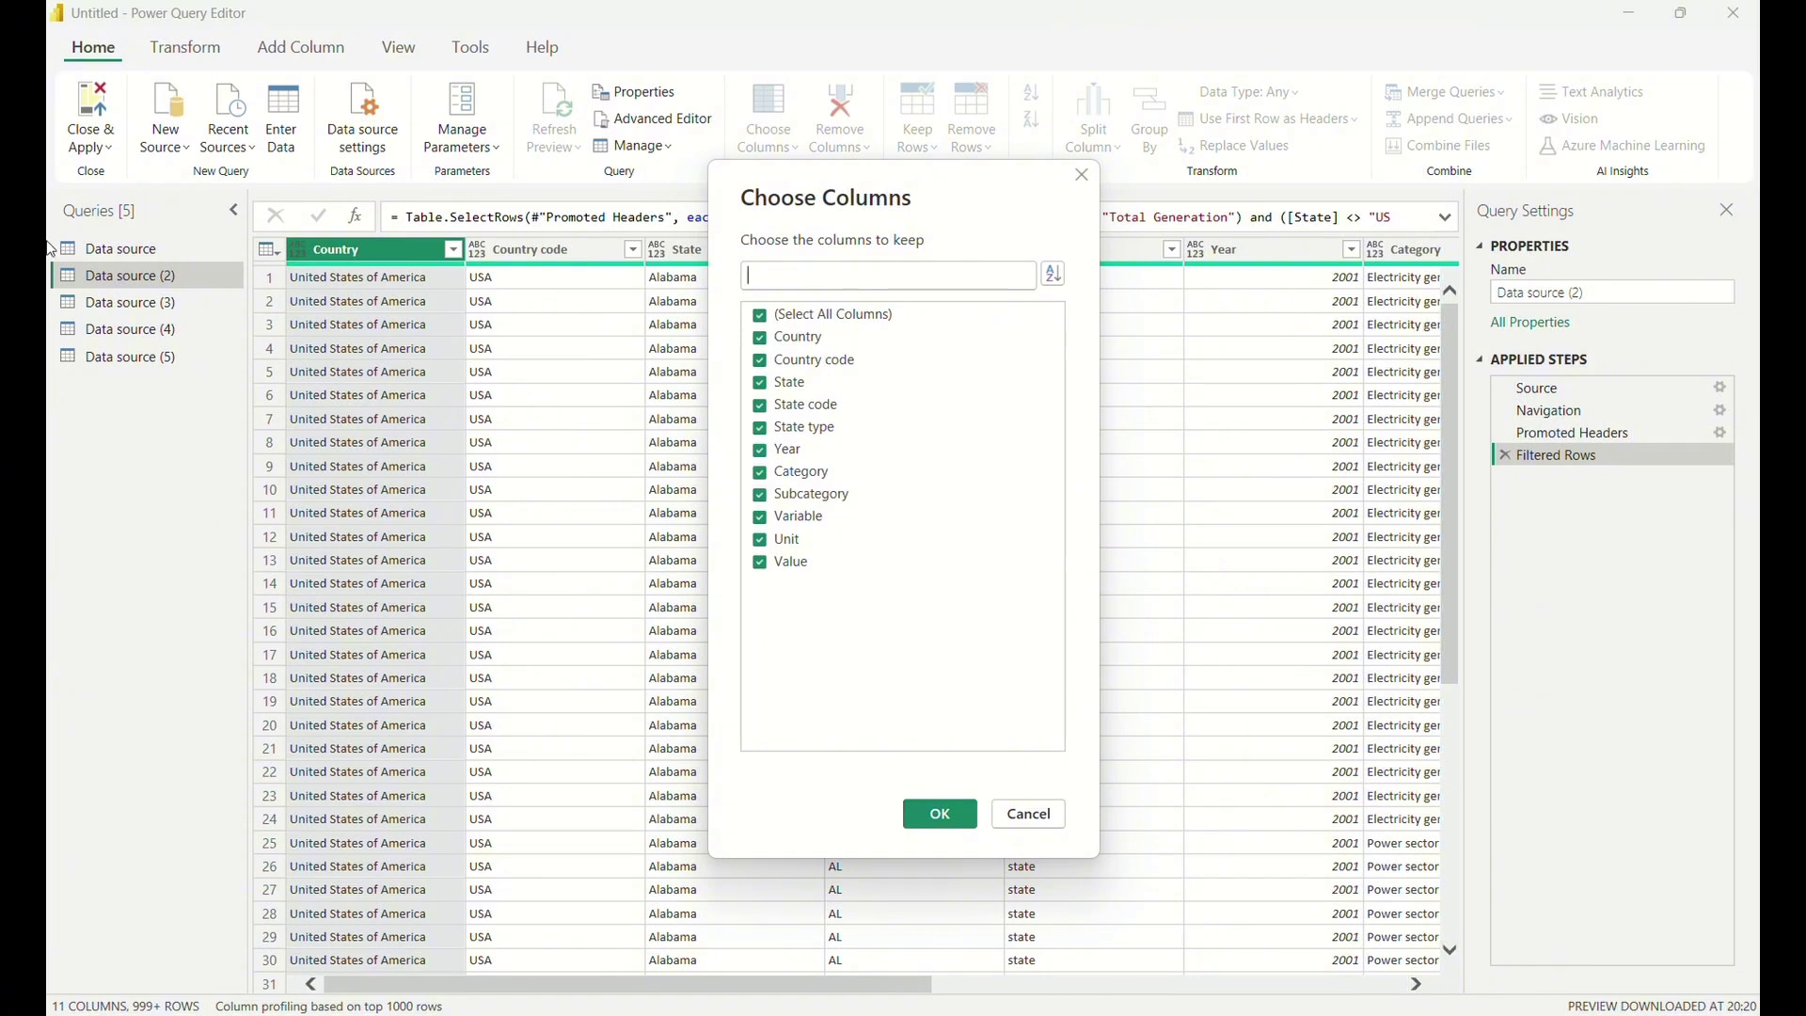
pyautogui.click(1028, 814)
# Keep only the State, Year, Category, Subcategory, Variable, Unit and Value columns in the Data source query.
pyautogui.click(113, 249)
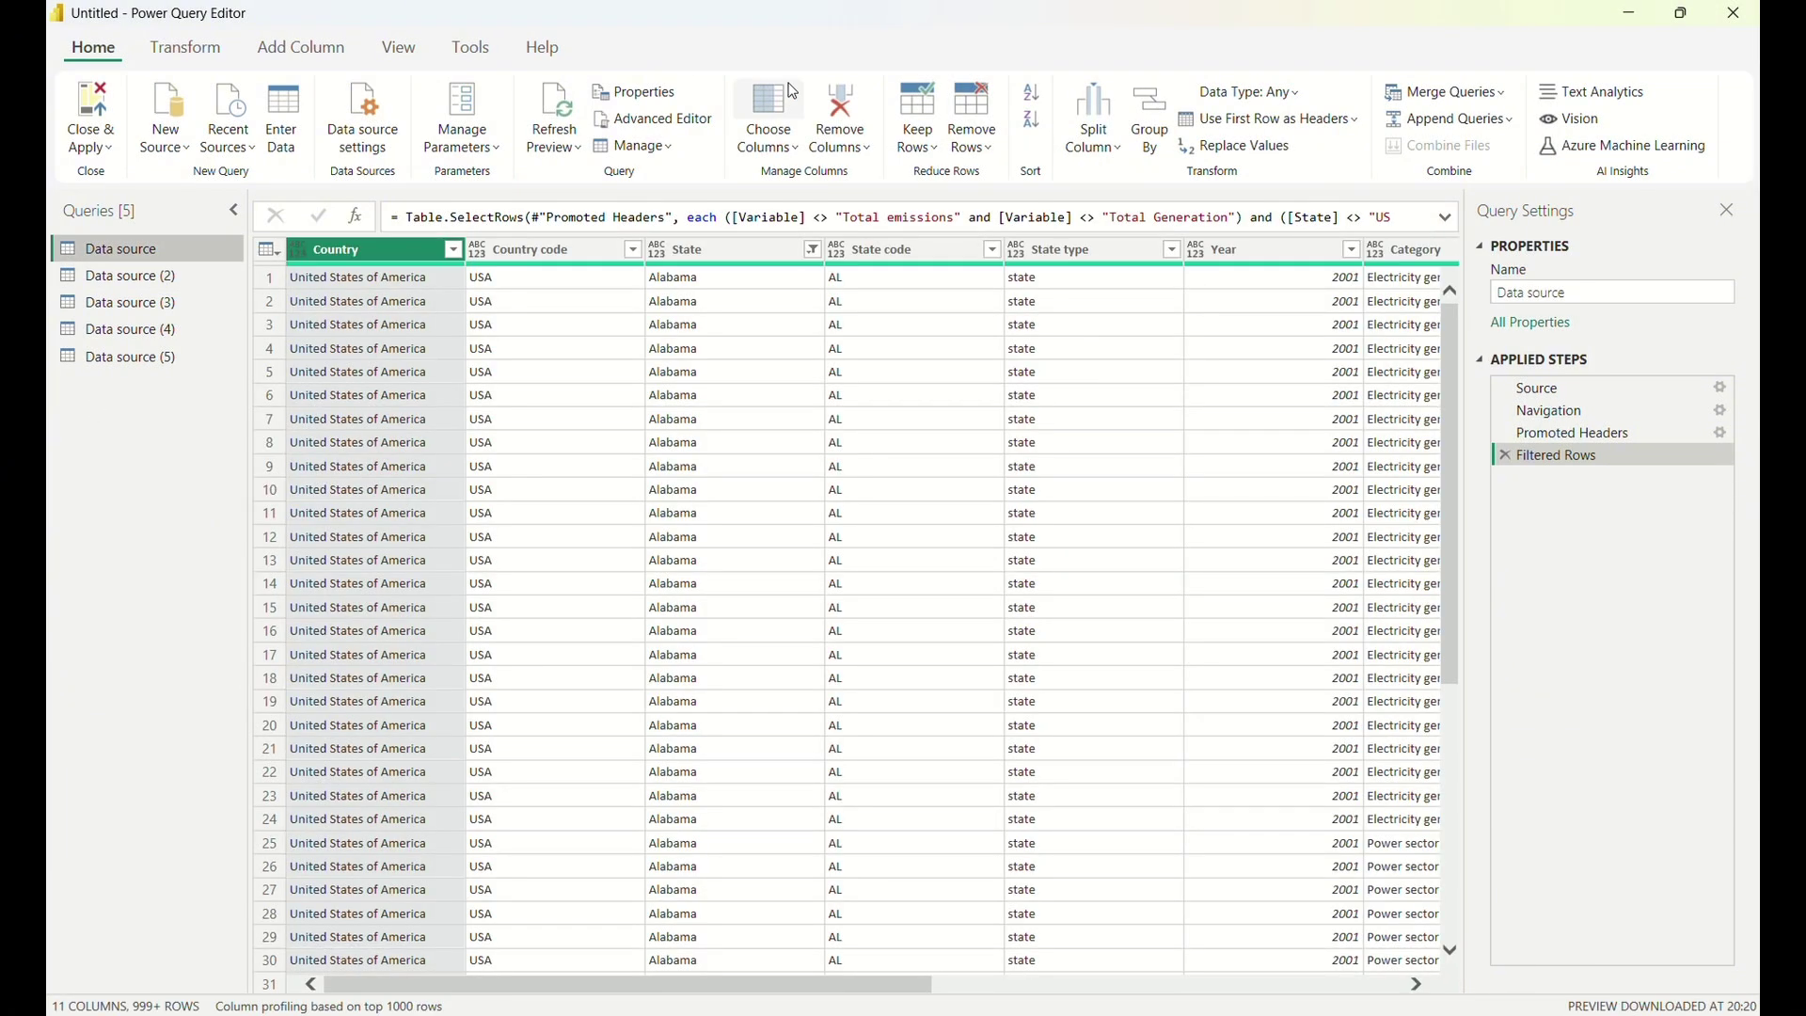
pyautogui.click(781, 111)
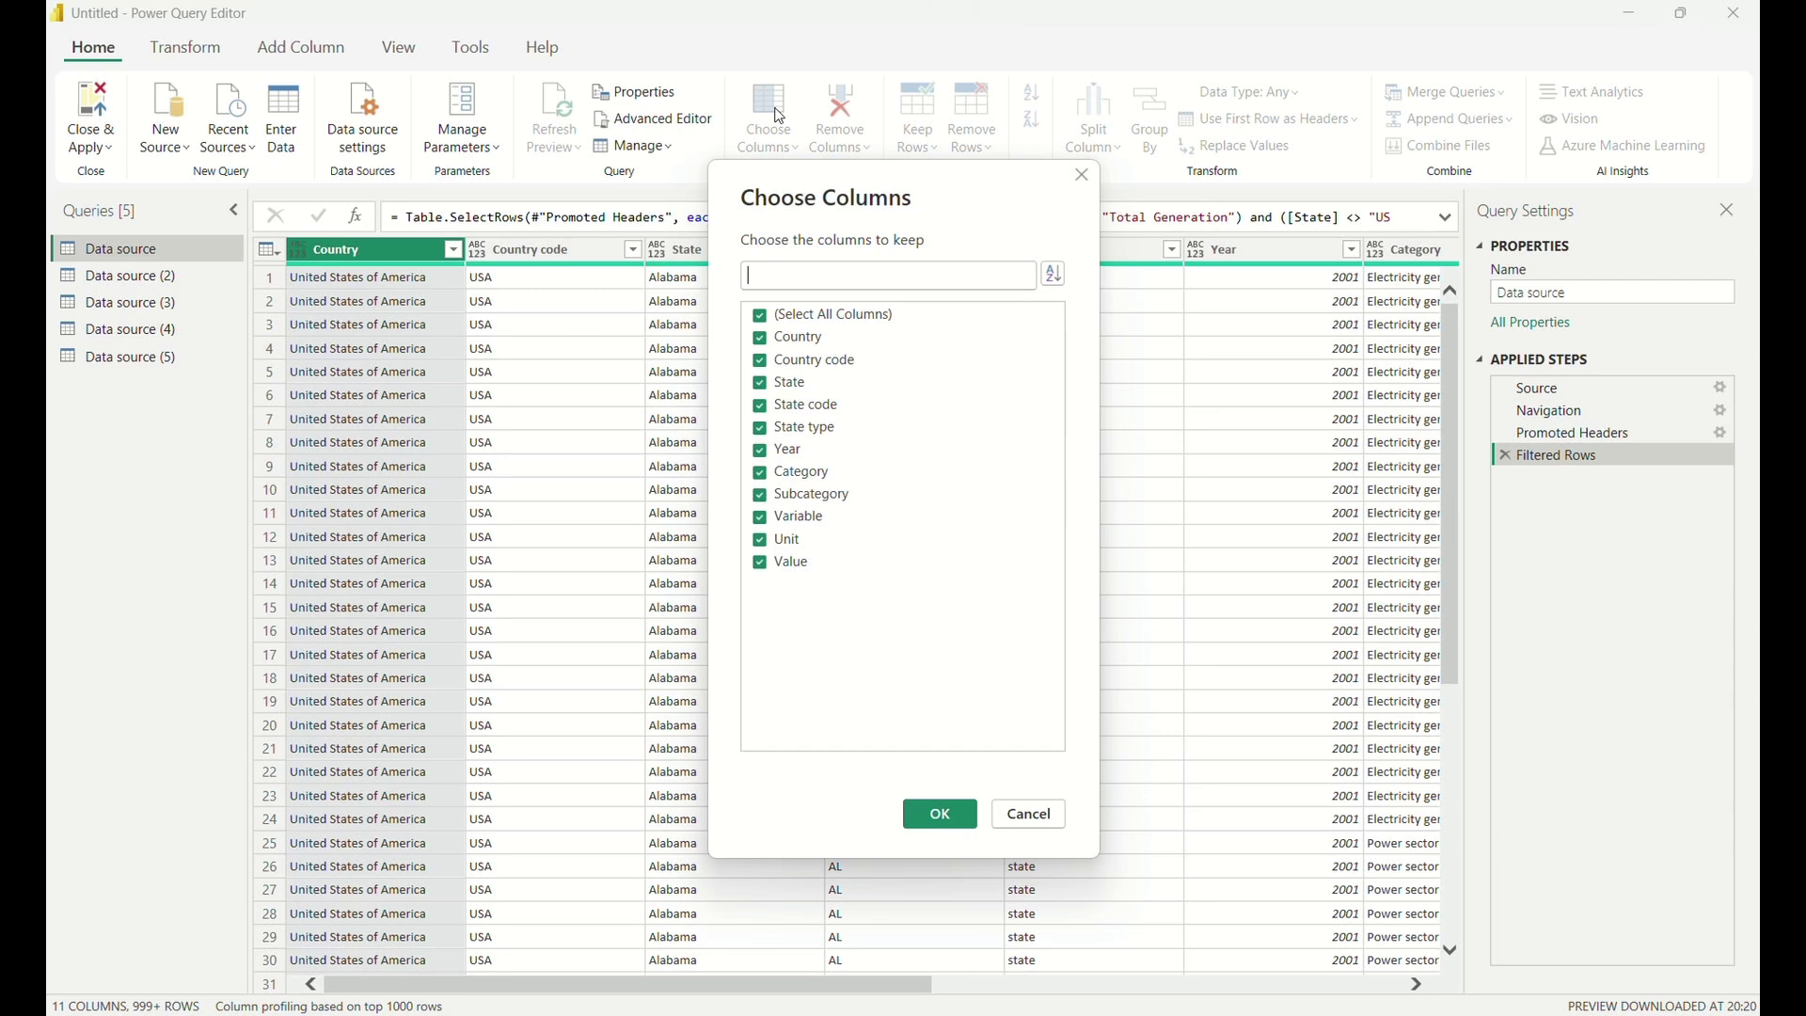
pyautogui.click(760, 314)
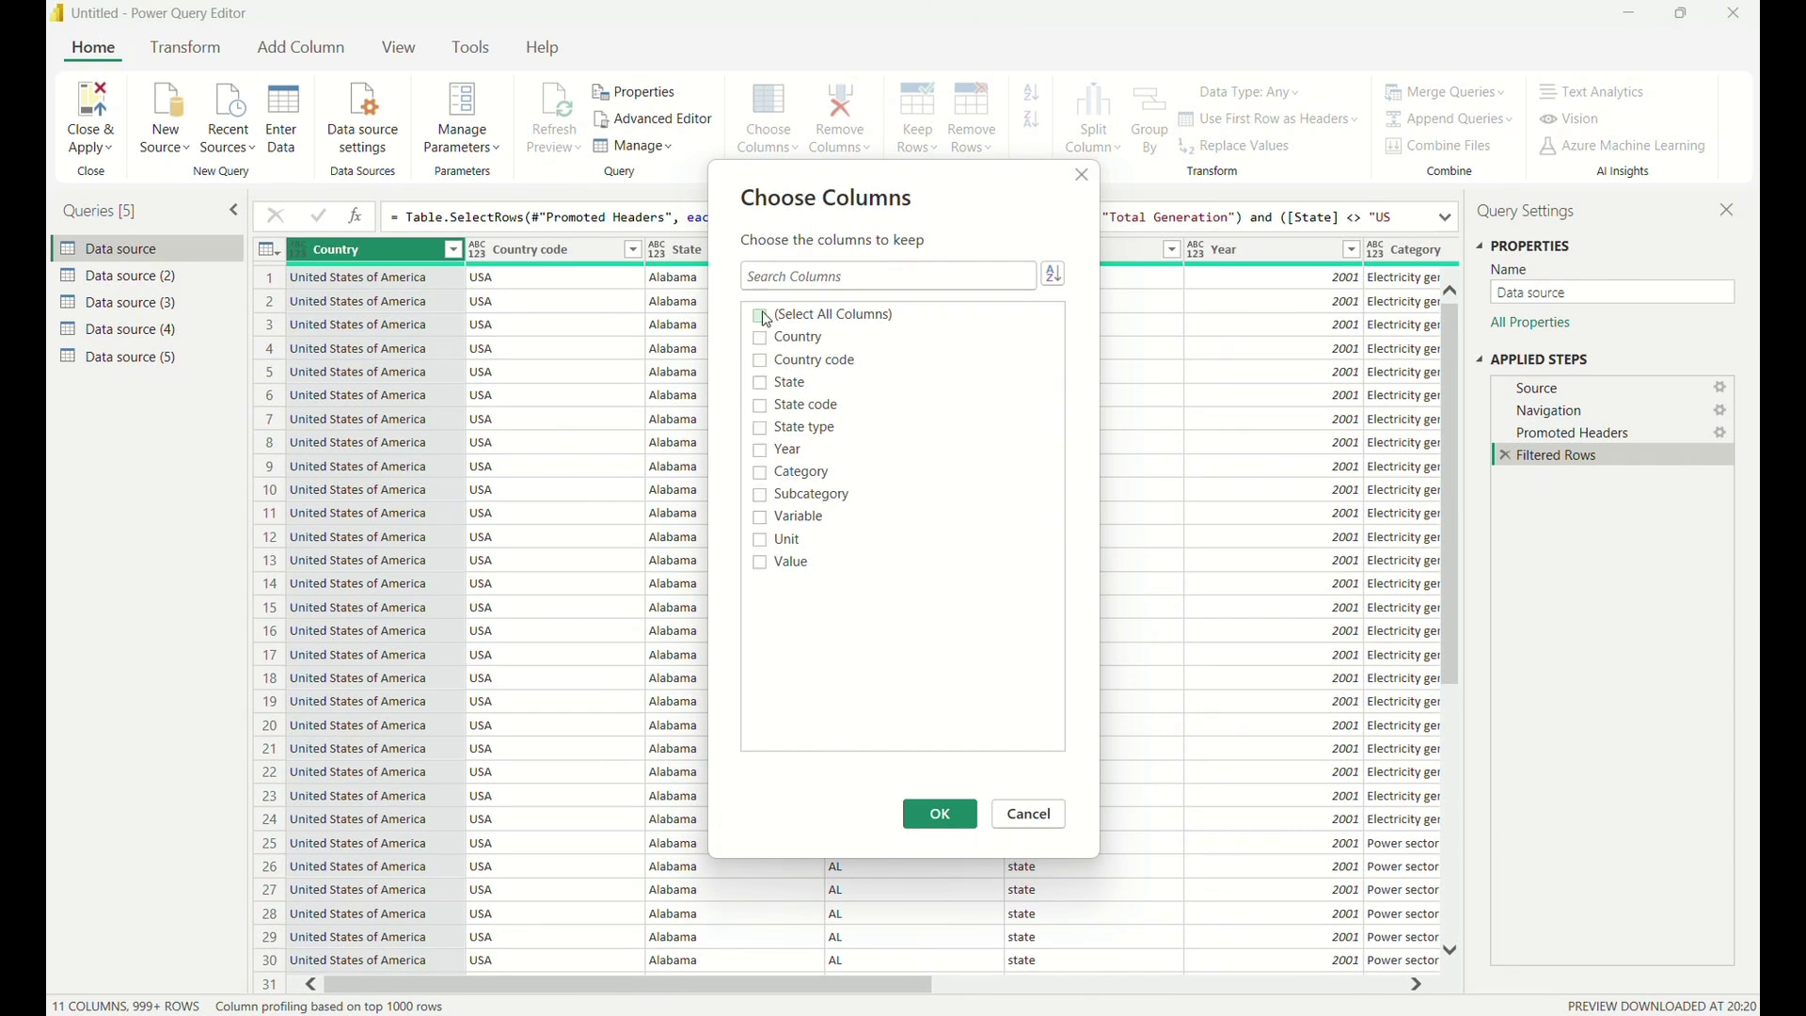
pyautogui.click(762, 385)
pyautogui.click(761, 473)
pyautogui.click(761, 495)
pyautogui.click(762, 517)
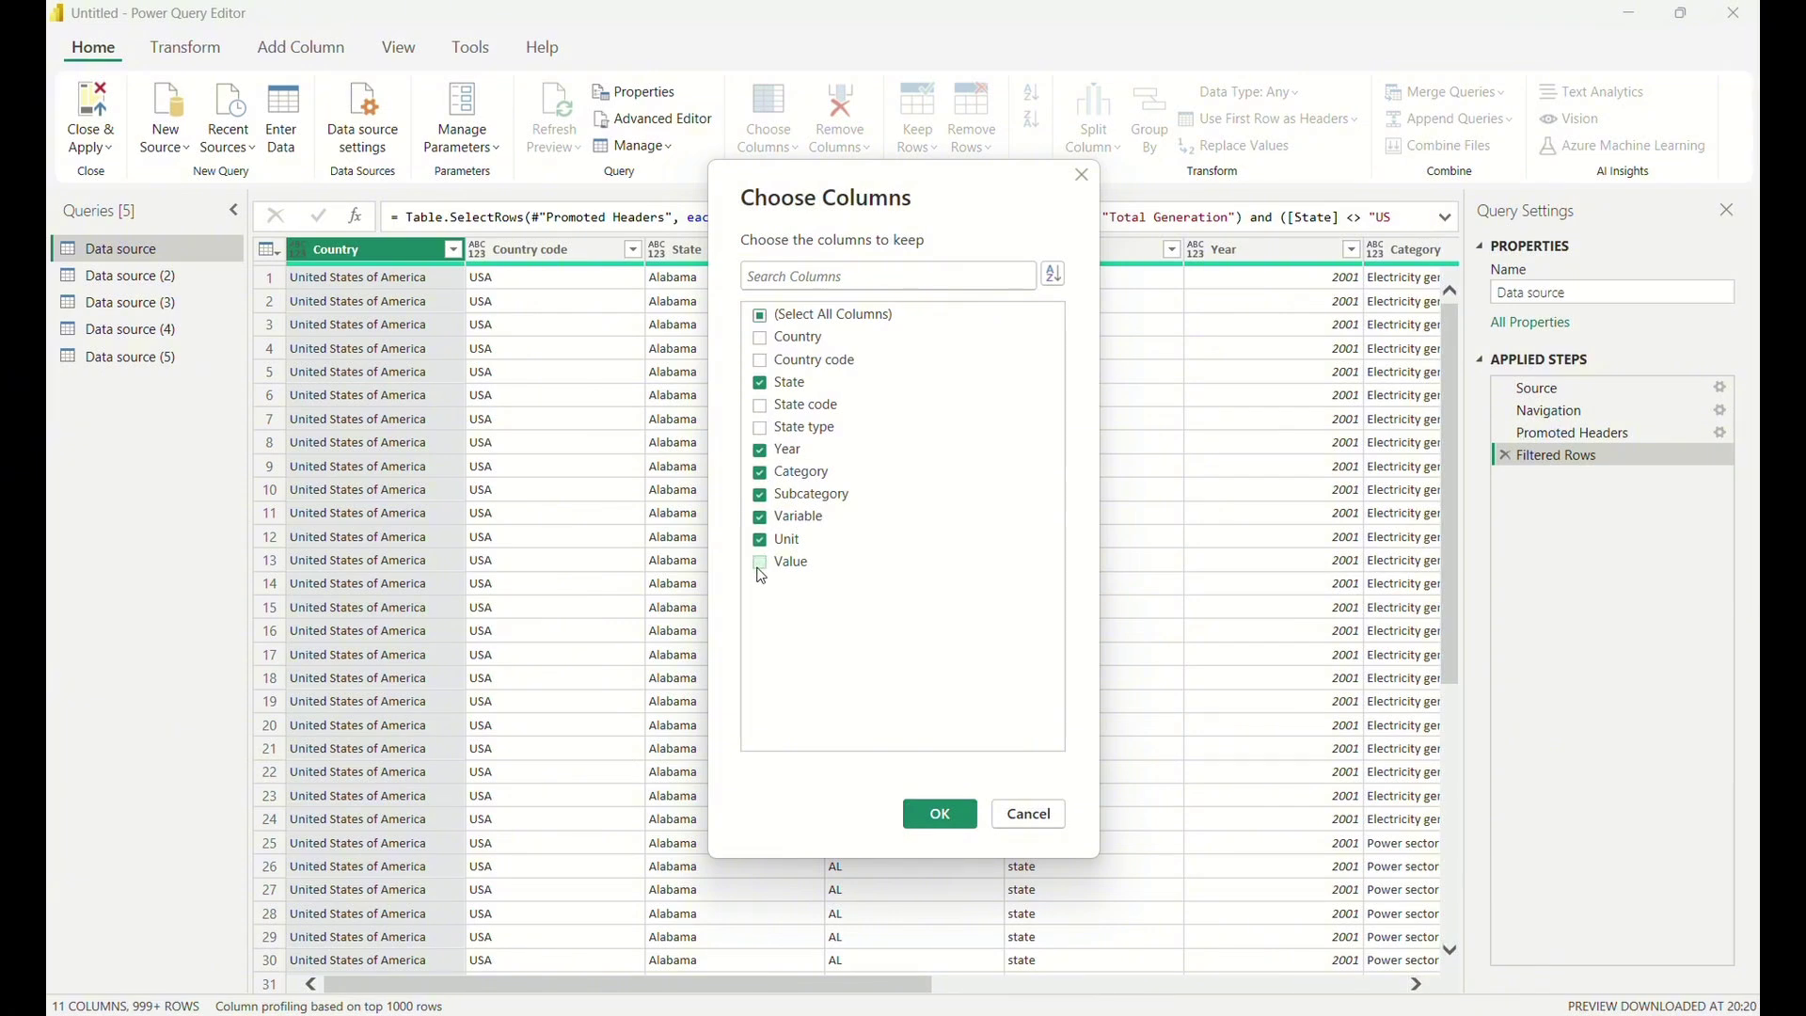
pyautogui.click(760, 562)
pyautogui.click(940, 813)
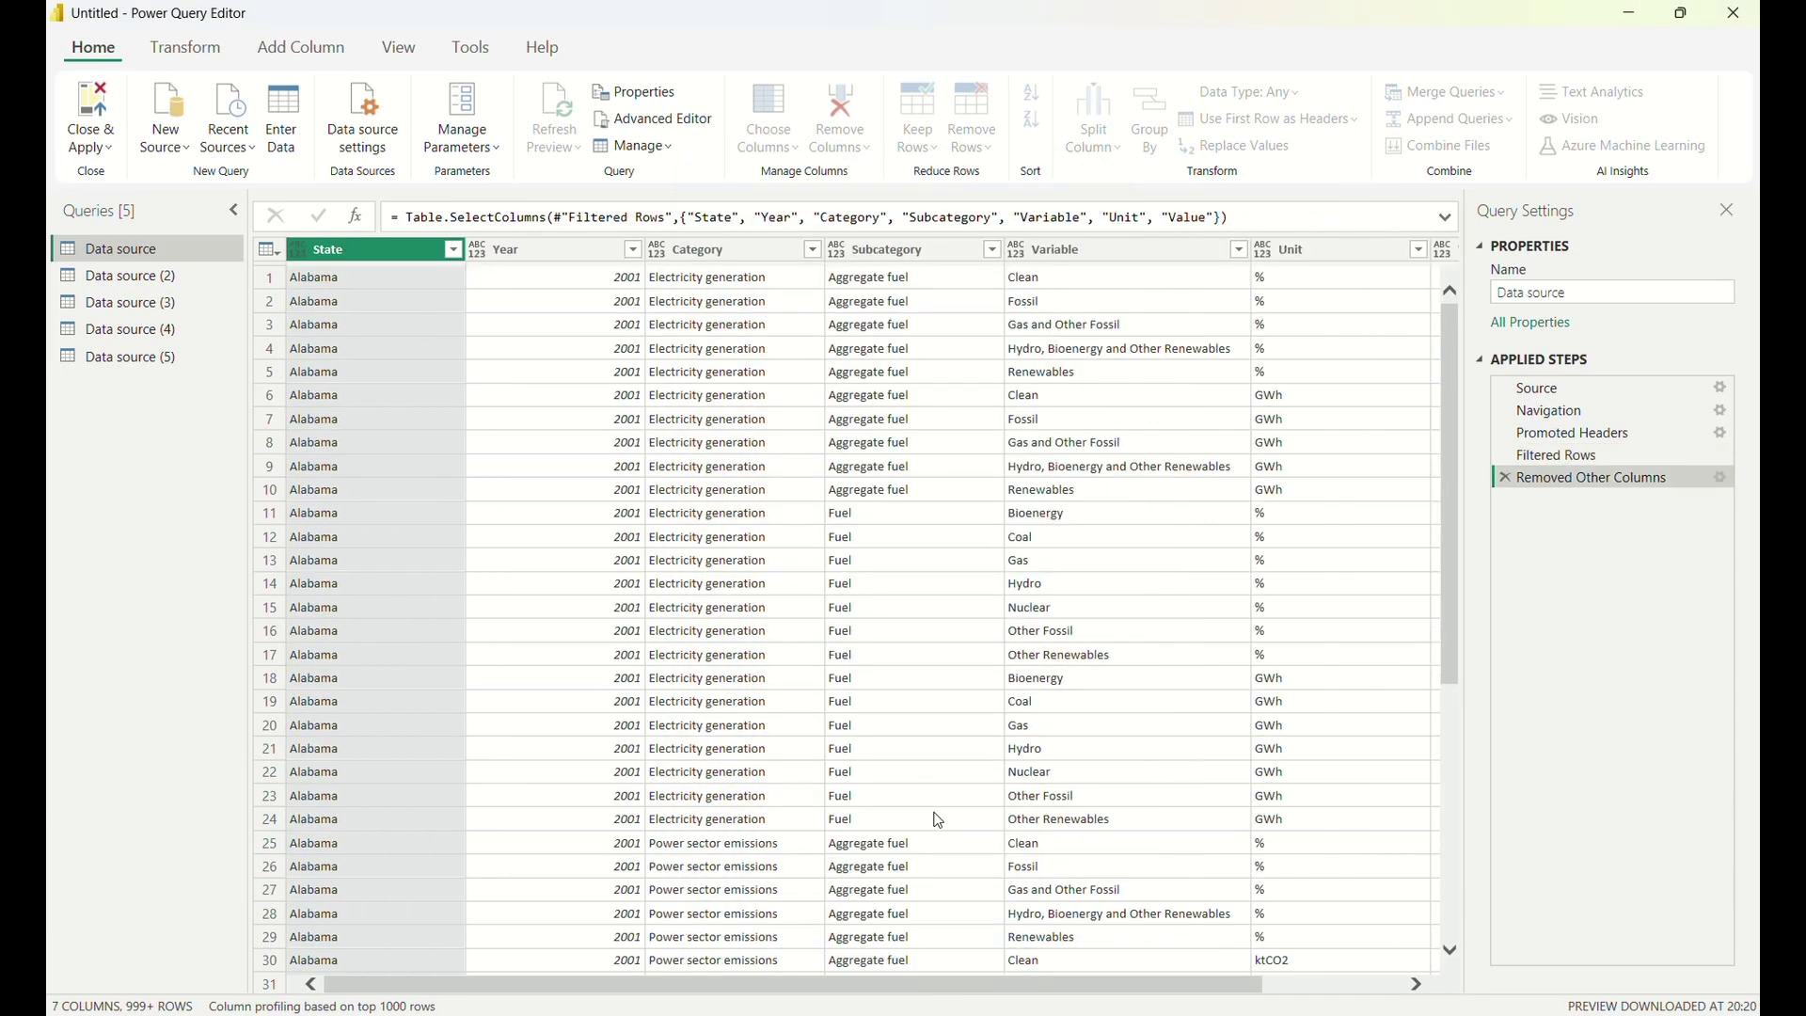
pyautogui.scroll(-20, 592, 819)
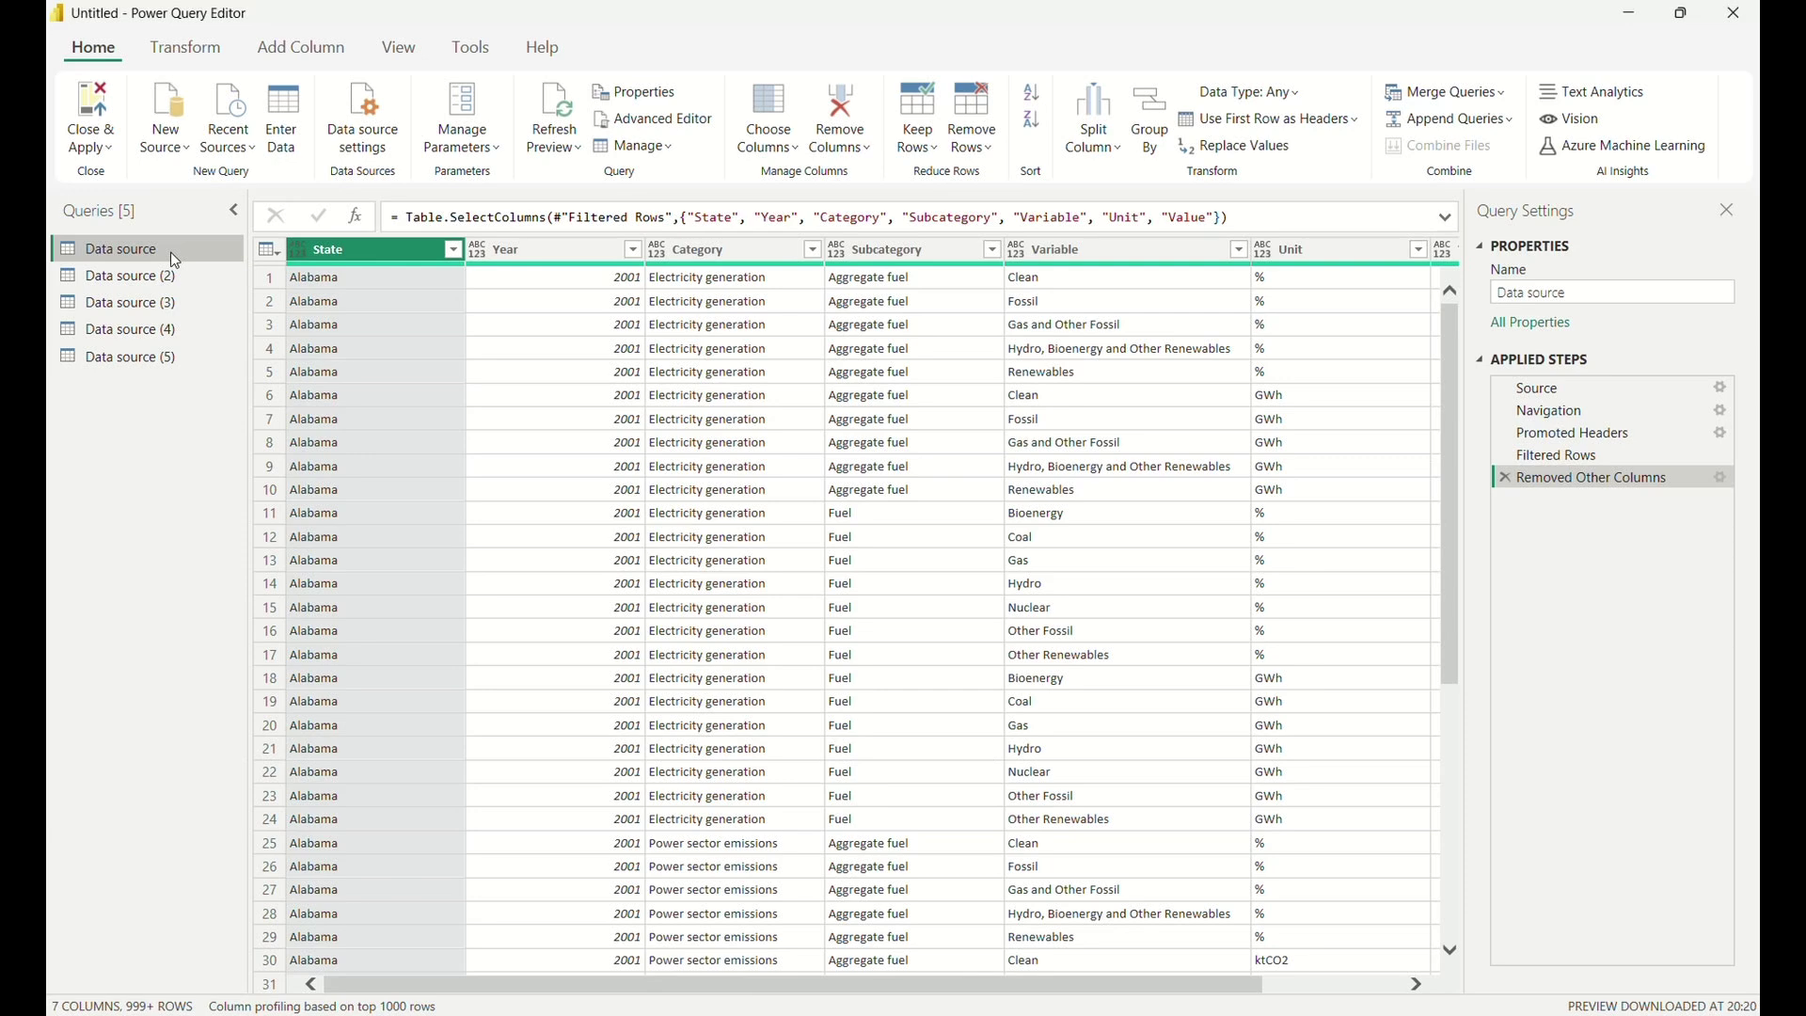
# Rename the Data source query as Fact_EnergySource.
pyautogui.rightClick(175, 260)
pyautogui.click(223, 346)
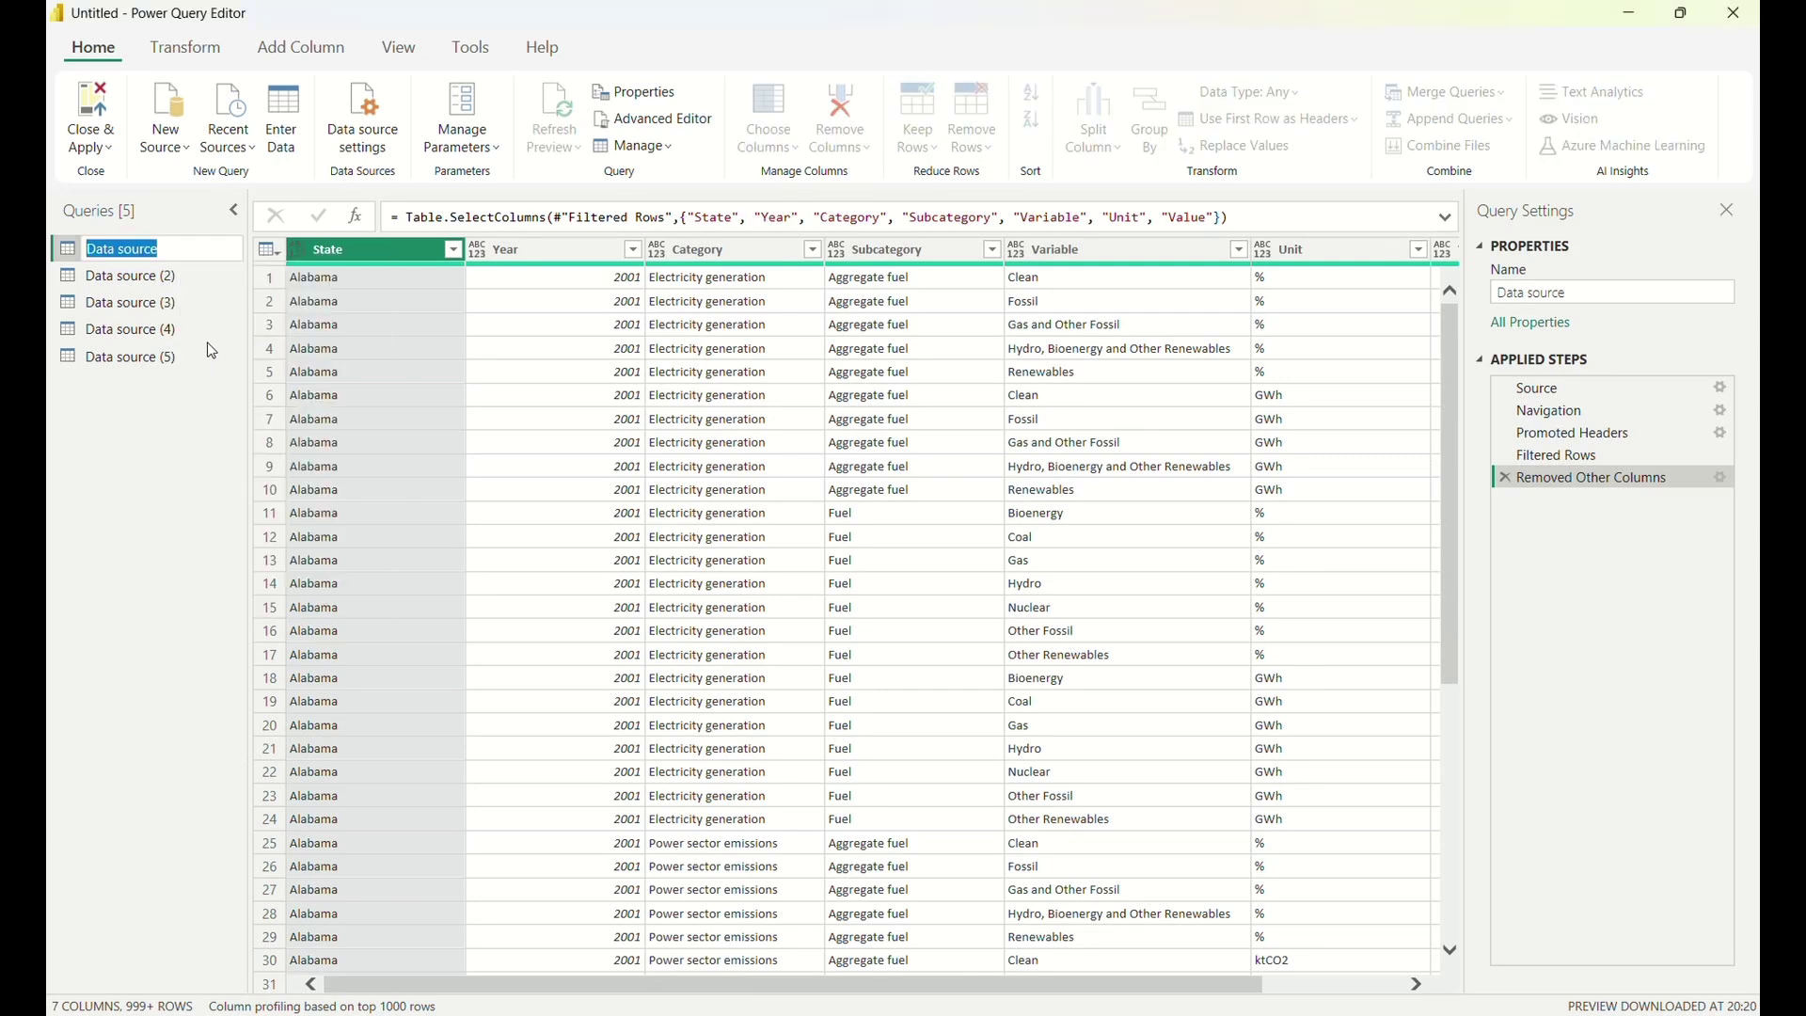
pyautogui.write('Fact_EnergySource')
# Keep only the State and State code columns in the Data source (2) query.
pyautogui.click(240, 275)
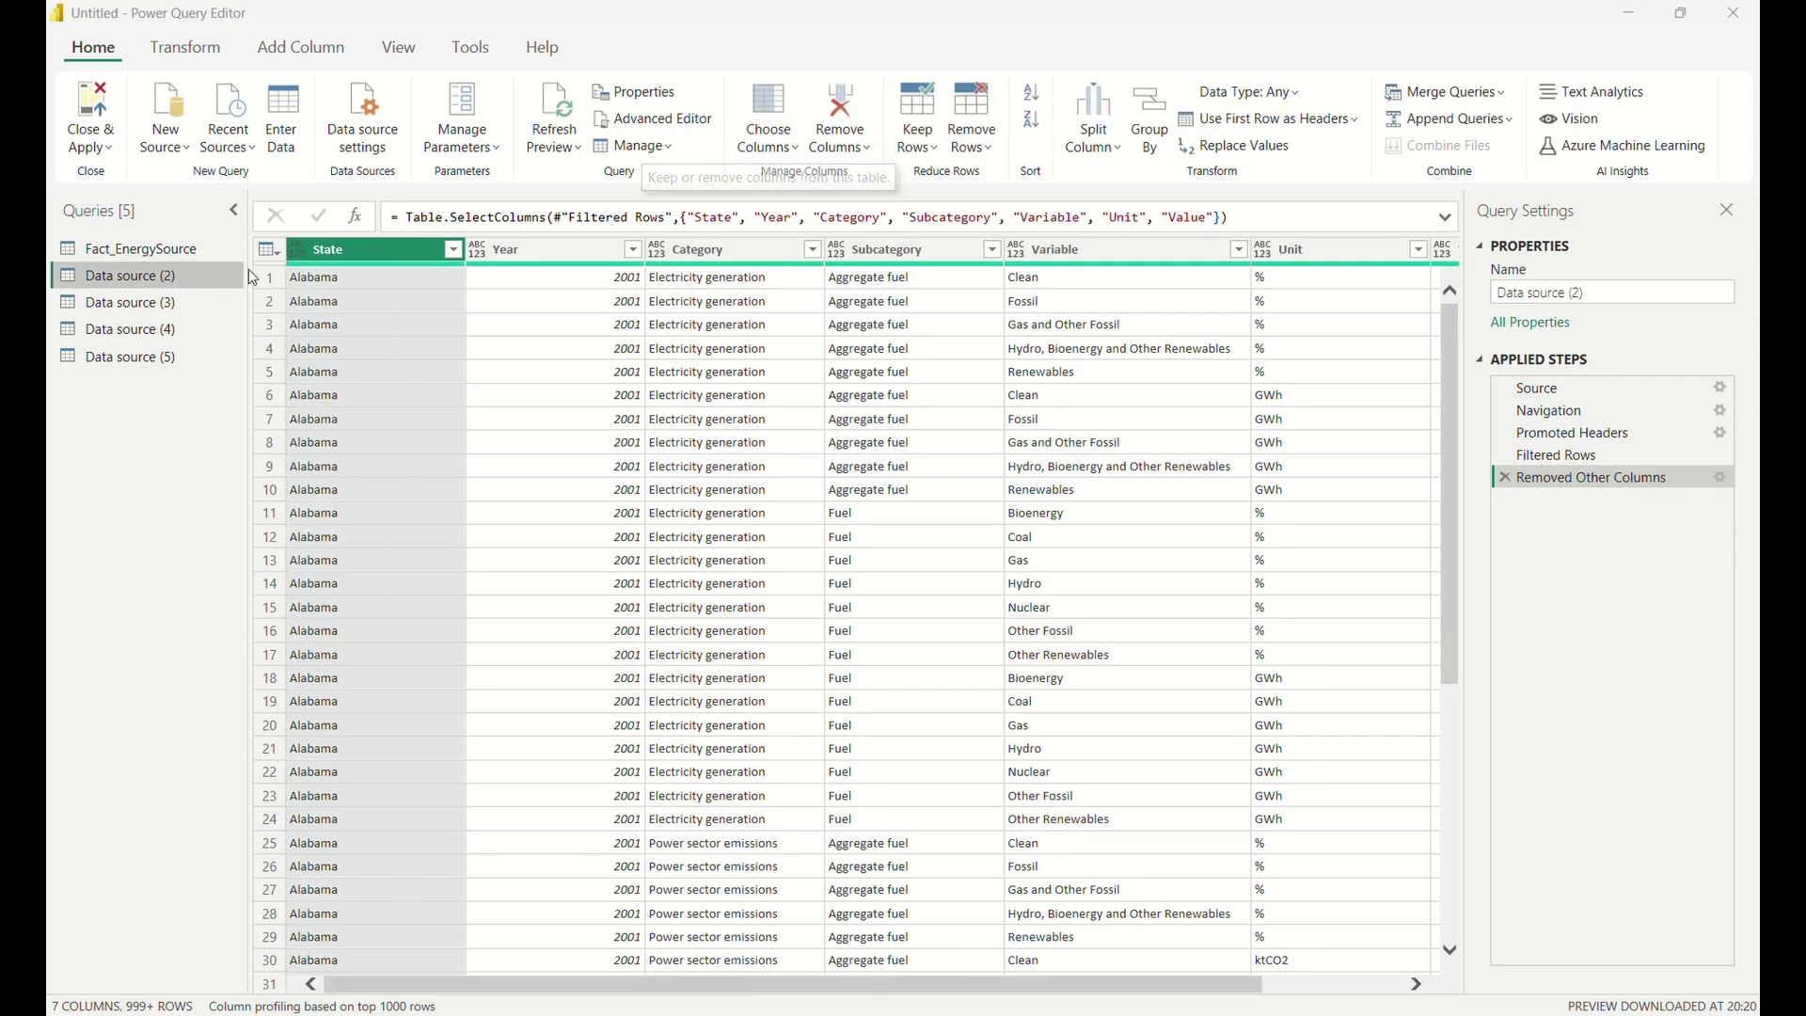
pyautogui.click(786, 143)
pyautogui.click(807, 183)
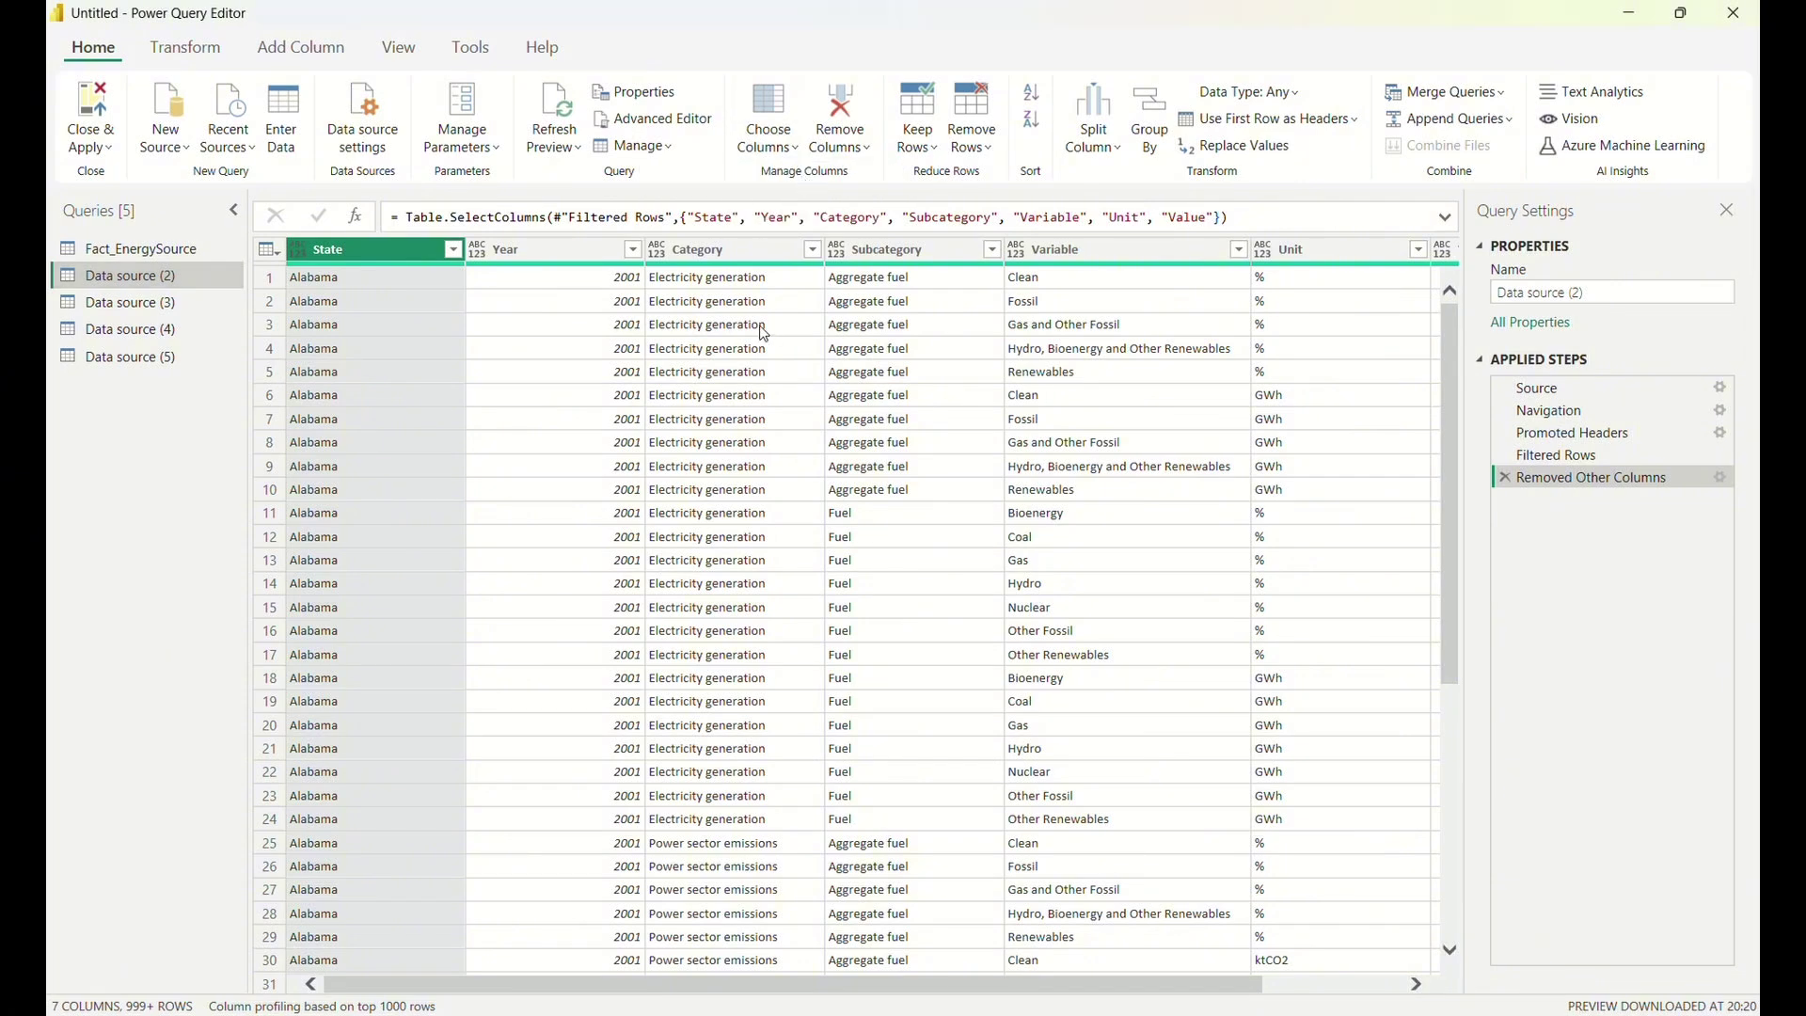
pyautogui.click(769, 103)
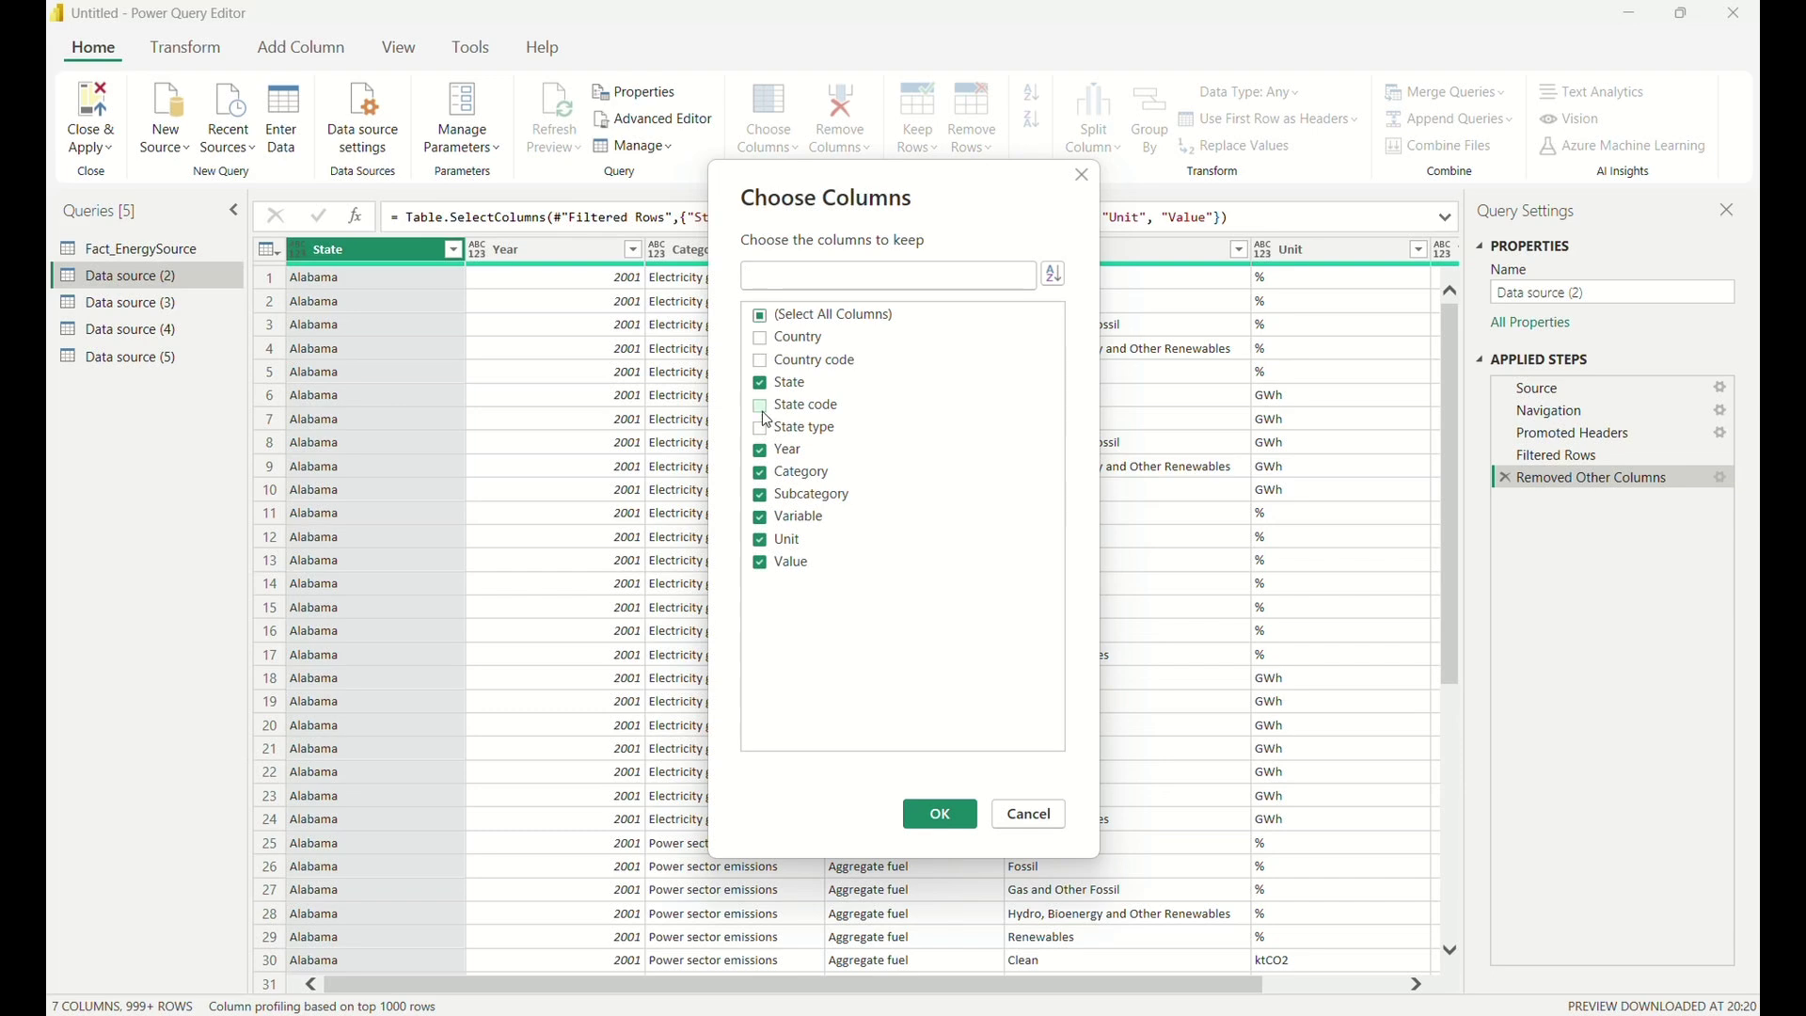
pyautogui.click(764, 451)
pyautogui.click(764, 473)
pyautogui.click(764, 496)
pyautogui.click(764, 520)
pyautogui.click(764, 542)
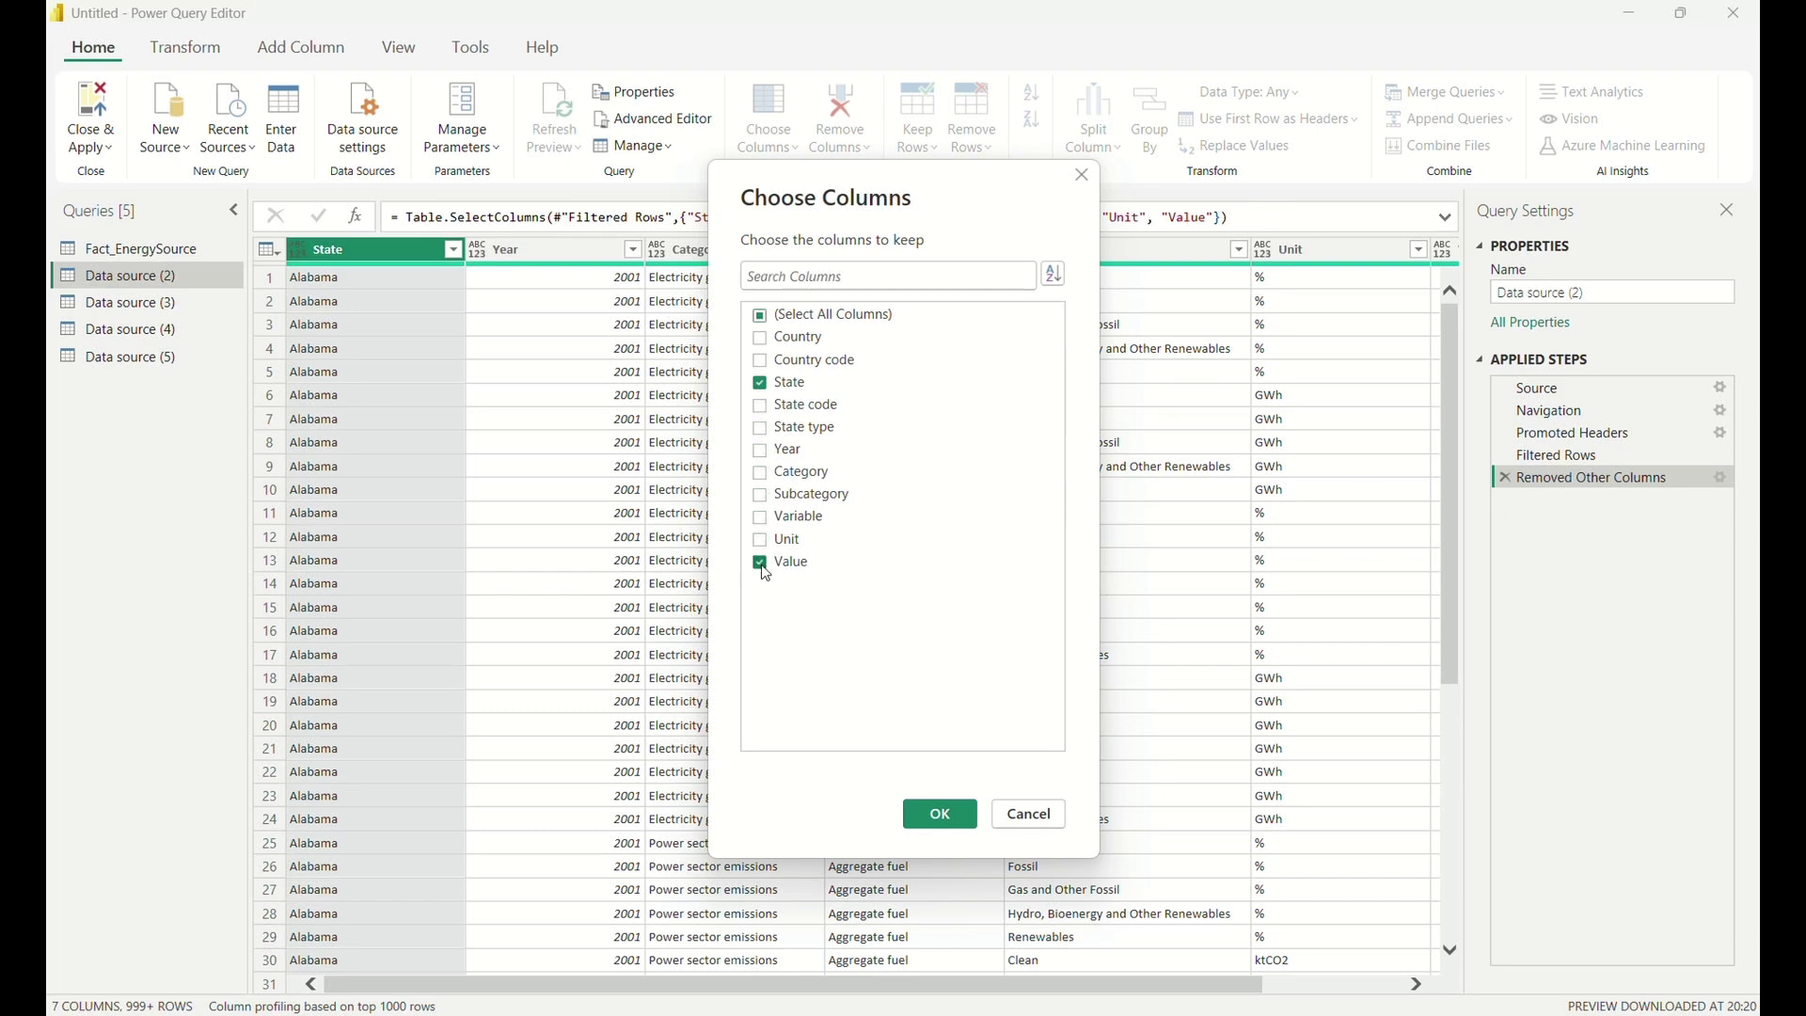
pyautogui.click(763, 565)
pyautogui.click(762, 408)
pyautogui.click(940, 816)
# Load the full list of State filter values, remove duplicates from the State column, and review the remaining states.
pyautogui.click(452, 248)
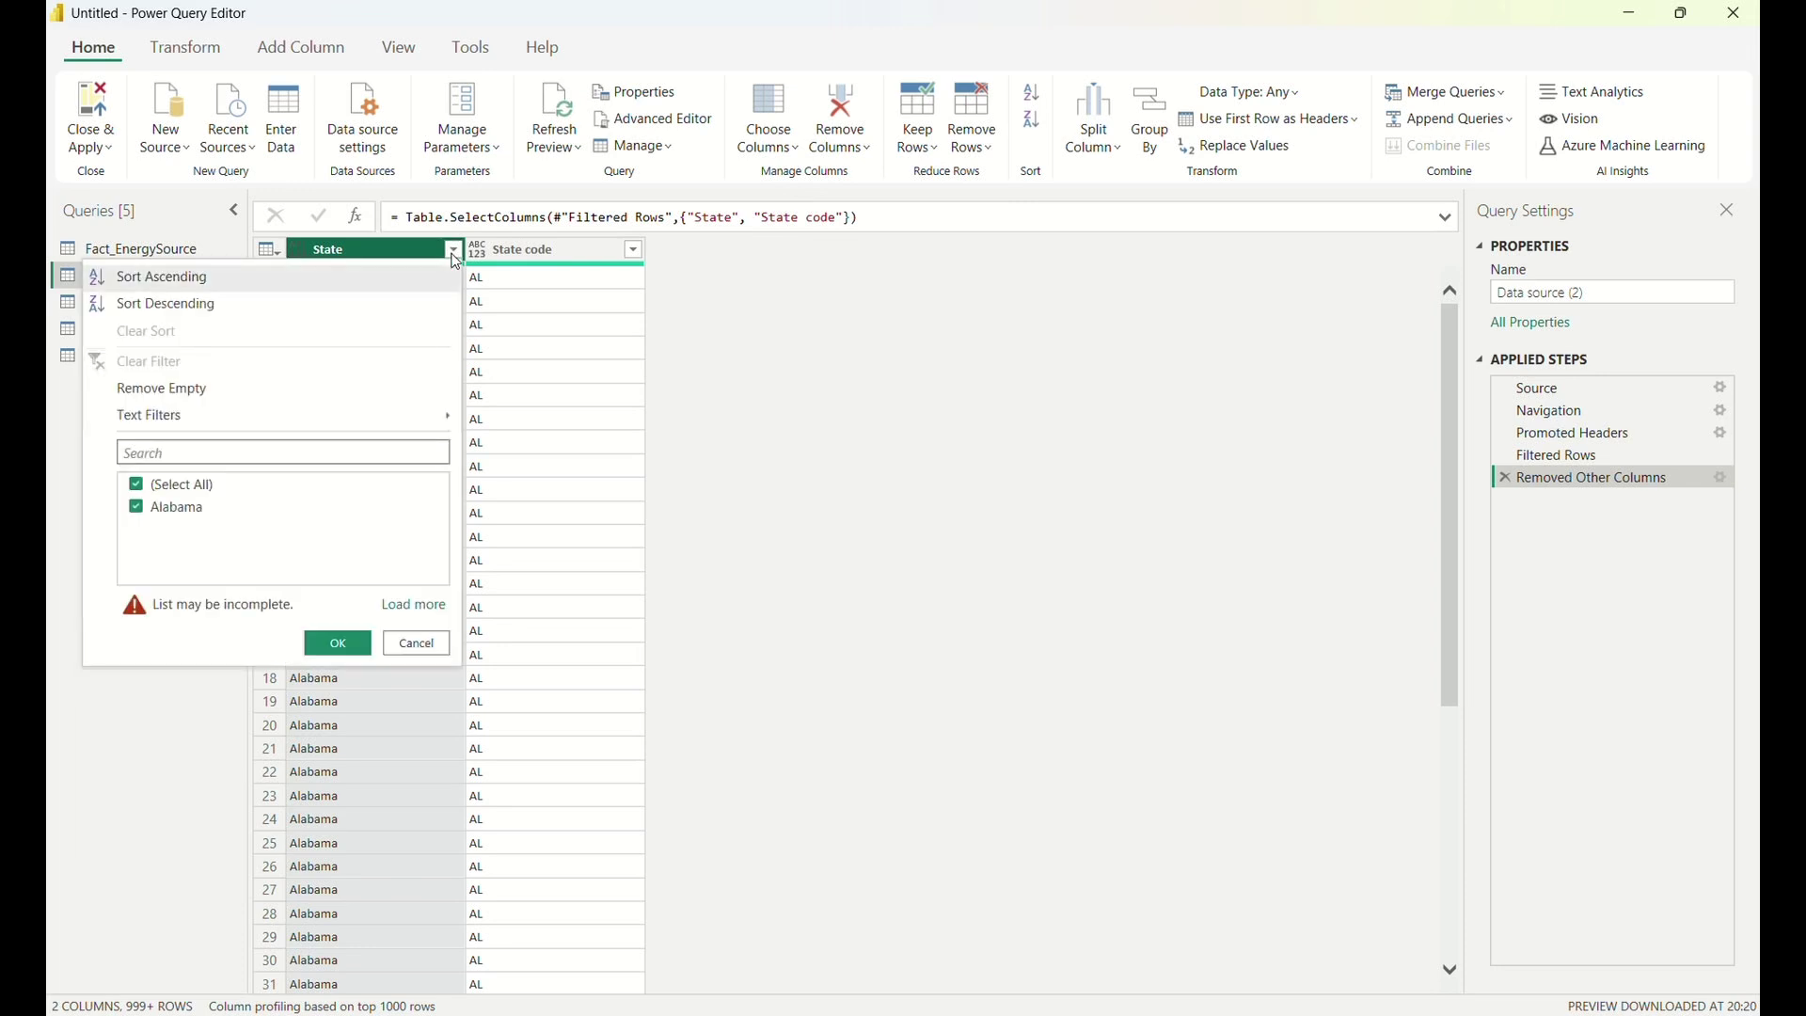
pyautogui.click(420, 606)
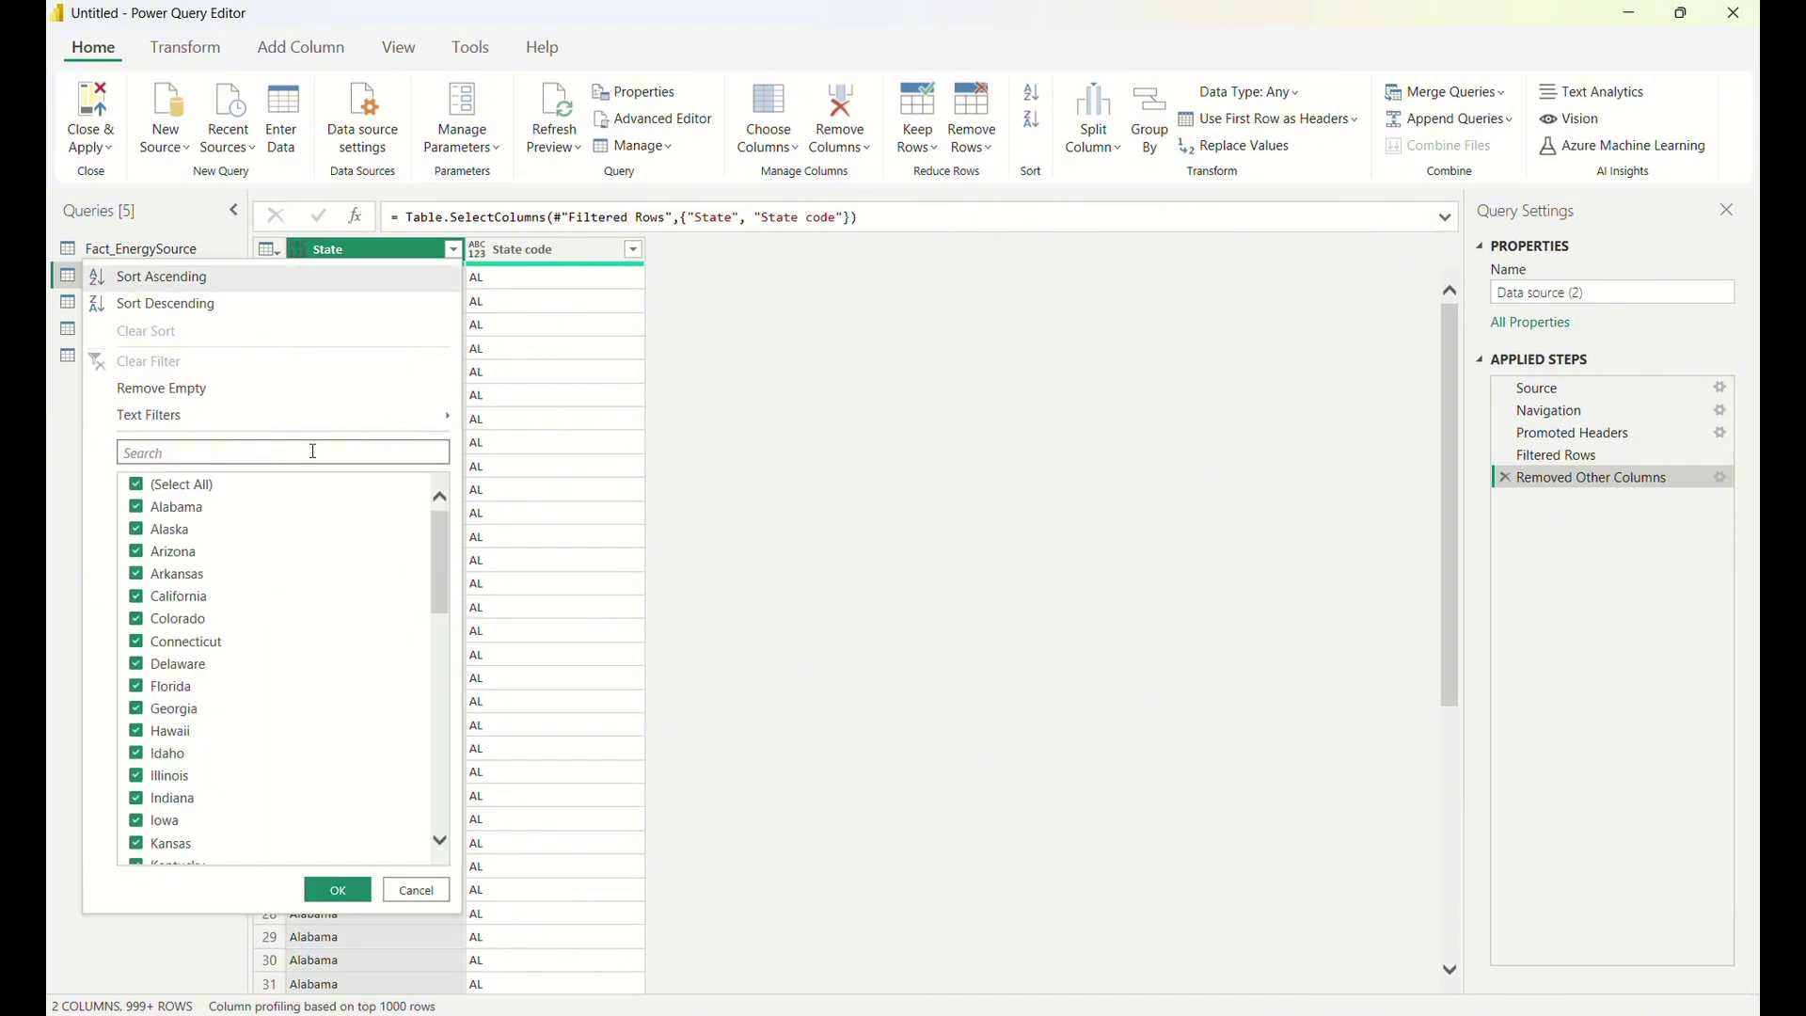
pyautogui.rightClick(367, 249)
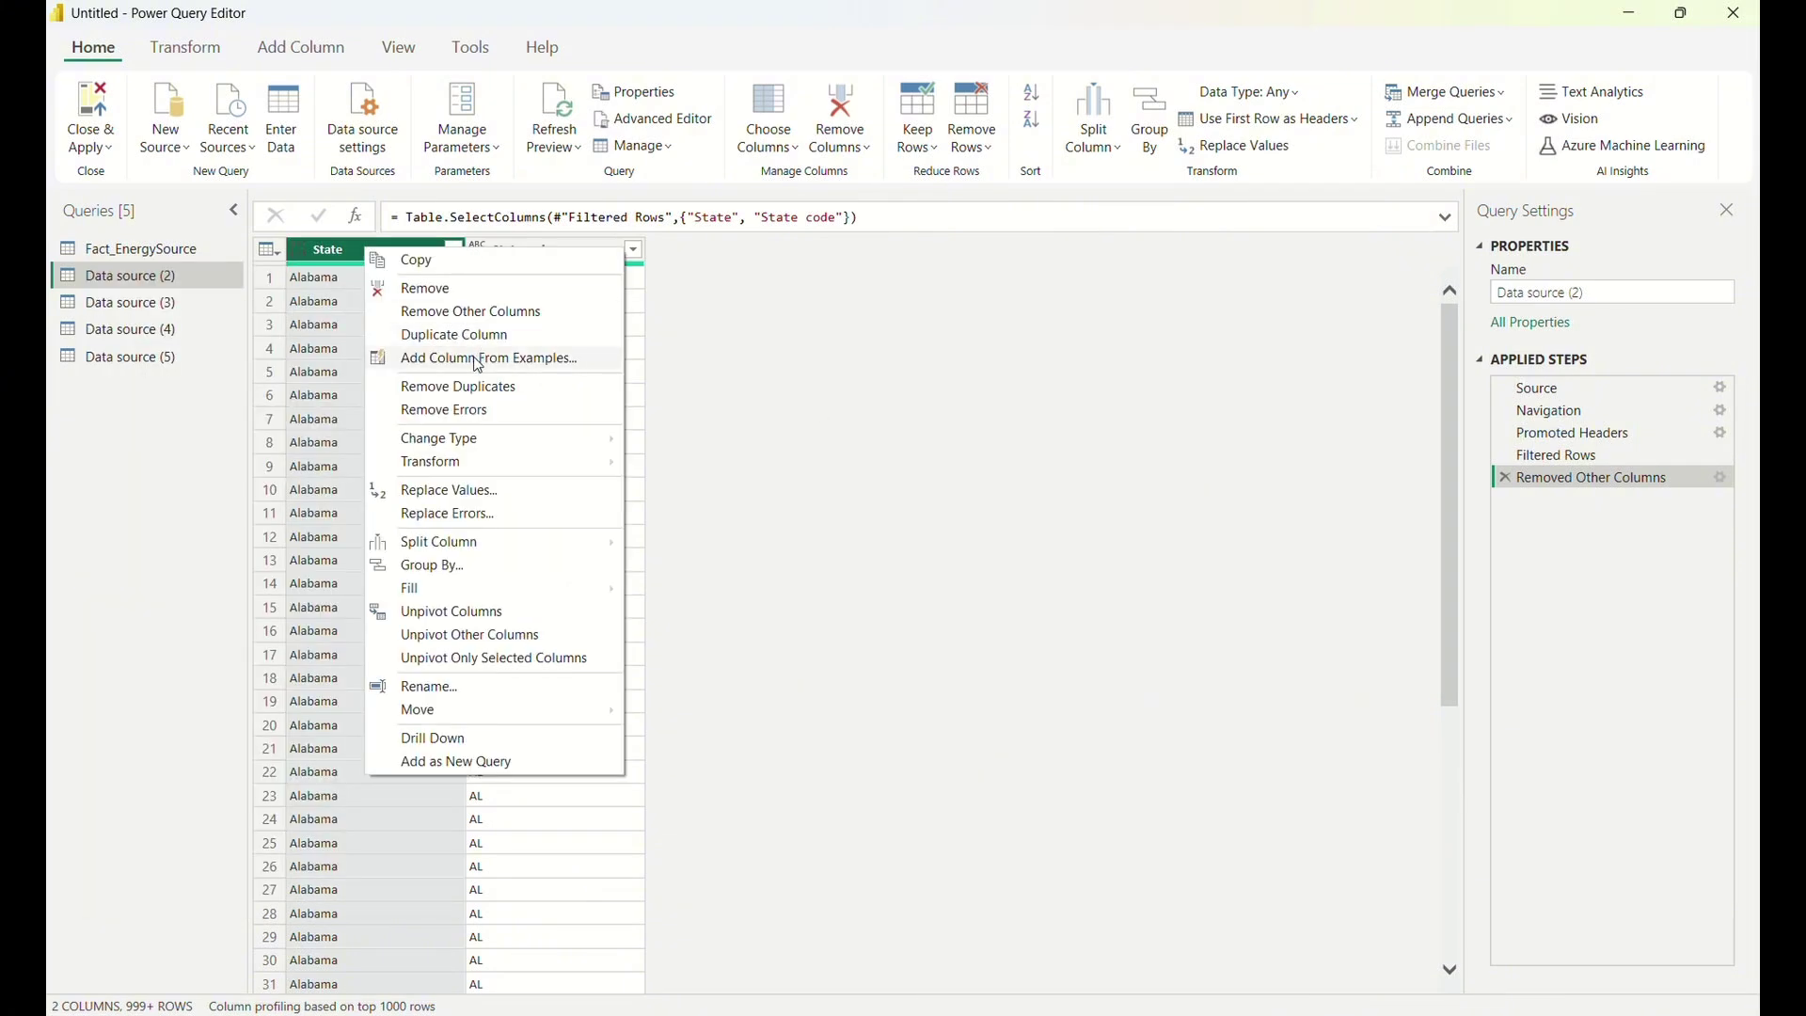
pyautogui.click(475, 387)
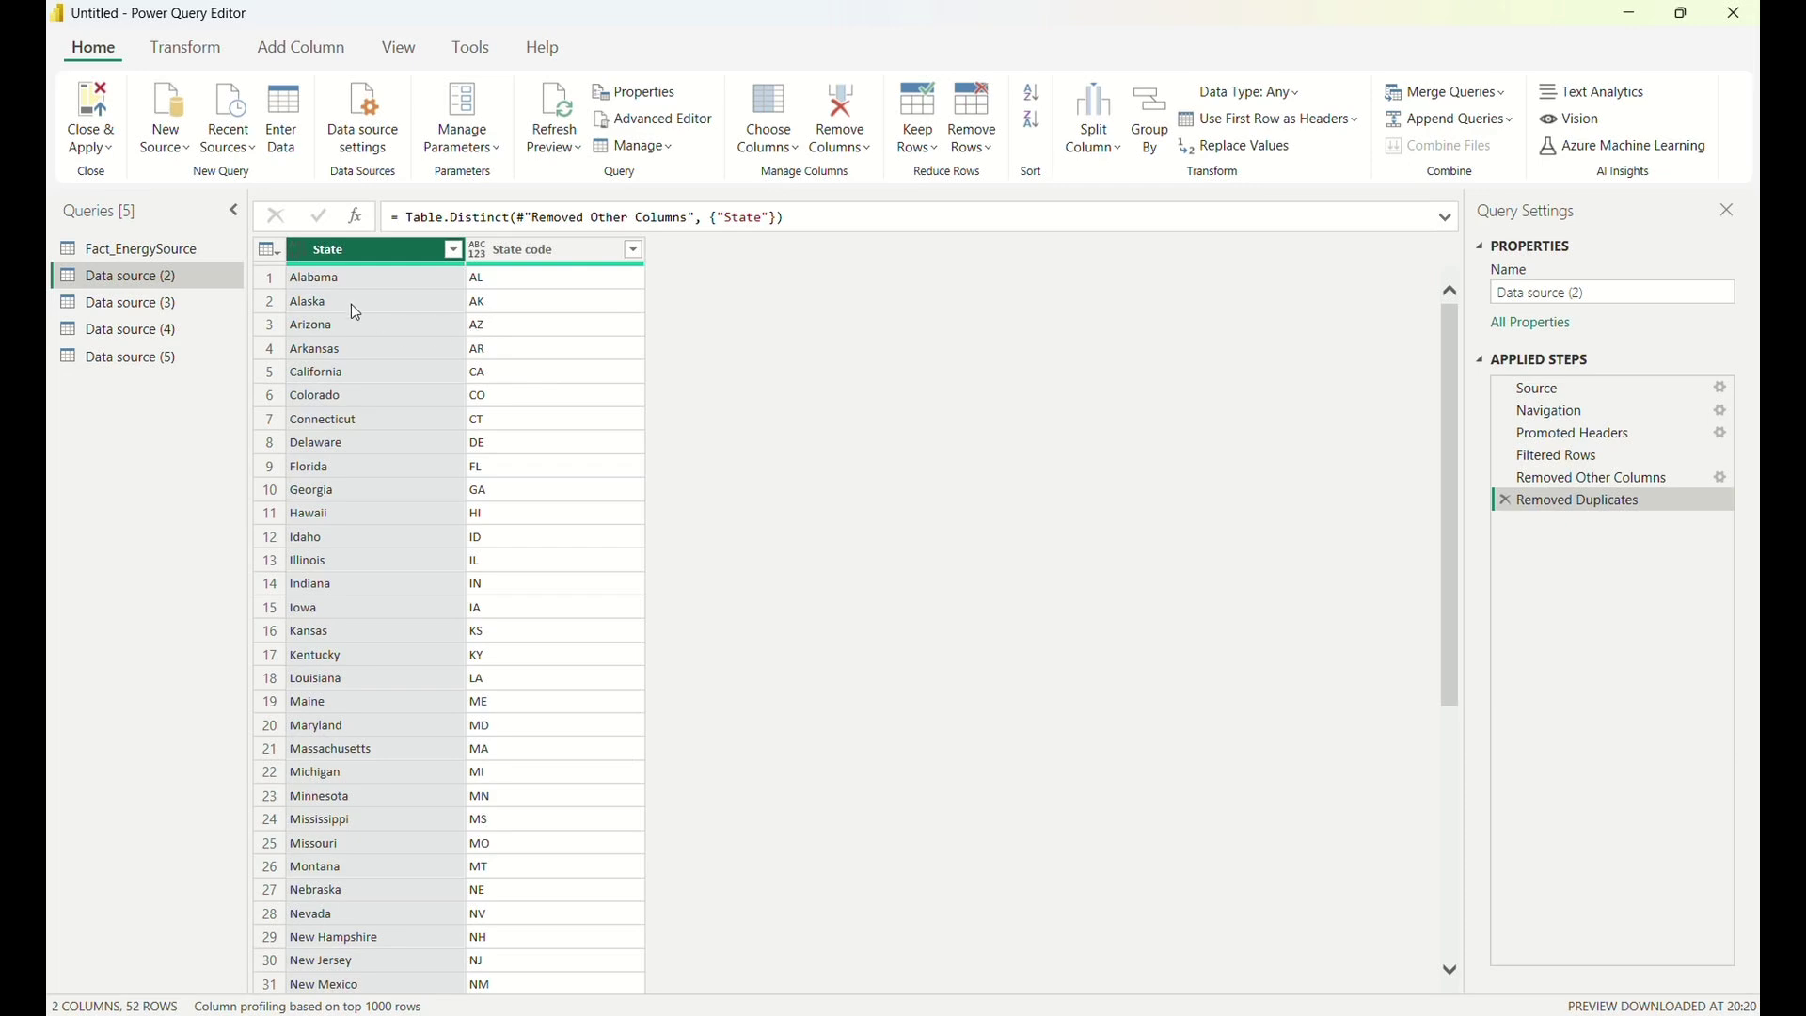
pyautogui.scroll(-5, 363, 377)
pyautogui.scroll(5, 369, 407)
pyautogui.scroll(-5, 372, 407)
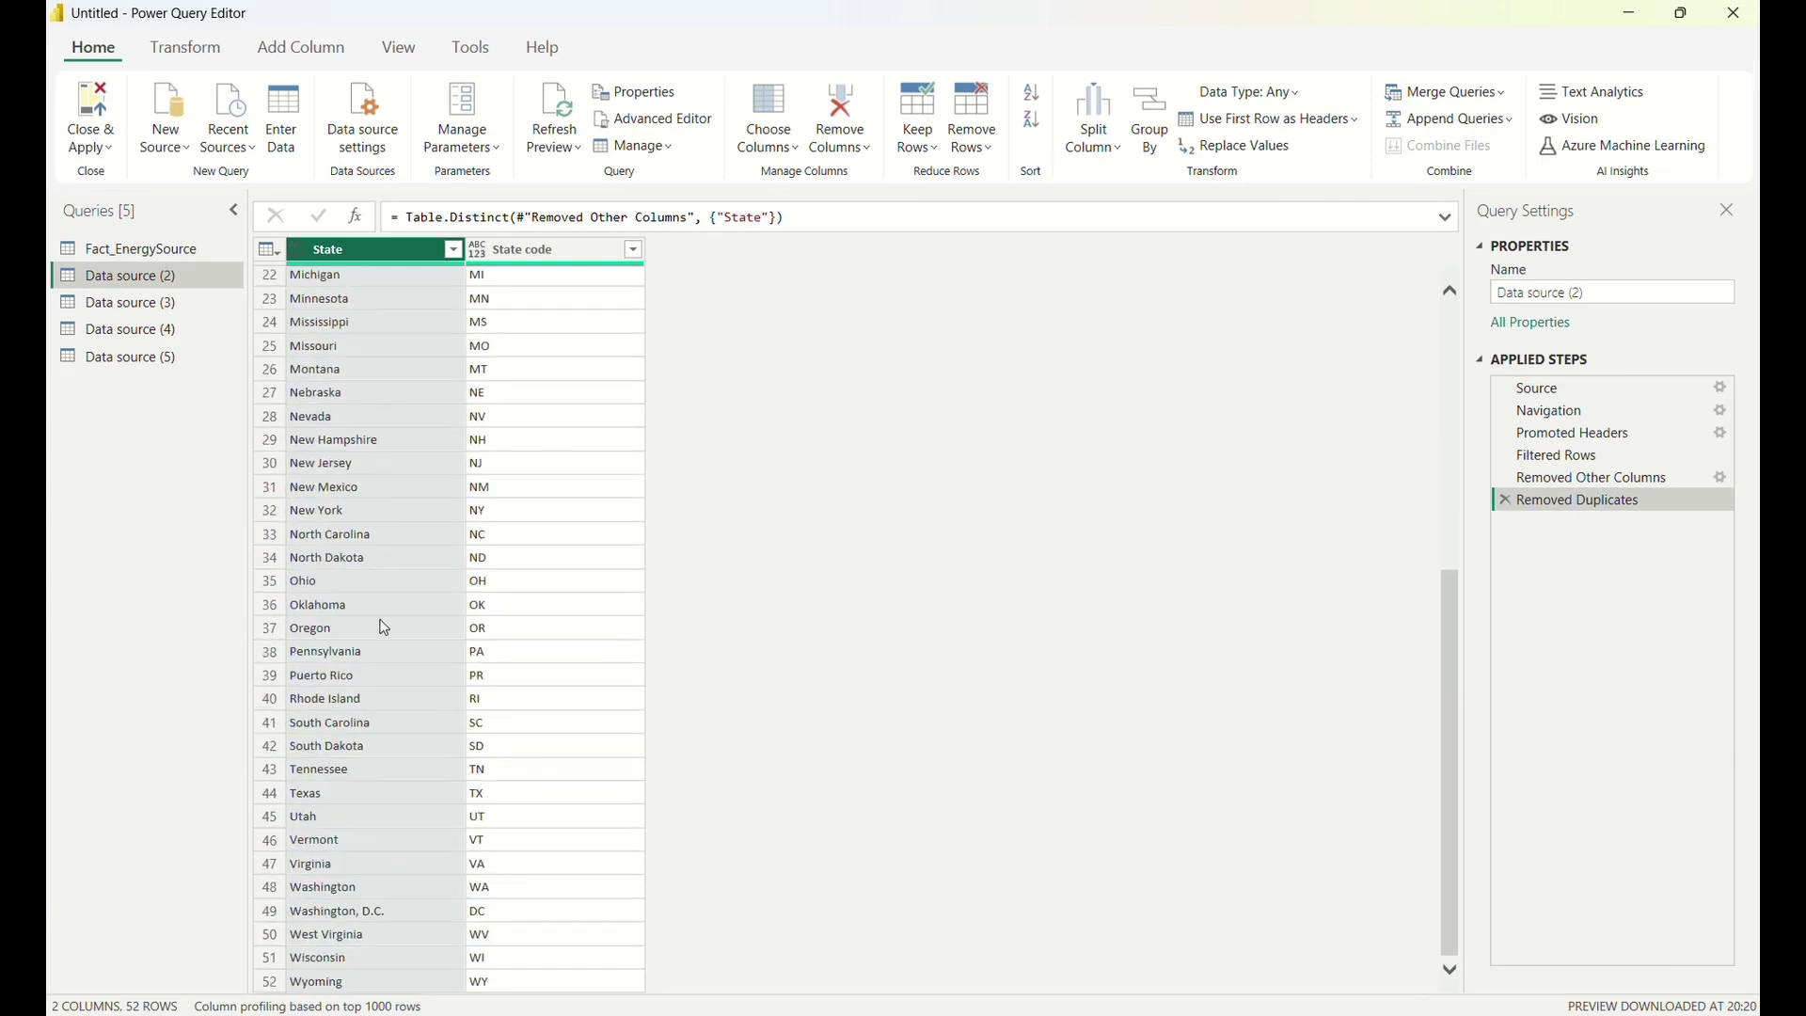
pyautogui.scroll(5, 310, 898)
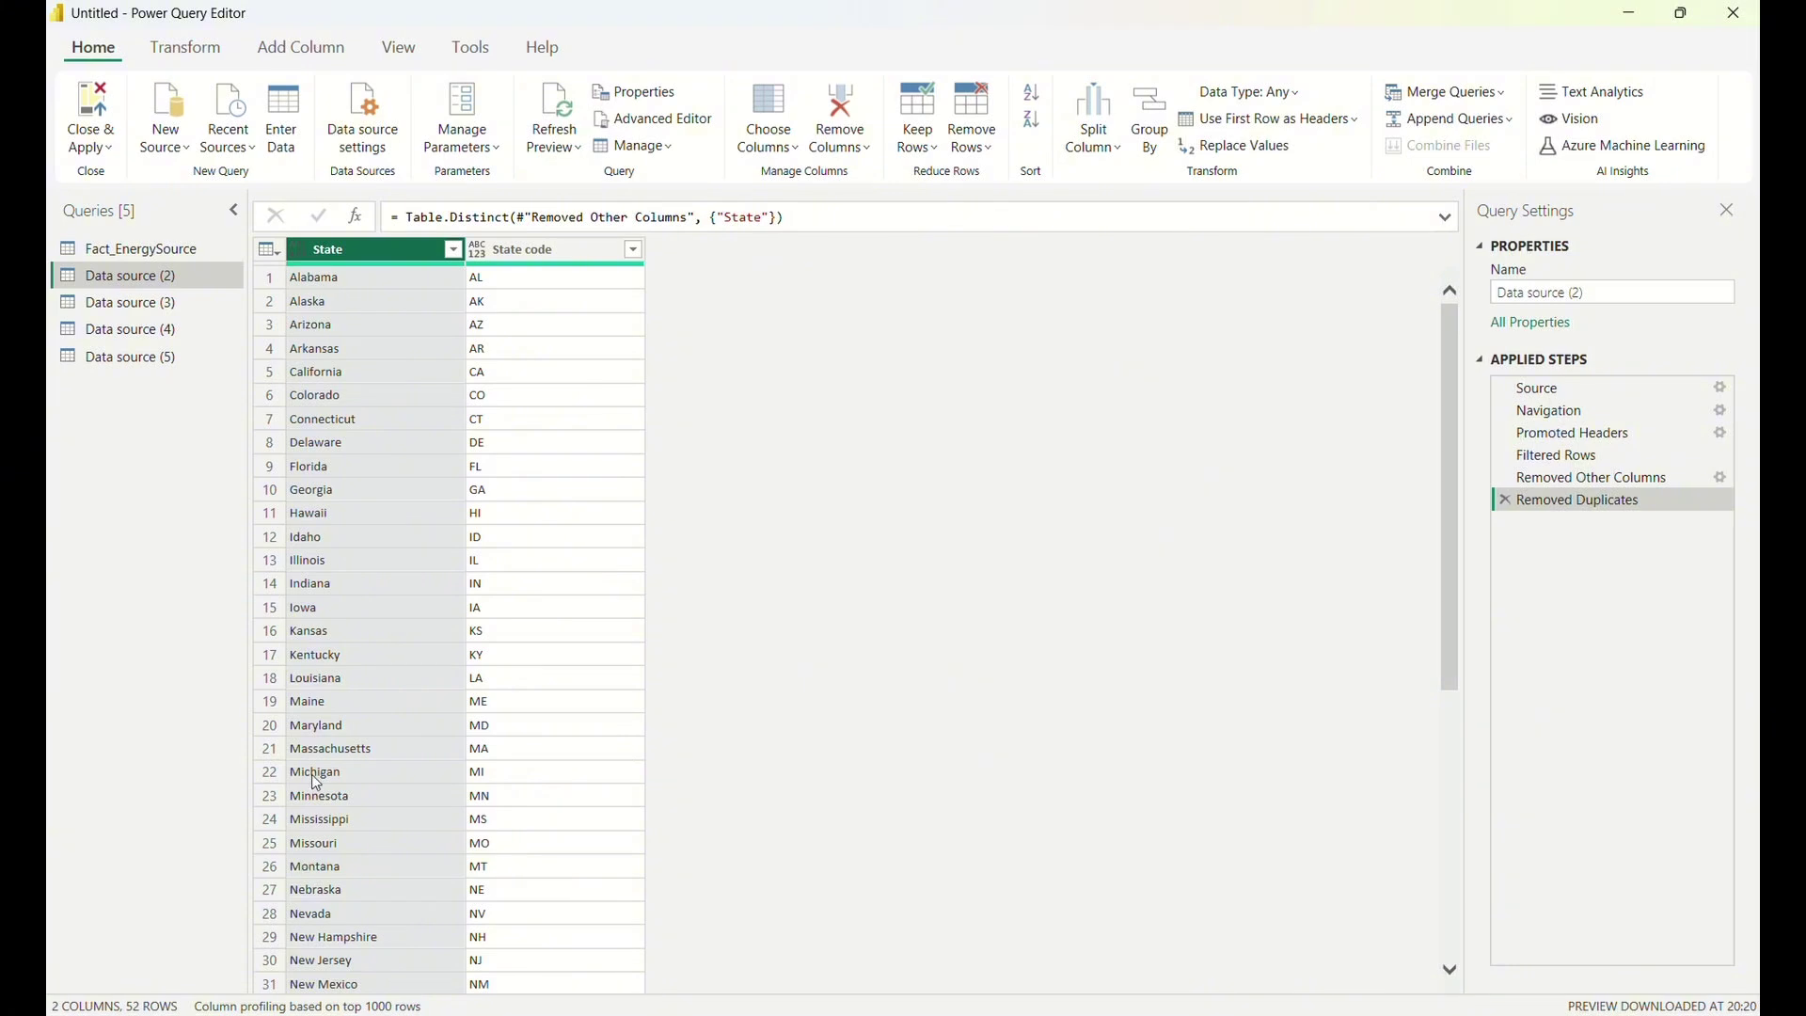
pyautogui.scroll(-5, 315, 779)
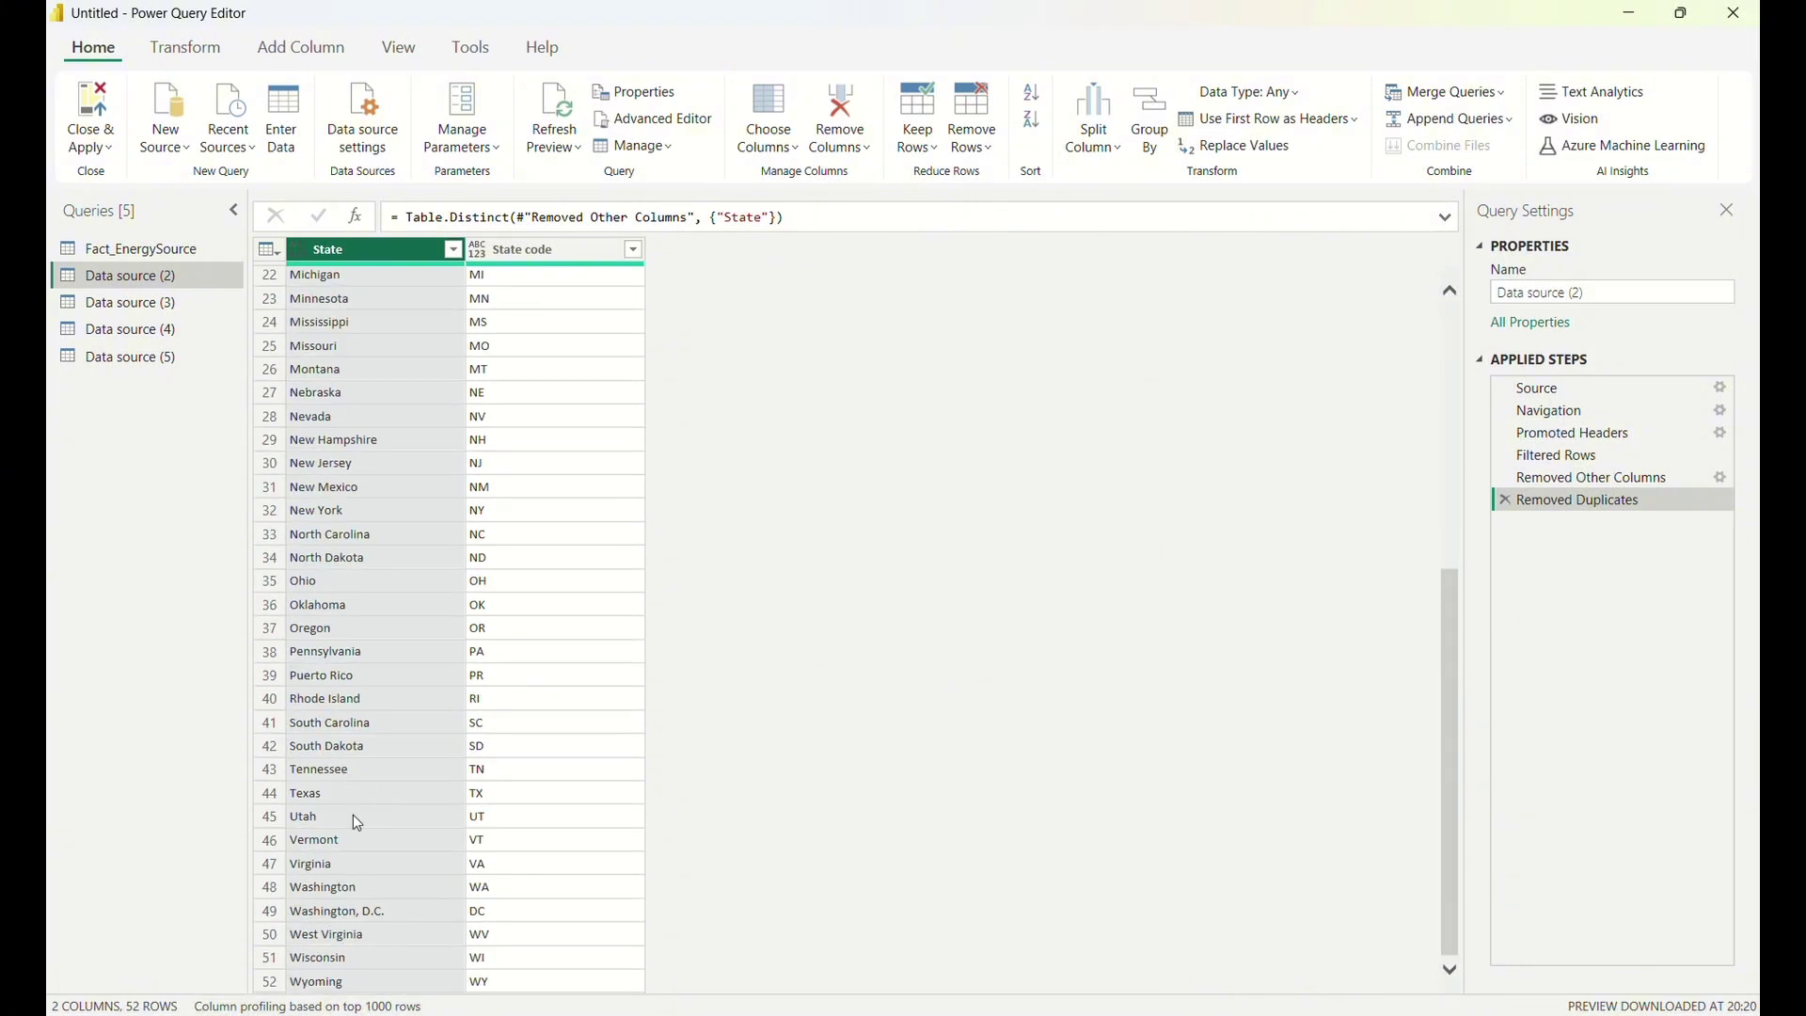
pyautogui.scroll(7, 348, 809)
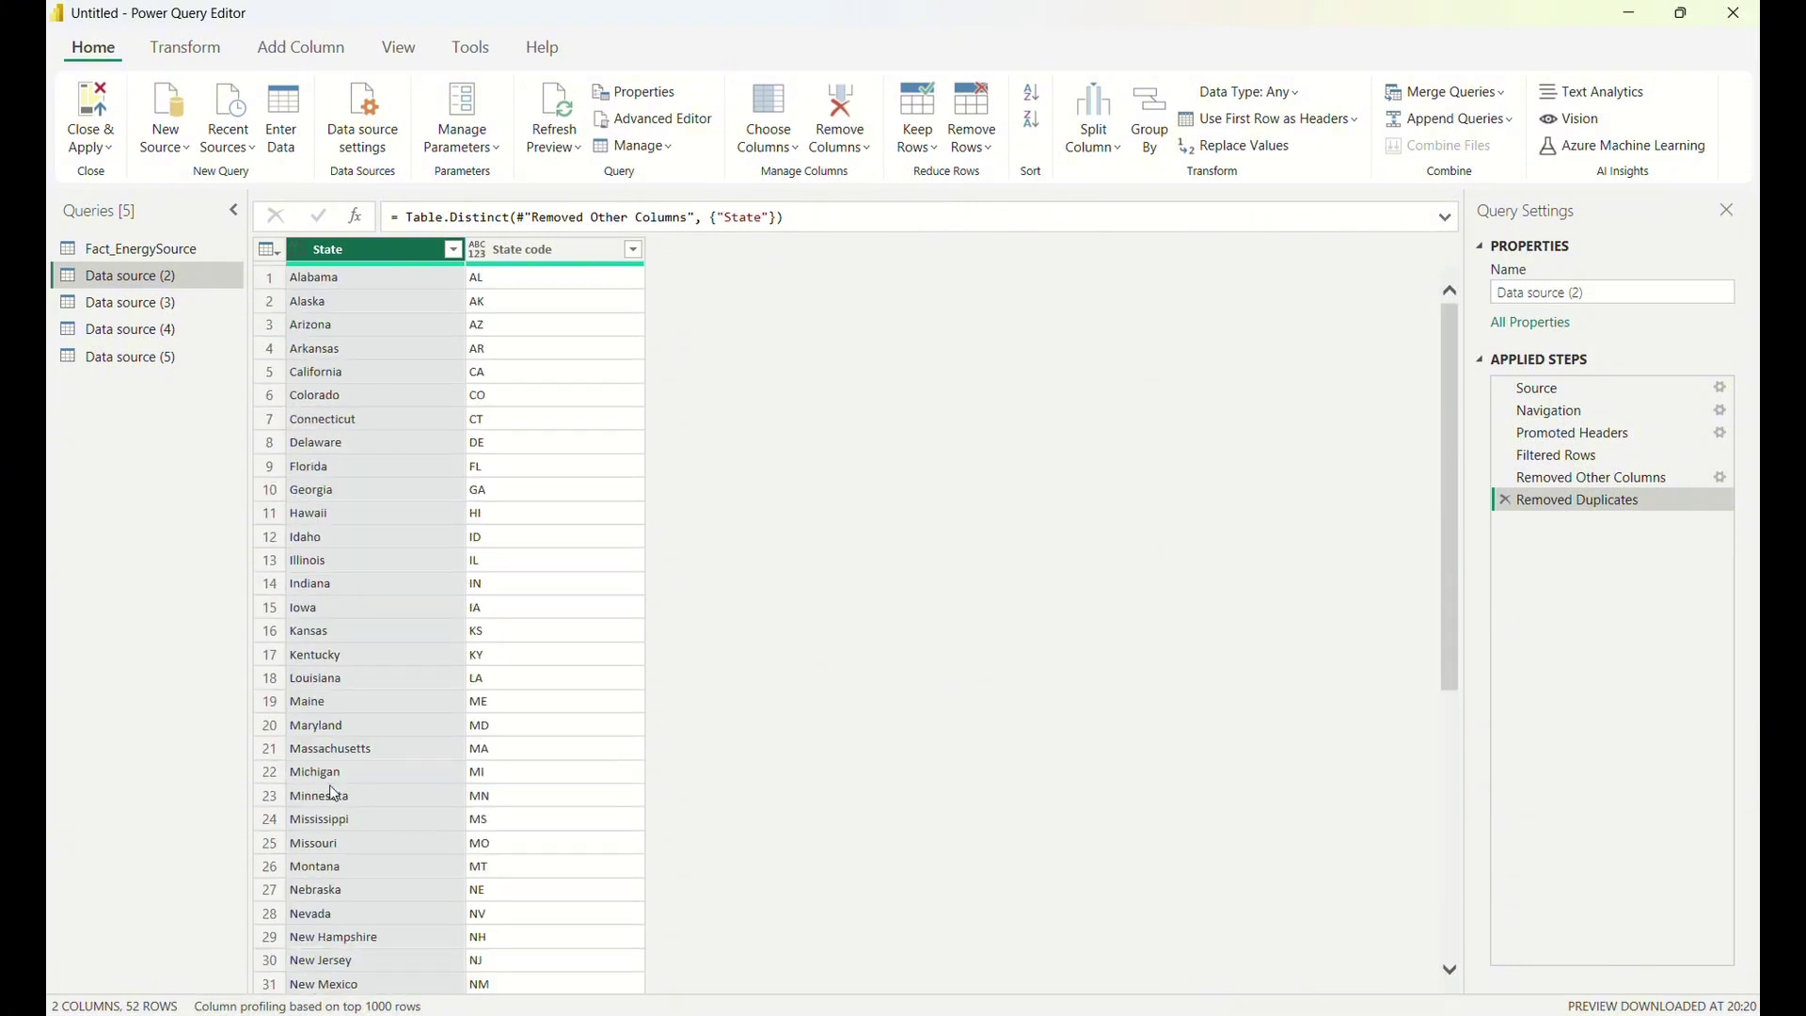
# Rename the Data source (2) query as Dim_State.
pyautogui.rightClick(143, 276)
pyautogui.click(240, 362)
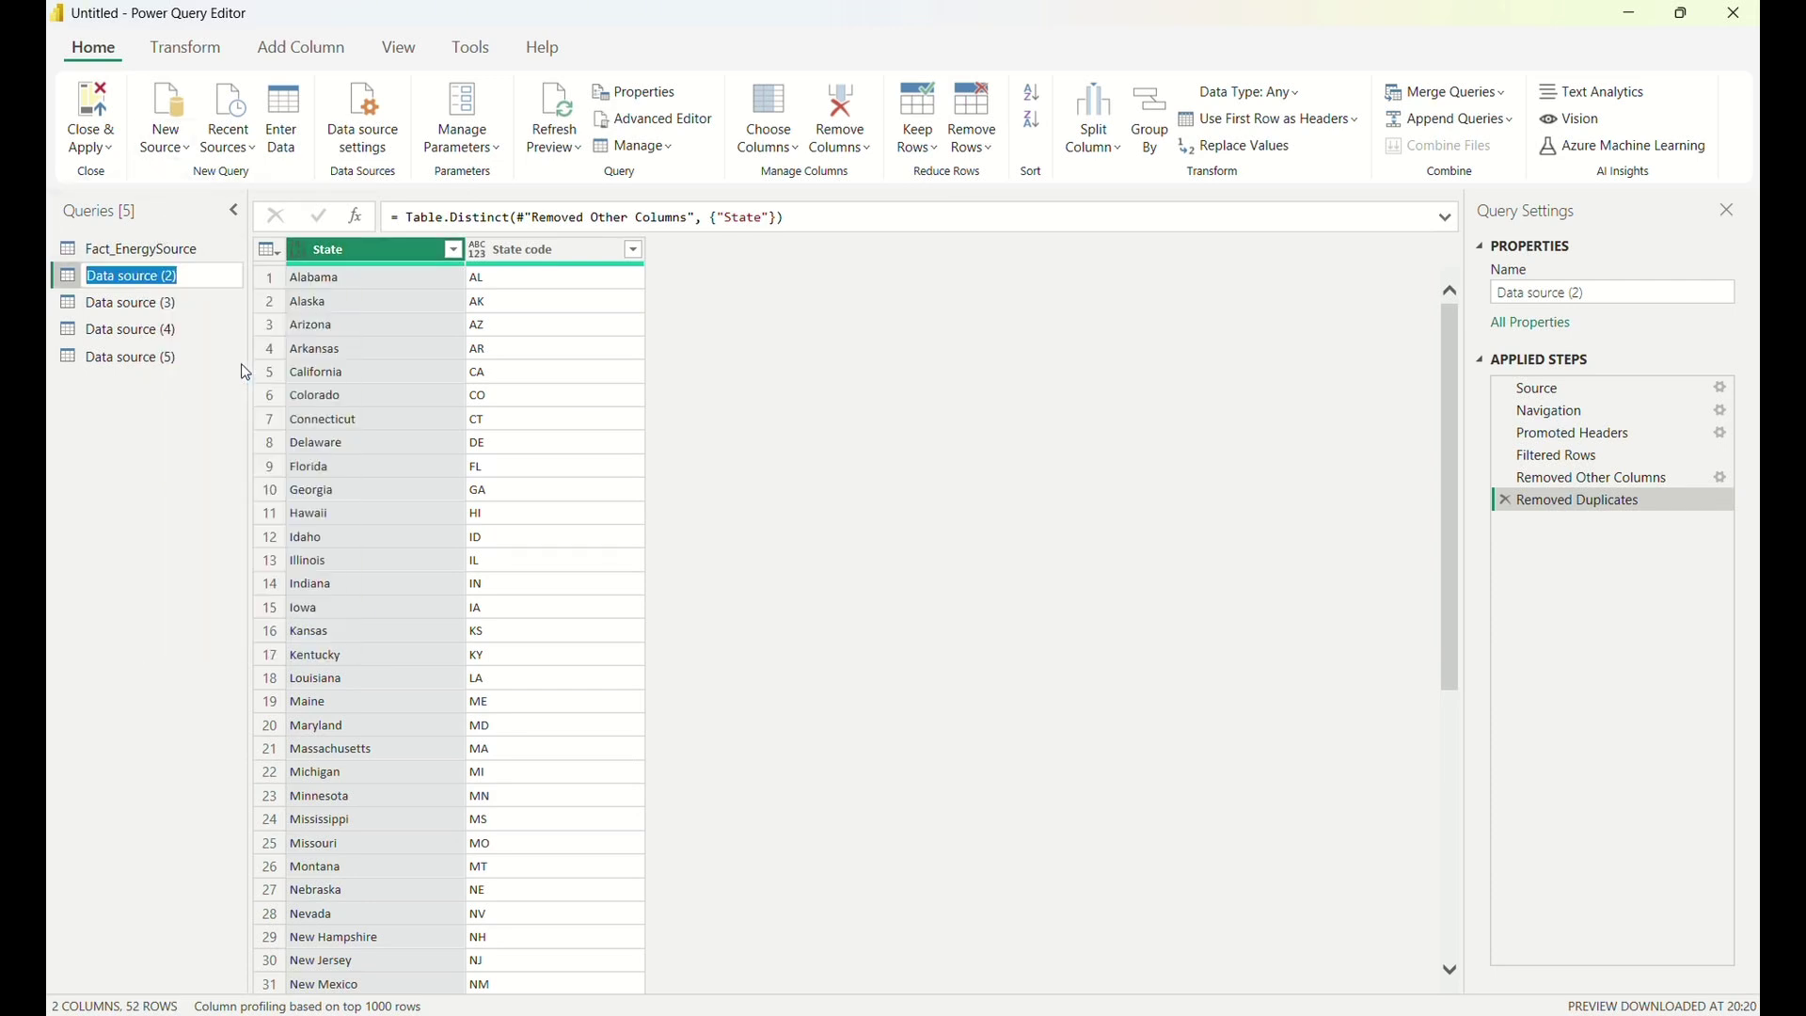
pyautogui.write('Dim_Stat')
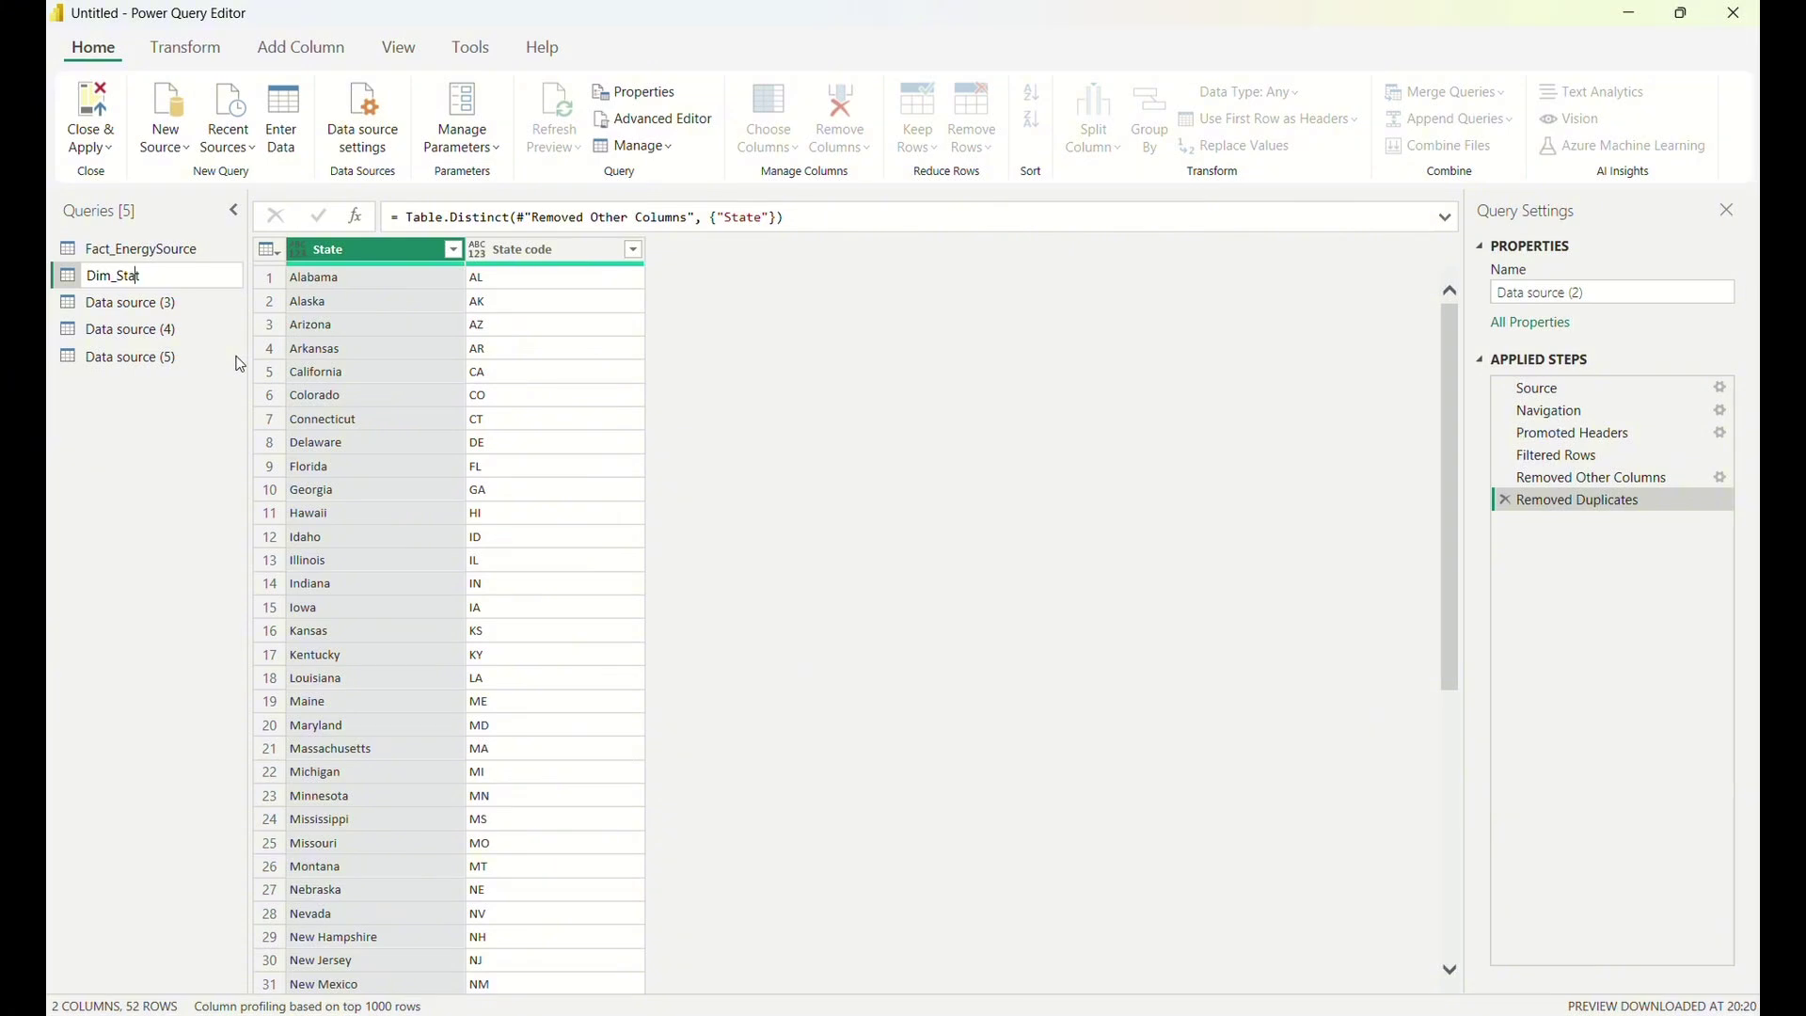
pyautogui.write('e')
pyautogui.press('Return')
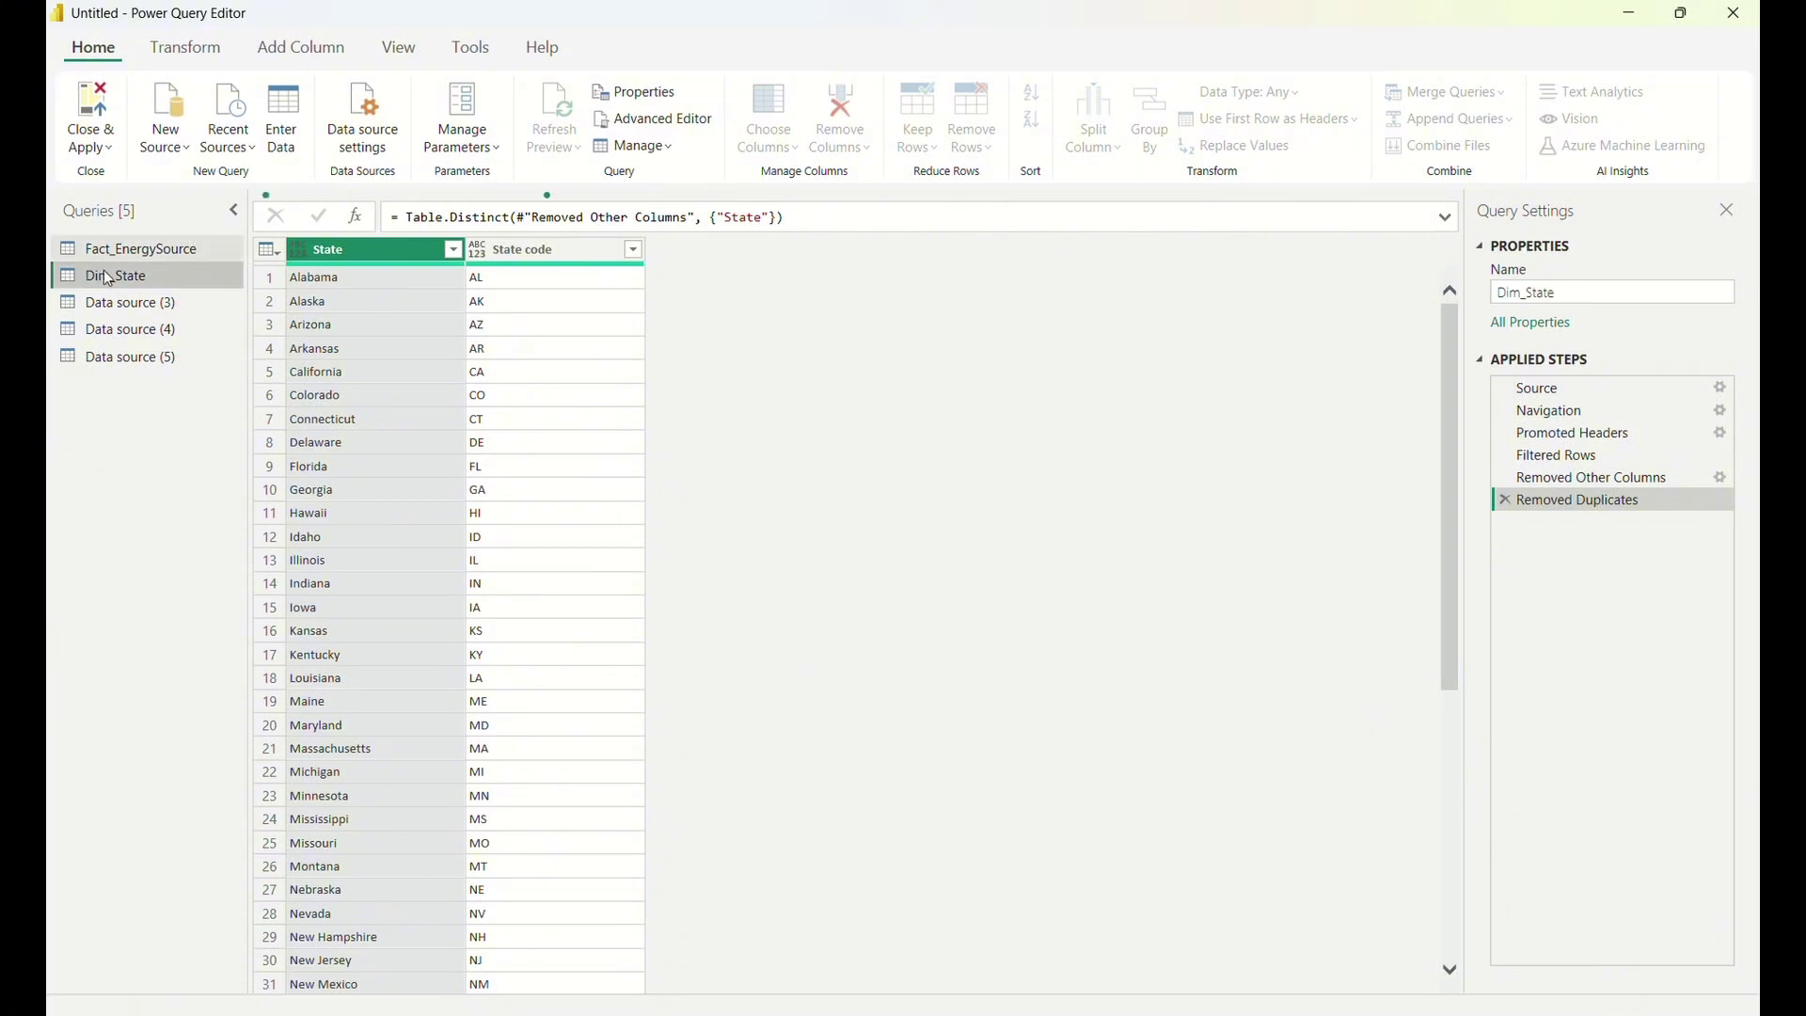
# Rename the Data source (3) query as Dim_EnergyCategory.
pyautogui.click(135, 307)
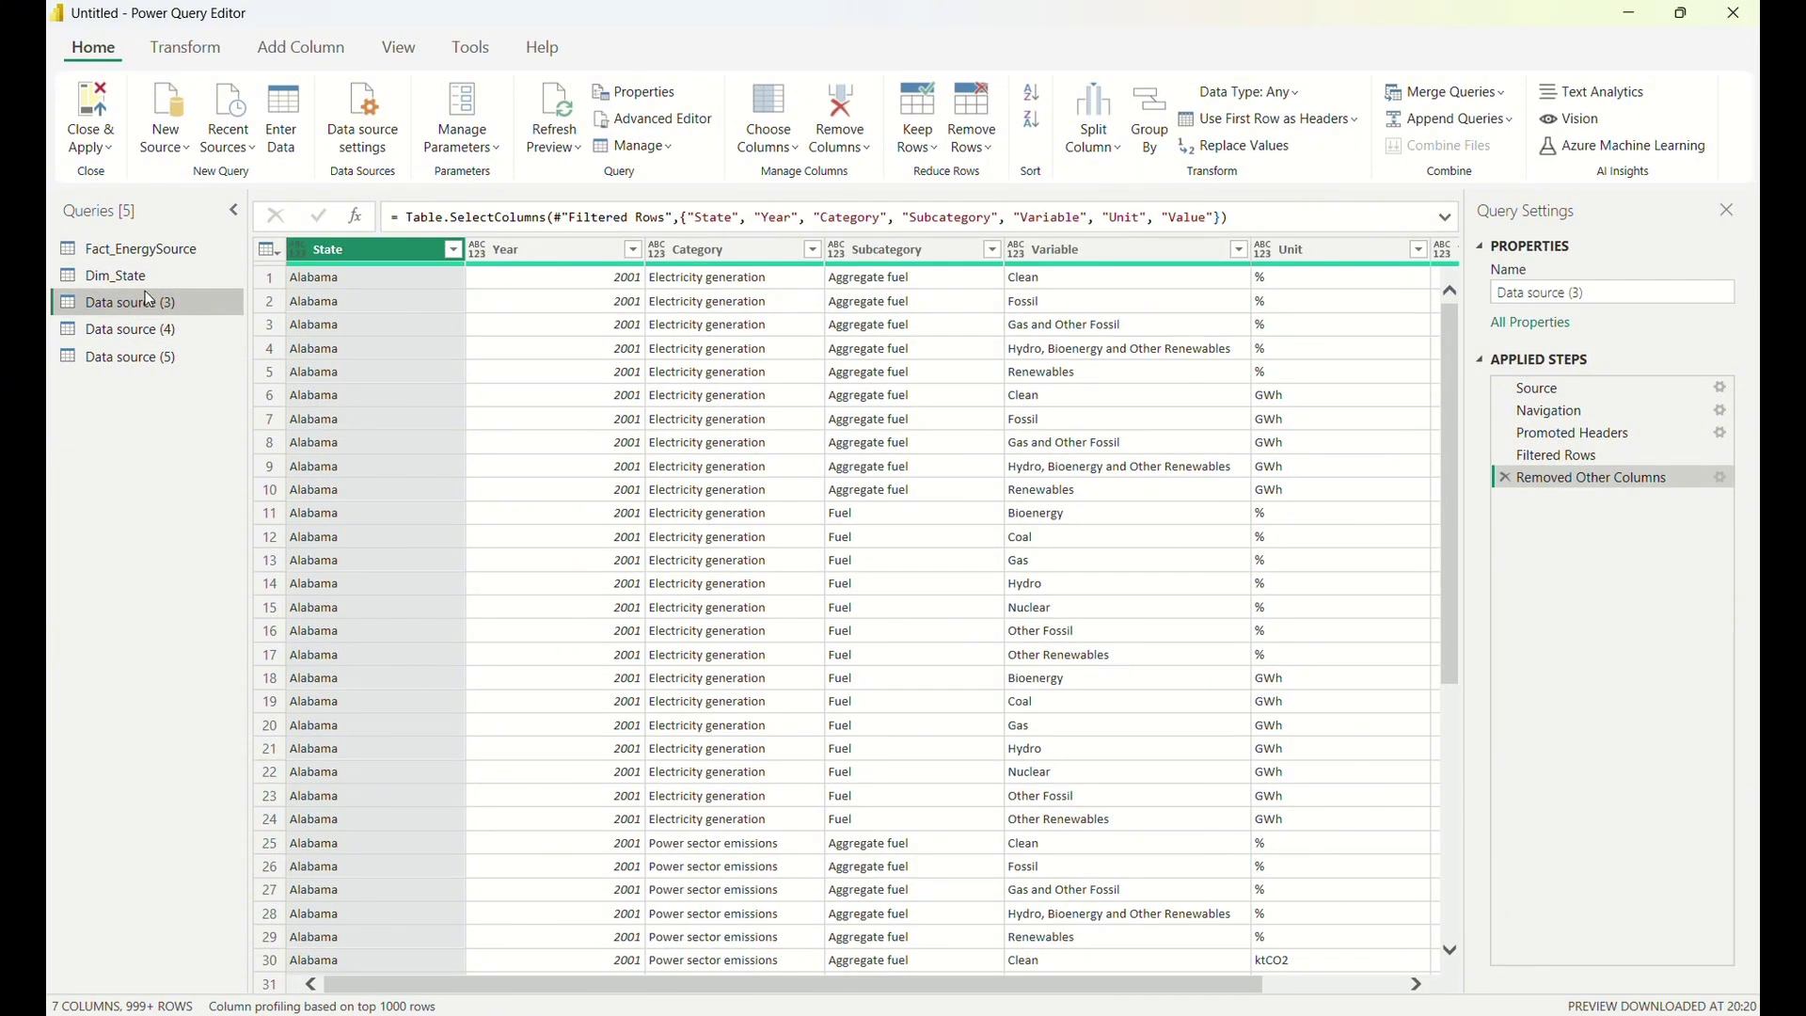
pyautogui.rightClick(148, 298)
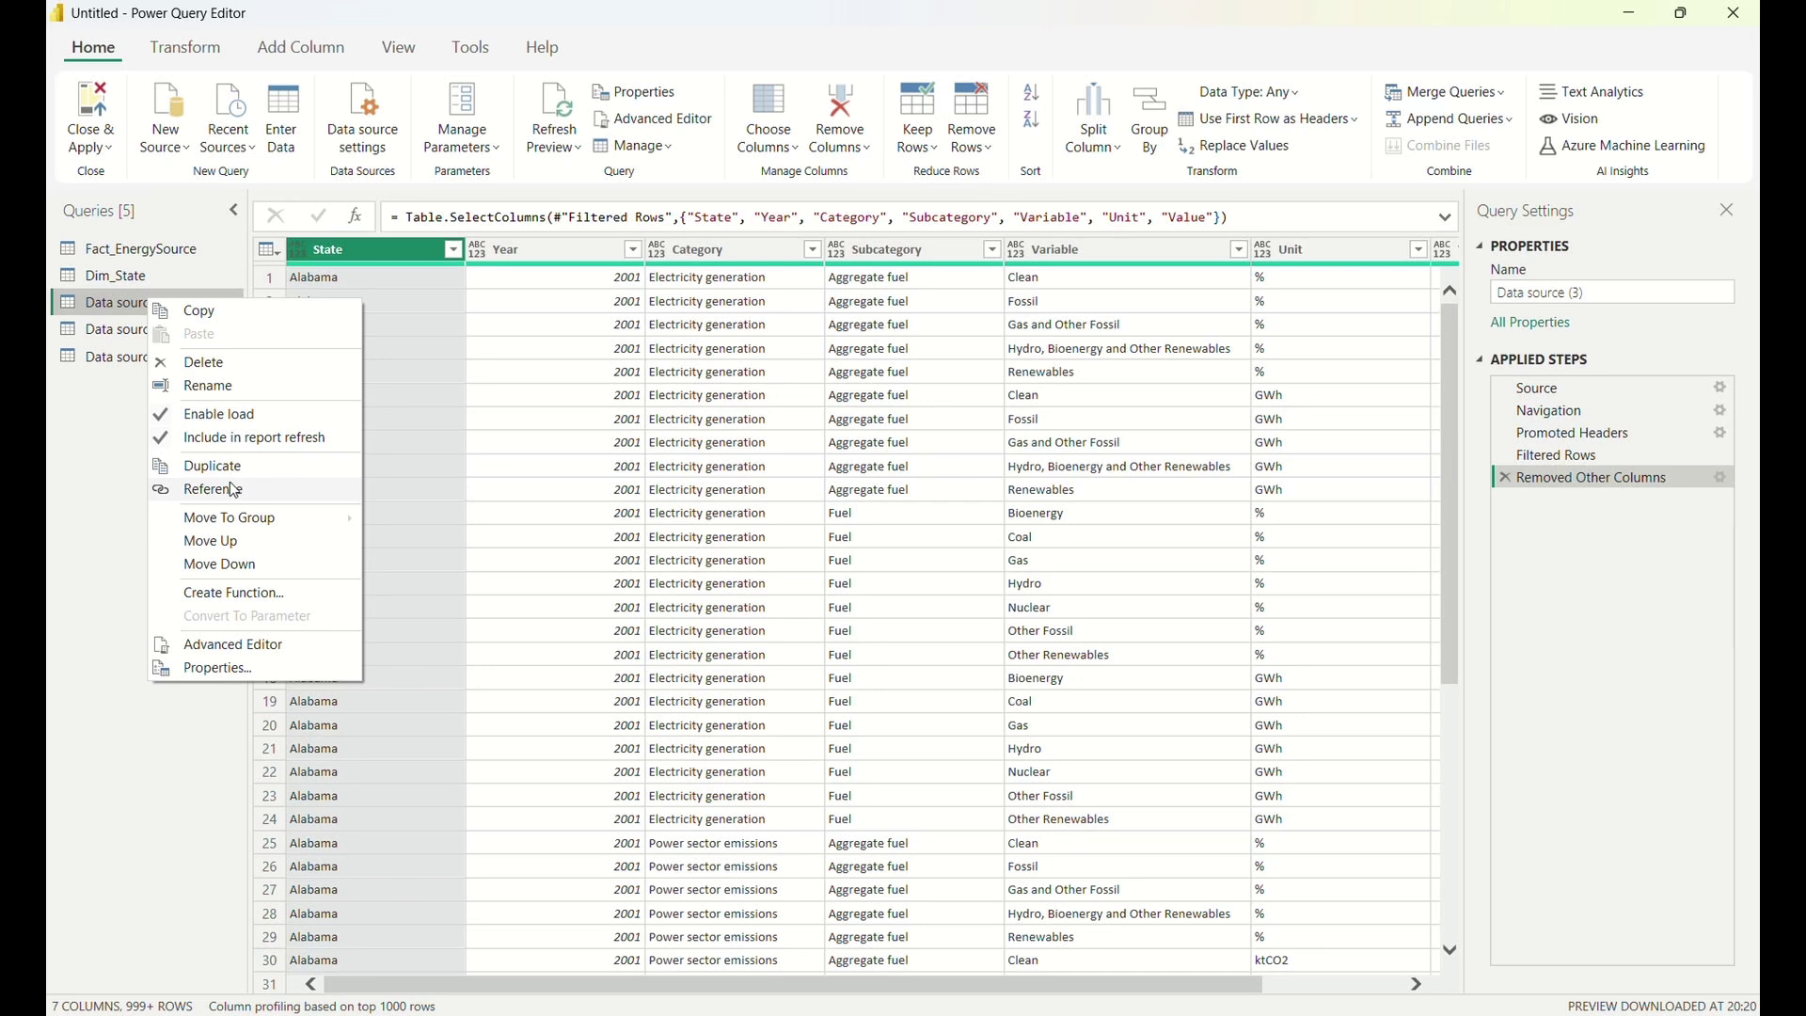
pyautogui.click(218, 387)
pyautogui.write('Dim_En')
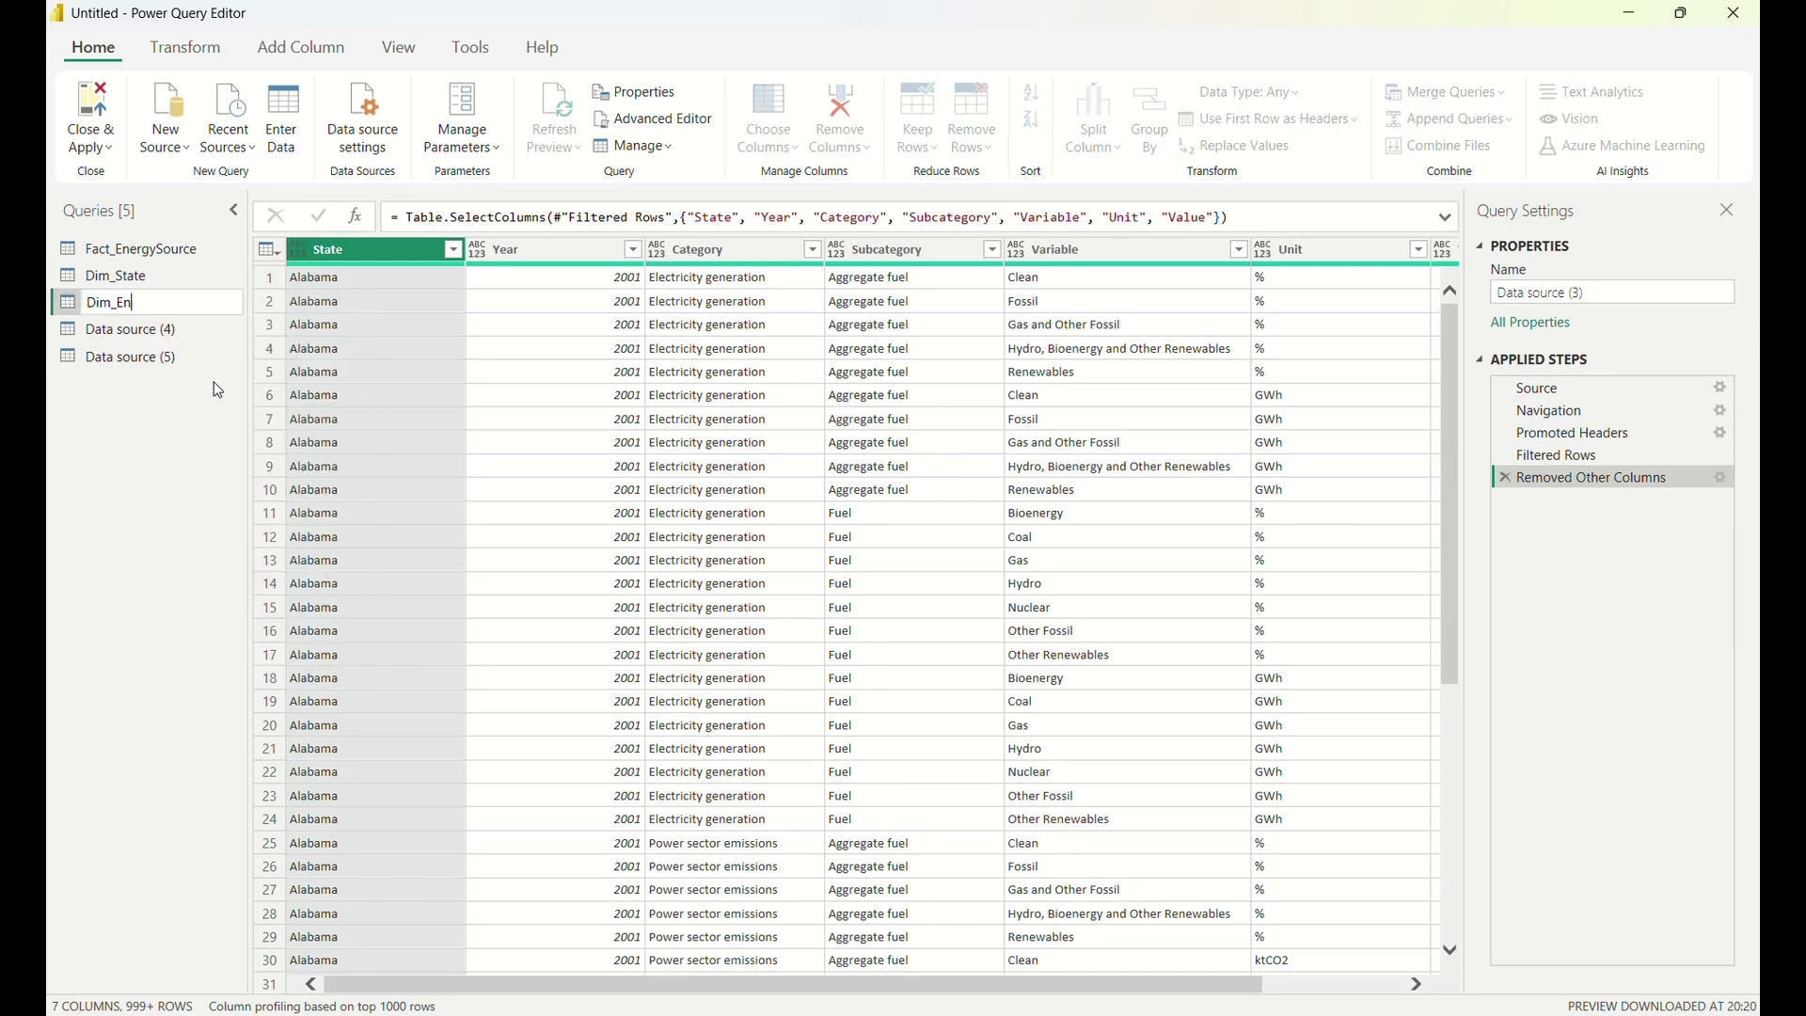
pyautogui.write('ergyCategory')
pyautogui.press('Return')
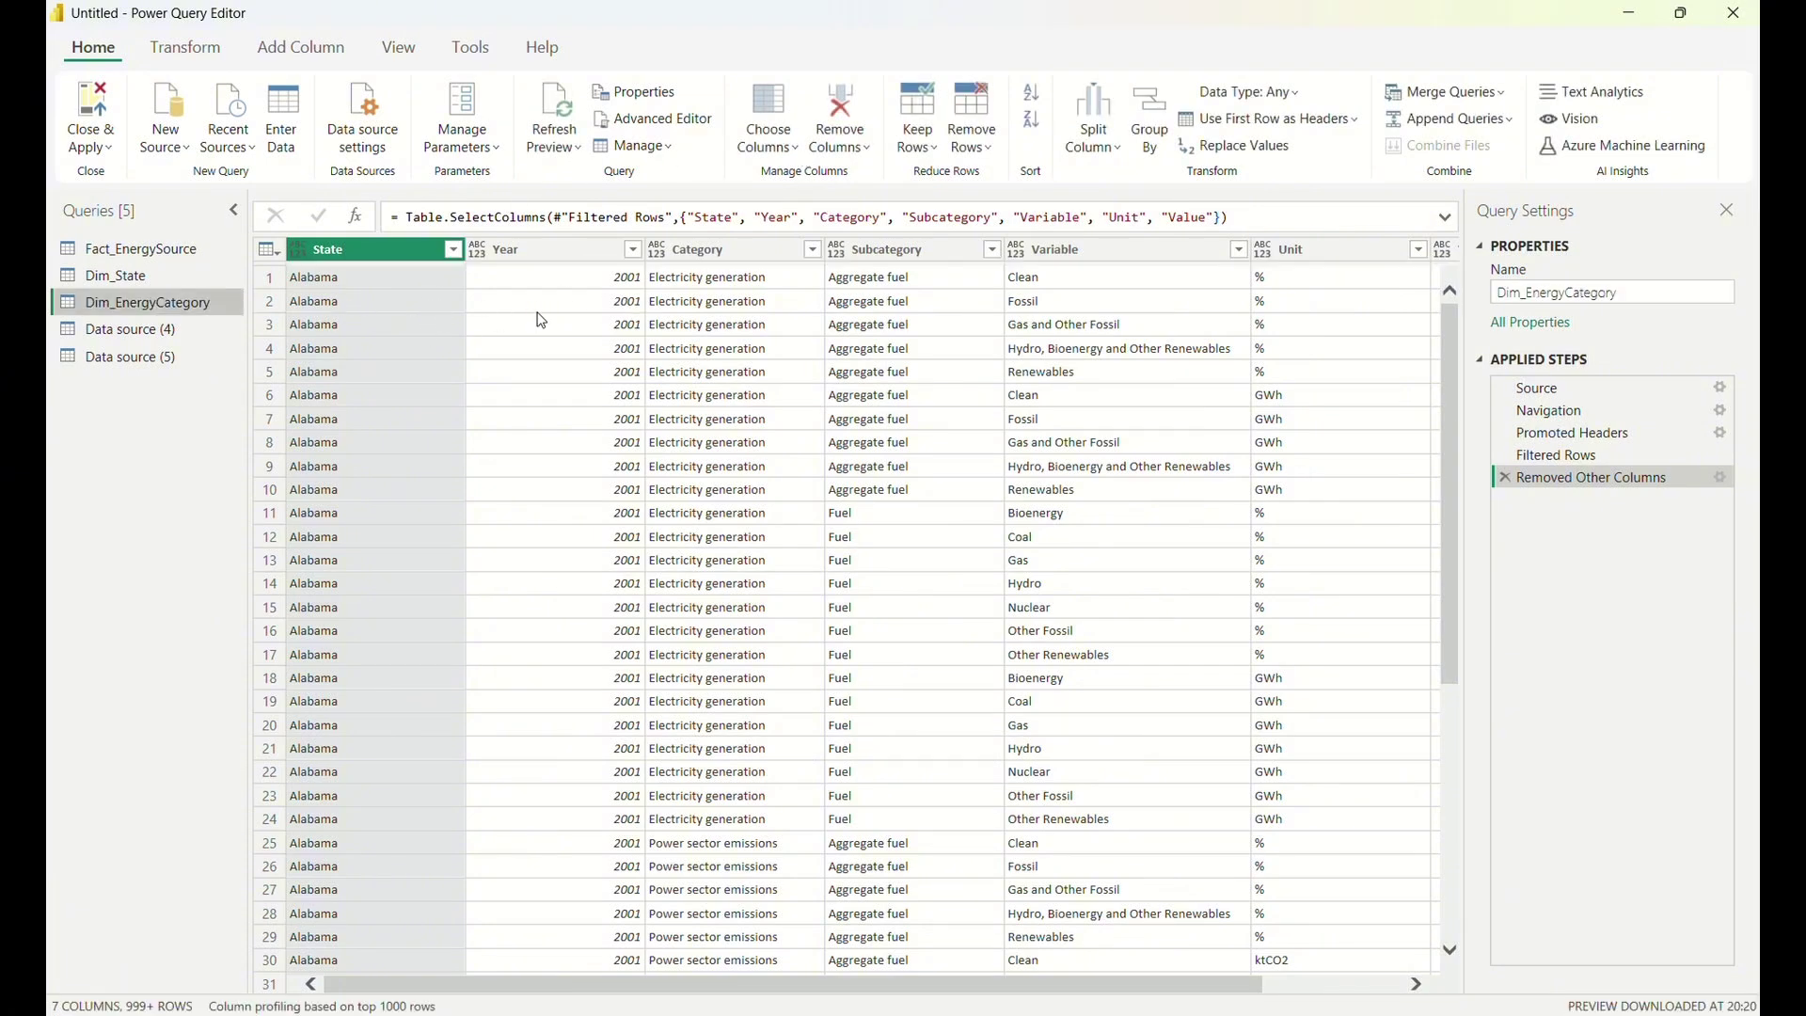
# Keep only the Category, Subcategory and Variable columns in the Dim_EnergyCategory query.
pyautogui.click(779, 144)
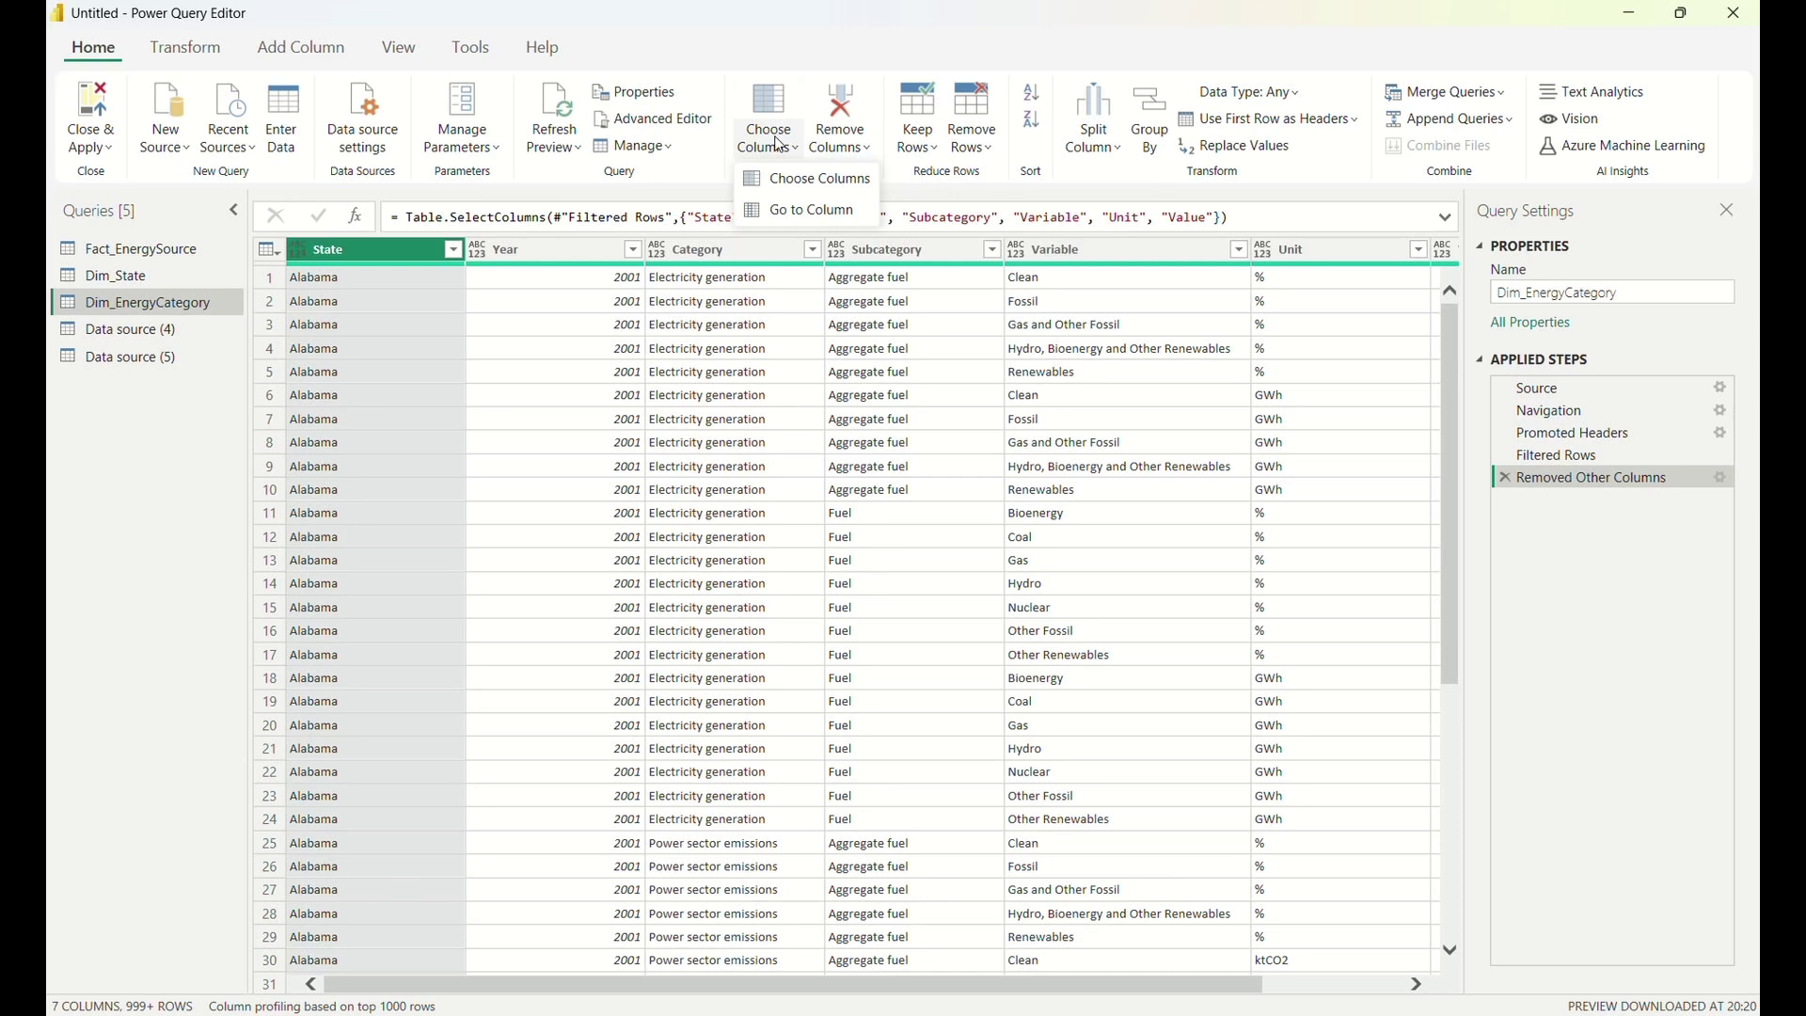
pyautogui.click(809, 178)
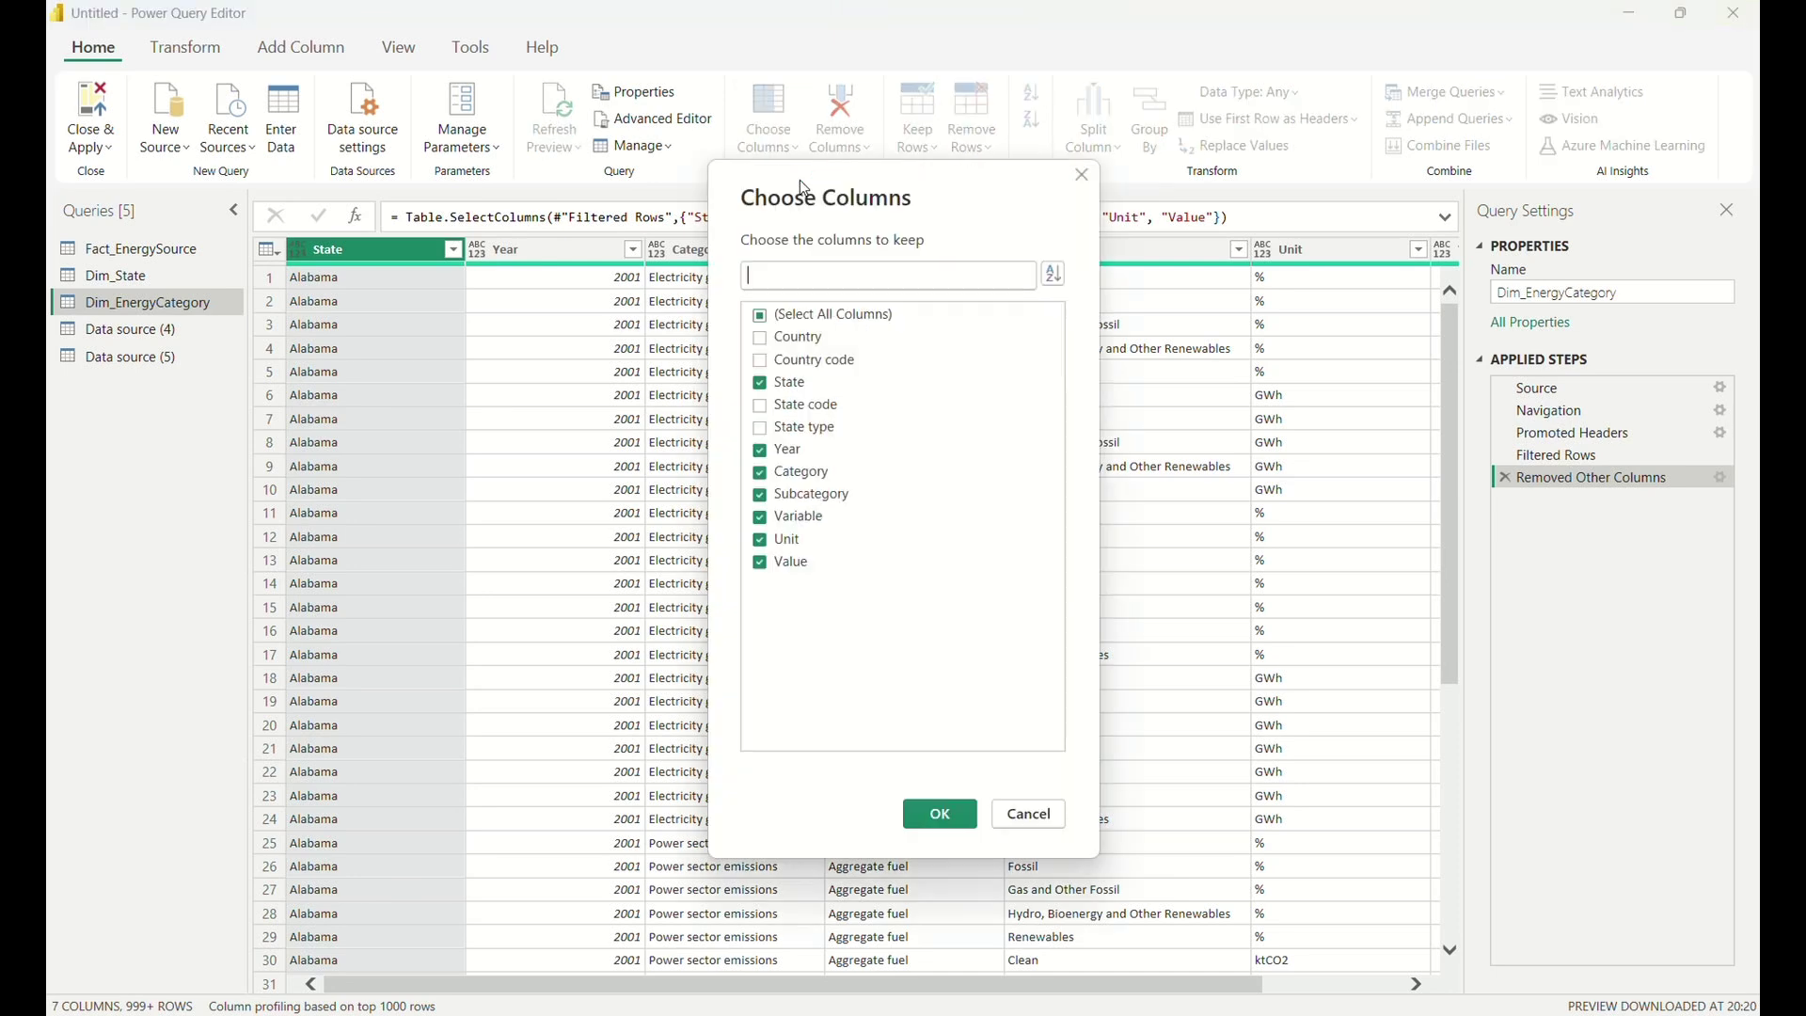
pyautogui.click(761, 383)
pyautogui.click(760, 451)
pyautogui.click(762, 474)
pyautogui.click(761, 541)
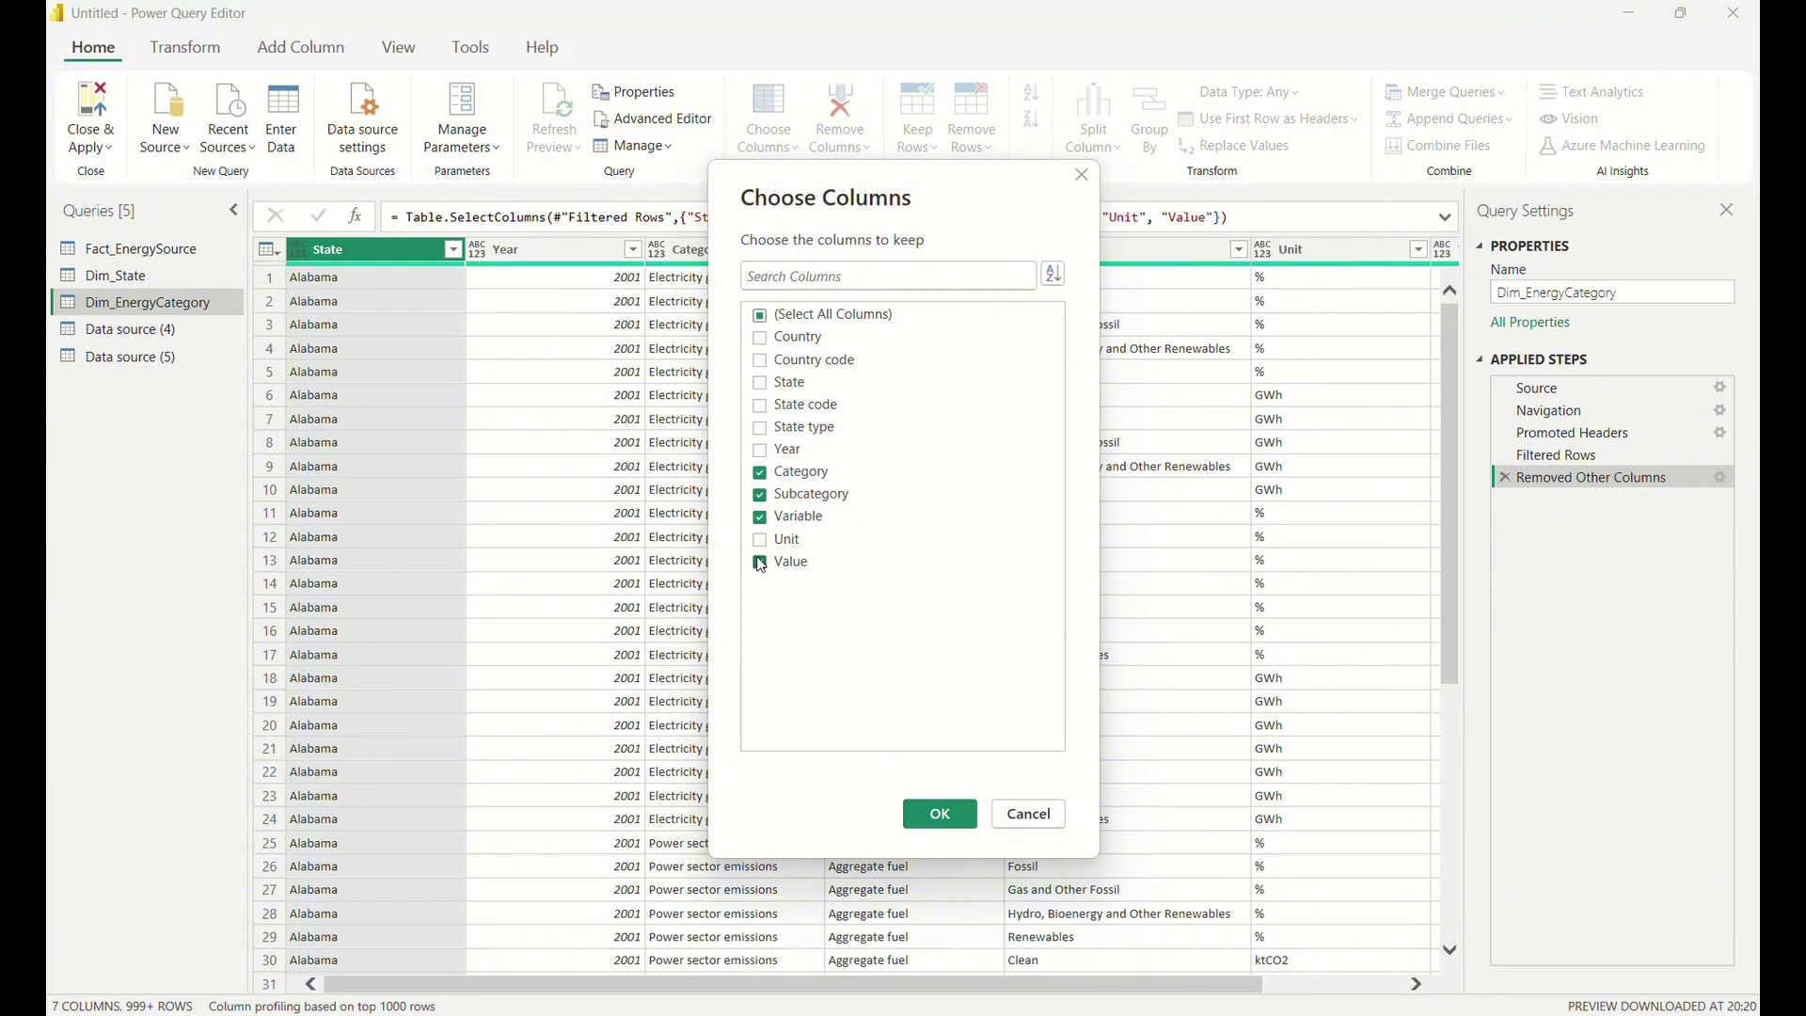
pyautogui.click(761, 563)
pyautogui.click(938, 814)
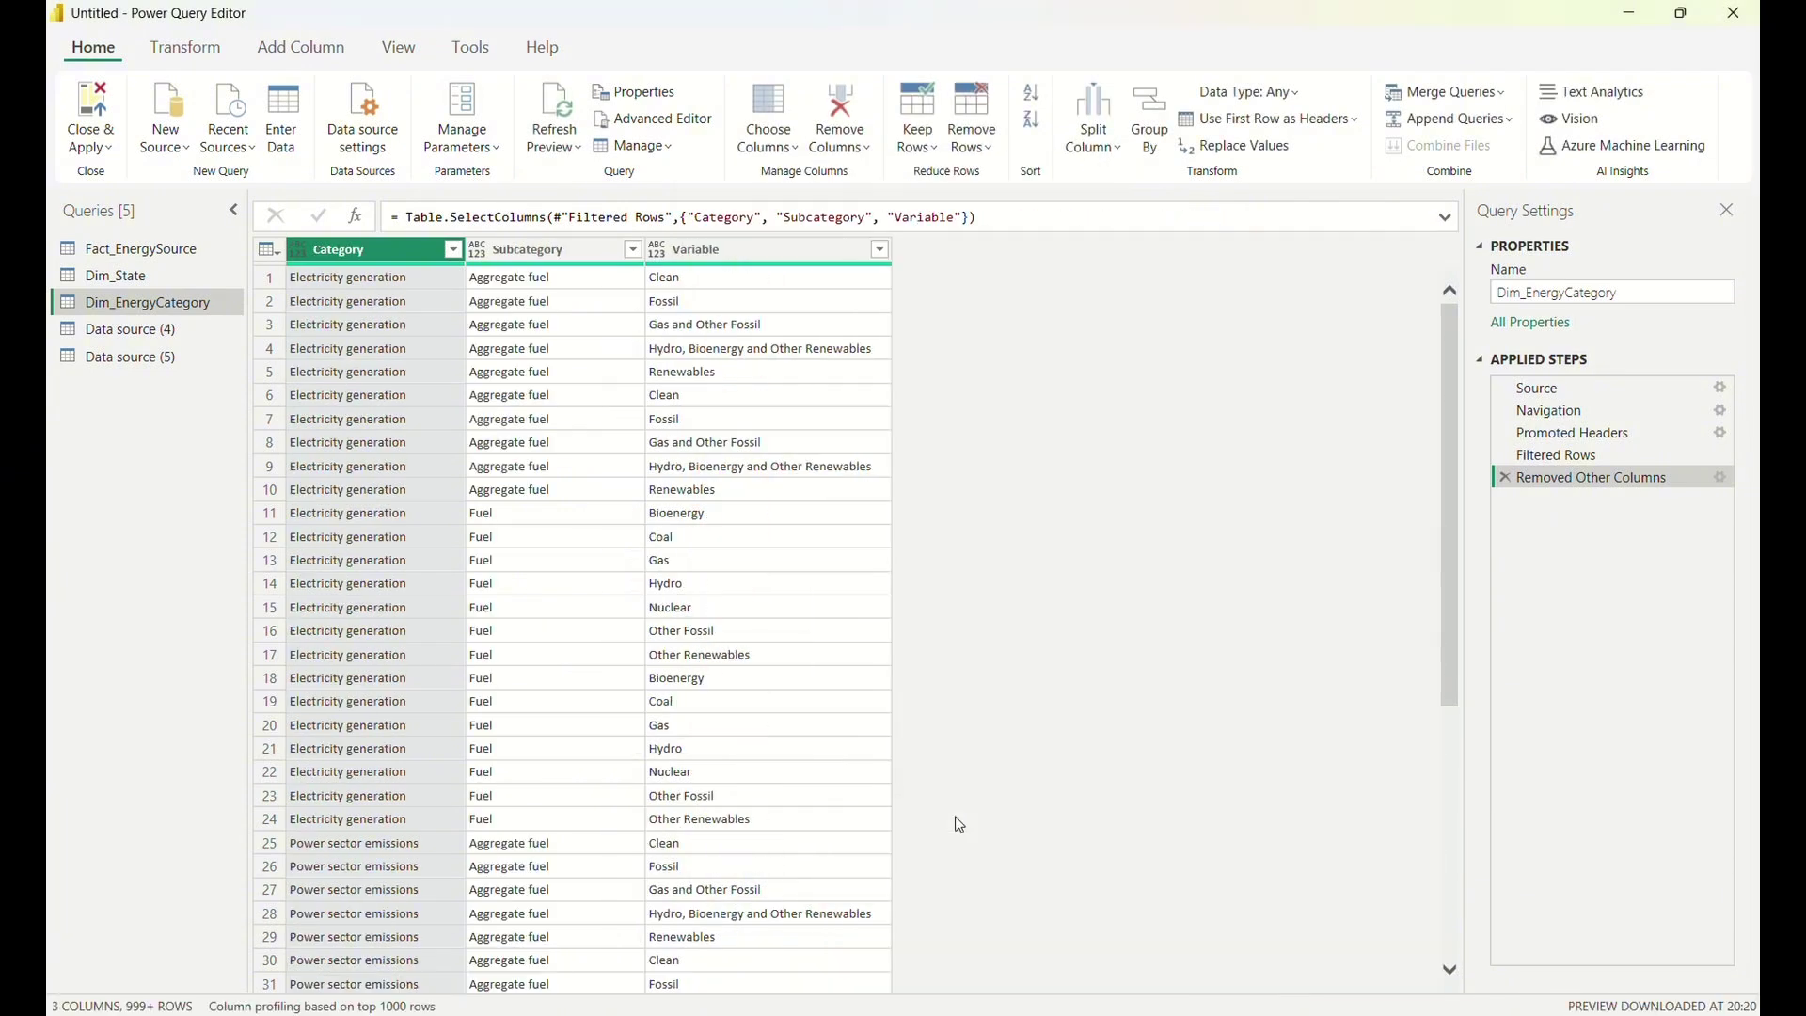
# Check the Variable filter values in Dim_EnergyCategory and remove duplicates from the Variable column.
pyautogui.click(880, 251)
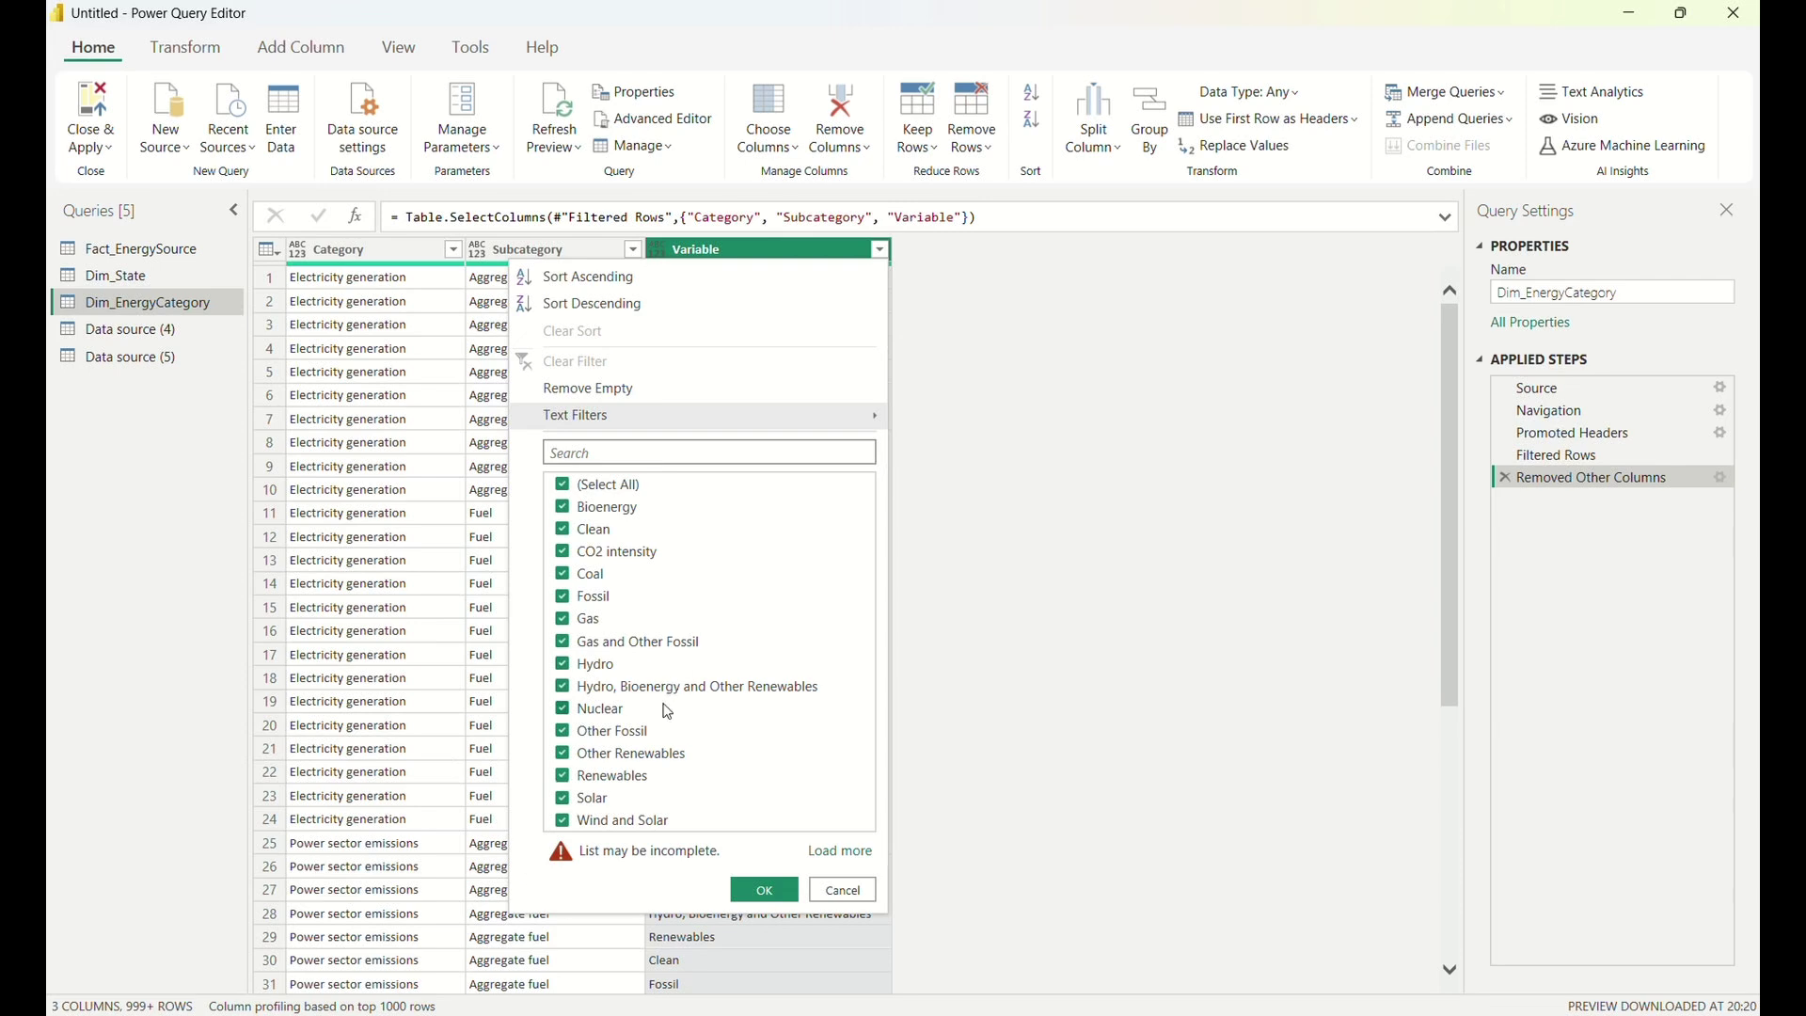
pyautogui.click(844, 889)
pyautogui.rightClick(787, 258)
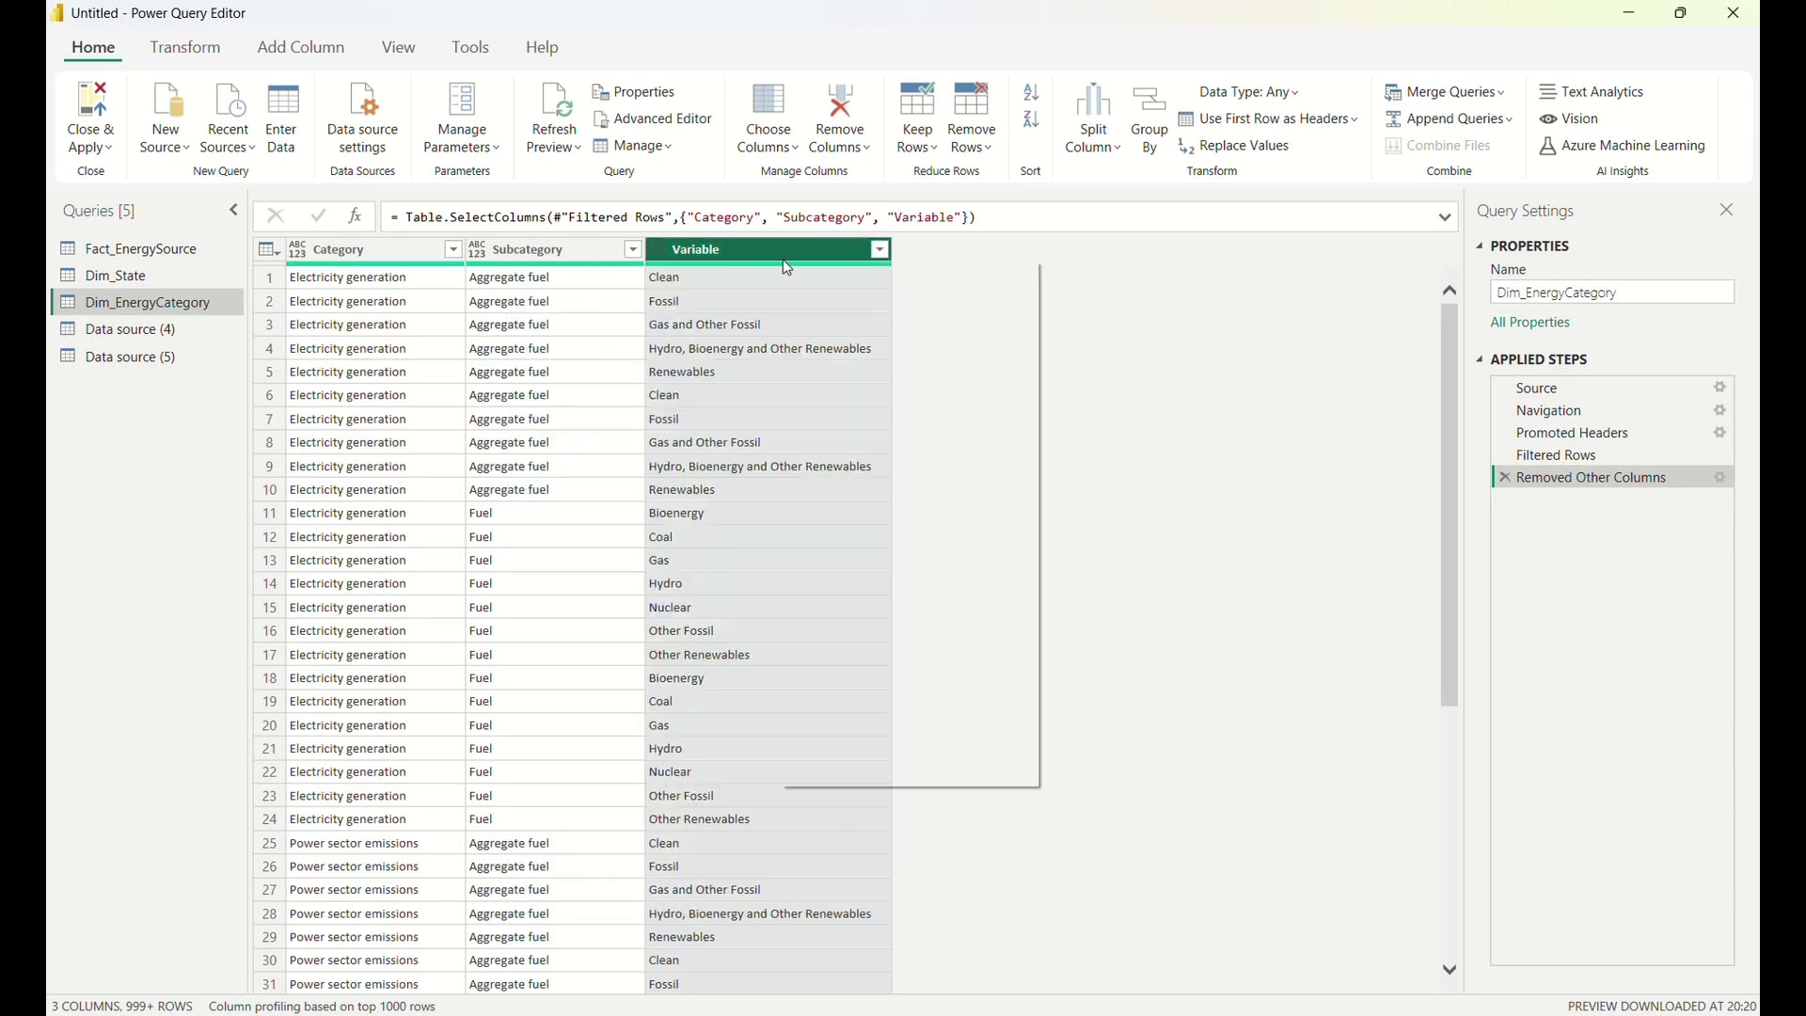
pyautogui.rightClick(788, 252)
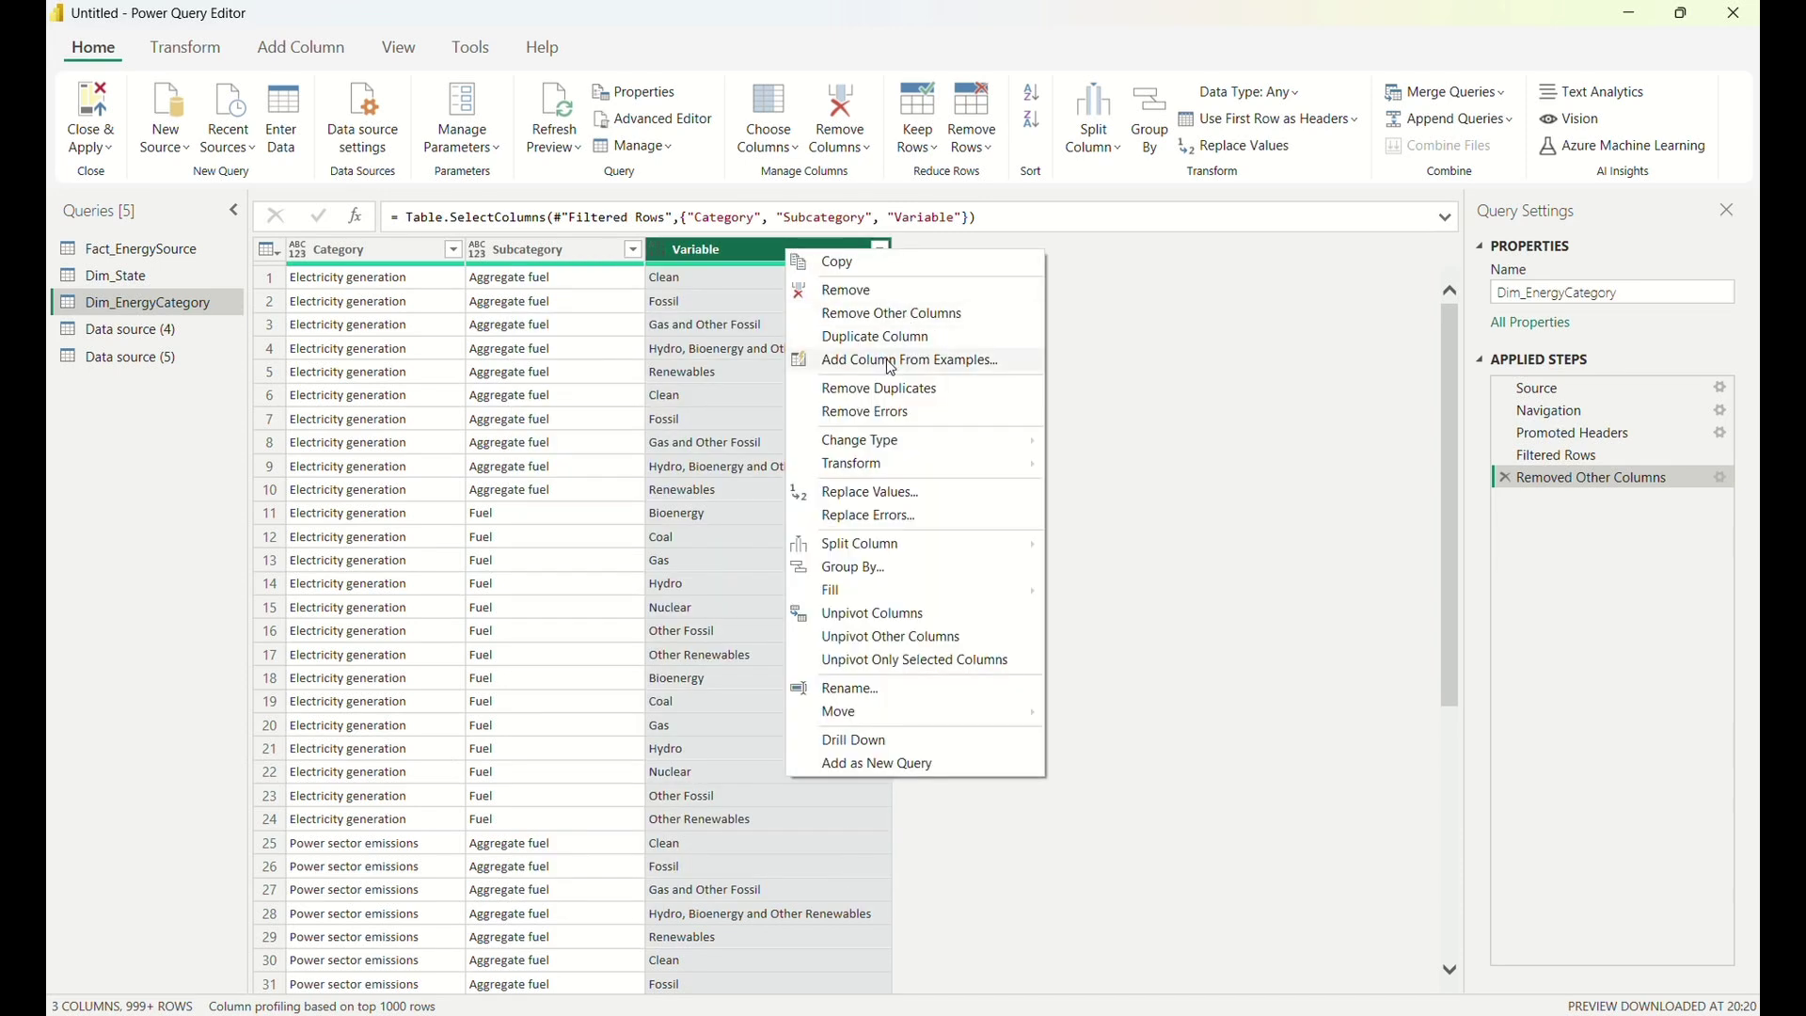
pyautogui.click(875, 389)
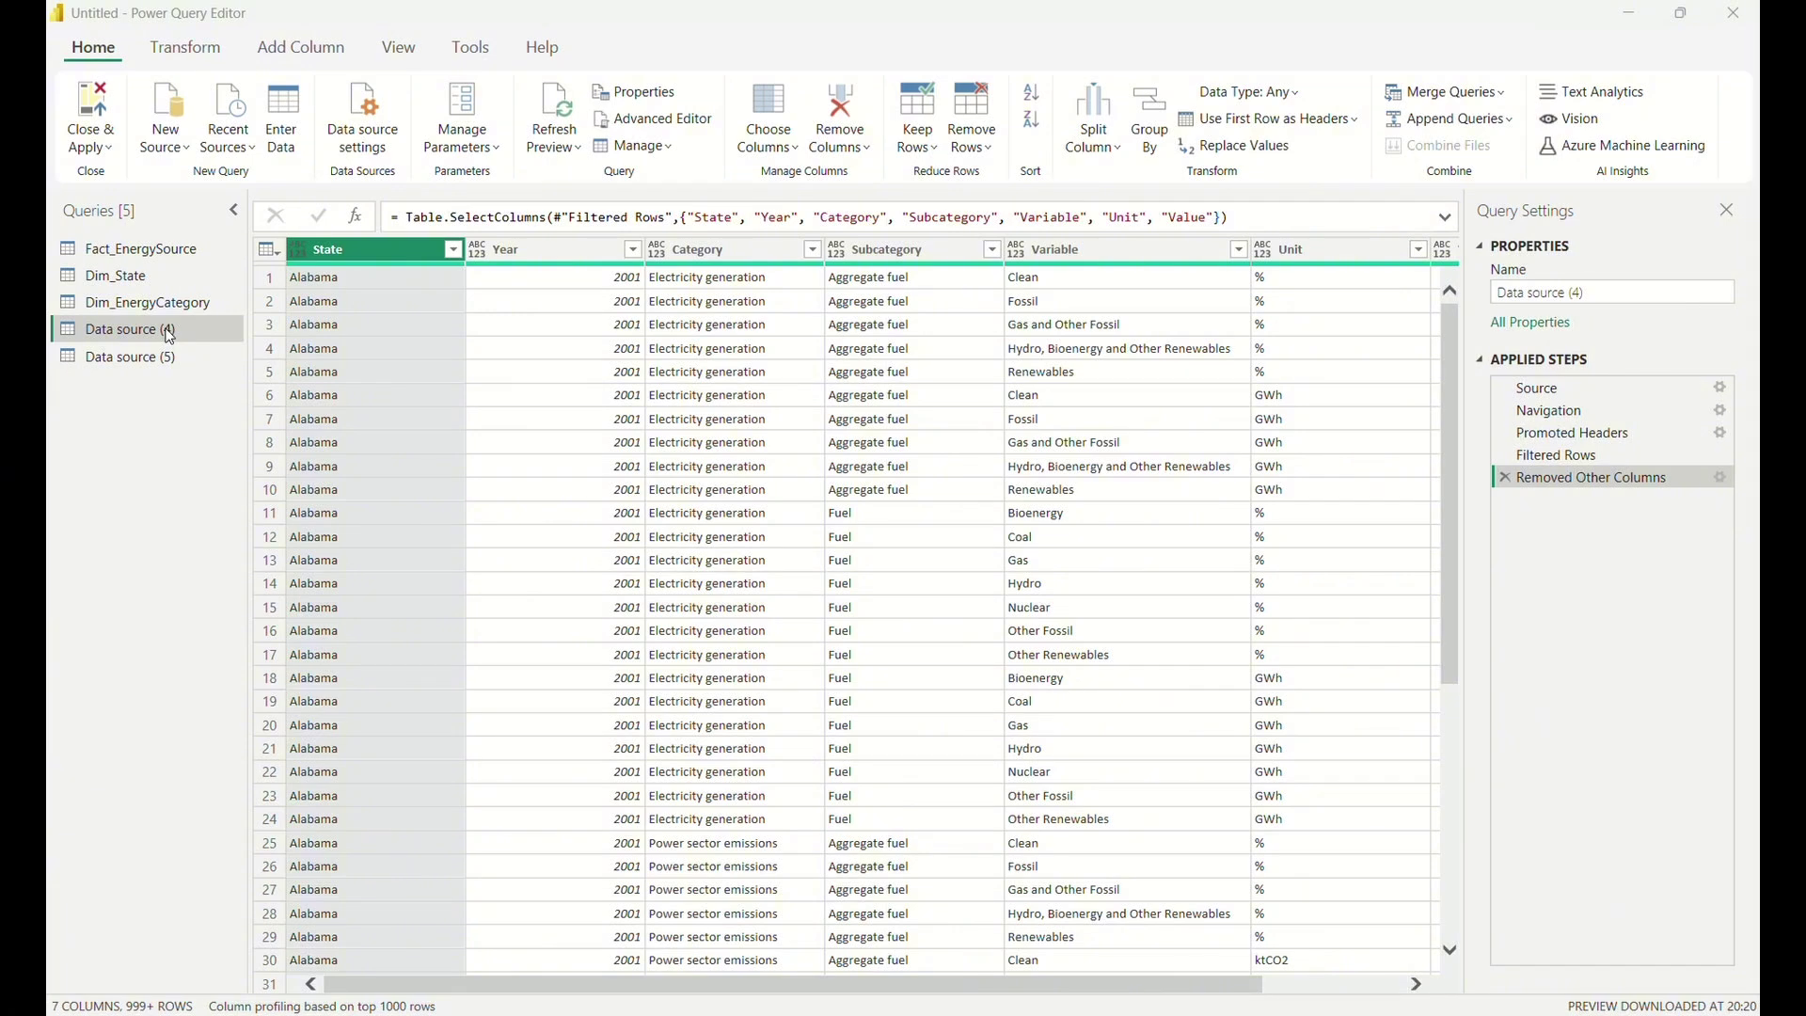
# Rename the Data source (4) query as Dim_Units.
pyautogui.rightClick(166, 335)
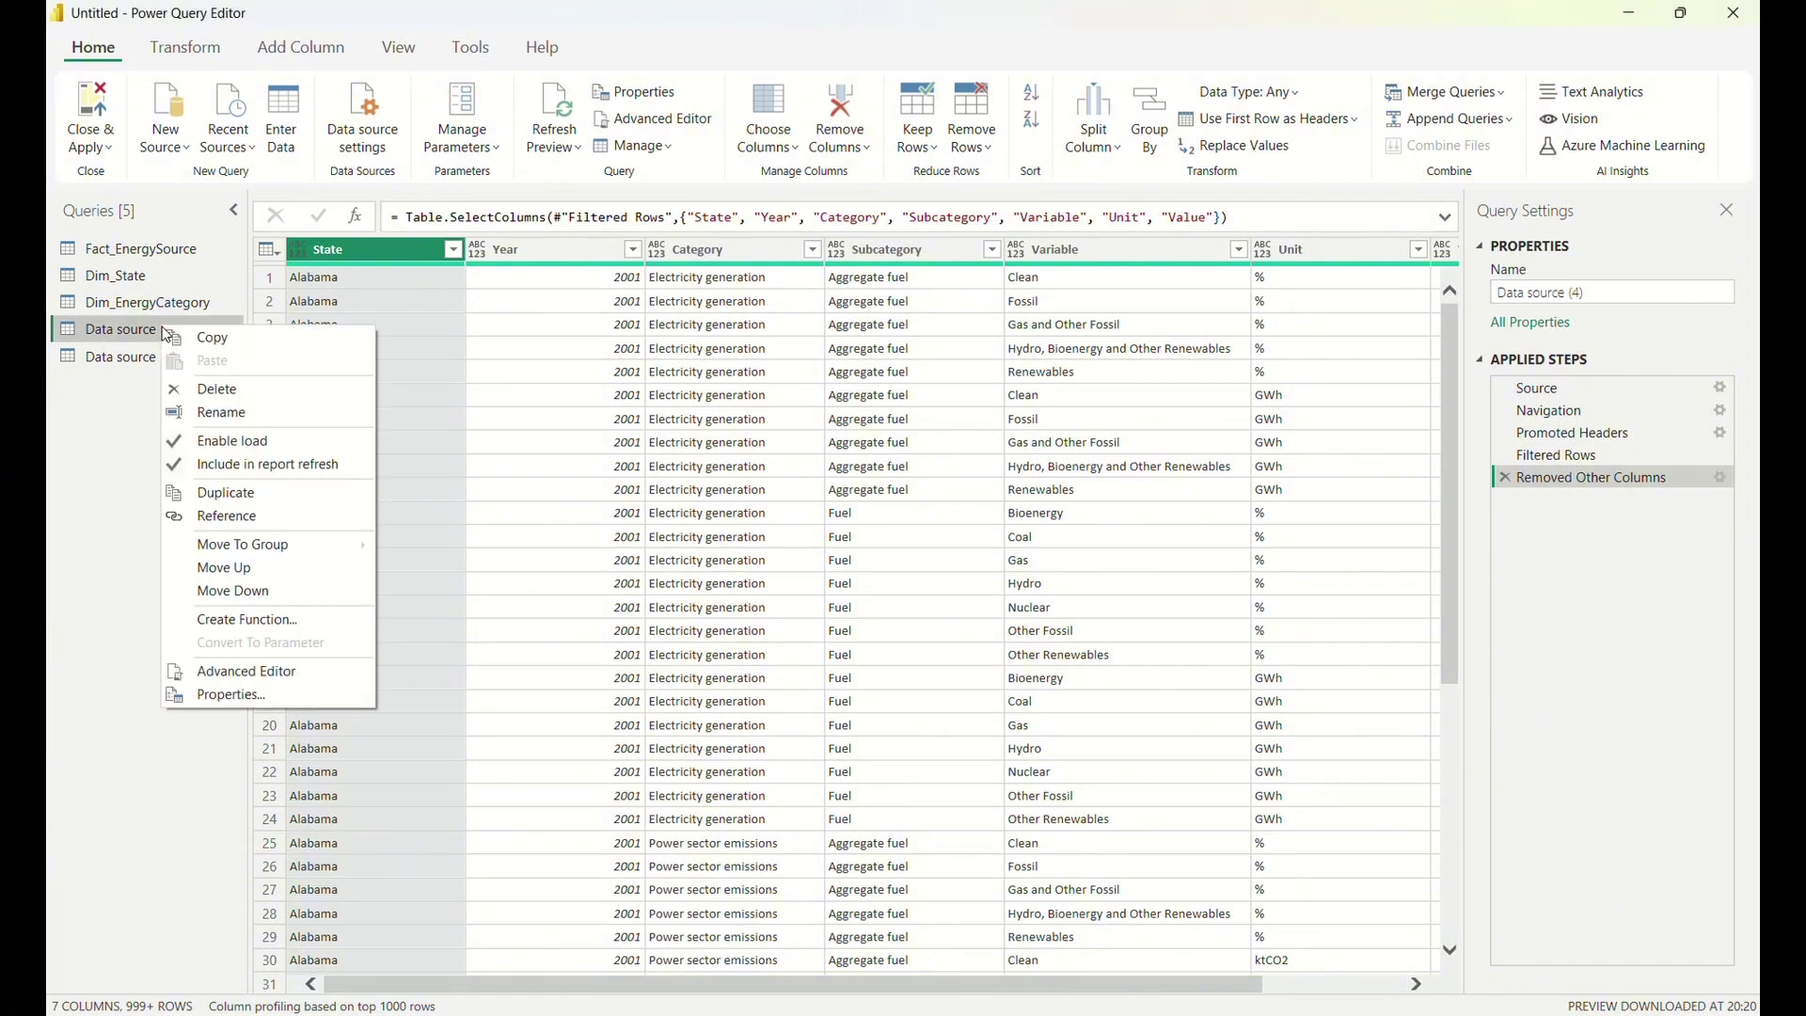
pyautogui.click(174, 411)
pyautogui.write('Dim_Units')
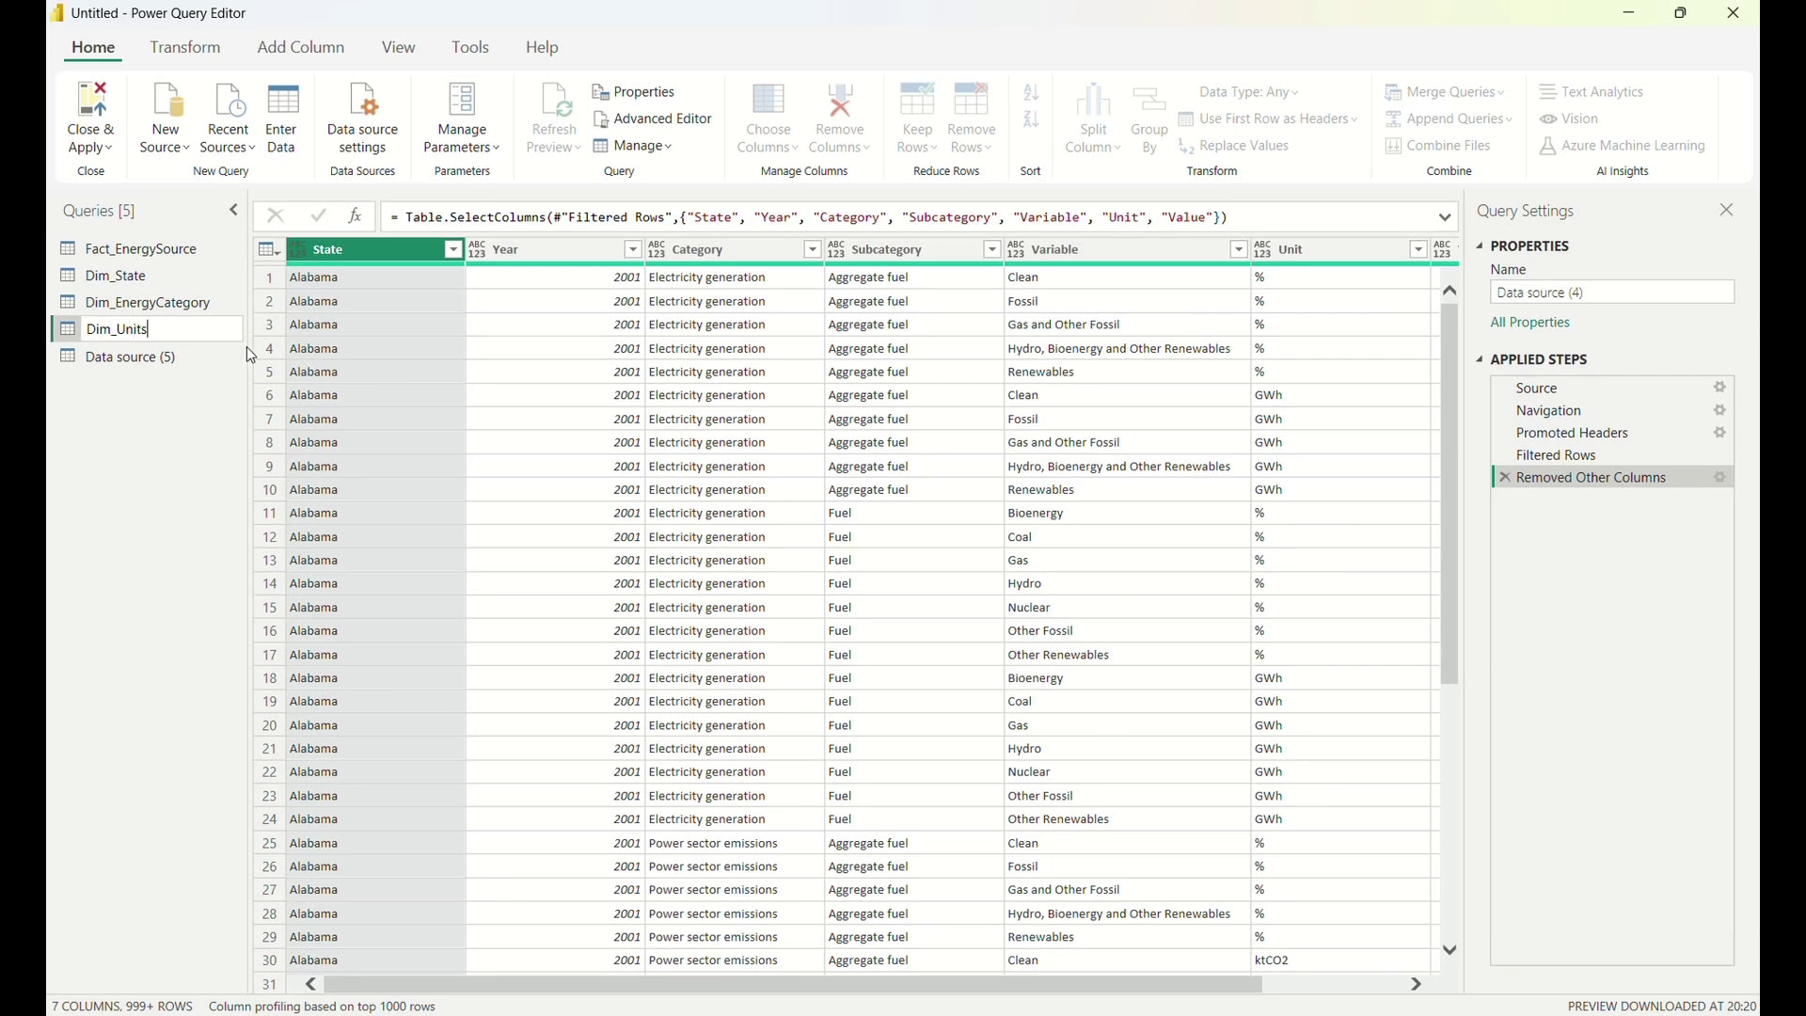
pyautogui.click(435, 351)
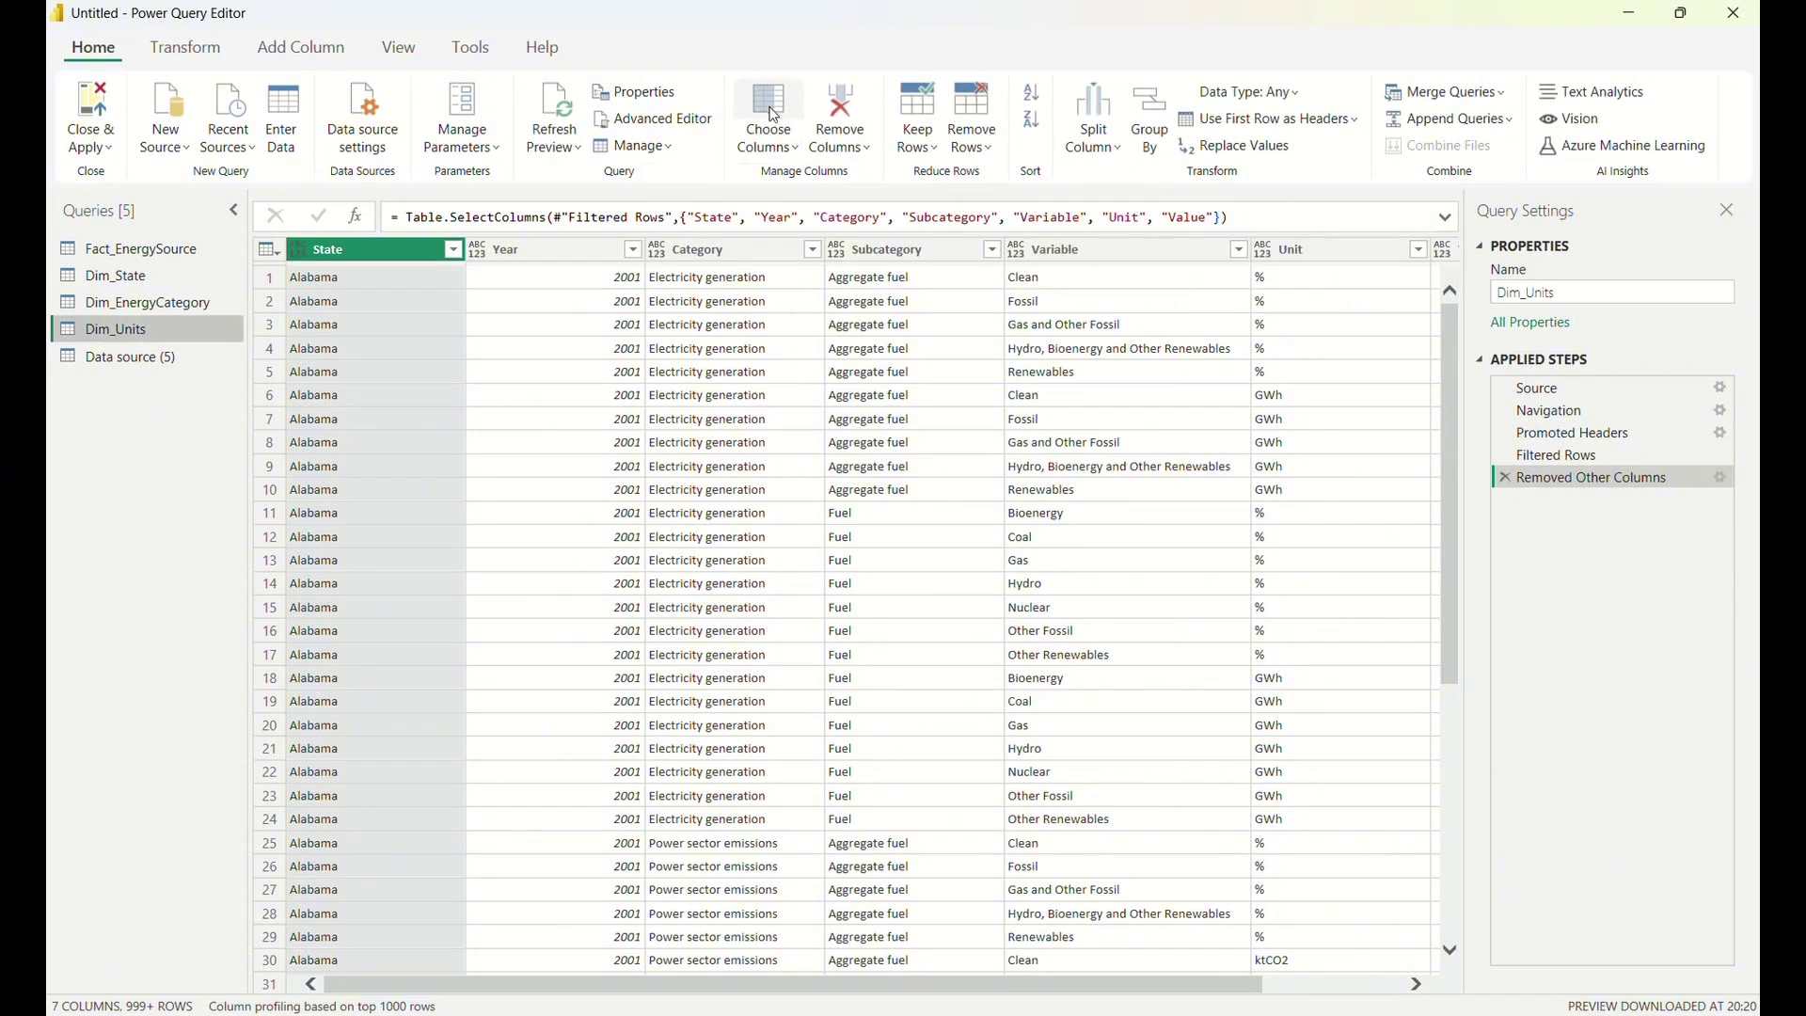
# Keep only the Unit column in the Dim_Units query and remove its duplicate values.
pyautogui.click(777, 111)
pyautogui.click(760, 315)
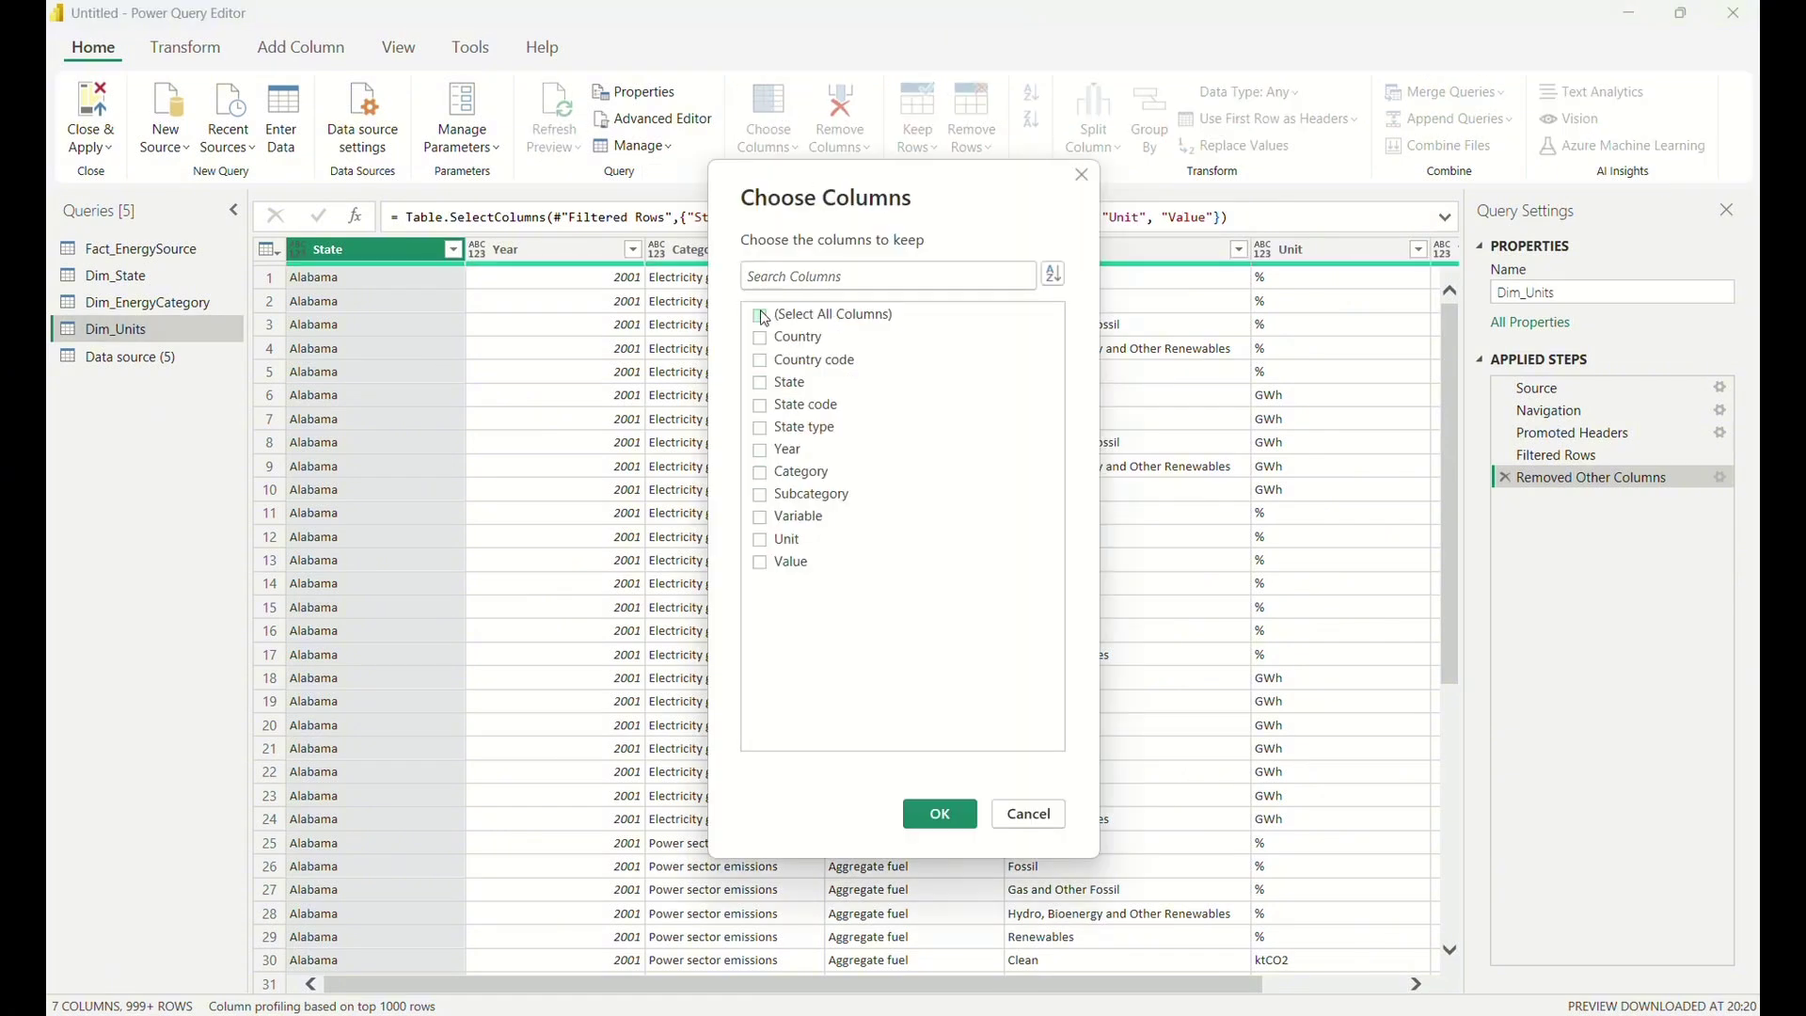
pyautogui.click(767, 545)
pyautogui.click(954, 821)
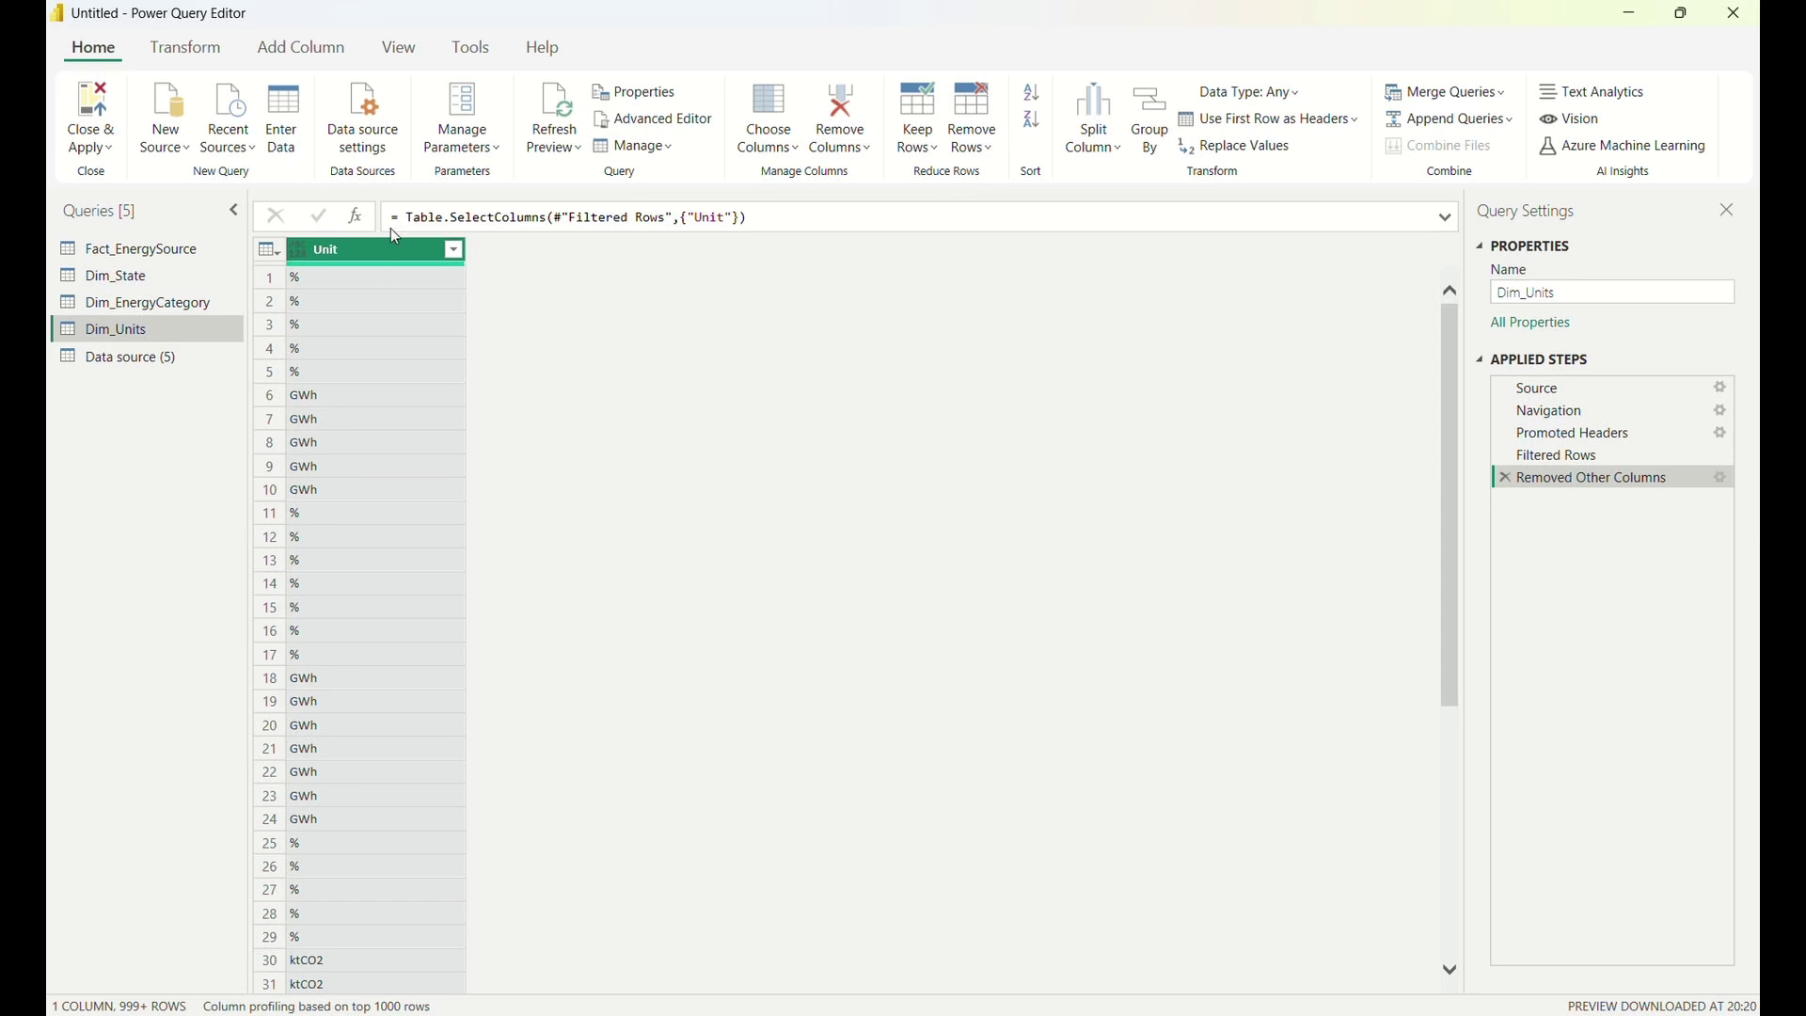
pyautogui.rightClick(387, 246)
pyautogui.click(456, 387)
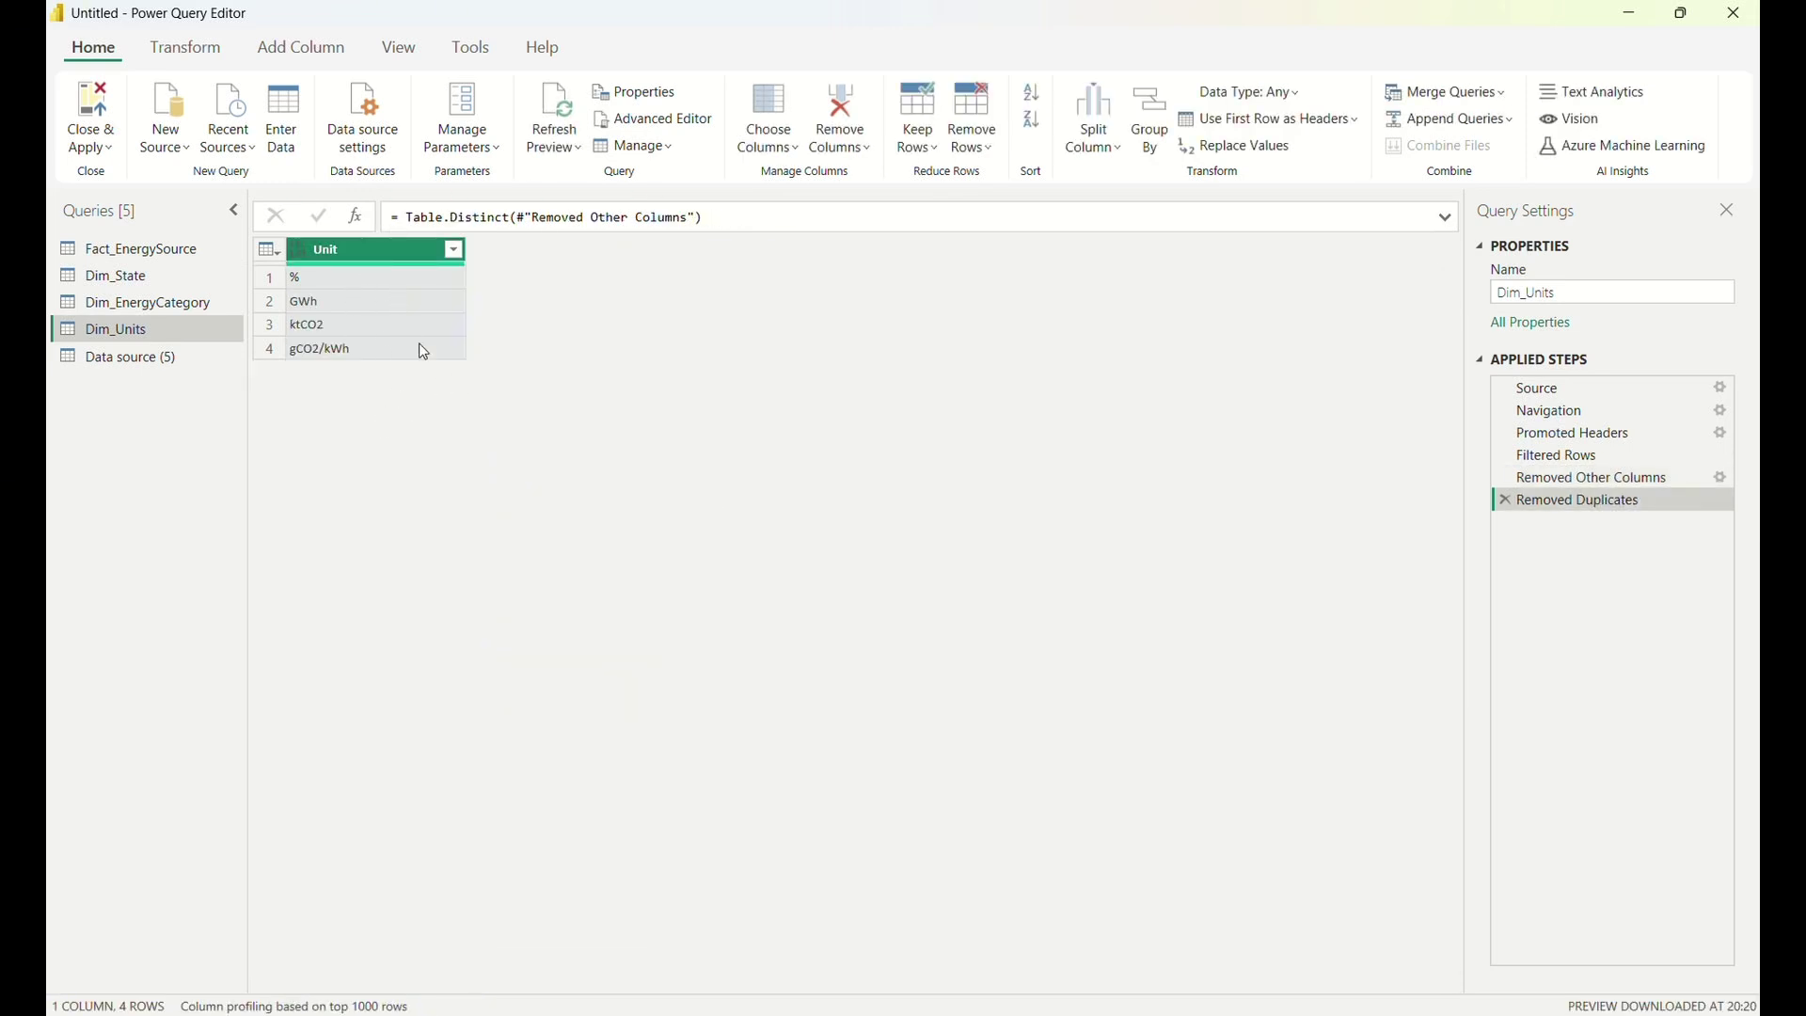
# Rename the Data source (5) query as Dim_Year.
pyautogui.click(158, 358)
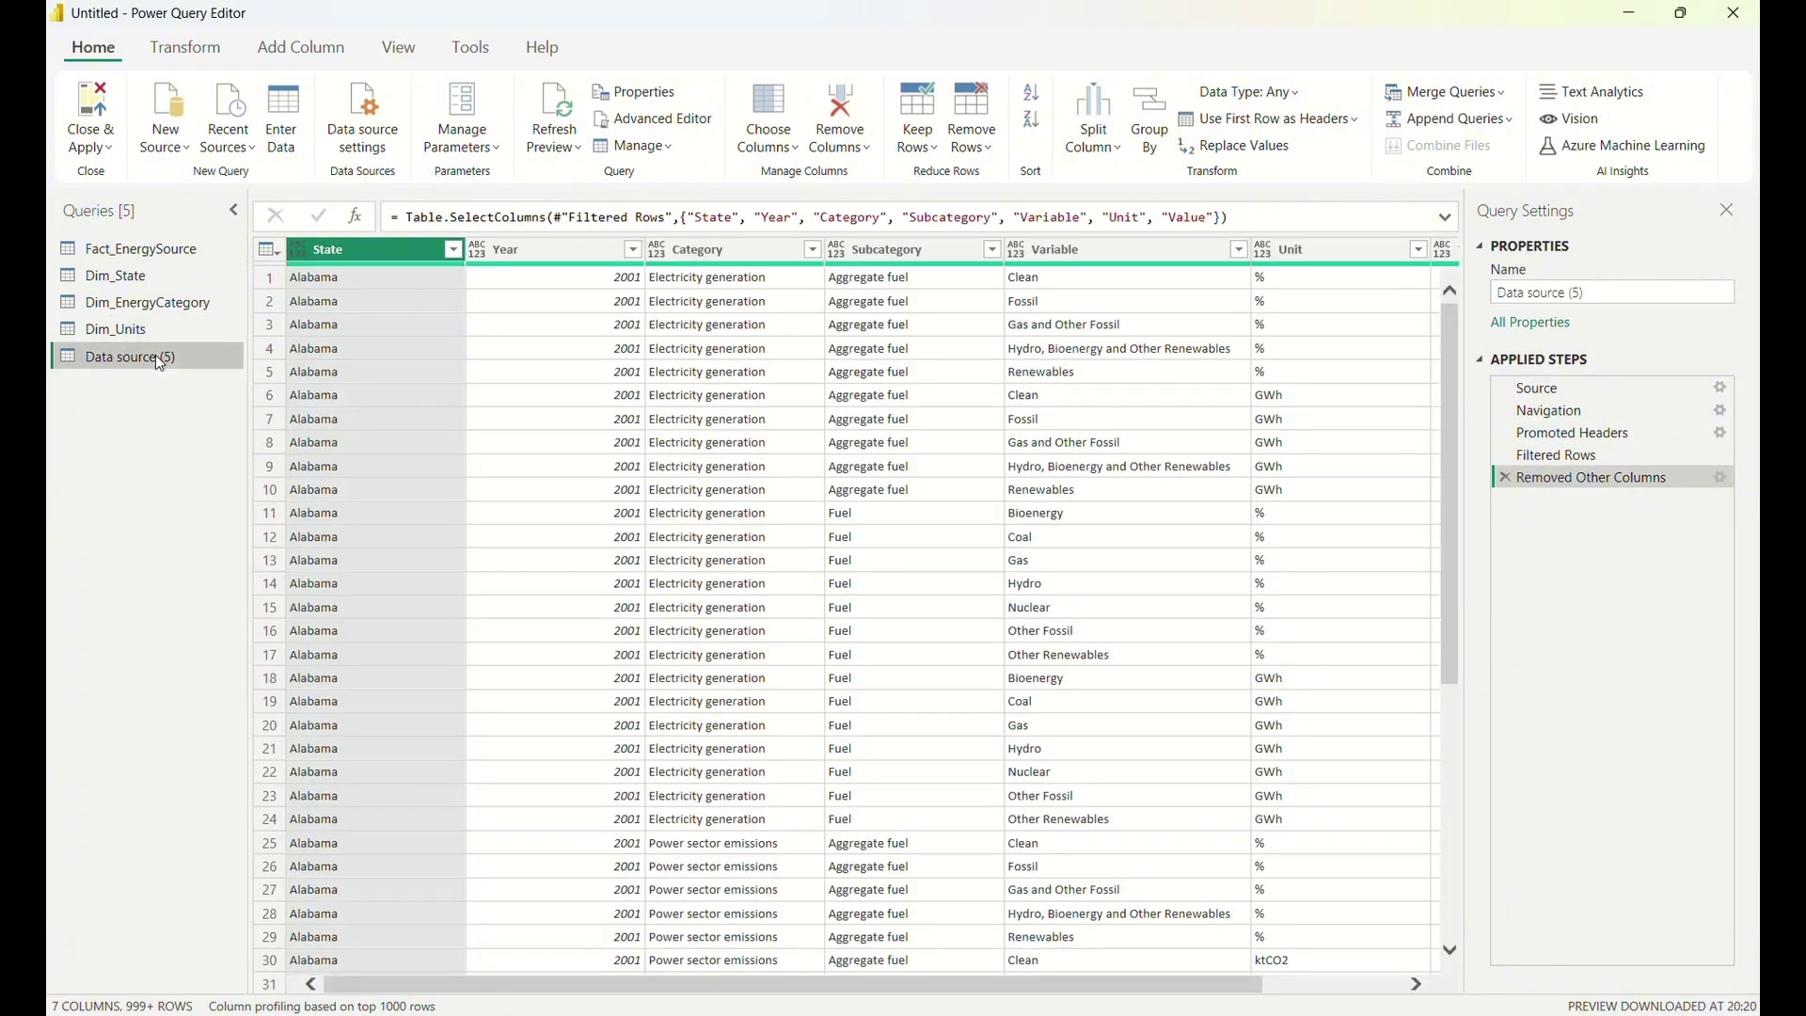
pyautogui.rightClick(158, 361)
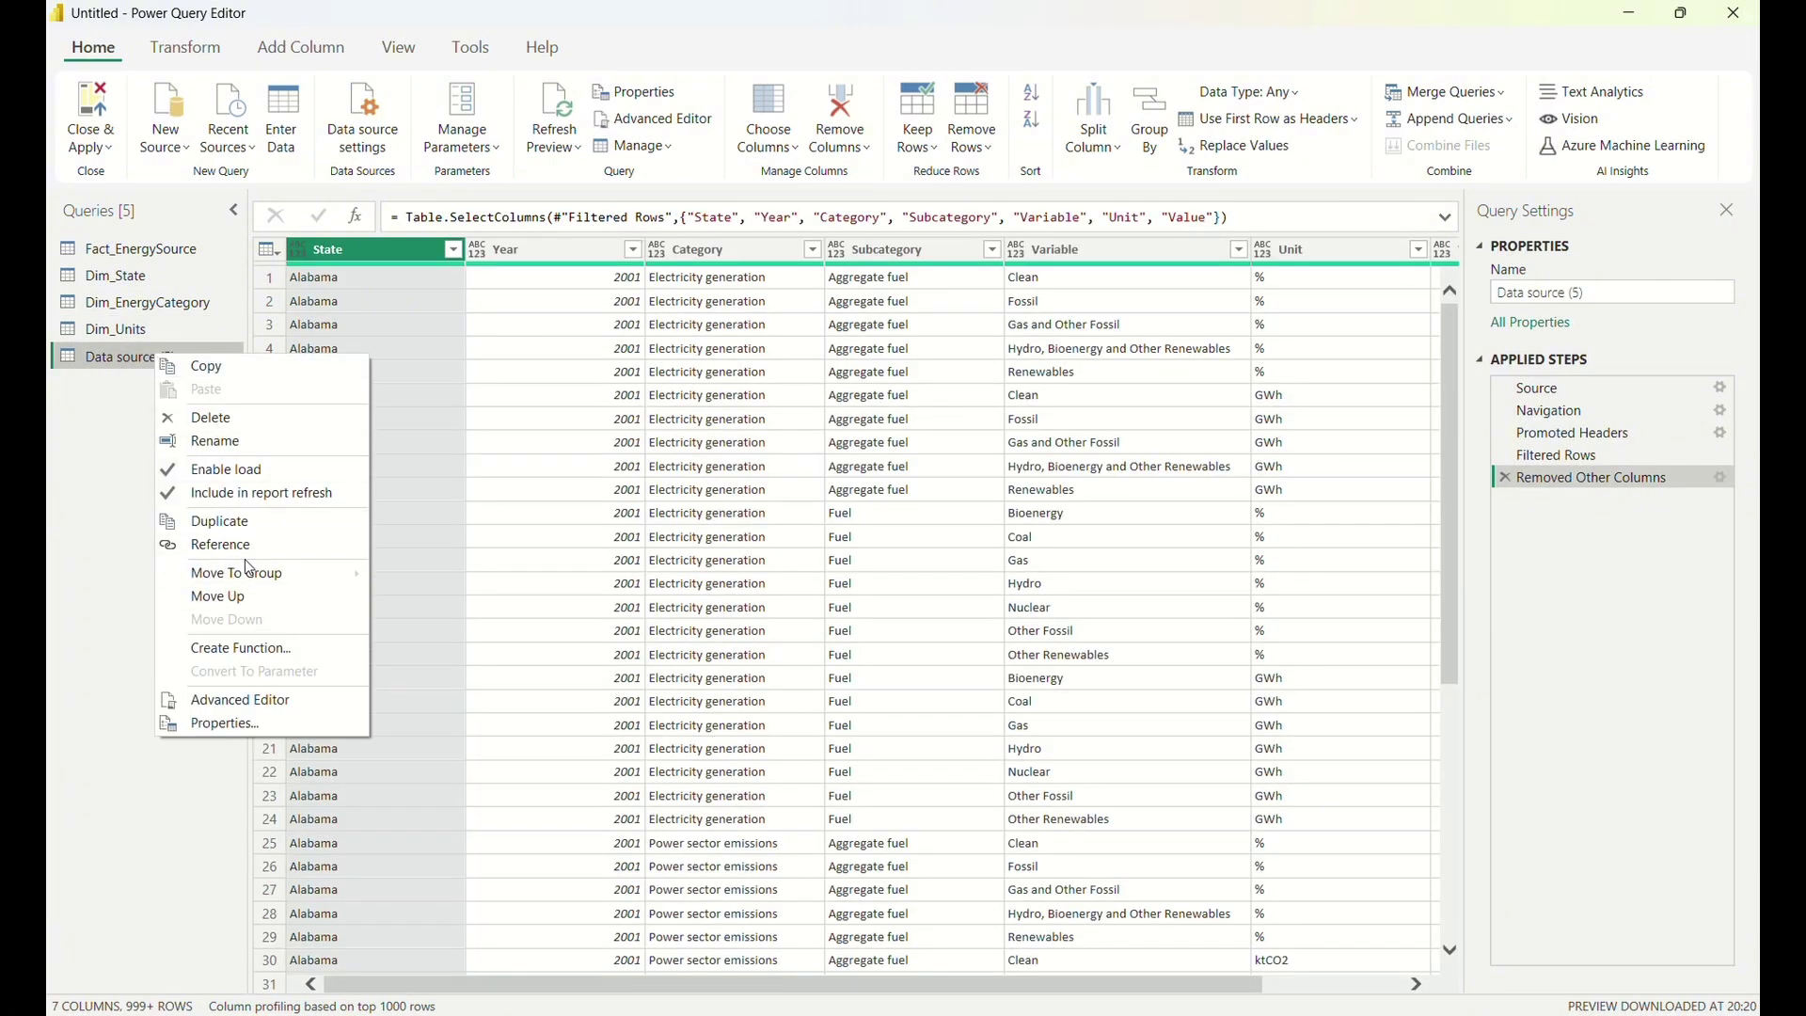
pyautogui.click(256, 442)
pyautogui.write('Dim_Year')
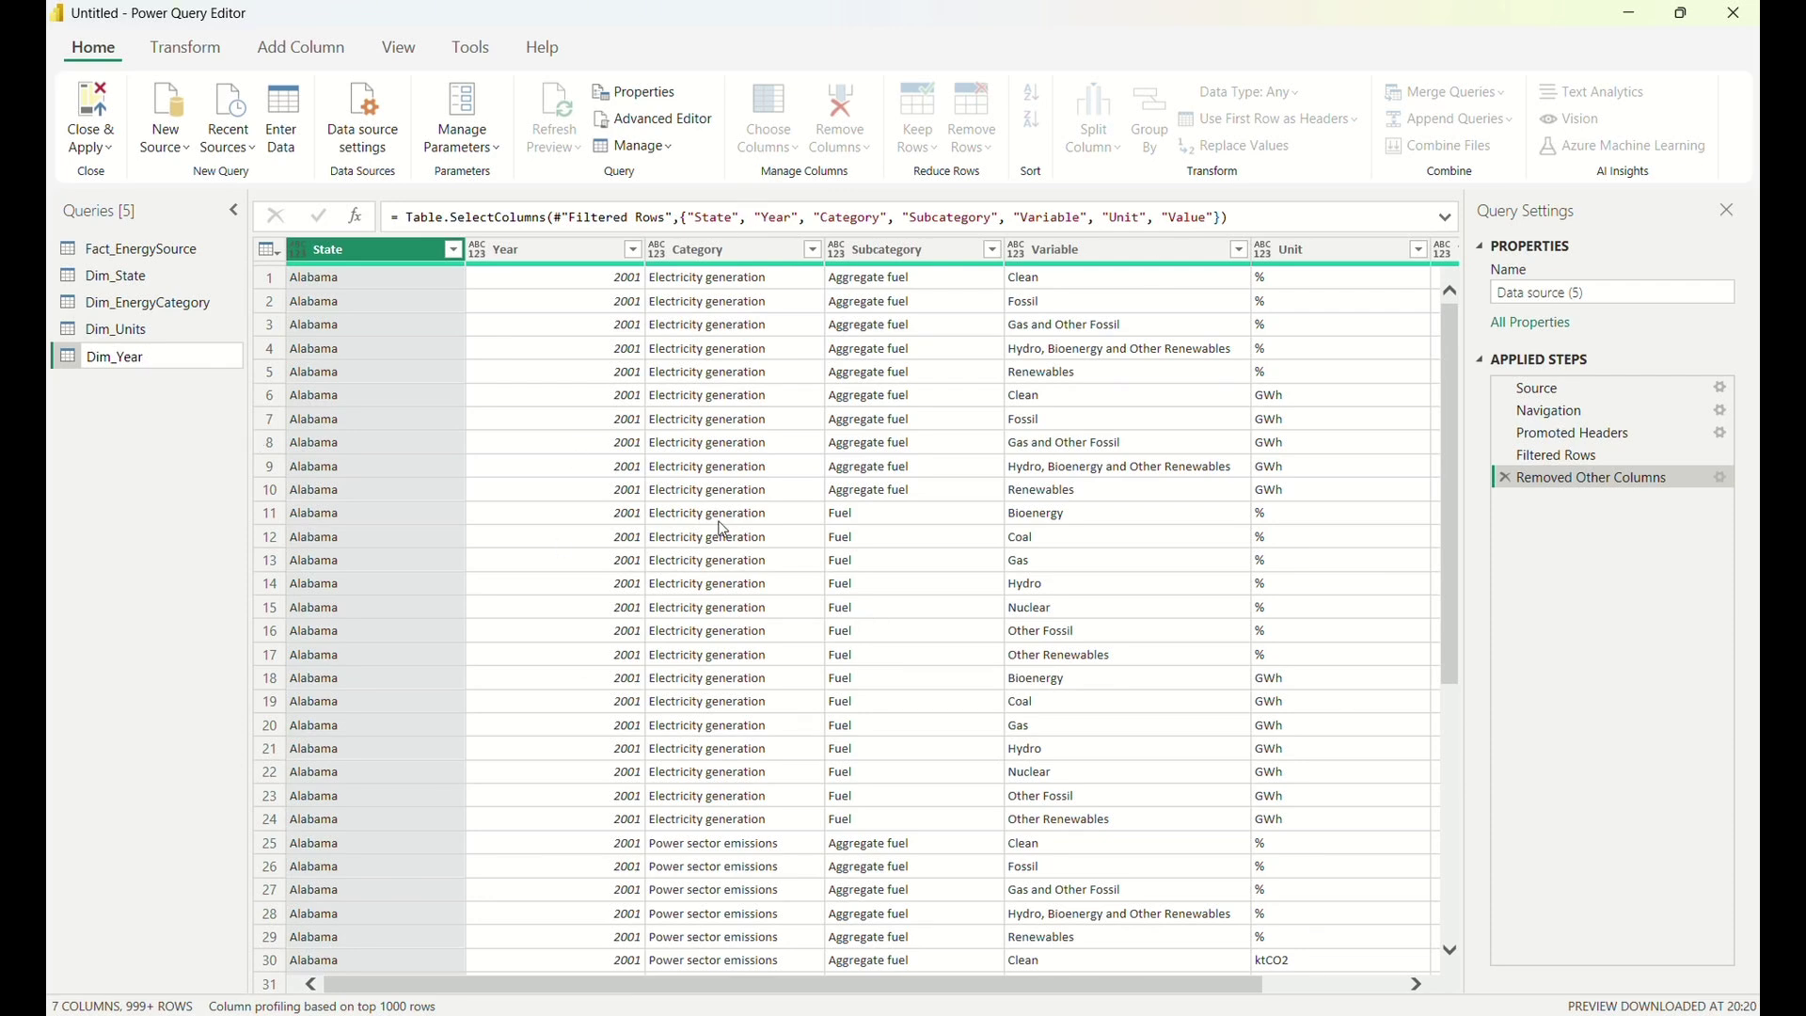
pyautogui.press('Return')
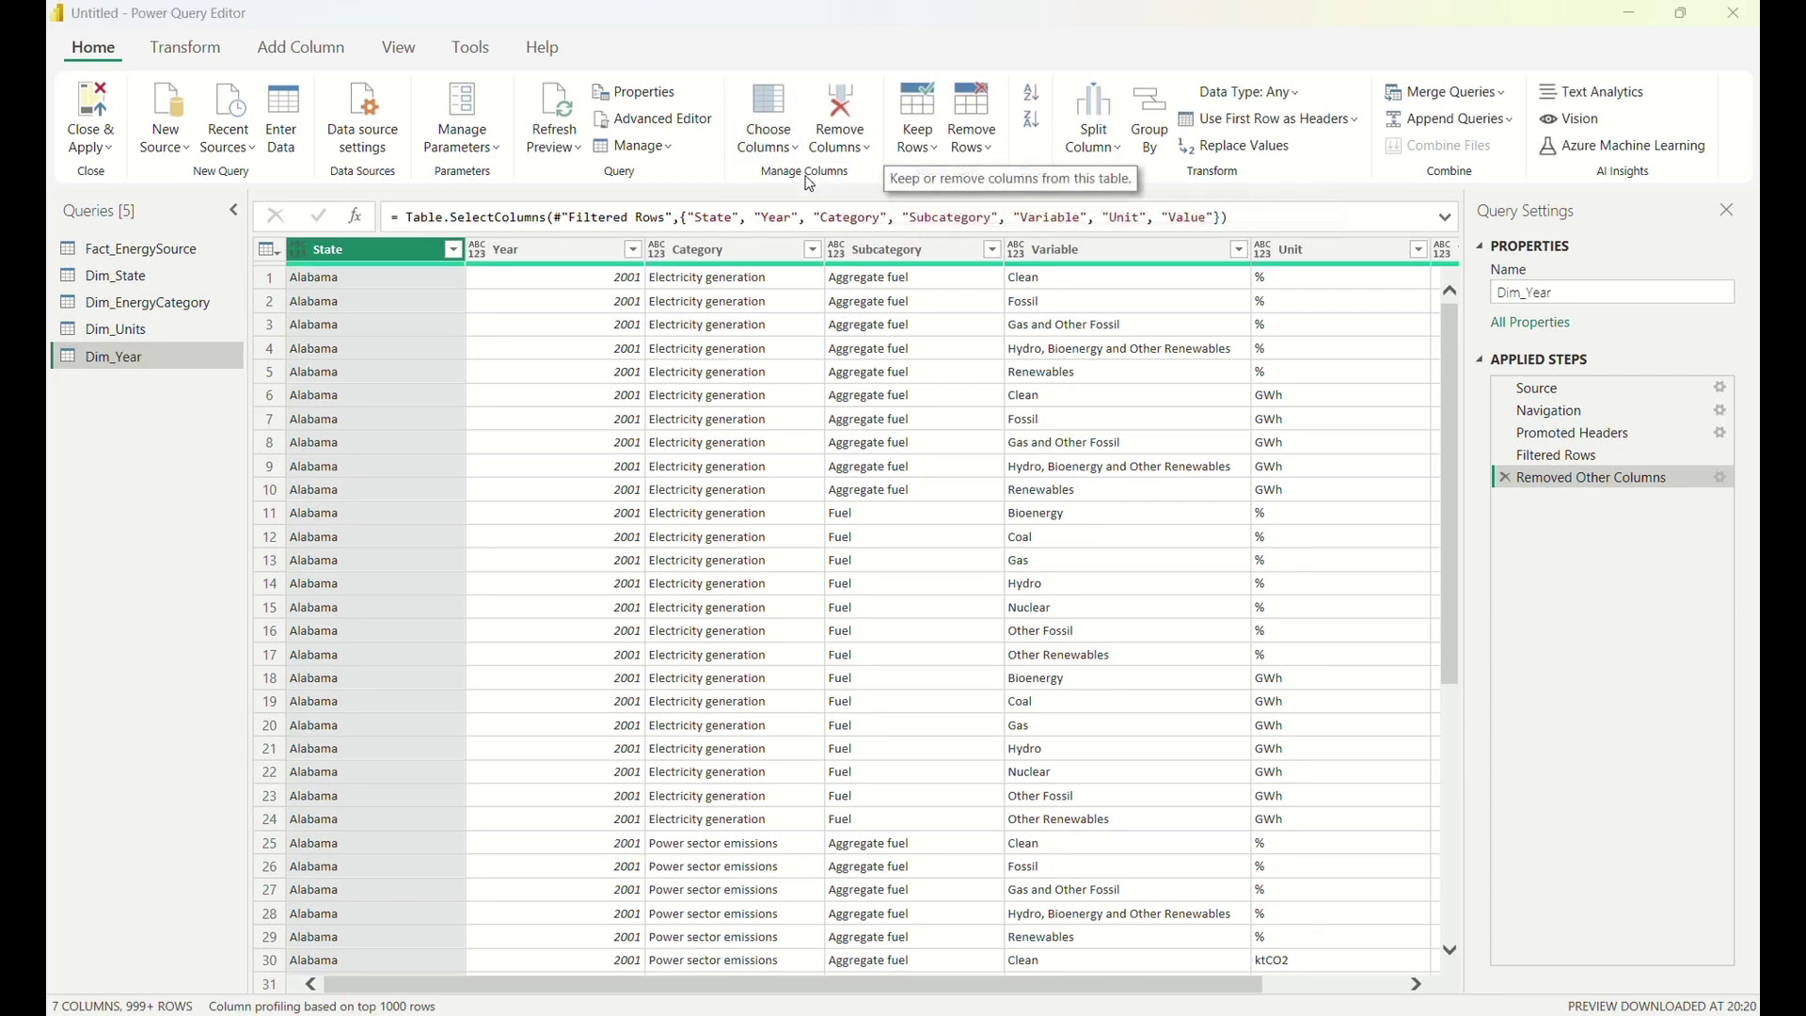
# Keep only the Year column in the Dim_Year query.
pyautogui.click(807, 179)
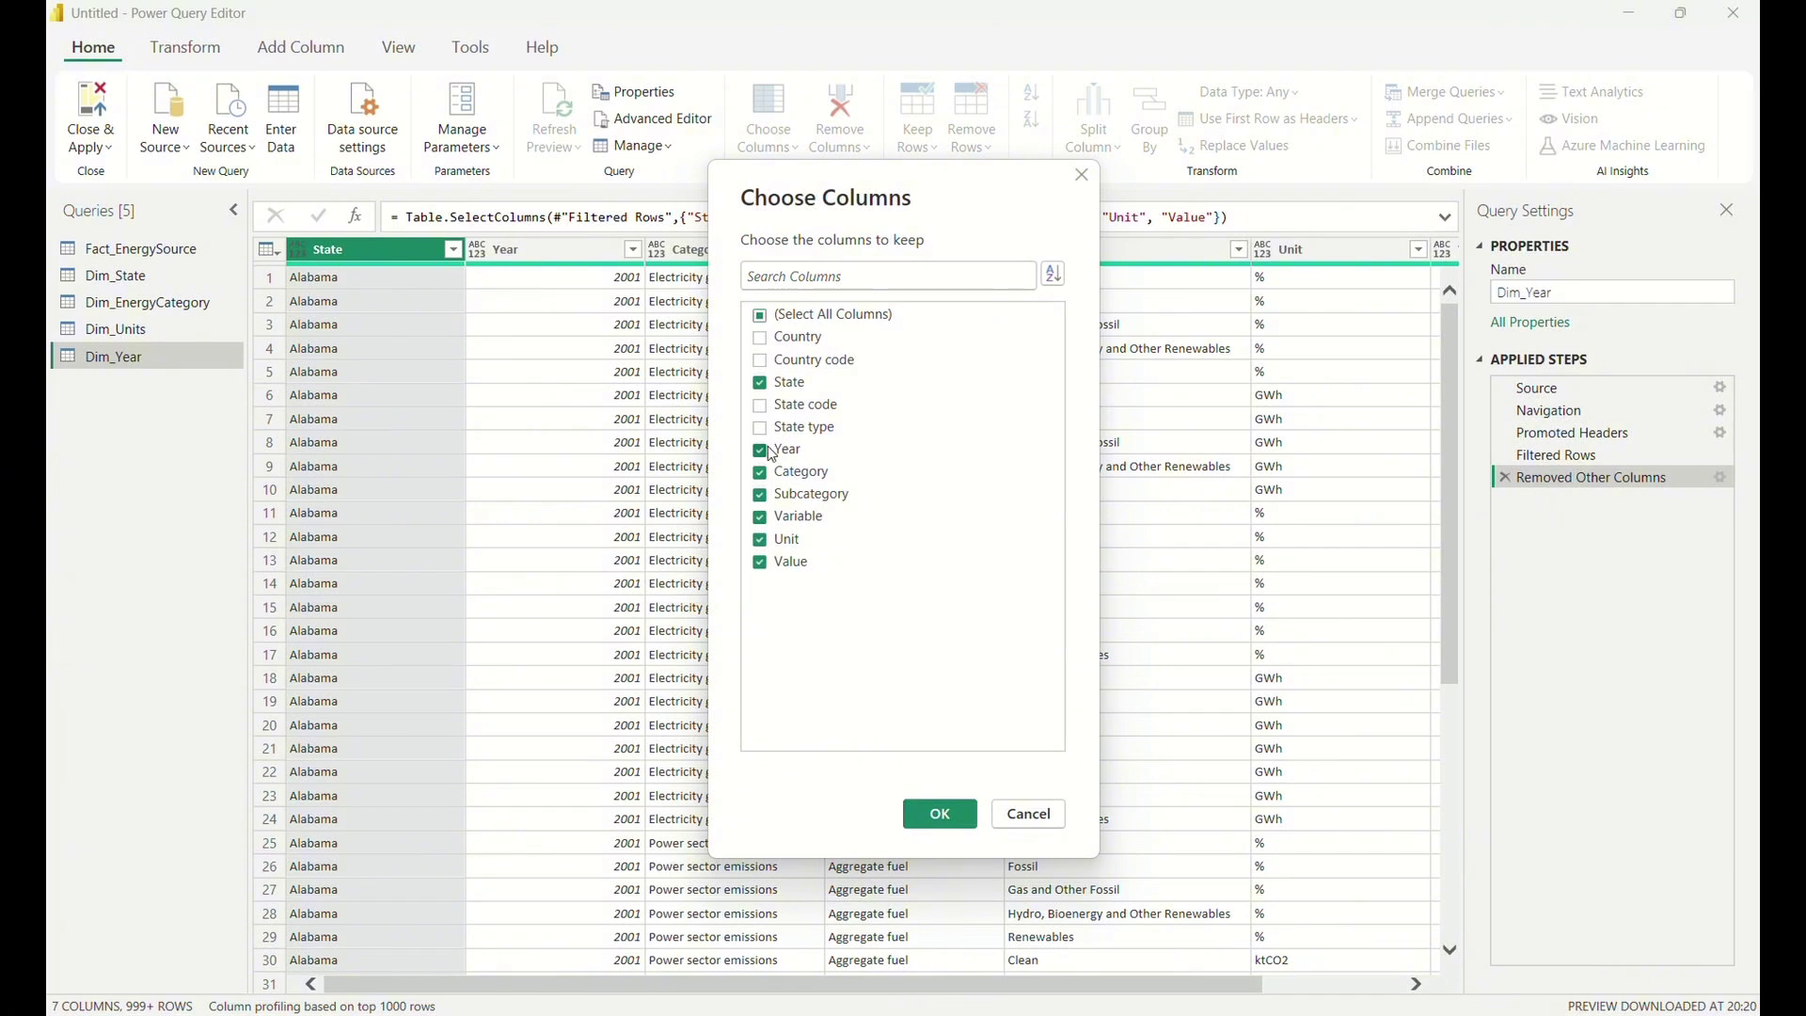
pyautogui.click(760, 315)
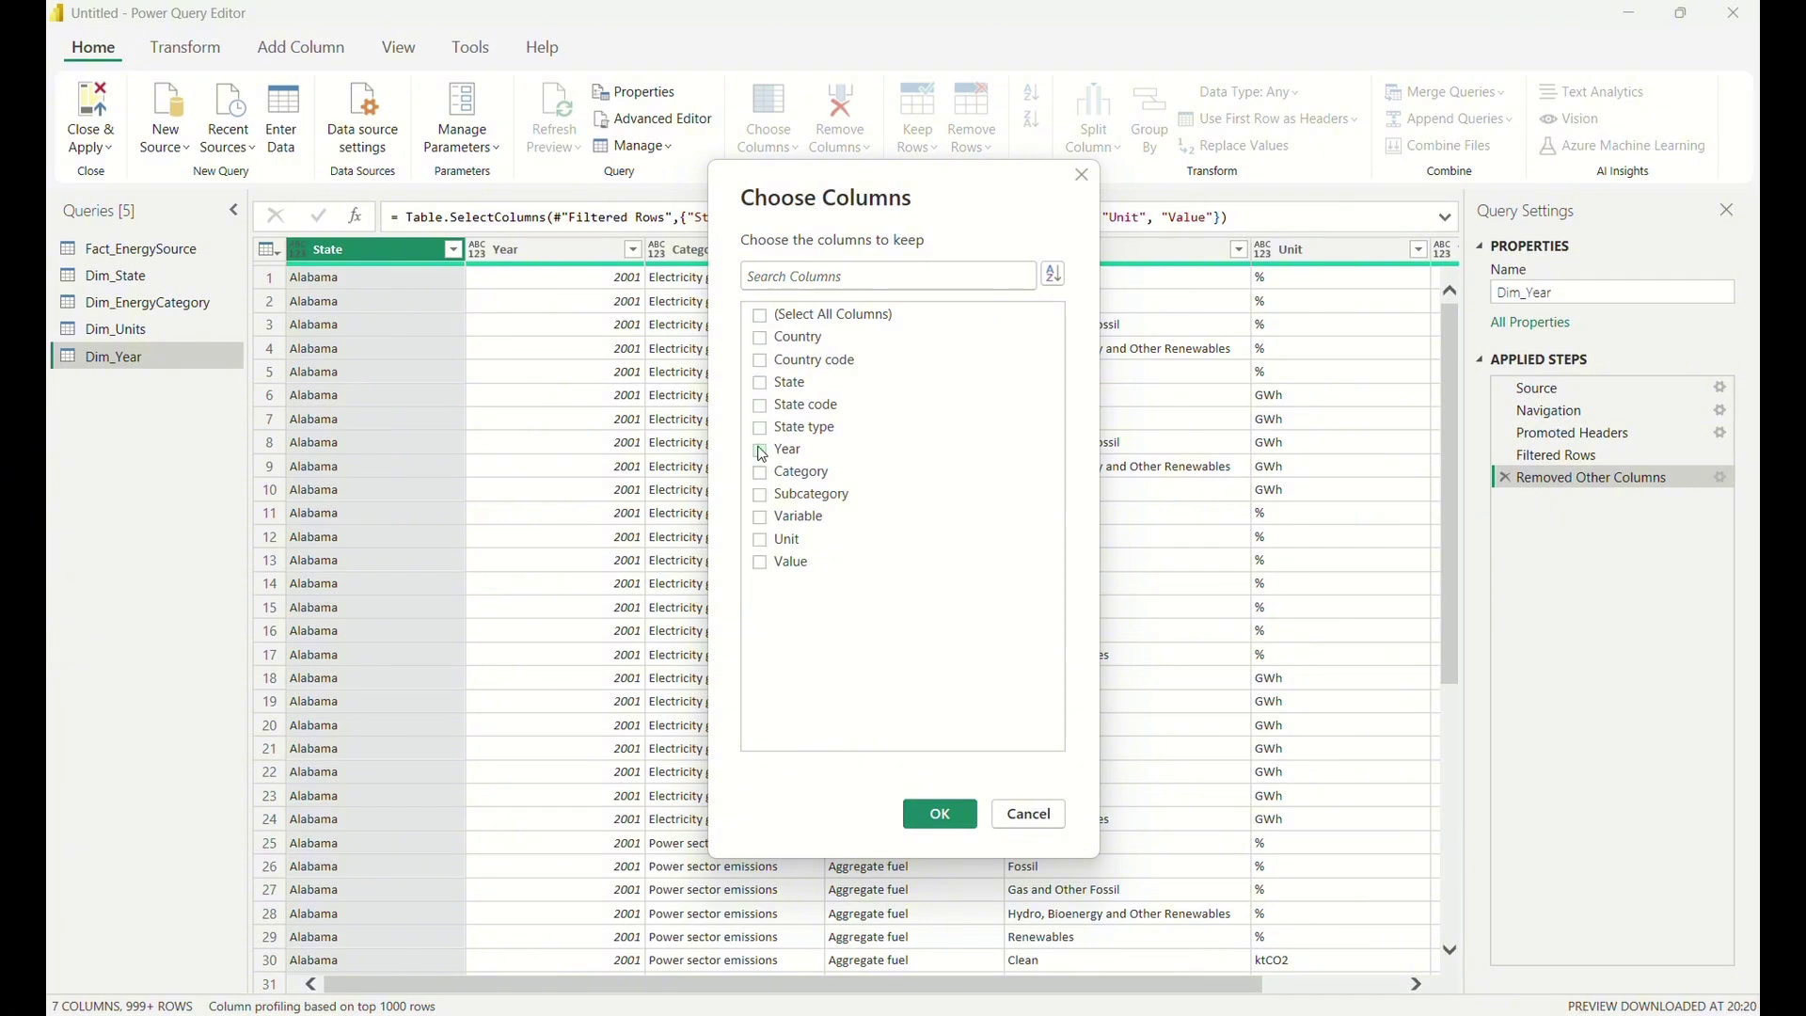
pyautogui.click(762, 450)
pyautogui.click(940, 814)
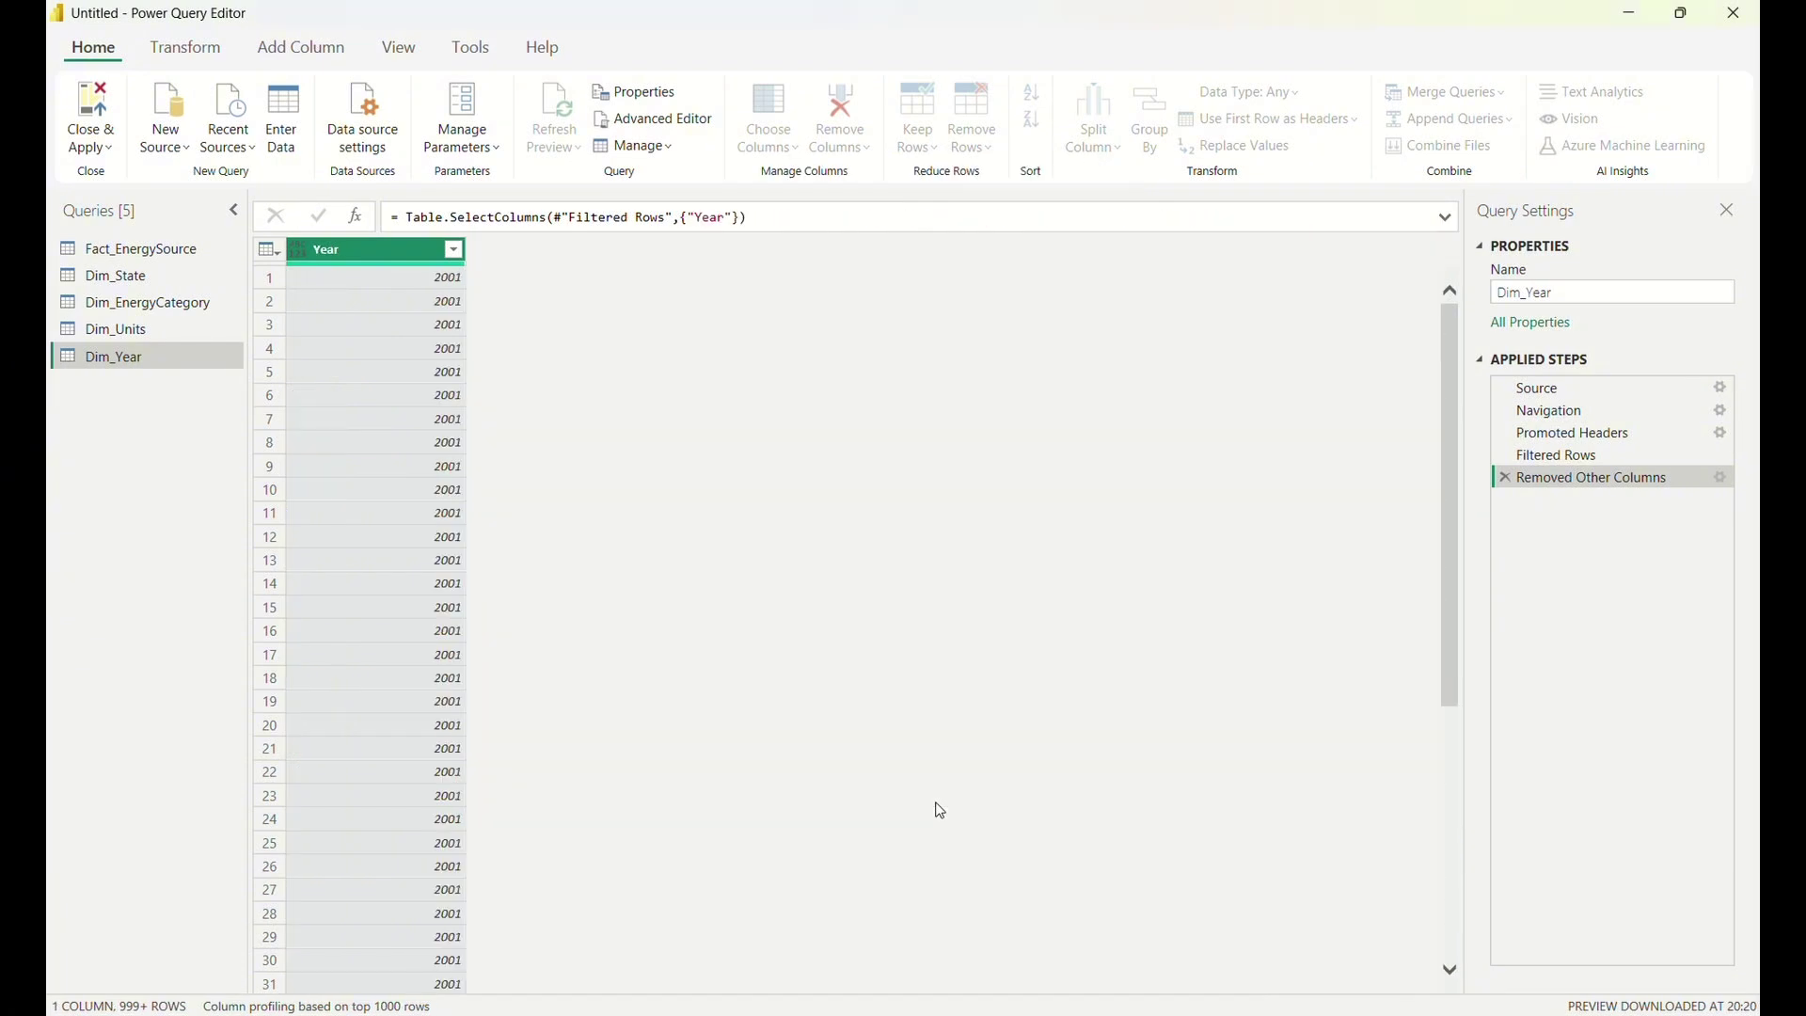
# Remove duplicate values from the Year column, and close the query editor with all changes applied.
pyautogui.rightClick(350, 255)
pyautogui.click(448, 388)
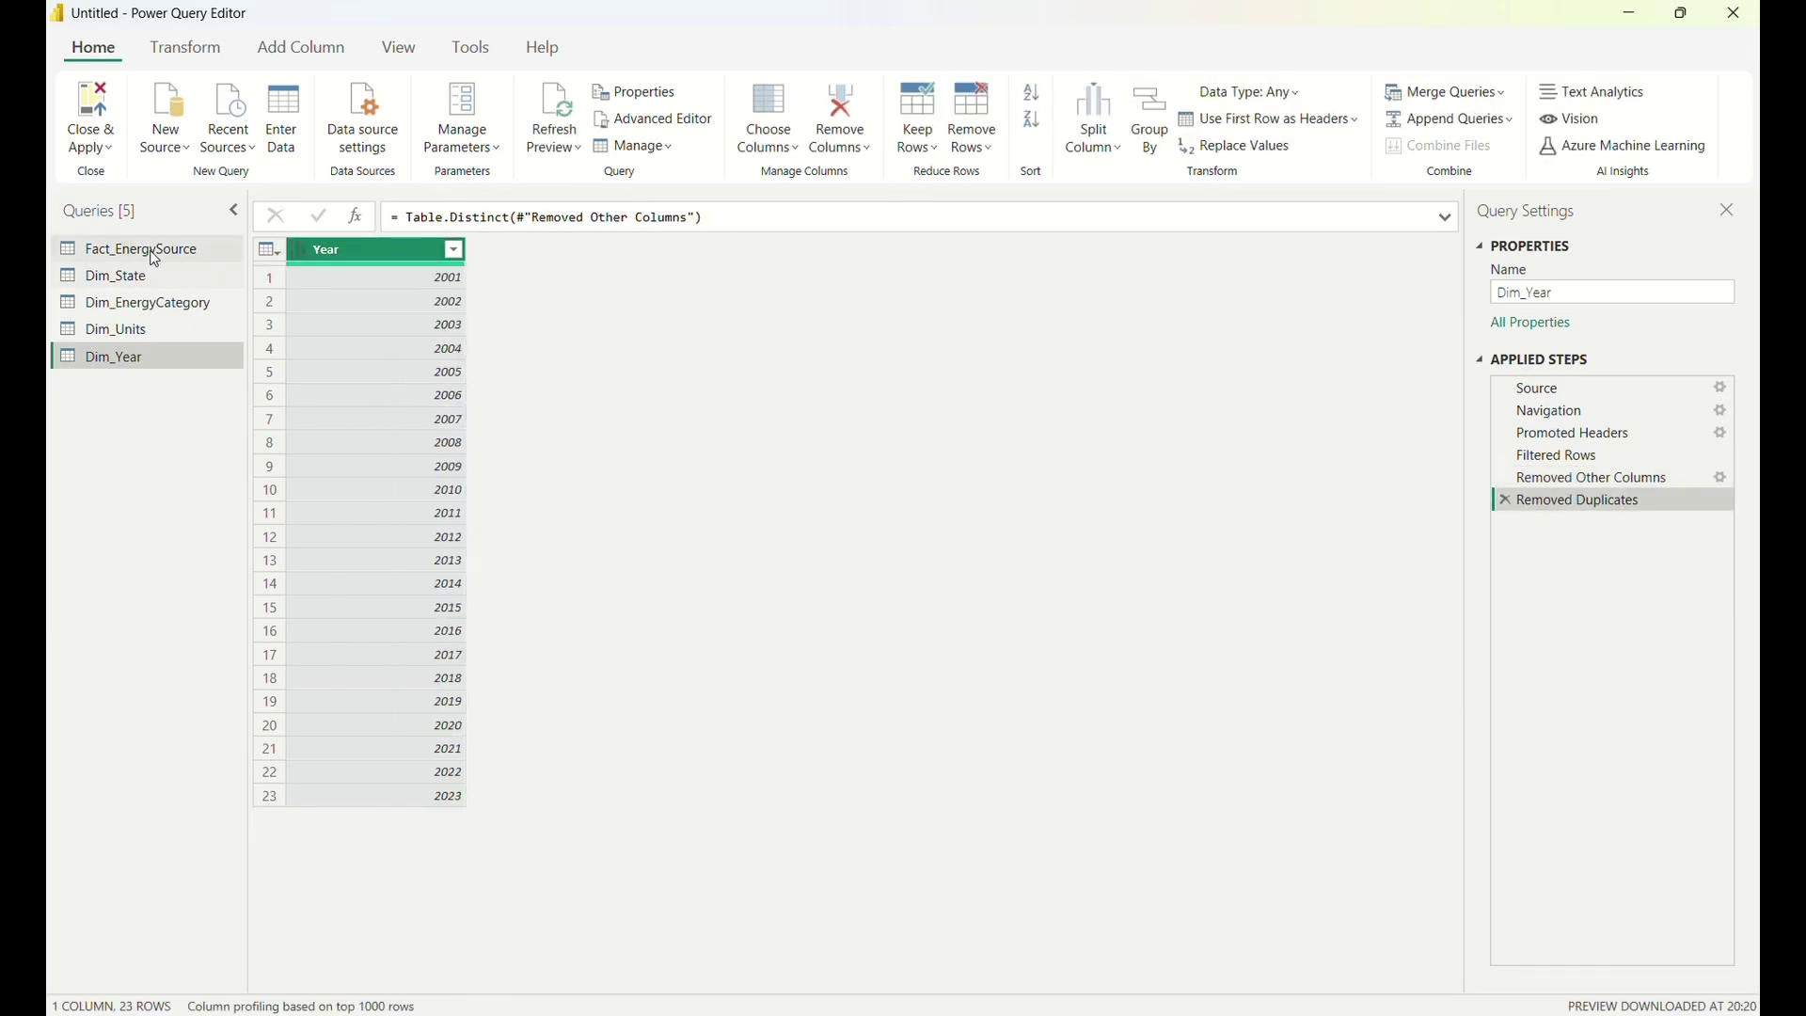
pyautogui.click(87, 93)
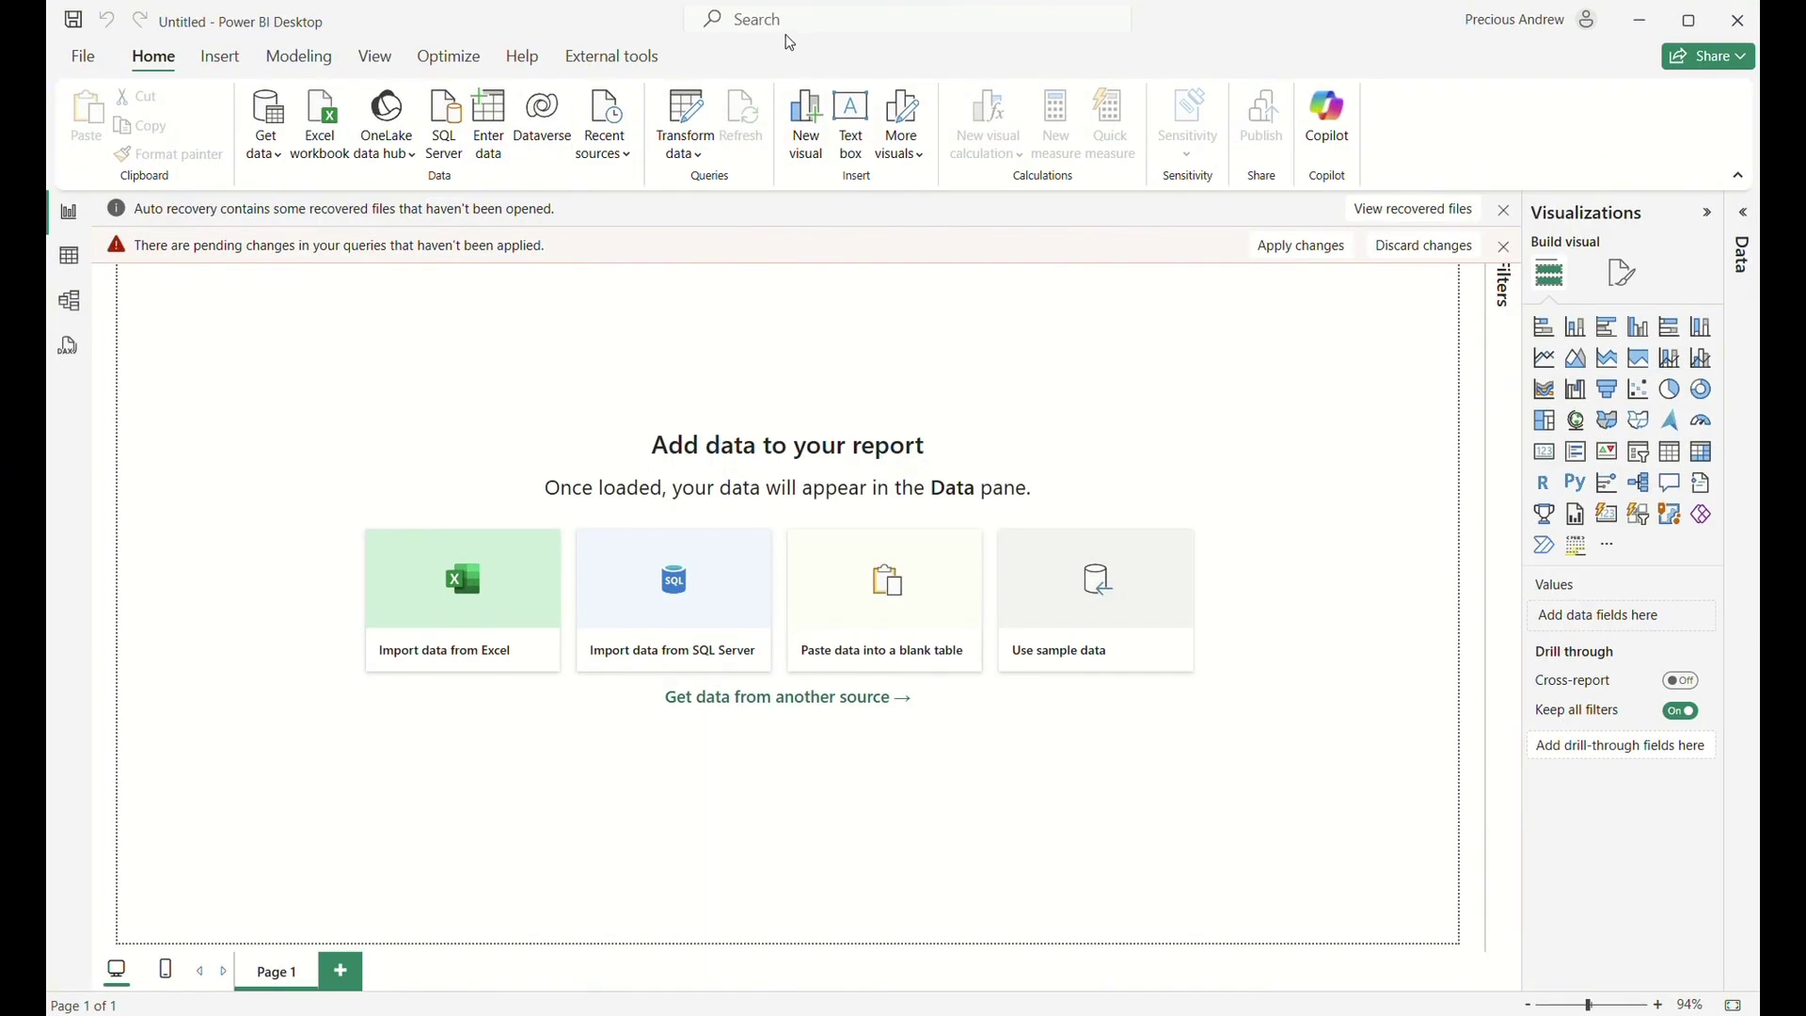
# Set the report page's canvas to a custom size 1920 px wide and 1301 px high.
pyautogui.click(1459, 273)
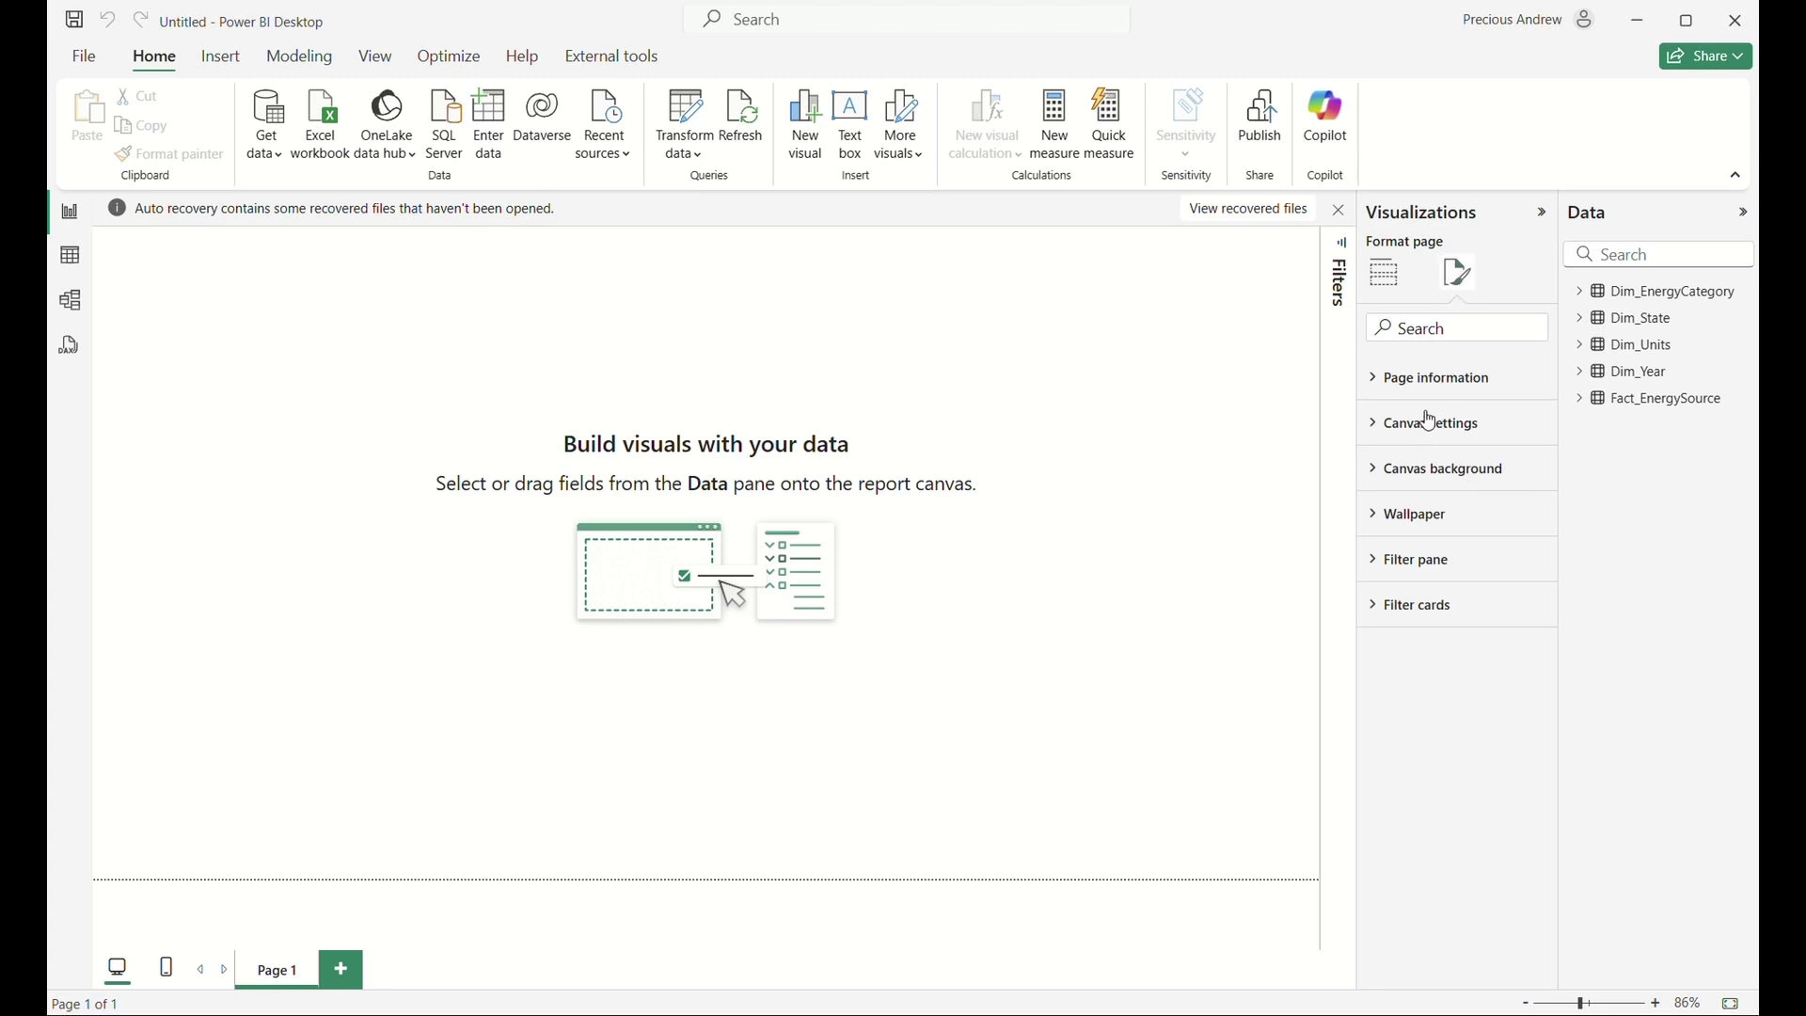
pyautogui.click(1430, 427)
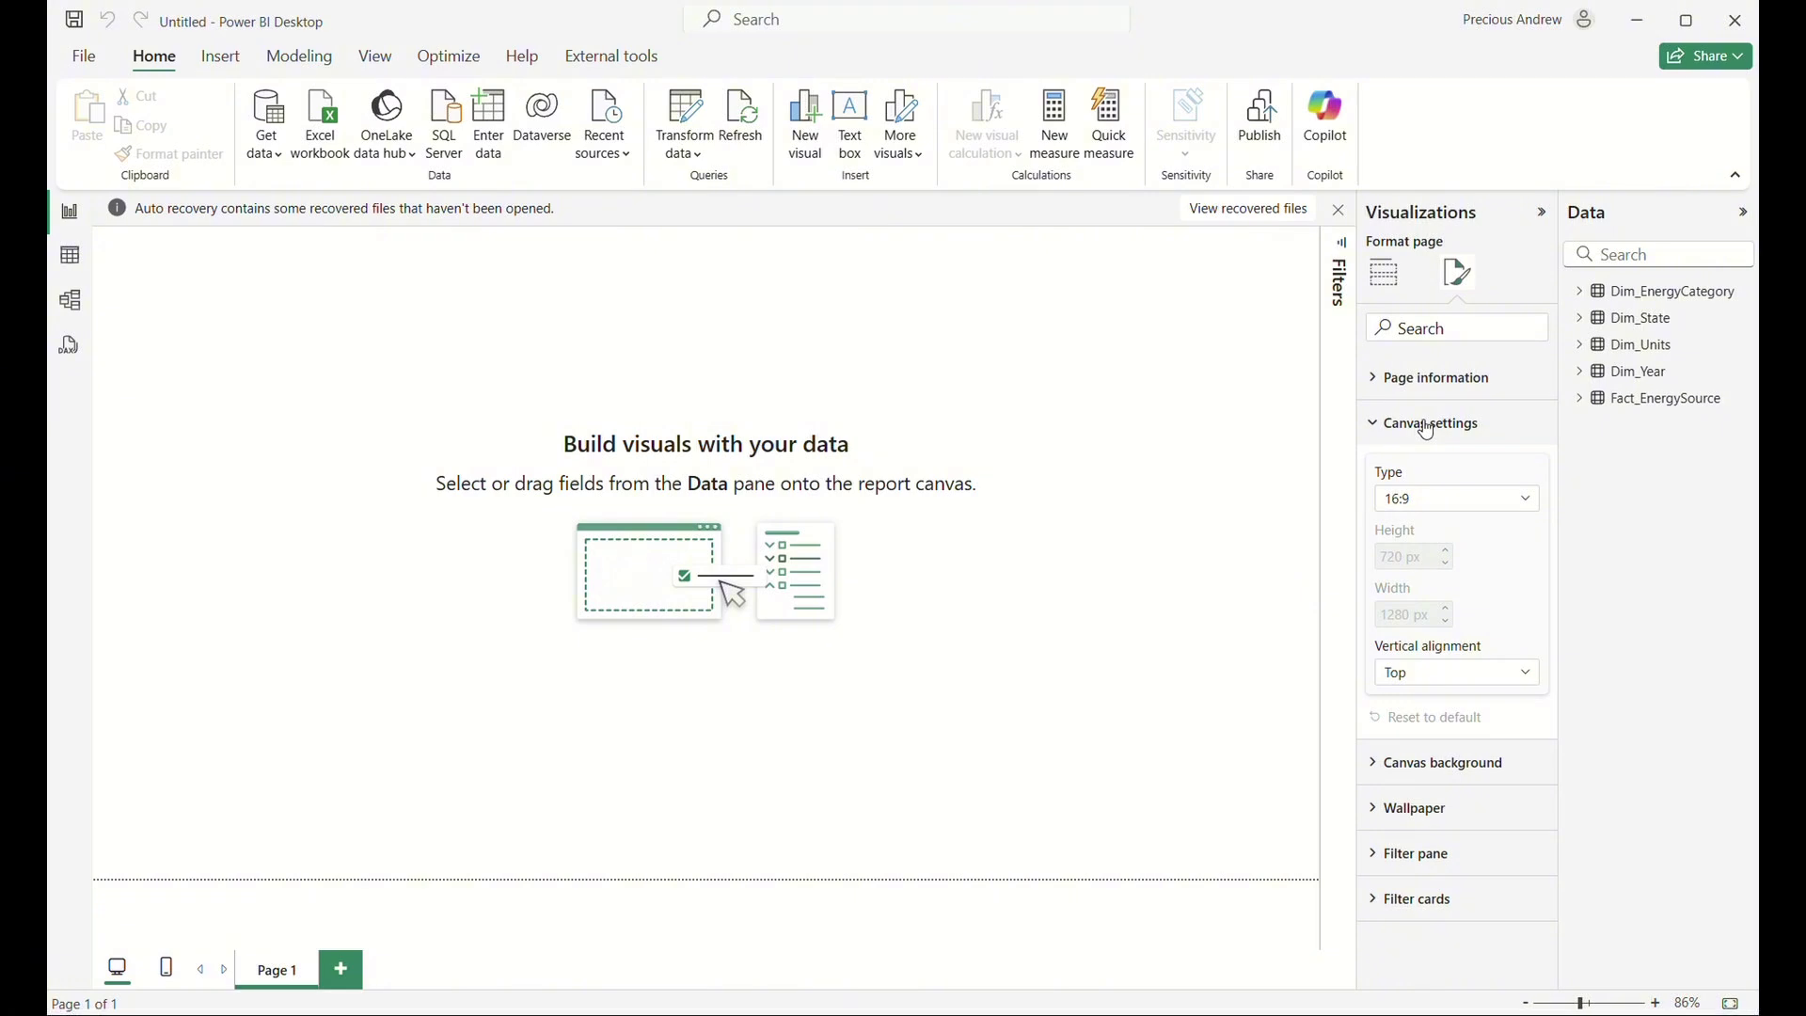
pyautogui.click(1416, 499)
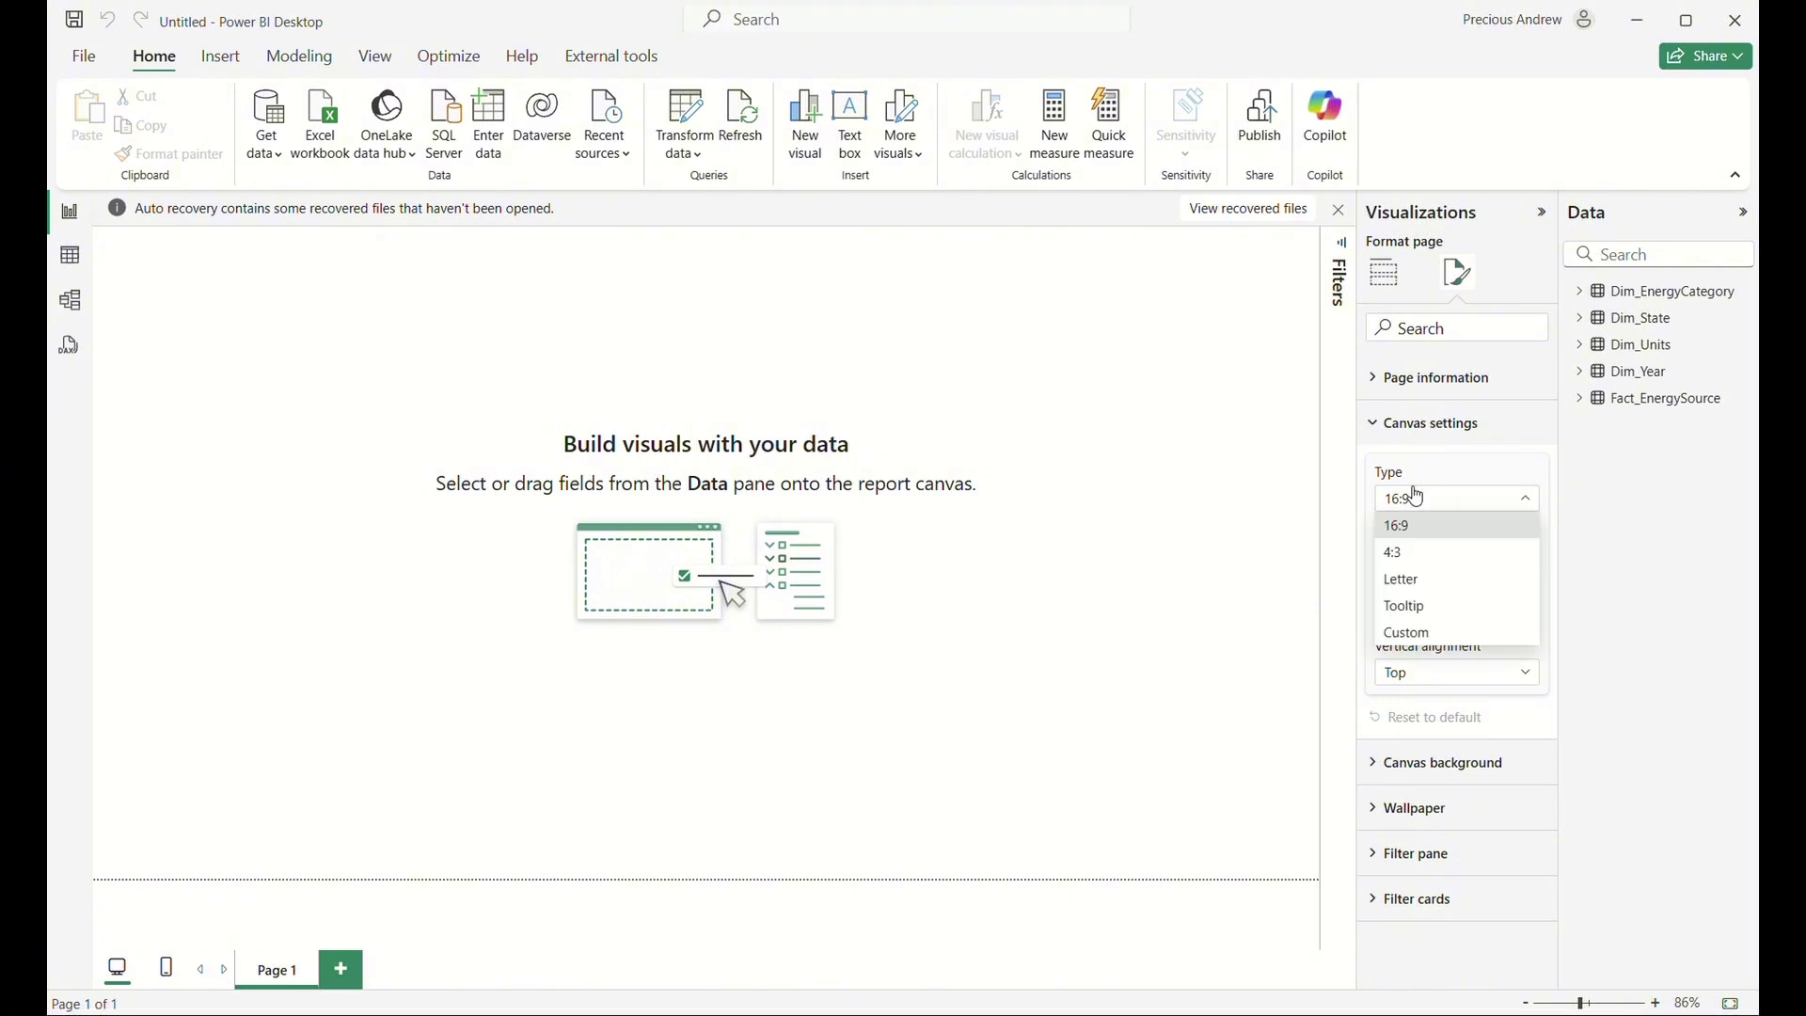
pyautogui.click(1431, 632)
pyautogui.doubleClick(1406, 614)
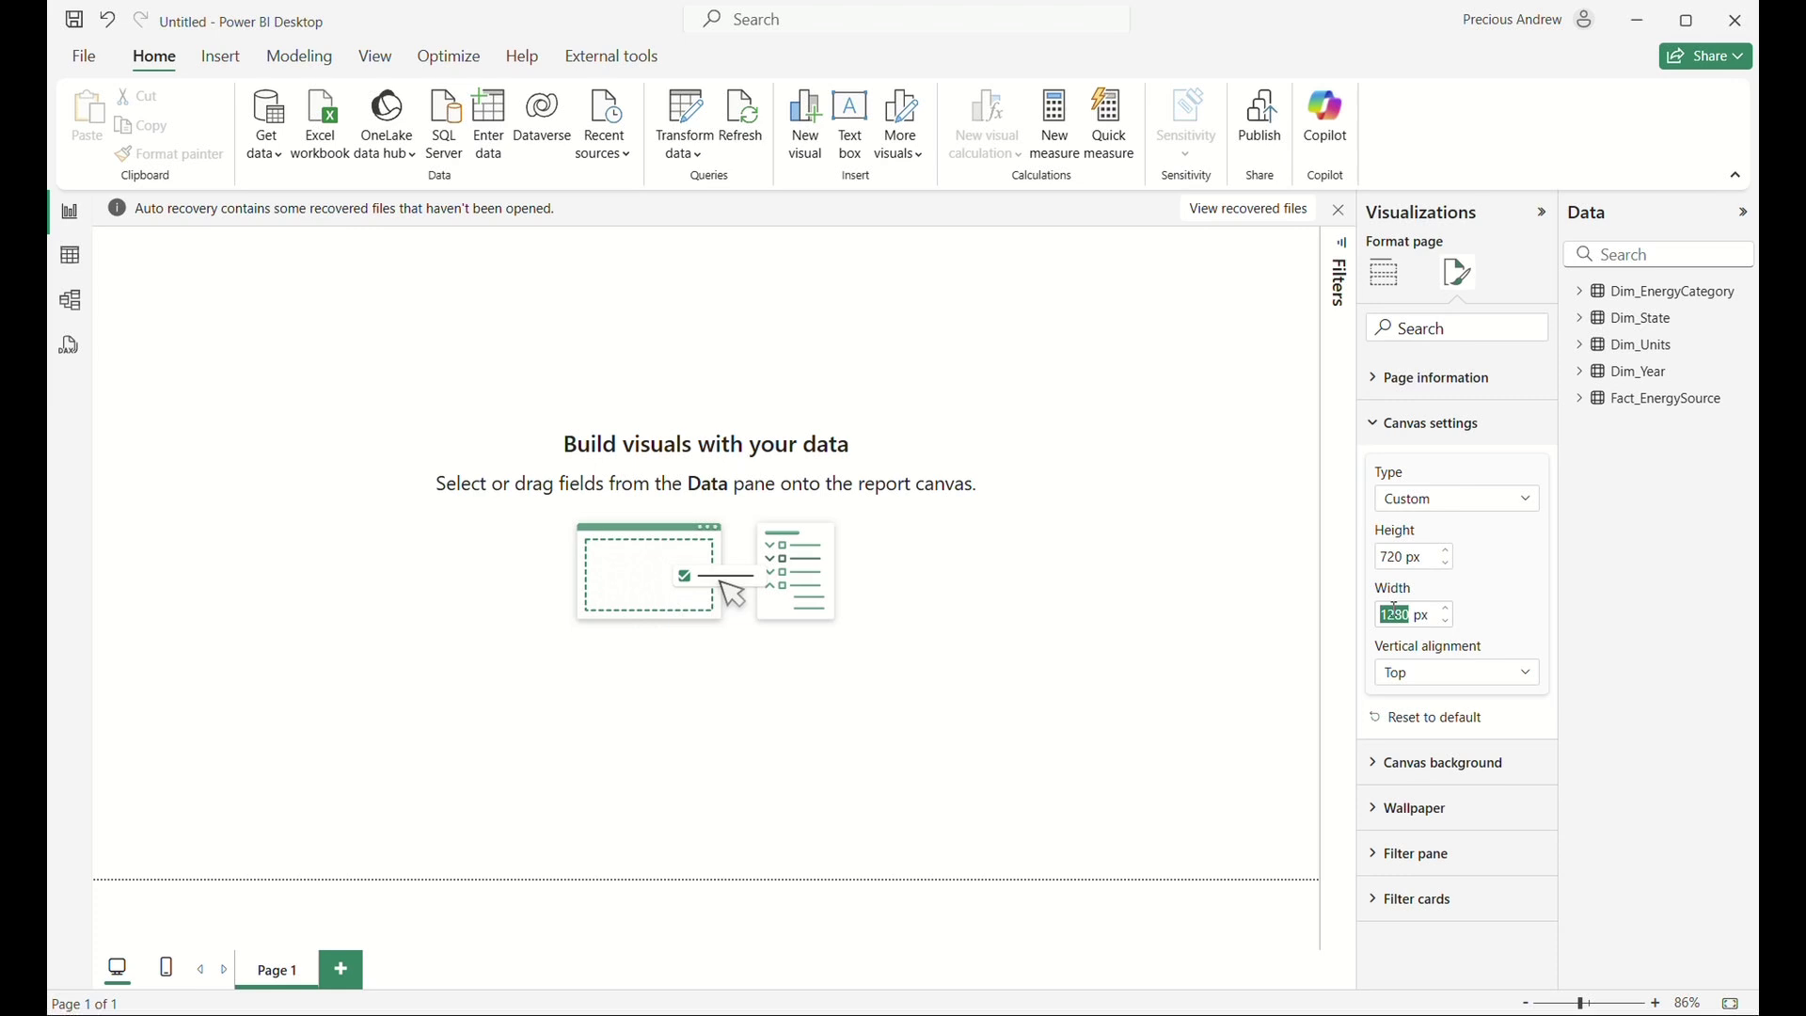
pyautogui.write('1920')
pyautogui.press('Return')
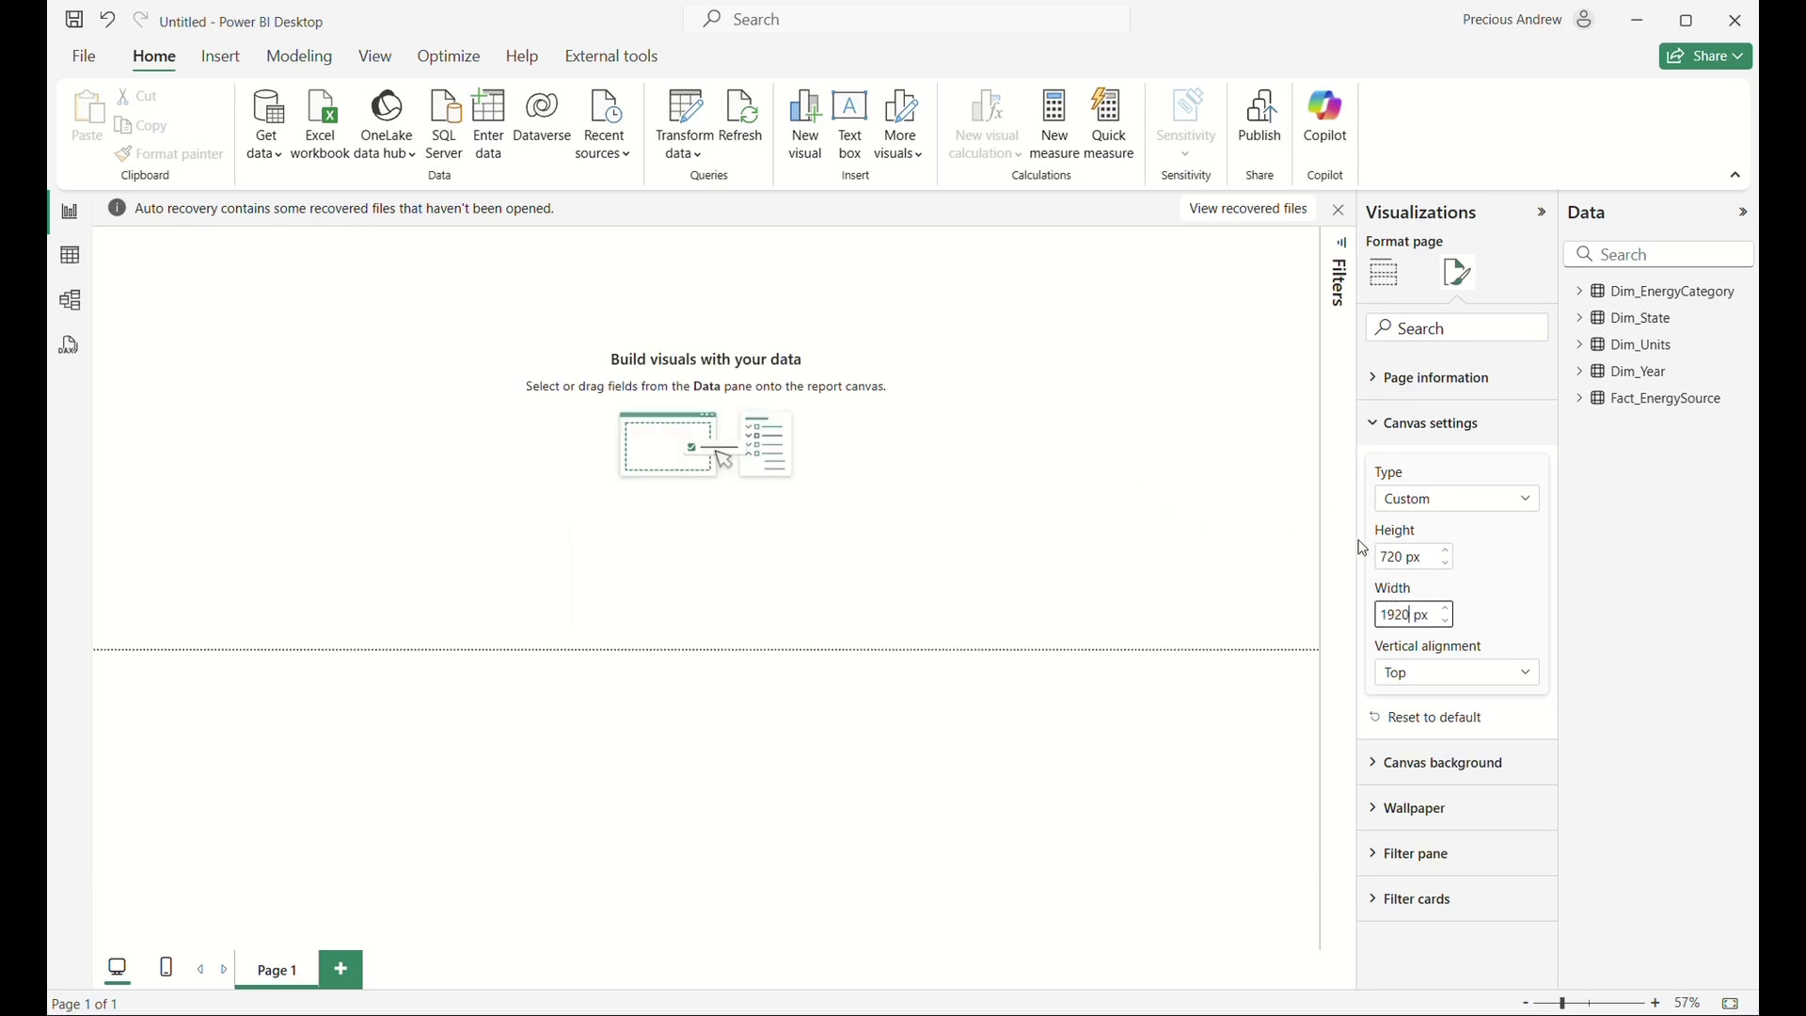
pyautogui.doubleClick(1398, 556)
pyautogui.write('1301')
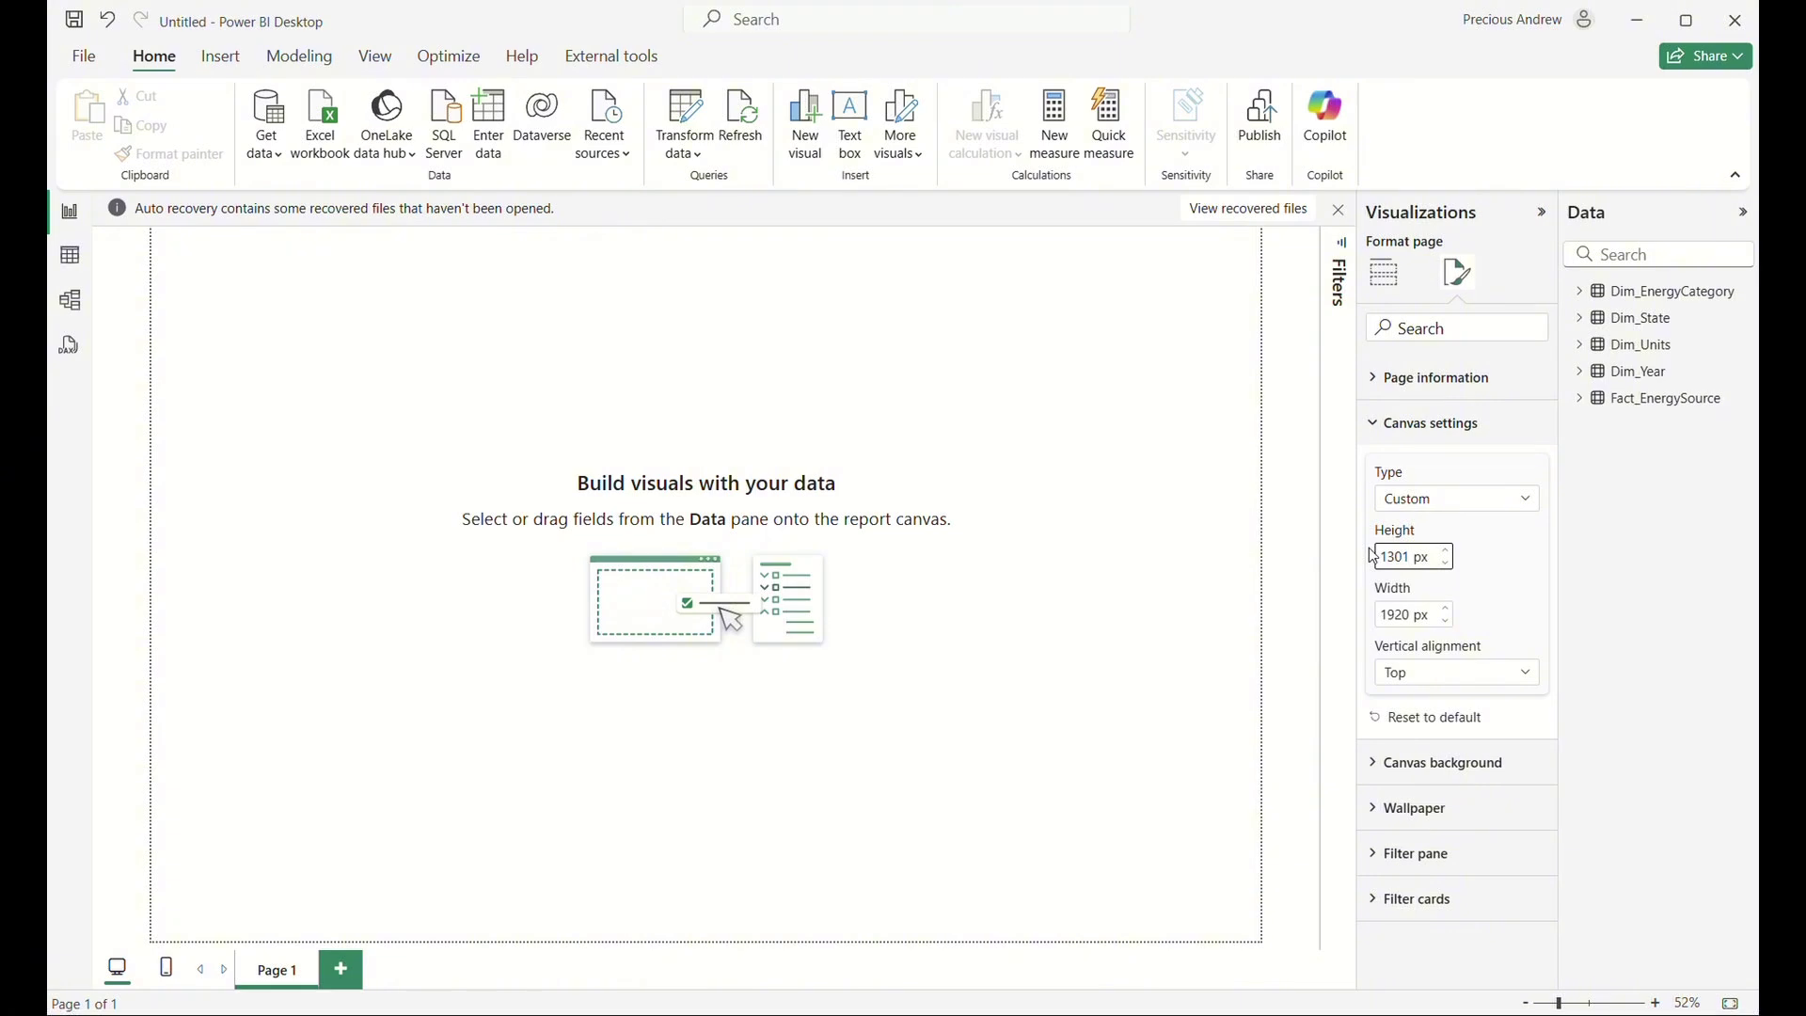
pyautogui.click(1409, 498)
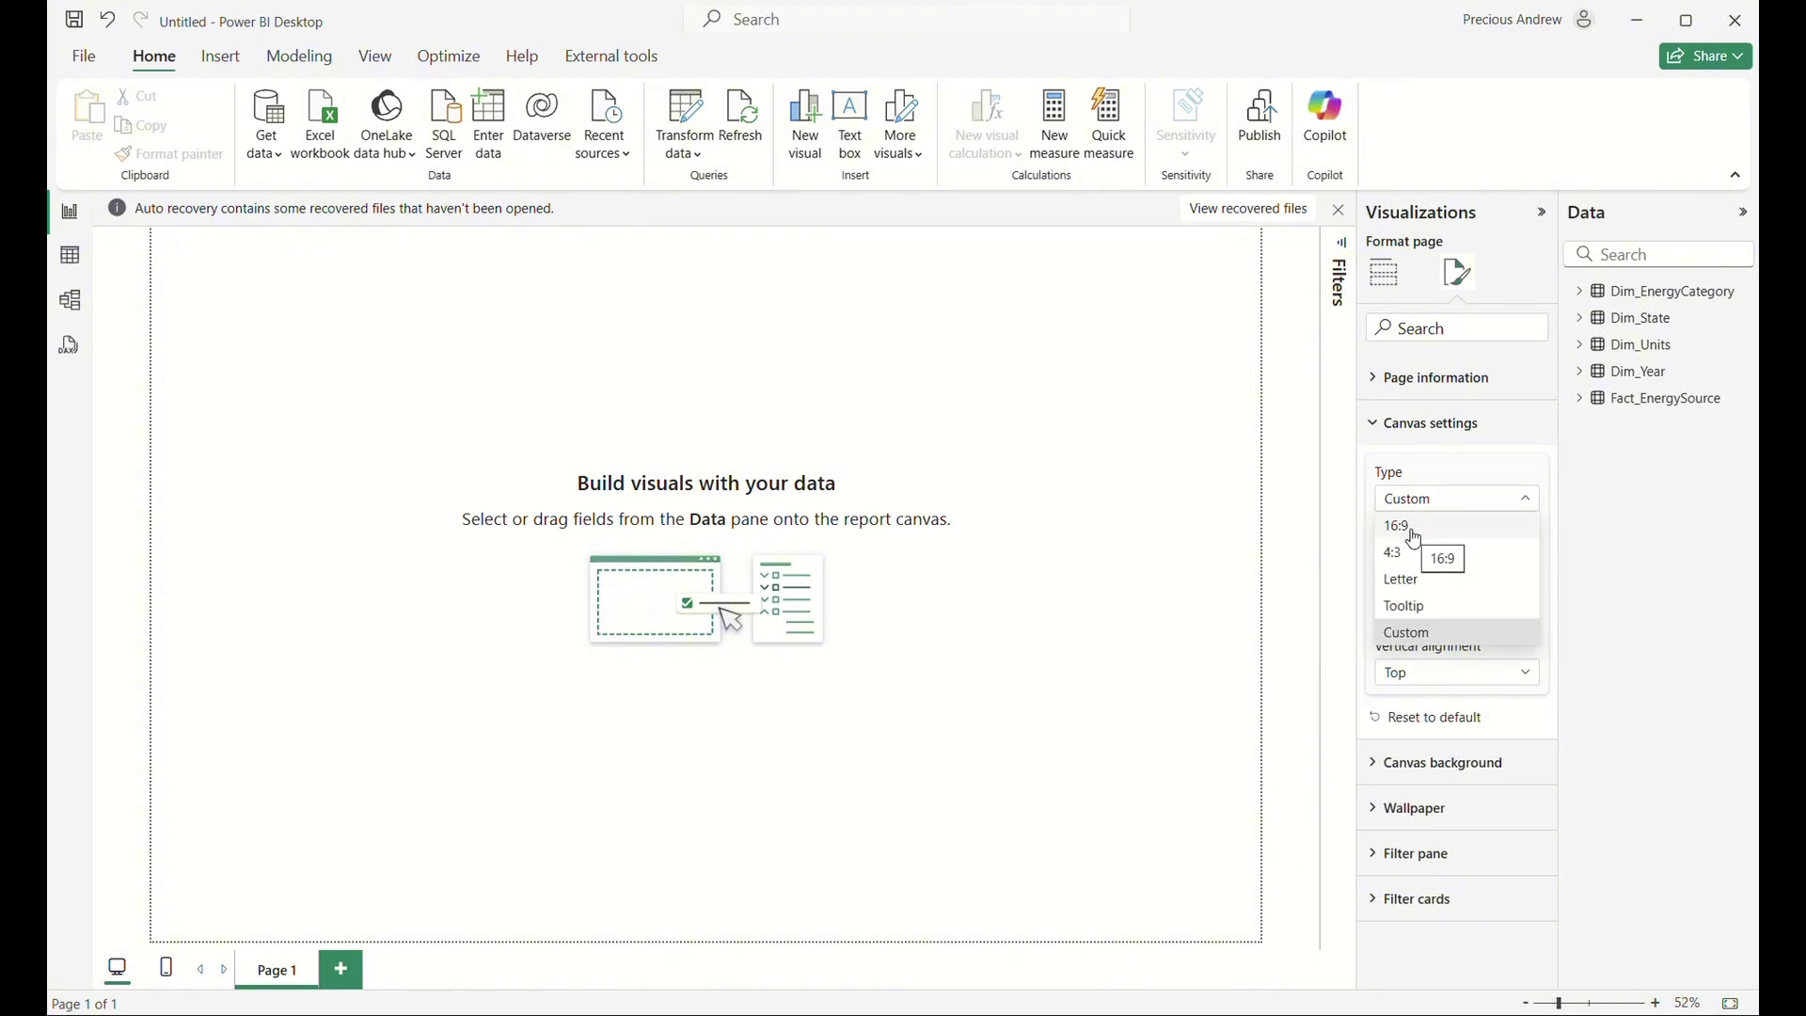
pyautogui.click(1270, 476)
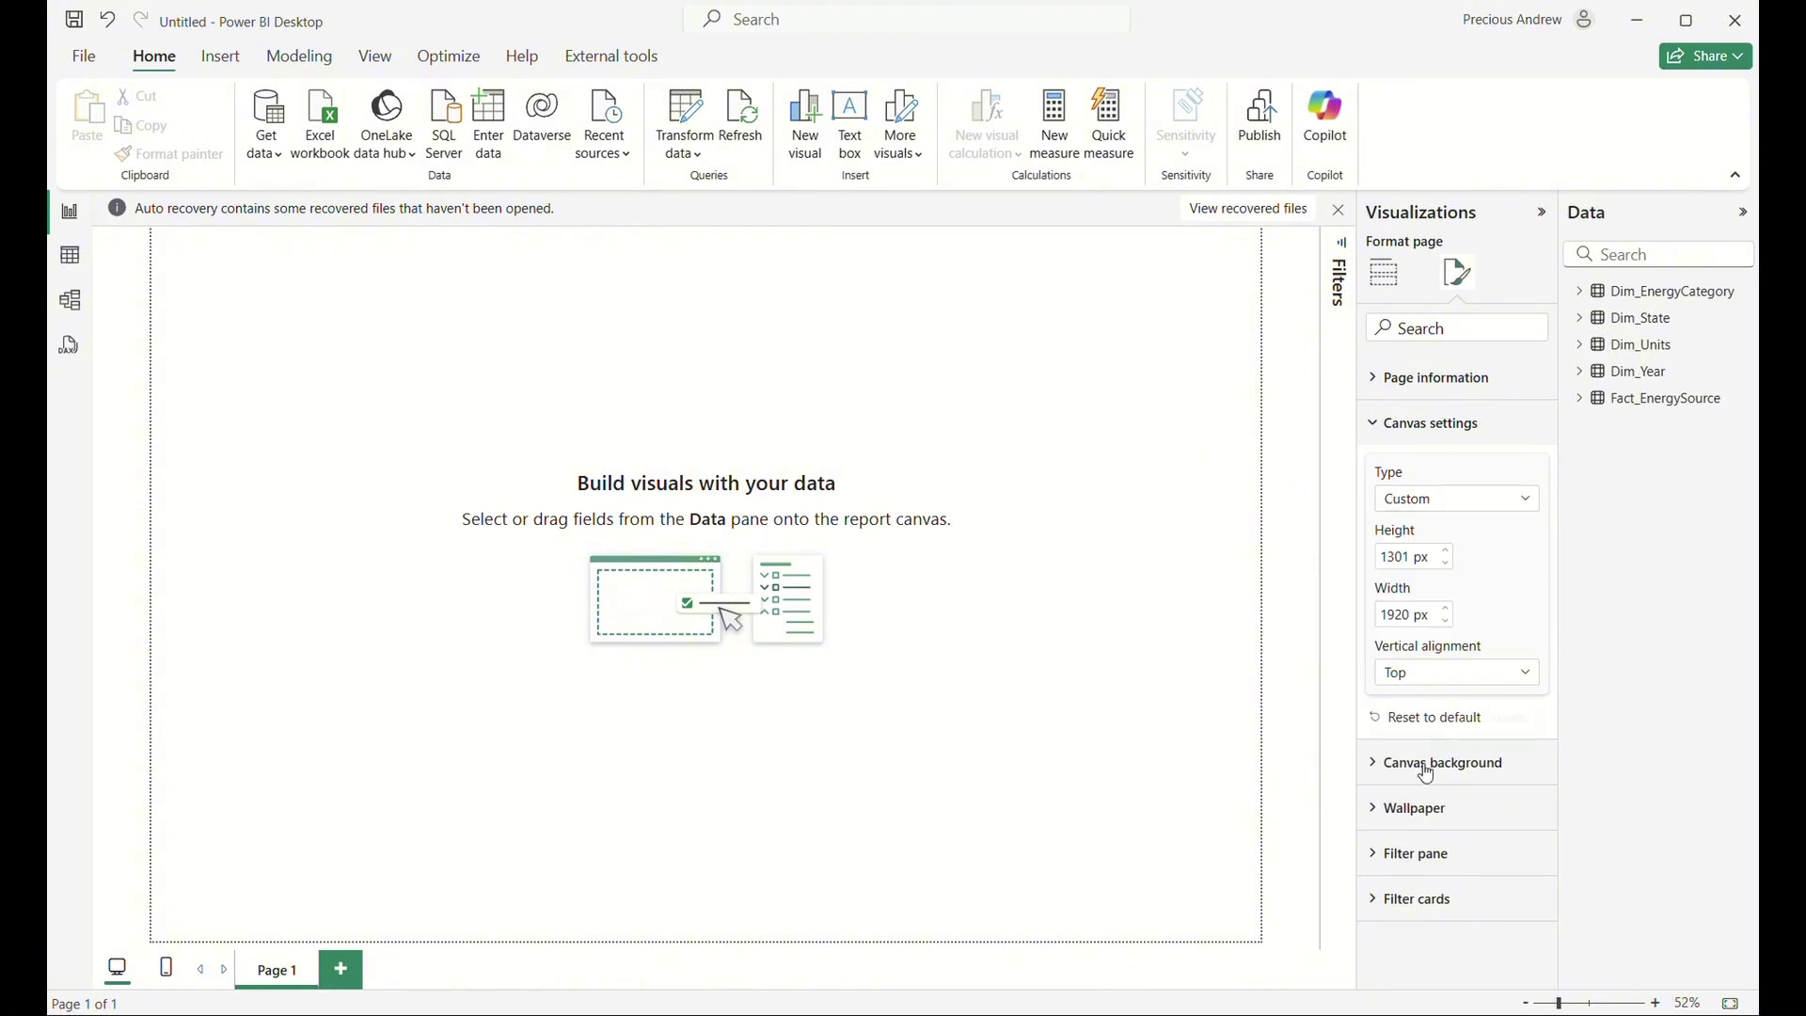
# Give the canvas background the color #E7E5E8 with 40% transparency.
pyautogui.click(1427, 769)
pyautogui.click(1402, 837)
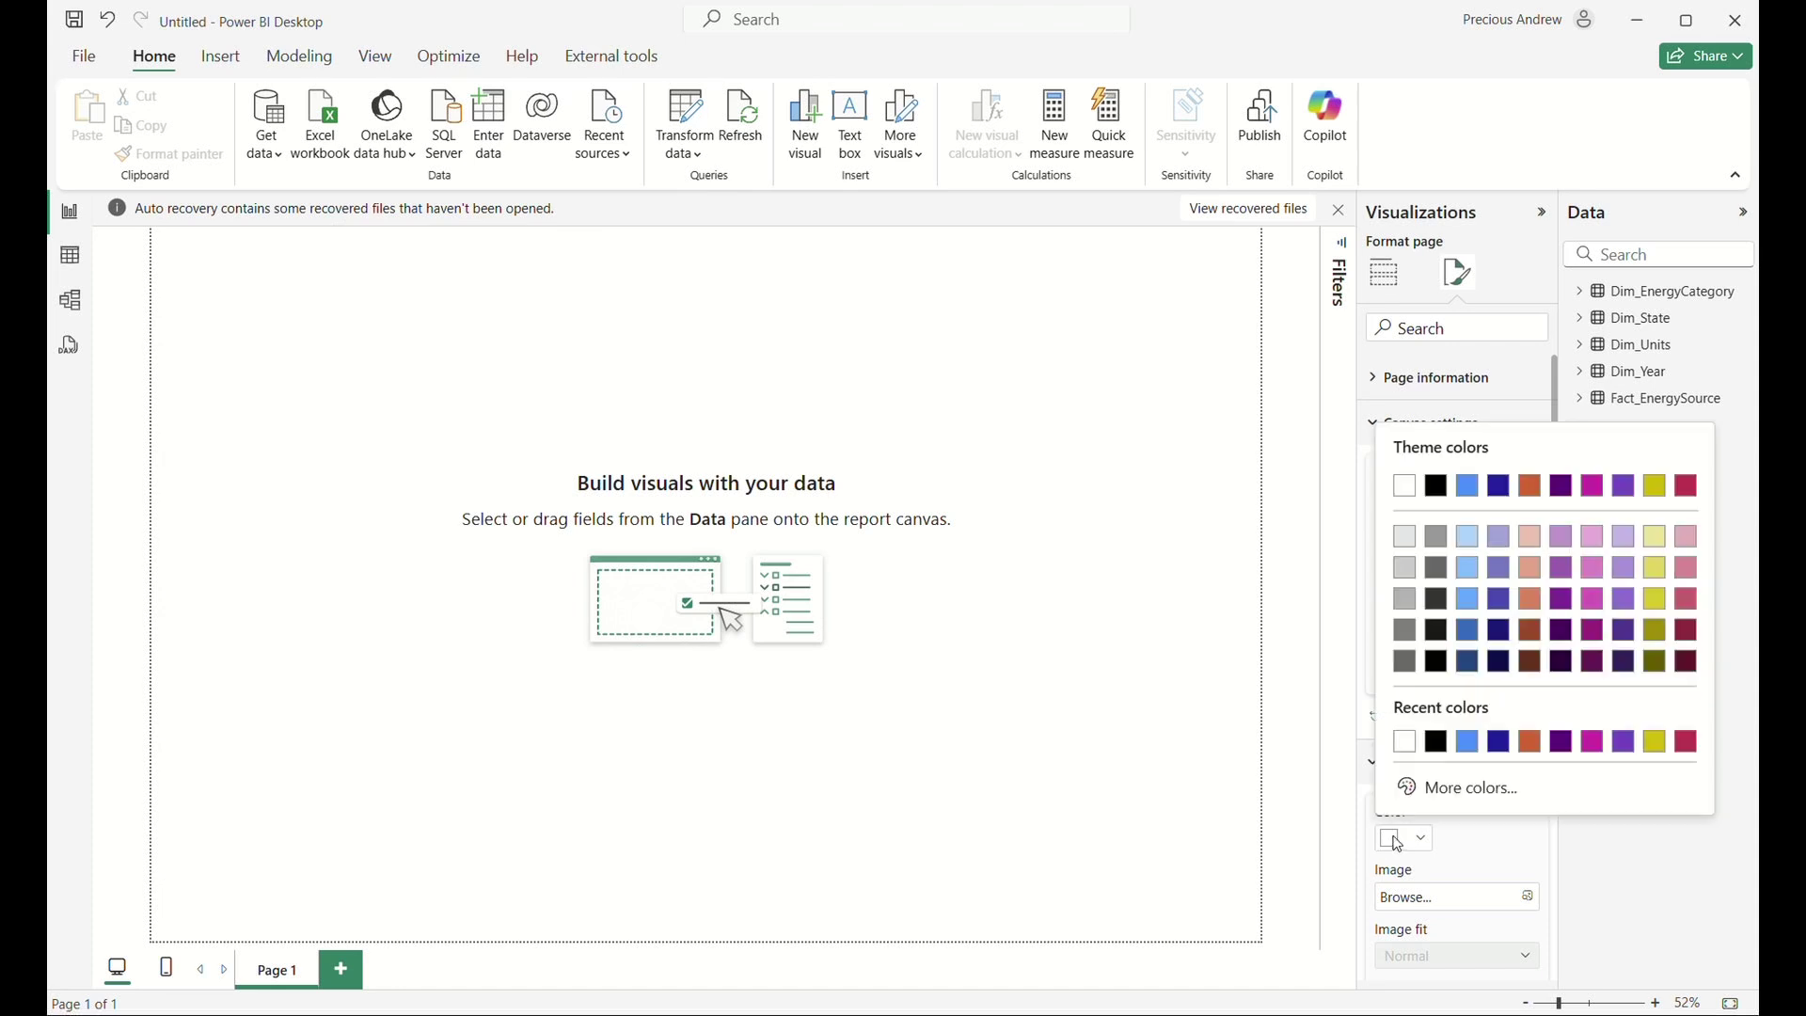
pyautogui.click(1444, 788)
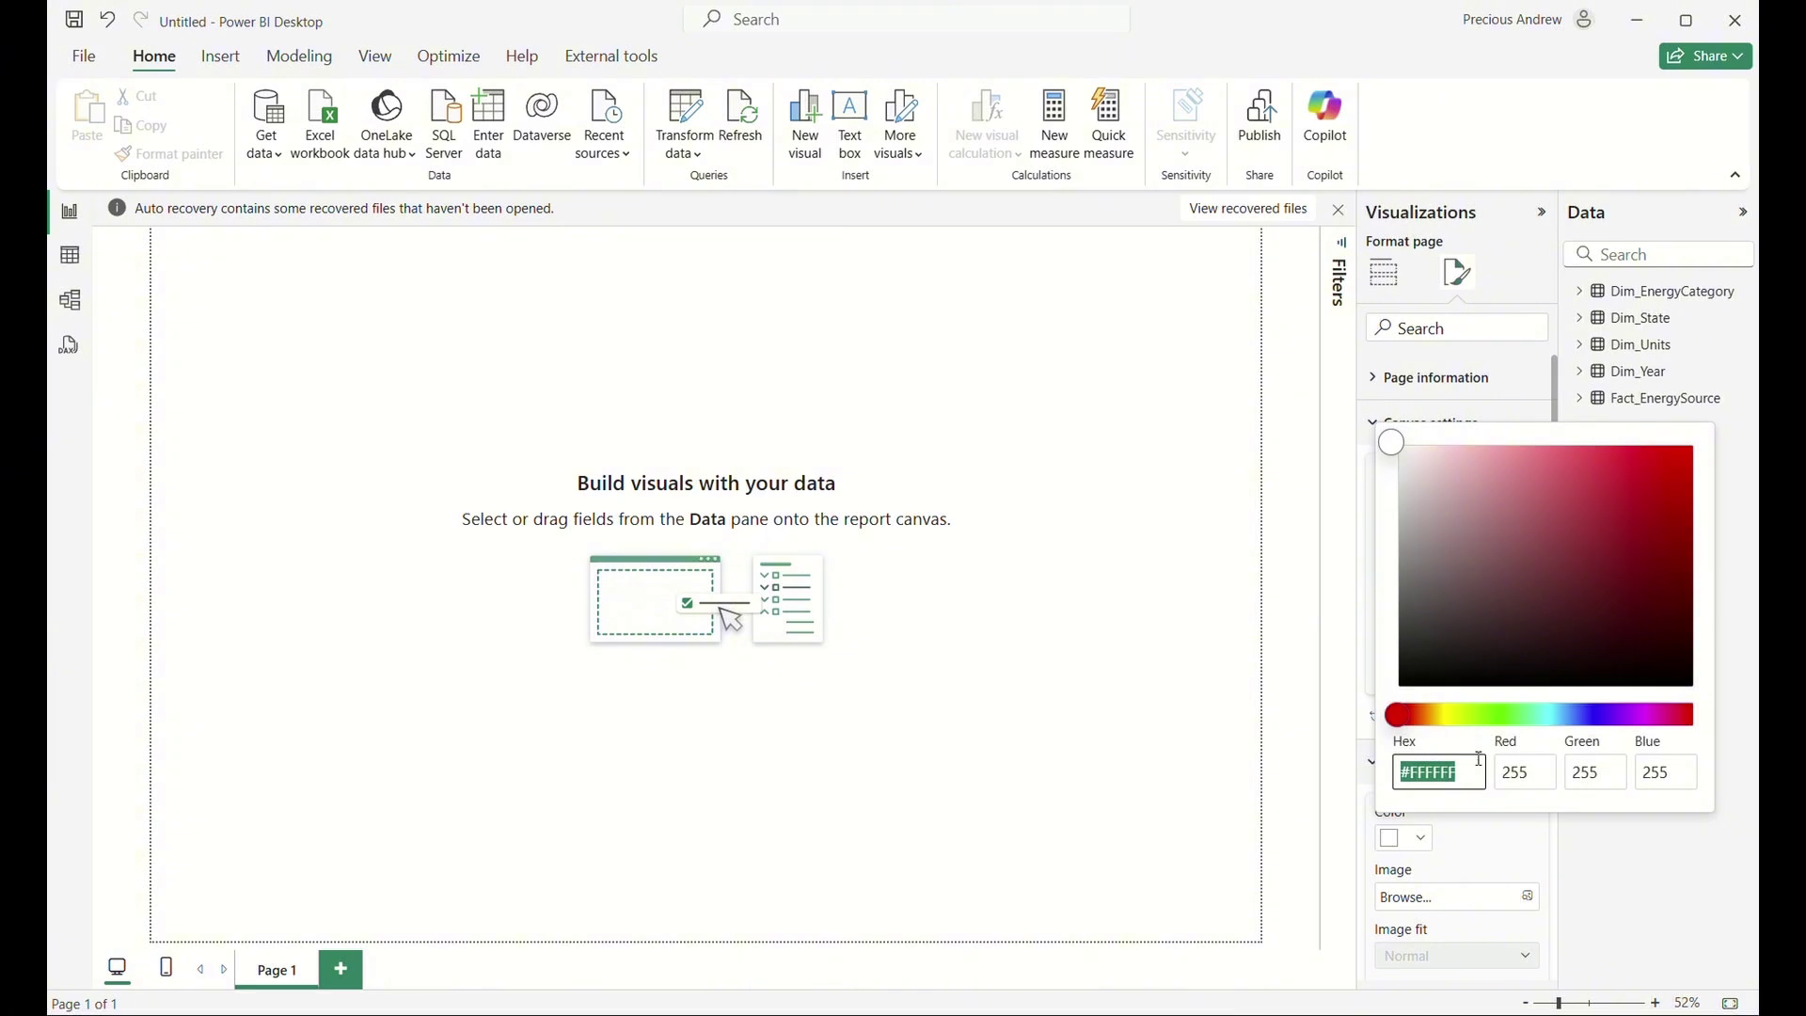
pyautogui.write('e7e5e8')
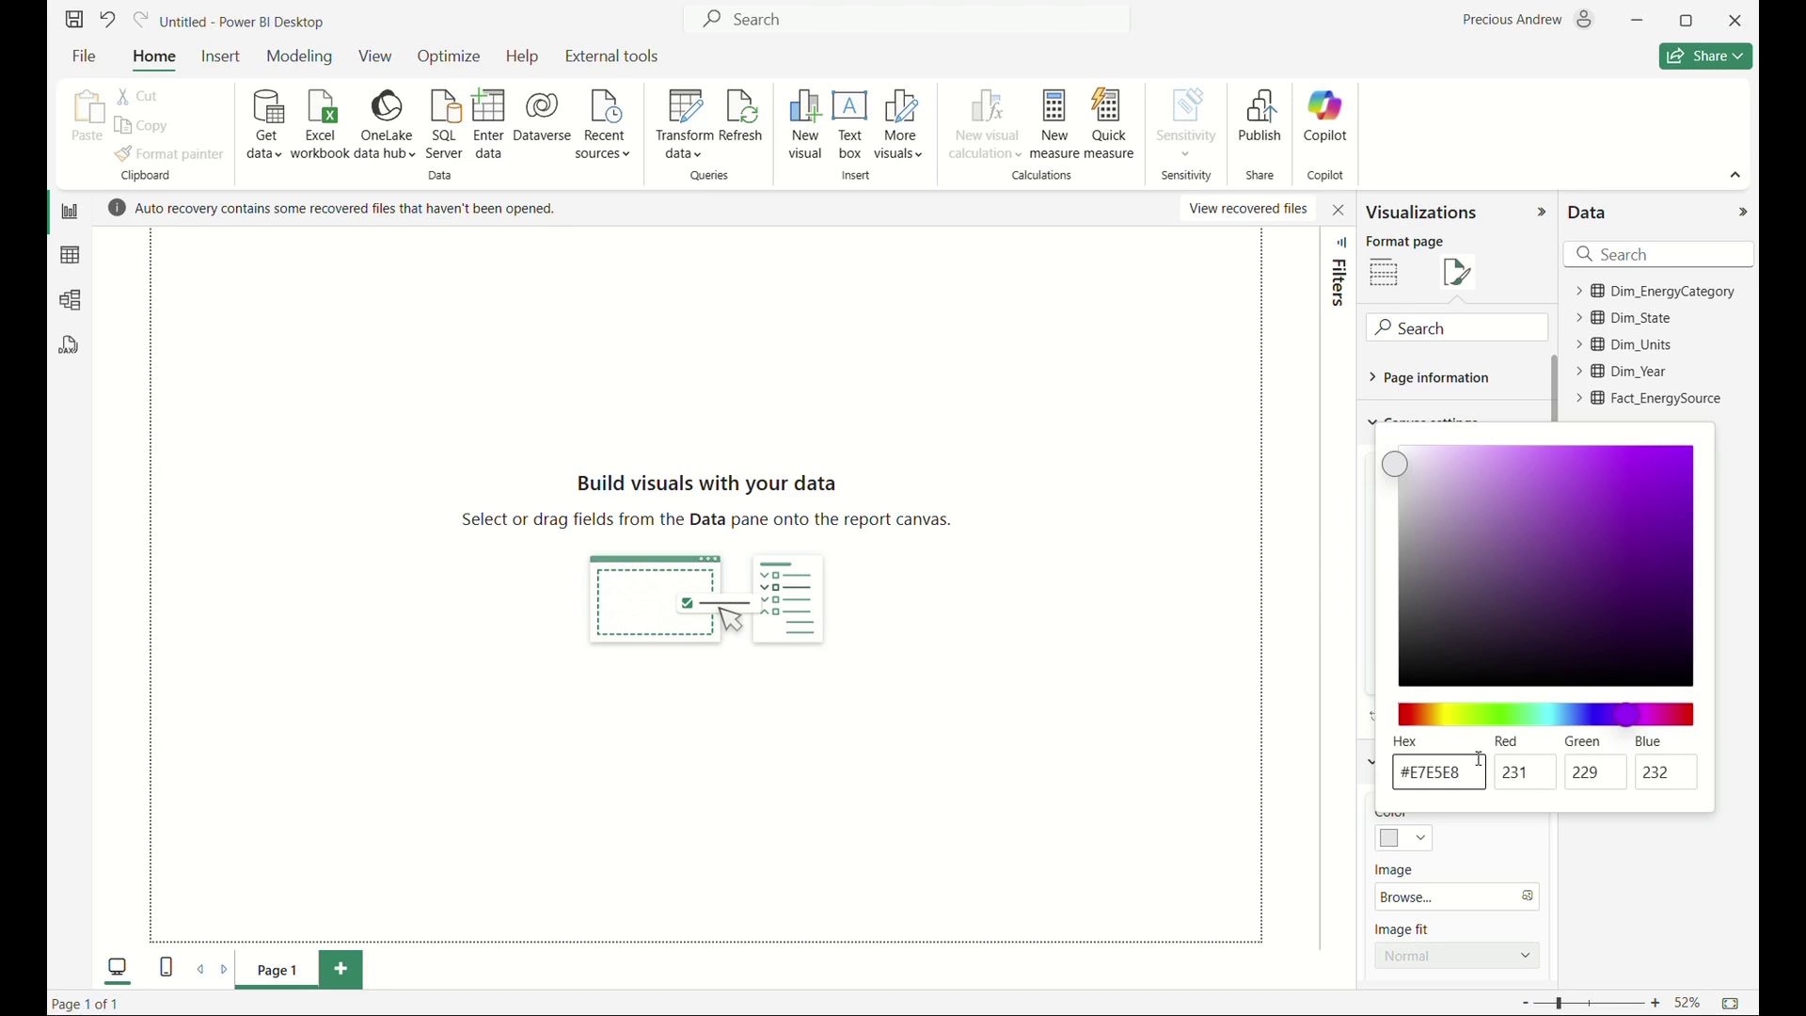
pyautogui.click(1515, 866)
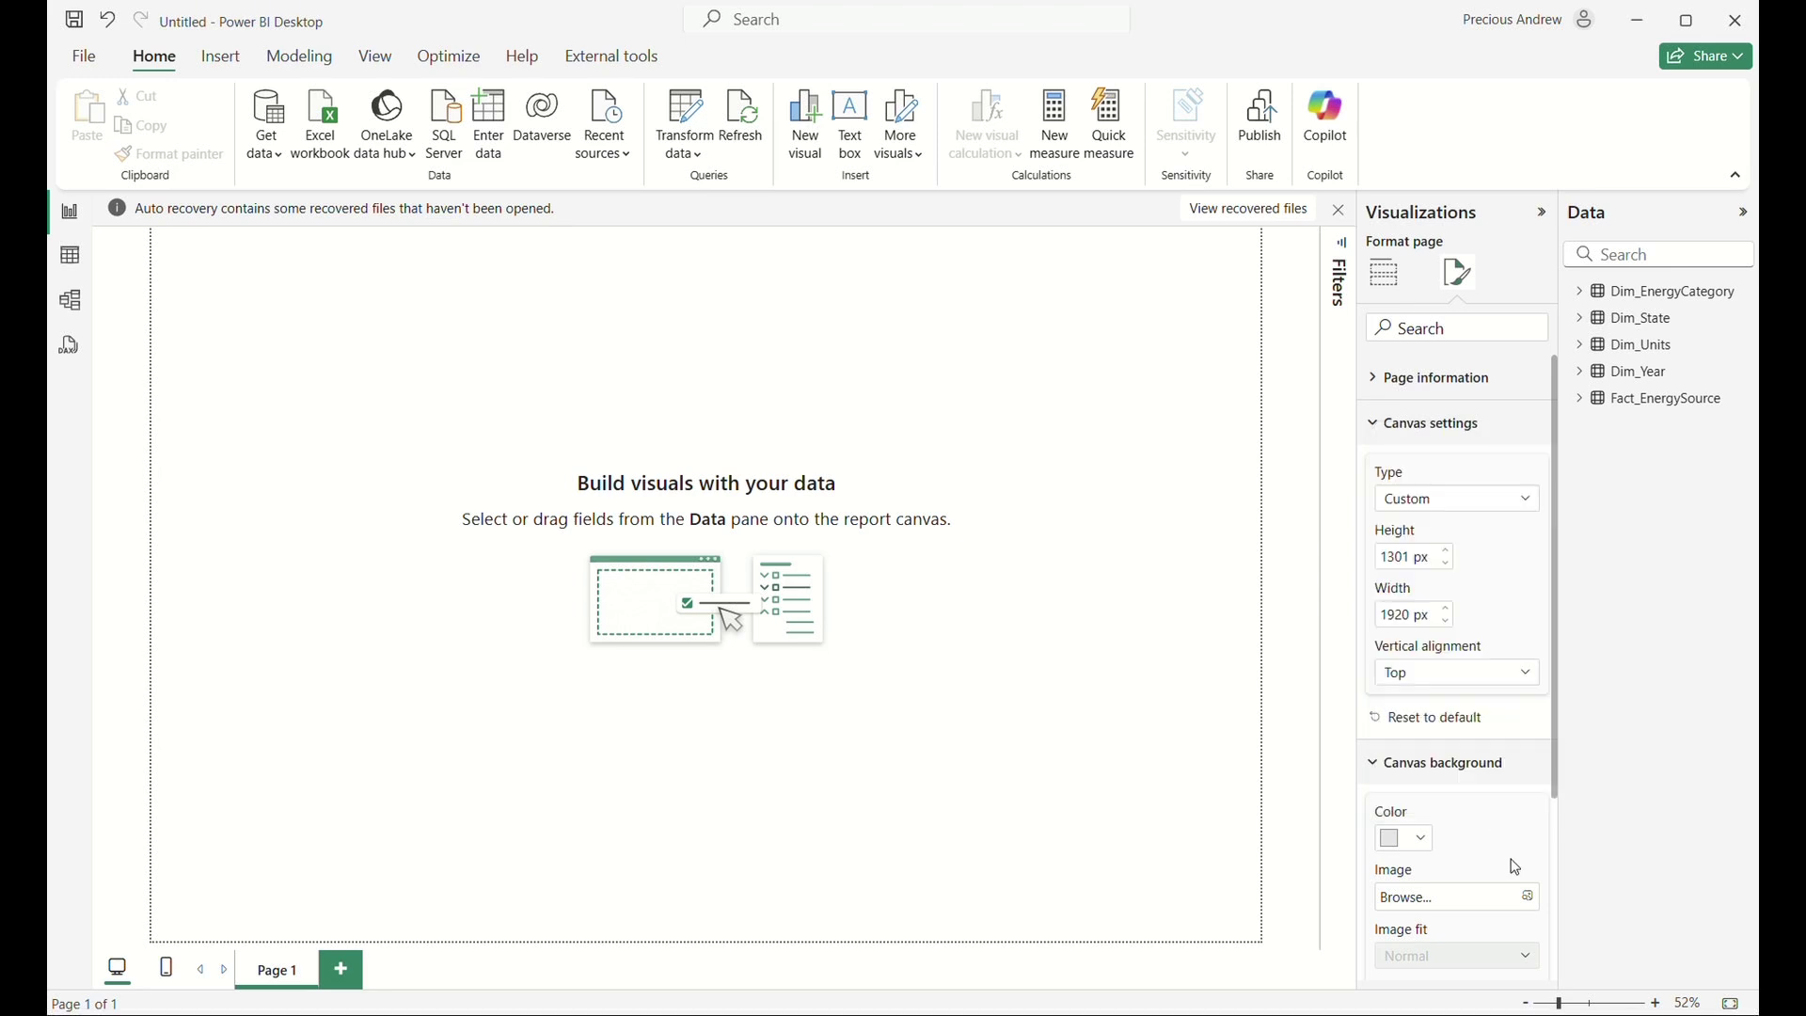
pyautogui.scroll(-3, 1449, 898)
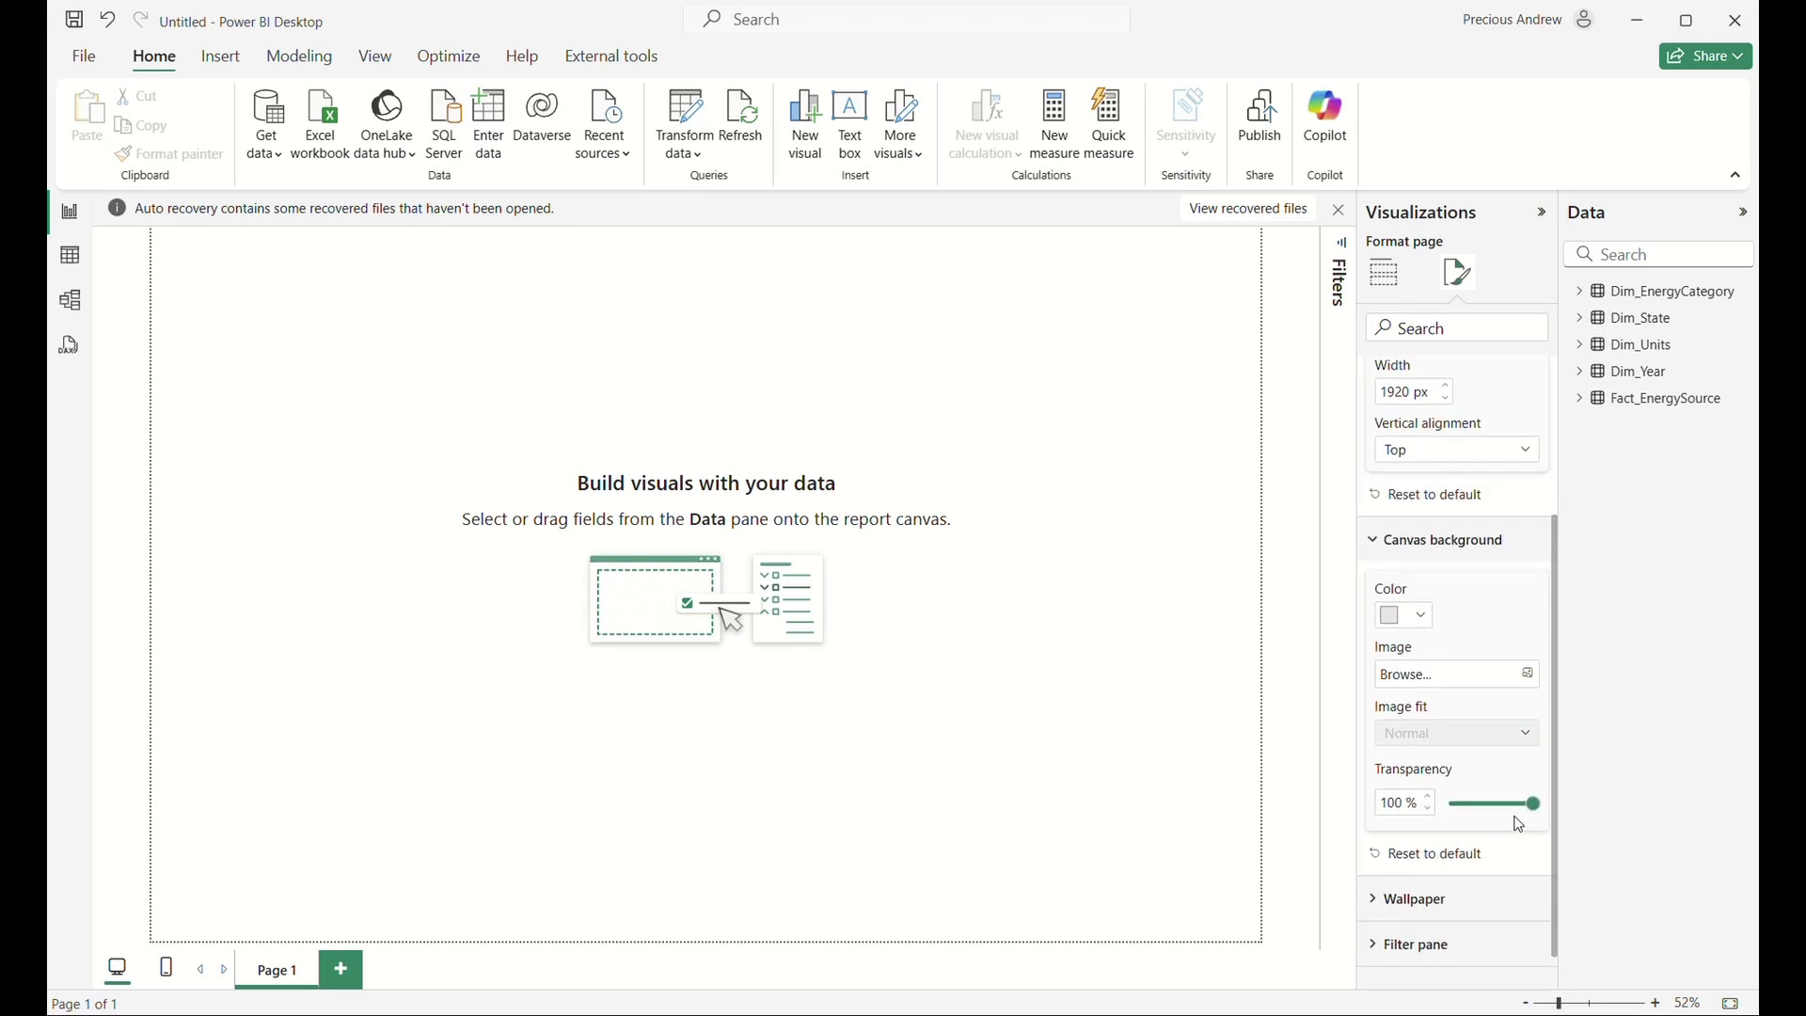
pyautogui.moveTo(1536, 802); pyautogui.dragTo(1482, 804)
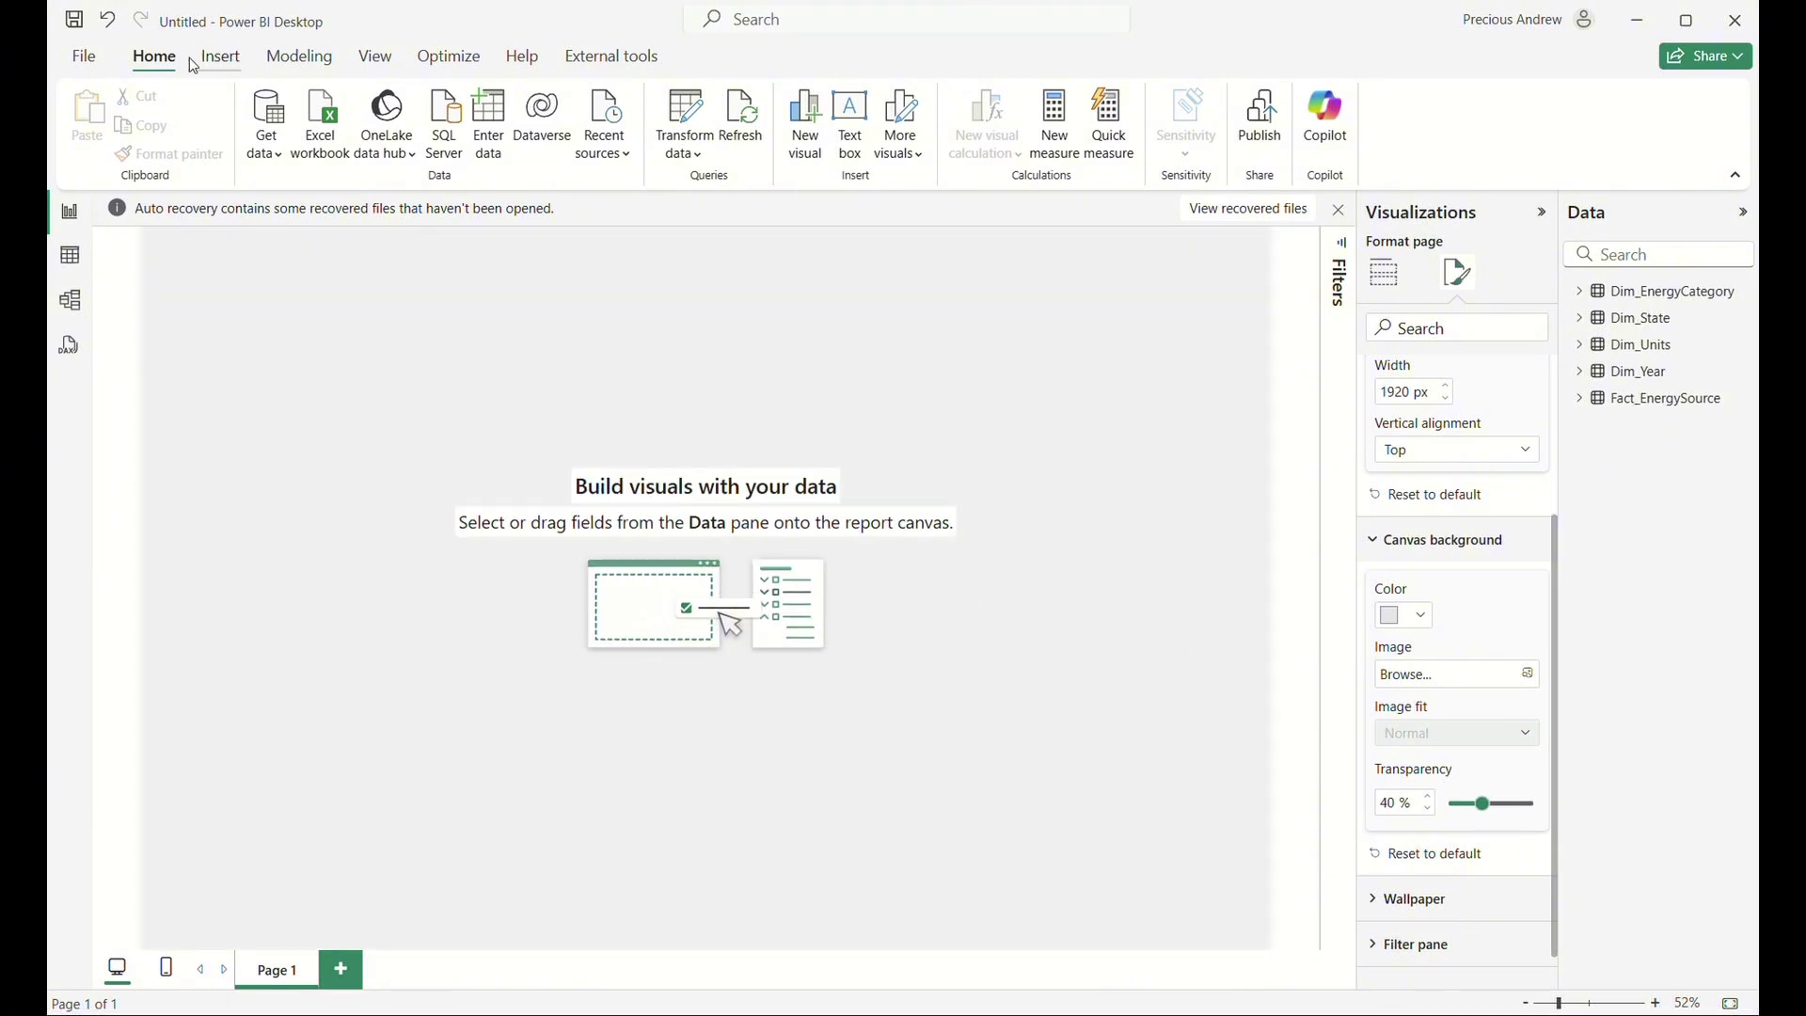
# Insert a rectangle shape and stretch it across the upper part of the page, about 1910 wide and 563 high.
pyautogui.click(220, 59)
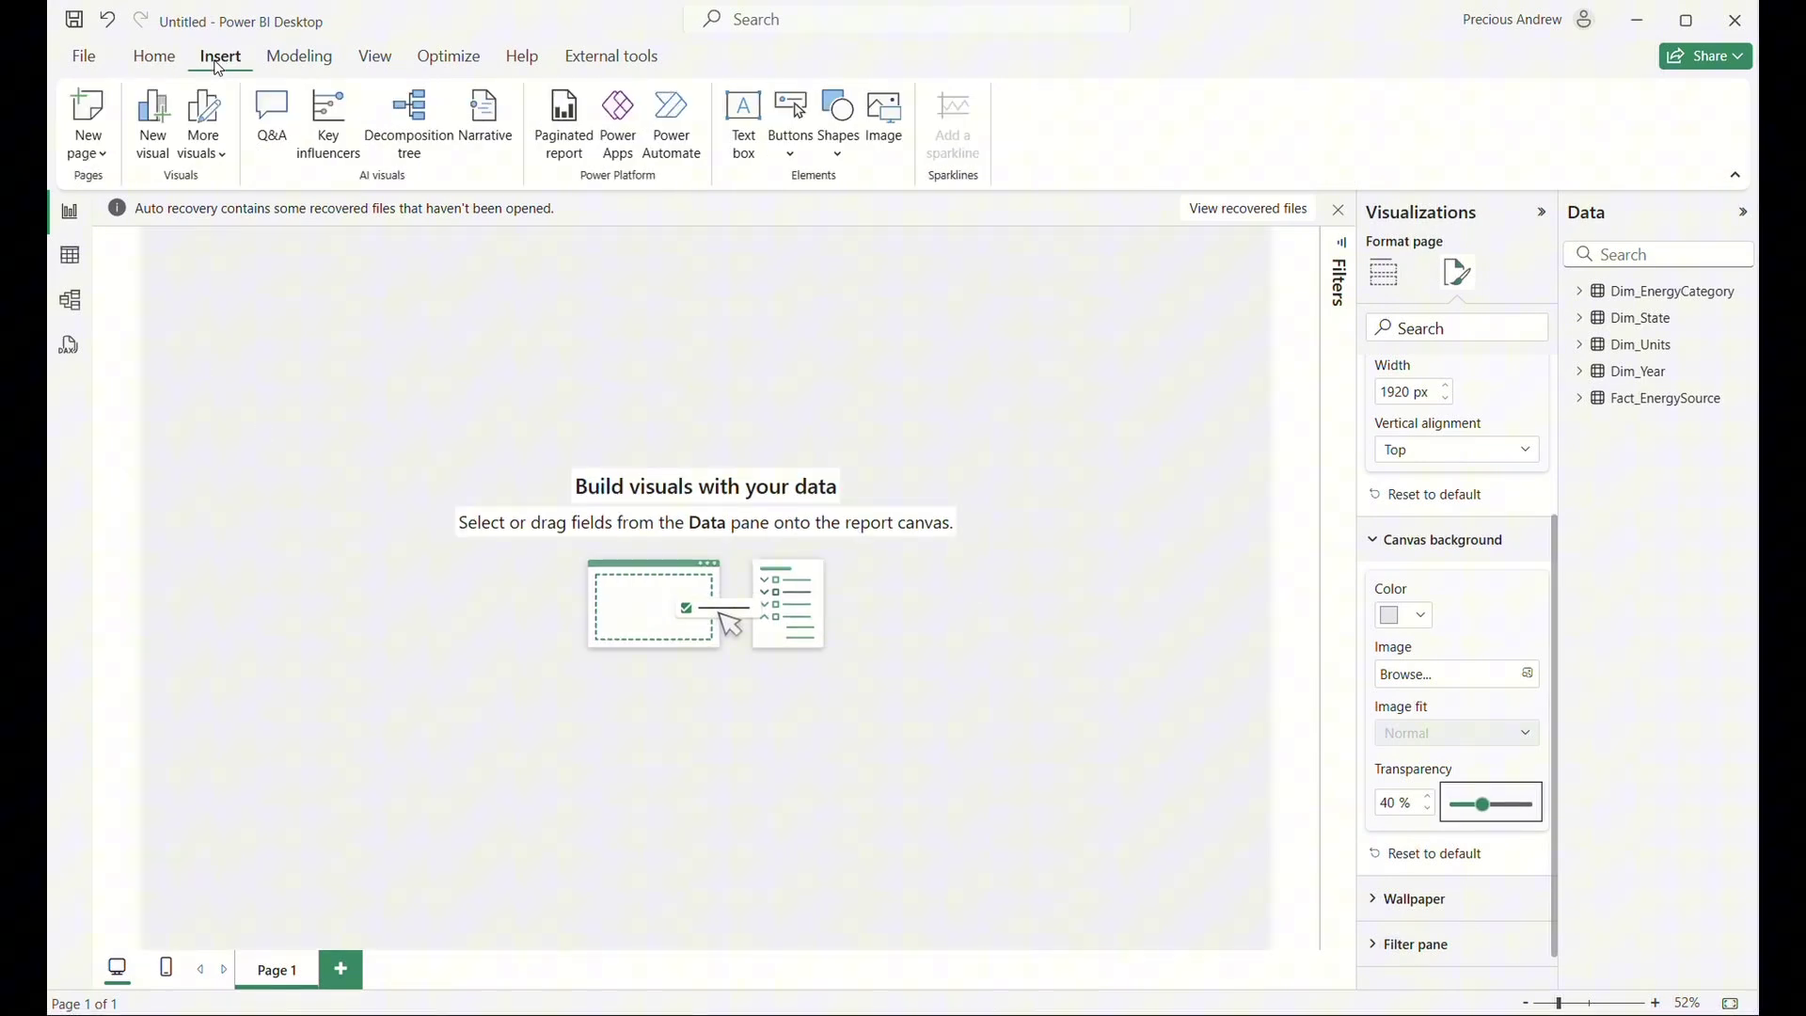
pyautogui.click(838, 127)
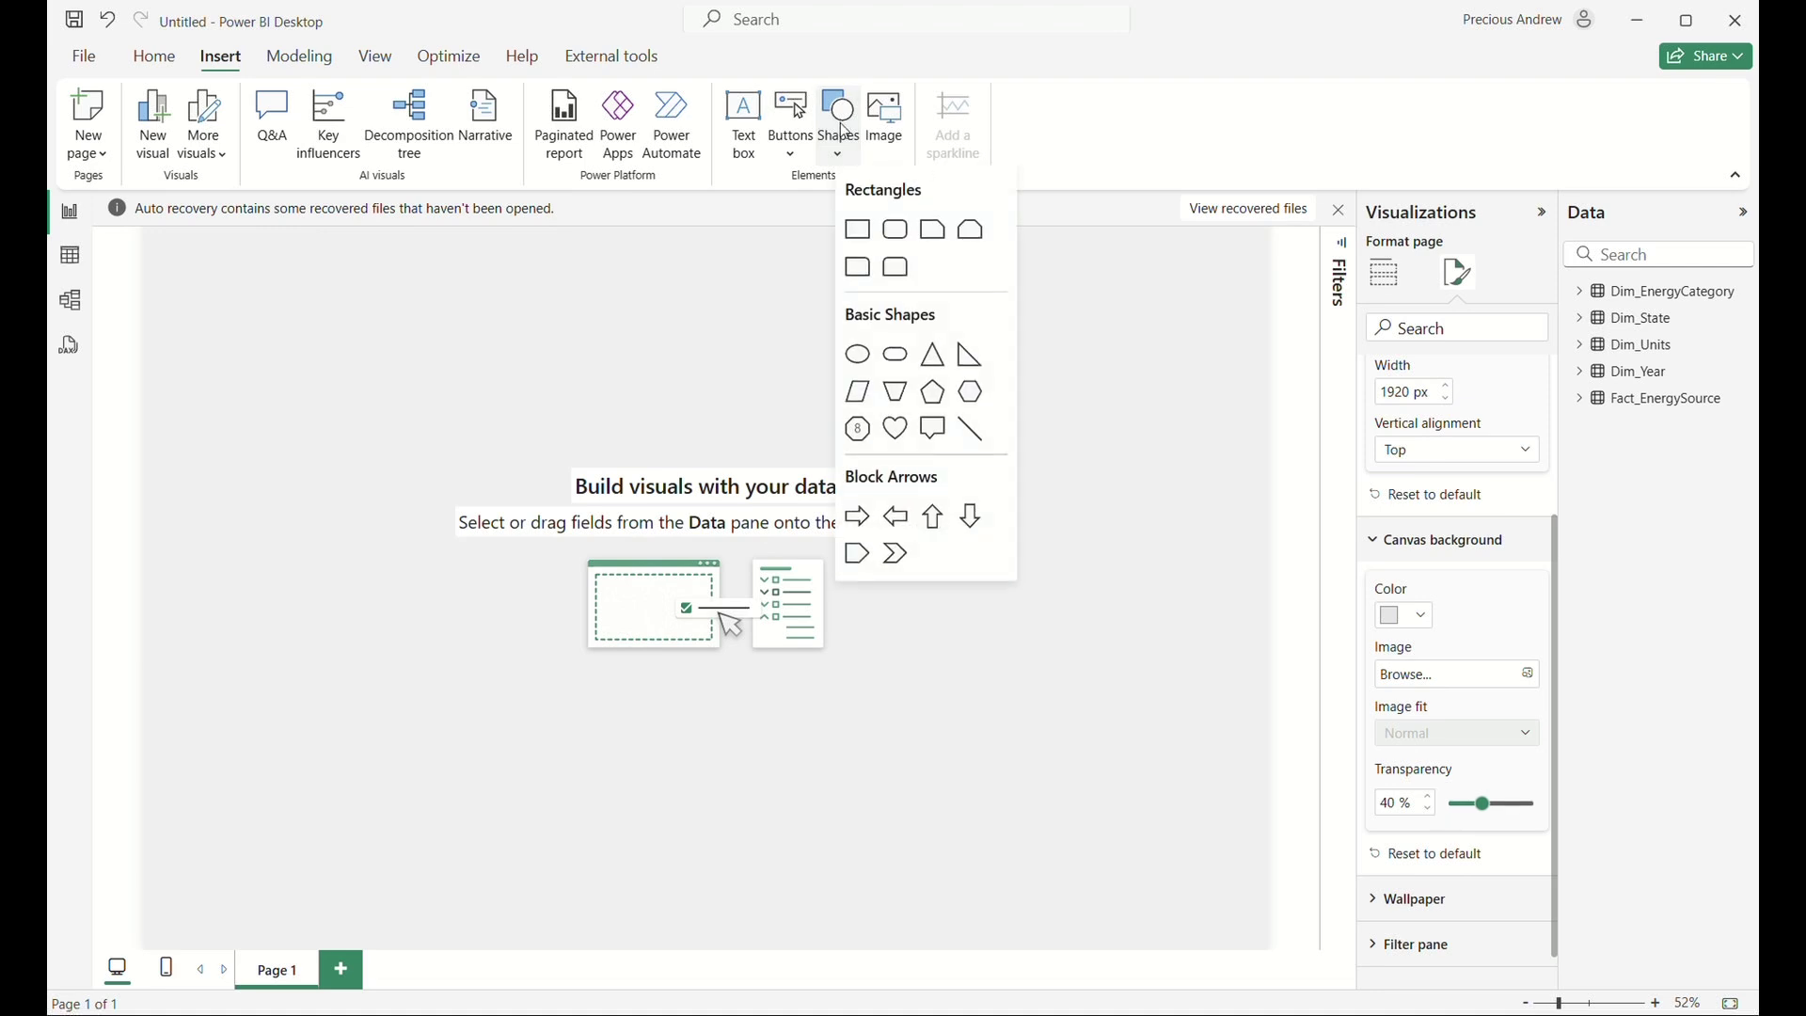
pyautogui.click(858, 231)
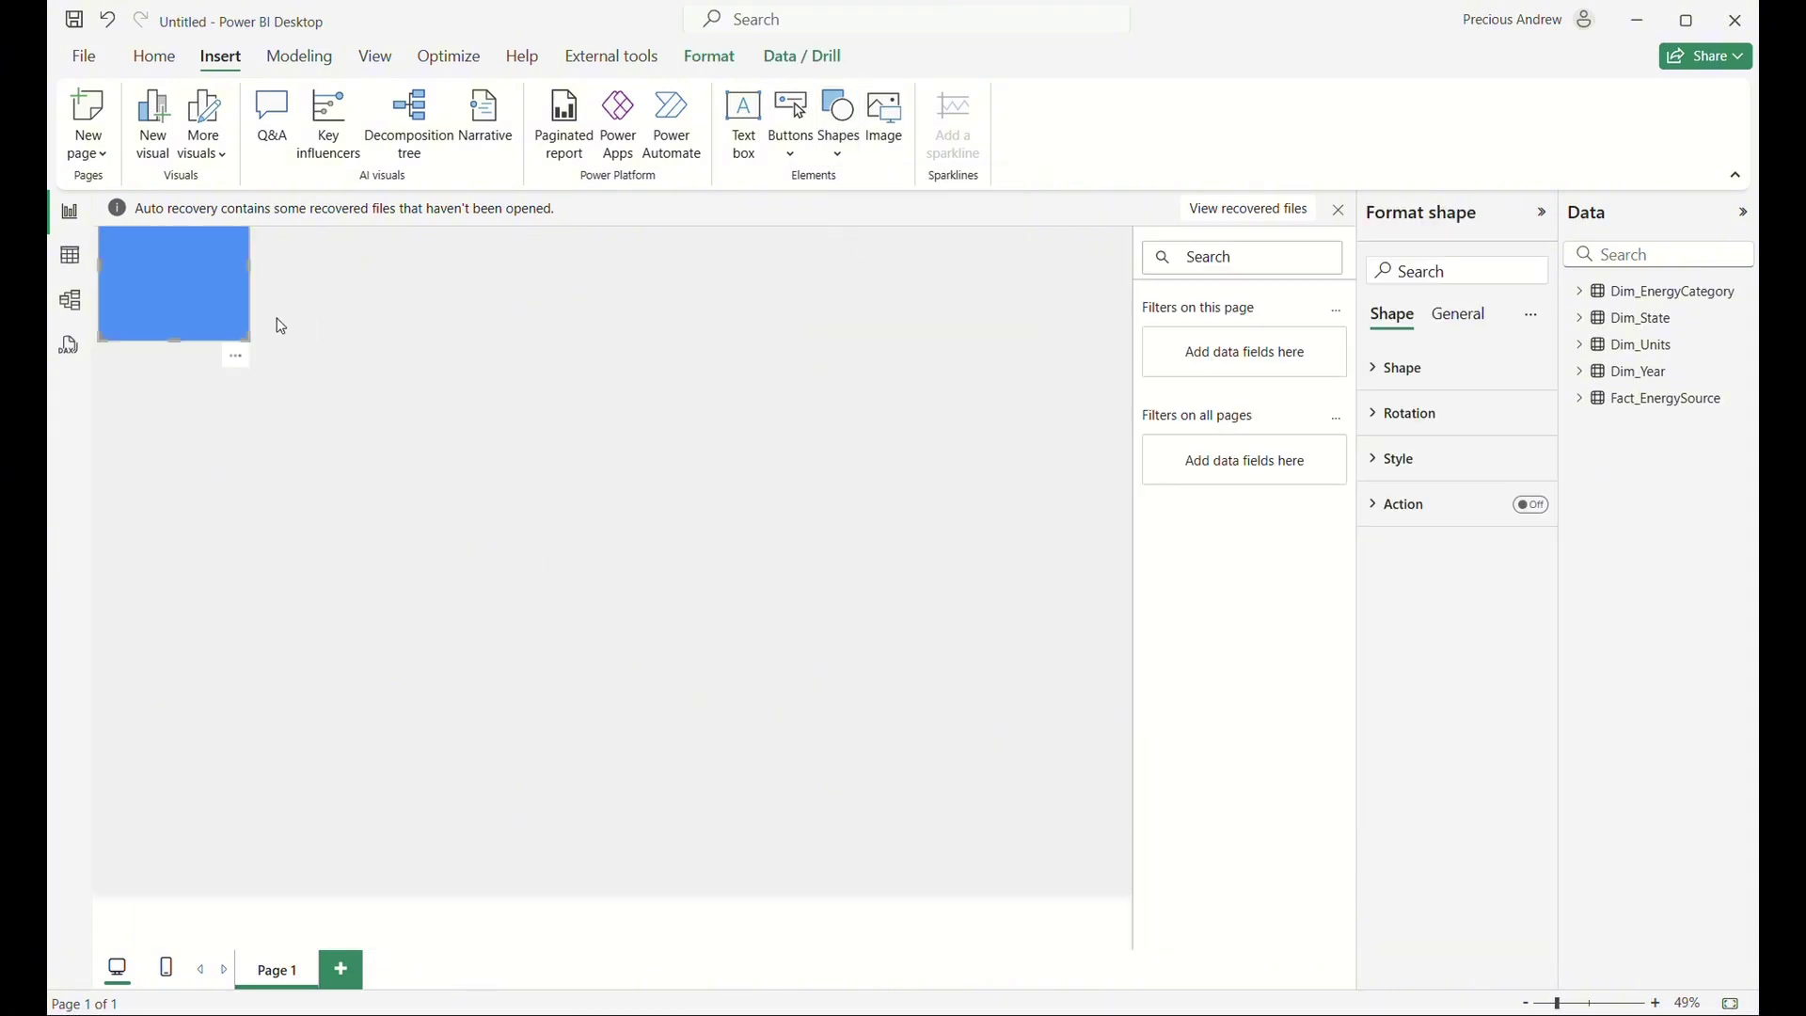
pyautogui.moveTo(250, 340); pyautogui.dragTo(1134, 494)
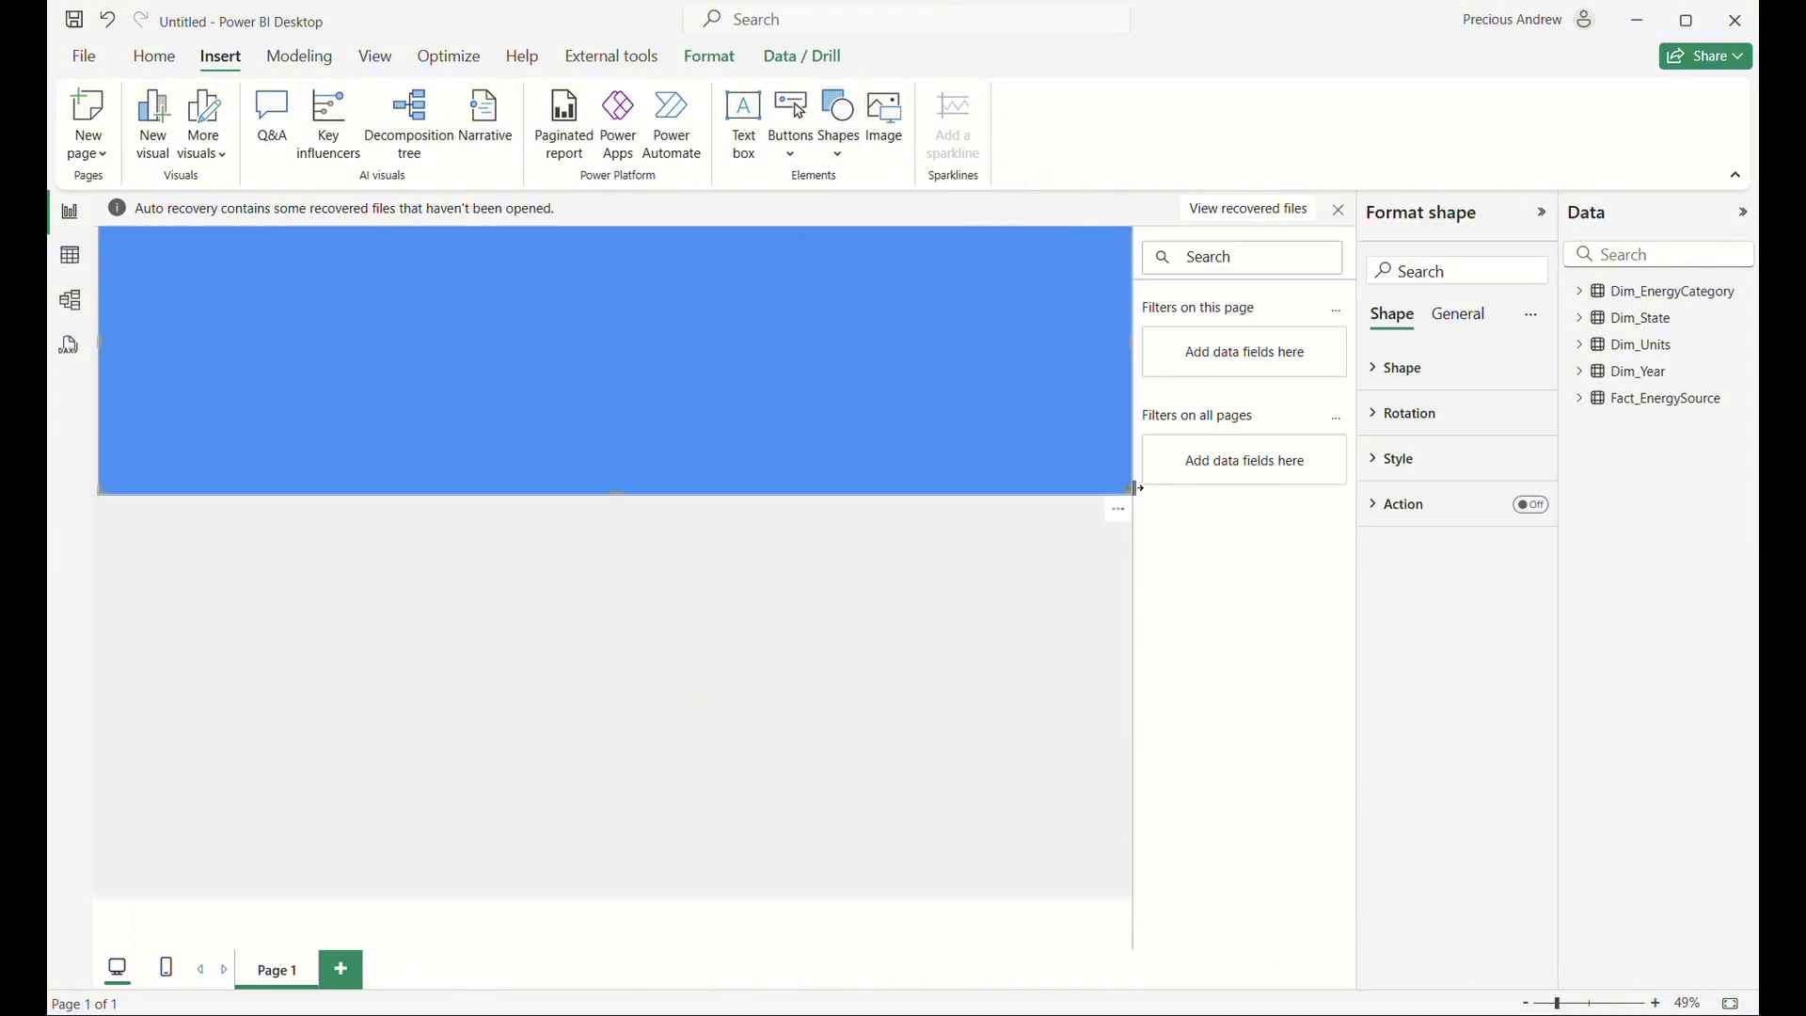
pyautogui.click(1337, 215)
# Set the rectangle's height to 565 in its size properties.
pyautogui.click(1467, 320)
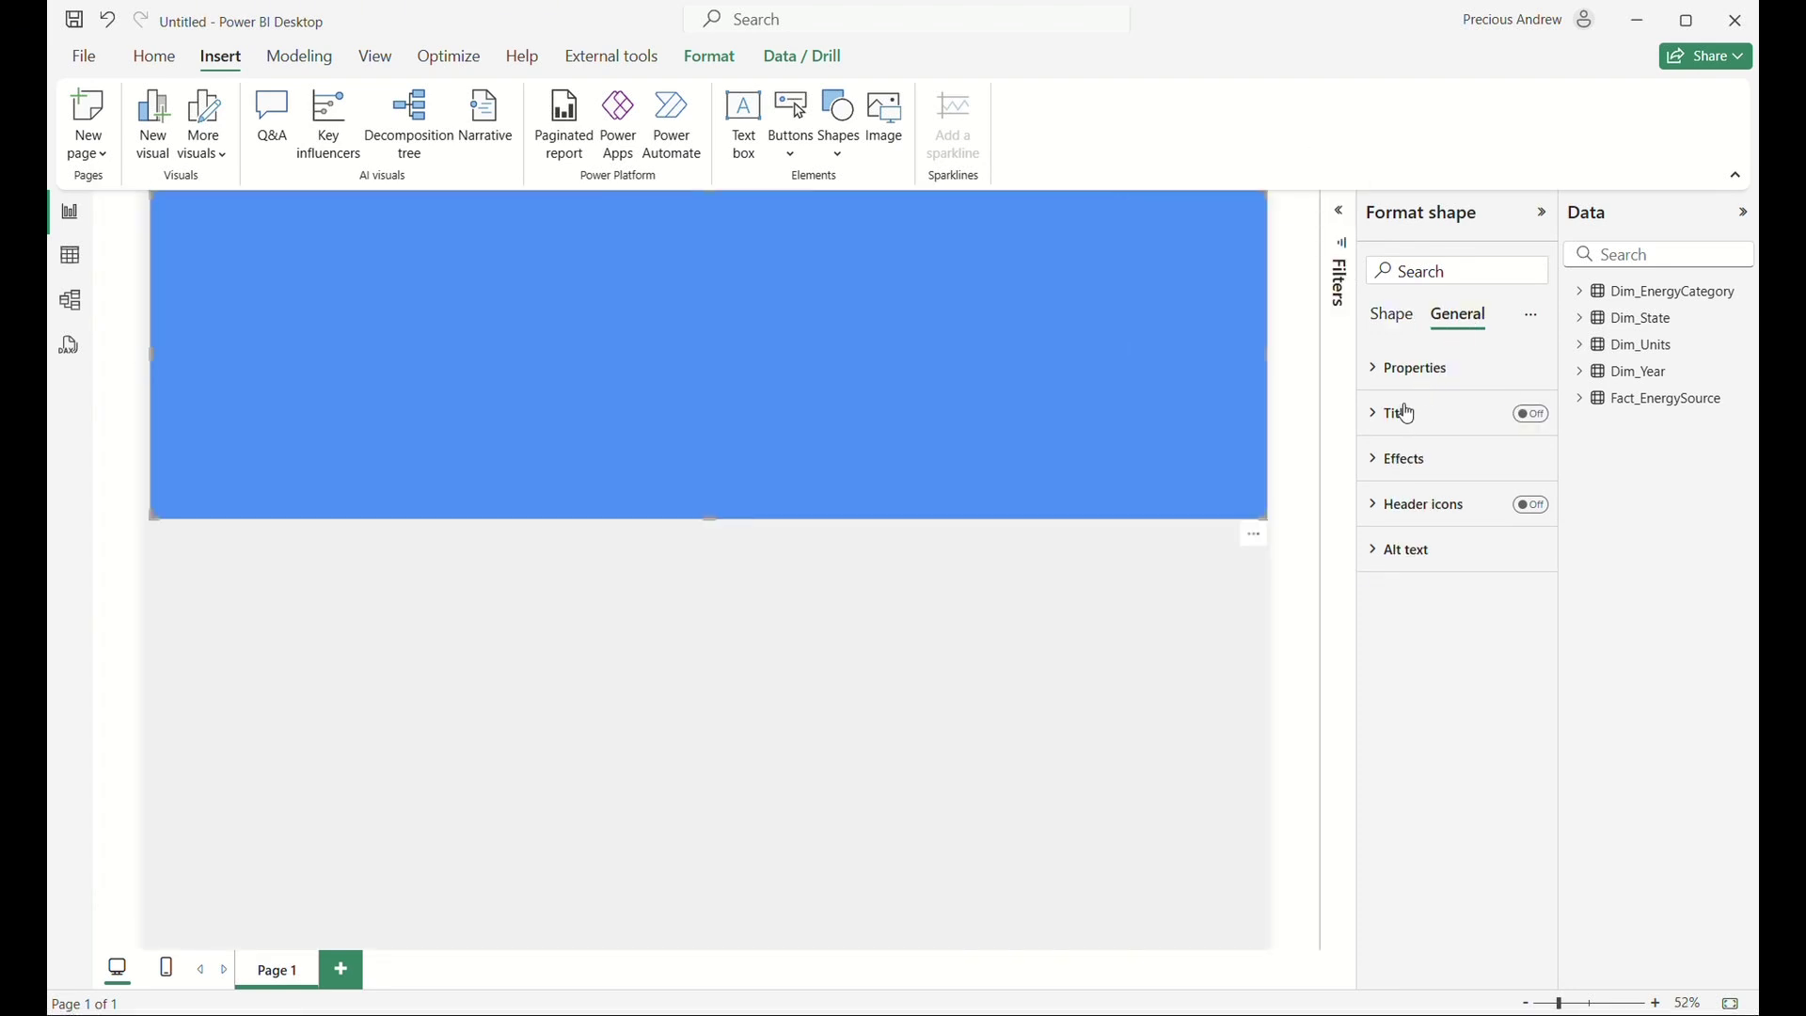
pyautogui.click(1396, 412)
pyautogui.click(1394, 412)
pyautogui.click(1403, 371)
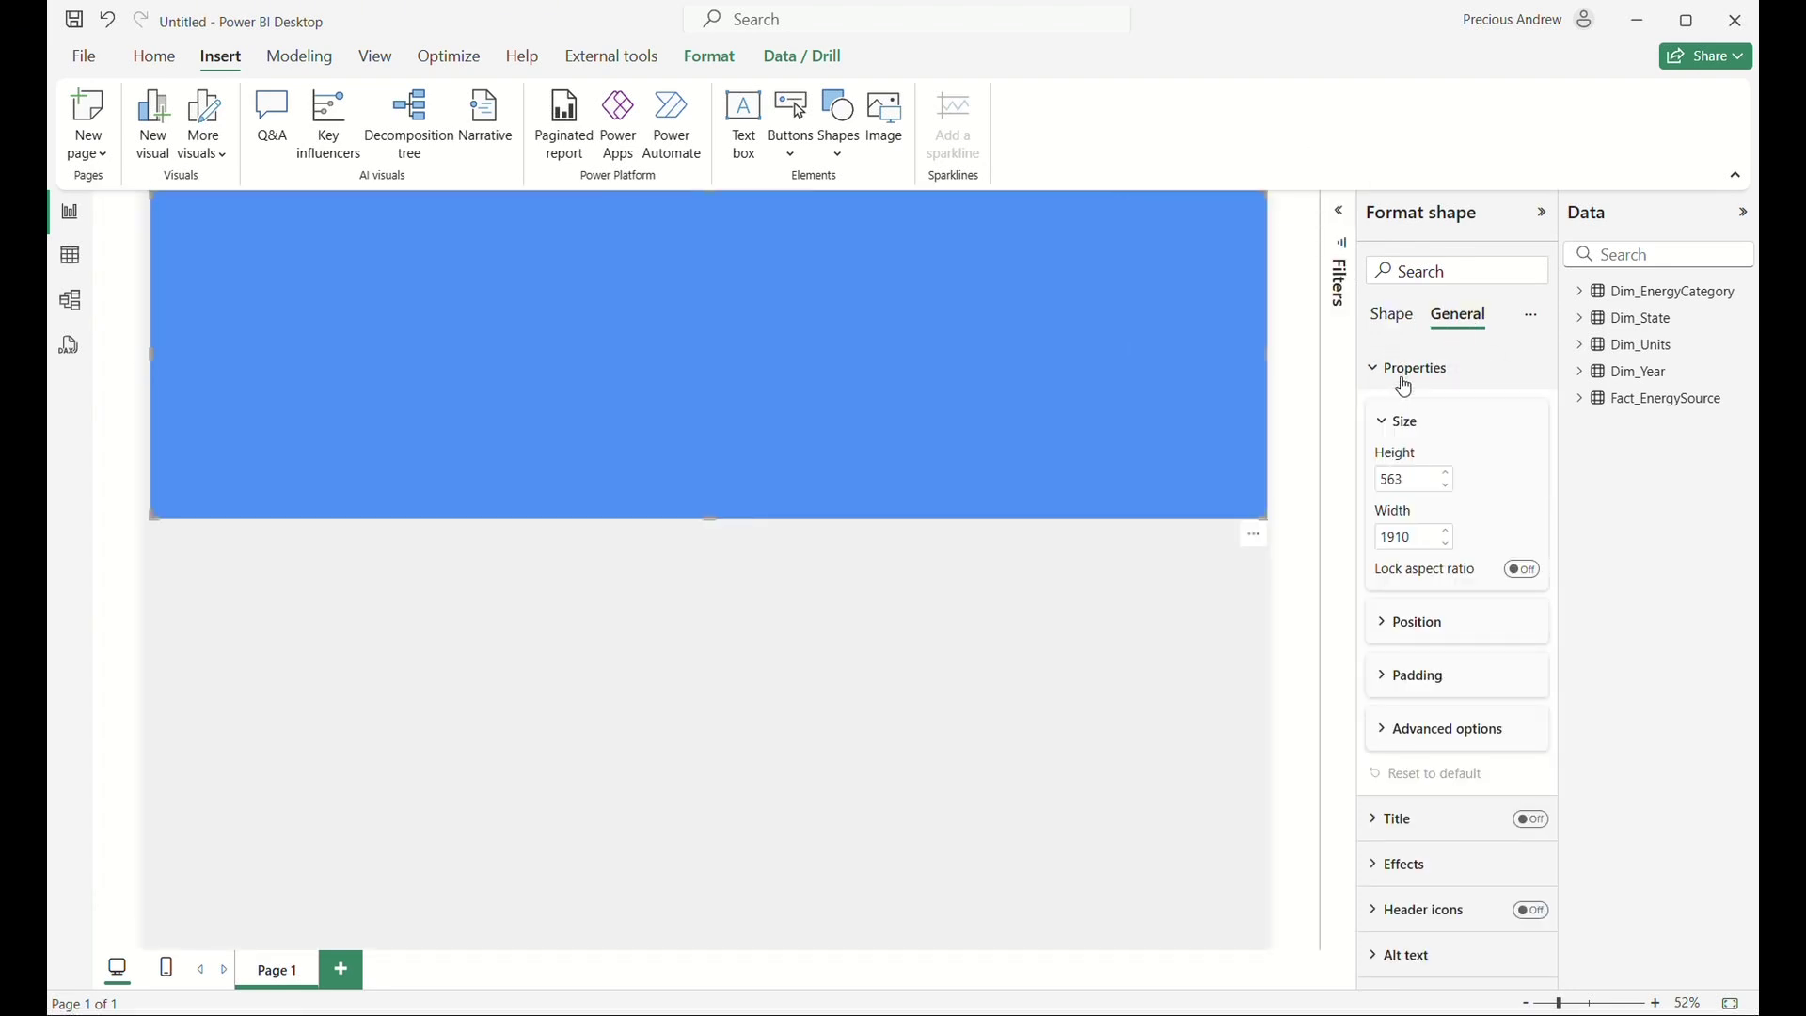
pyautogui.doubleClick(1408, 480)
pyautogui.write('565')
pyautogui.click(1499, 455)
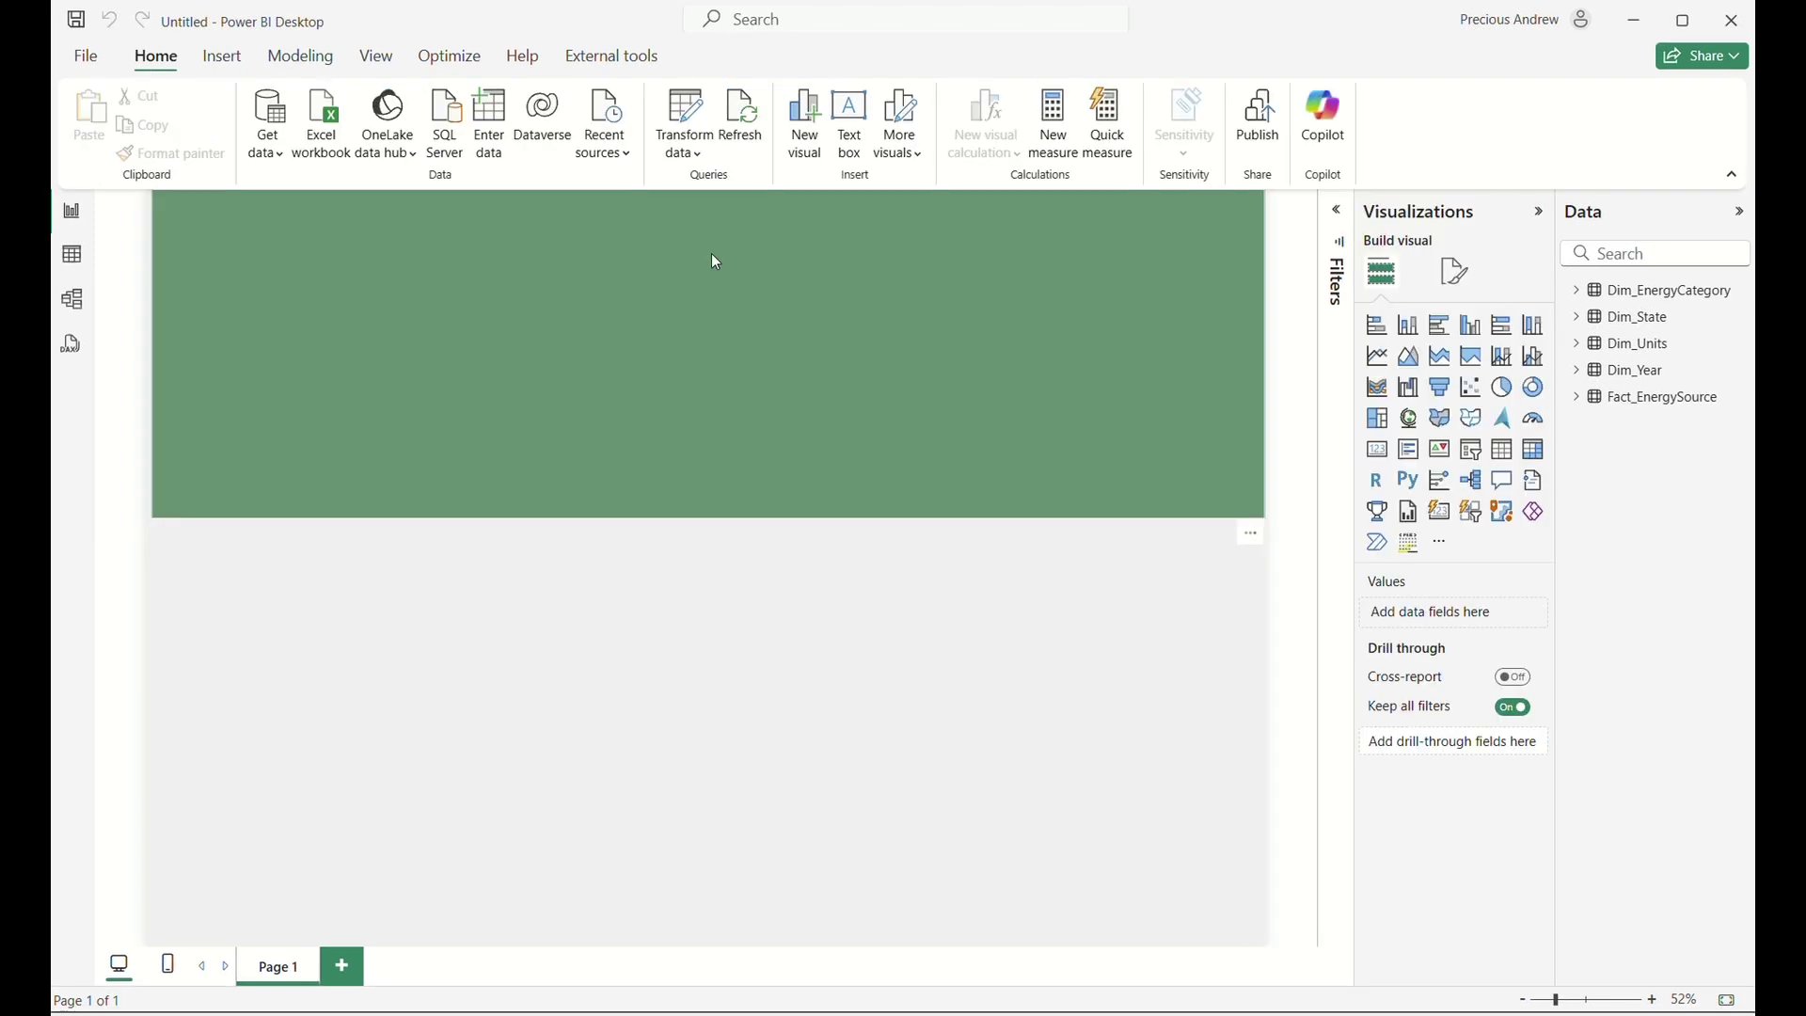
# In the model view, create an empty table named DAX Measures and load it into the model.
pyautogui.click(71, 299)
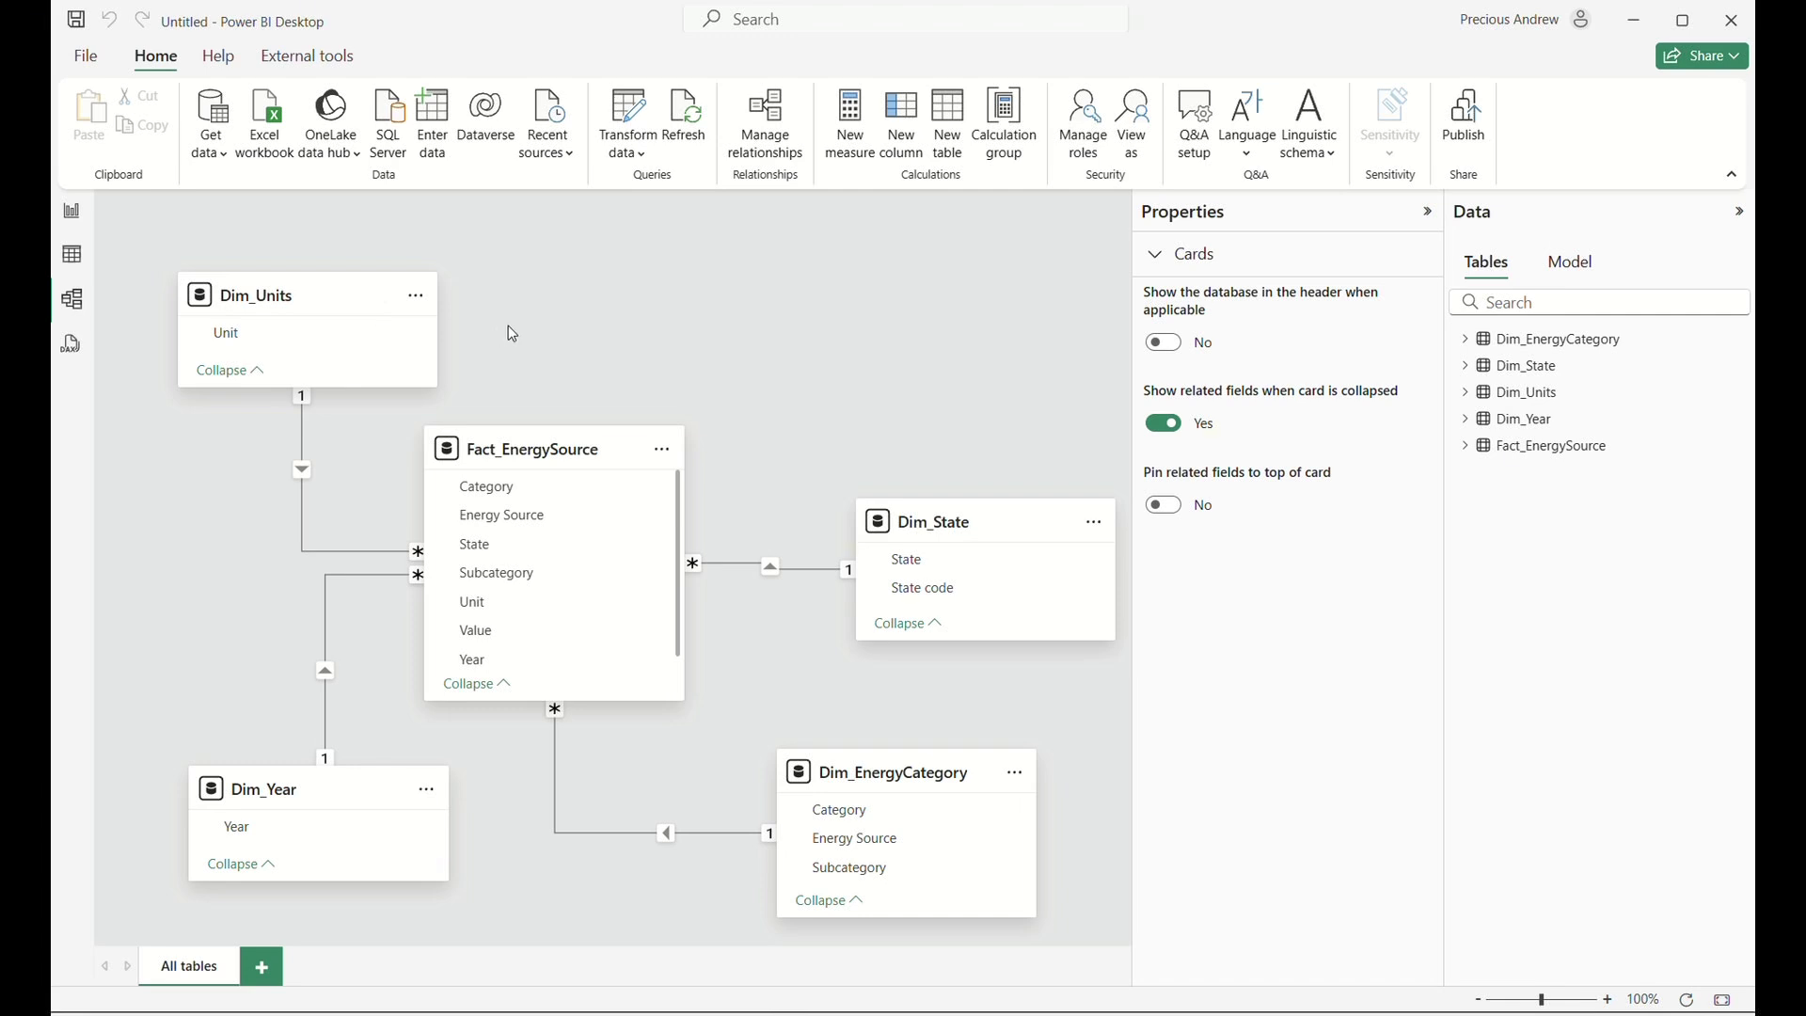
pyautogui.moveTo(505, 459)
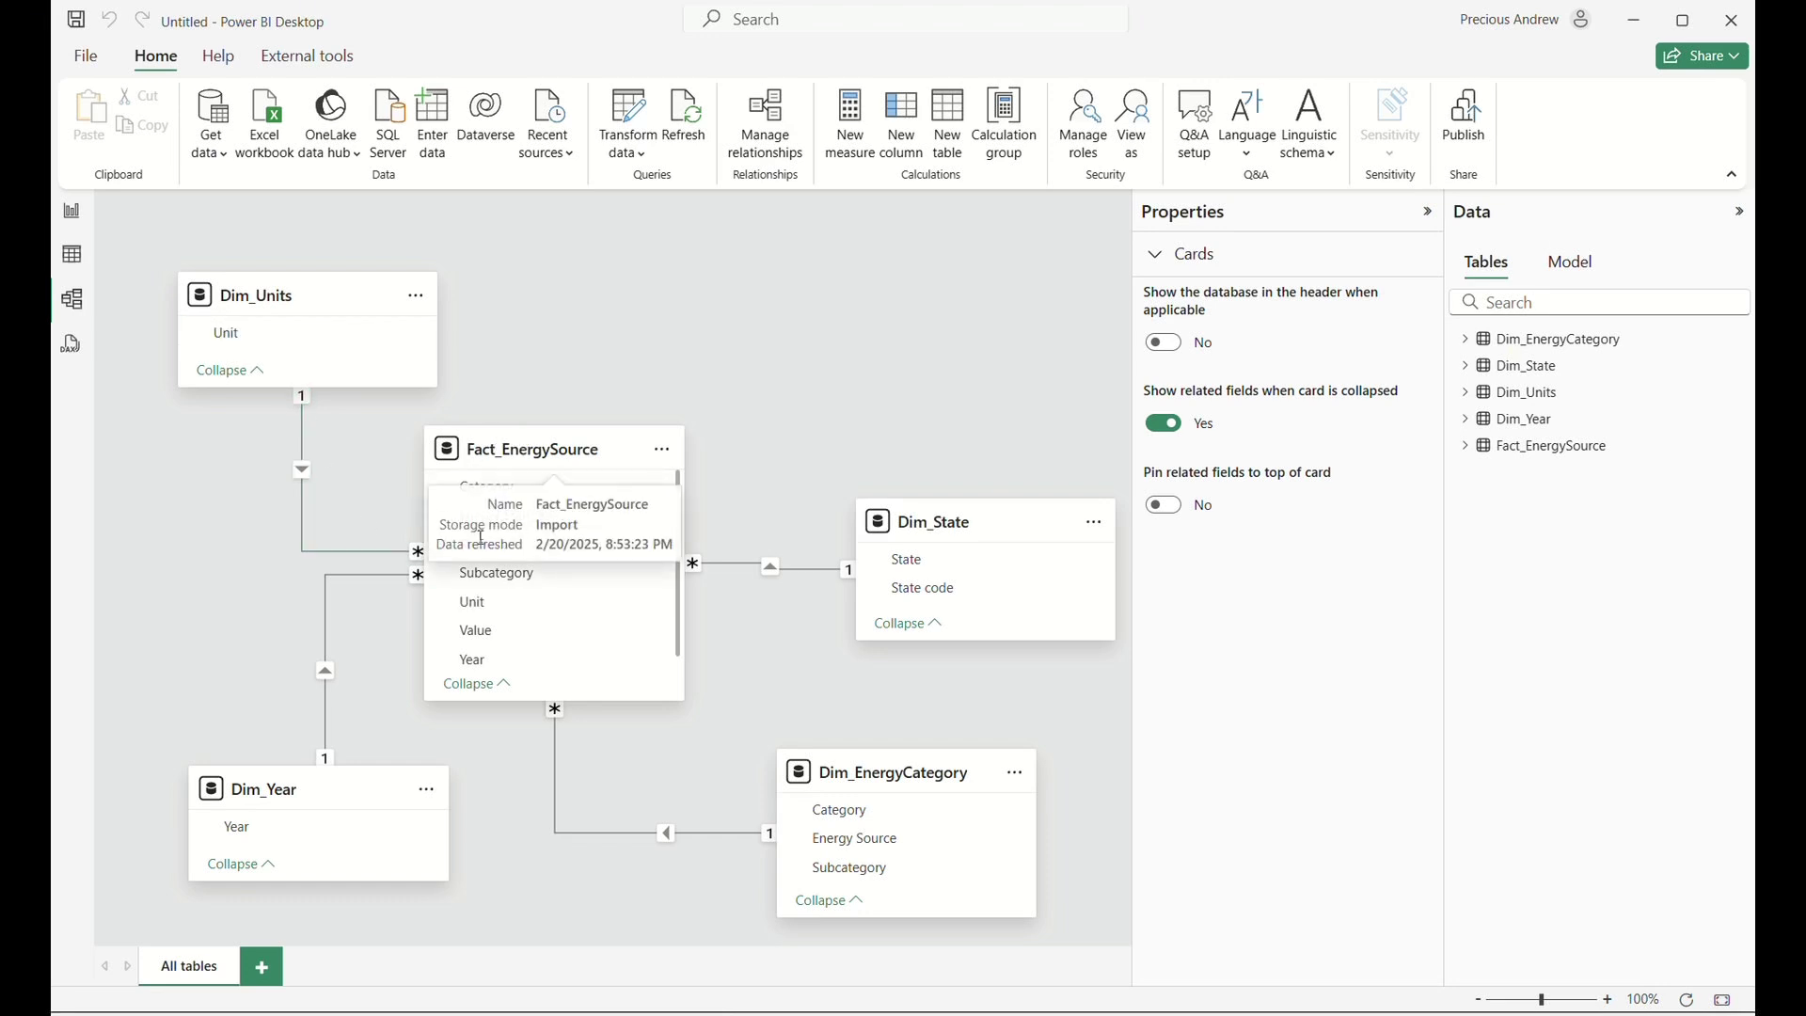
pyautogui.moveTo(243, 297)
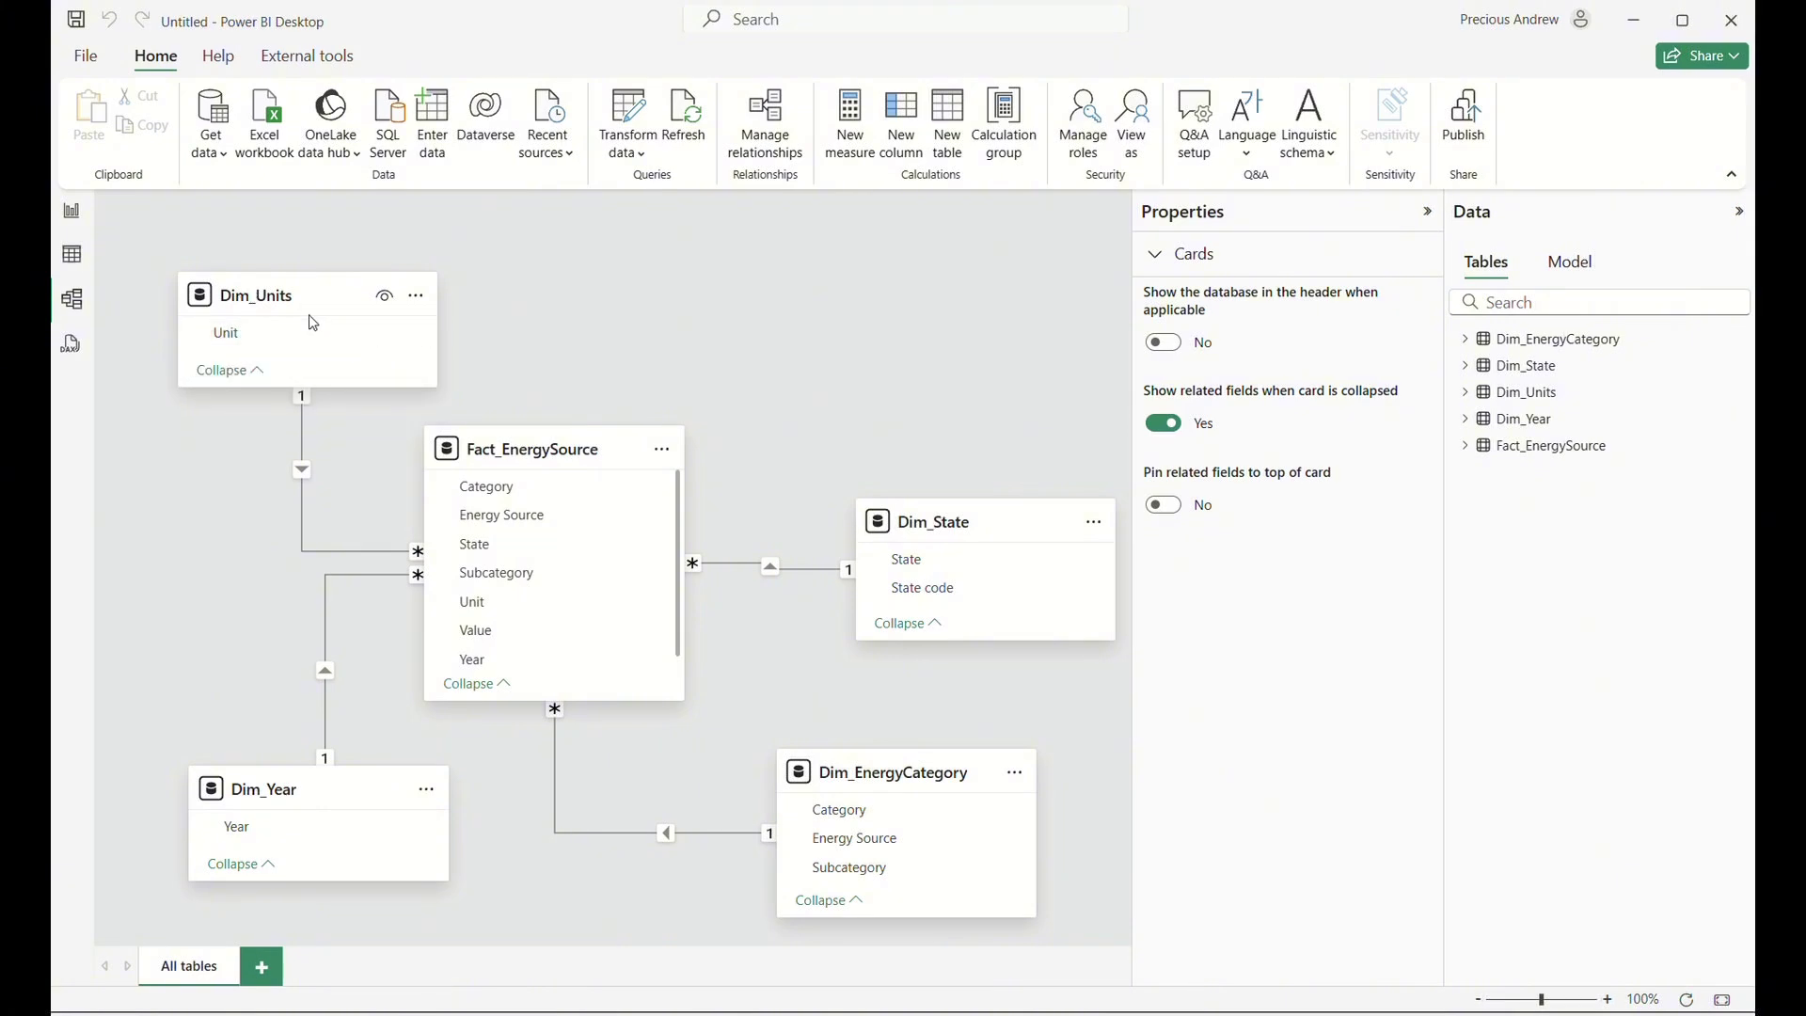
pyautogui.click(435, 119)
pyautogui.doubleClick(563, 785)
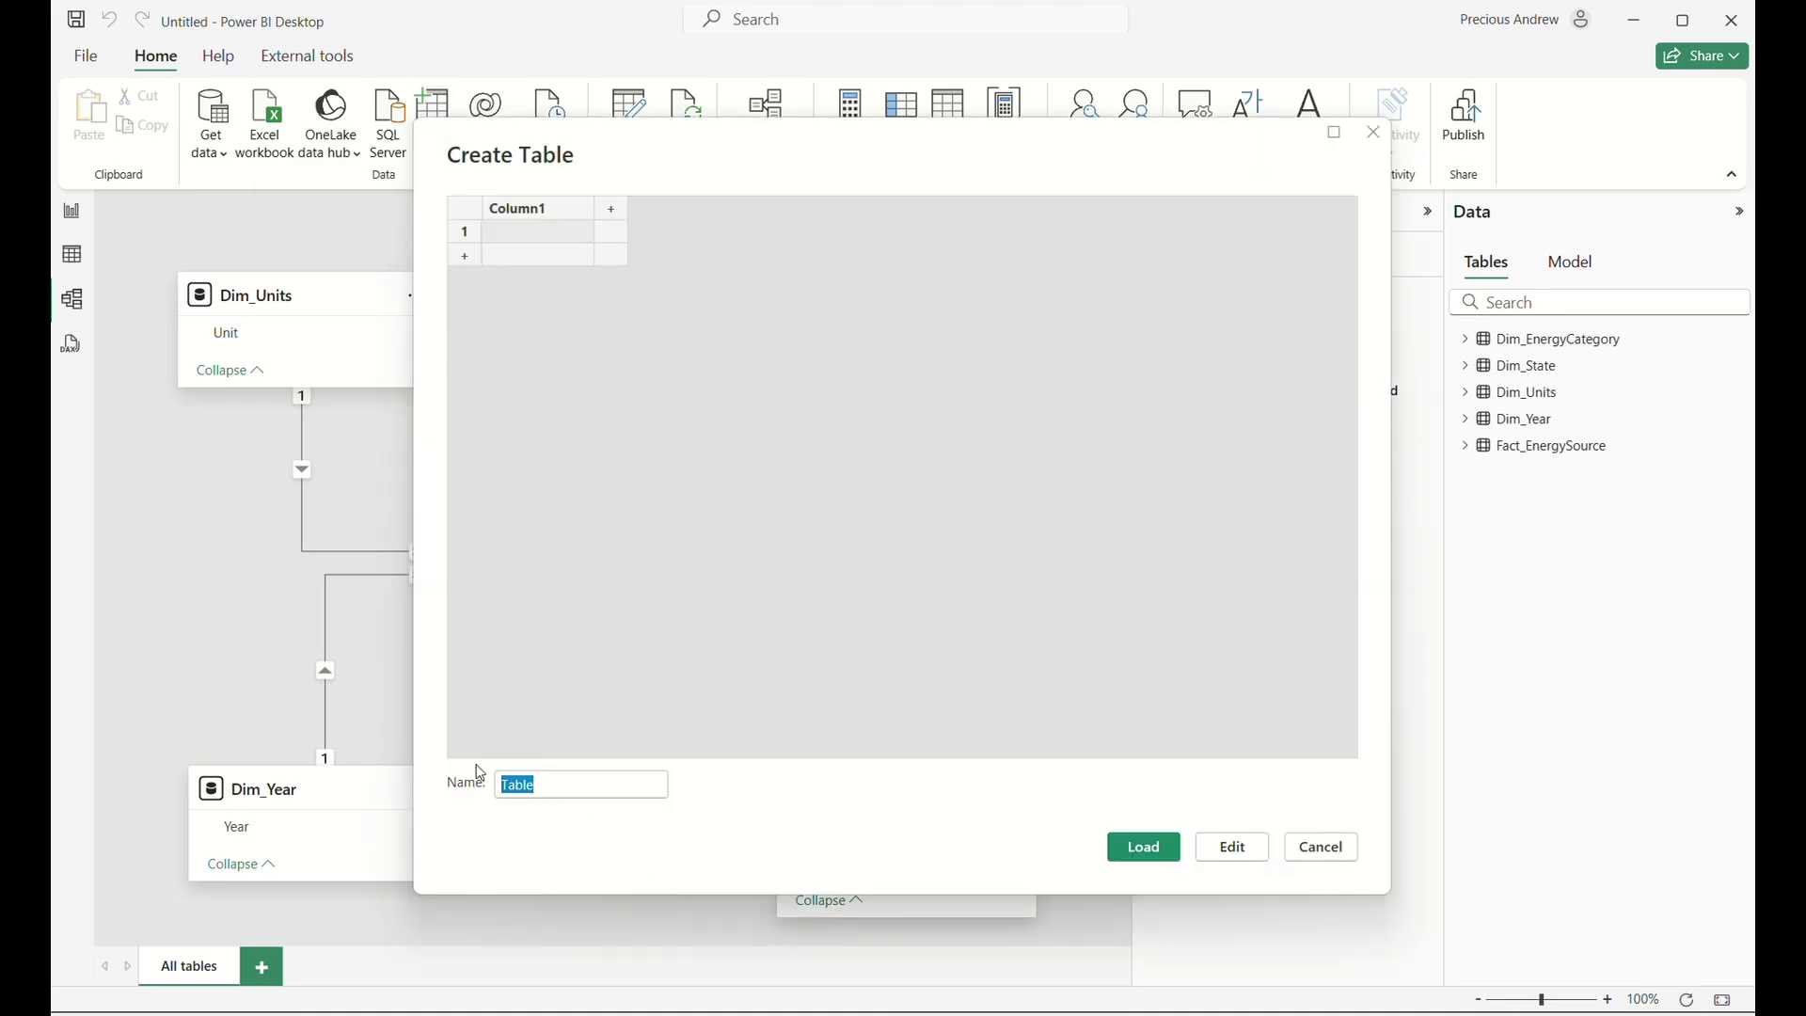
pyautogui.write('DAX ')
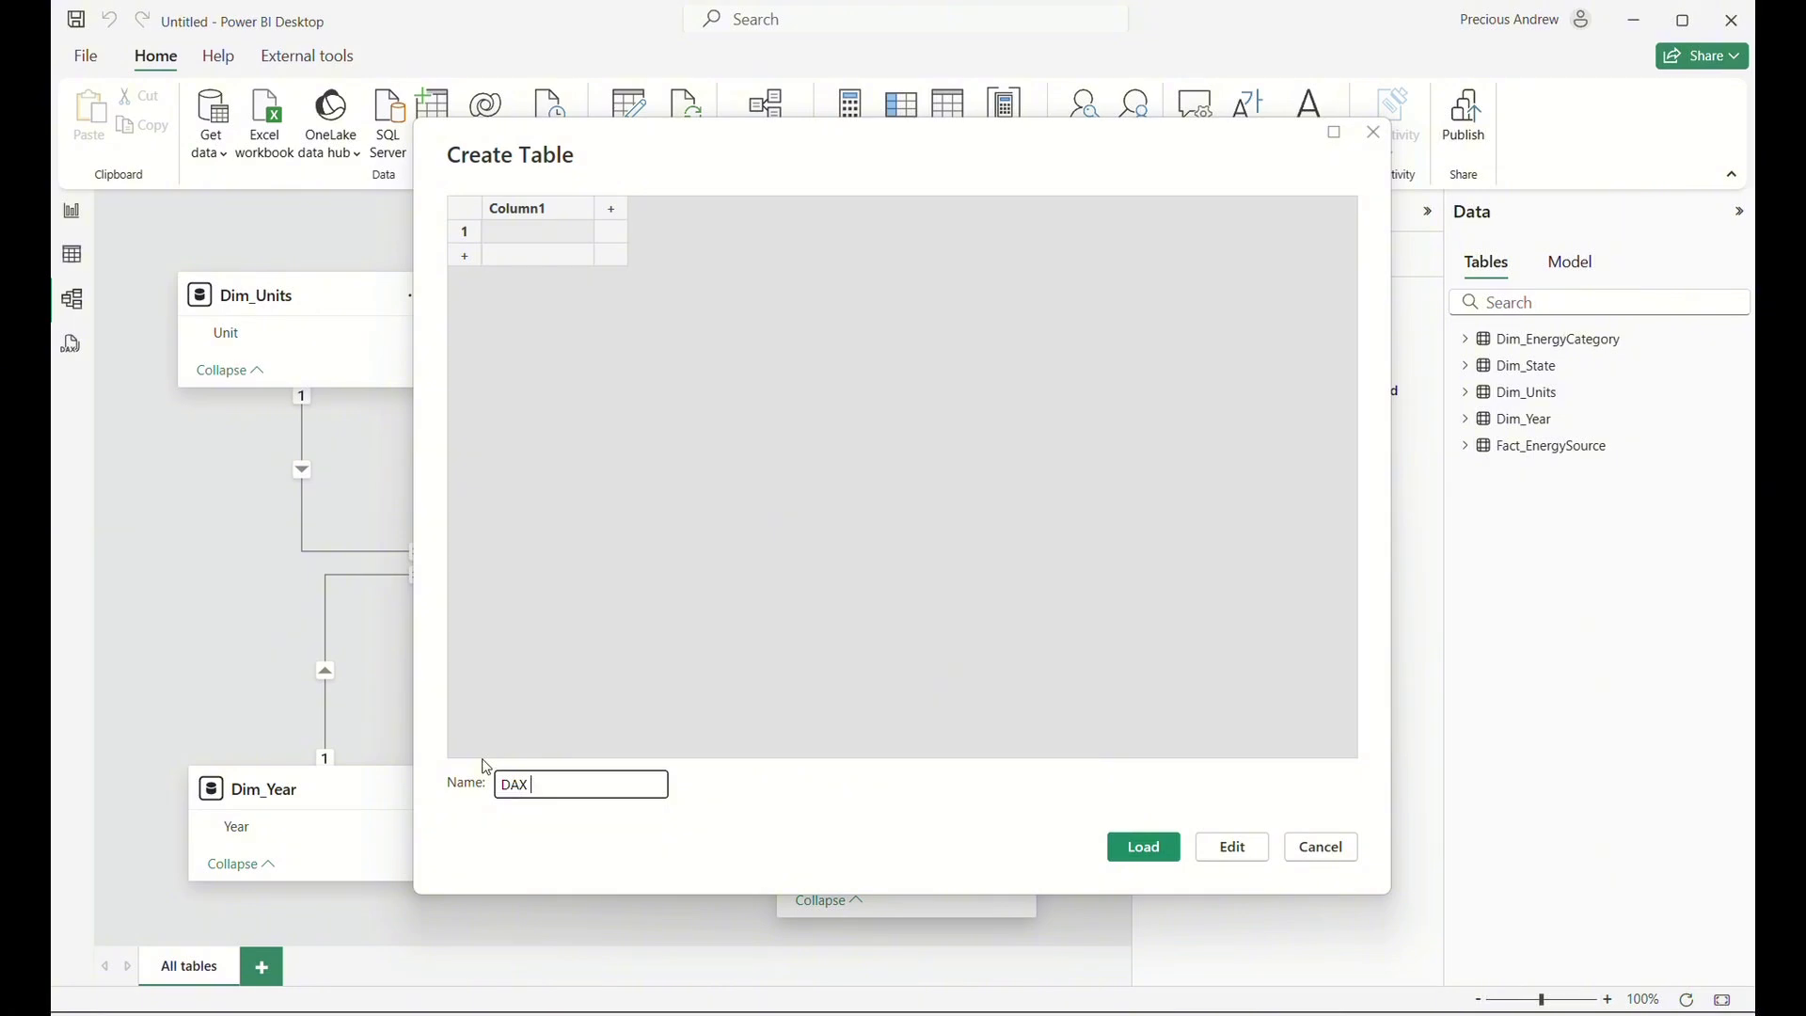
pyautogui.write('MEasures')
pyautogui.click(1145, 851)
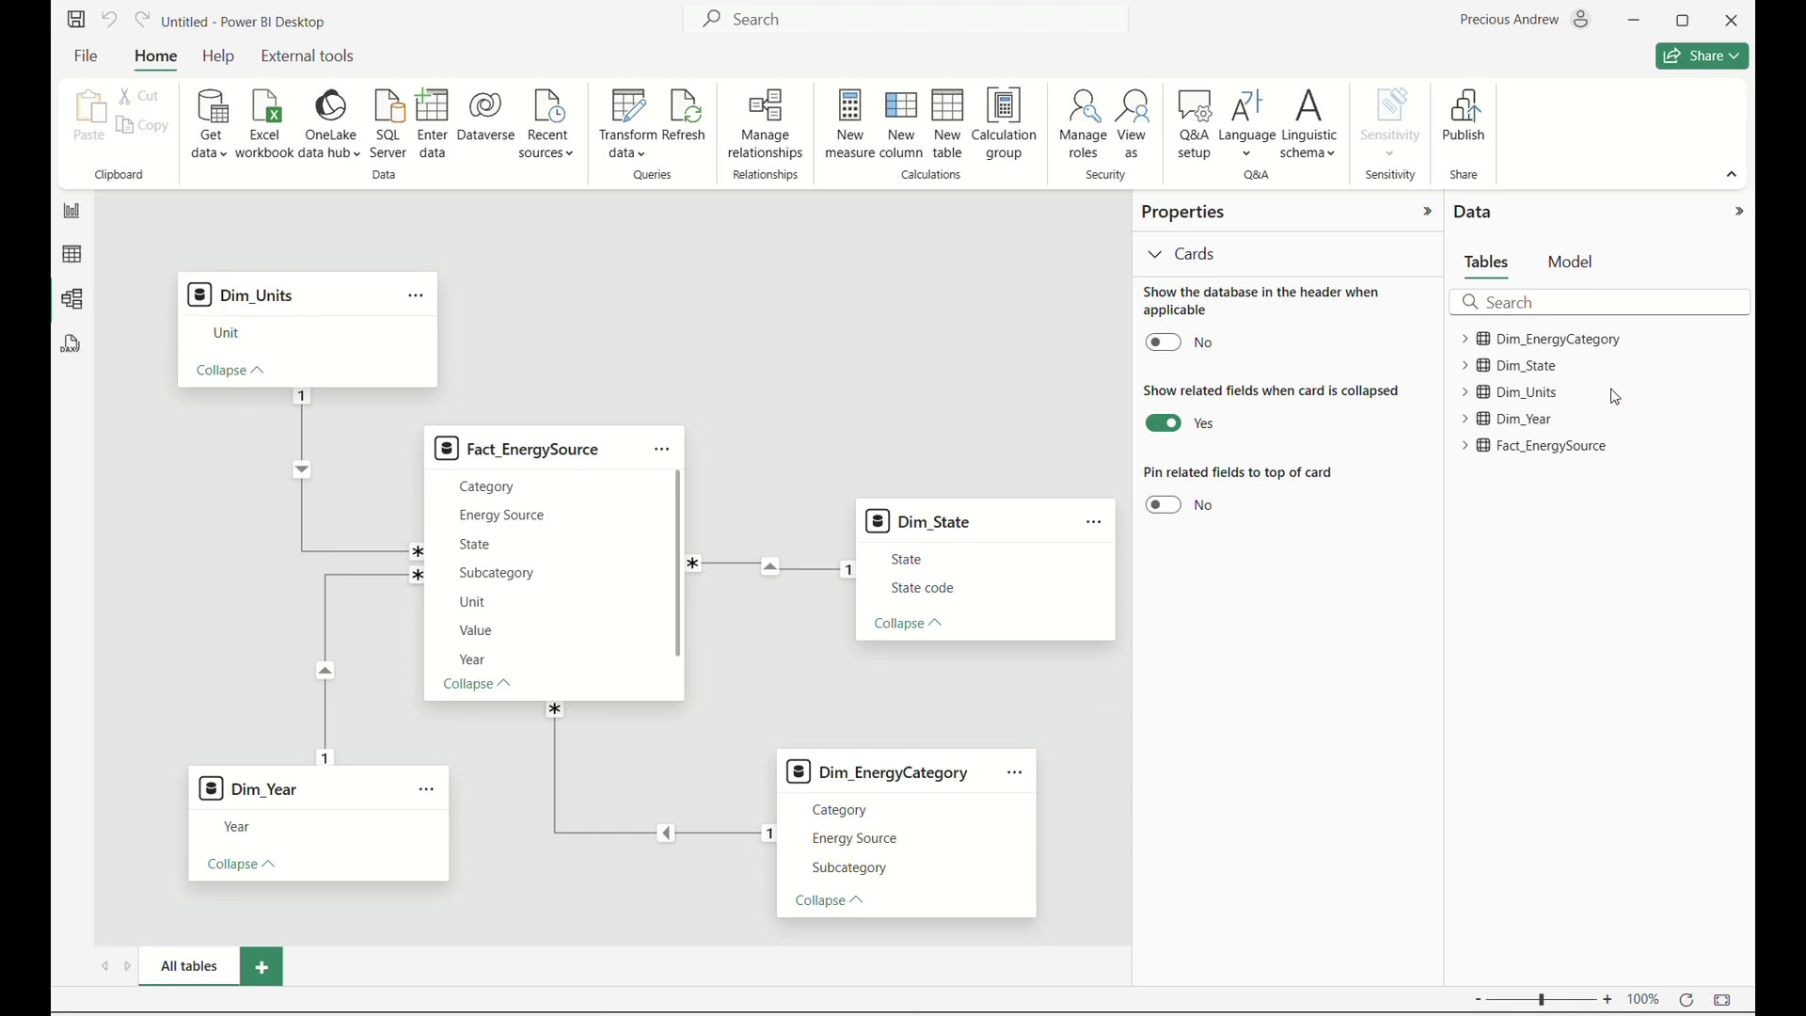
# Back in the report view, start a measure in DAX Measures named Electricity Generated with CALCULATE and SUM over Fact_EnergySource[Value].
pyautogui.click(74, 213)
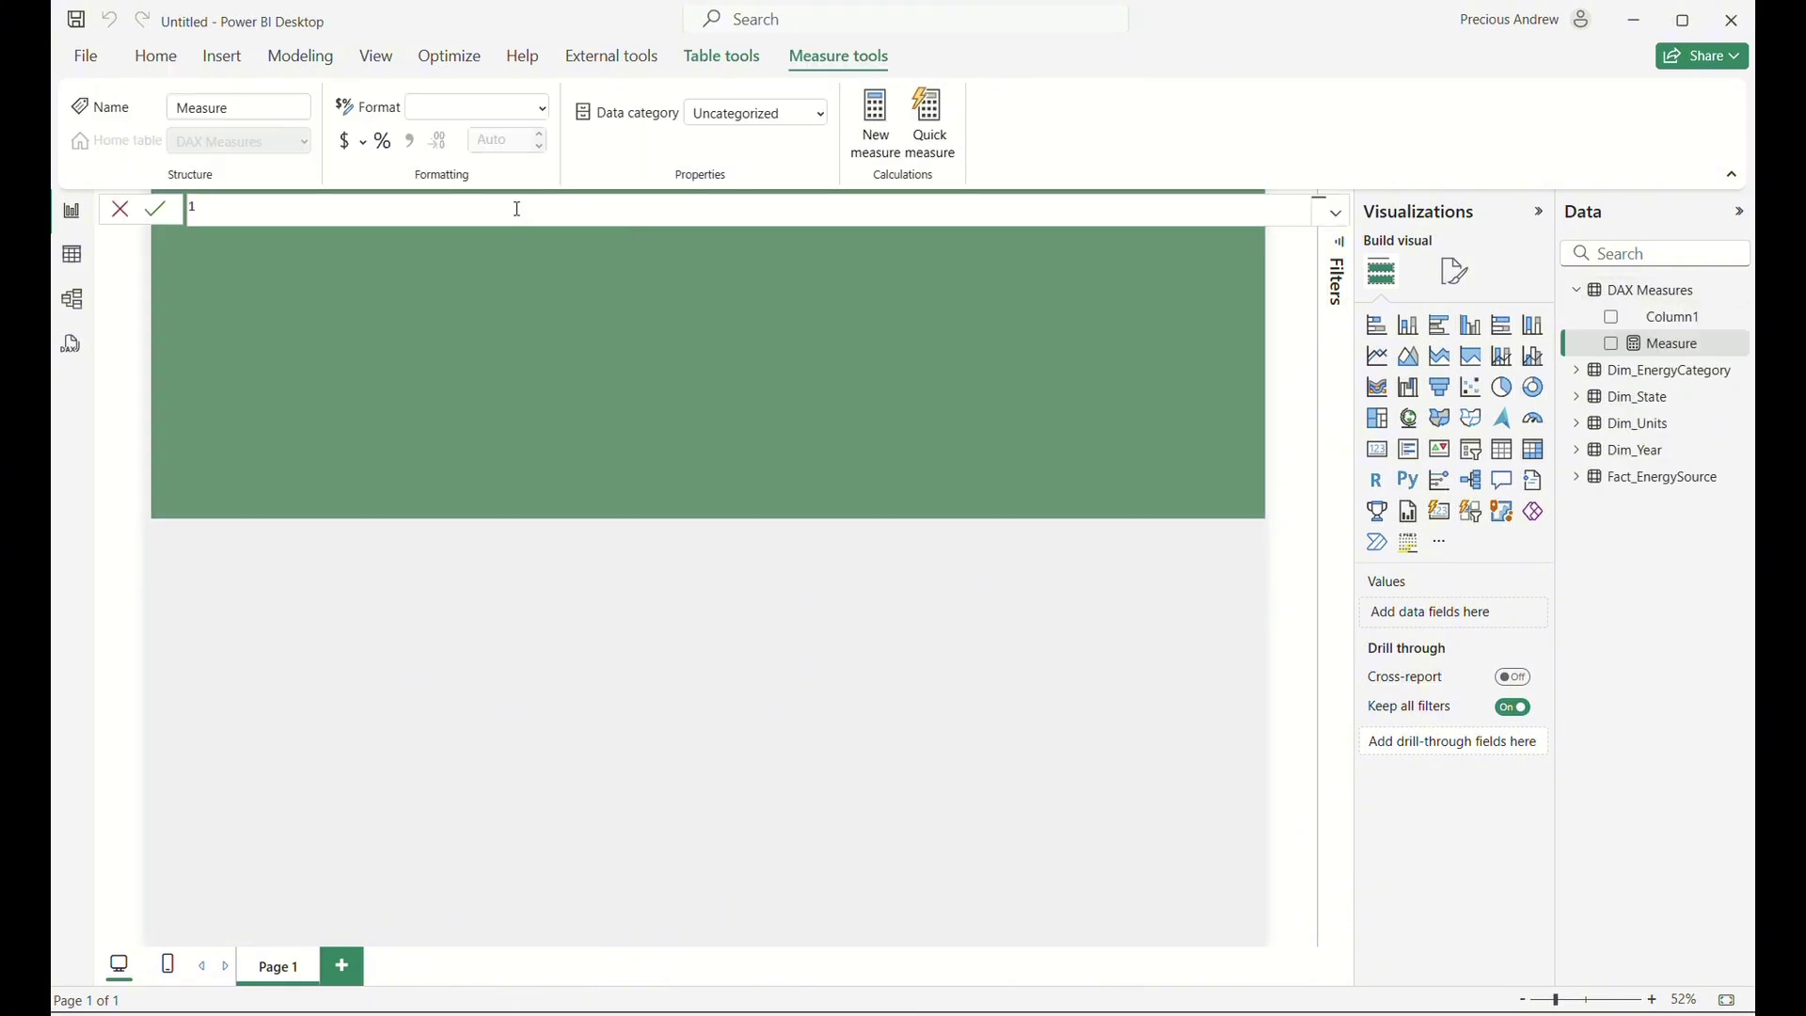
pyautogui.write('Electricity Genrated =')
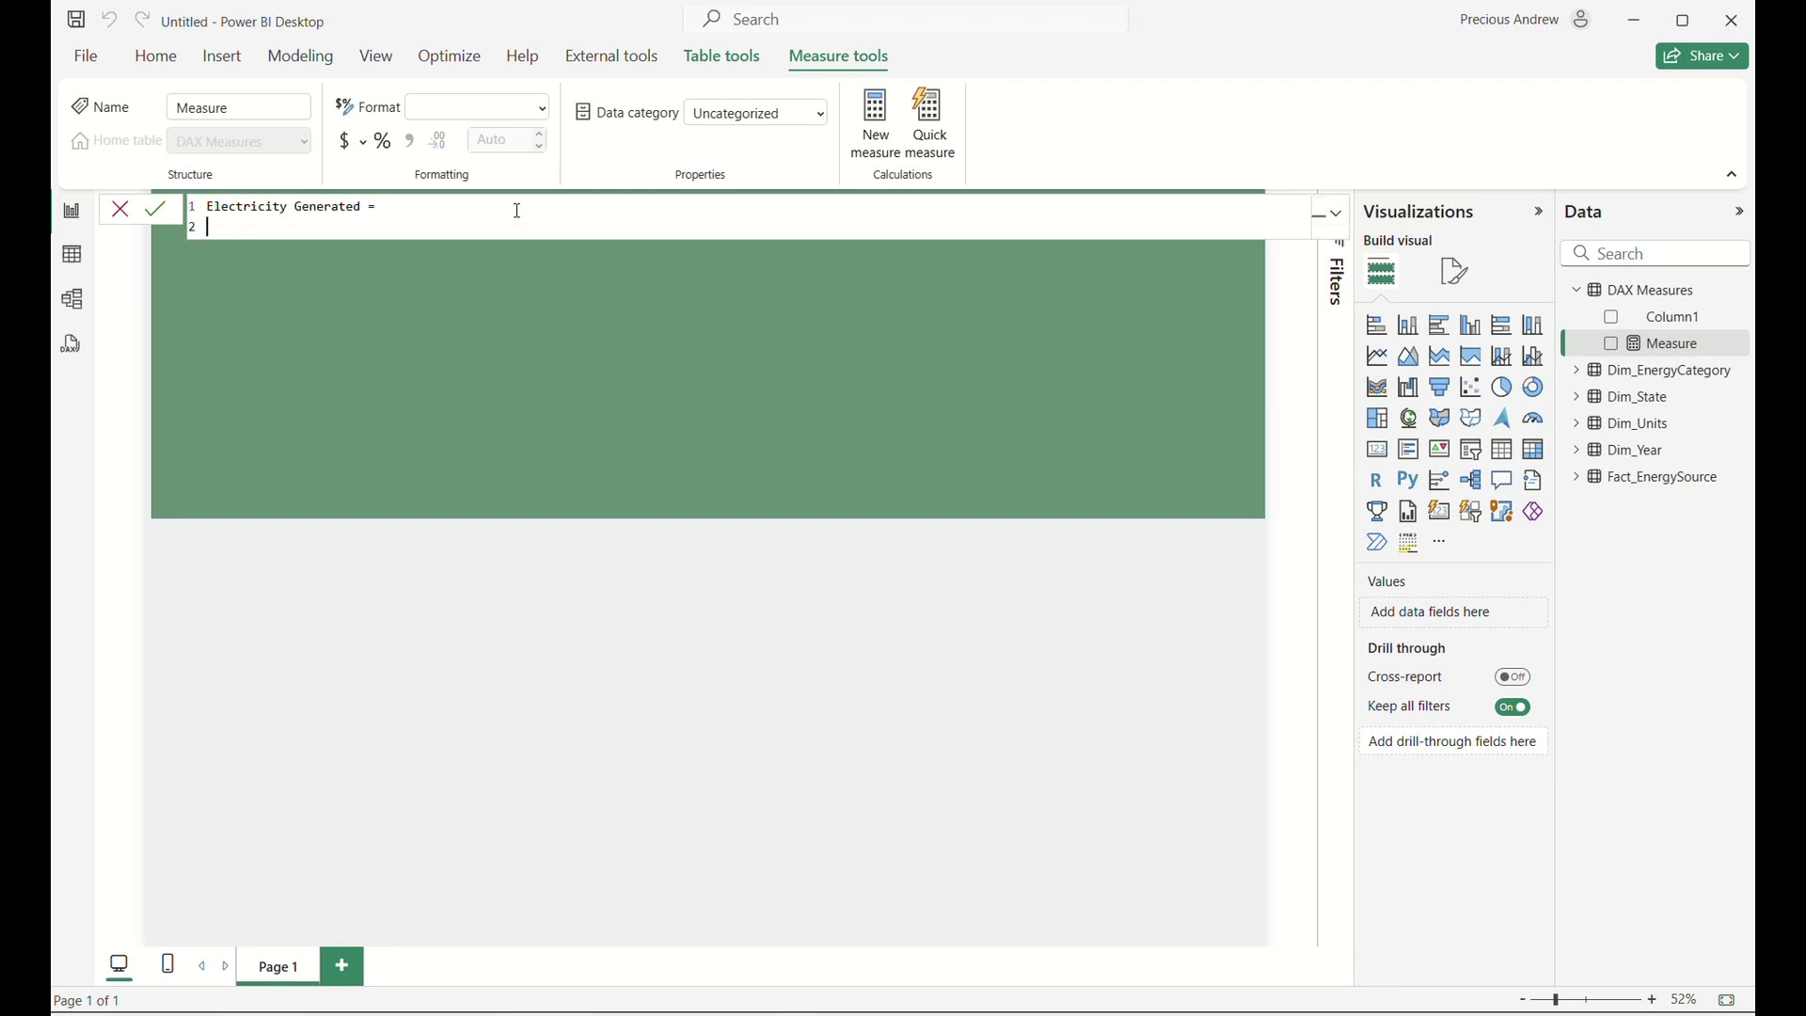
pyautogui.press('Tab')
pyautogui.press('Tab')
pyautogui.write('CALCU')
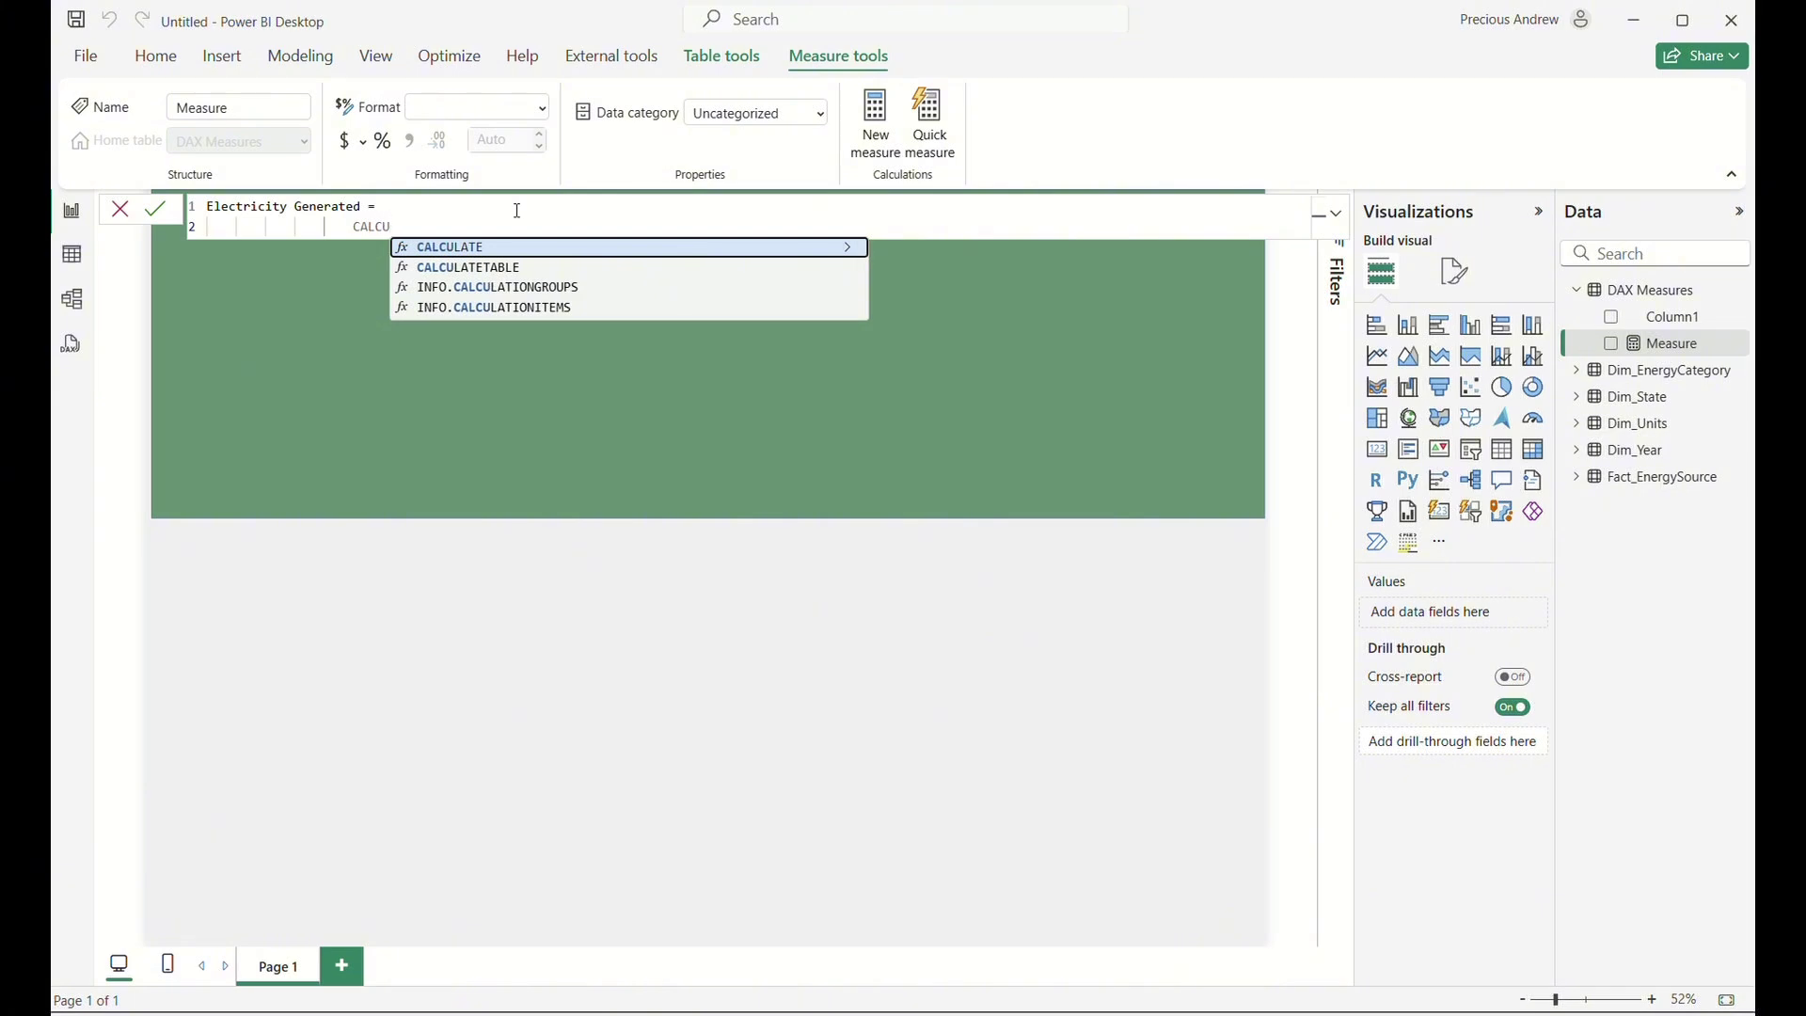
pyautogui.press('Tab')
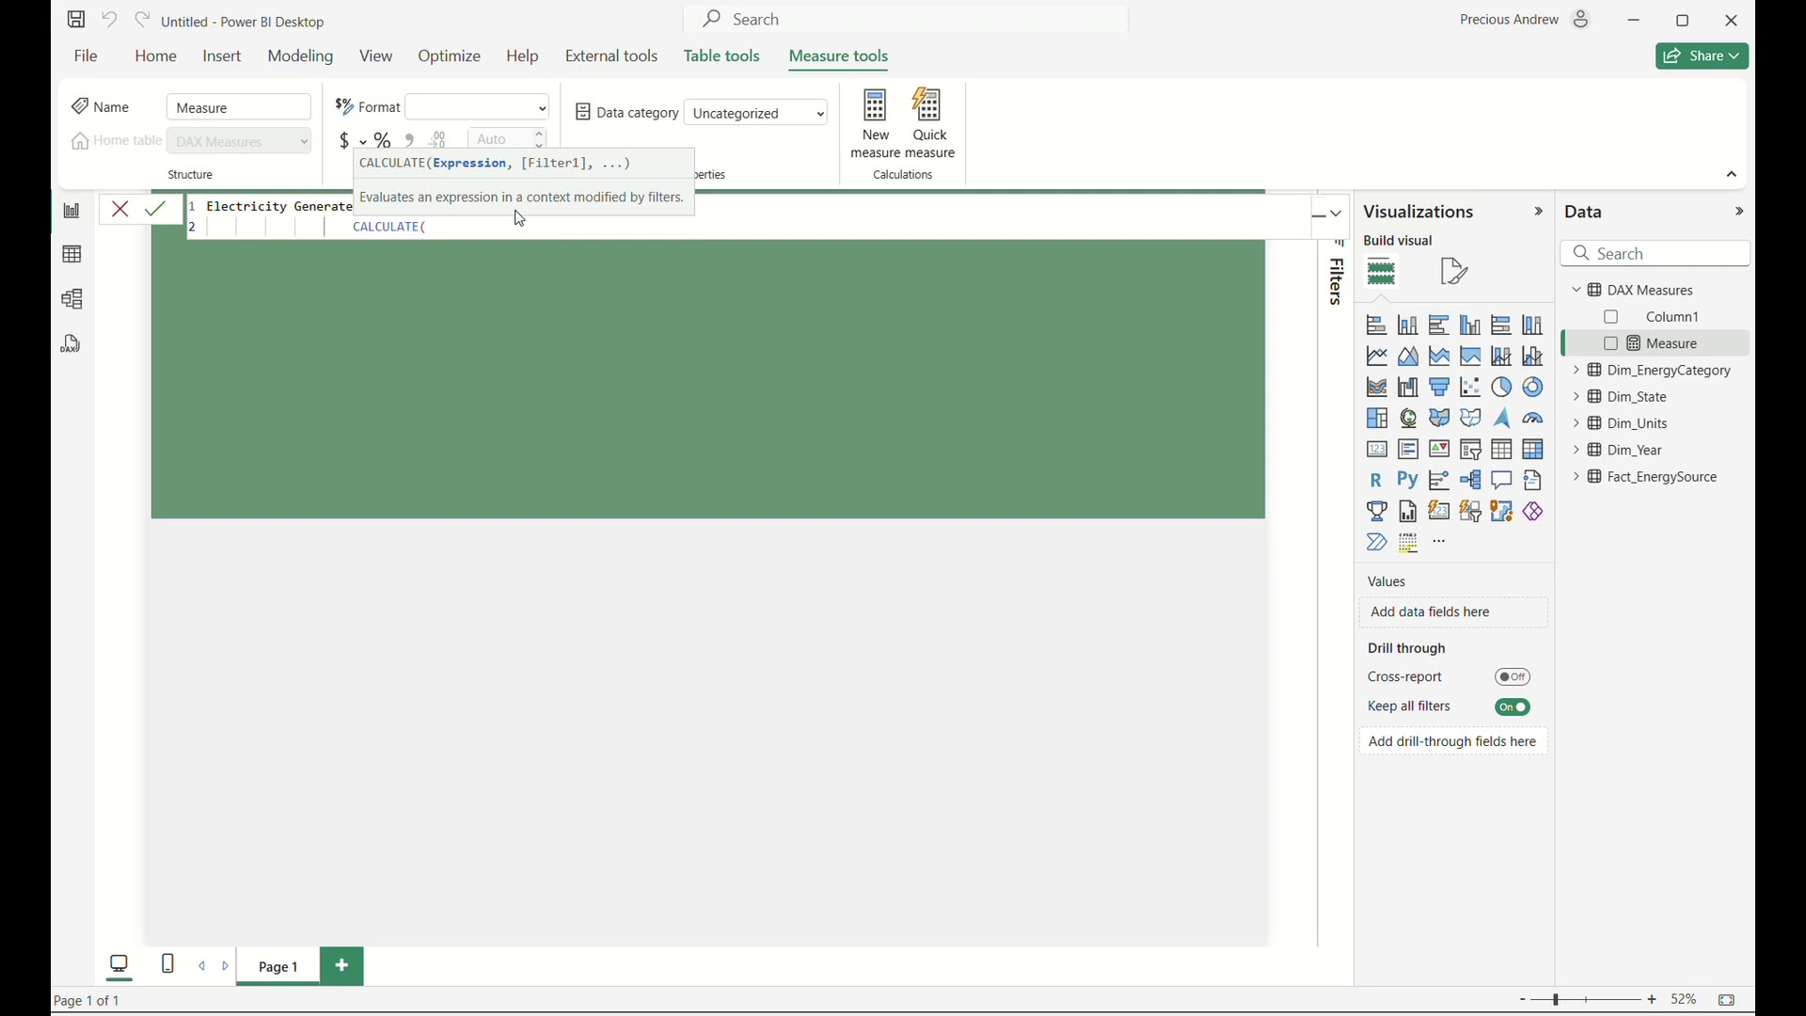
pyautogui.write('SUM')
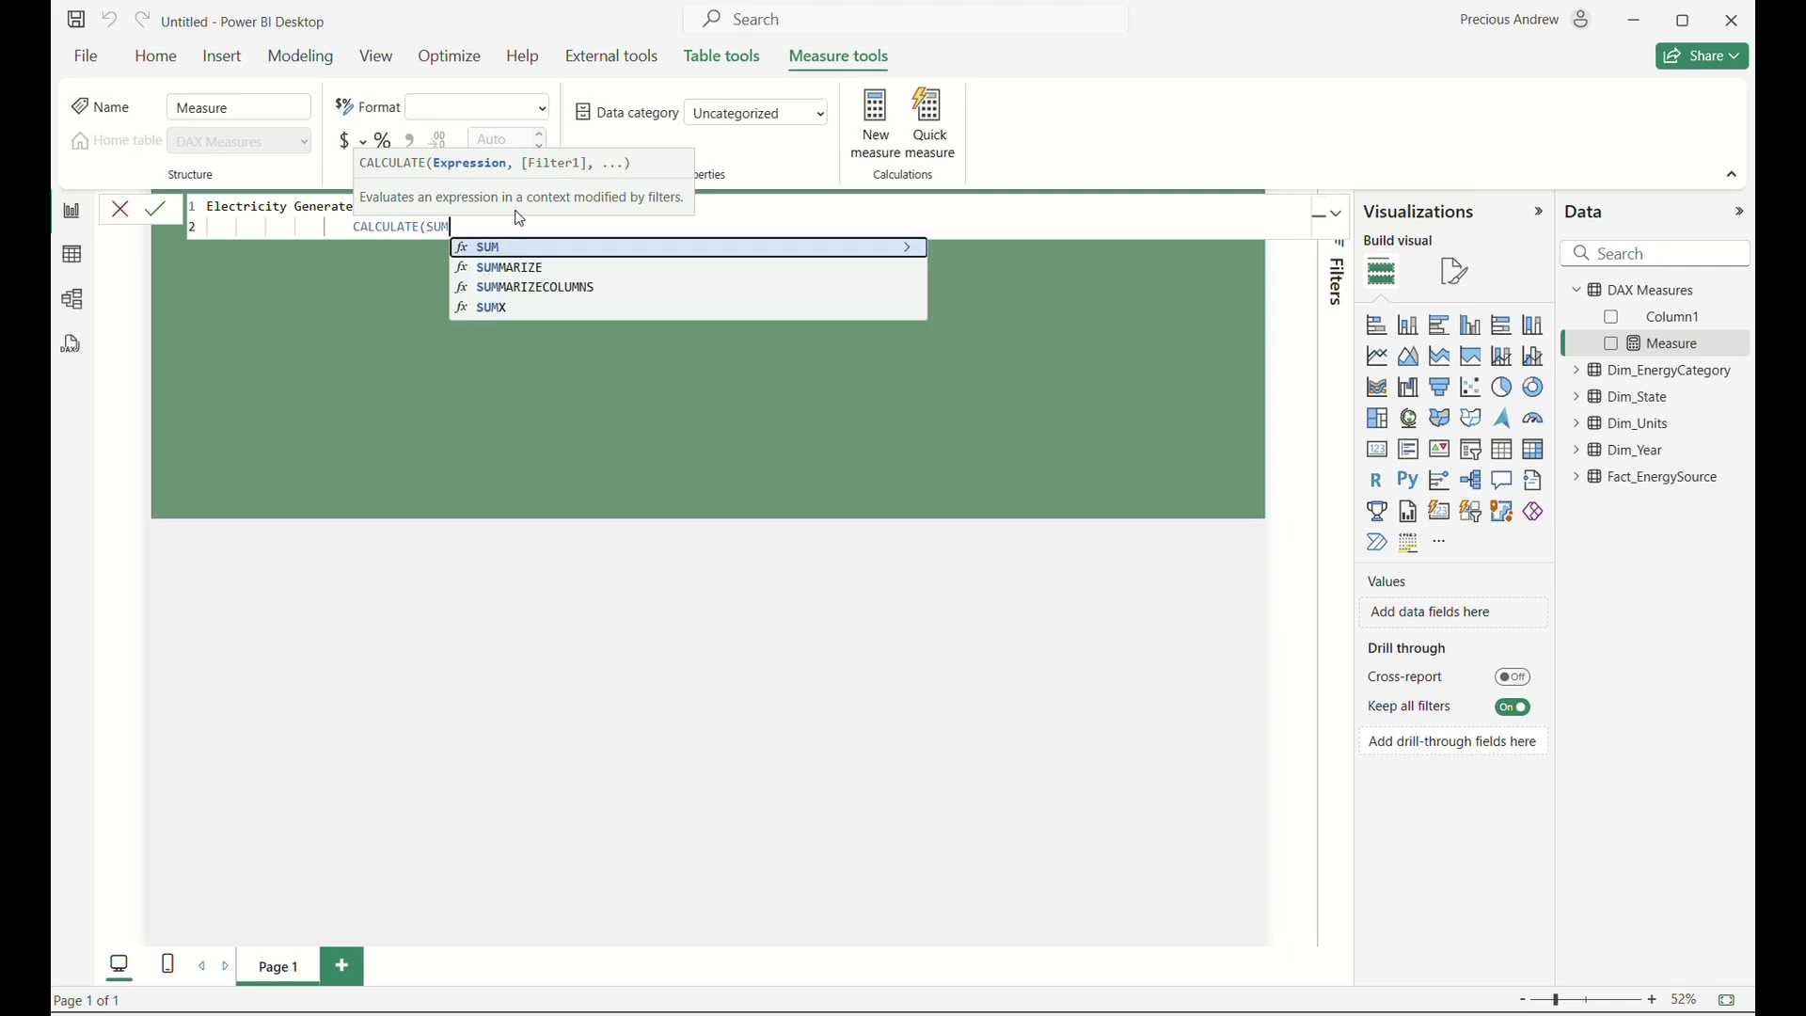
pyautogui.press('Tab')
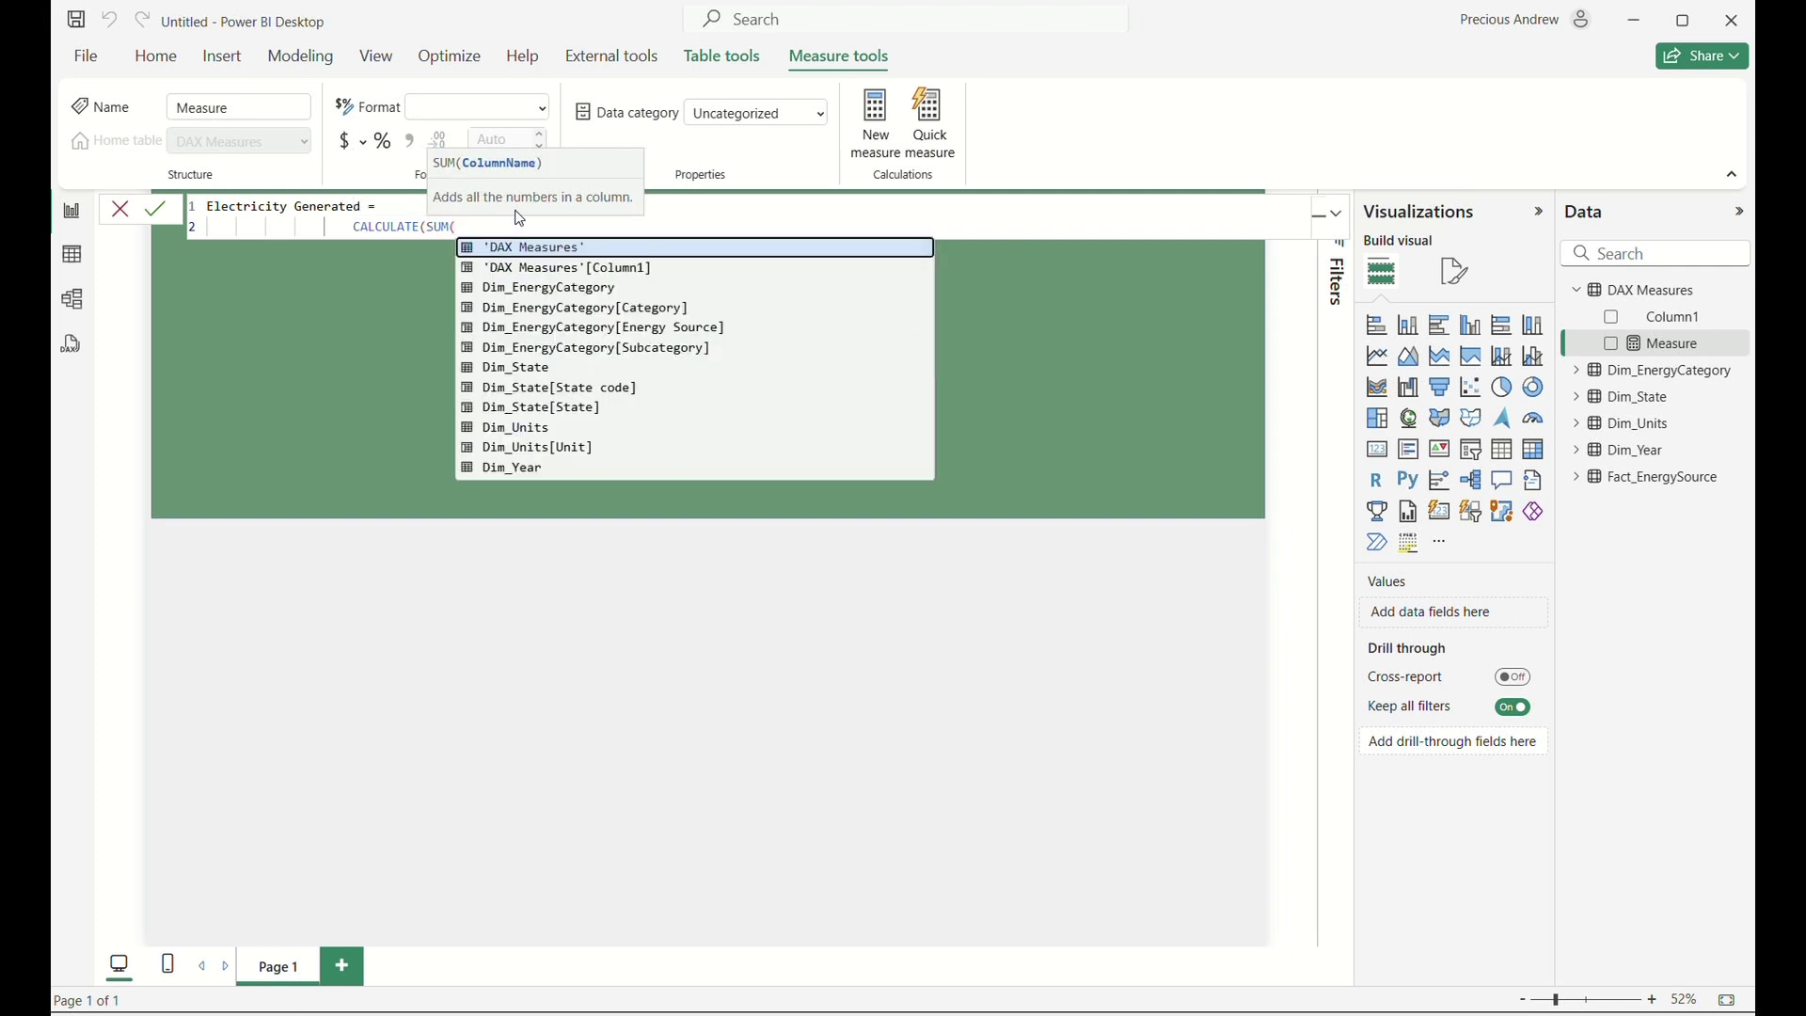
pyautogui.write('FACT')
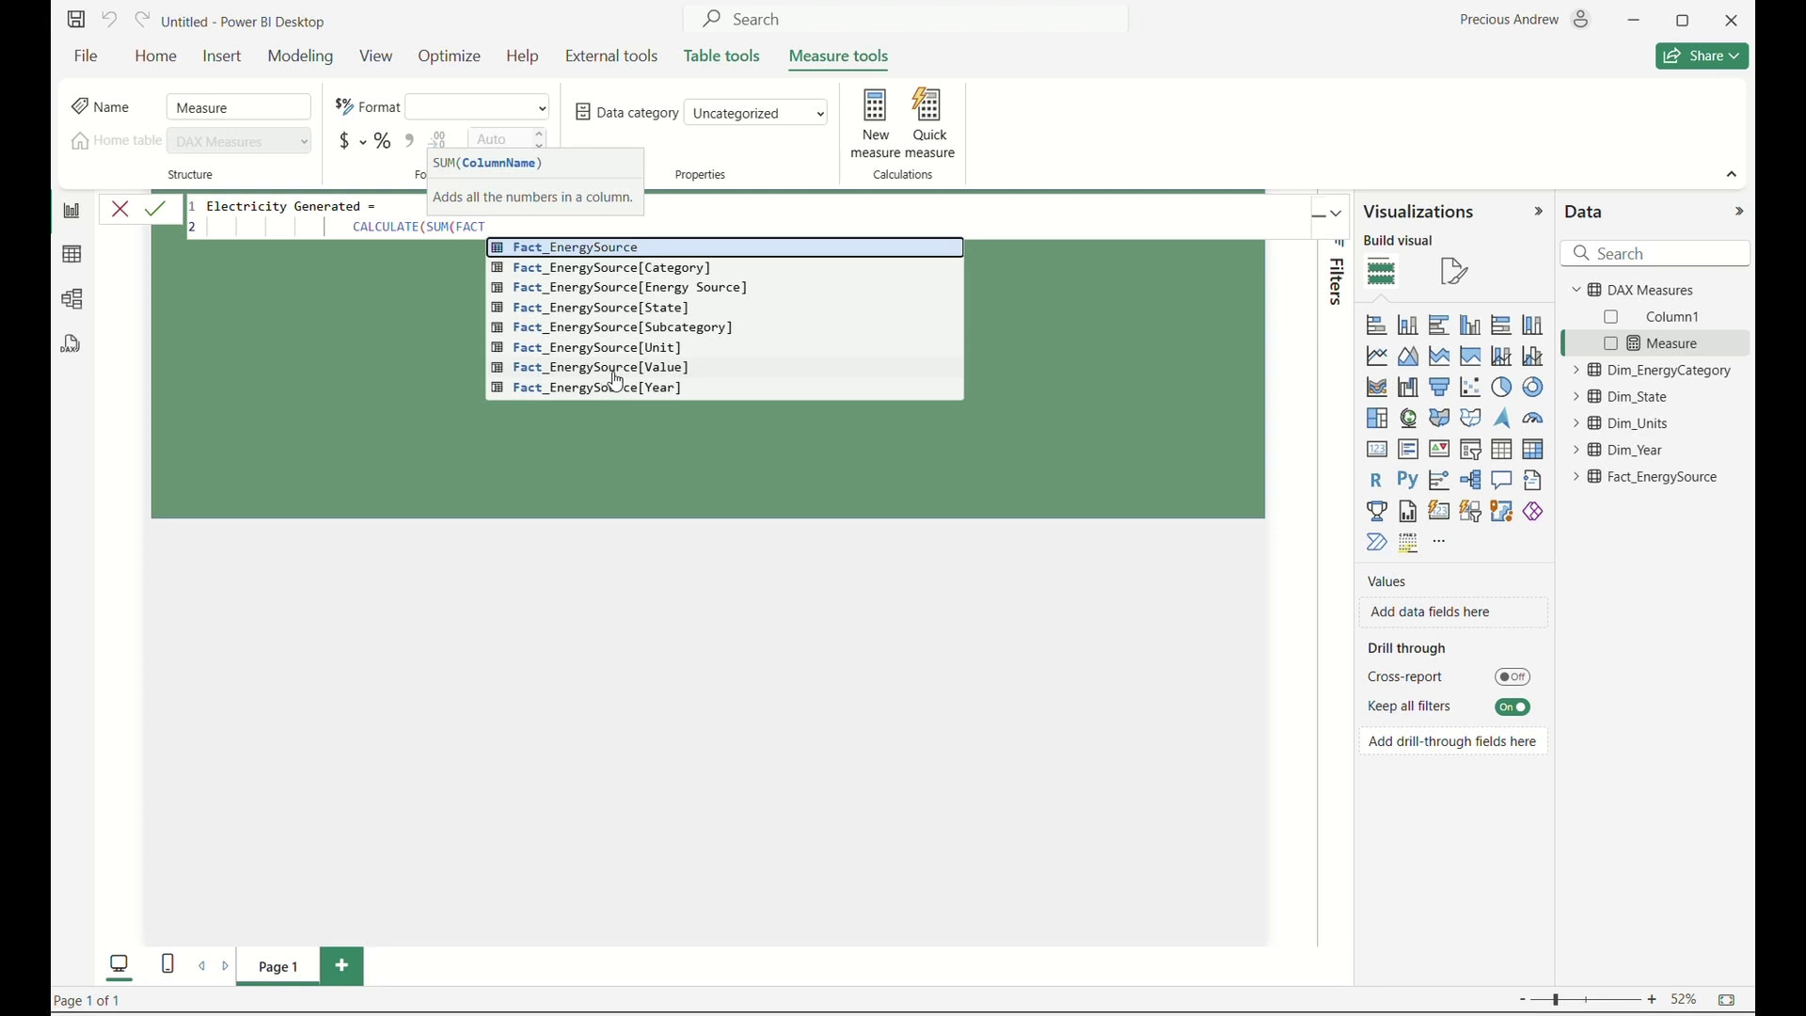
pyautogui.click(618, 374)
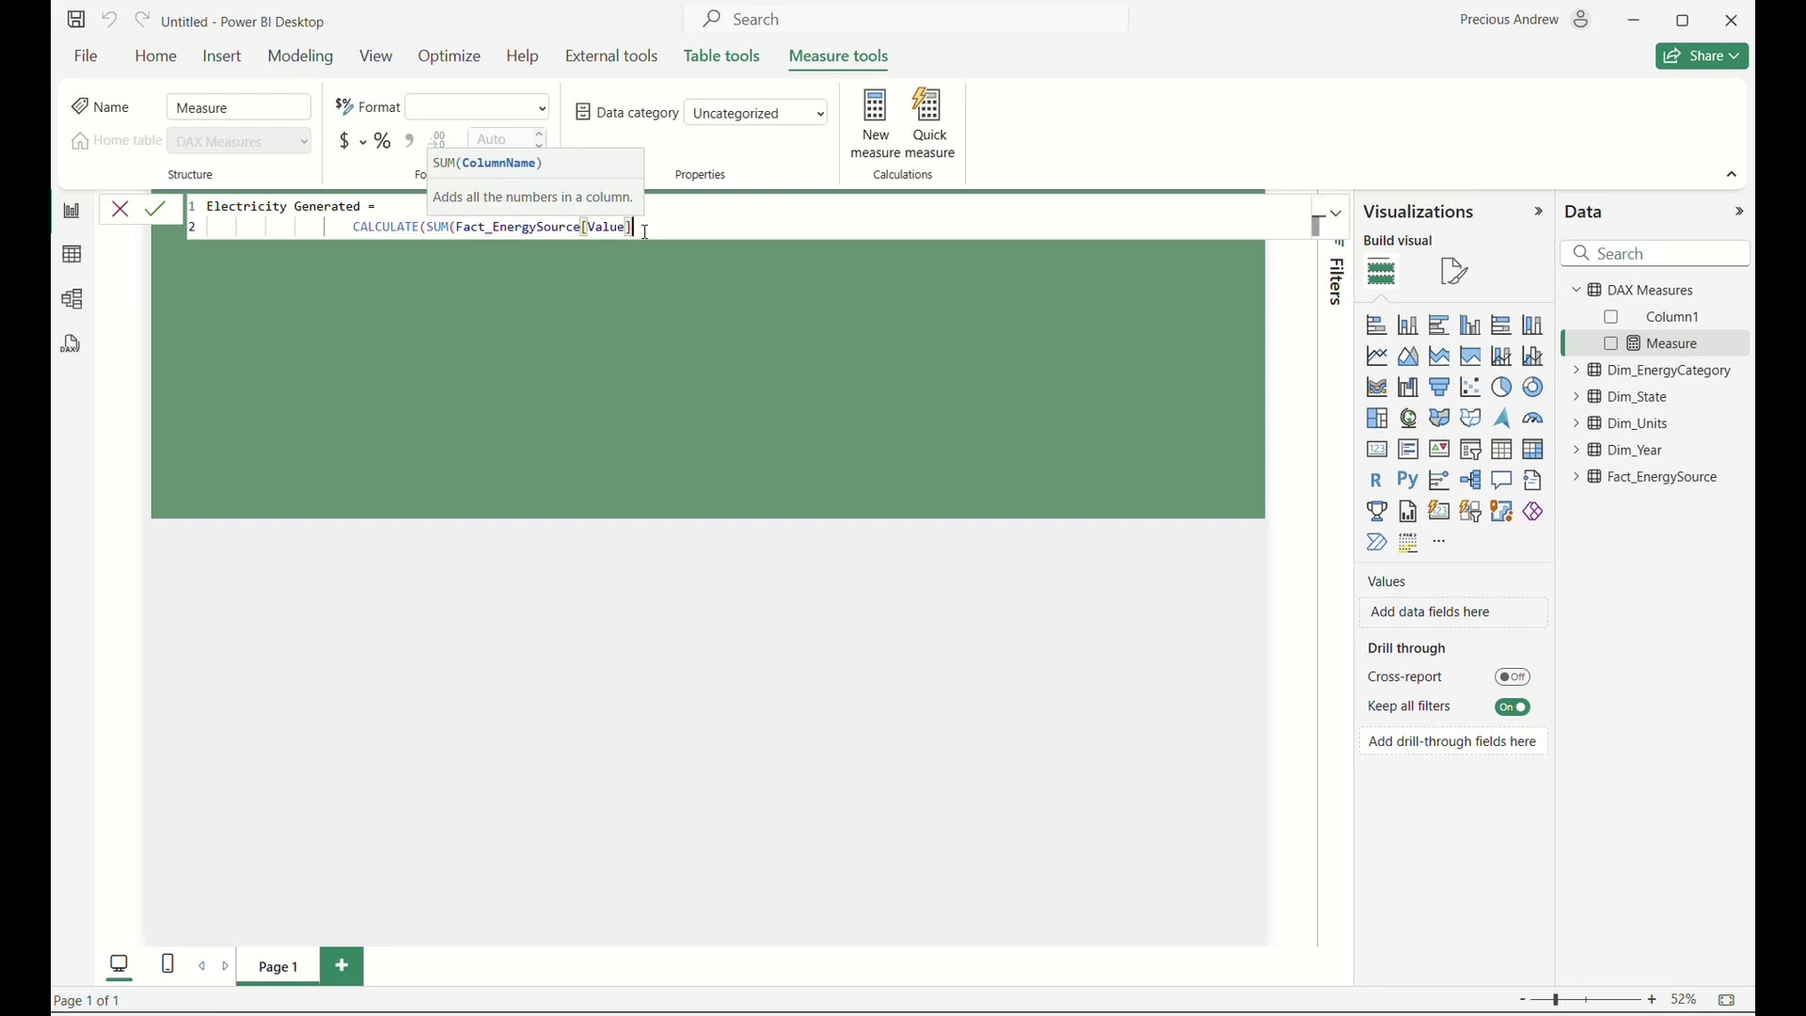
# Complete the measure with the filter Fact_EnergySource[Unit] = "GWh", commit it and format it to 2 decimal places.
pyautogui.write(',')
pyautogui.press('BackSpace')
pyautogui.write('),')
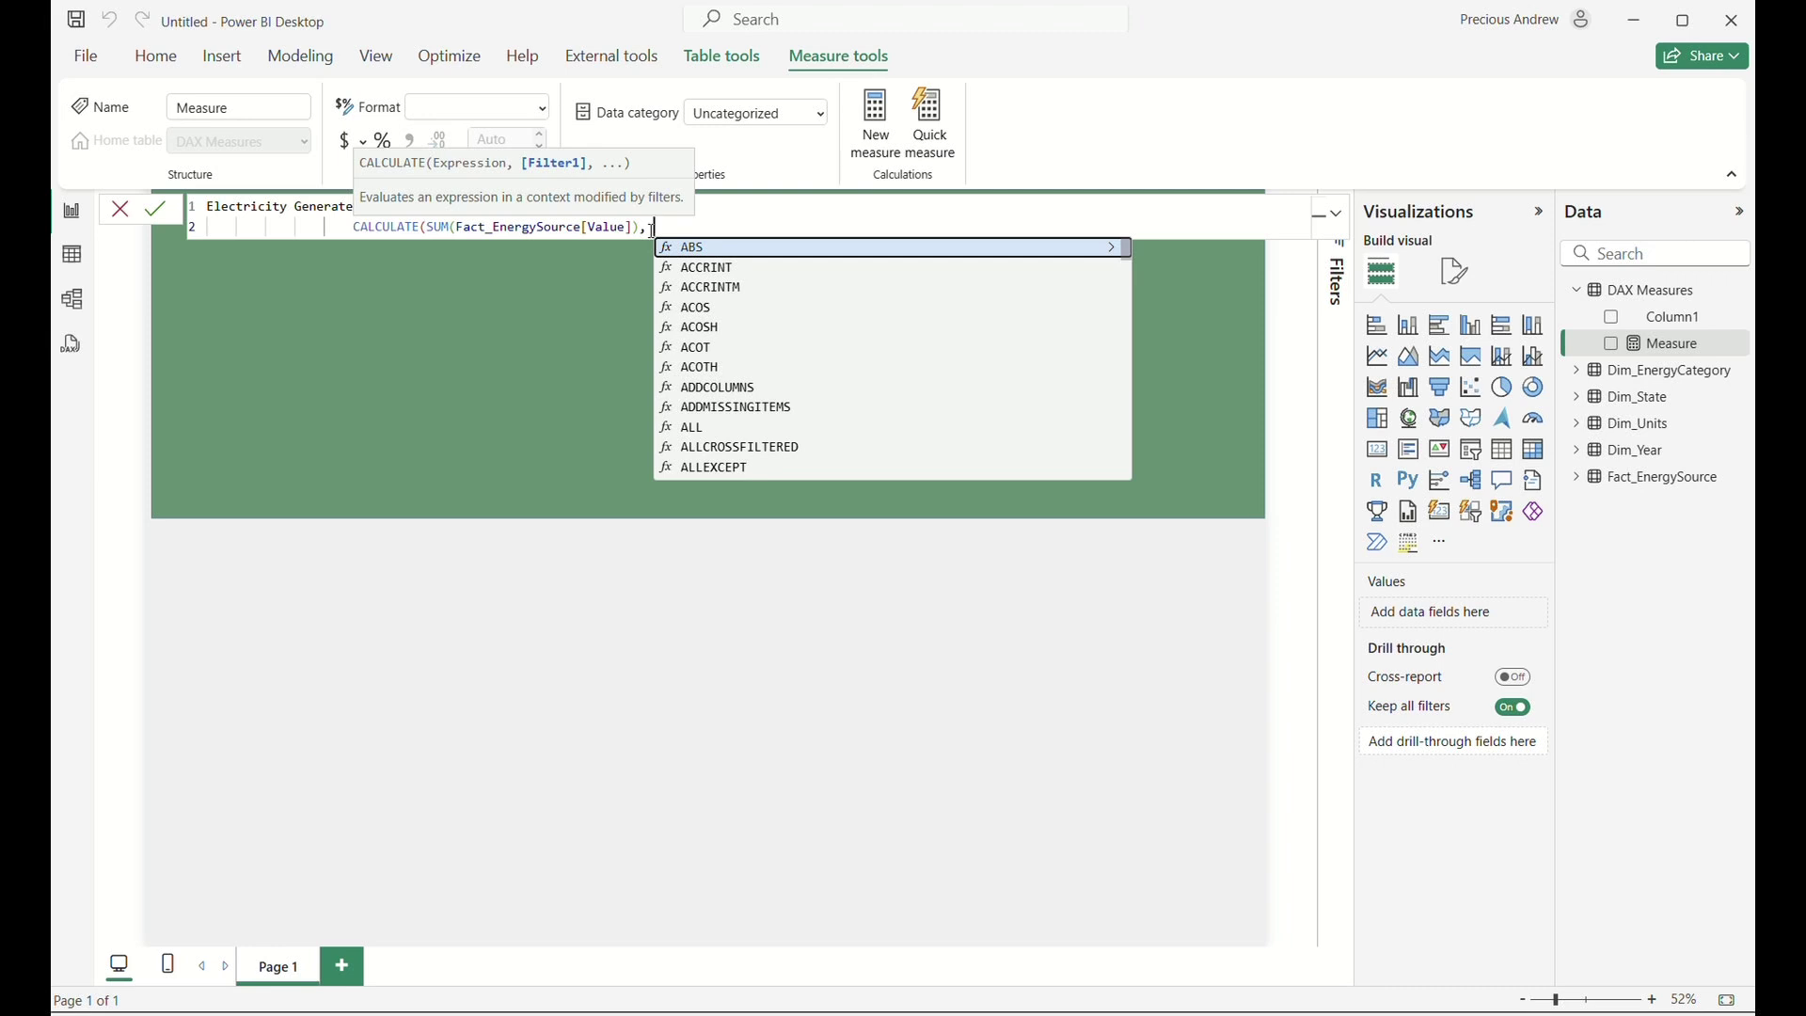
pyautogui.write('F')
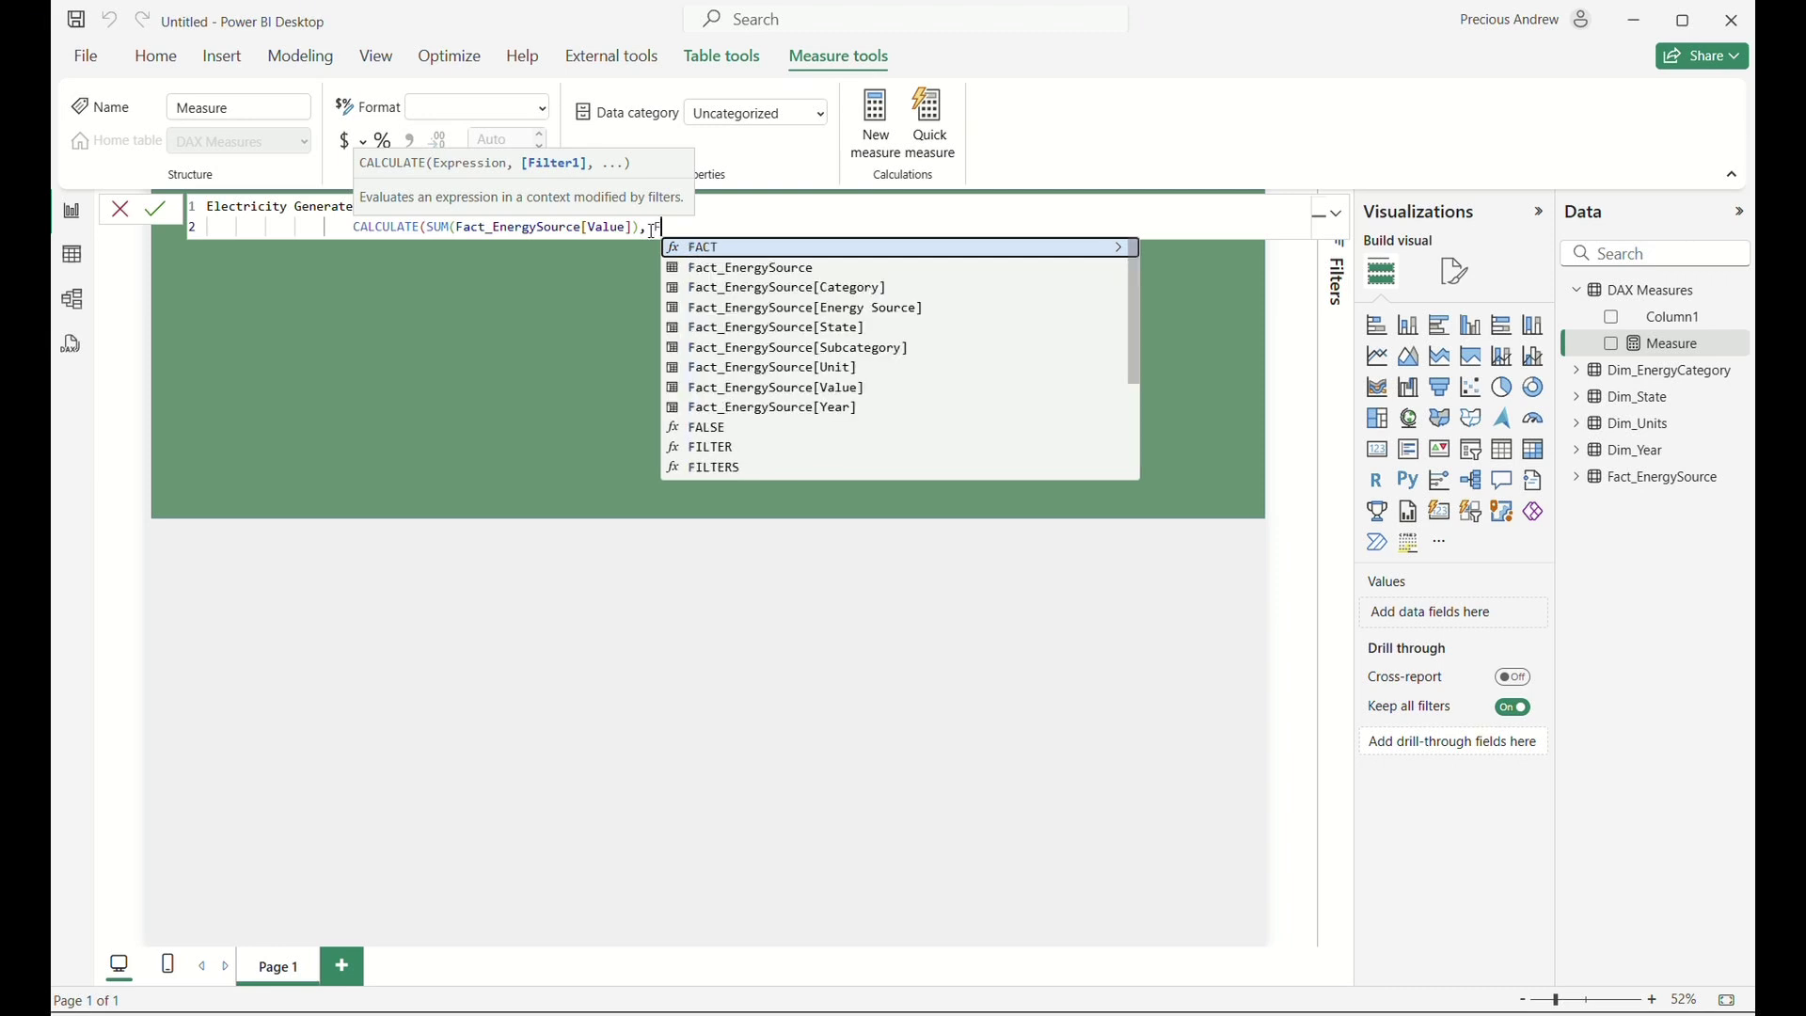
pyautogui.write('AC')
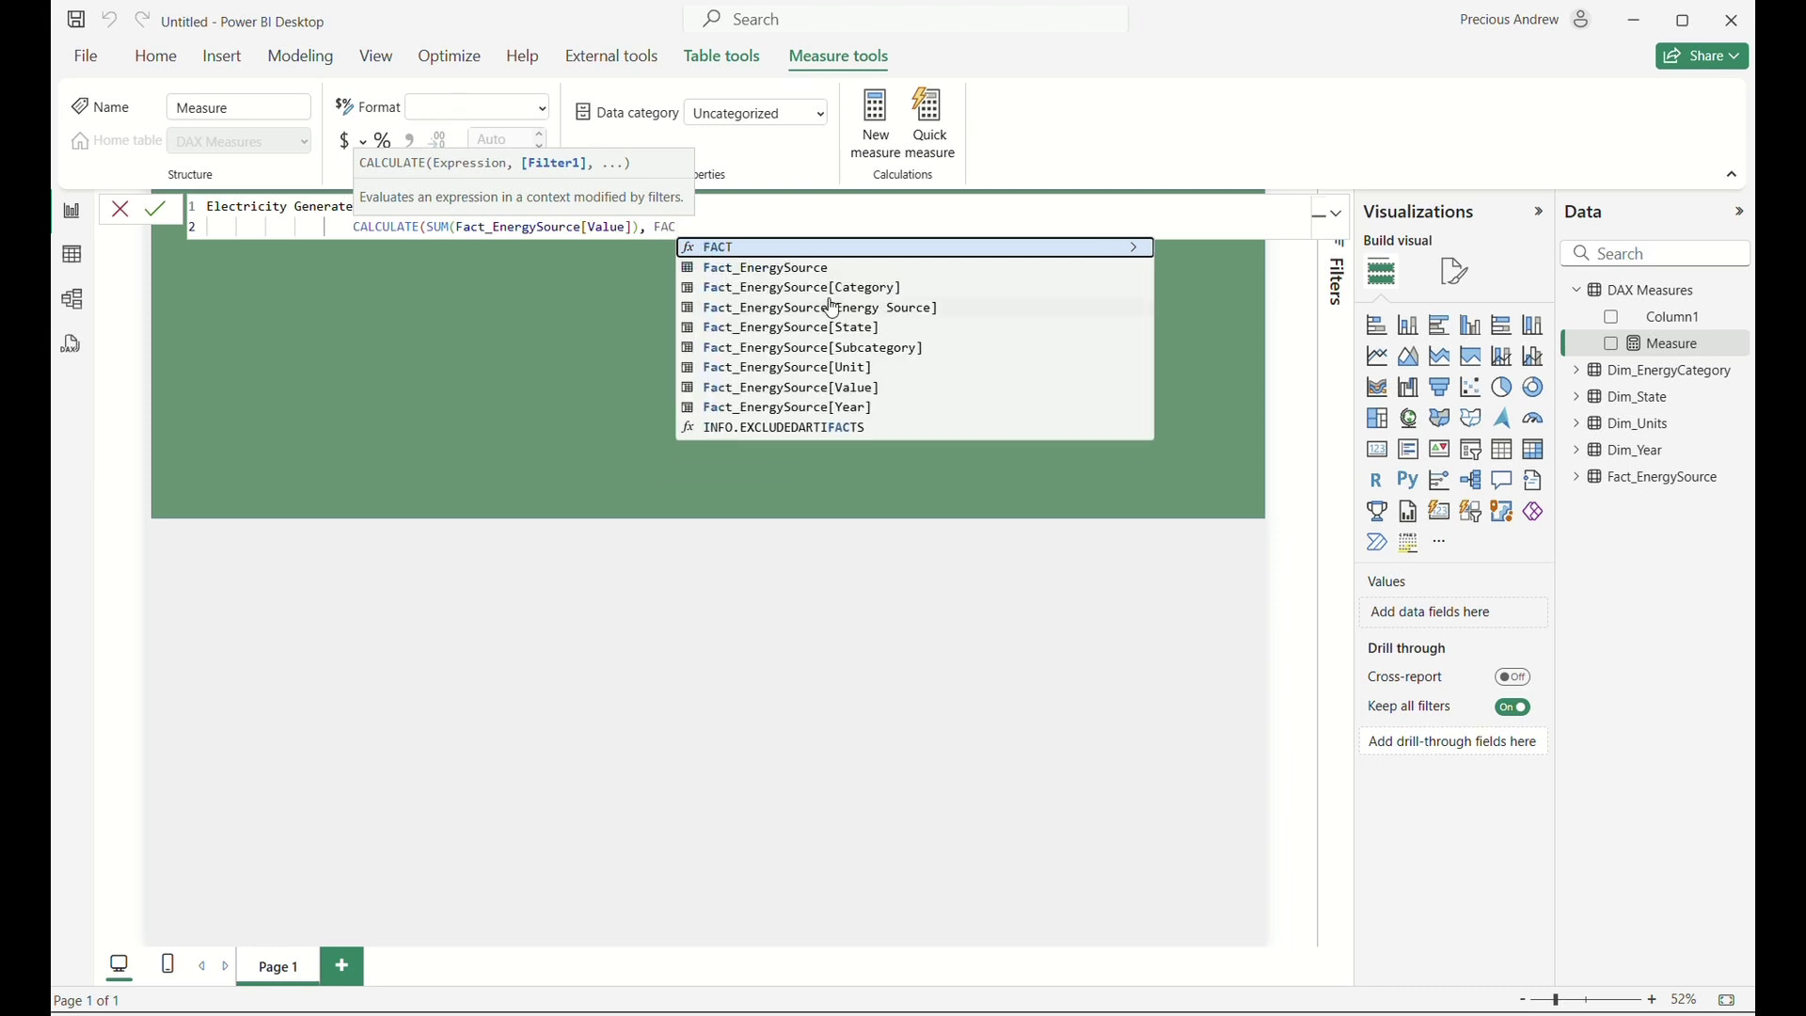
pyautogui.click(835, 367)
pyautogui.write('=')
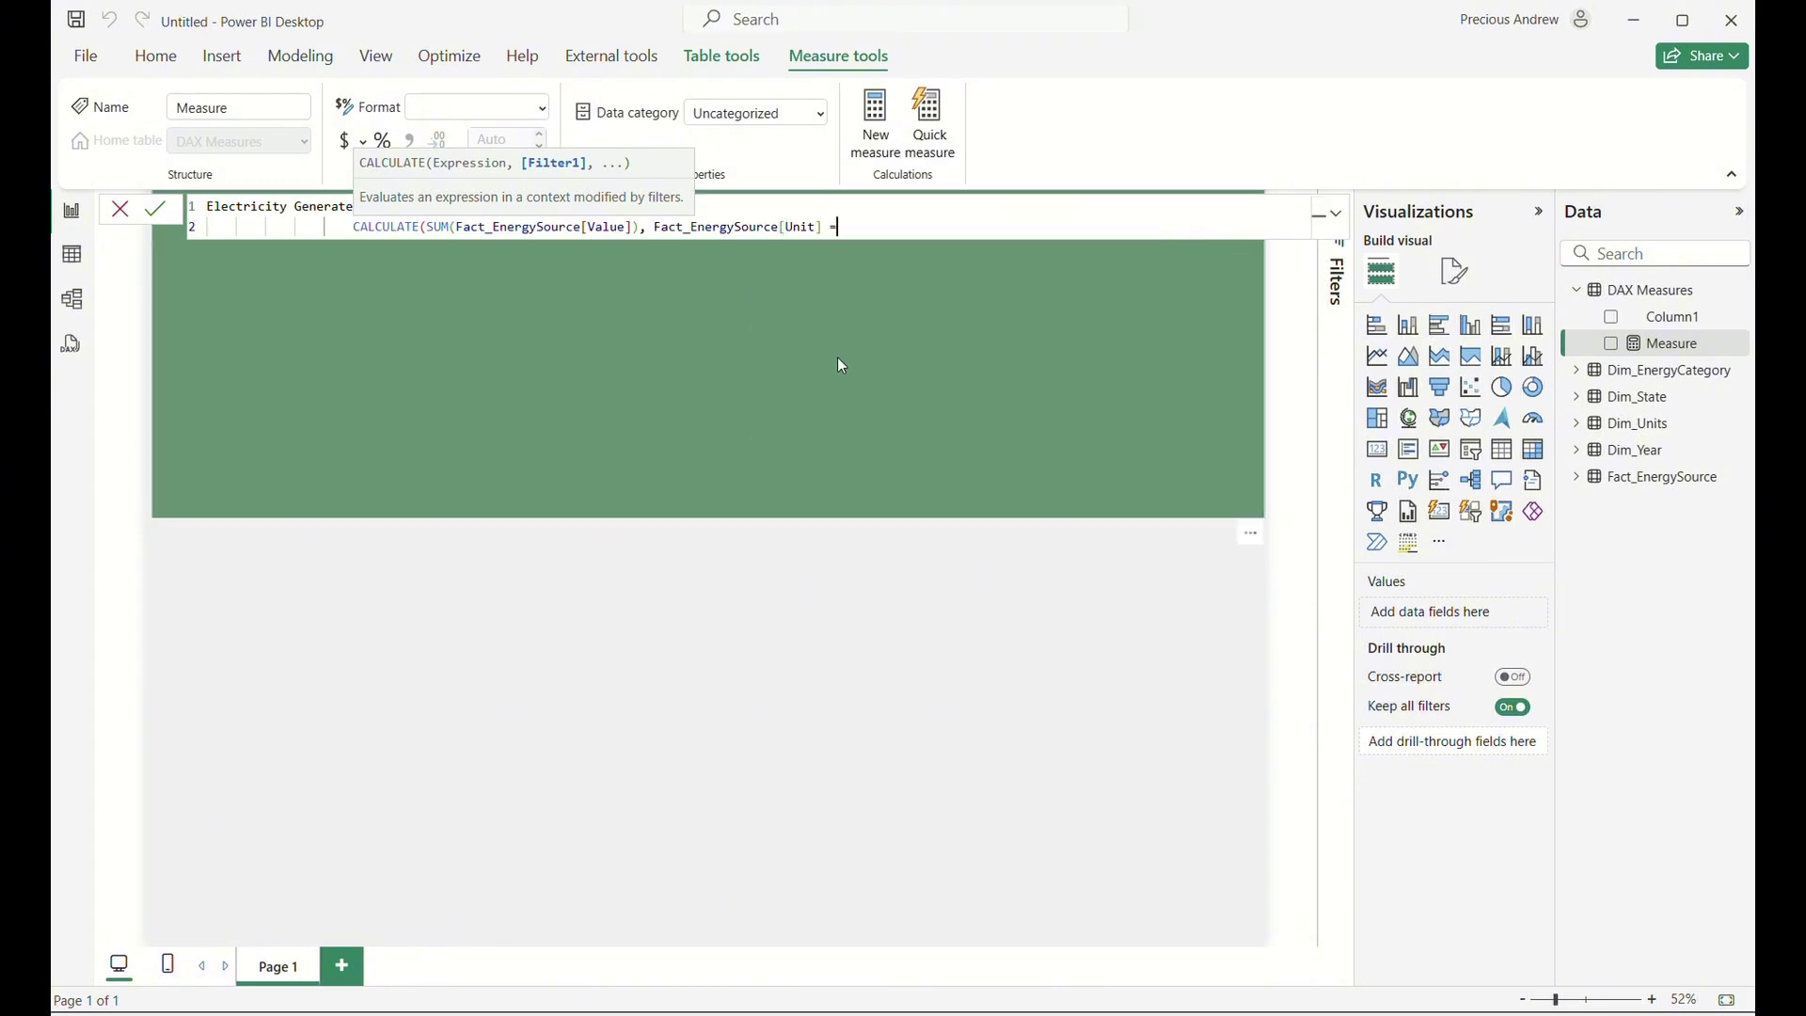
pyautogui.write(' "GWh")')
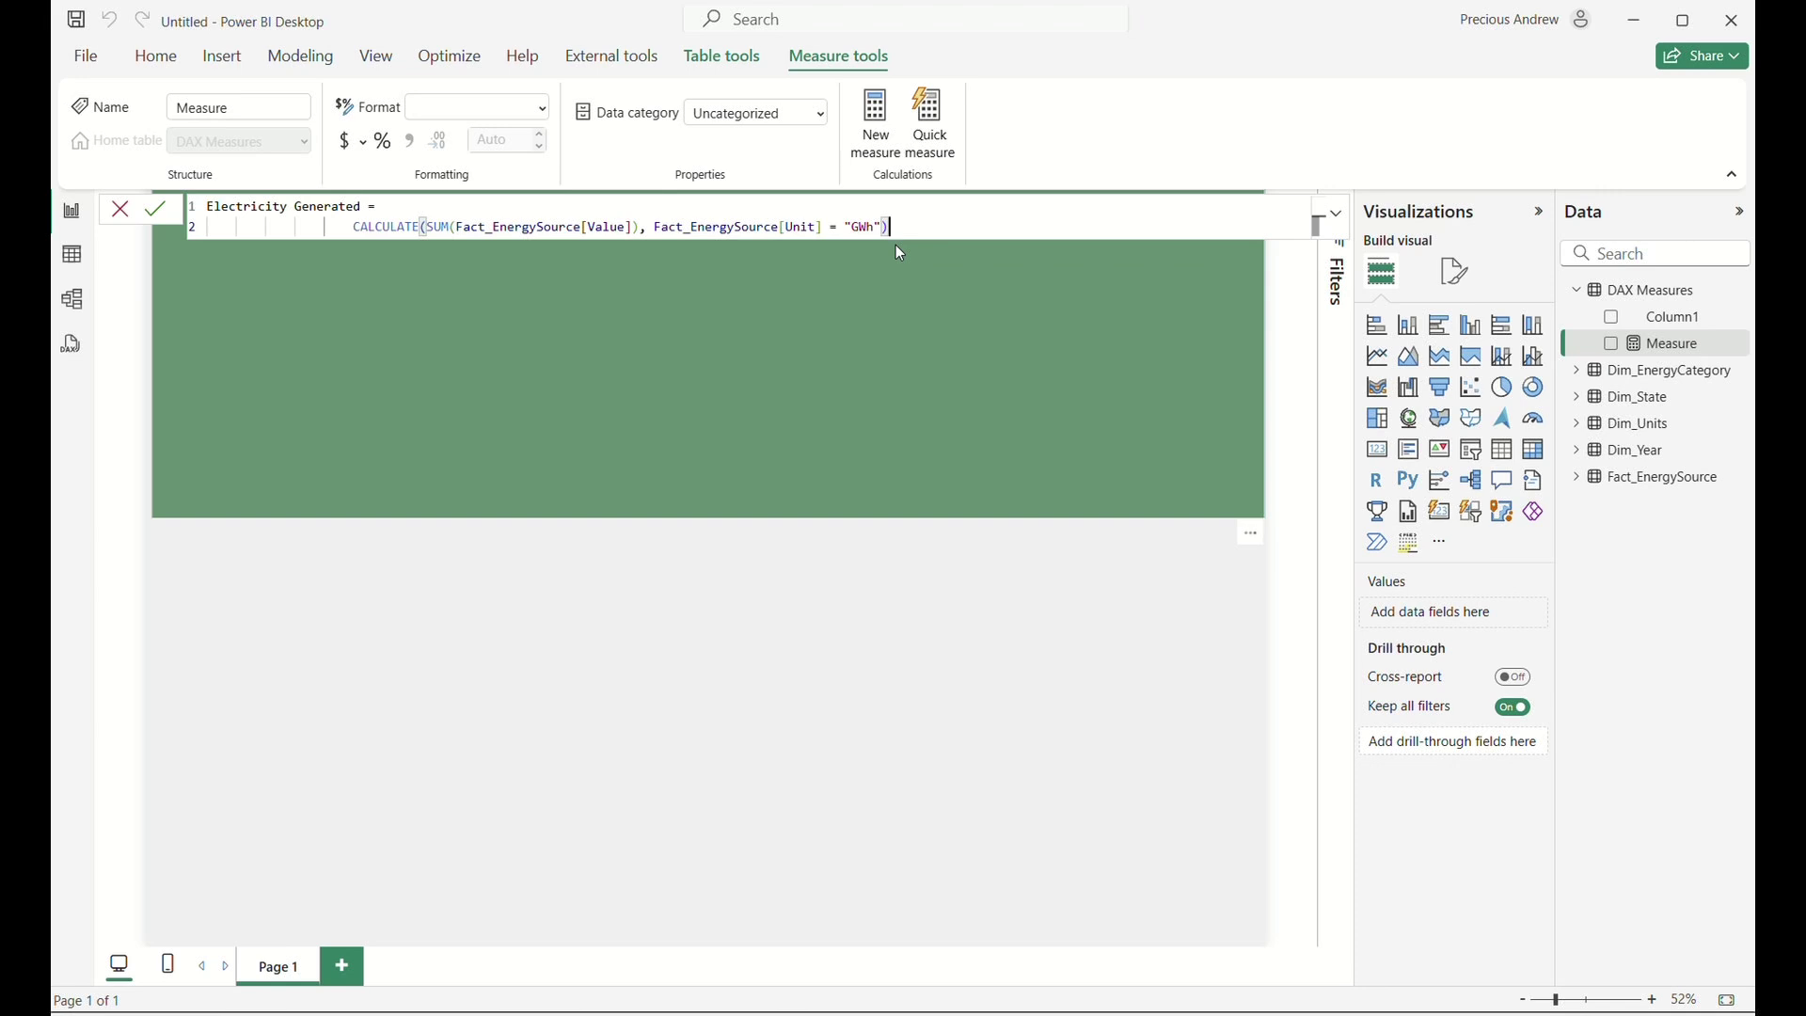
pyautogui.press('Return')
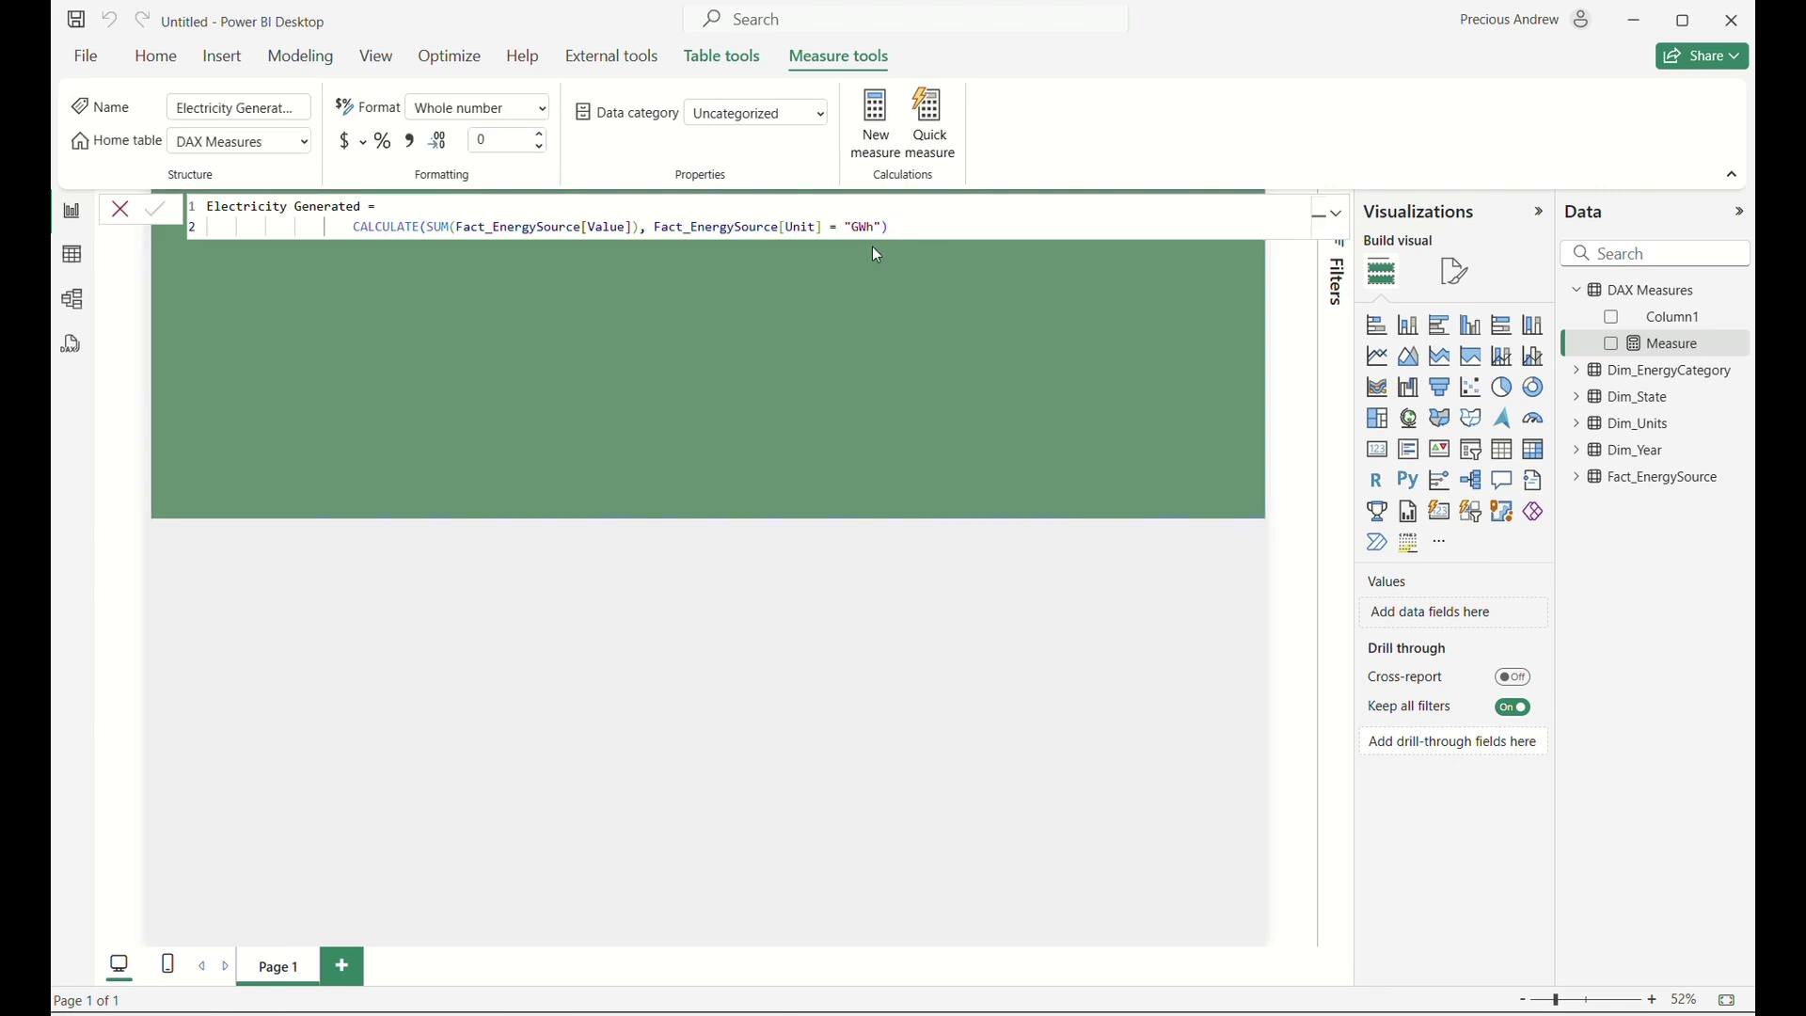
pyautogui.click(542, 138)
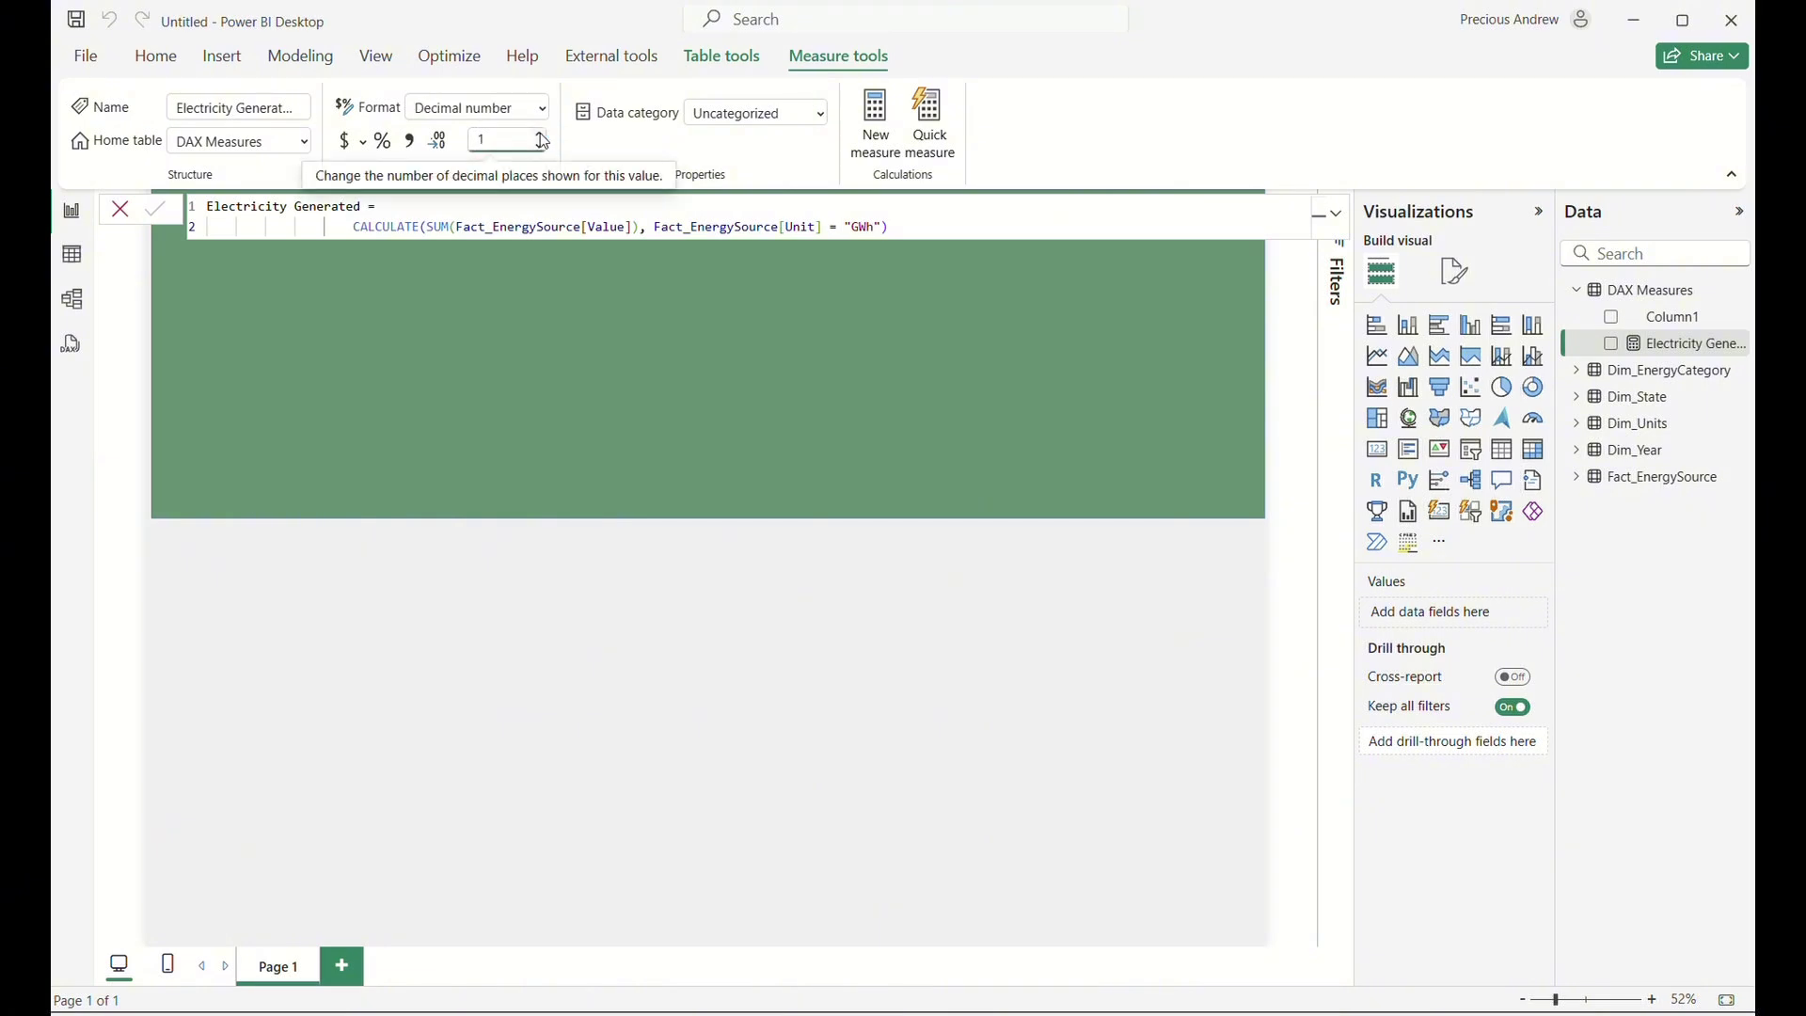
pyautogui.click(541, 135)
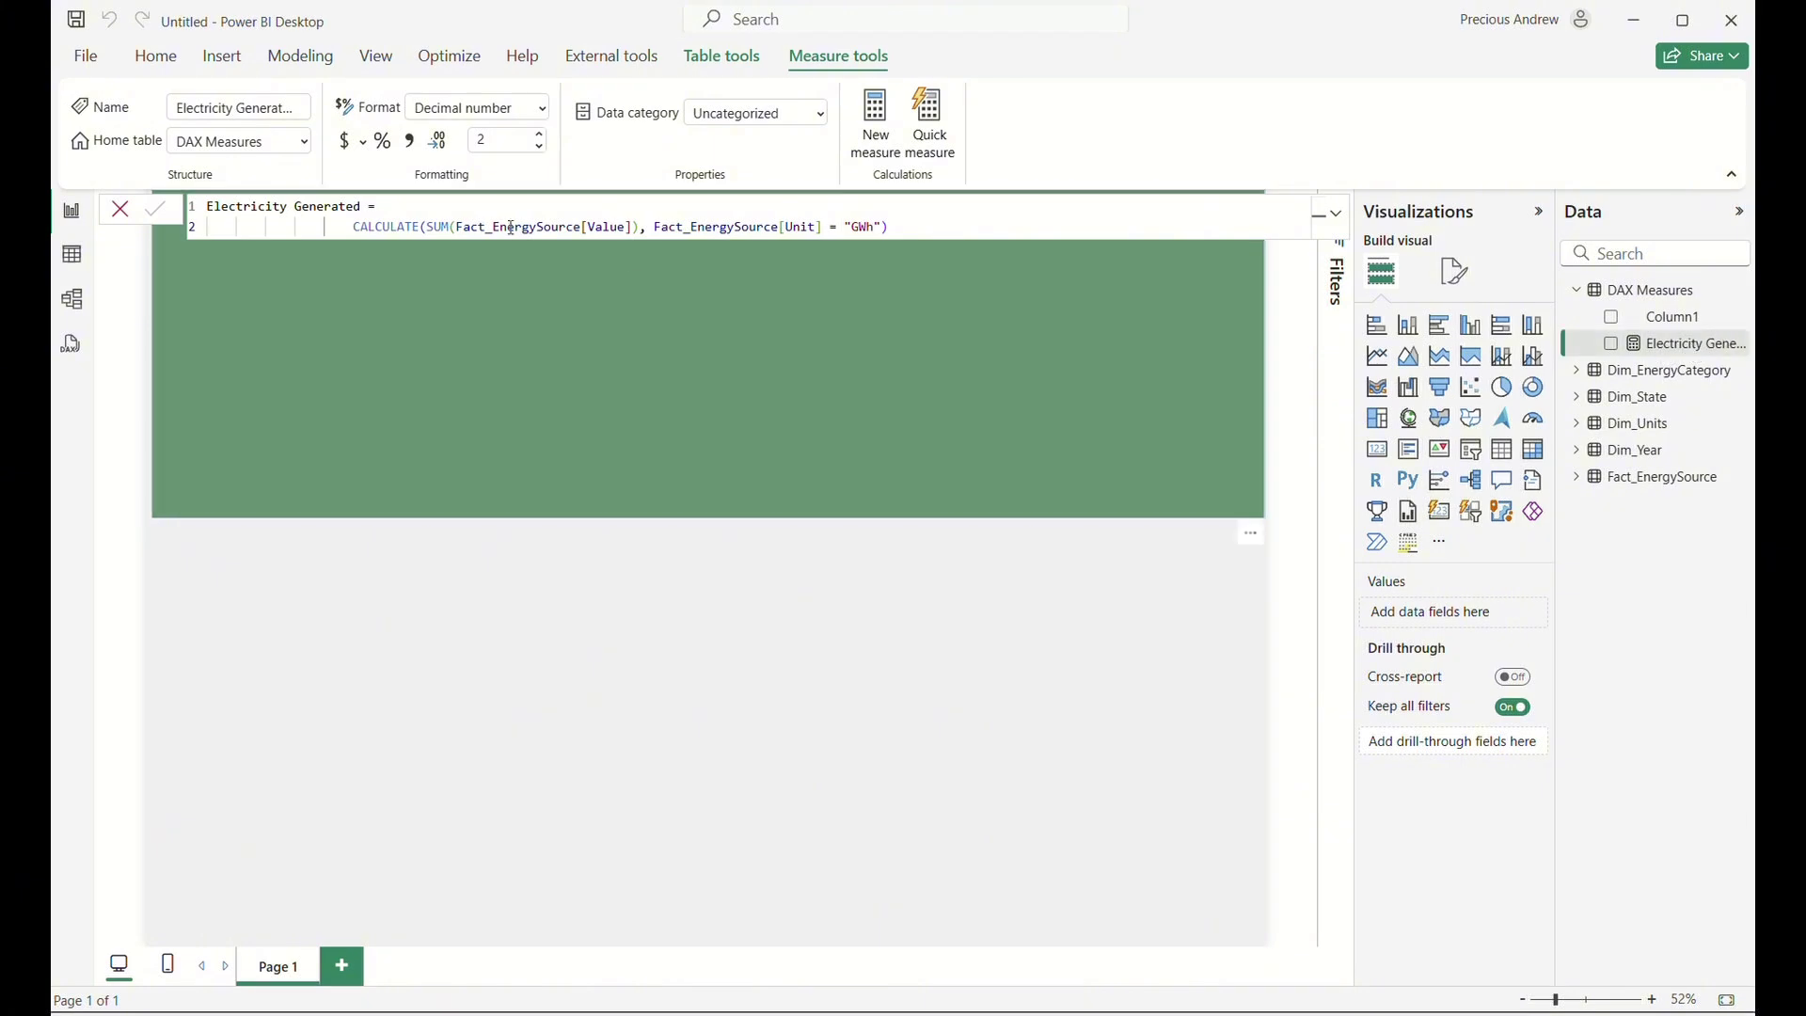
# Copy the Electricity Generated formula into a new measure in the DAX Measures table.
pyautogui.moveTo(900, 226); pyautogui.dragTo(203, 206)
pyautogui.hotkey('ctrl', 'c')
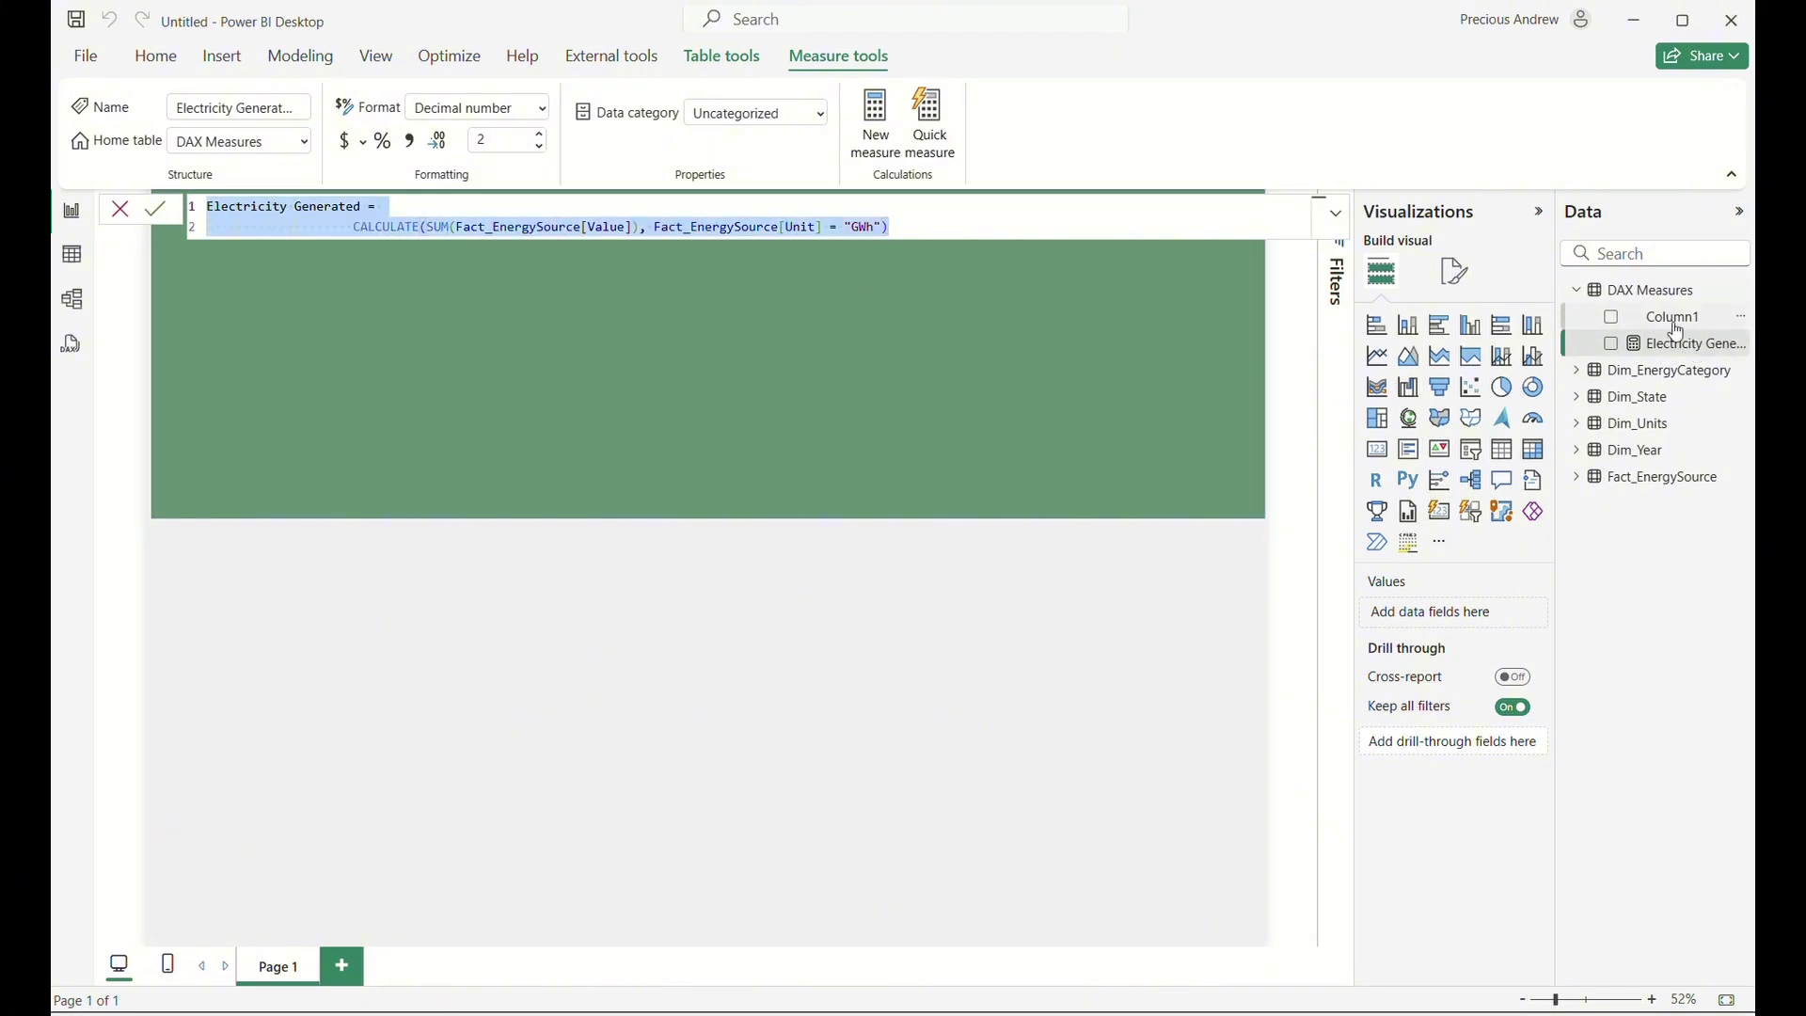
pyautogui.moveTo(1741, 351)
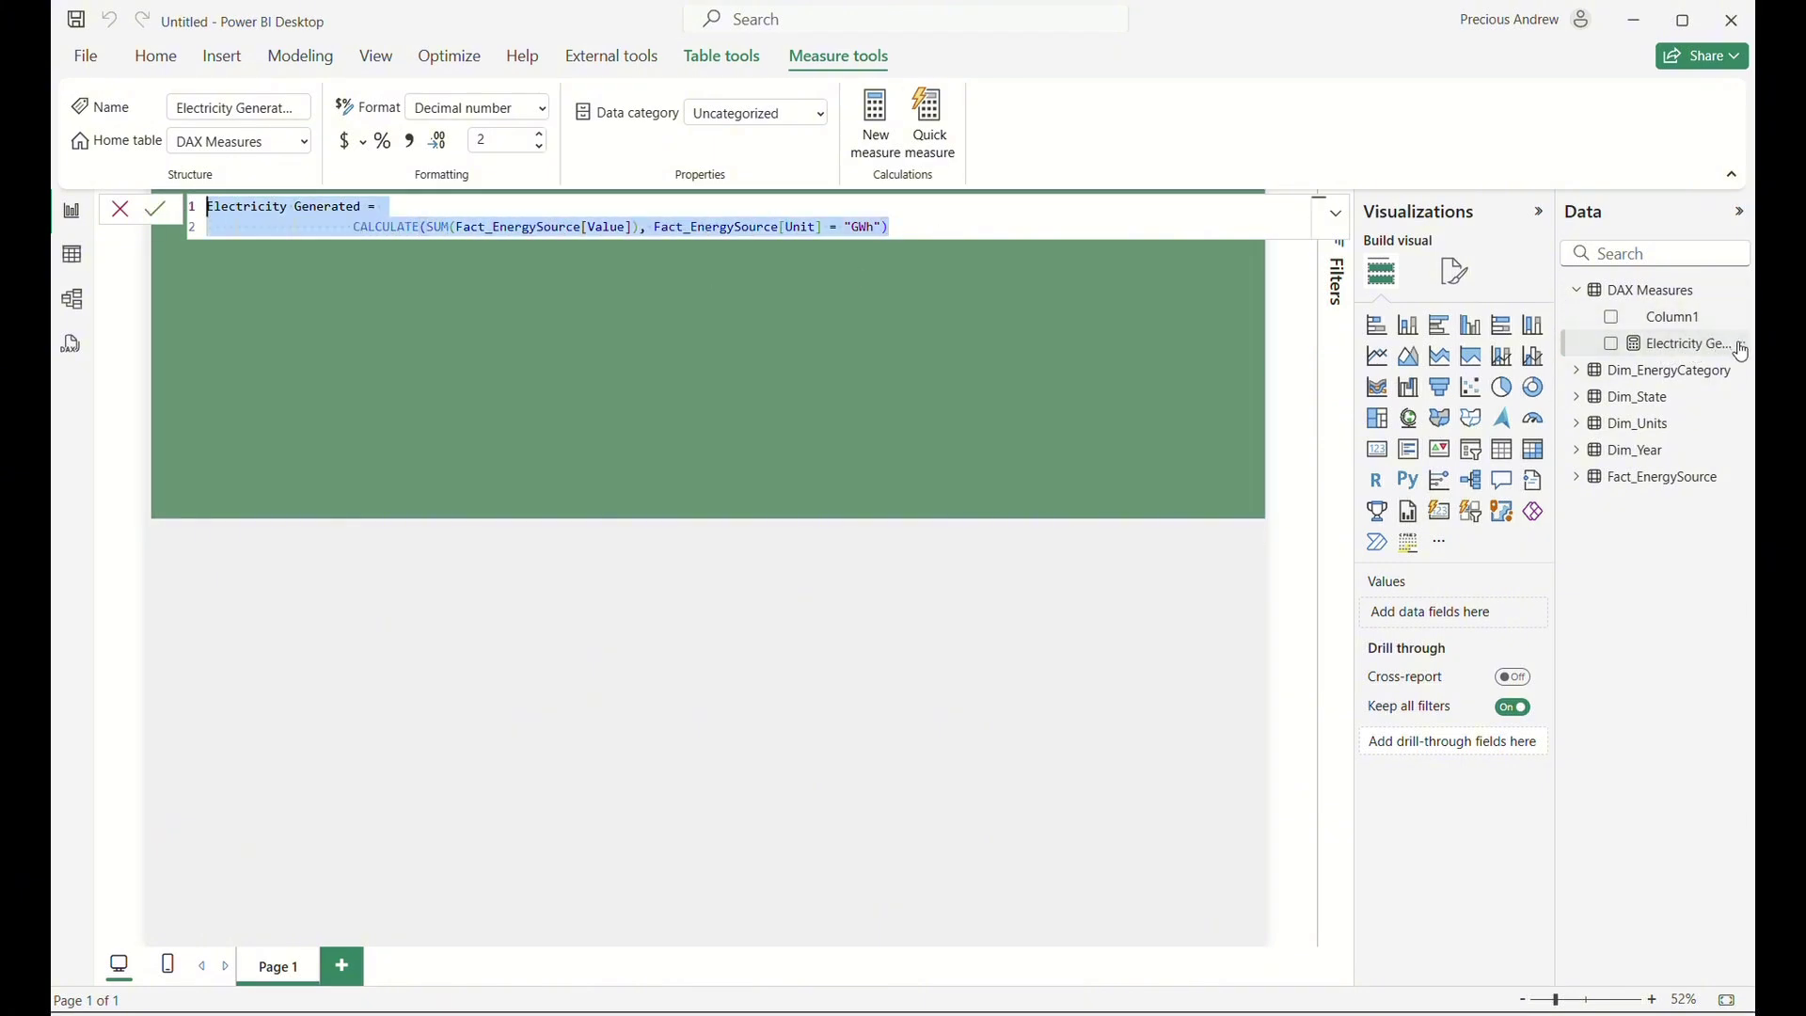
pyautogui.click(1728, 291)
pyautogui.click(1660, 333)
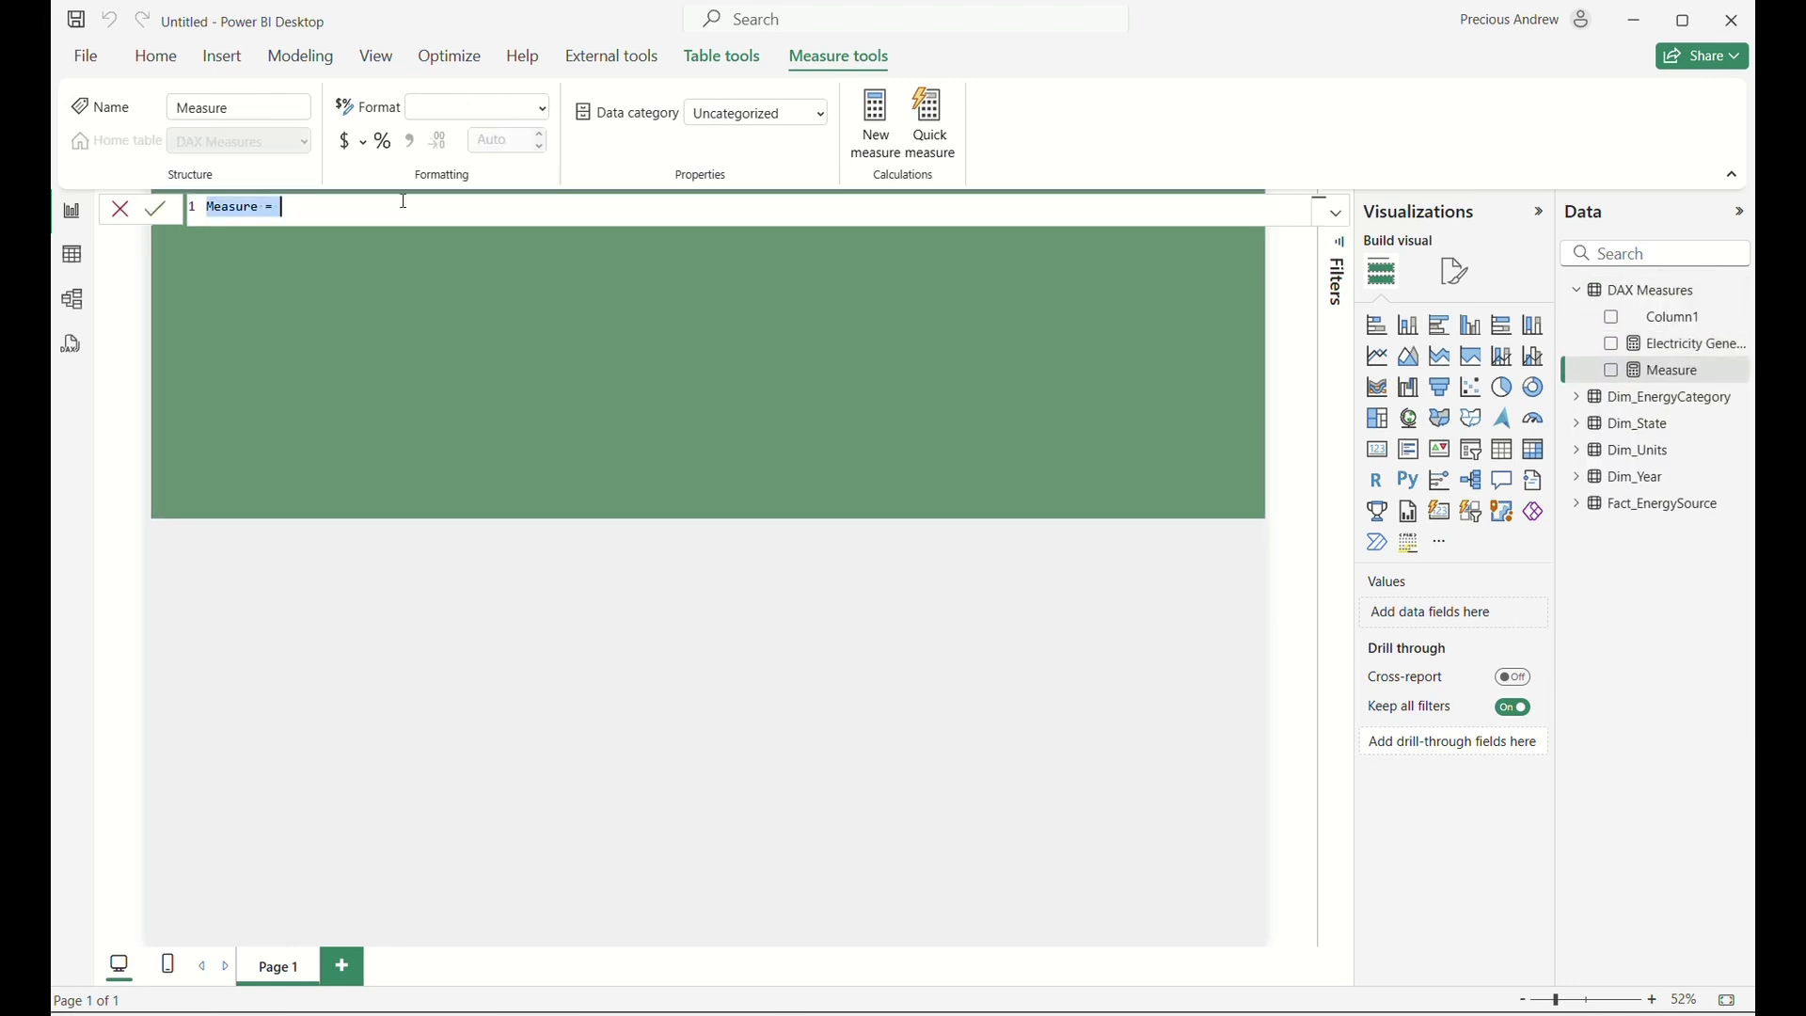
pyautogui.hotkey('ctrl', 'v')
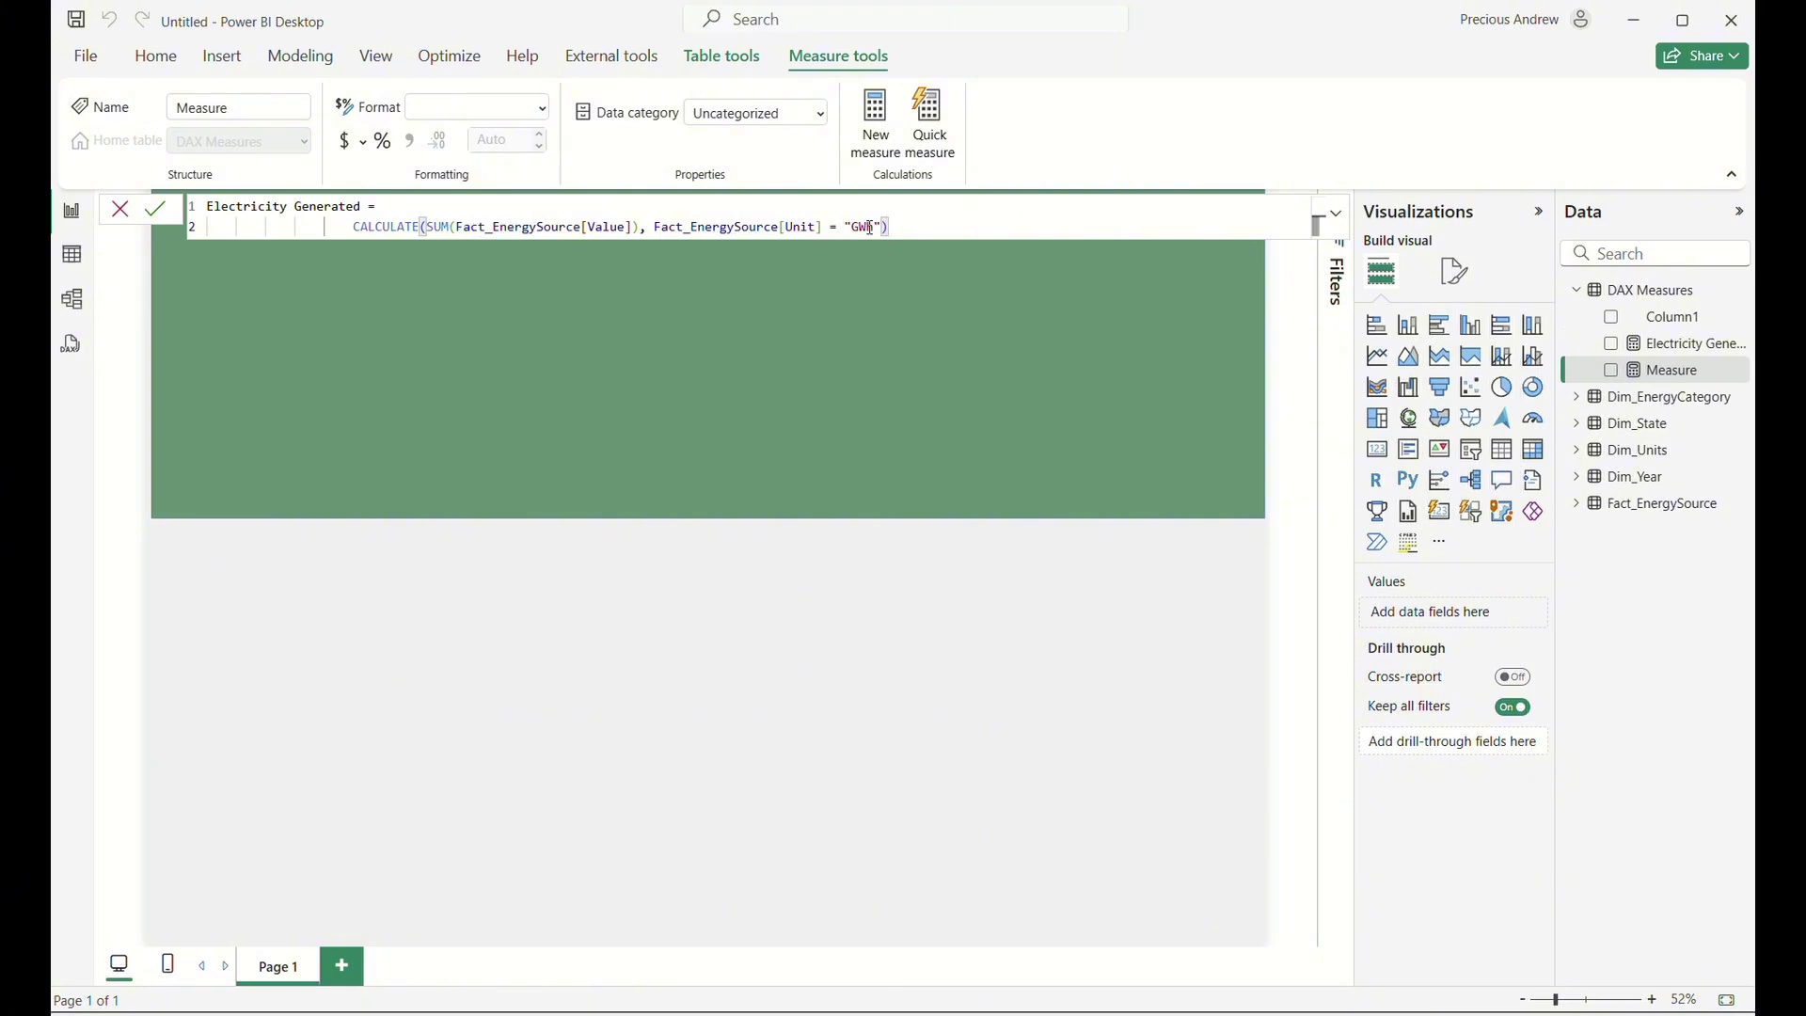
# Change the new measure's unit filter to "KtCO2" and try to commit it under the copied name.
pyautogui.moveTo(875, 230); pyautogui.dragTo(853, 228)
pyautogui.write('KTCO')
pyautogui.press('BackSpace')
pyautogui.press('BackSpace')
pyautogui.press('BackSpace')
pyautogui.write('tCO2')
pyautogui.click(968, 230)
pyautogui.press('Return')
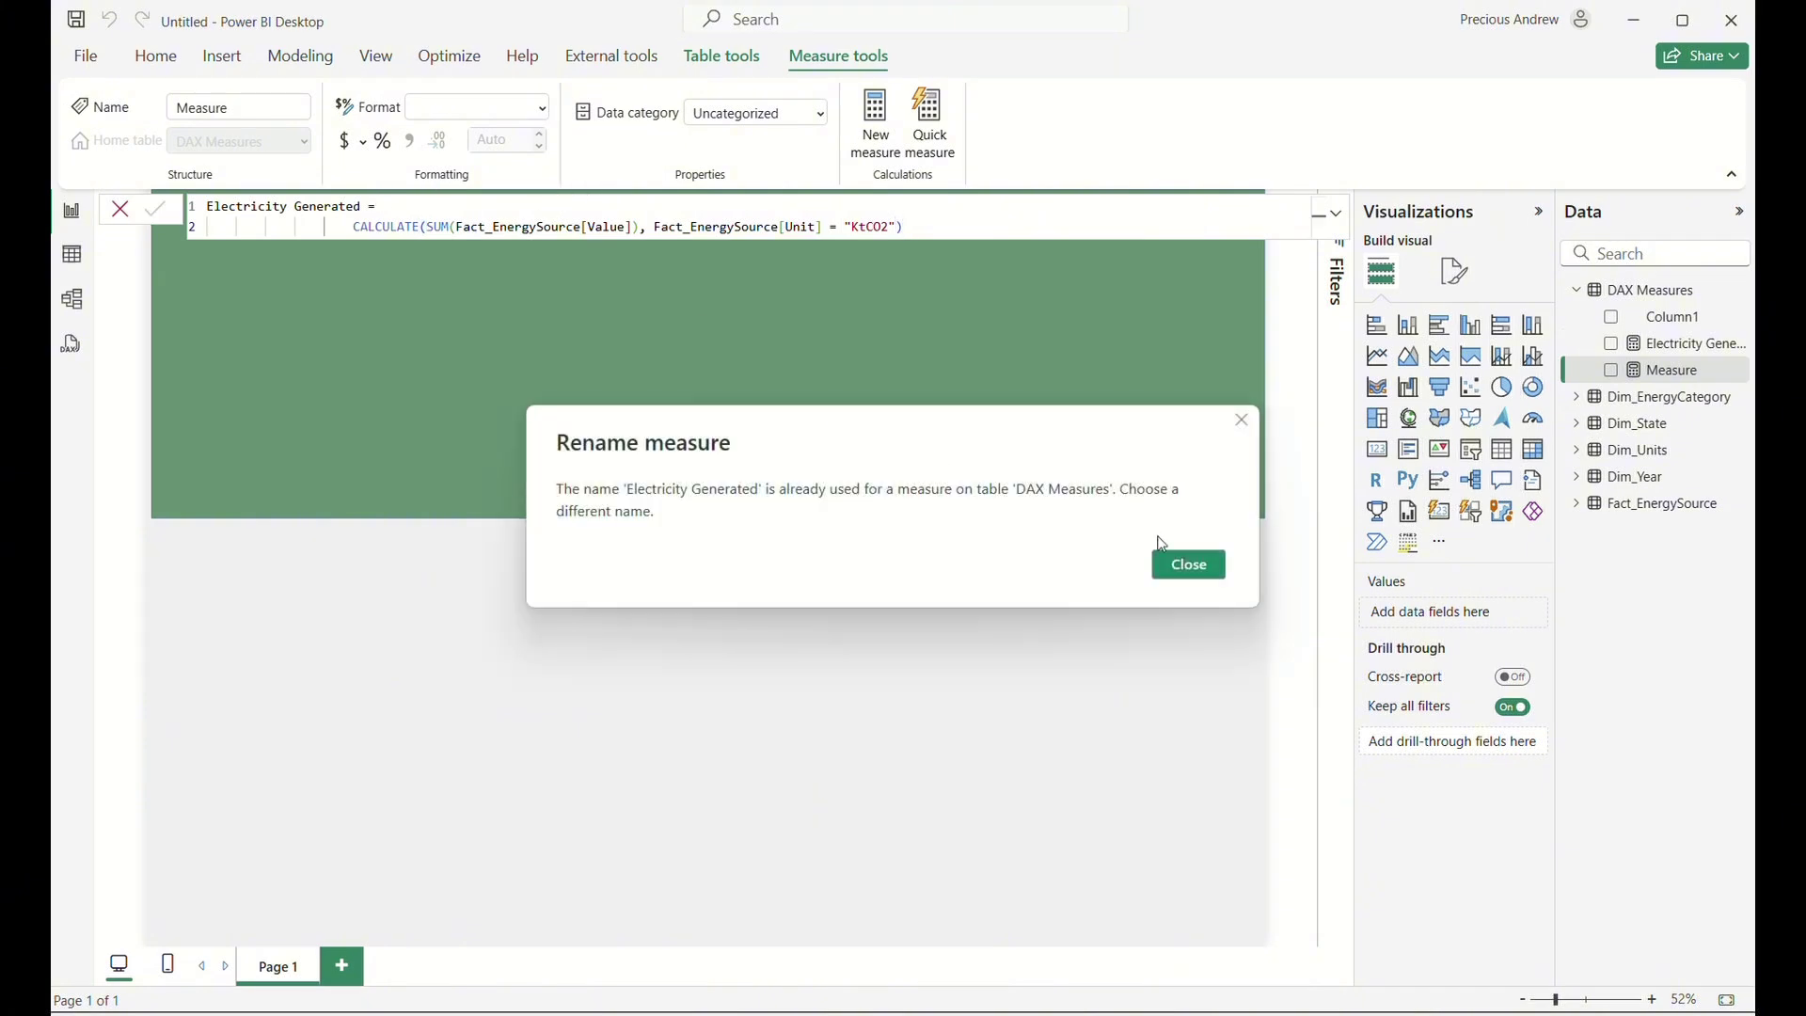
pyautogui.click(1201, 566)
# Rename the KtCO2 measure as CO2 Emissions in its formula, commit it and format it to 2 decimal places.
pyautogui.moveTo(364, 209); pyautogui.dragTo(205, 209)
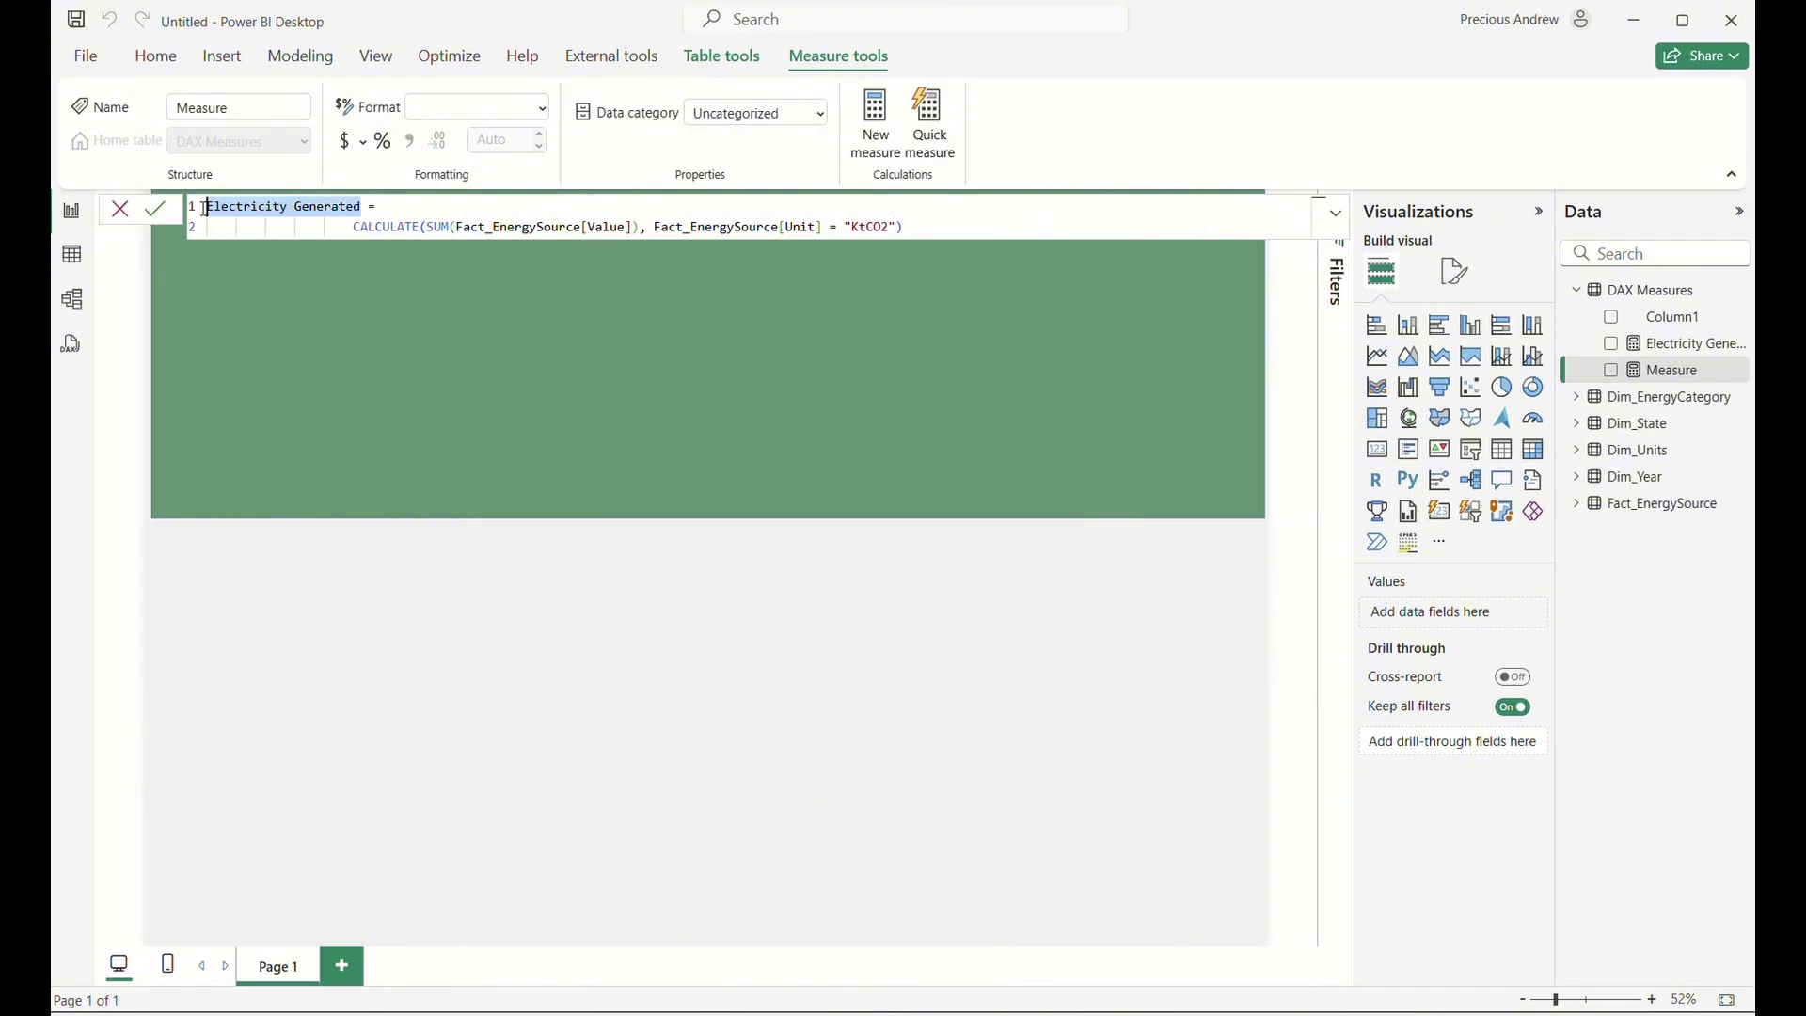
pyautogui.write('CO')
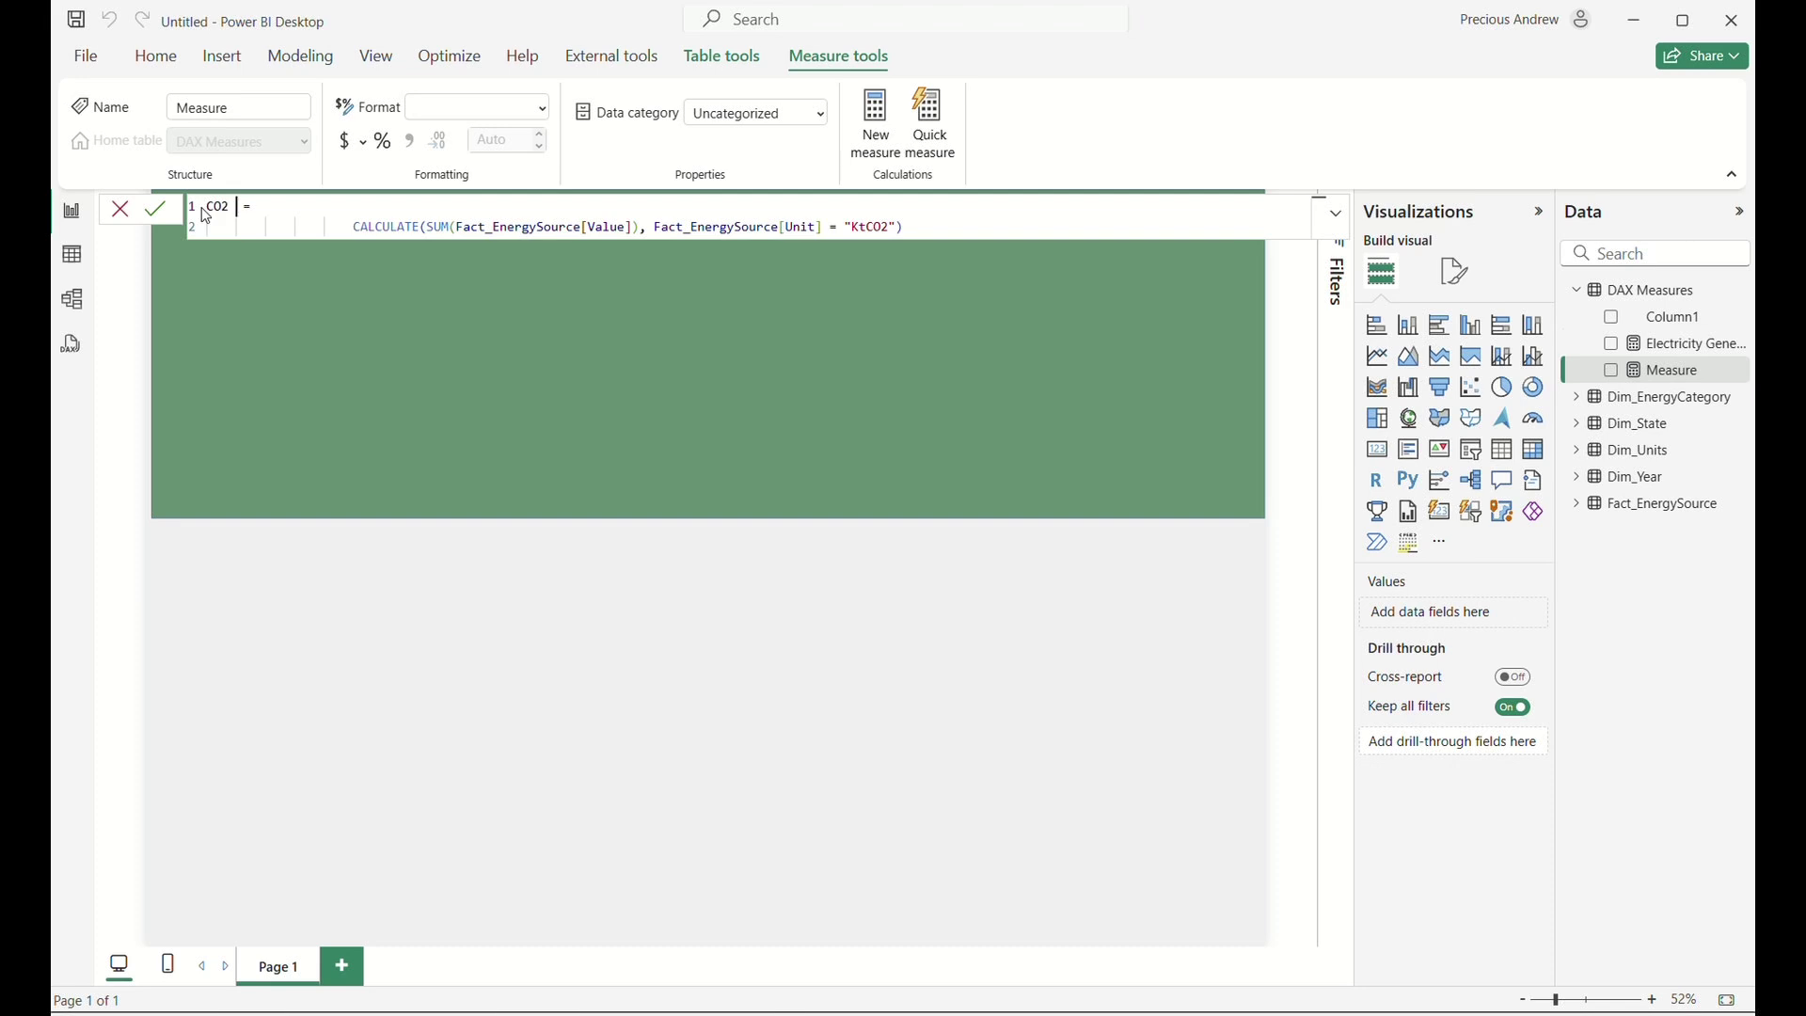
pyautogui.write('2 EMISSION')
pyautogui.press('BackSpace')
pyautogui.press('BackSpace')
pyautogui.press('BackSpace')
pyautogui.press('BackSpace')
pyautogui.press('BackSpace')
pyautogui.press('BackSpace')
pyautogui.write('missions')
pyautogui.click(968, 227)
pyautogui.press('Return')
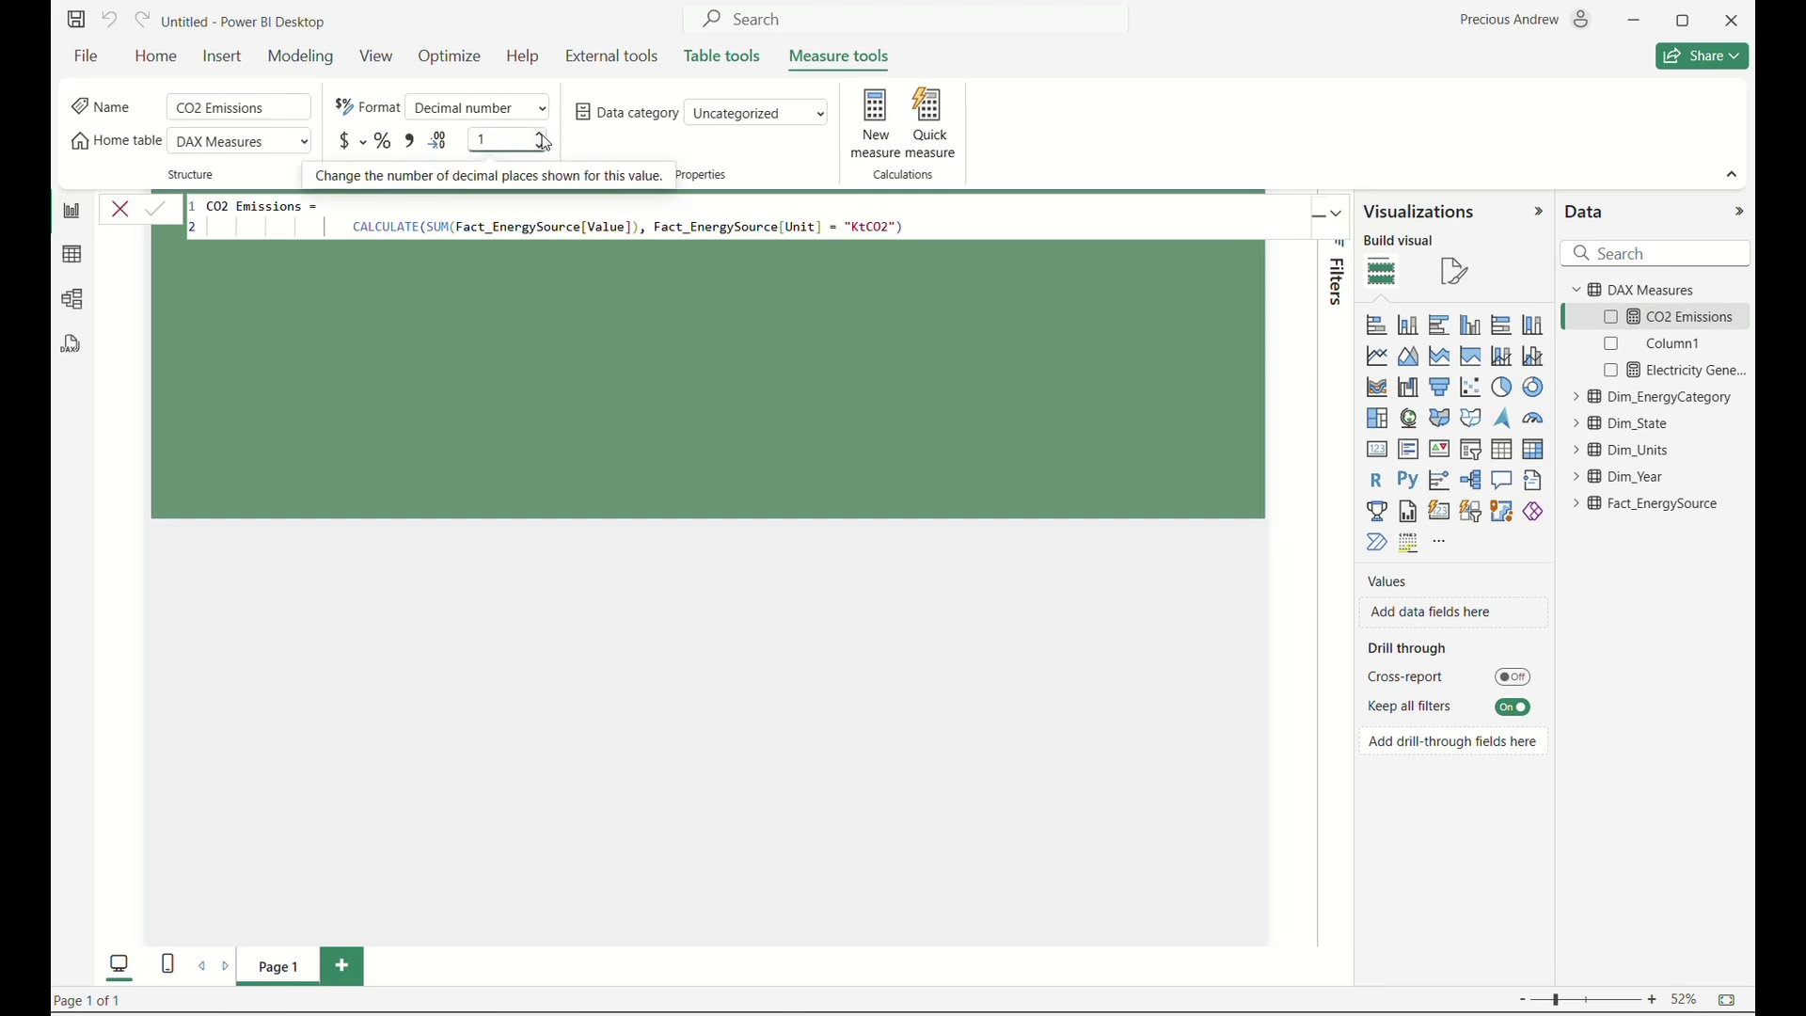
pyautogui.click(542, 136)
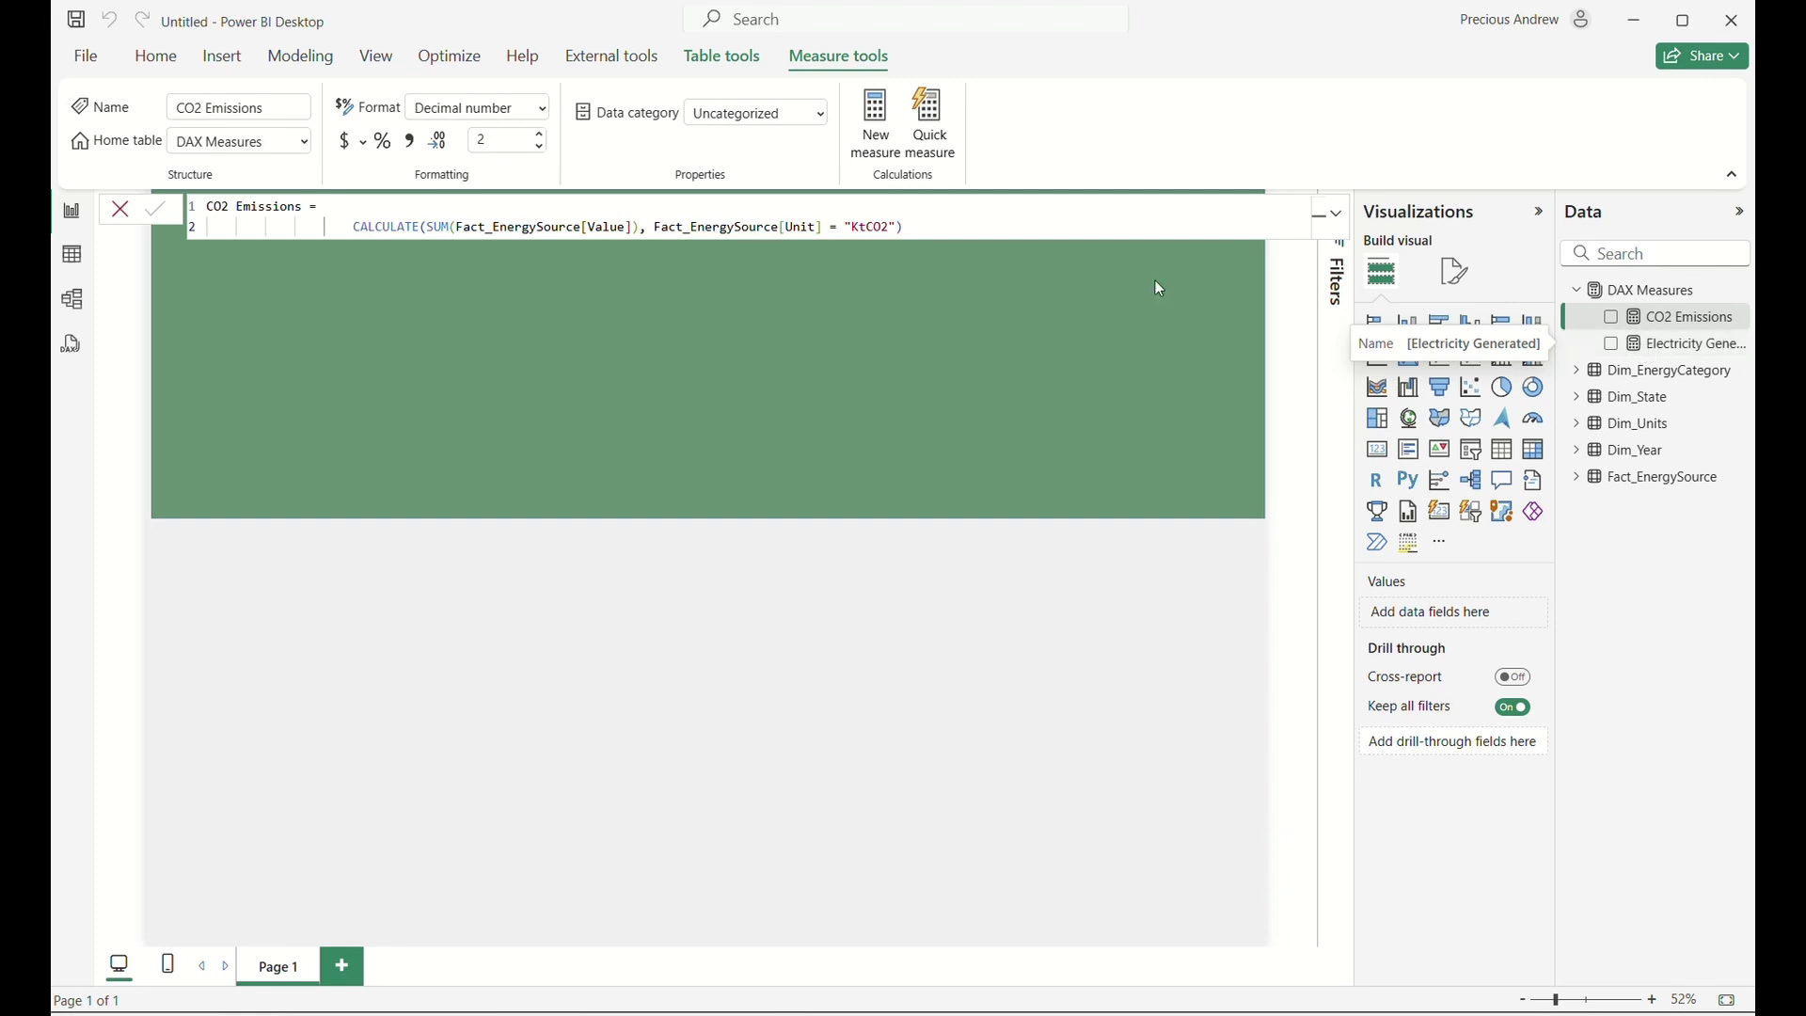
# Create a new measure from the copied Electricity Generated formula and rename it Renewable Energy in the formula.
pyautogui.click(882, 125)
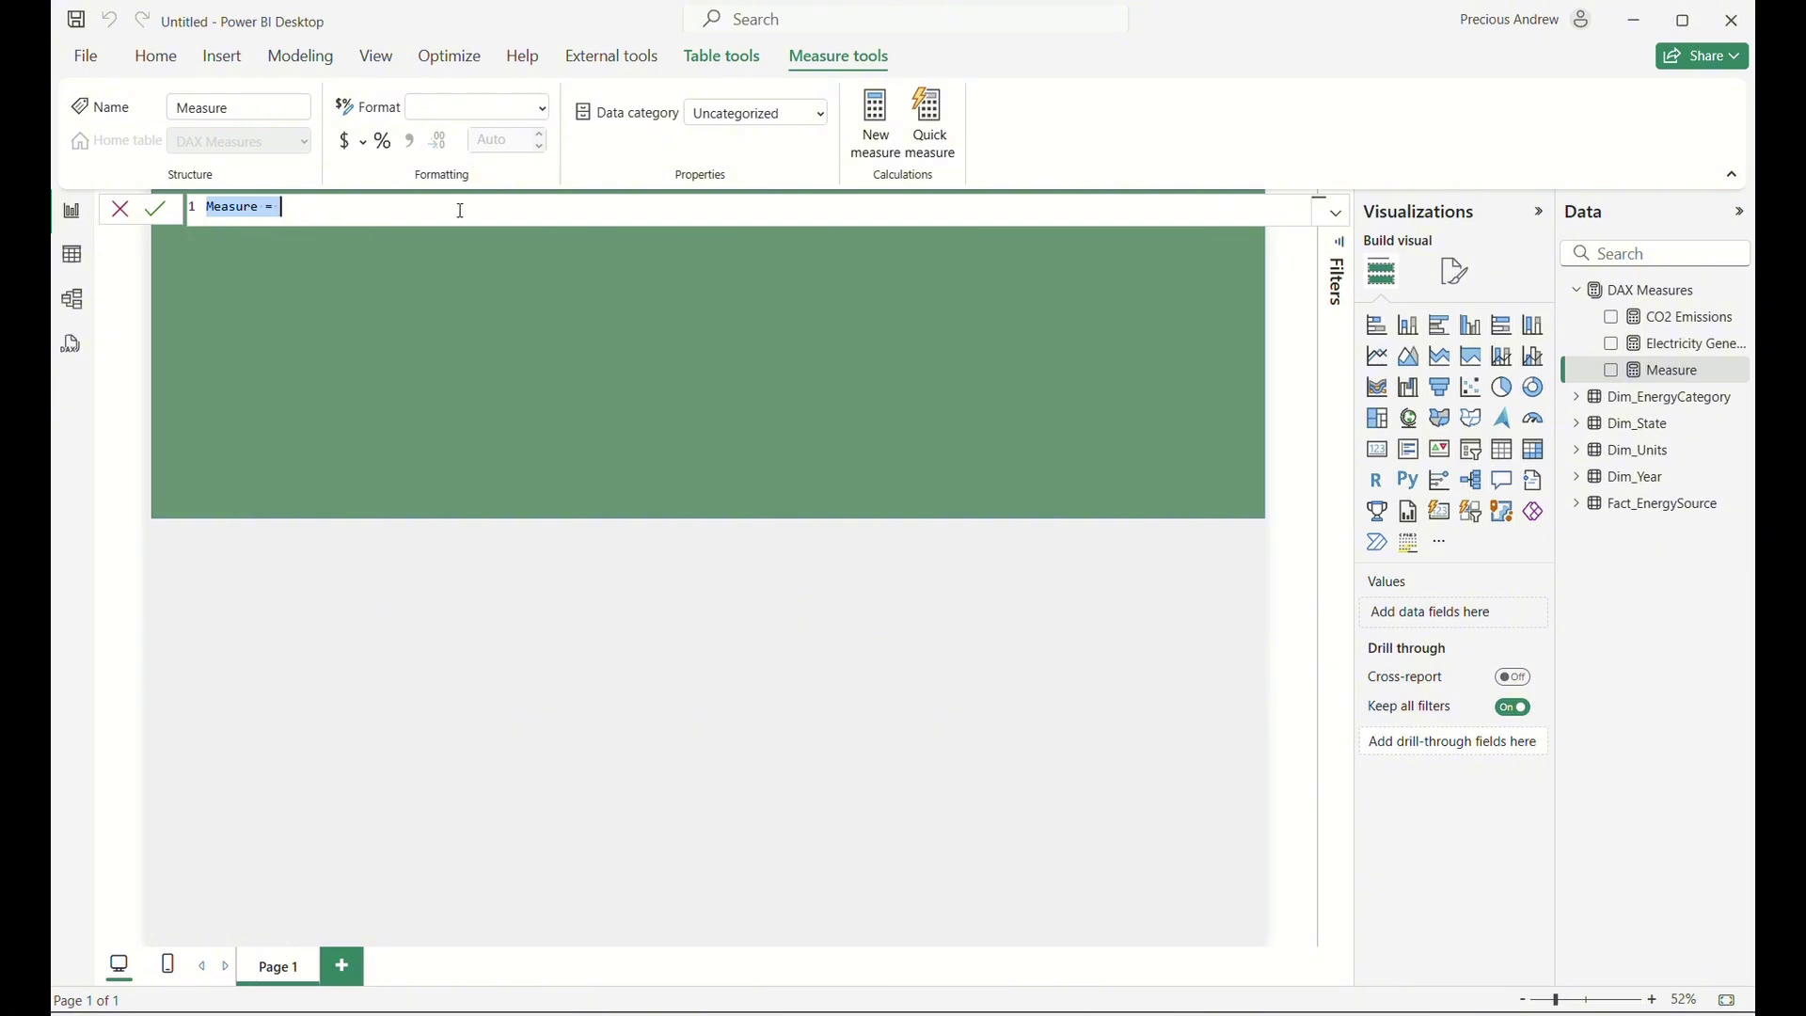
pyautogui.hotkey('ctrl', 'v')
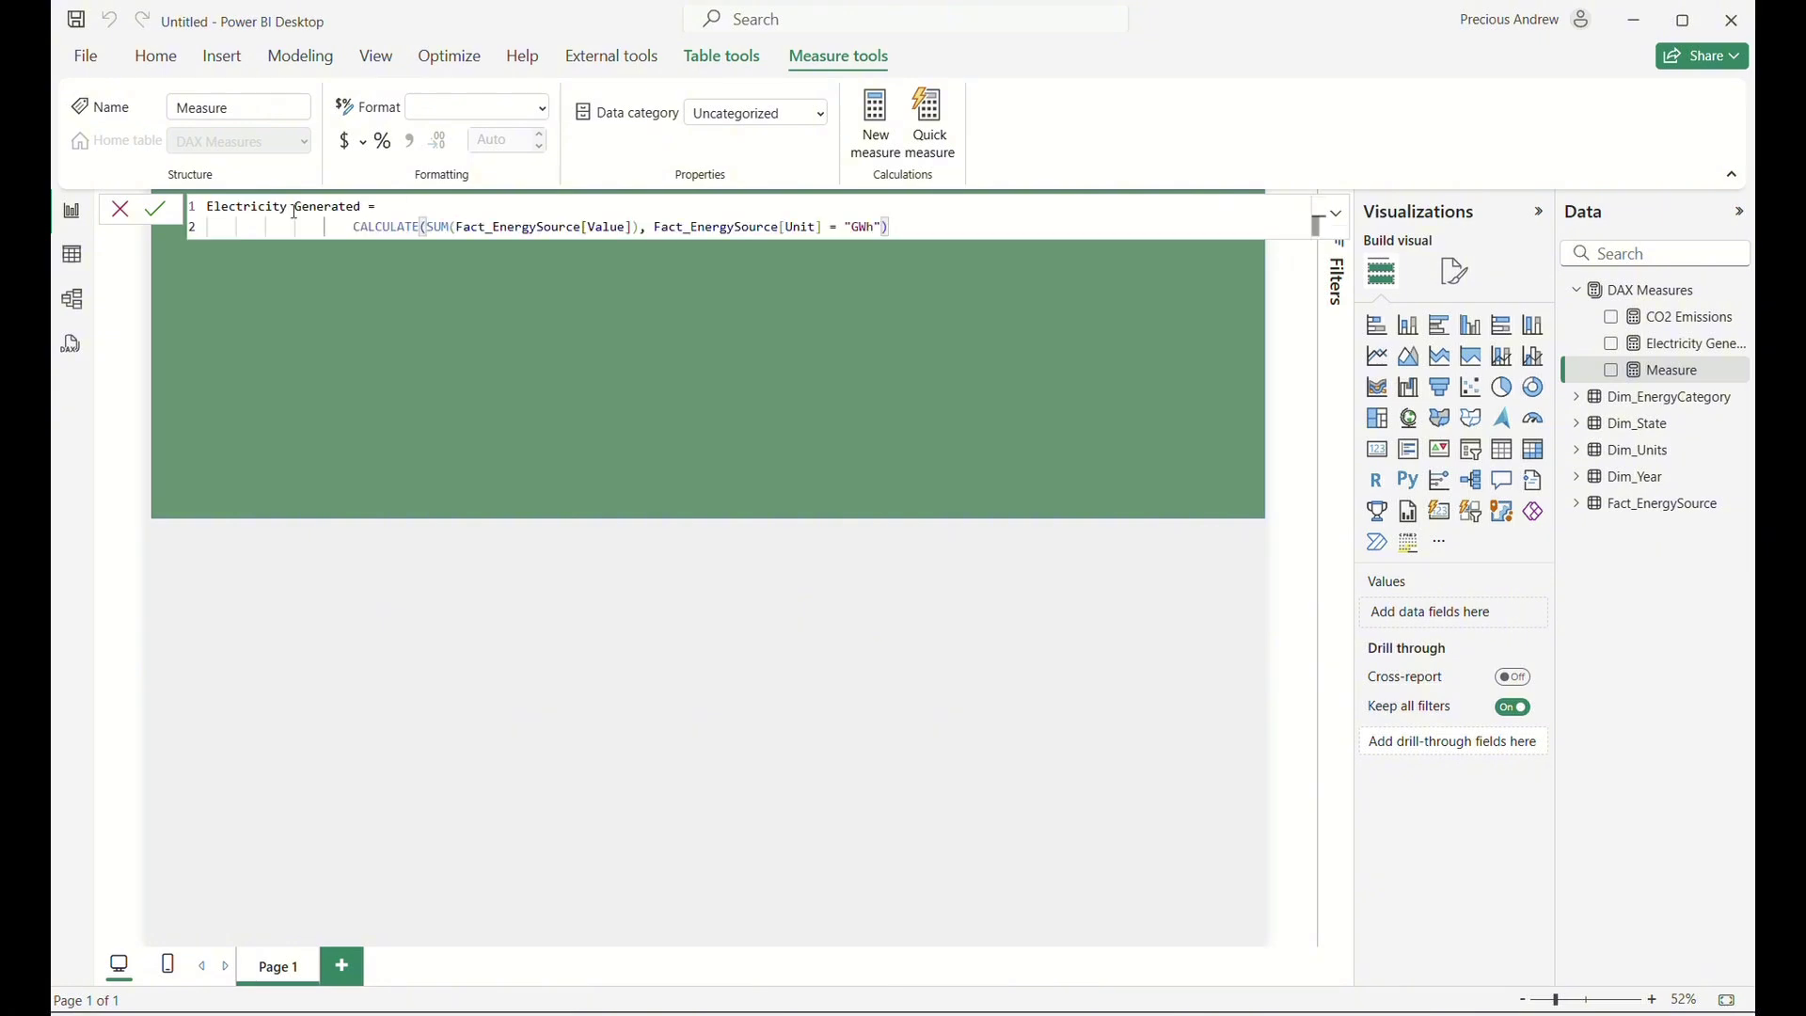
pyautogui.moveTo(290, 207); pyautogui.dragTo(215, 204)
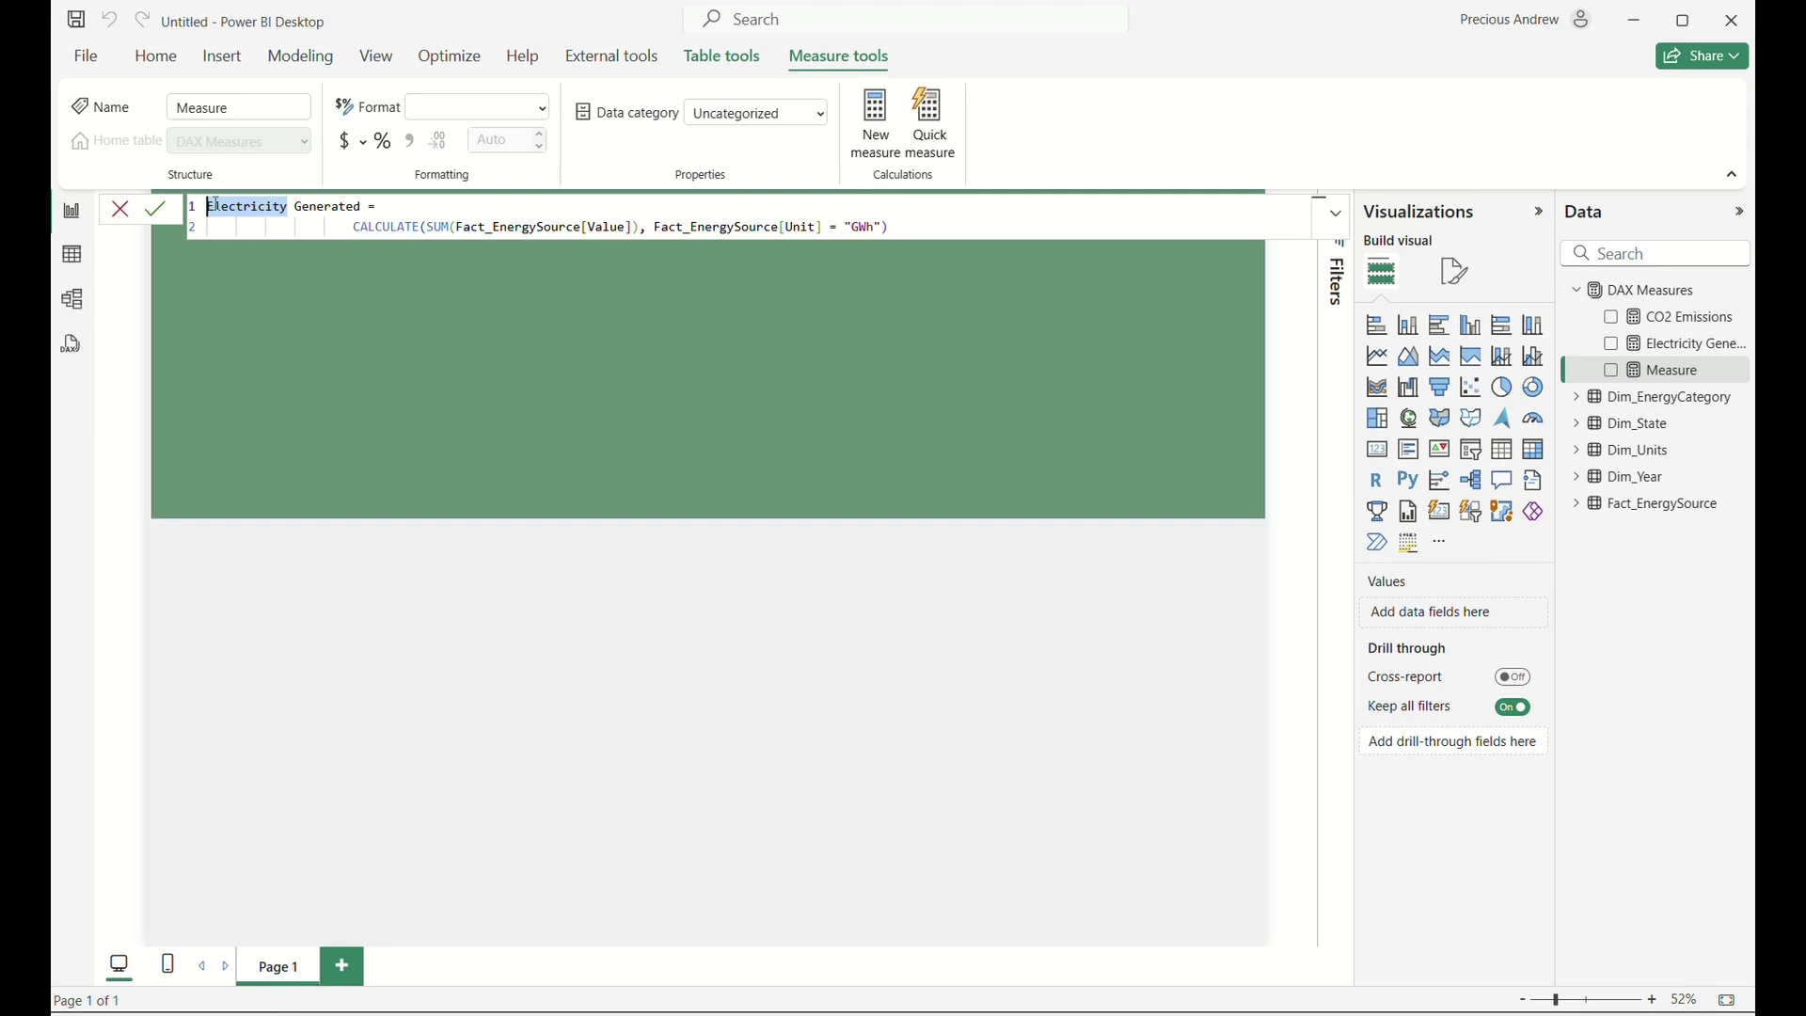
pyautogui.doubleClick(359, 206)
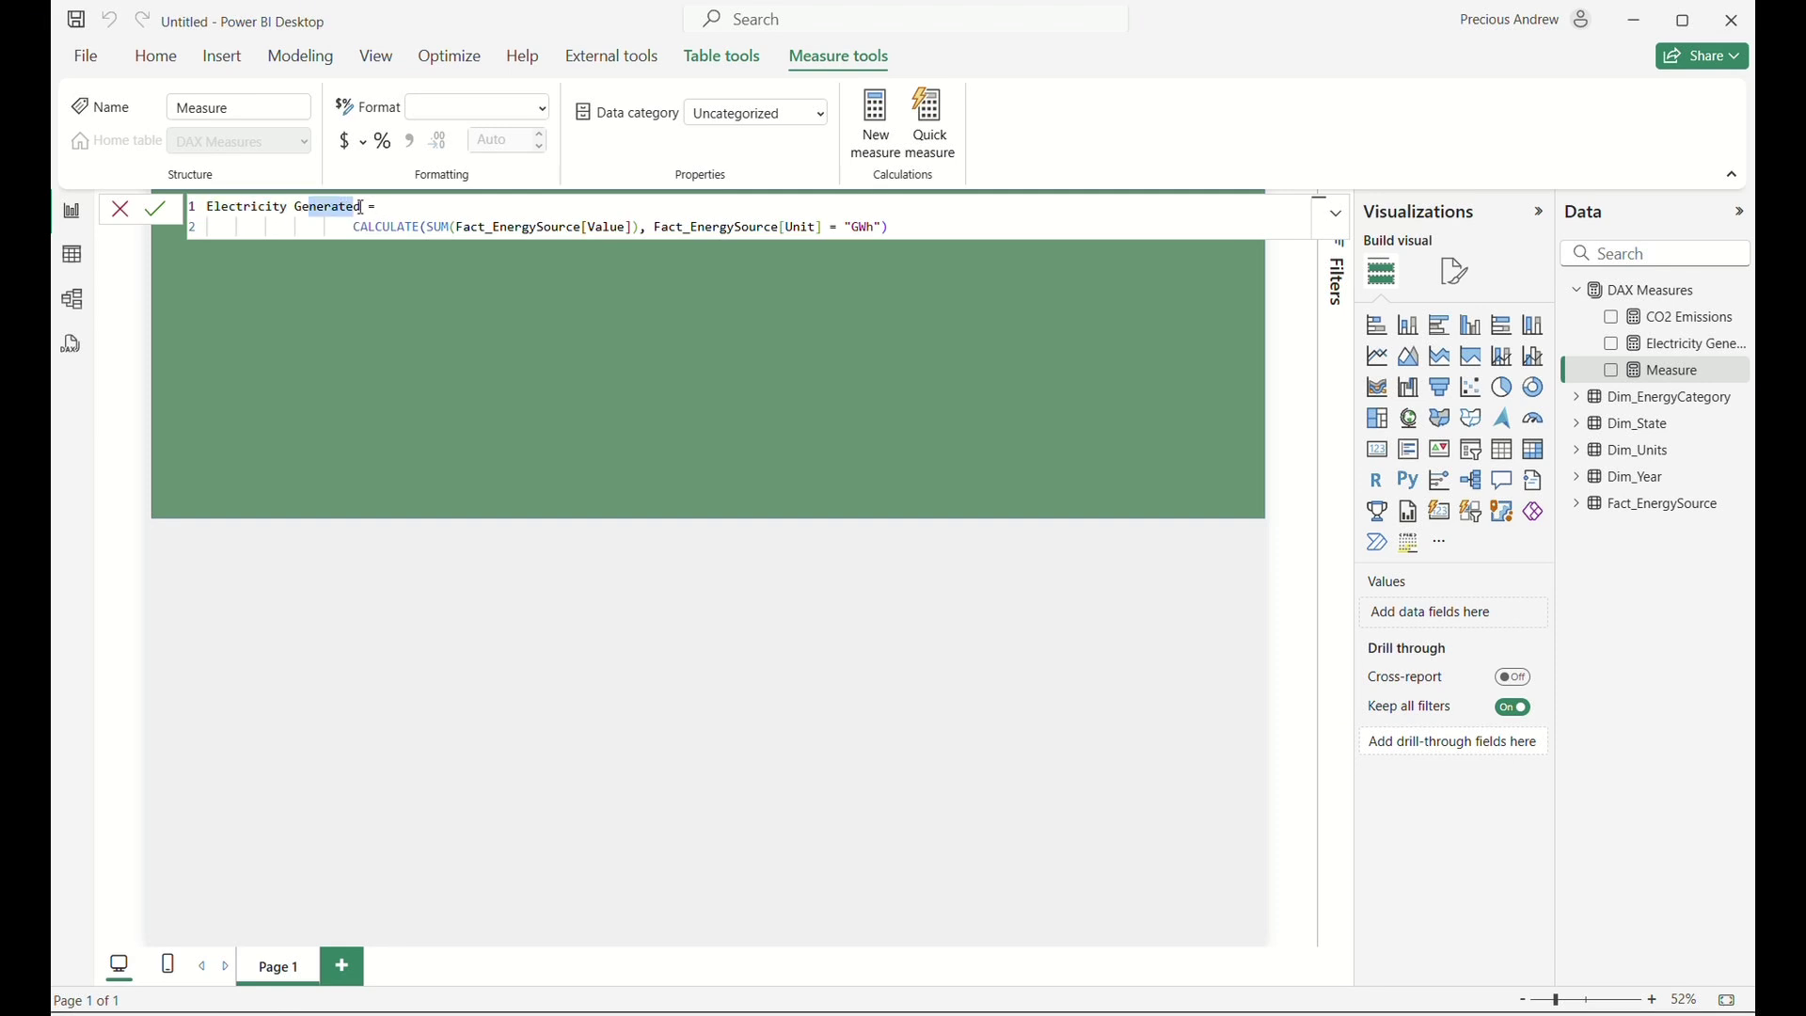
pyautogui.click(357, 206)
pyautogui.moveTo(355, 207); pyautogui.dragTo(207, 207)
pyautogui.write('RENEWABLE')
pyautogui.press('BackSpace')
pyautogui.press('BackSpace')
pyautogui.press('BackSpace')
pyautogui.press('BackSpace')
pyautogui.press('BackSpace')
pyautogui.press('BackSpace')
pyautogui.press('BackSpace')
pyautogui.press('BackSpace')
pyautogui.write('enewable Energy')
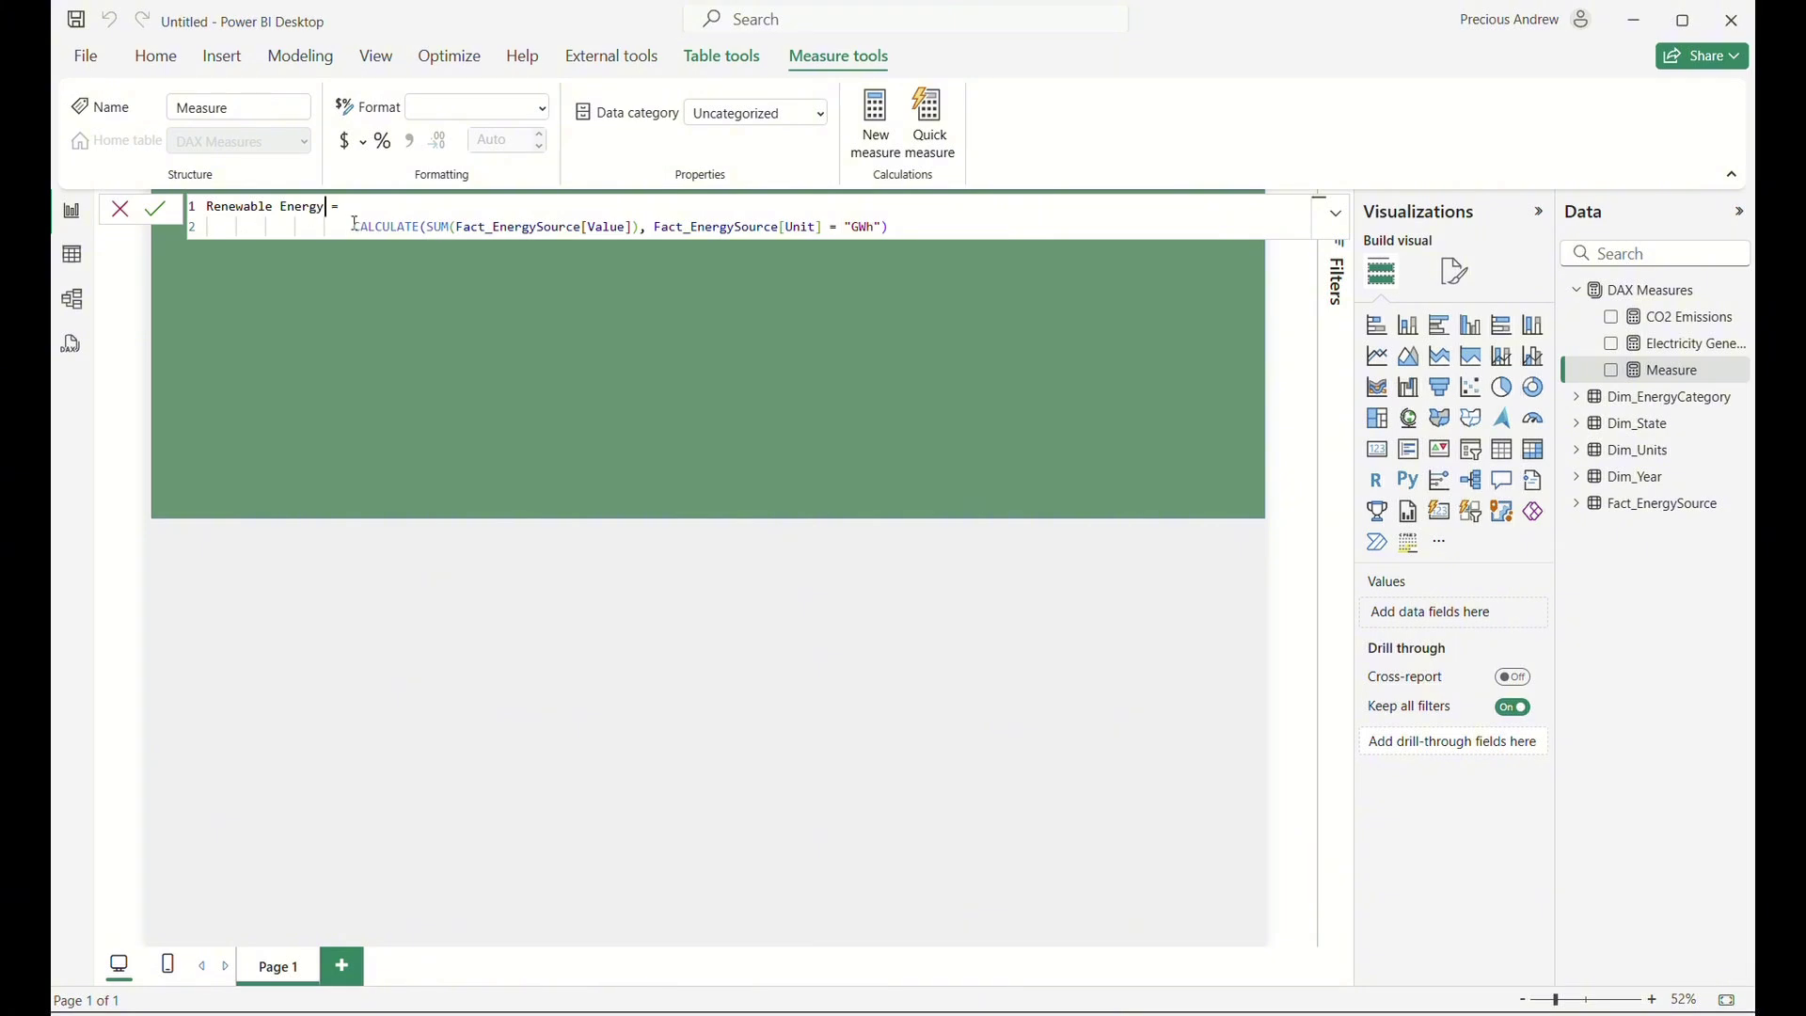
# Split the Renewable Energy formula so the SUM expression and the Unit filter each stand on their own line inside CALCULATE.
pyautogui.click(428, 229)
pyautogui.hotkey('shift', 'Return')
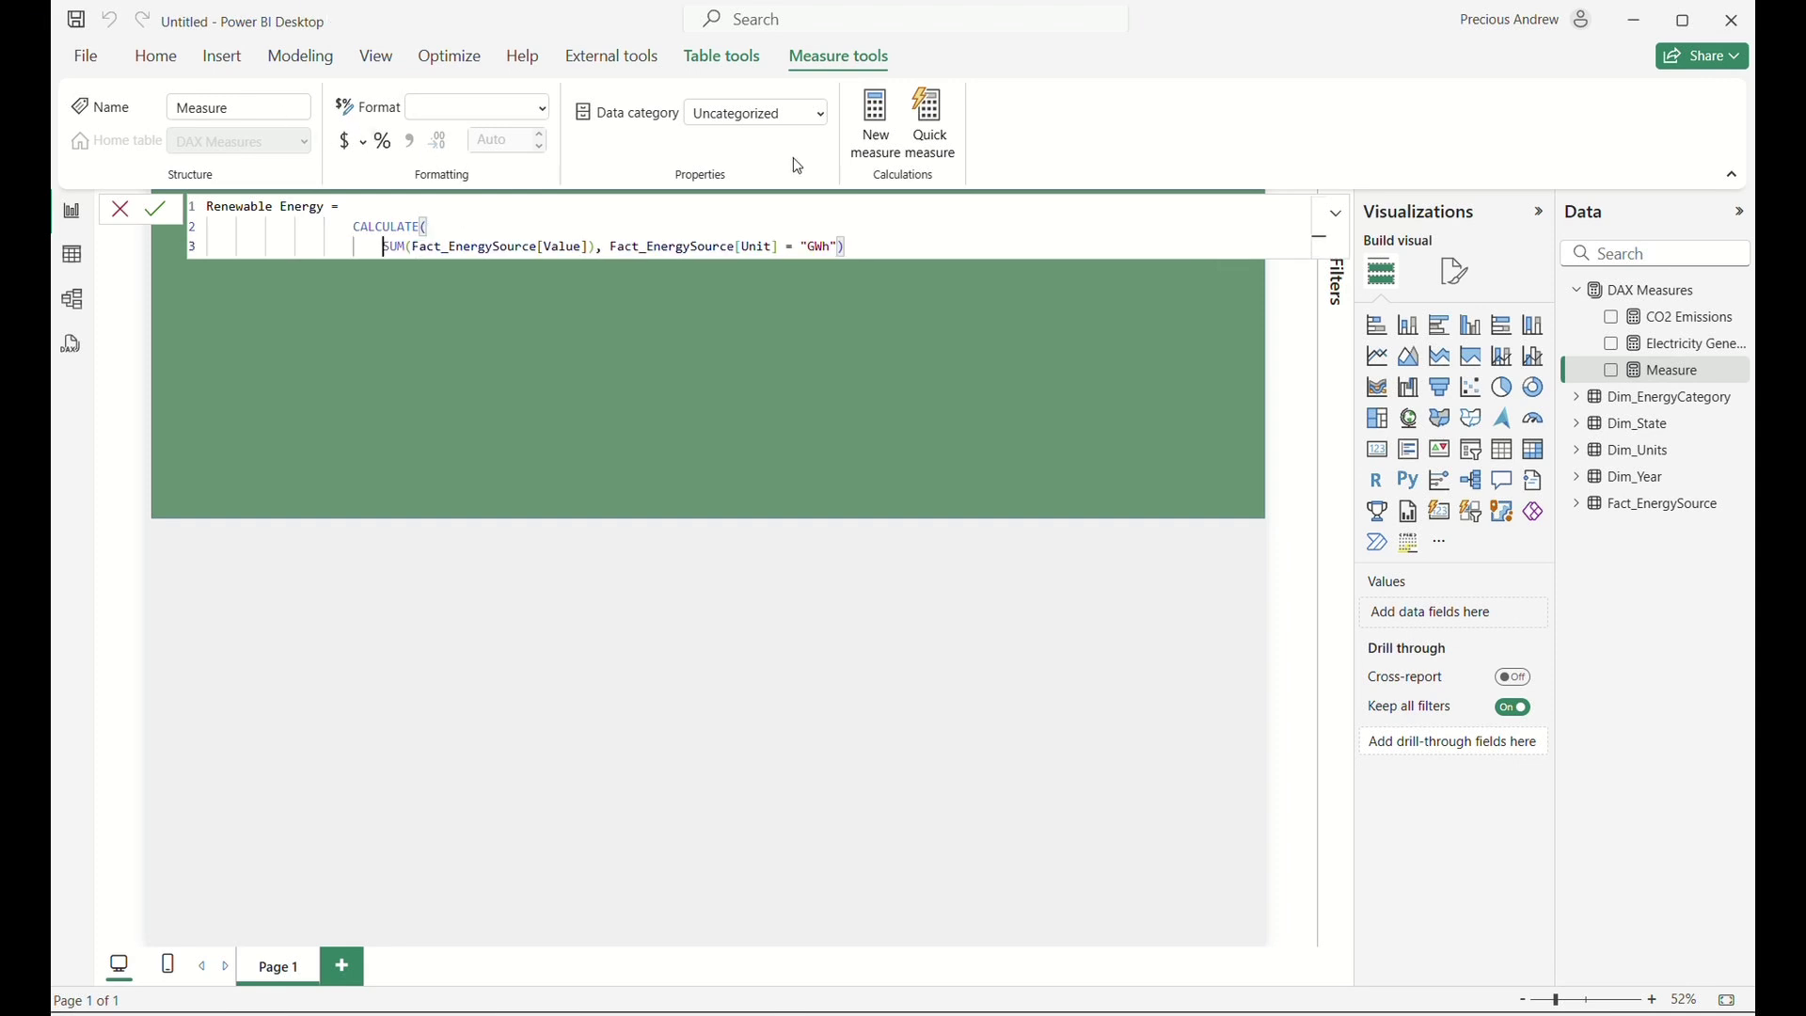
pyautogui.click(610, 248)
pyautogui.hotkey('shift', 'Return')
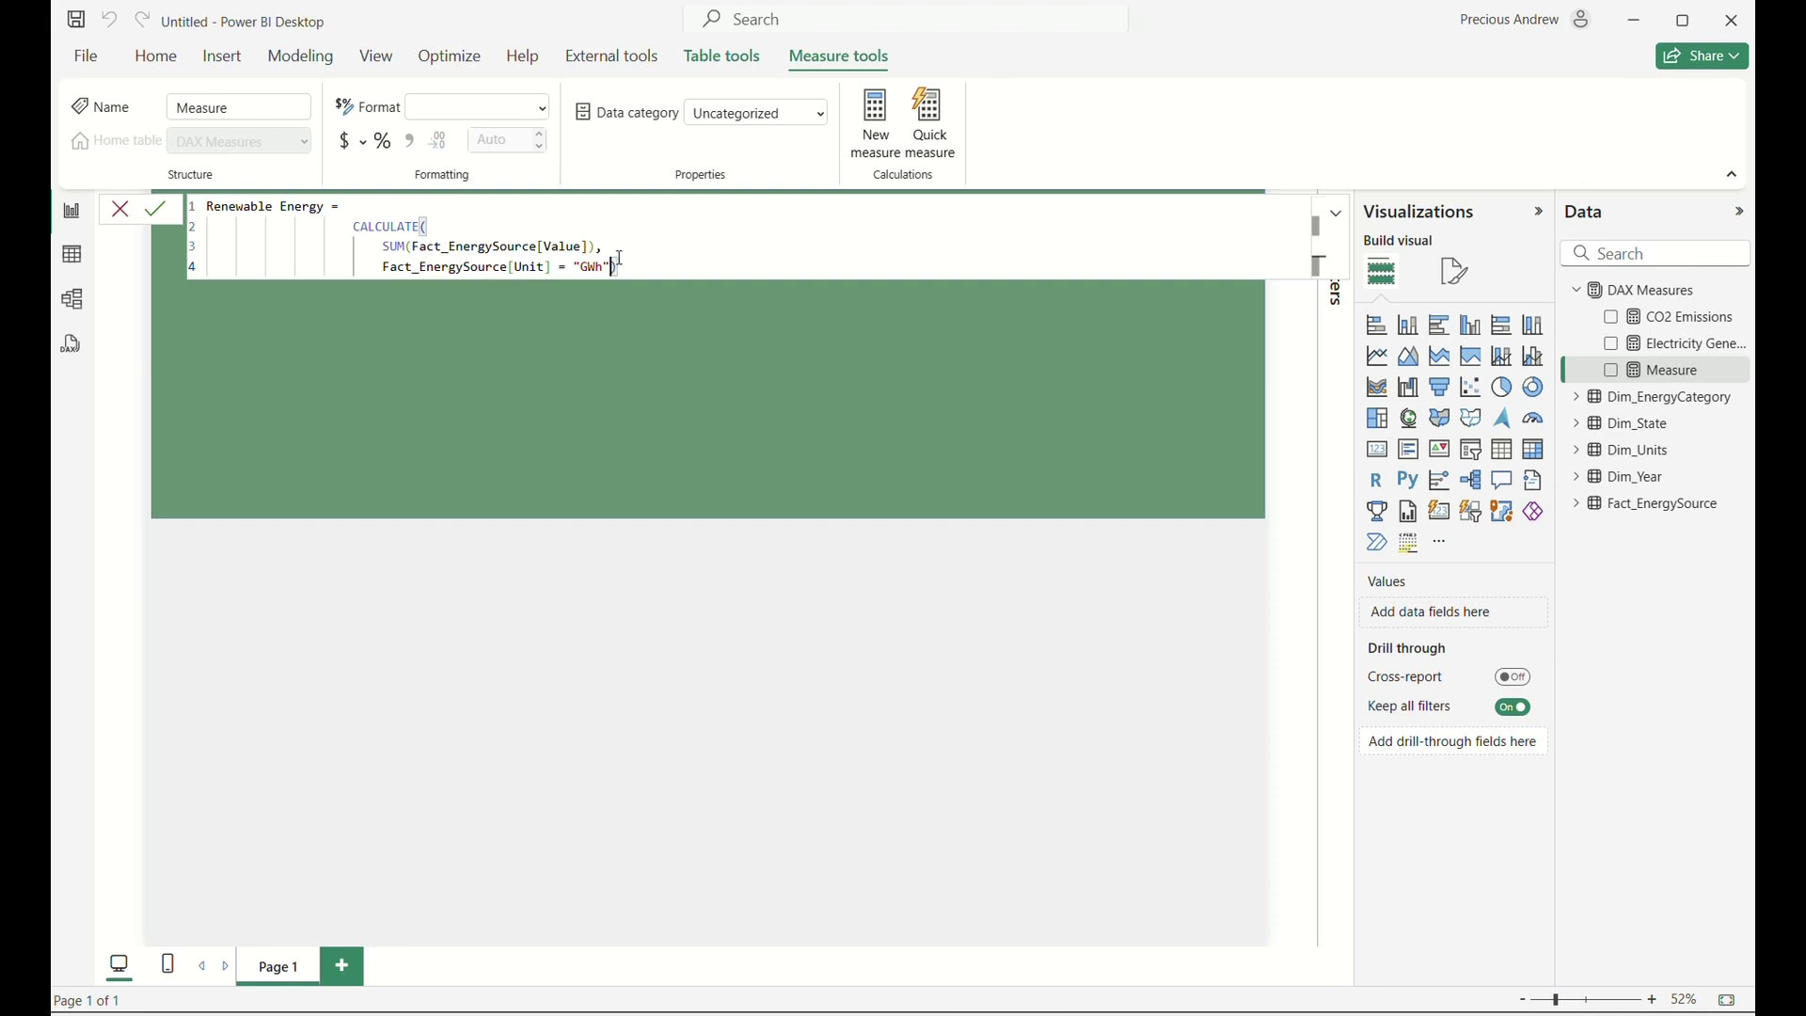
# Add a second CALCULATE filter on a new line that applies NOT to Fact_EnergySource[Energy Source] with an IN list.
pyautogui.write(',')
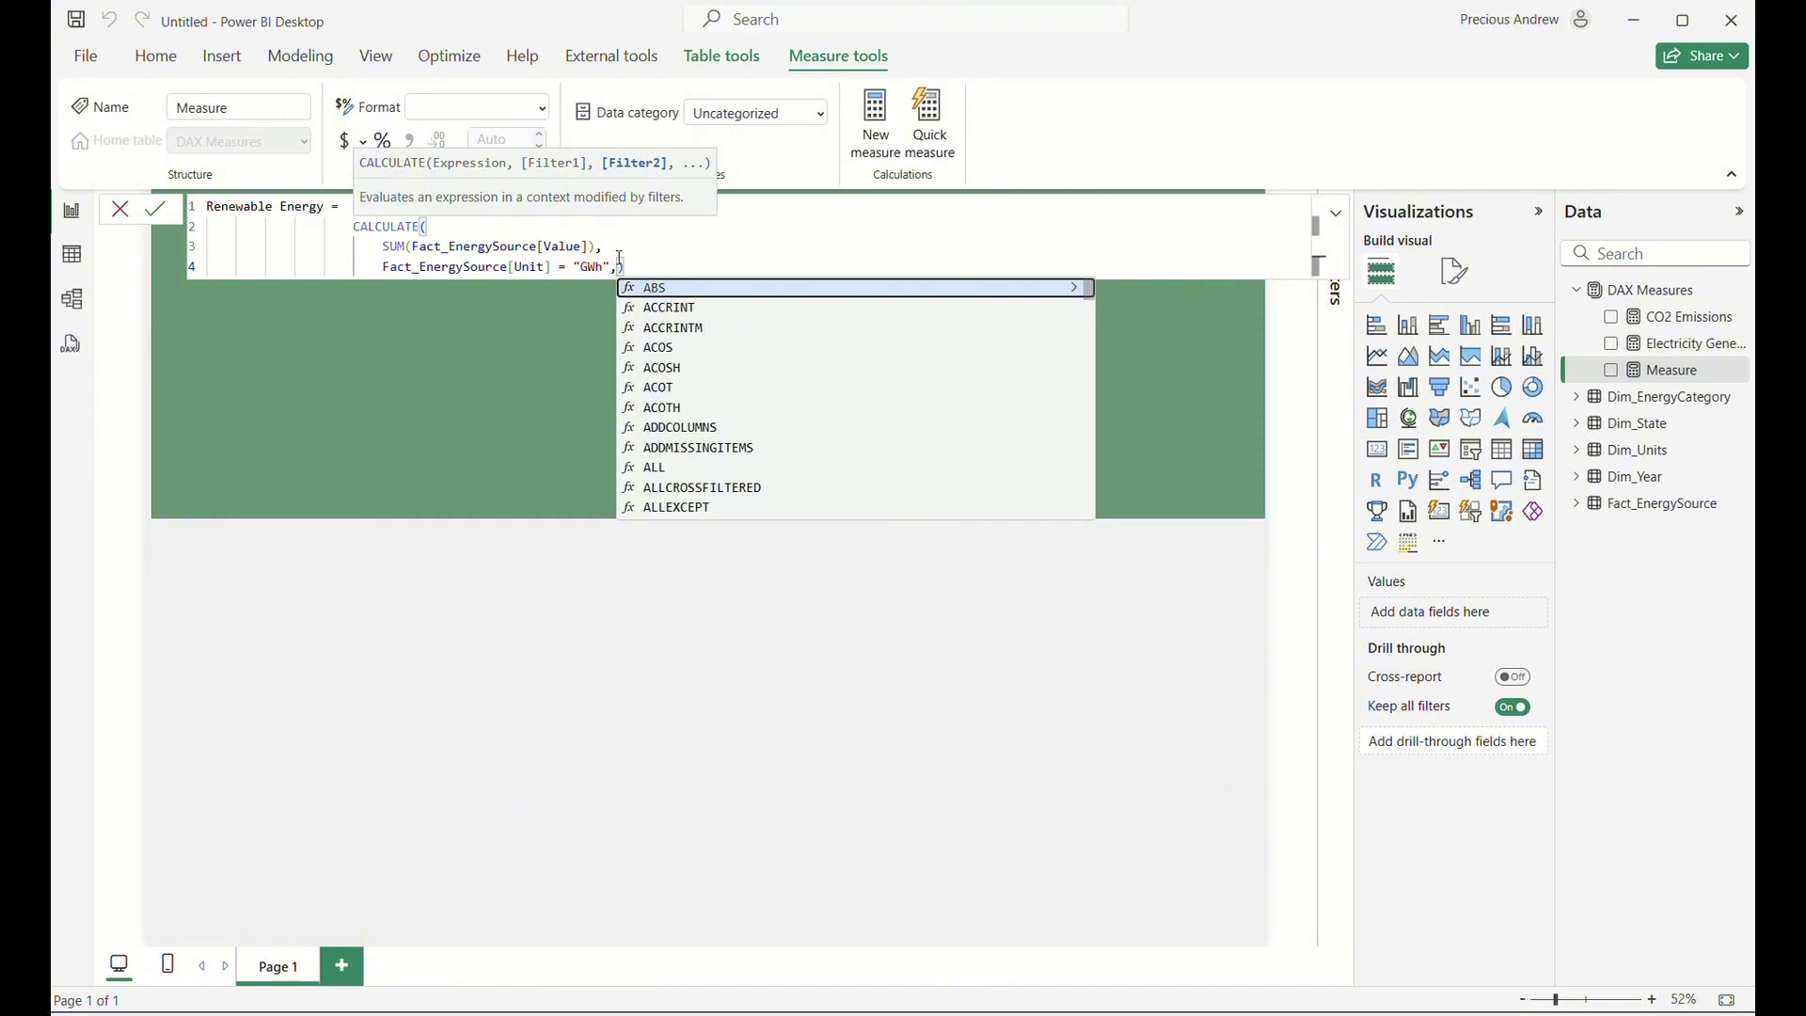
pyautogui.hotkey('shift', 'Return')
pyautogui.write('NOT')
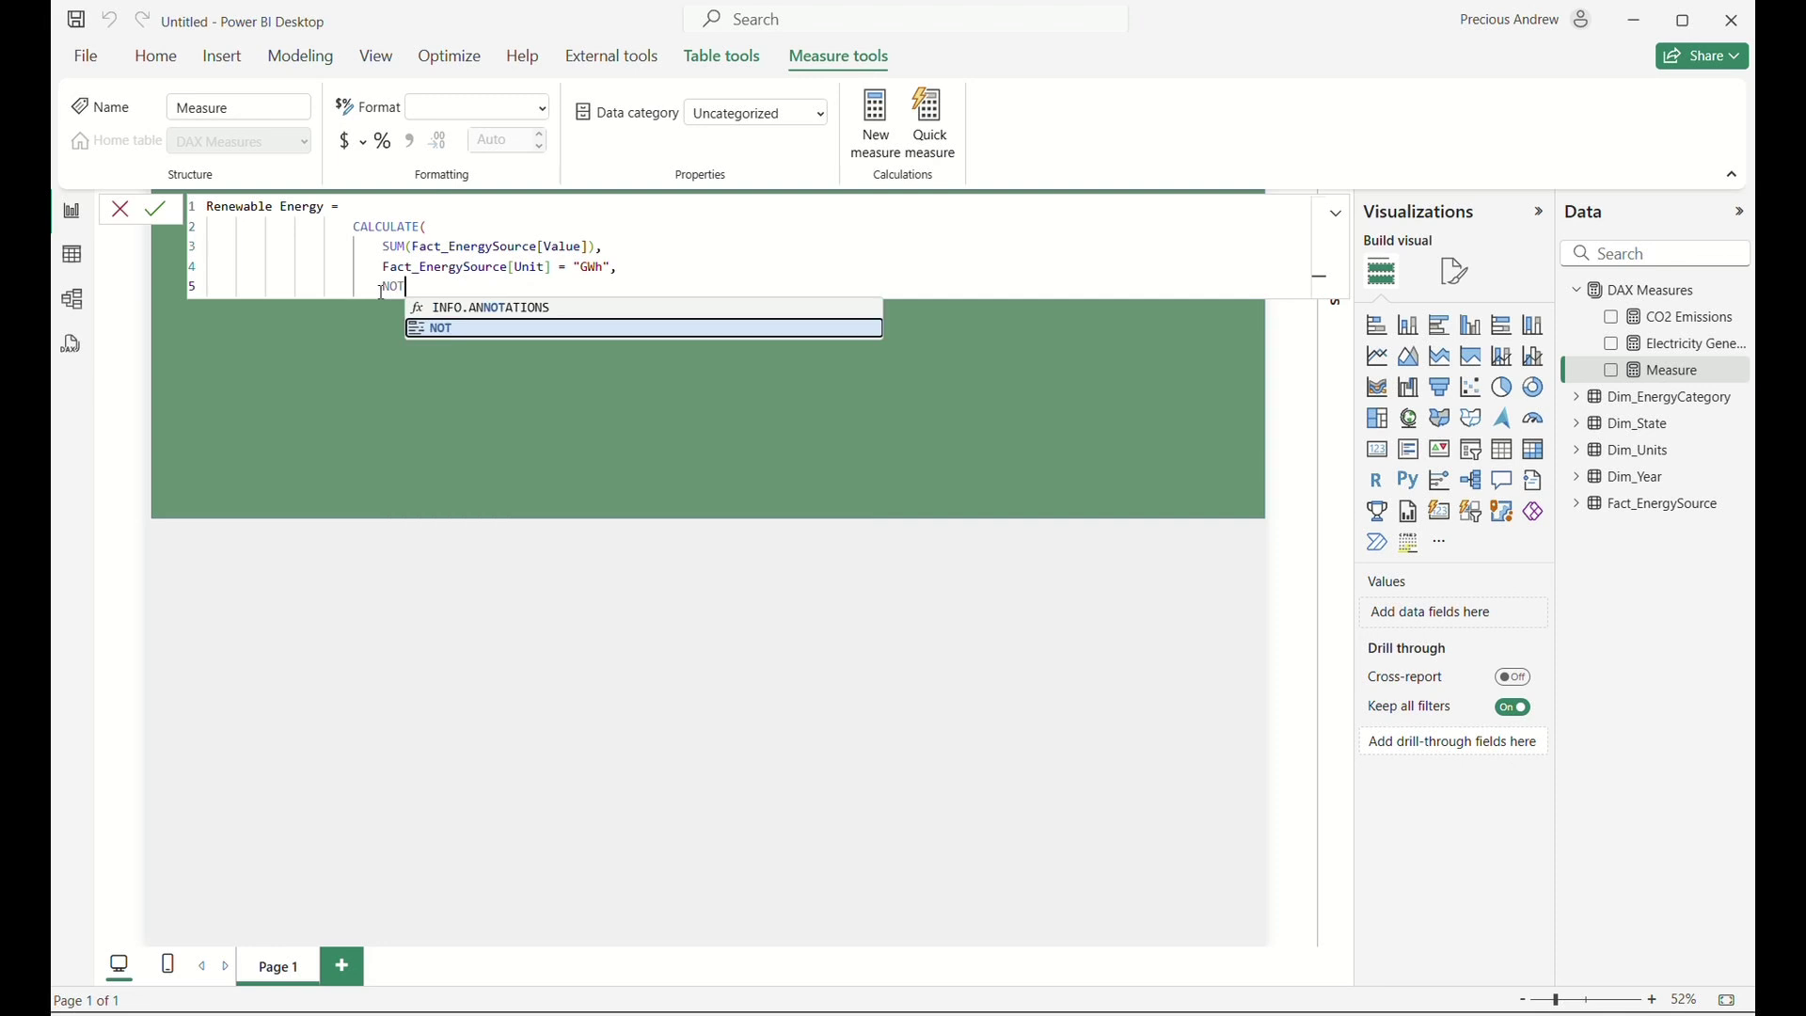
pyautogui.write('(FACT')
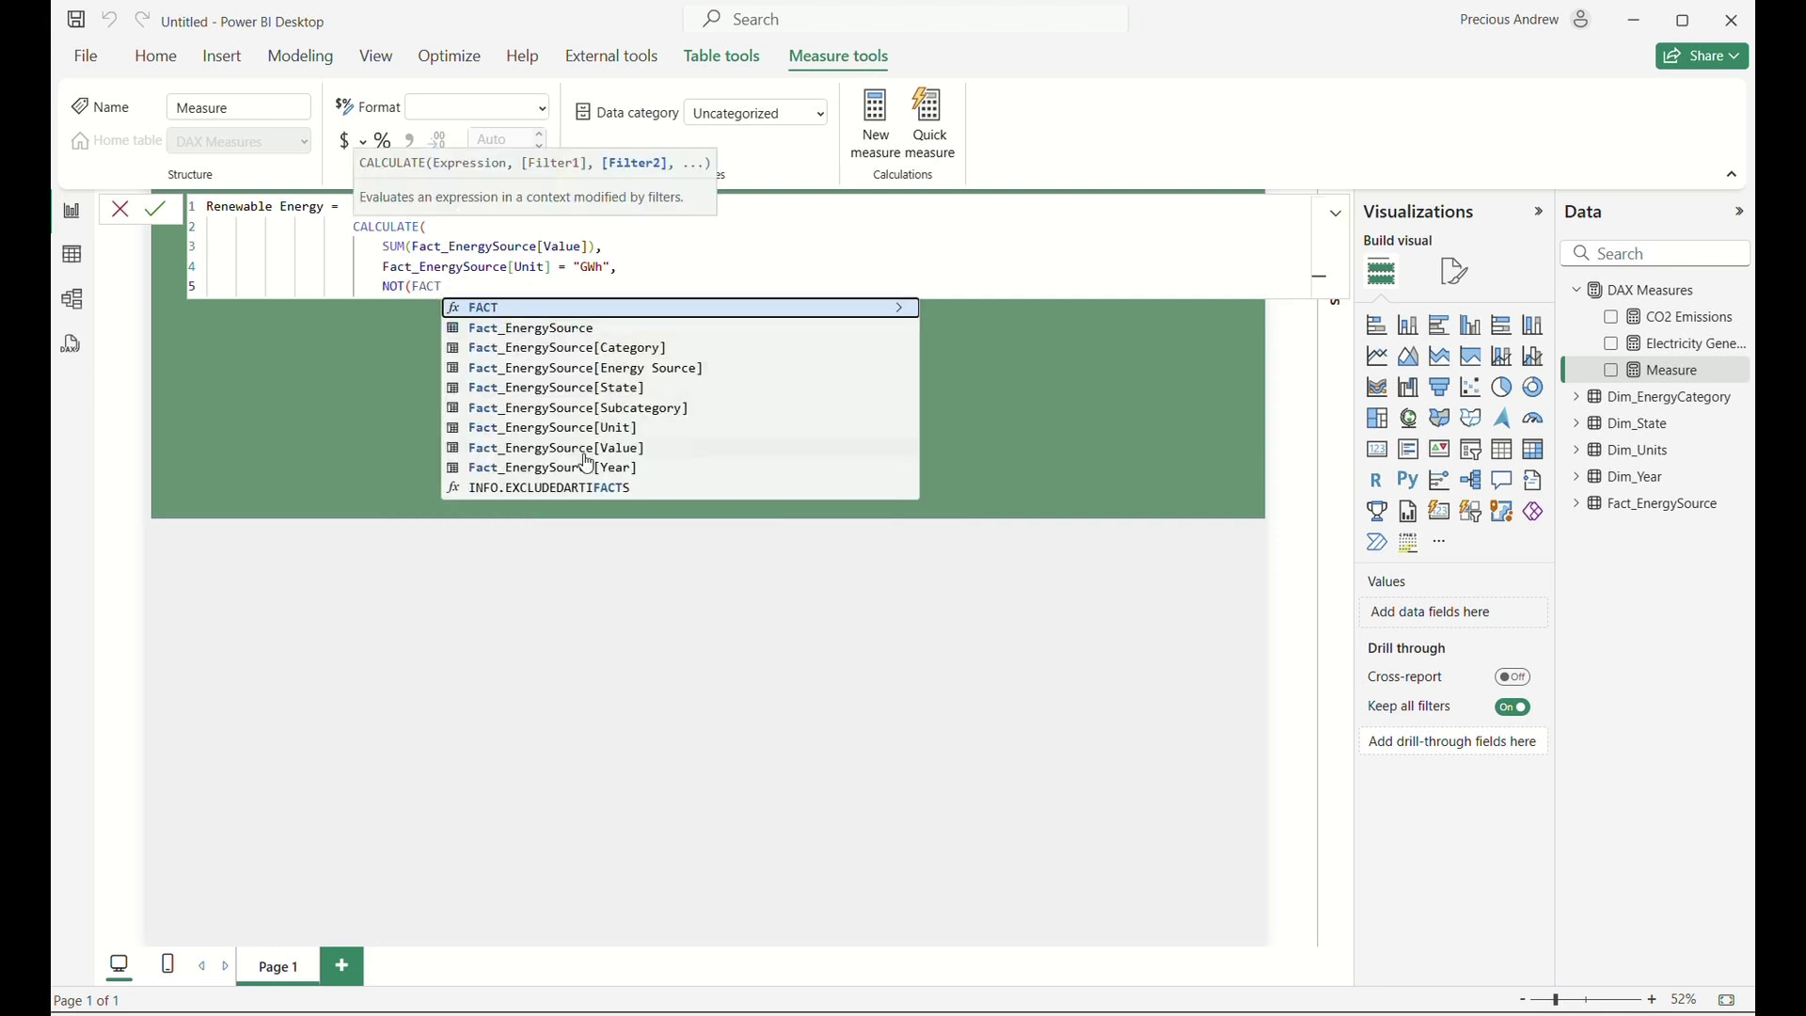
pyautogui.click(611, 370)
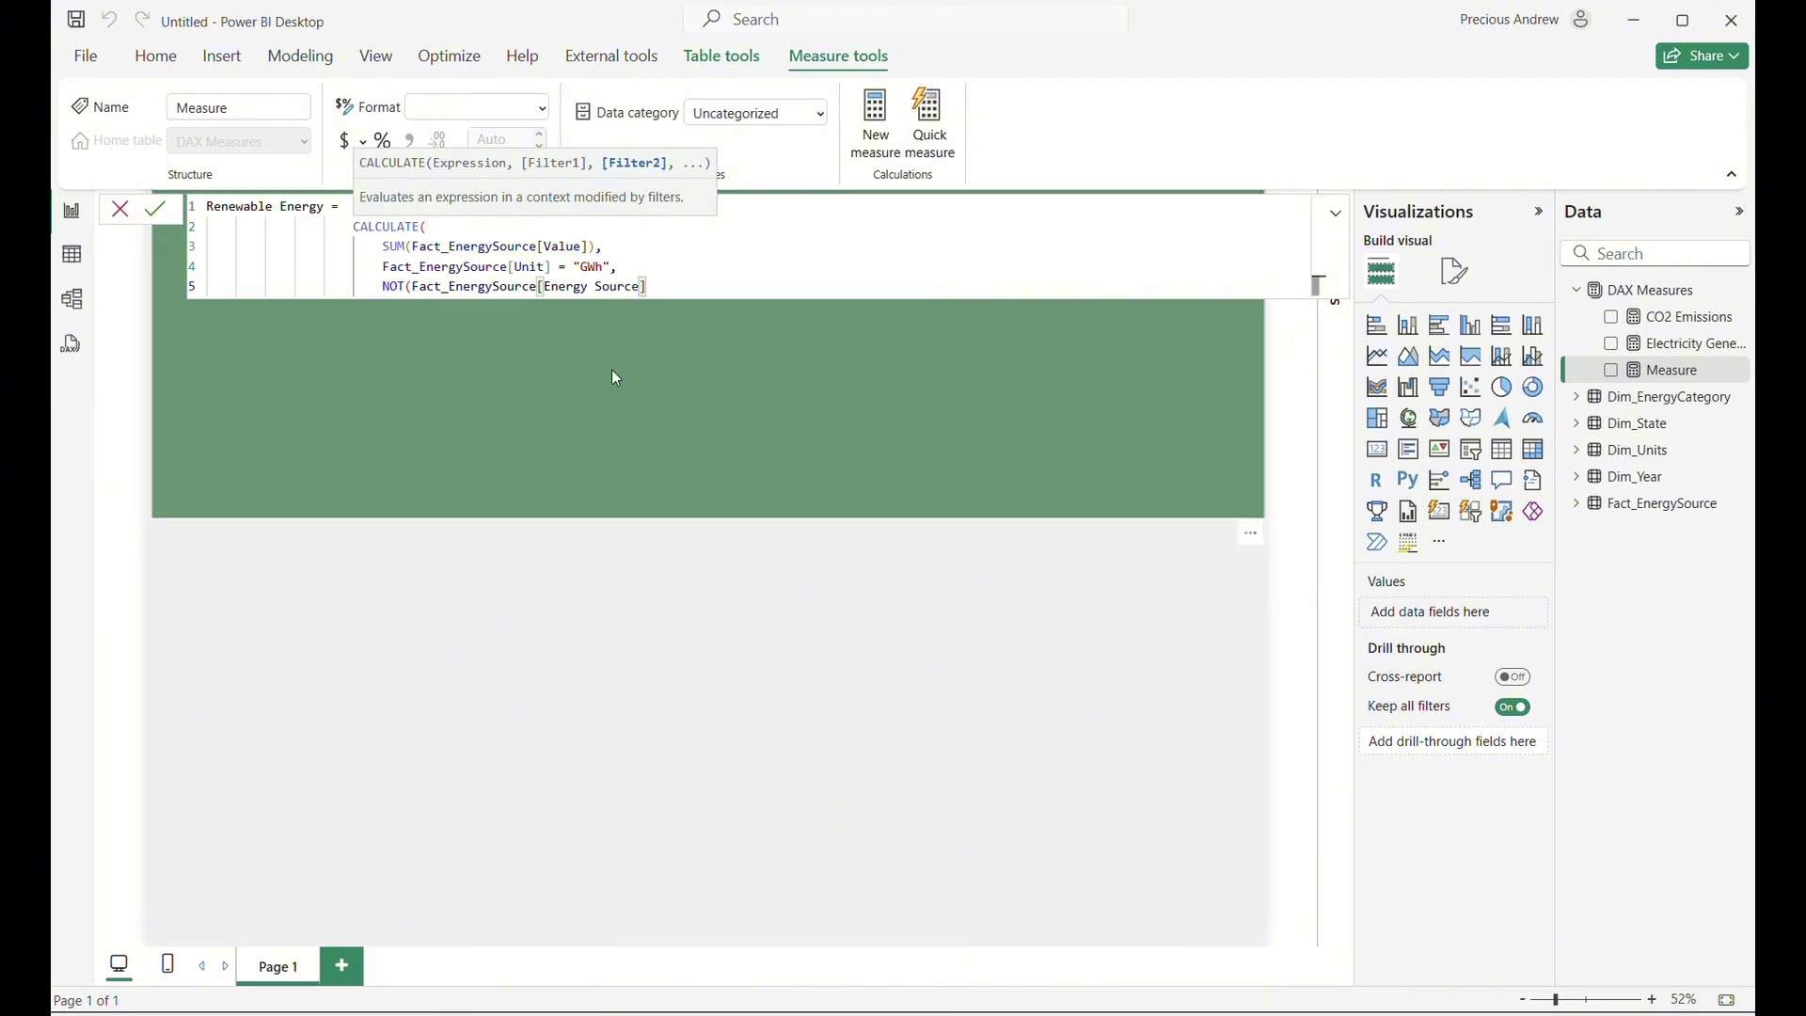
pyautogui.write(') IN {')
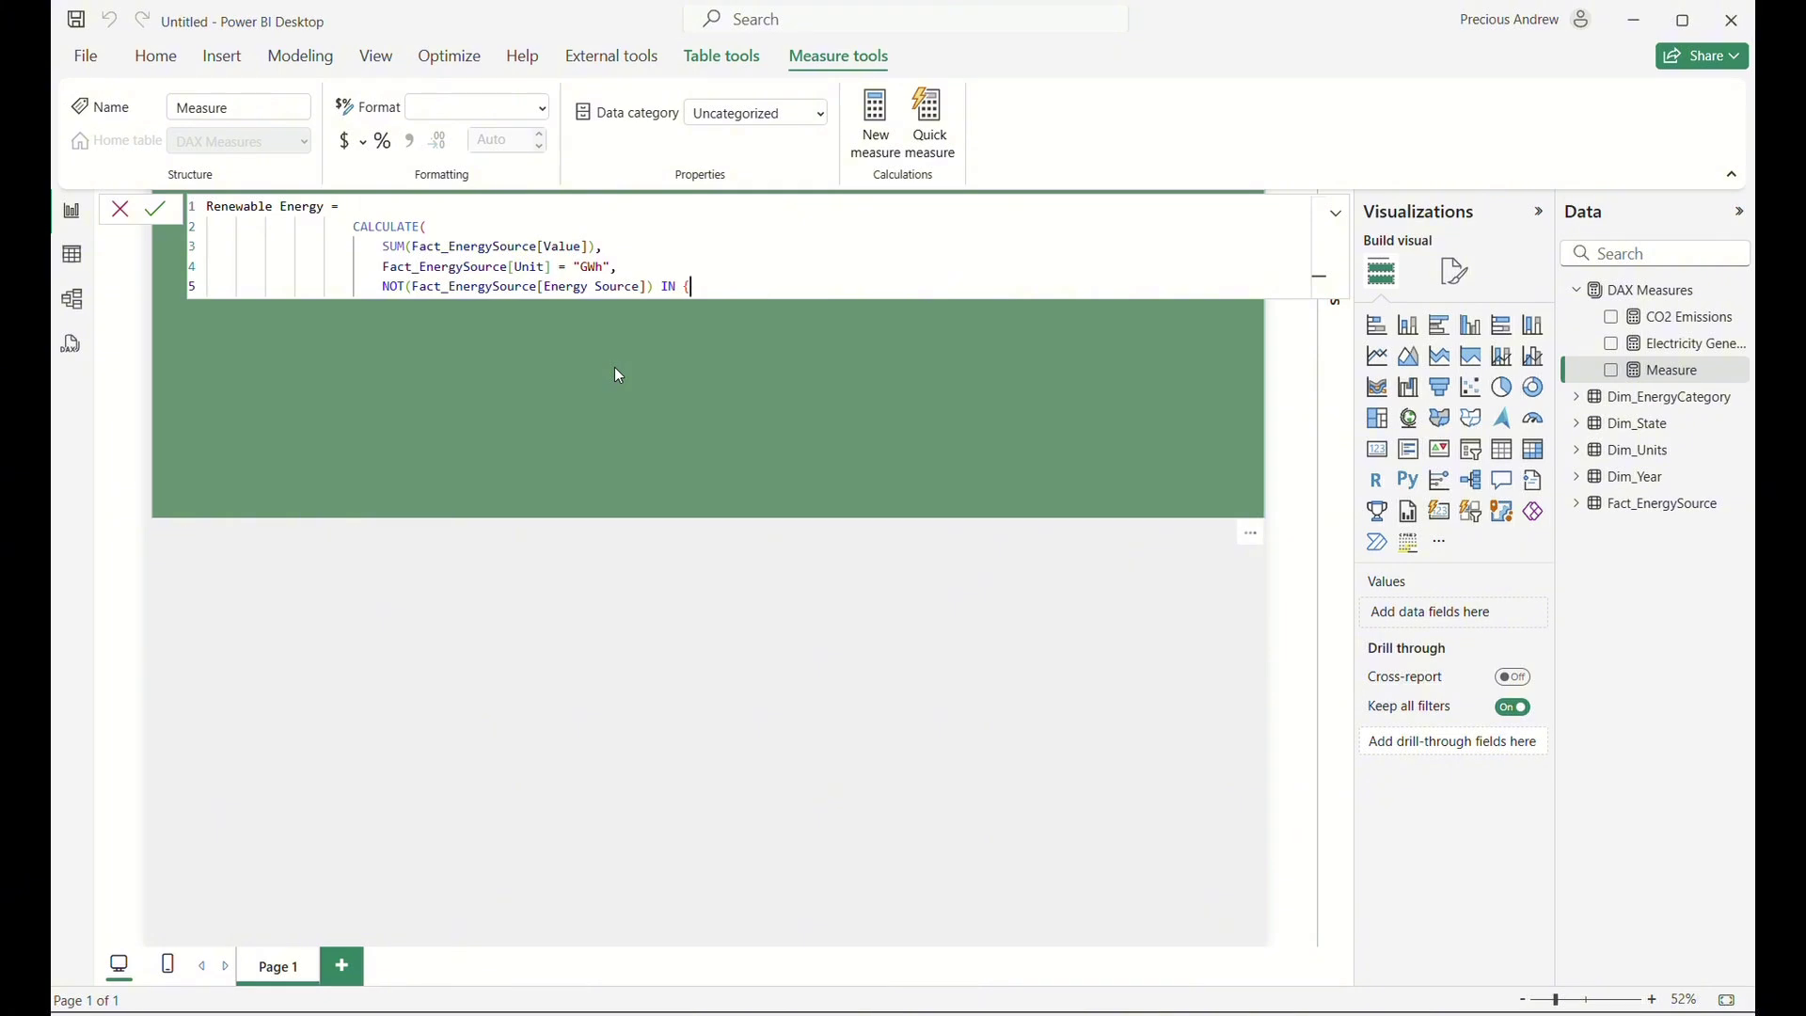
# Enter "Fossil" and "Gas and Other Fossil" as the first energy sources in the IN list.
pyautogui.write('@')
pyautogui.press('BackSpace')
pyautogui.write('""')
pyautogui.write('Fossil')
pyautogui.write(', ')
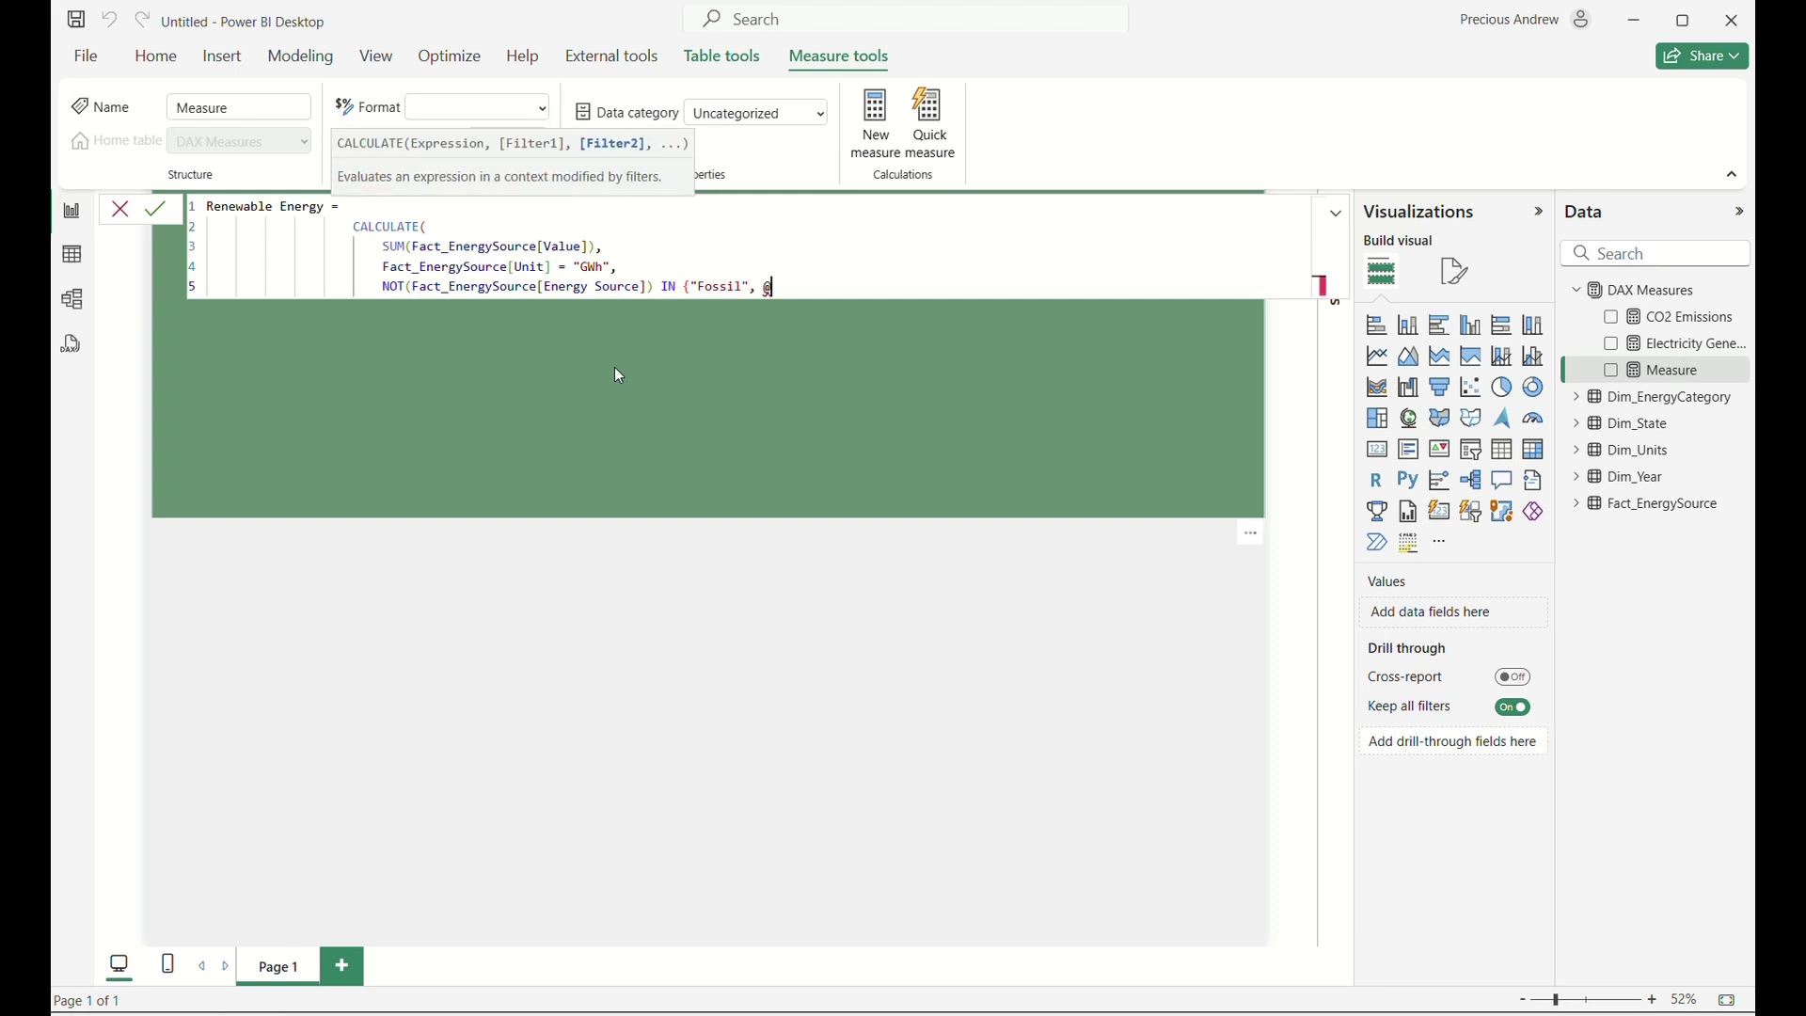
pyautogui.write('"')
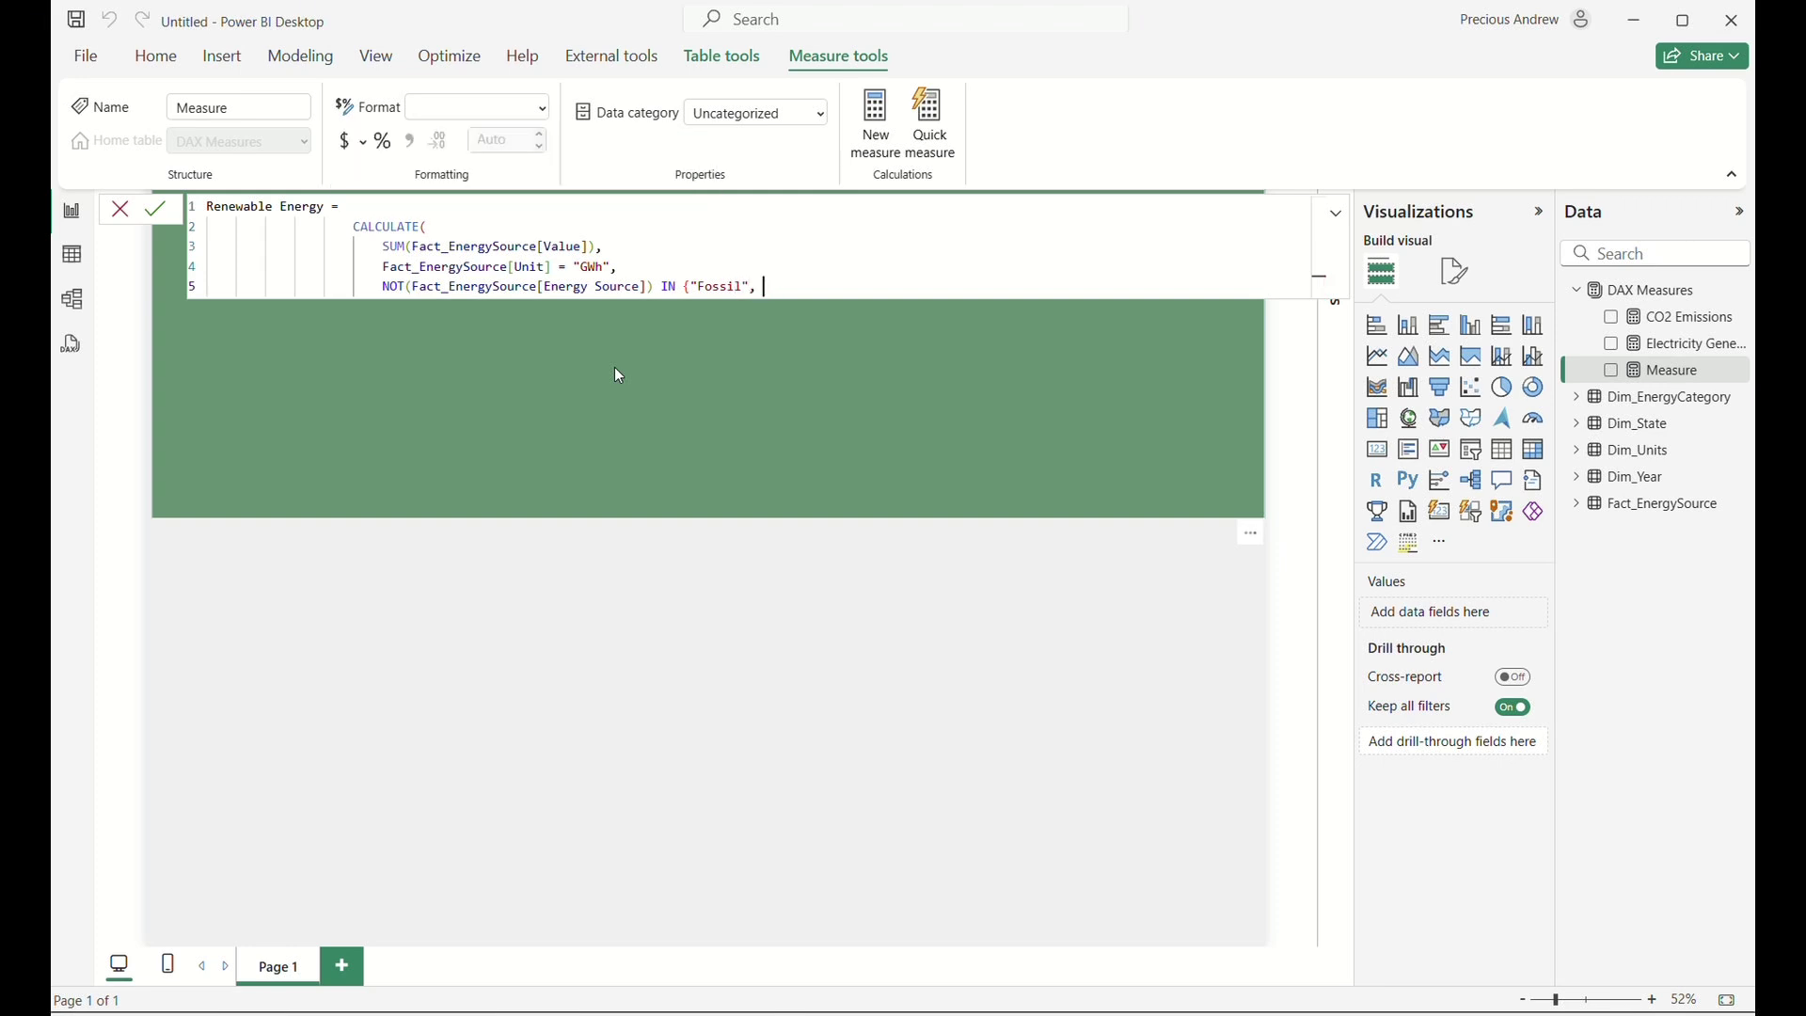
pyautogui.write('Gas and othe')
pyautogui.press('BackSpace')
pyautogui.press('BackSpace')
pyautogui.press('BackSpace')
pyautogui.press('BackSpace')
pyautogui.write('Other ')
pyautogui.write('Fossil')
pyautogui.write('", ')
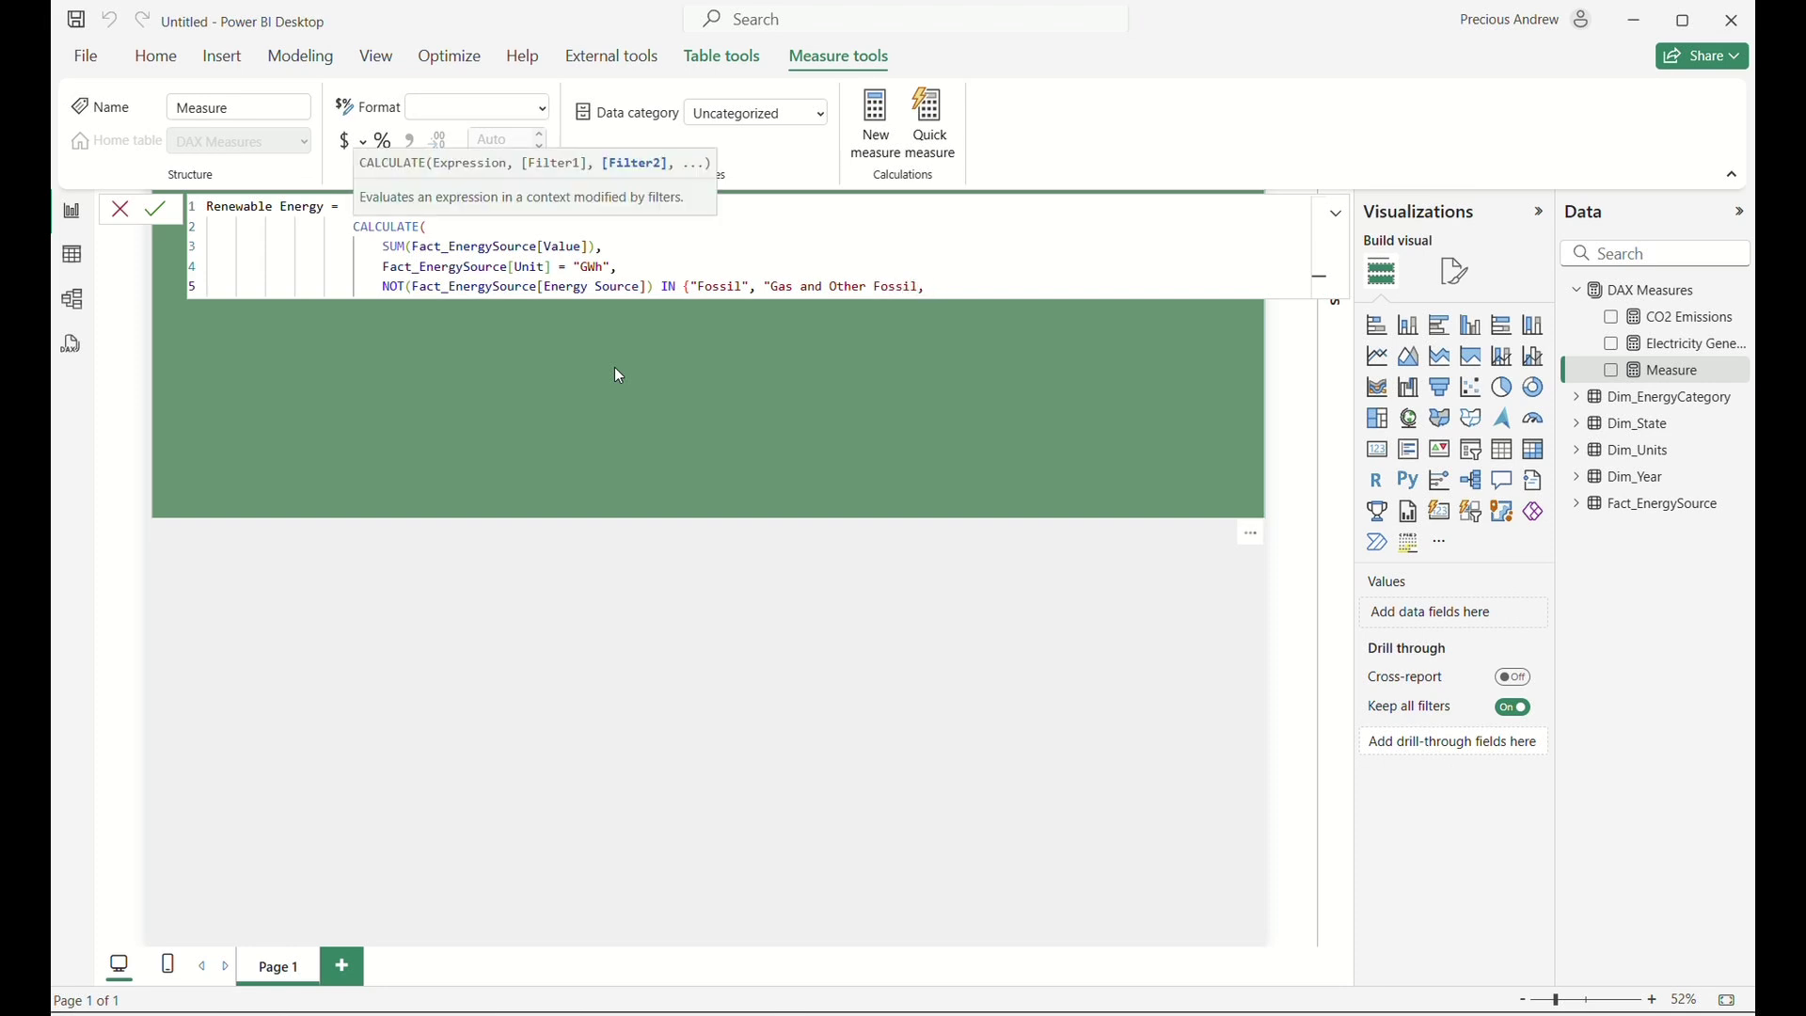
# Complete the IN list with "Coal", "Gas", "Other Fossil", "Nuclear" and "Clean", correcting the quotes and brackets.
pyautogui.write('"Coal')
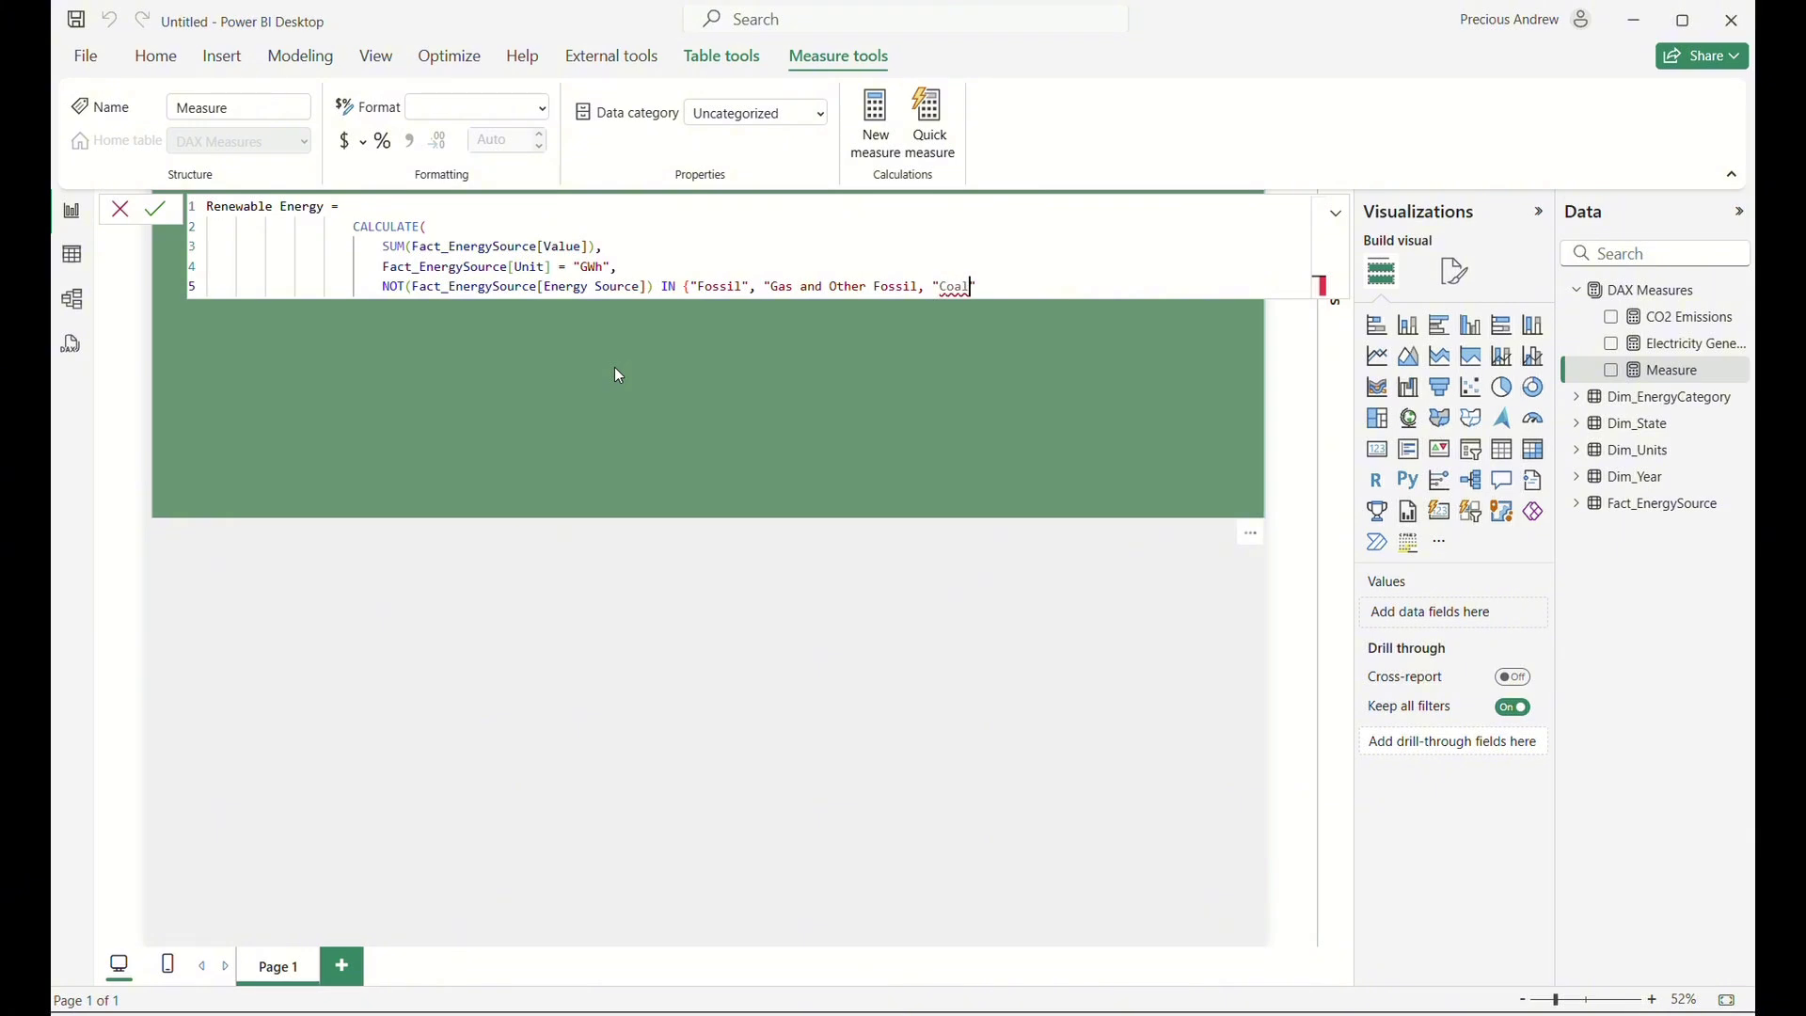
pyautogui.write('", "Gas"')
pyautogui.press('BackSpace')
pyautogui.press('BackSpace')
pyautogui.press('BackSpace')
pyautogui.press('BackSpace')
pyautogui.write('Gas",')
pyautogui.click(972, 286)
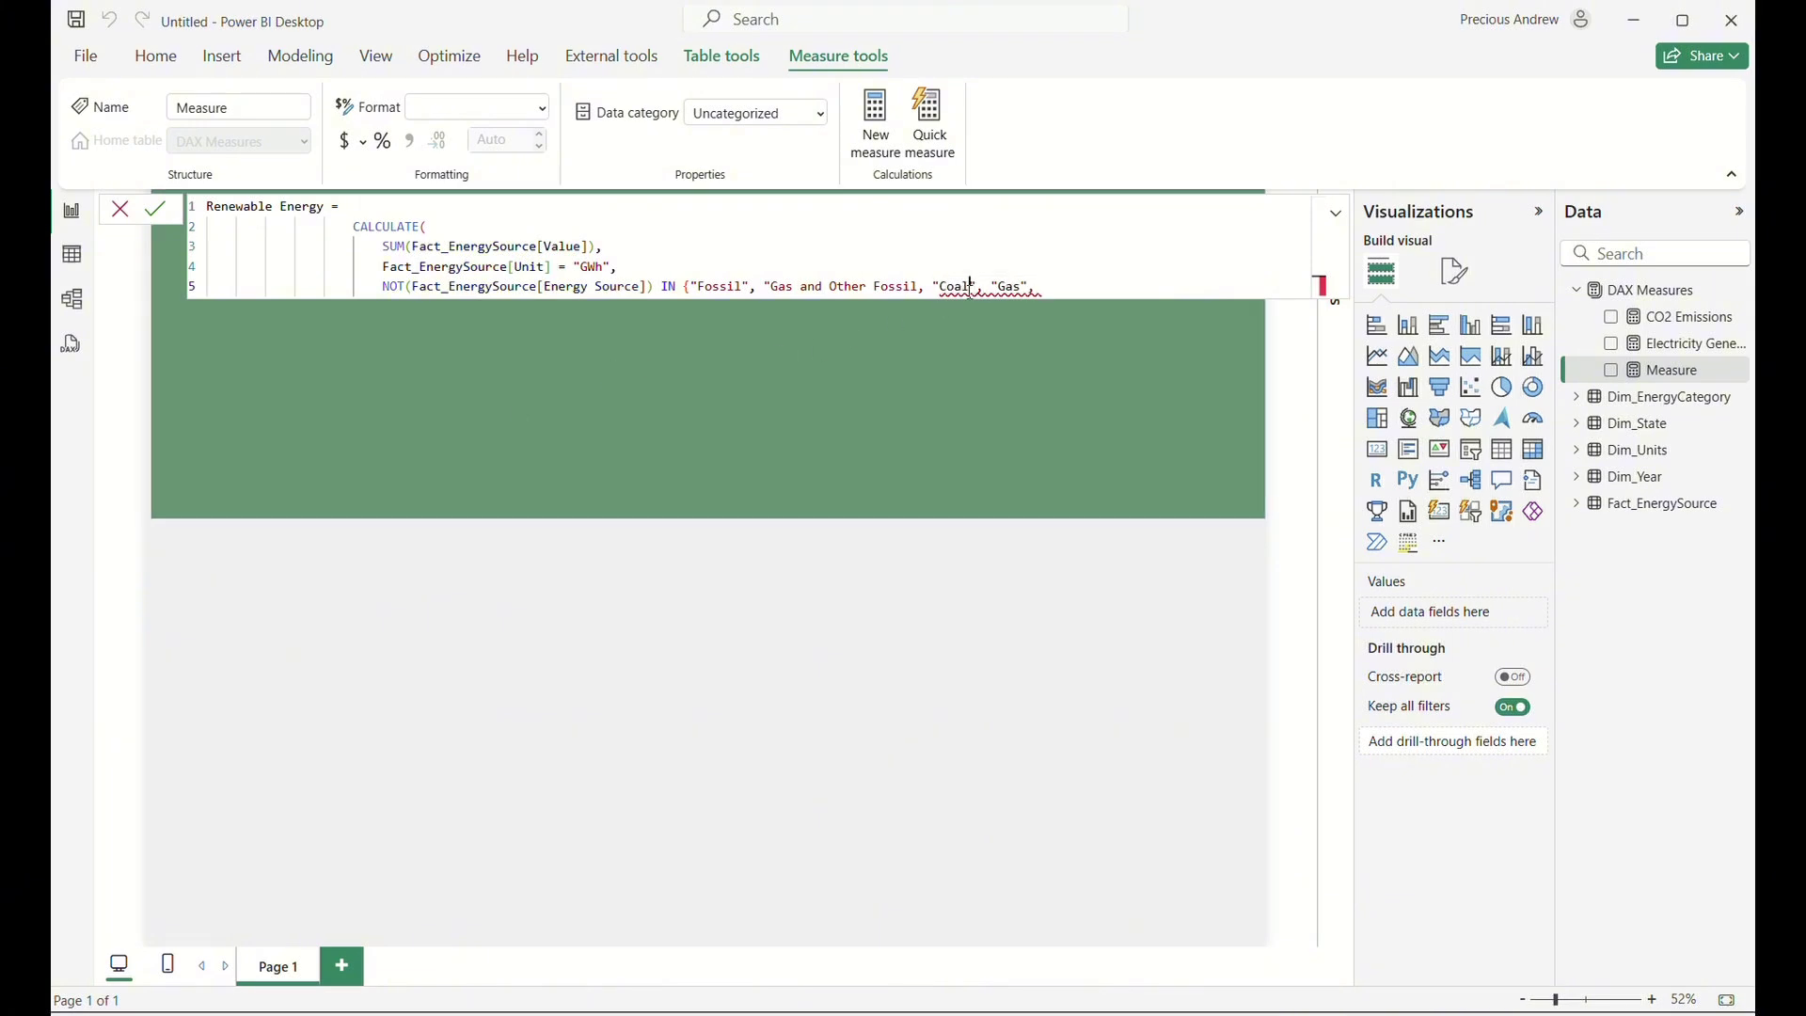
pyautogui.click(1046, 286)
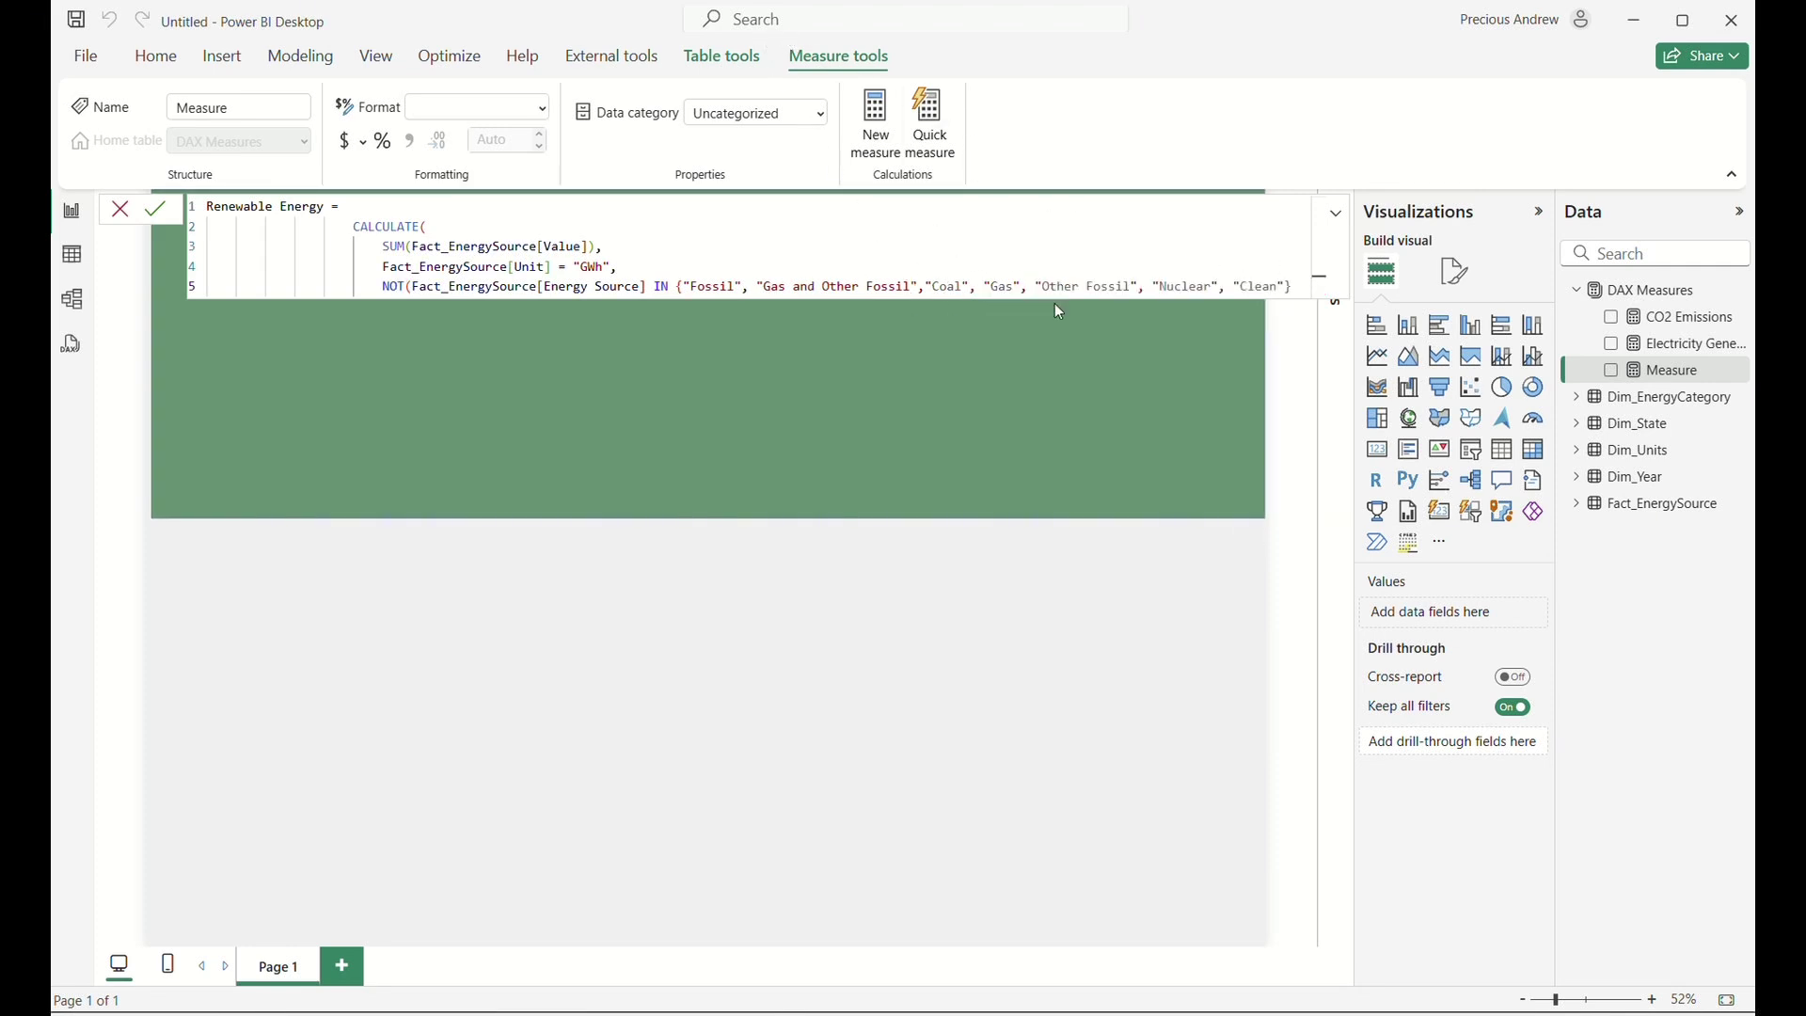
pyautogui.click(1292, 284)
pyautogui.write('}')
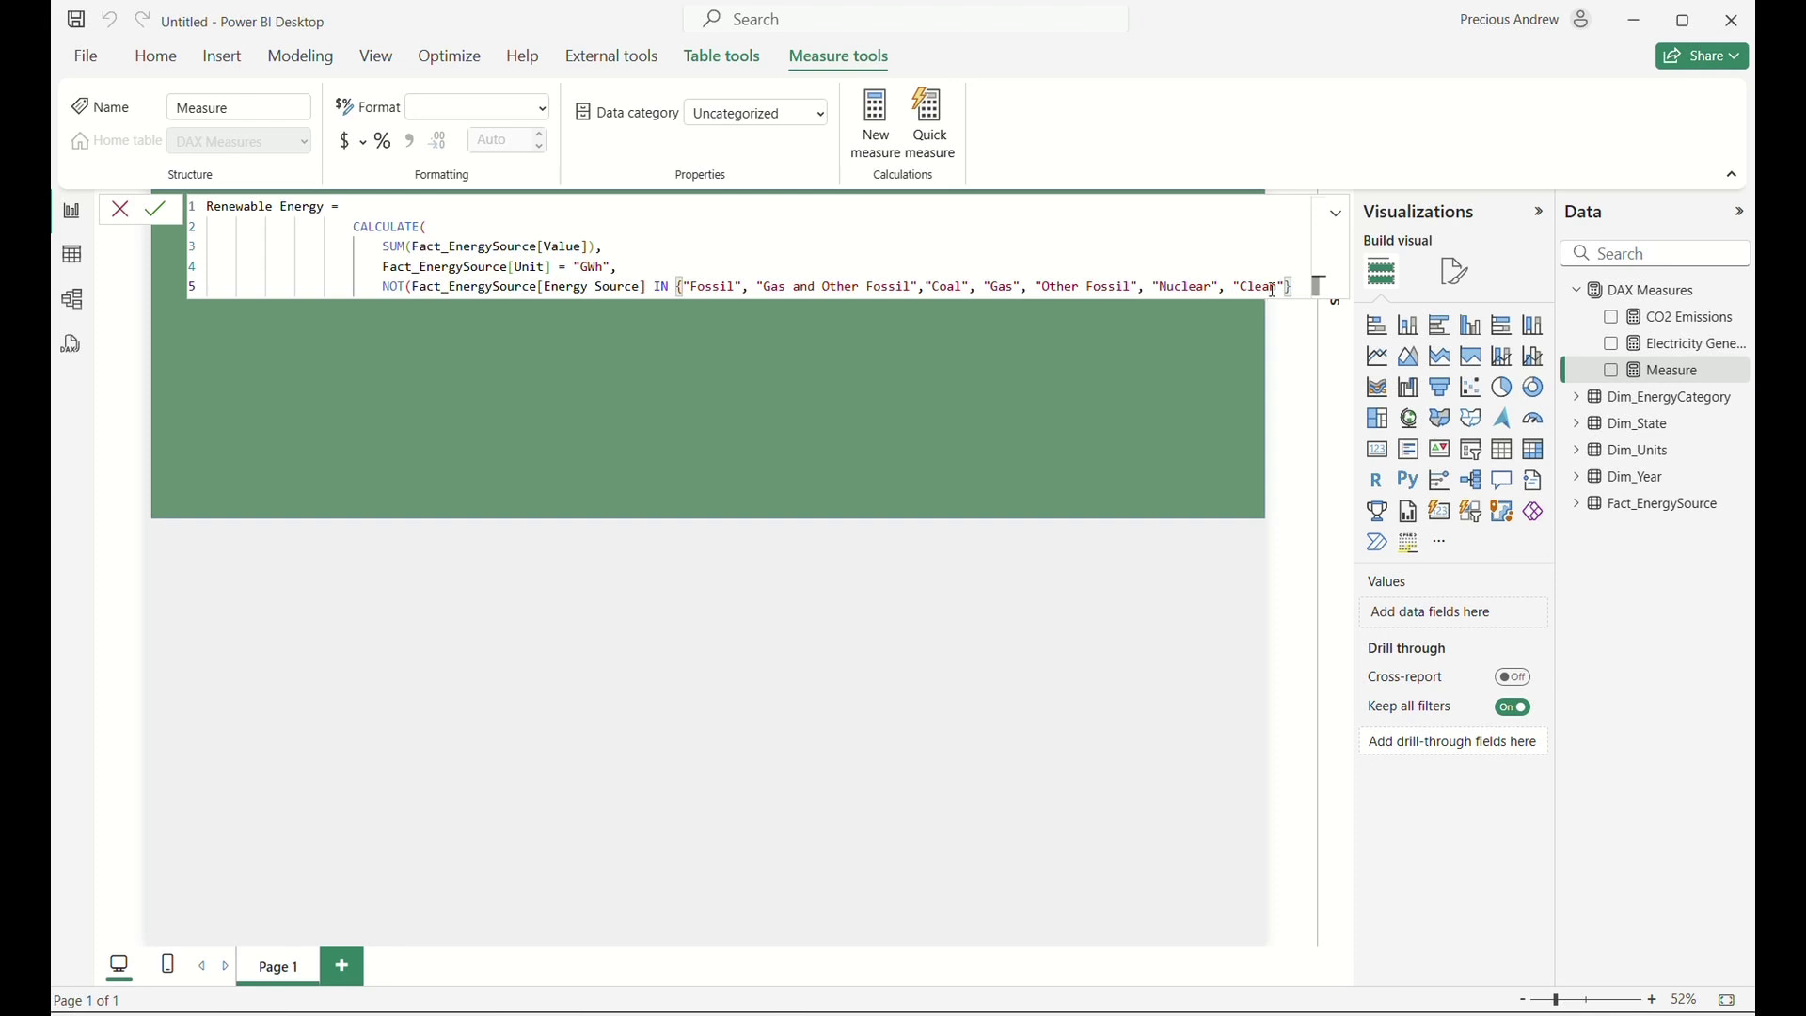
# Put the source list and the final closing bracket on separate lines and commit the Renewable Energy measure.
pyautogui.write(')')
pyautogui.click(673, 286)
pyautogui.hotkey('shift', 'Return')
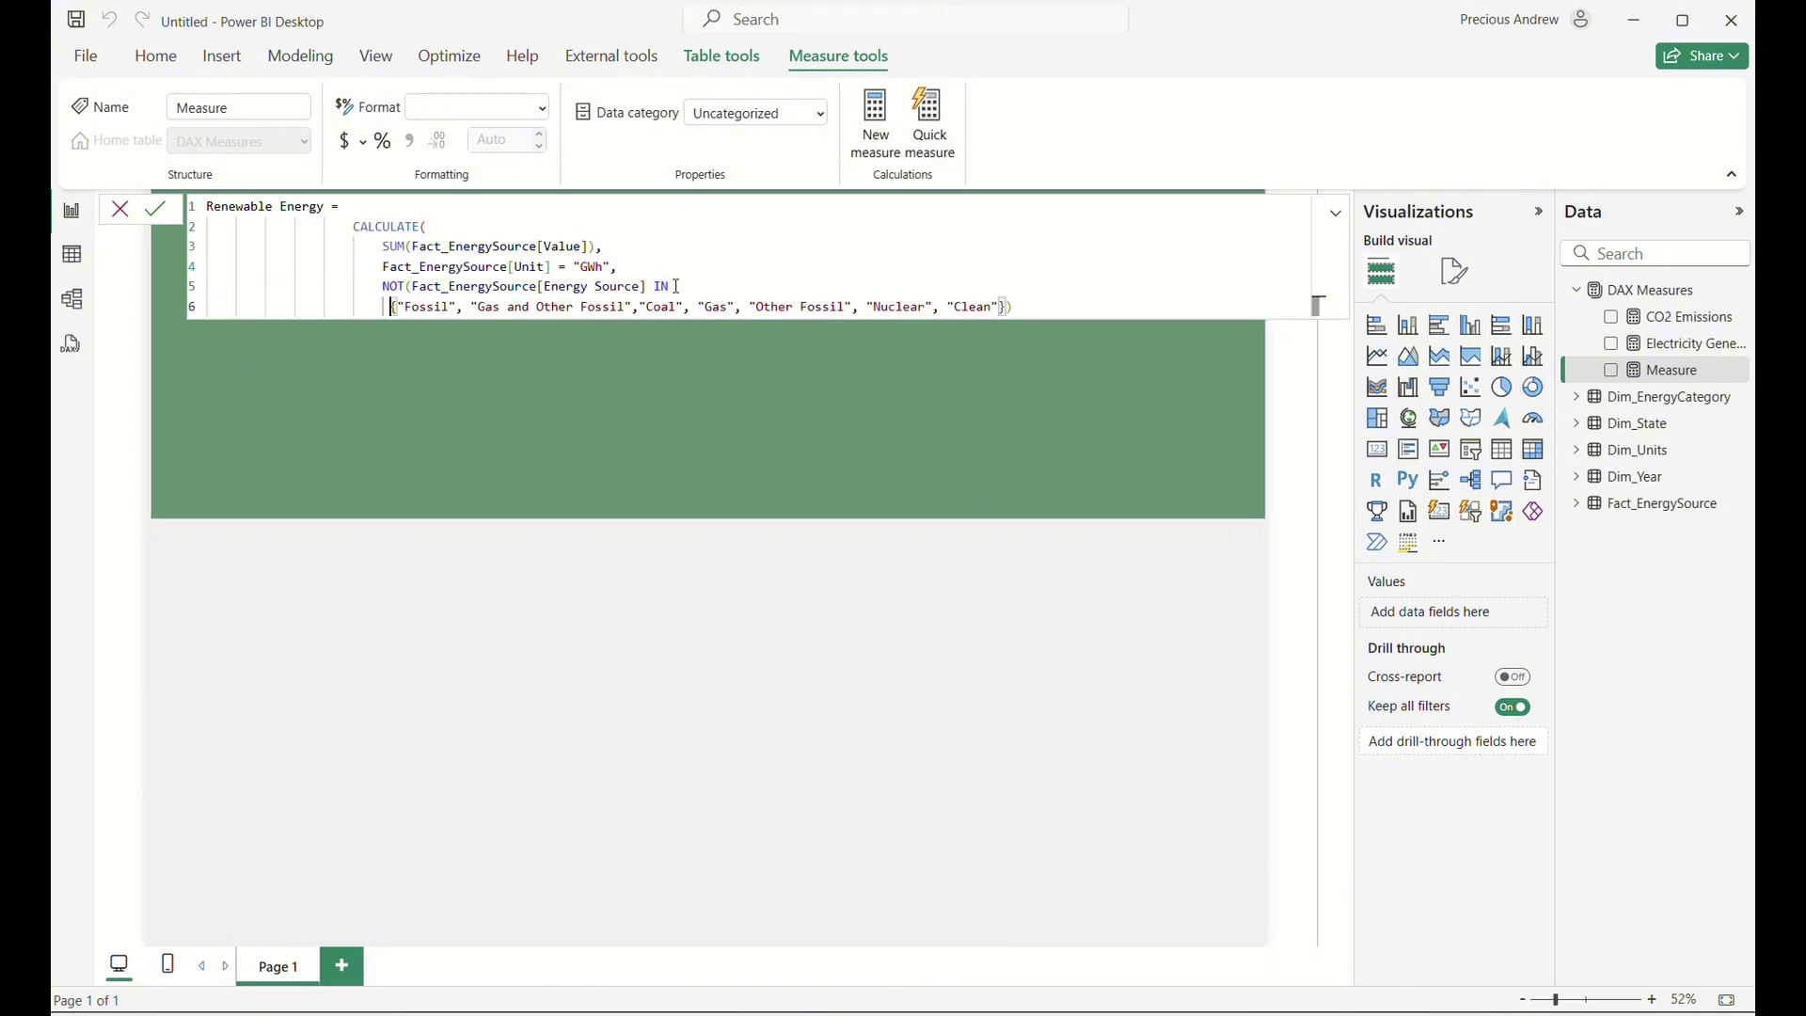
pyautogui.click(1064, 304)
pyautogui.hotkey('shift', 'Return')
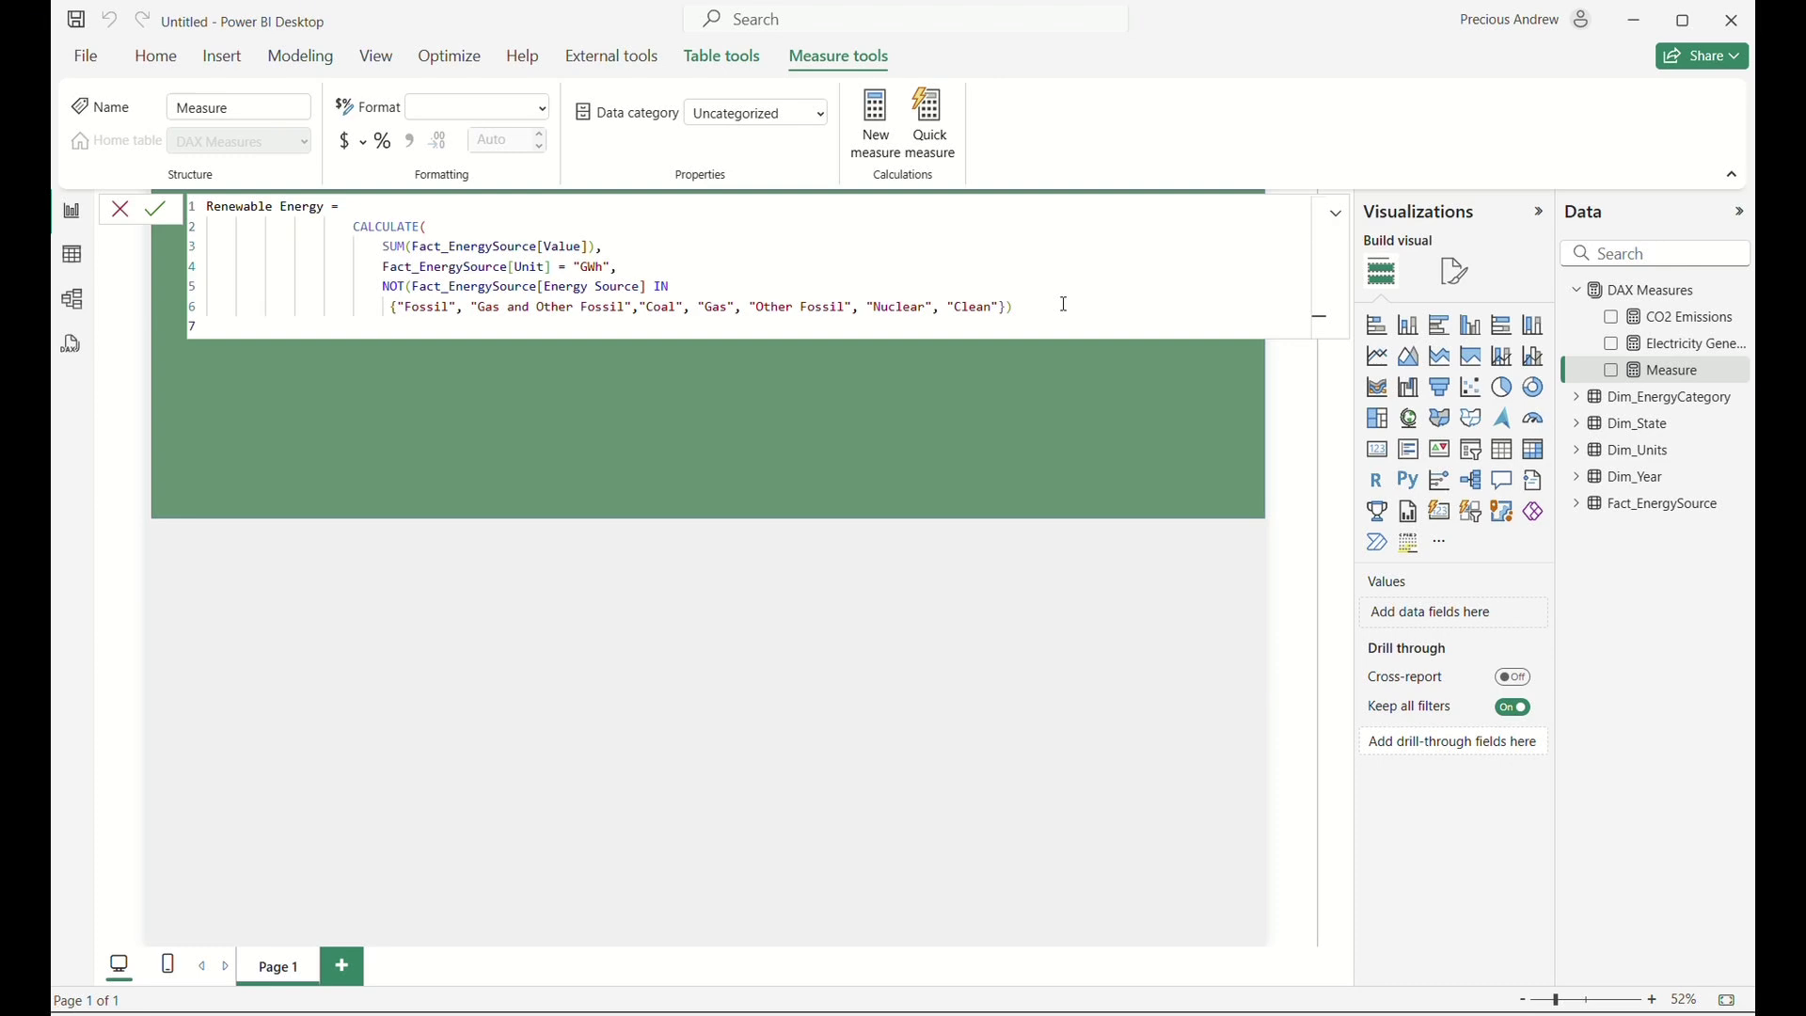
pyautogui.write(')')
pyautogui.press('Return')
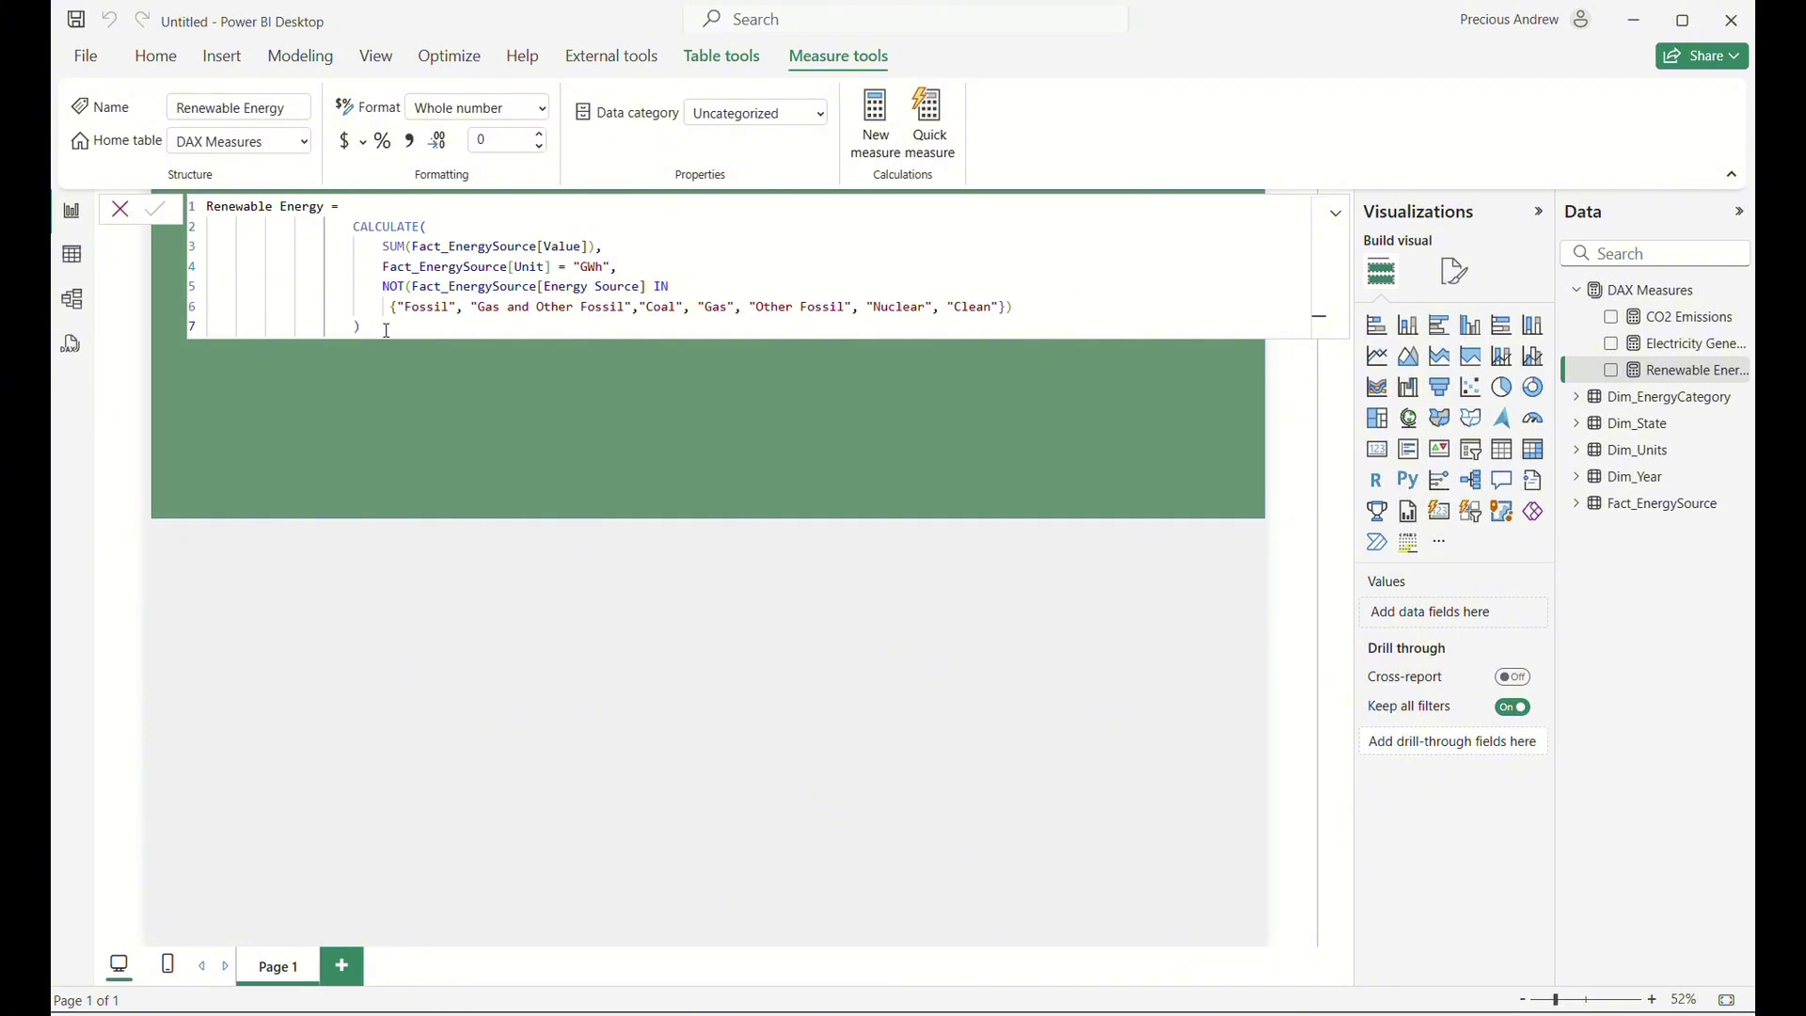
# Copy the whole Renewable Energy formula into a new measure in the DAX Measures table.
pyautogui.moveTo(365, 328); pyautogui.dragTo(208, 207)
pyautogui.hotkey('ctrl', 'c')
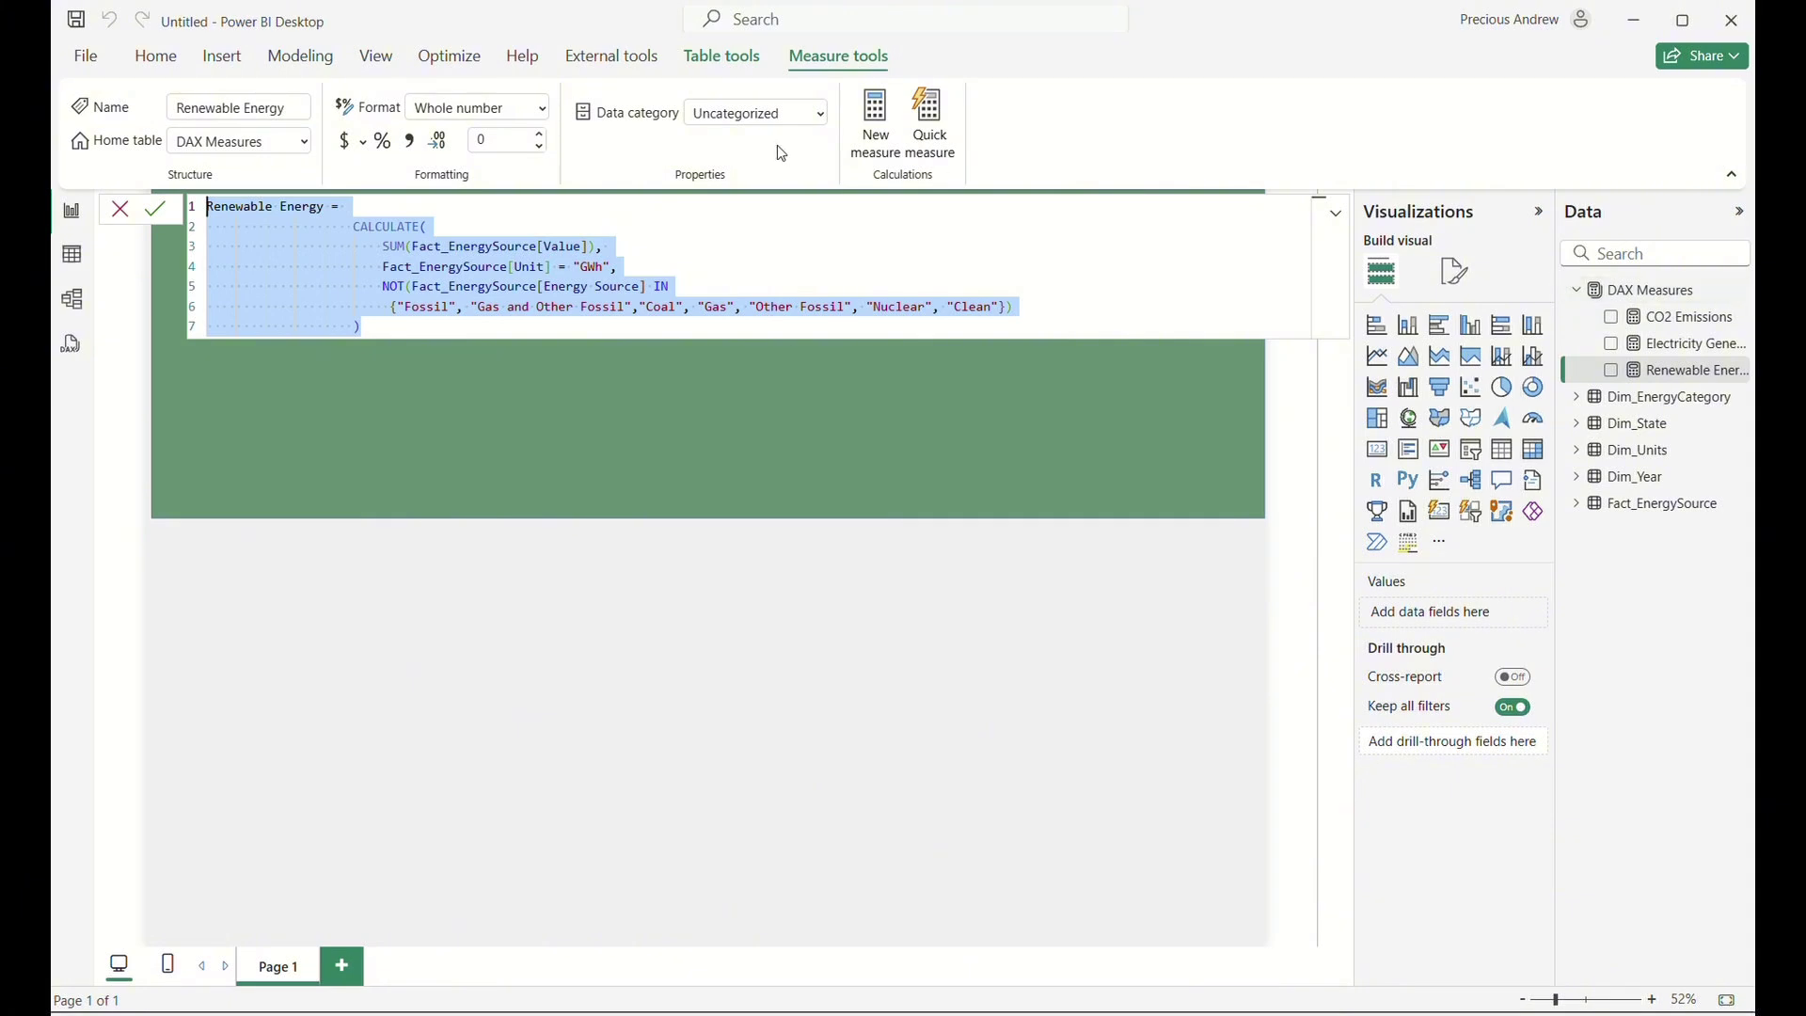
pyautogui.click(875, 130)
pyautogui.click(875, 132)
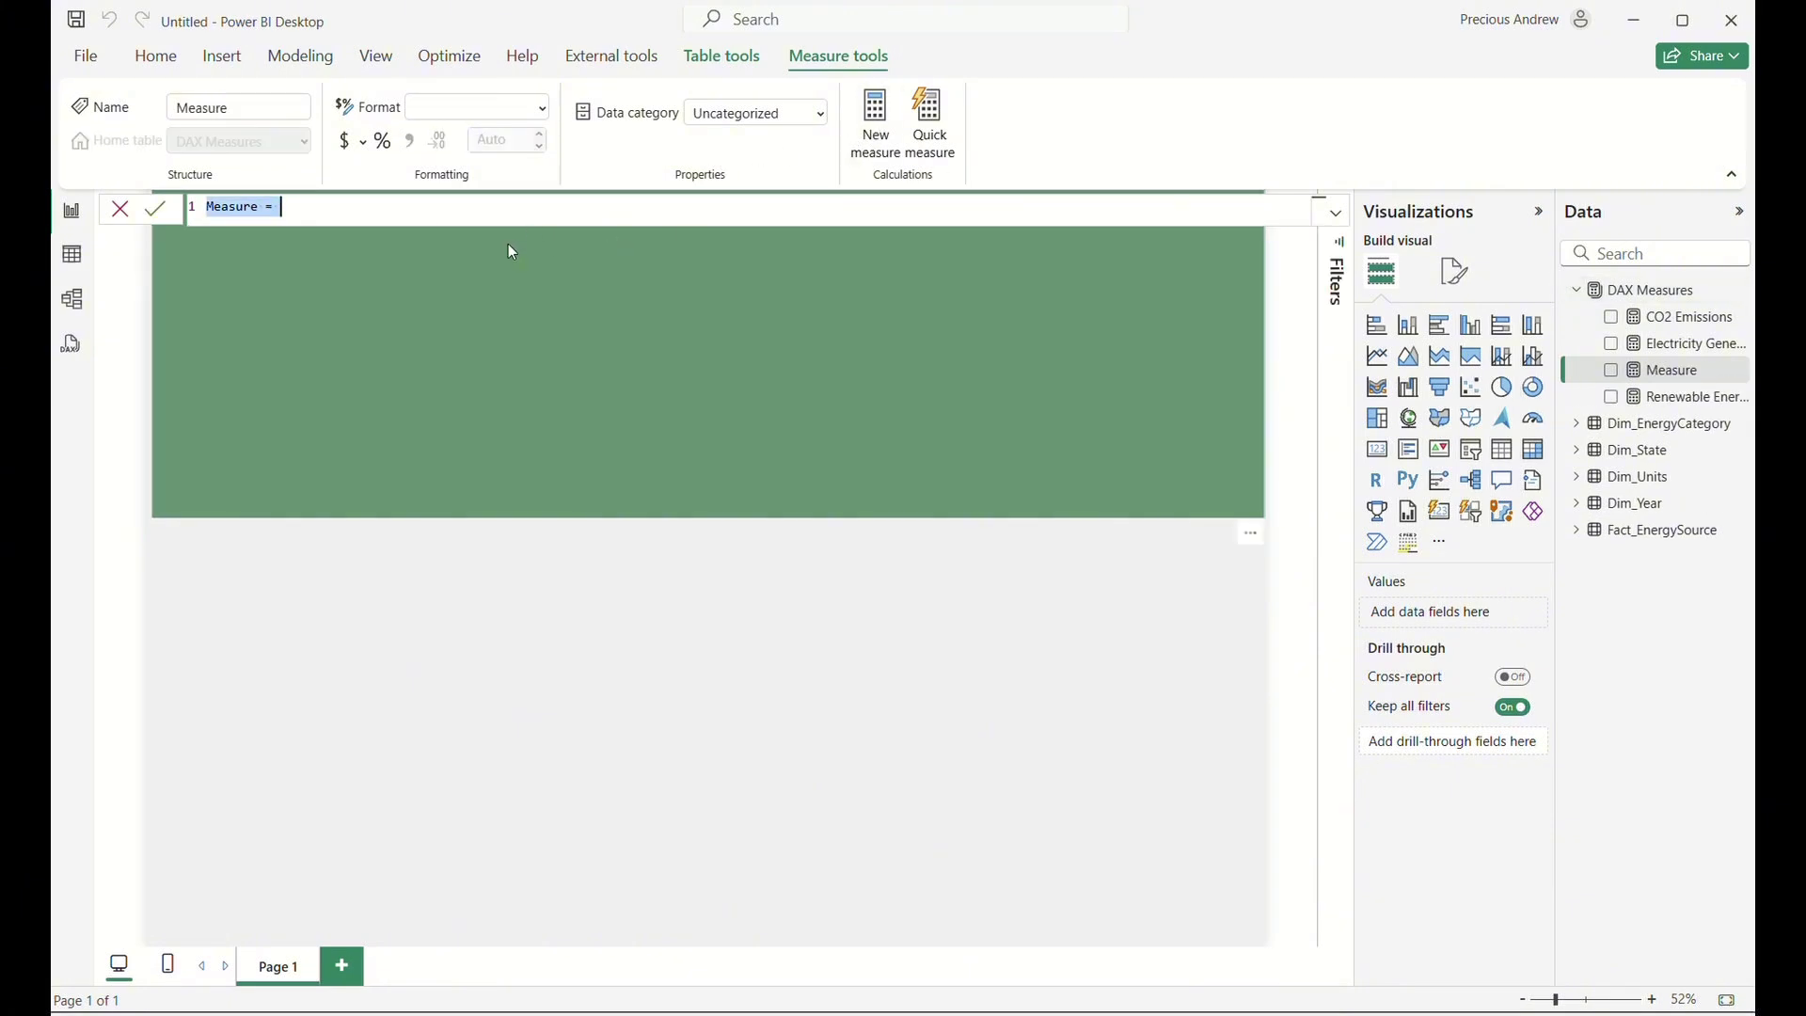
pyautogui.hotkey('ctrl', 'v')
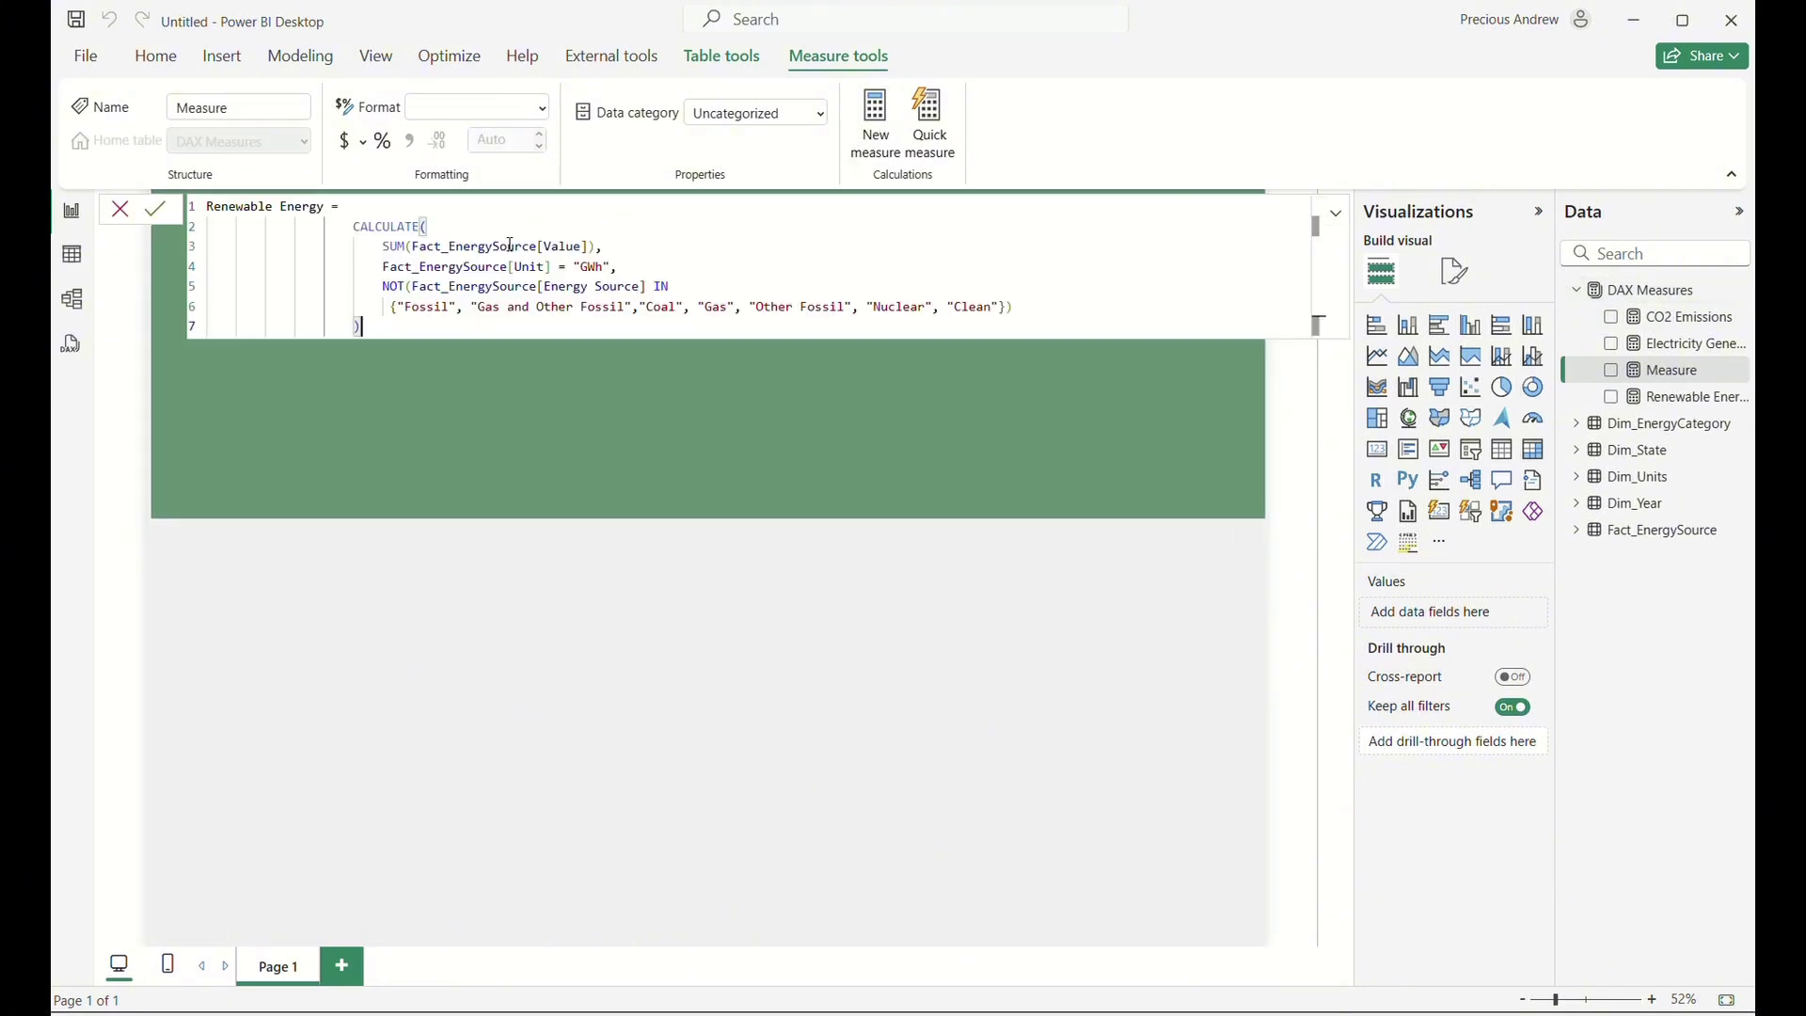
# Rename the copied measure as Non Renewable Energy in its formula and remove NOT from the Energy Source filter.
pyautogui.click(210, 206)
pyautogui.write('Non-')
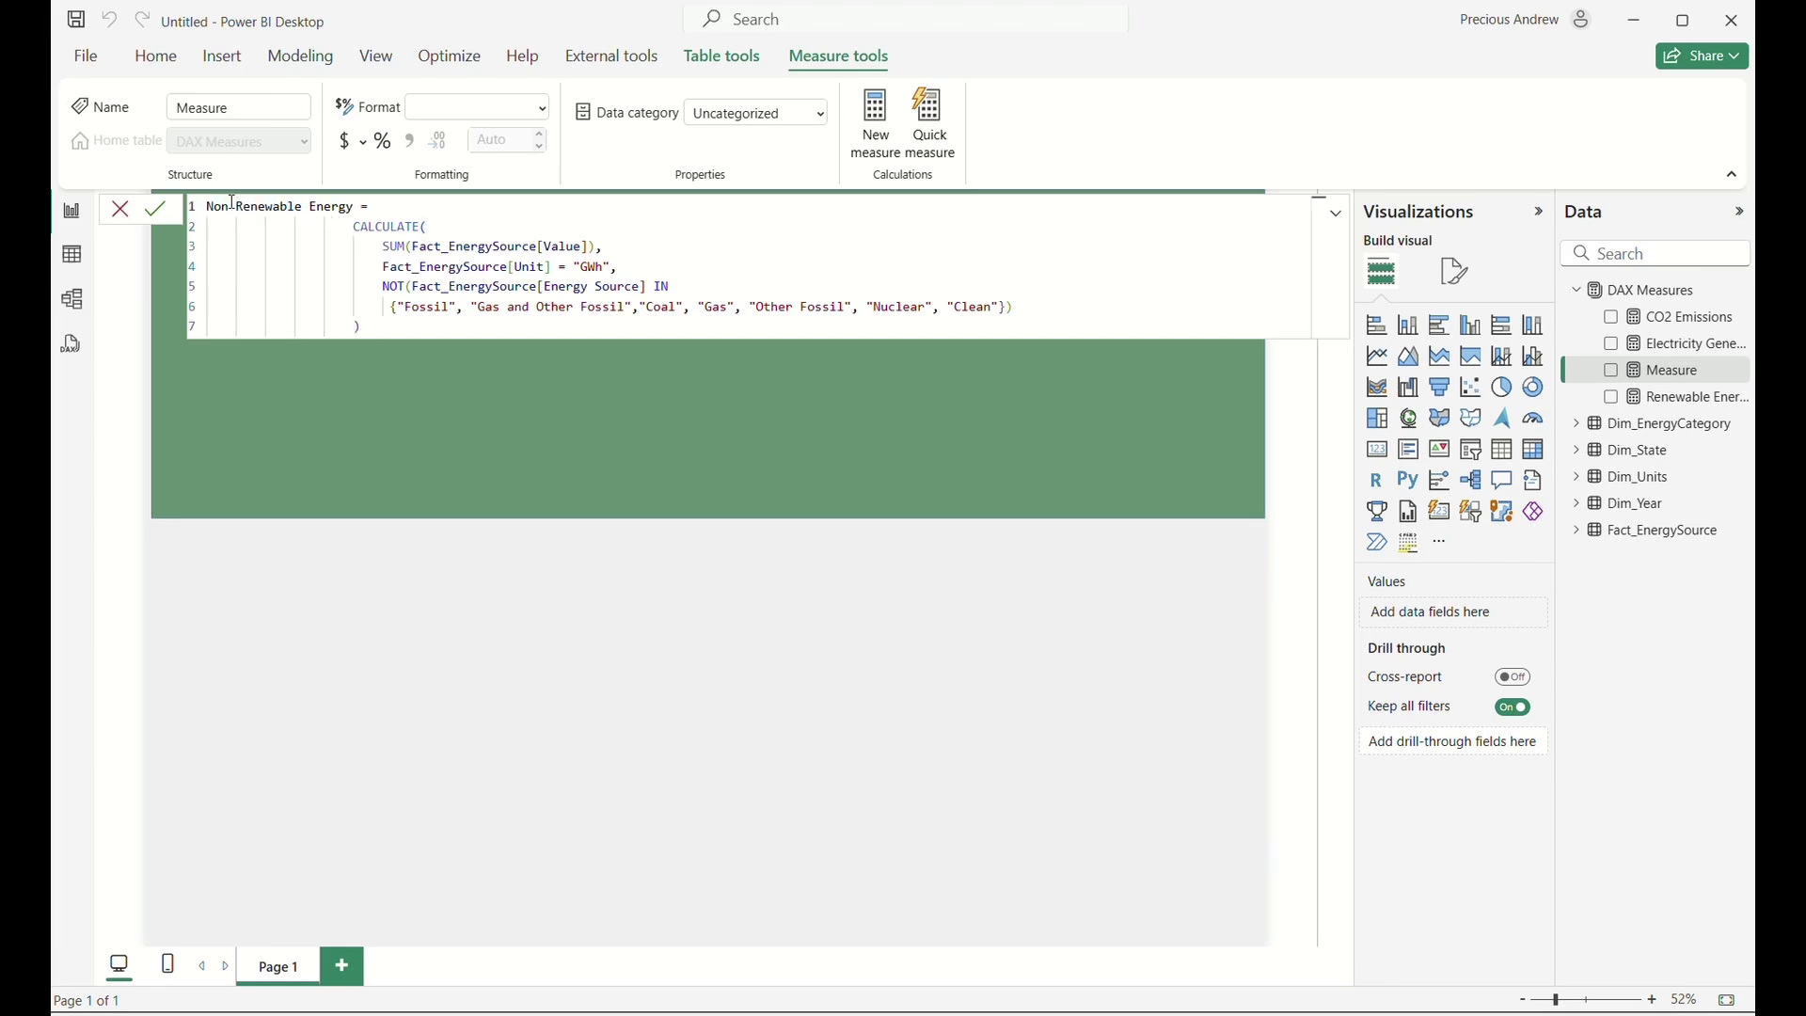
pyautogui.press('BackSpace')
pyautogui.press('BackSpace')
pyautogui.press('BackSpace')
pyautogui.press('BackSpace')
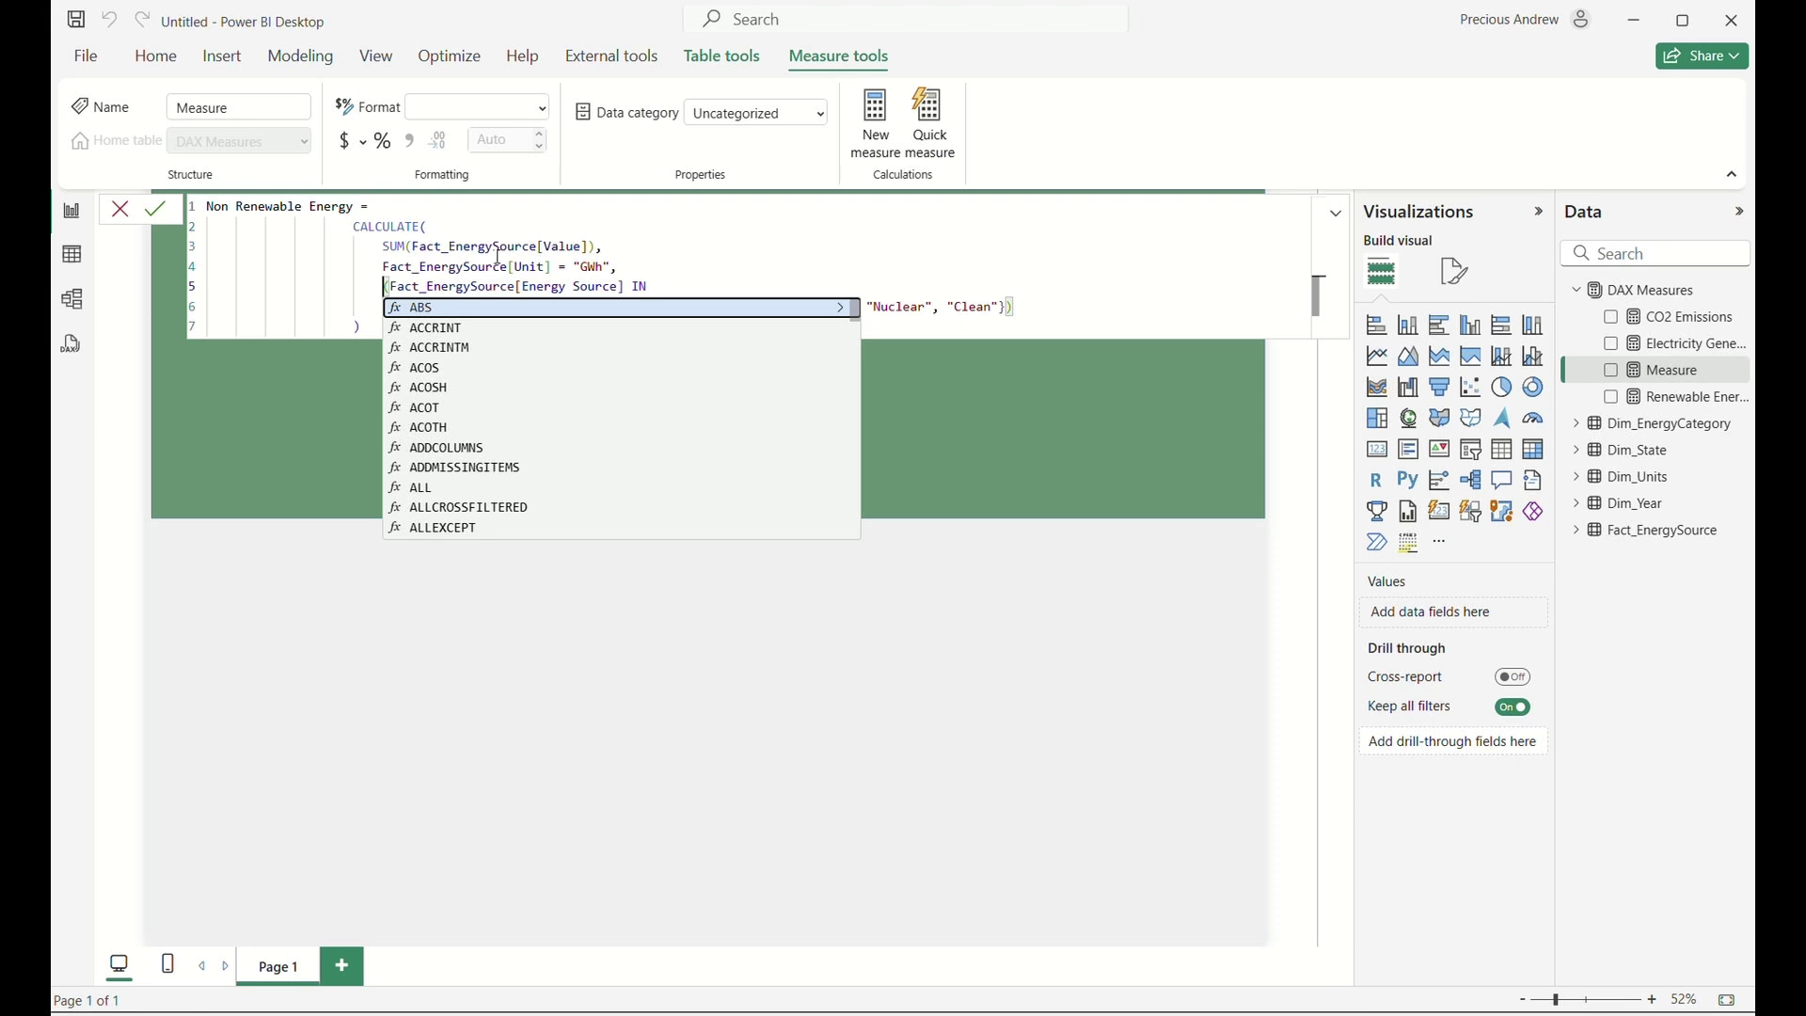
# Commit the Non Renewable Energy measure and format it to 2 decimal places.
pyautogui.click(676, 254)
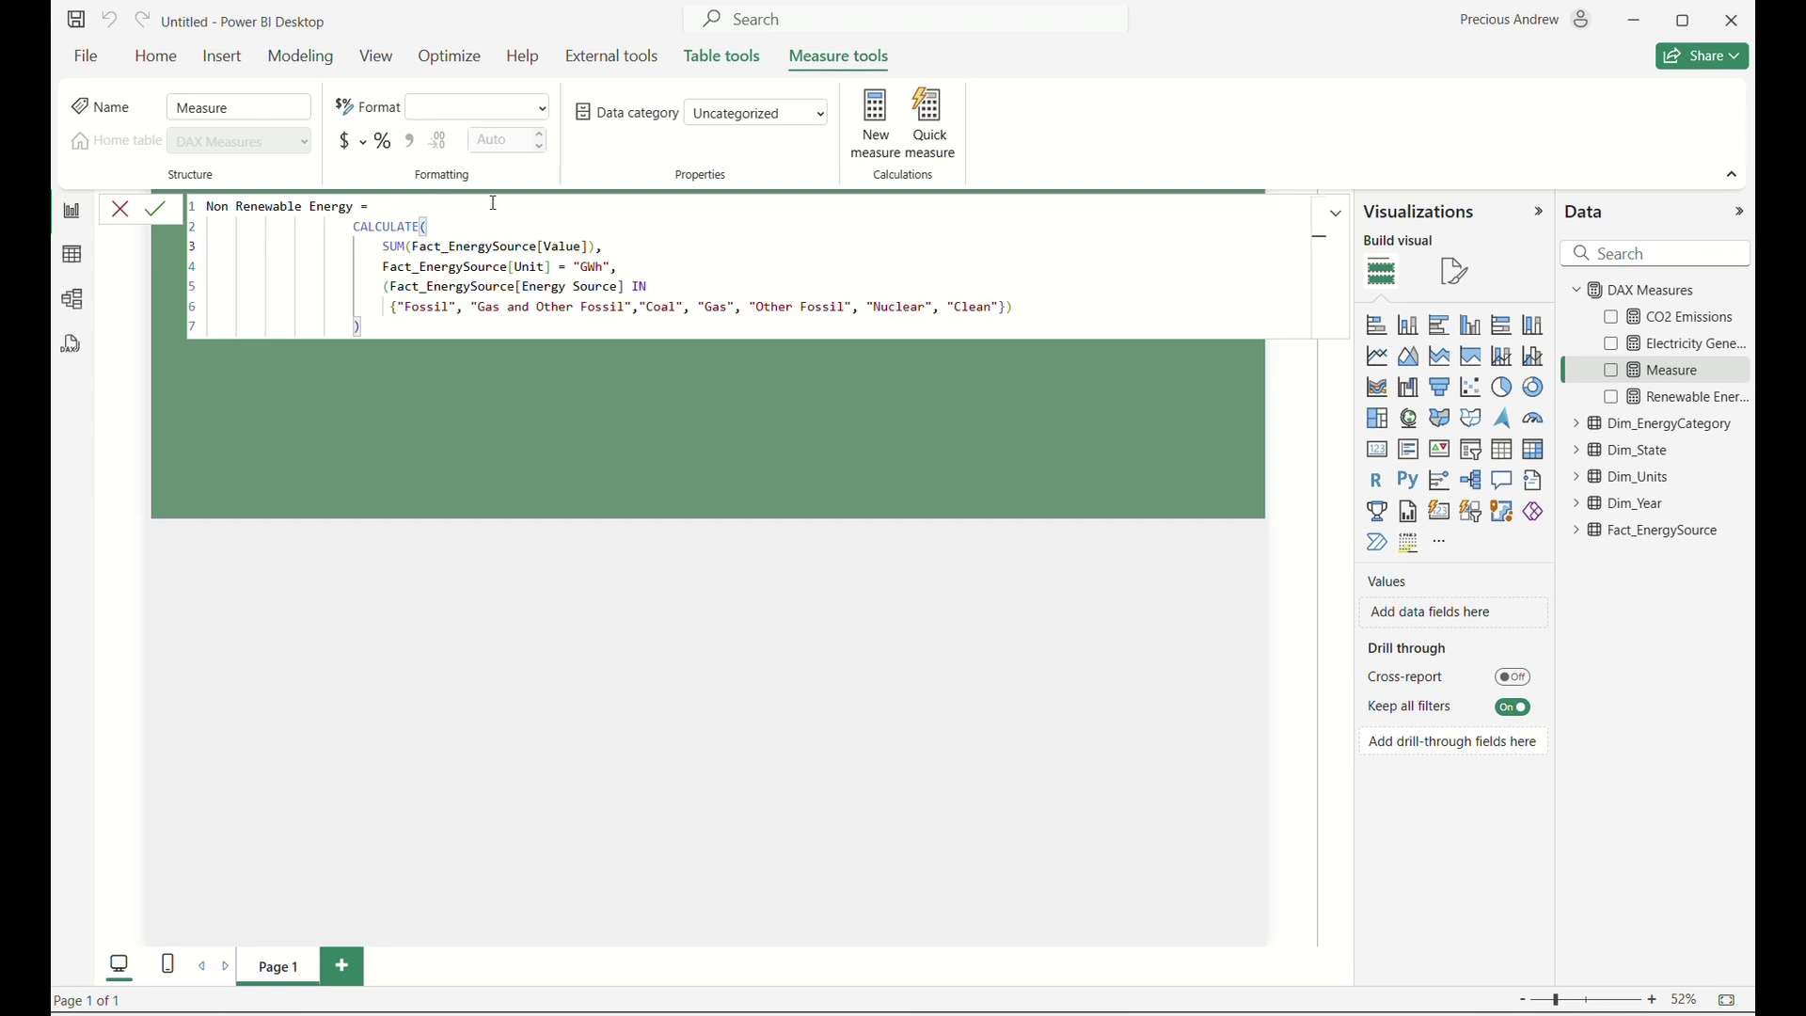
pyautogui.press('Return')
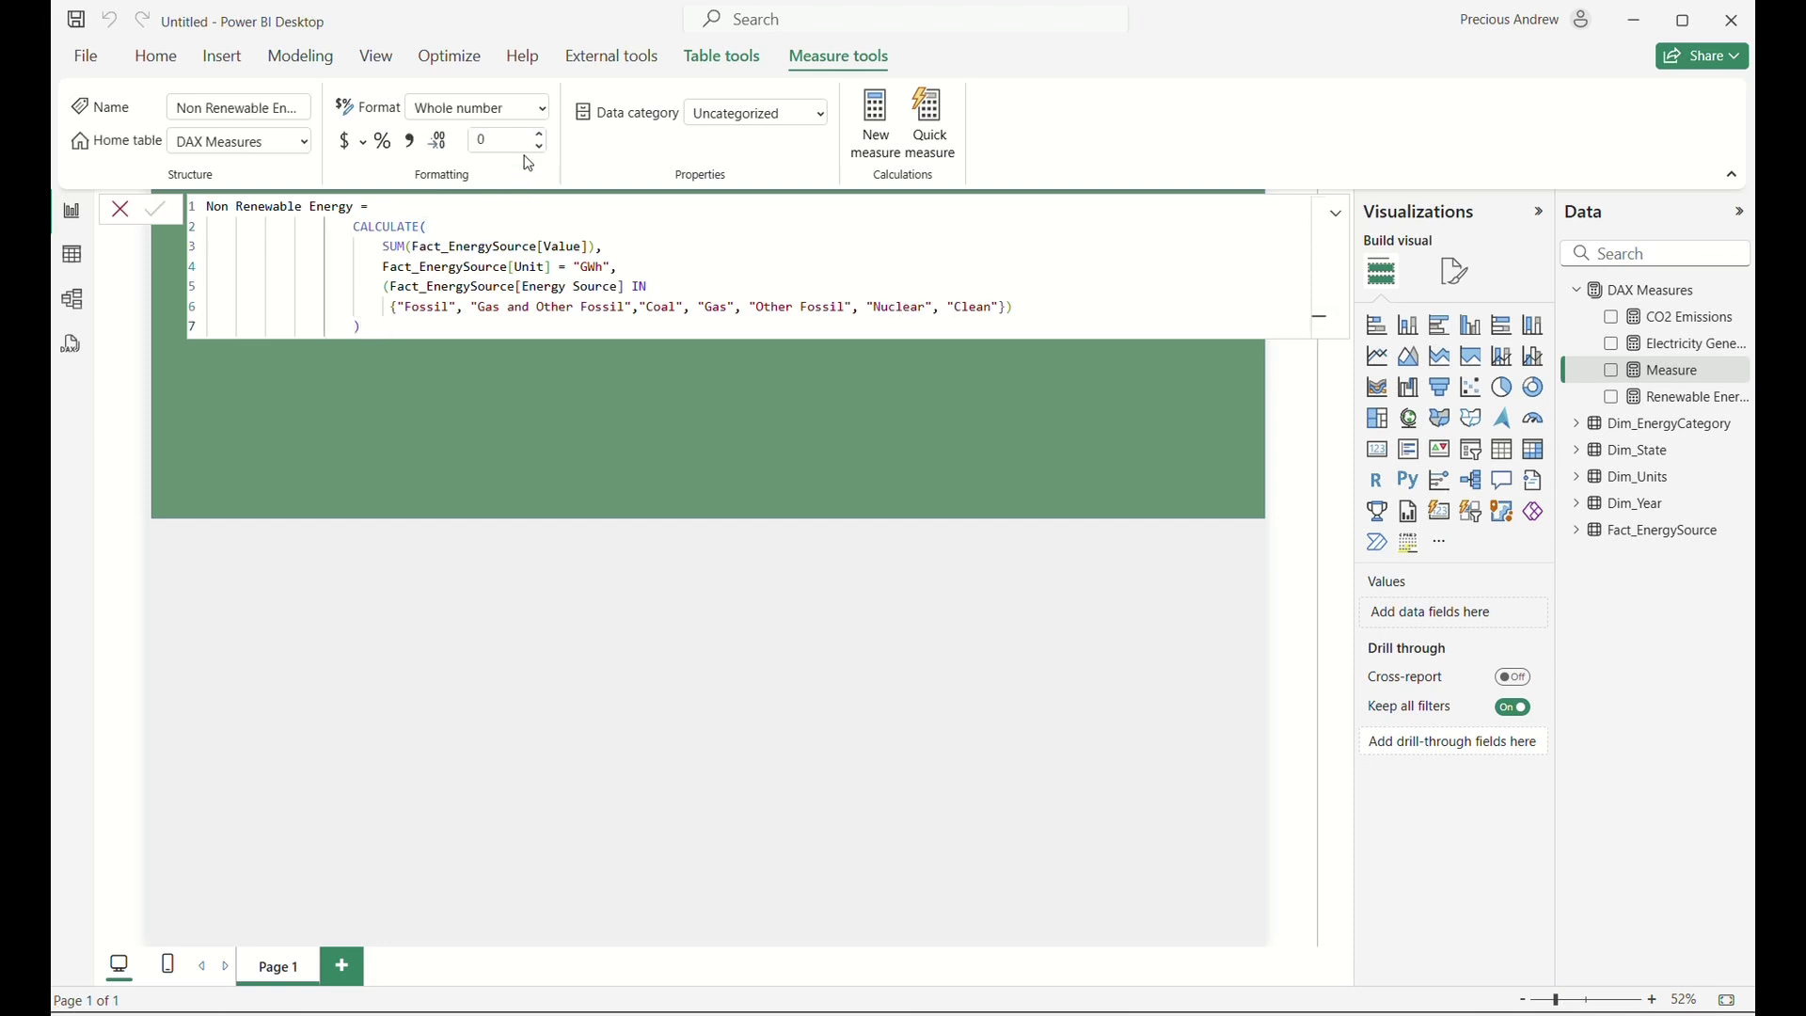
pyautogui.click(541, 137)
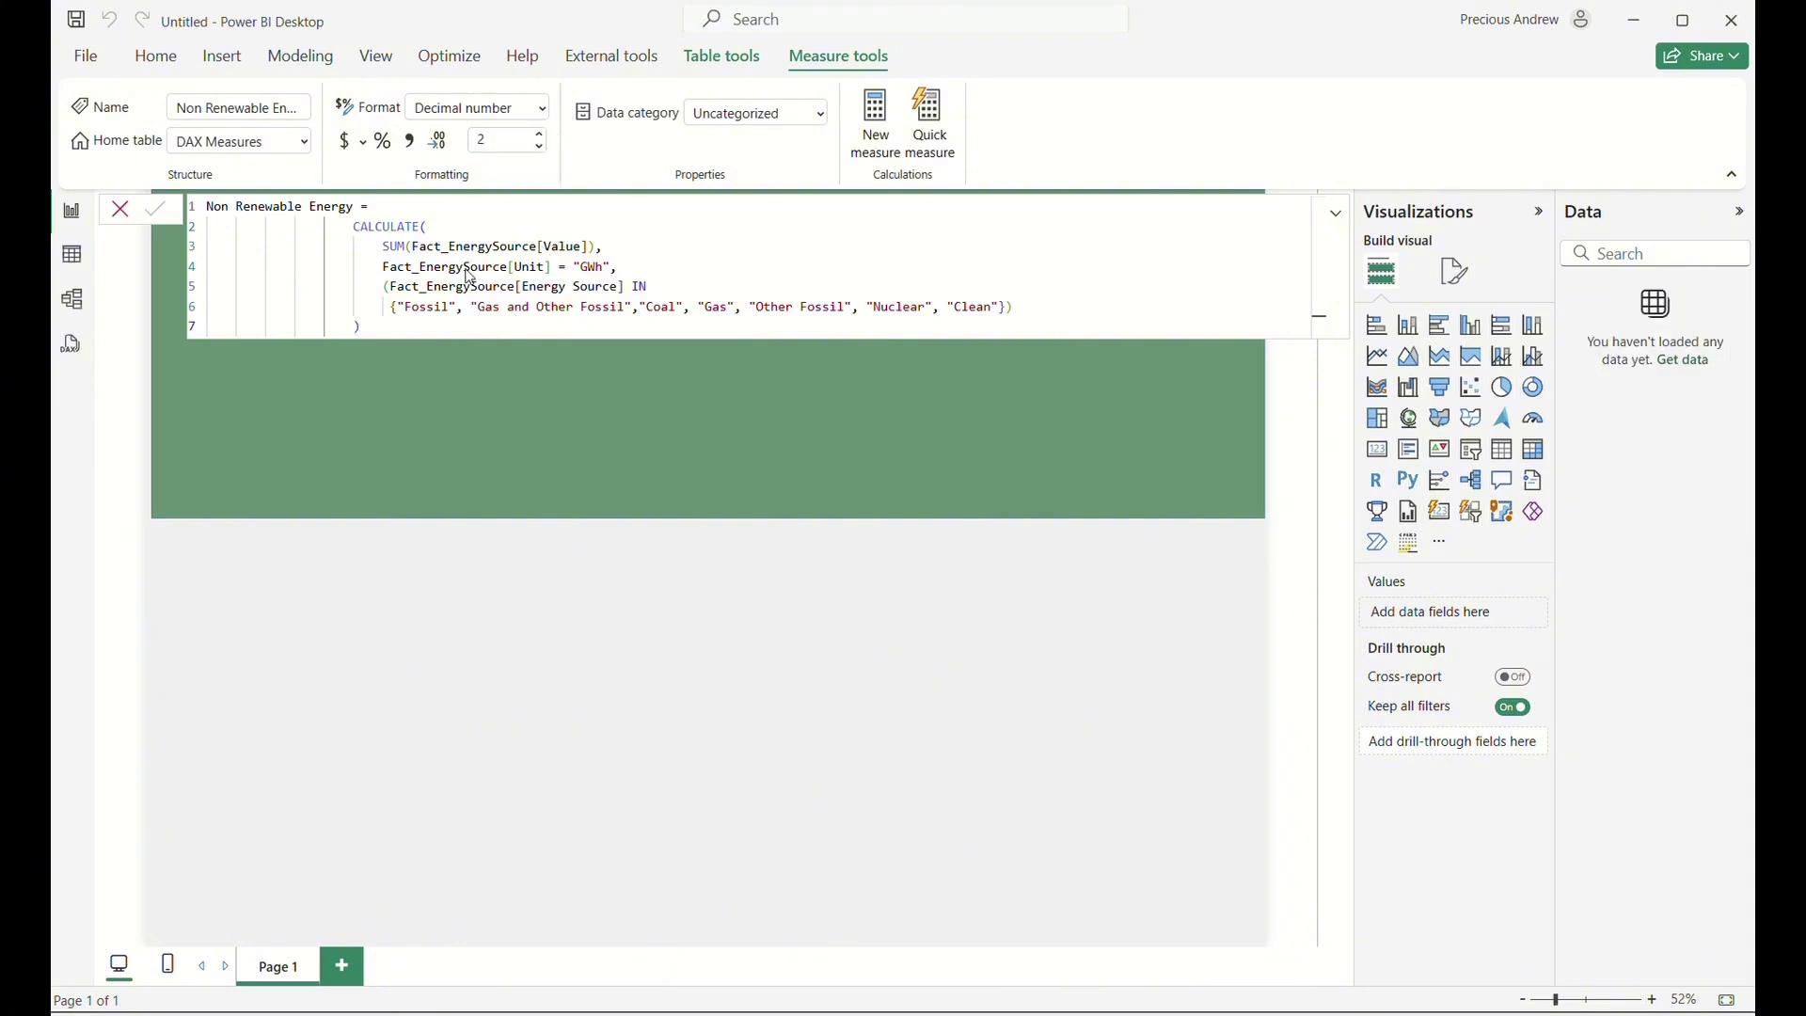
# Create a new measure named % Renewable Energy Share and open a second line for its expression.
pyautogui.click(877, 114)
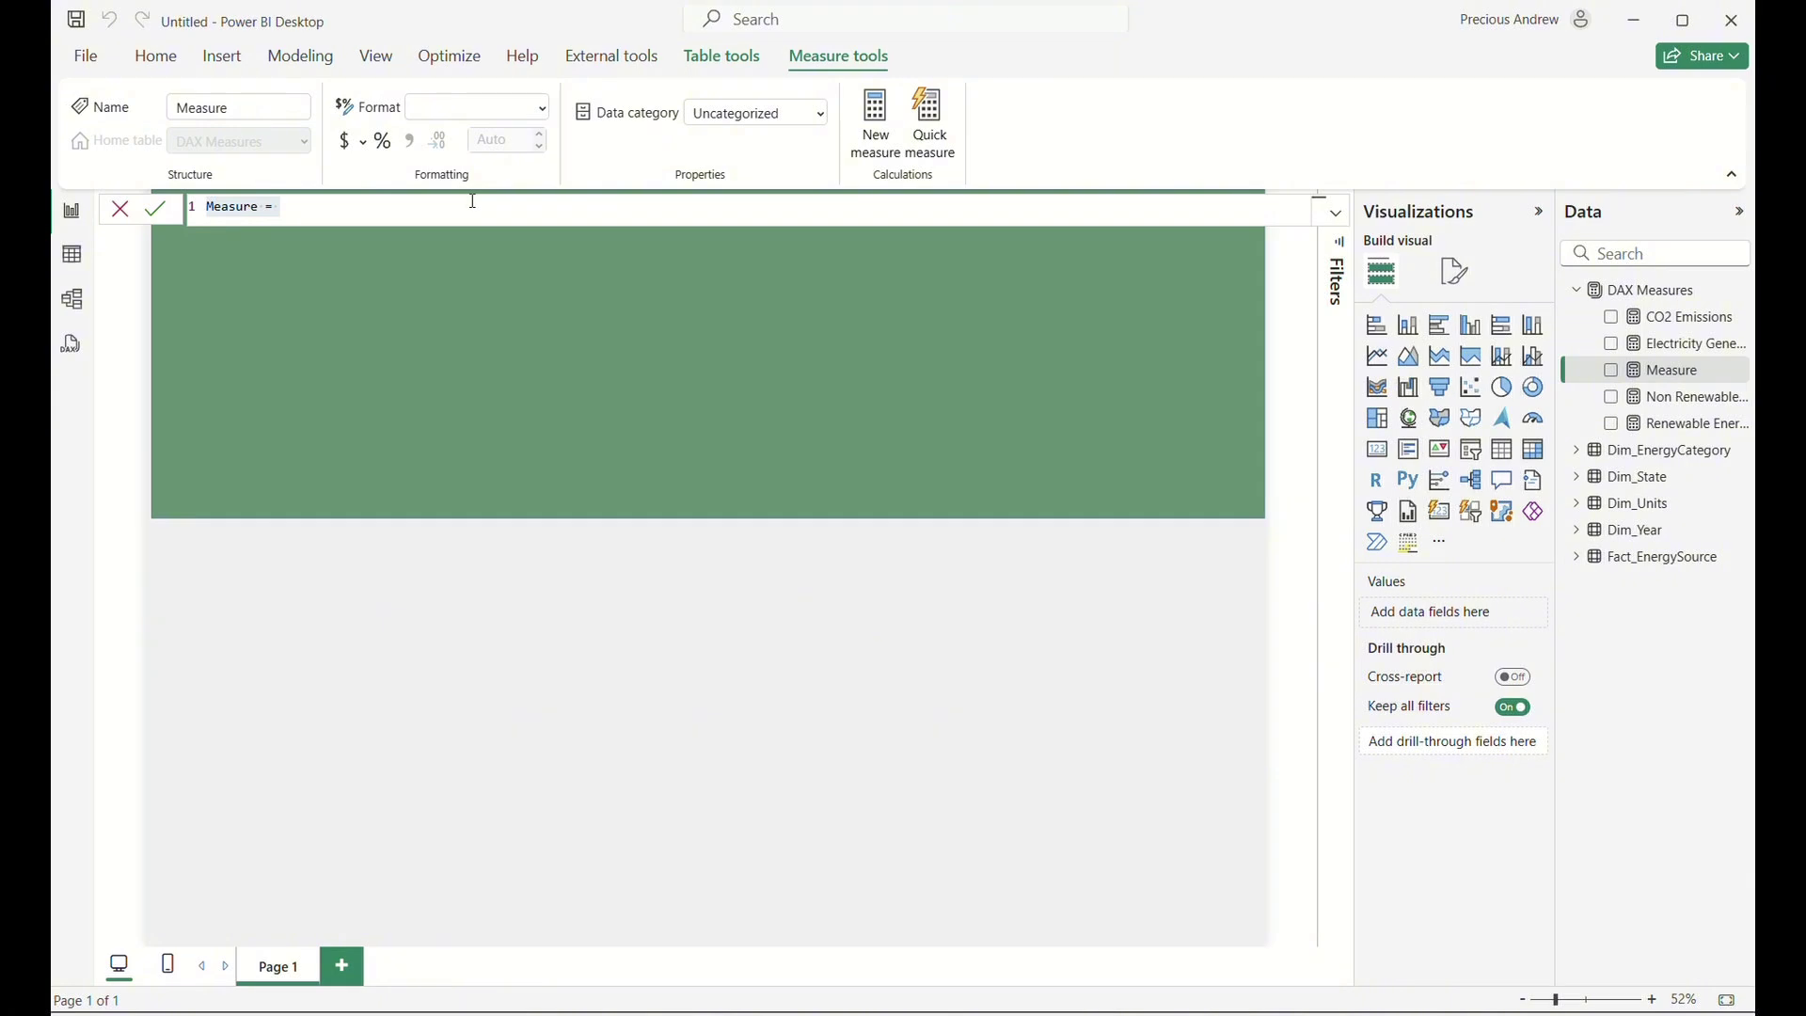
pyautogui.write('%')
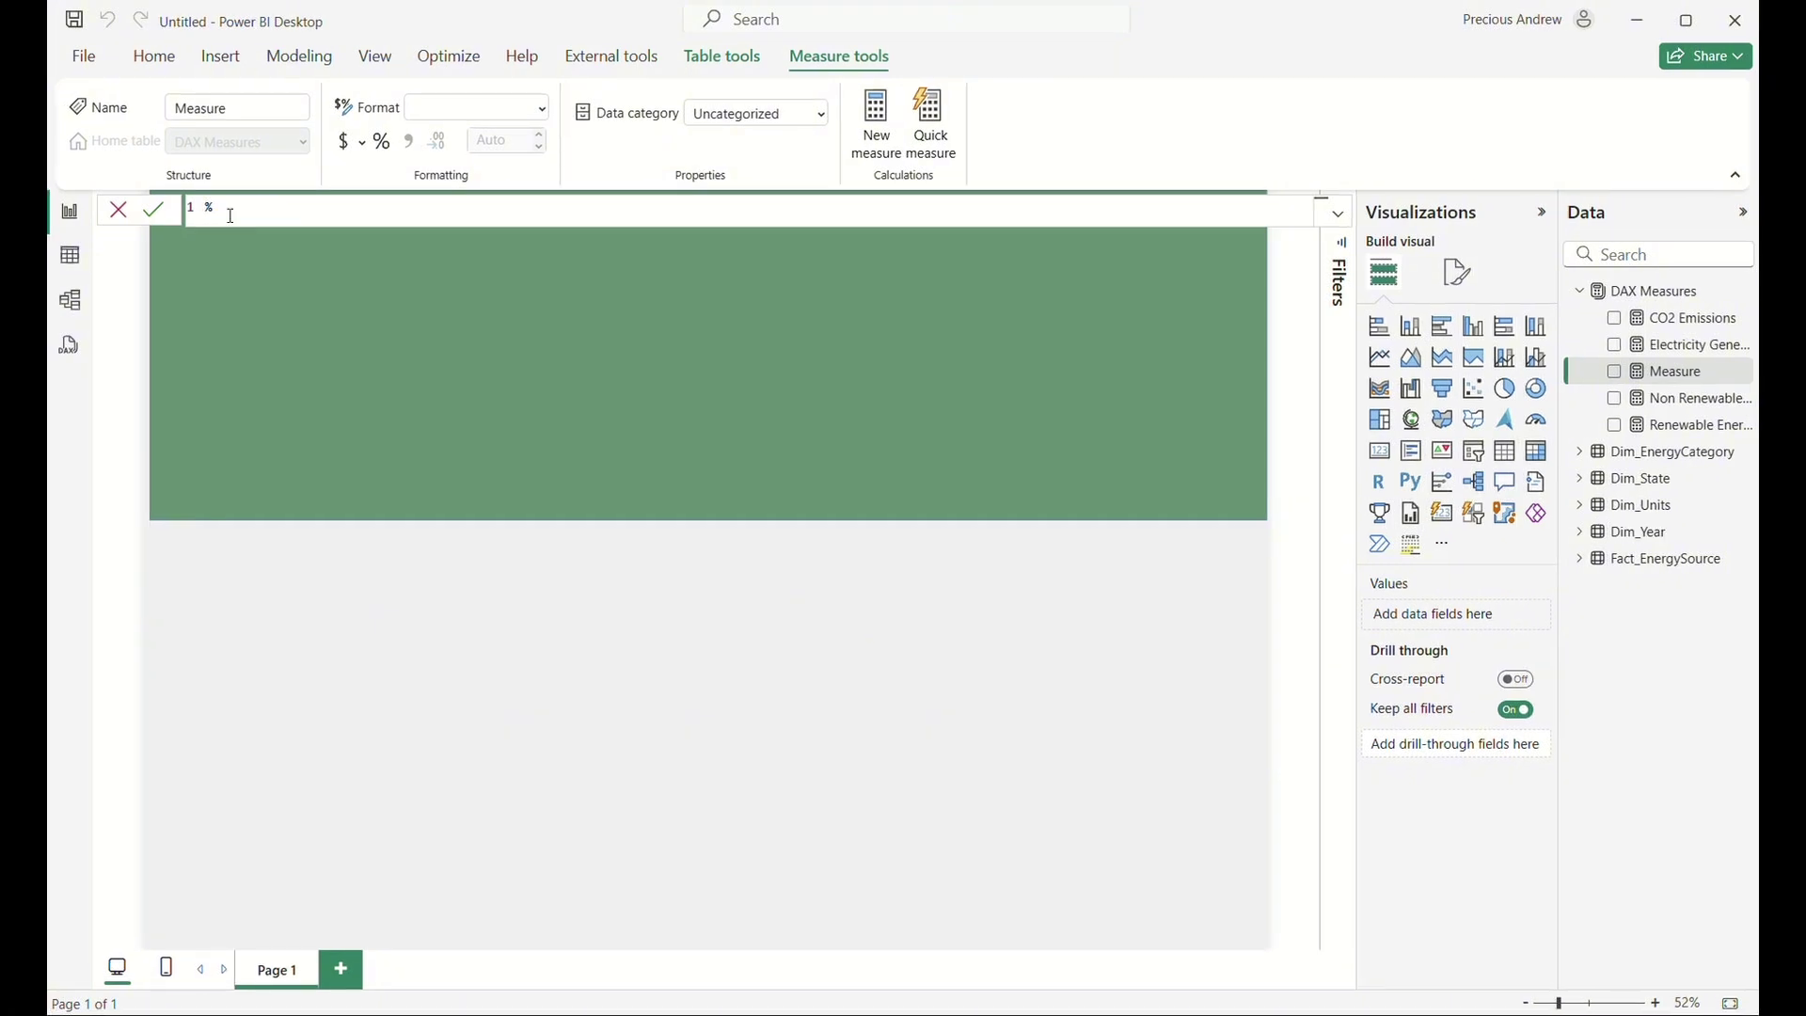
pyautogui.write(' Renewable Energy Share =')
pyautogui.hotkey('shift', 'Return')
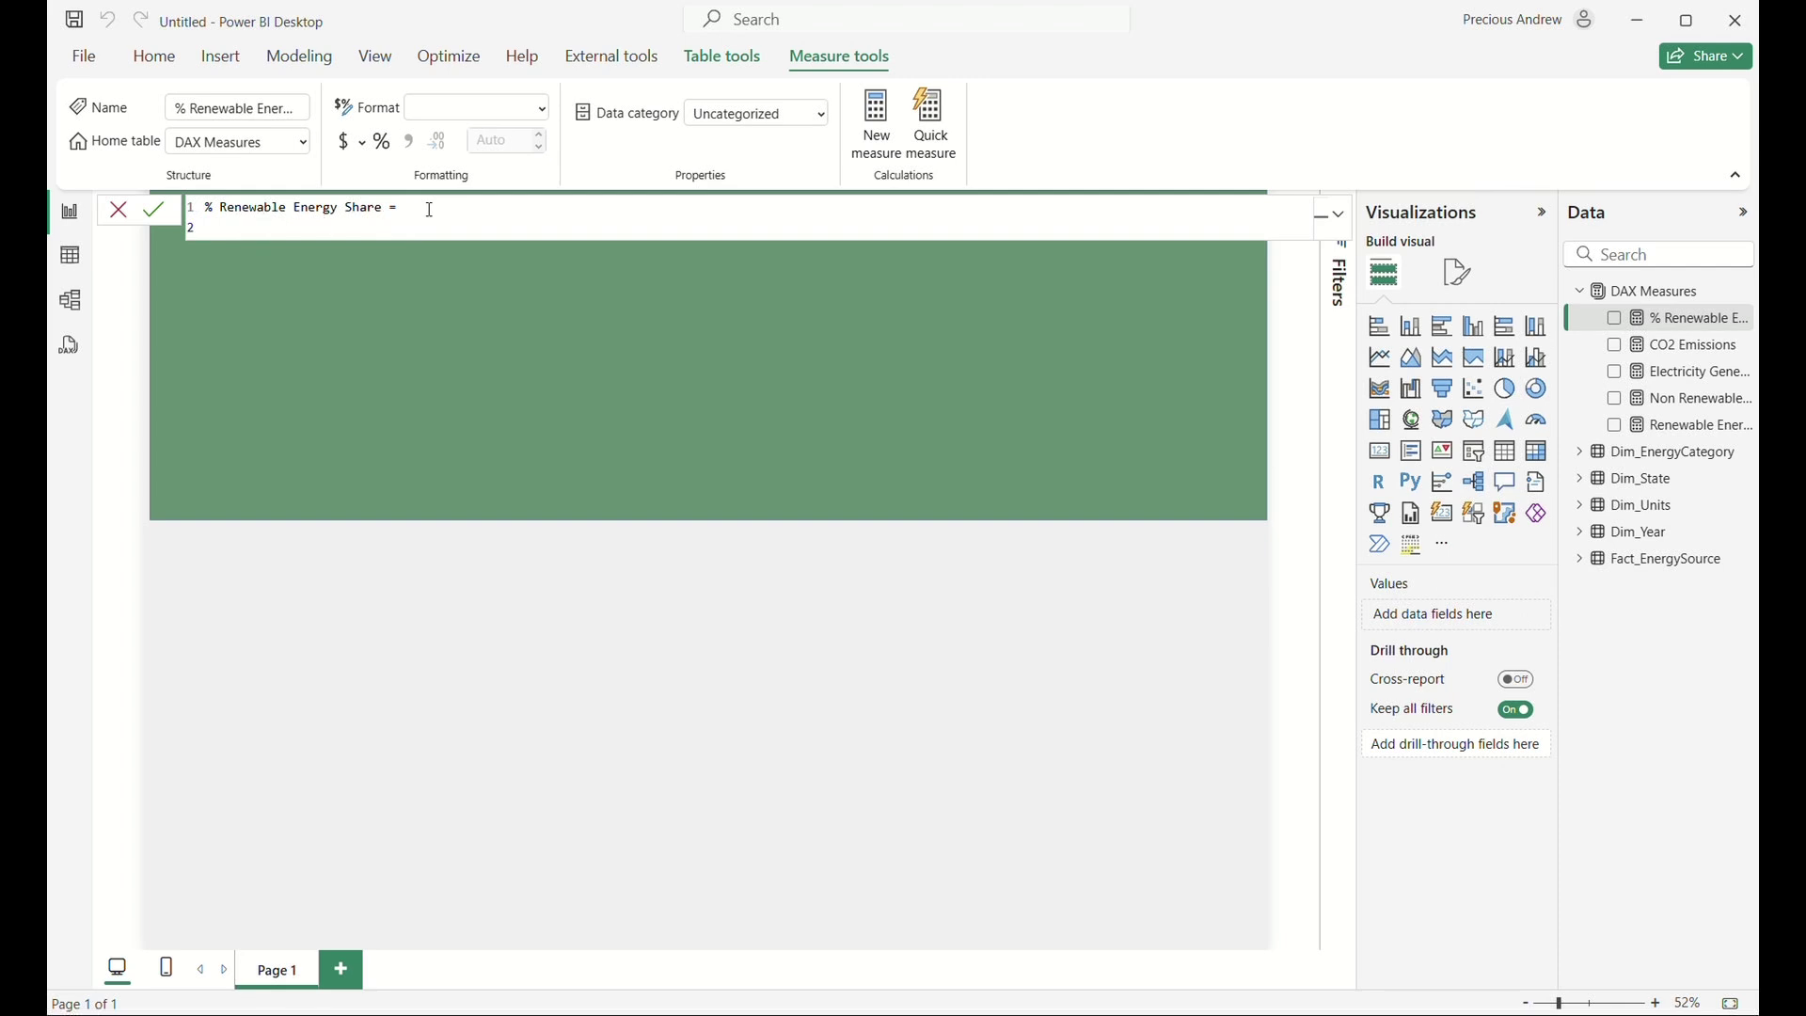
# Enter and commit DIVIDE([Renewable Energy],[Electricity Generated],0) as the % Renewable Energy Share expression.
pyautogui.press('Tab')
pyautogui.press('Tab')
pyautogui.press('Tab')
pyautogui.press('Tab')
pyautogui.press('Tab')
pyautogui.press('Tab')
pyautogui.write('DIVIDE(')
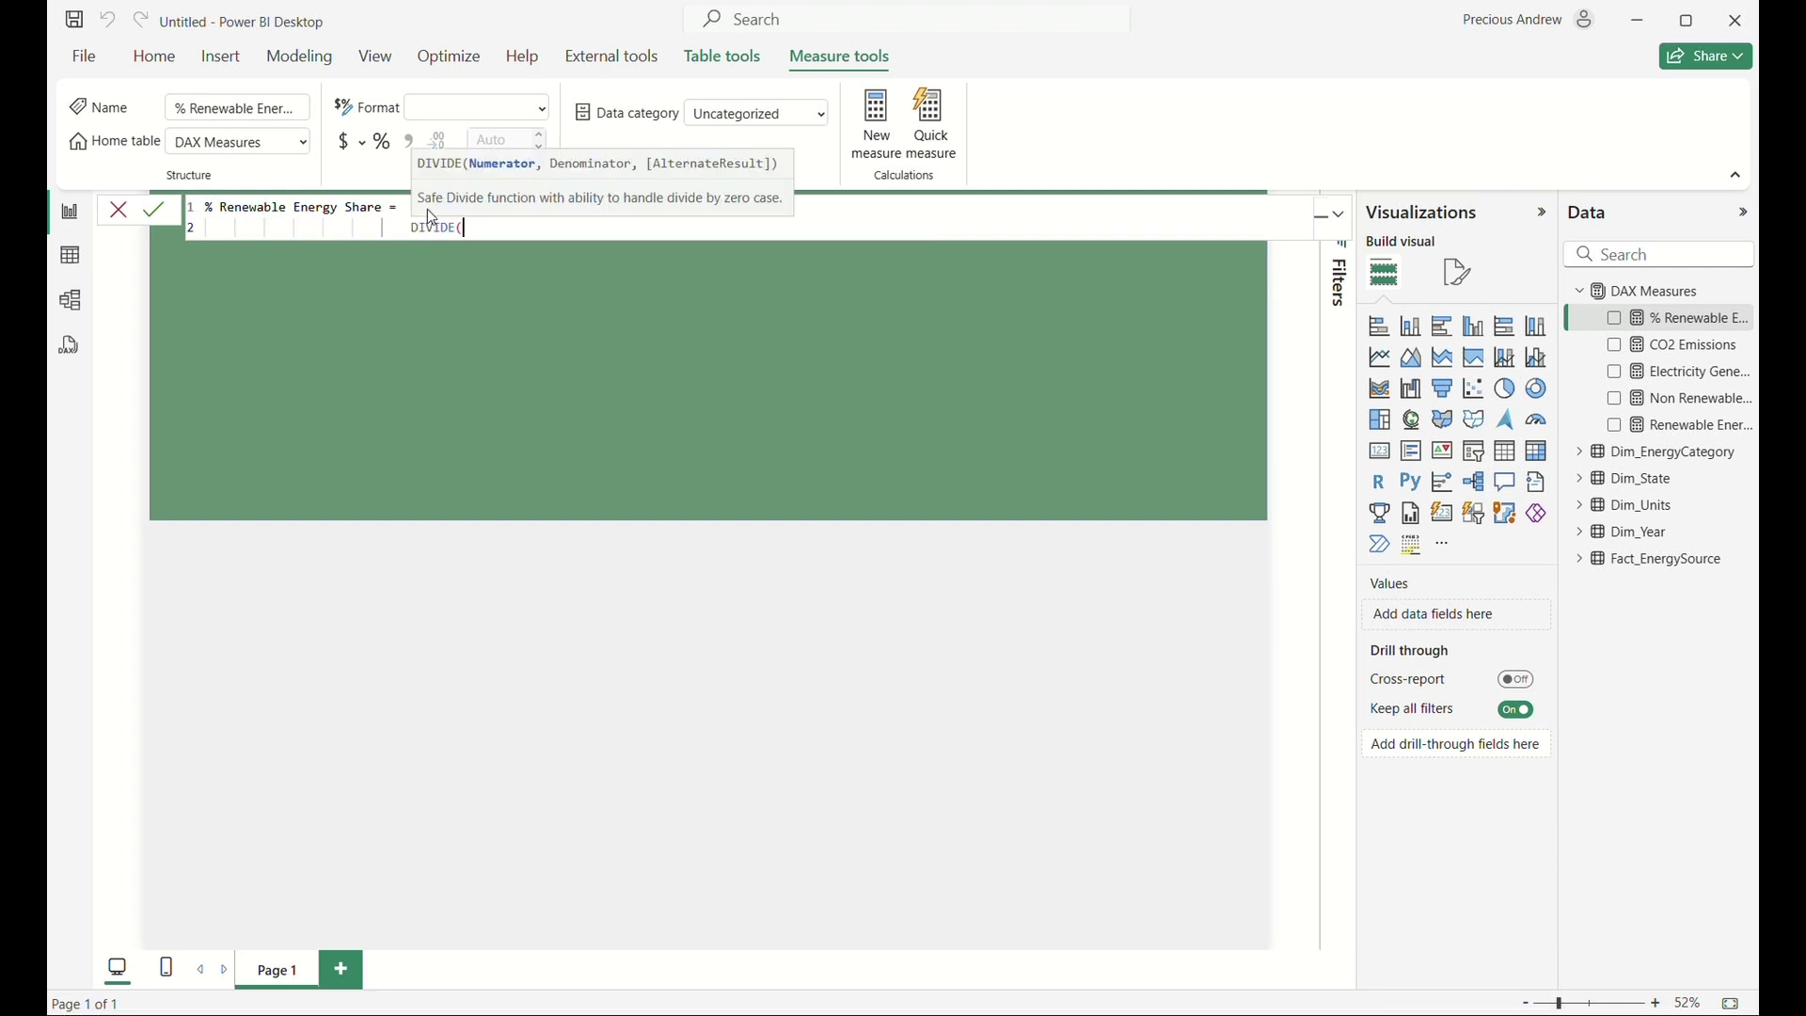
pyautogui.write('RENEW')
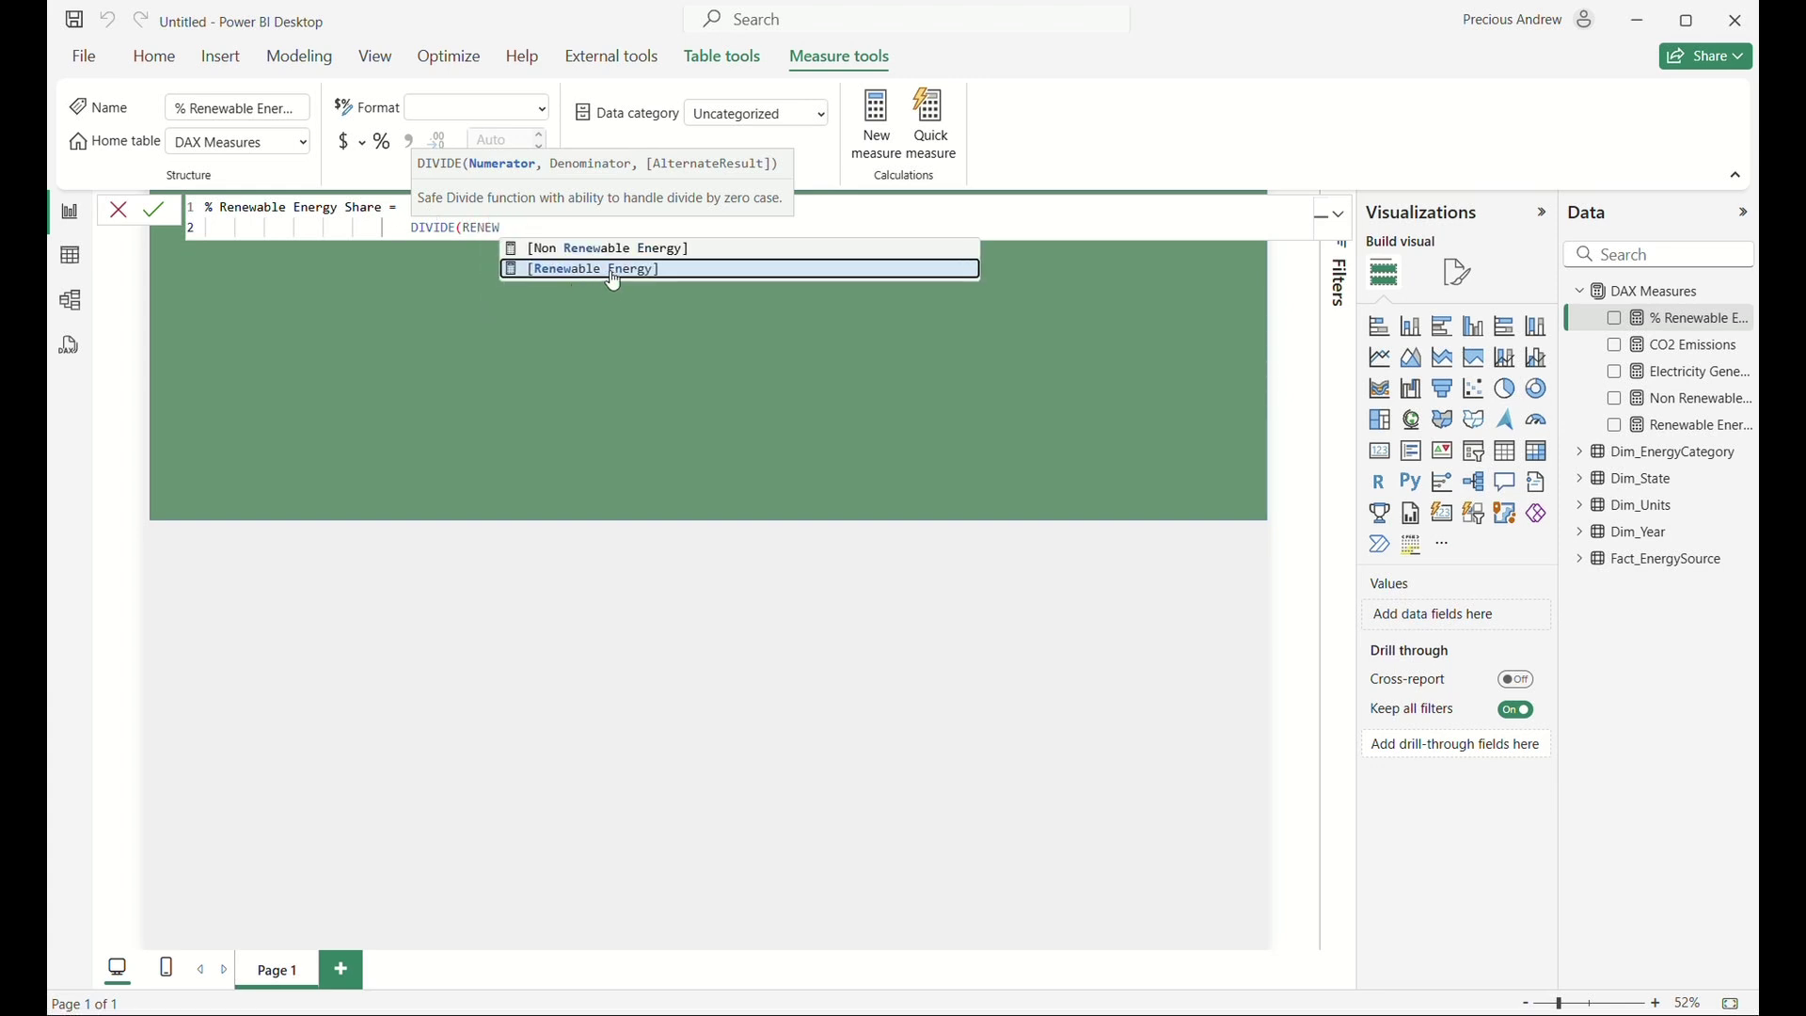
pyautogui.click(610, 273)
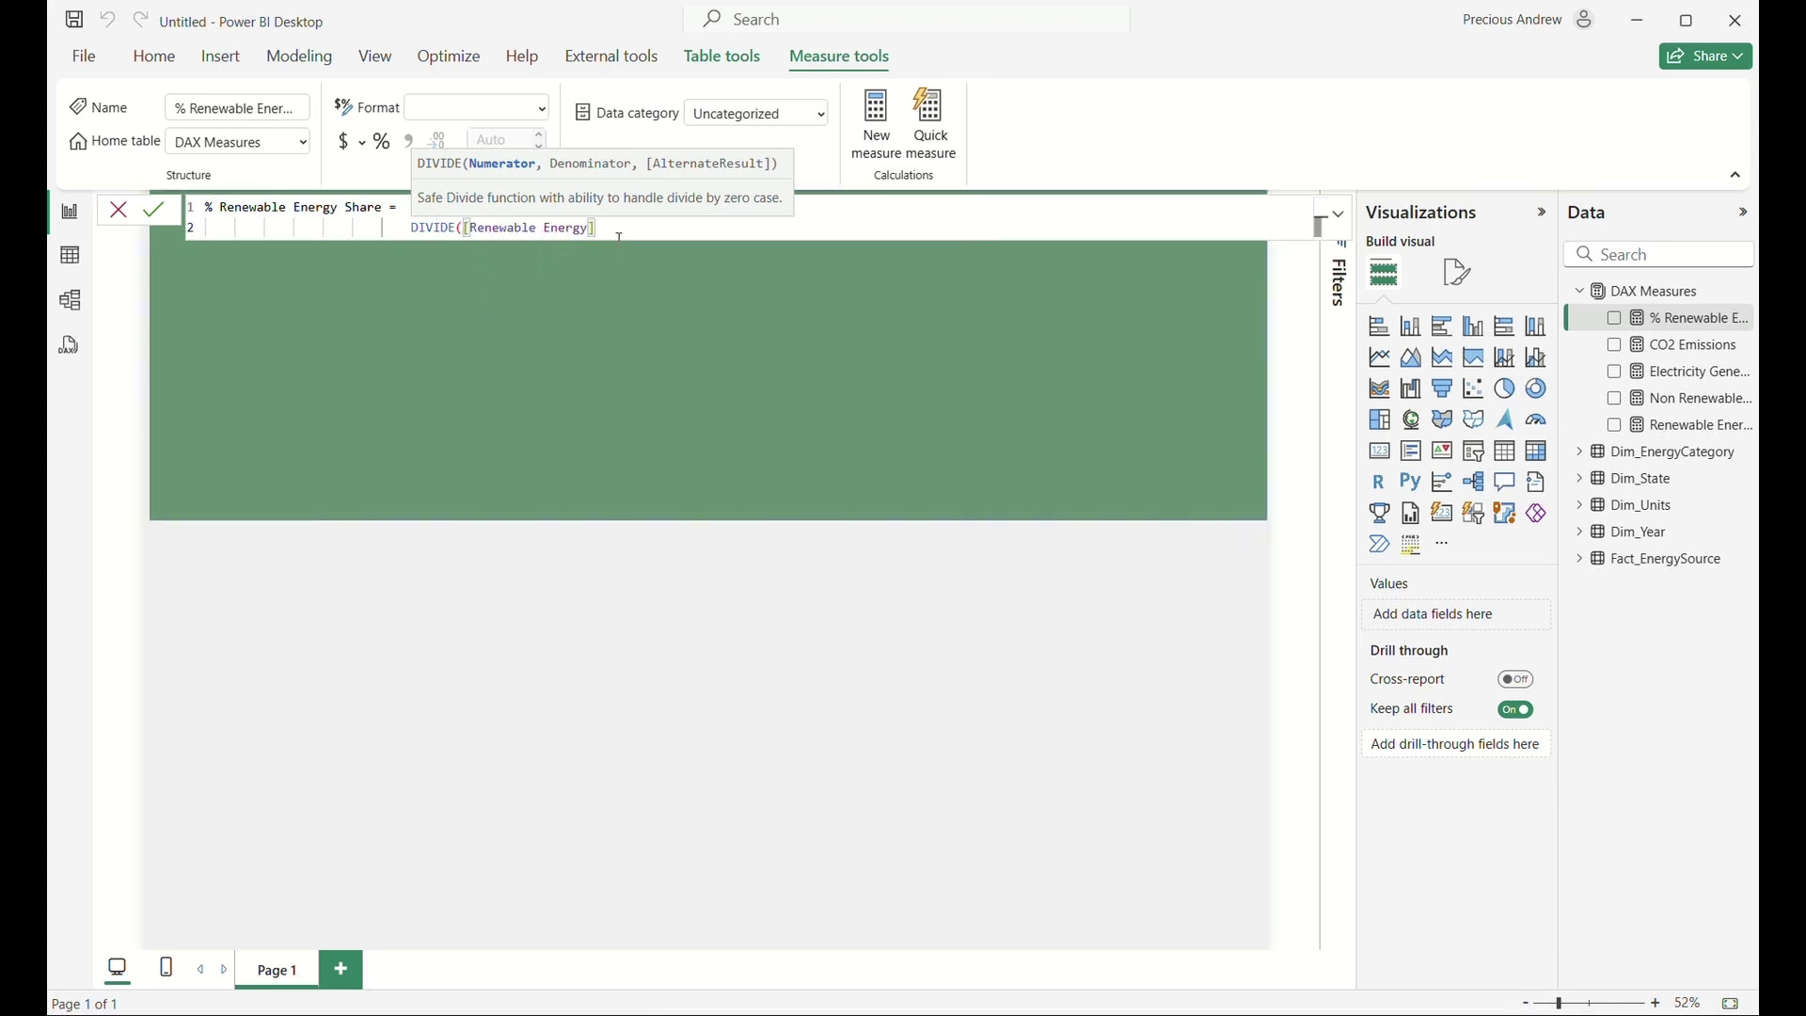
pyautogui.write(',ELECT')
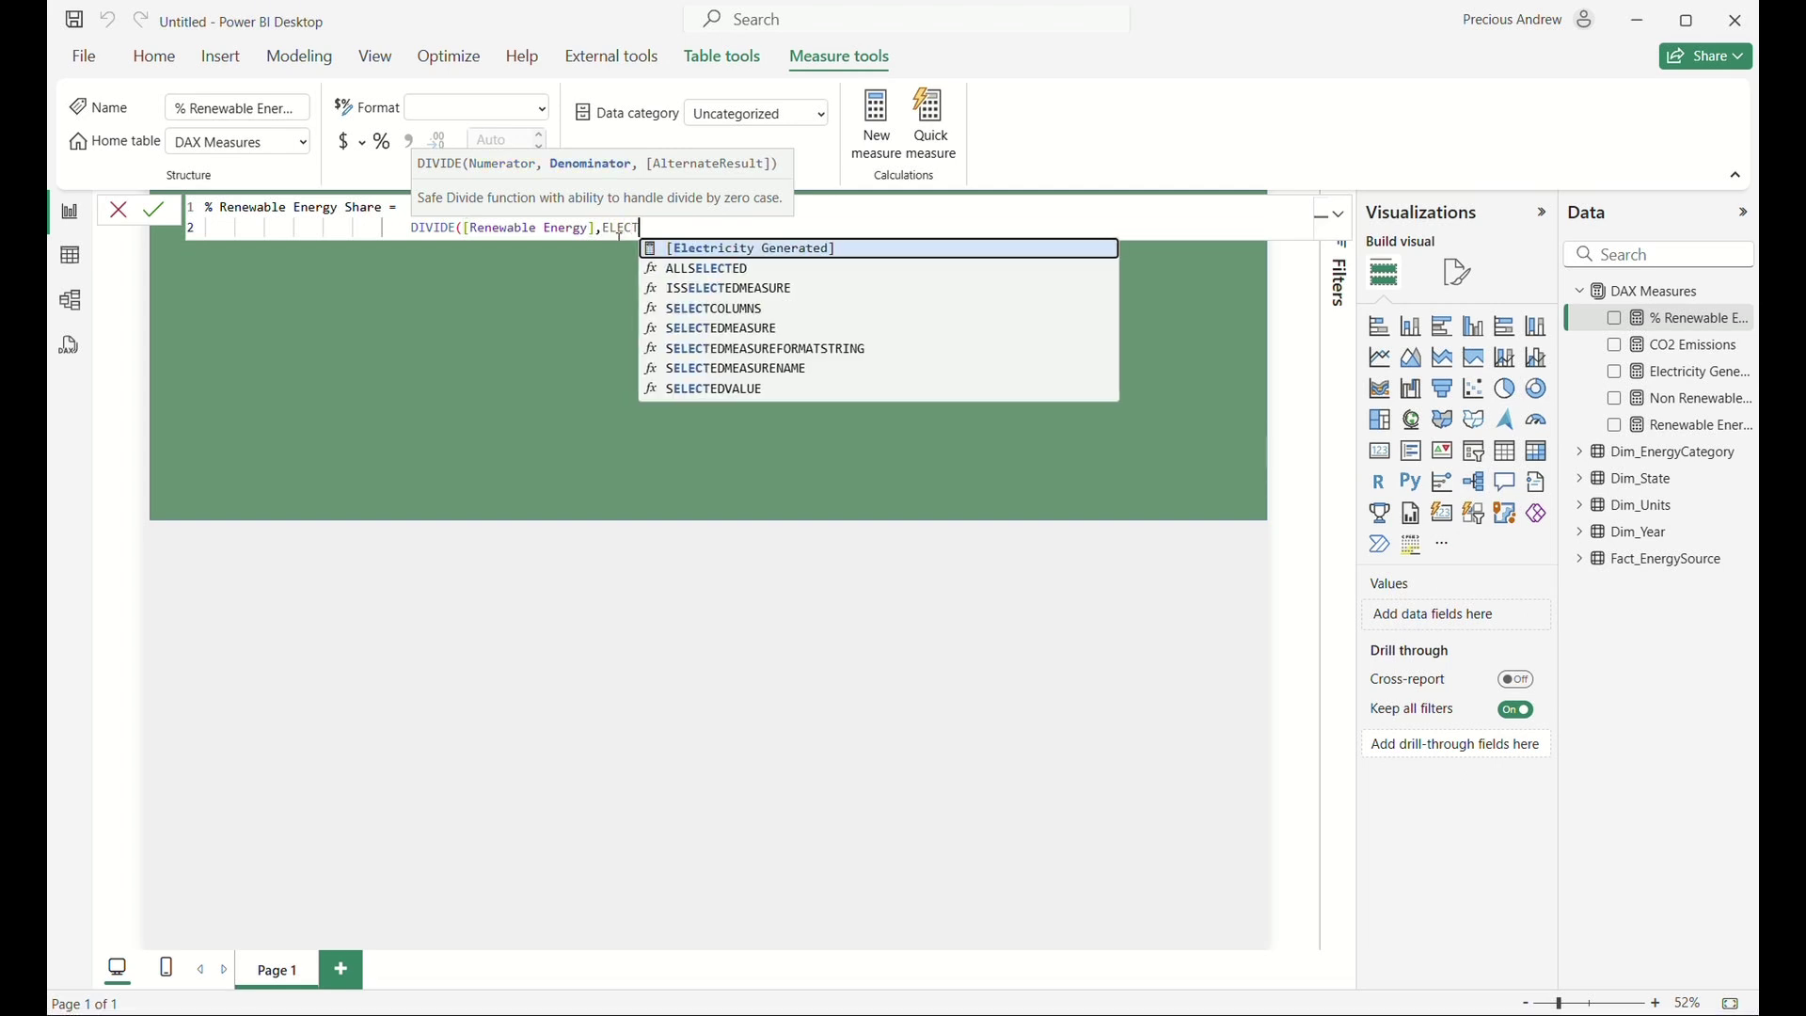
pyautogui.click(808, 251)
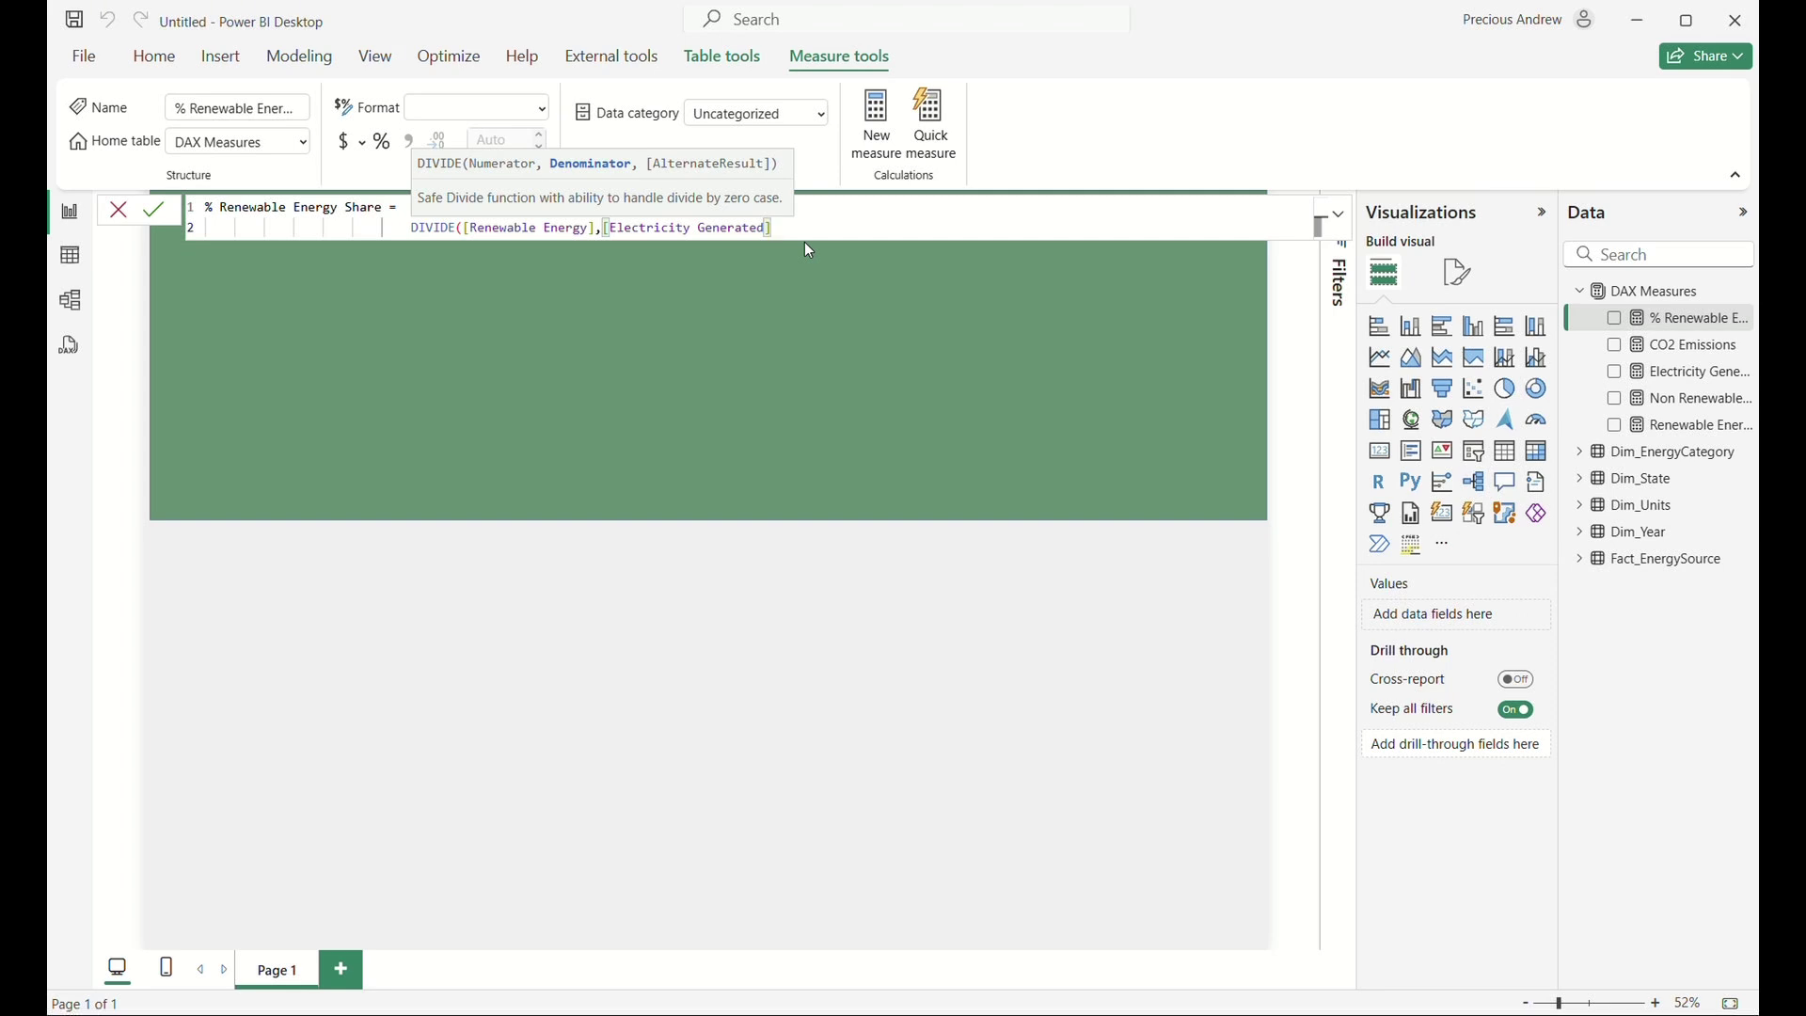
pyautogui.write(',0)')
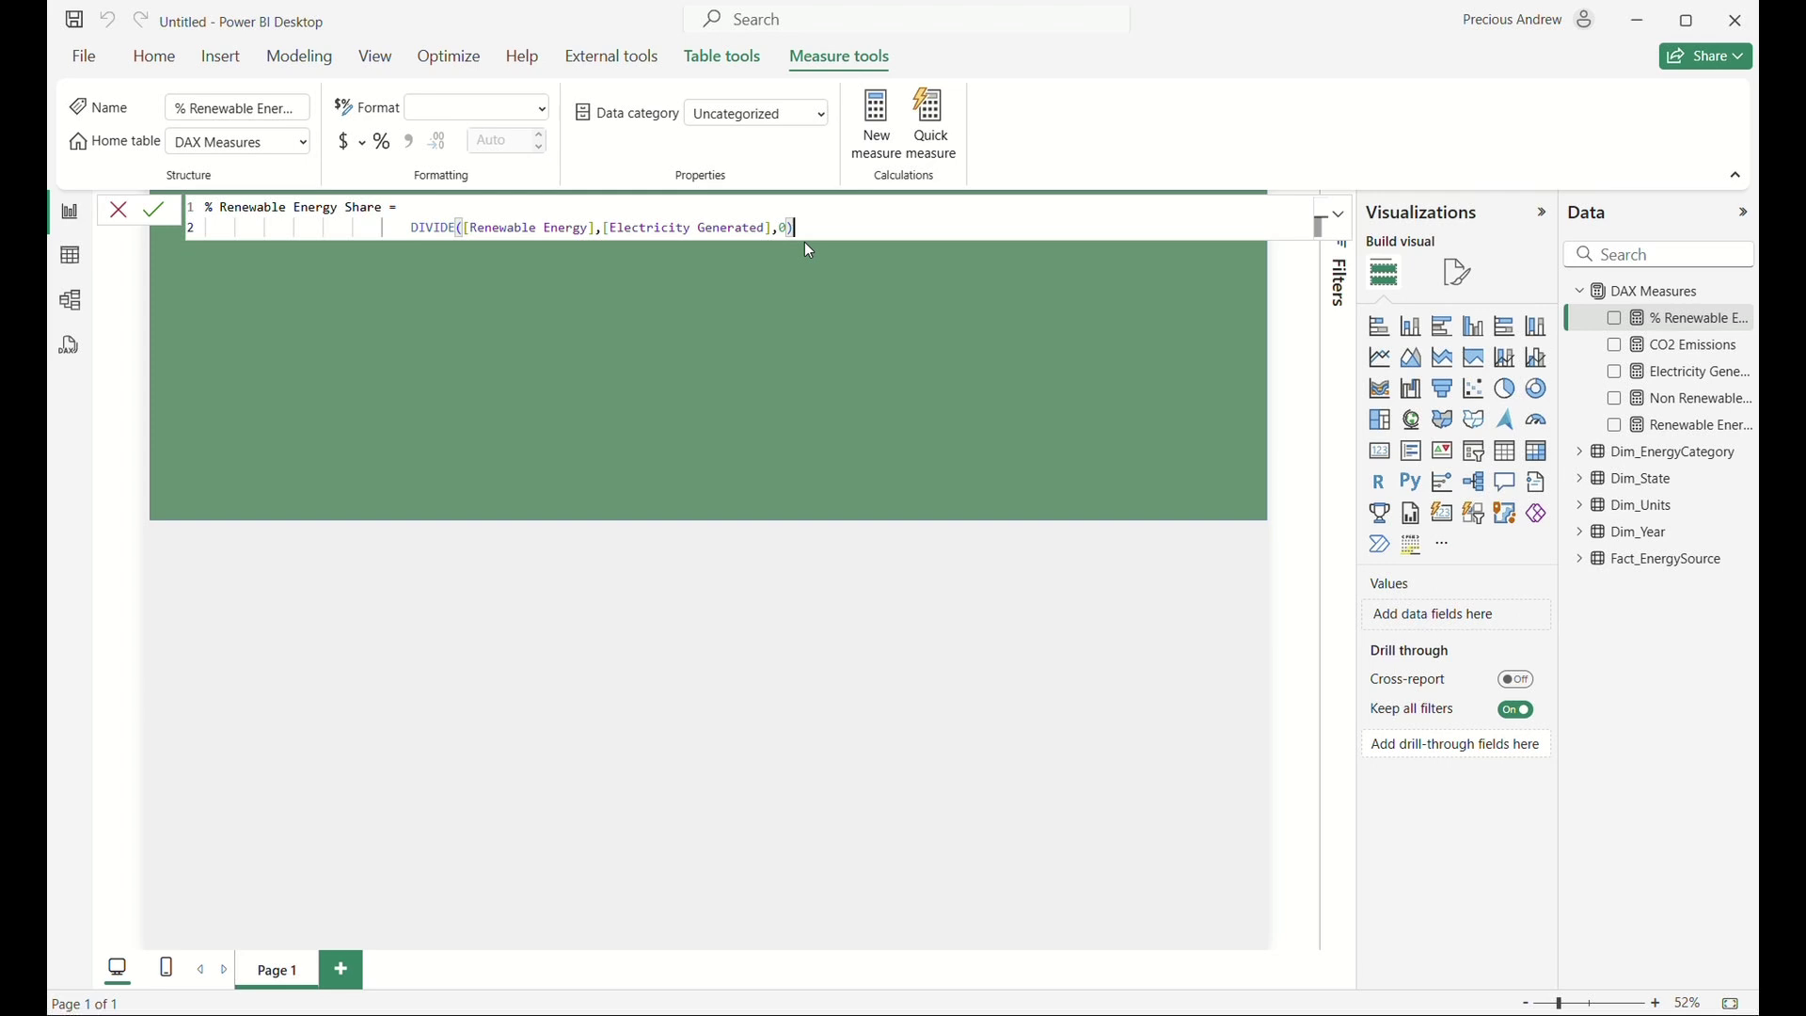
pyautogui.press('Return')
# Format the % Renewable Energy Share measure as Percentage and deselect it.
pyautogui.click(480, 108)
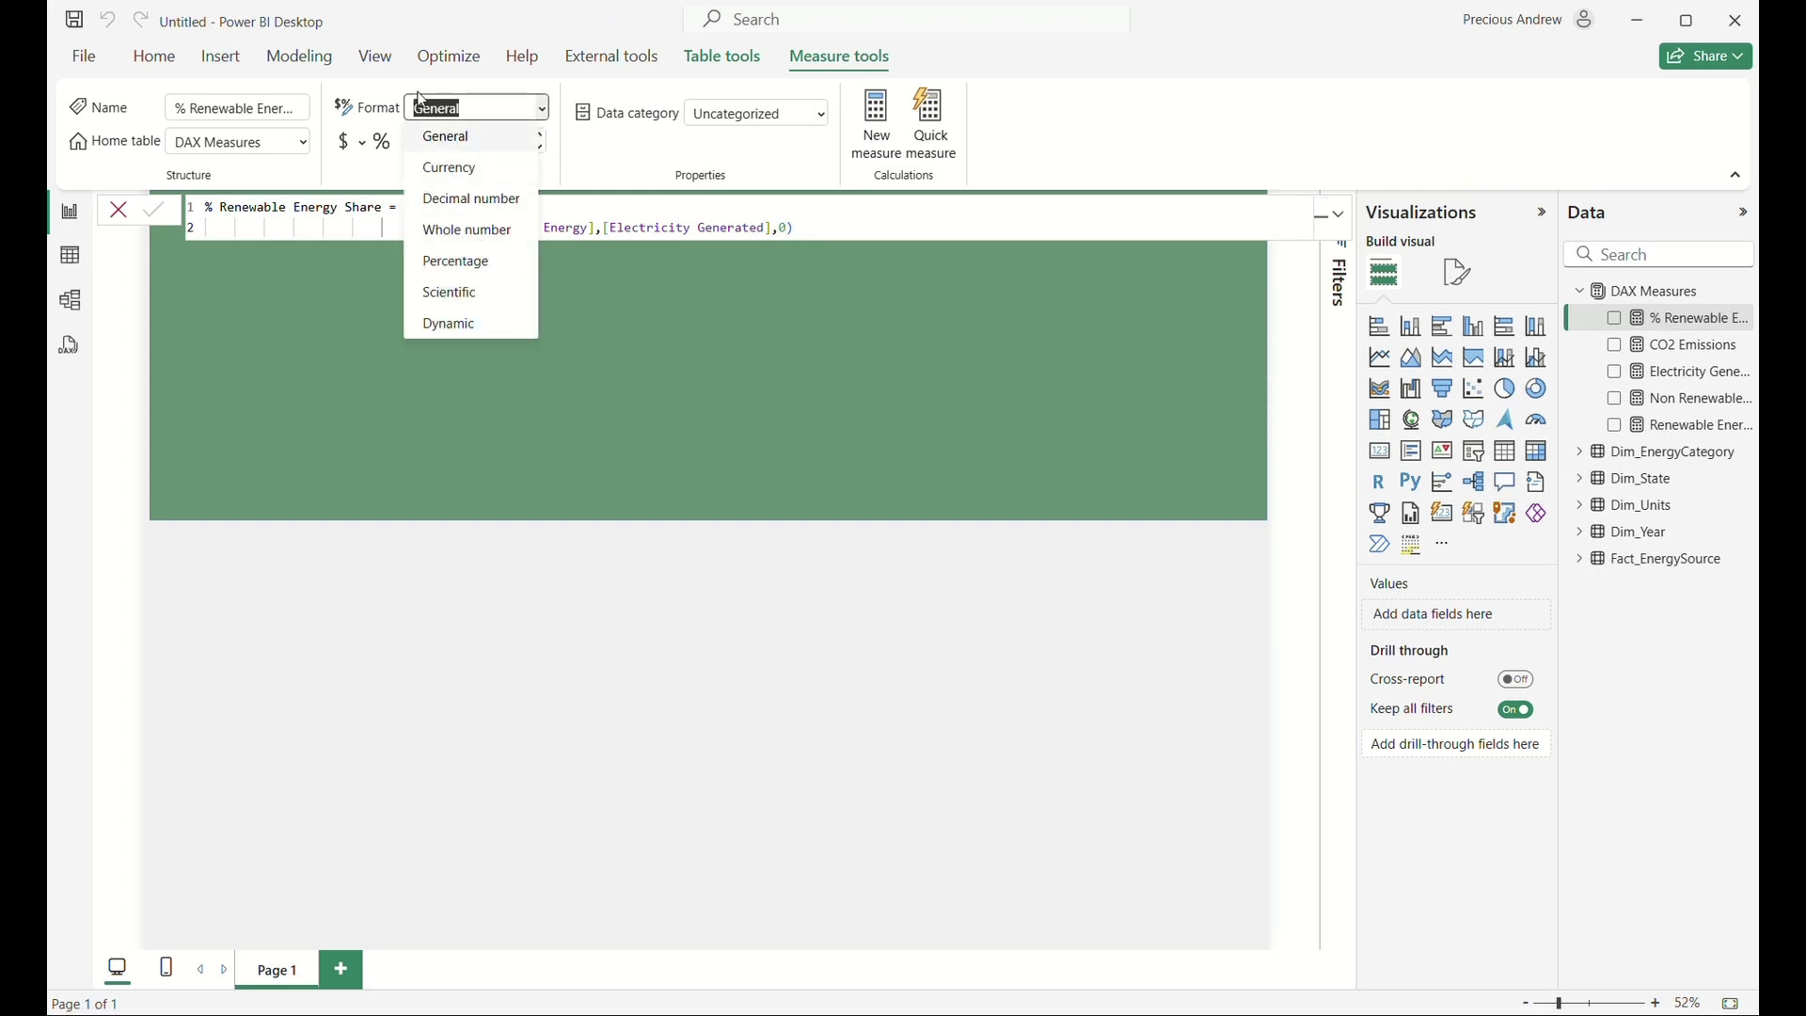
pyautogui.click(456, 263)
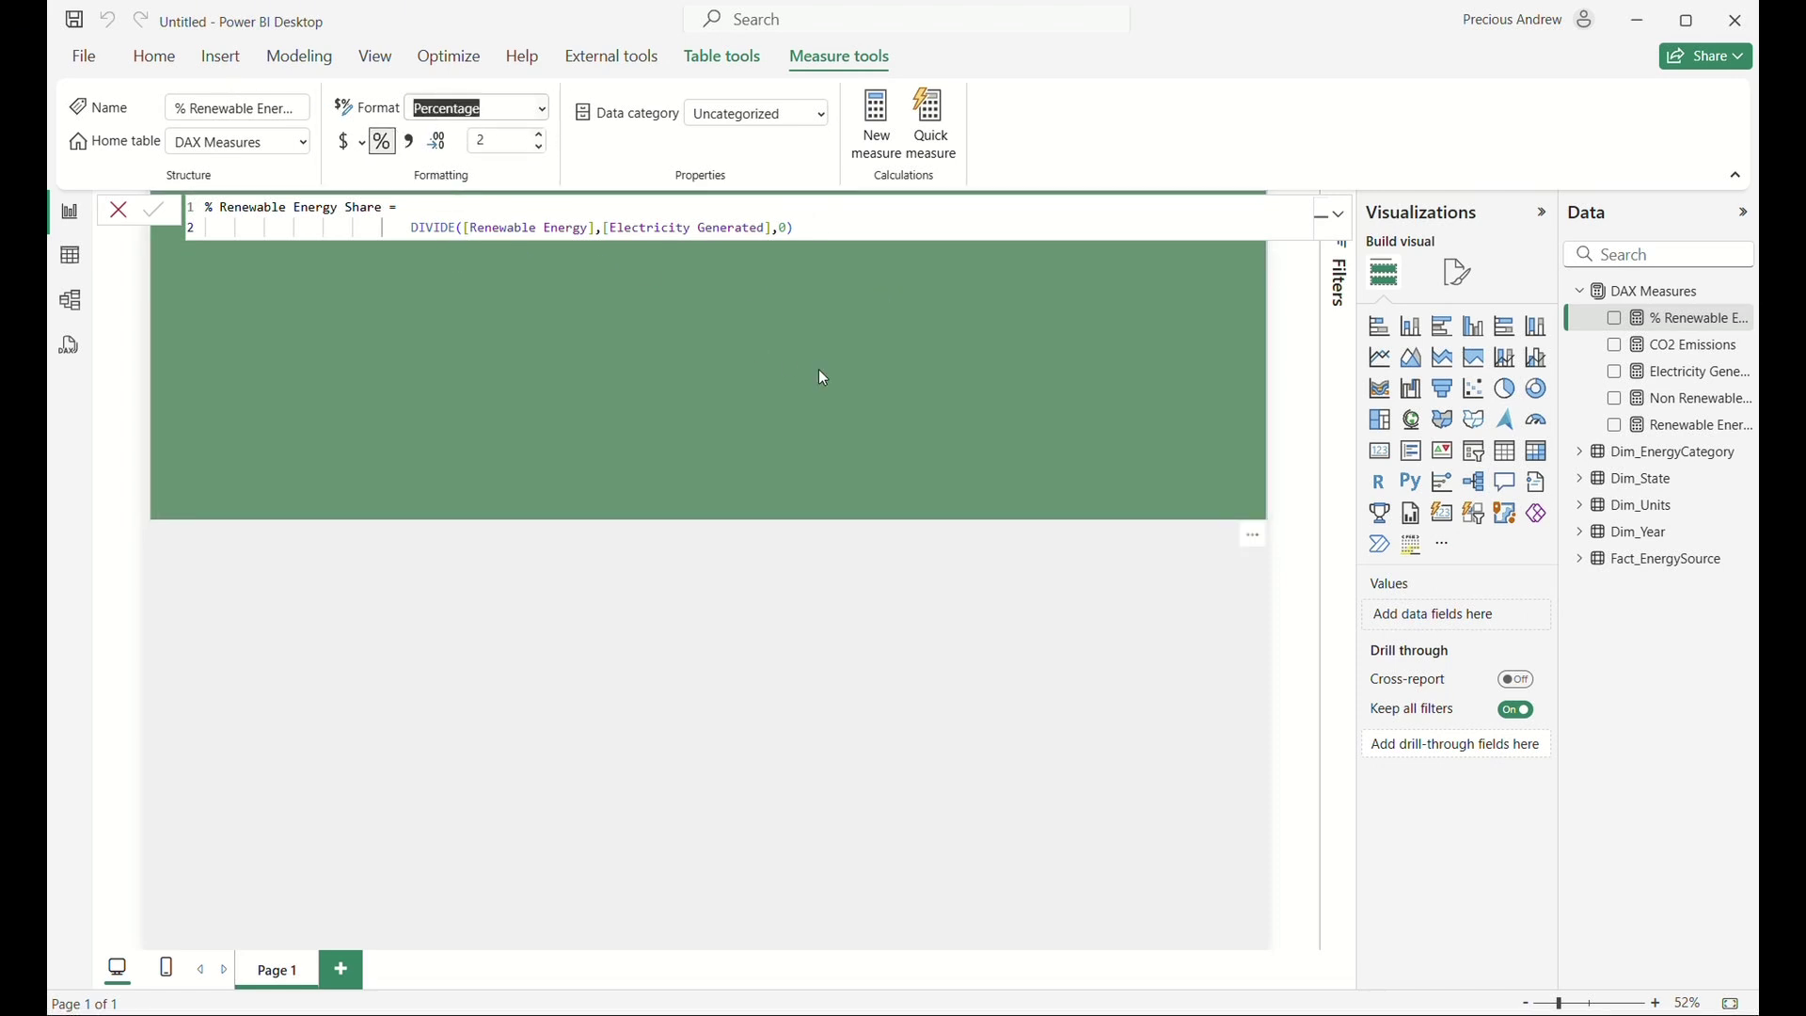
pyautogui.click(1024, 660)
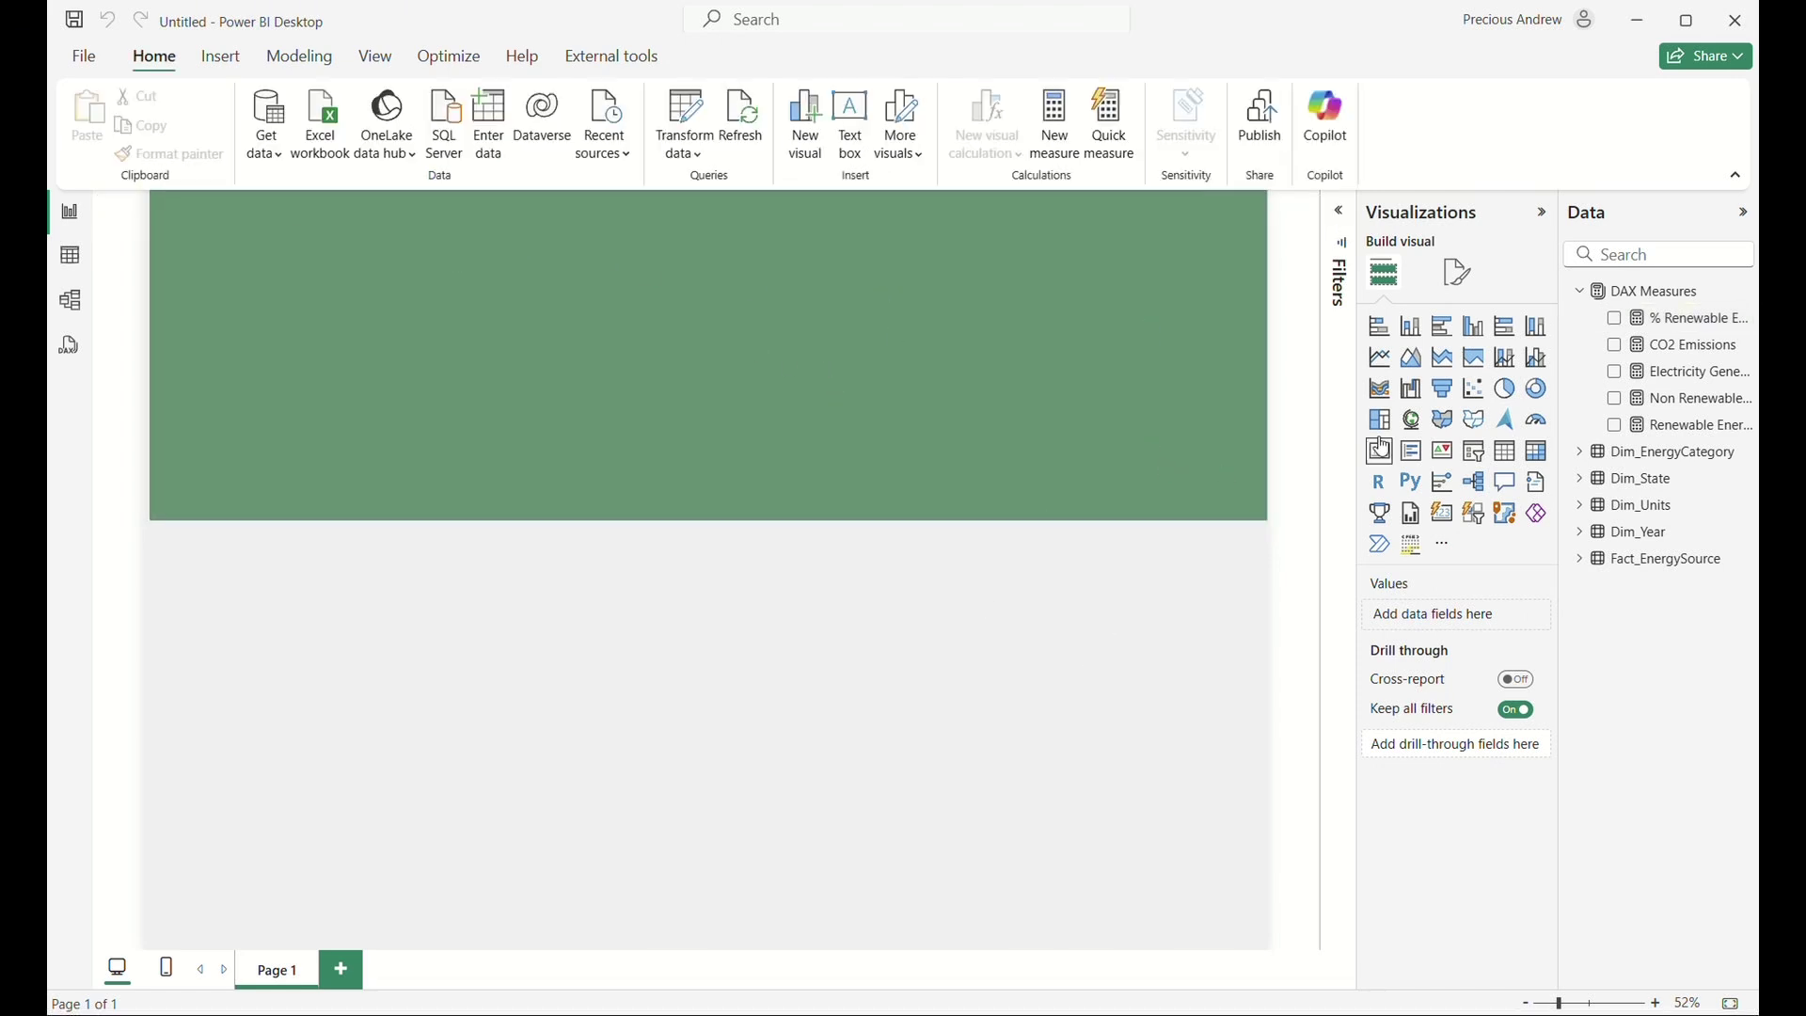
# Add a slicer visual to the page, shrink it to a small box and place it on the green banner.
pyautogui.click(1460, 277)
pyautogui.click(1388, 275)
pyautogui.click(1477, 455)
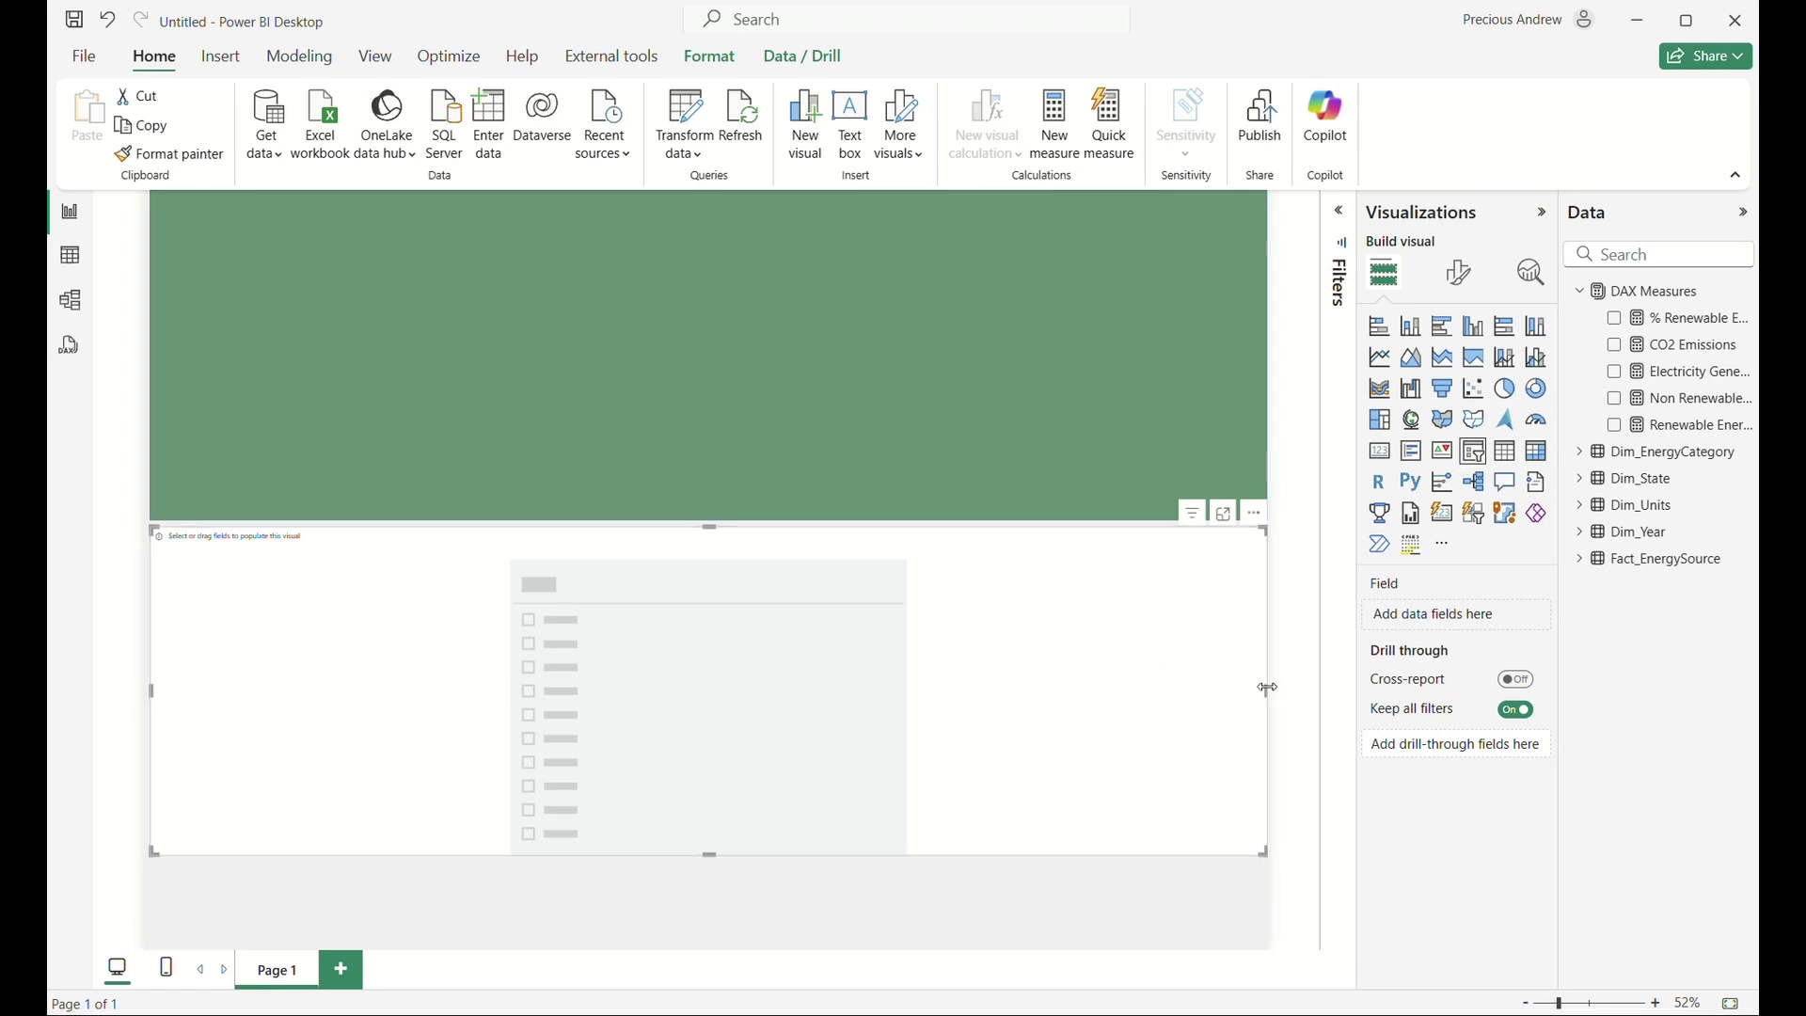
pyautogui.moveTo(1267, 691); pyautogui.dragTo(427, 646)
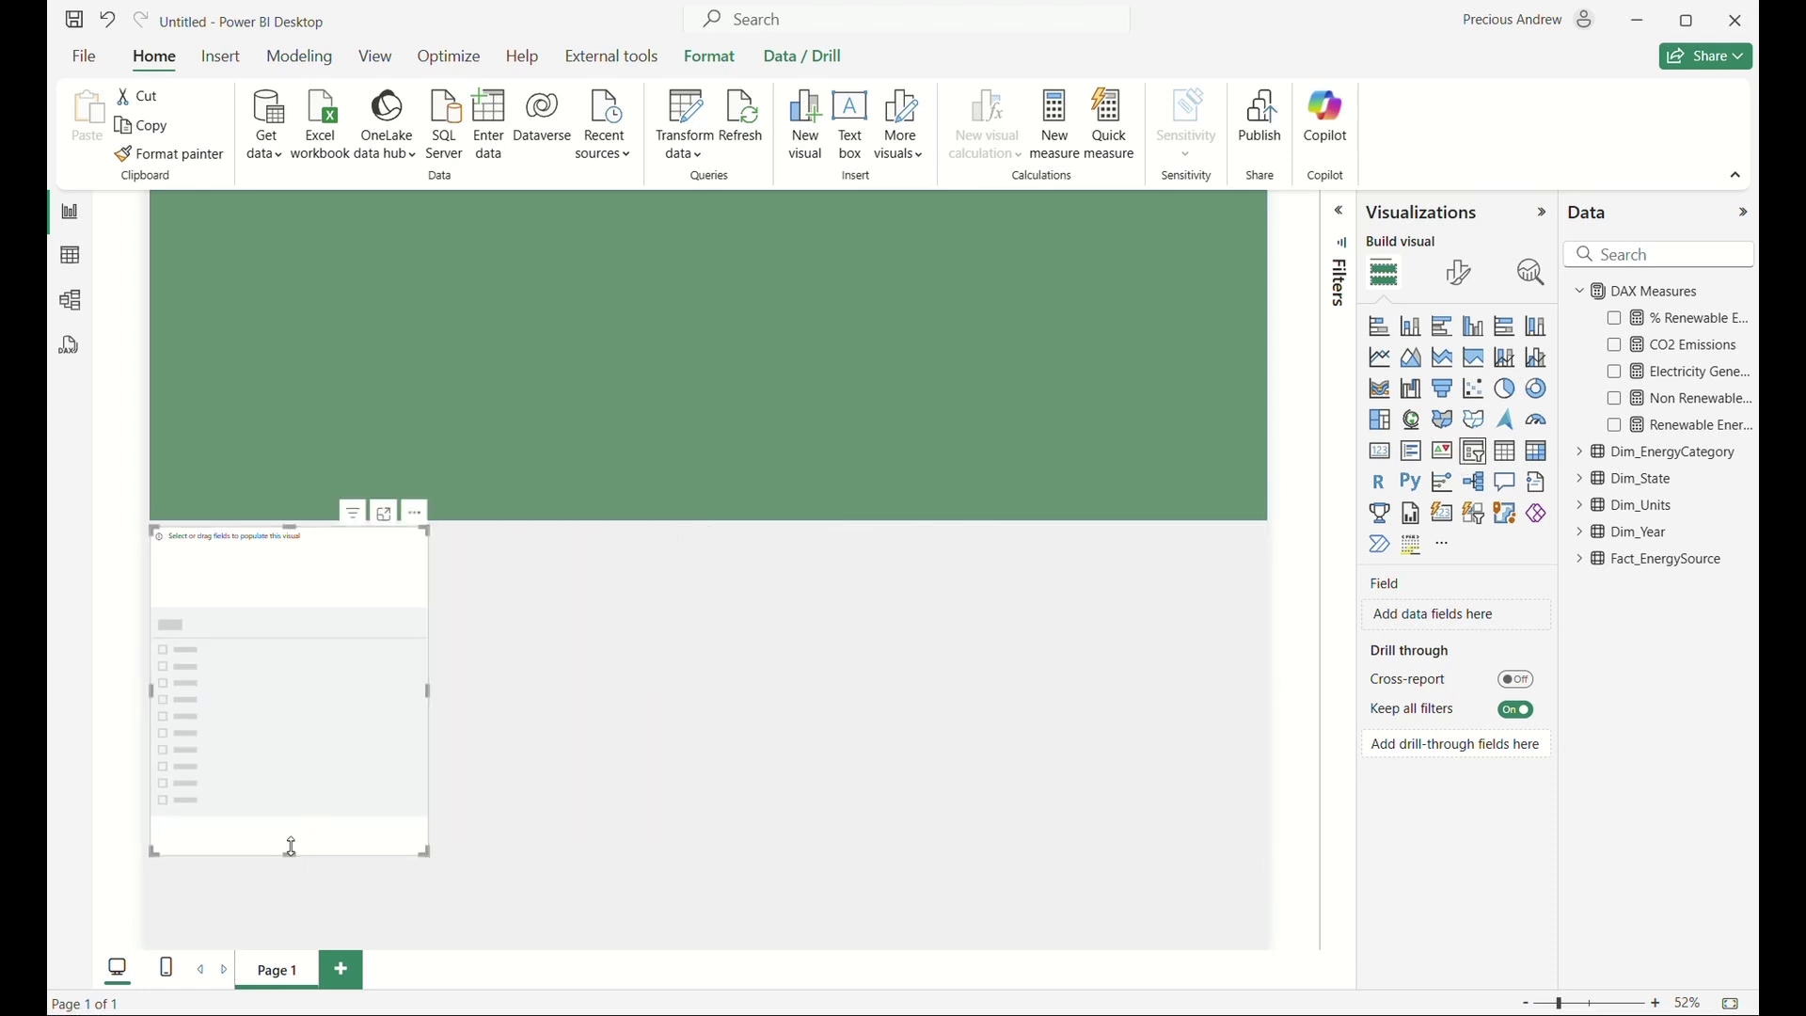
pyautogui.moveTo(290, 851); pyautogui.dragTo(292, 607)
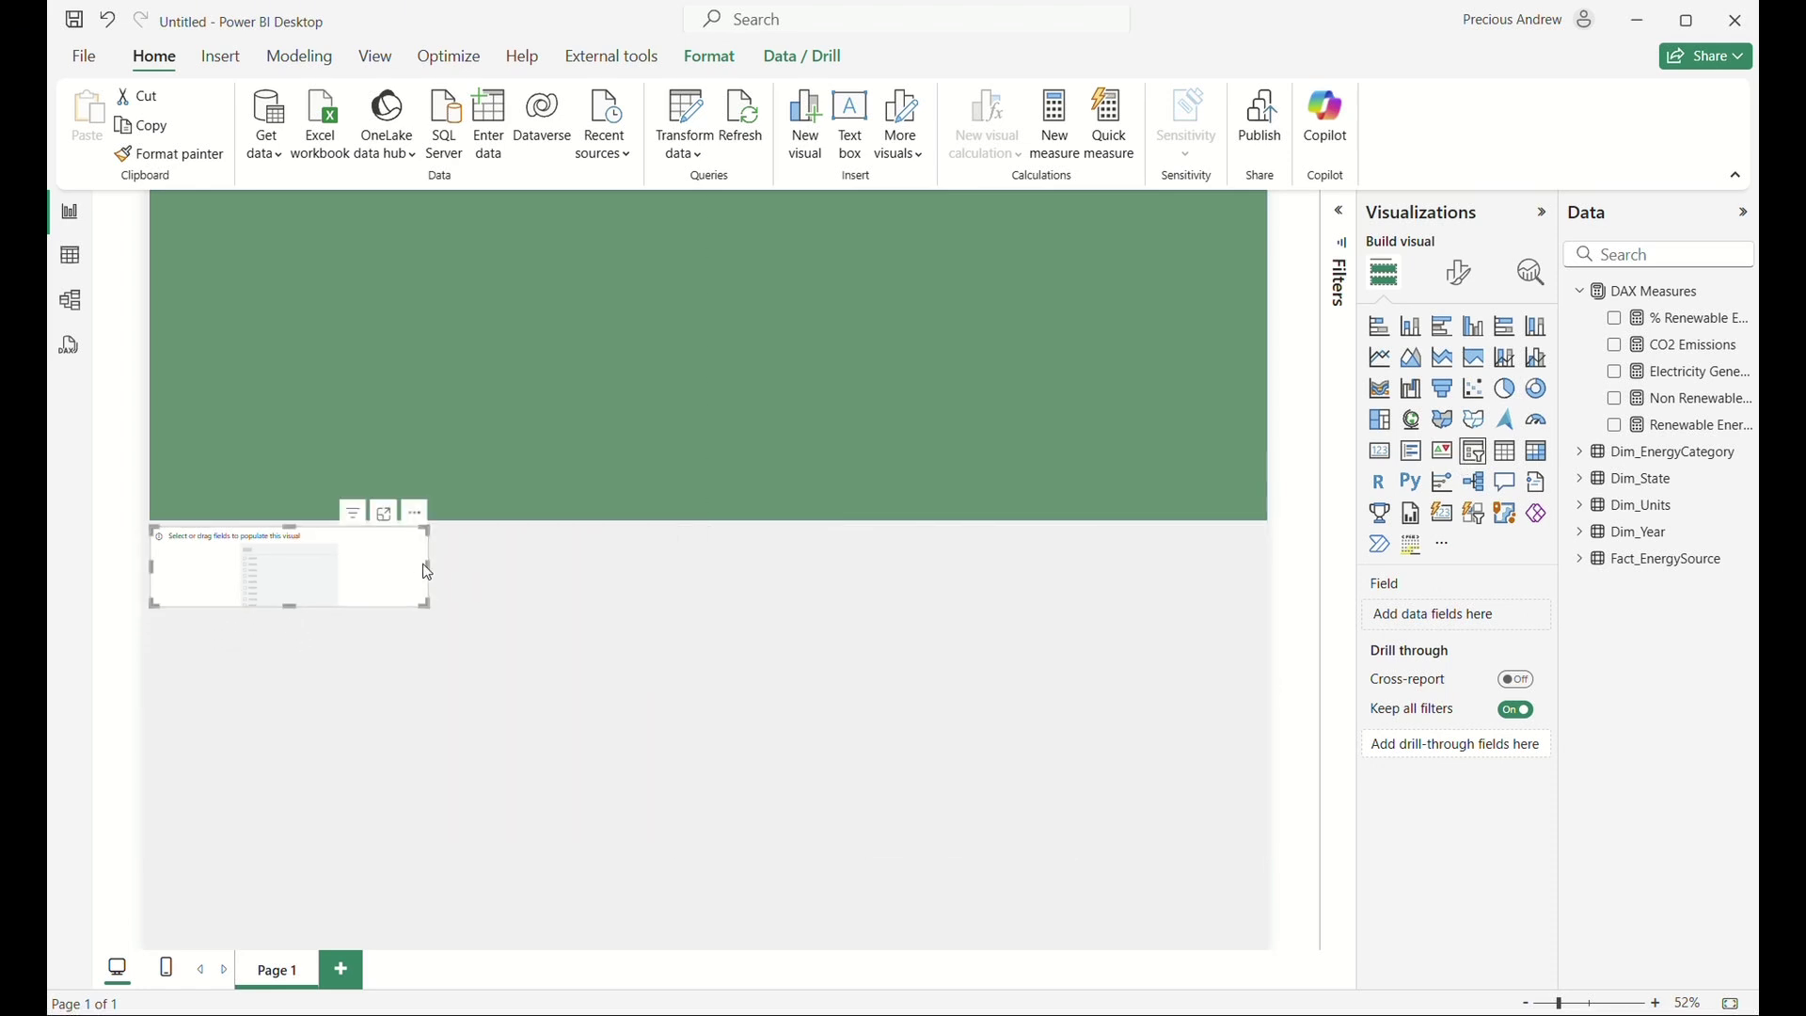
pyautogui.moveTo(423, 565); pyautogui.dragTo(941, 254)
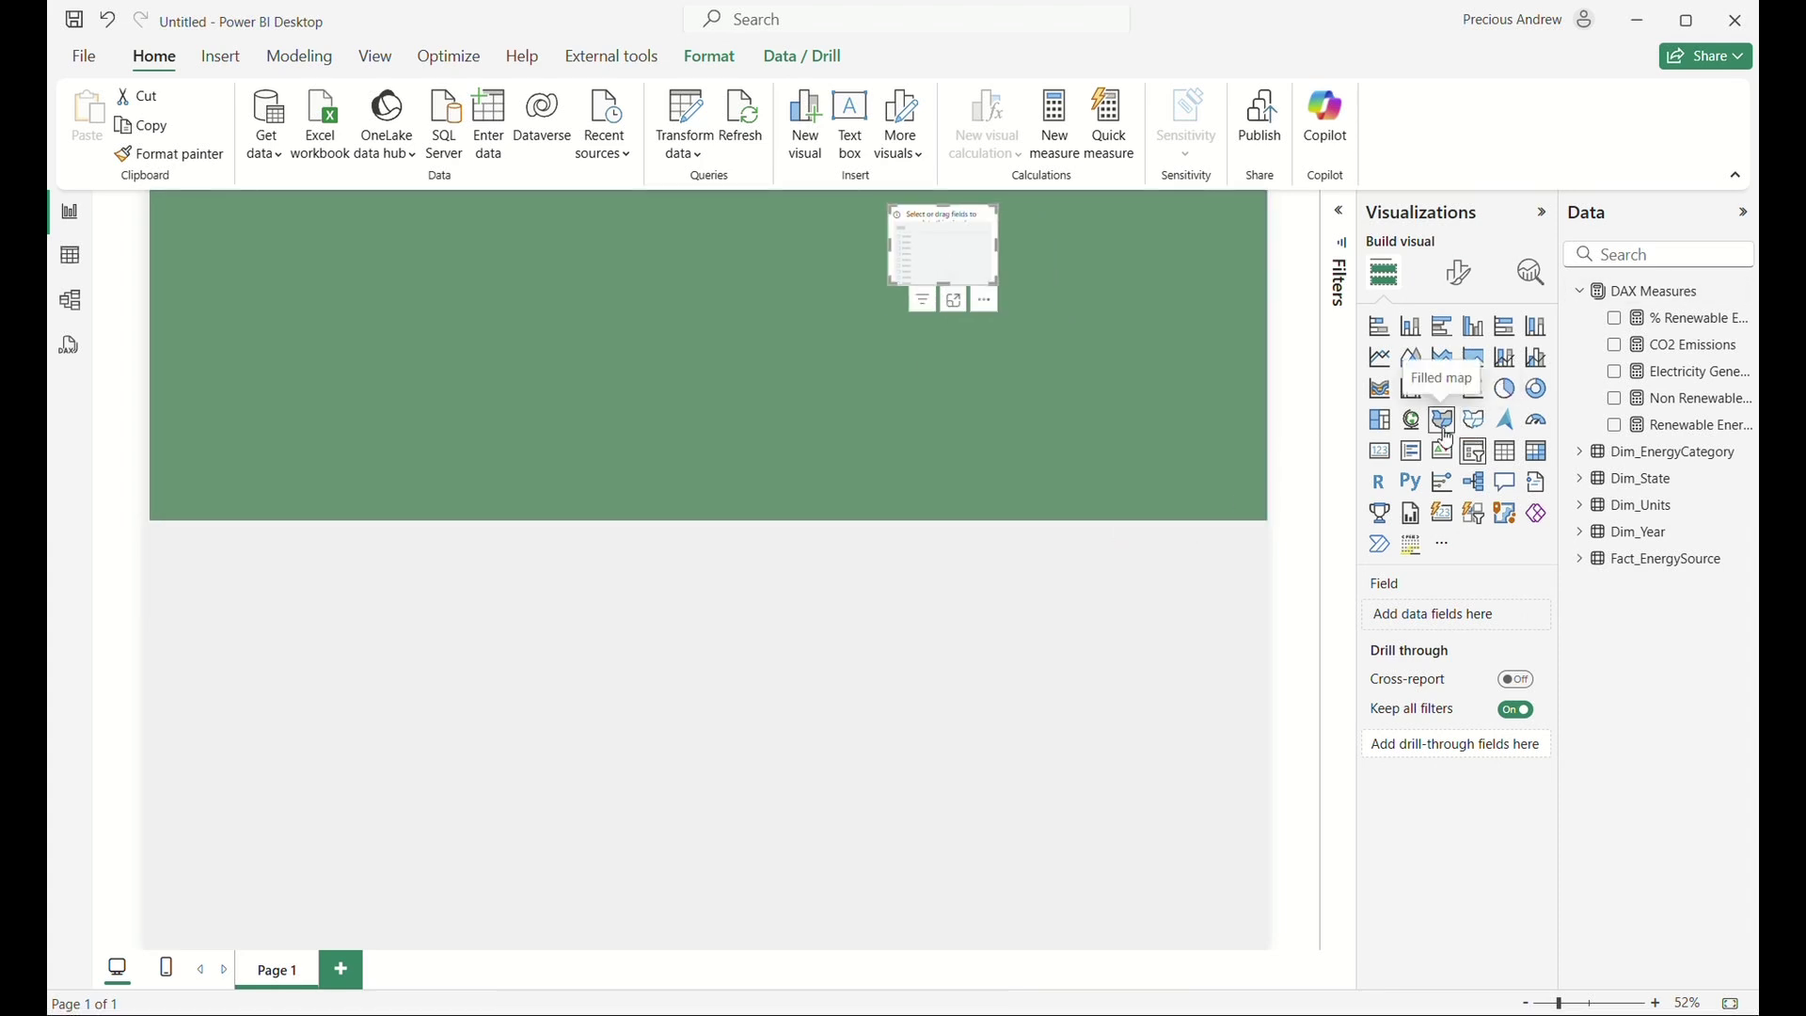
# Assign the Year field from Dim_Year to the slicer and set its style to Dropdown.
pyautogui.click(1649, 534)
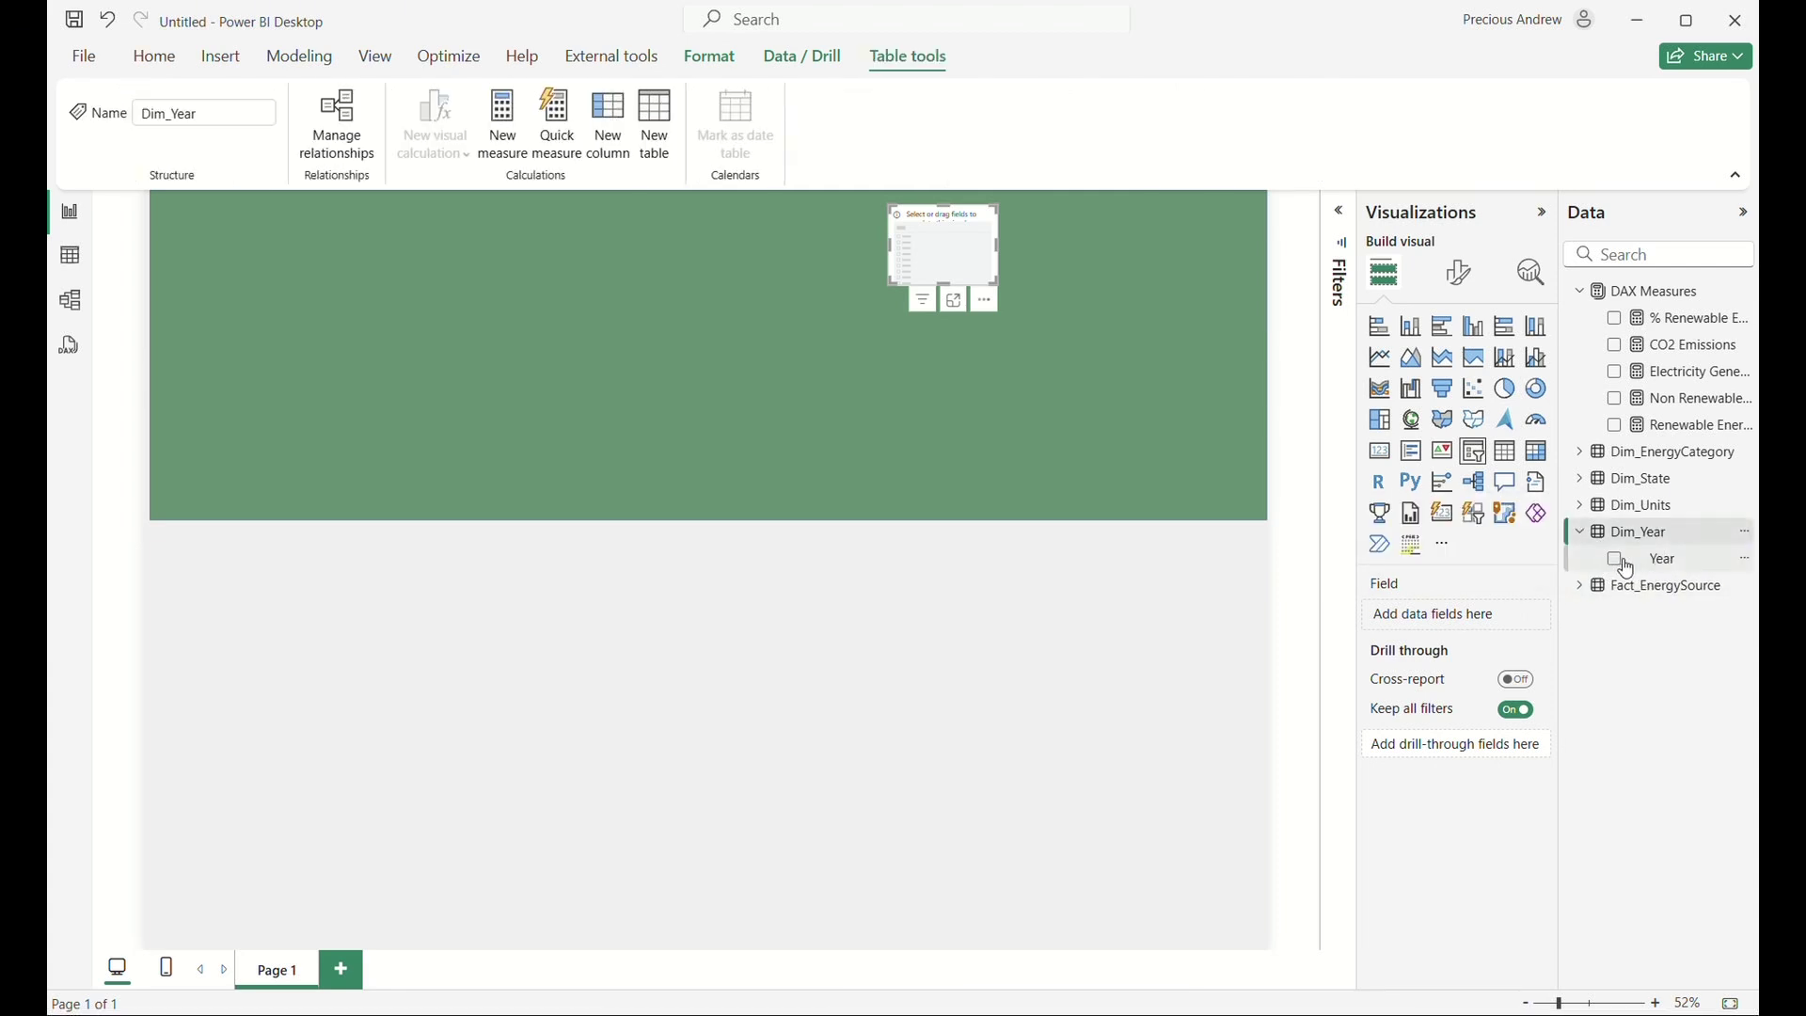
pyautogui.moveTo(1639, 565); pyautogui.dragTo(1453, 615)
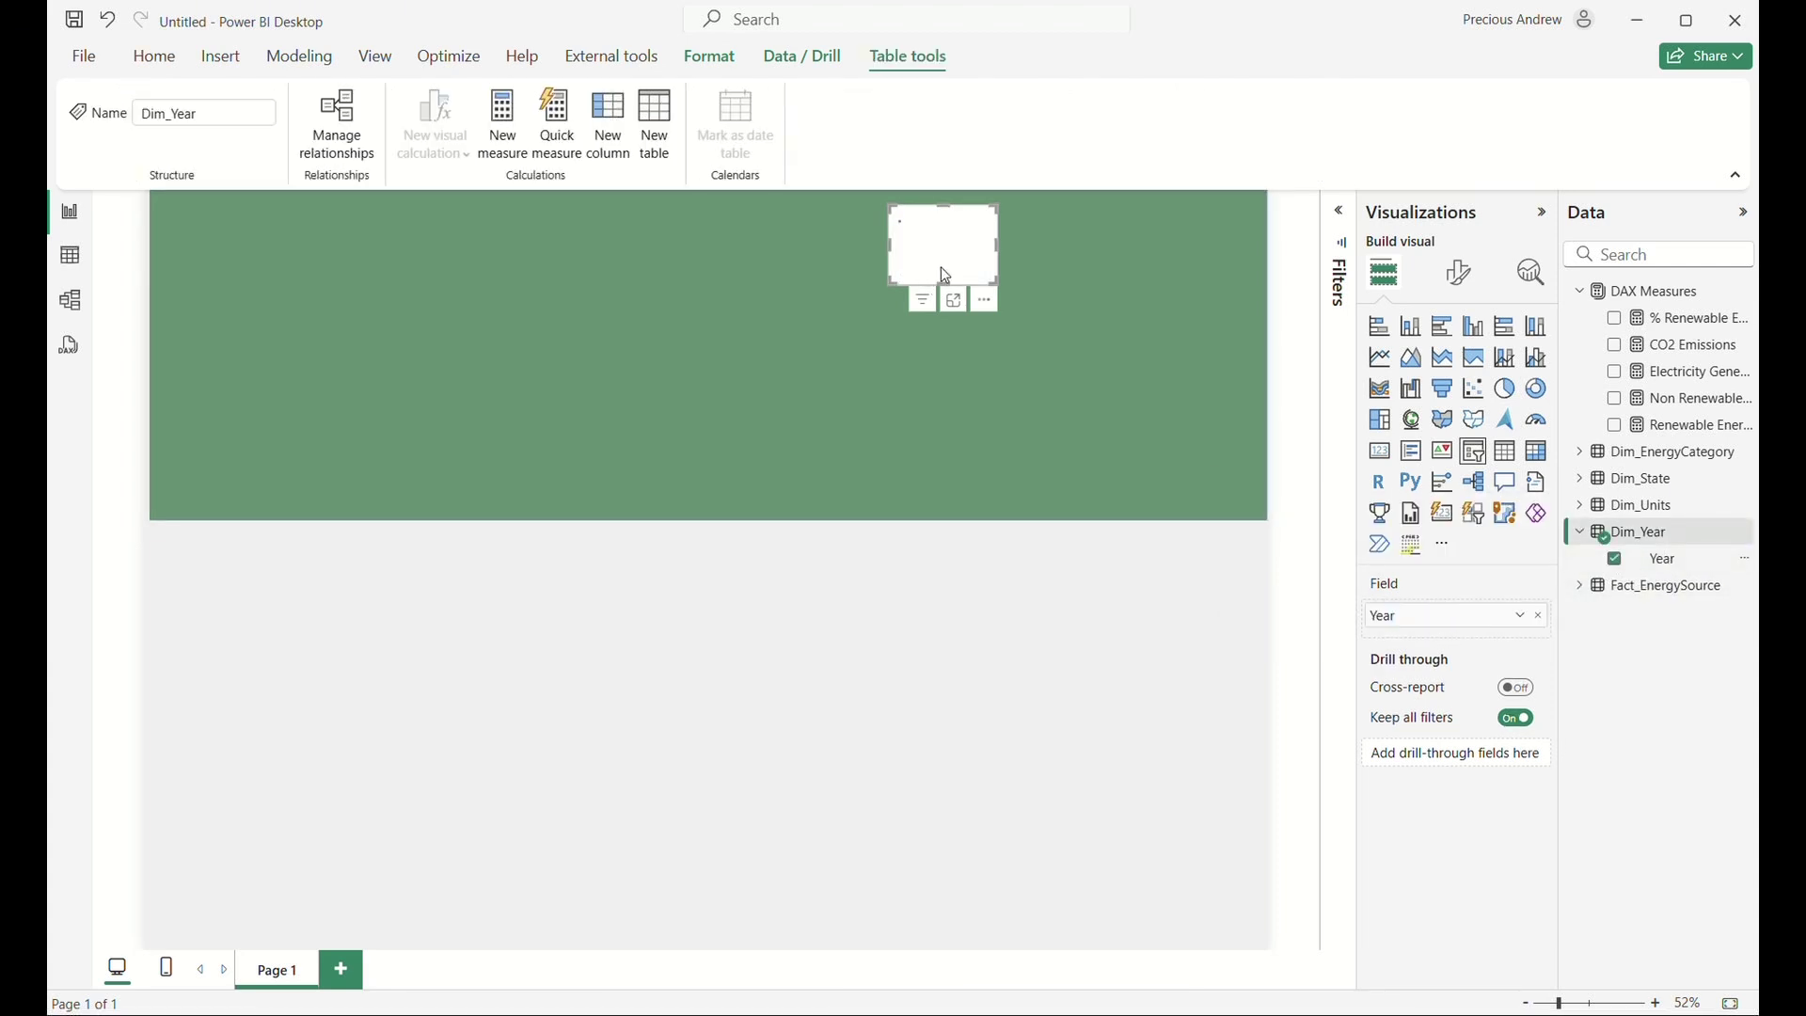
pyautogui.click(1459, 272)
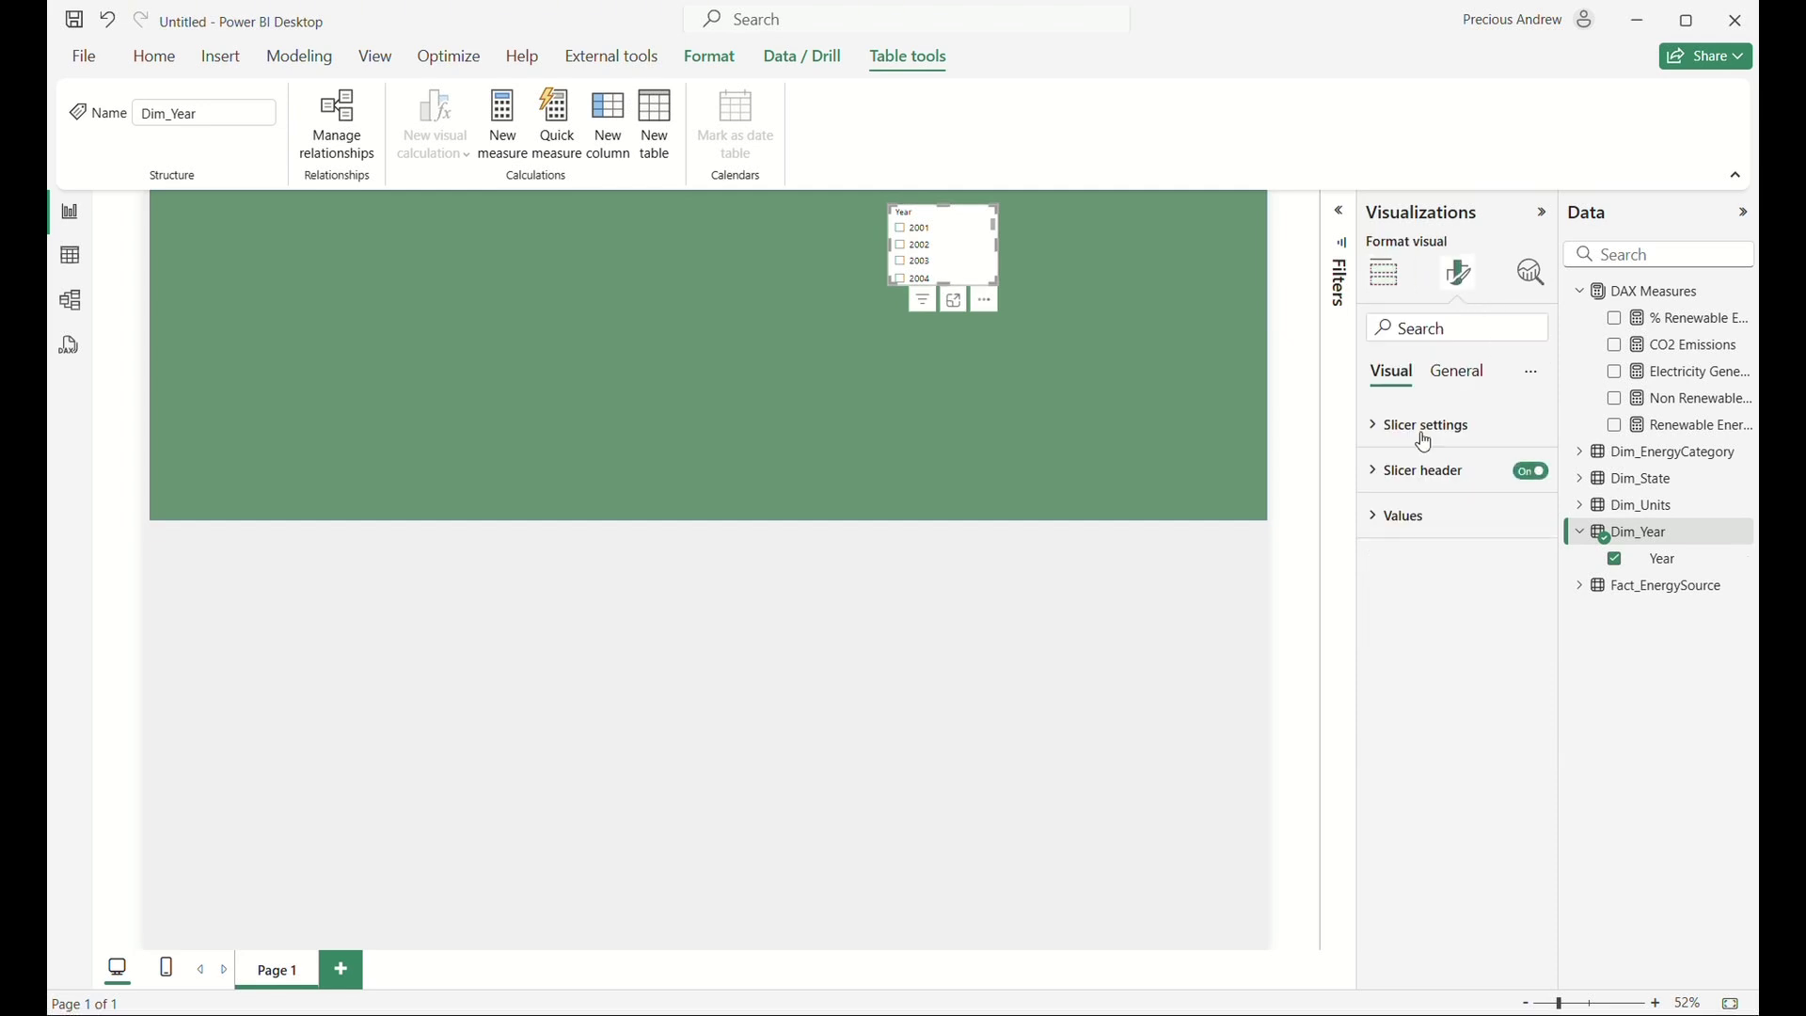
pyautogui.click(1394, 270)
pyautogui.click(1457, 271)
pyautogui.click(1433, 431)
pyautogui.click(1433, 538)
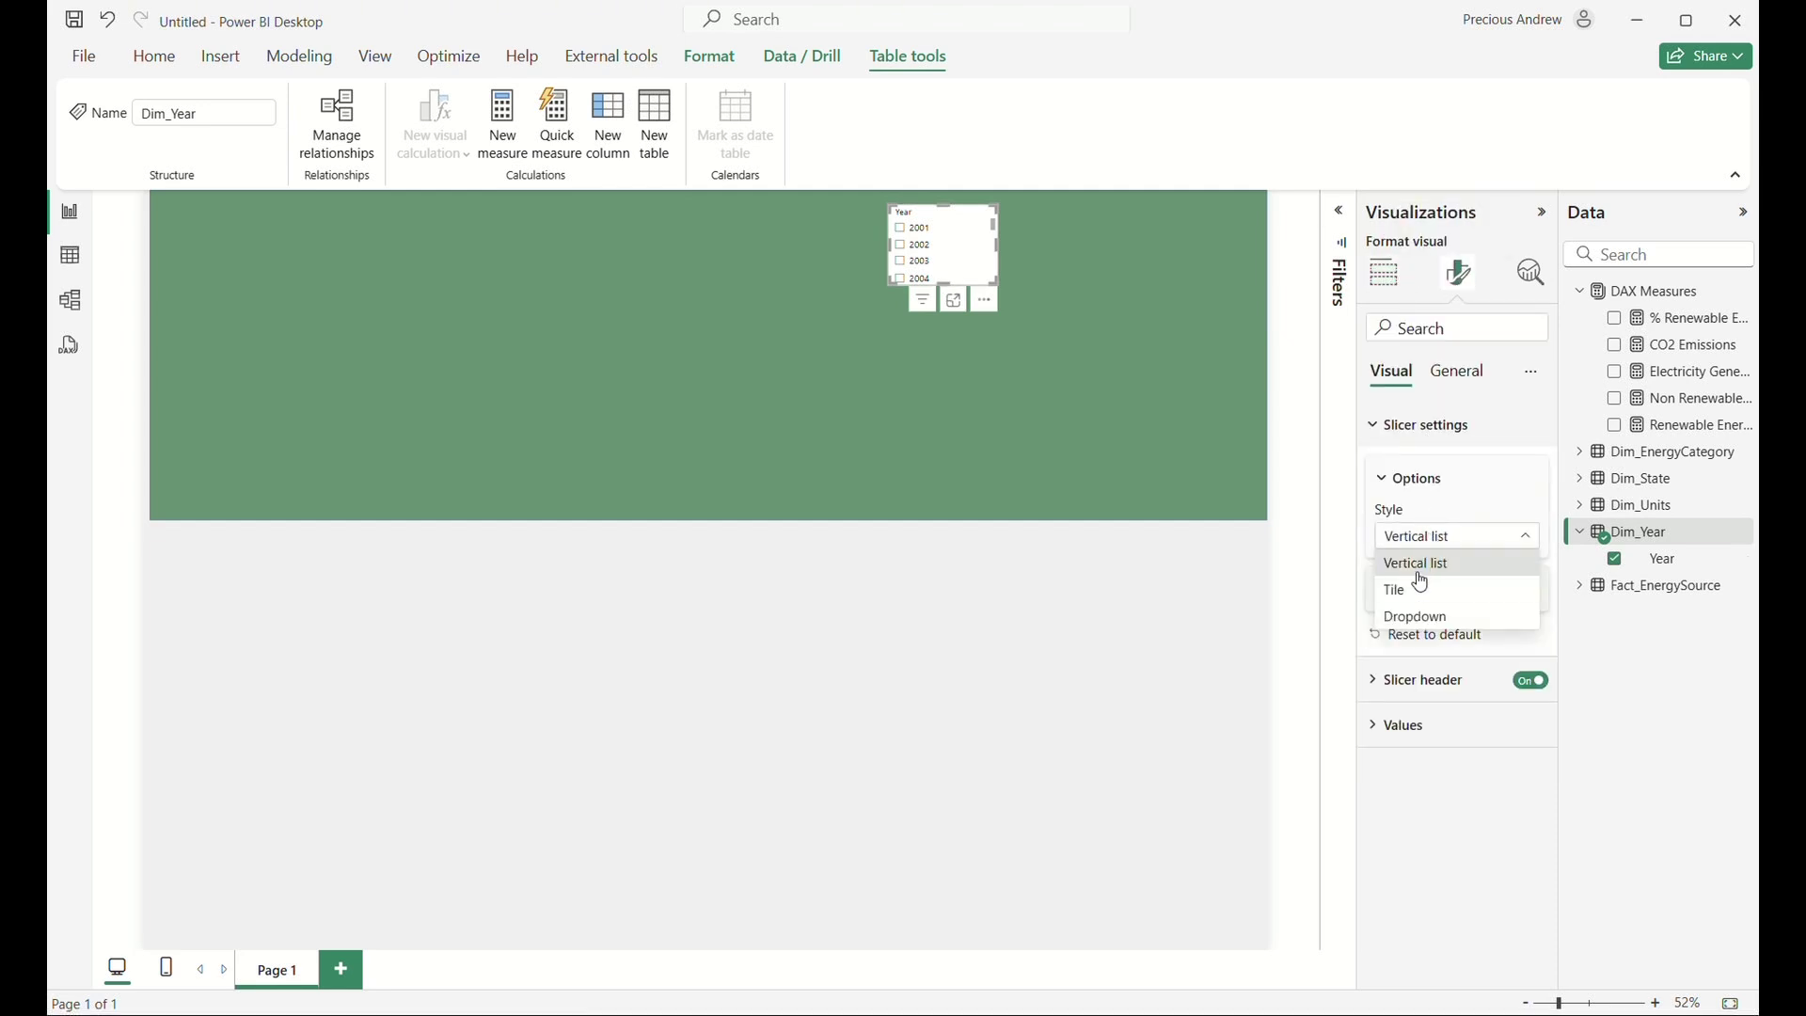
pyautogui.click(1422, 619)
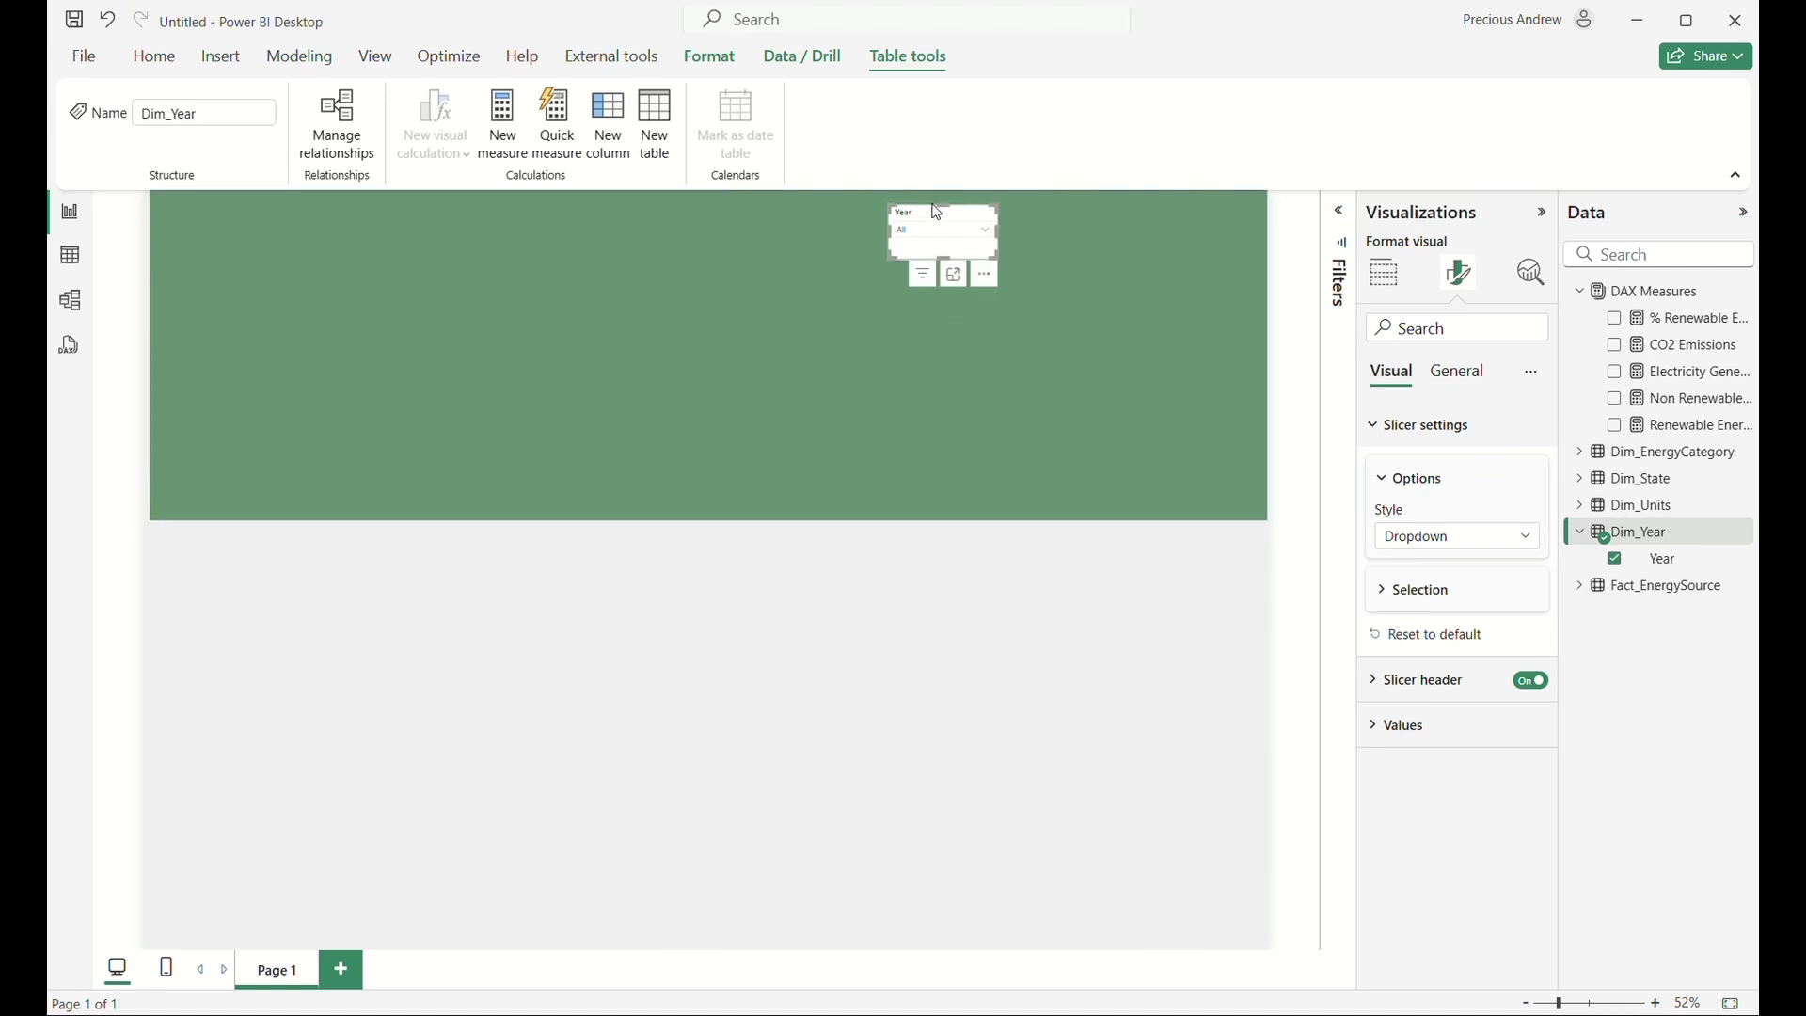
# Customize the current theme so Cards and KPIs text uses the Segoe UI Semibold font, and apply it.
pyautogui.click(376, 57)
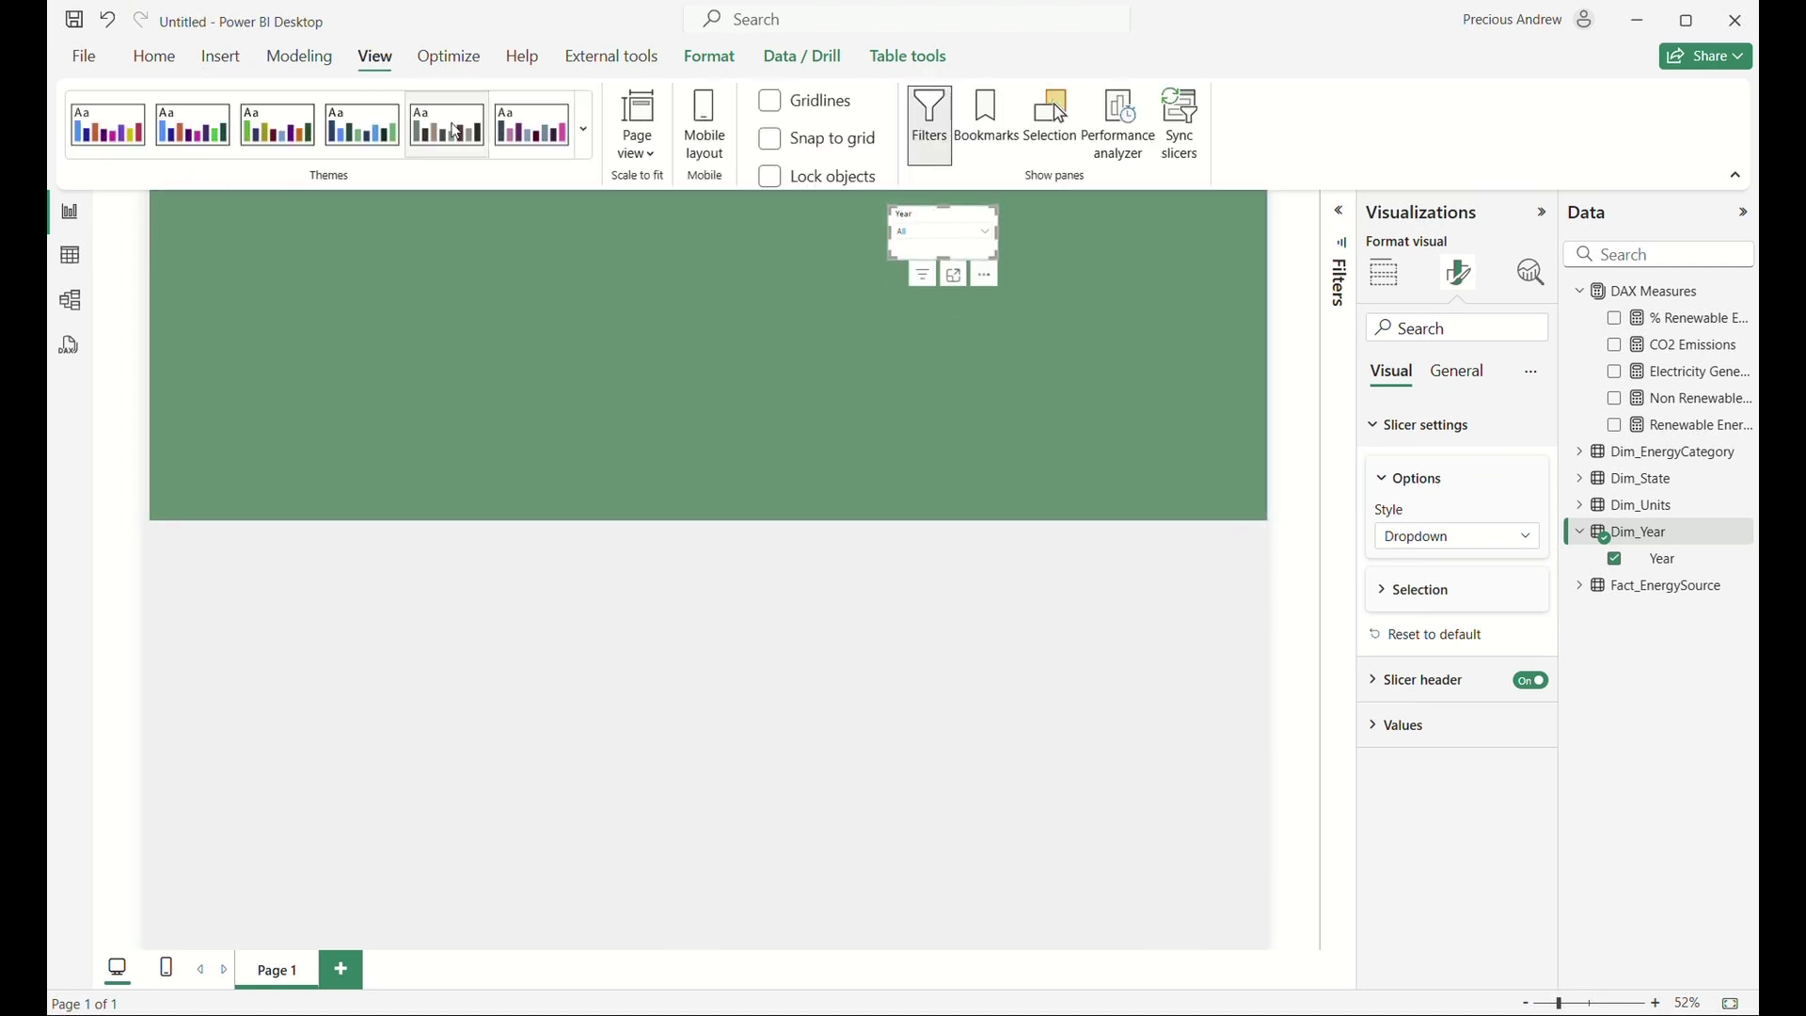
pyautogui.click(584, 132)
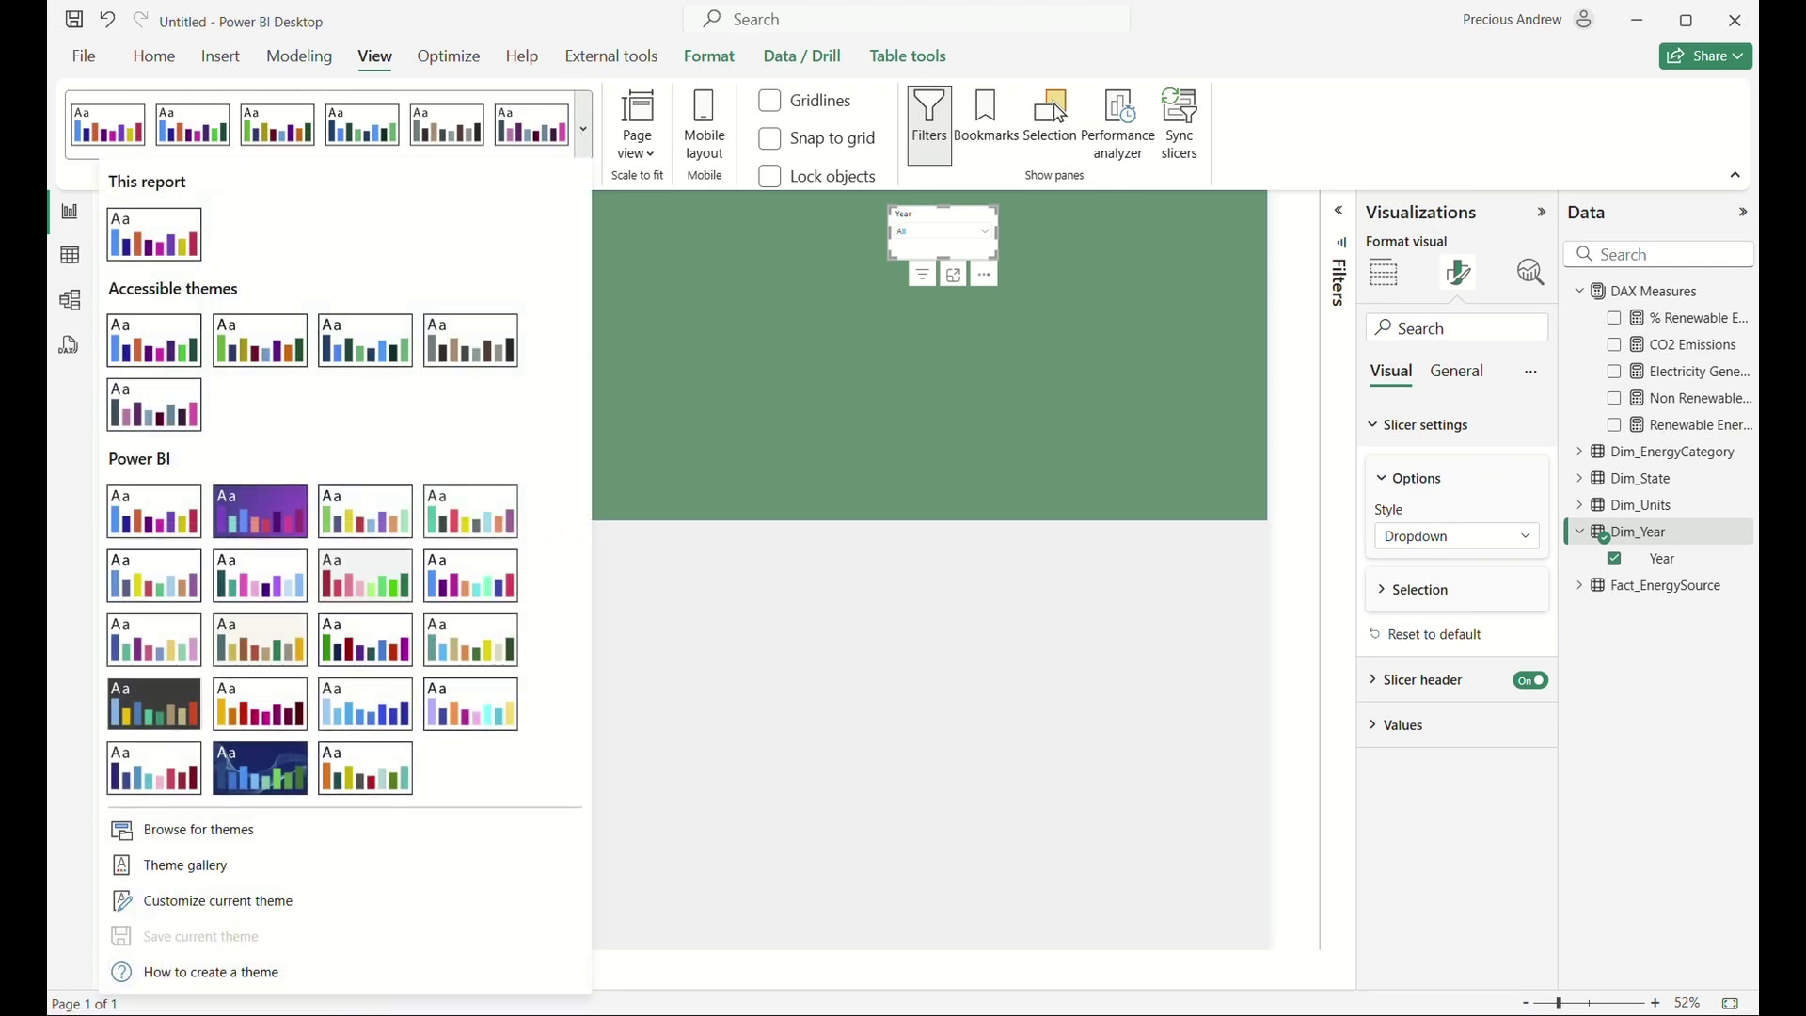
pyautogui.click(287, 900)
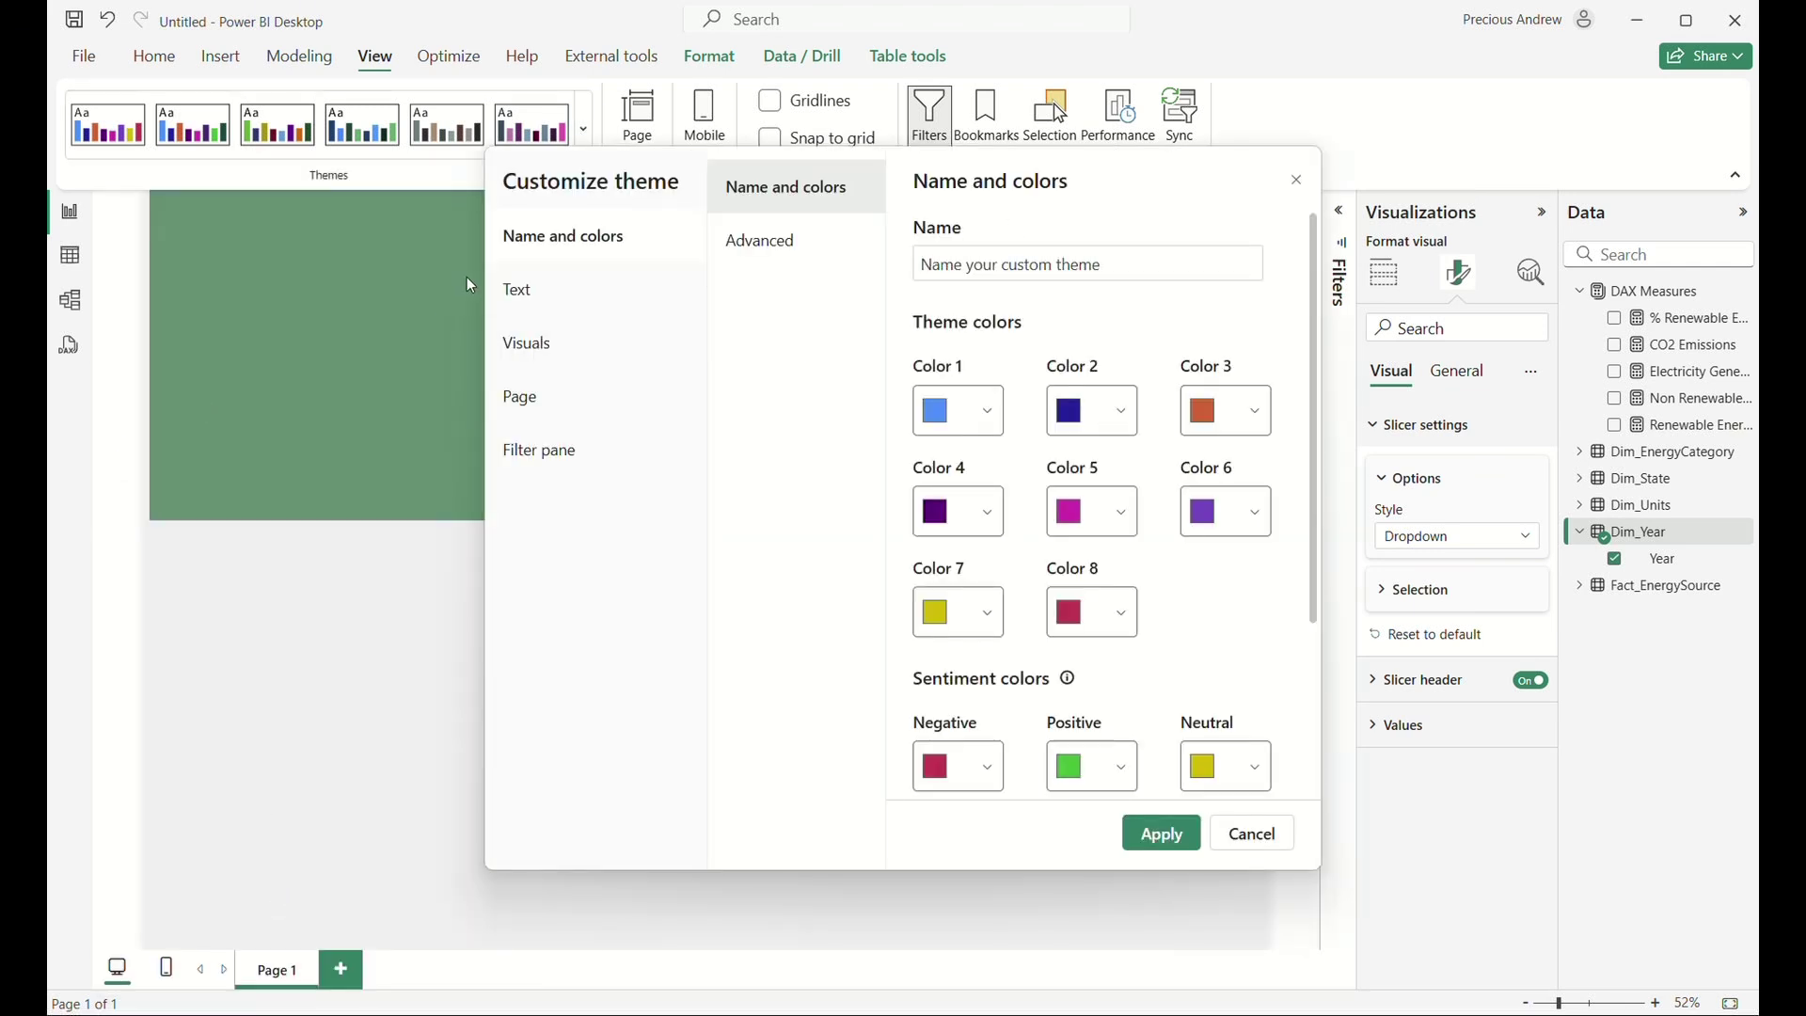
pyautogui.click(549, 365)
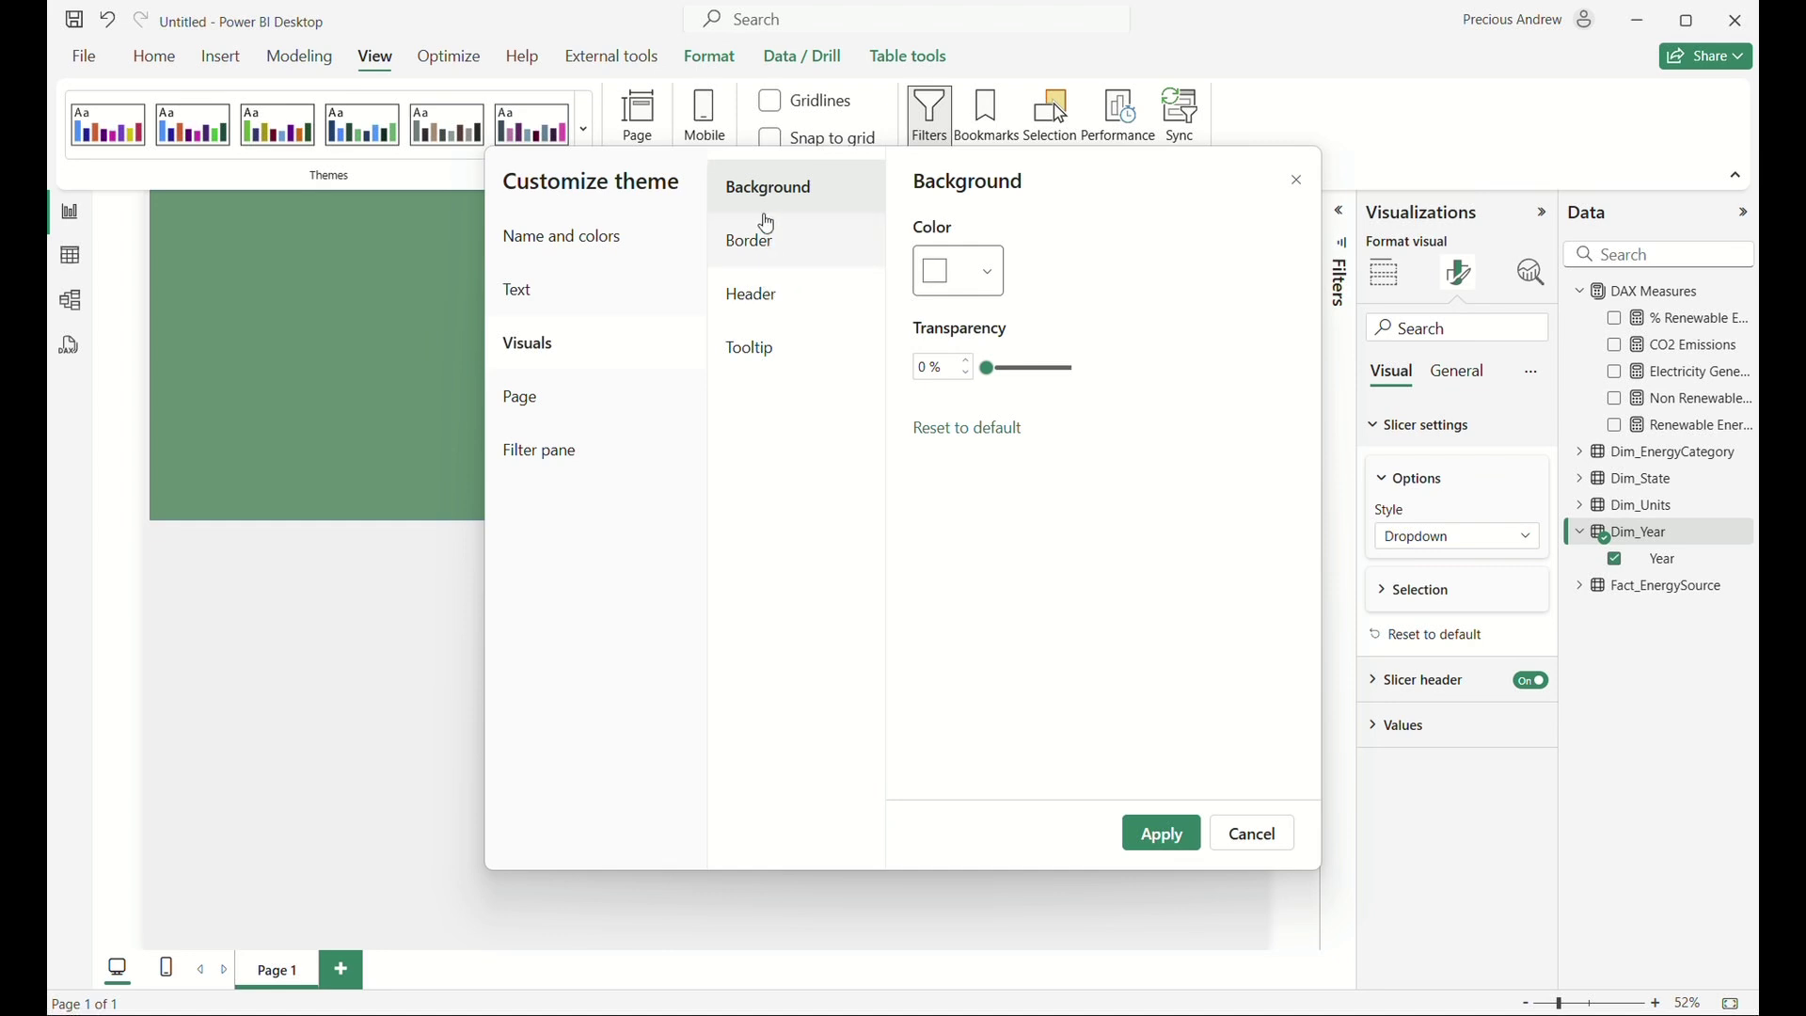
pyautogui.click(561, 295)
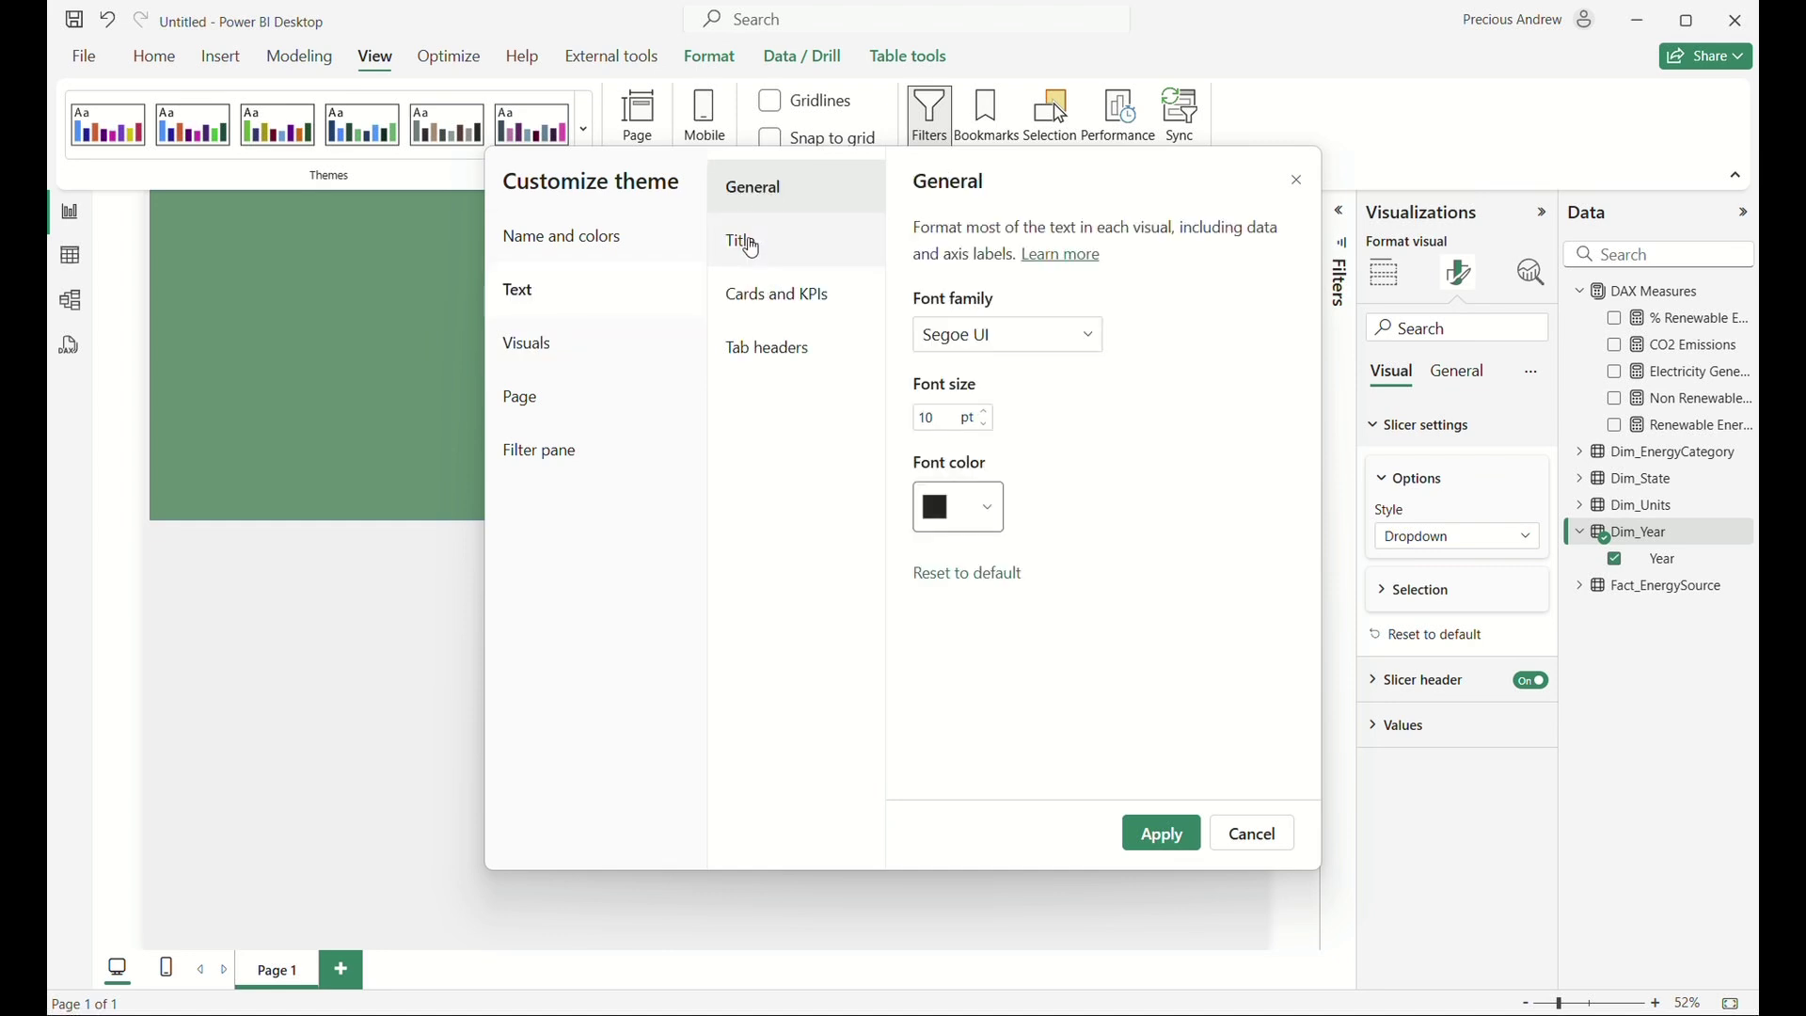
pyautogui.click(790, 295)
pyautogui.click(995, 308)
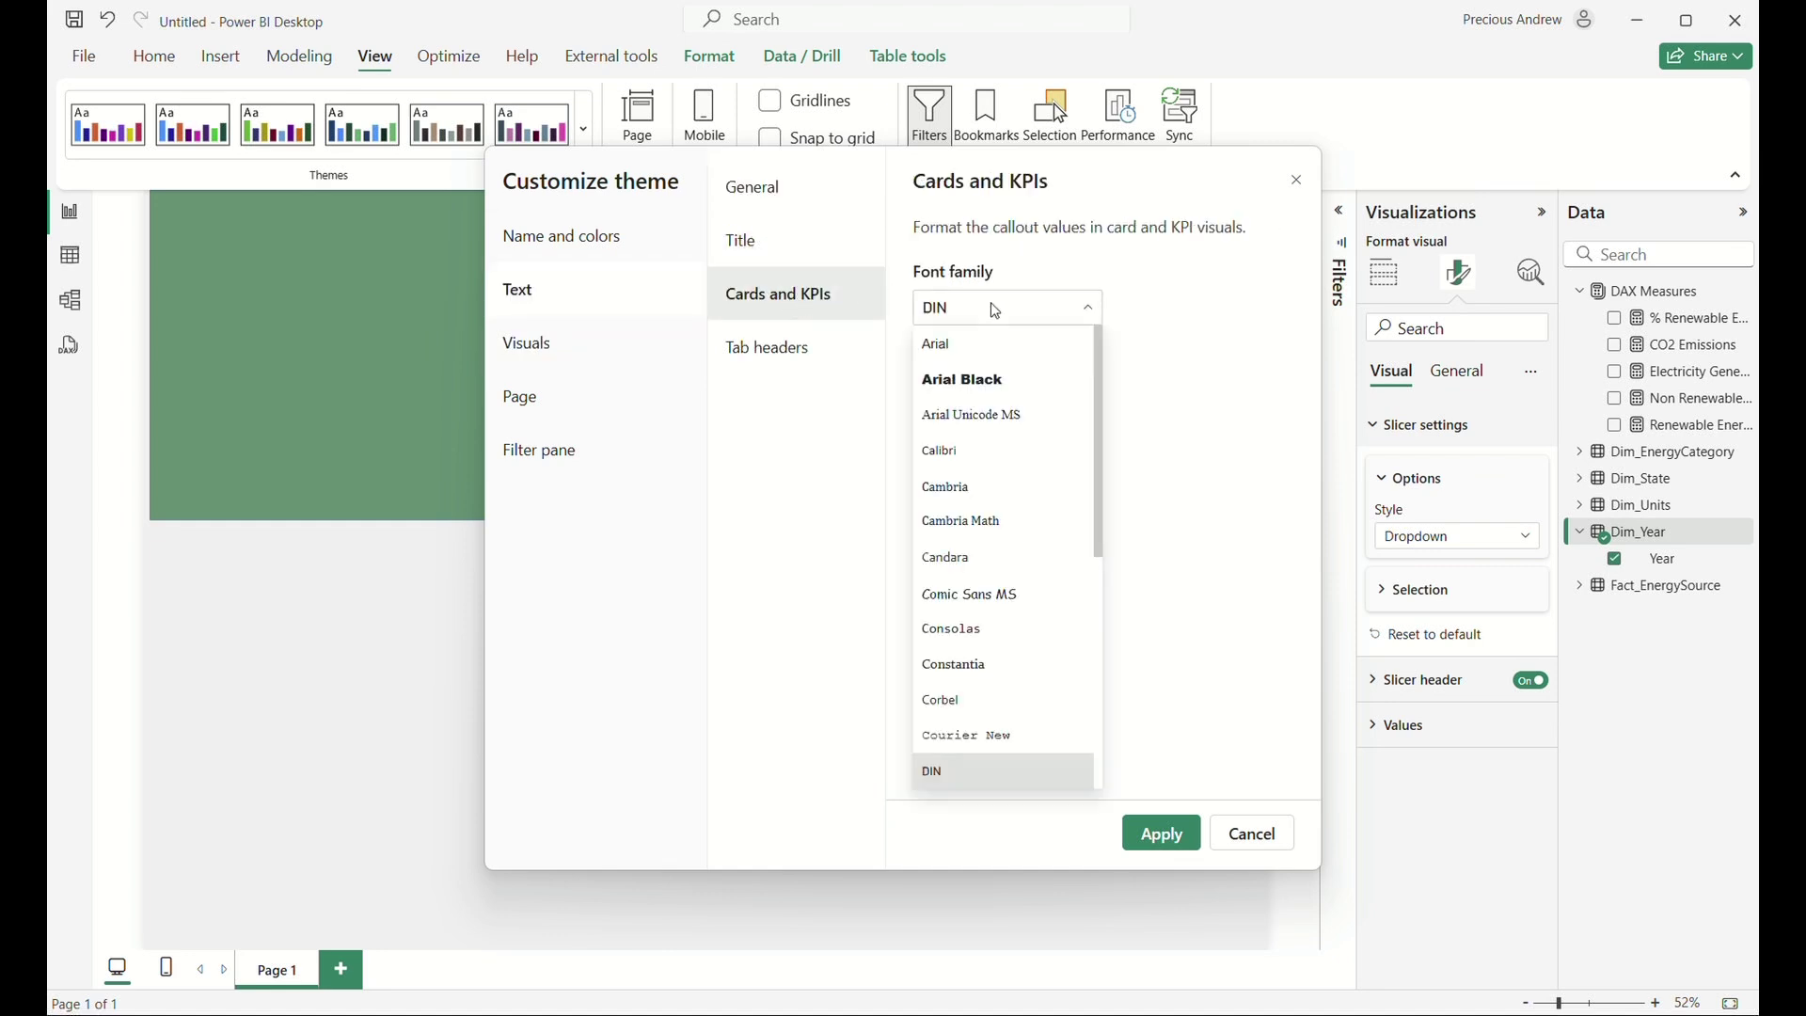
pyautogui.scroll(-3, 988, 672)
pyautogui.click(1012, 654)
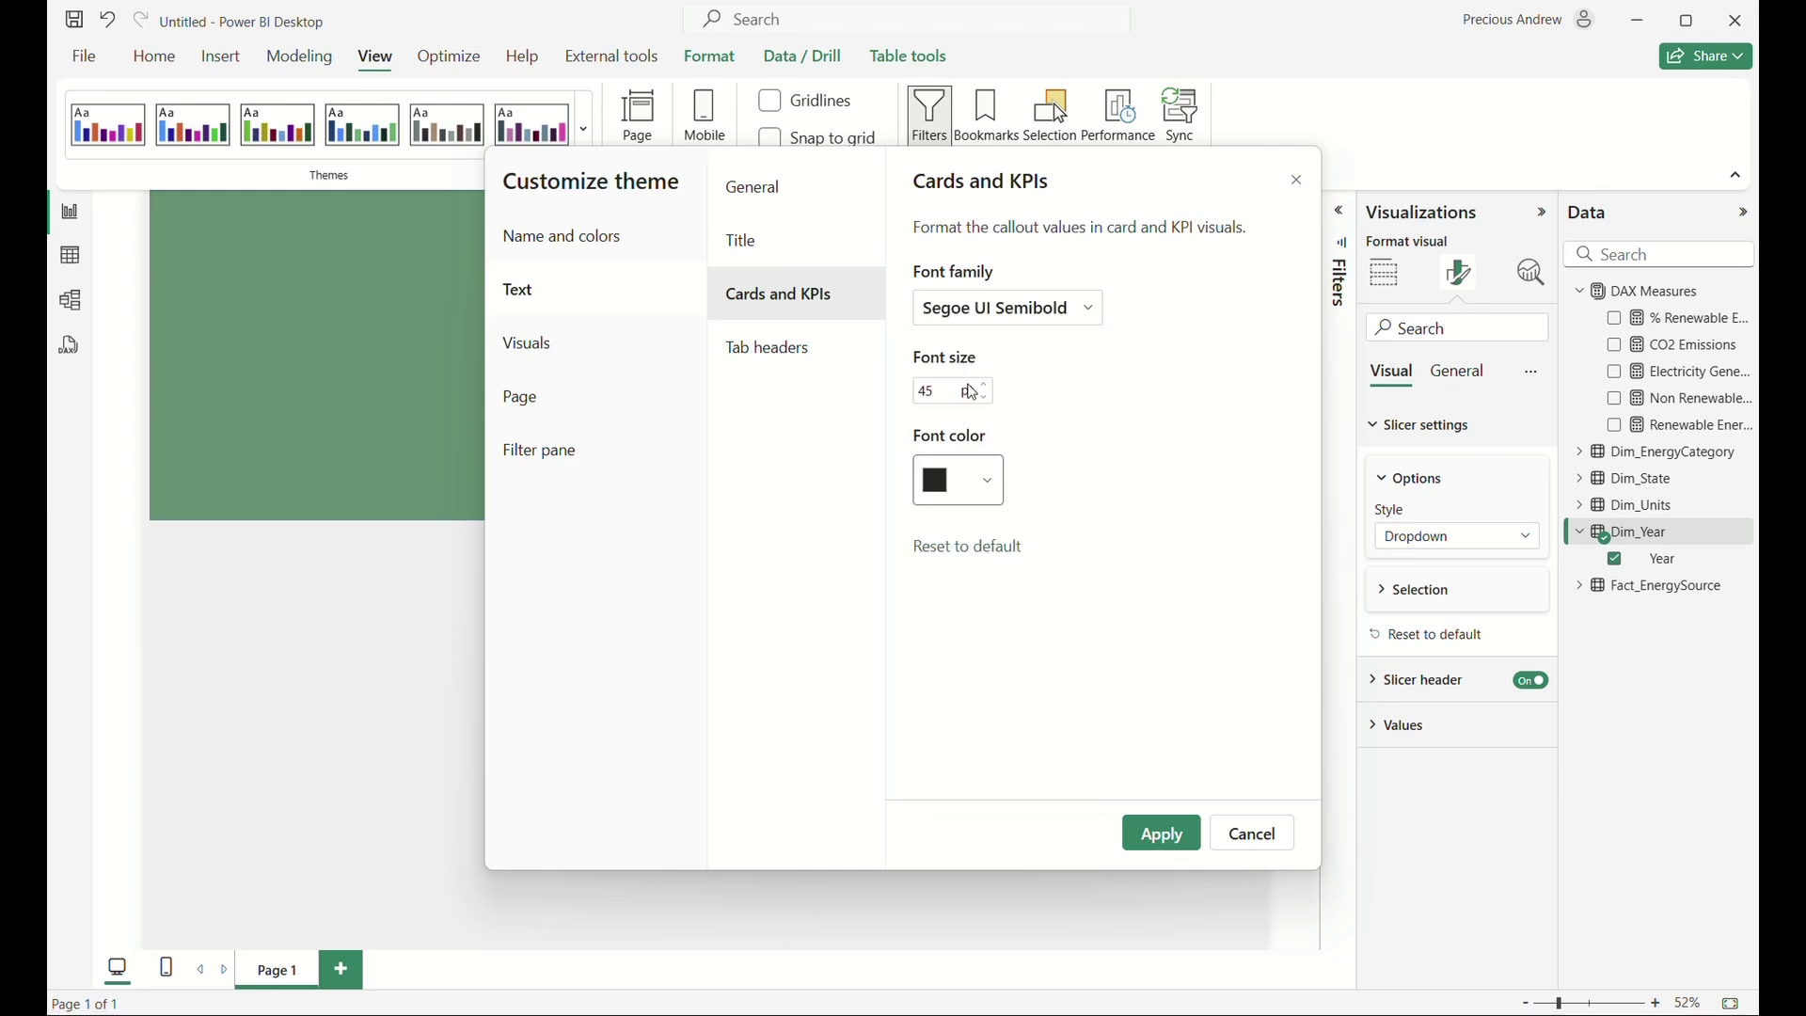
pyautogui.click(1163, 834)
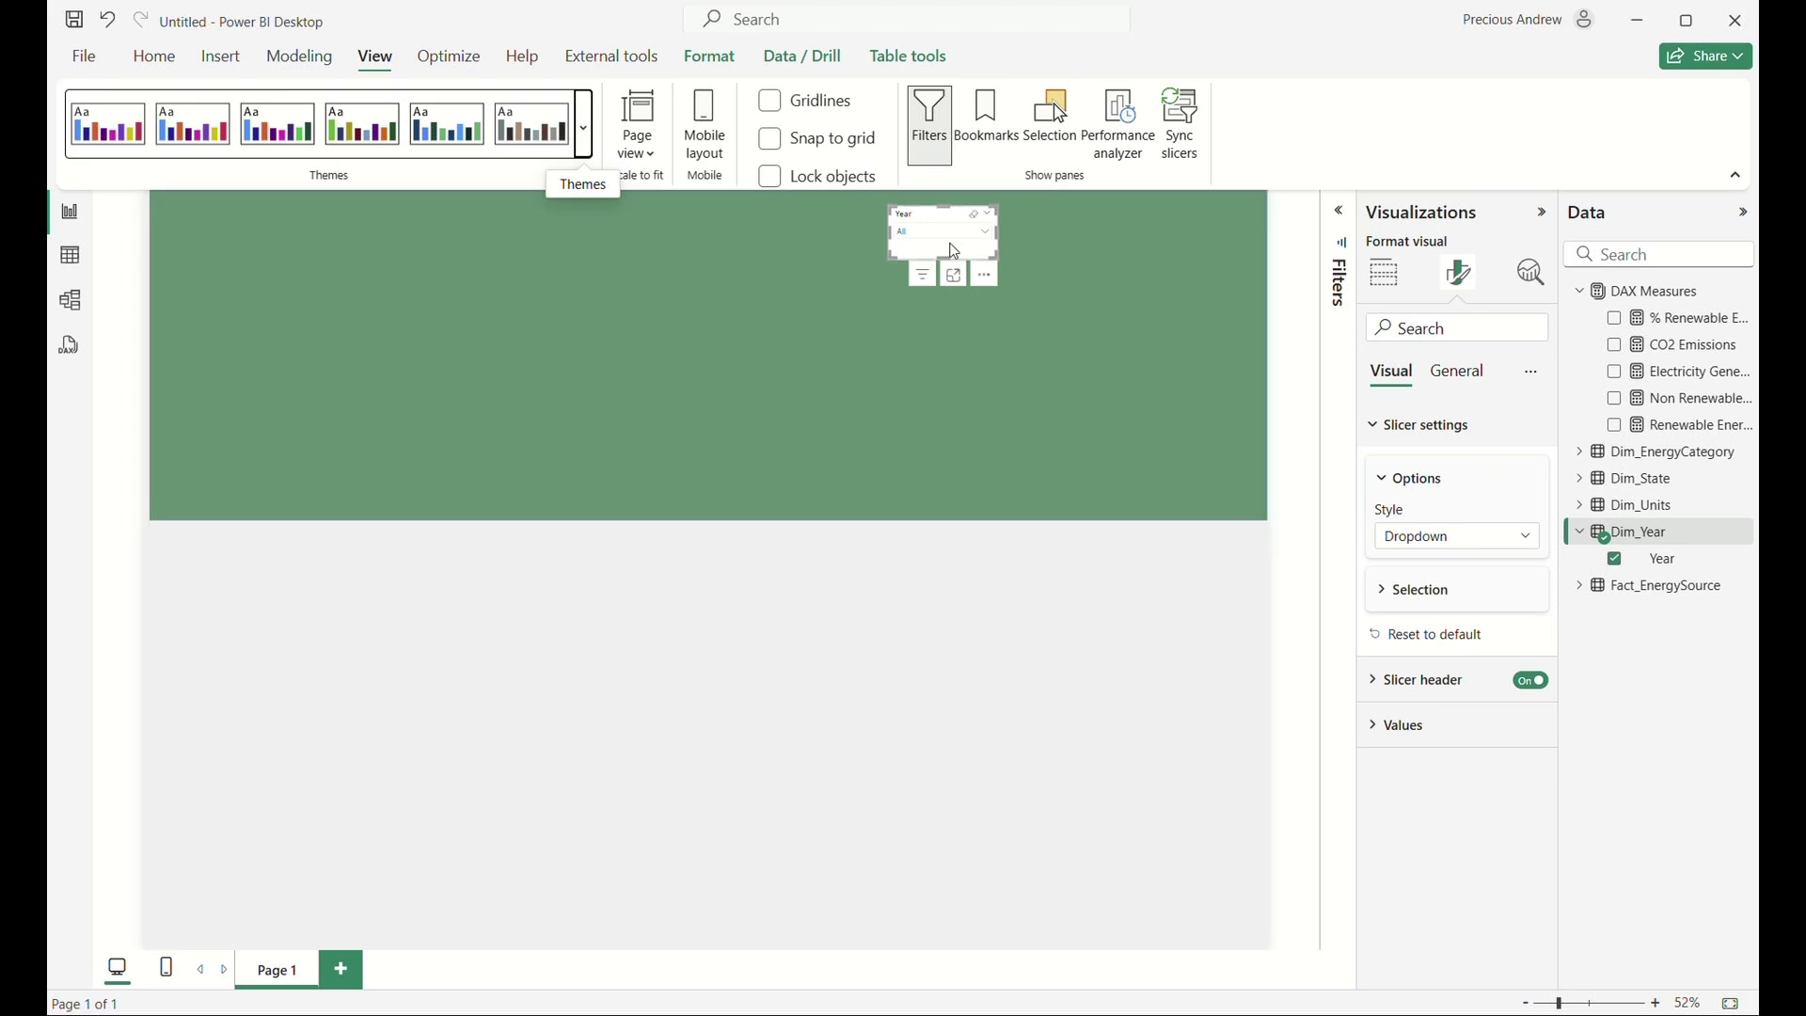
# Set the Year slicer's header text to Segoe UI Bold at size 14.
pyautogui.click(1458, 373)
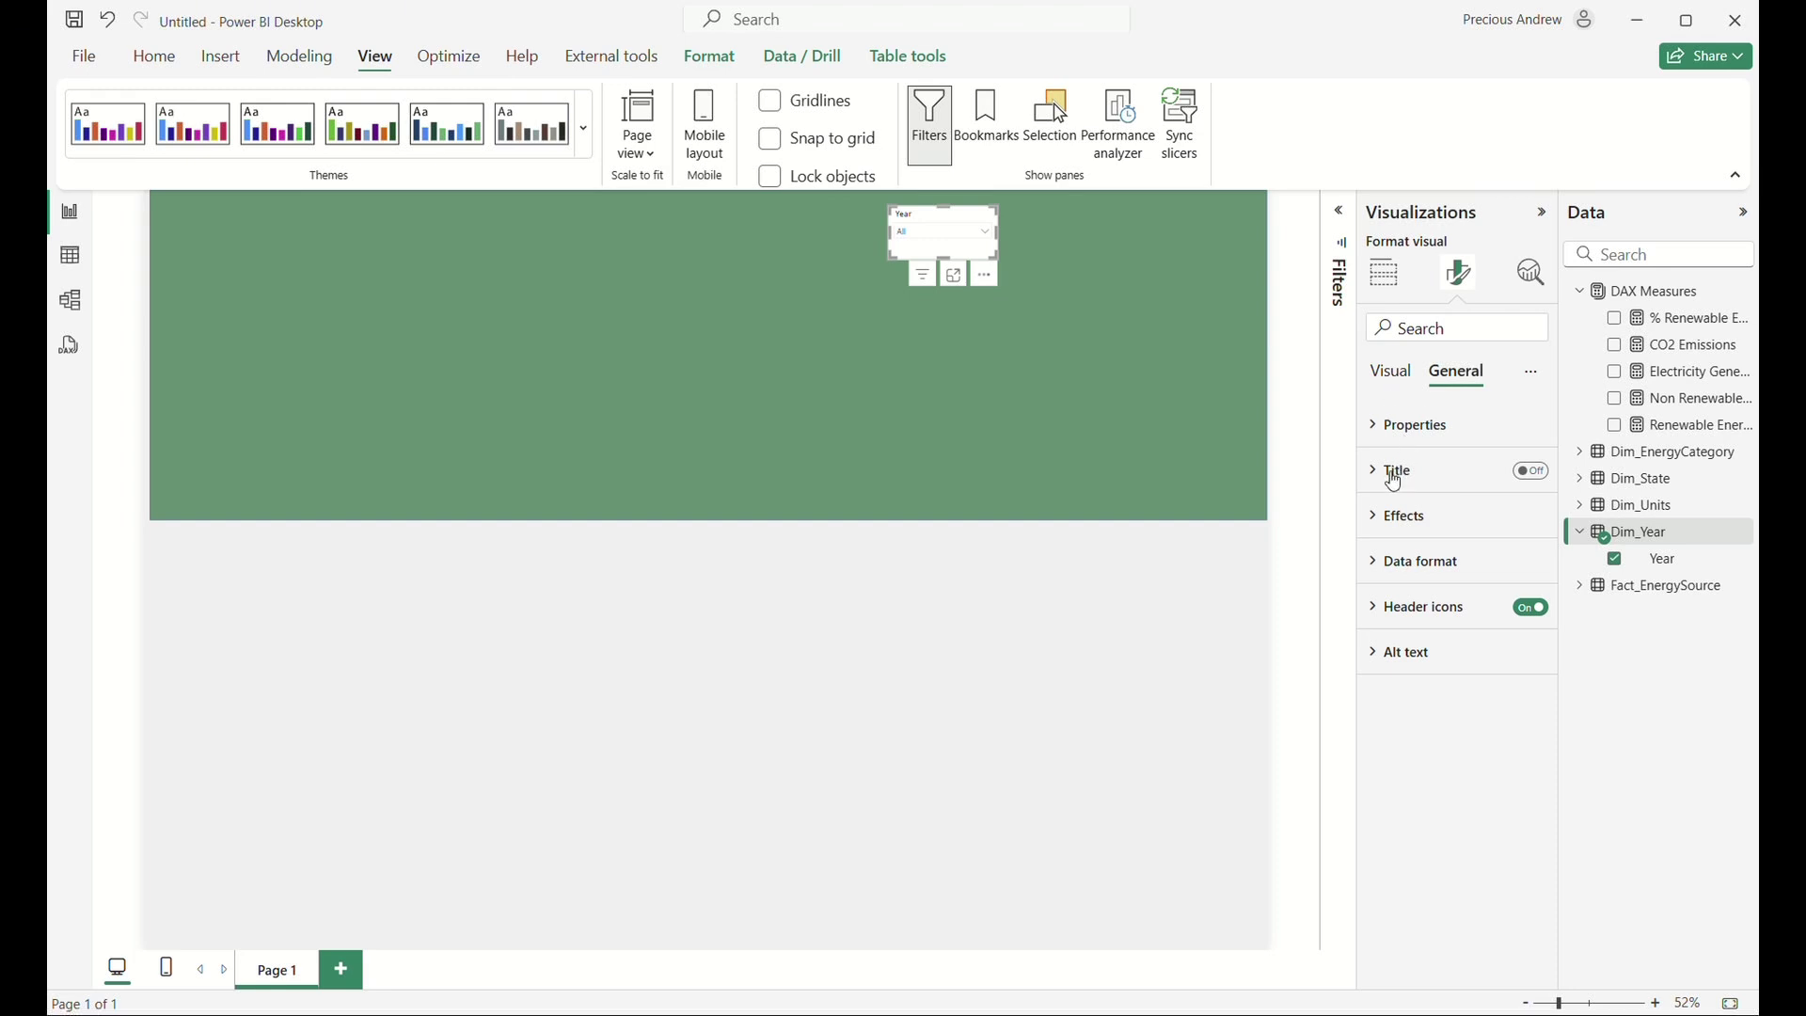
pyautogui.click(1385, 379)
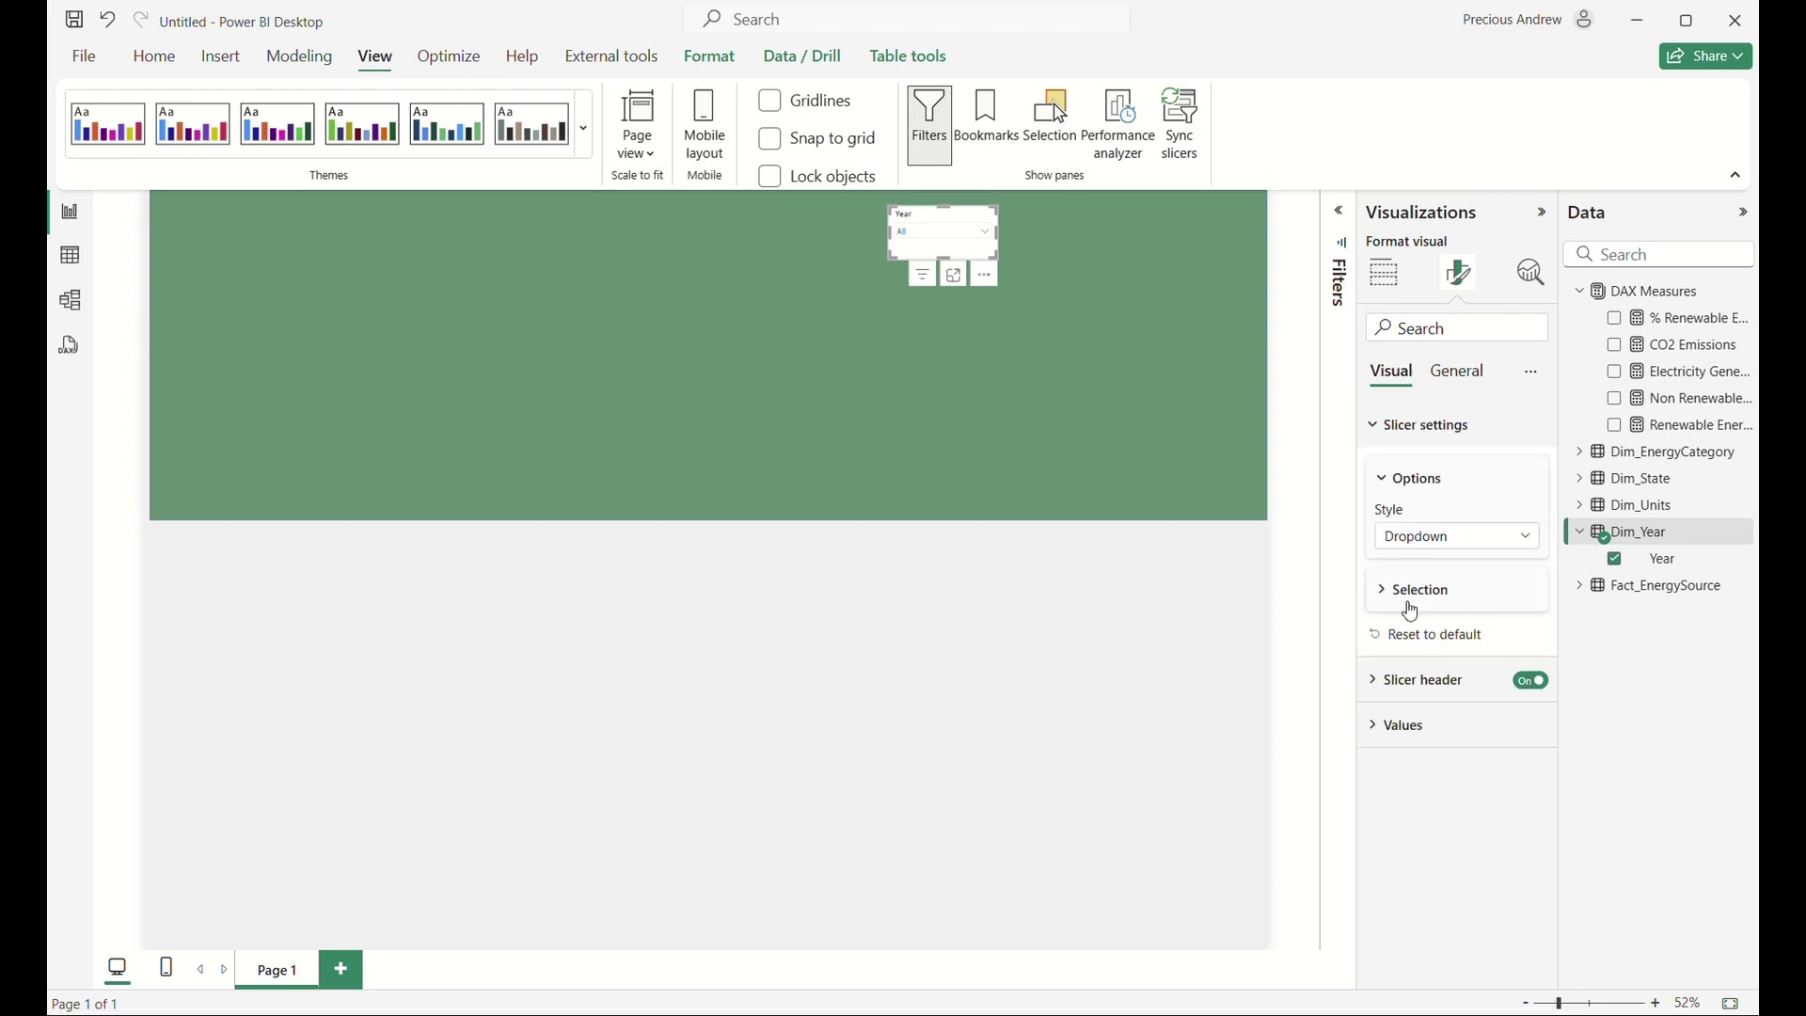
pyautogui.click(1415, 677)
pyautogui.scroll(-2, 1427, 659)
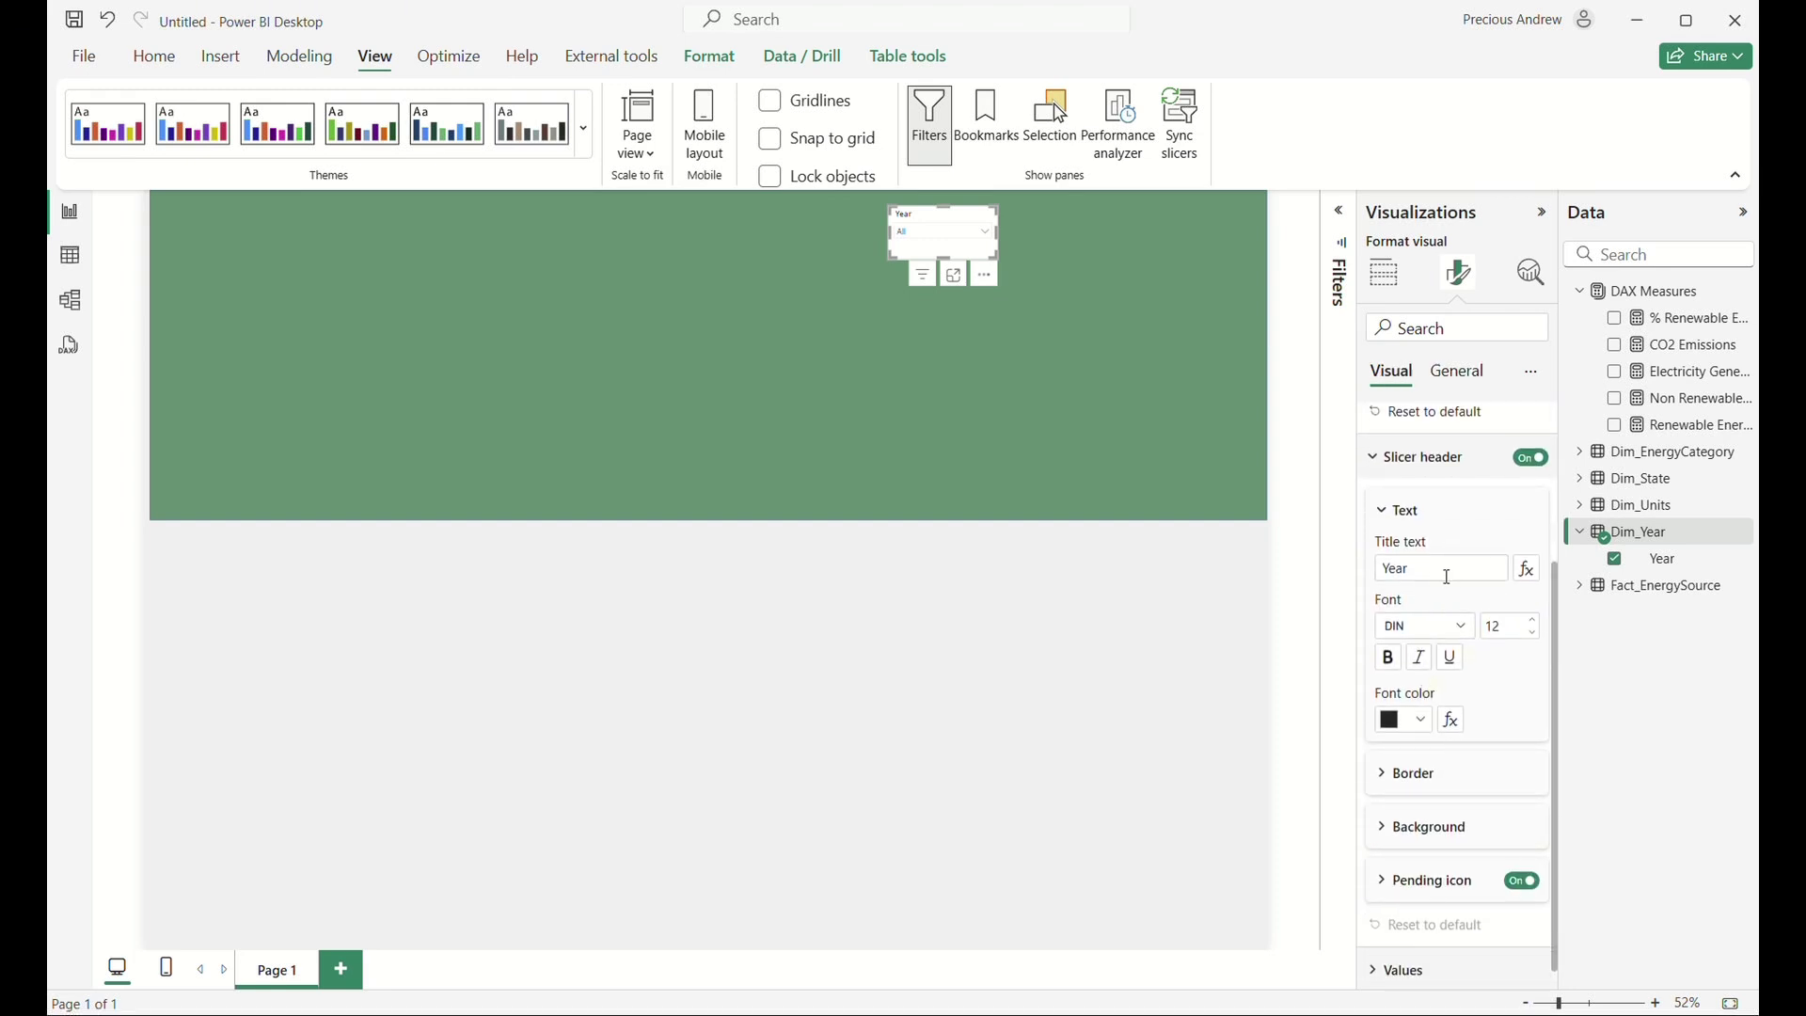
pyautogui.click(1420, 627)
pyautogui.scroll(-5, 1453, 828)
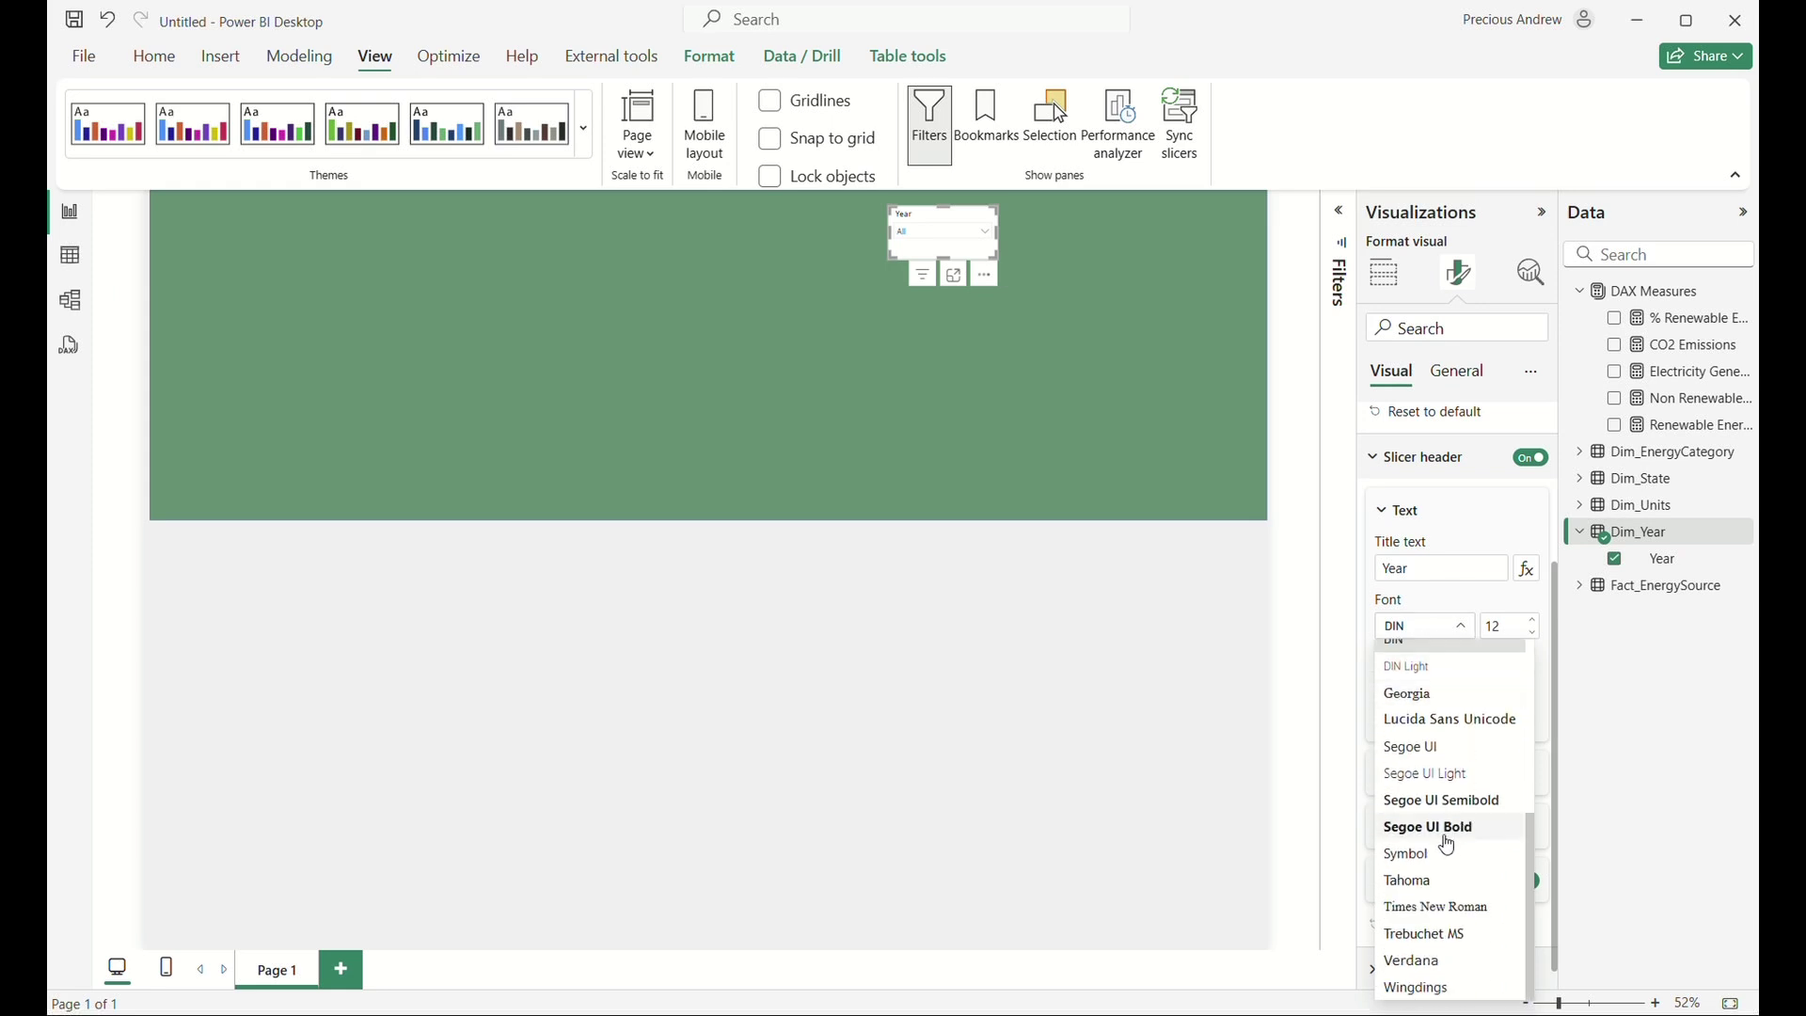
pyautogui.click(1447, 840)
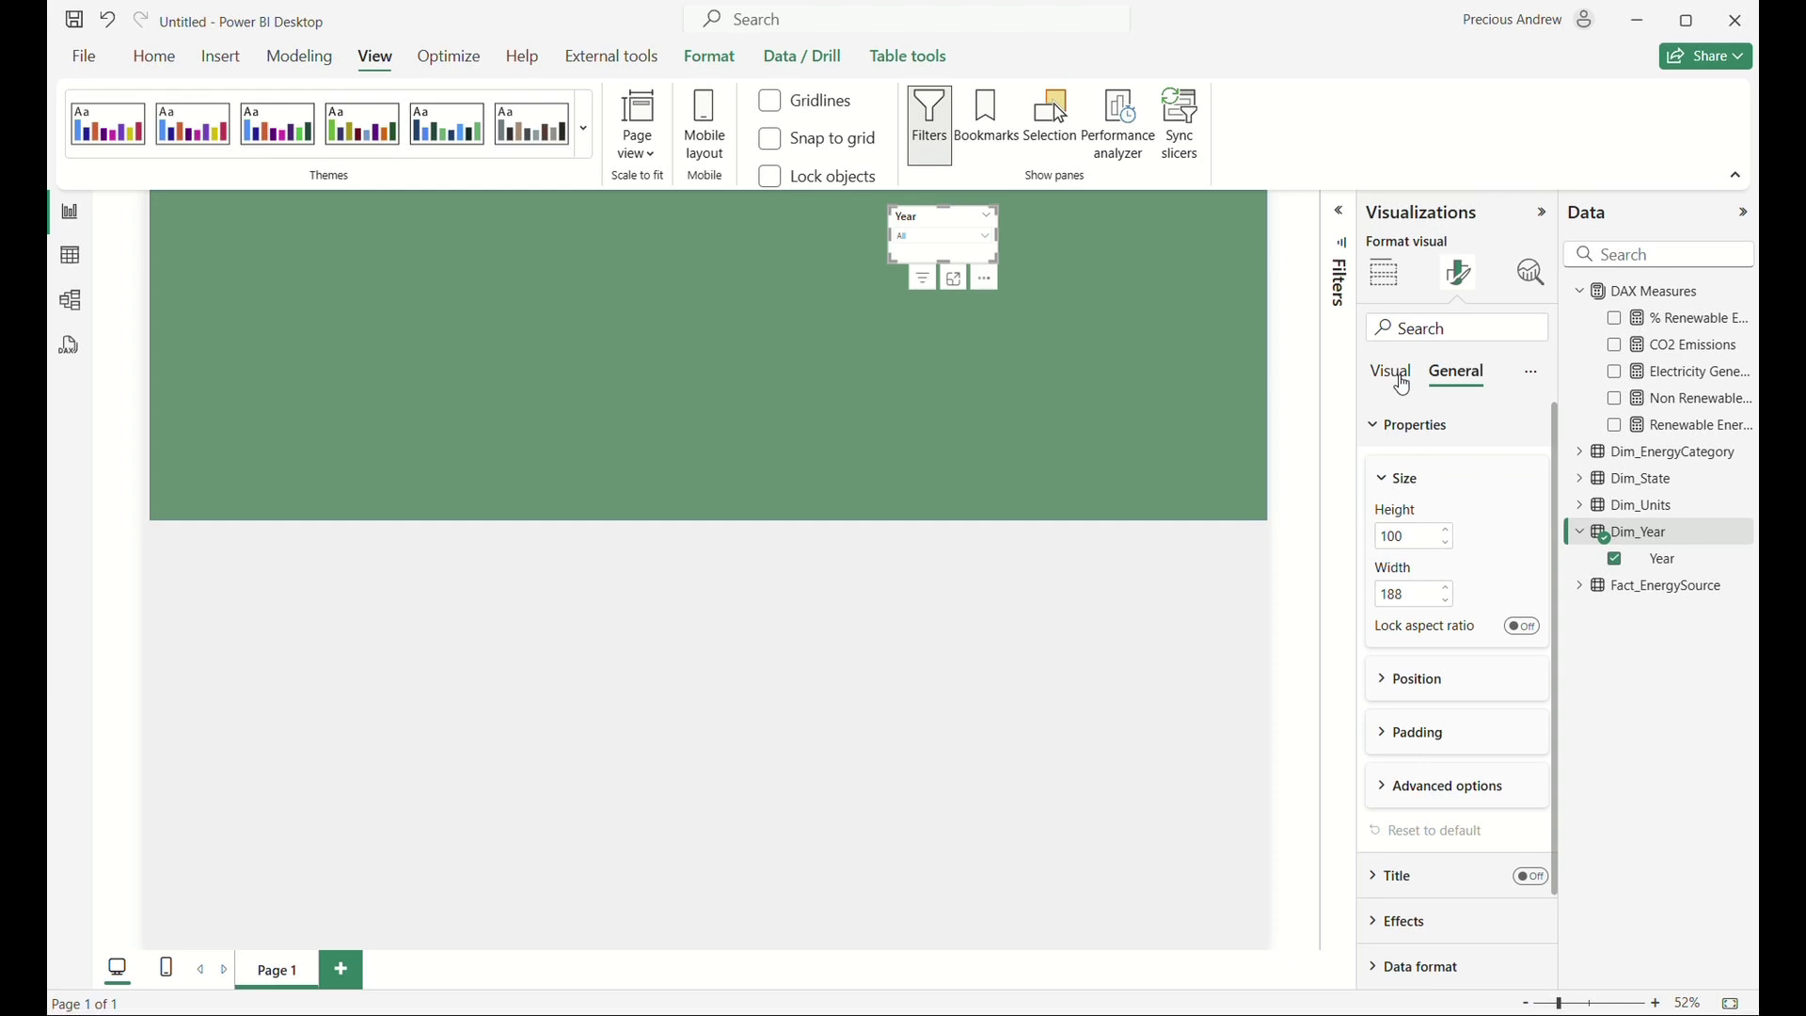
# Set the Year slicer's background effect color to the recently used dark green.
pyautogui.scroll(-2, 1421, 803)
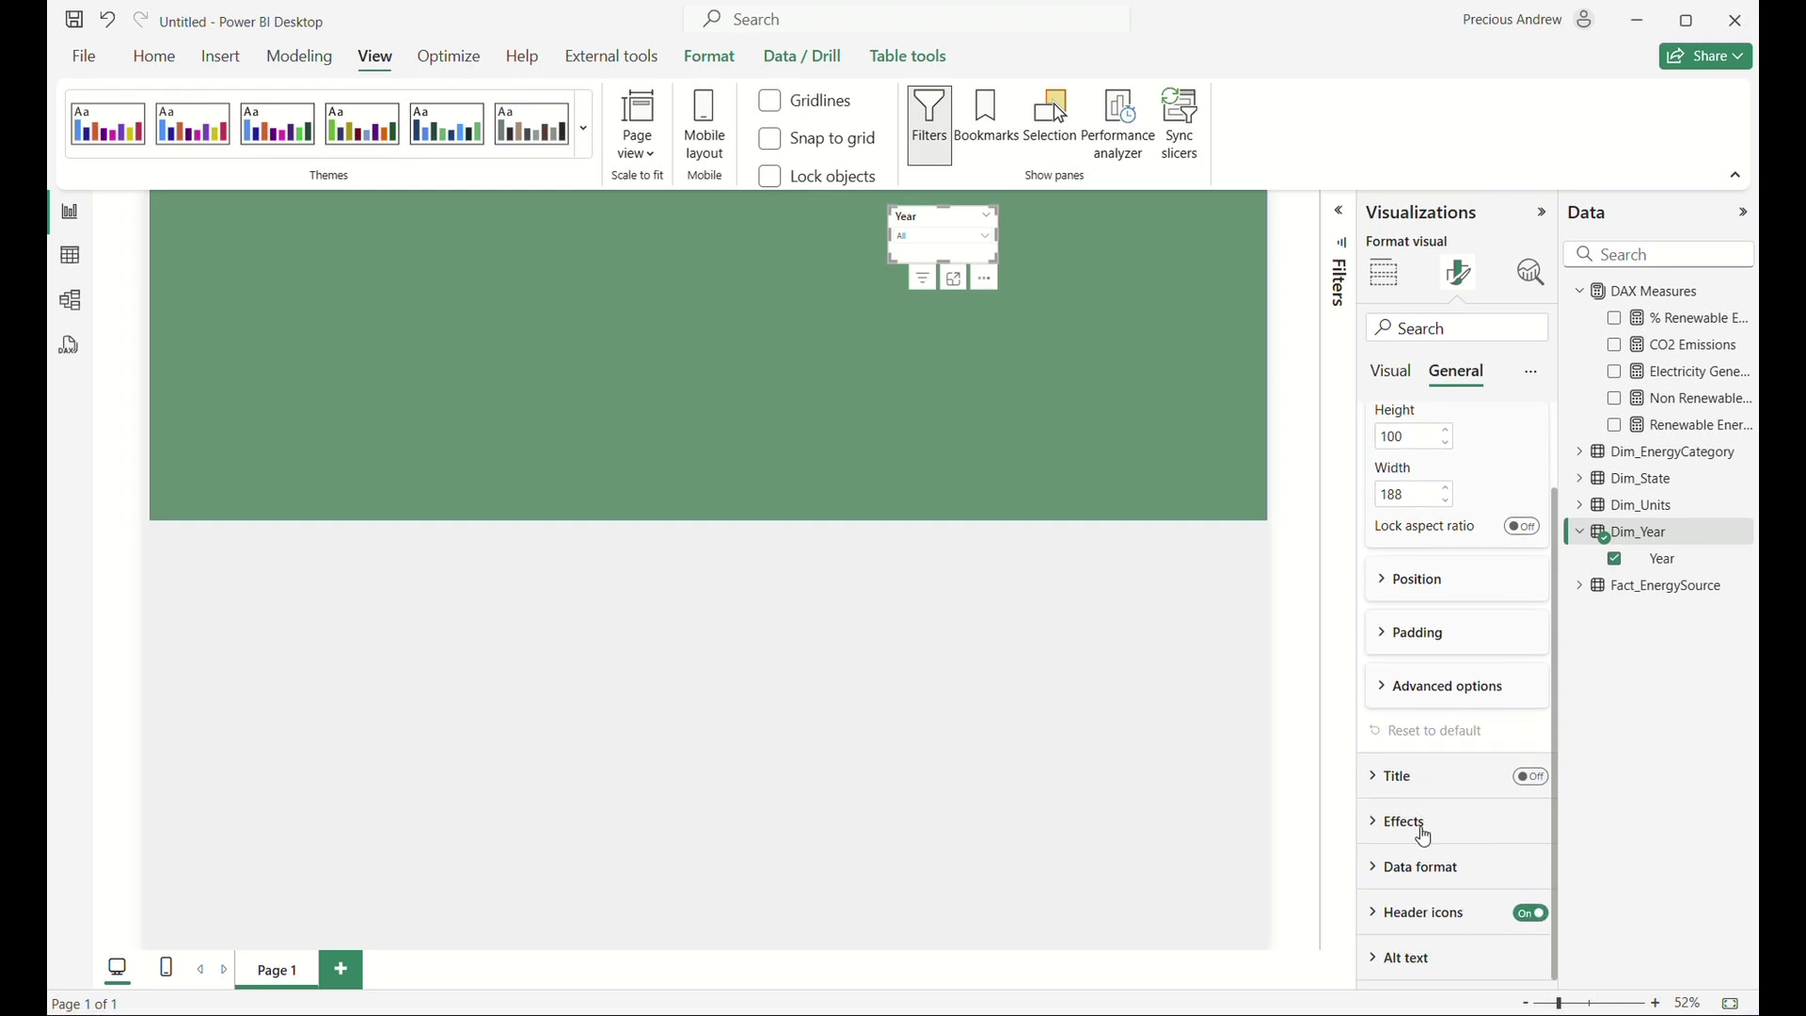
pyautogui.click(1419, 824)
pyautogui.scroll(-2, 1427, 822)
pyautogui.click(1407, 599)
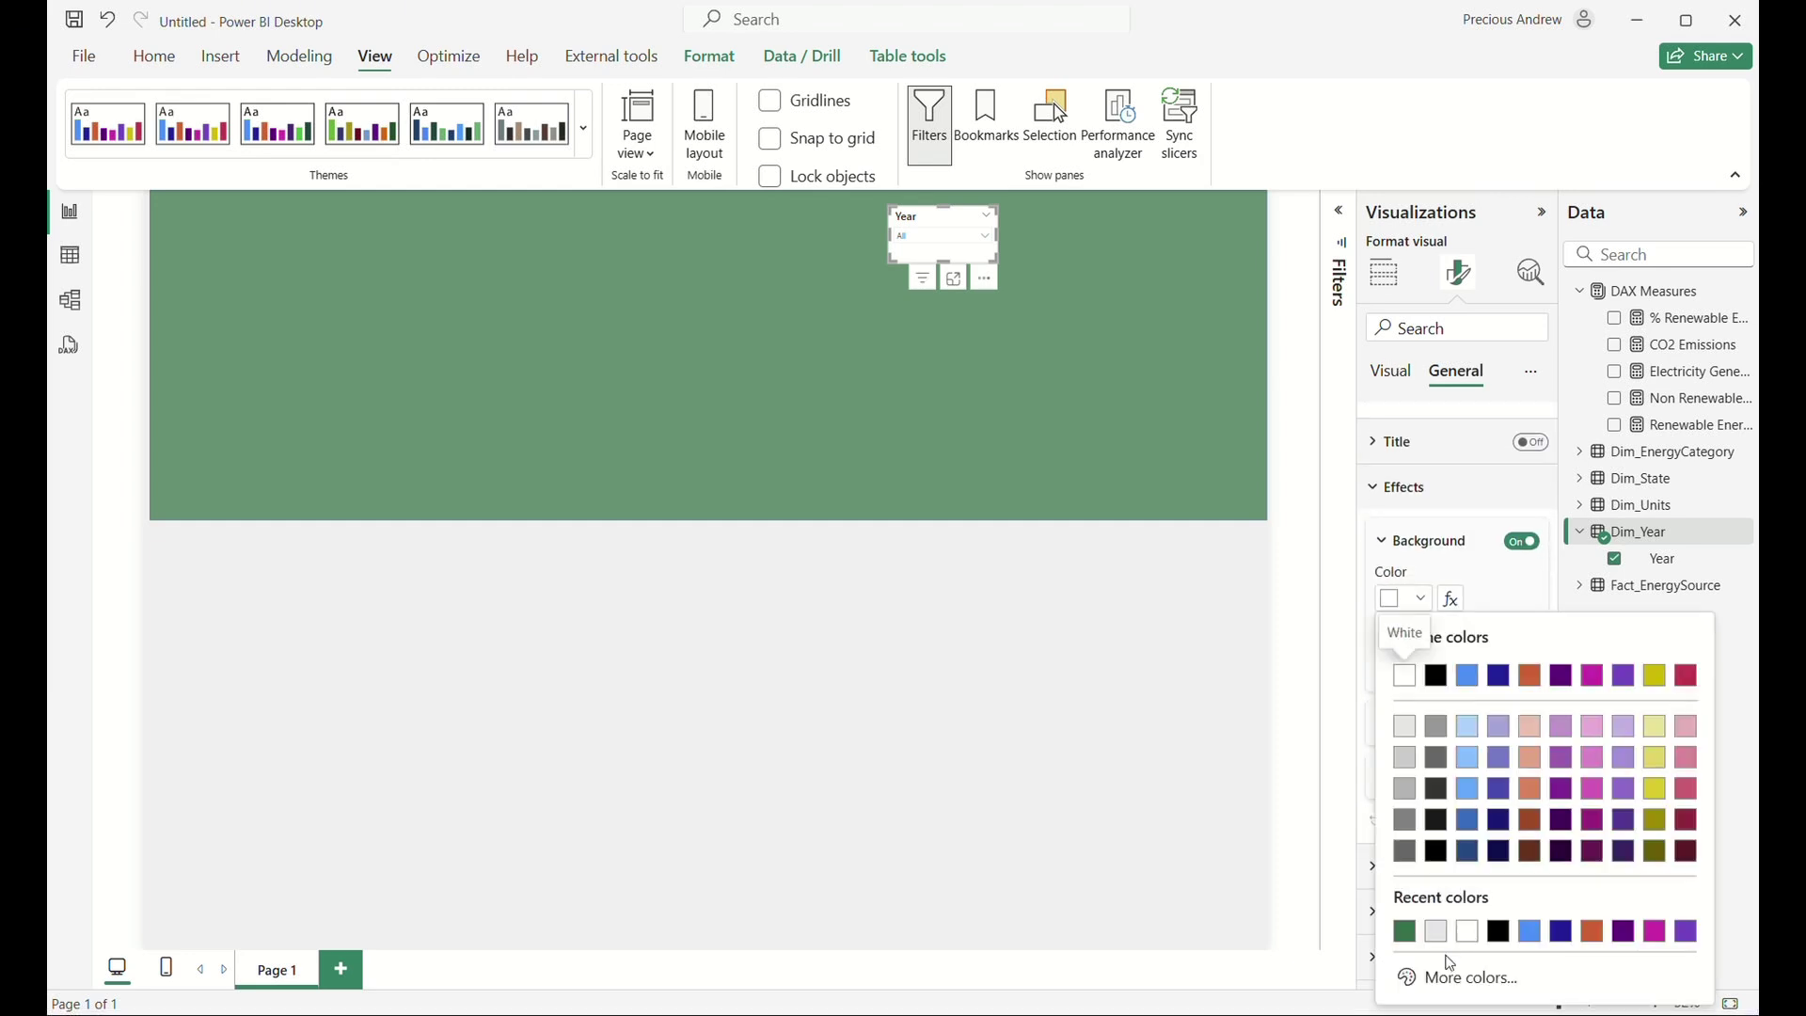
pyautogui.click(1407, 934)
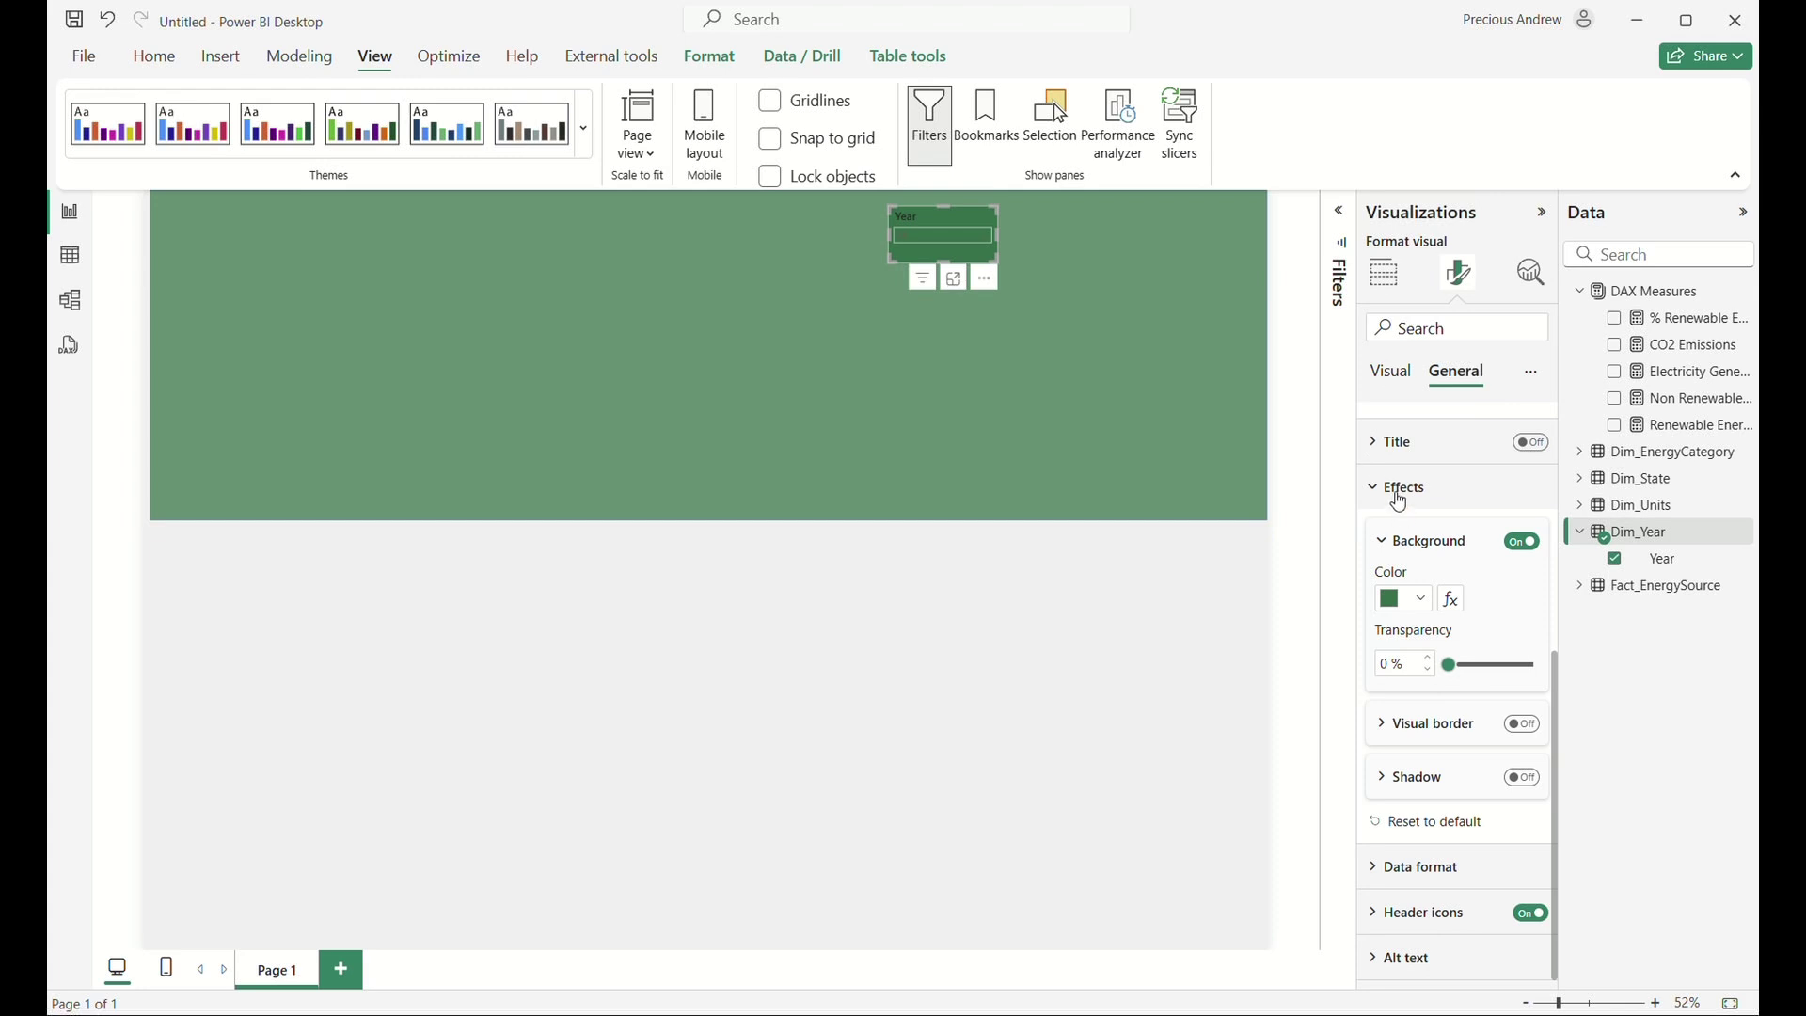
# Set the font color of both the Year slicer's header text and its values to white.
pyautogui.click(1393, 373)
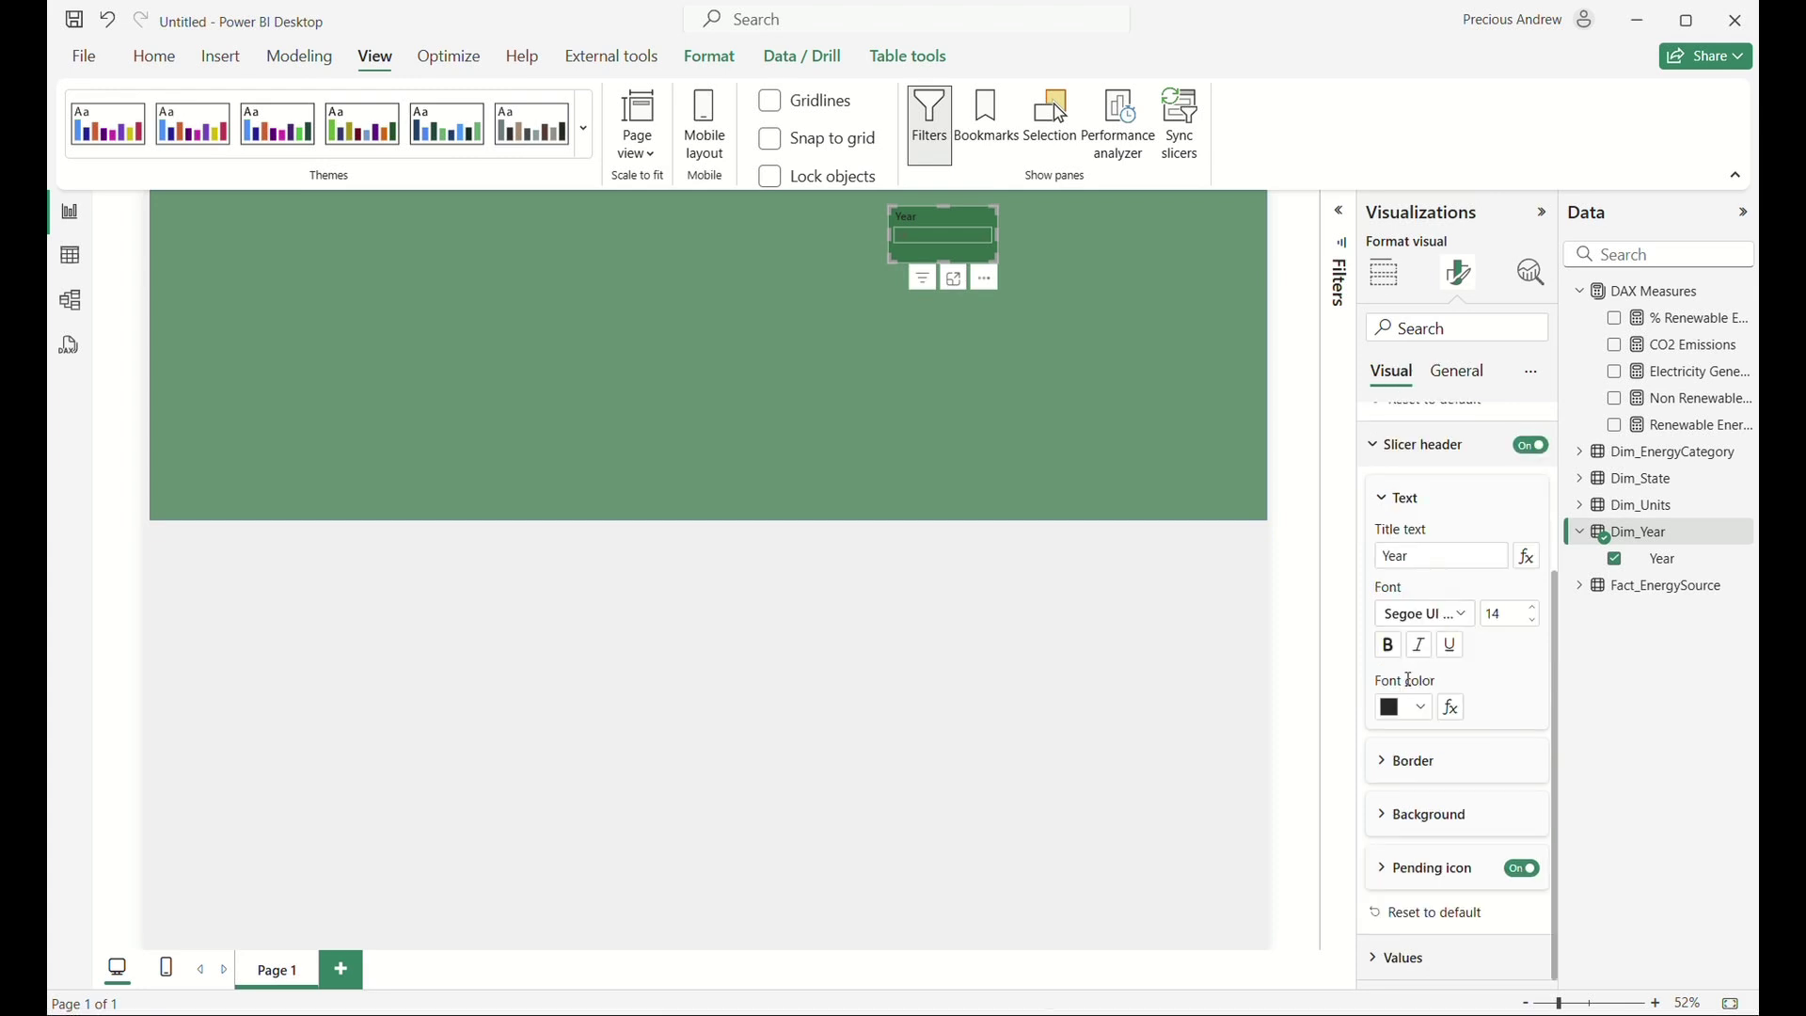
pyautogui.click(1403, 709)
pyautogui.click(1470, 614)
pyautogui.click(1395, 961)
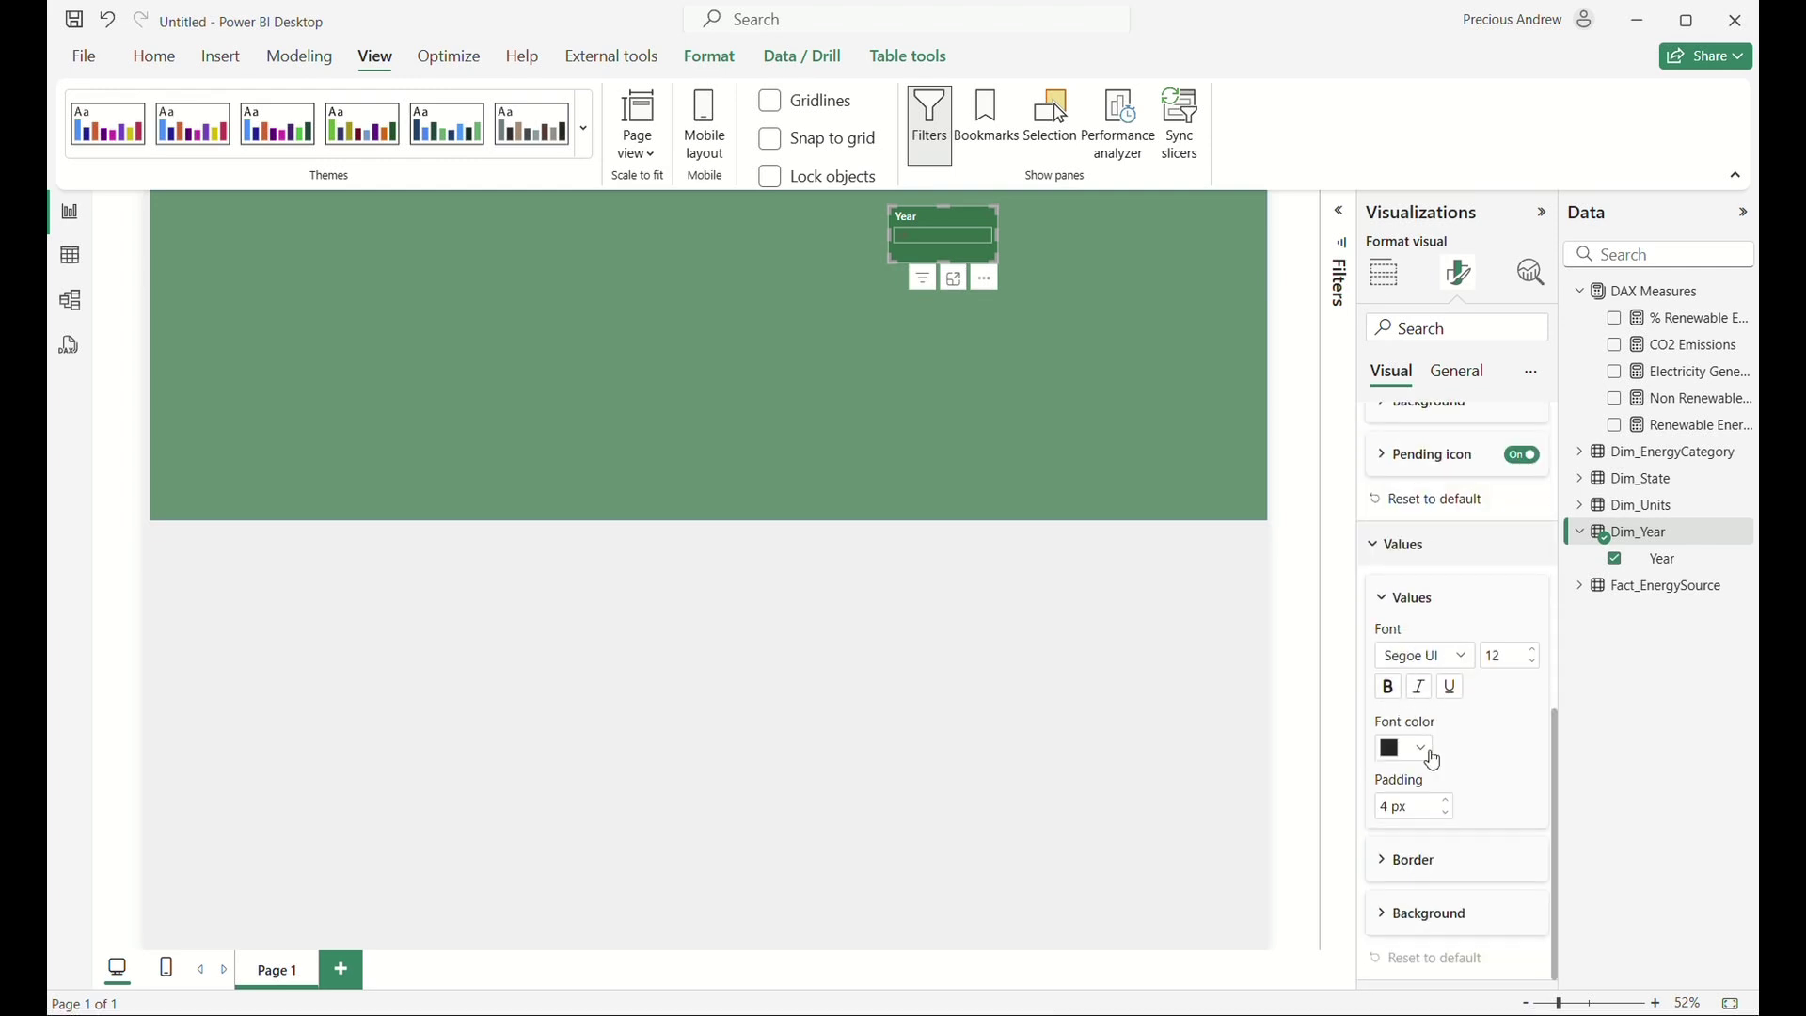
pyautogui.click(1399, 752)
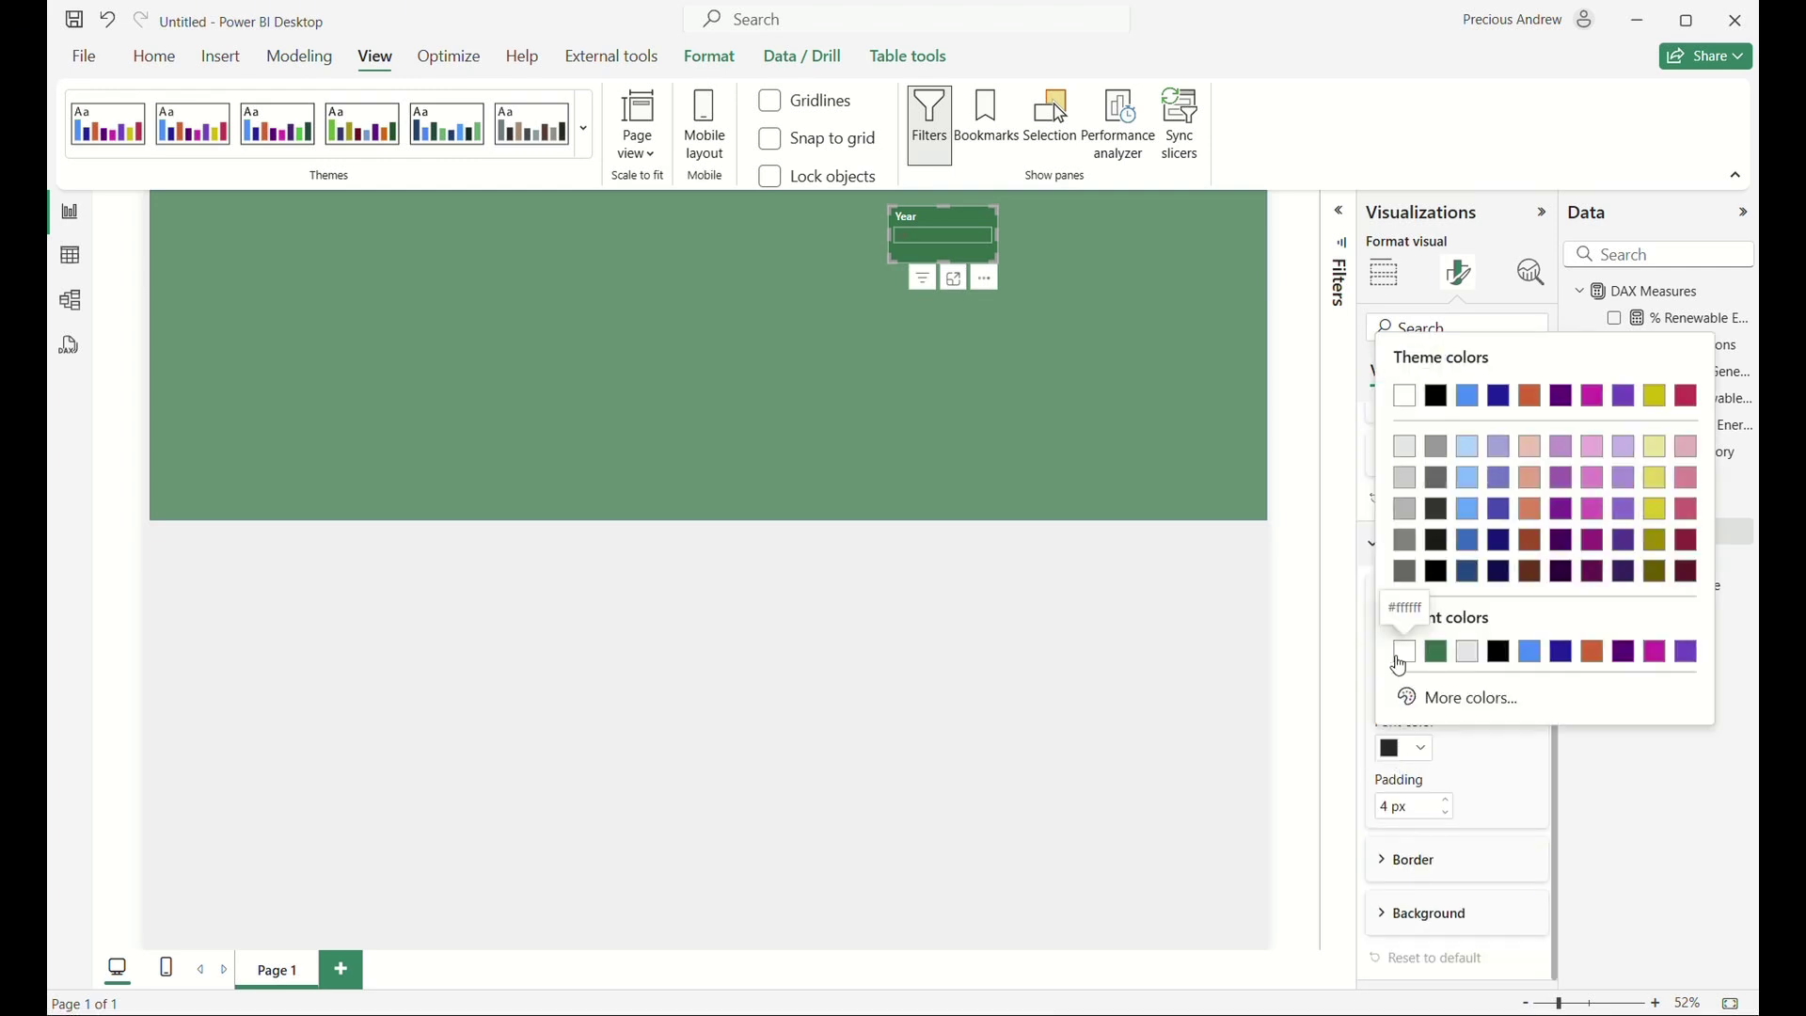
pyautogui.click(1399, 649)
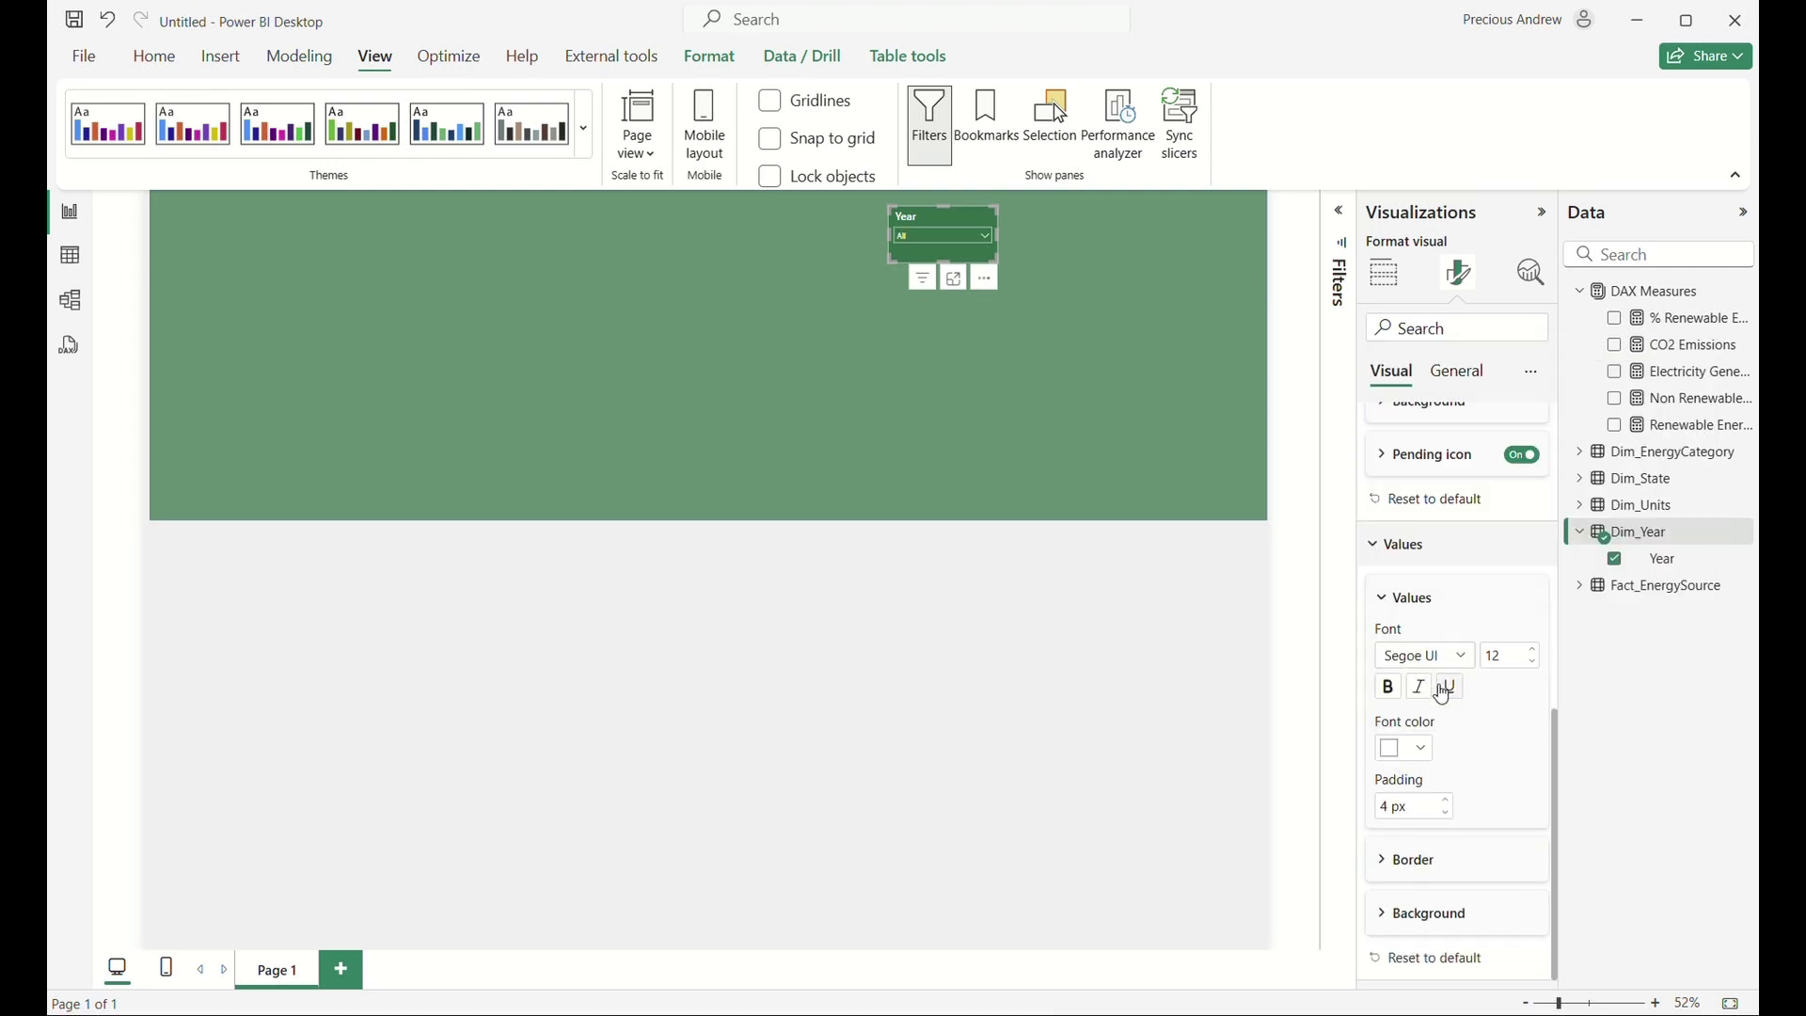
# Set the Year slicer's values background to the recently used dark green and check its dropdown list.
pyautogui.click(982, 243)
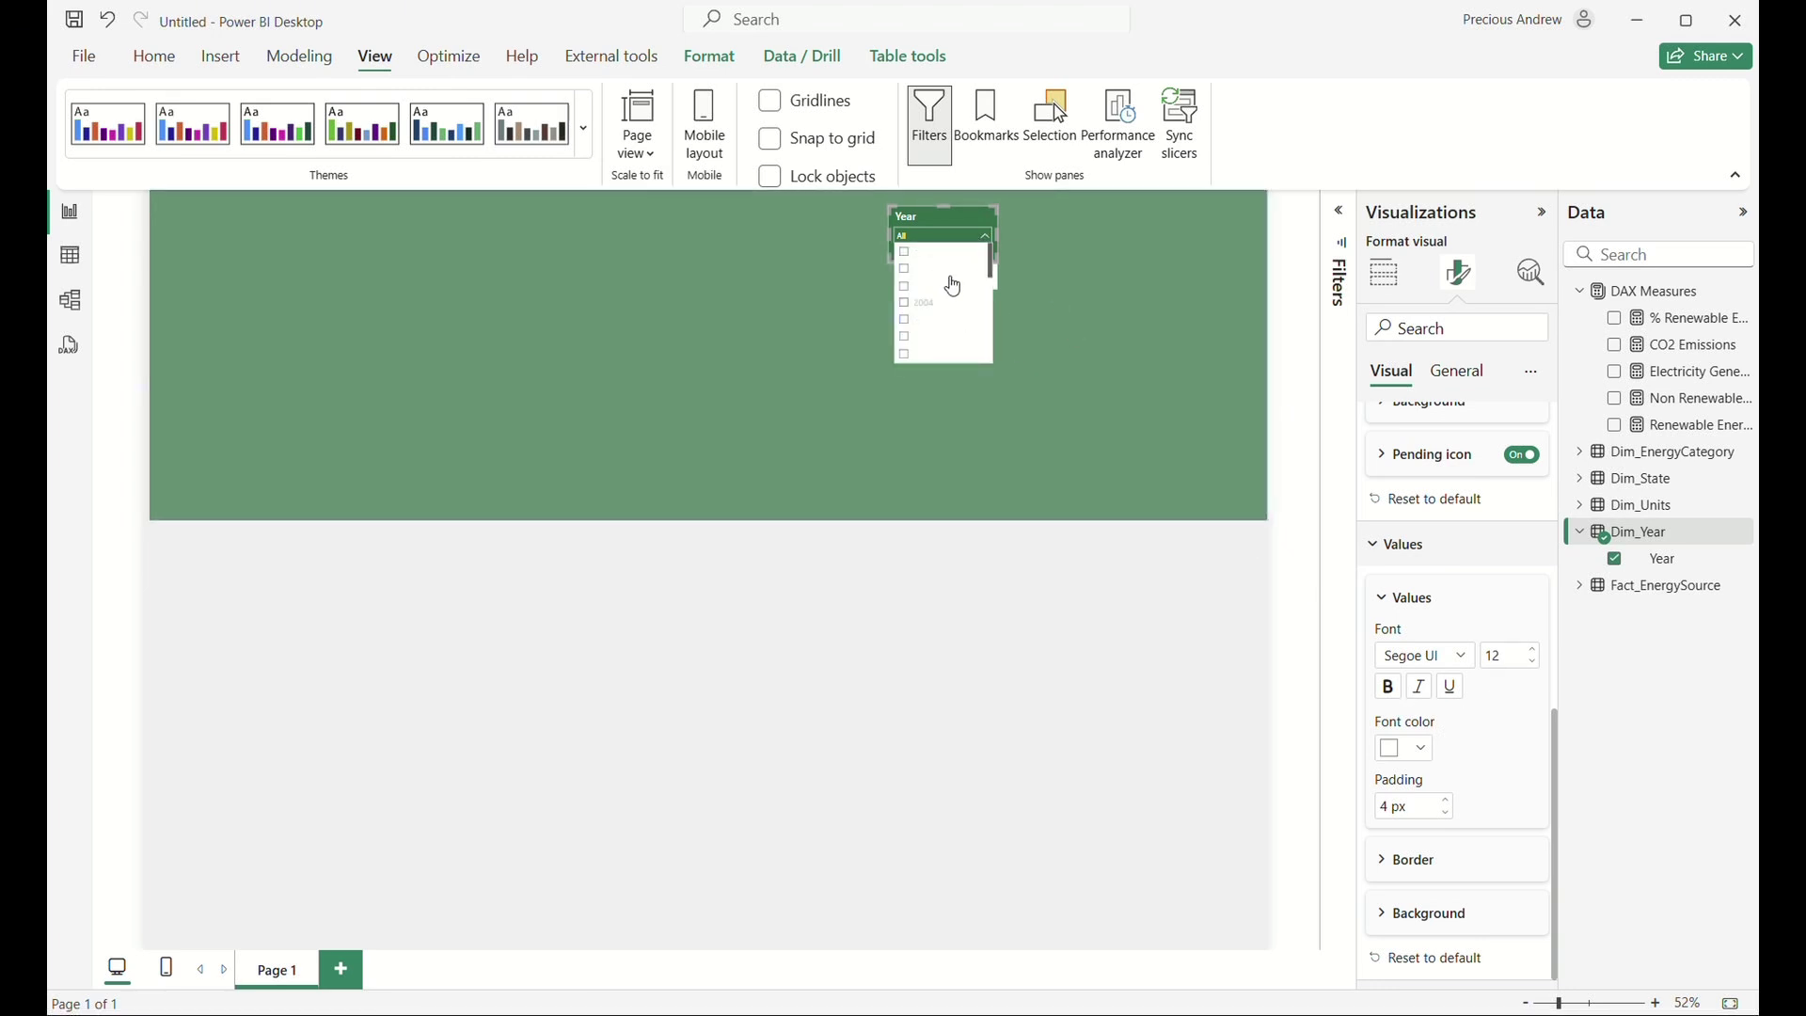
pyautogui.click(1396, 759)
pyautogui.click(1396, 758)
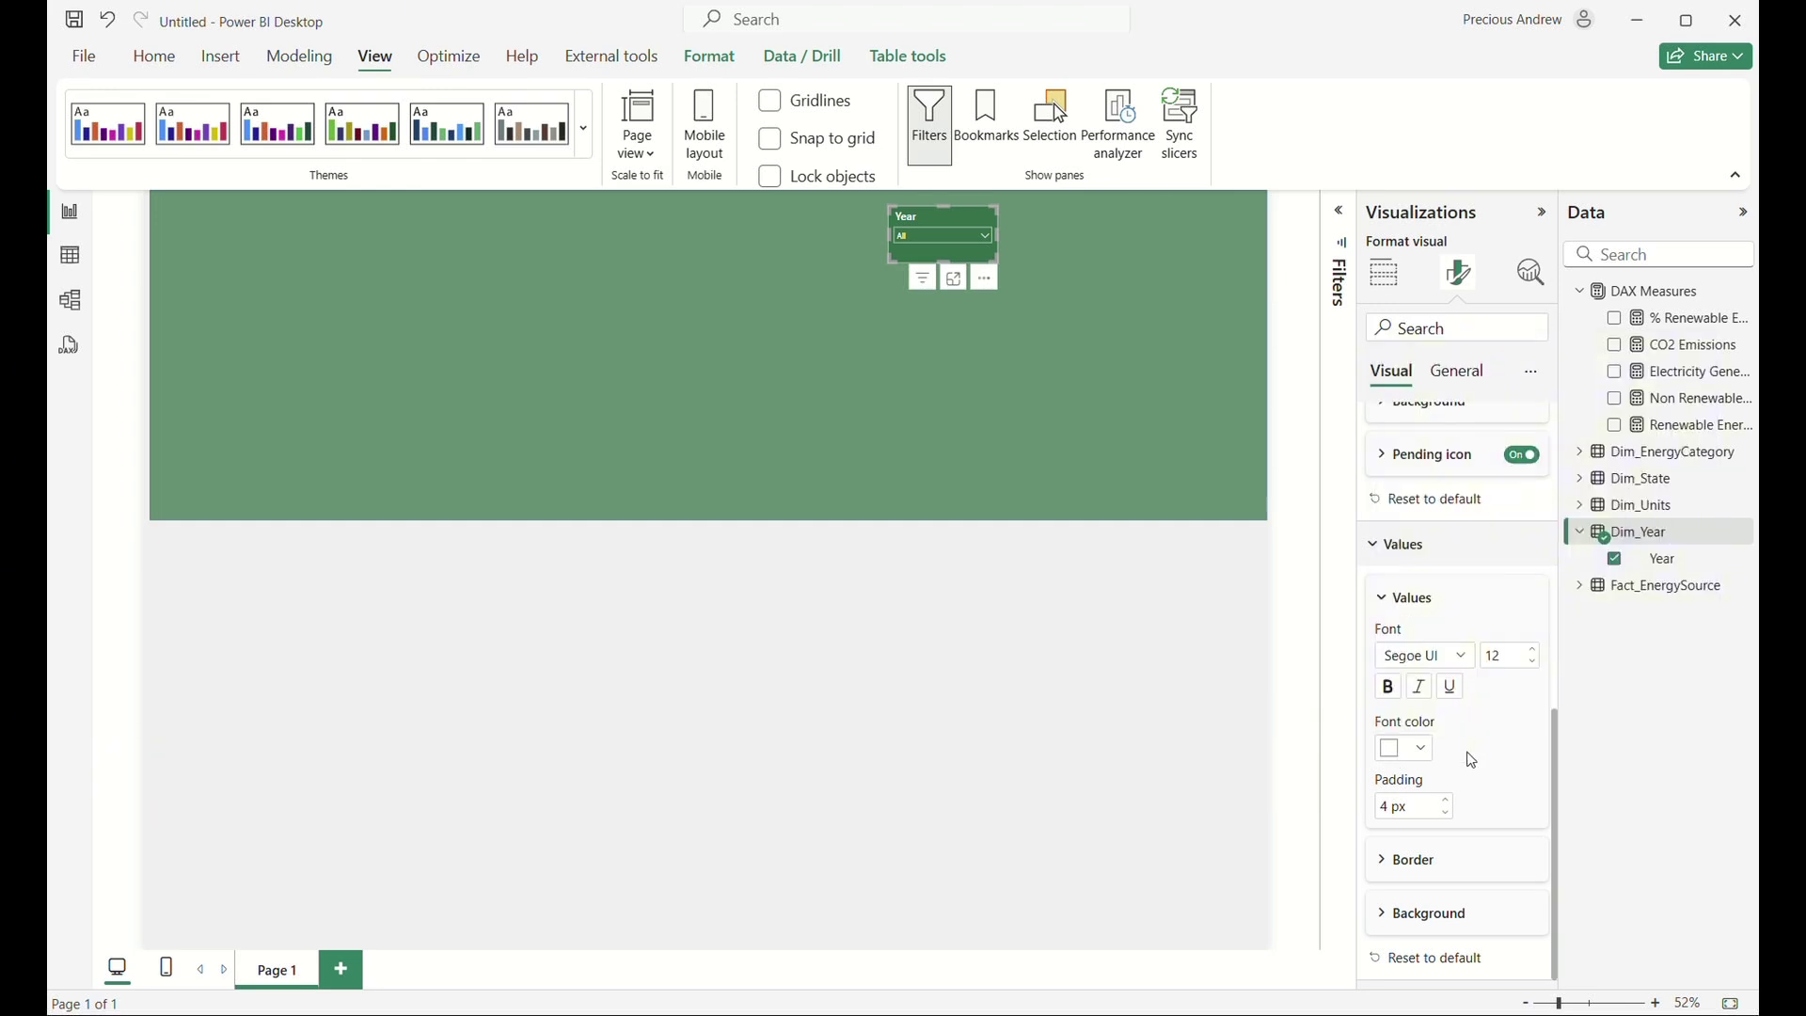
pyautogui.click(1417, 915)
pyautogui.click(1392, 917)
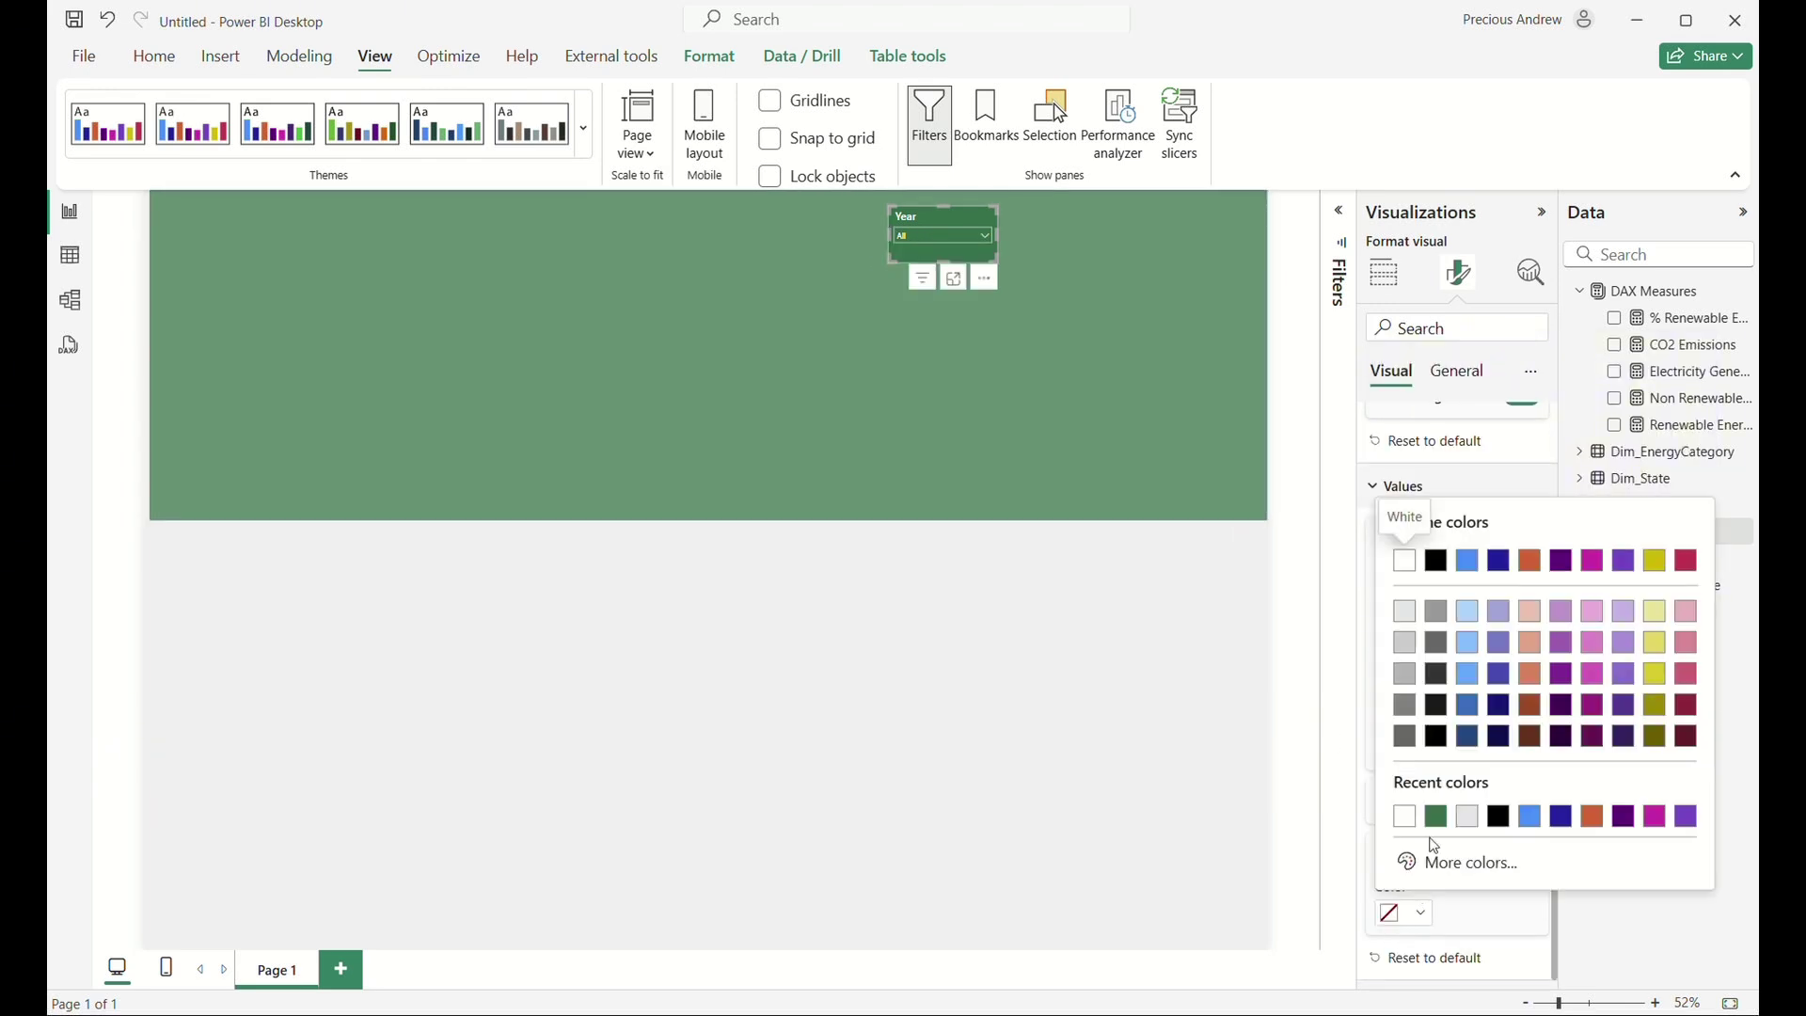
pyautogui.click(1437, 816)
pyautogui.click(956, 236)
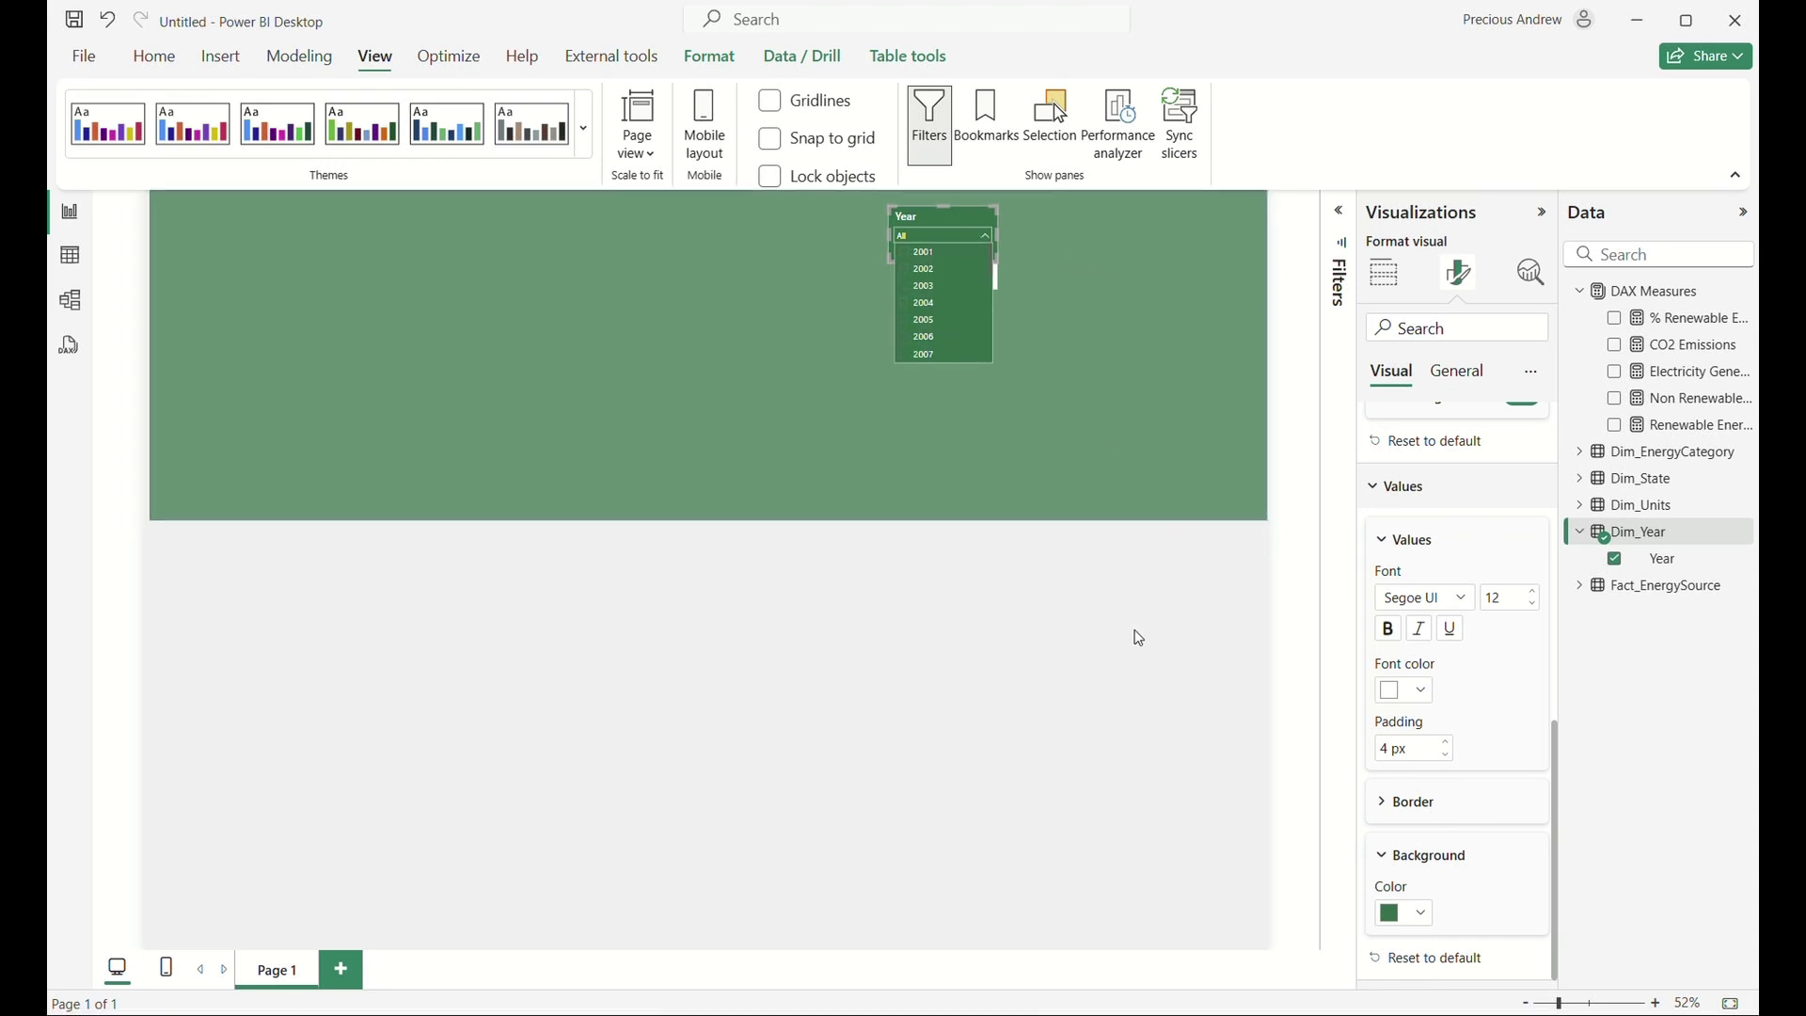
pyautogui.click(1140, 466)
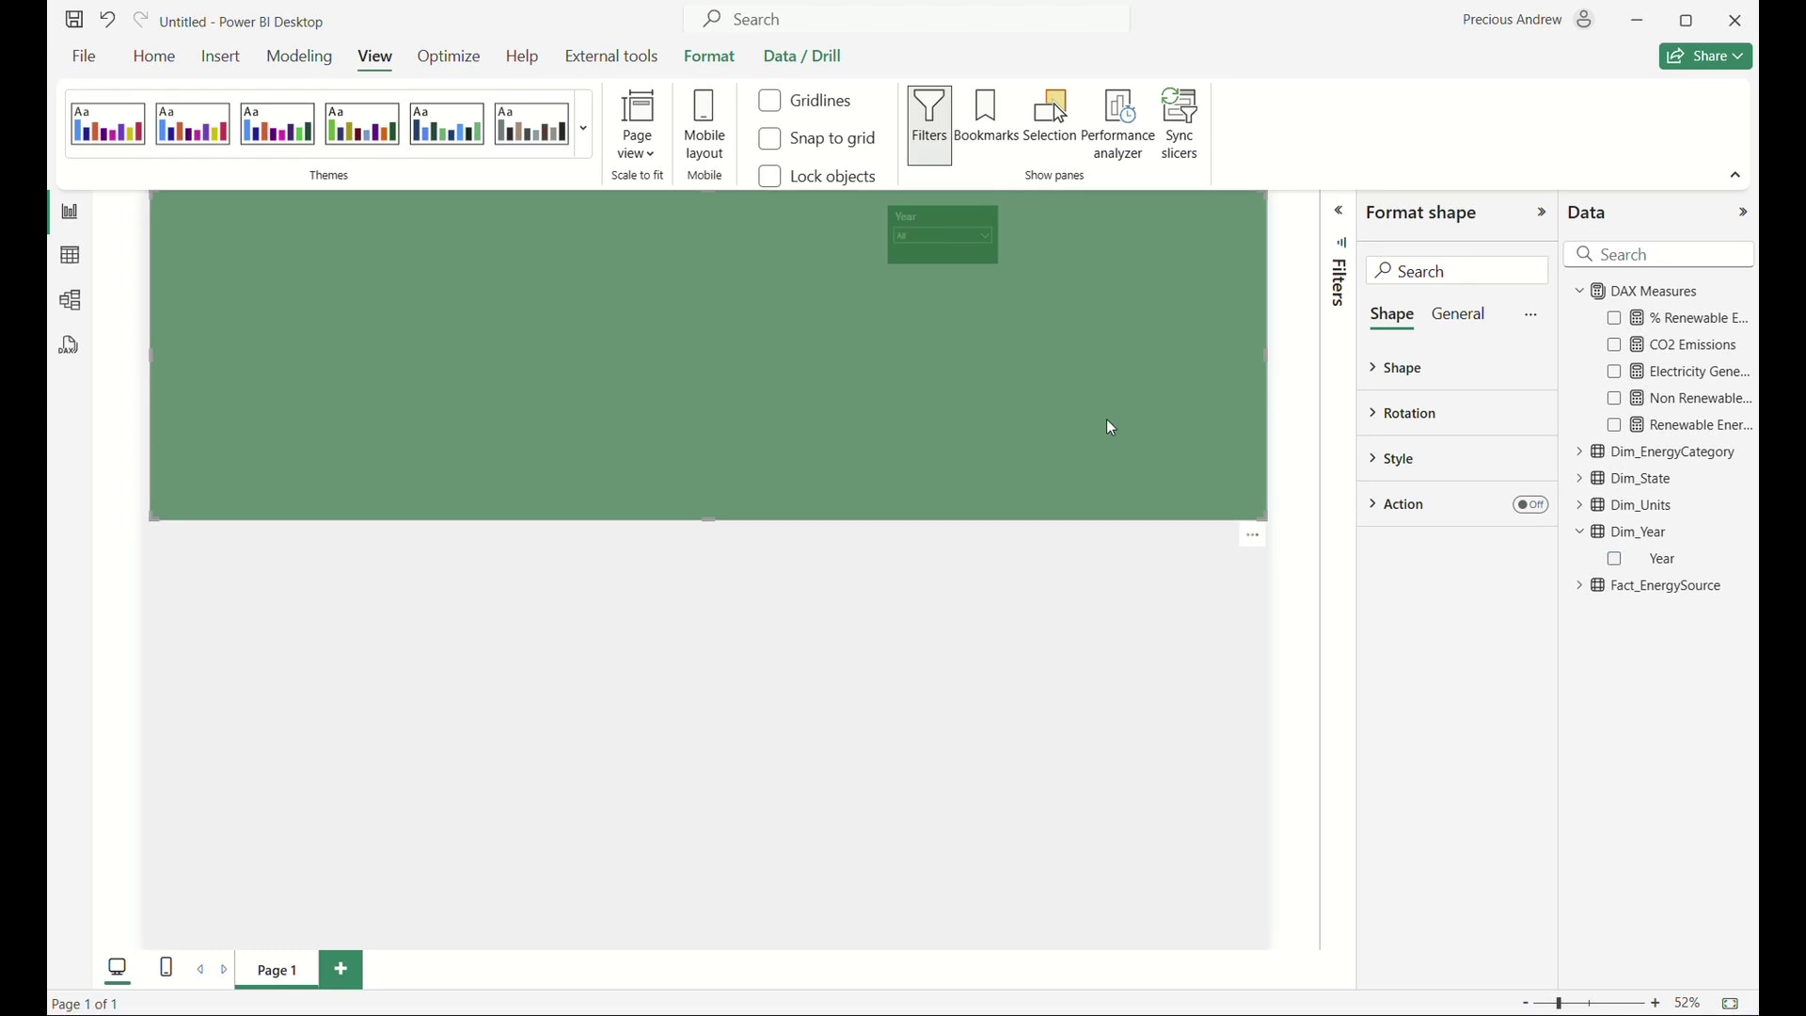
# Duplicate the Year slicer twice and space the three slicers in a row along the upper right of the green banner.
pyautogui.click(984, 235)
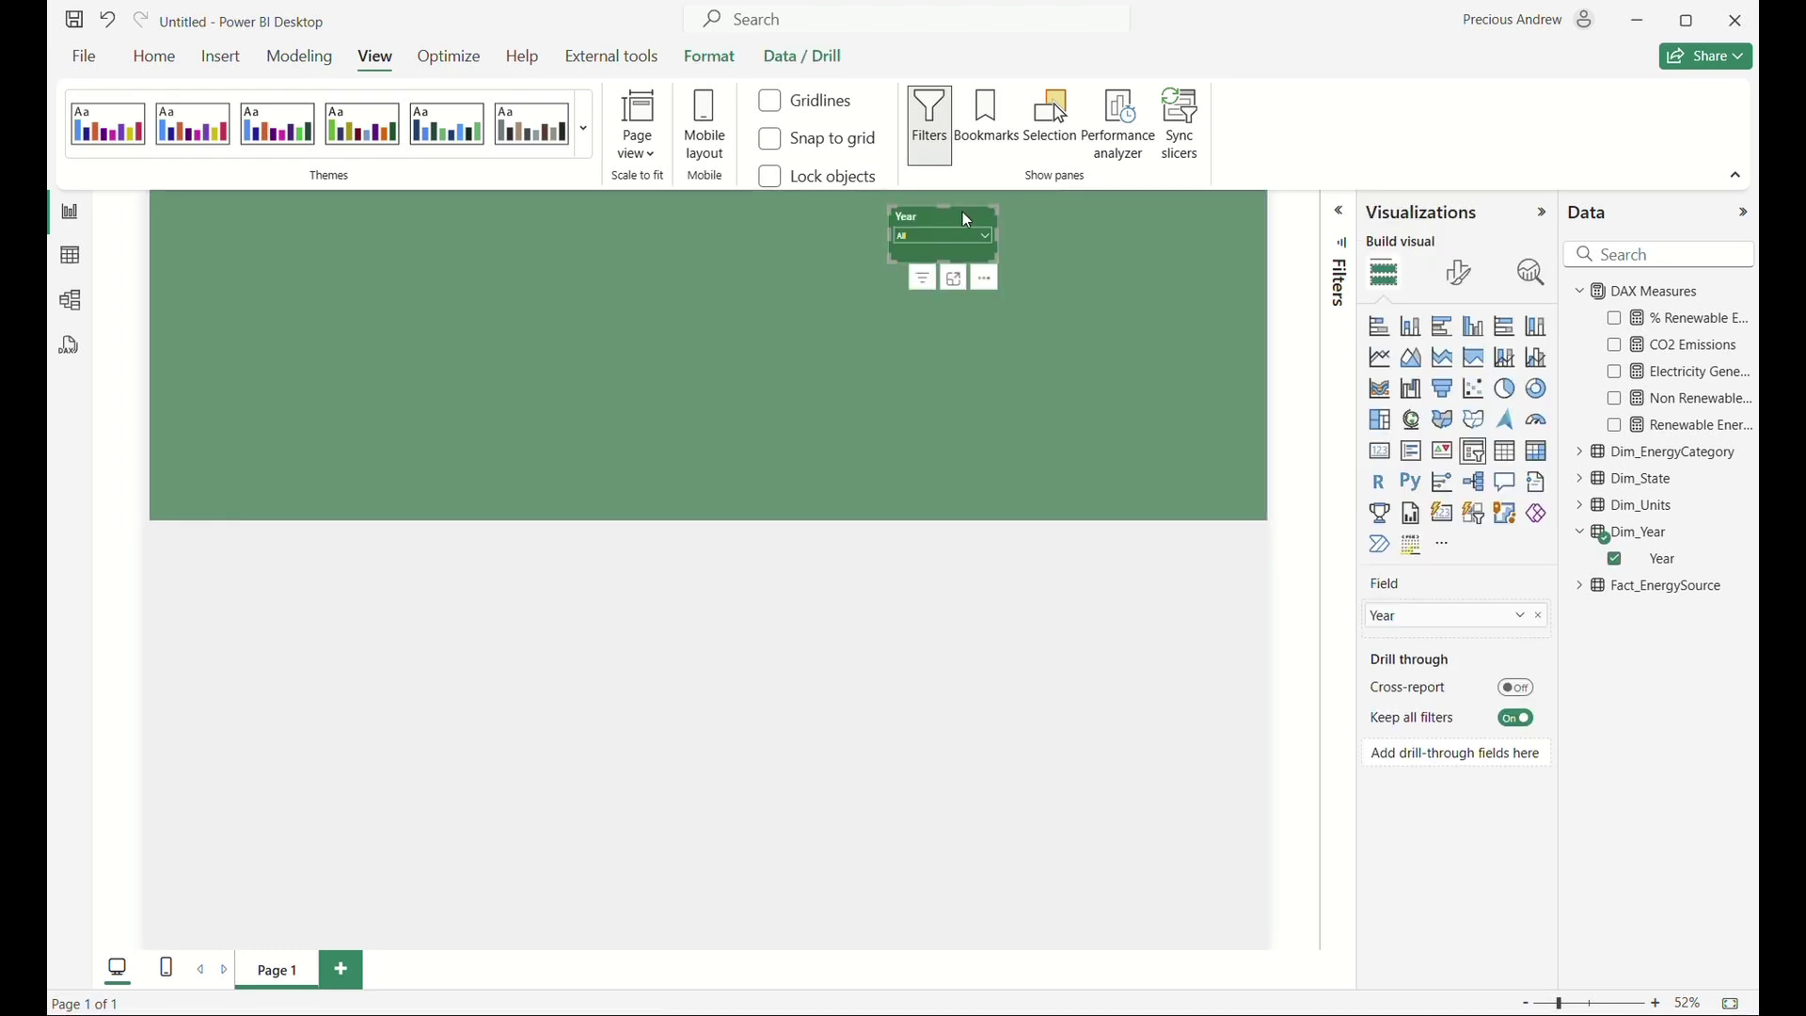
pyautogui.moveTo(962, 212); pyautogui.dragTo(1092, 216)
pyautogui.click(919, 222)
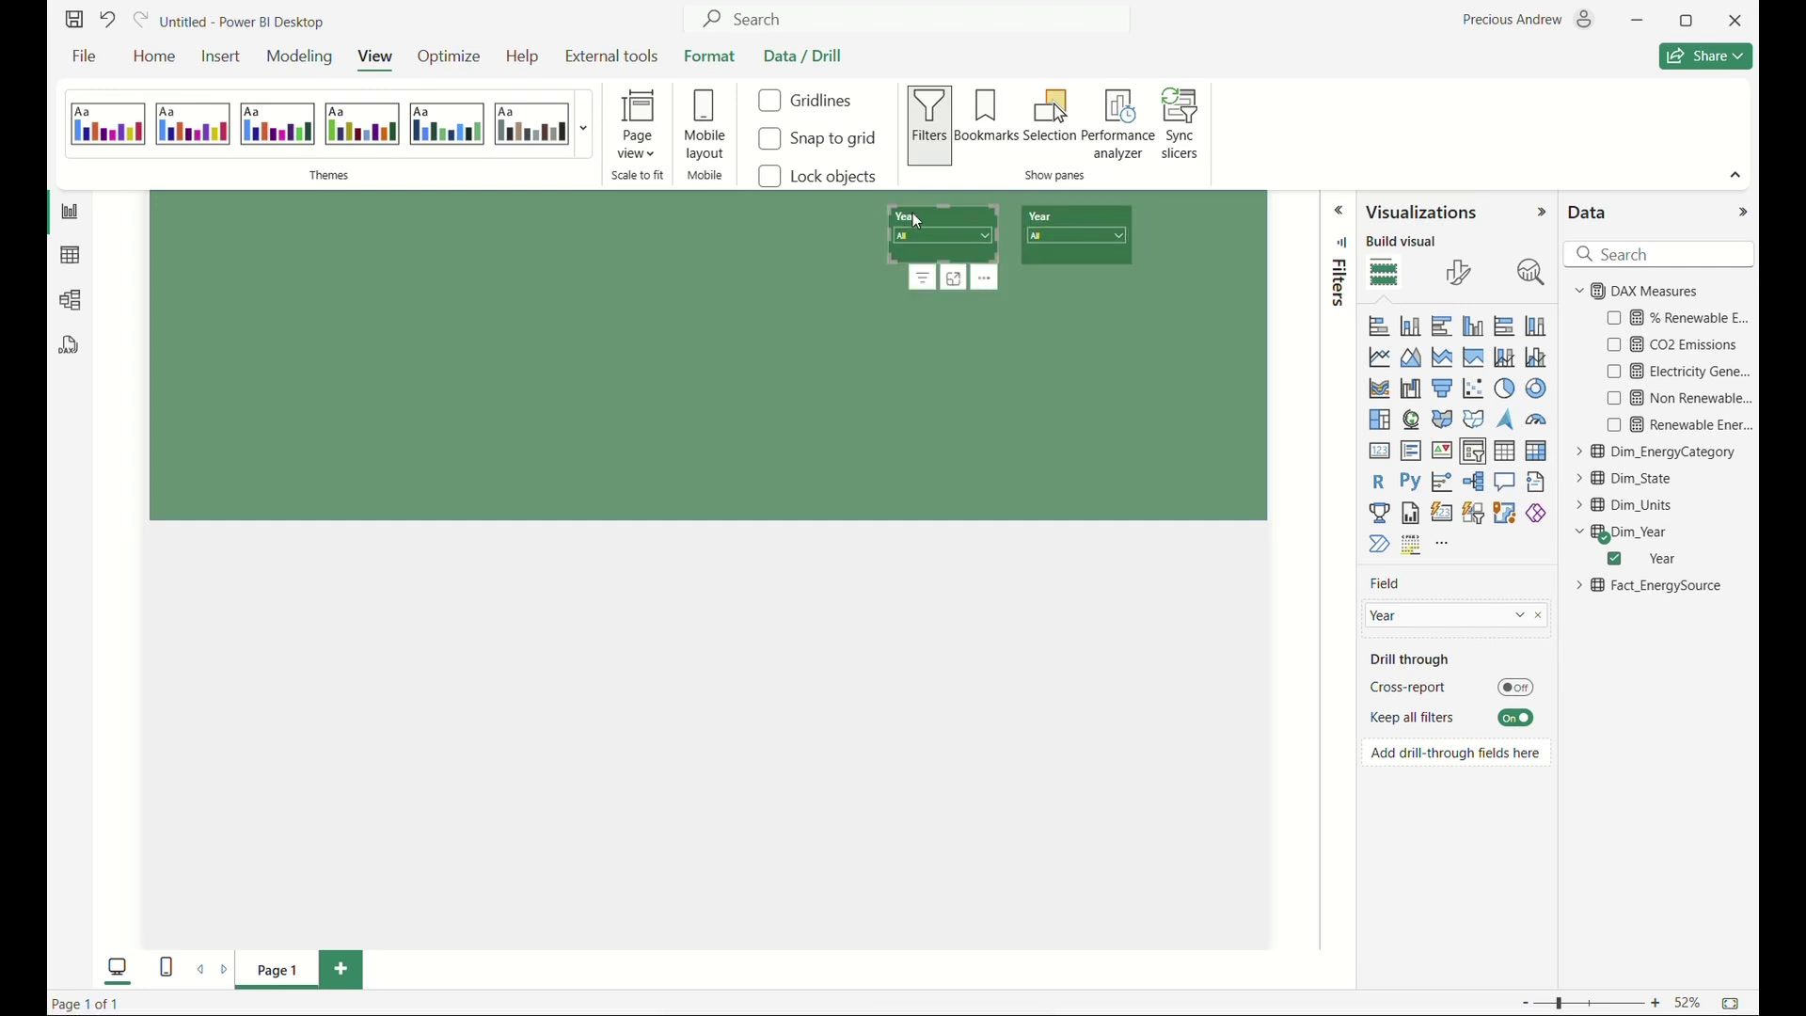
pyautogui.moveTo(919, 222); pyautogui.dragTo(1182, 219)
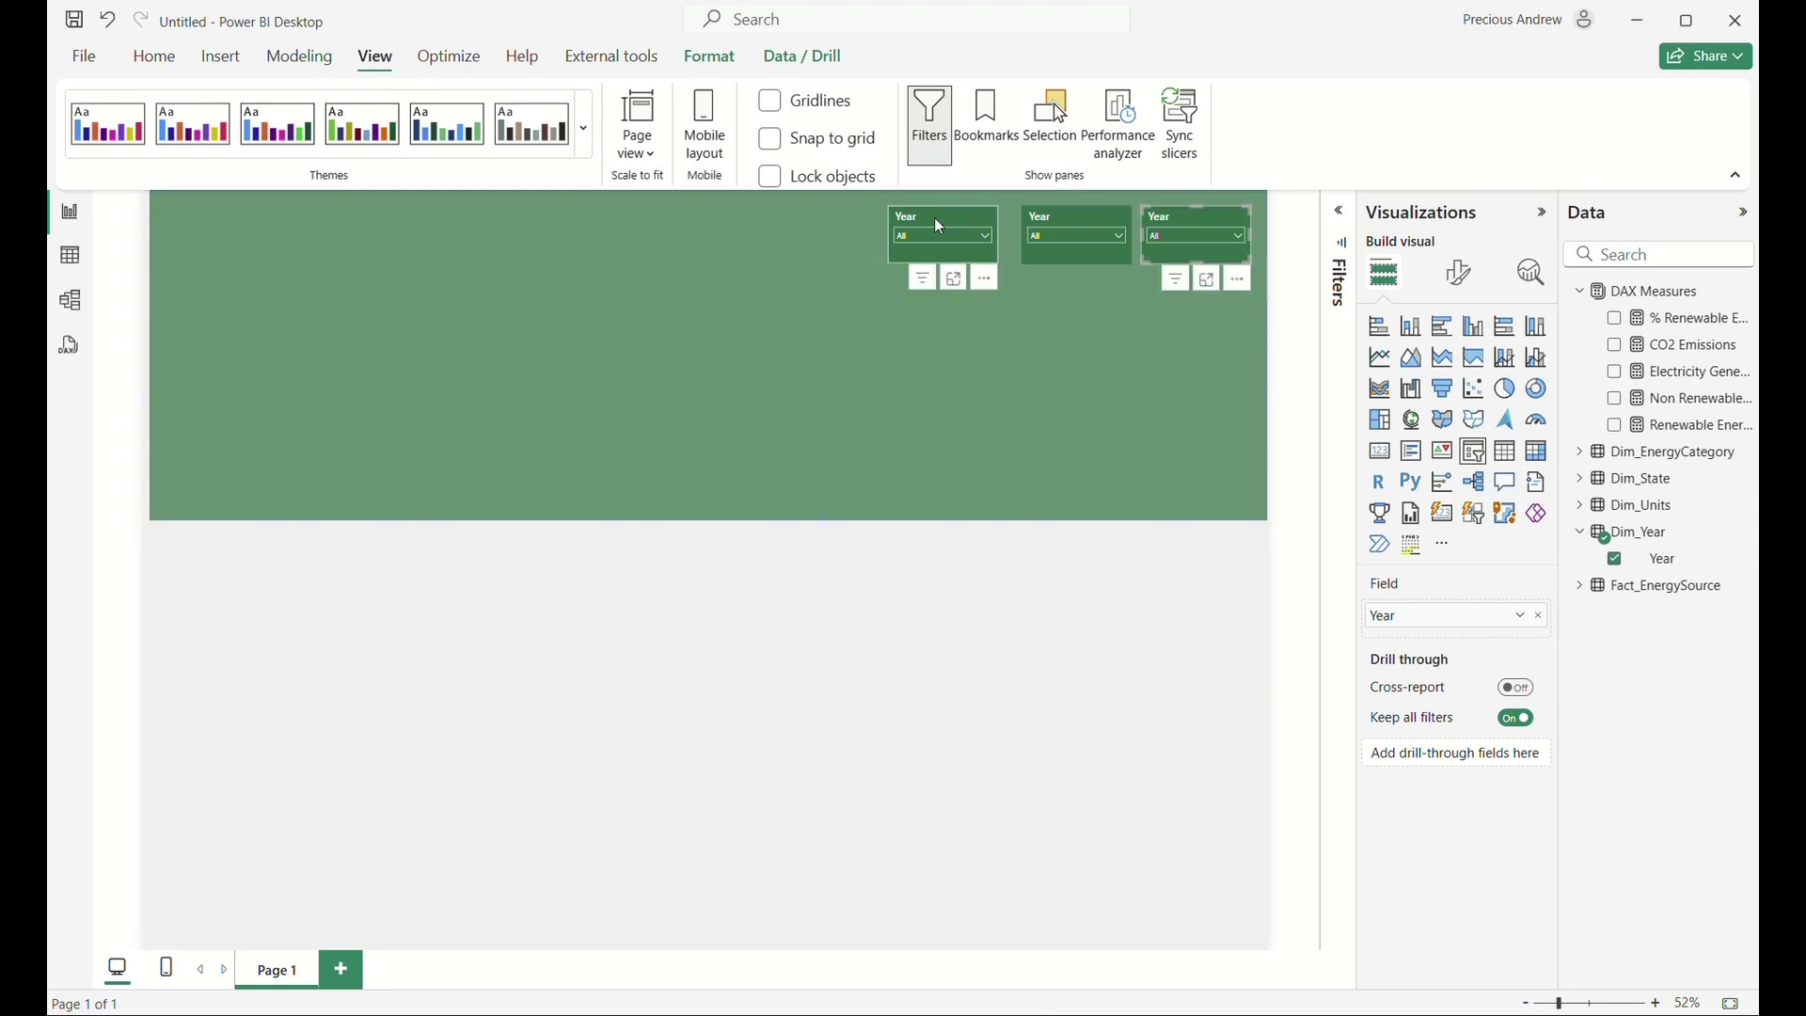
pyautogui.moveTo(940, 227); pyautogui.dragTo(909, 216)
pyautogui.moveTo(1040, 211); pyautogui.dragTo(998, 214)
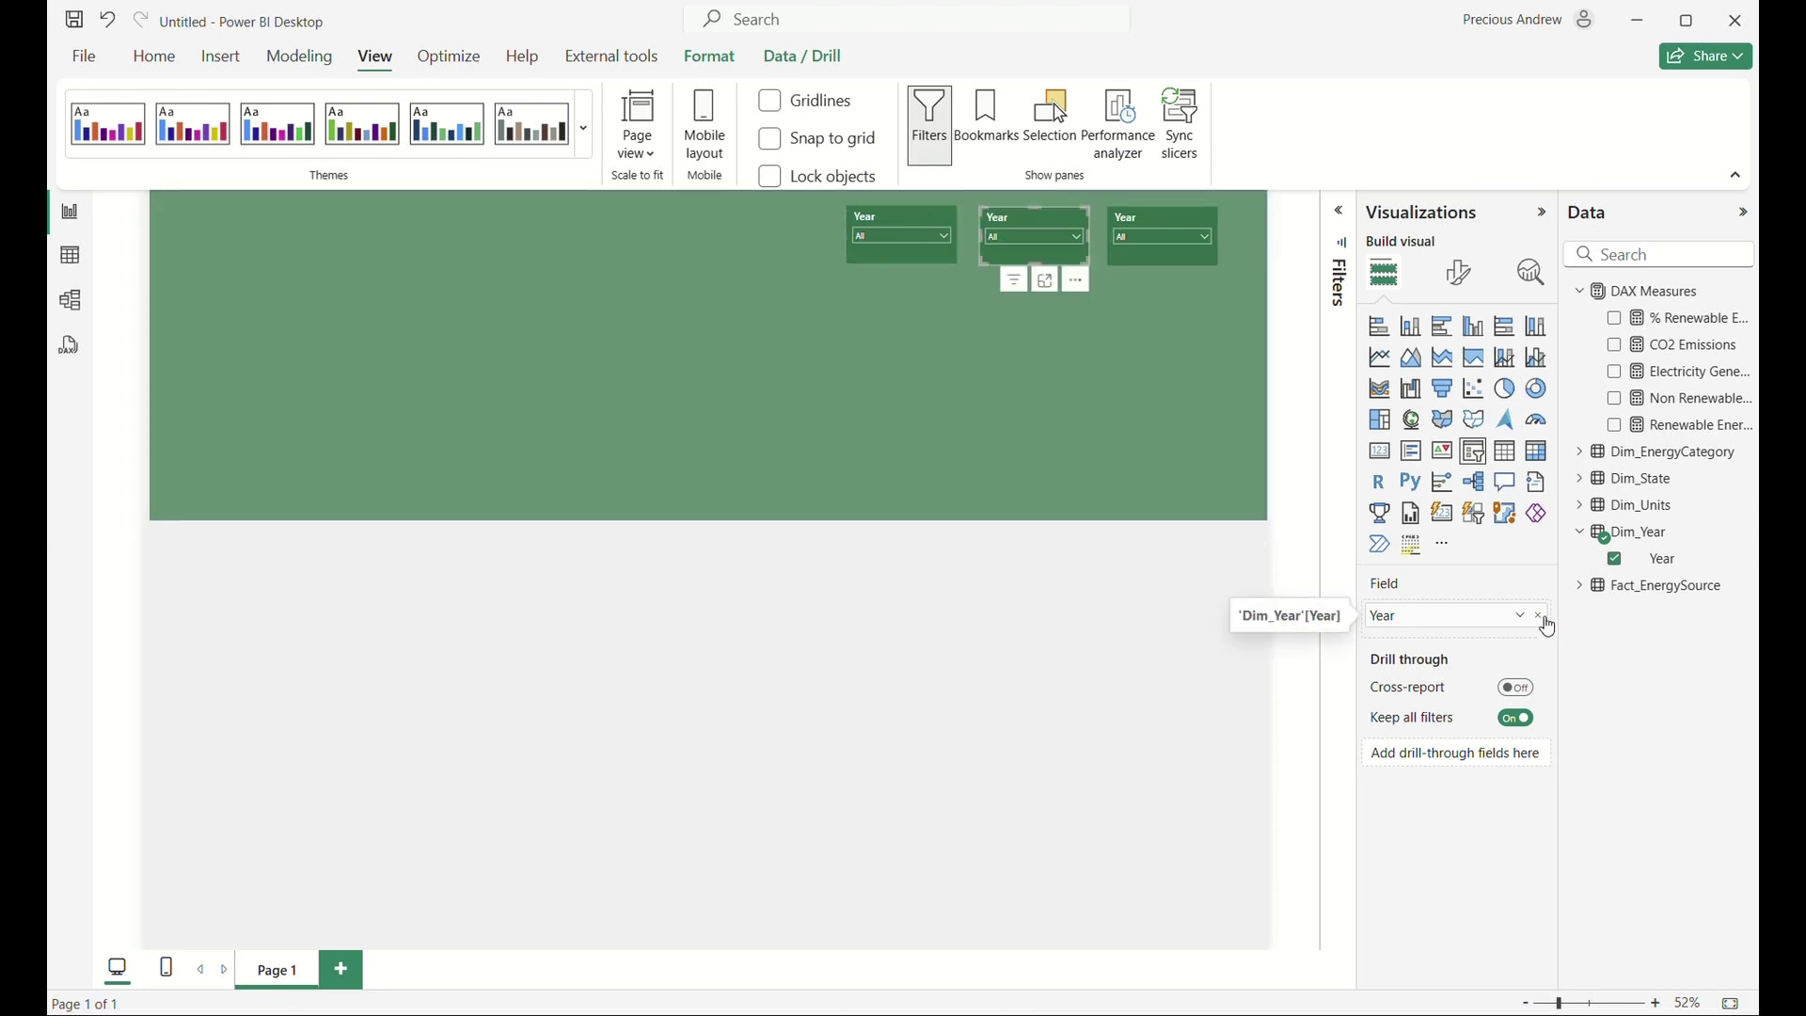
# Replace the Year field in the middle slicer with State from Dim_State.
pyautogui.click(1586, 482)
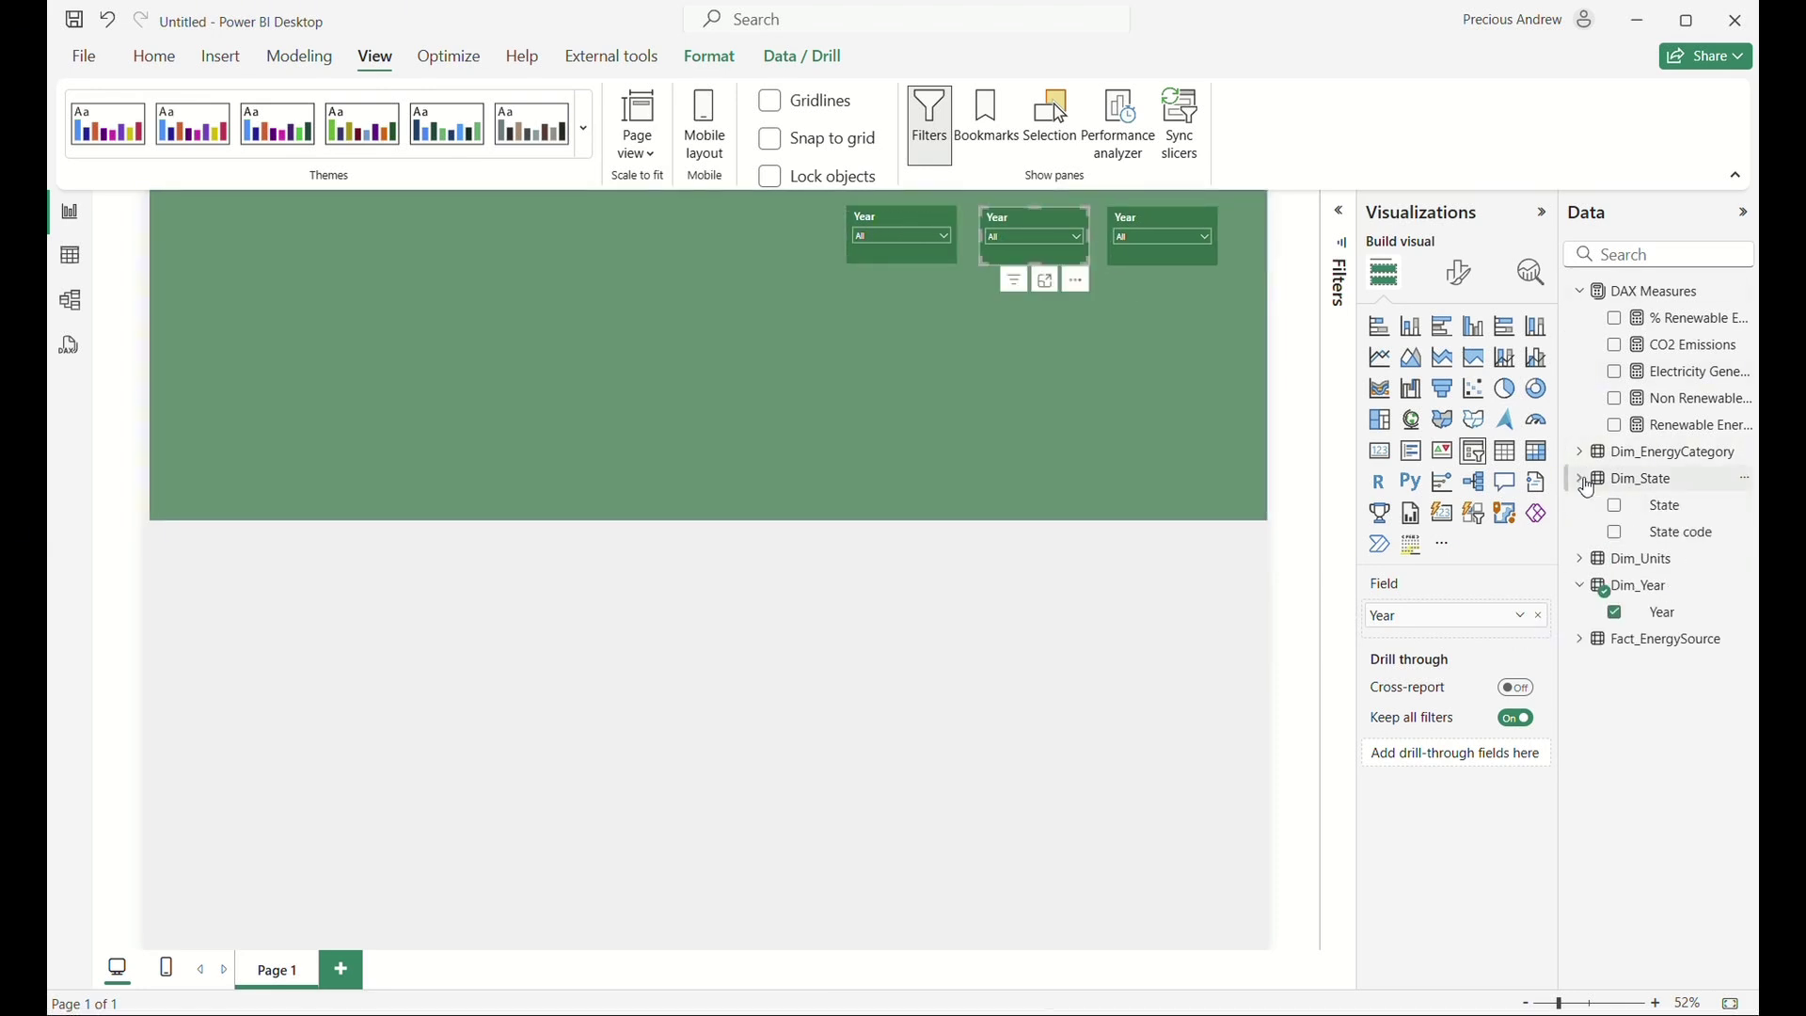
pyautogui.click(1616, 612)
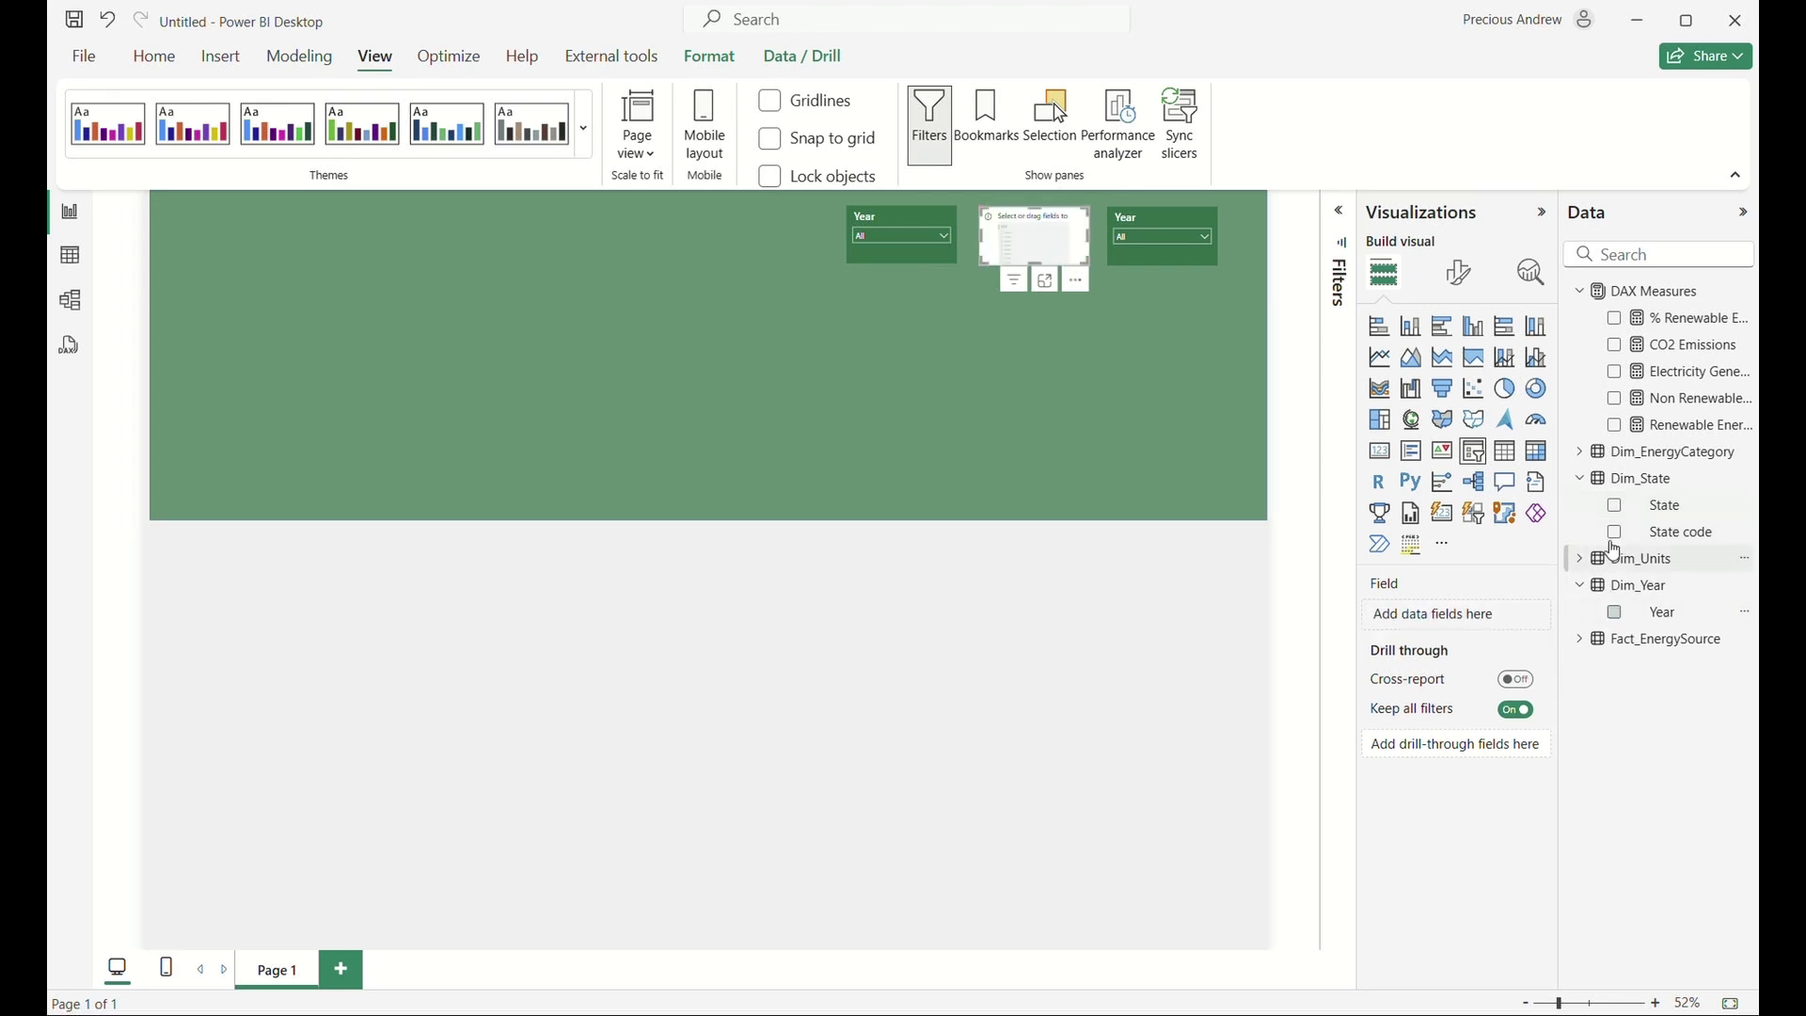
pyautogui.click(1616, 508)
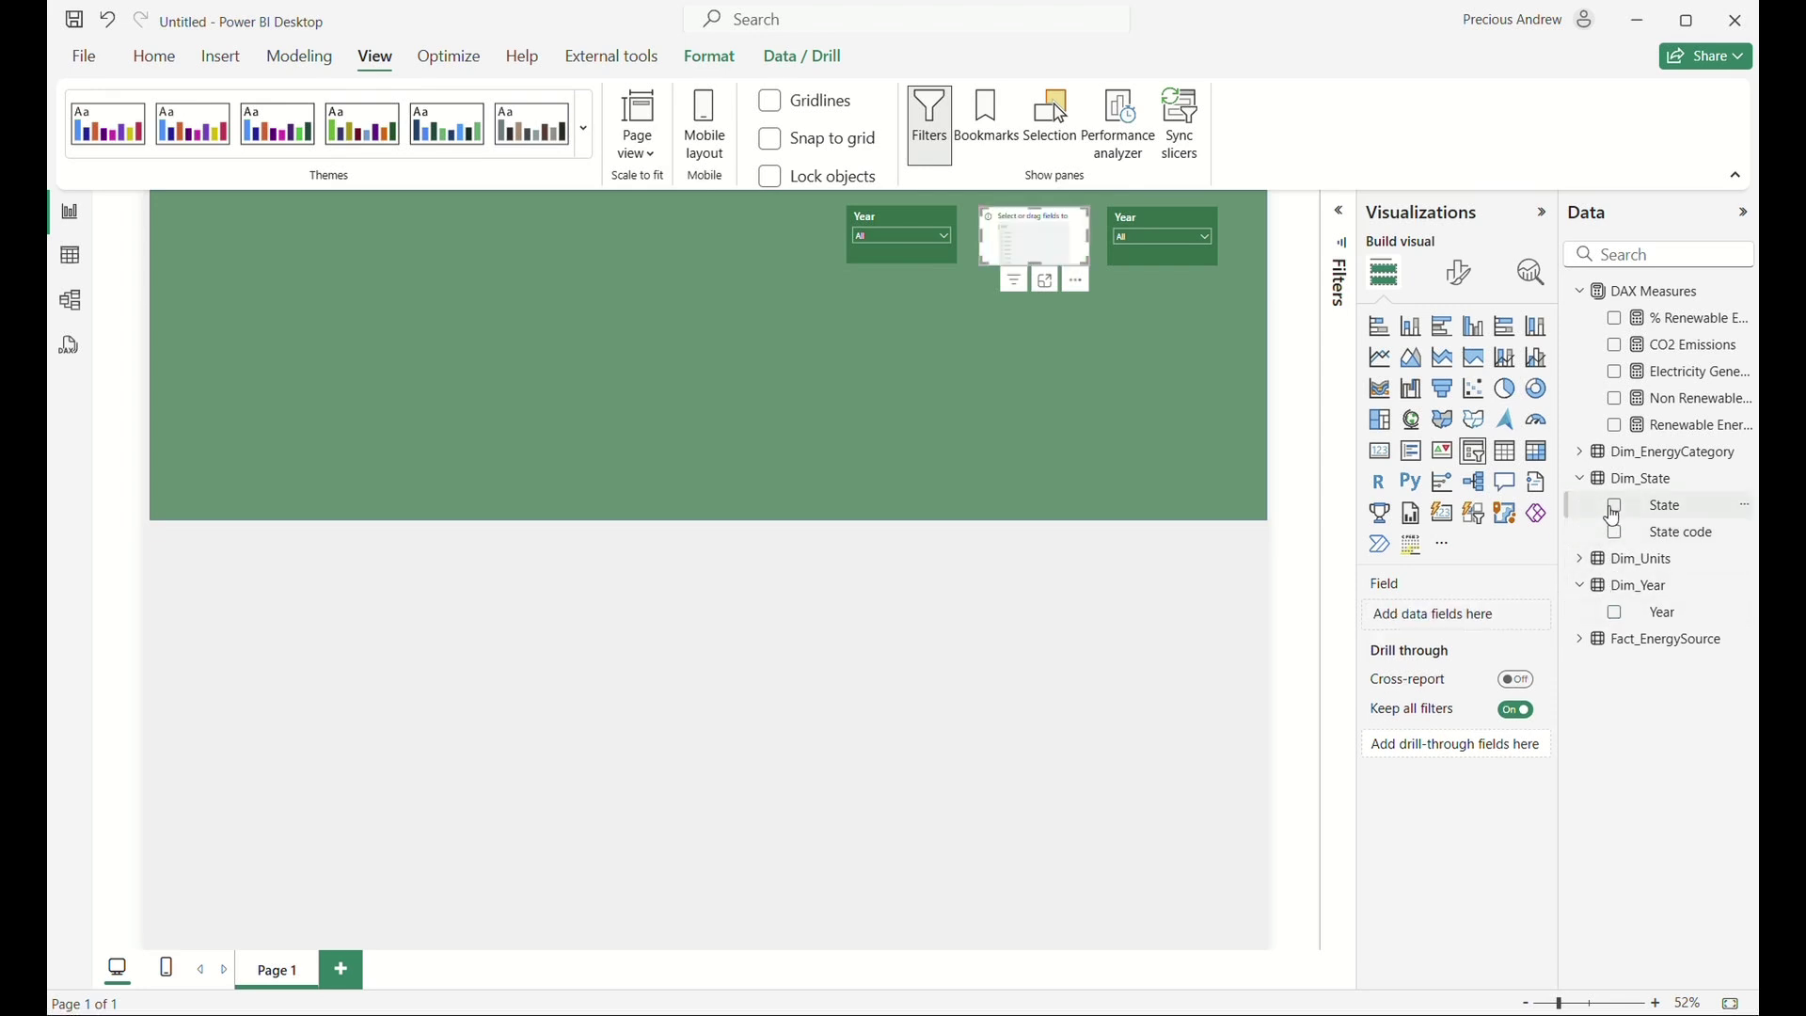
# Replace the Year field in the rightmost slicer with Energy Source from Dim_EnergyCategory, and deselect it.
pyautogui.click(1163, 219)
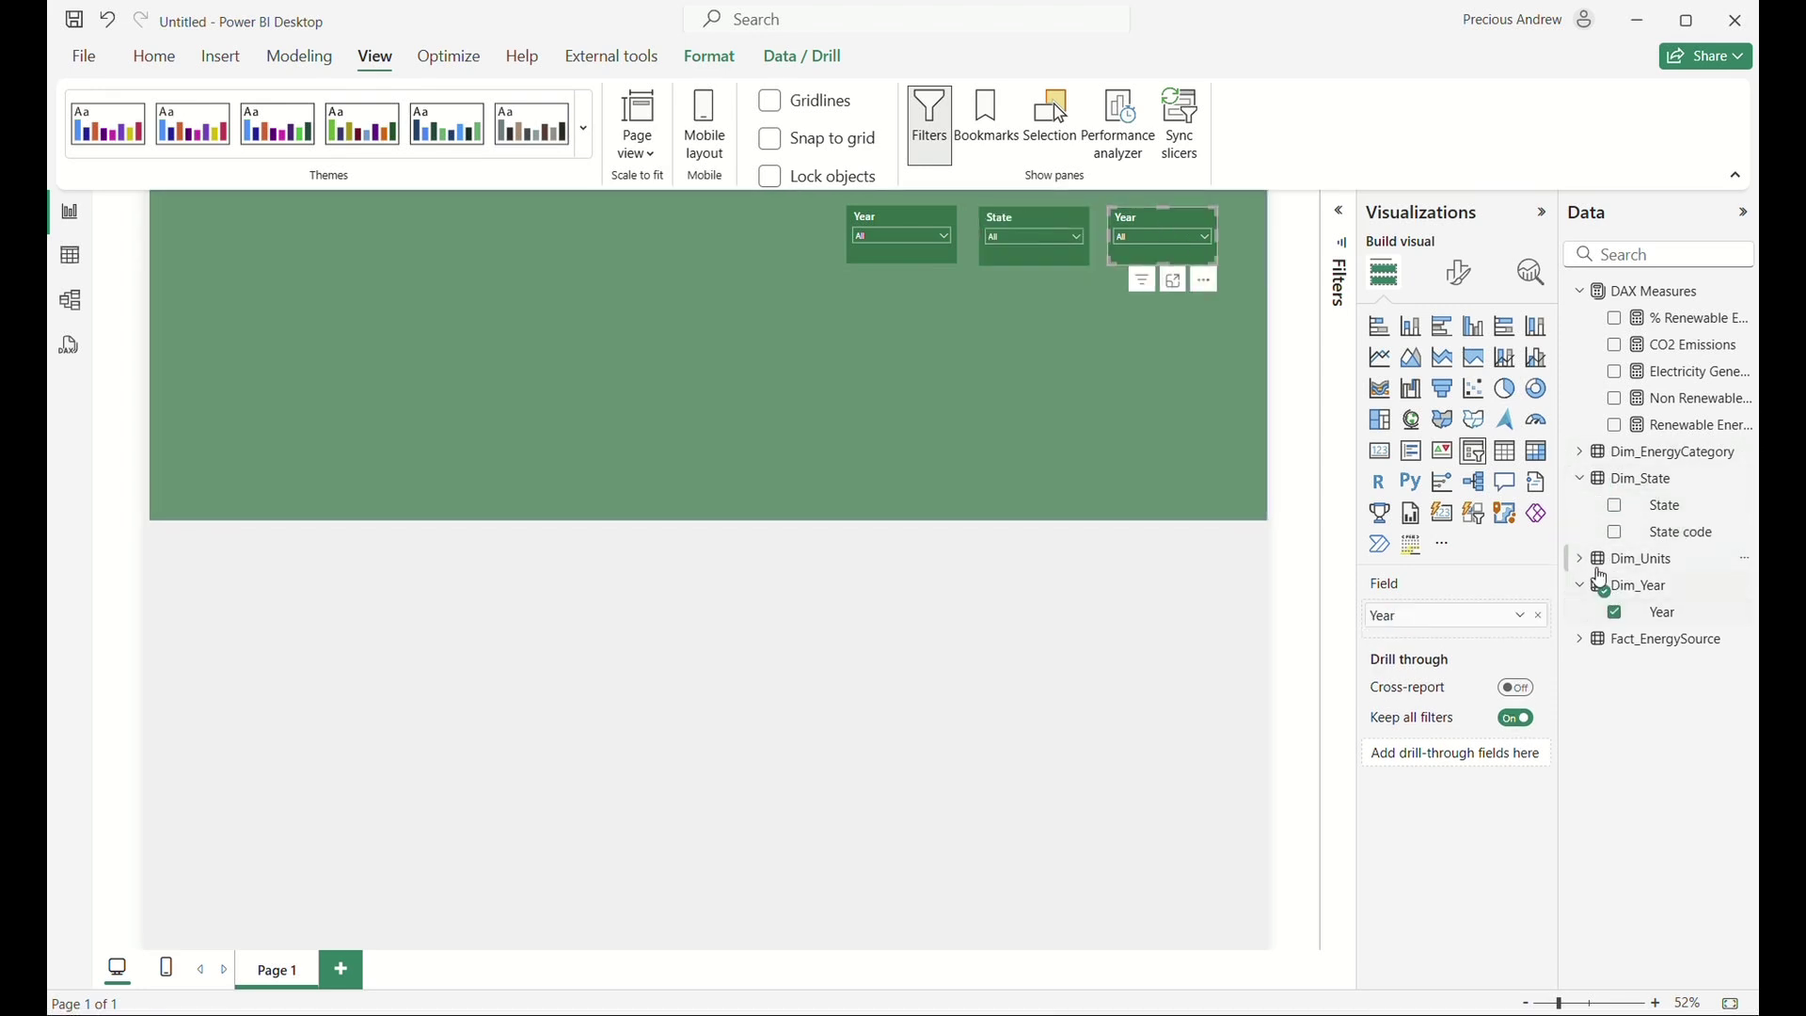
pyautogui.click(1585, 455)
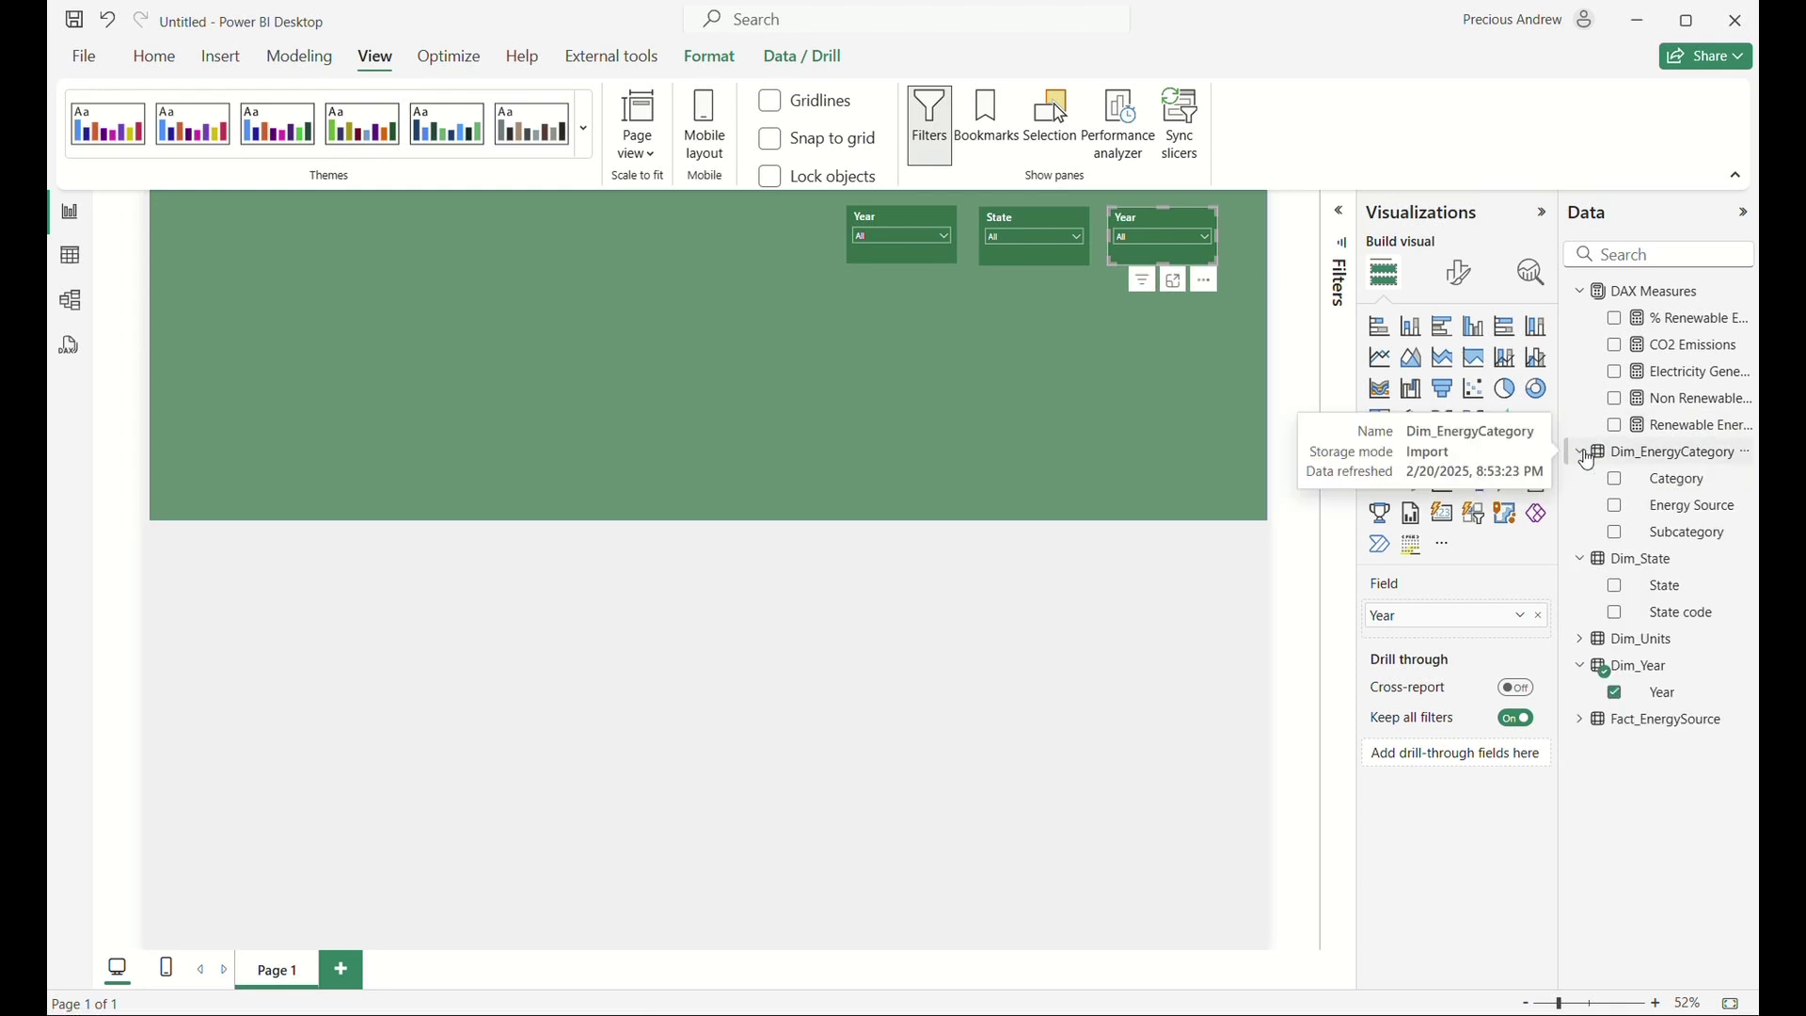
pyautogui.click(1616, 696)
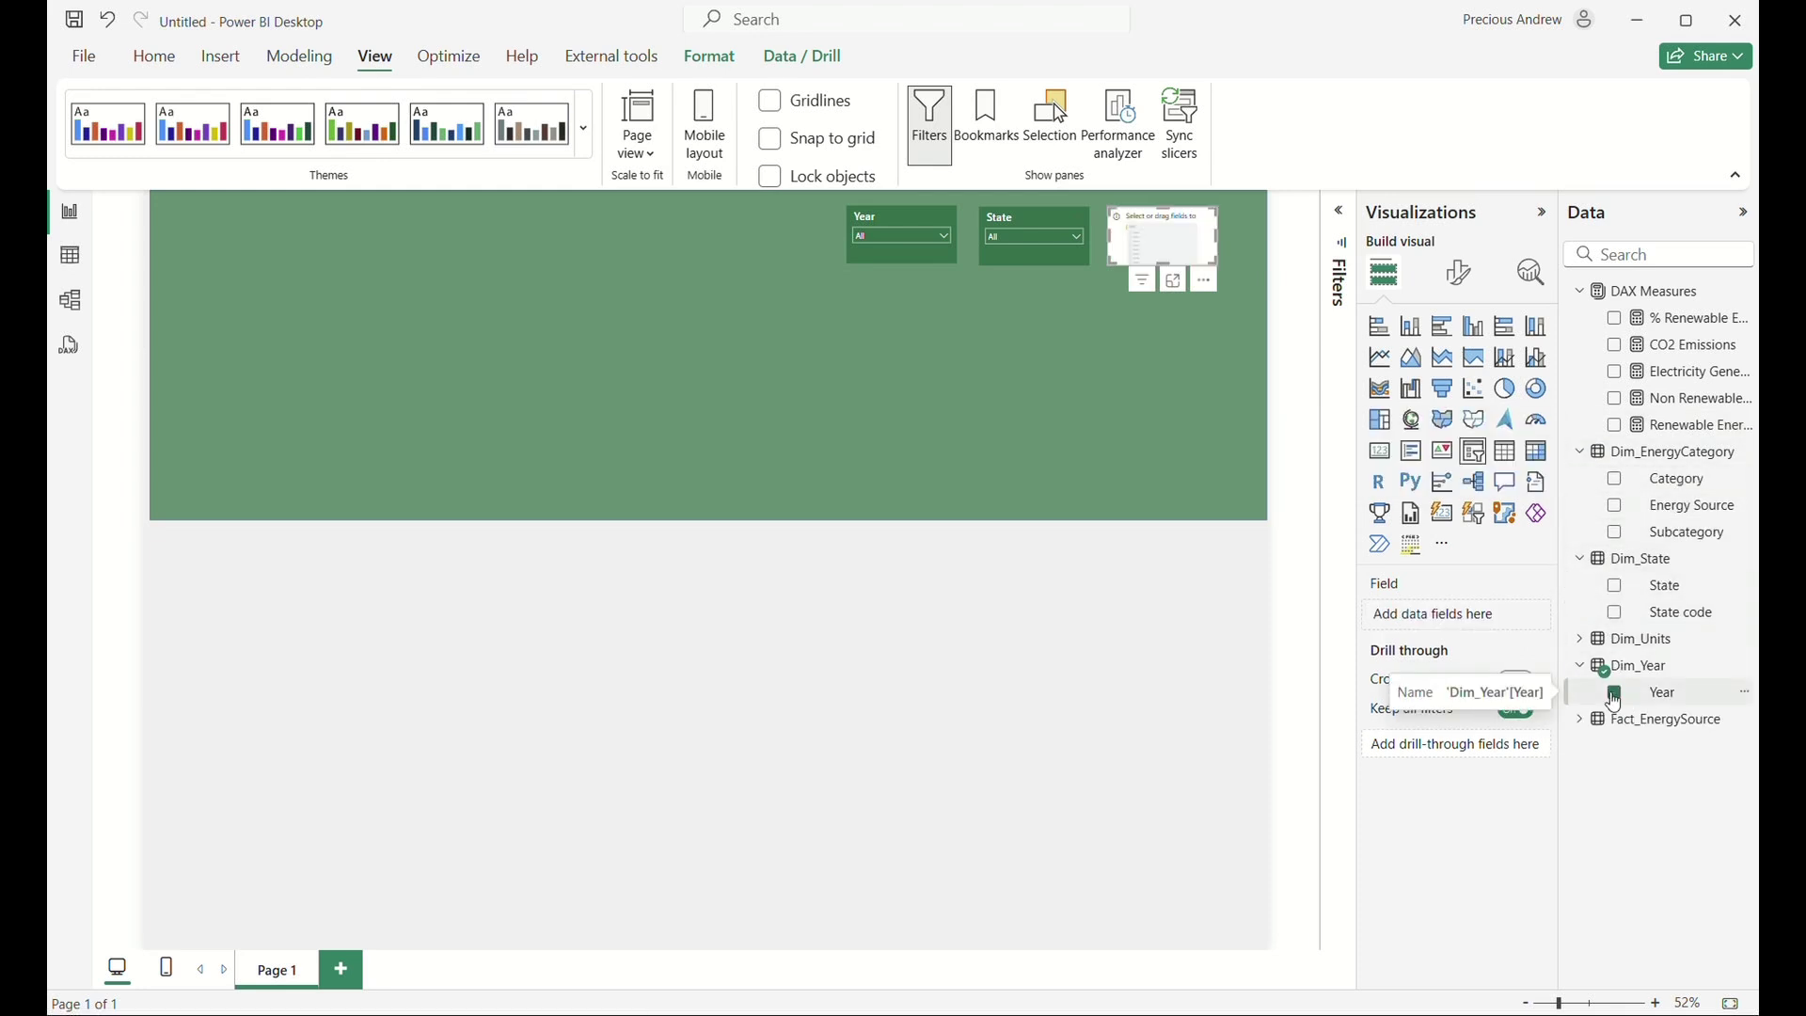
pyautogui.click(1616, 505)
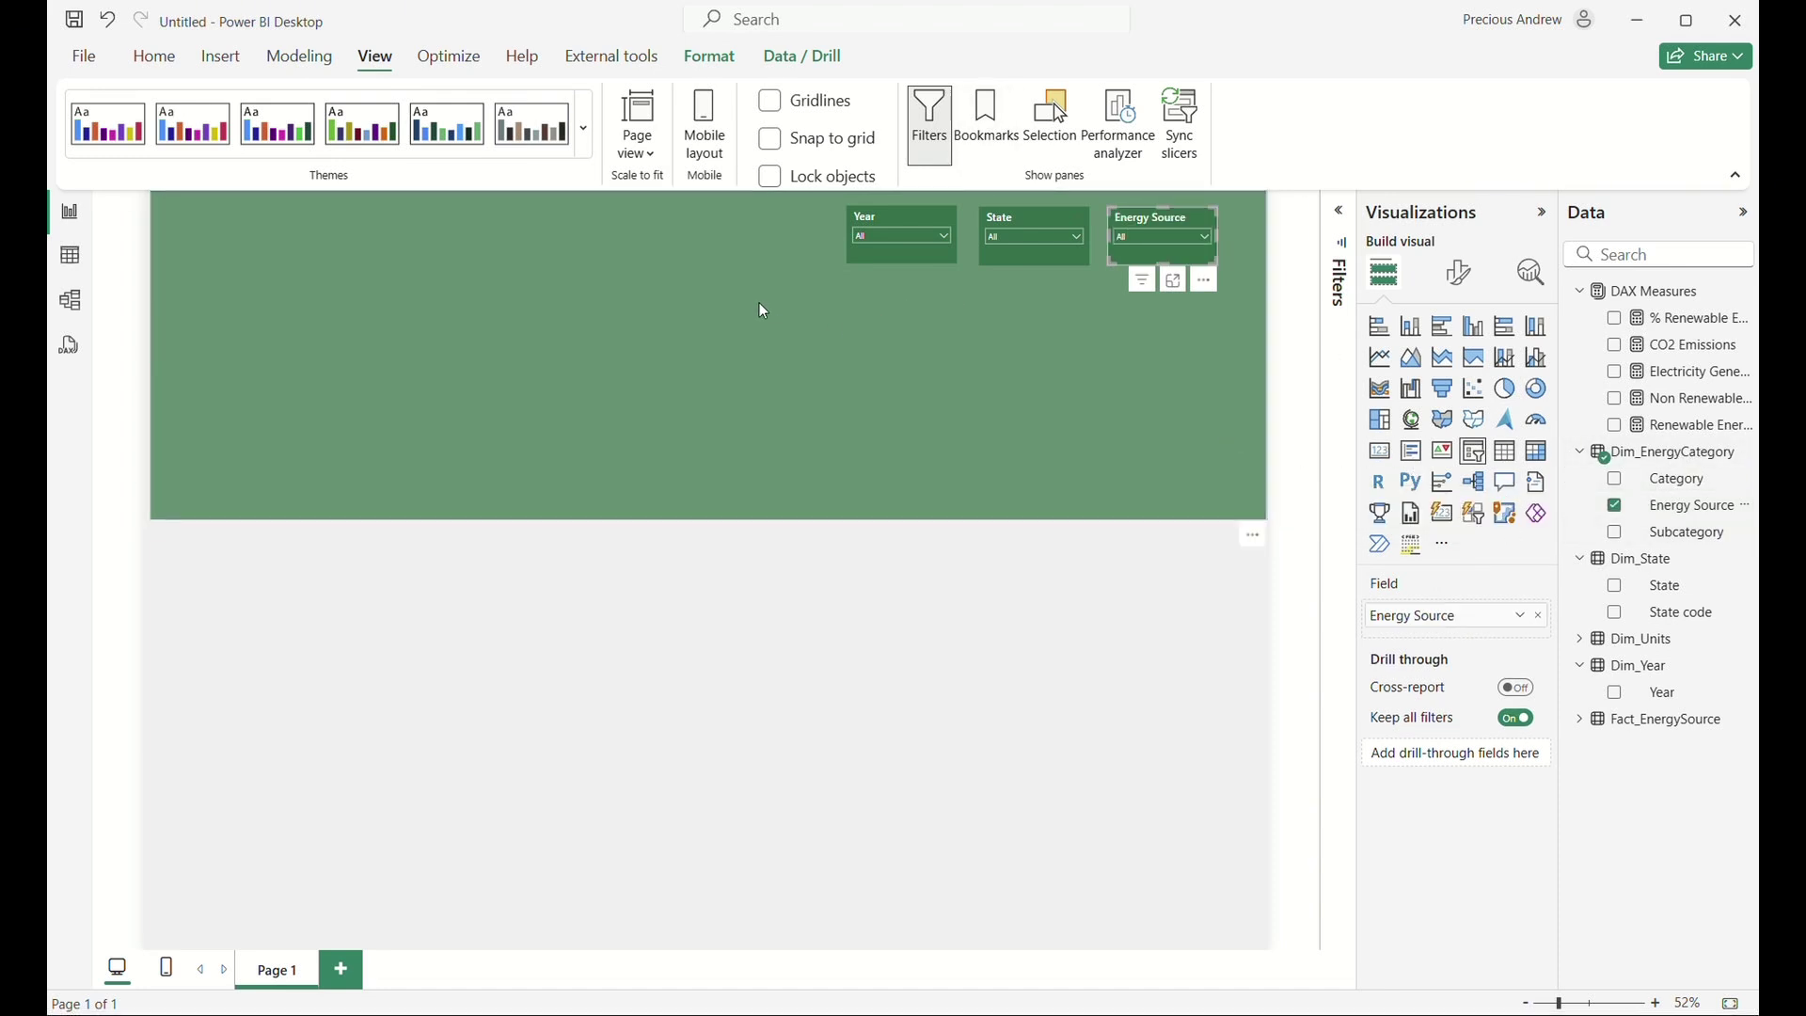
pyautogui.click(786, 357)
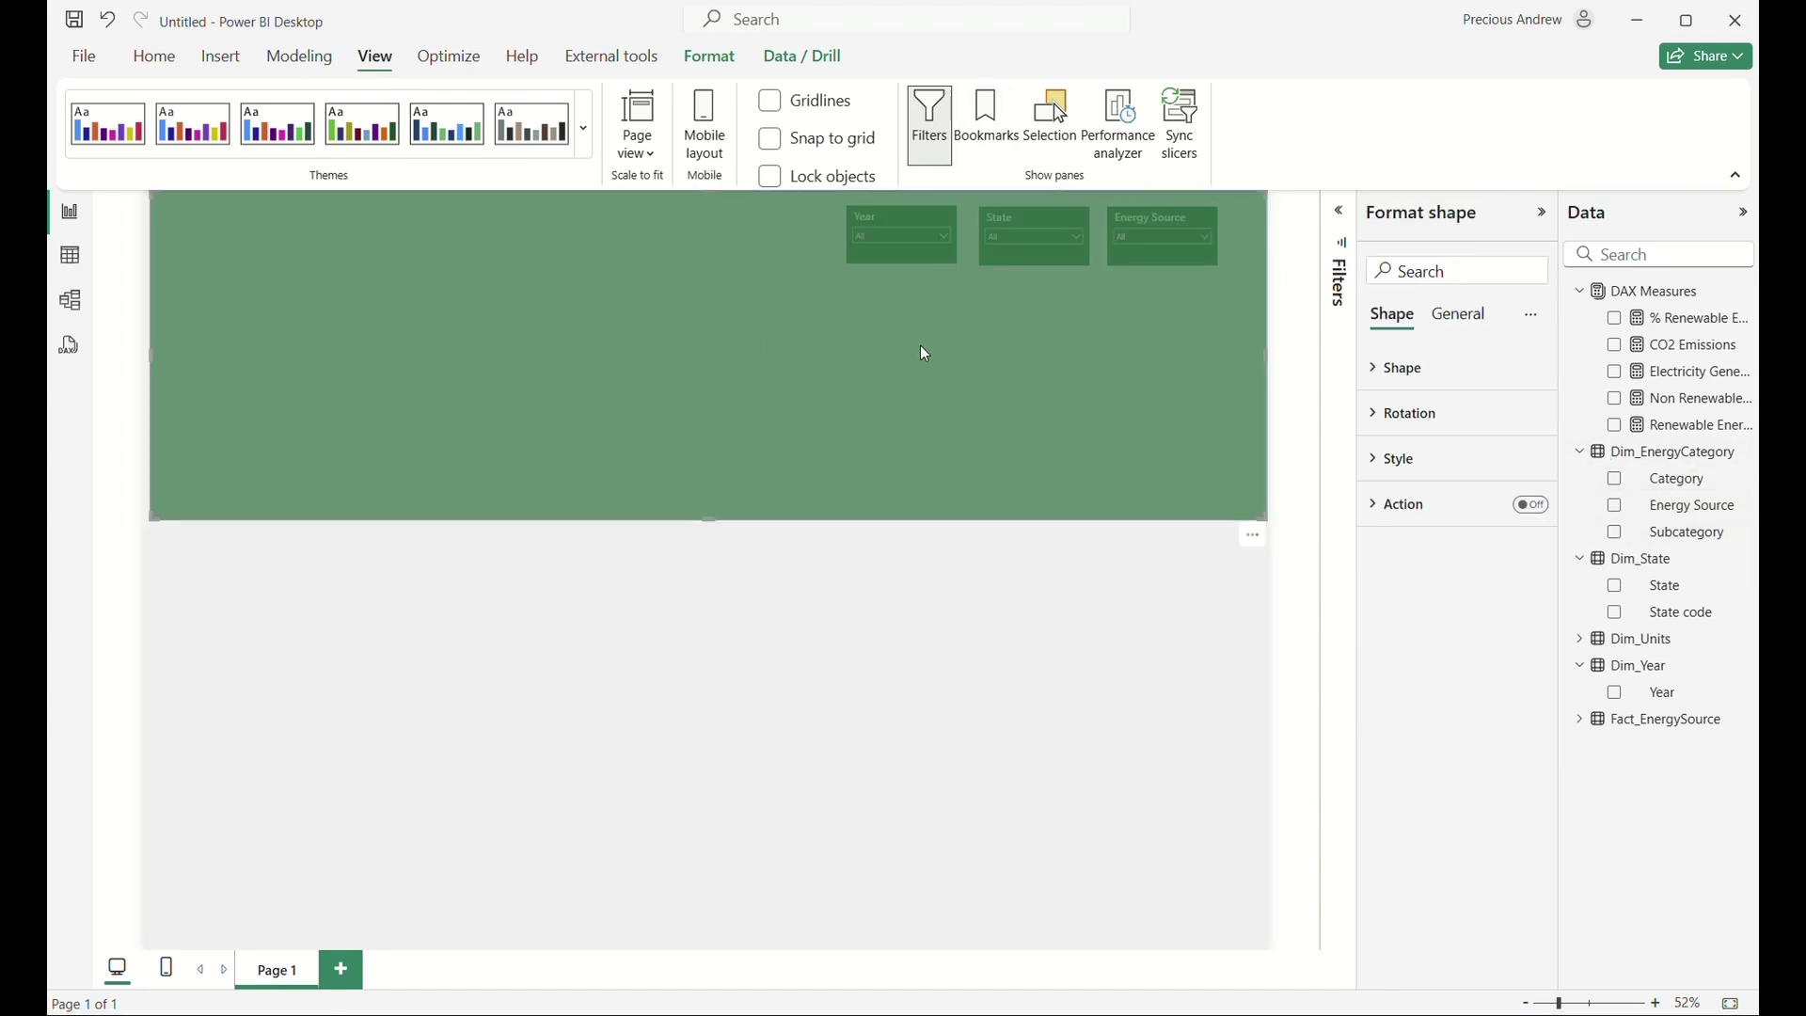
pyautogui.click(906, 601)
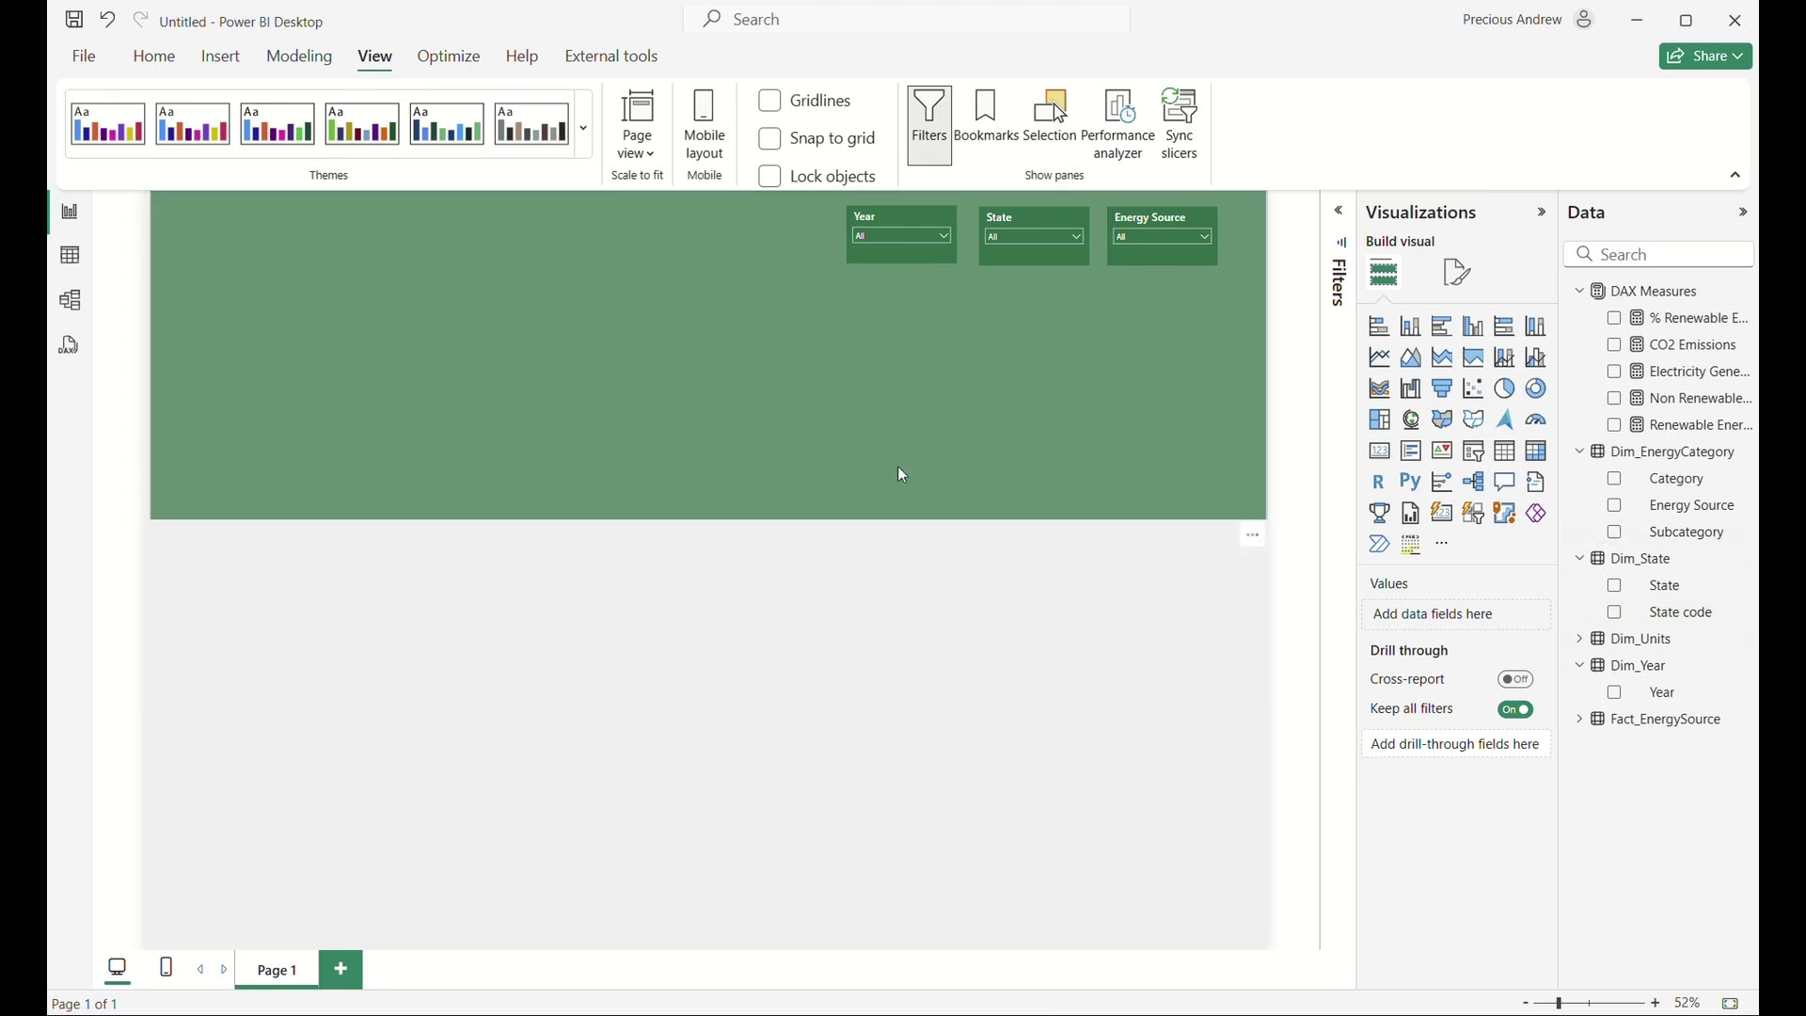
# Add a new card visual, shrink it onto the left part of the green banner, and assign the Electricity Generated measure.
pyautogui.click(1446, 523)
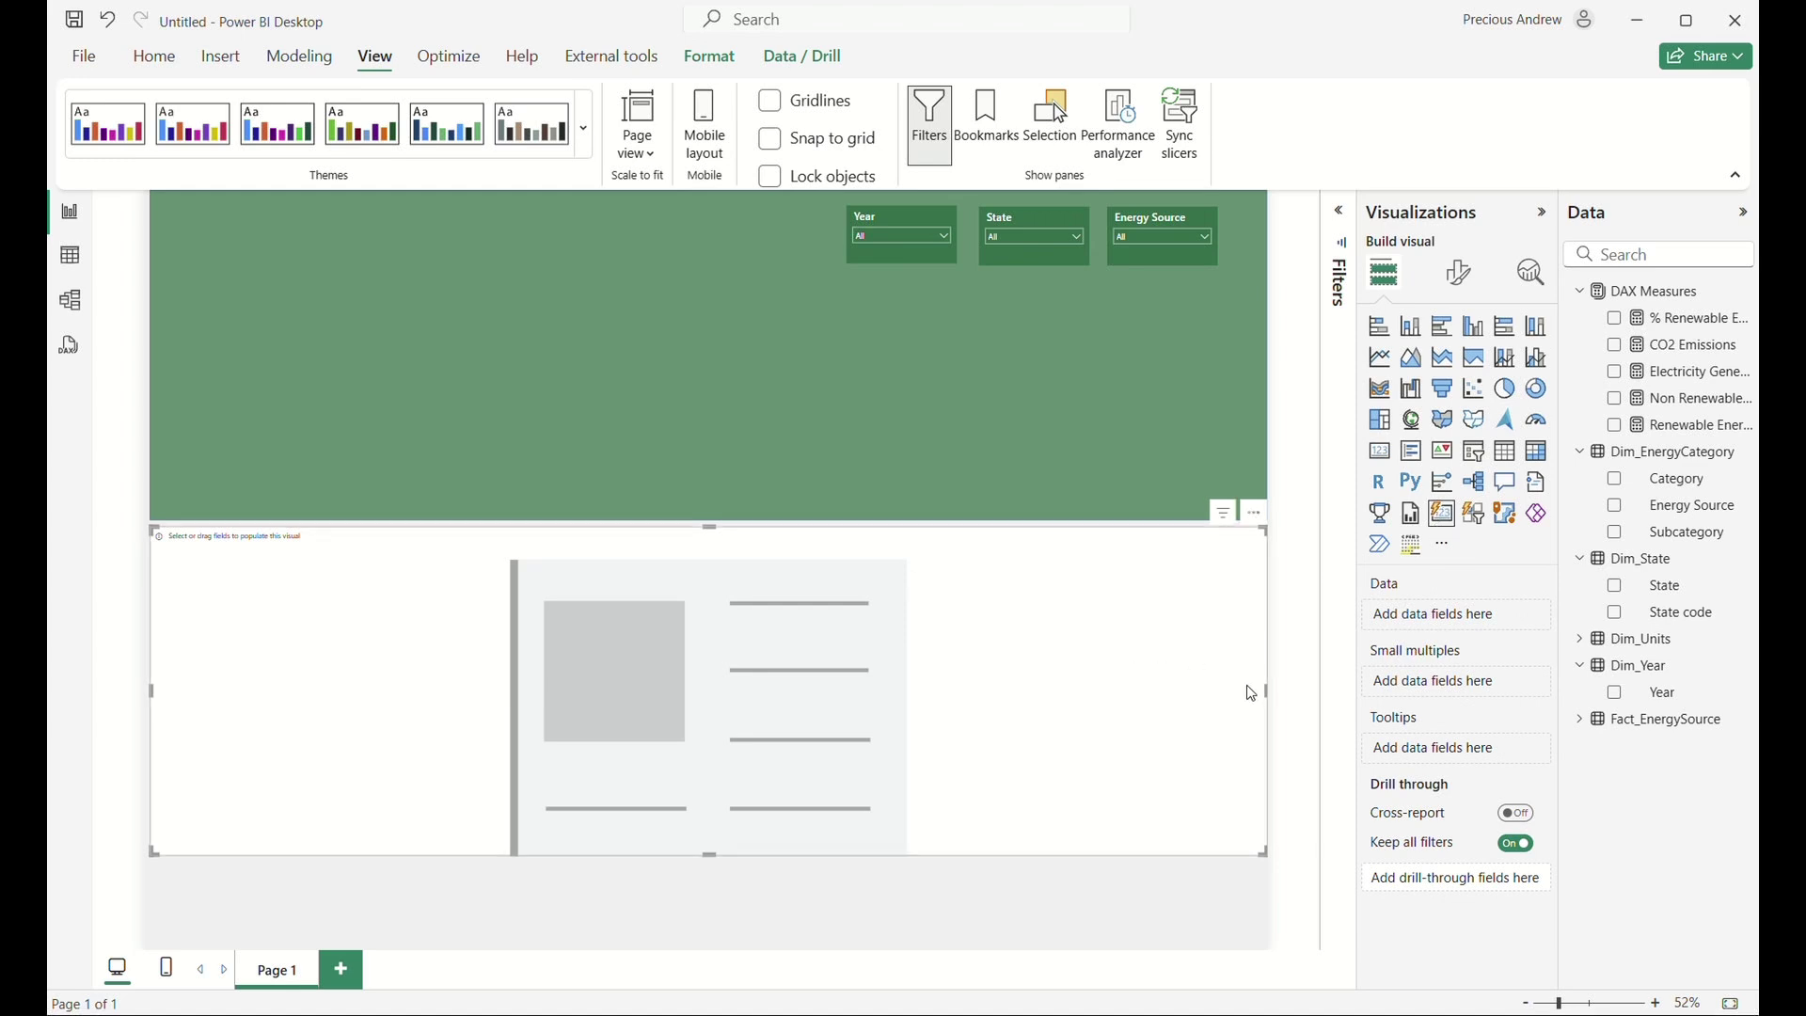
pyautogui.moveTo(1265, 691); pyautogui.dragTo(659, 689)
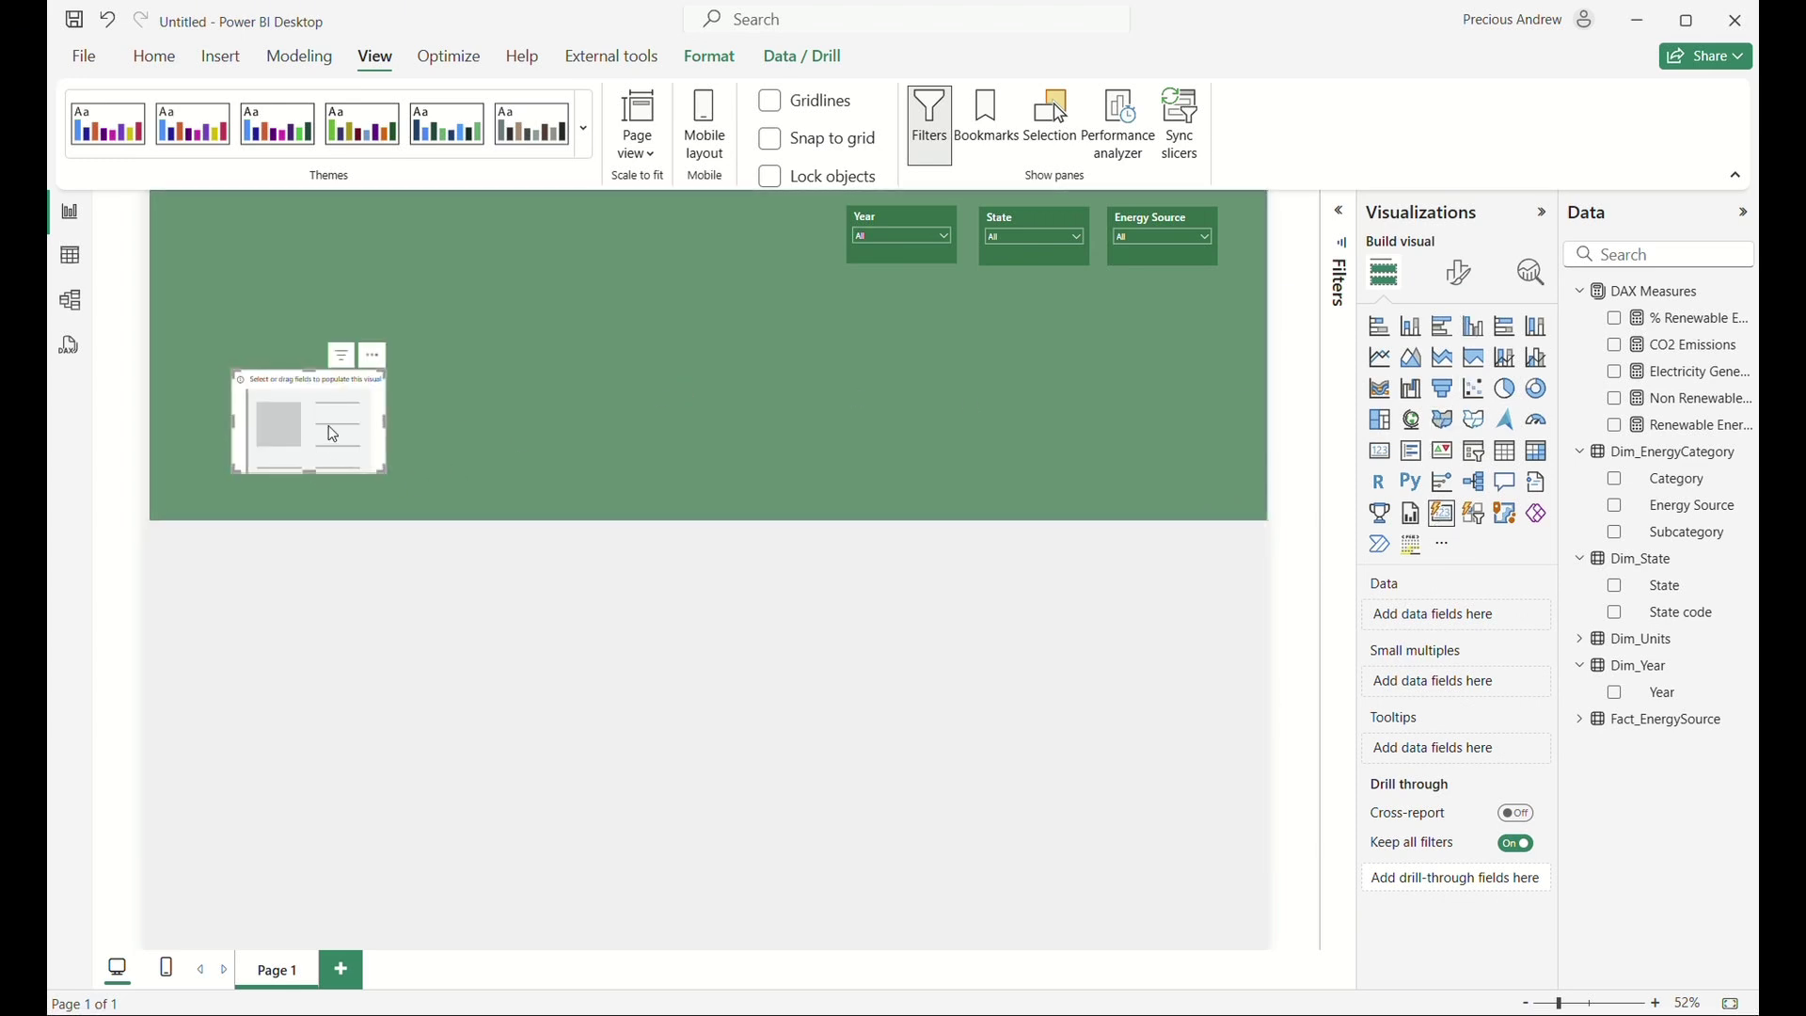
pyautogui.click(1461, 275)
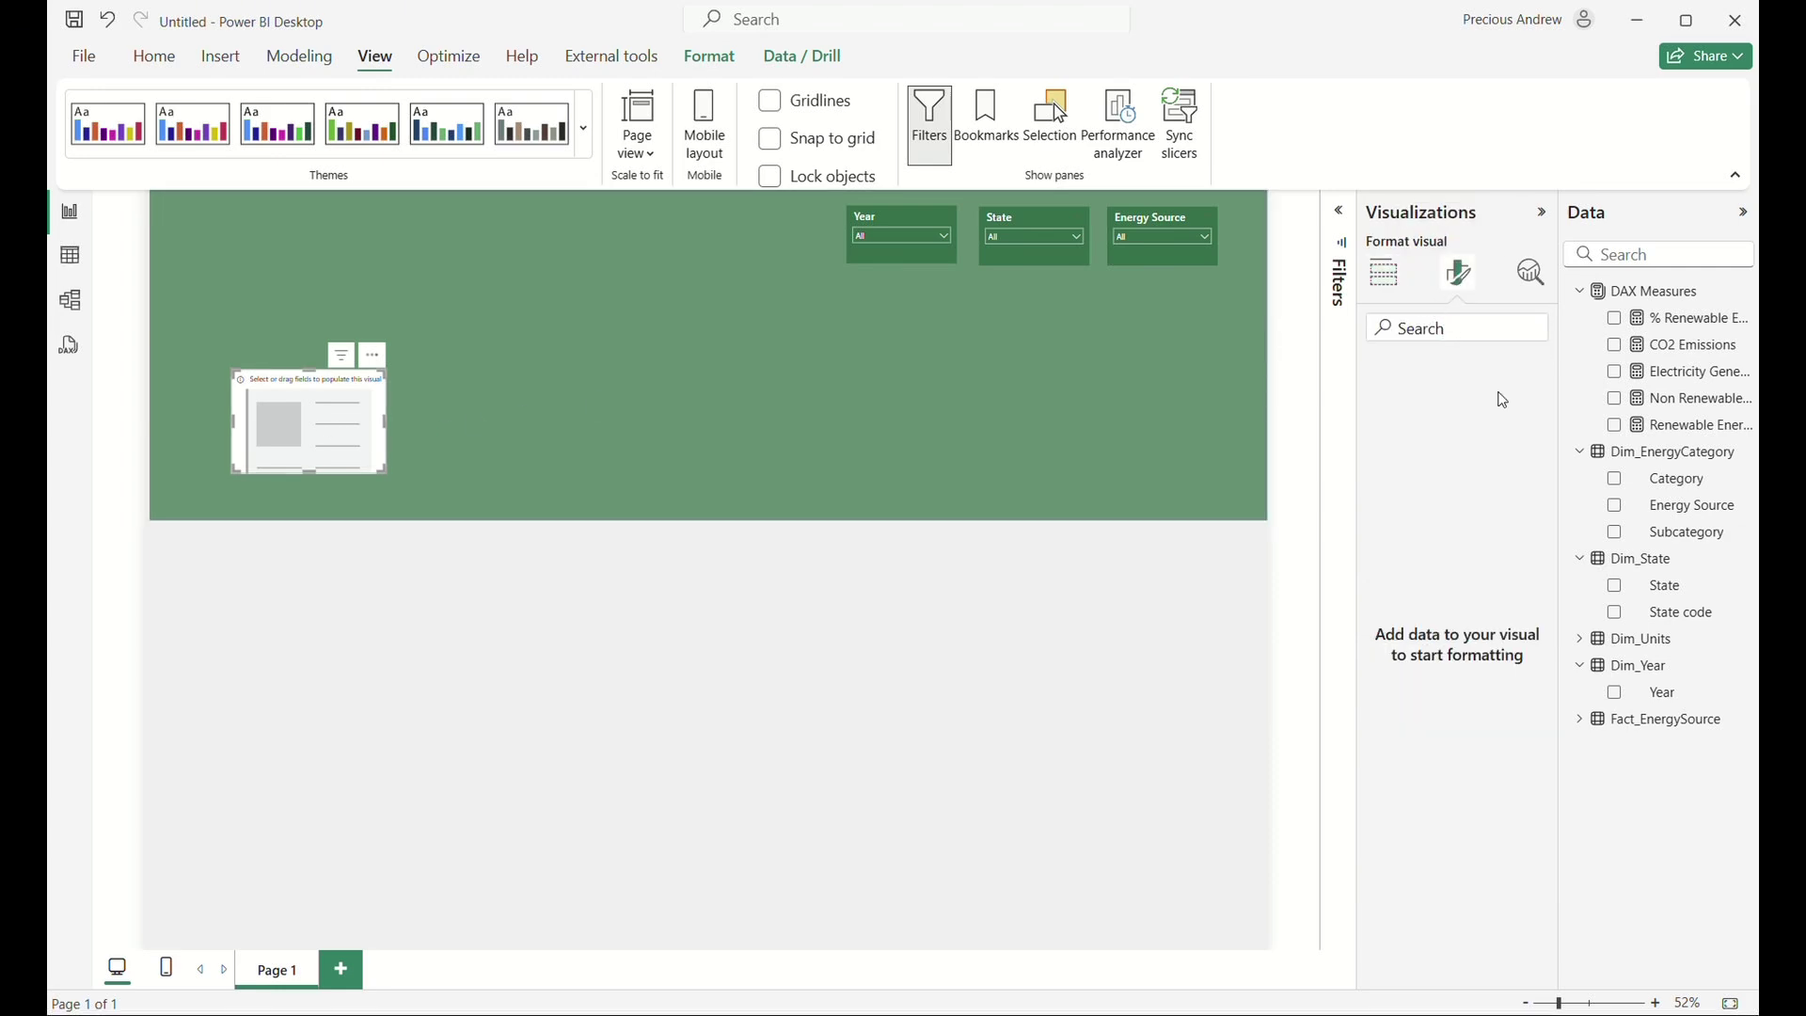
pyautogui.click(1385, 273)
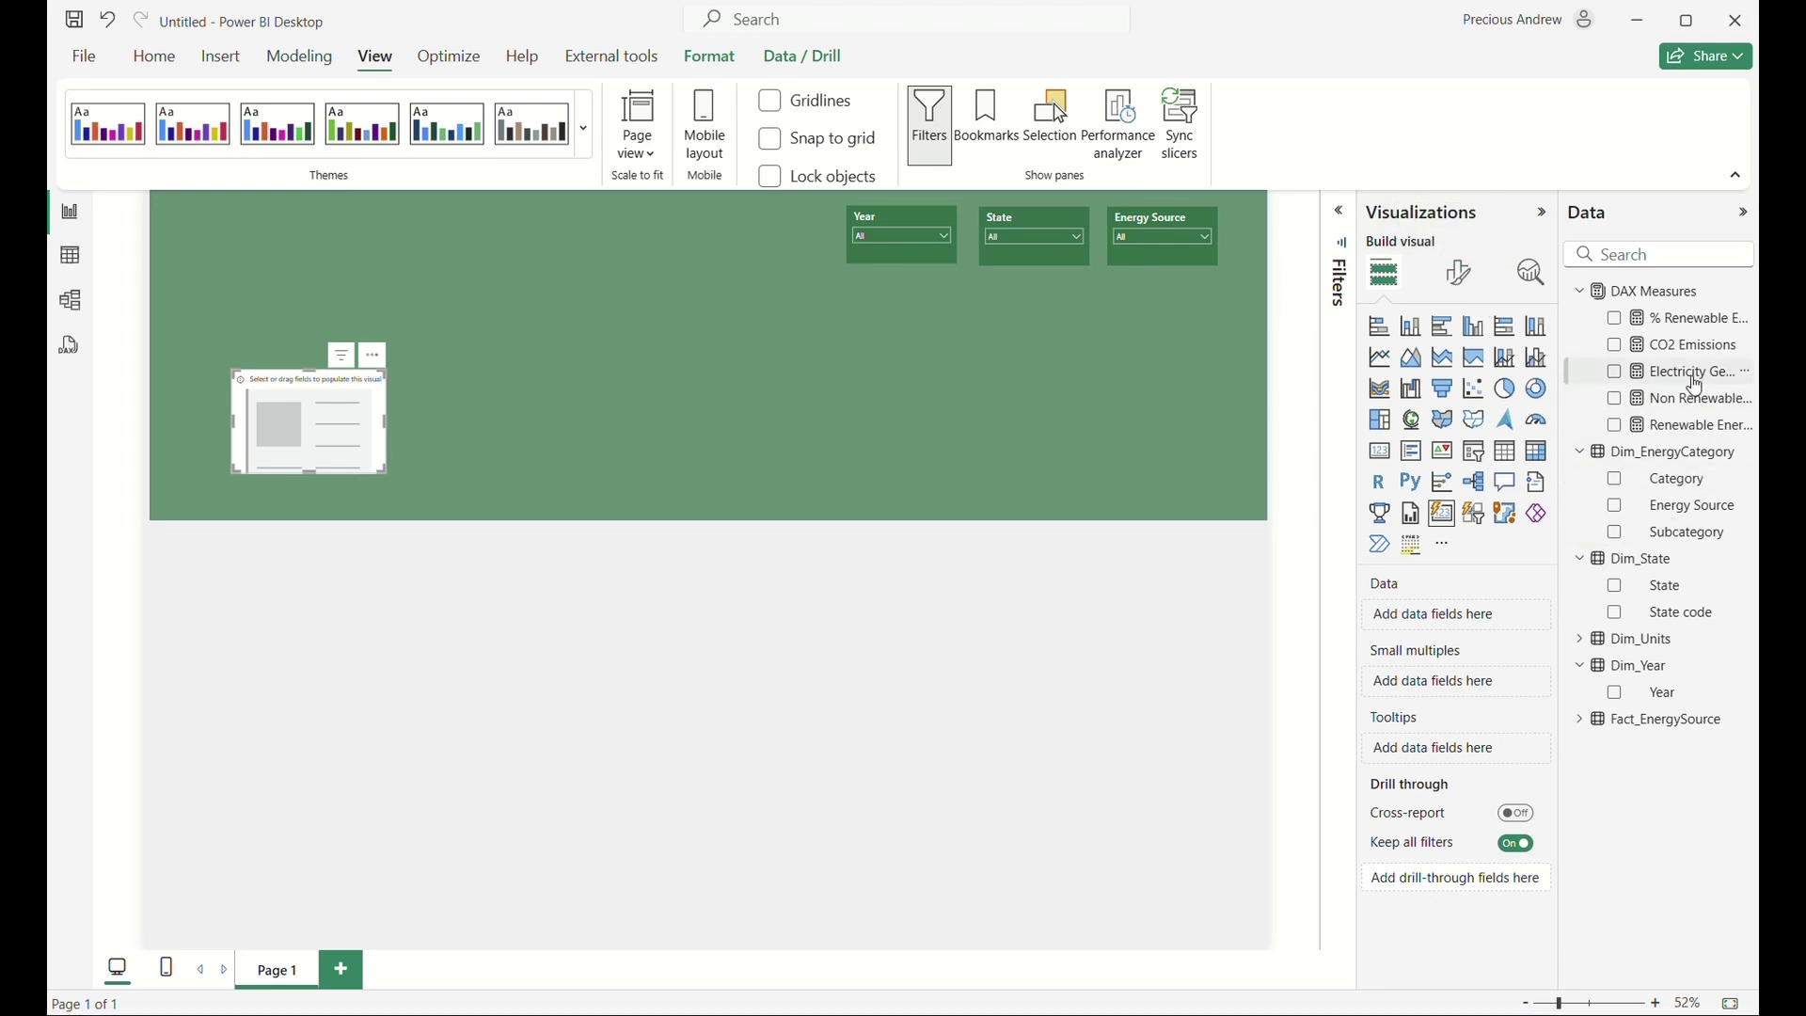
pyautogui.moveTo(1699, 387); pyautogui.dragTo(1484, 621)
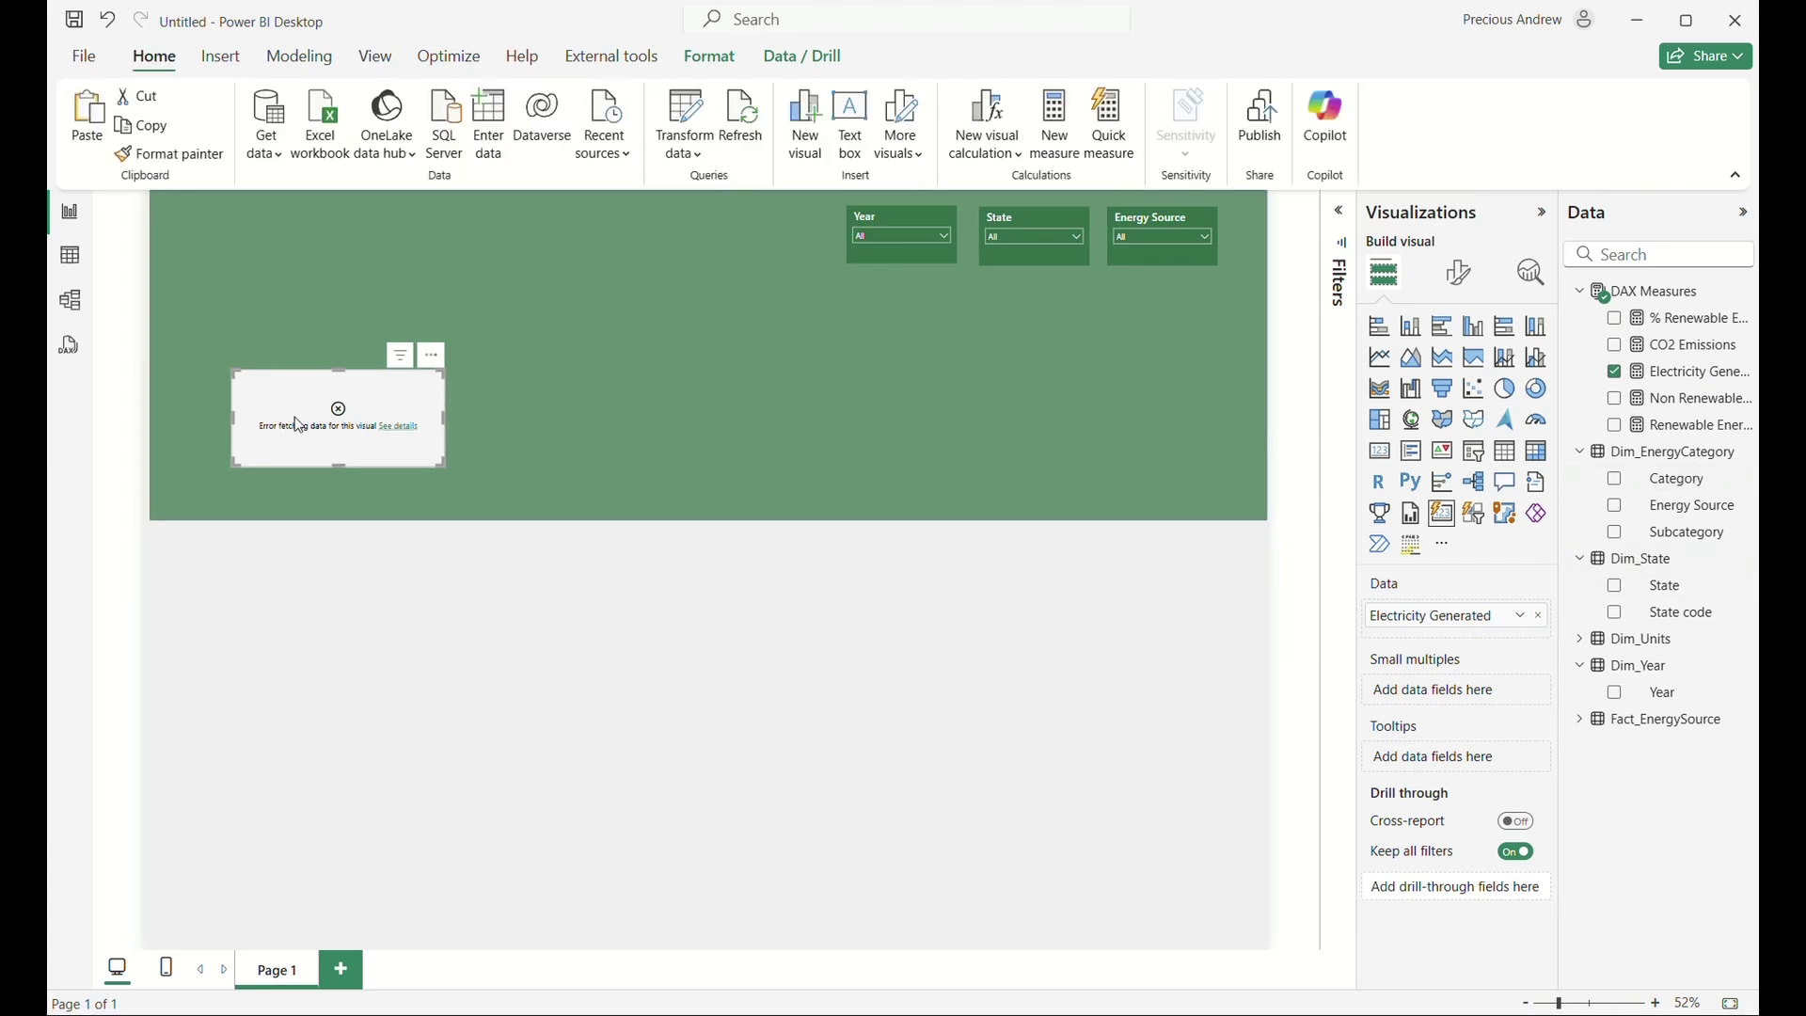
# Review the card's error details, change the Value column of Fact_EnergySource to Decimal Number in Power Query, and apply the changes.
pyautogui.click(394, 431)
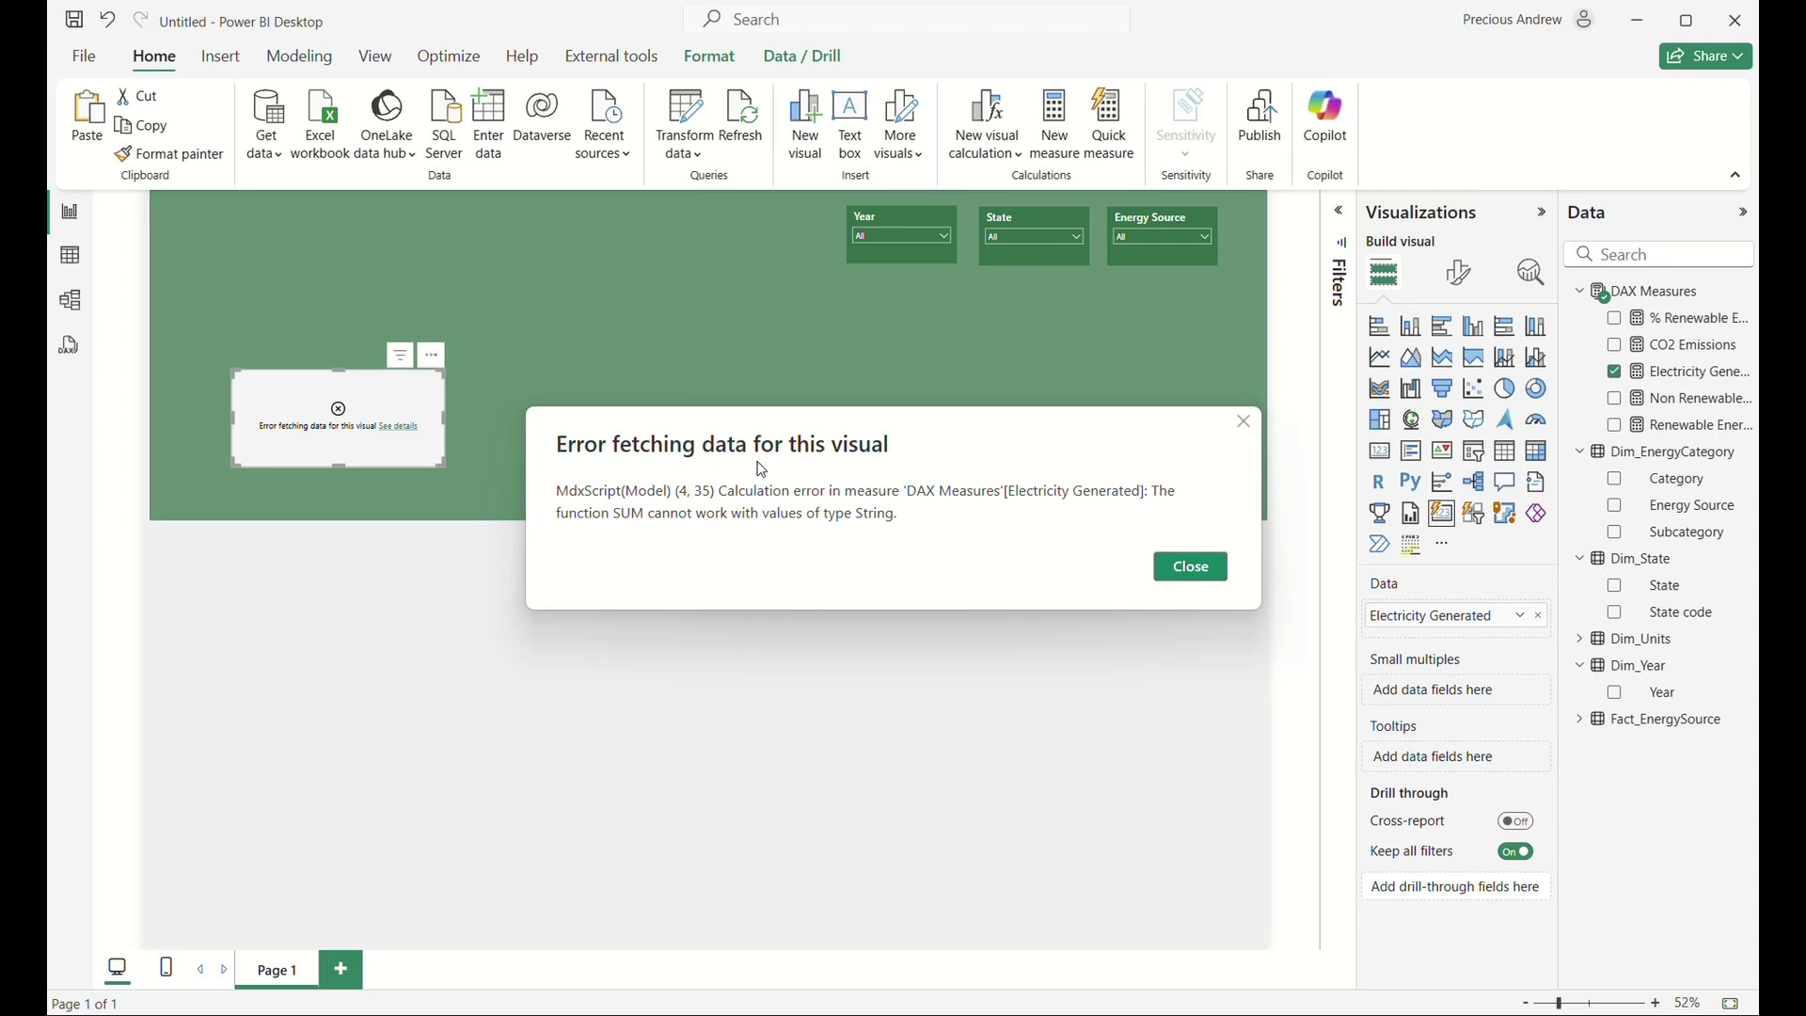
pyautogui.click(1191, 569)
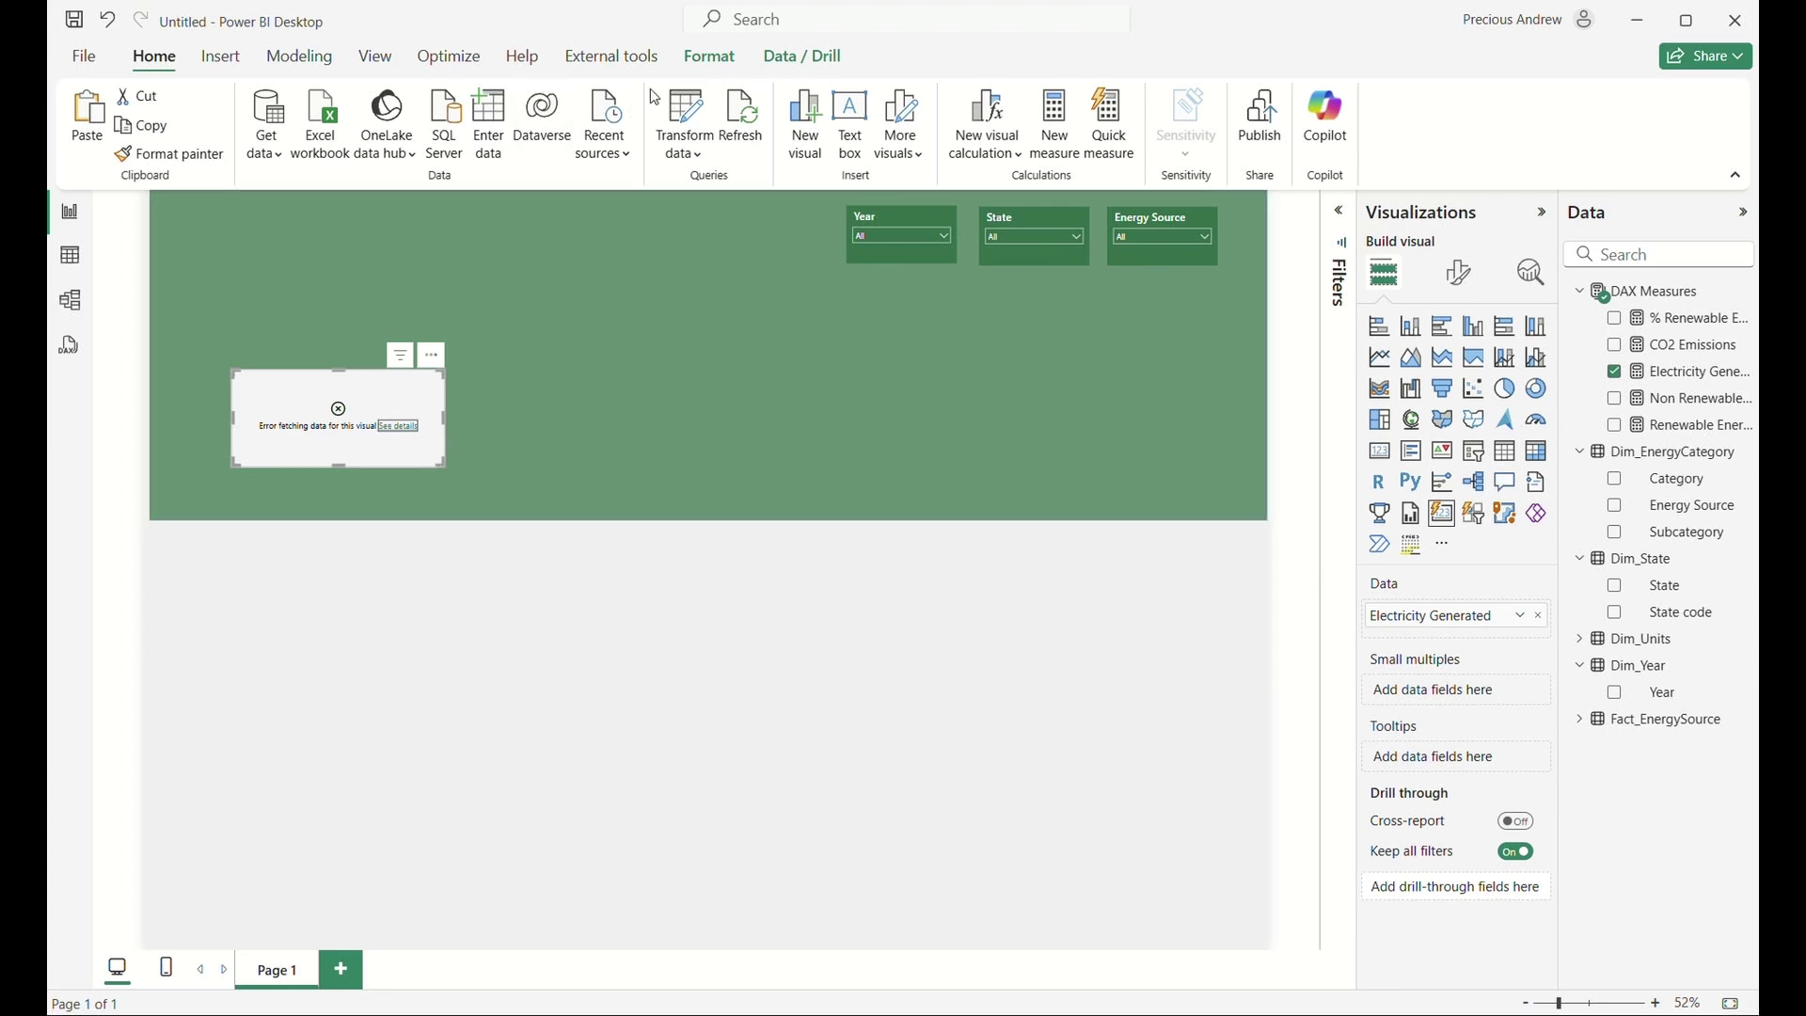
pyautogui.click(686, 118)
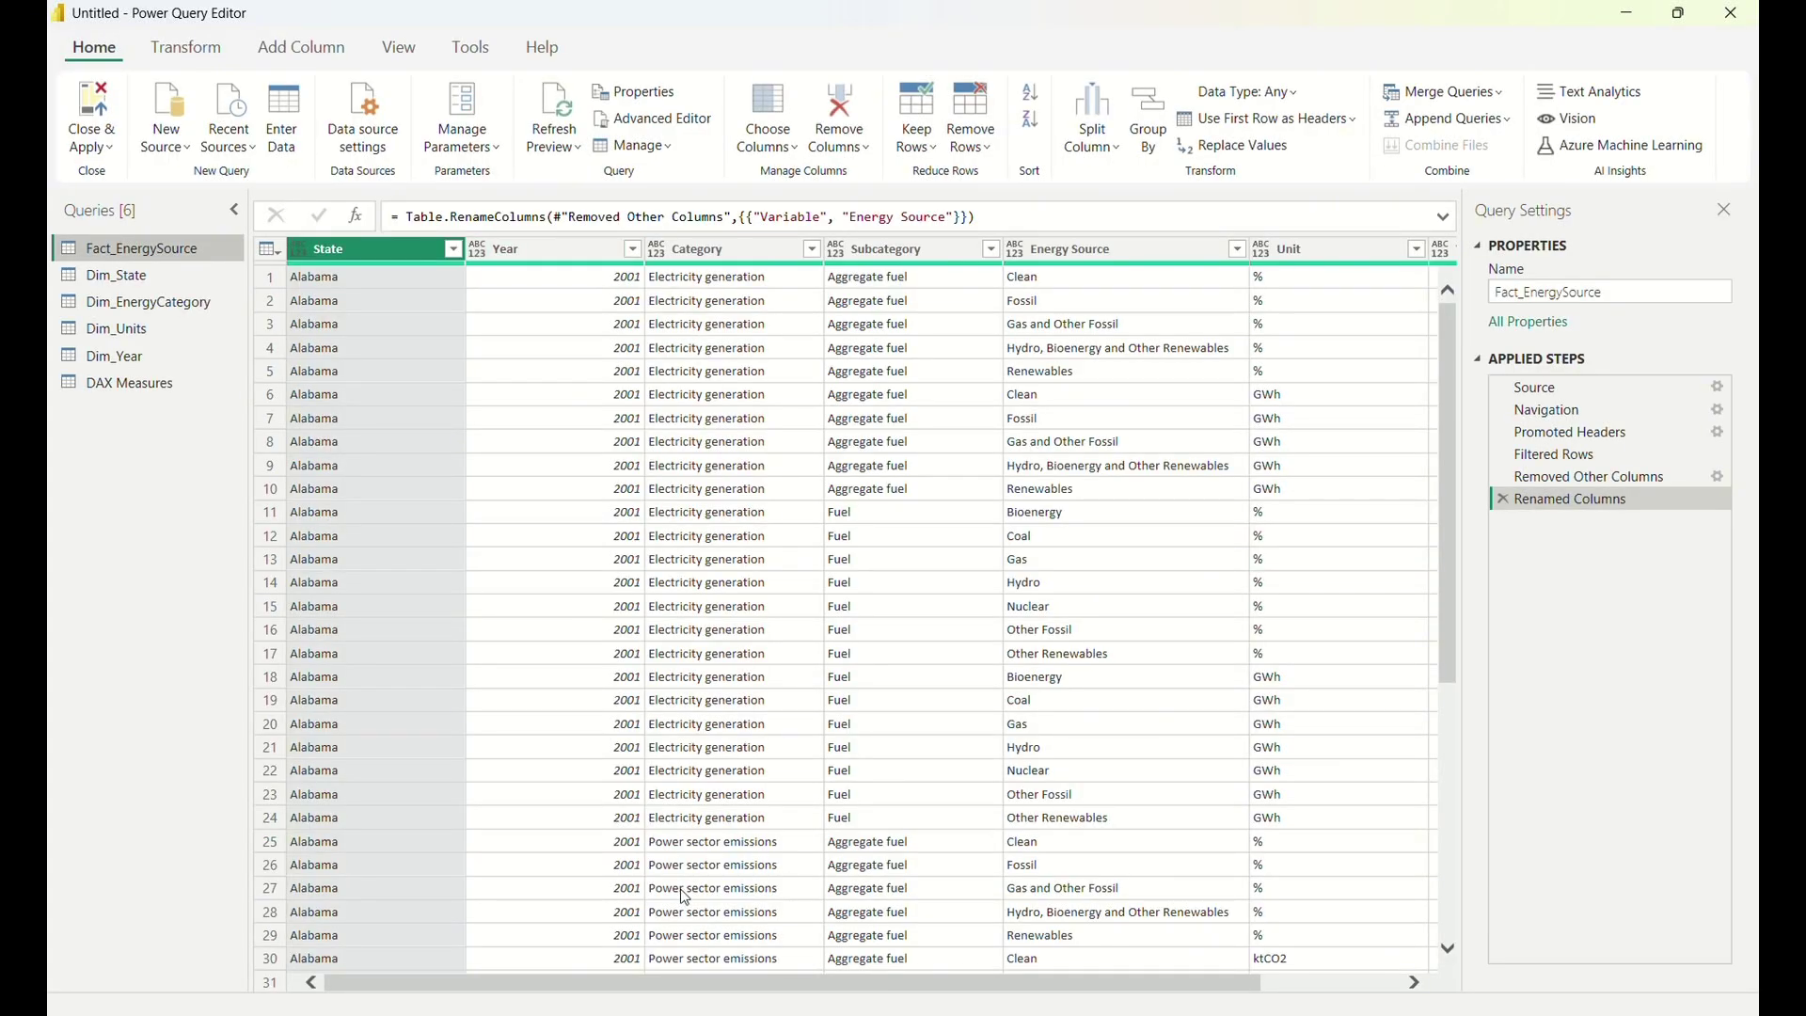
pyautogui.moveTo(756, 987); pyautogui.dragTo(896, 987)
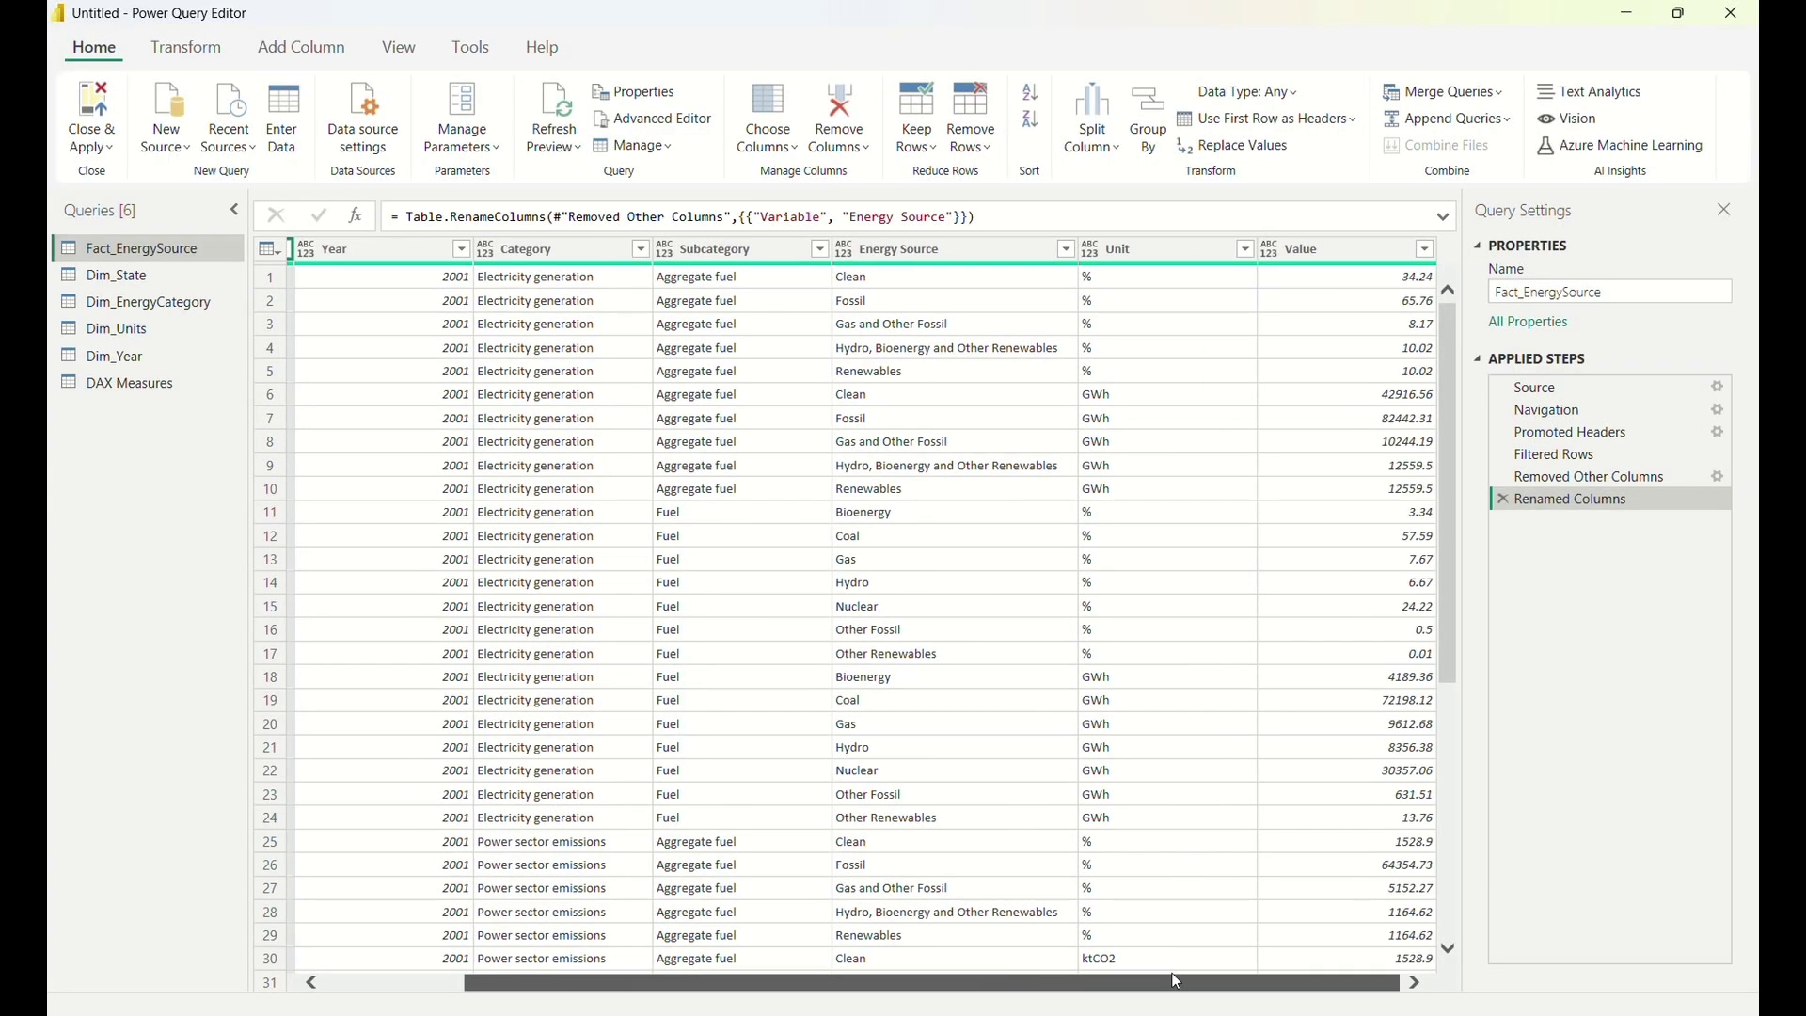
pyautogui.click(1277, 255)
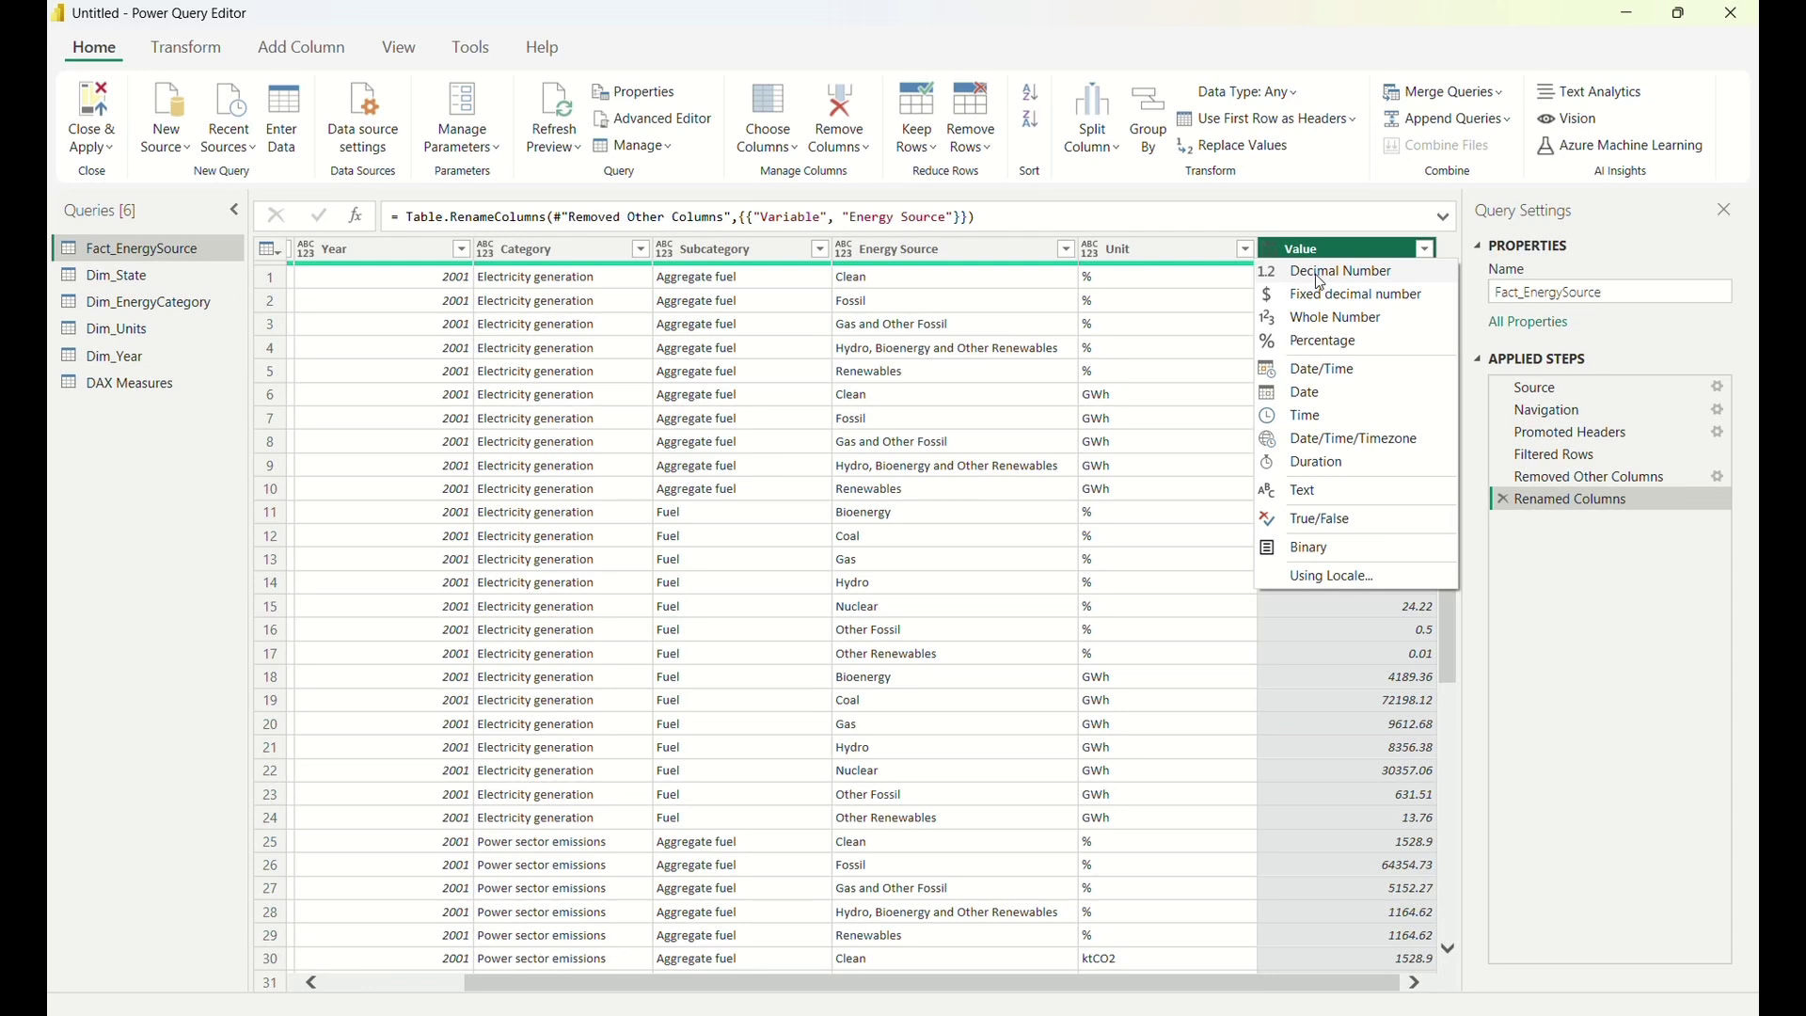
pyautogui.click(1321, 273)
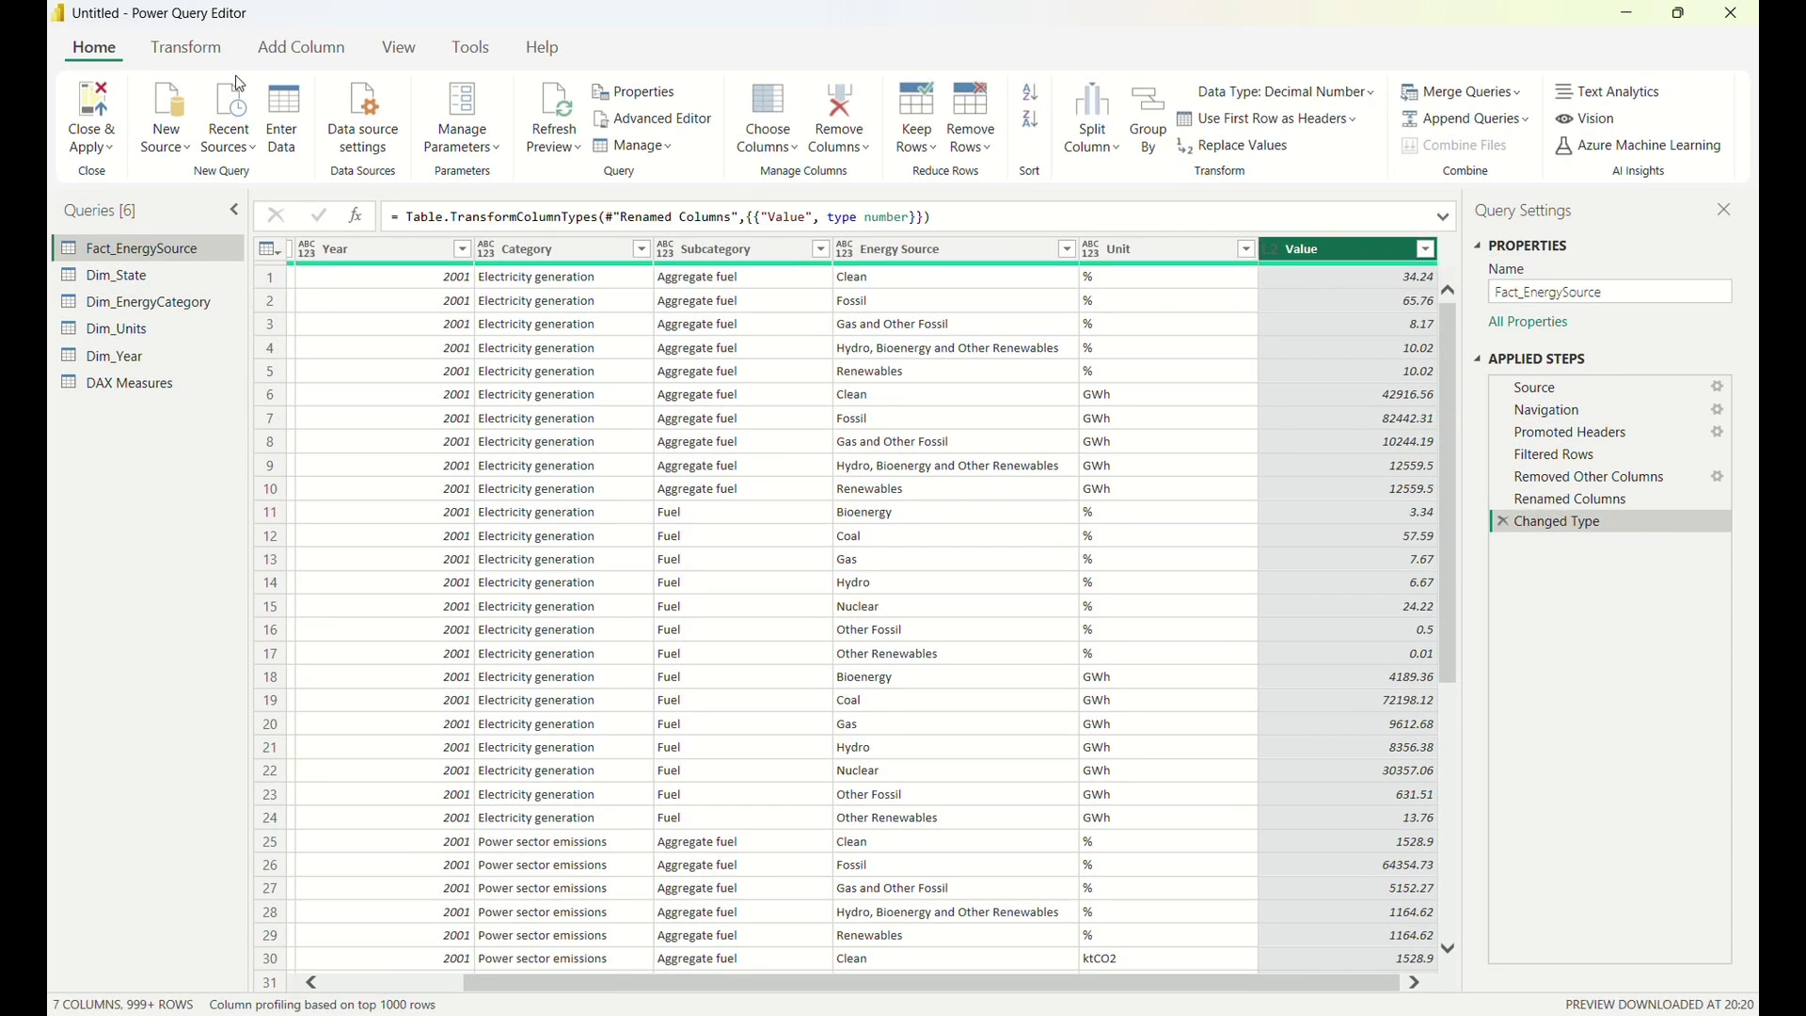
pyautogui.click(81, 103)
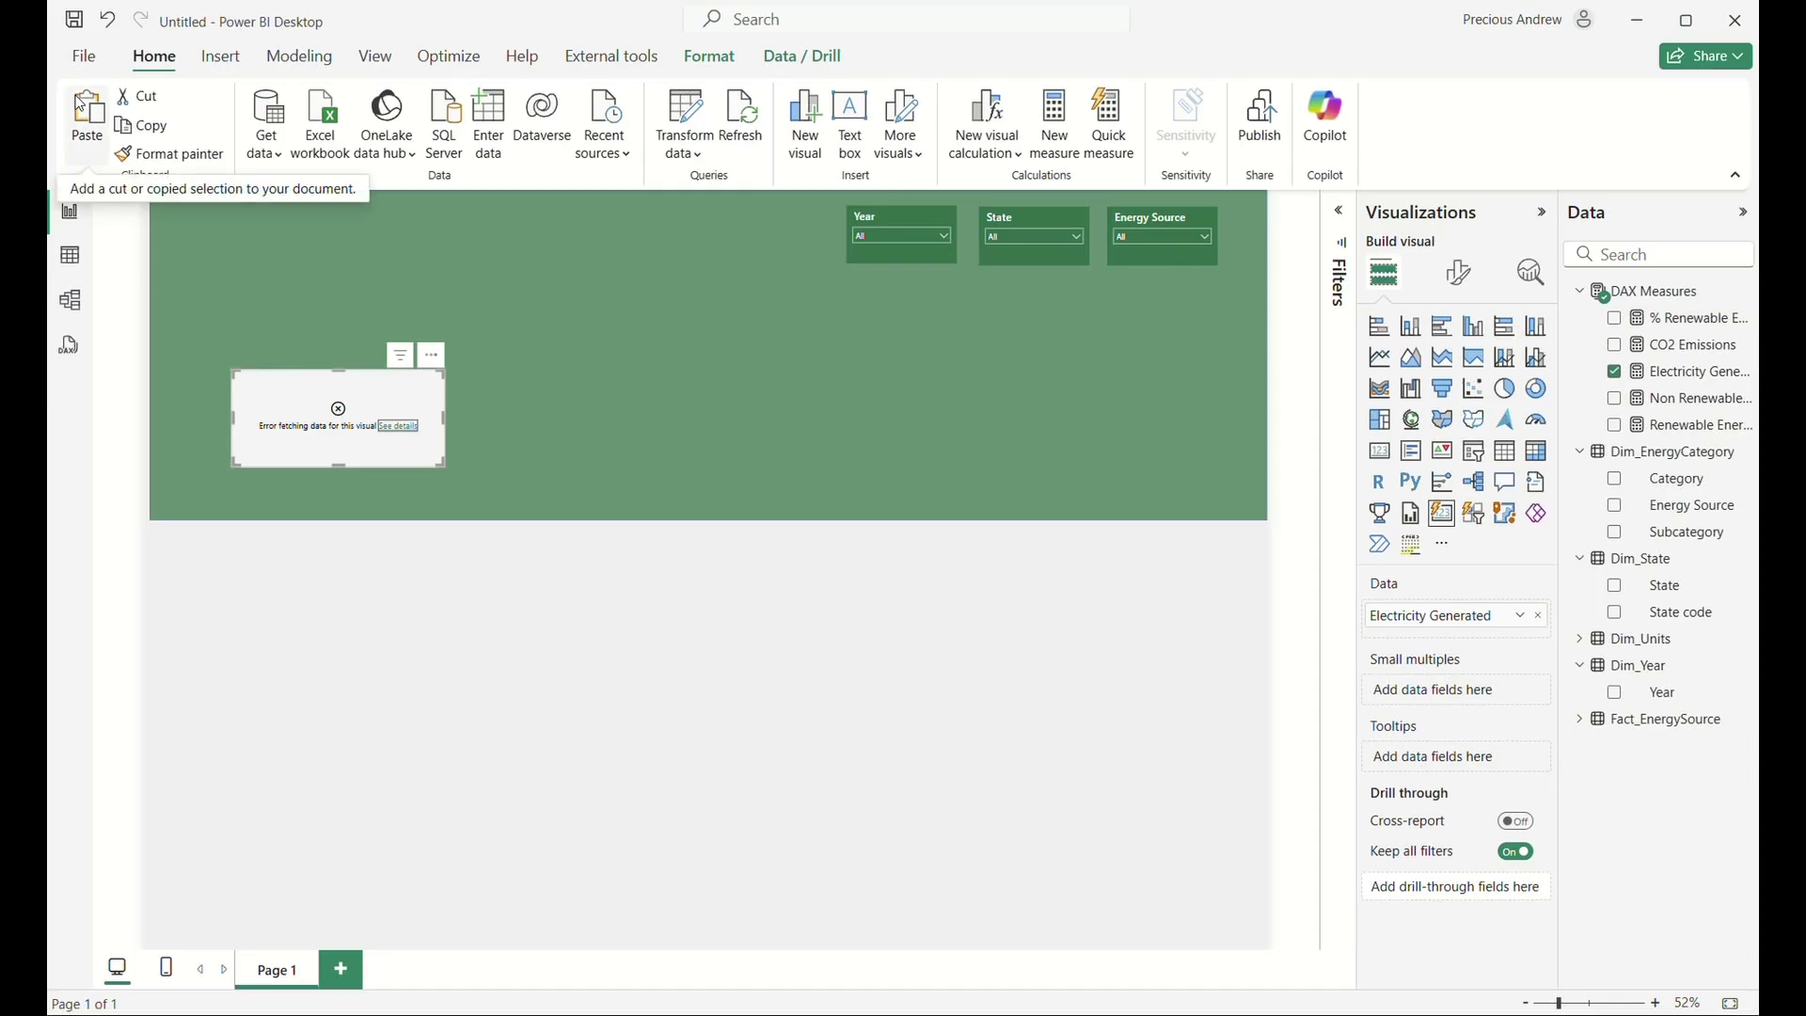
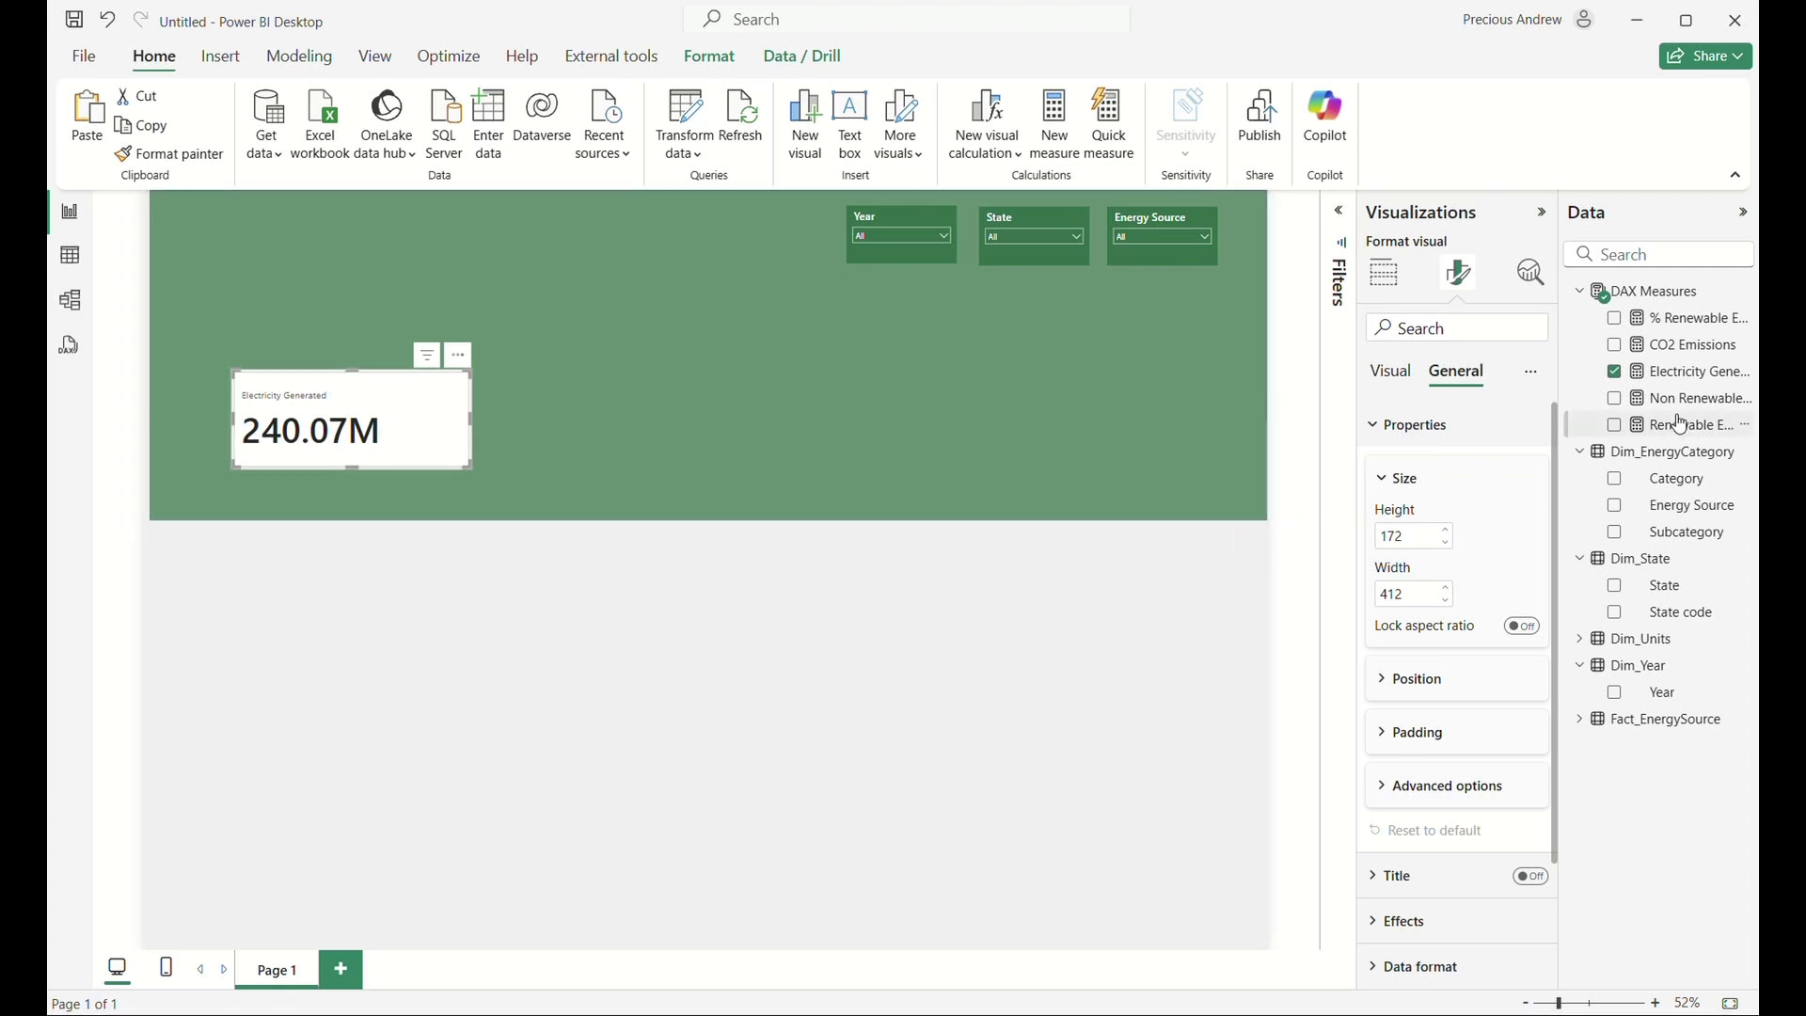
# Set the background color of the Electricity Generated card to the recent dark green.
pyautogui.click(1376, 428)
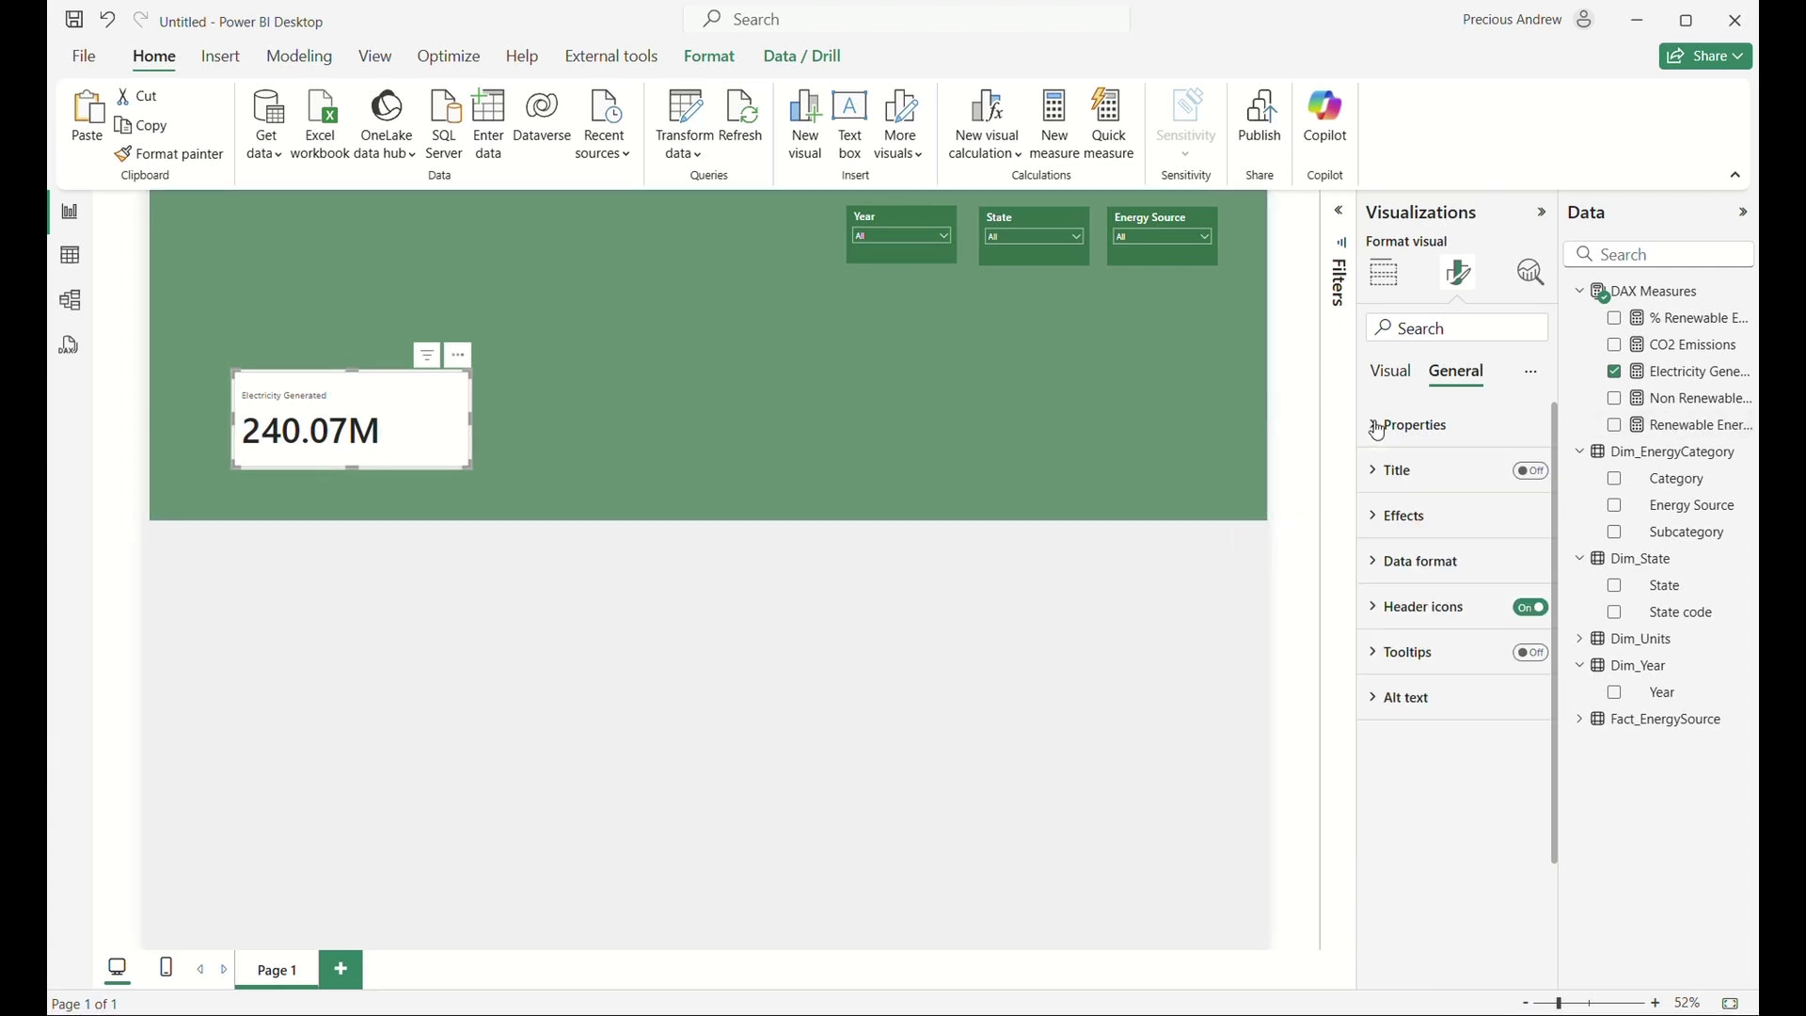
pyautogui.click(1395, 517)
pyautogui.click(1392, 371)
pyautogui.scroll(-1, 1424, 512)
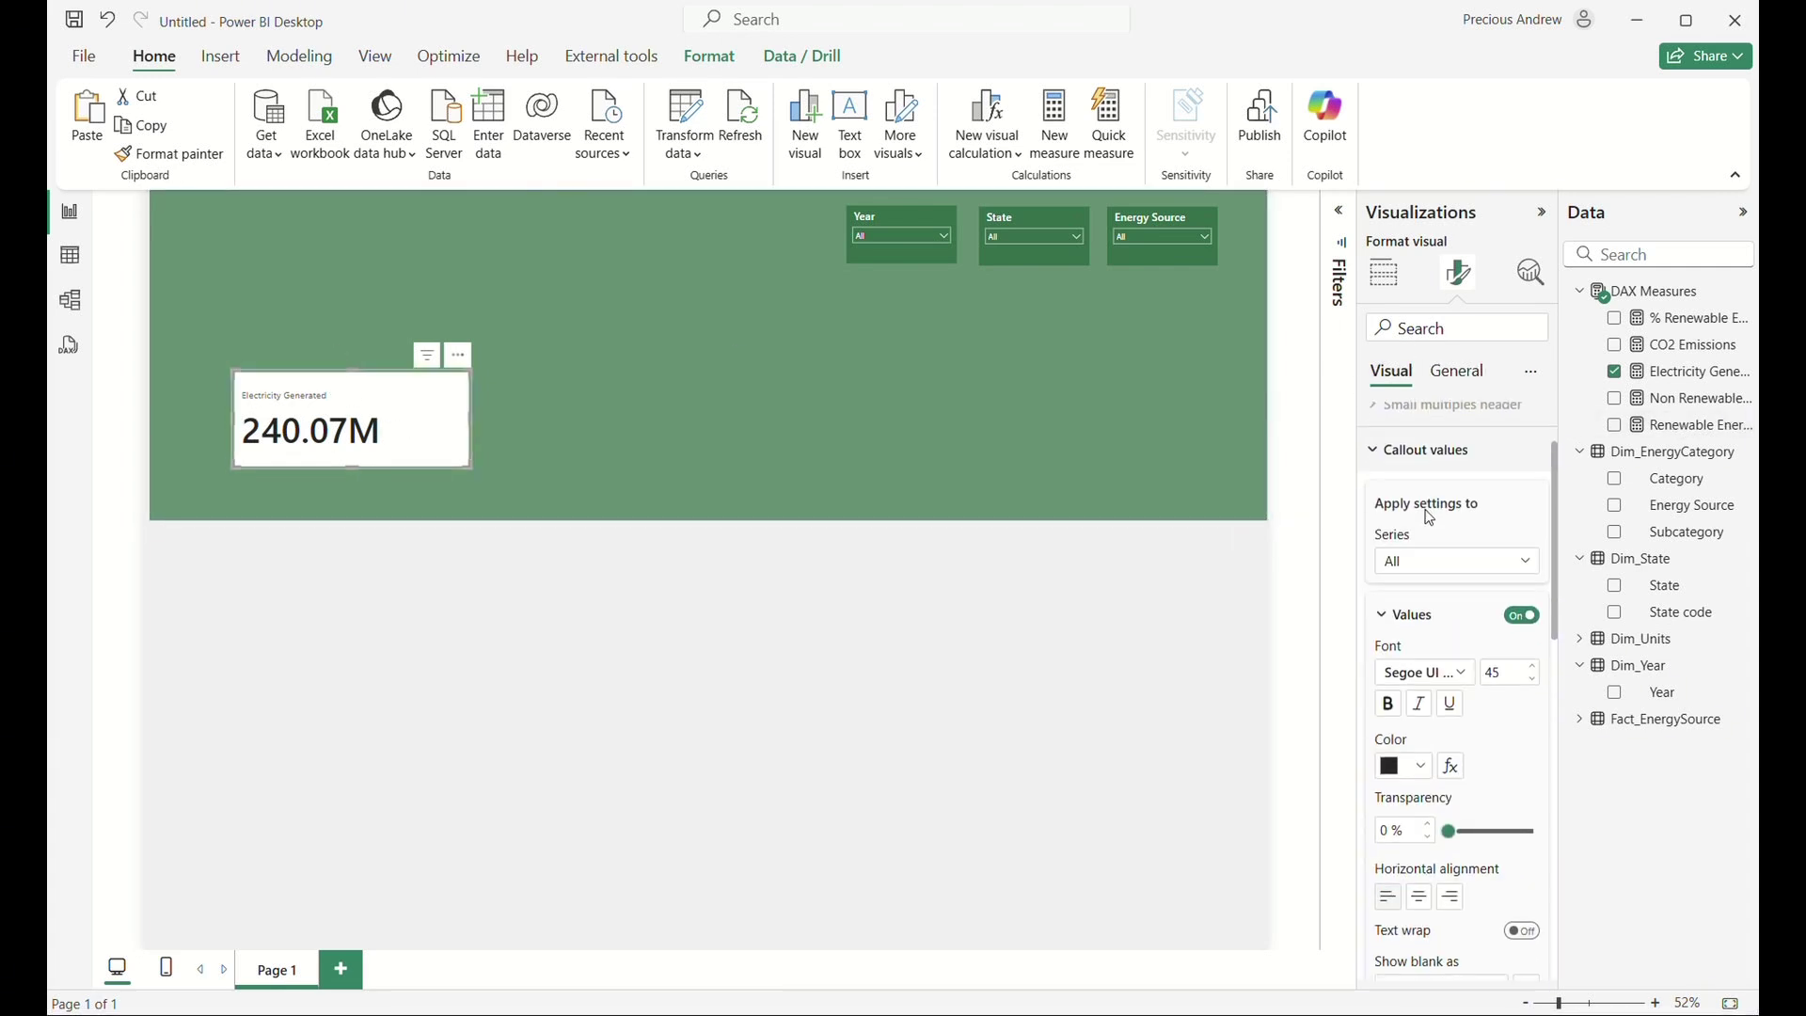
pyautogui.scroll(1, 1408, 425)
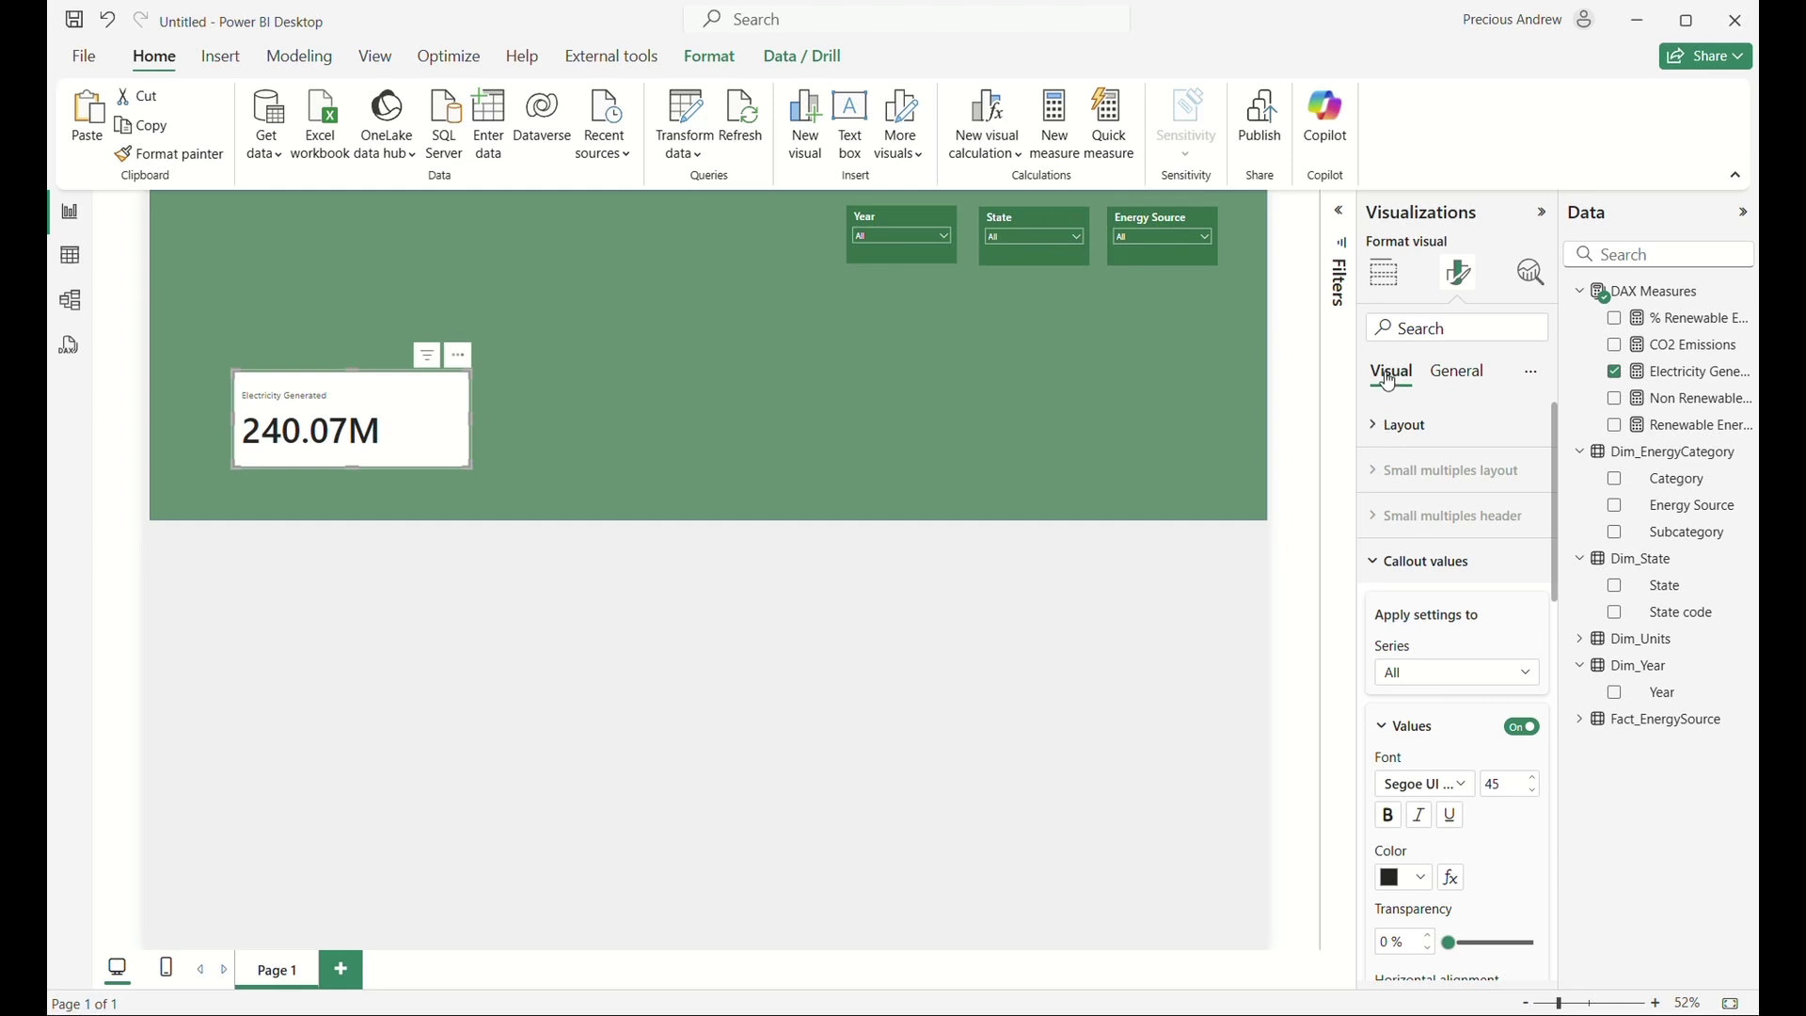
pyautogui.scroll(-10, 1397, 433)
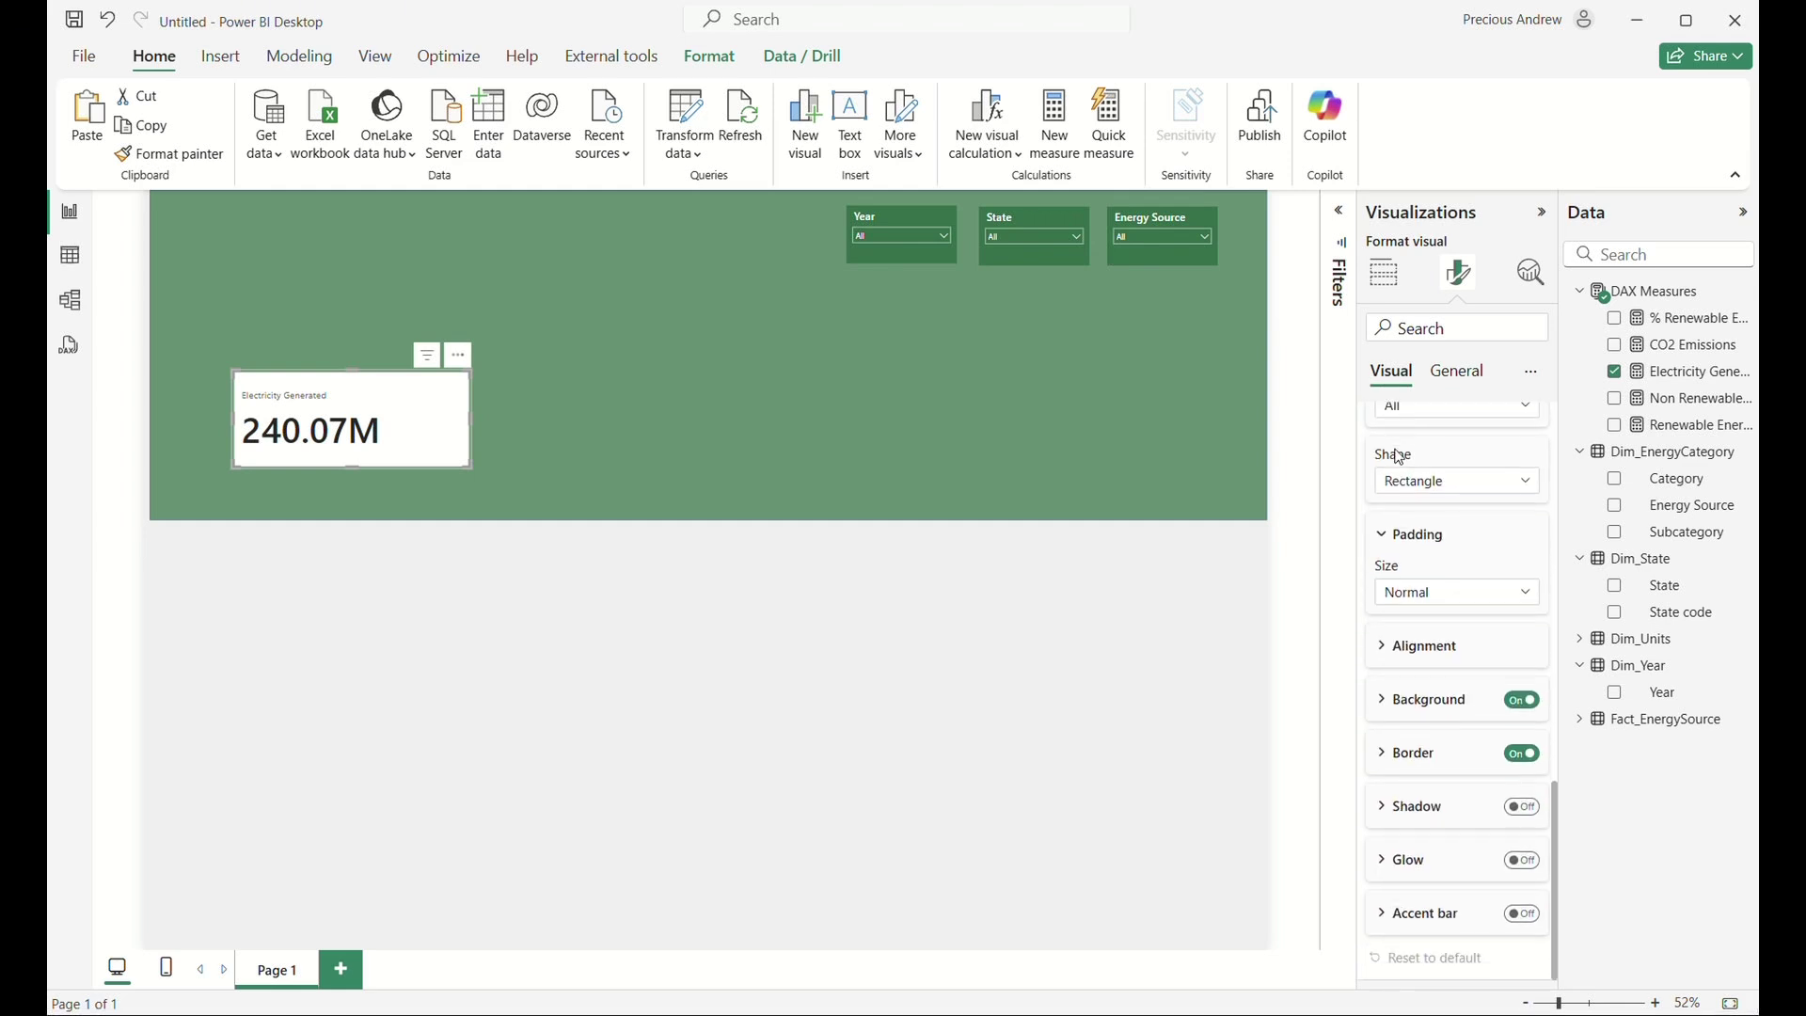
pyautogui.click(1389, 702)
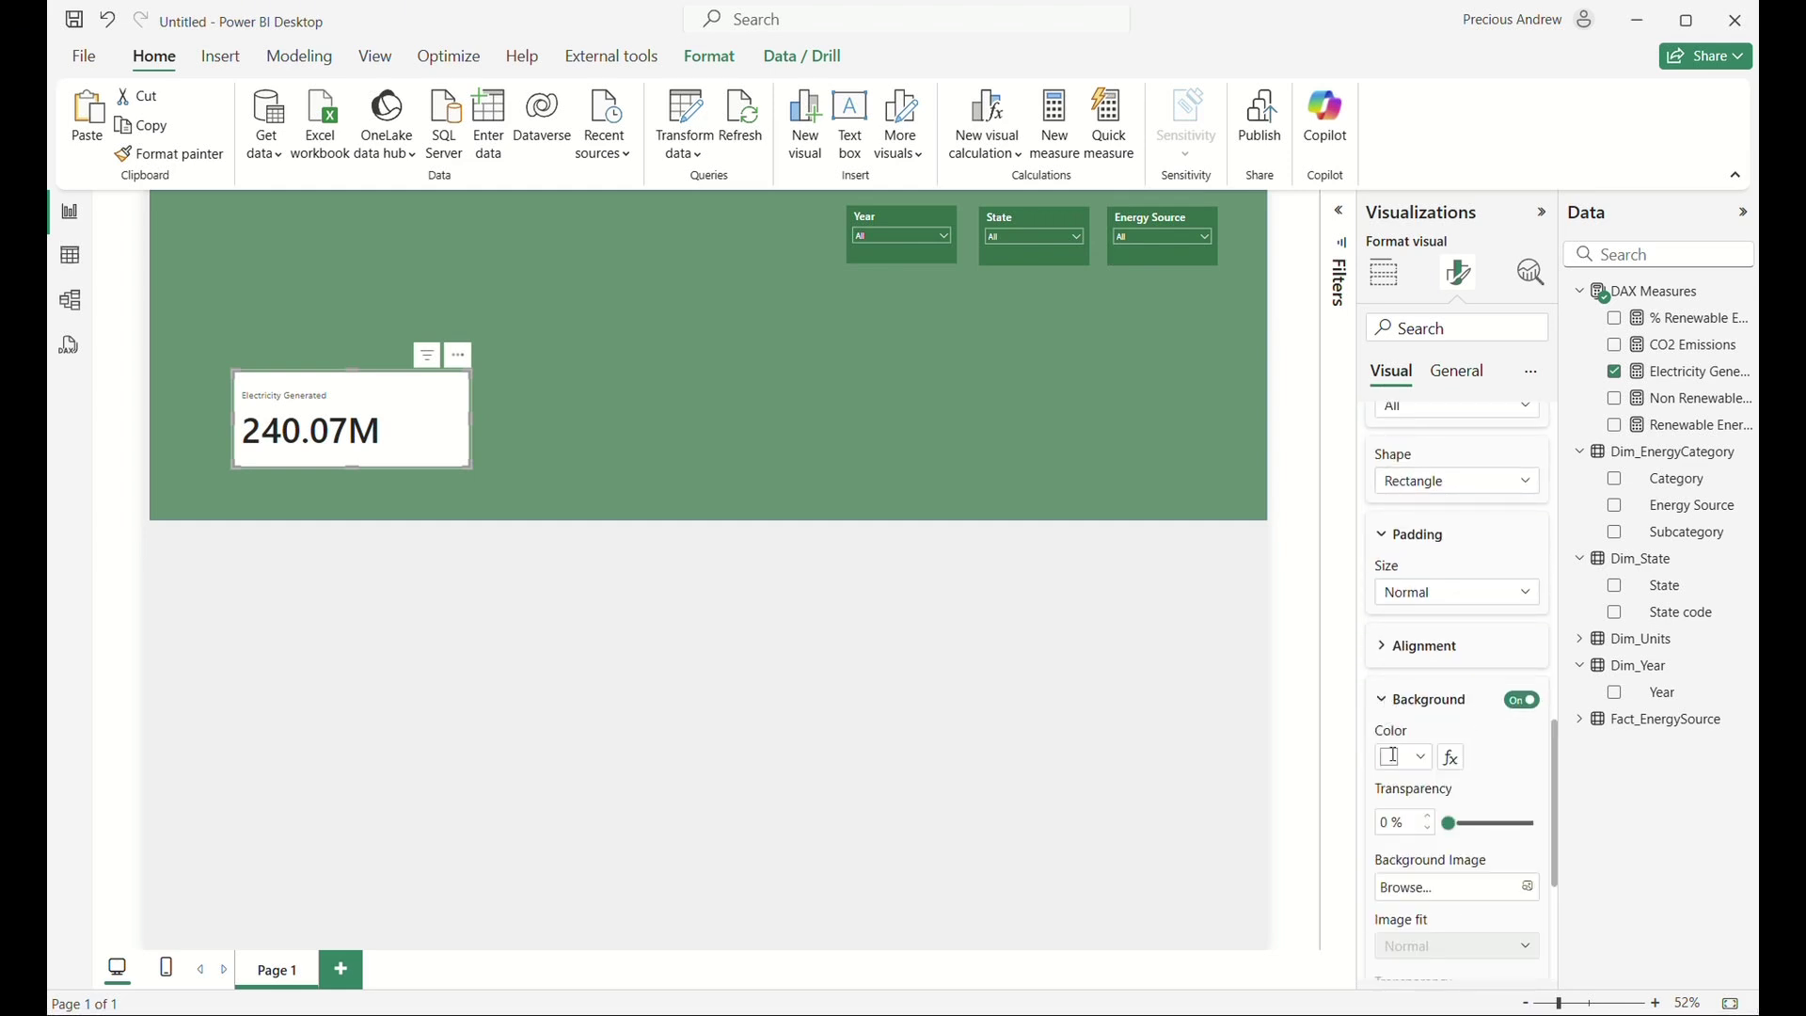
pyautogui.click(1393, 766)
pyautogui.click(1404, 658)
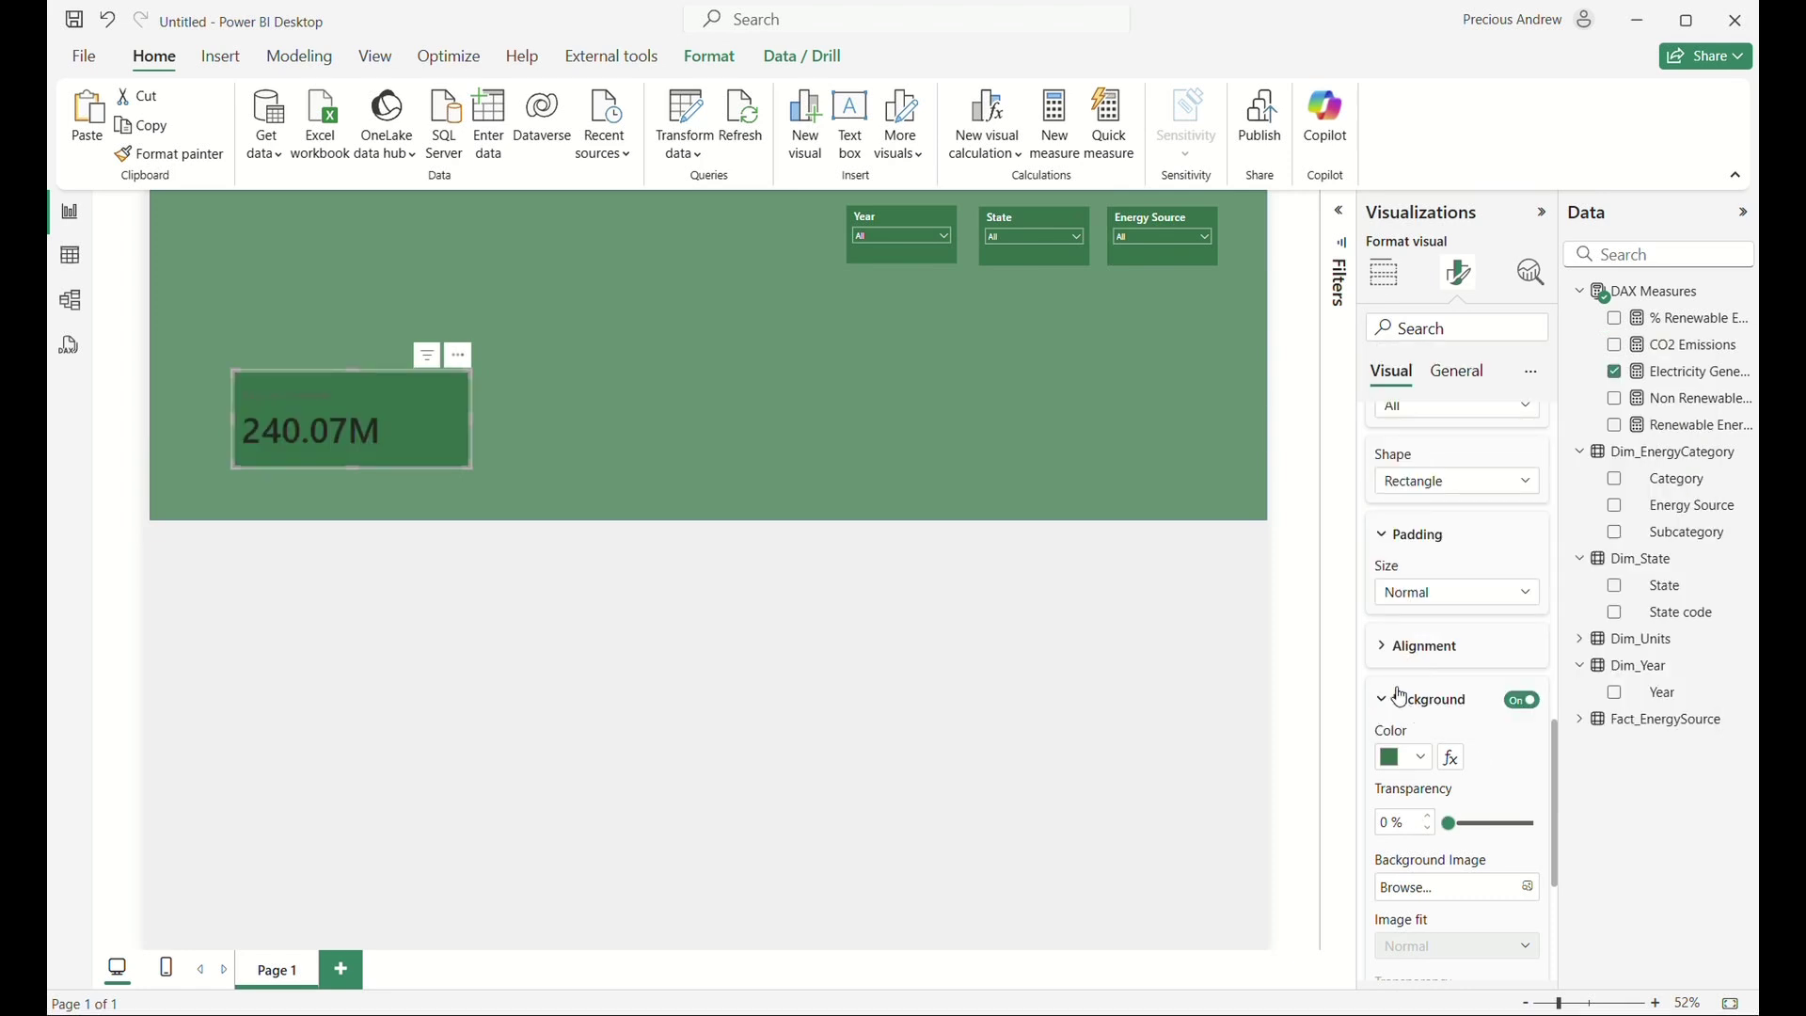
pyautogui.click(1400, 699)
# Change the card's callout value color to white.
pyautogui.click(1375, 569)
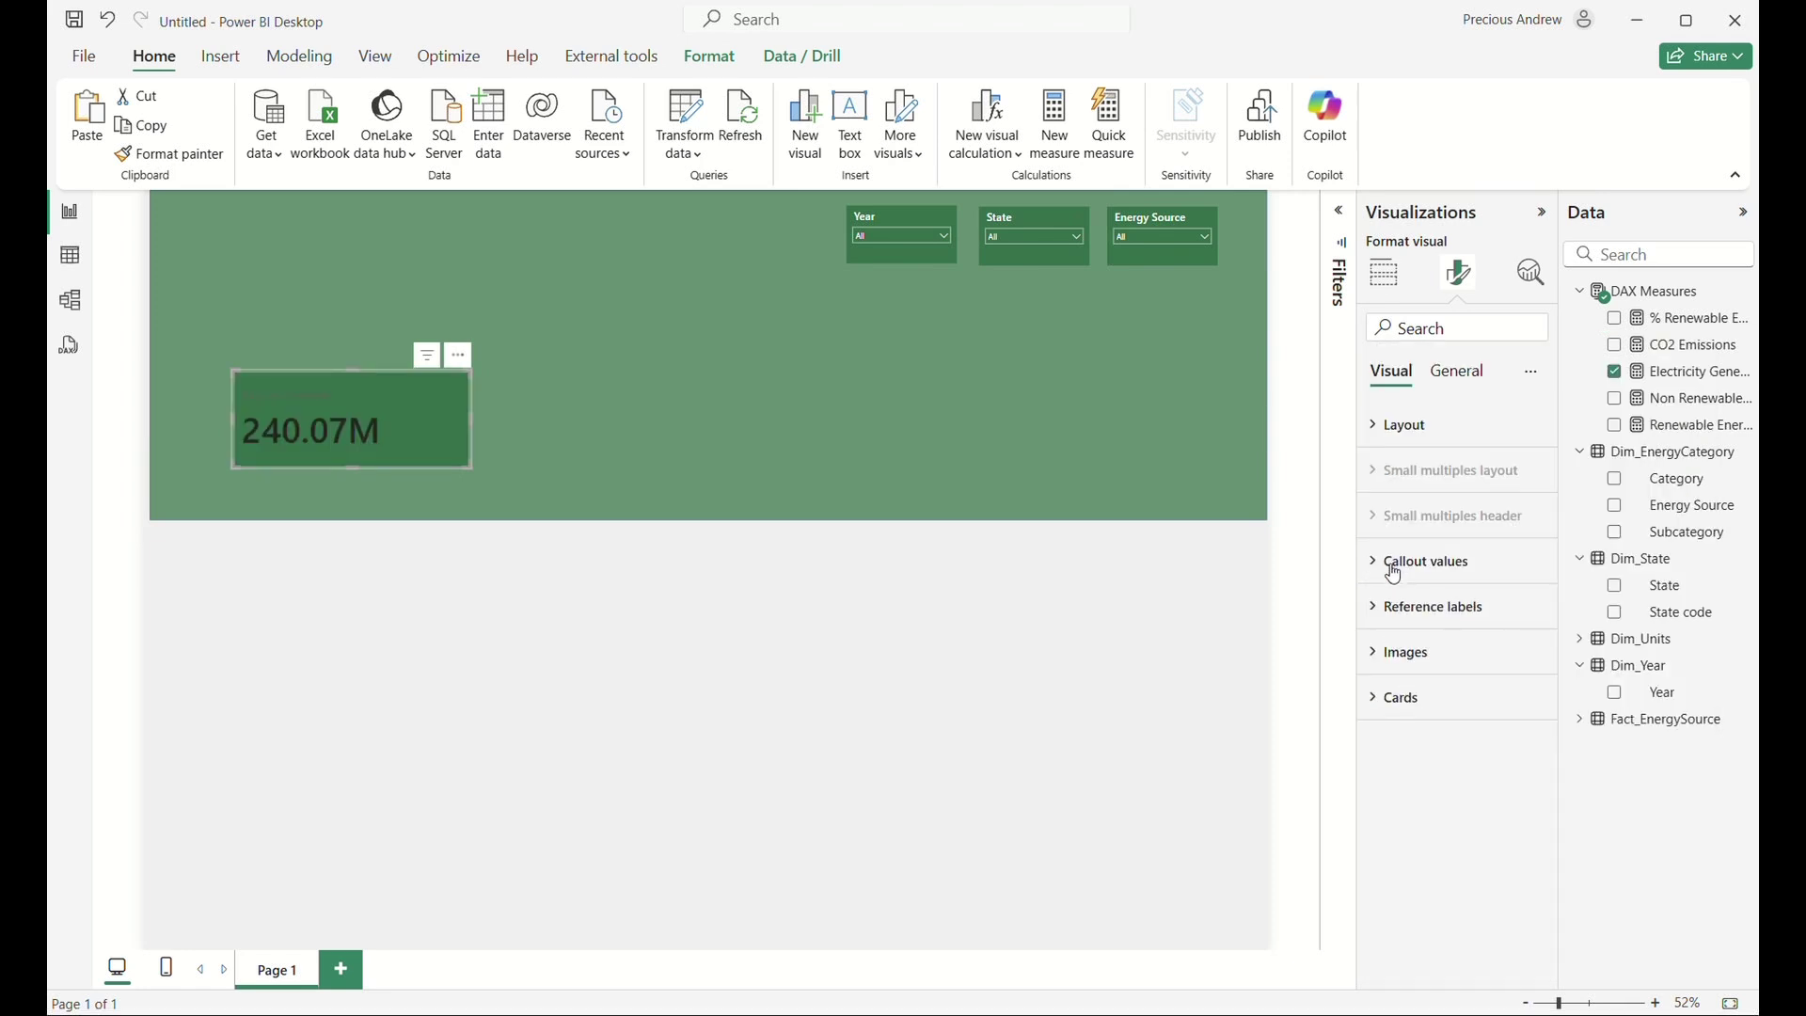
pyautogui.click(1379, 565)
pyautogui.scroll(-3, 1400, 662)
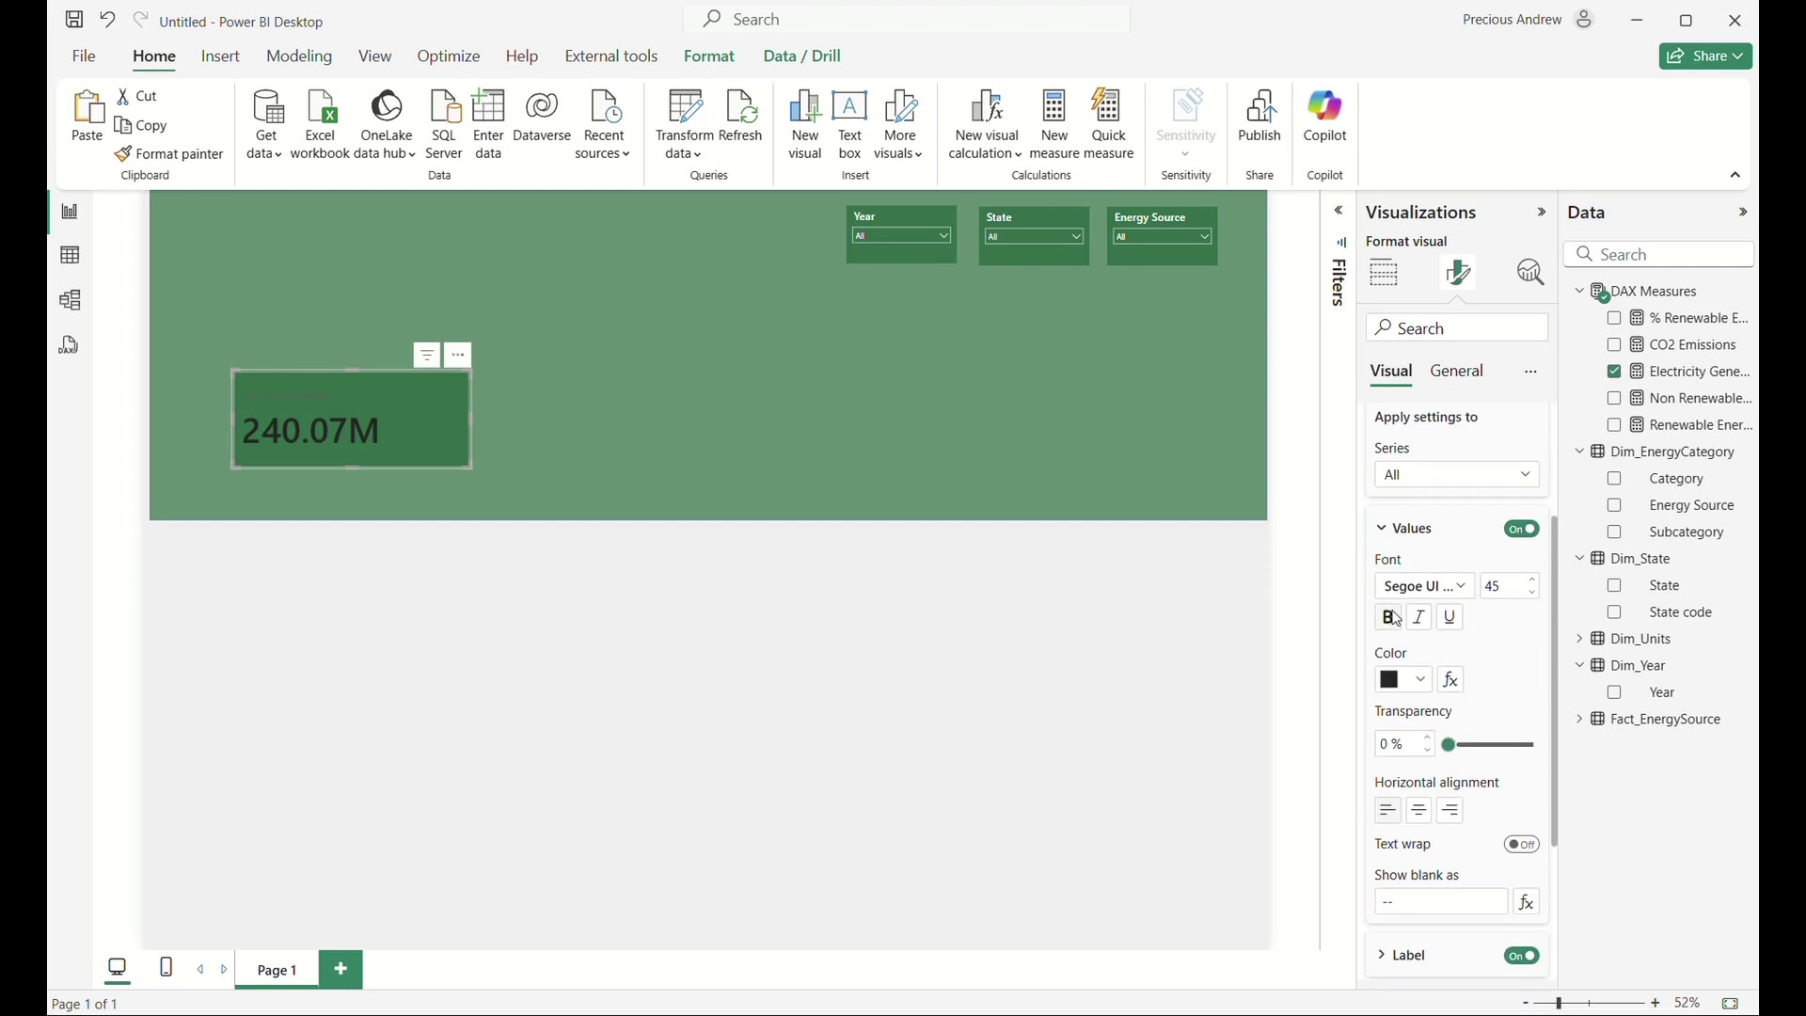
pyautogui.click(1401, 662)
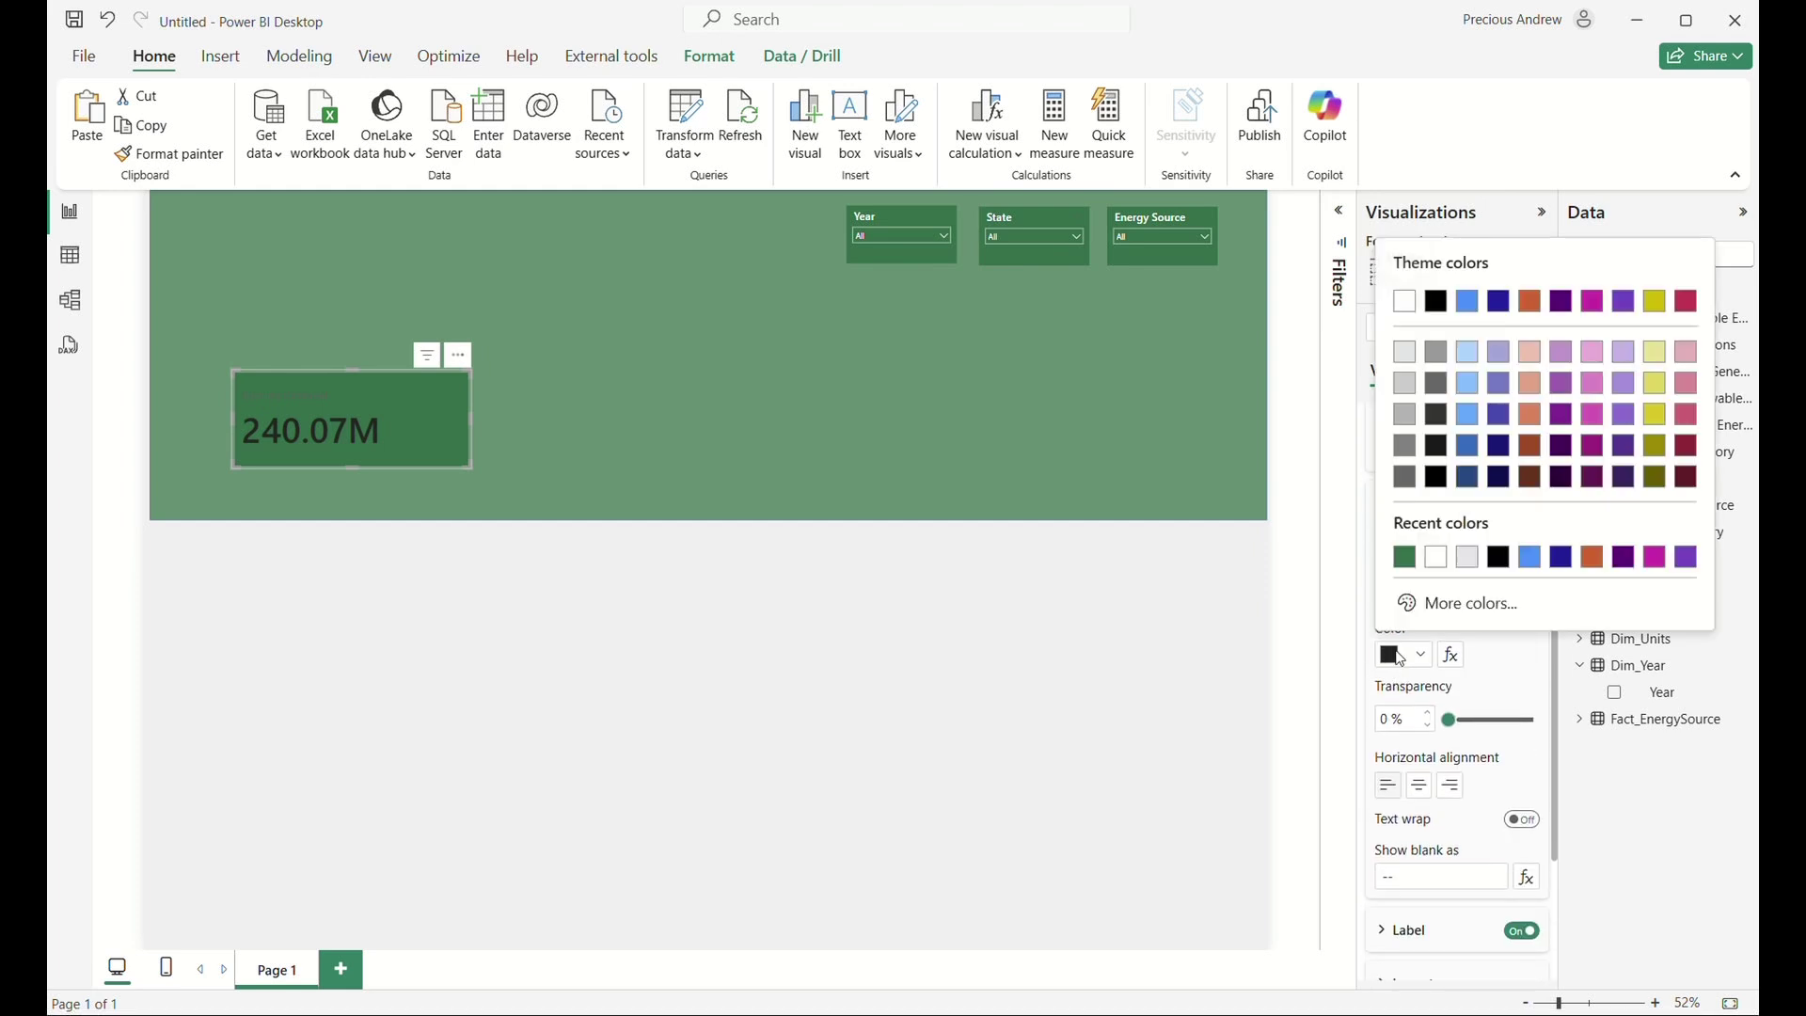
pyautogui.click(1433, 557)
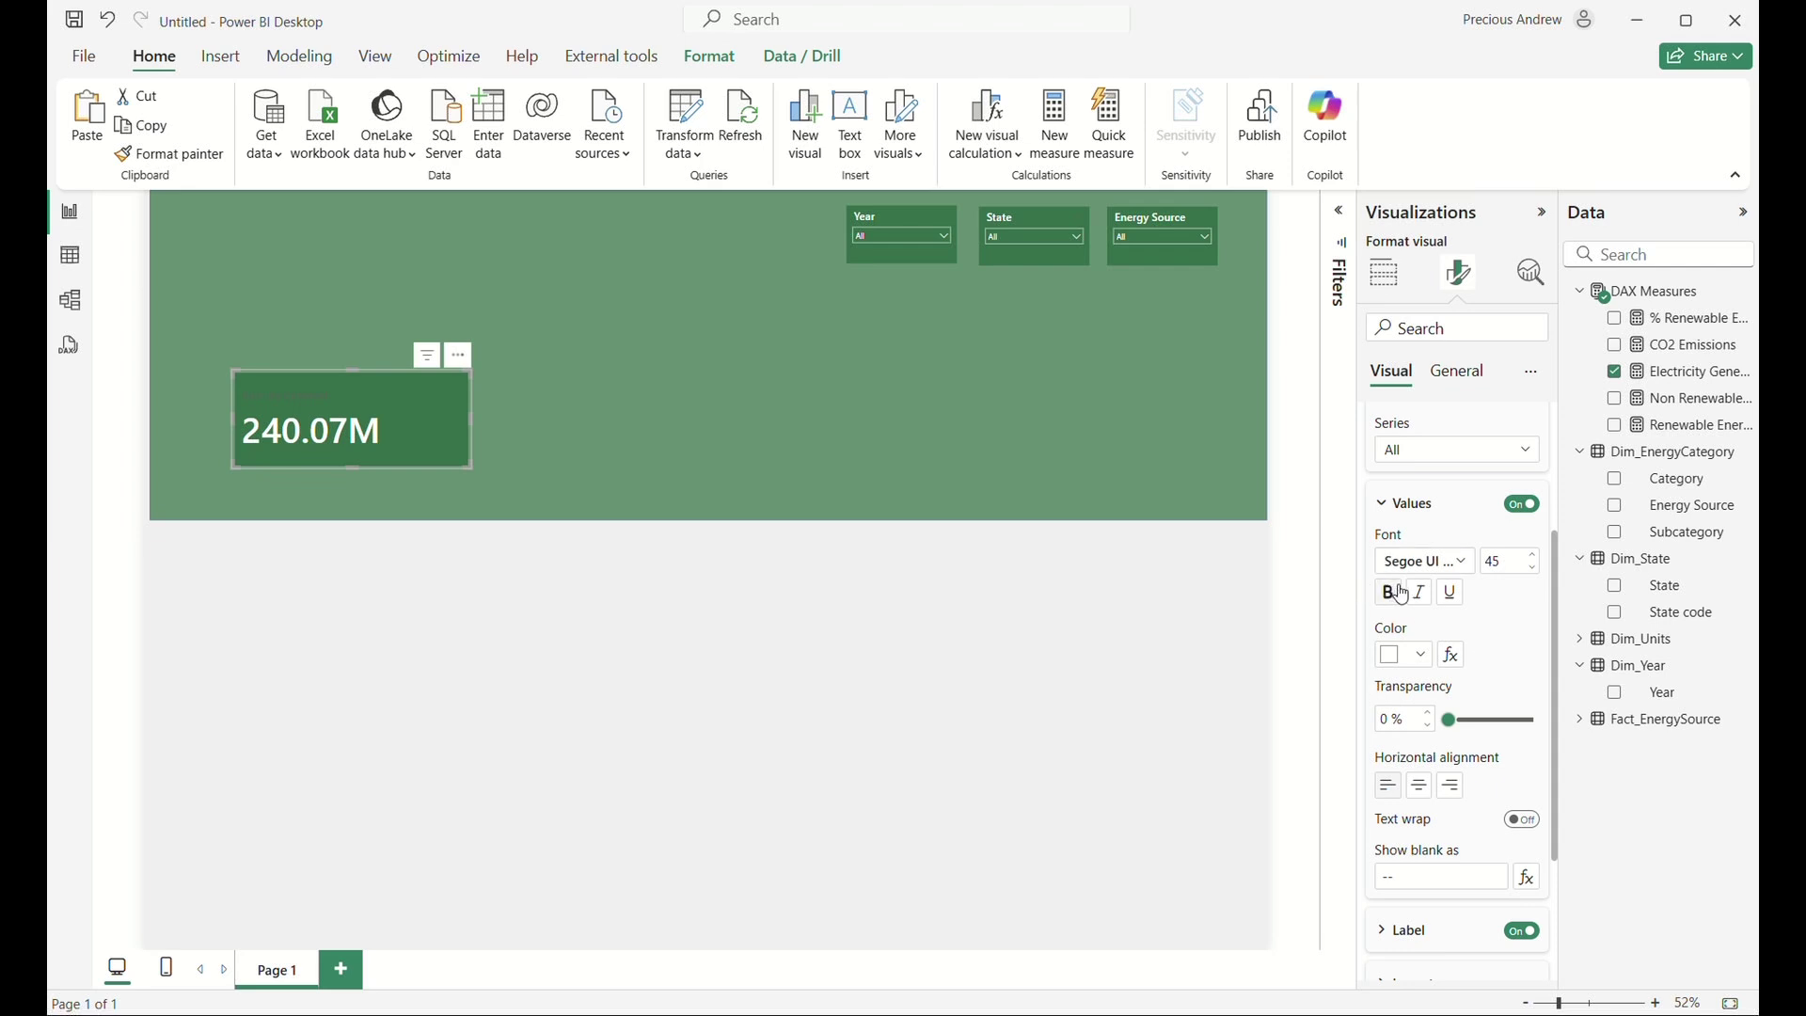
# Turn on the card's title and set its text to "Total Electricity Generated".
pyautogui.scroll(3, 1430, 536)
pyautogui.click(1460, 373)
pyautogui.click(1400, 473)
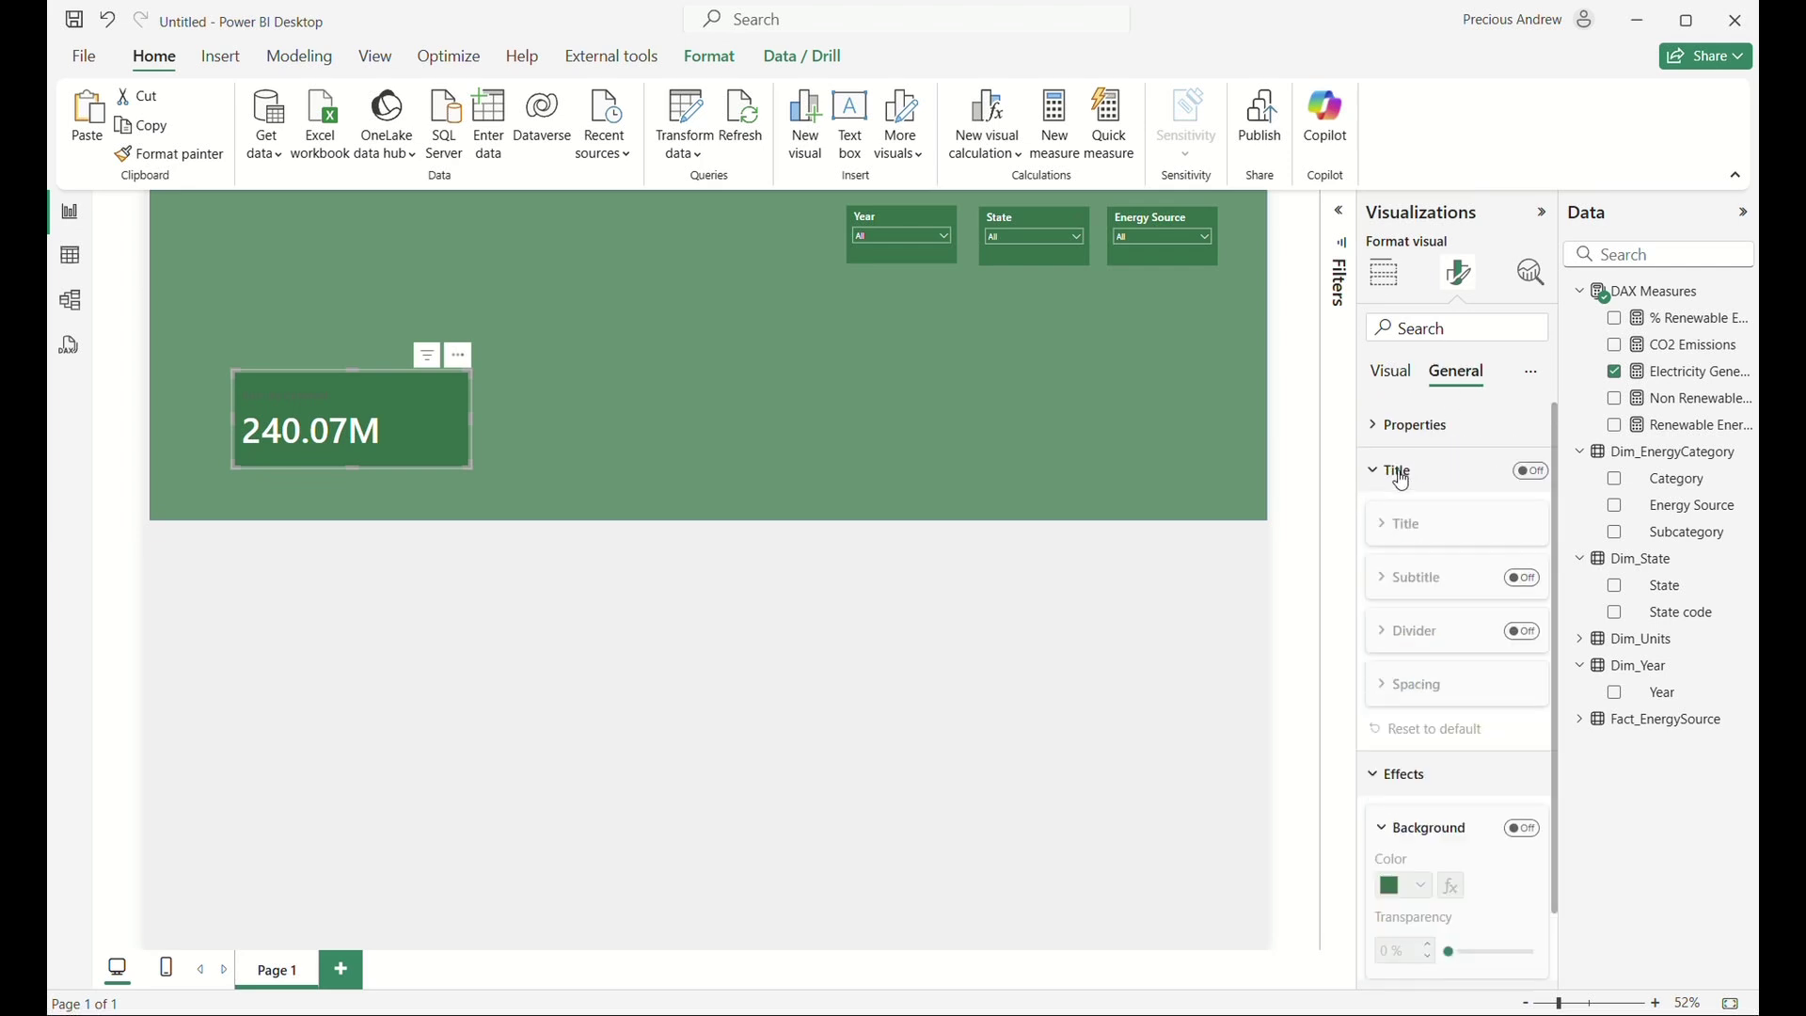
pyautogui.click(1531, 472)
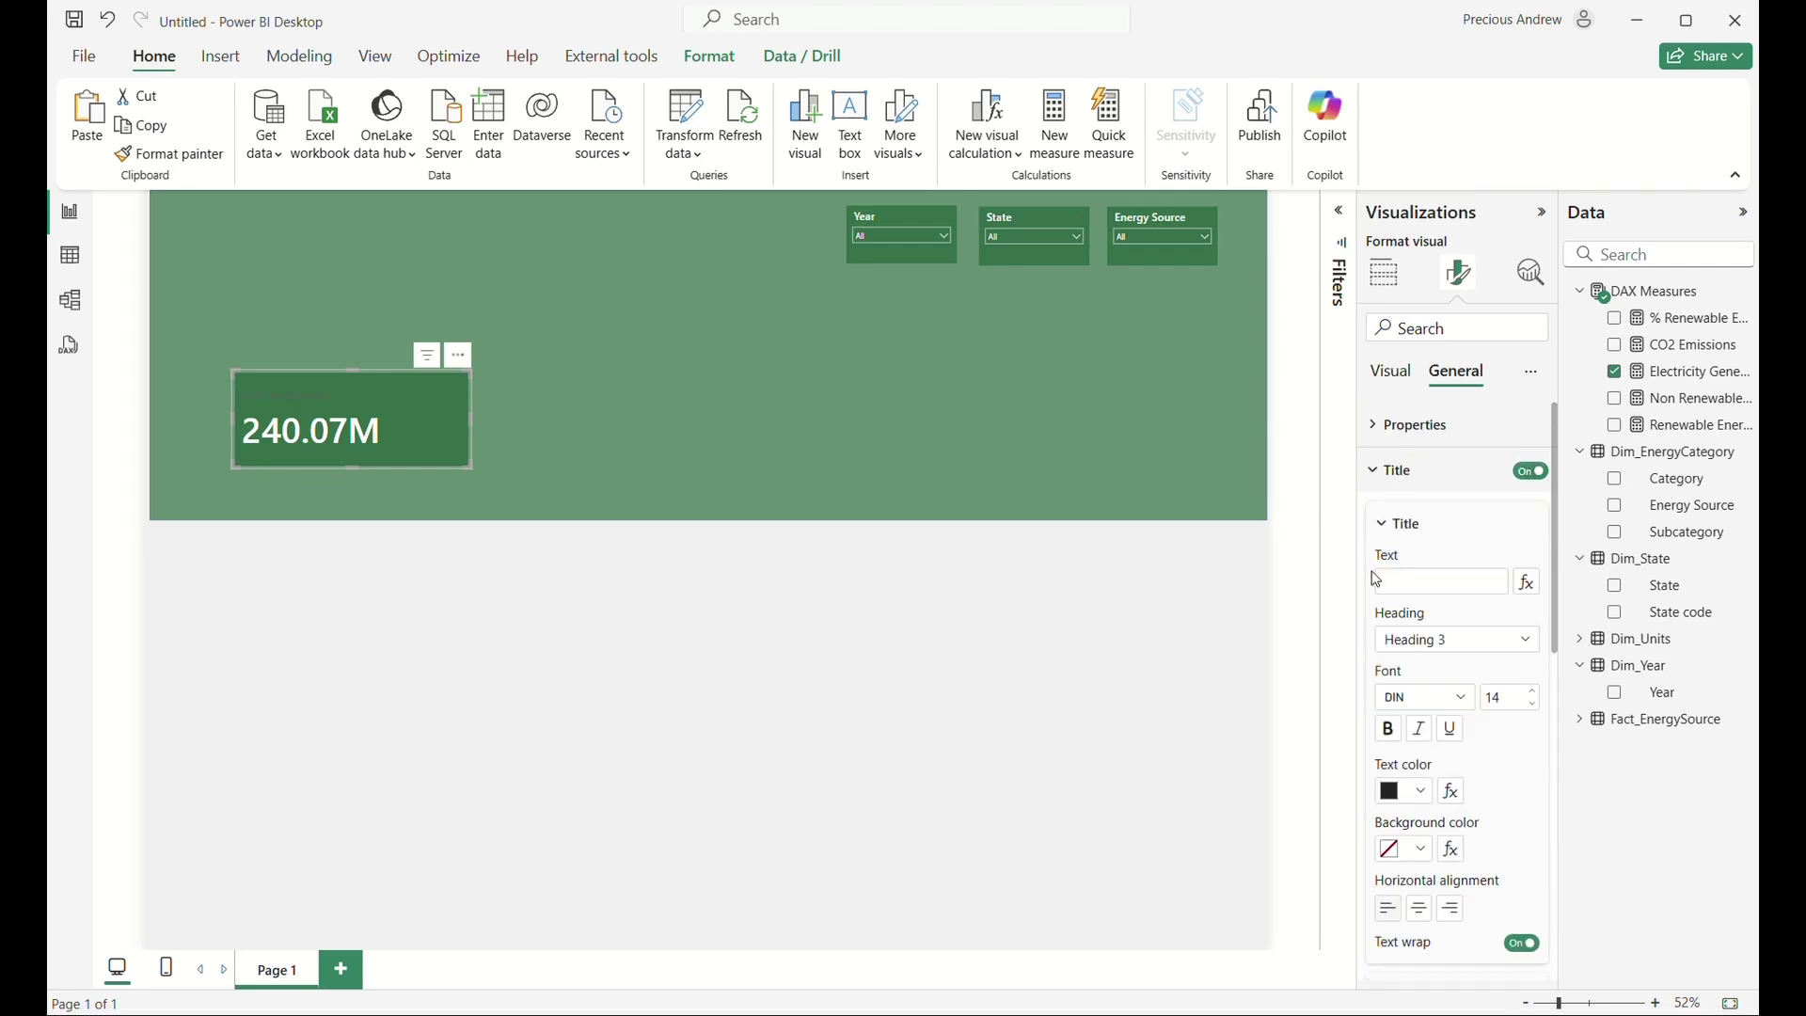
pyautogui.click(1411, 581)
pyautogui.write('Total')
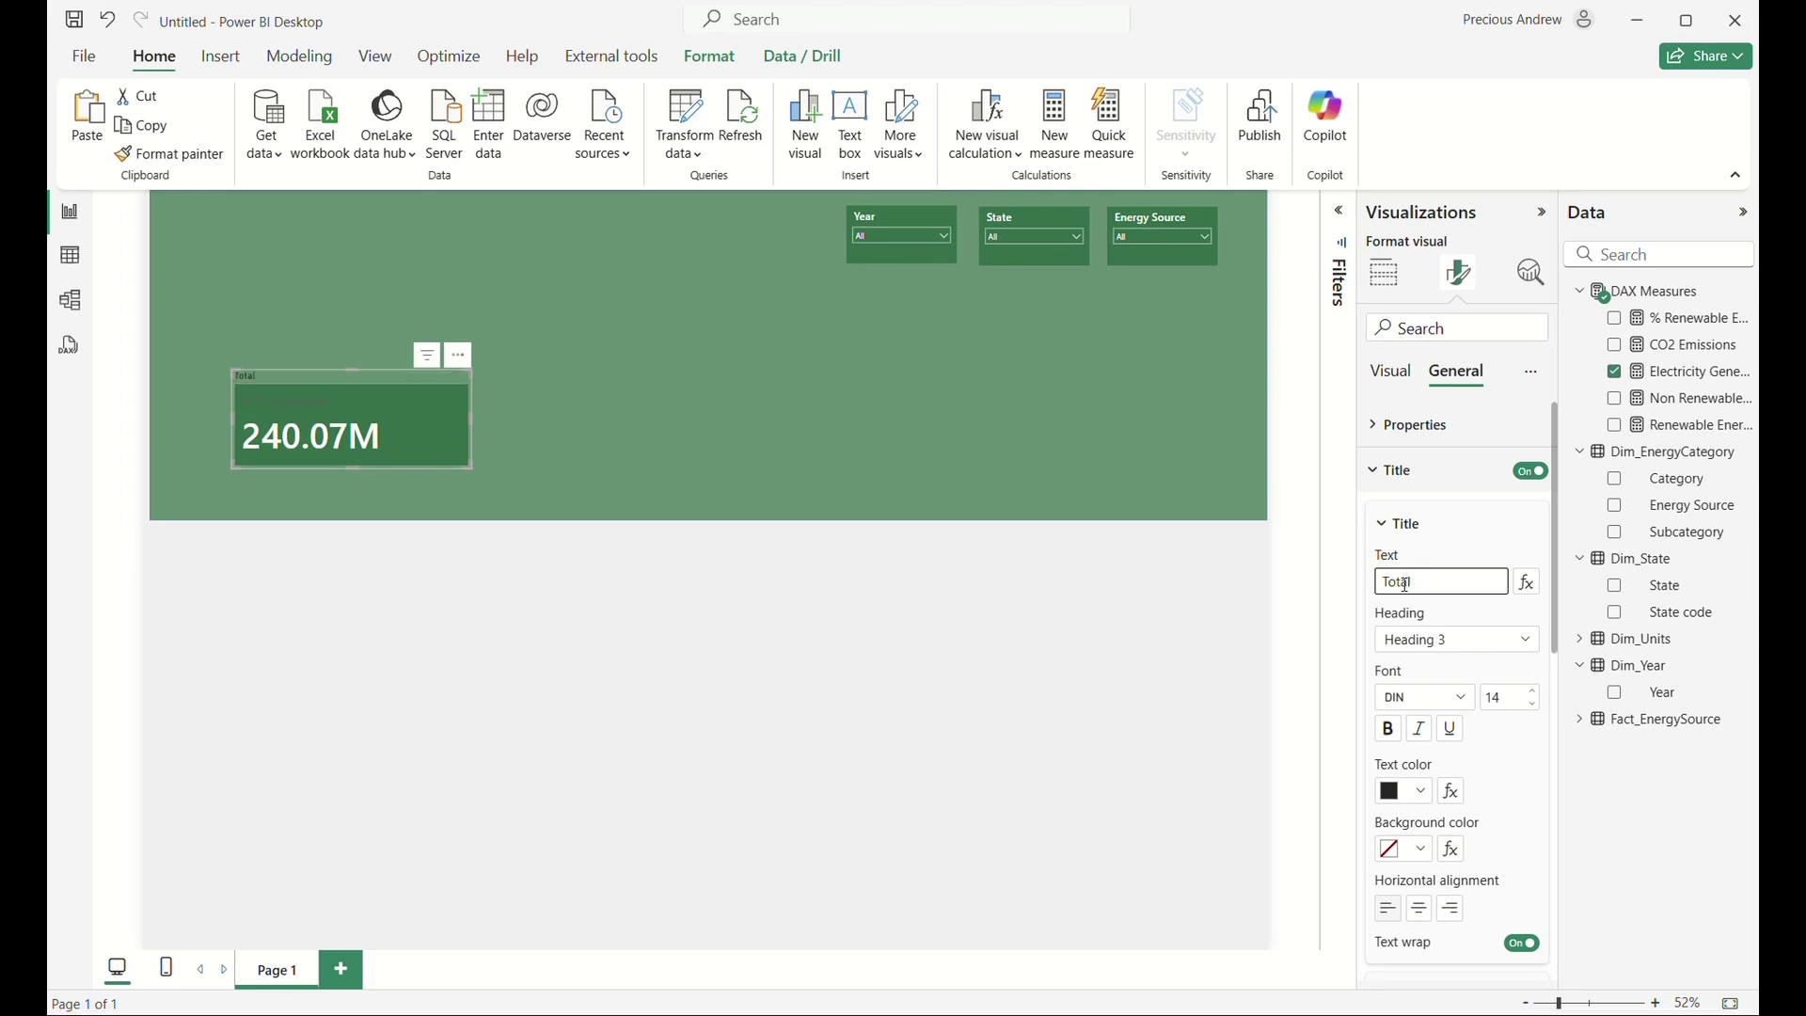
pyautogui.write(' Electricity Generated')
# Set the card title's font to Segoe UI Semibold and center it horizontally.
pyautogui.click(1459, 697)
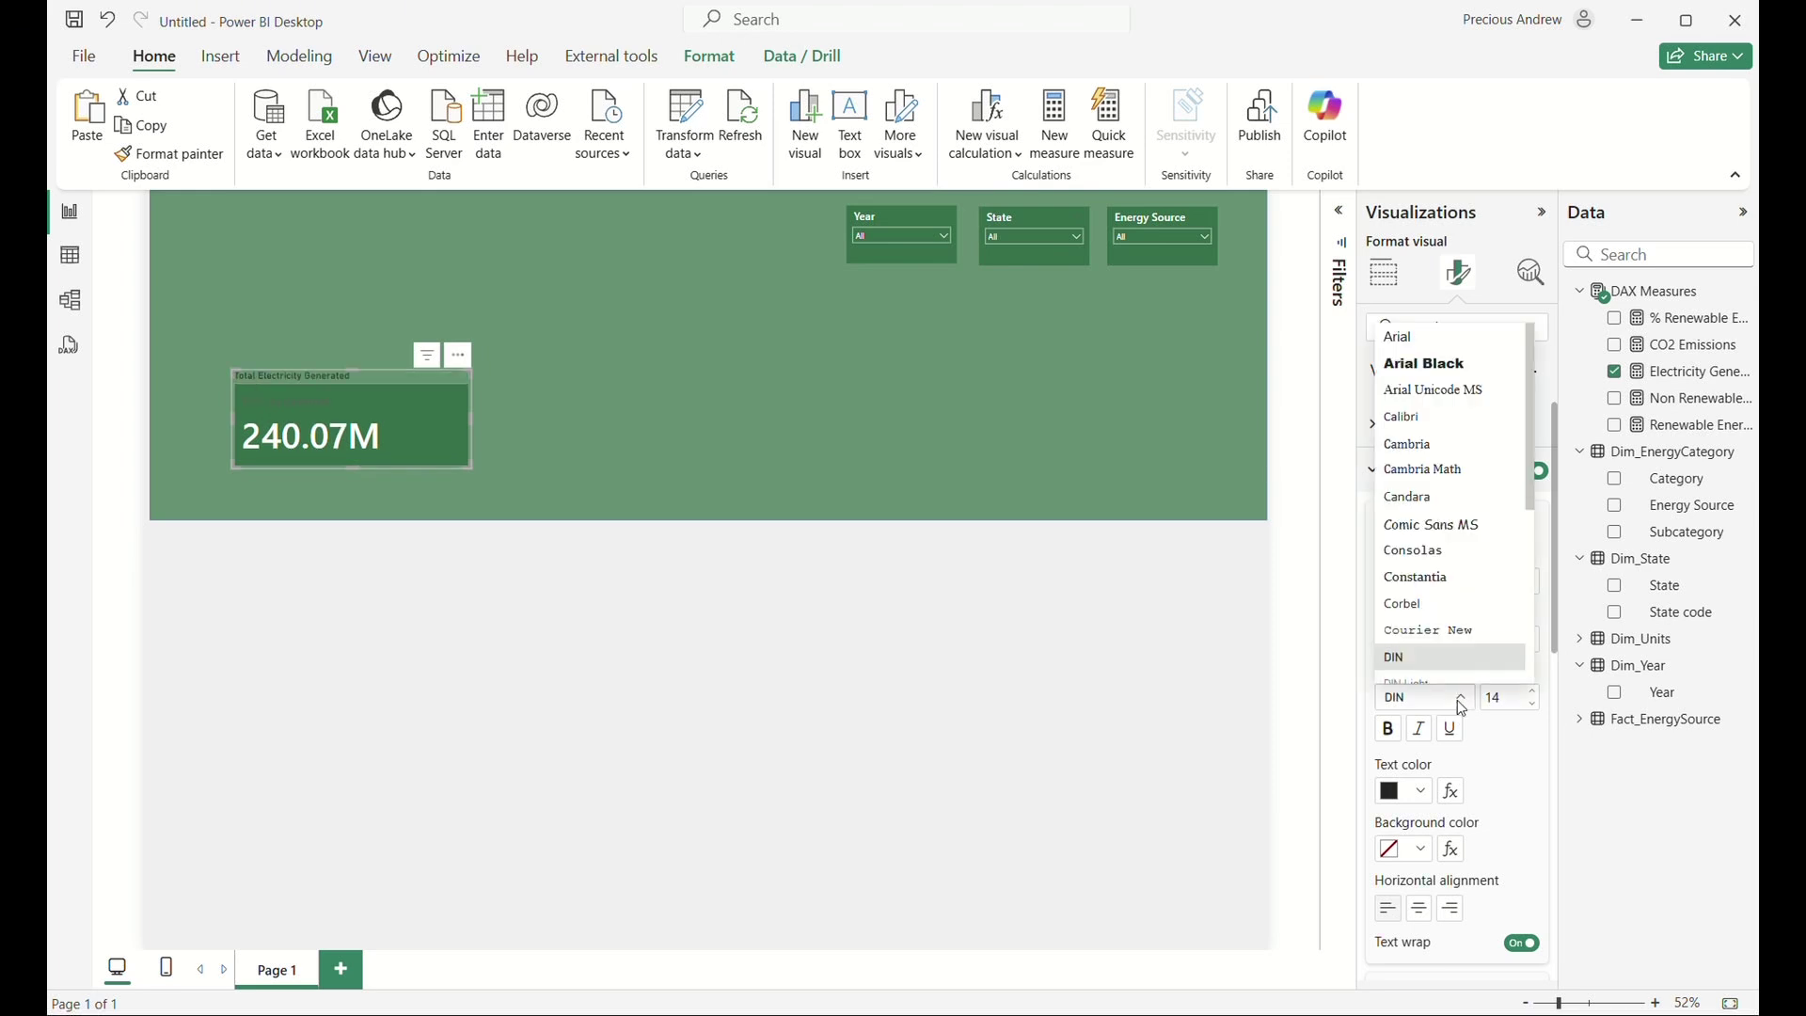
pyautogui.moveTo(1534, 465); pyautogui.dragTo(1543, 585)
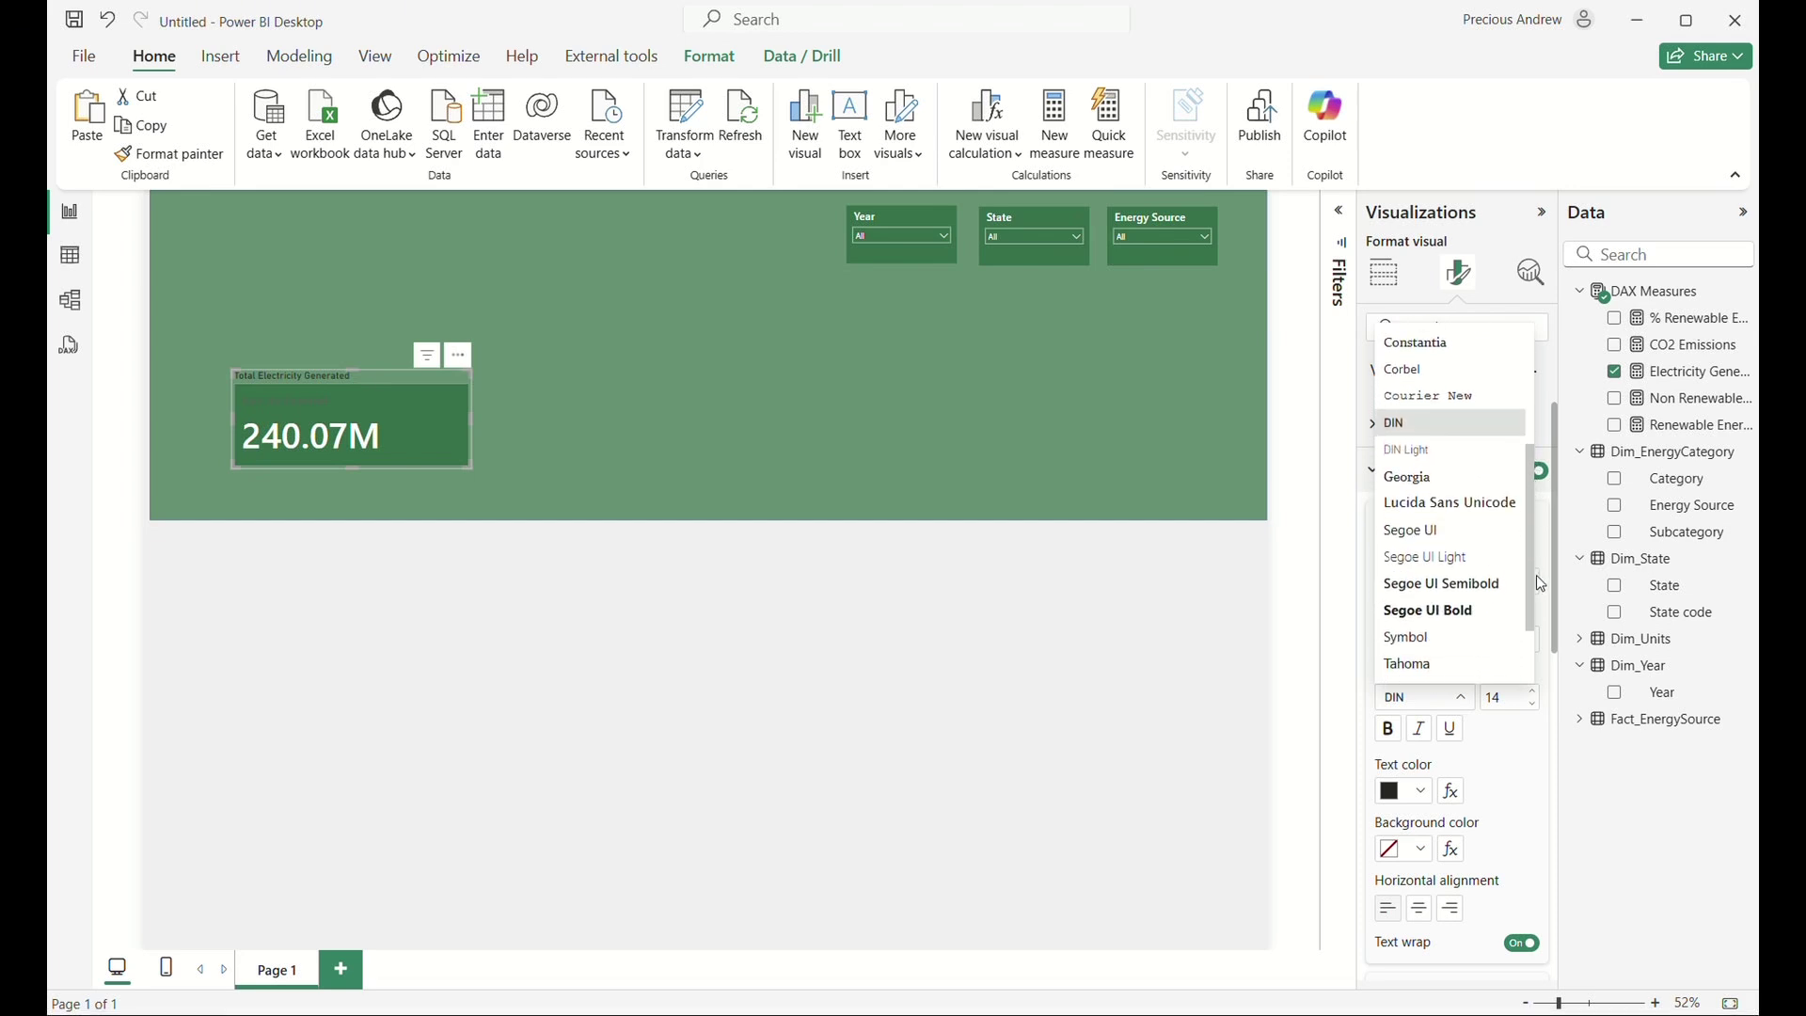
pyautogui.click(1445, 584)
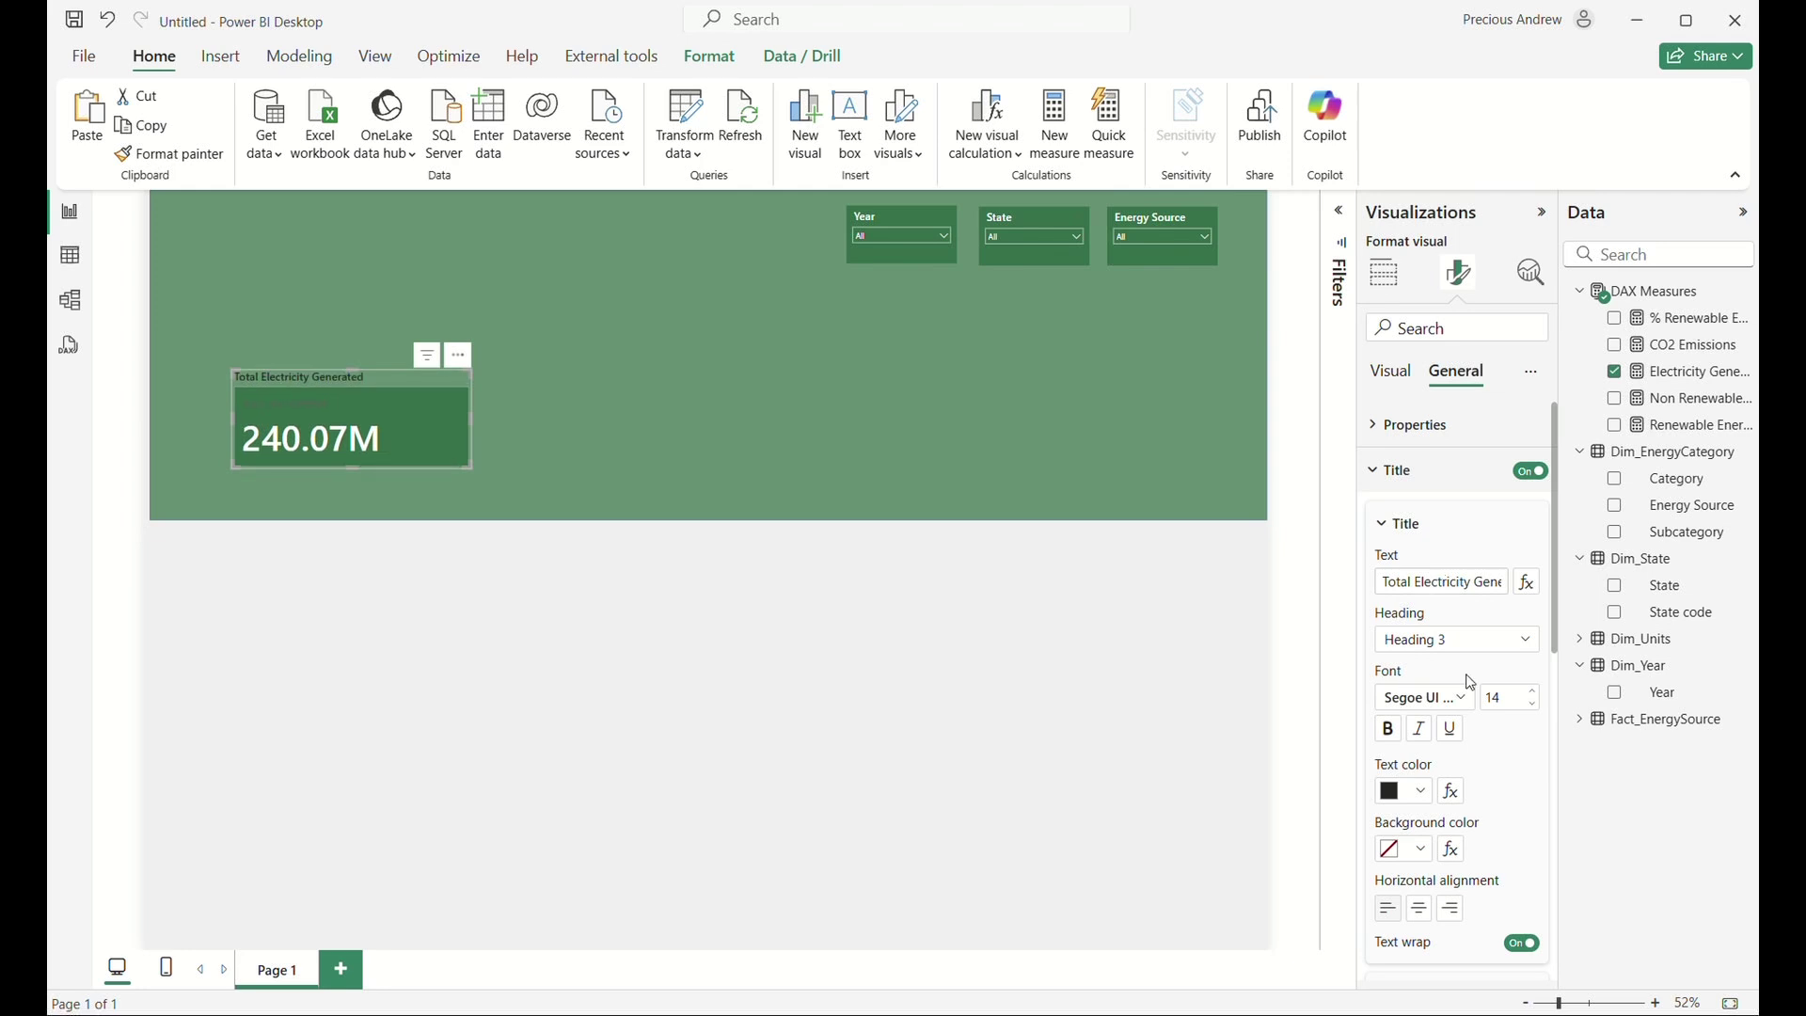
pyautogui.scroll(-2, 1456, 695)
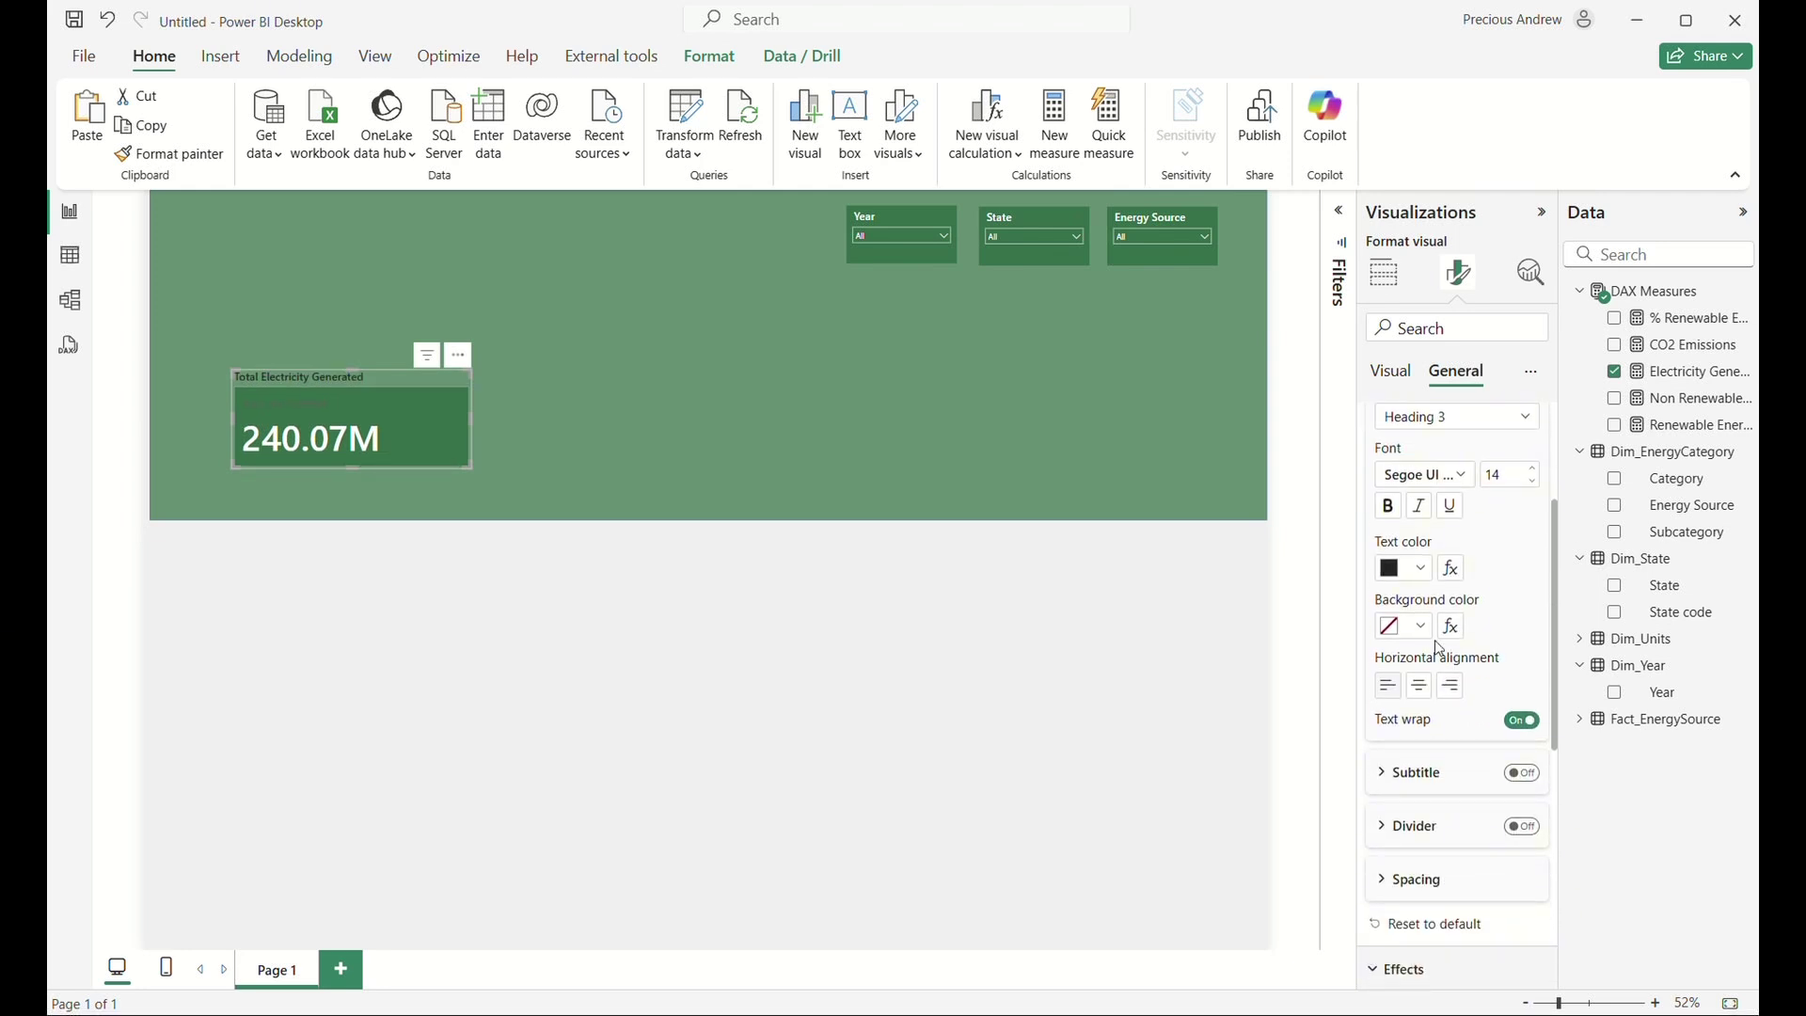
pyautogui.click(1421, 686)
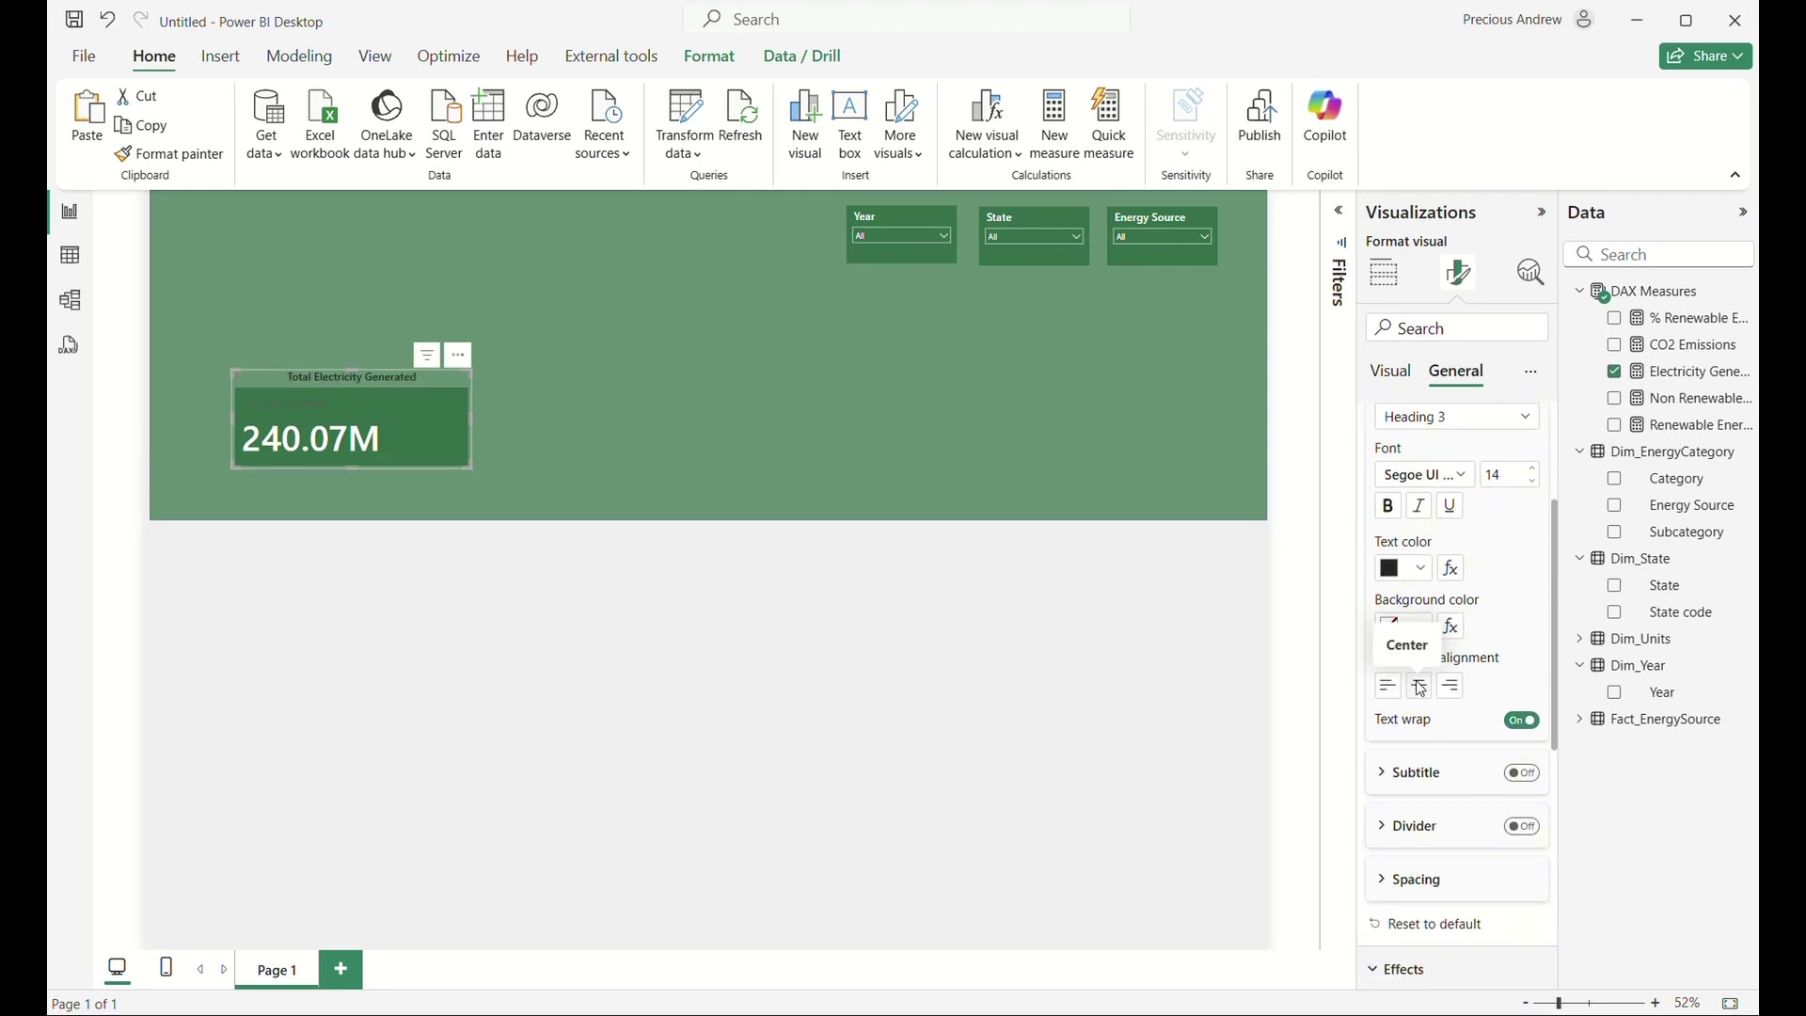
# Turn on the card's green background effect and turn off its header icons.
pyautogui.scroll(1, 1421, 584)
pyautogui.scroll(-6, 1422, 640)
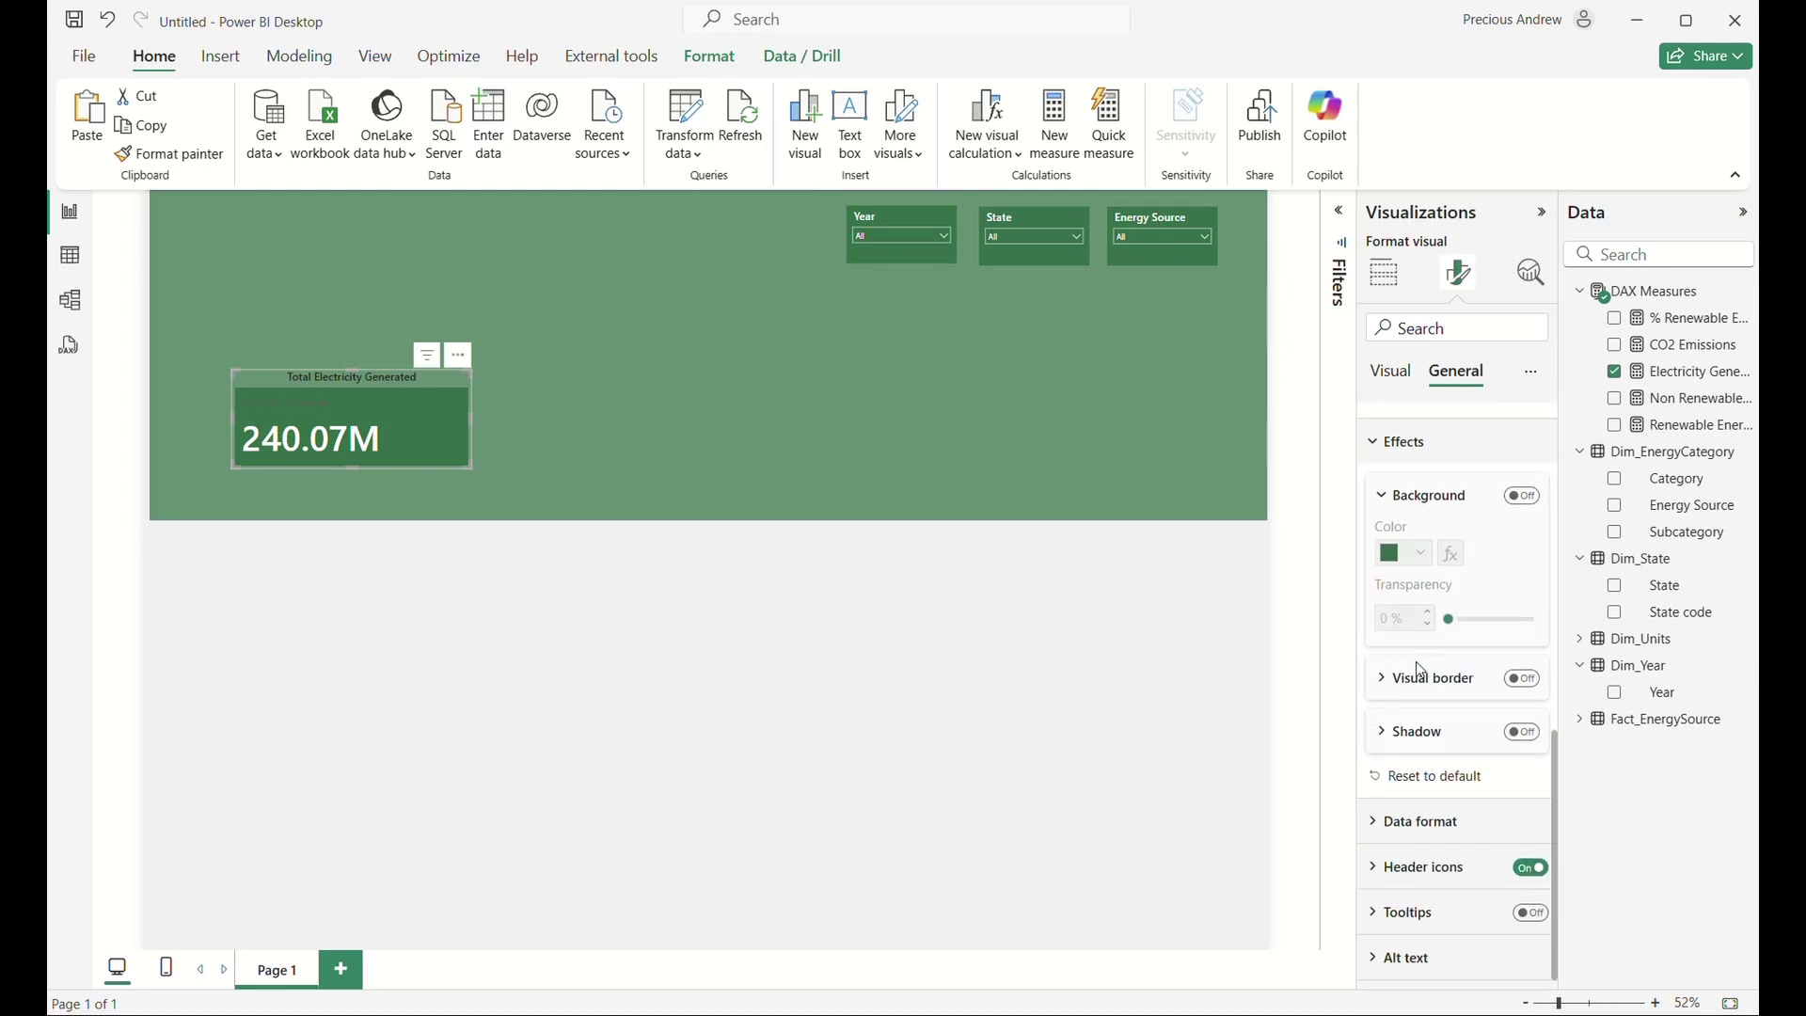
pyautogui.scroll(1, 1421, 678)
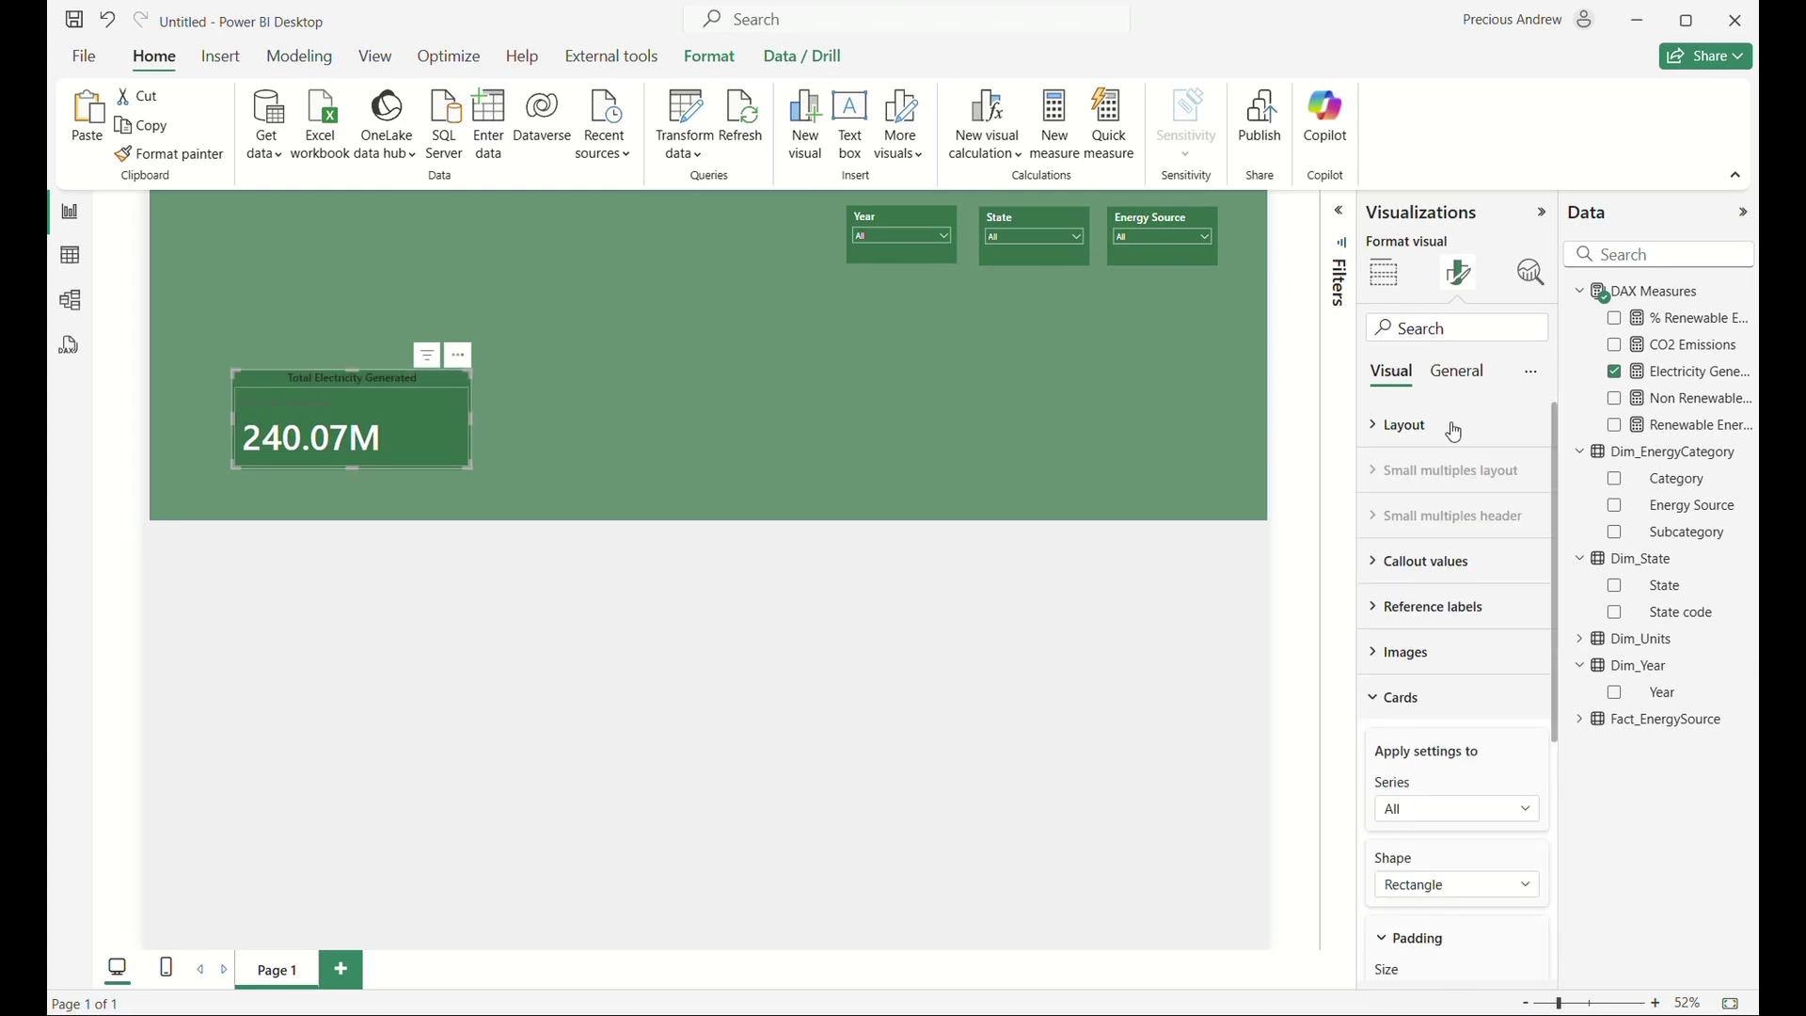
# Make the card title's text white and set its font size to 19.
pyautogui.click(1457, 372)
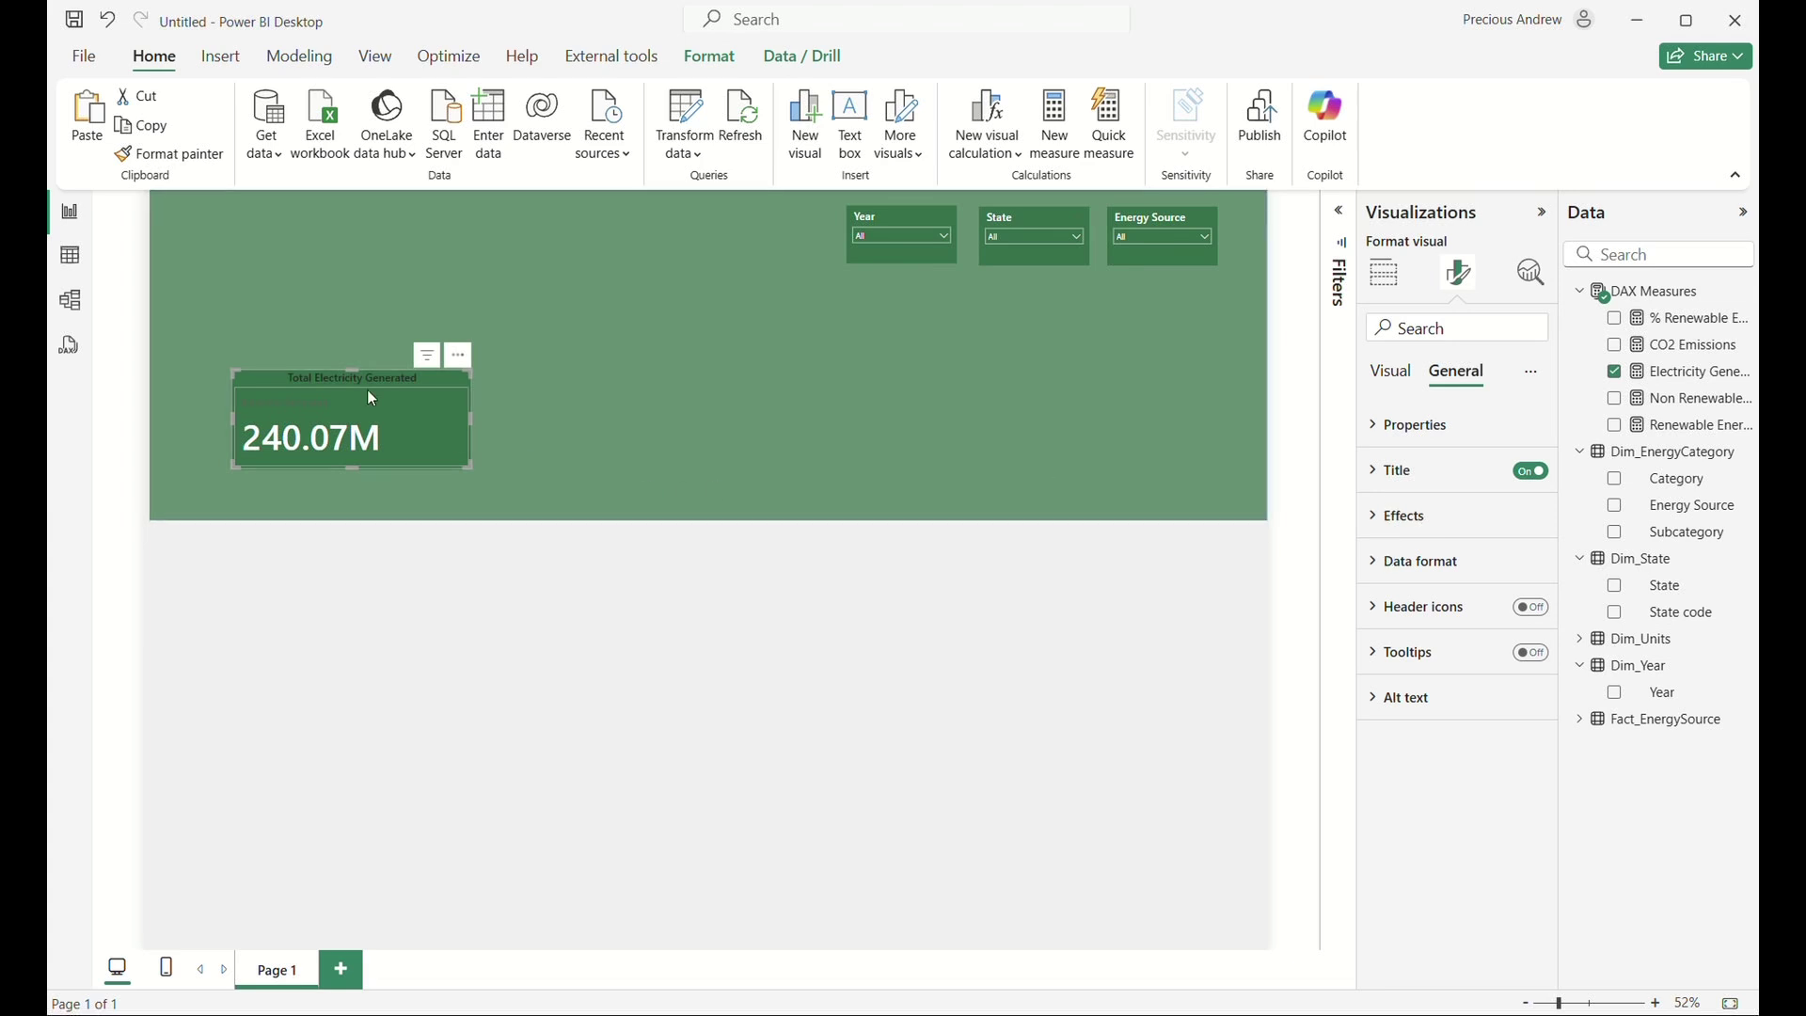
pyautogui.click(1393, 471)
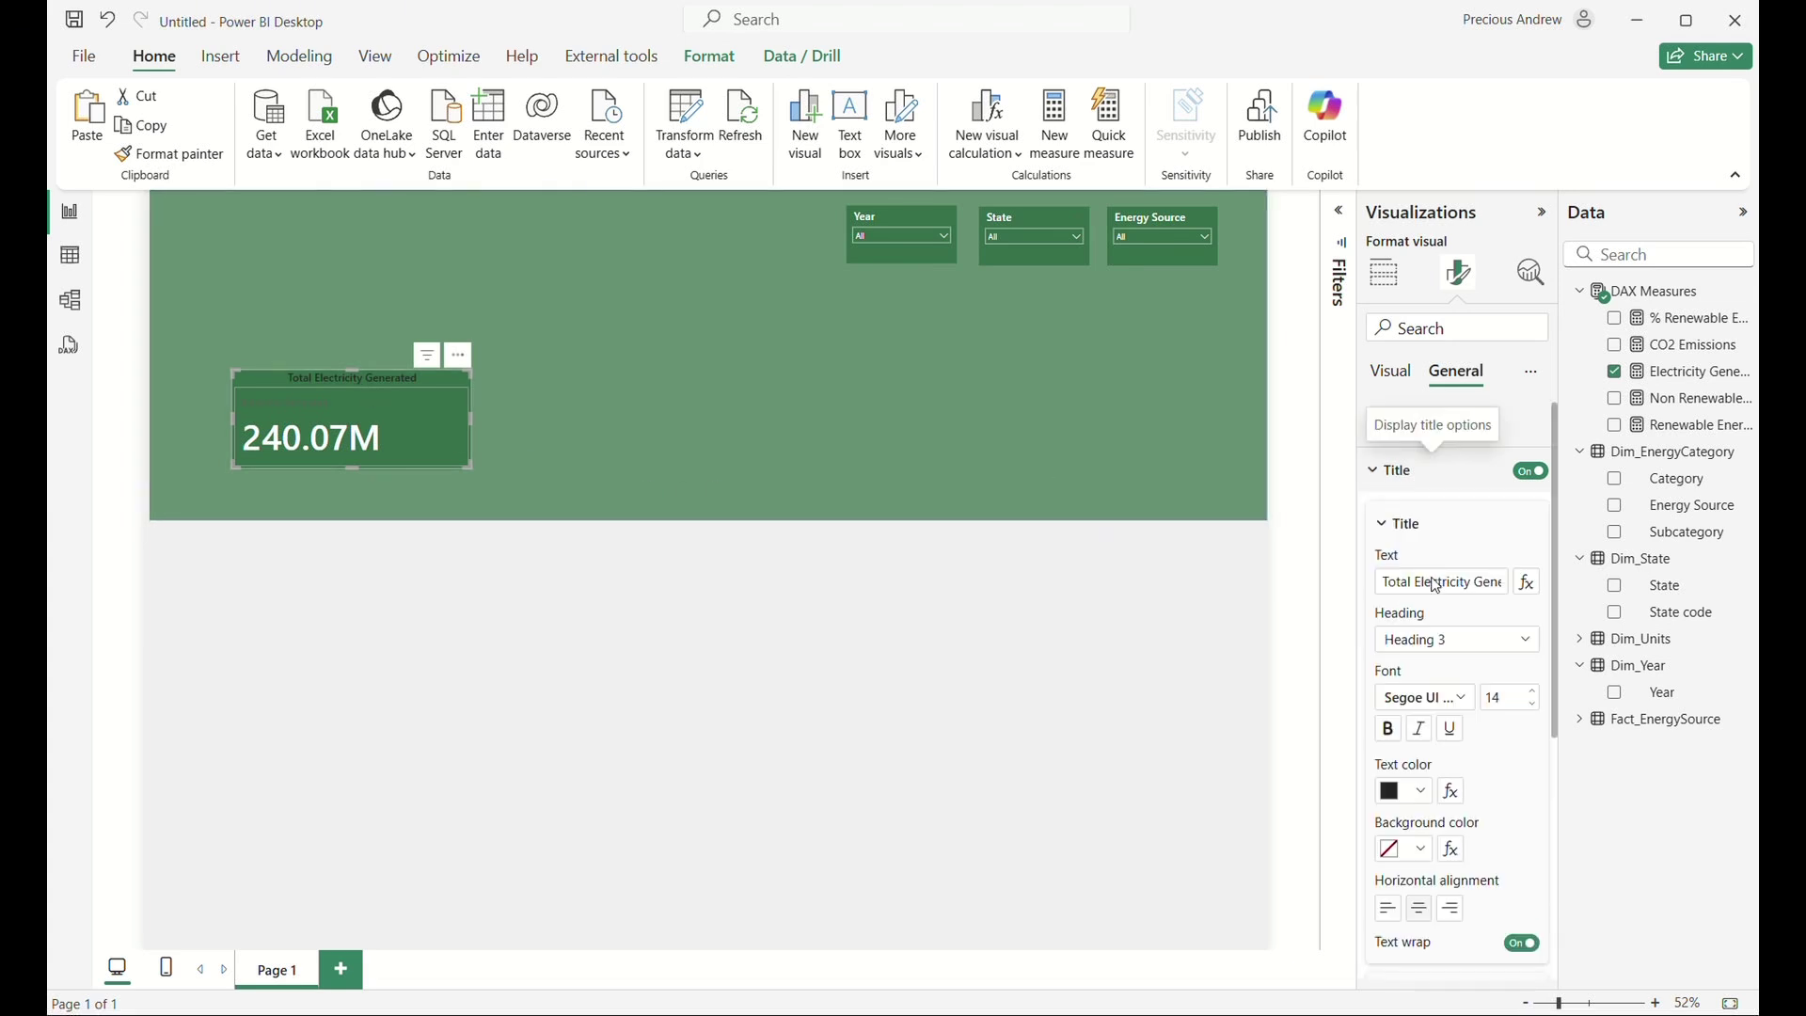
pyautogui.click(1415, 793)
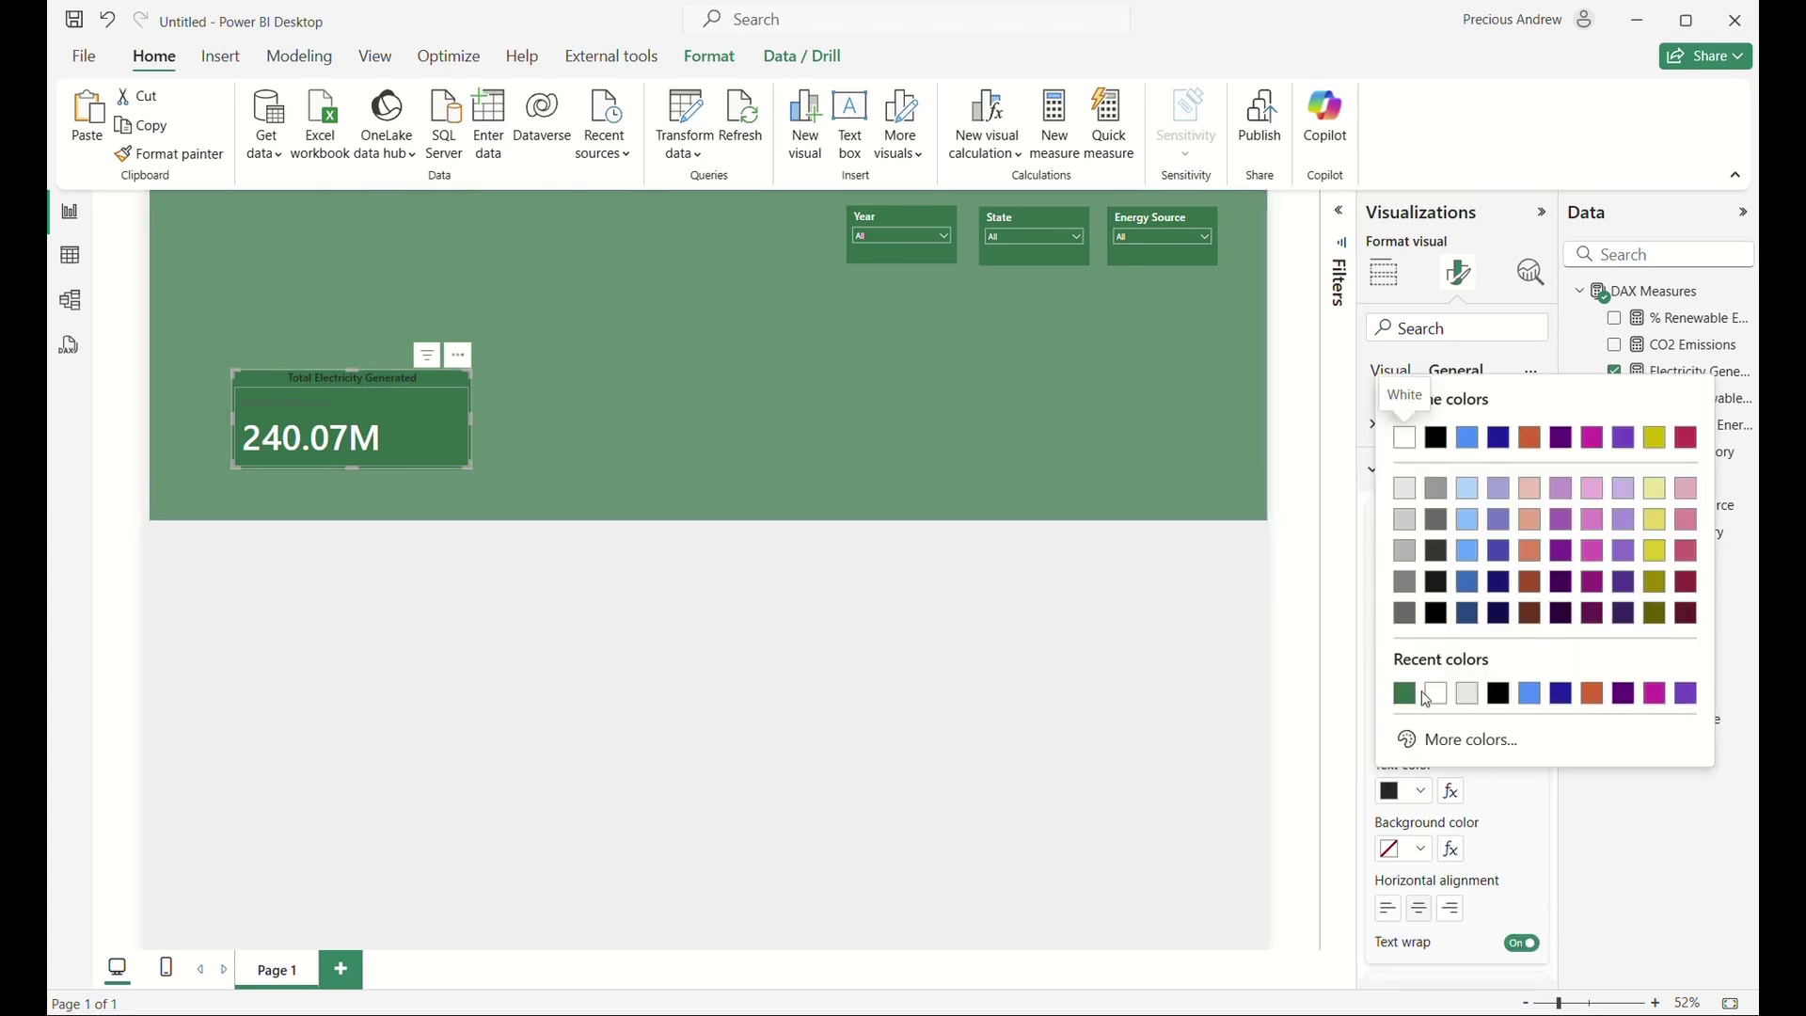
pyautogui.click(1442, 698)
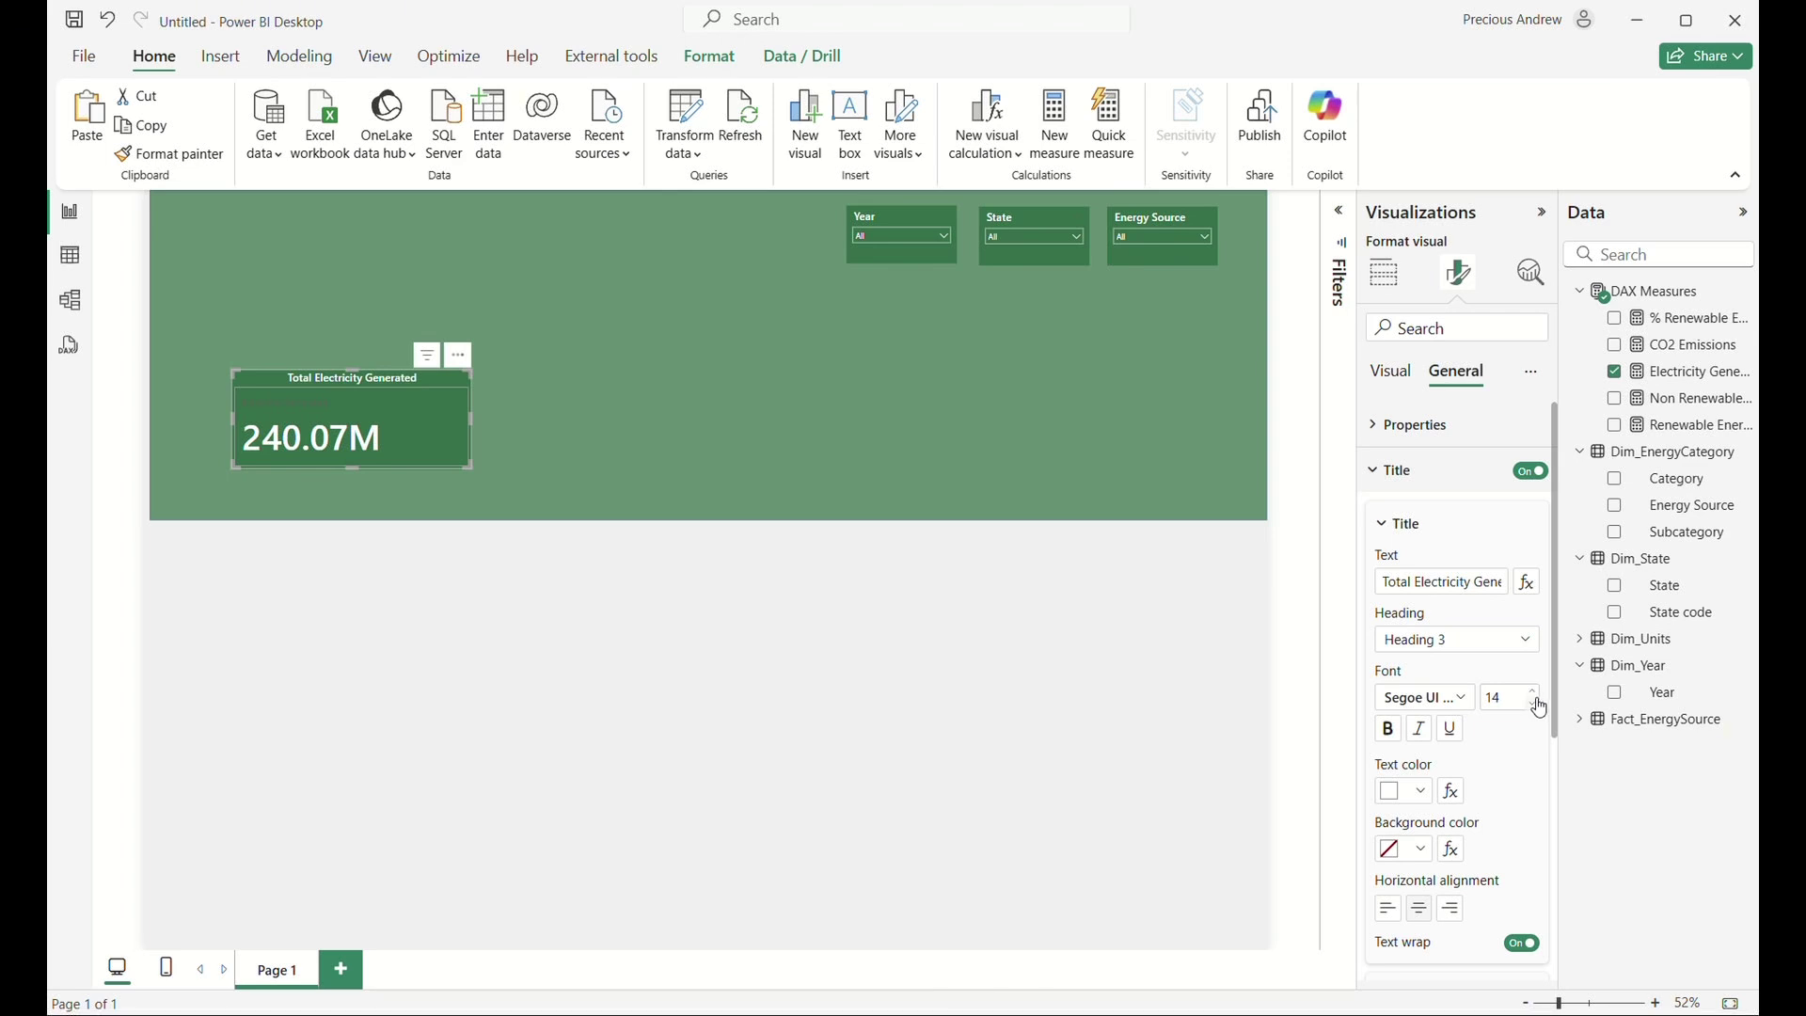
pyautogui.click(1533, 693)
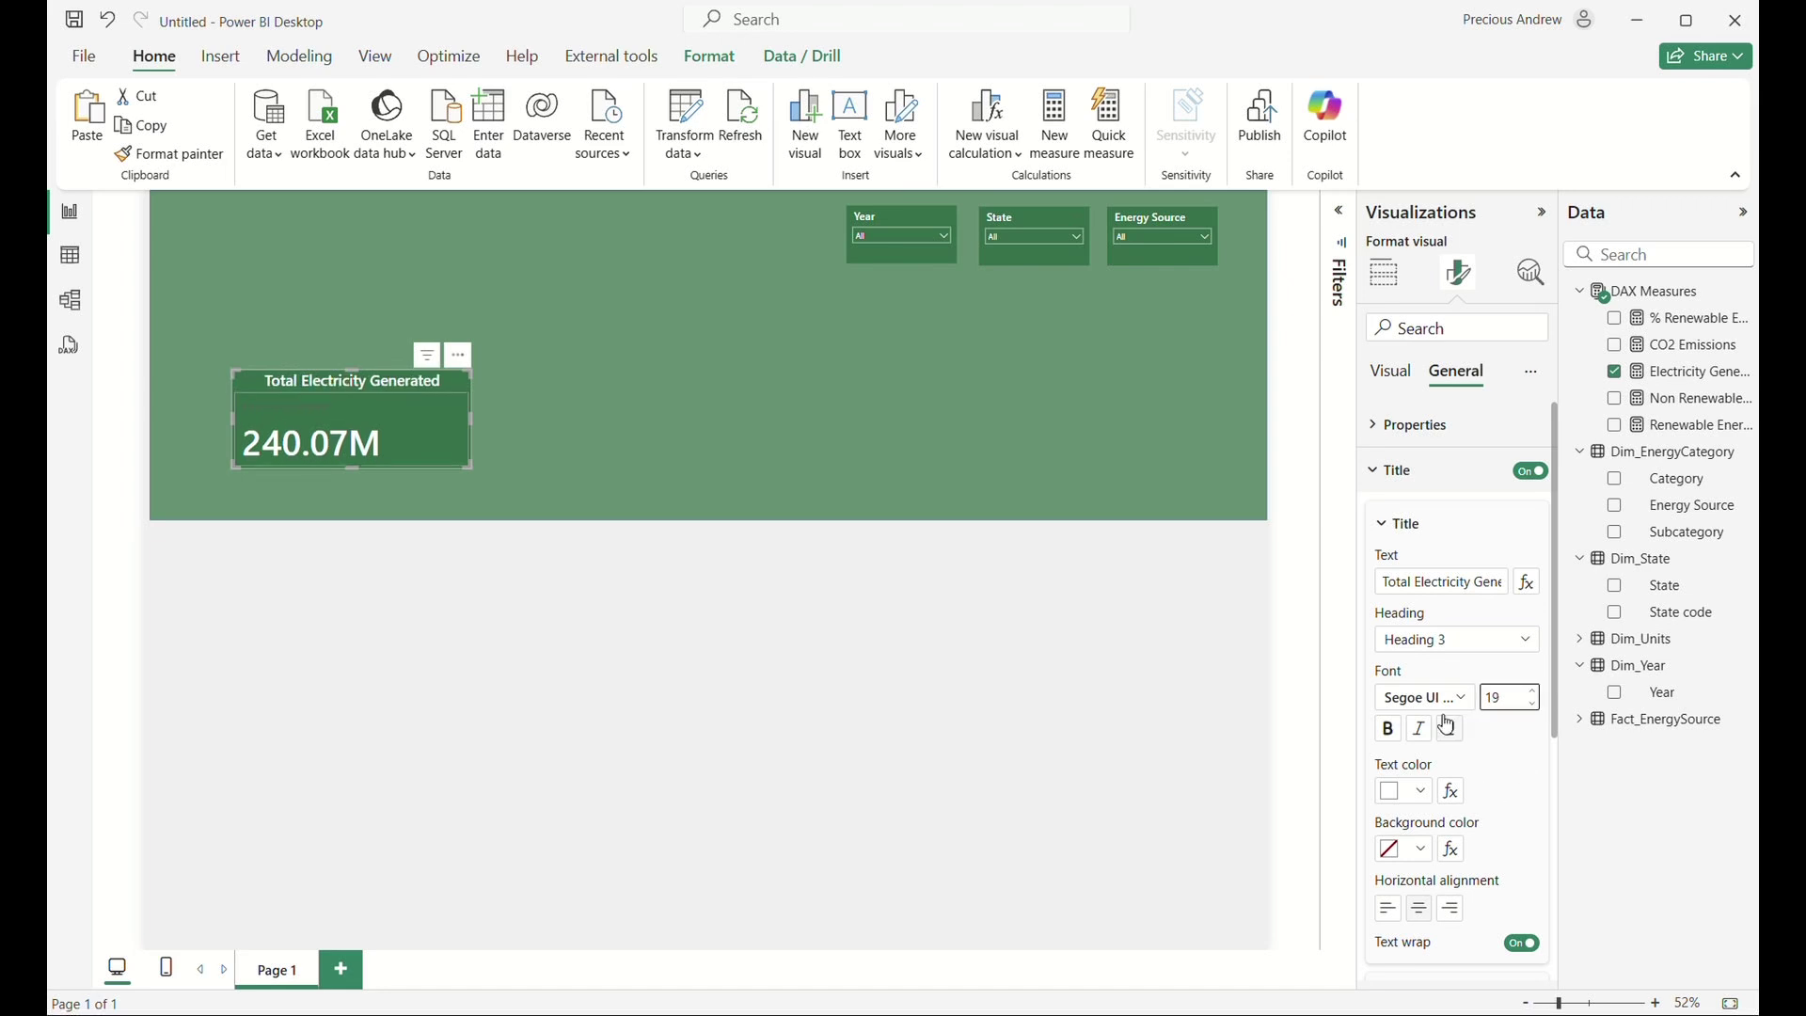
# Turn off the inner card border of the Total Electricity Generated visual, keeping its card background on.
pyautogui.click(1390, 376)
pyautogui.scroll(-5, 1435, 786)
pyautogui.scroll(5, 1421, 894)
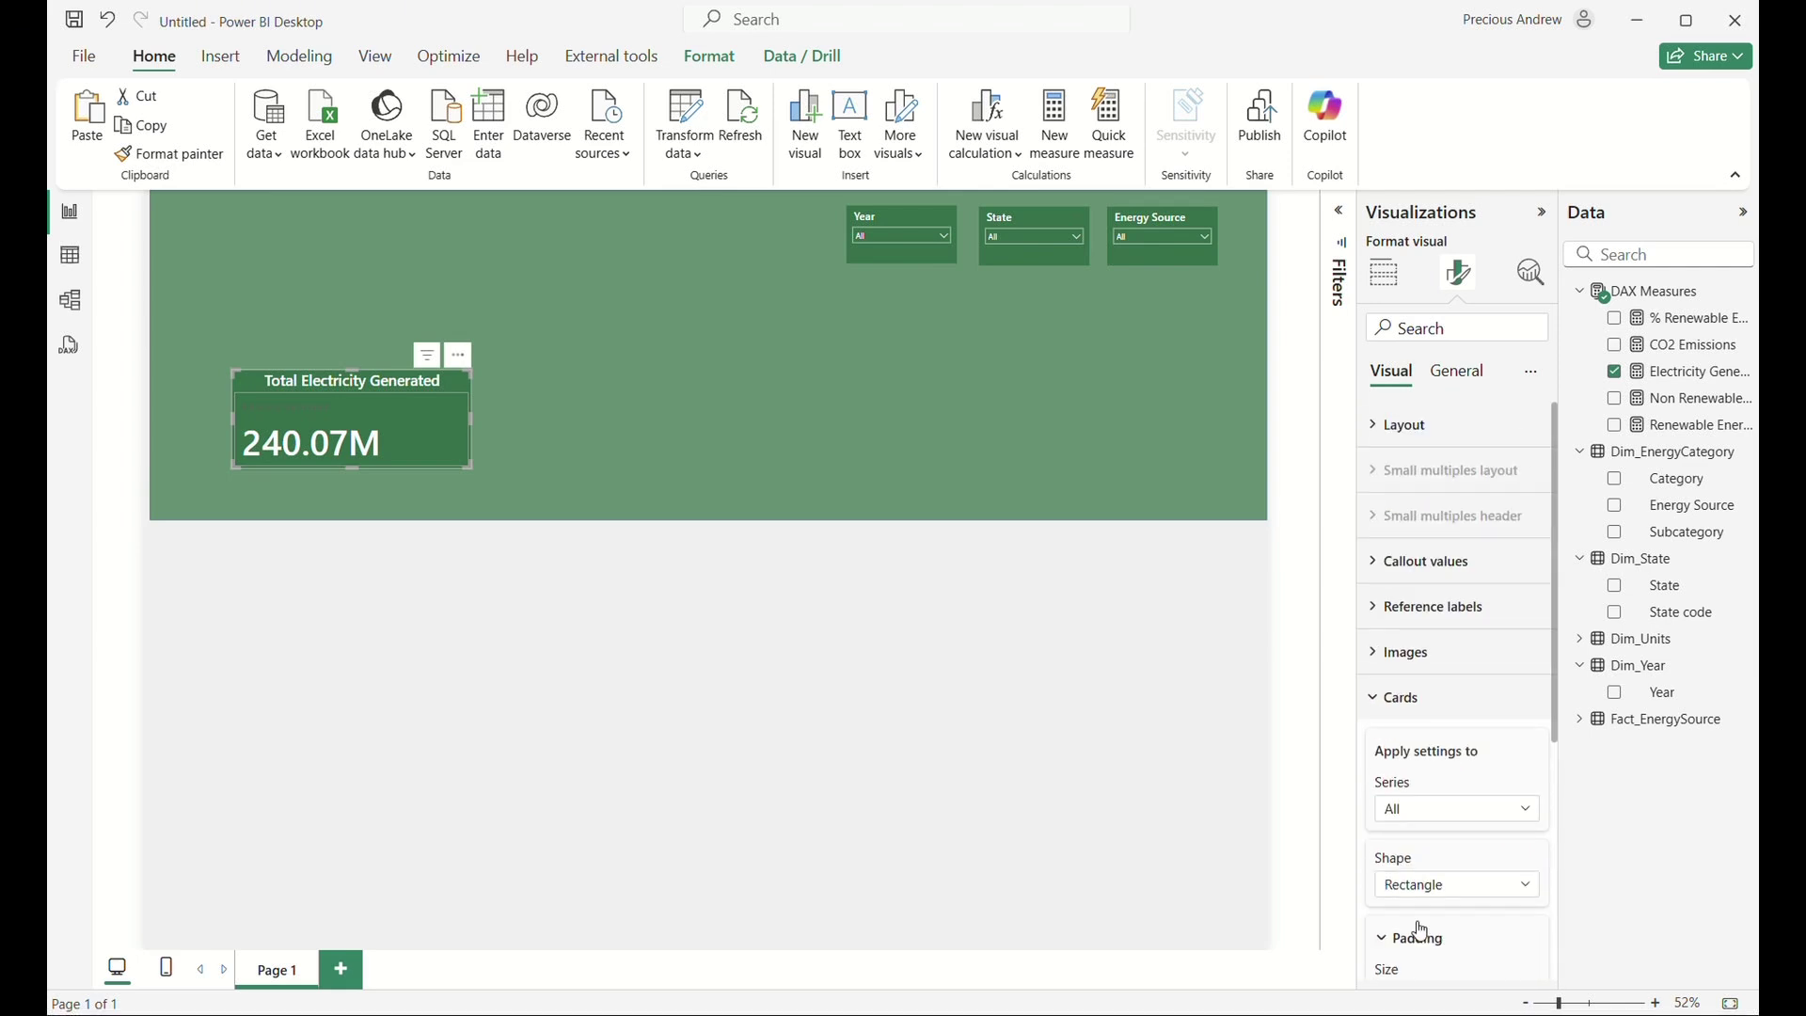
pyautogui.scroll(-5, 1408, 854)
pyautogui.scroll(5, 1408, 884)
pyautogui.scroll(-3, 1403, 783)
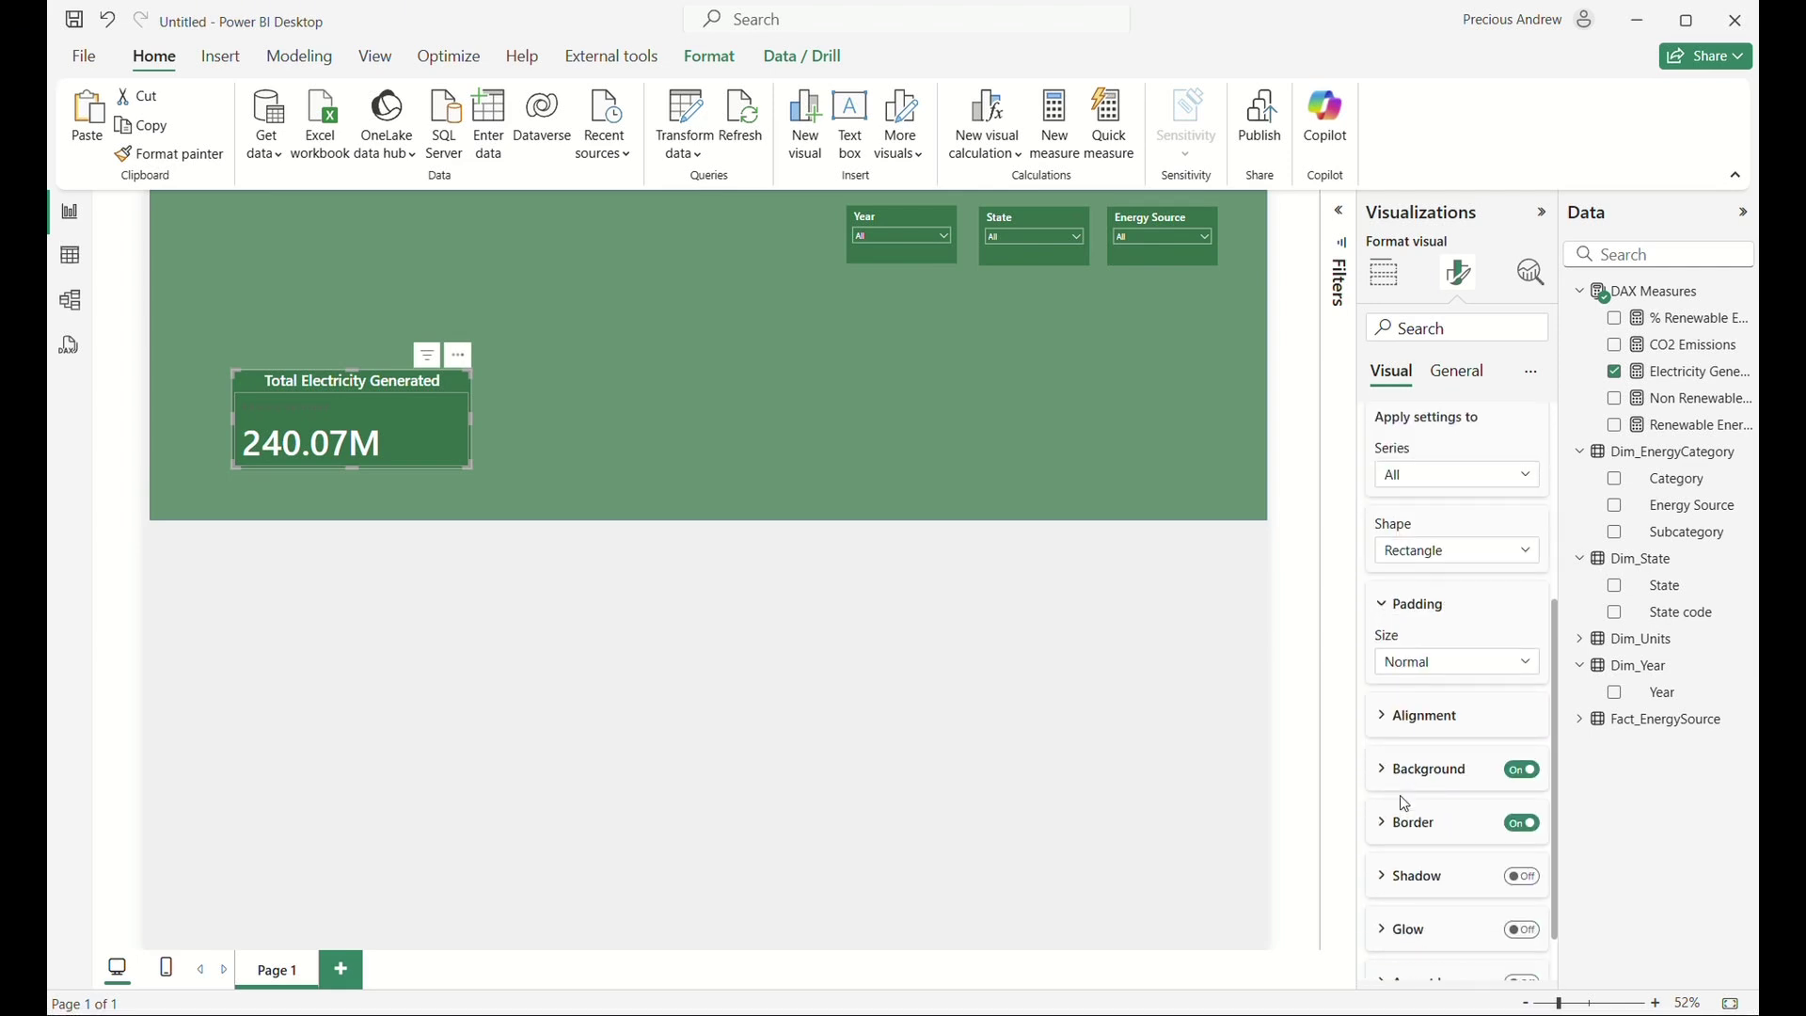
pyautogui.click(1526, 773)
pyautogui.click(1524, 770)
pyautogui.click(1524, 824)
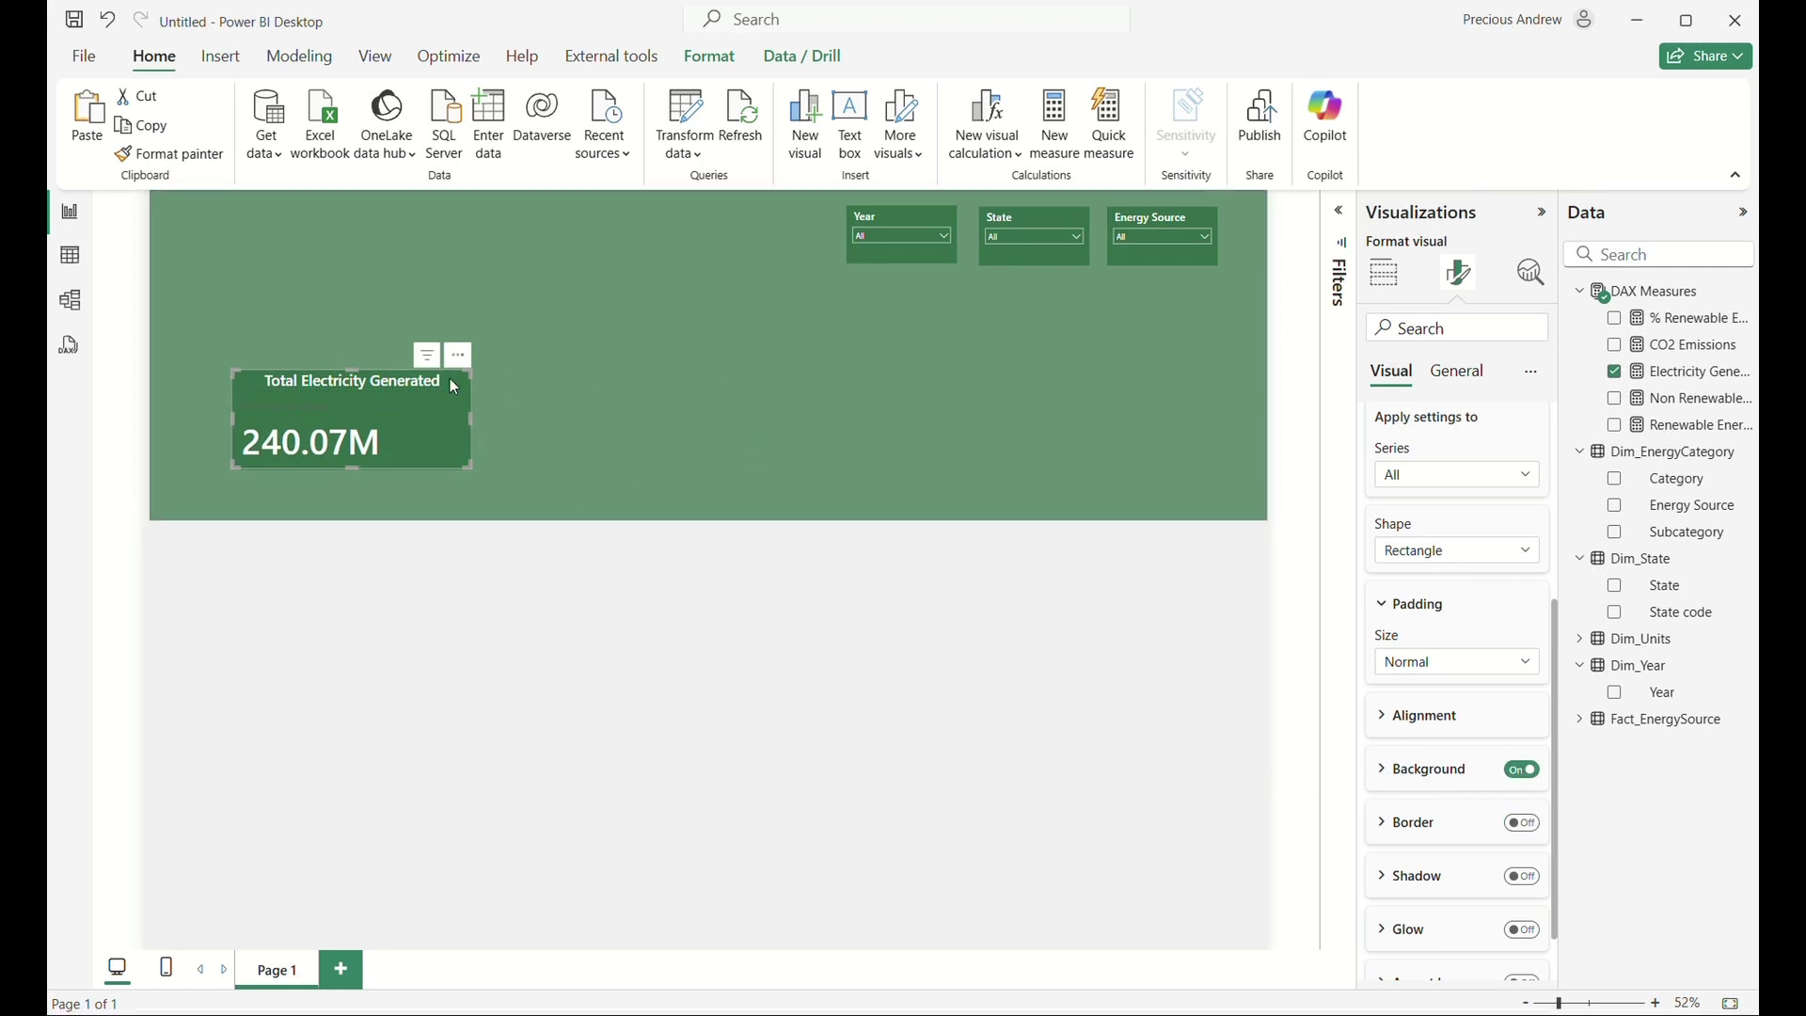
# Set the rounded corners of the card's visual border to 10 px.
pyautogui.scroll(-2, 1408, 845)
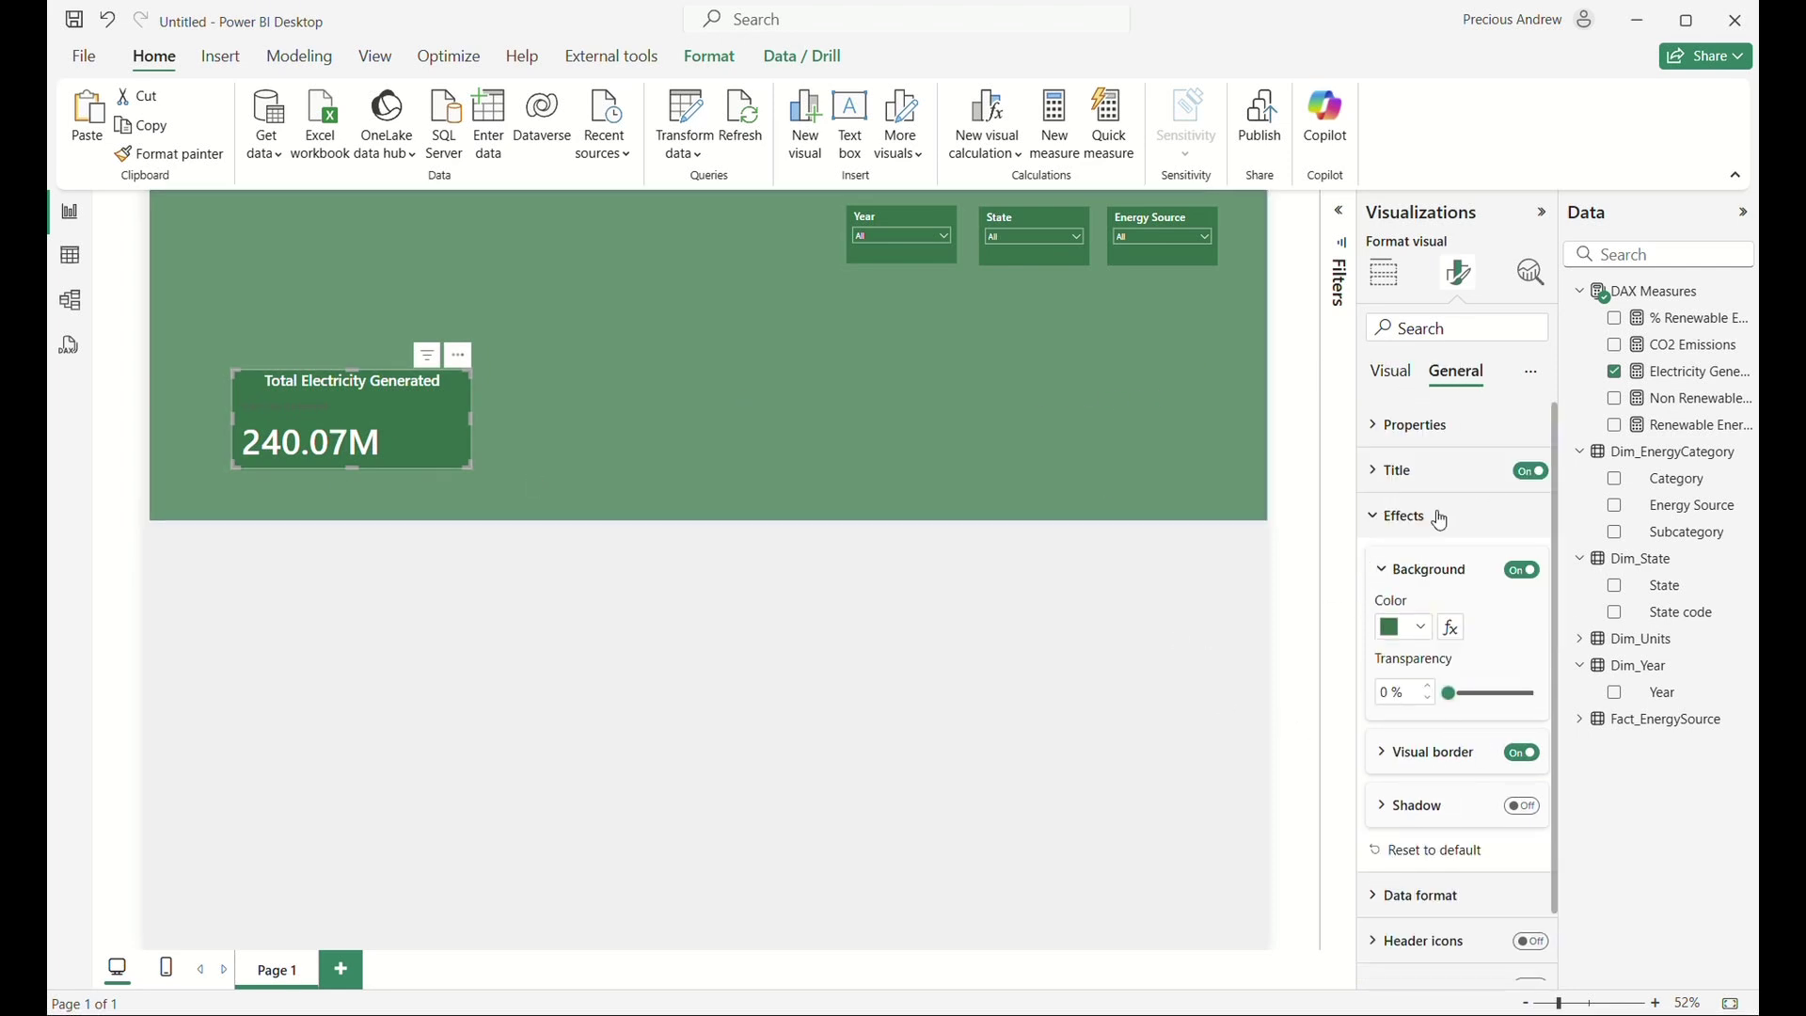
pyautogui.click(1431, 764)
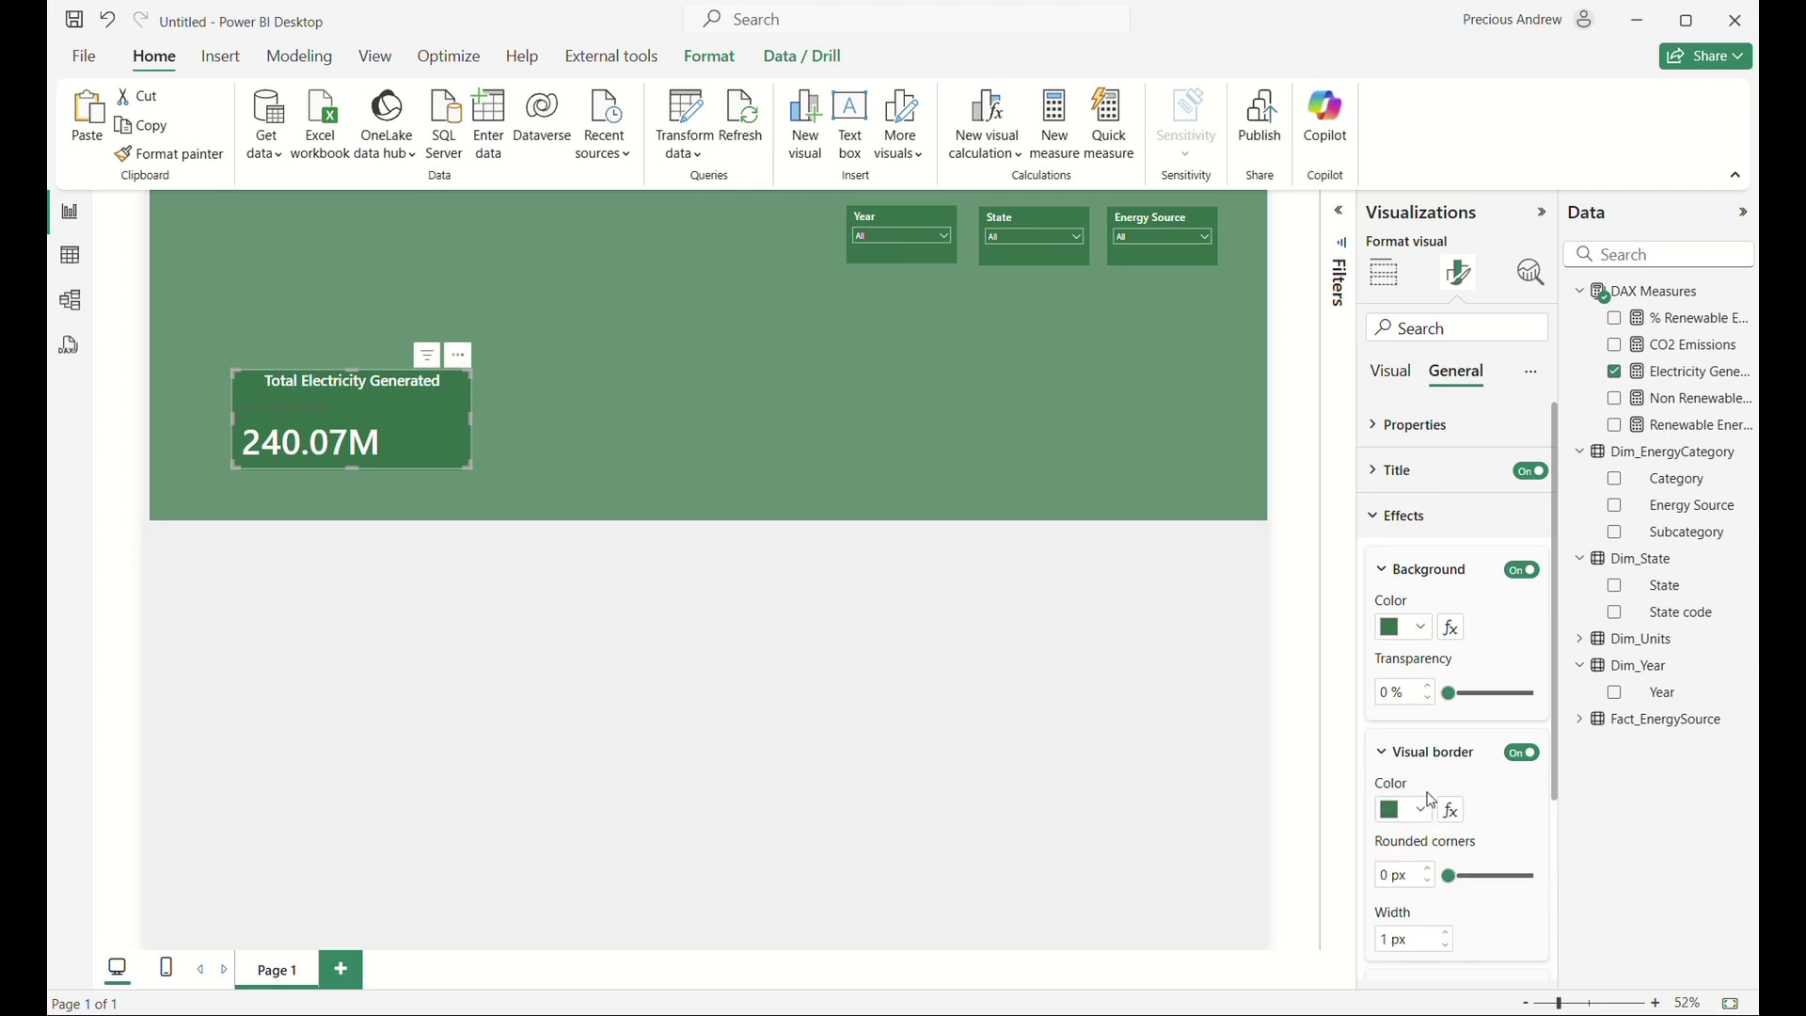
pyautogui.moveTo(1449, 879); pyautogui.dragTo(1479, 880)
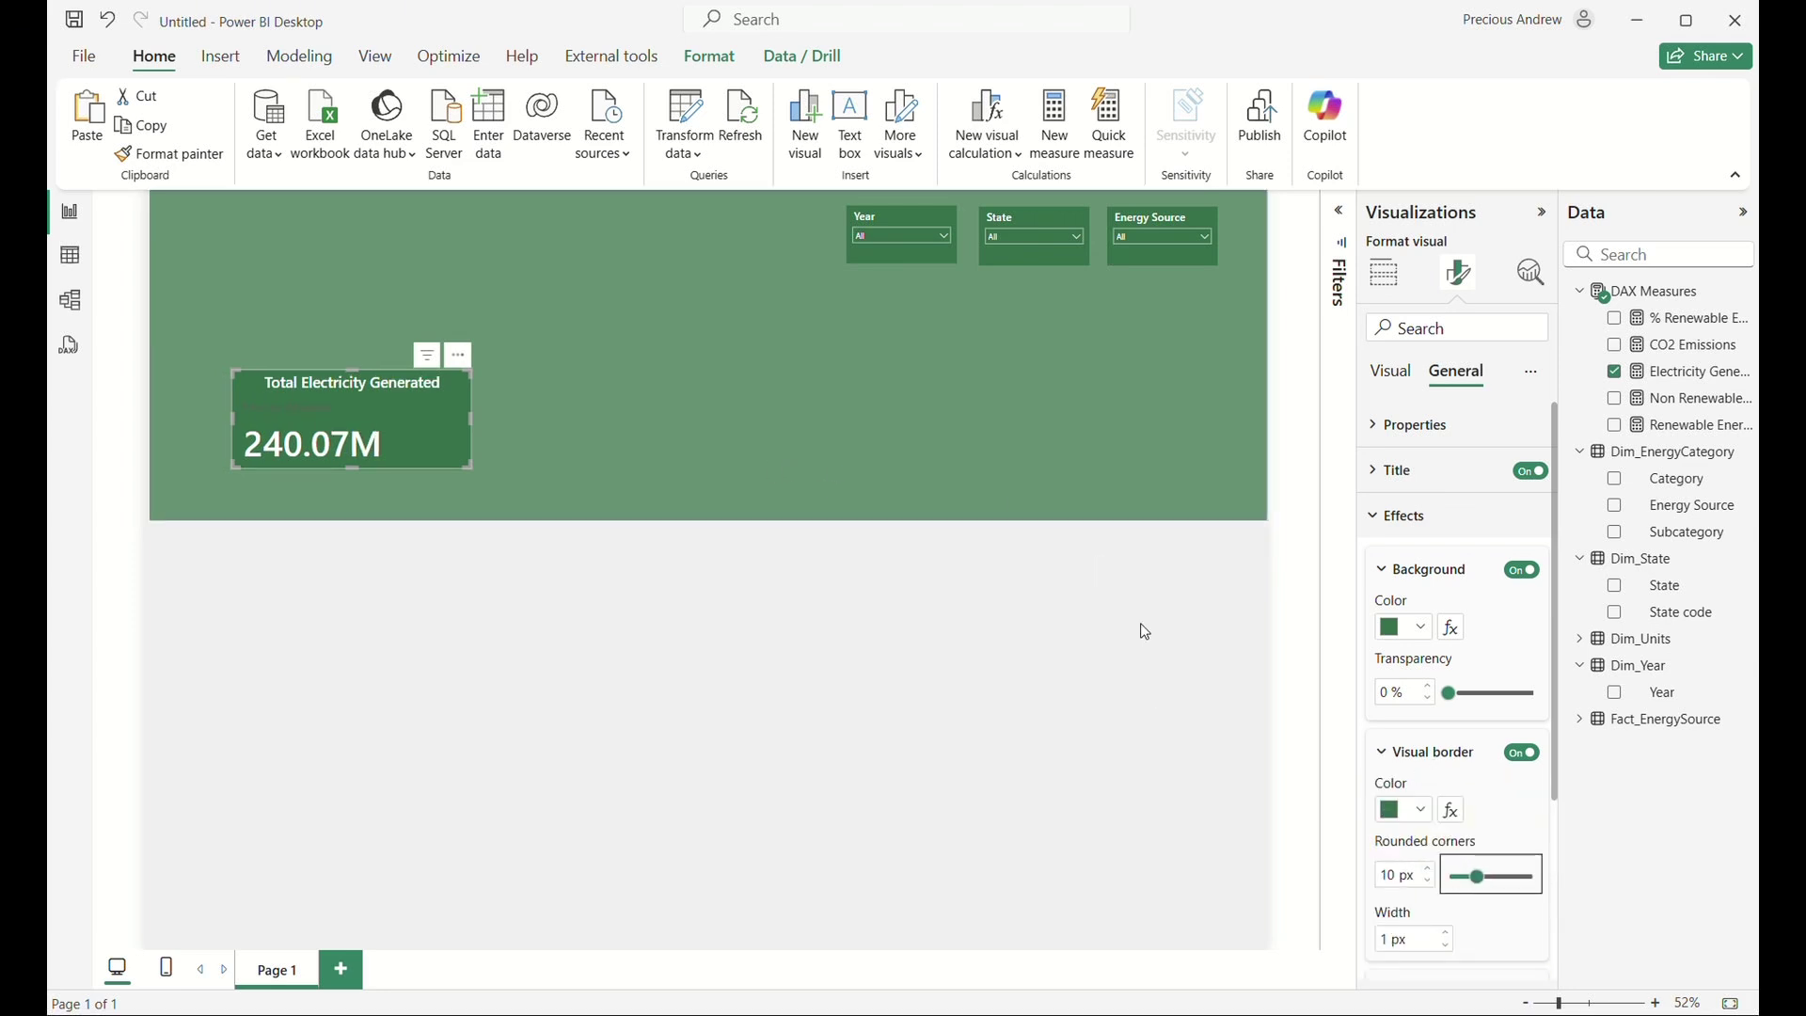
# Center the card's callout value horizontally.
pyautogui.click(1398, 387)
pyautogui.scroll(-6, 1449, 752)
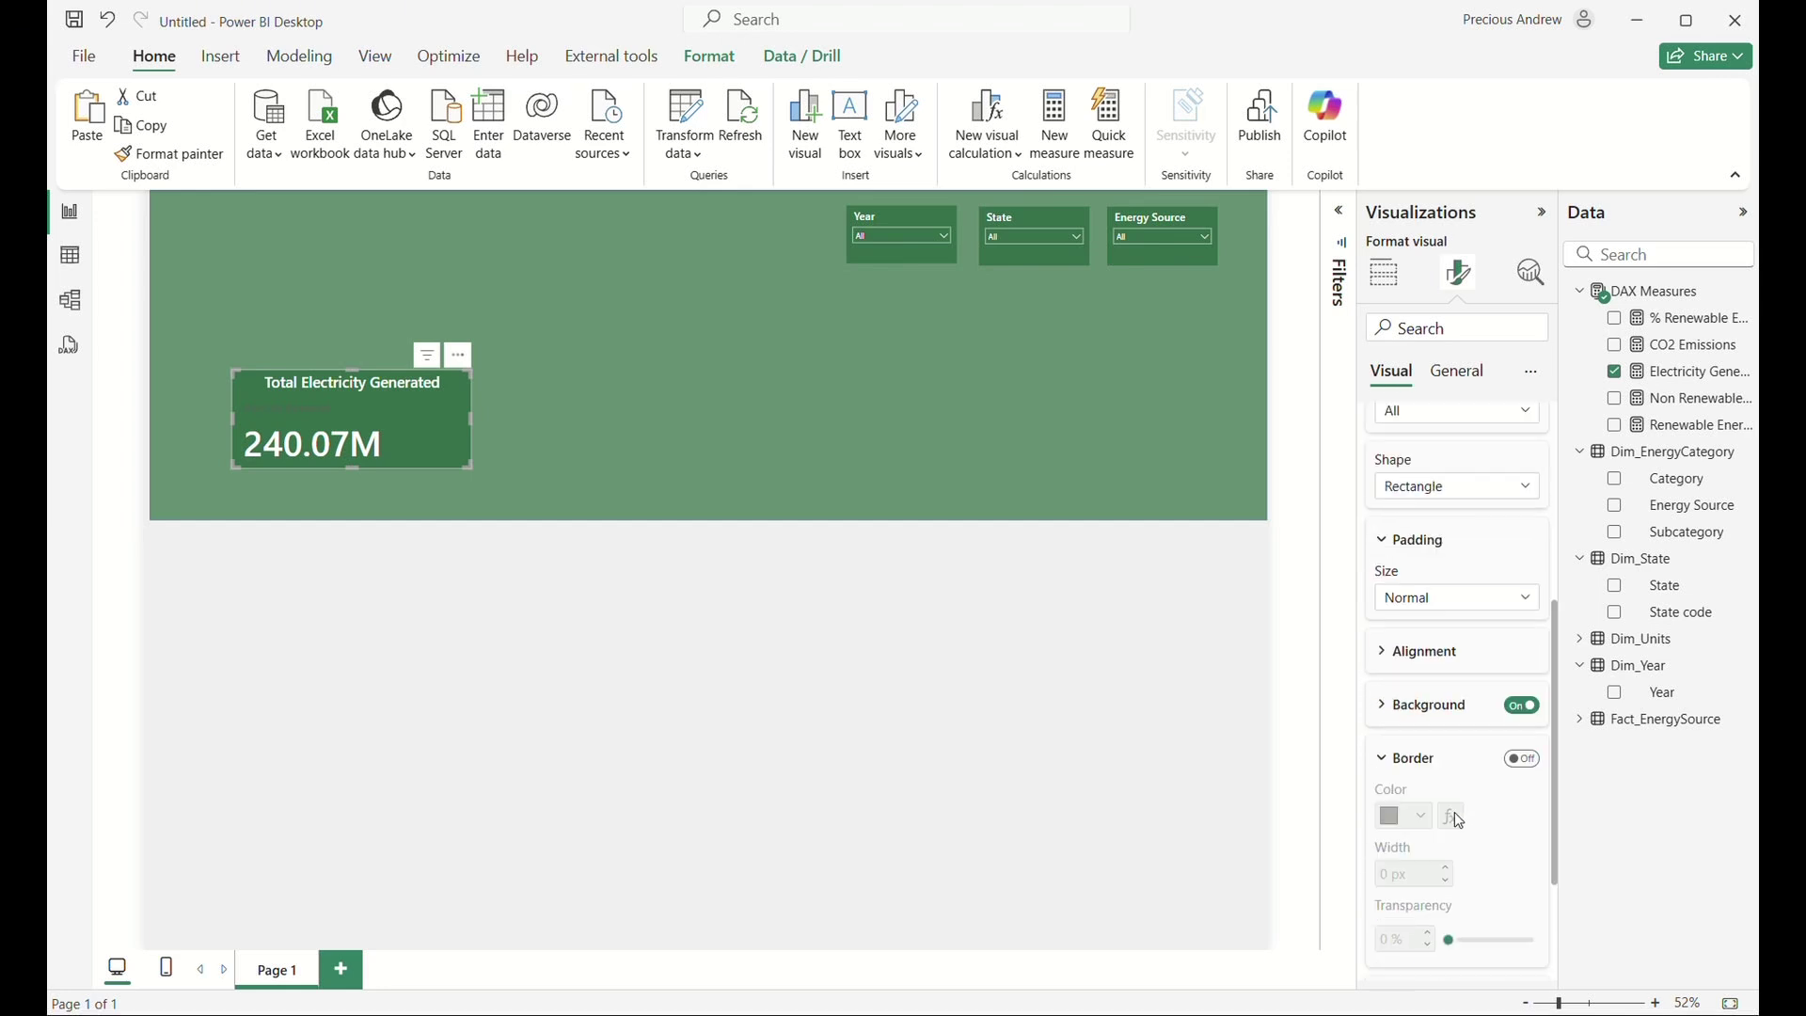
pyautogui.scroll(5, 1439, 781)
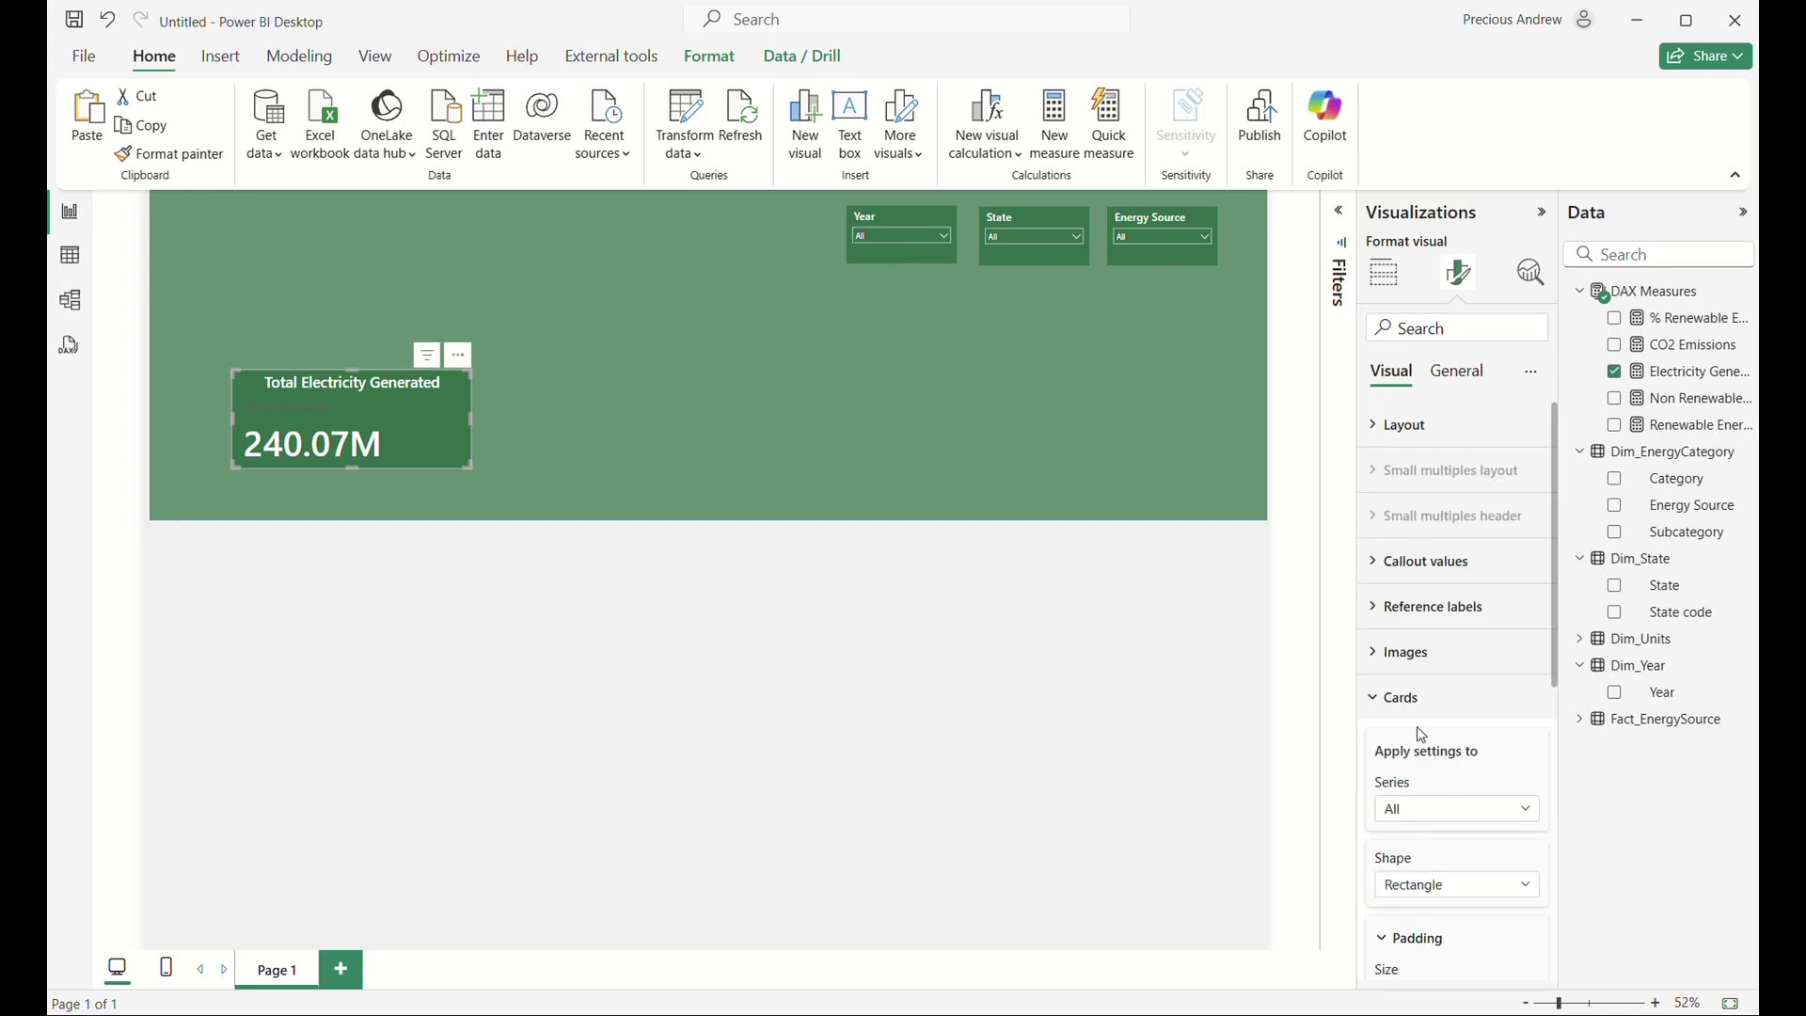
pyautogui.click(1381, 563)
pyautogui.scroll(-3, 1402, 658)
pyautogui.scroll(-2, 1416, 680)
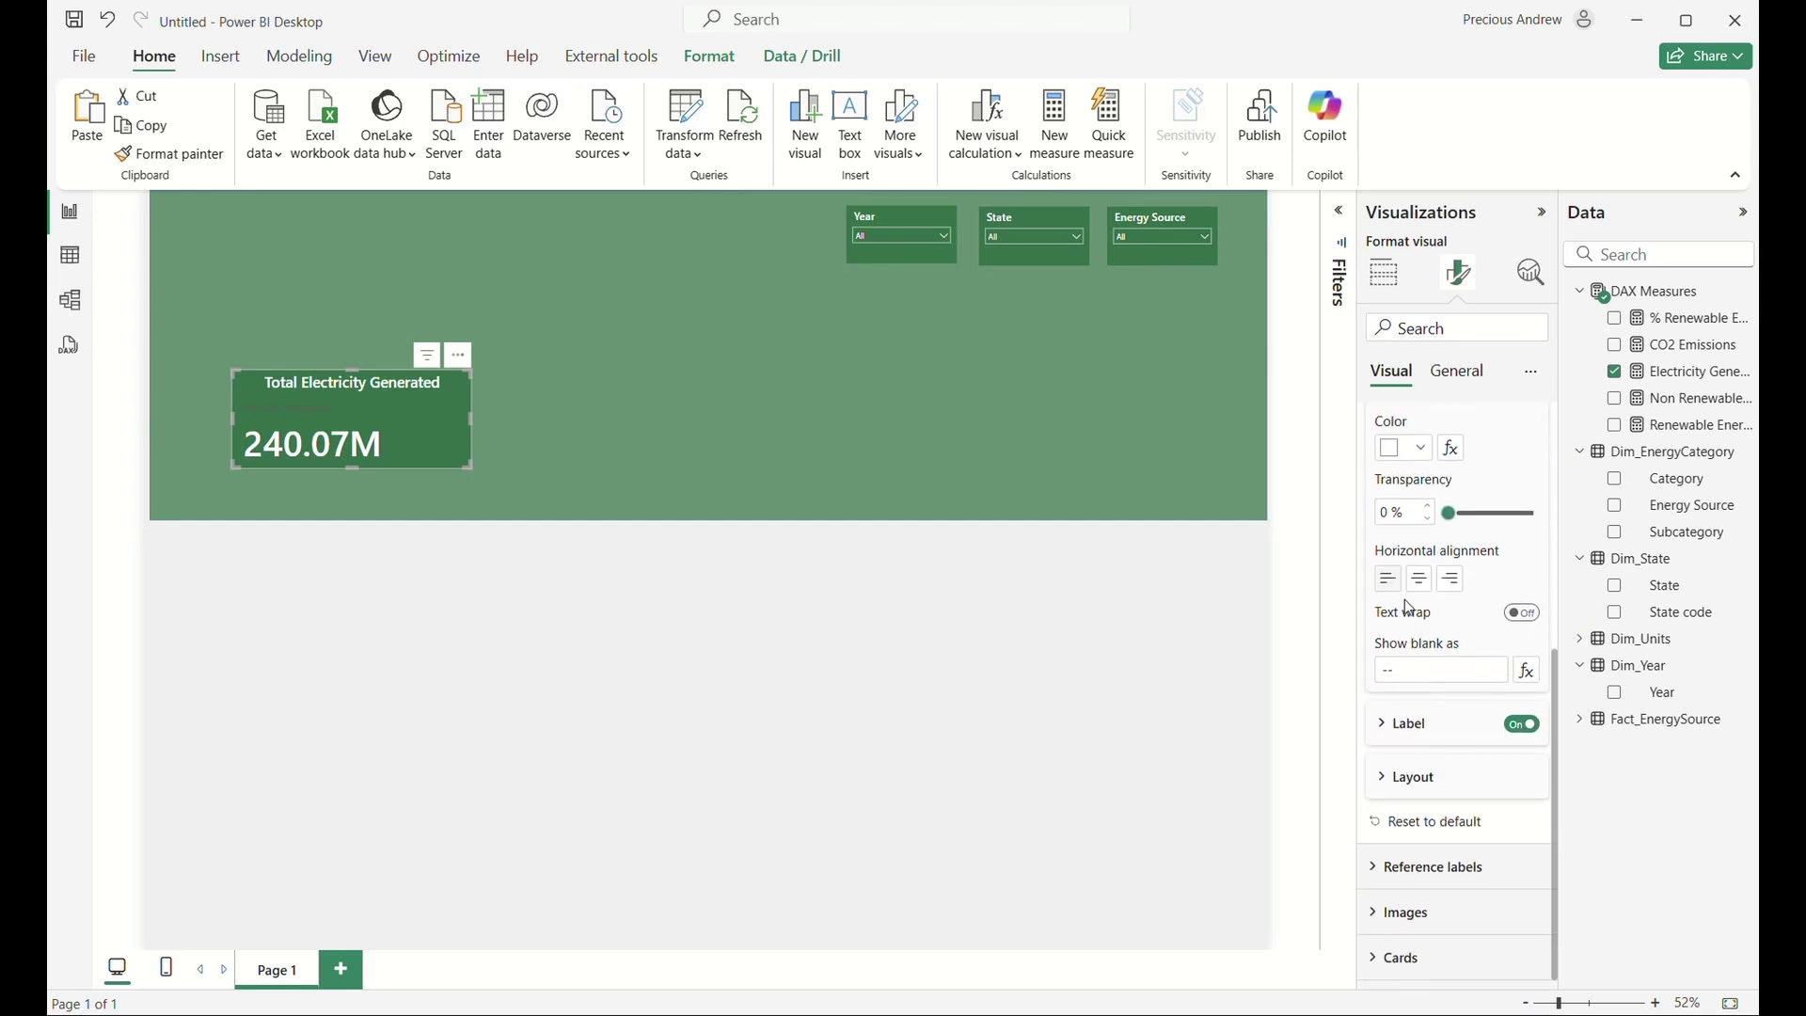
pyautogui.click(1421, 580)
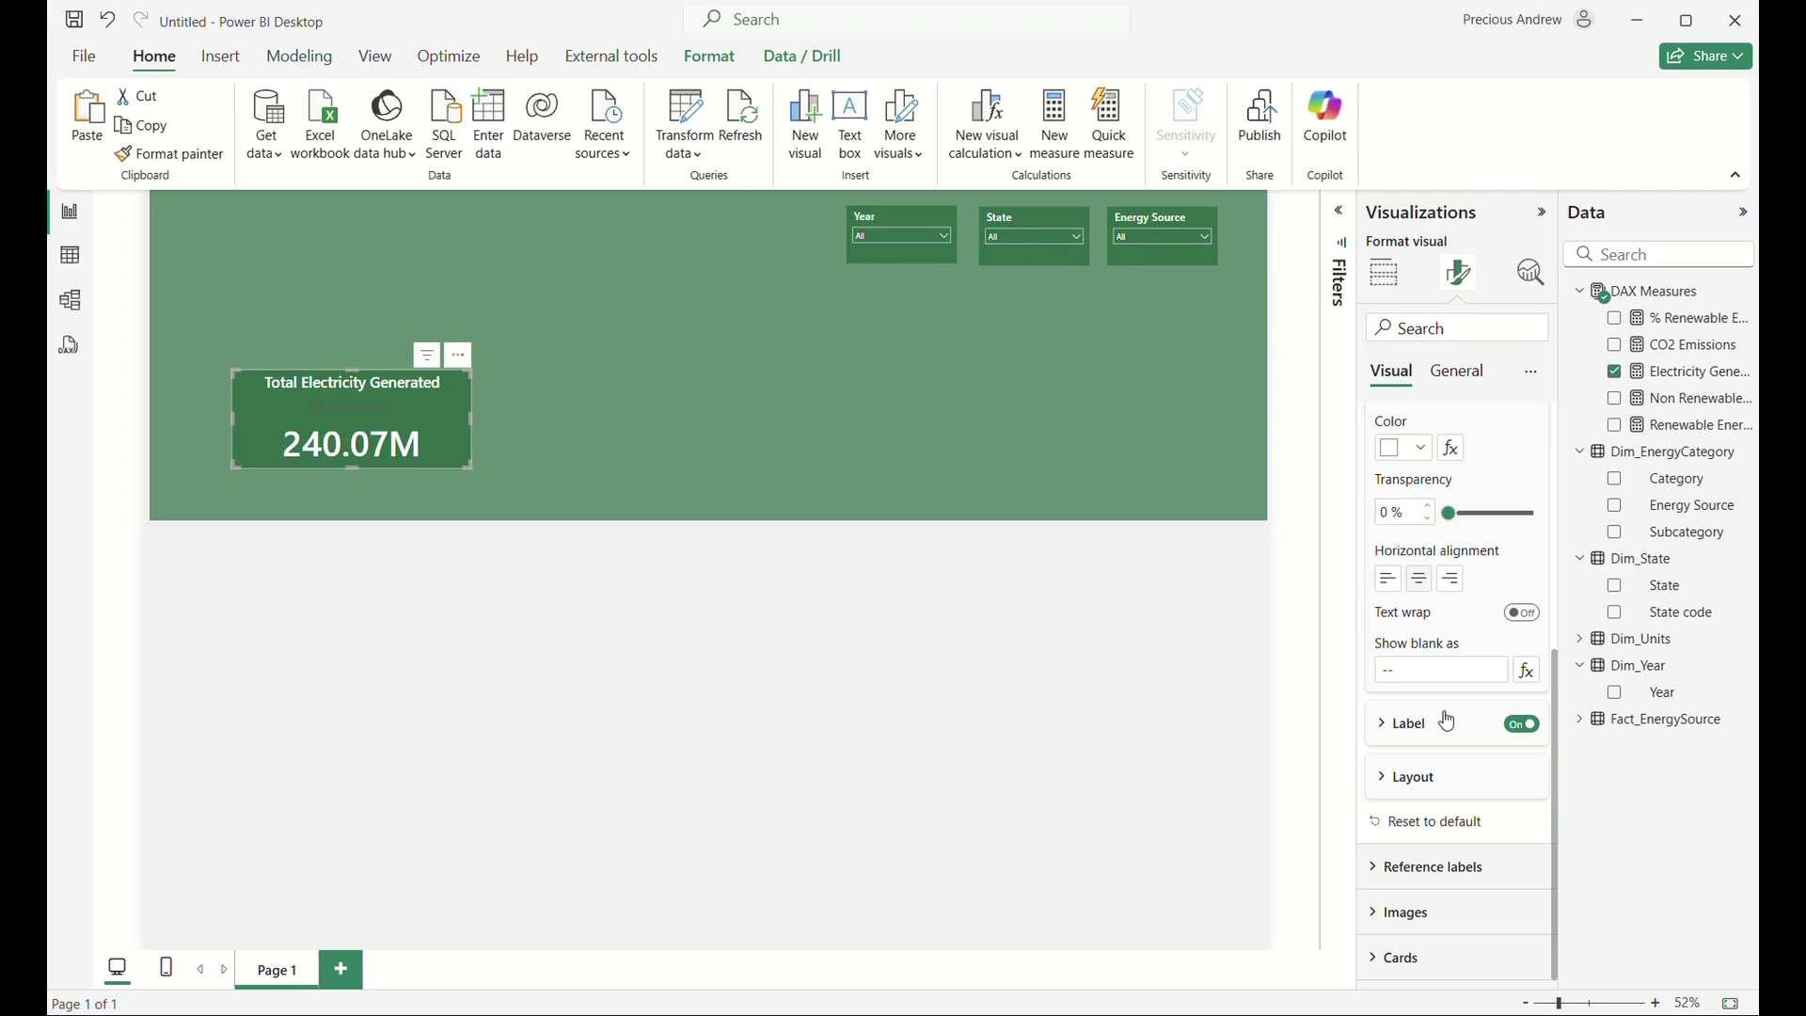
# Duplicate the Total Electricity Generated card into an evenly spaced row of four across the banner, and shift the slicers right to align with the row's end.
pyautogui.scroll(1, 1447, 719)
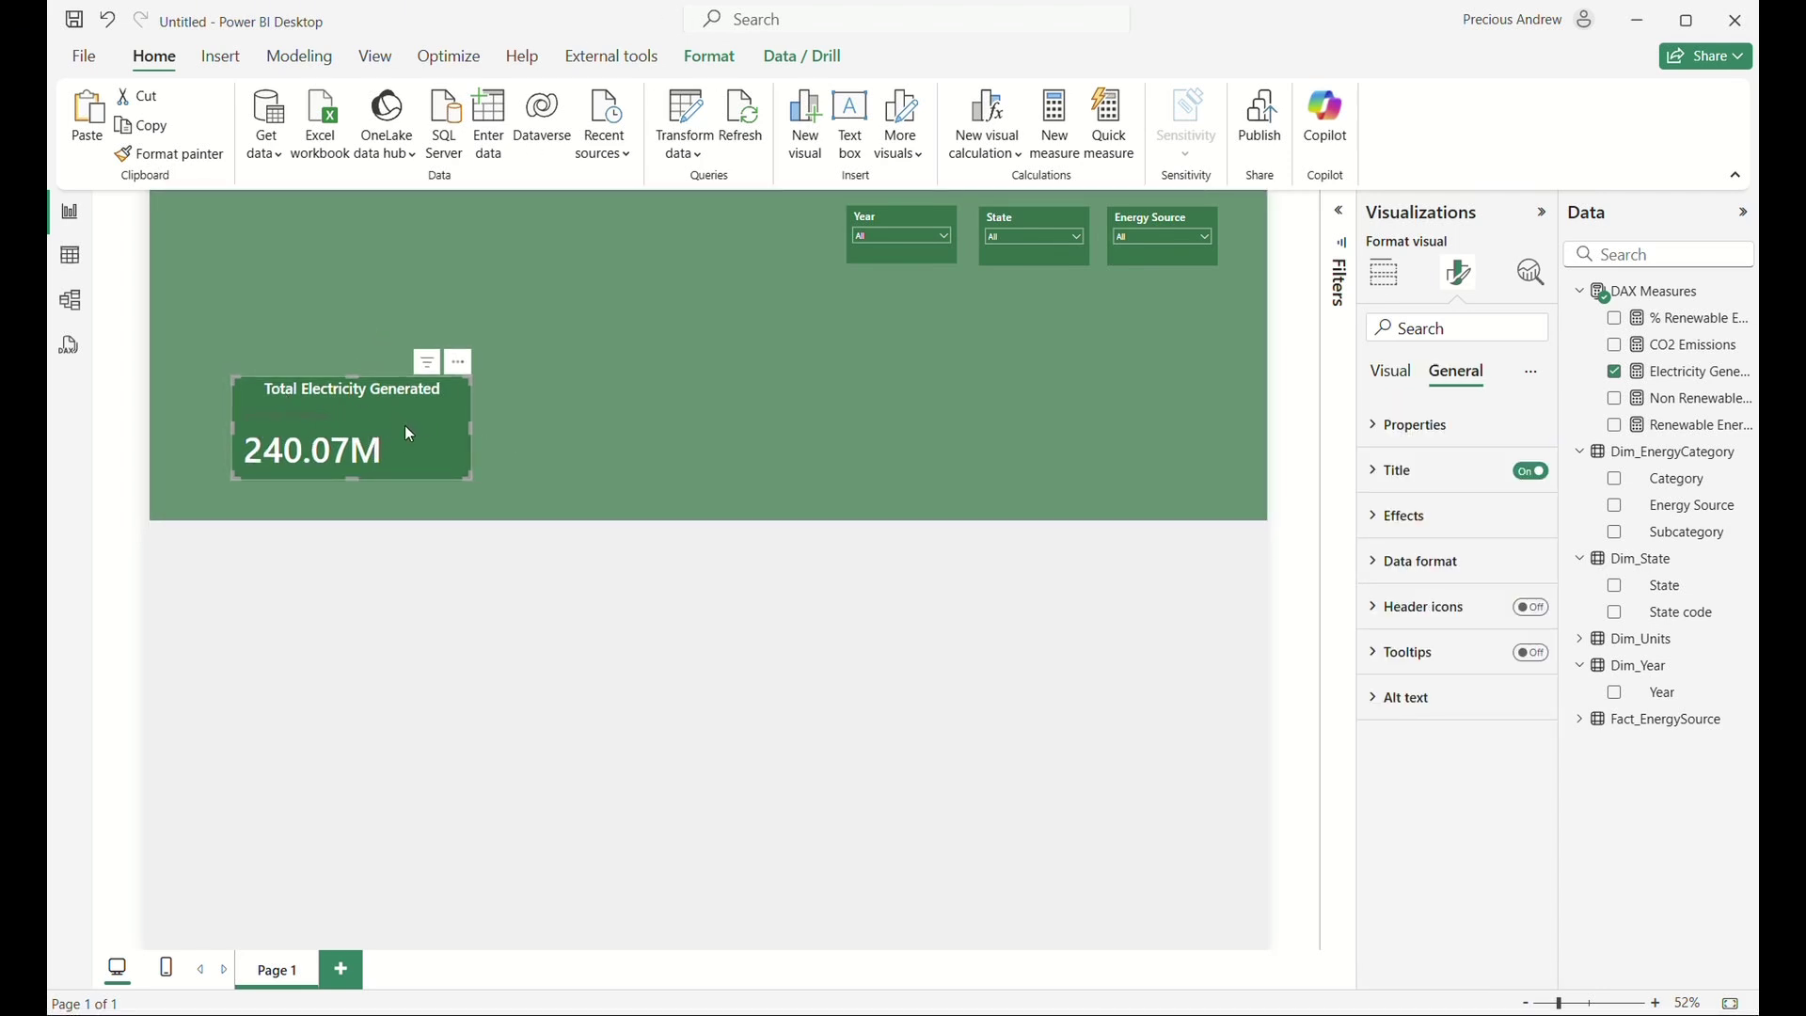
pyautogui.hotkey('ctrl', 'v')
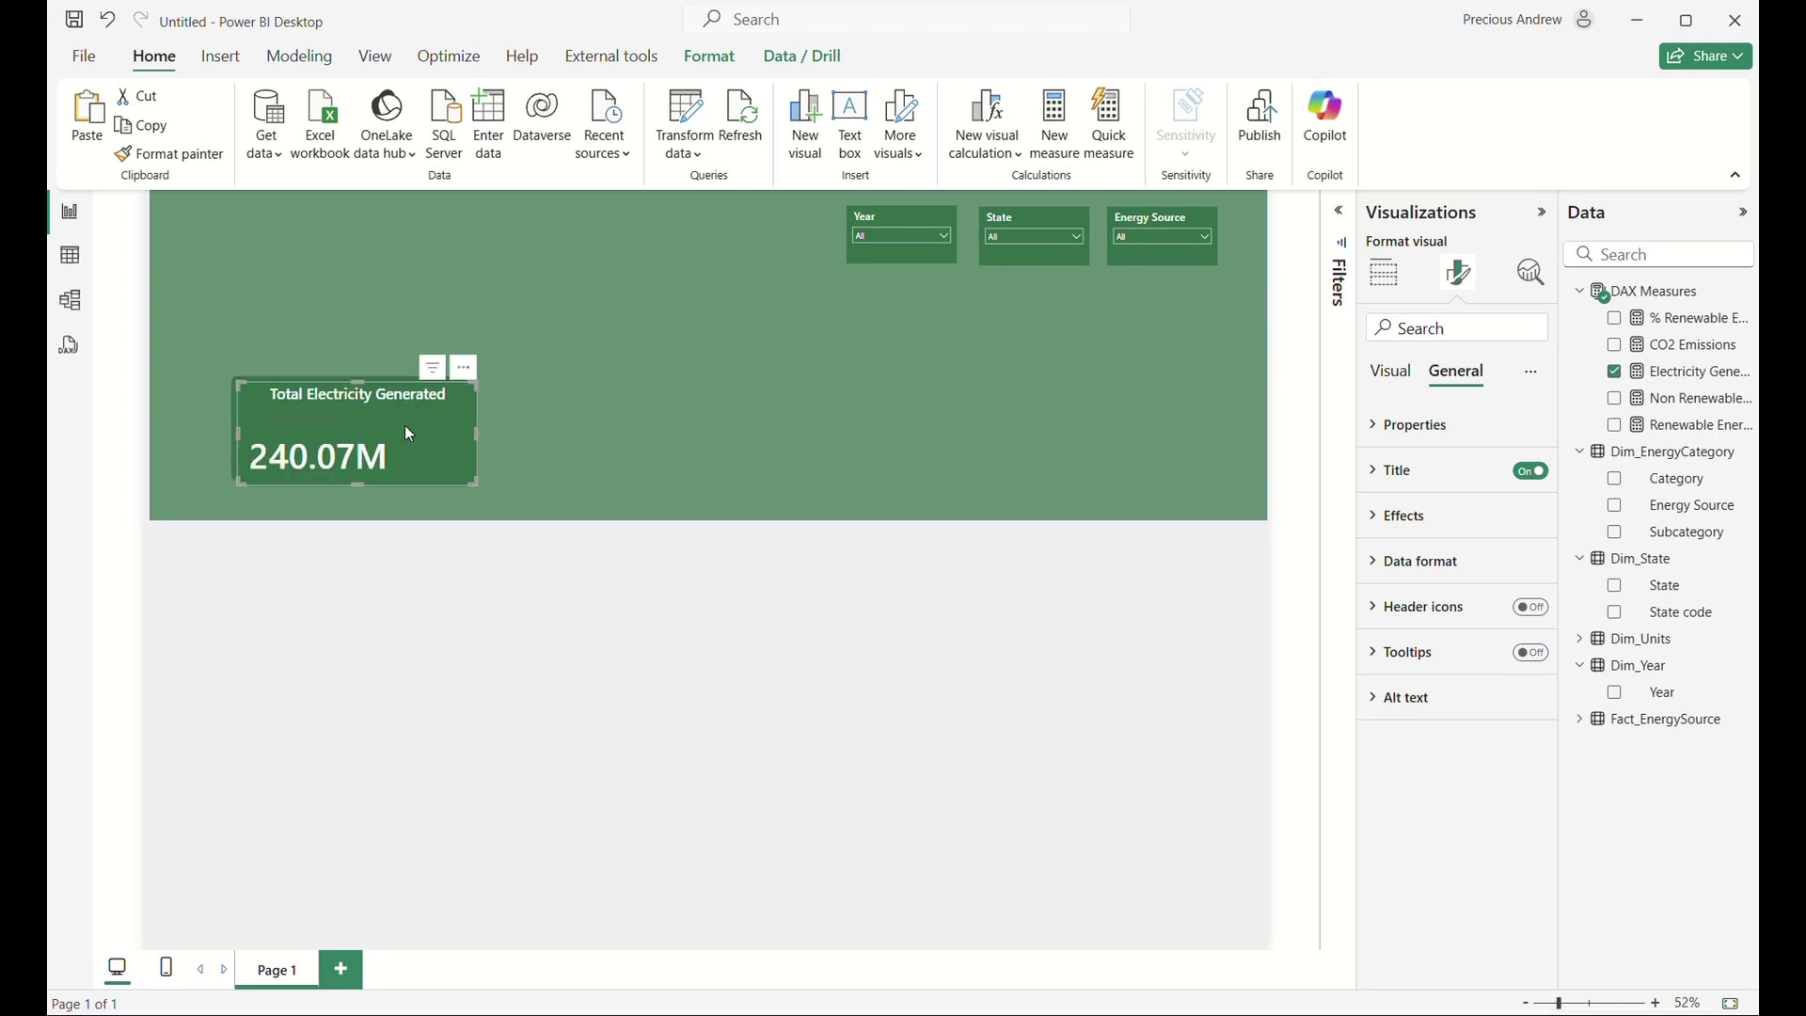
pyautogui.moveTo(410, 434); pyautogui.dragTo(946, 411)
pyautogui.hotkey('ctrl', 'v')
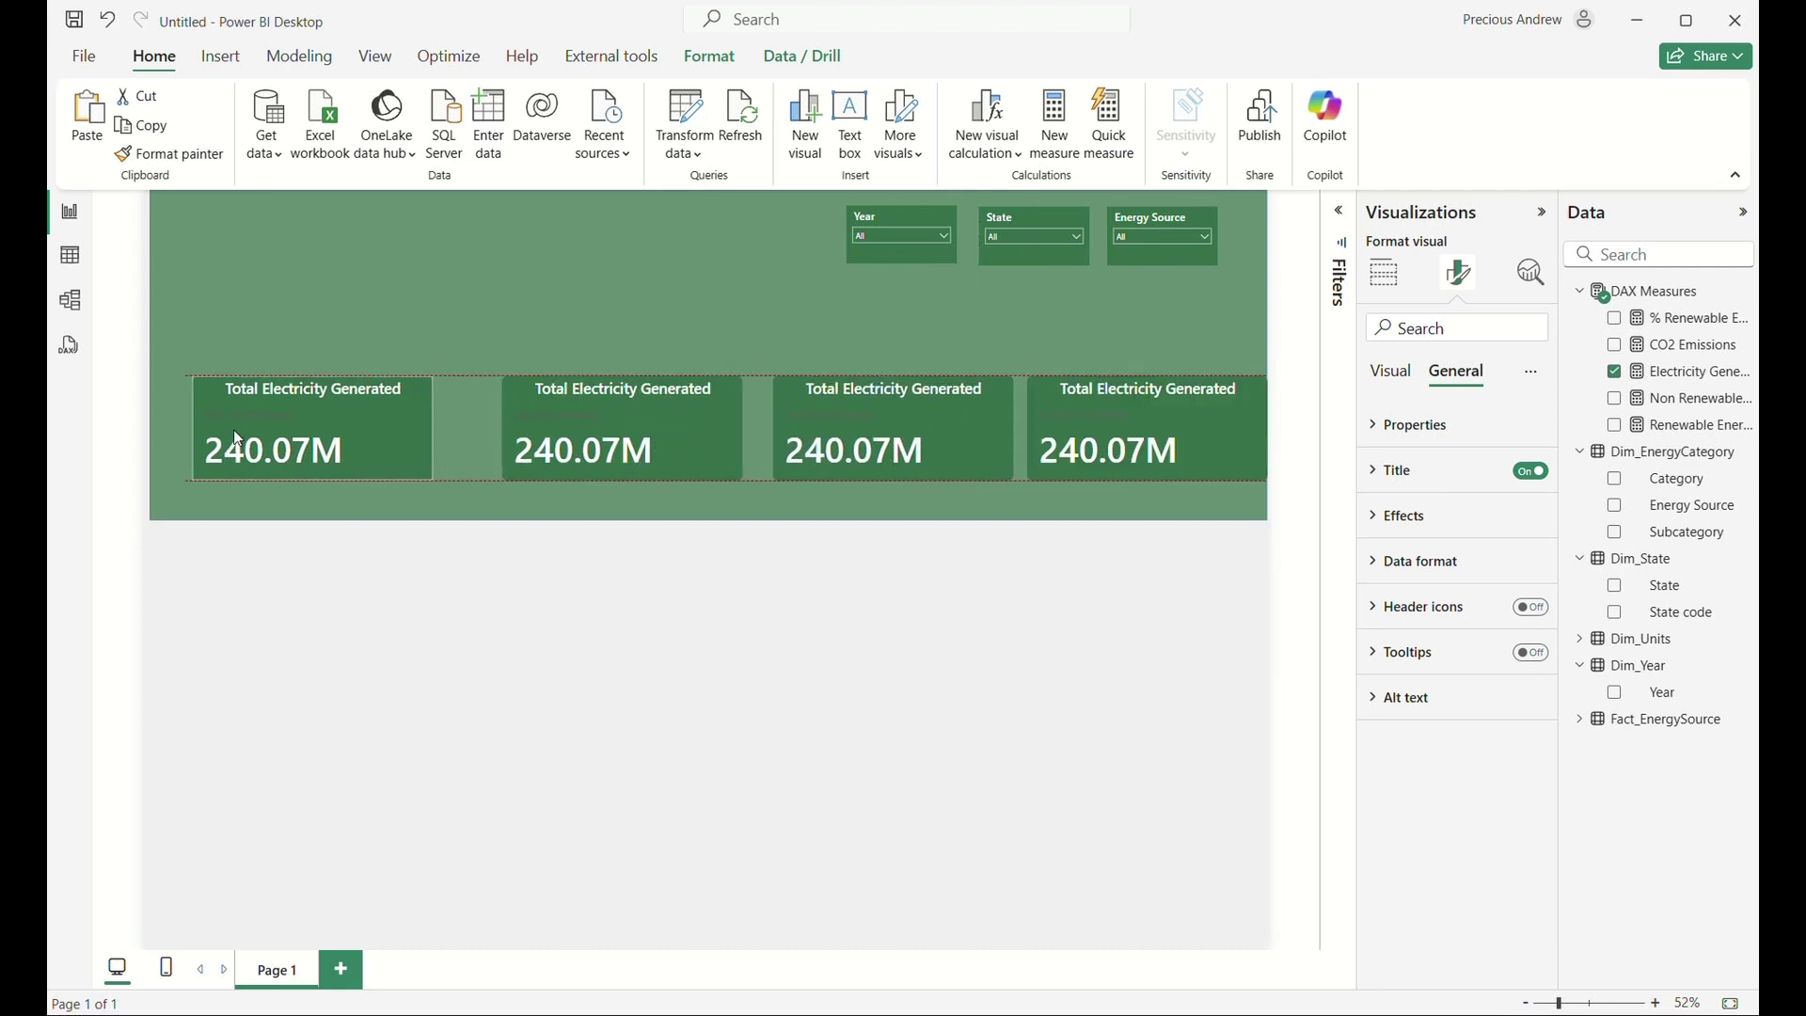
pyautogui.click(239, 431)
pyautogui.click(1172, 224)
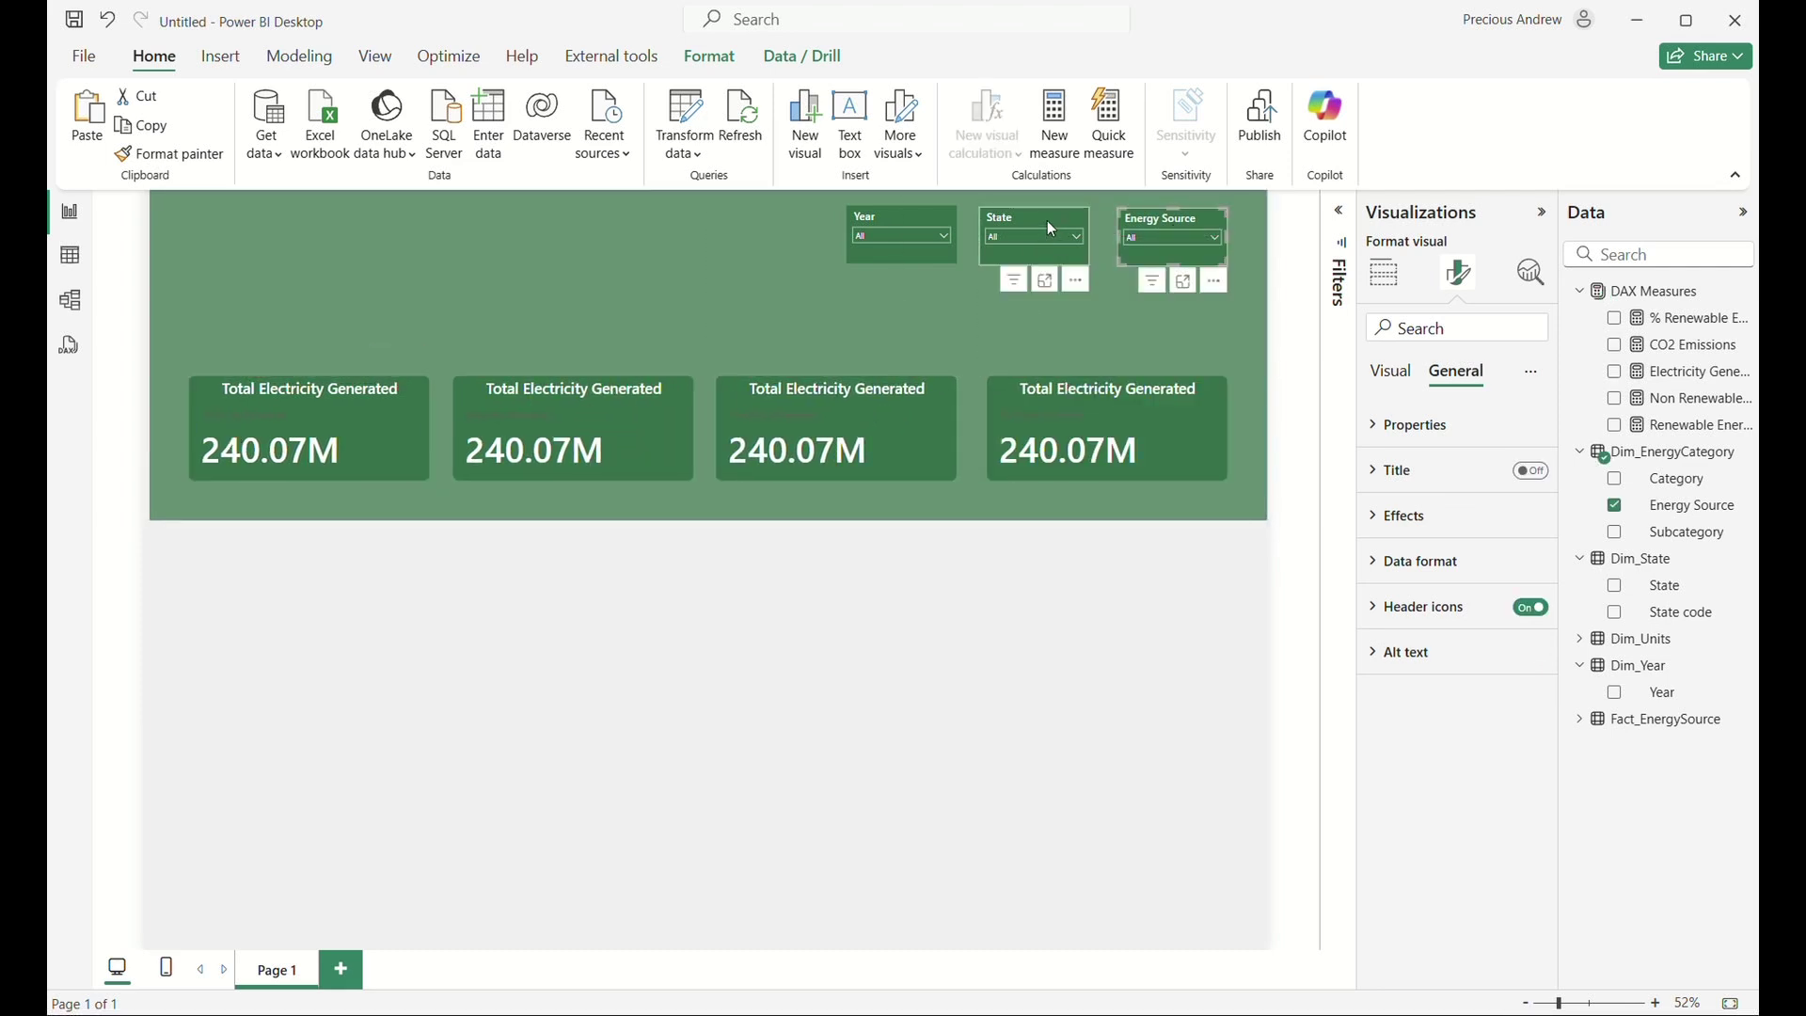
# Replace the Electricity Generated measure in the second card with Renewable Energy.
pyautogui.click(581, 436)
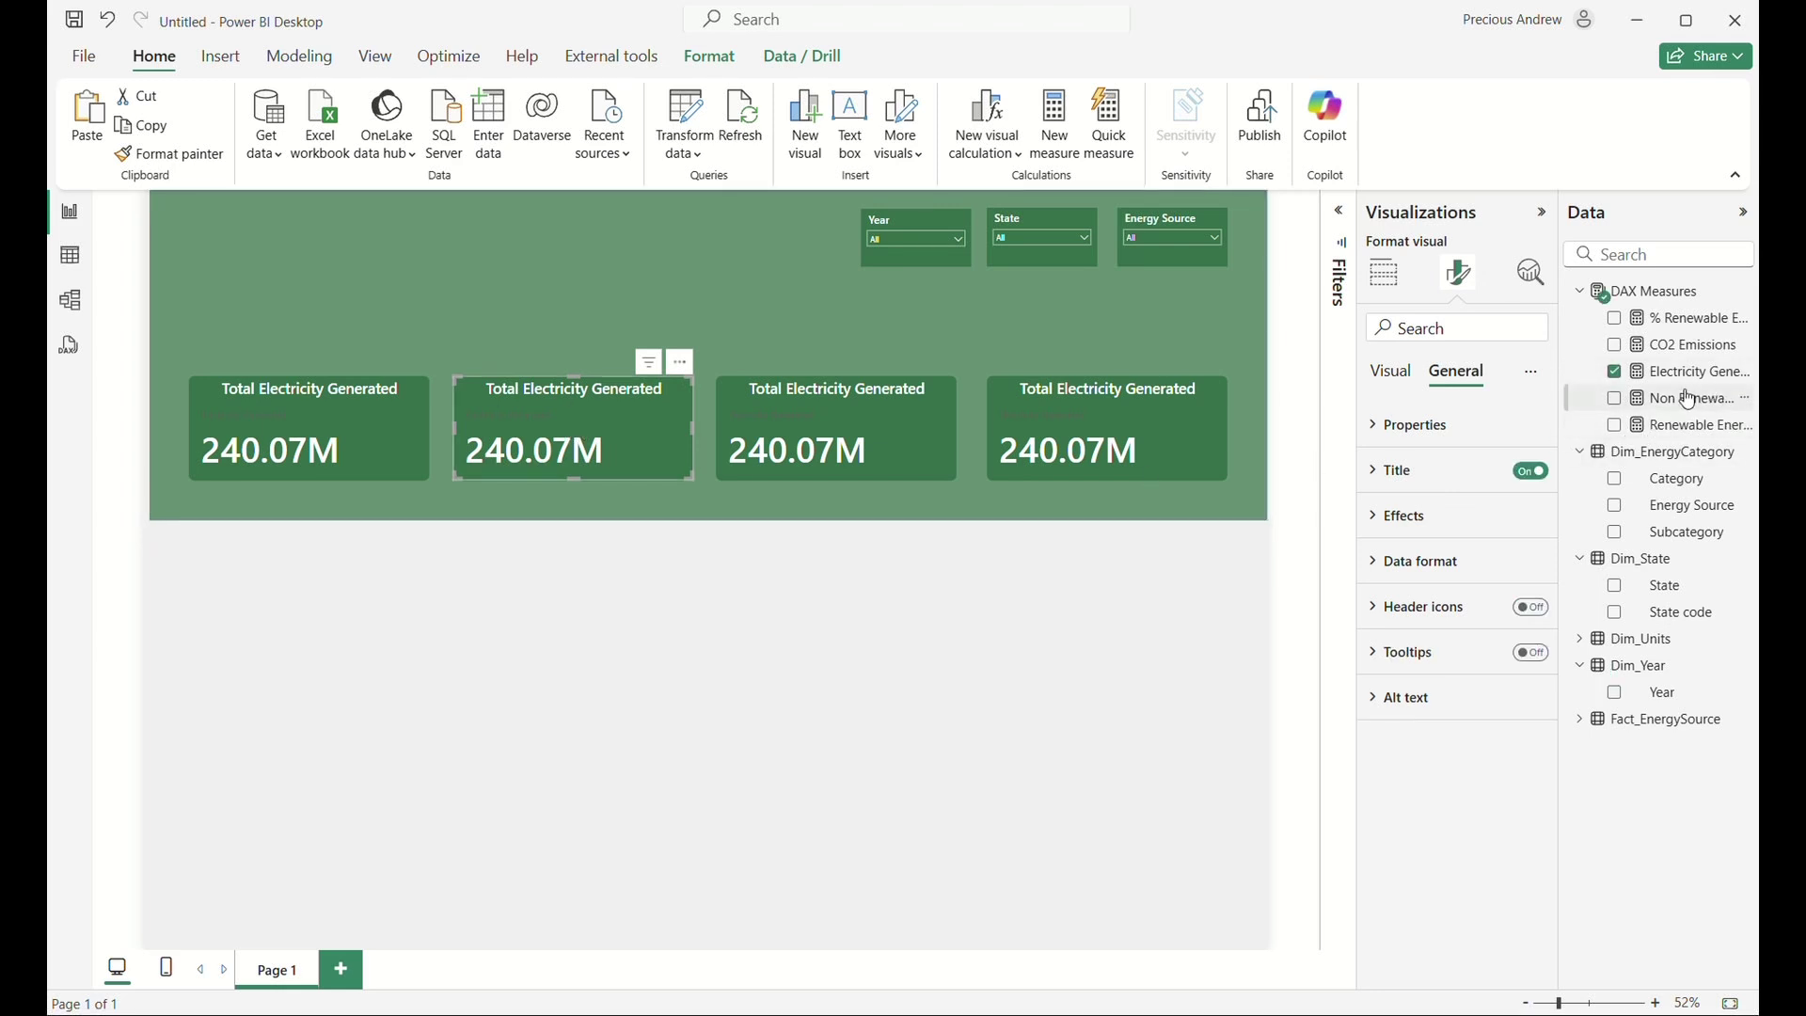
pyautogui.click(1694, 428)
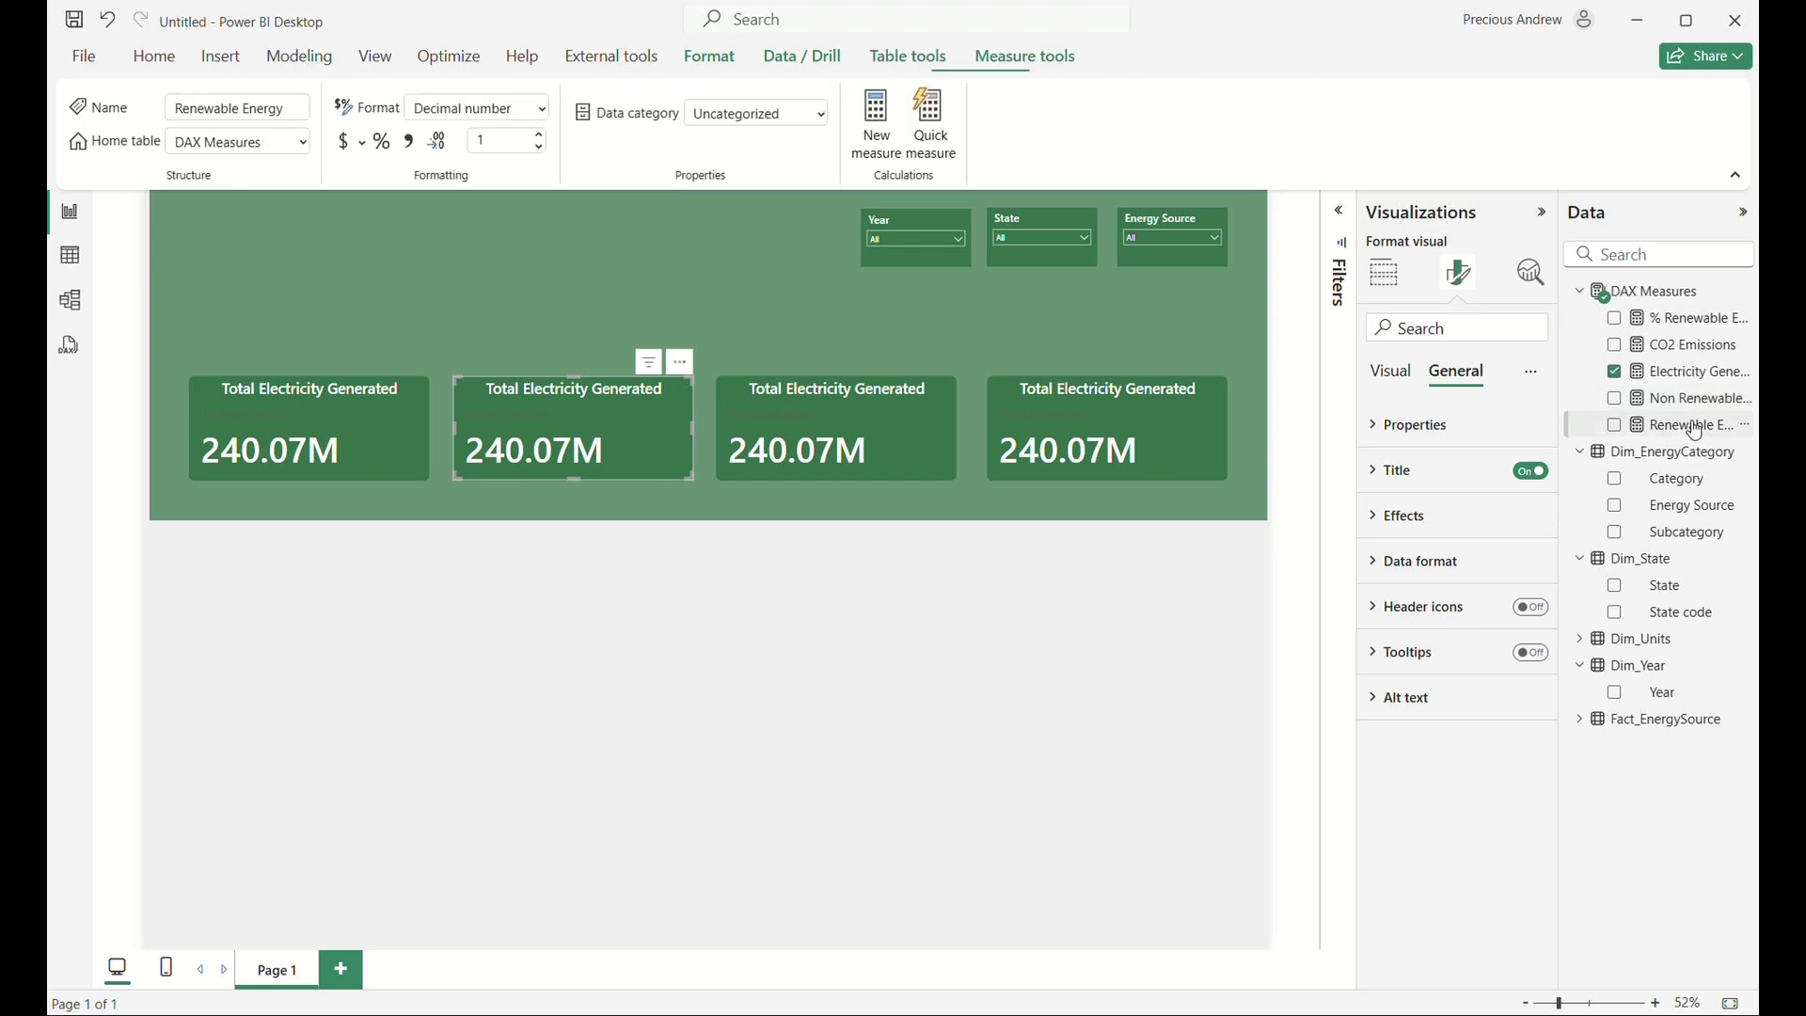
pyautogui.click(627, 437)
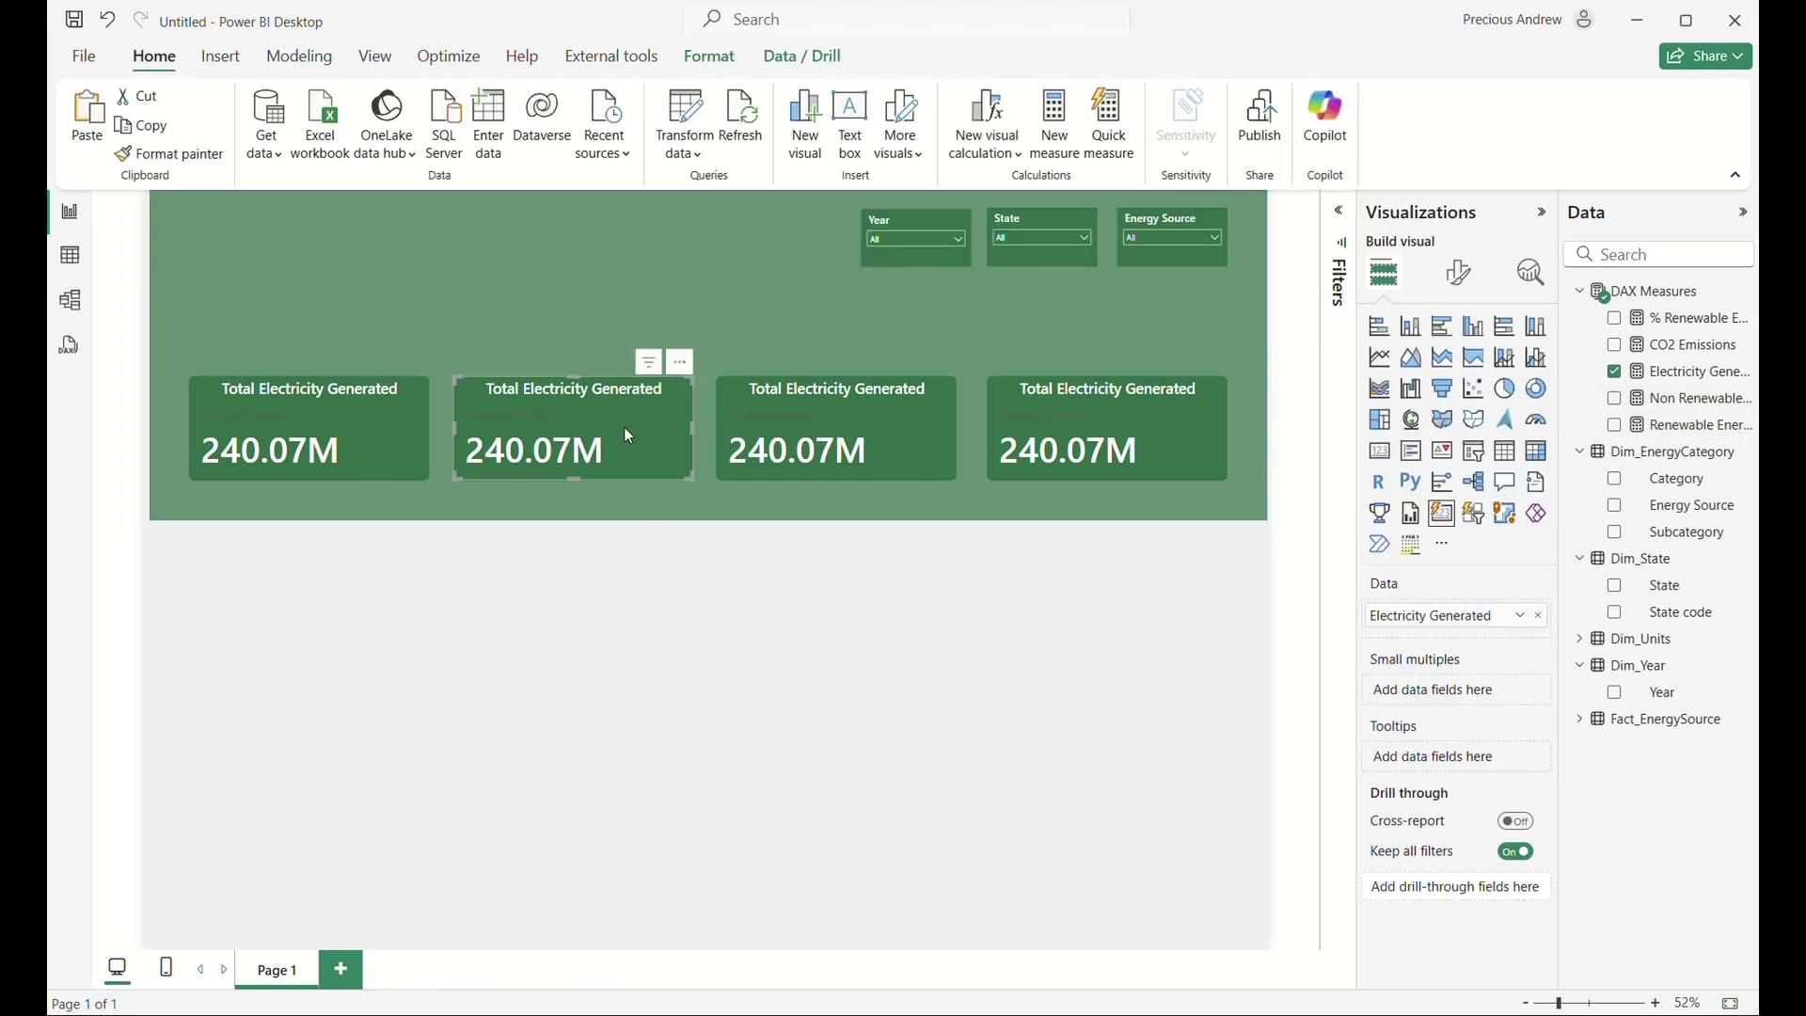
pyautogui.click(1469, 279)
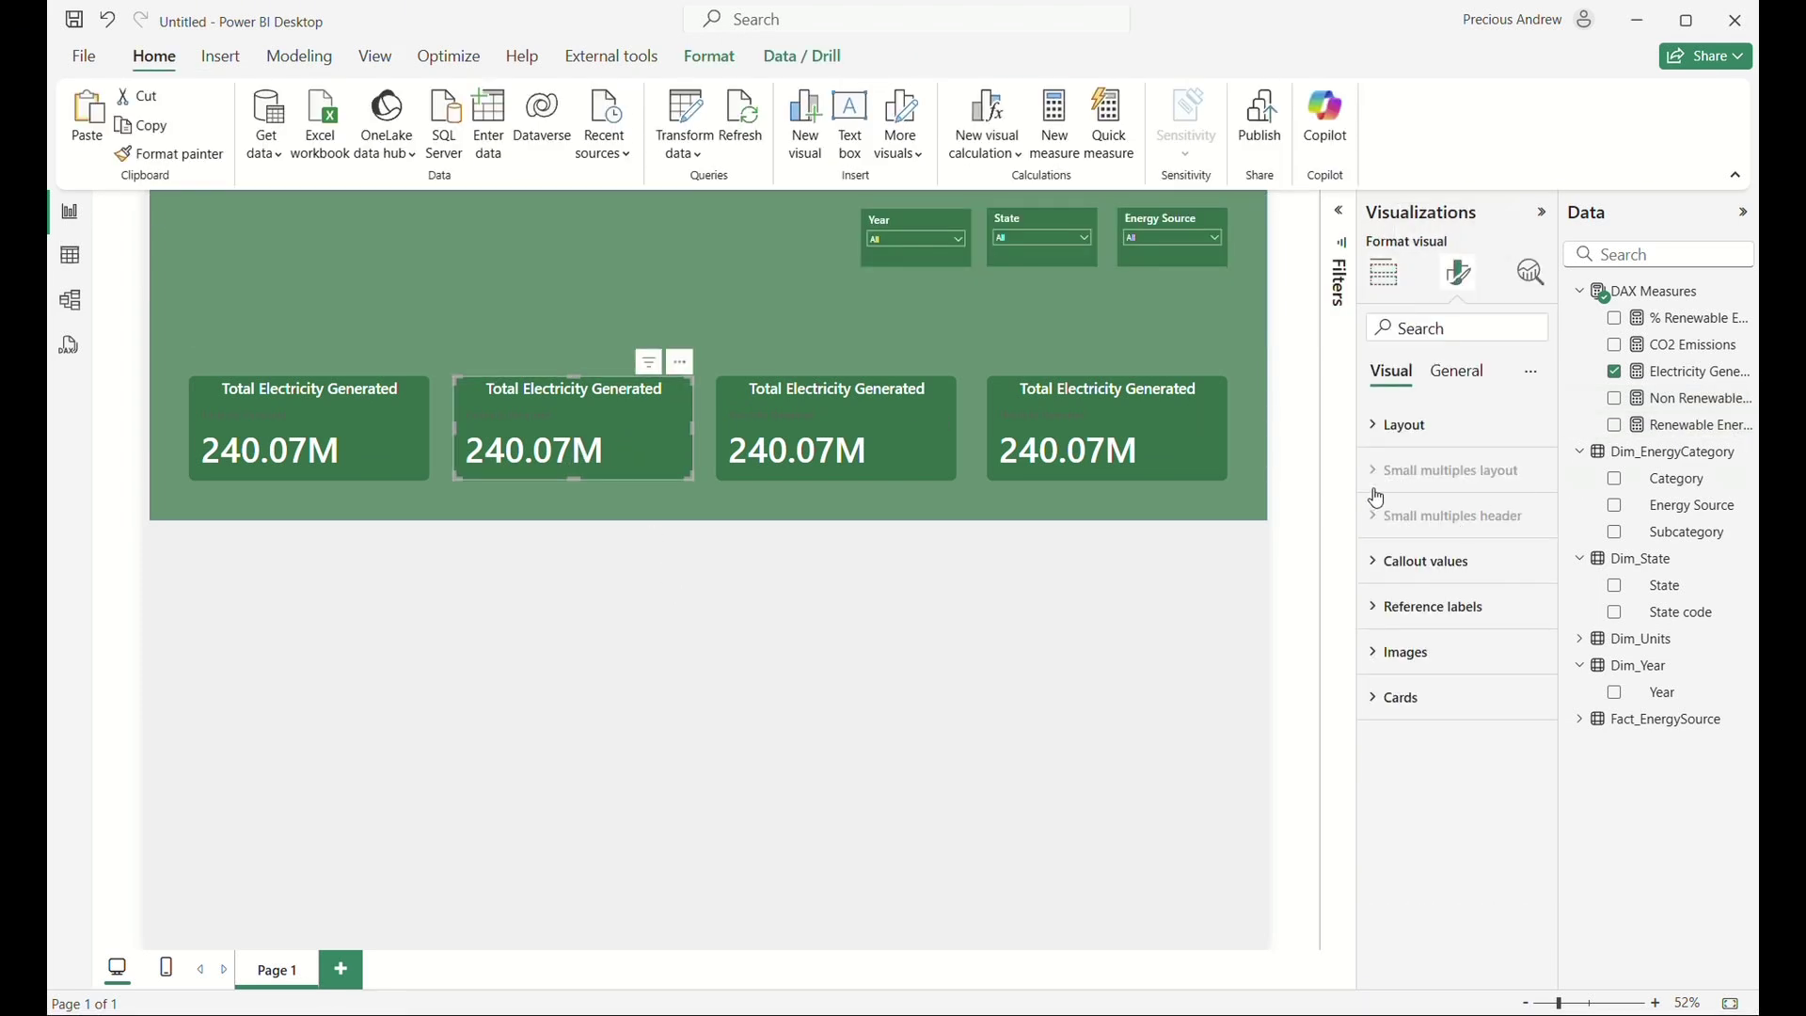
pyautogui.click(1372, 275)
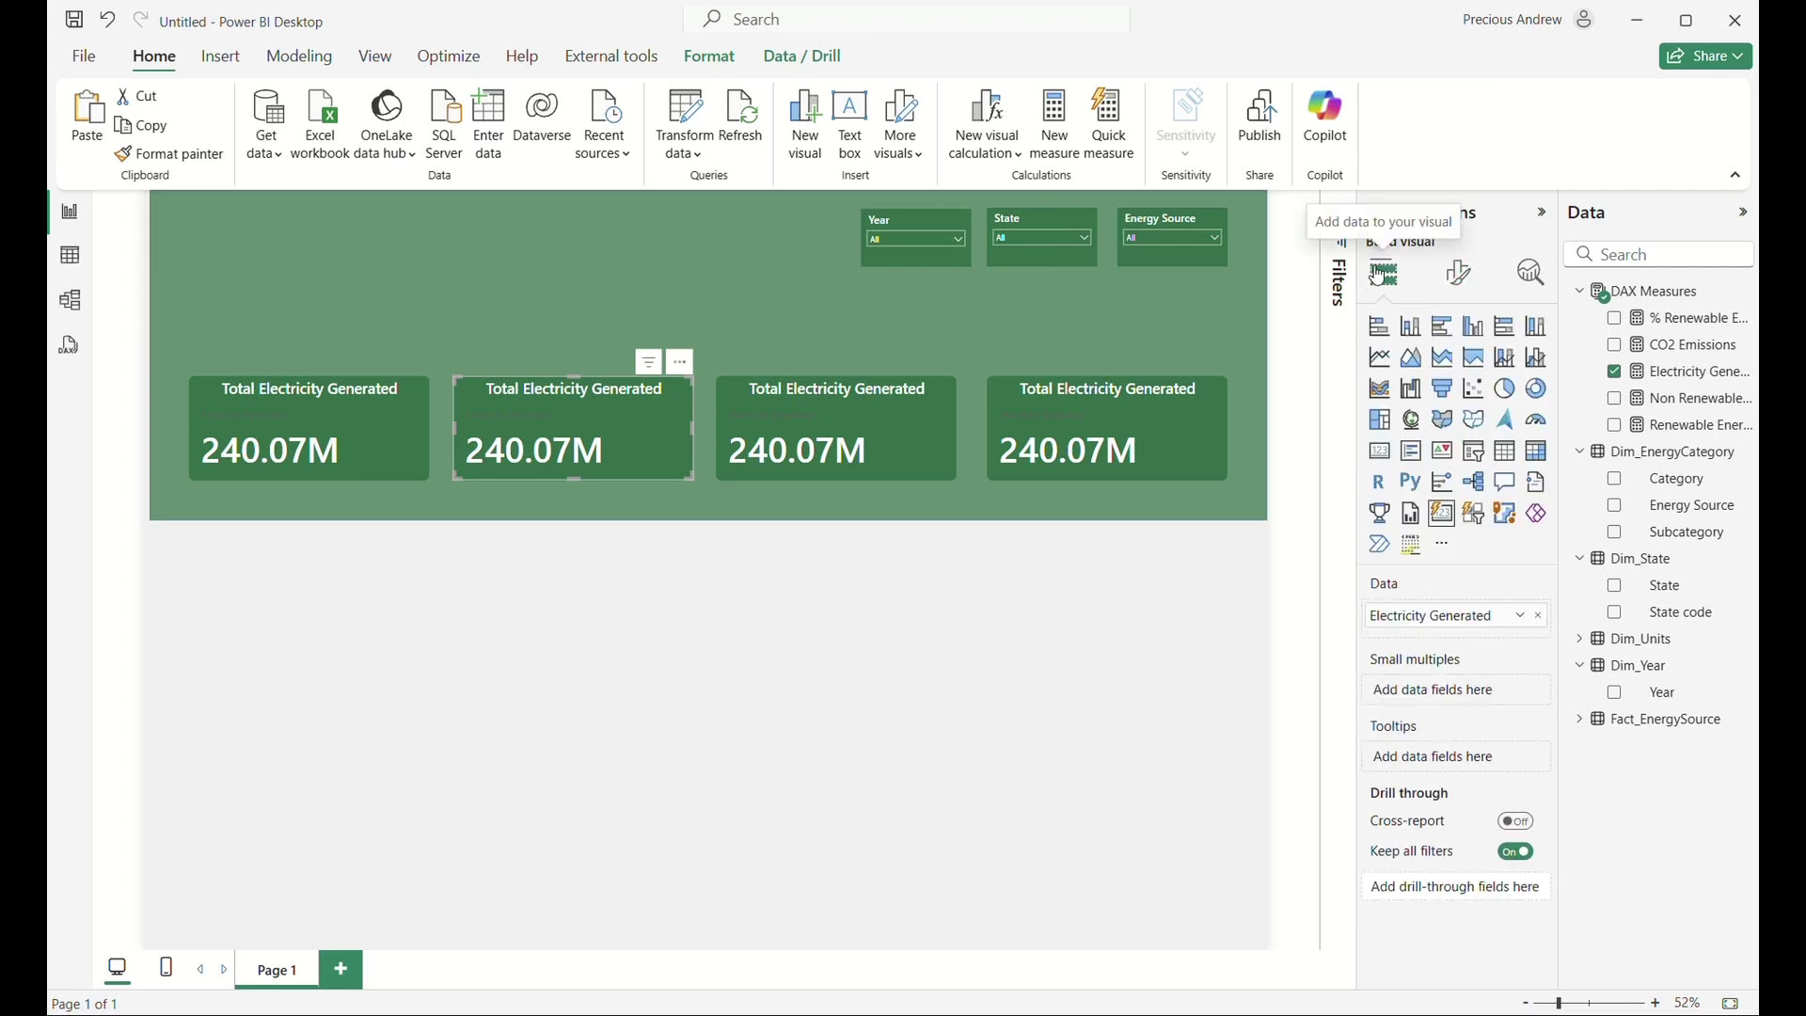
pyautogui.click(1616, 372)
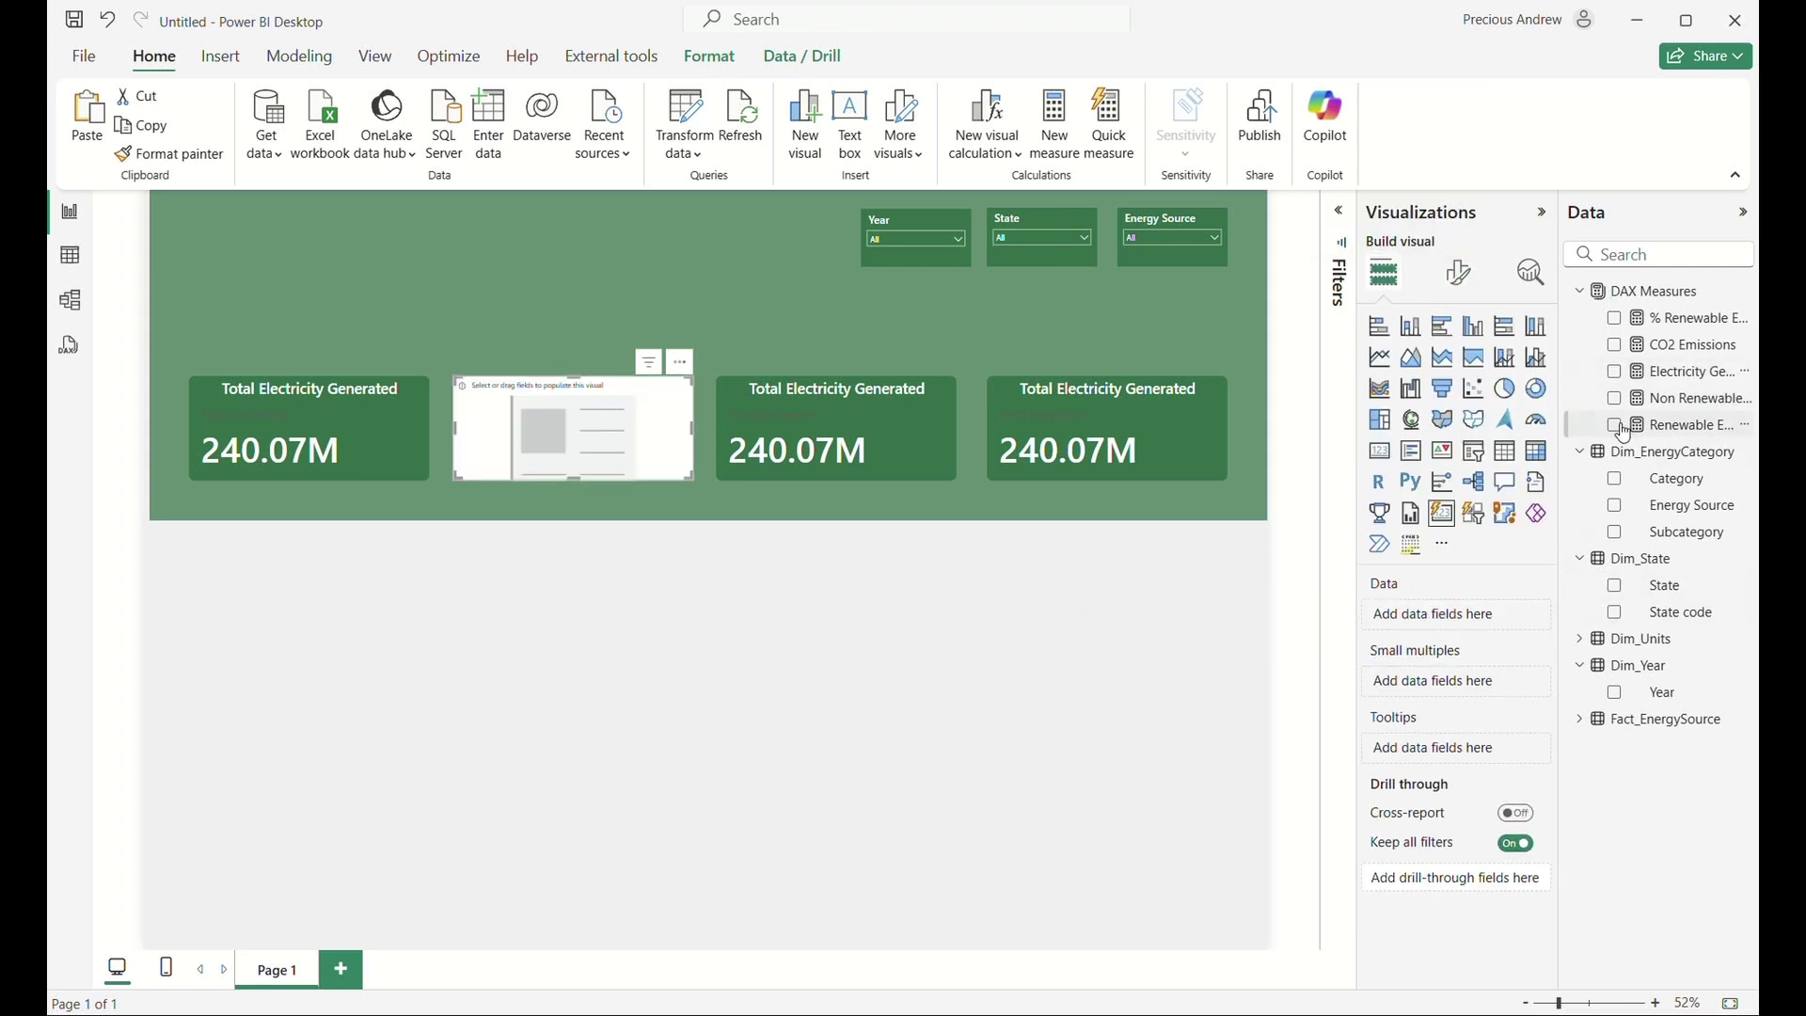
pyautogui.click(1618, 429)
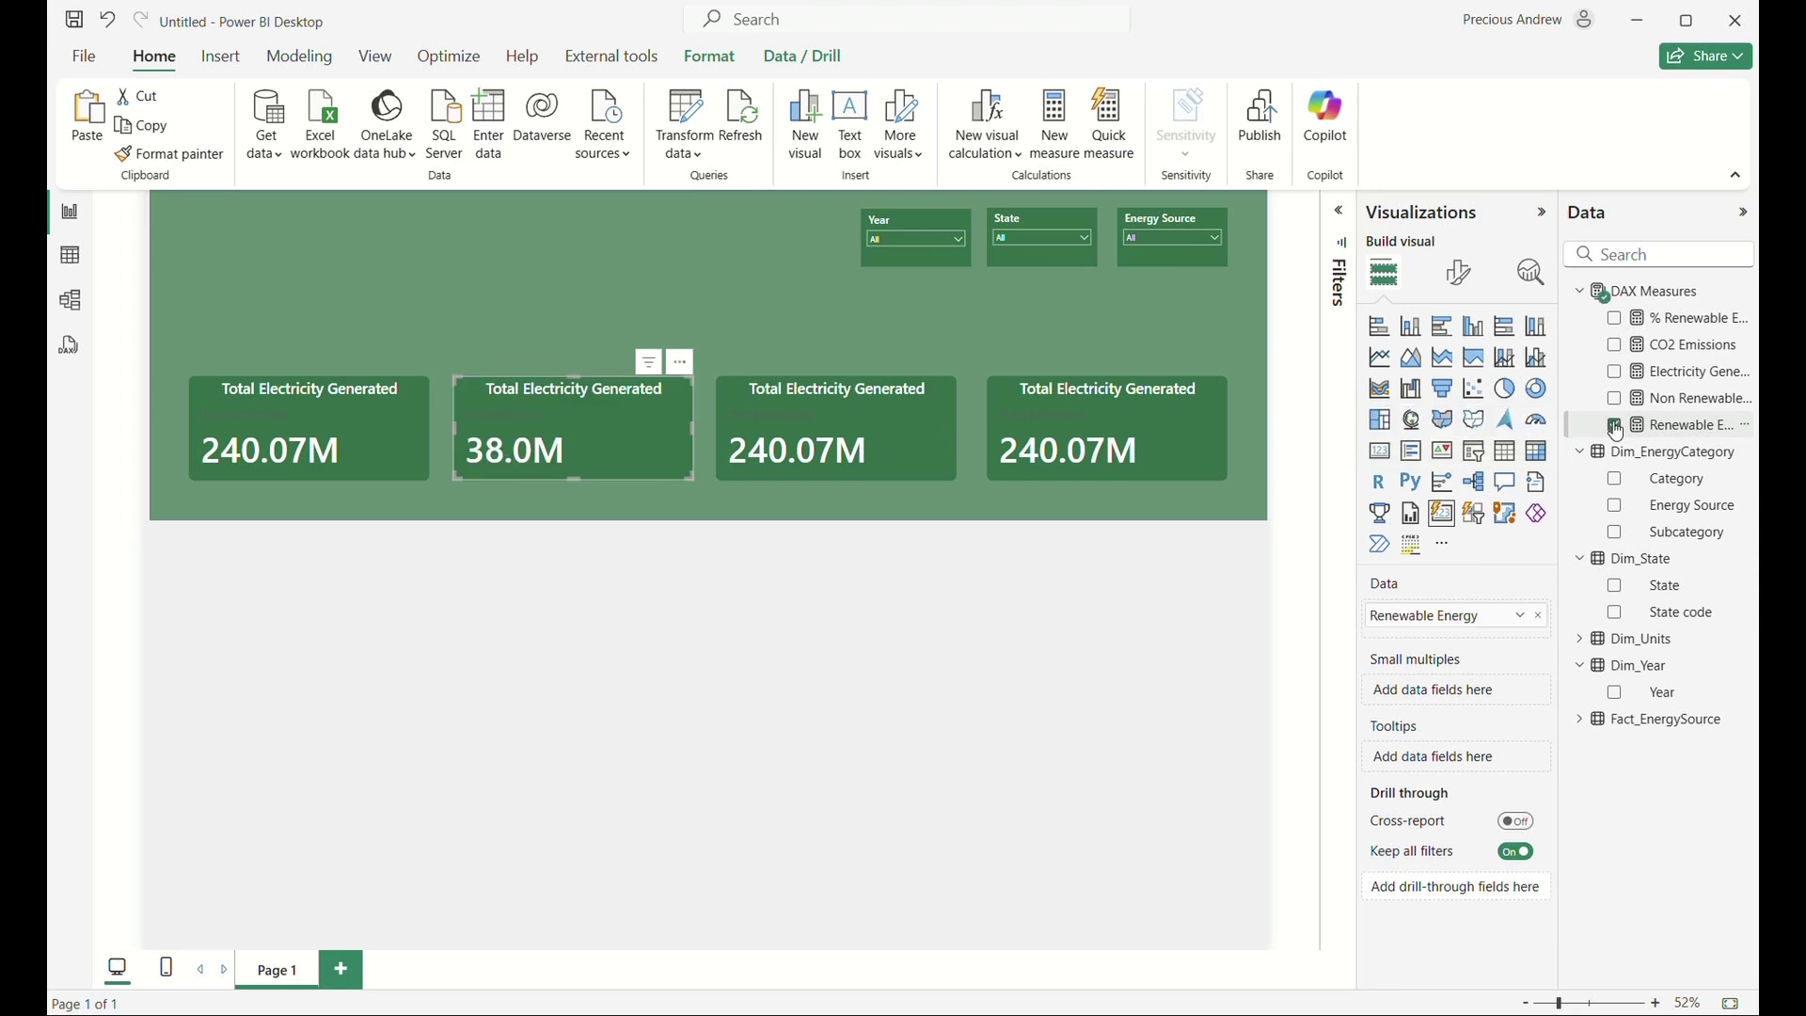
# Swap the third card's measure from Electricity Generated to % Renewable Energy Share.
pyautogui.click(864, 411)
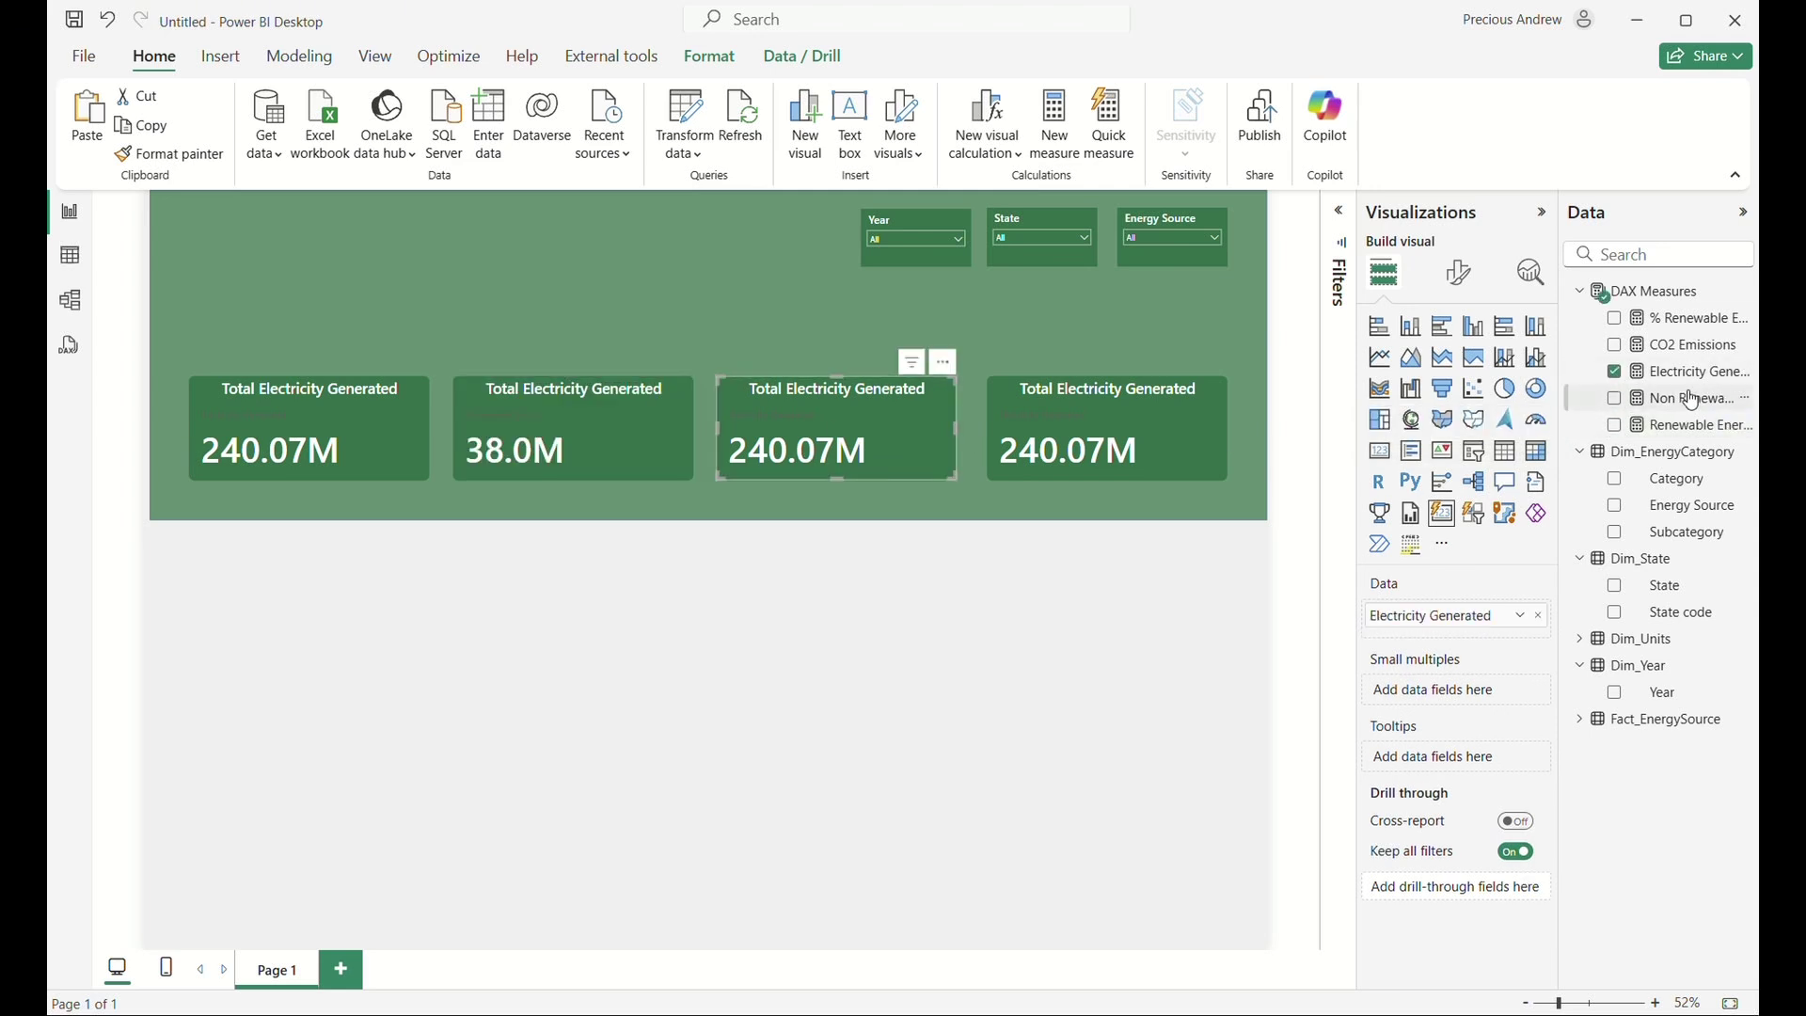
pyautogui.click(1618, 320)
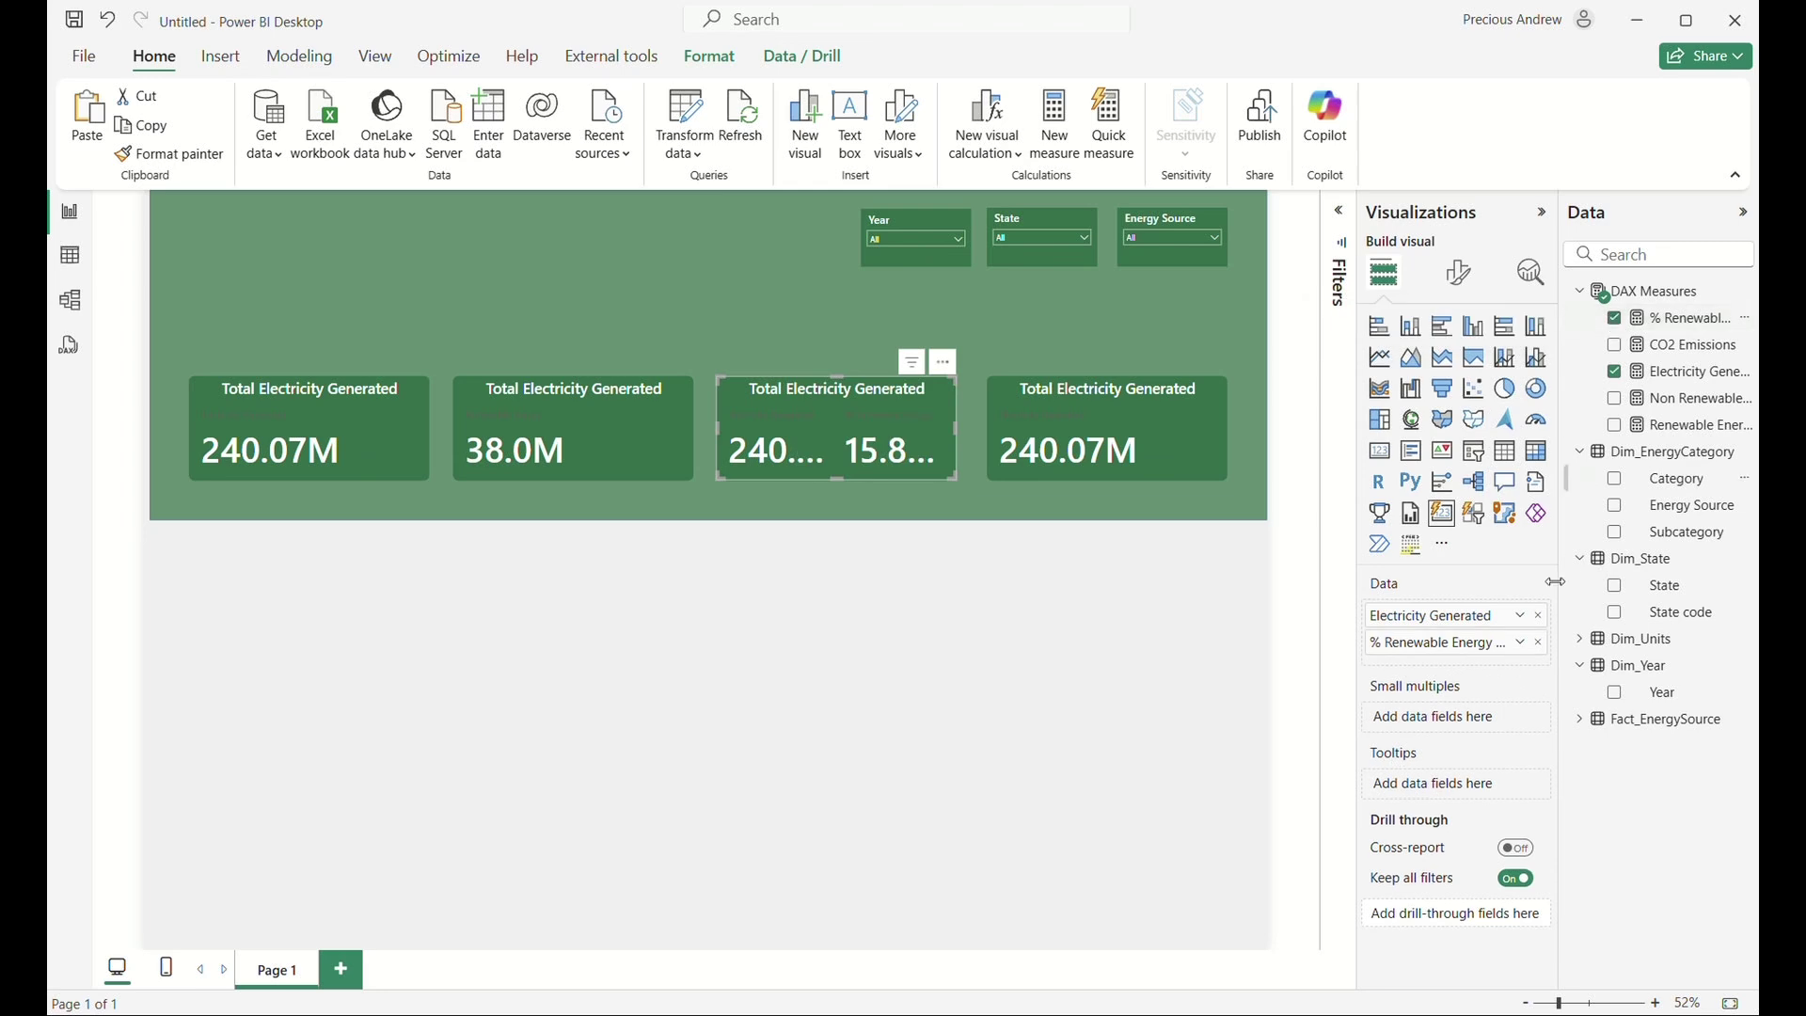
pyautogui.click(1540, 615)
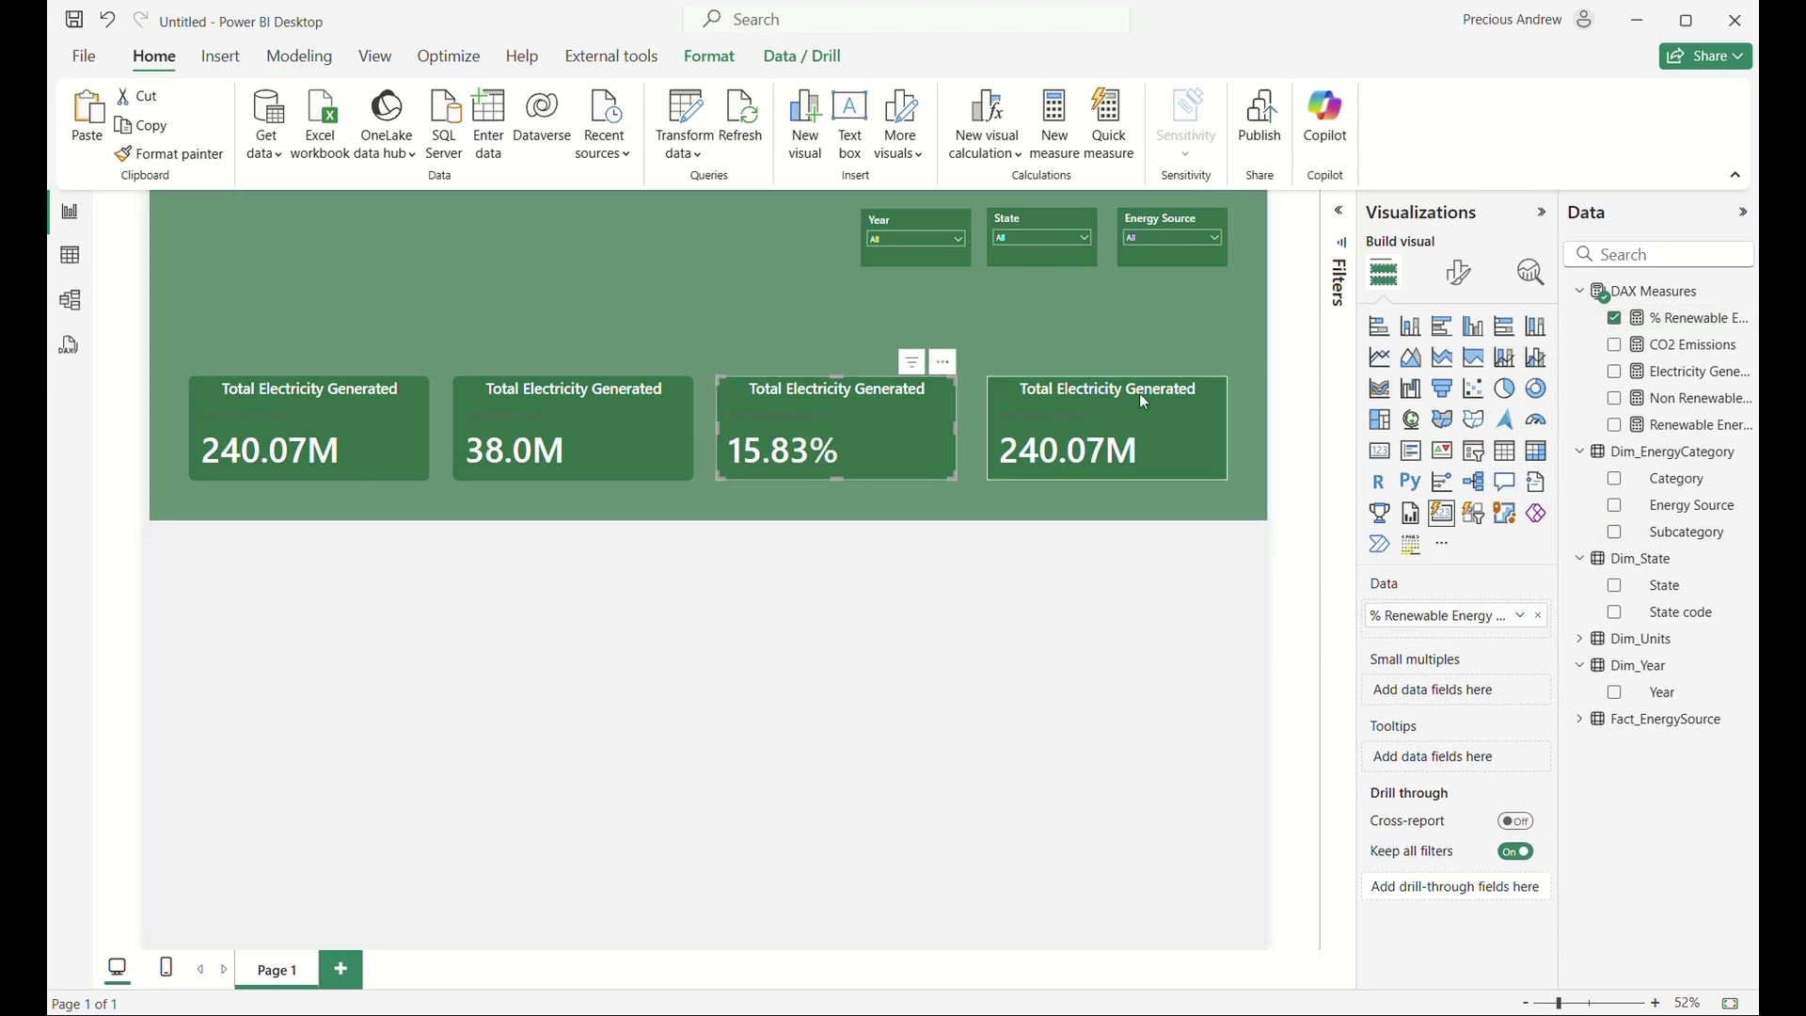
# Make the fourth card show the CO2 Emissions measure instead of Electricity Generated.
pyautogui.click(1161, 408)
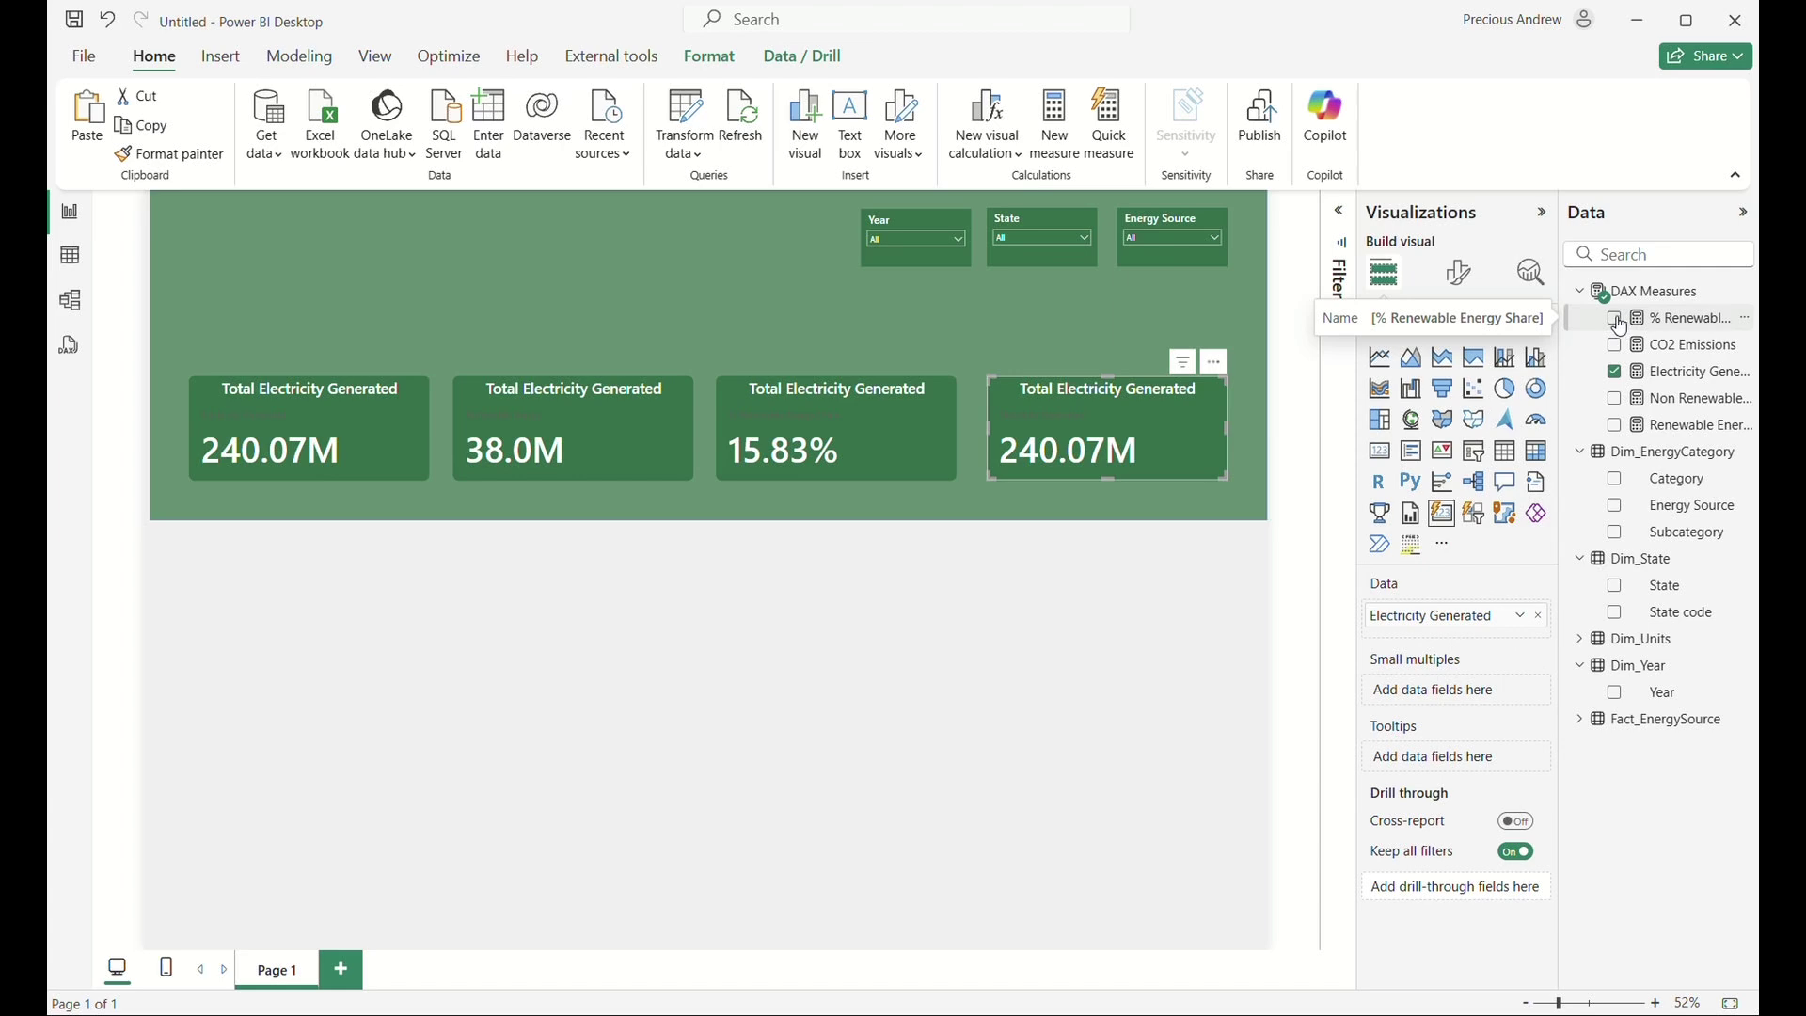
pyautogui.click(1617, 347)
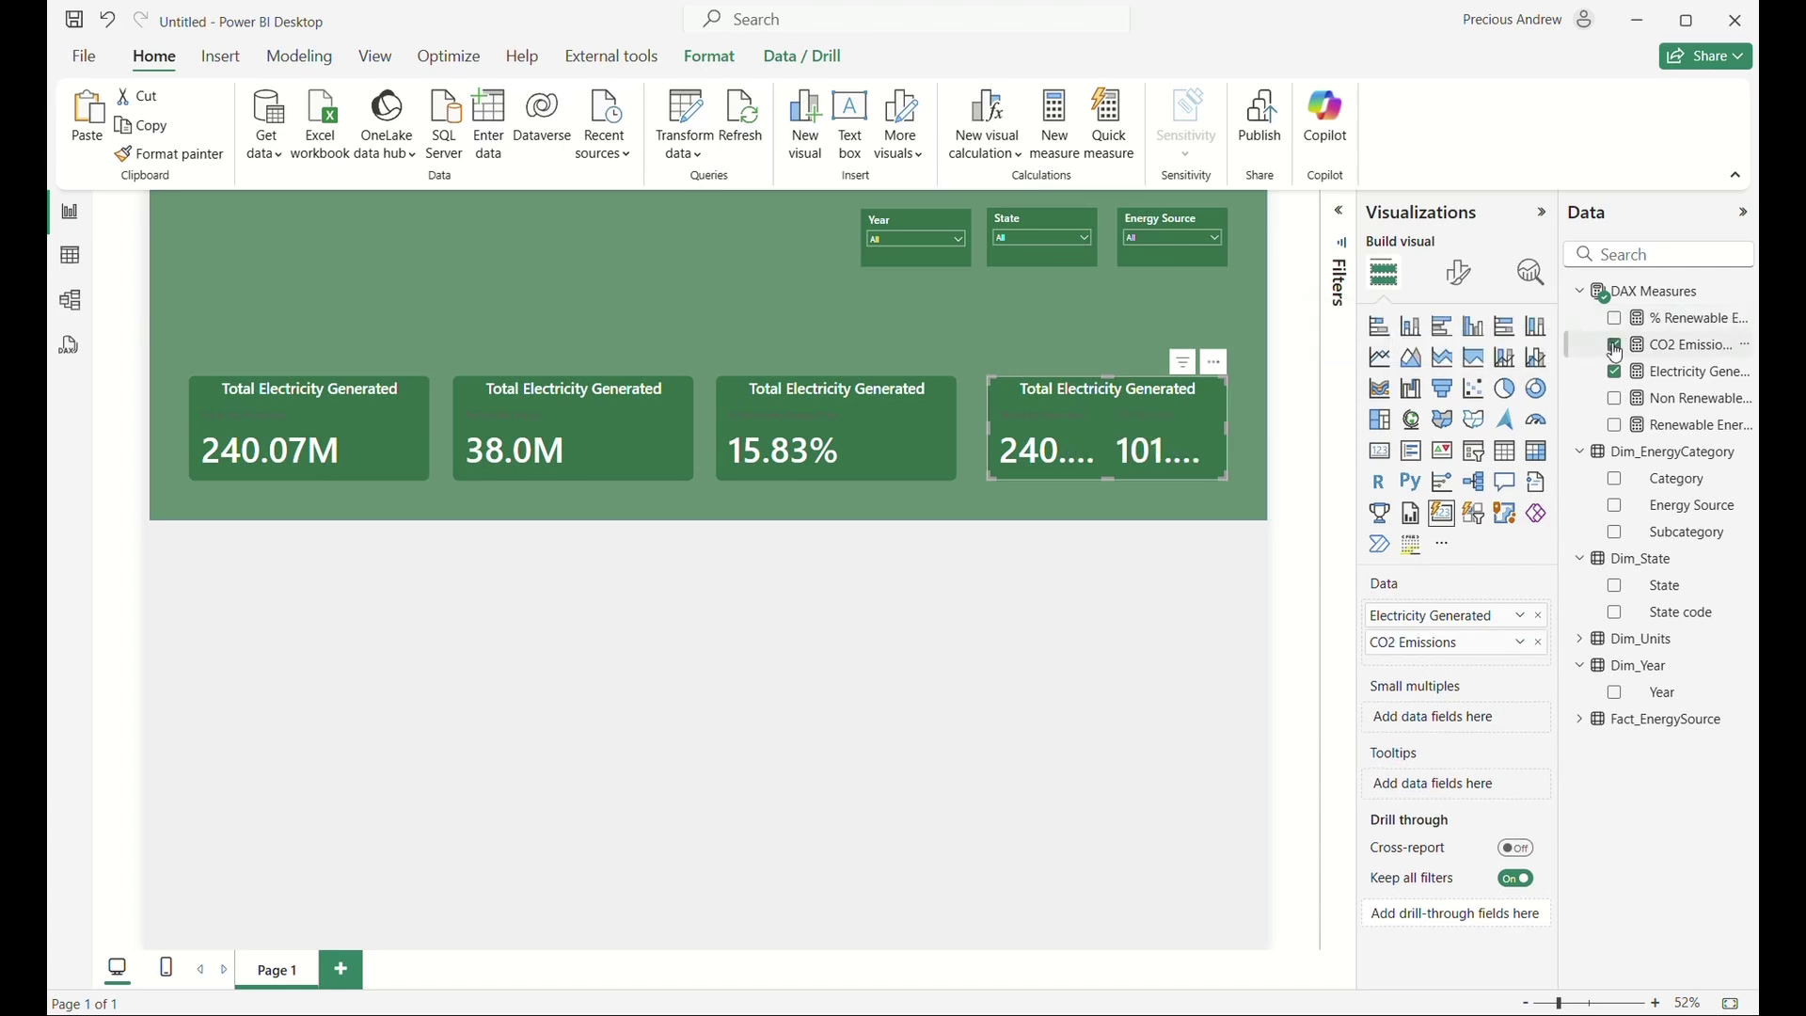
pyautogui.click(1539, 616)
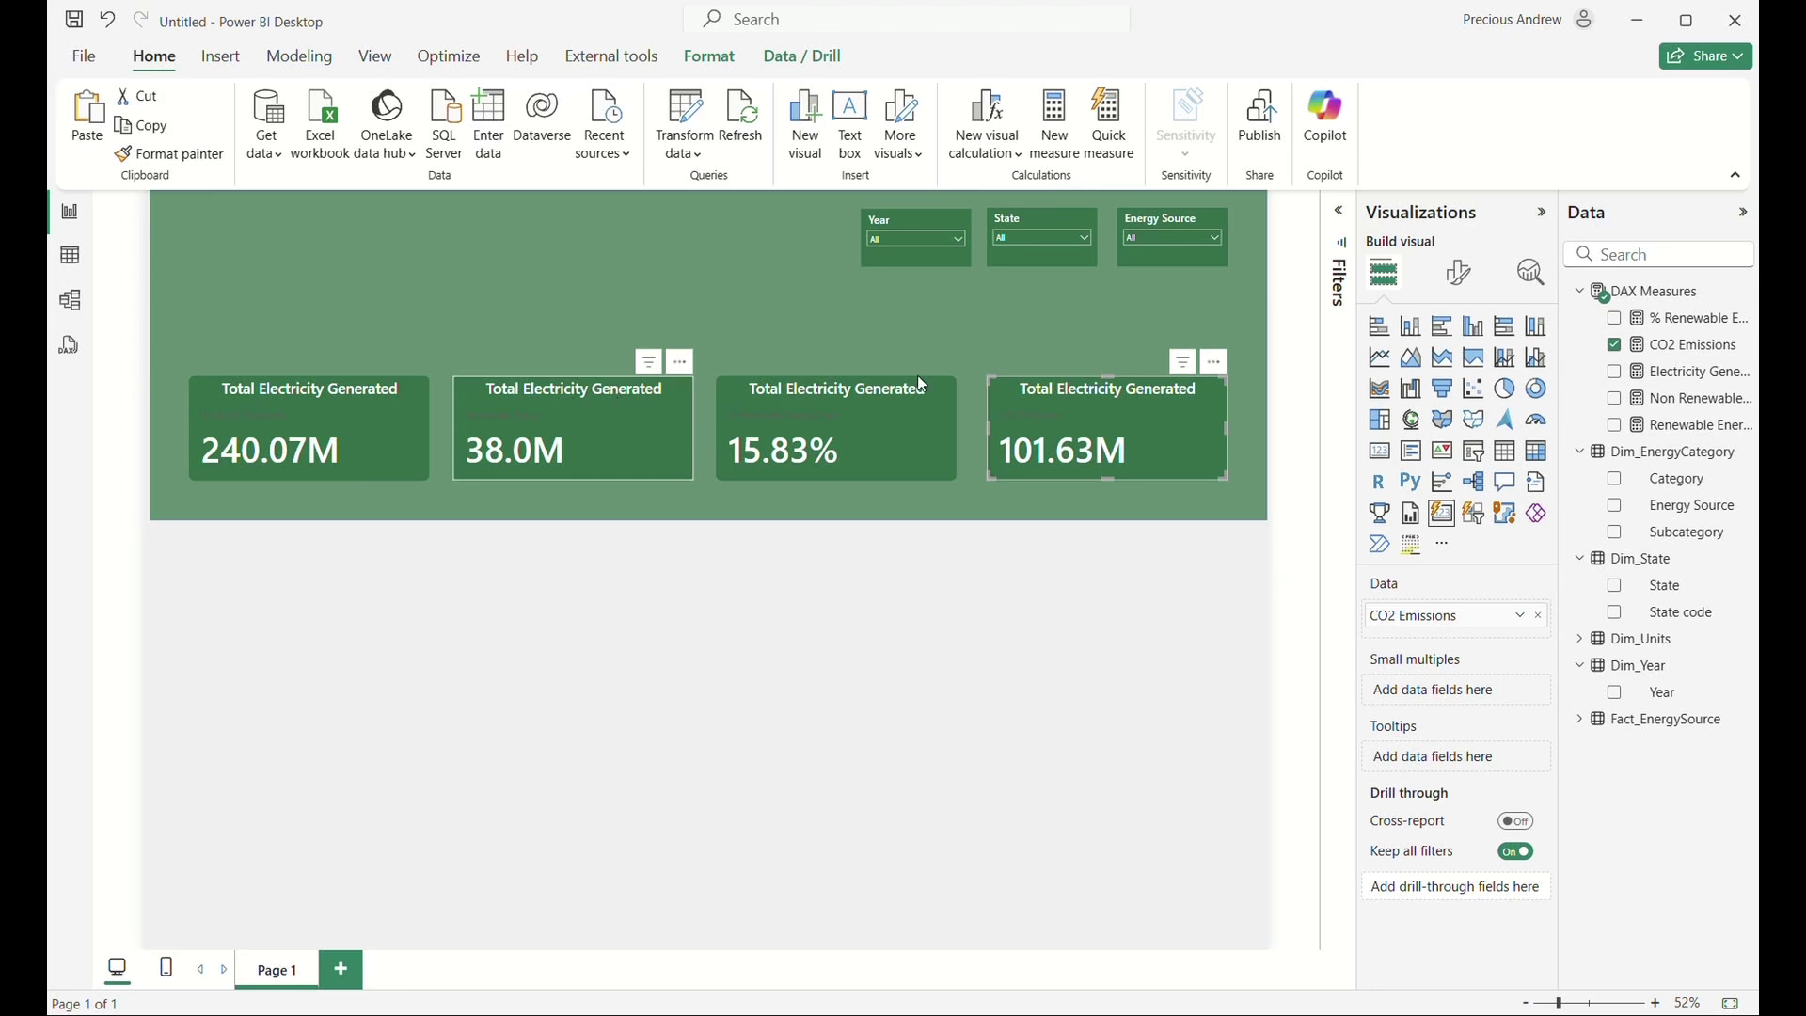
# Change the title text of the second card, which holds the Renewable Energy measure, to "Total Renewable Energy(GWh)".
pyautogui.click(1460, 273)
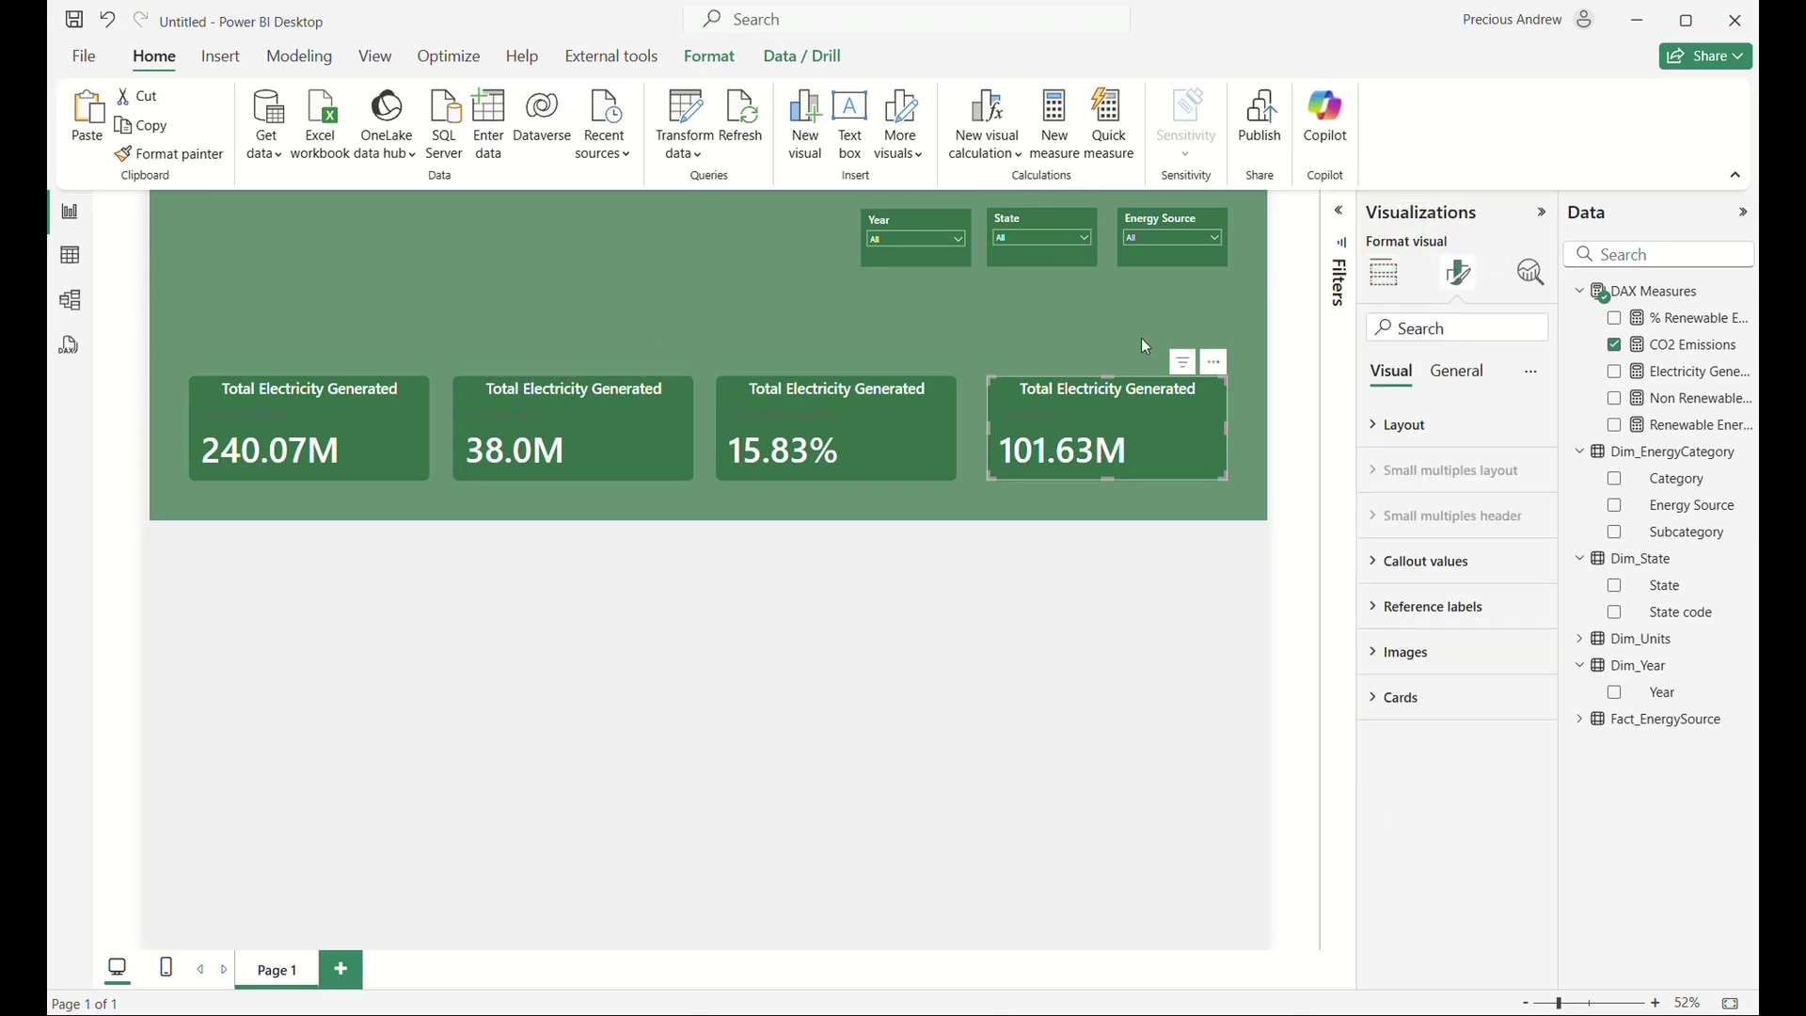
pyautogui.click(516, 451)
pyautogui.click(1458, 372)
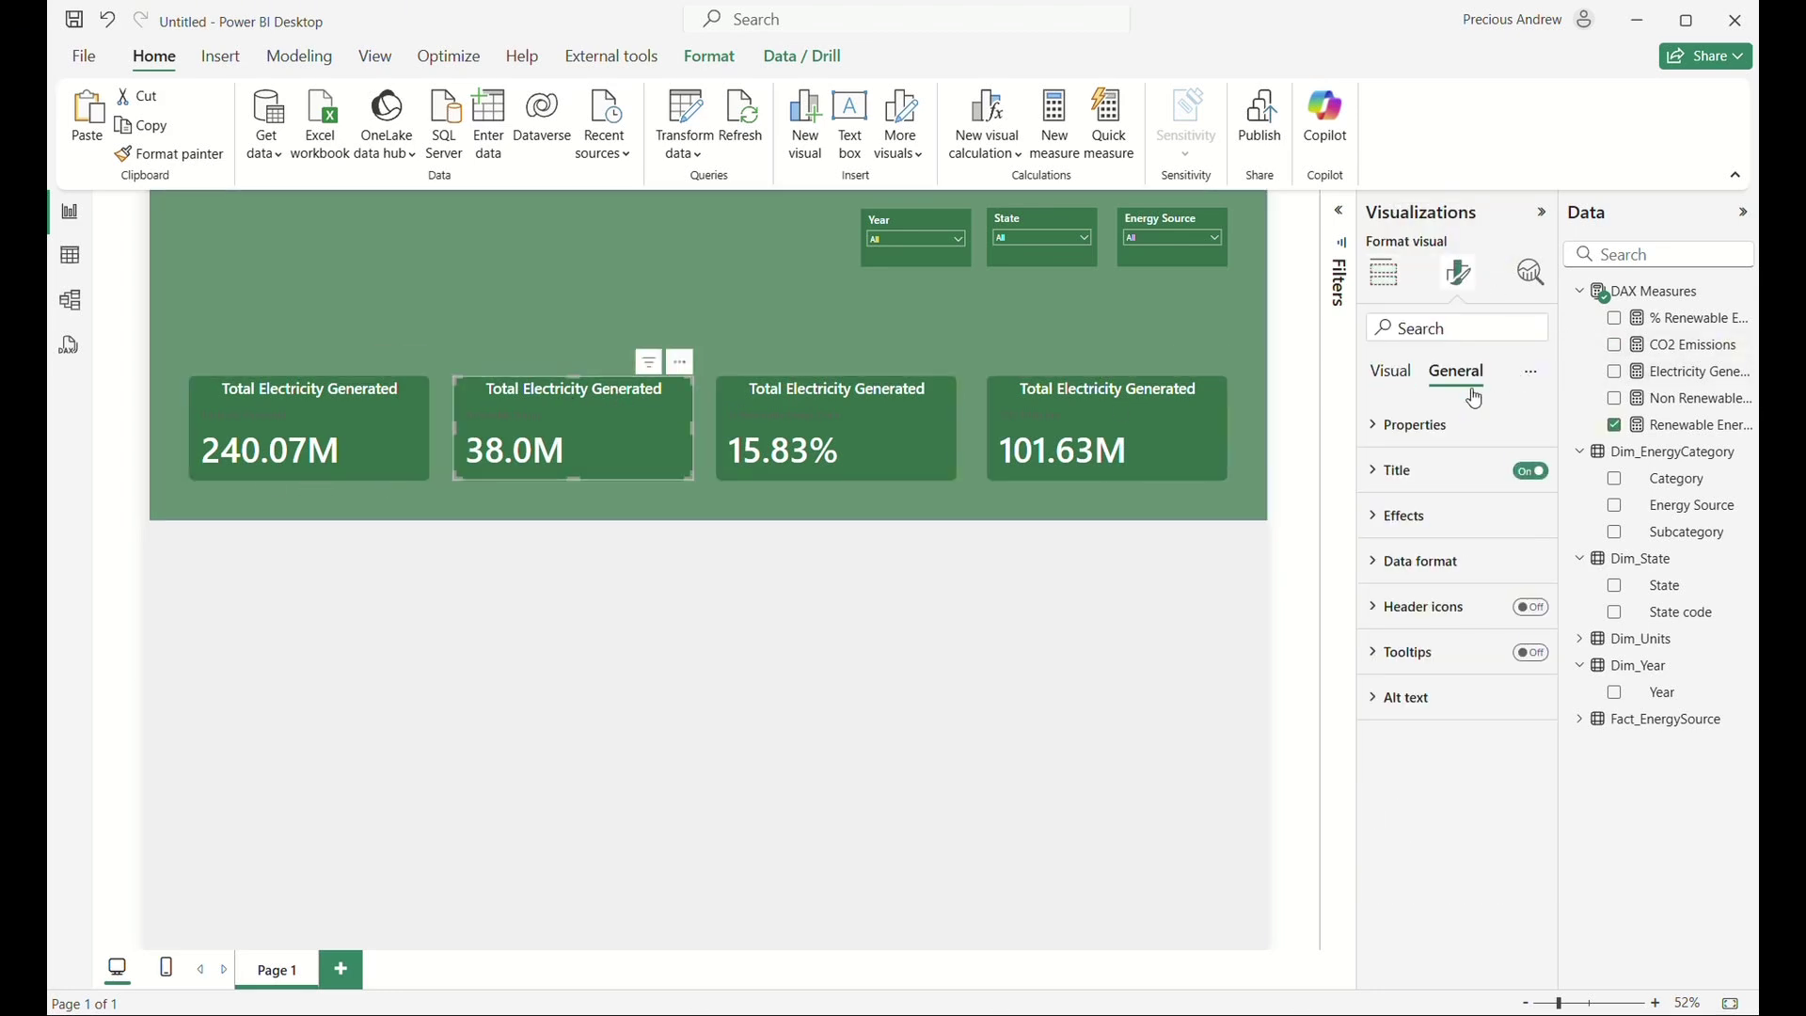
pyautogui.click(1393, 473)
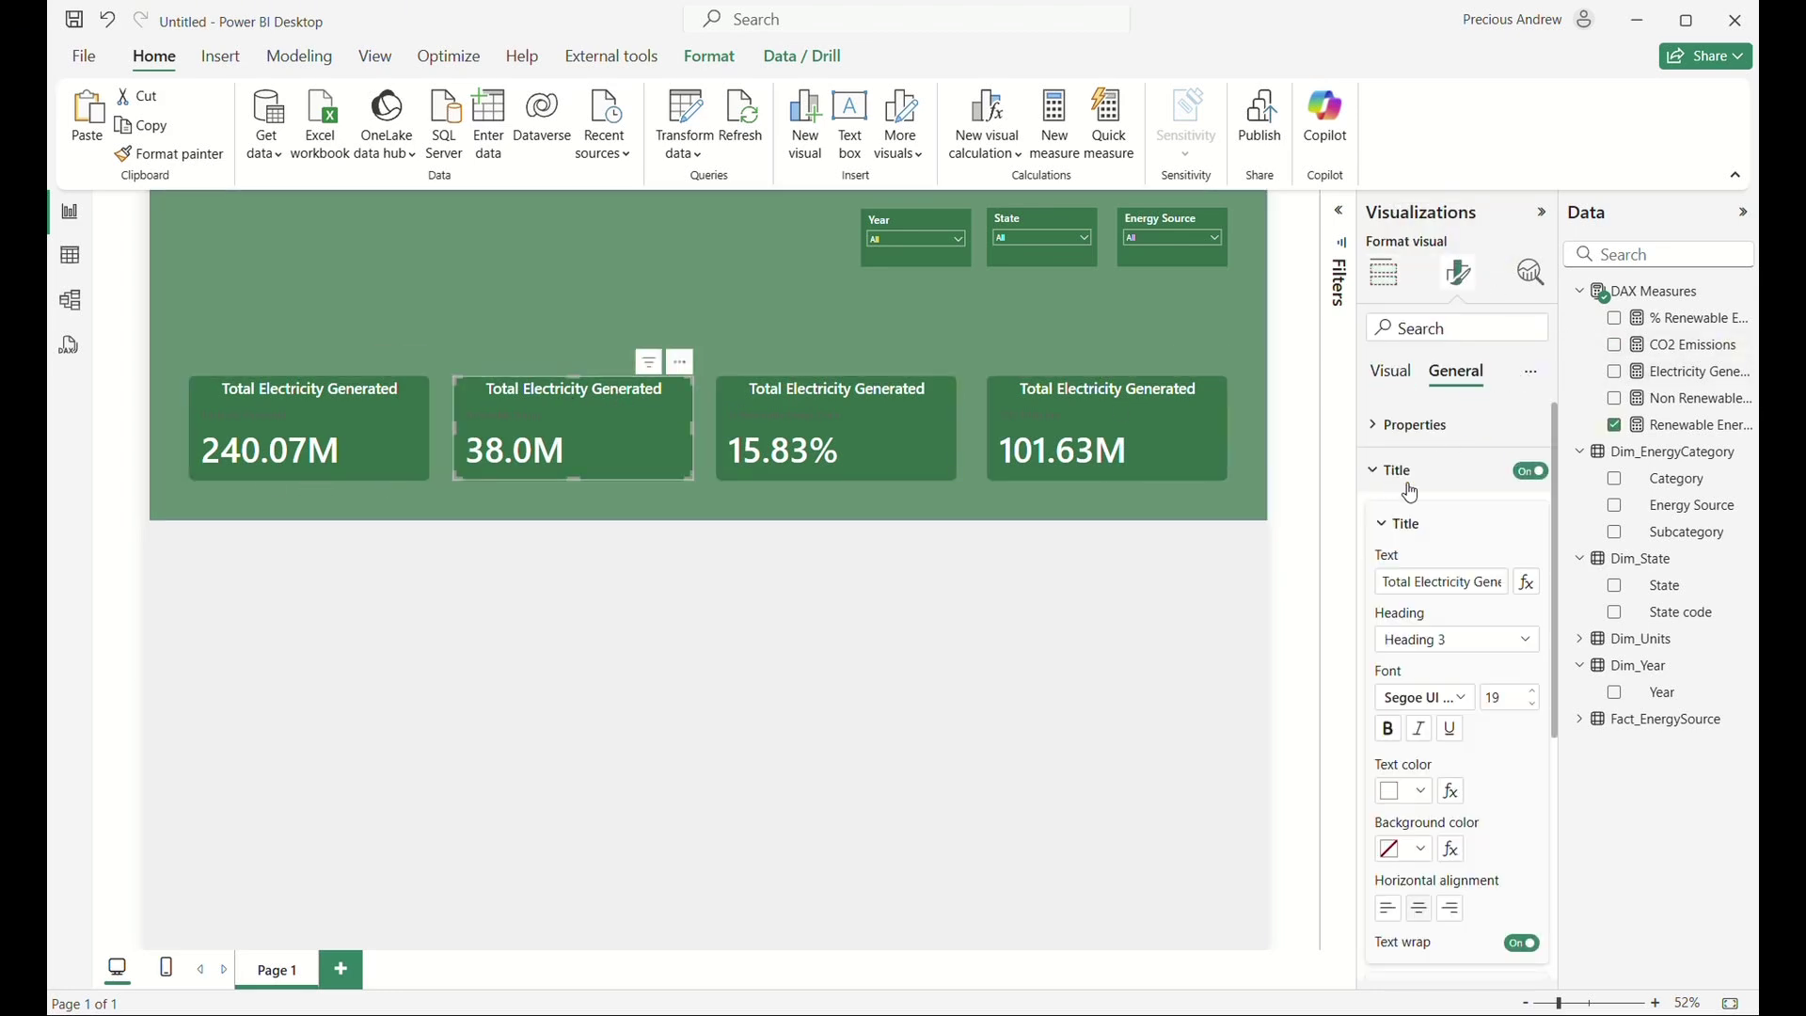
pyautogui.tripleClick(1446, 578)
pyautogui.write('Renew')
pyautogui.hotkey('ctrl', 's')
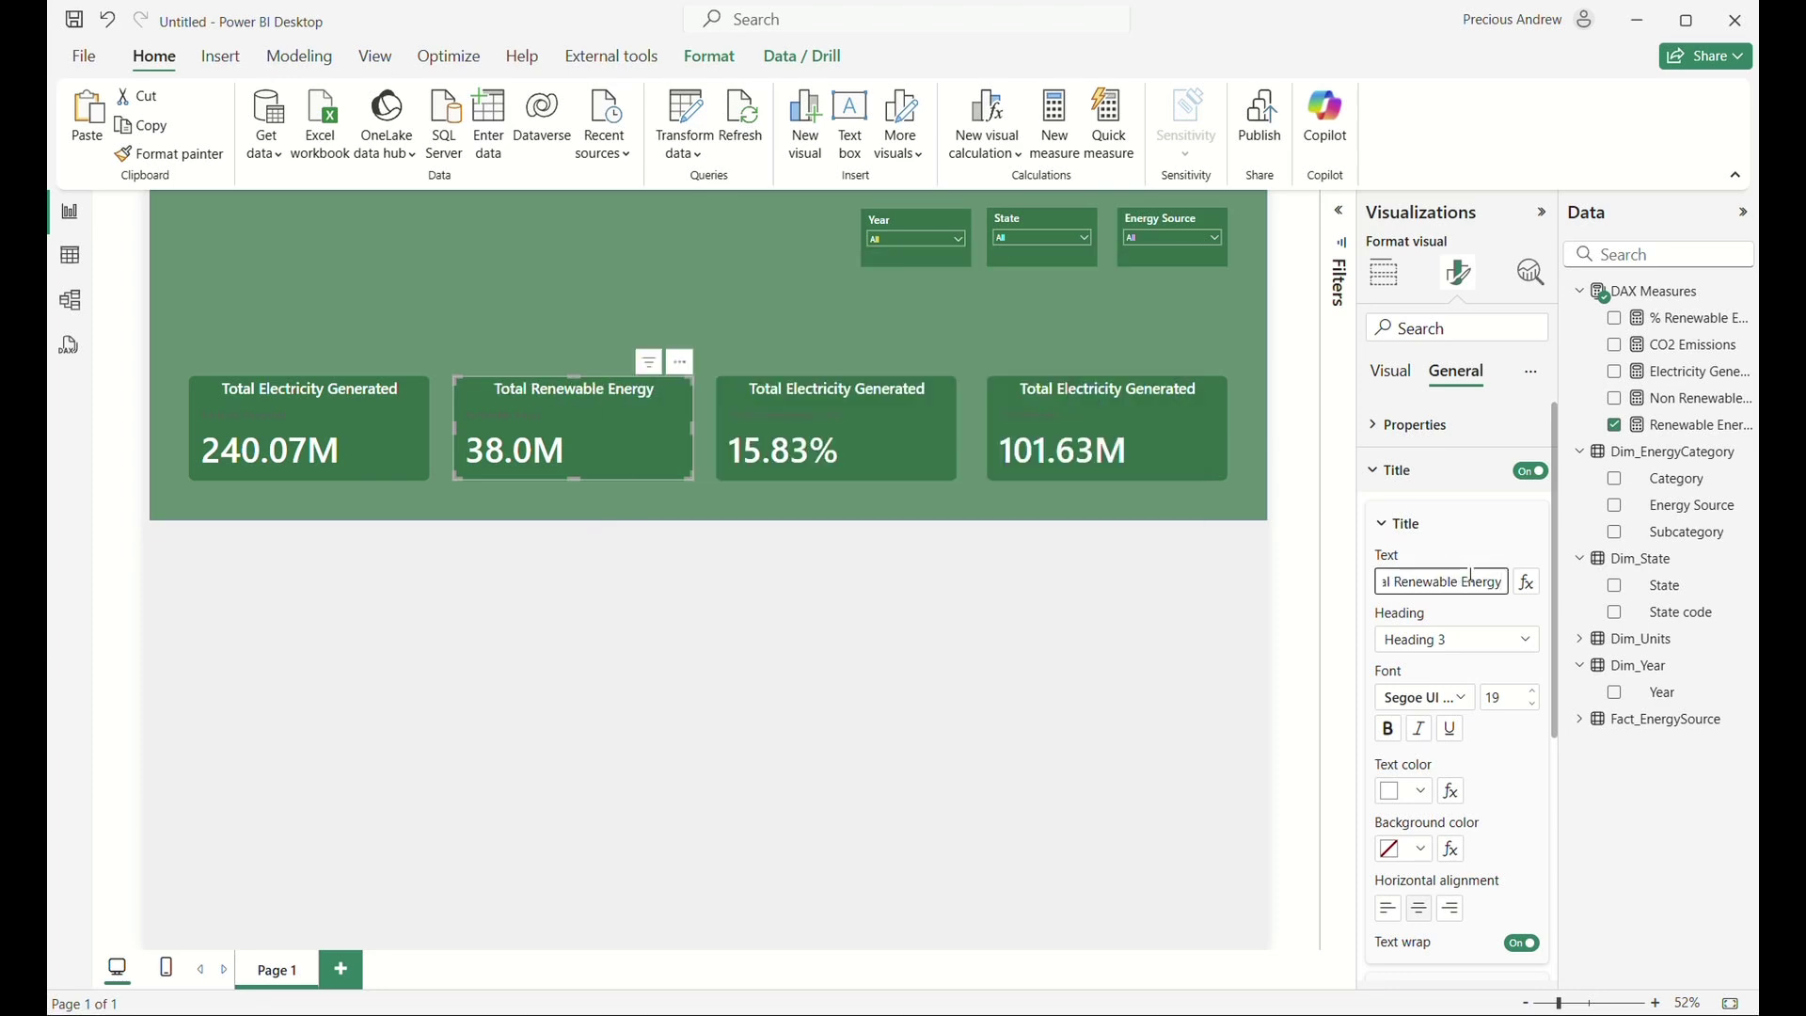
pyautogui.write('(G')
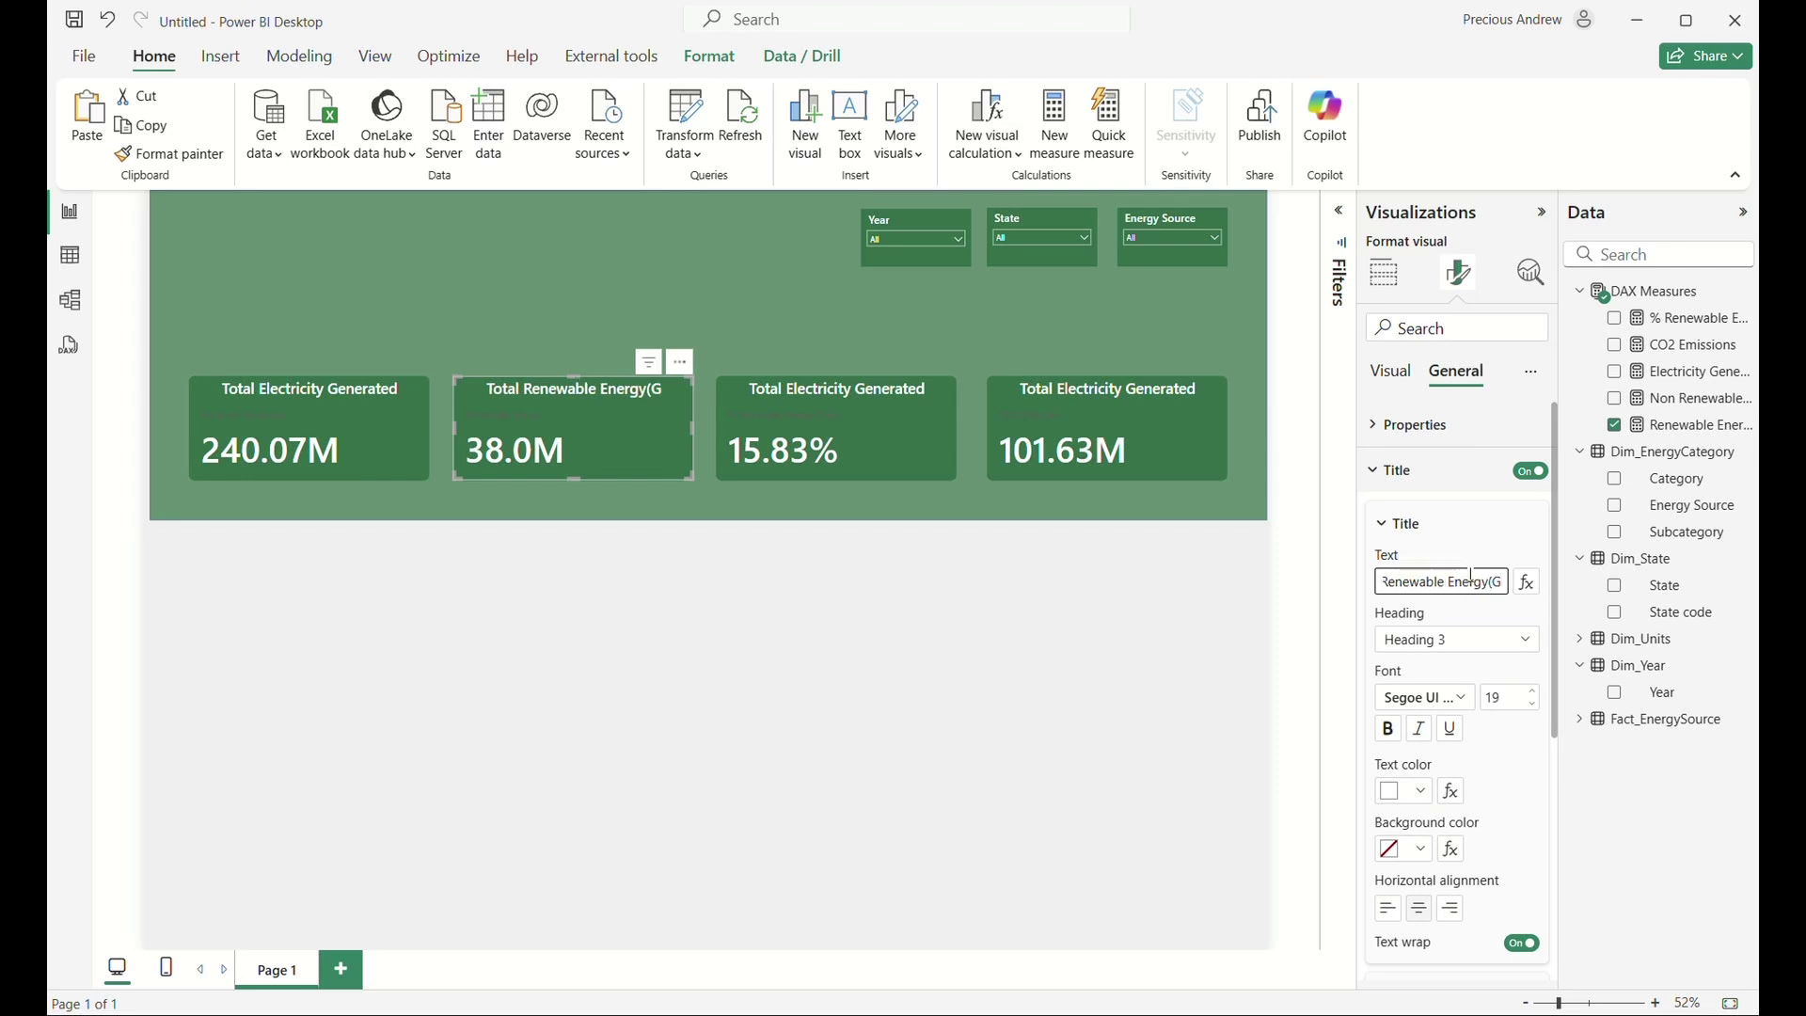
pyautogui.write('WH')
pyautogui.press('BackSpace')
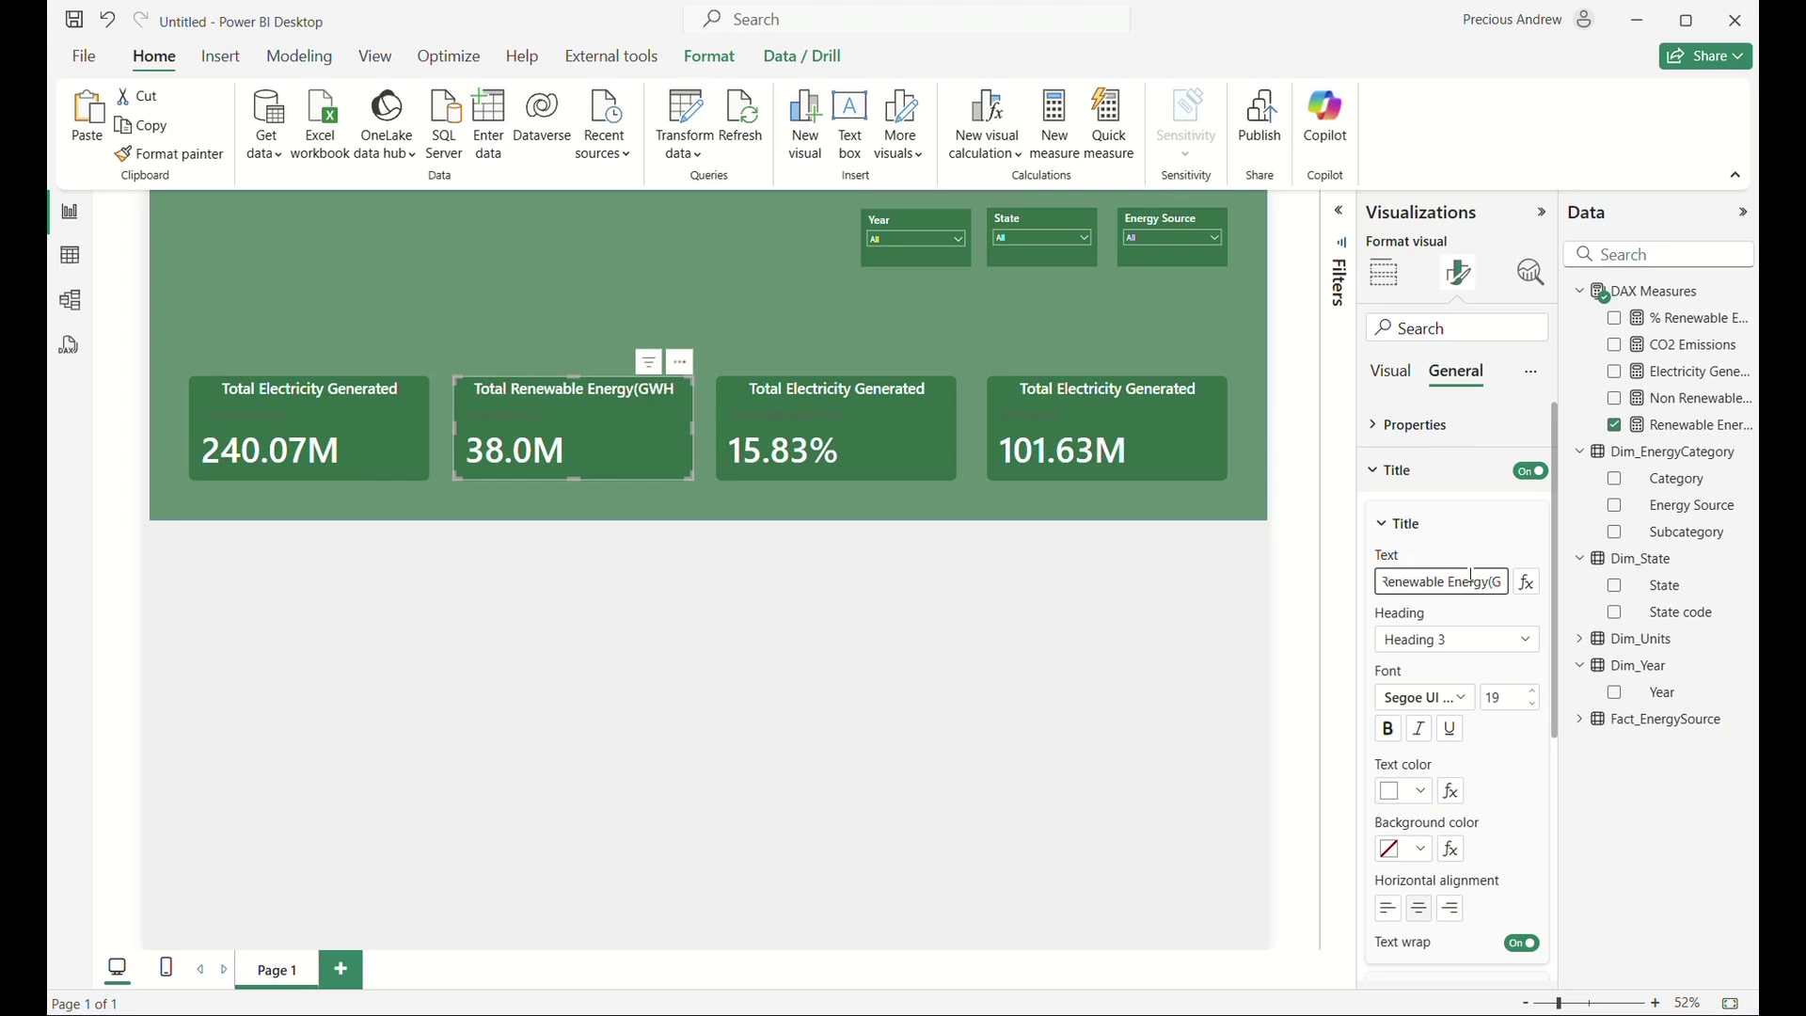
pyautogui.write('h)')
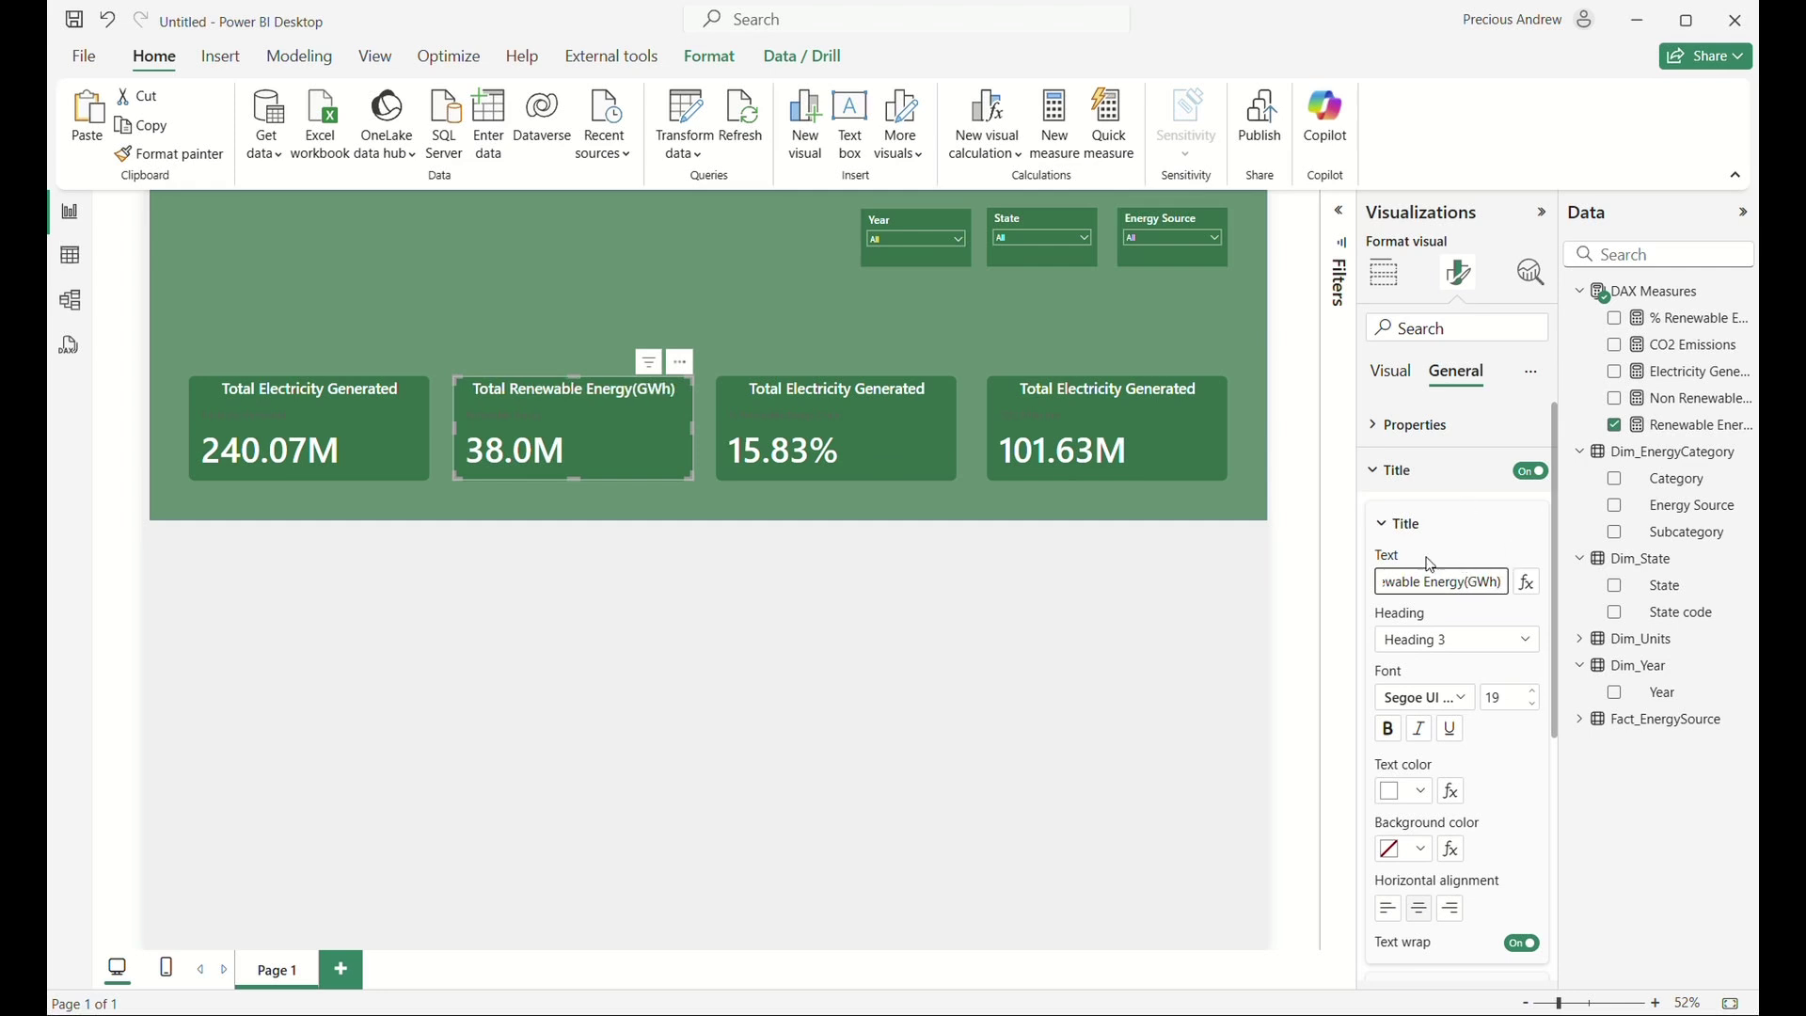
# Open the title text of the third card, the one with % Renewable Energy Share, for editing.
pyautogui.click(901, 401)
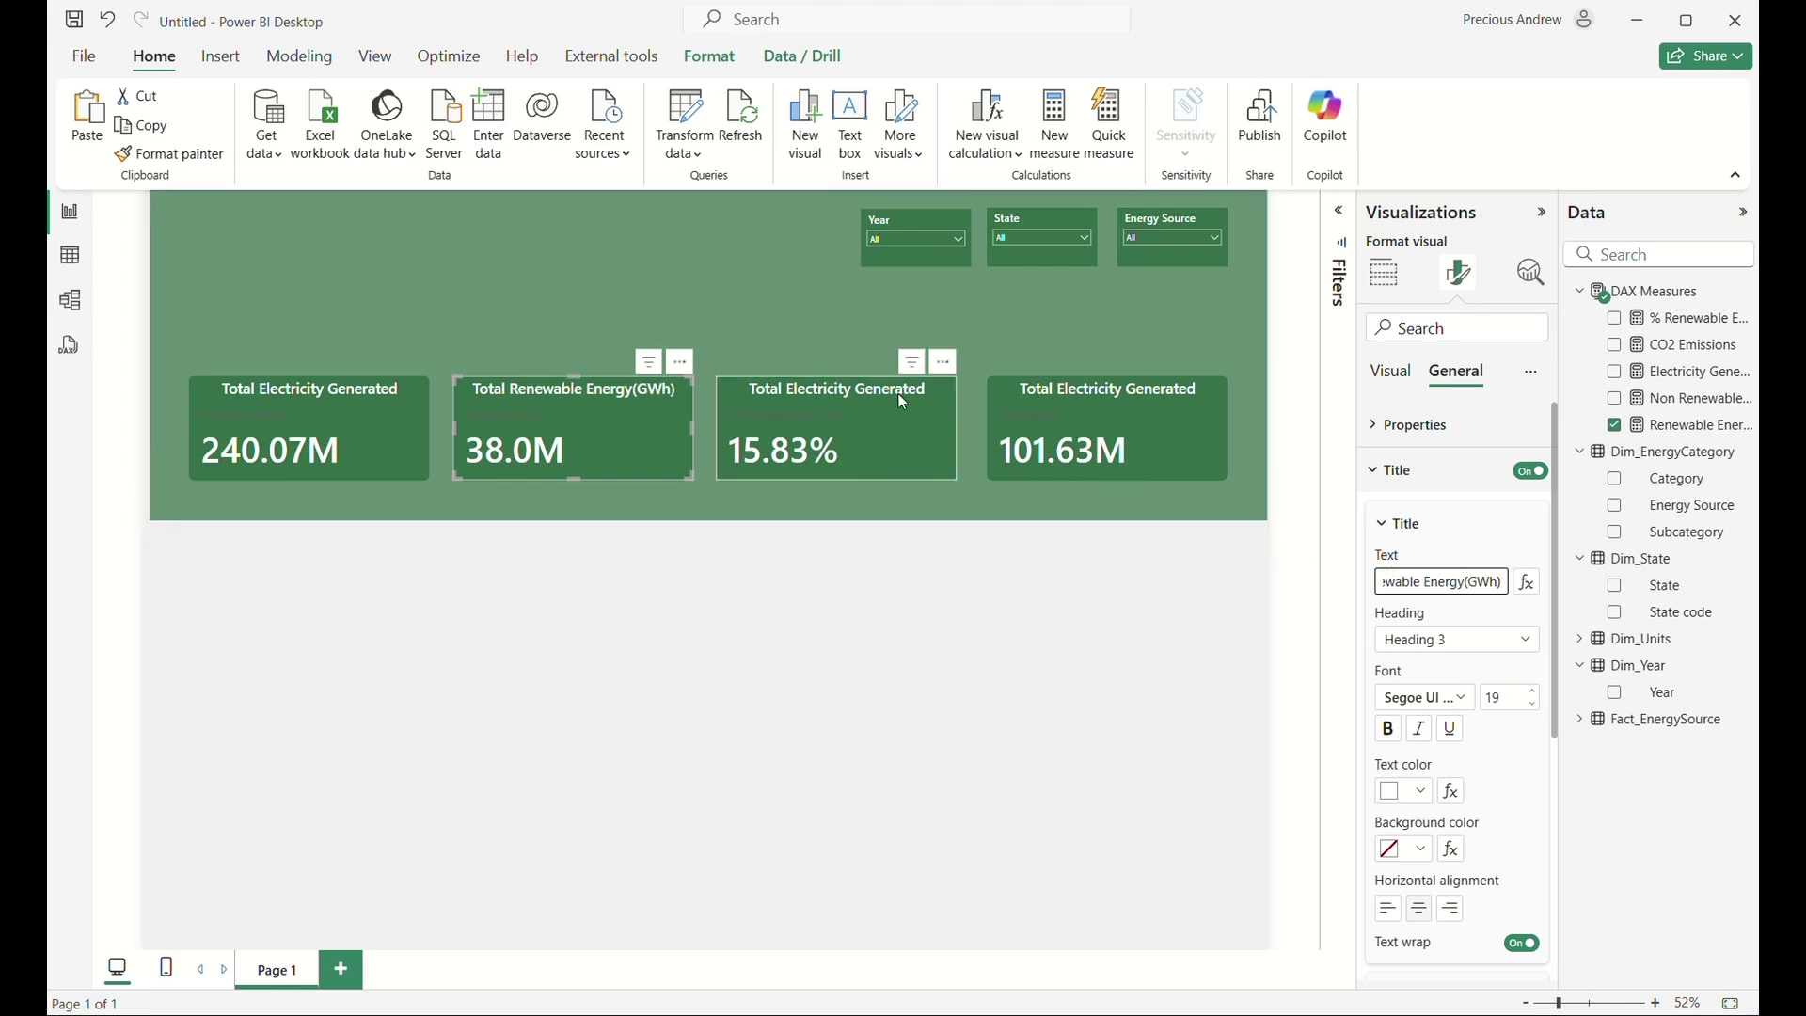
pyautogui.click(1446, 584)
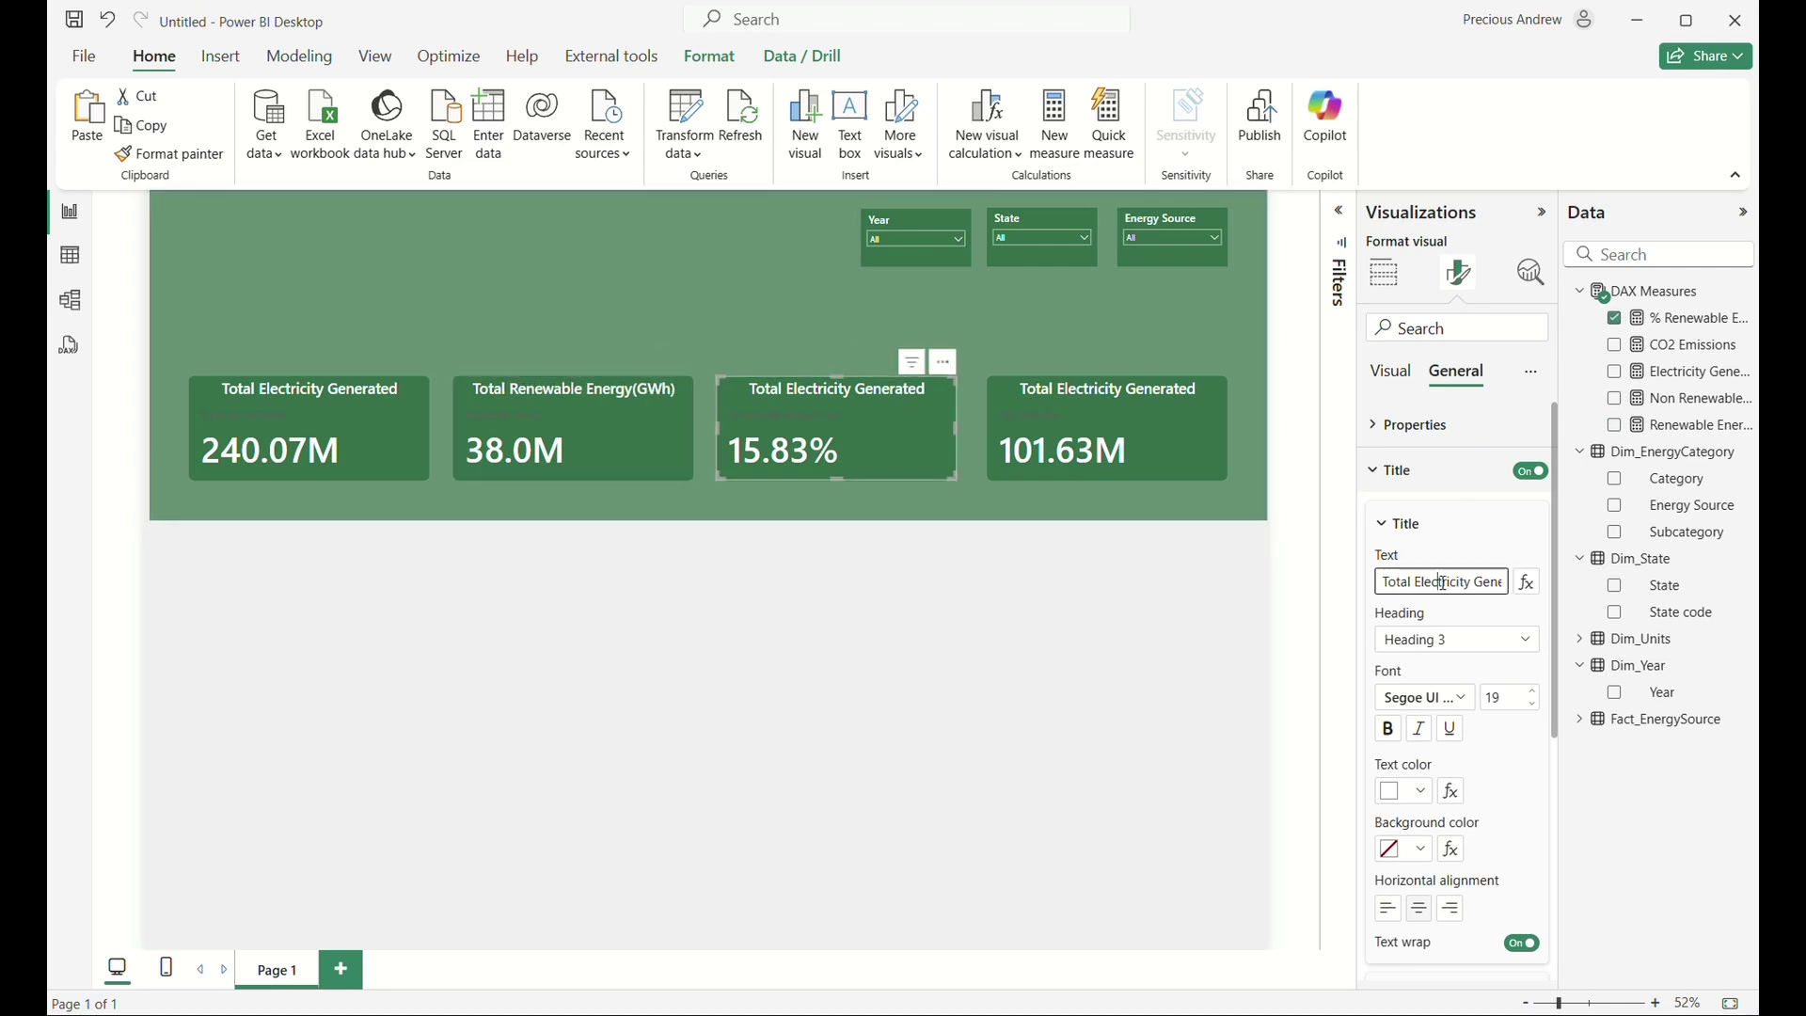
# Change the title of the 15.83% card to "Renewable Energy Share".
pyautogui.hotkey('ctrl', 'a')
pyautogui.write('Rene')
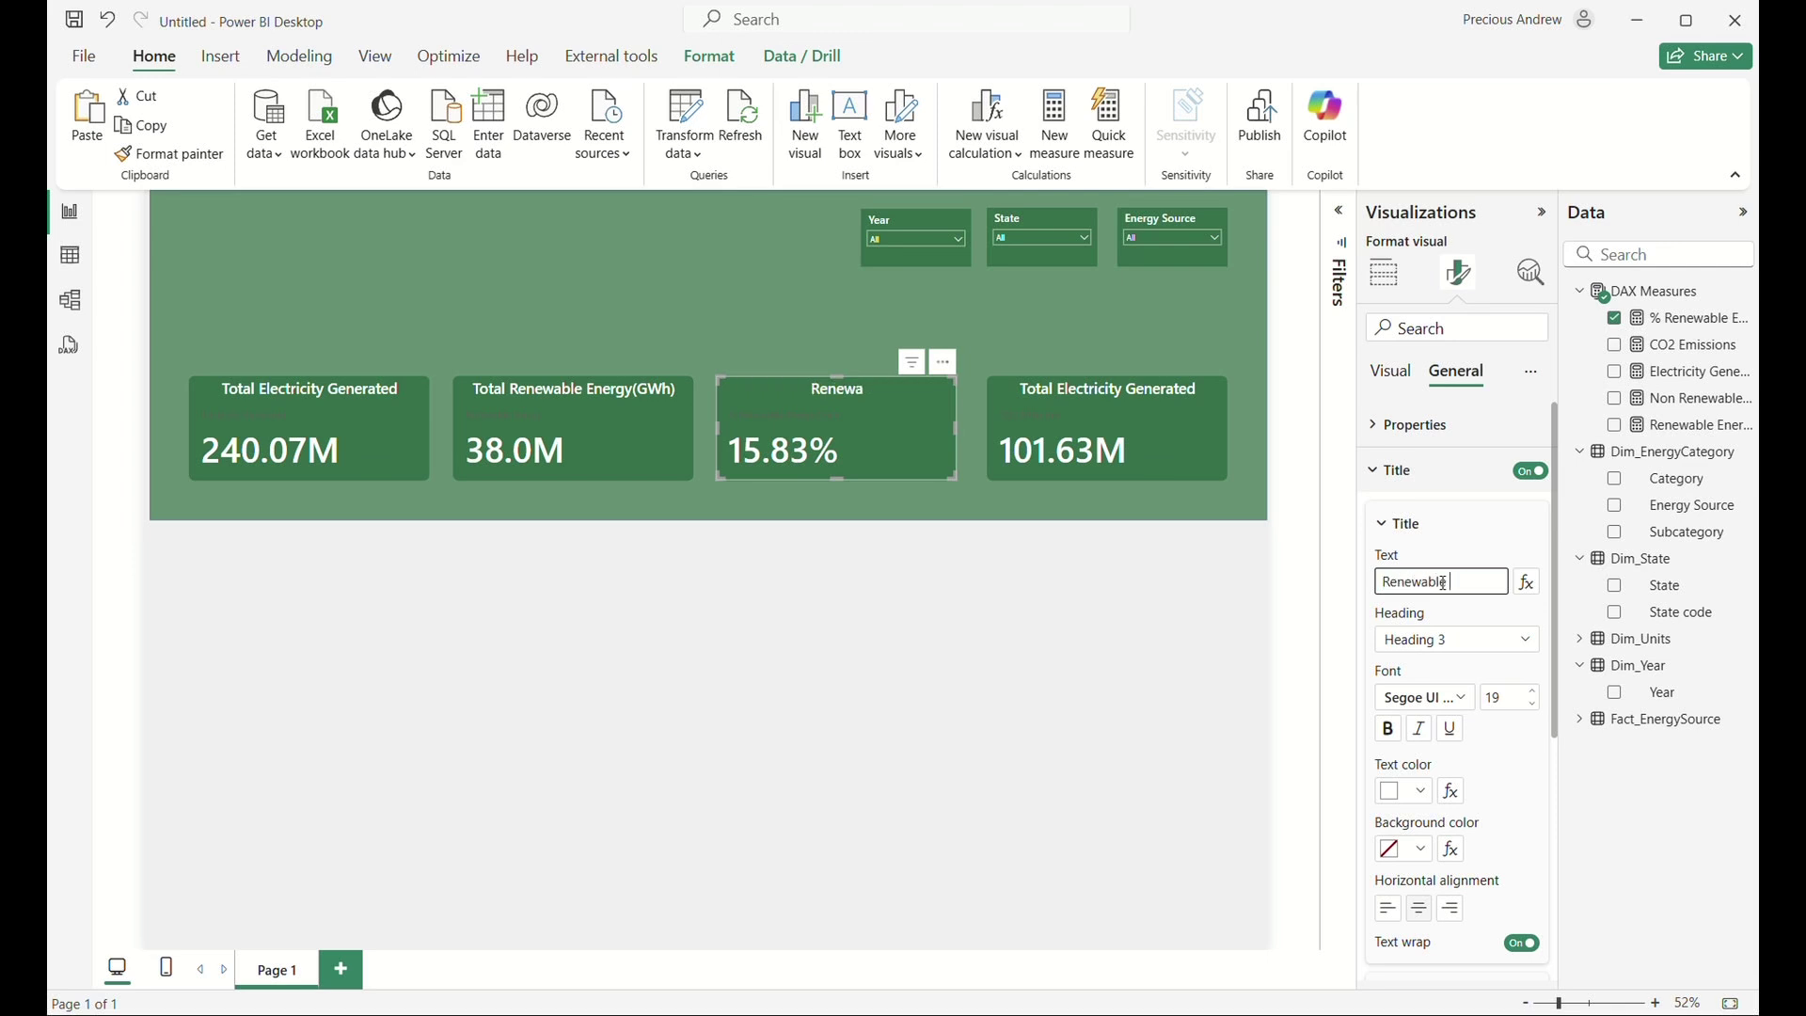
pyautogui.write('wable Energy Share (')
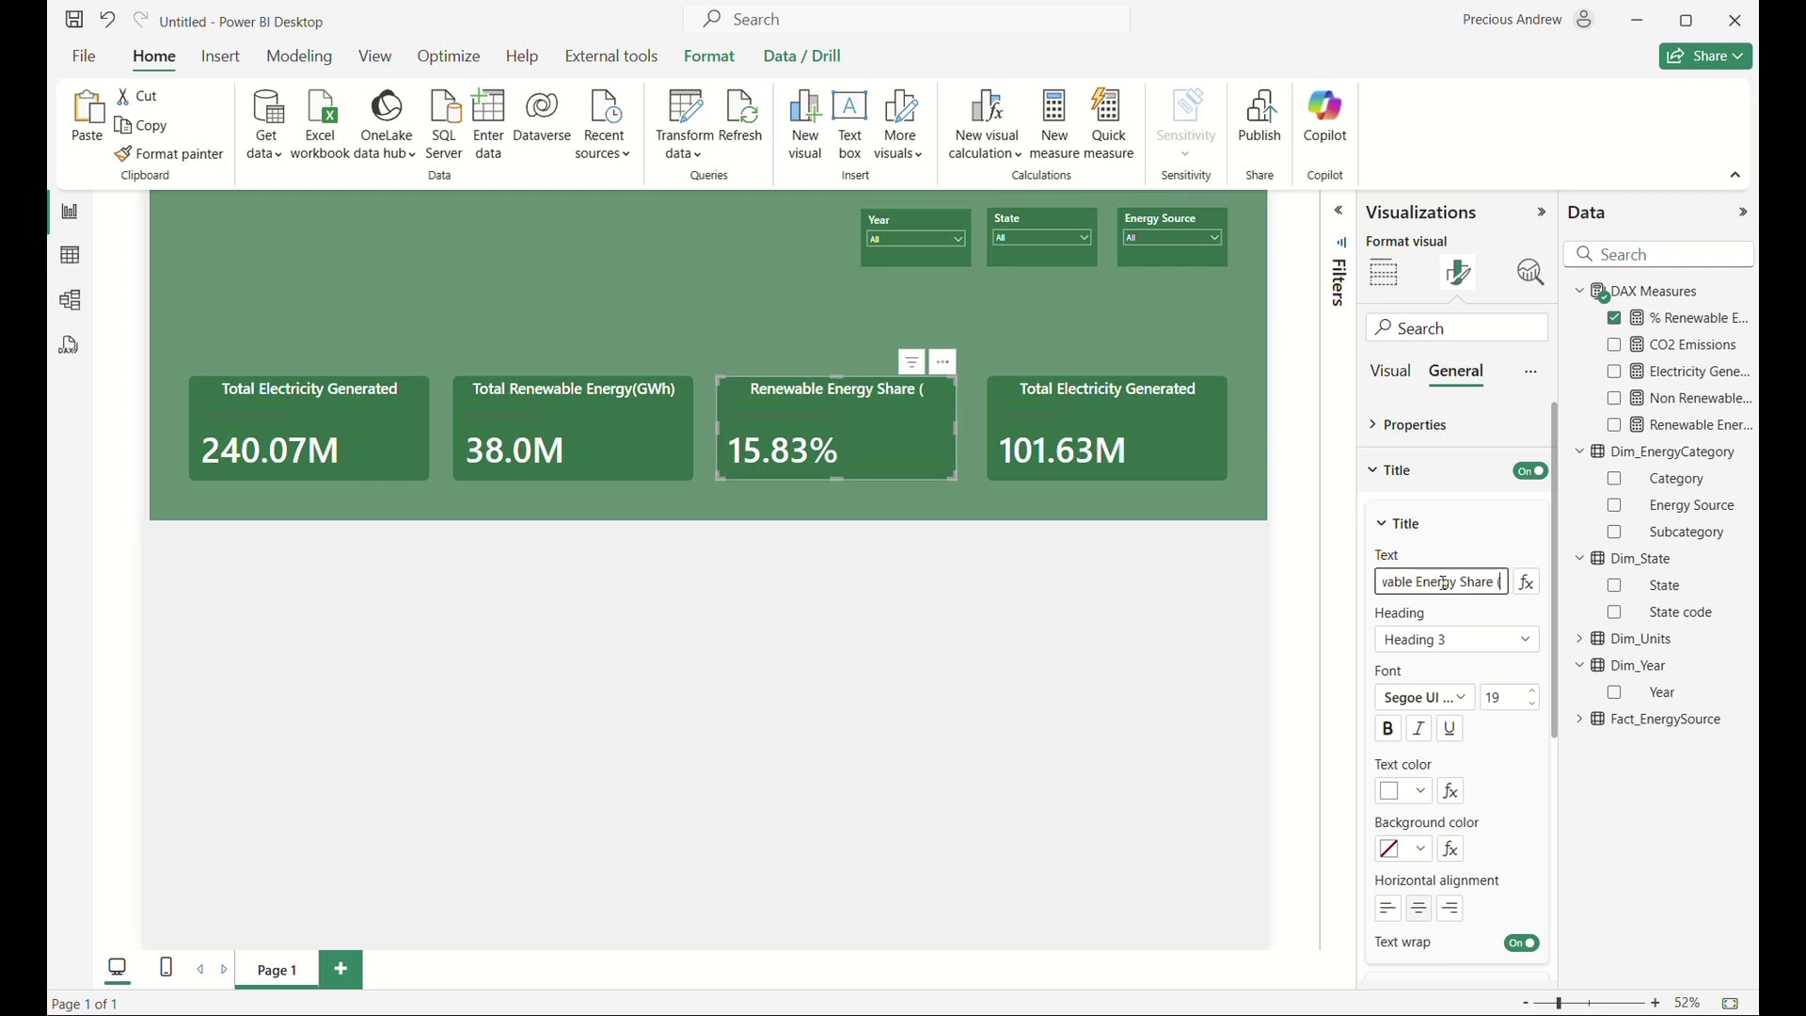
pyautogui.press('BackSpace')
pyautogui.press('BackSpace')
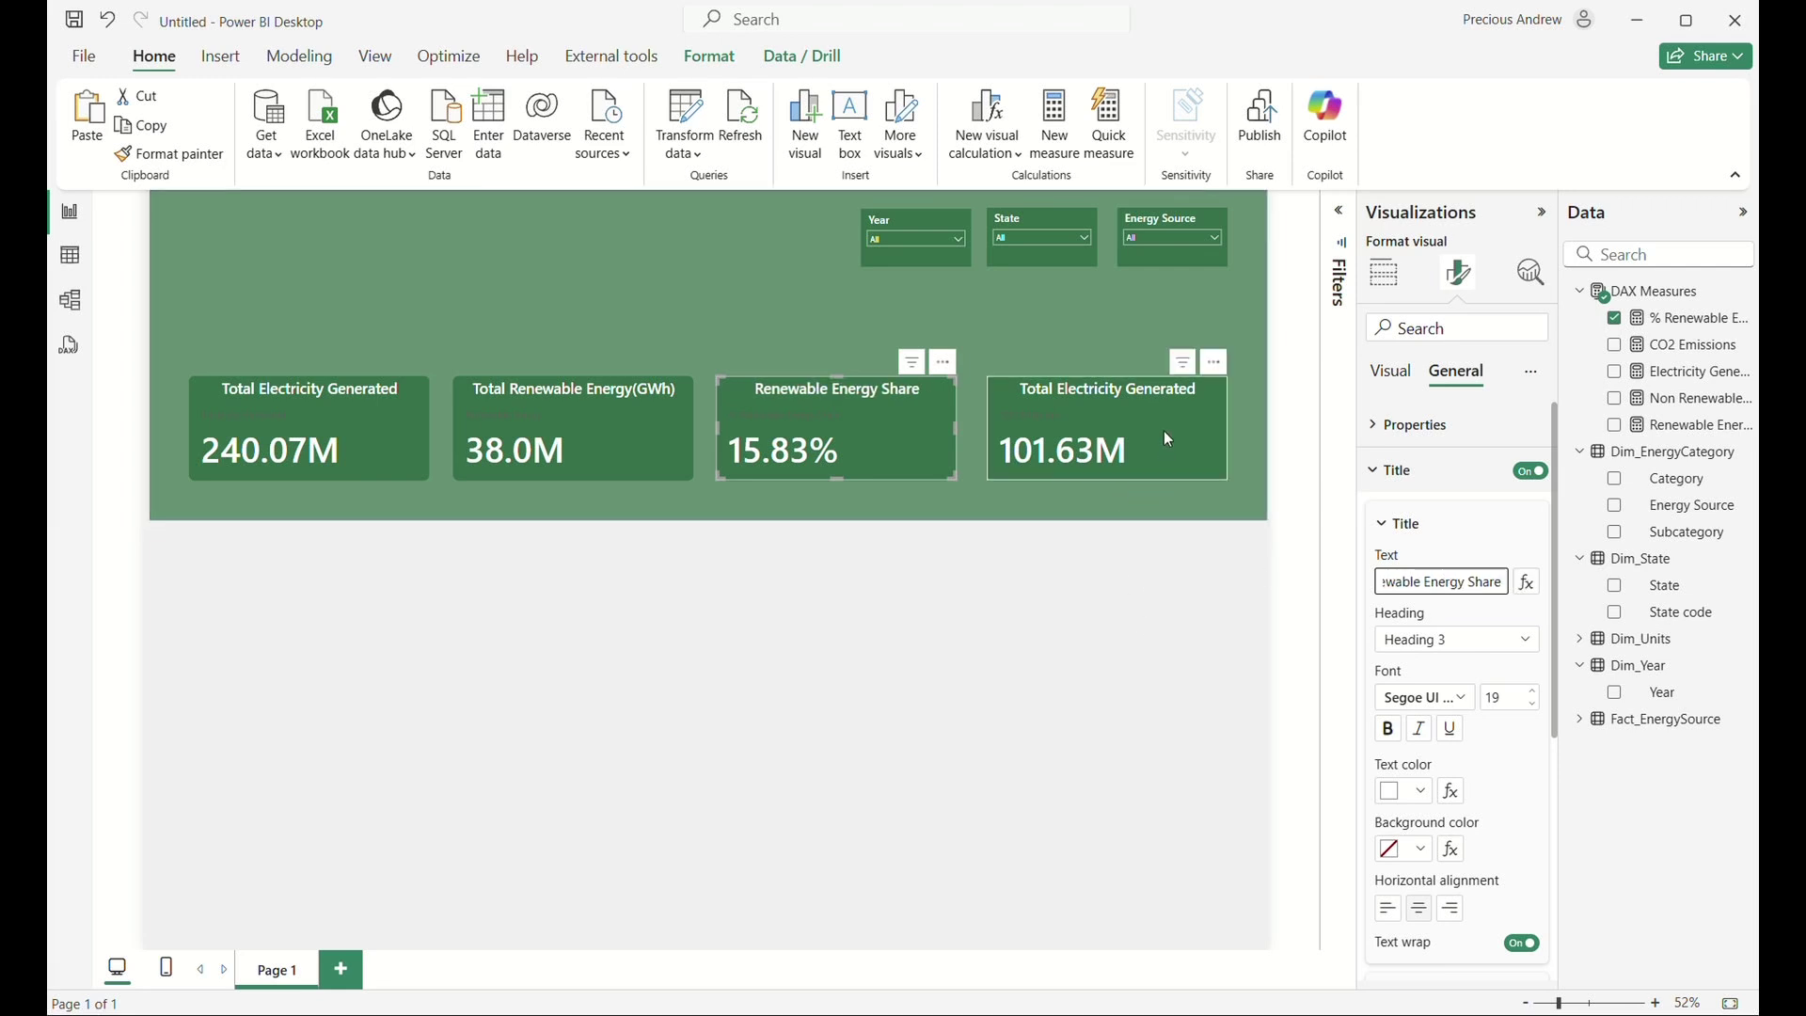
# Change the title of the 101.63M card to "Total CO2 Emissions".
pyautogui.click(1148, 397)
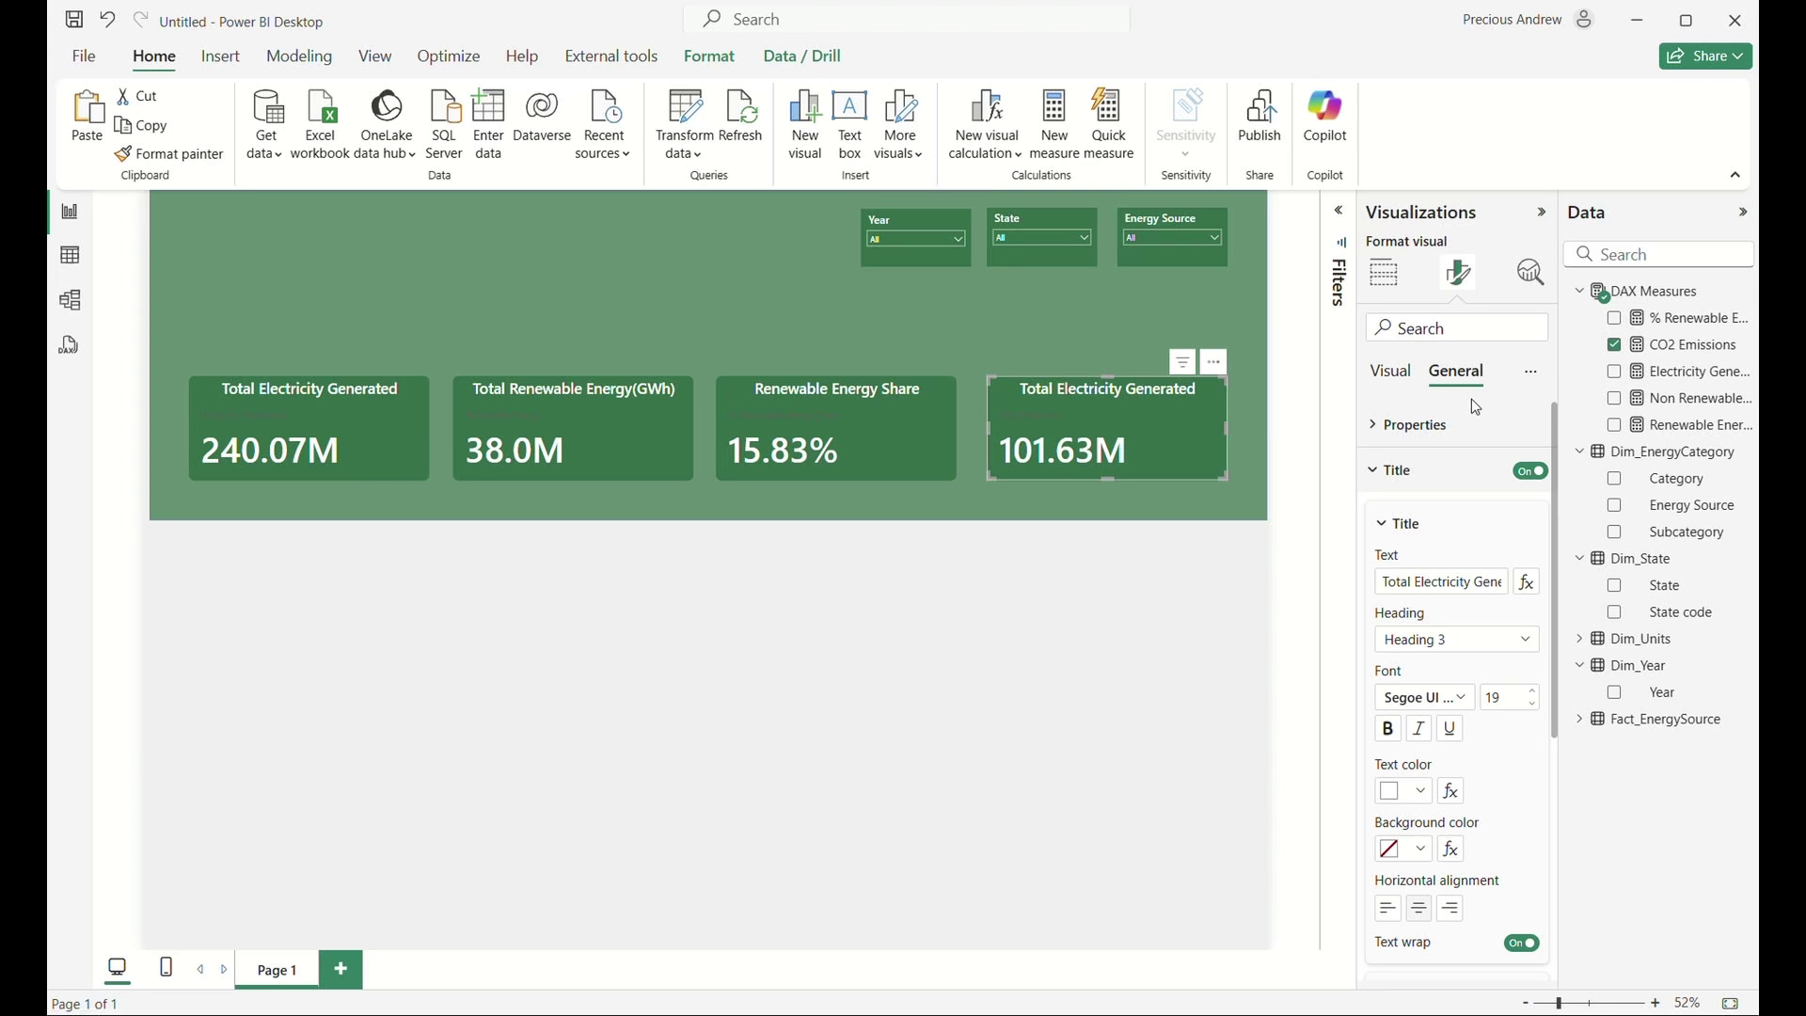
pyautogui.click(1436, 582)
pyautogui.hotkey('ctrl', 'a')
pyautogui.write('Total')
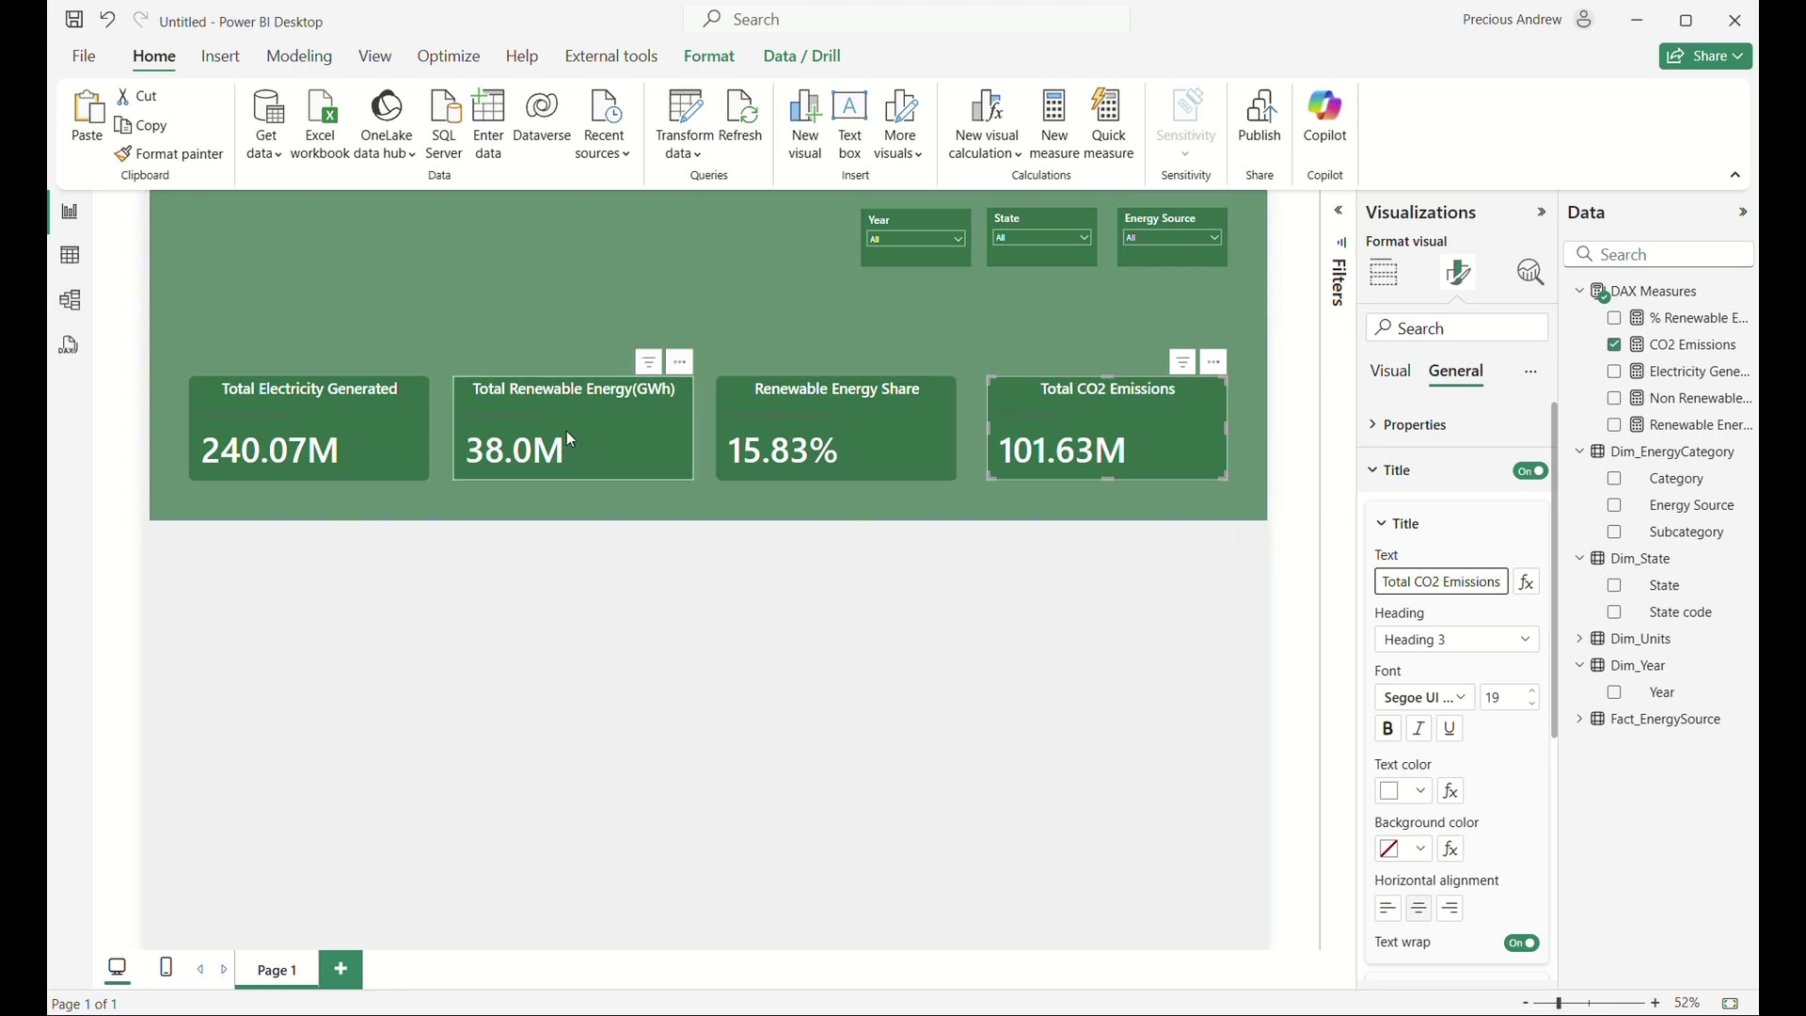
# Add a clustered column chart to the page, narrow it to under half the page width and place it below the cards.
pyautogui.click(969, 376)
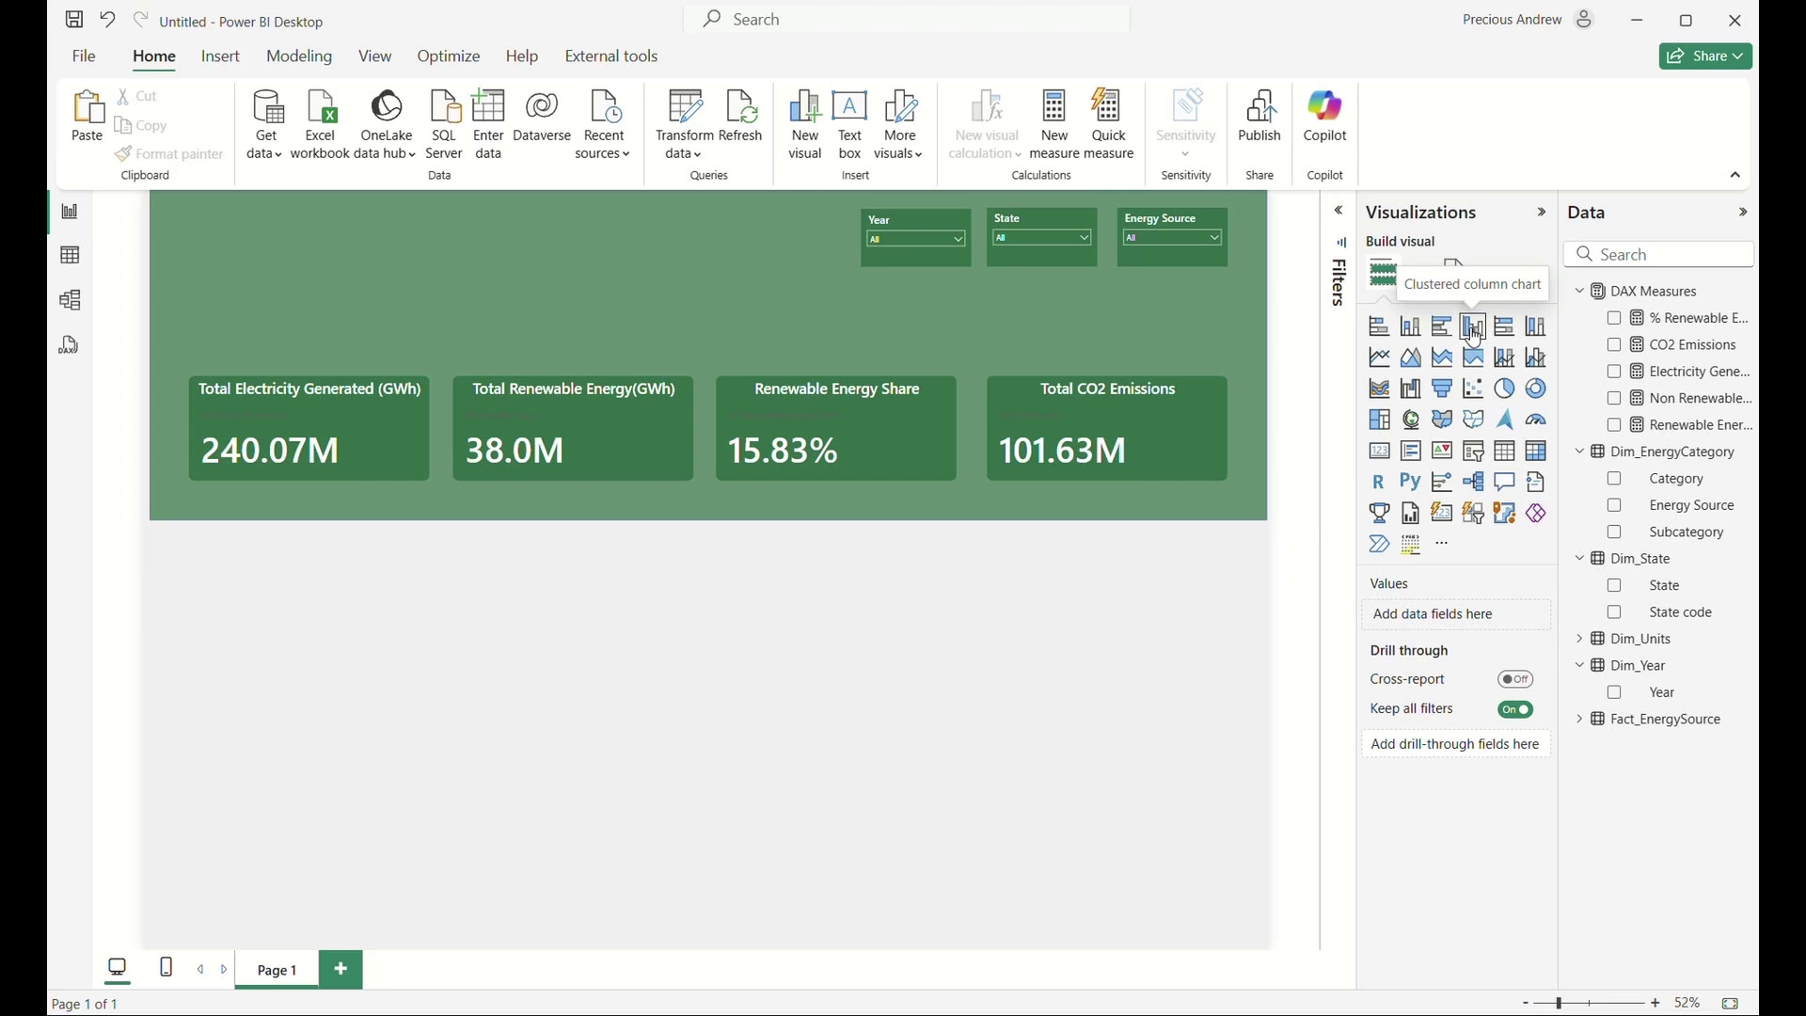
pyautogui.click(1475, 328)
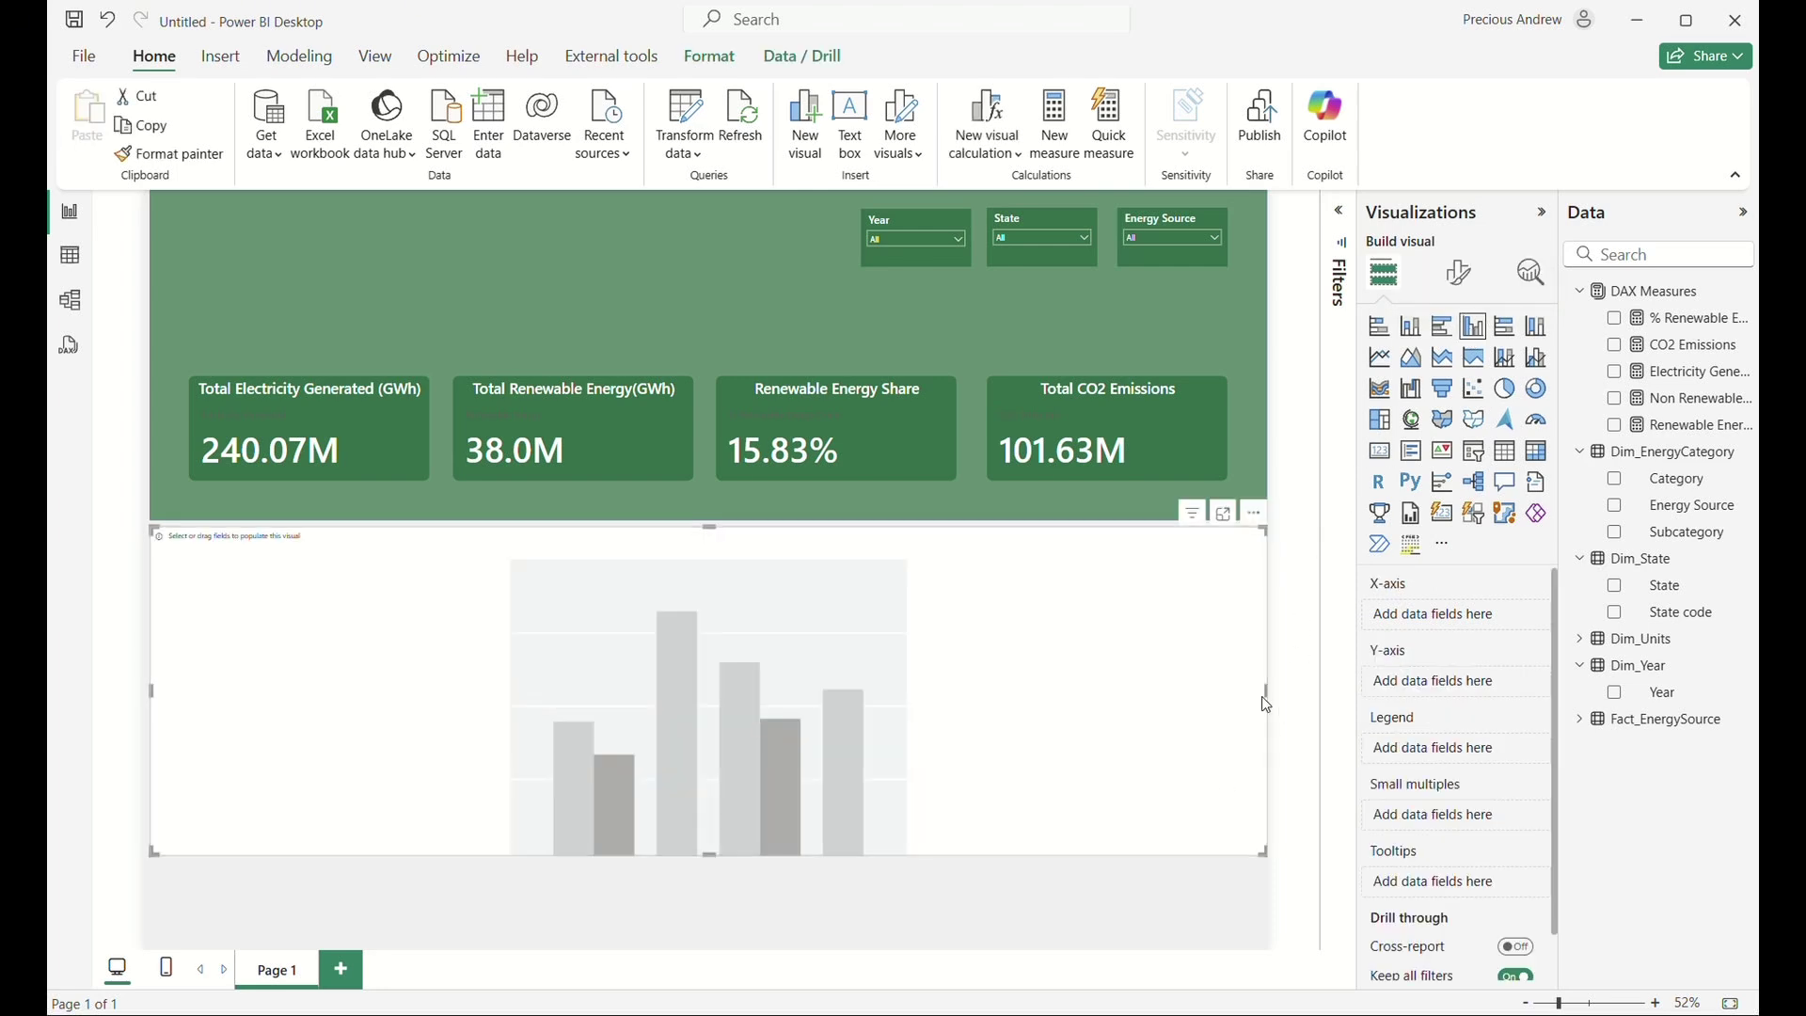
pyautogui.moveTo(1266, 692); pyautogui.dragTo(594, 692)
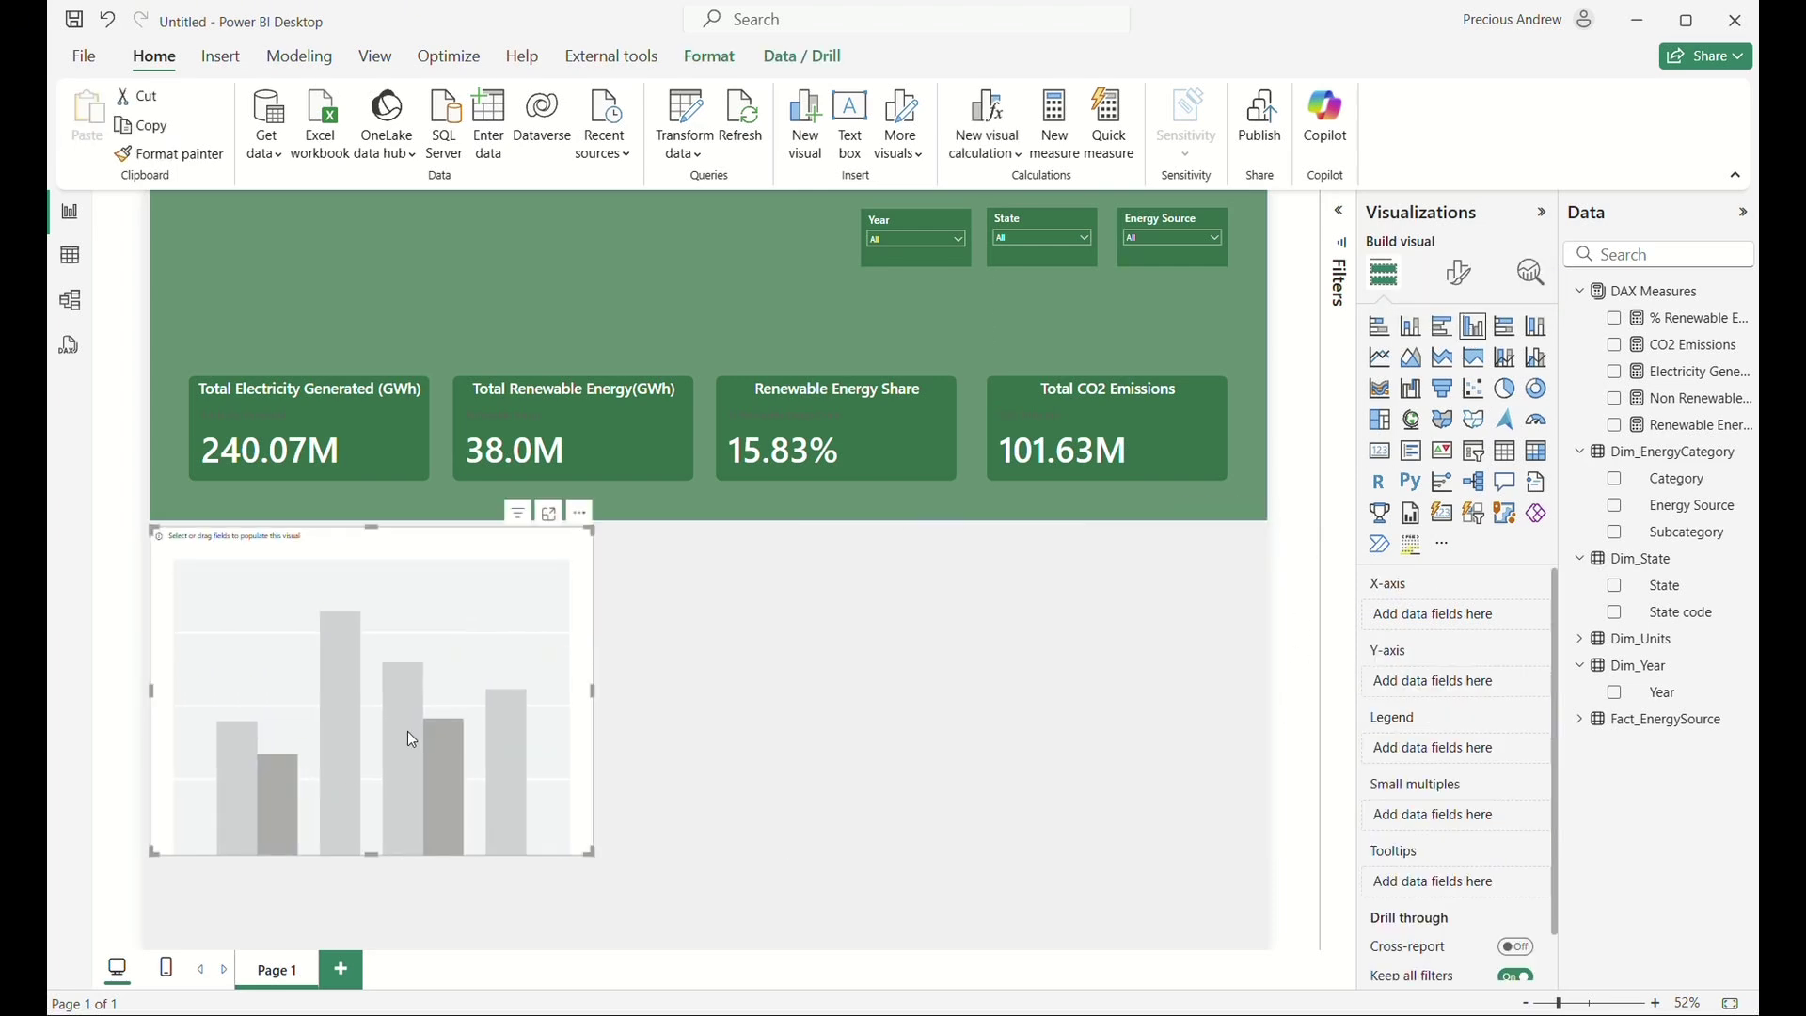
pyautogui.moveTo(363, 723); pyautogui.dragTo(445, 696)
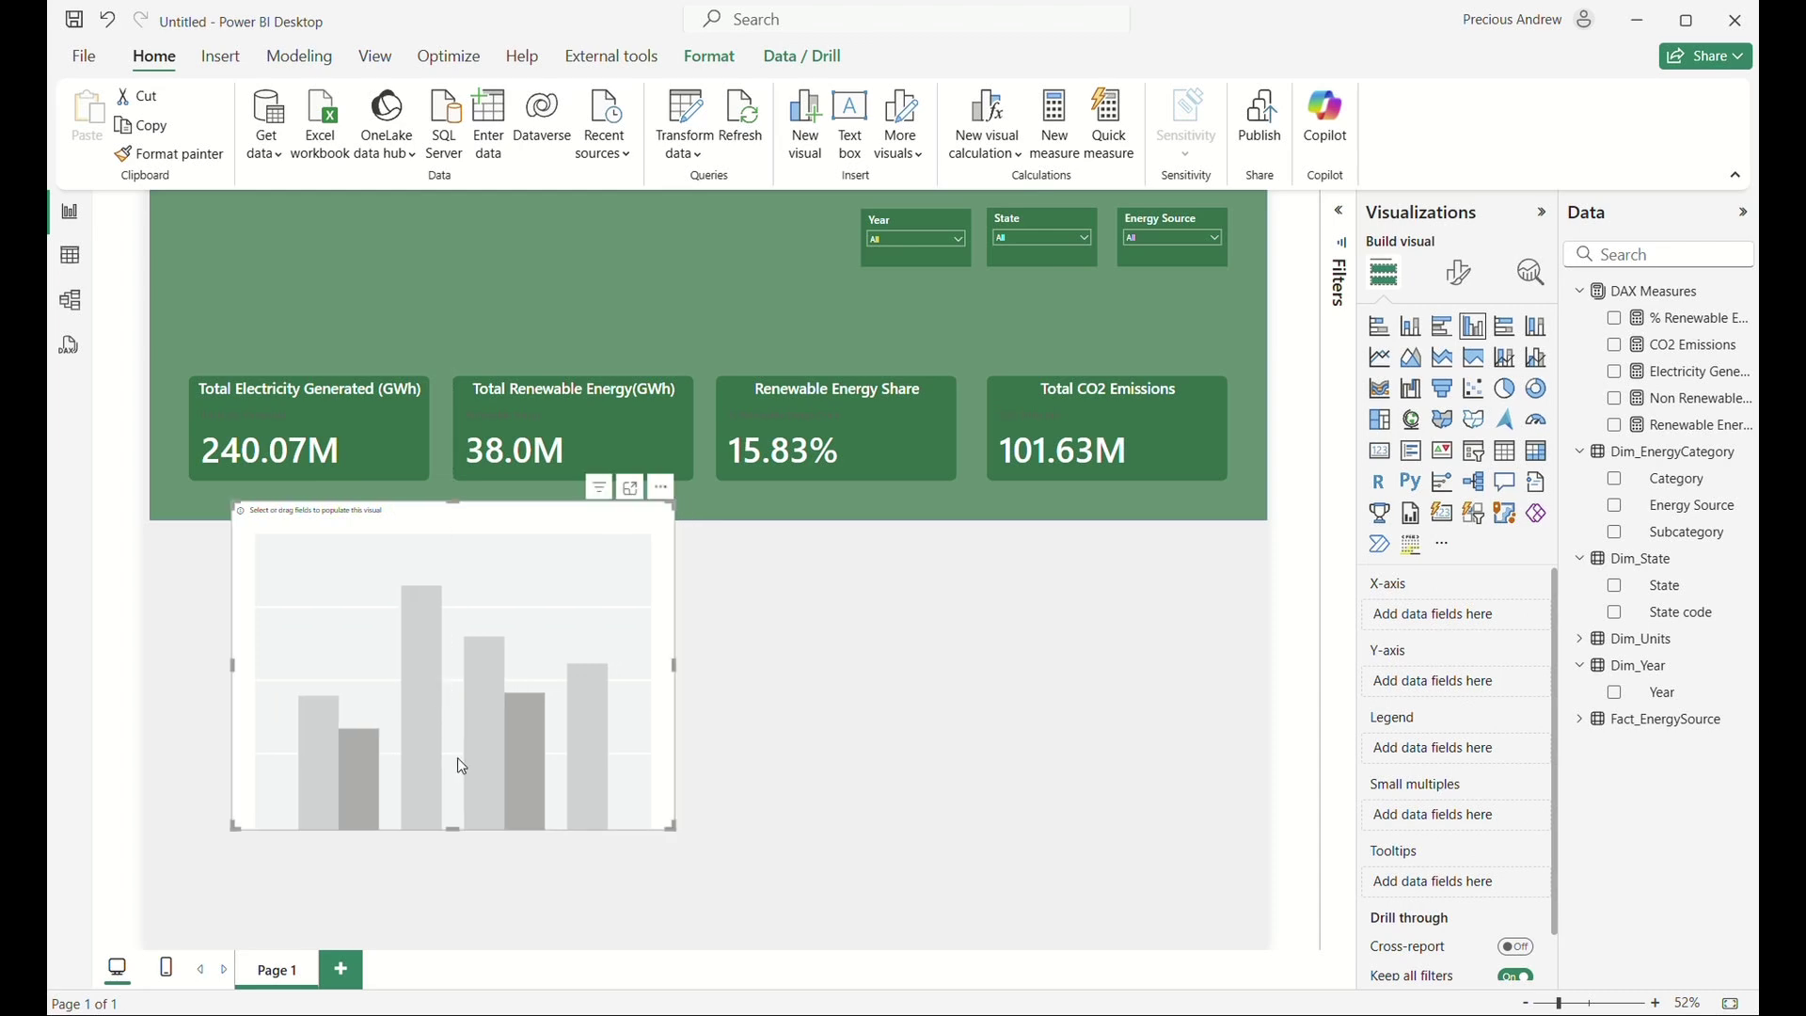
# Move the four KPI cards higher on the green banner, keeping them aligned in one row.
pyautogui.moveTo(348, 415); pyautogui.dragTo(357, 384)
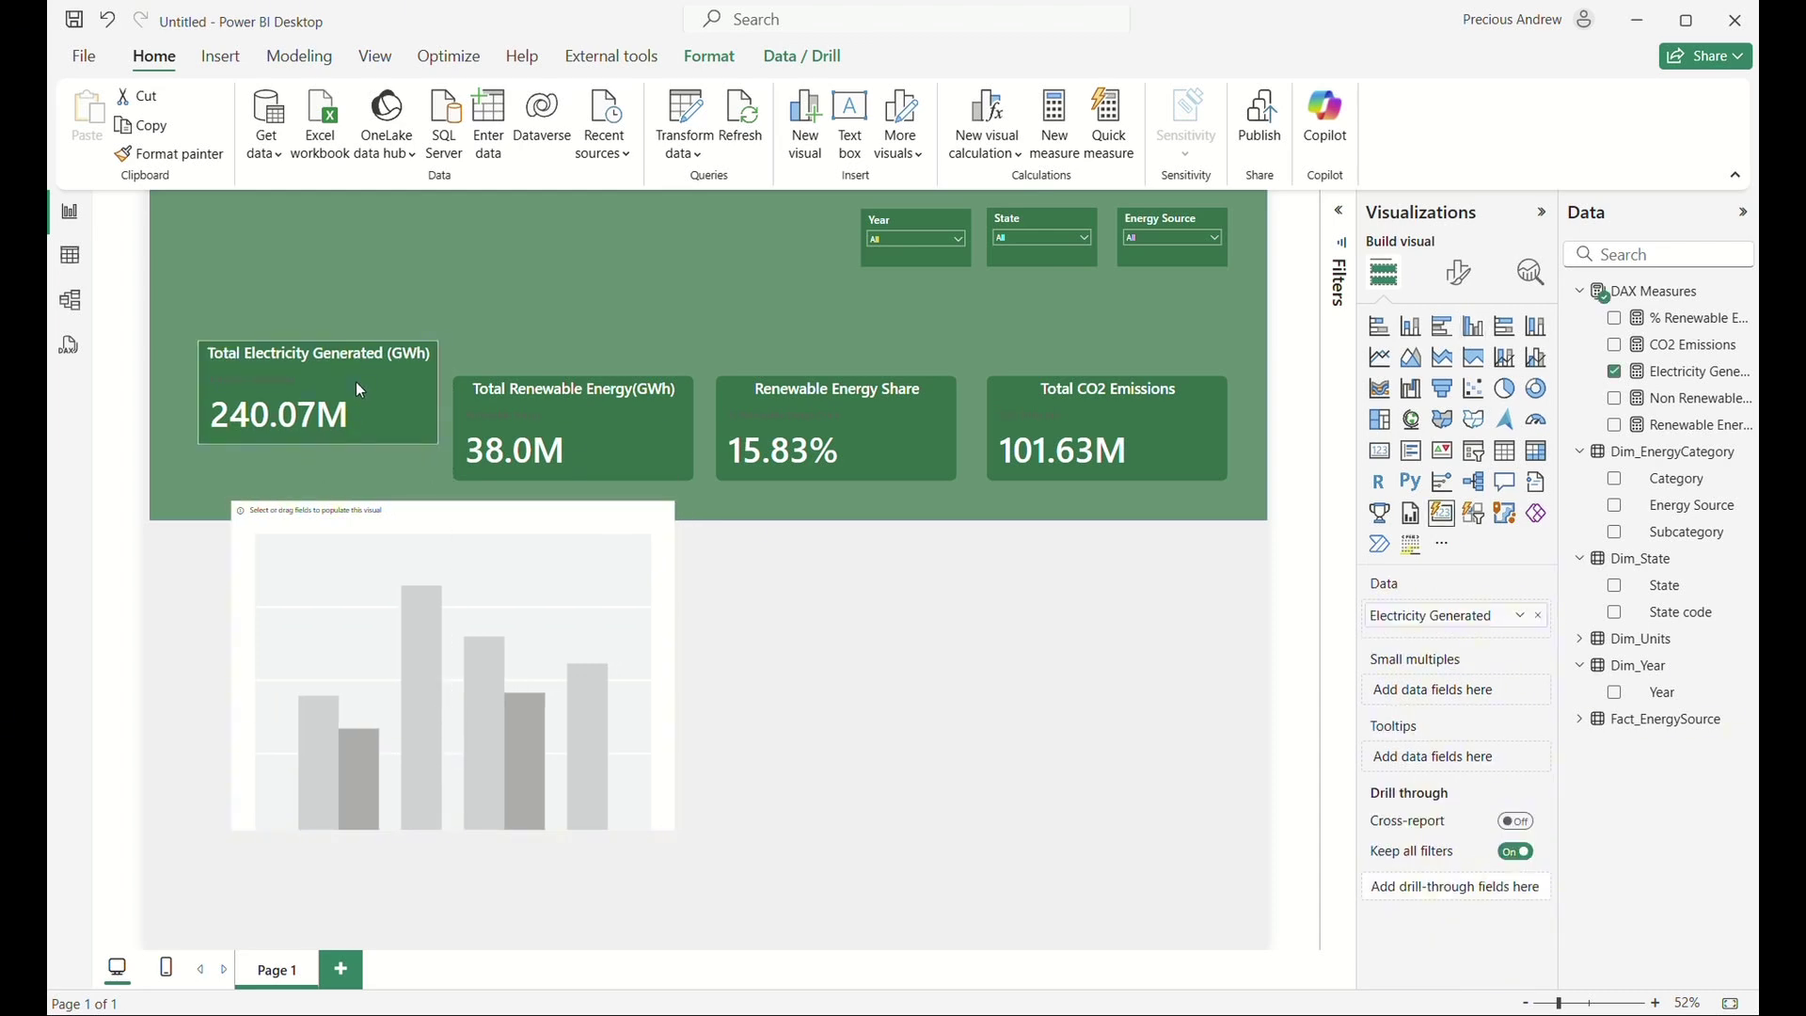
pyautogui.moveTo(606, 419); pyautogui.dragTo(612, 380)
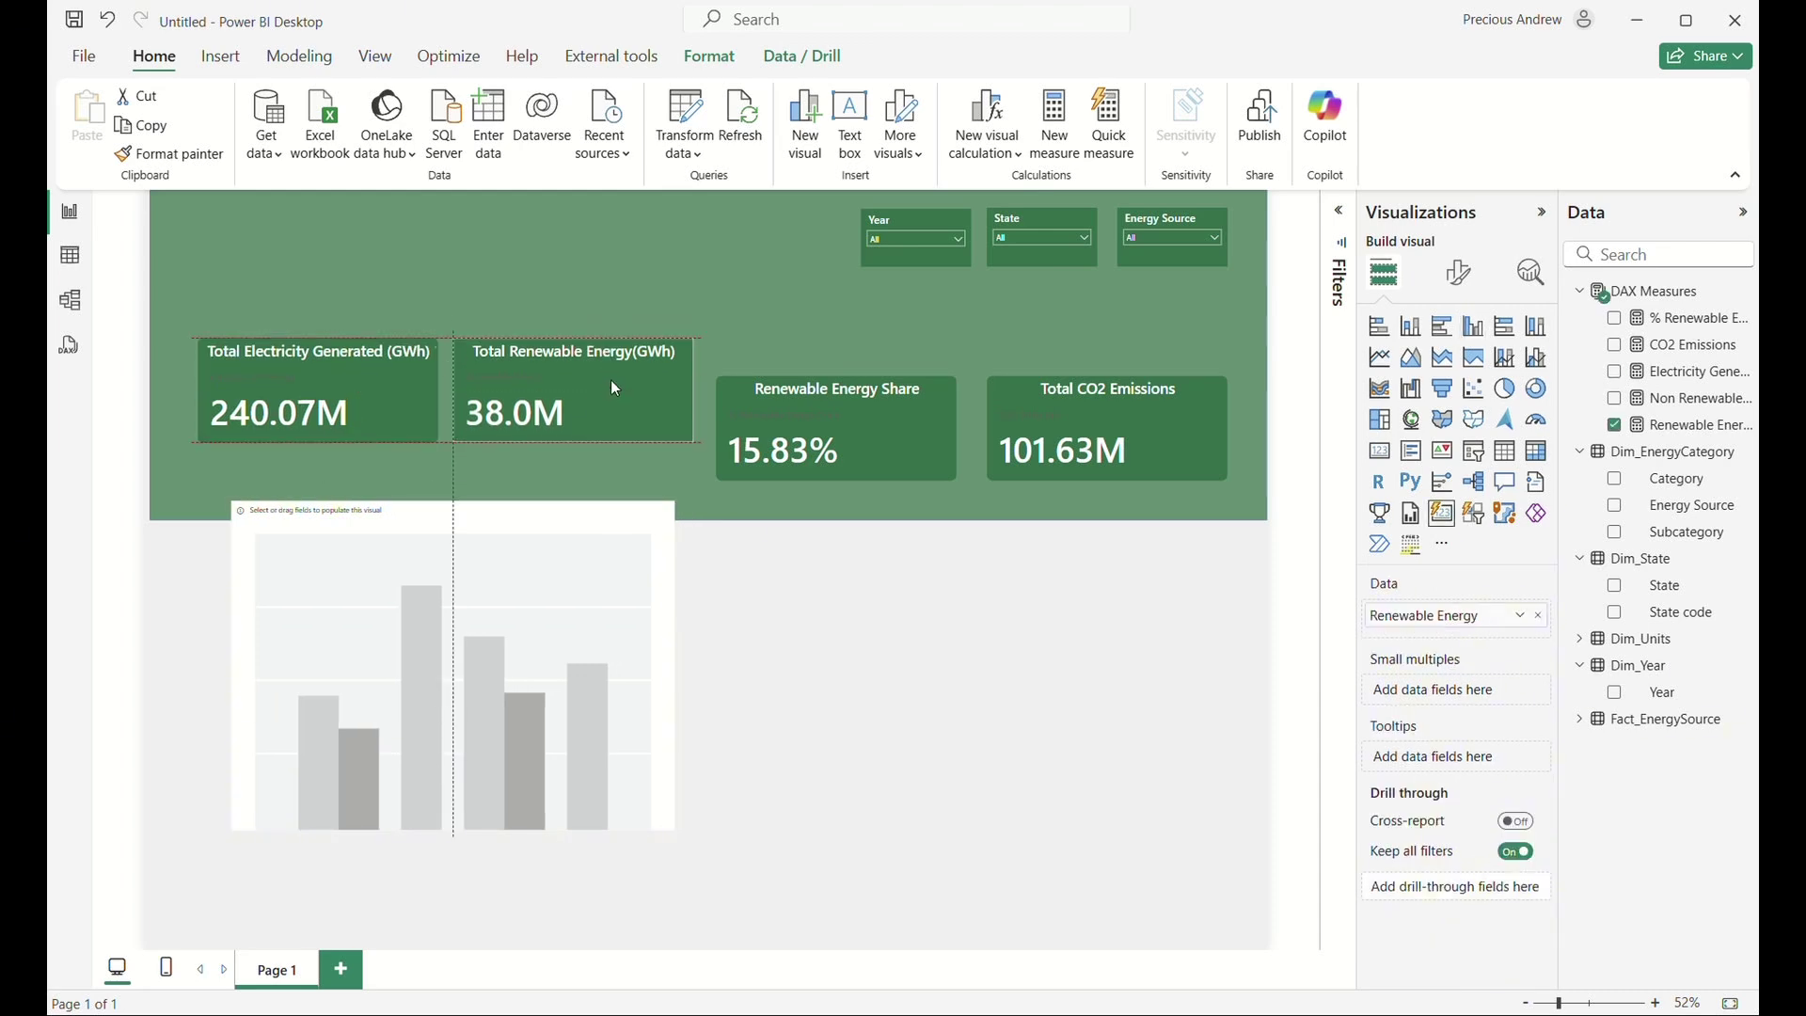
pyautogui.moveTo(393, 381); pyautogui.dragTo(387, 370)
pyautogui.moveTo(527, 387)
pyautogui.mouseDown()
pyautogui.moveTo(533, 363)
pyautogui.moveTo(541, 382)
pyautogui.mouseUp()
pyautogui.click(800, 451)
pyautogui.keyDown('ctrl'); pyautogui.click(1121, 436); pyautogui.keyUp('ctrl')
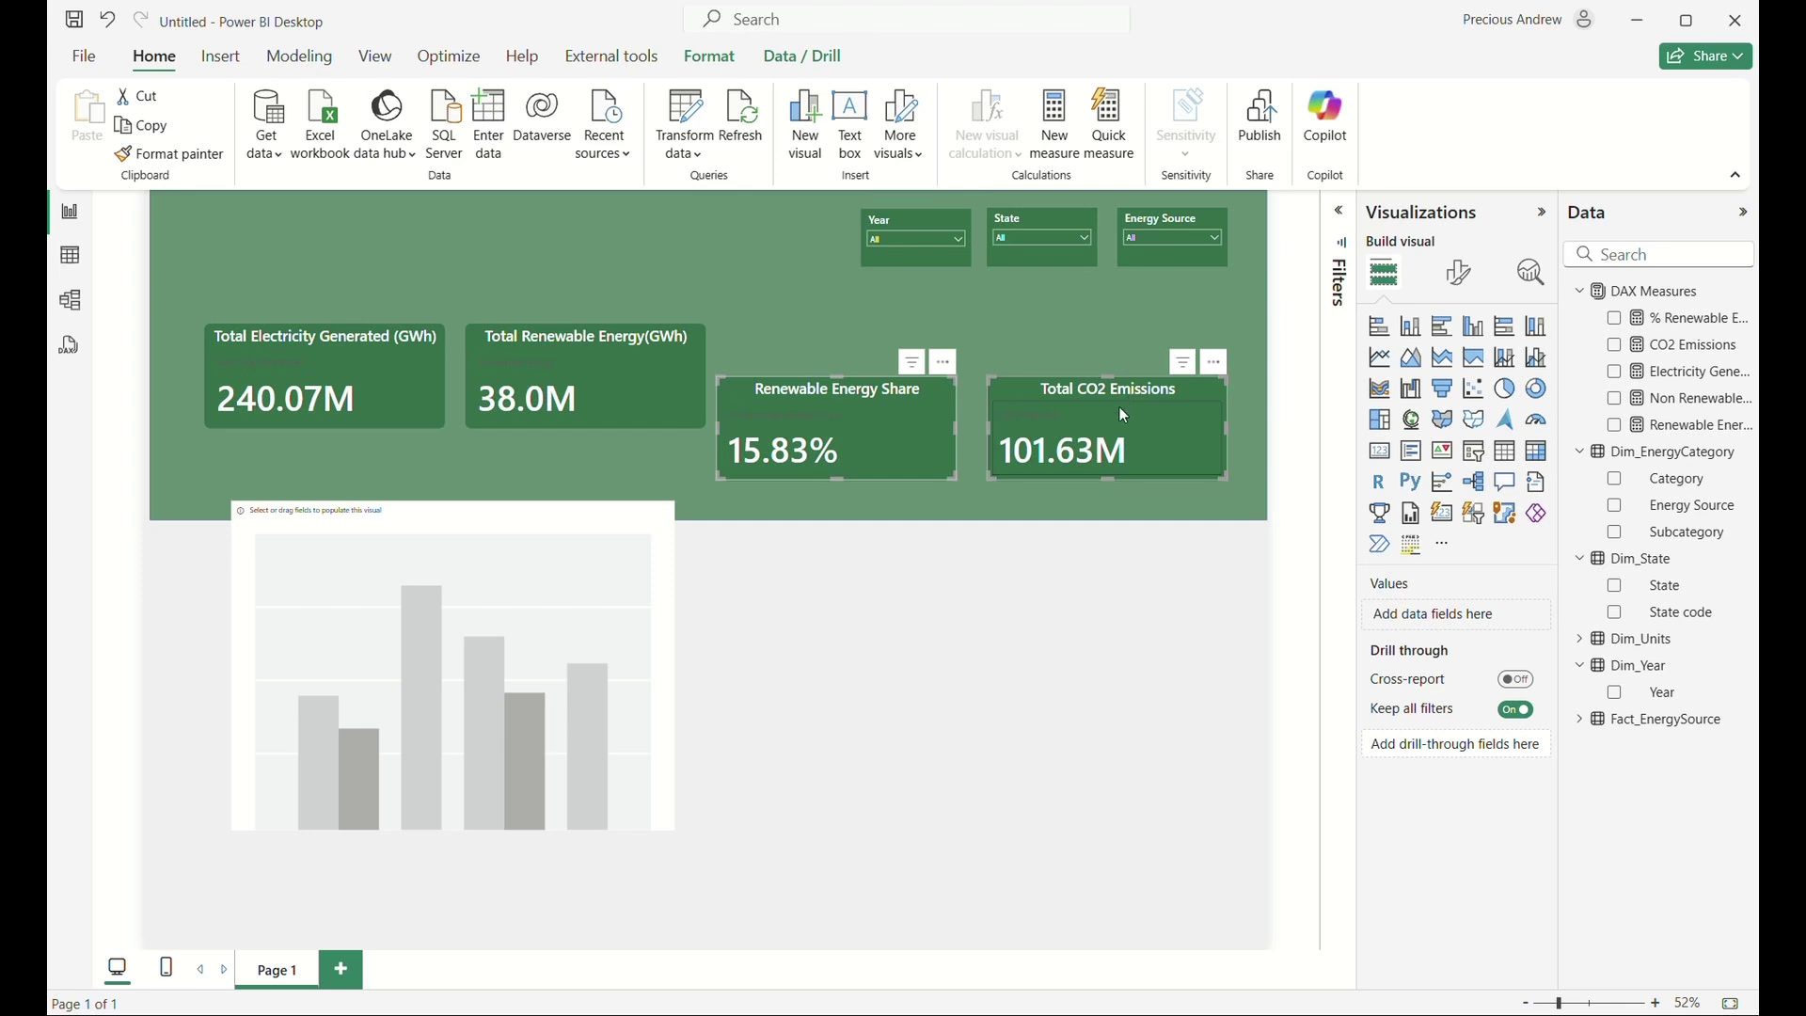
pyautogui.moveTo(1119, 406); pyautogui.dragTo(1125, 336)
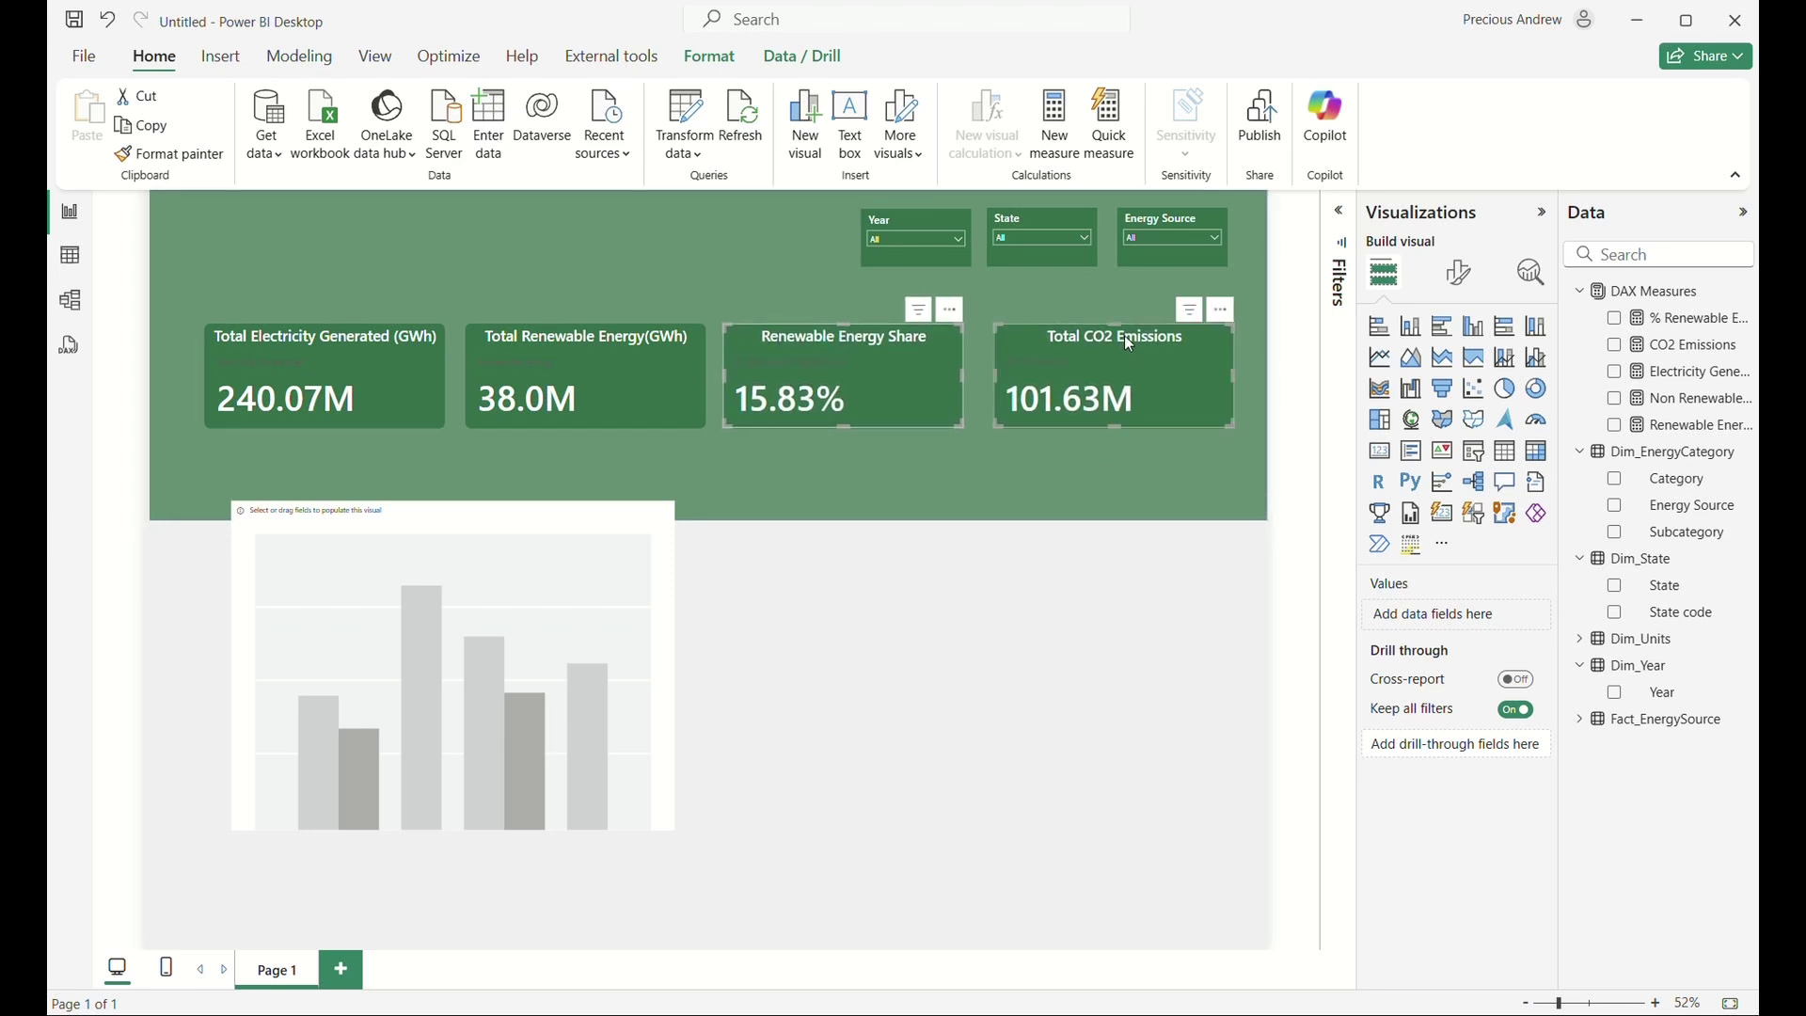
# Align the column chart beneath the first card and plot Electricity Generated on the Y-axis by State on the X-axis.
pyautogui.moveTo(508, 551)
pyautogui.mouseDown()
pyautogui.moveTo(500, 536)
pyautogui.moveTo(485, 561)
pyautogui.mouseUp()
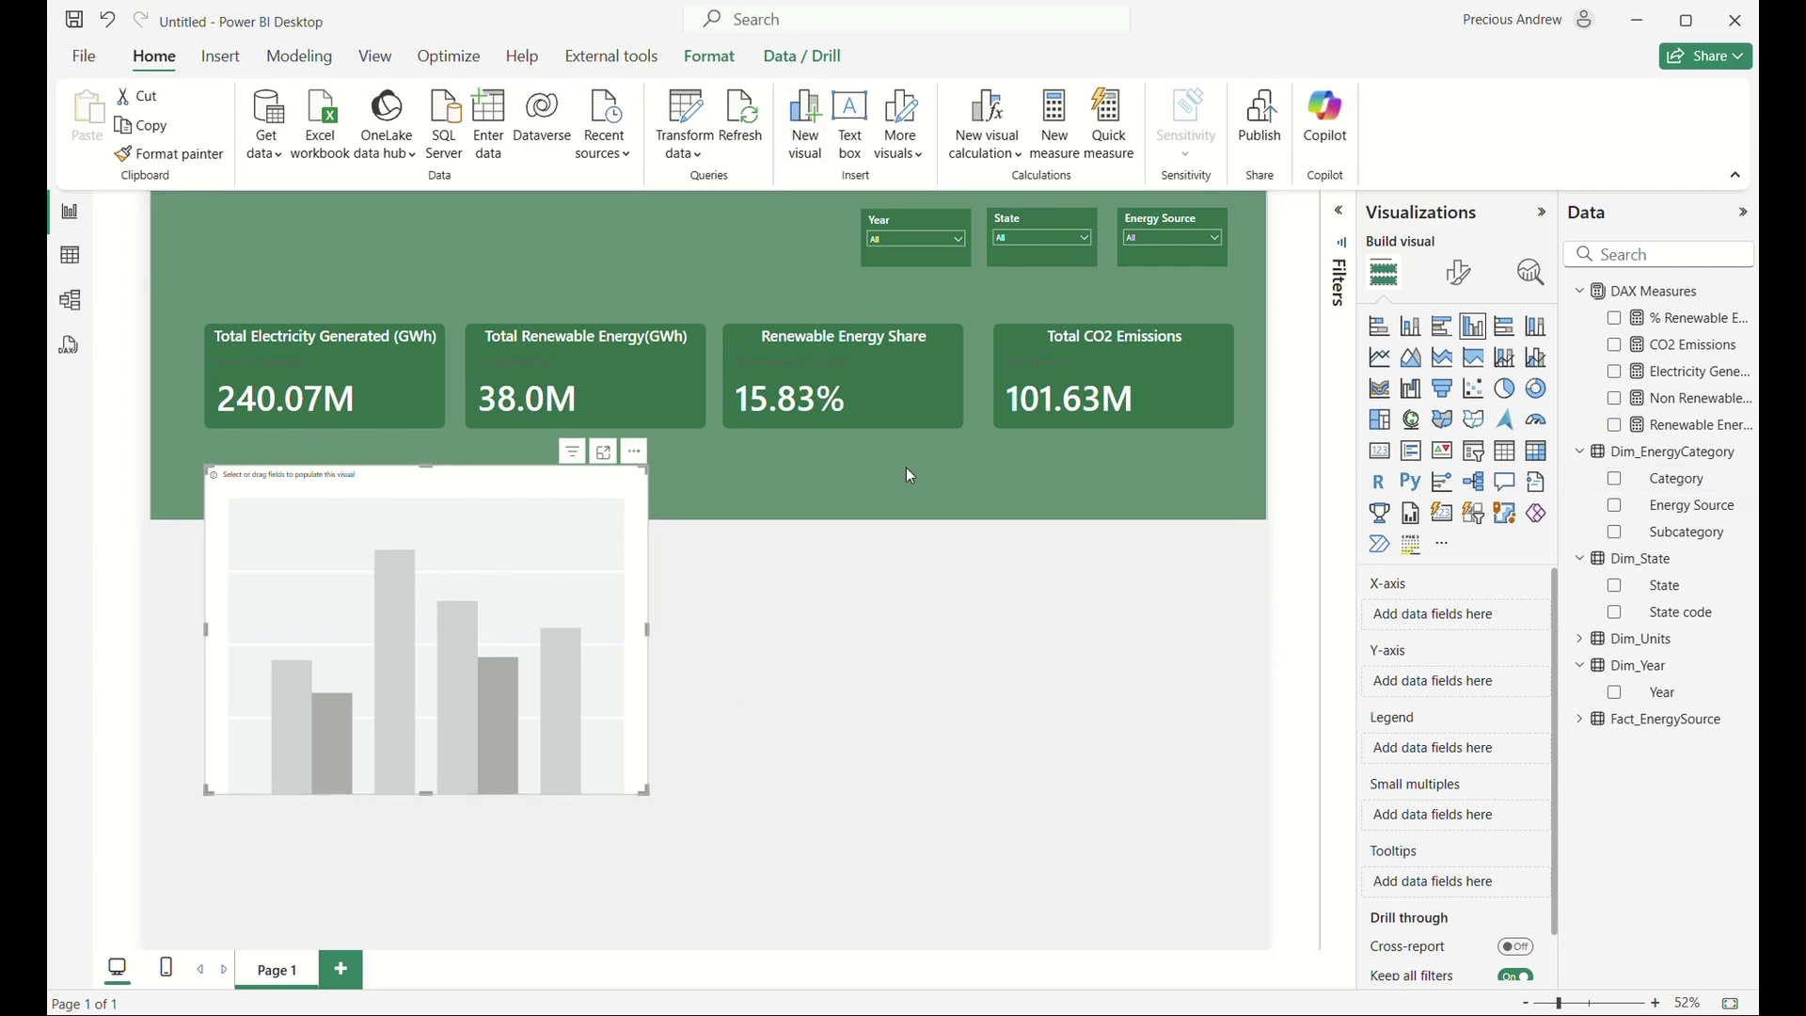
pyautogui.click(1464, 274)
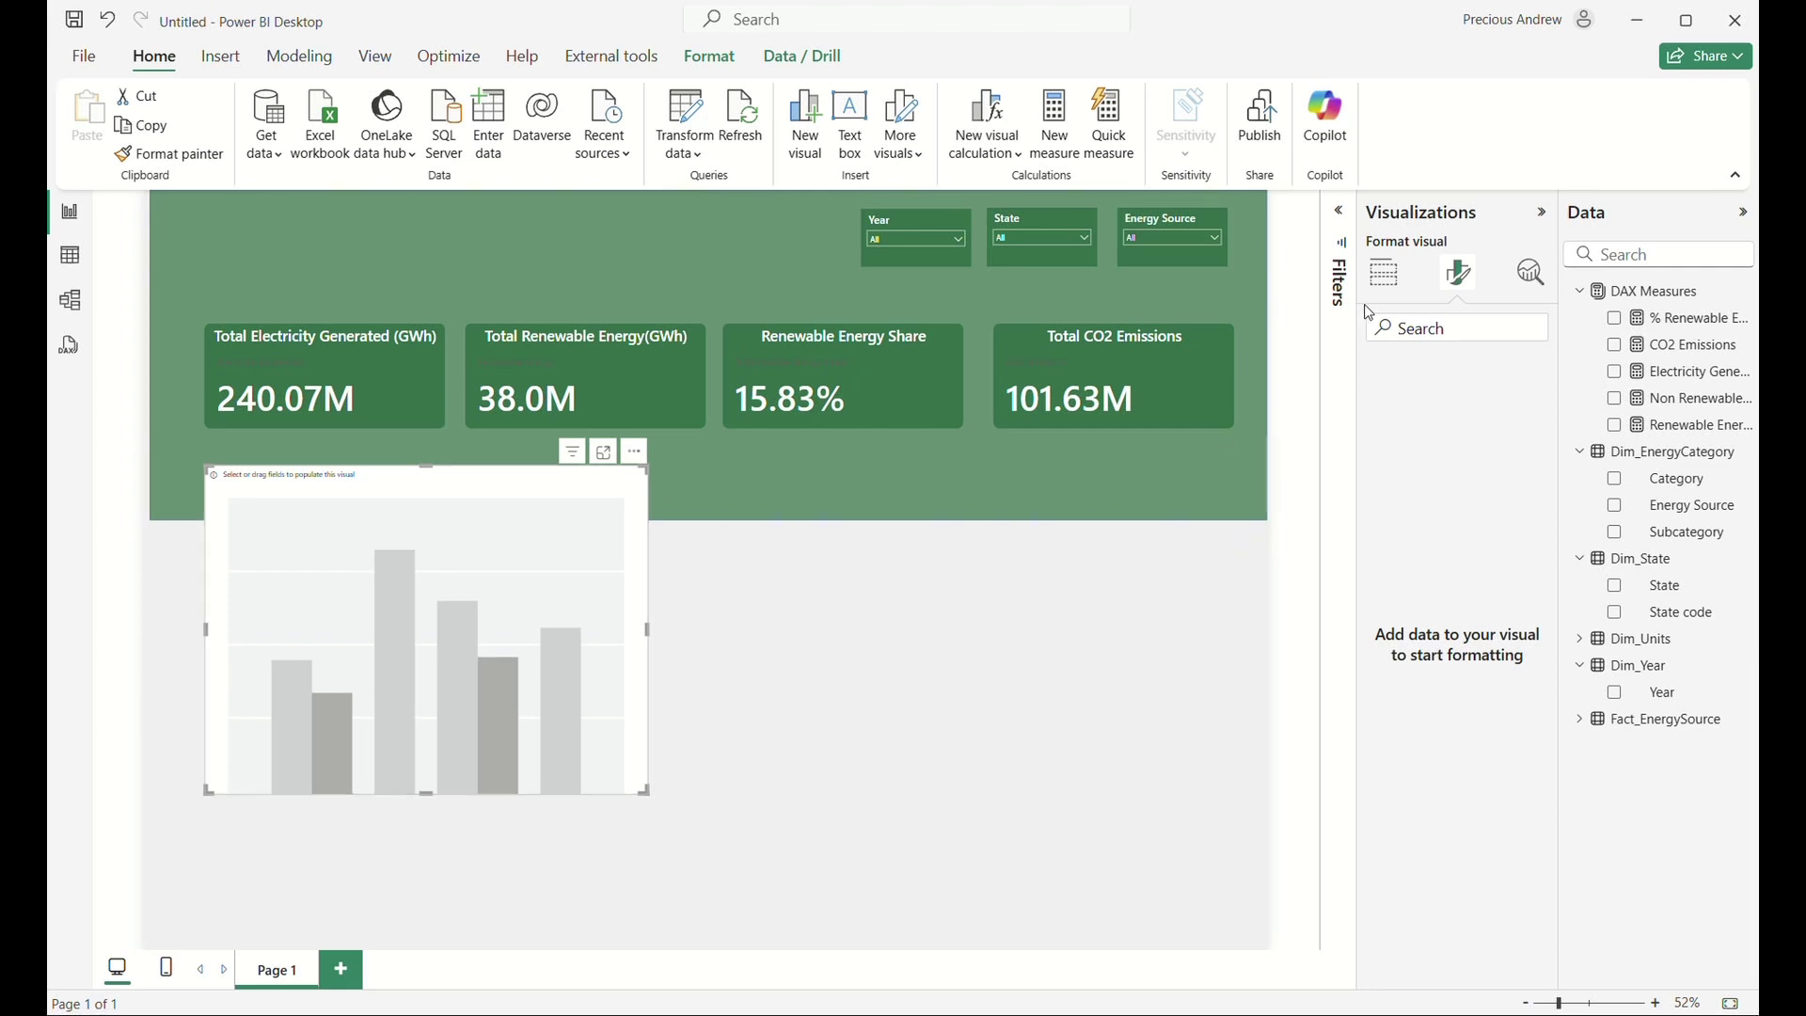
pyautogui.click(1384, 274)
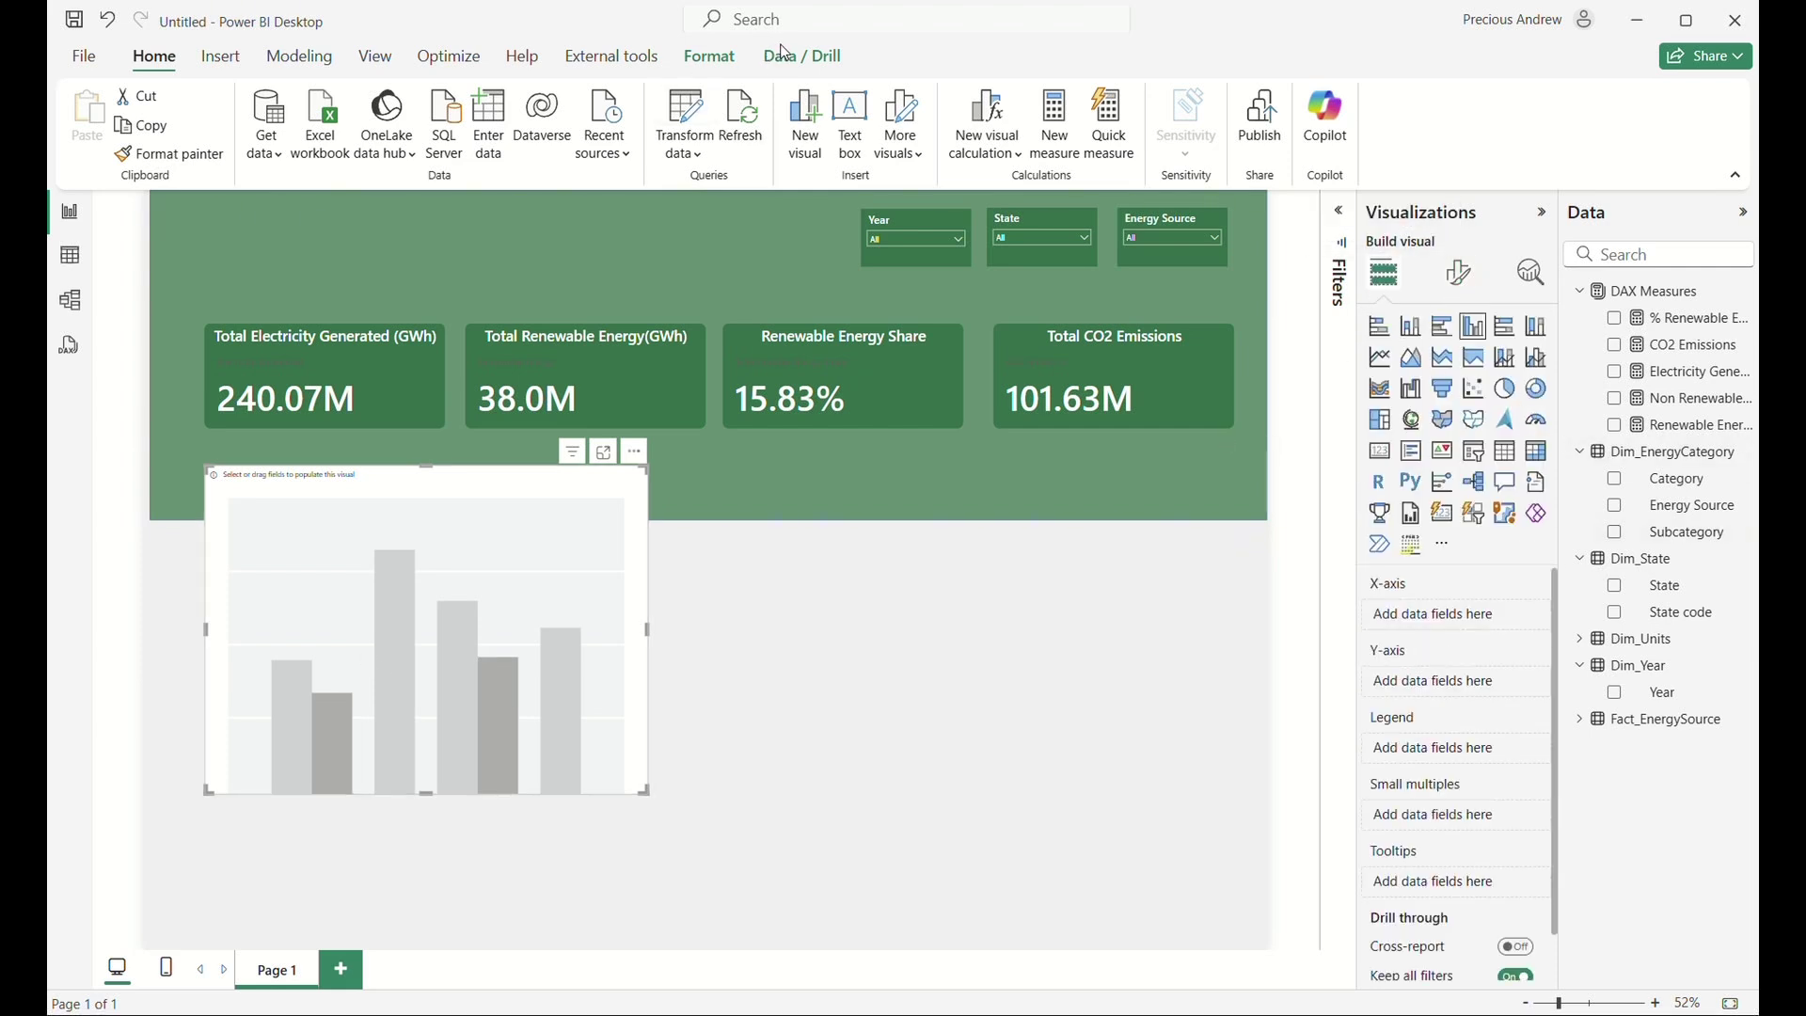
pyautogui.click(1615, 371)
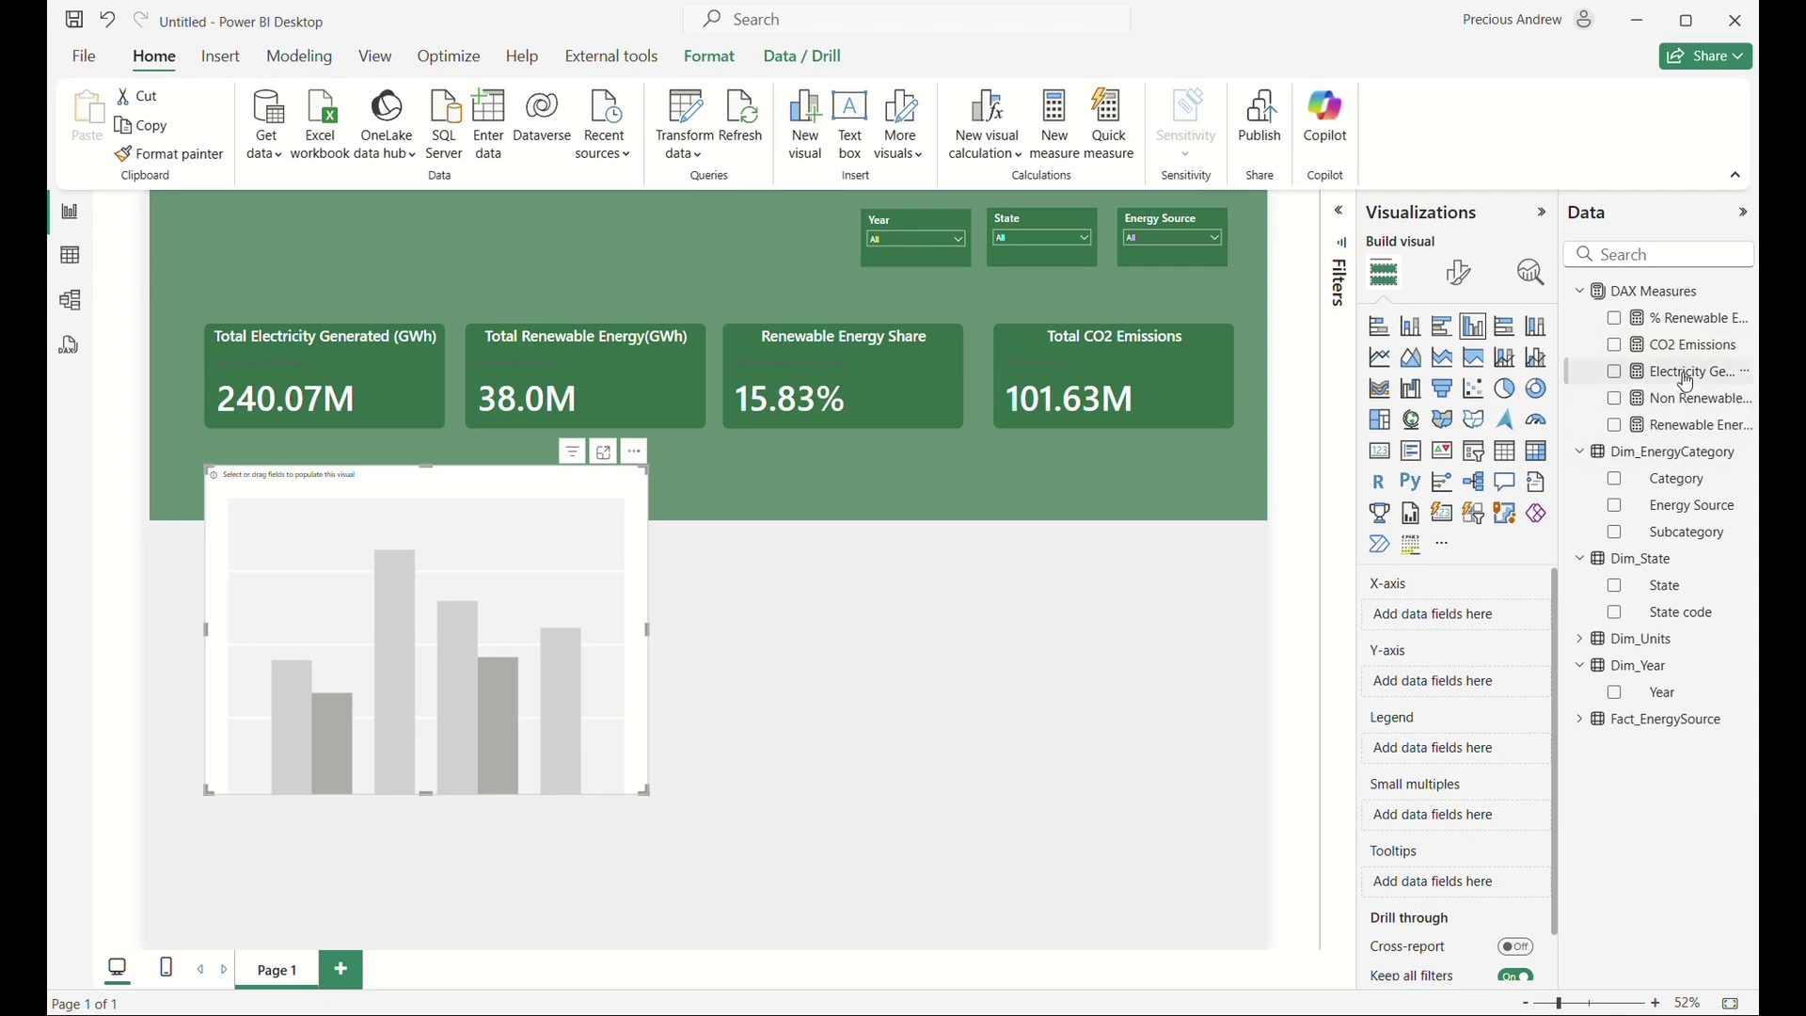
pyautogui.moveTo(1680, 371); pyautogui.dragTo(1468, 696)
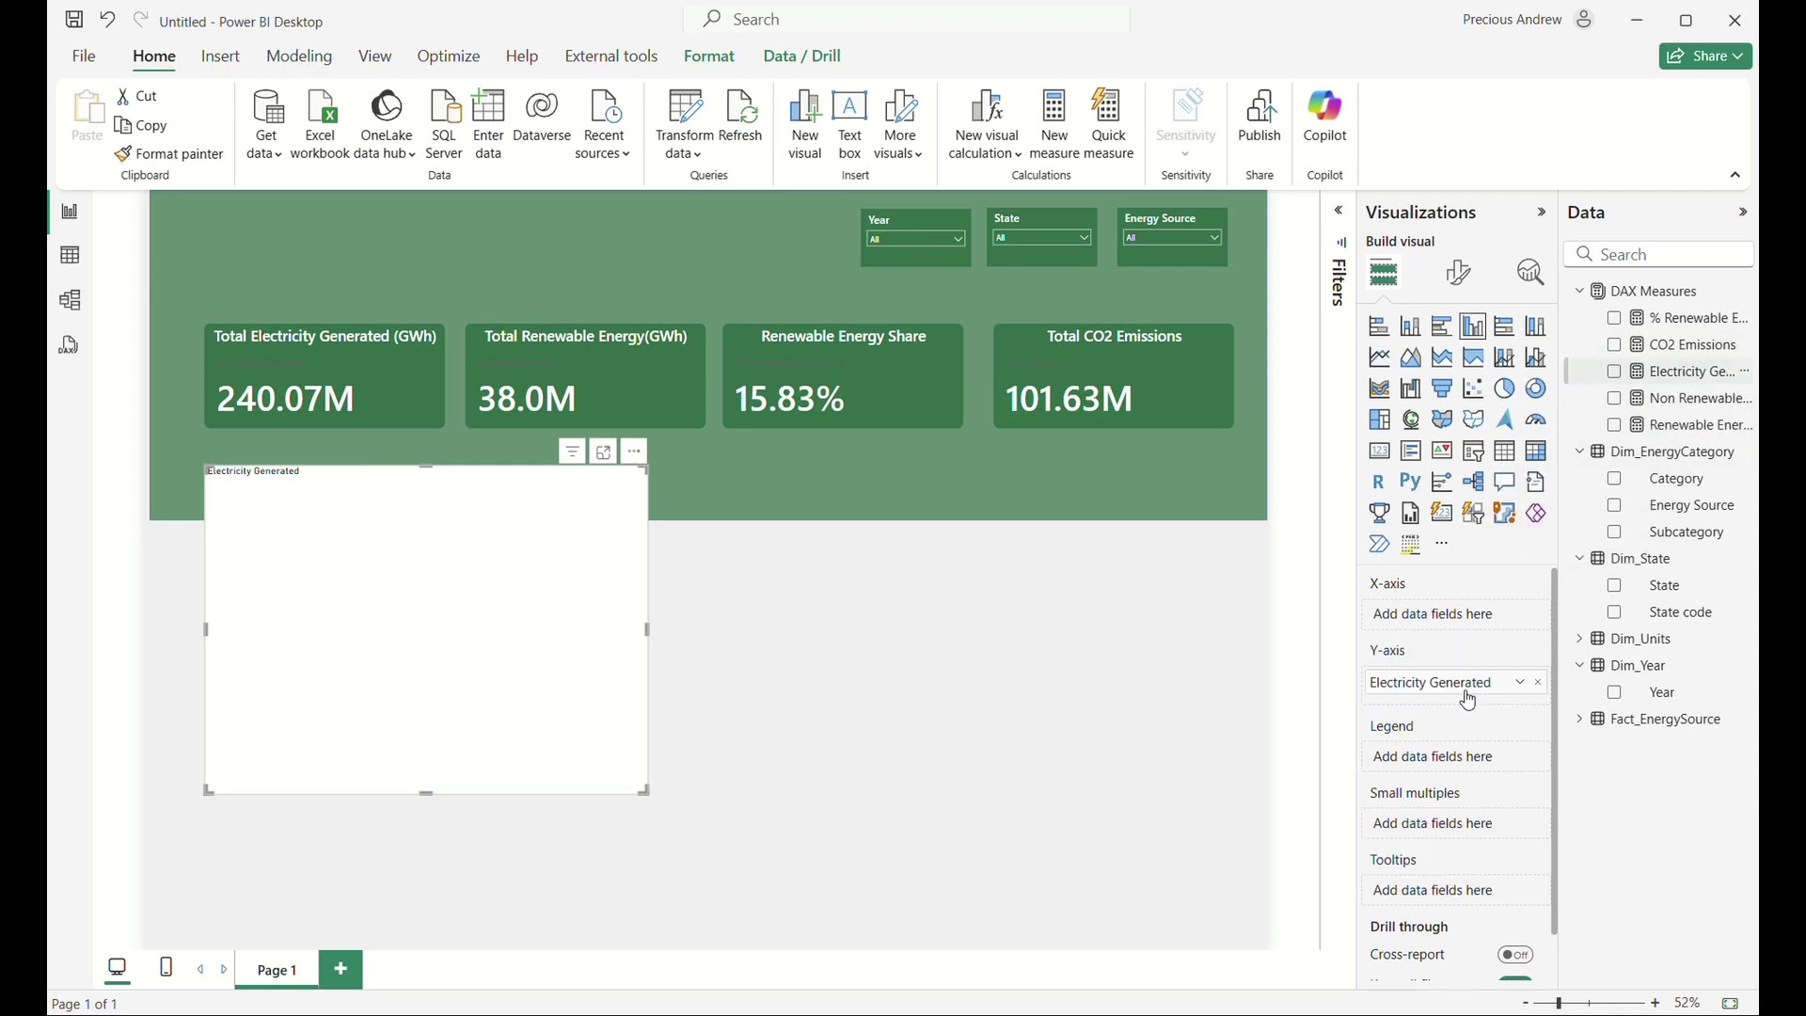
pyautogui.moveTo(1653, 592); pyautogui.dragTo(1430, 620)
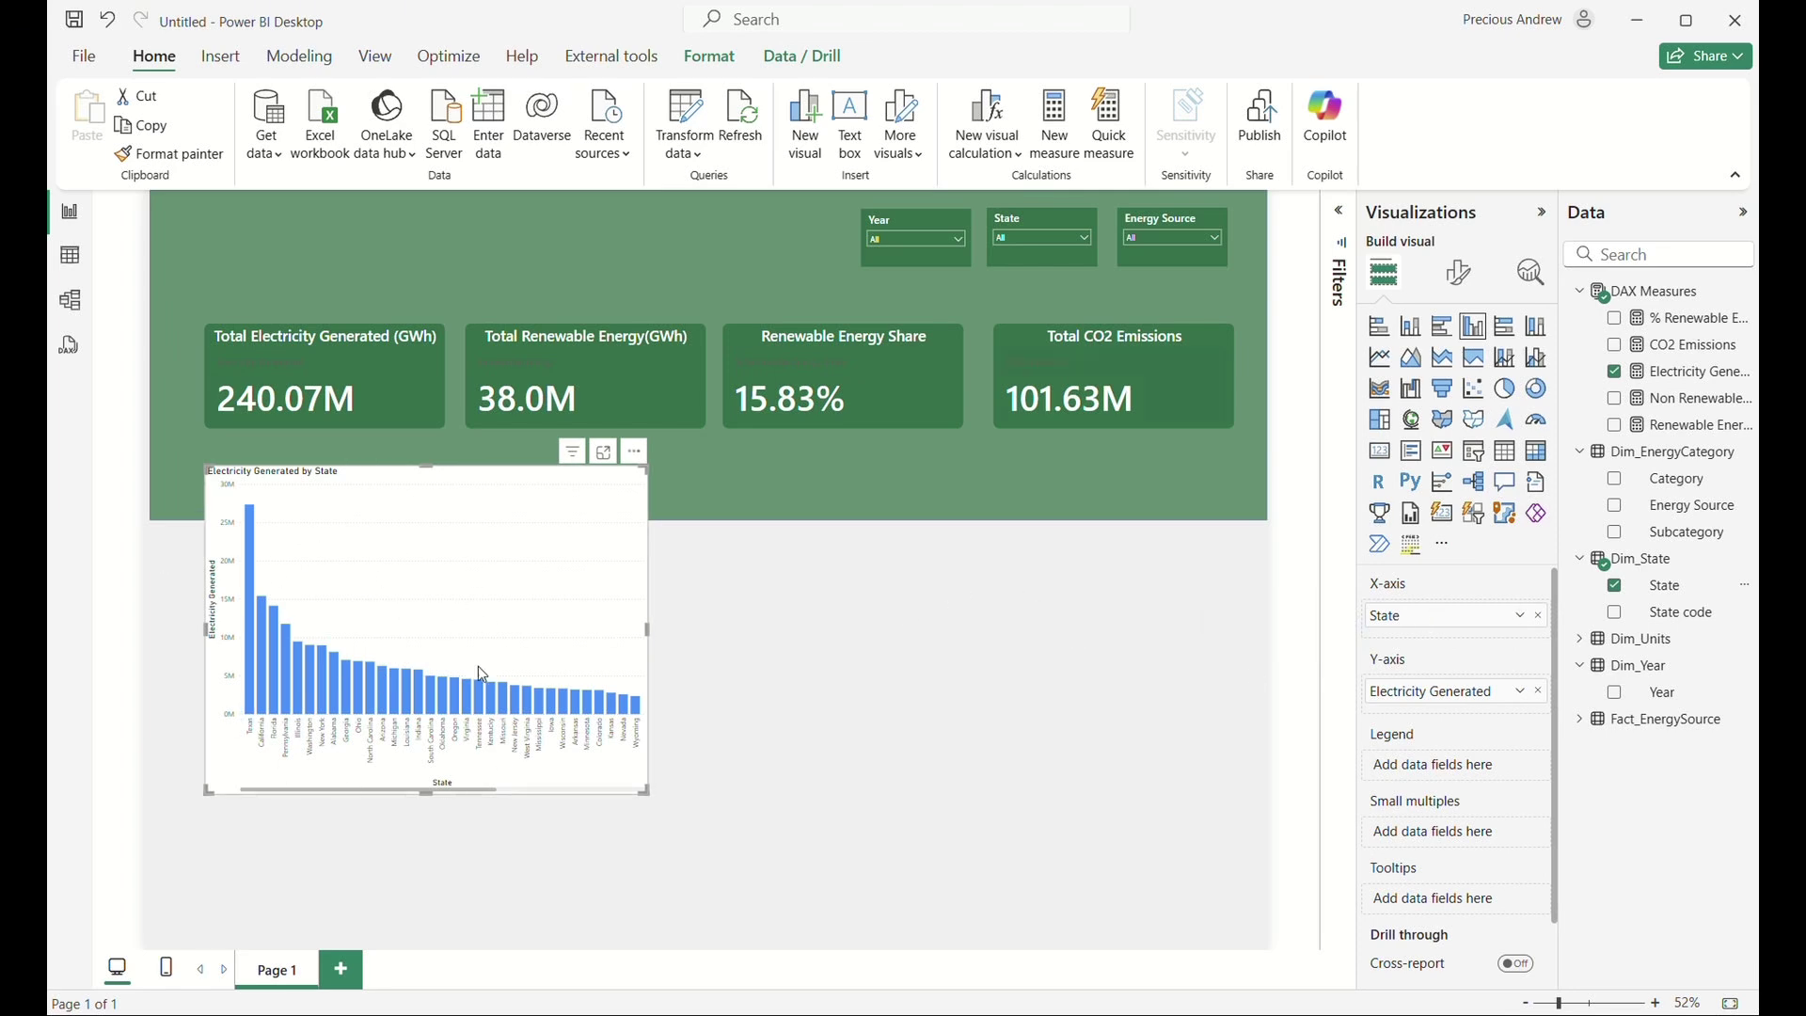
# Set the column chart's height to 400 and its width to 617.
pyautogui.click(1469, 275)
pyautogui.click(1457, 371)
pyautogui.click(1447, 431)
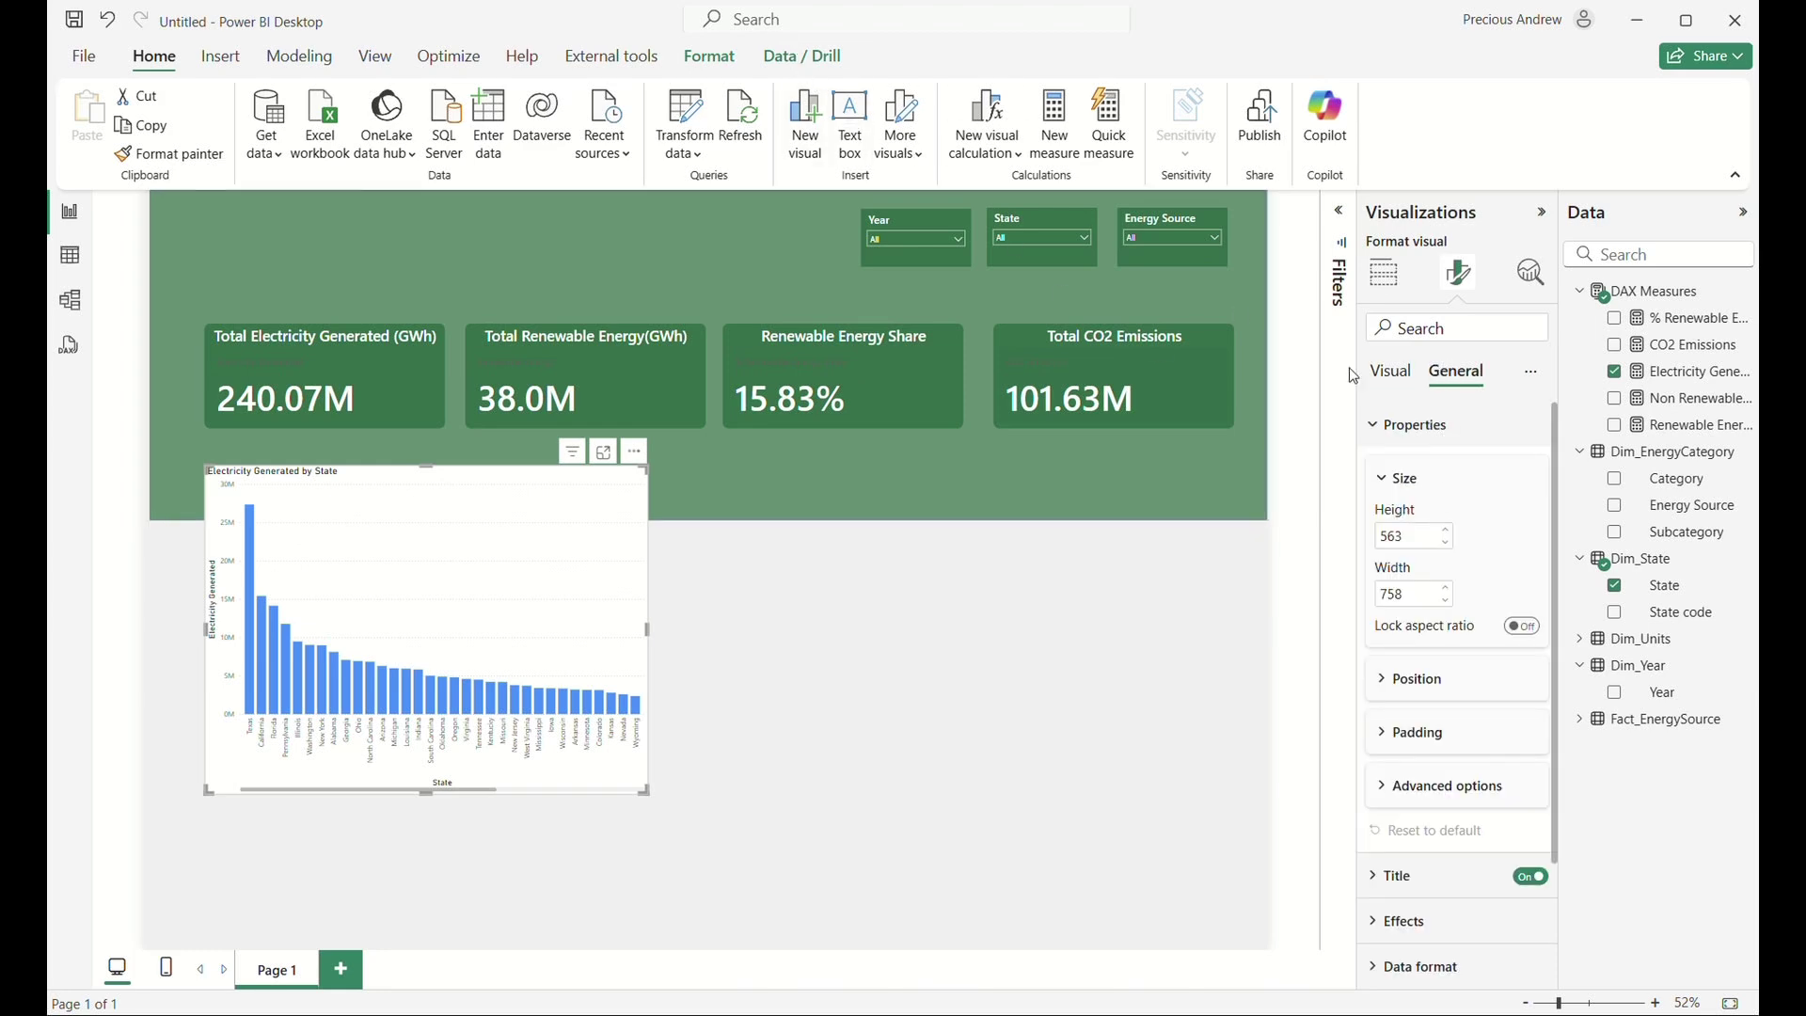
pyautogui.doubleClick(1397, 535)
pyautogui.write('400')
pyautogui.press('Return')
pyautogui.doubleClick(1404, 591)
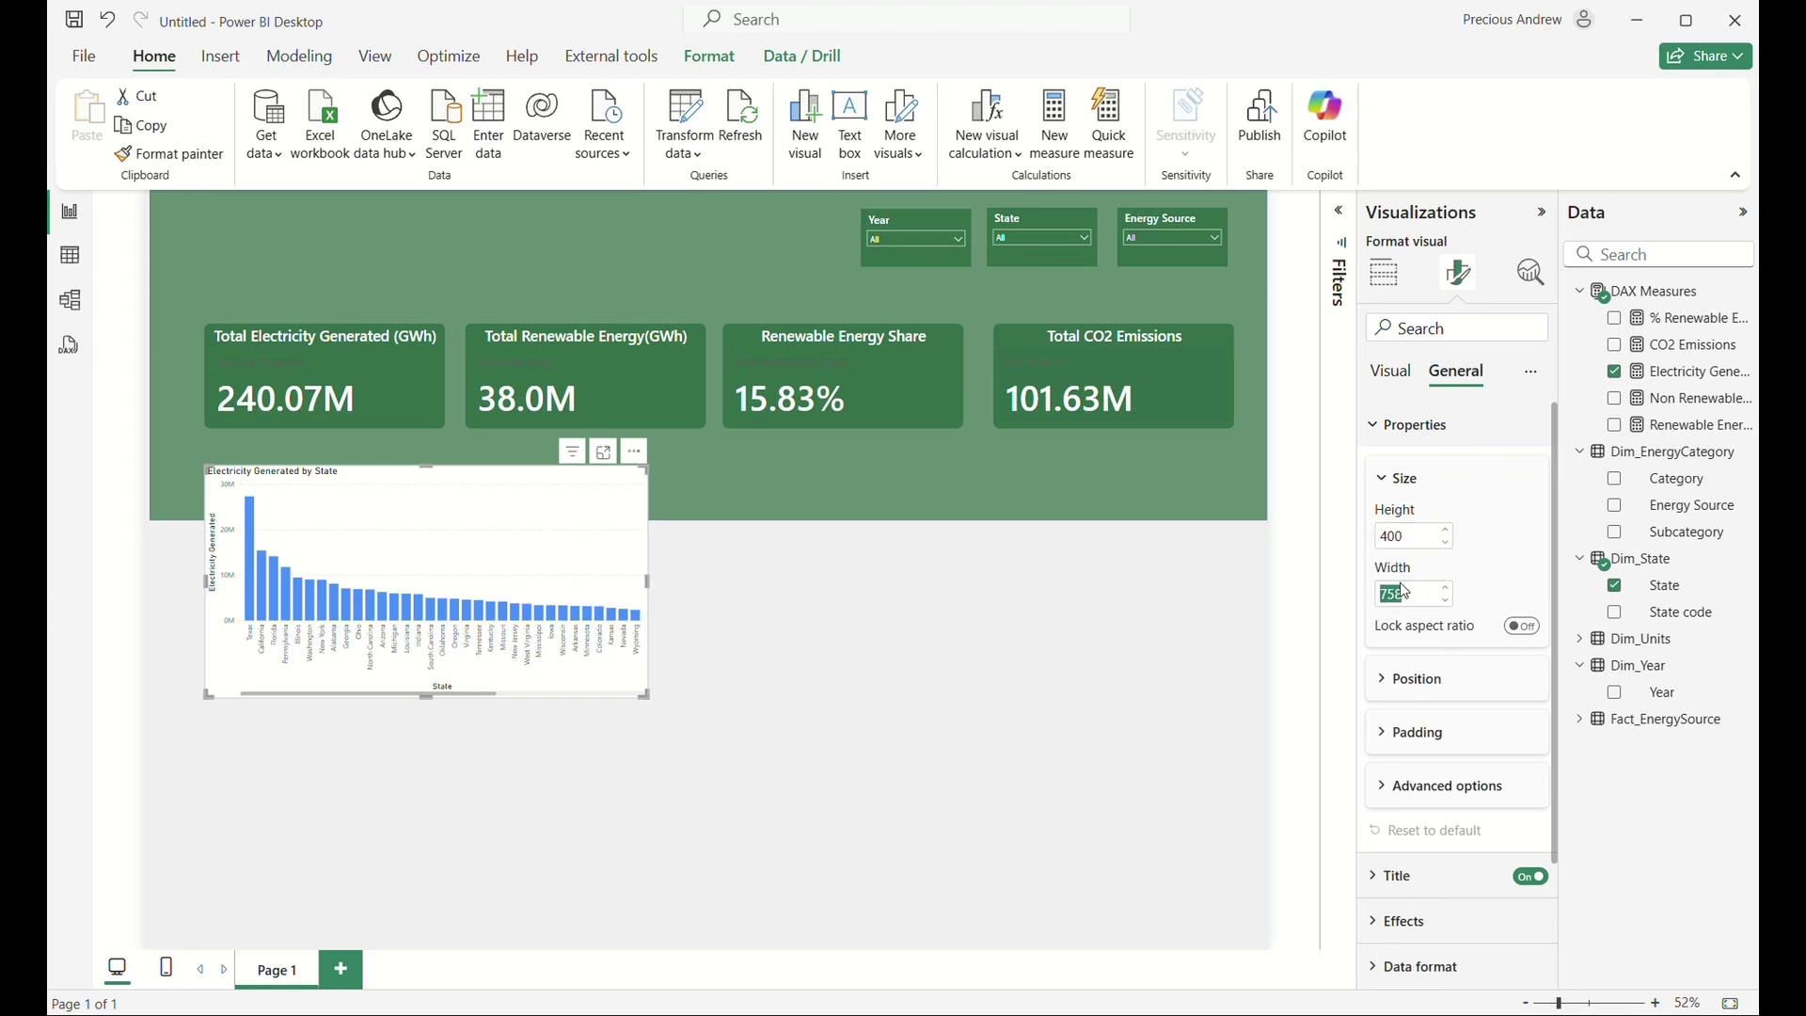
pyautogui.write('617')
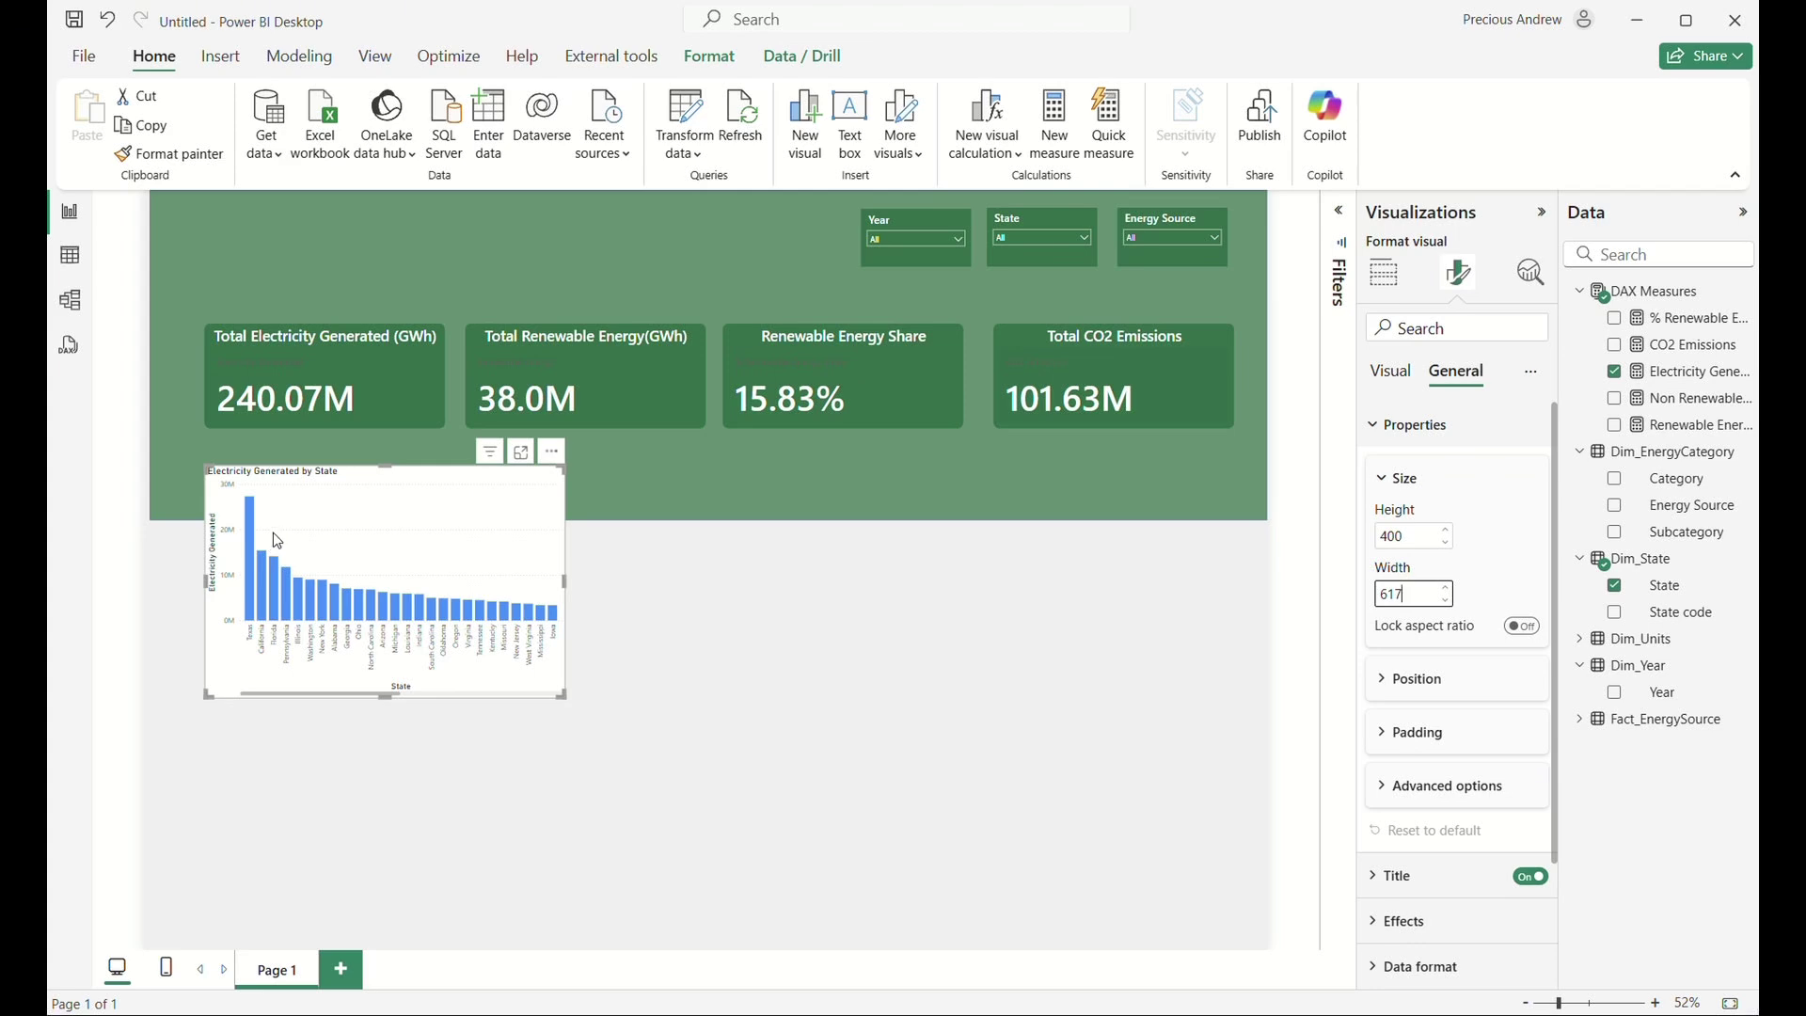
# Filter the chart's State field to the top 10 items by Electricity Generated and apply the filter.
pyautogui.click(1376, 279)
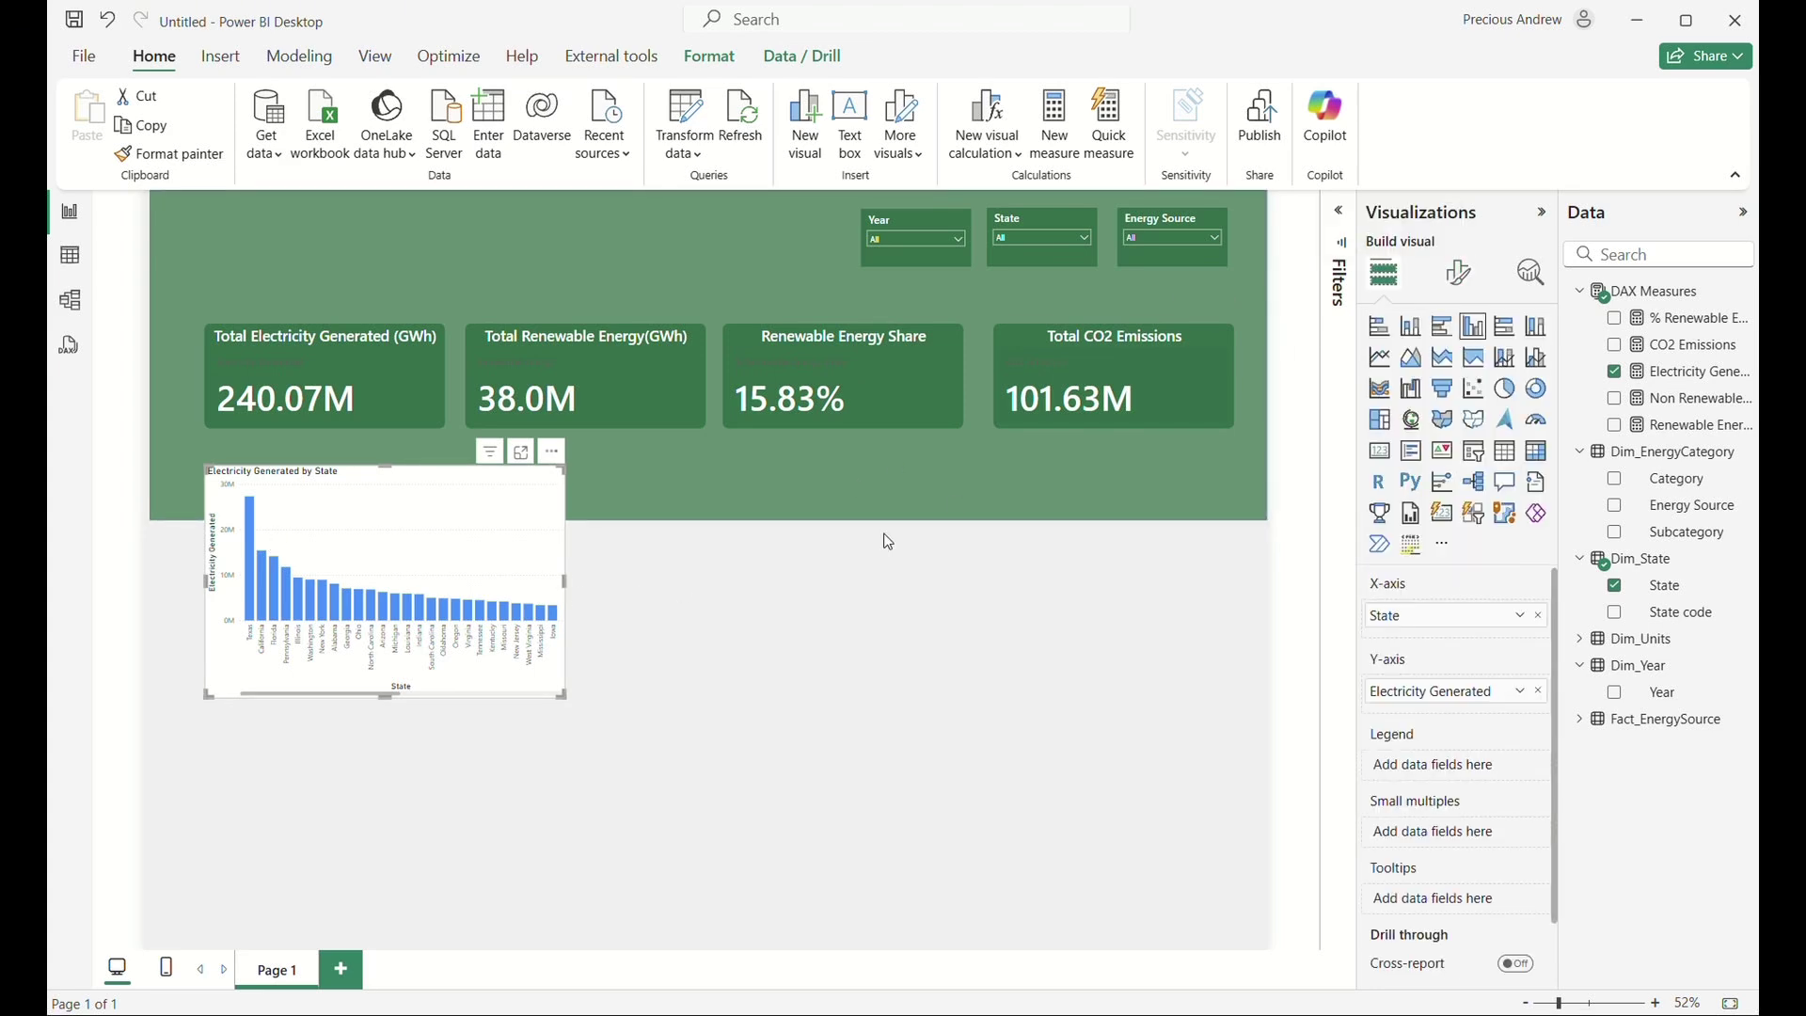
pyautogui.click(1340, 269)
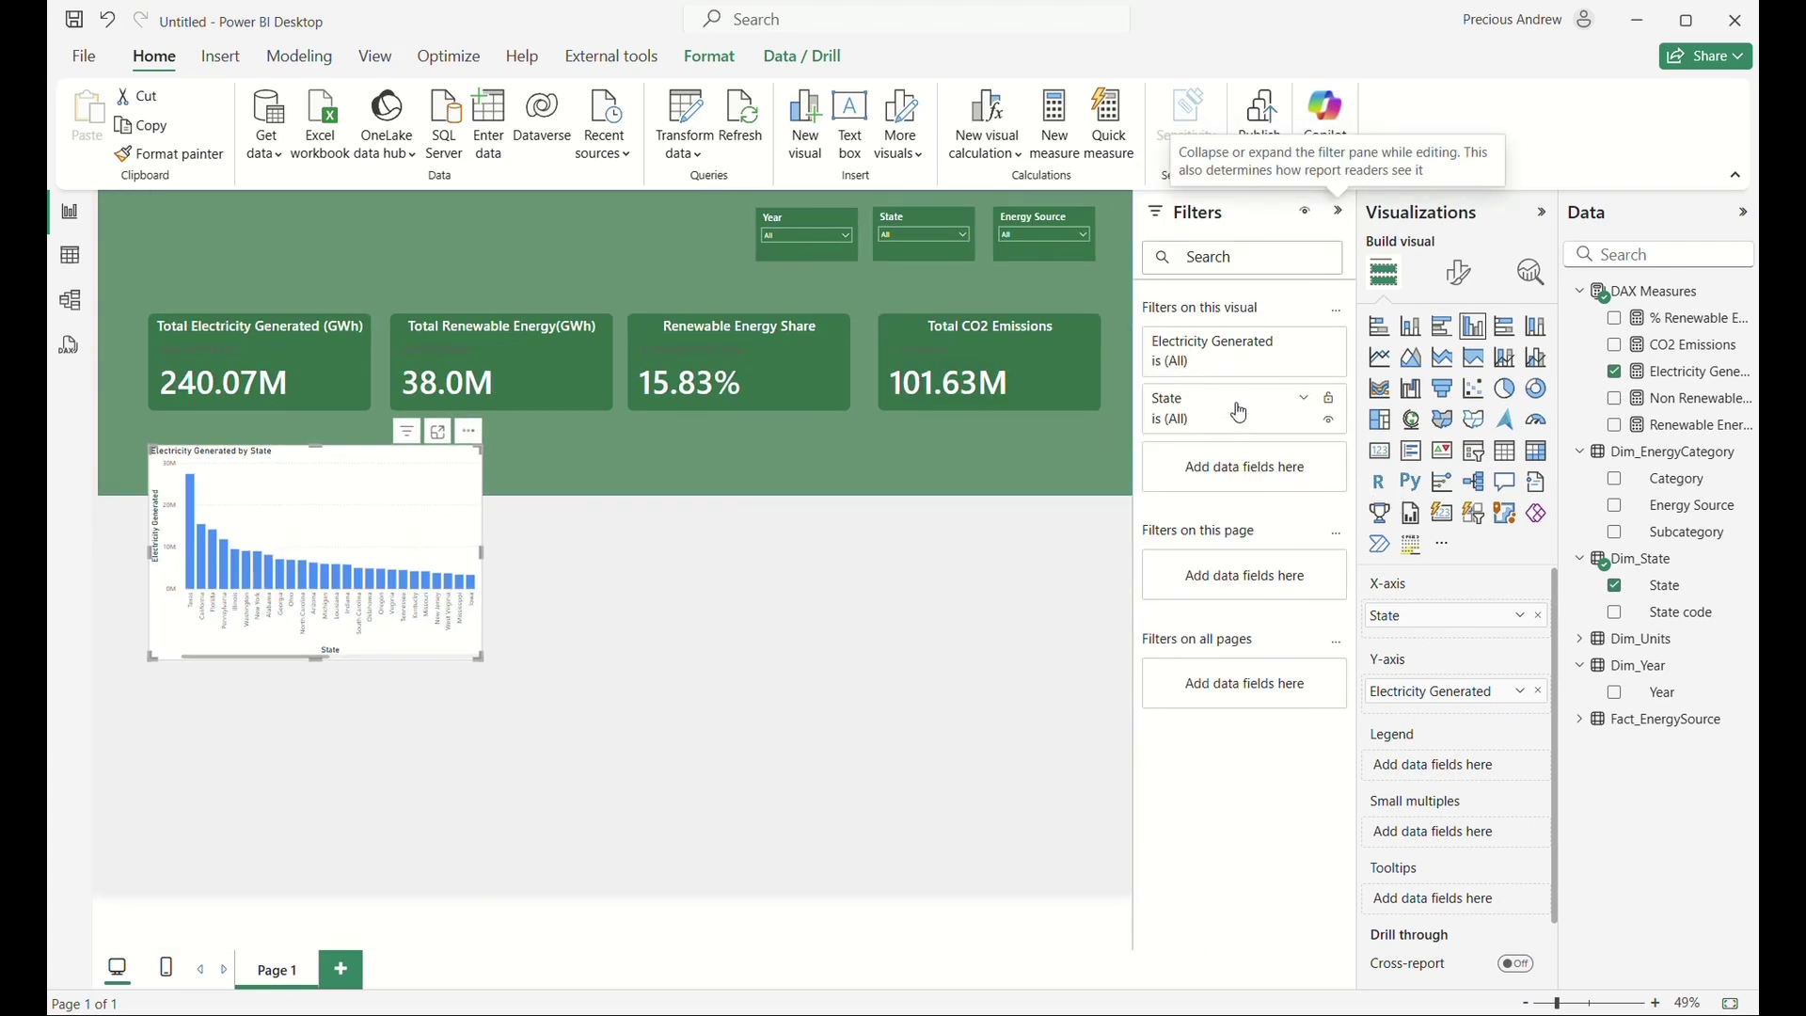
pyautogui.click(1289, 405)
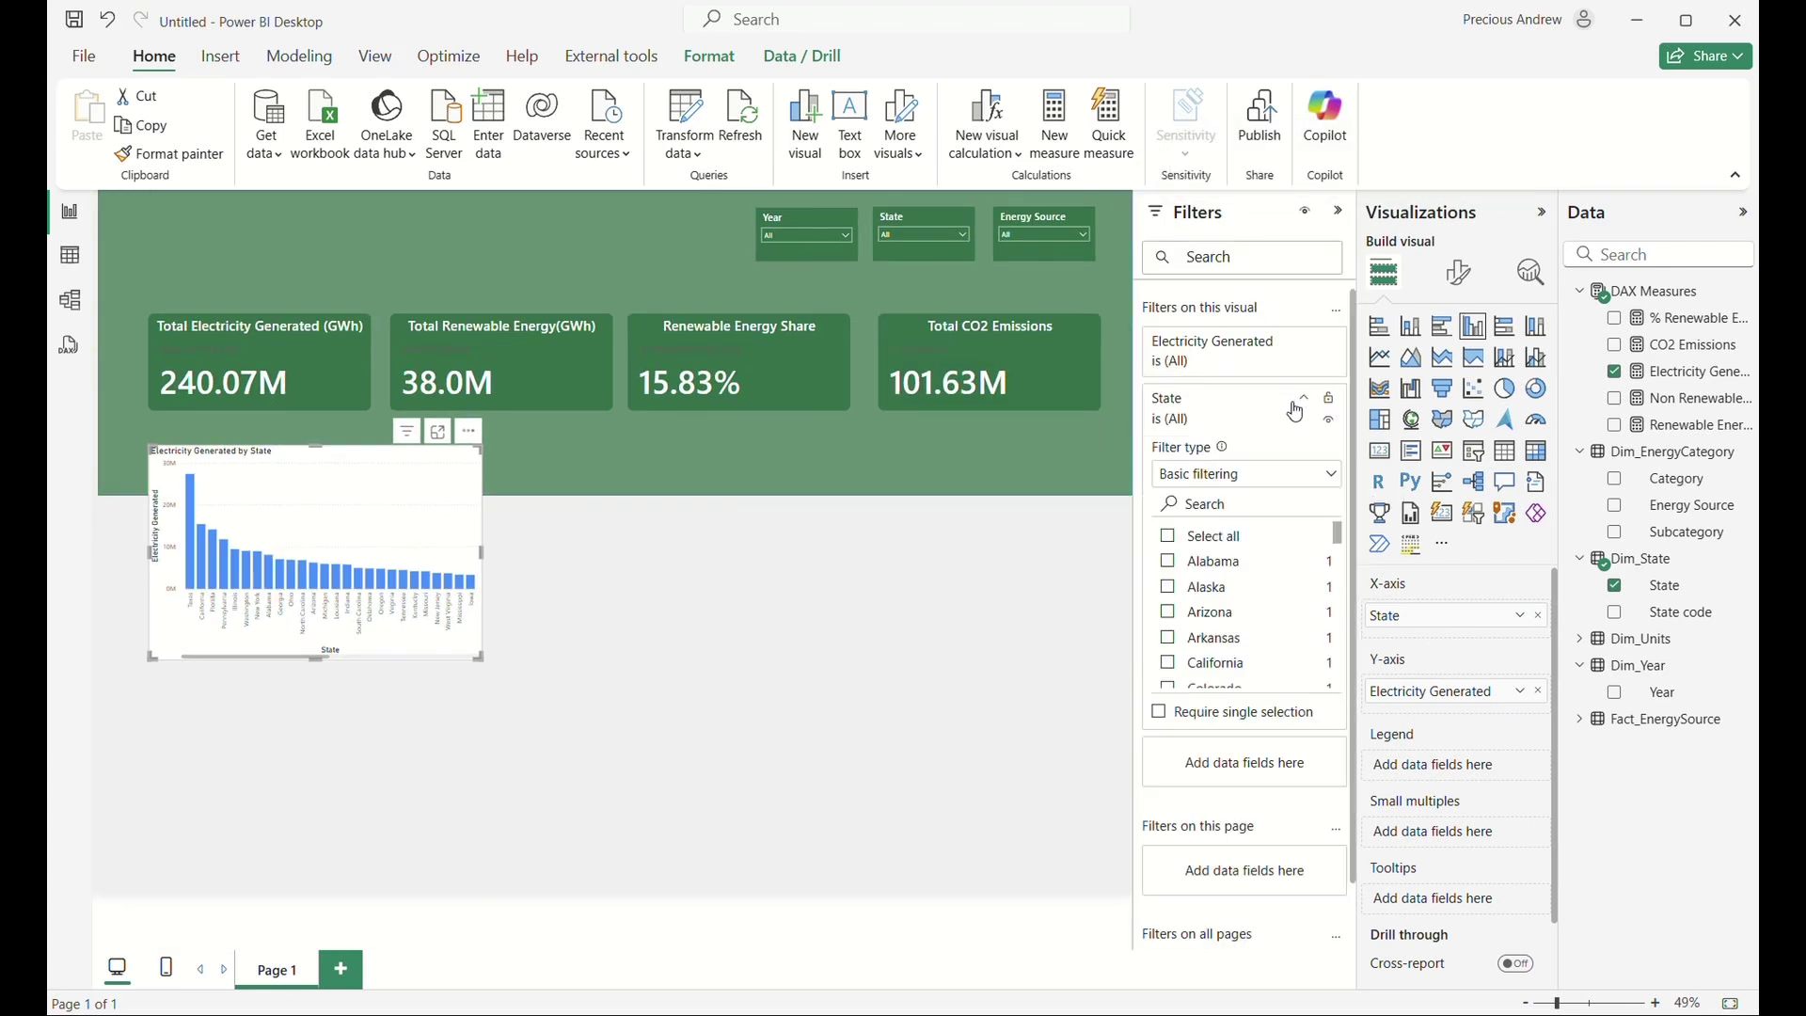
pyautogui.click(1322, 475)
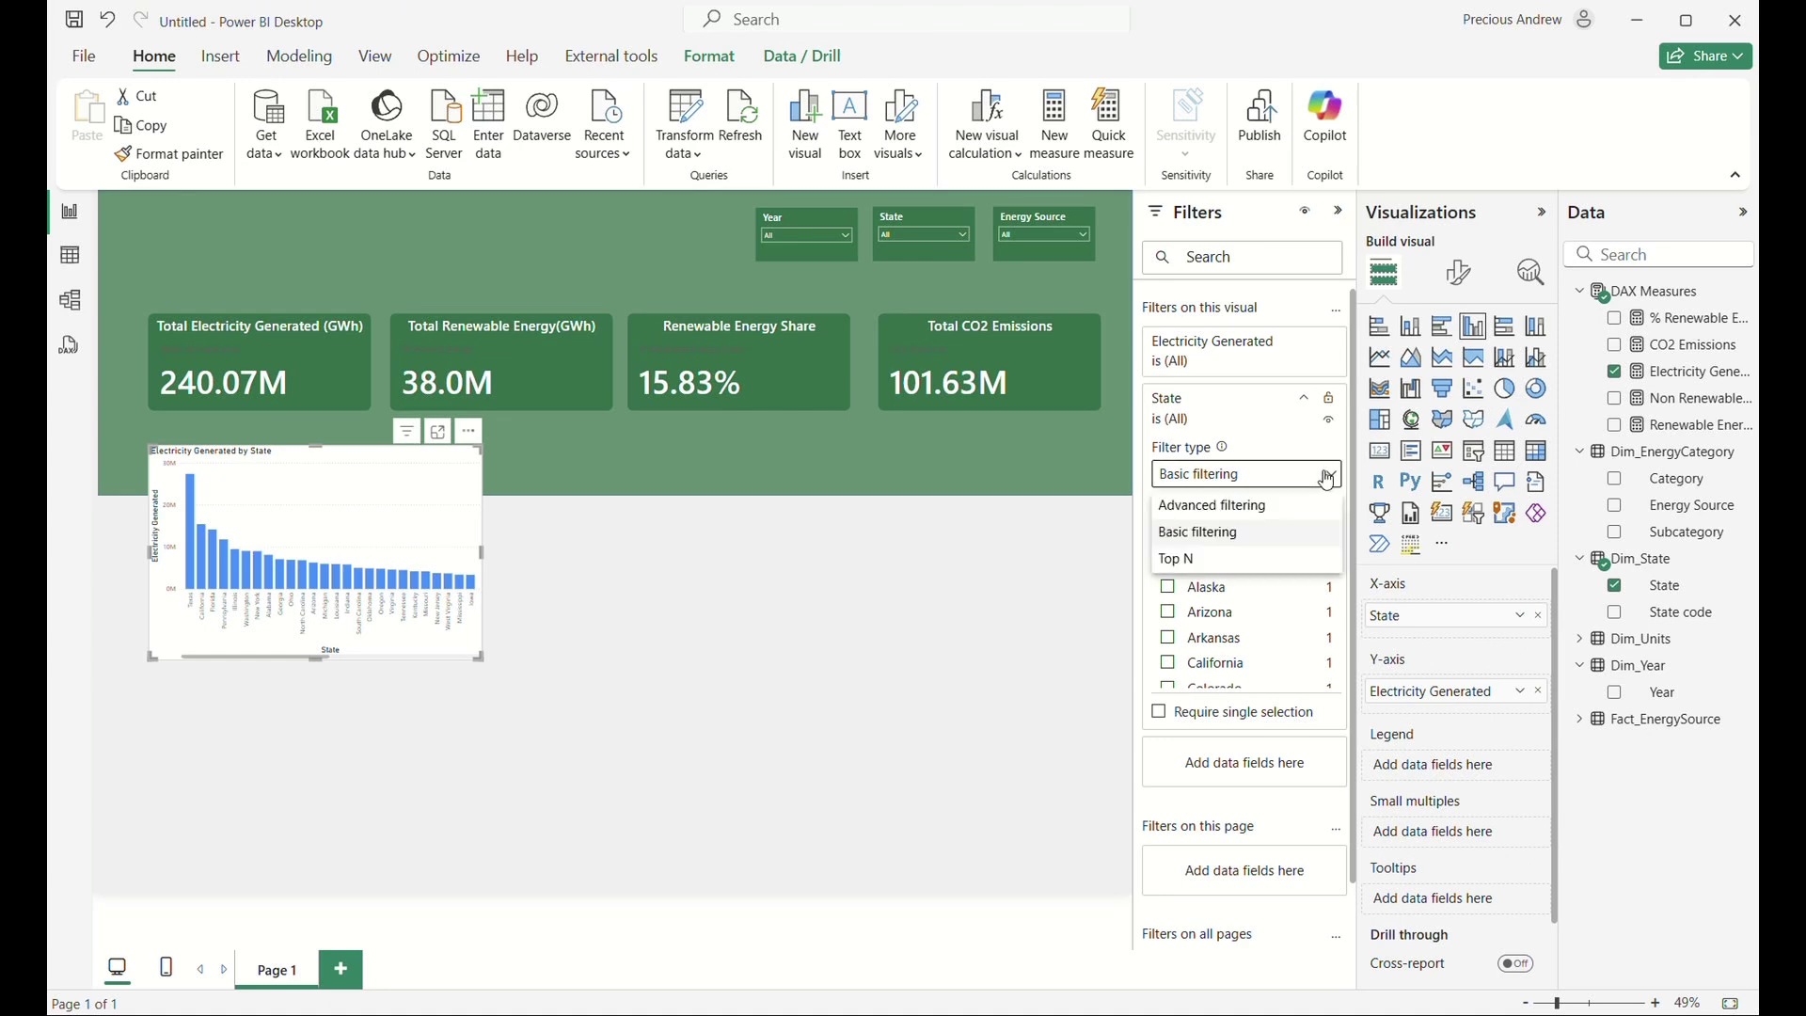
pyautogui.click(1215, 560)
pyautogui.click(1296, 533)
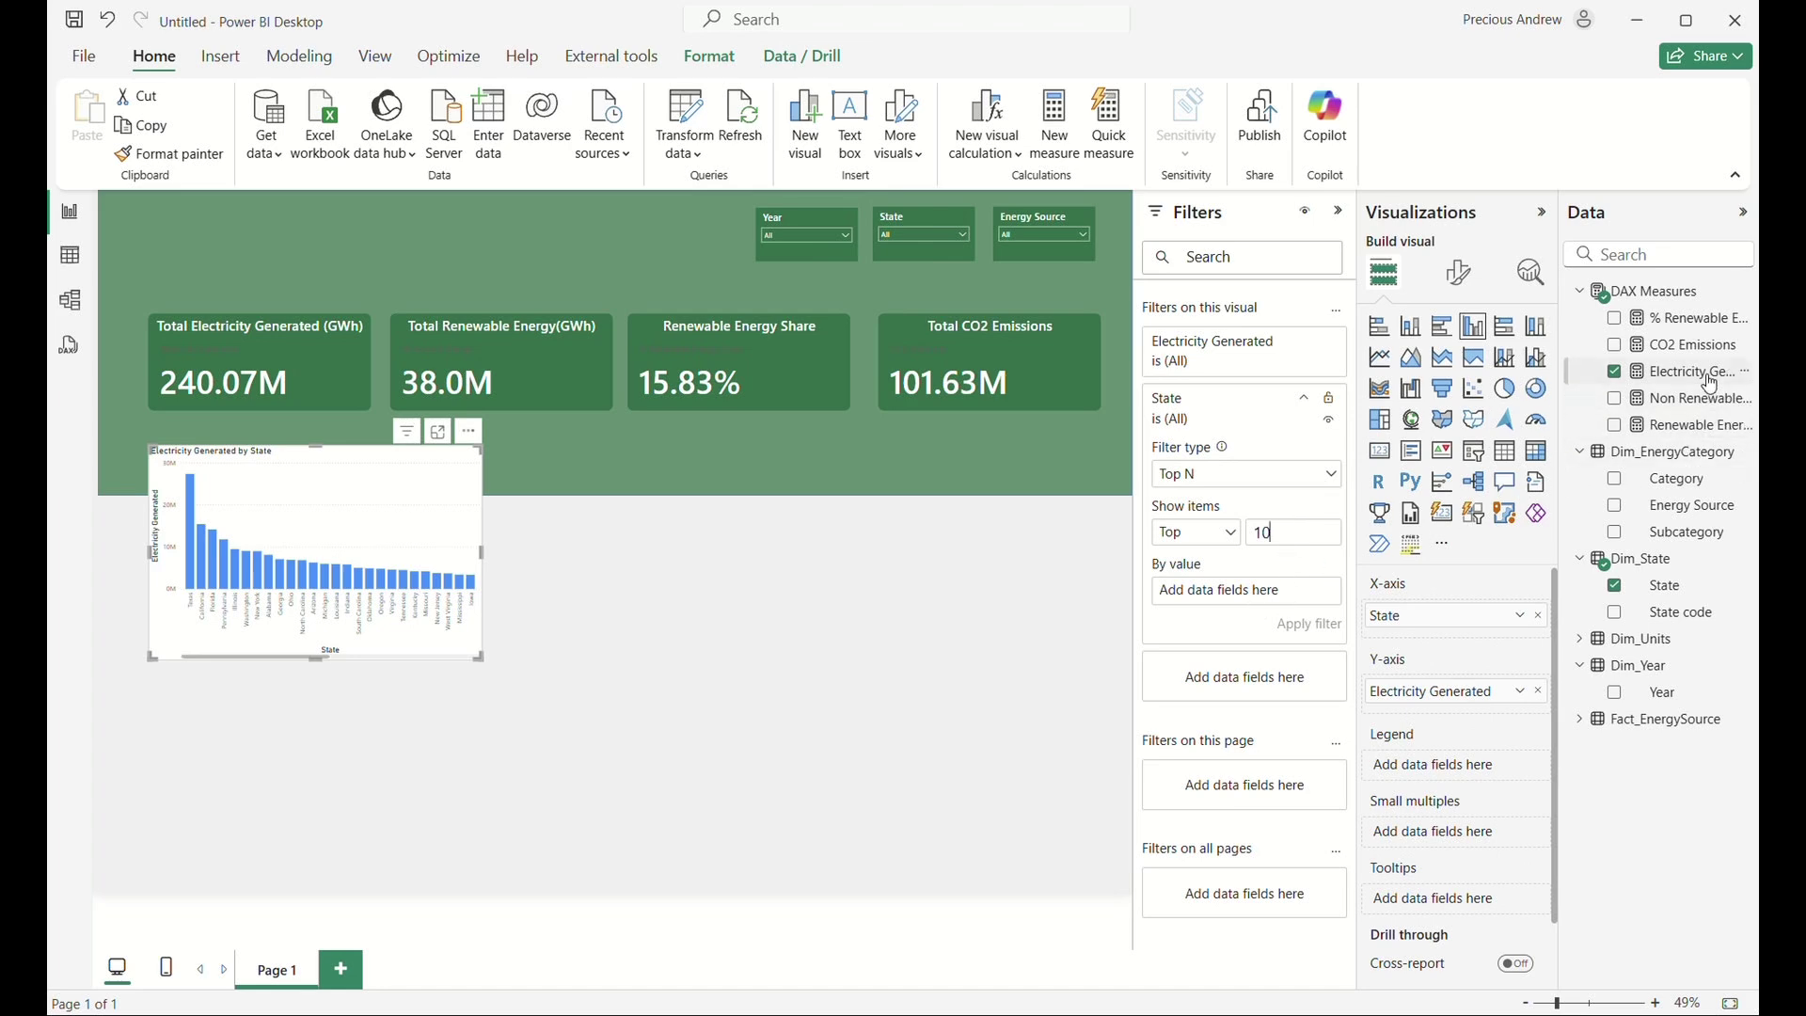
pyautogui.moveTo(1684, 373); pyautogui.dragTo(1314, 603)
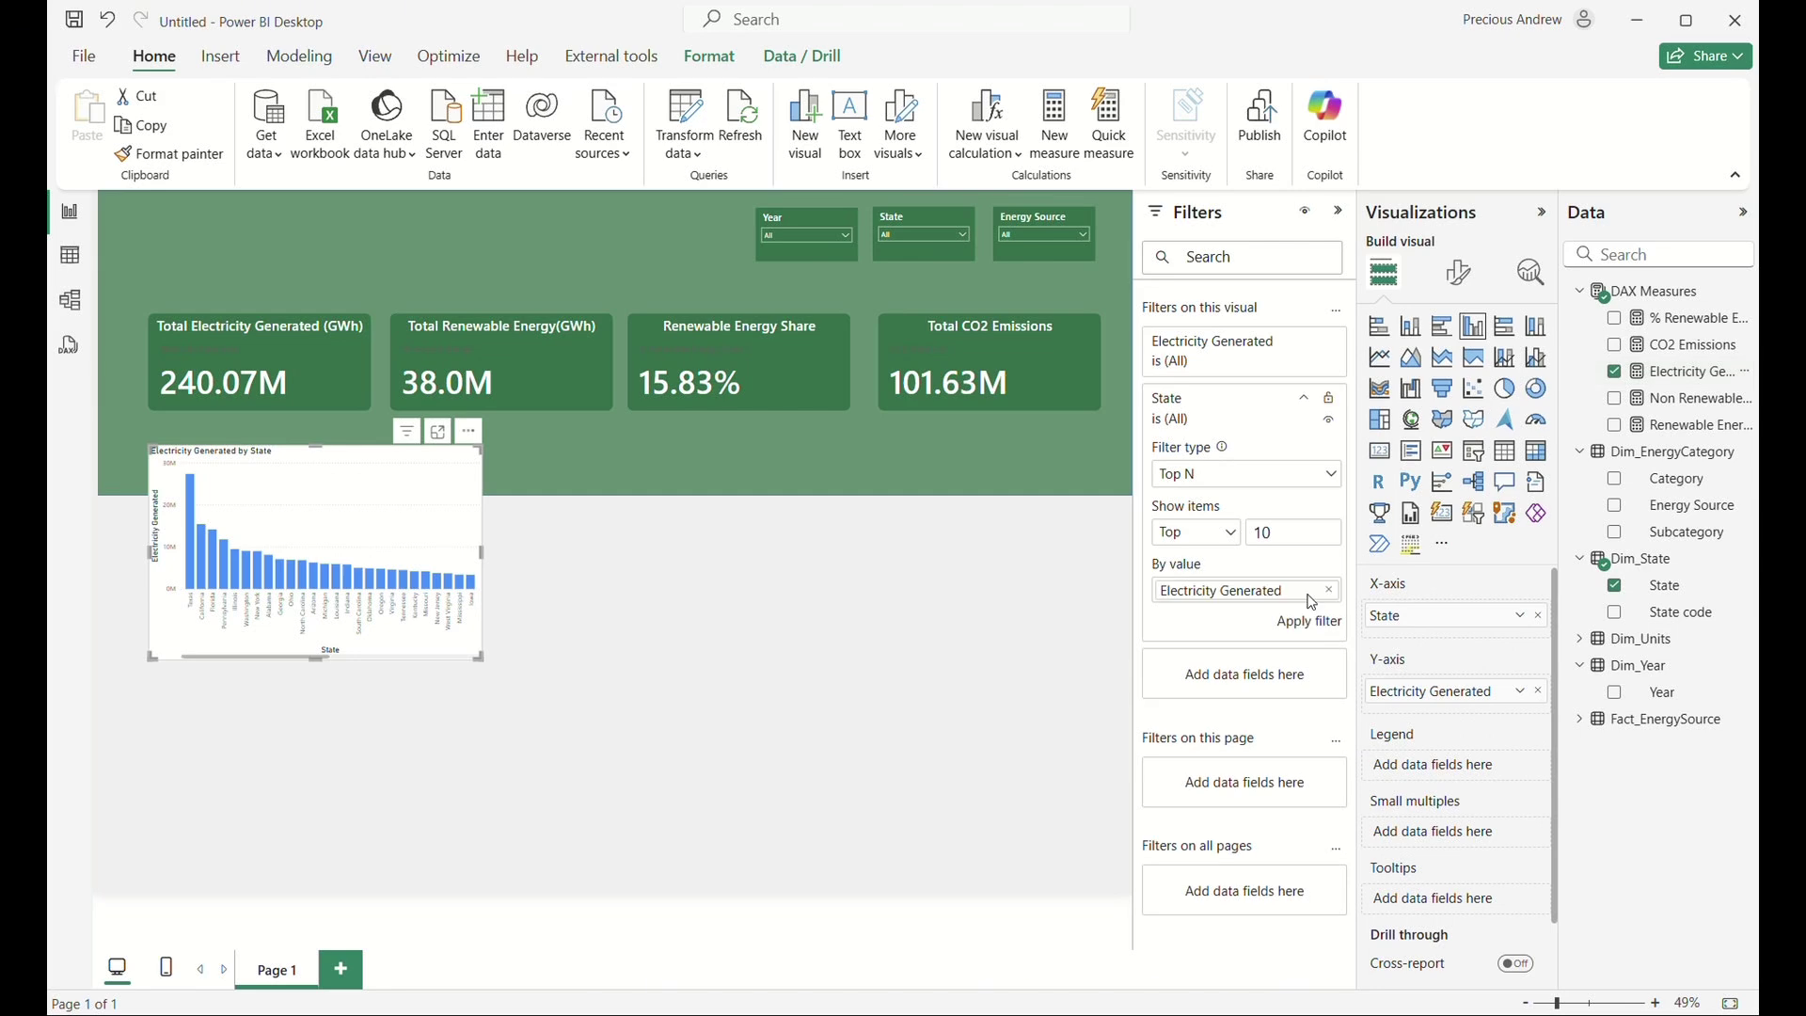
pyautogui.click(1319, 636)
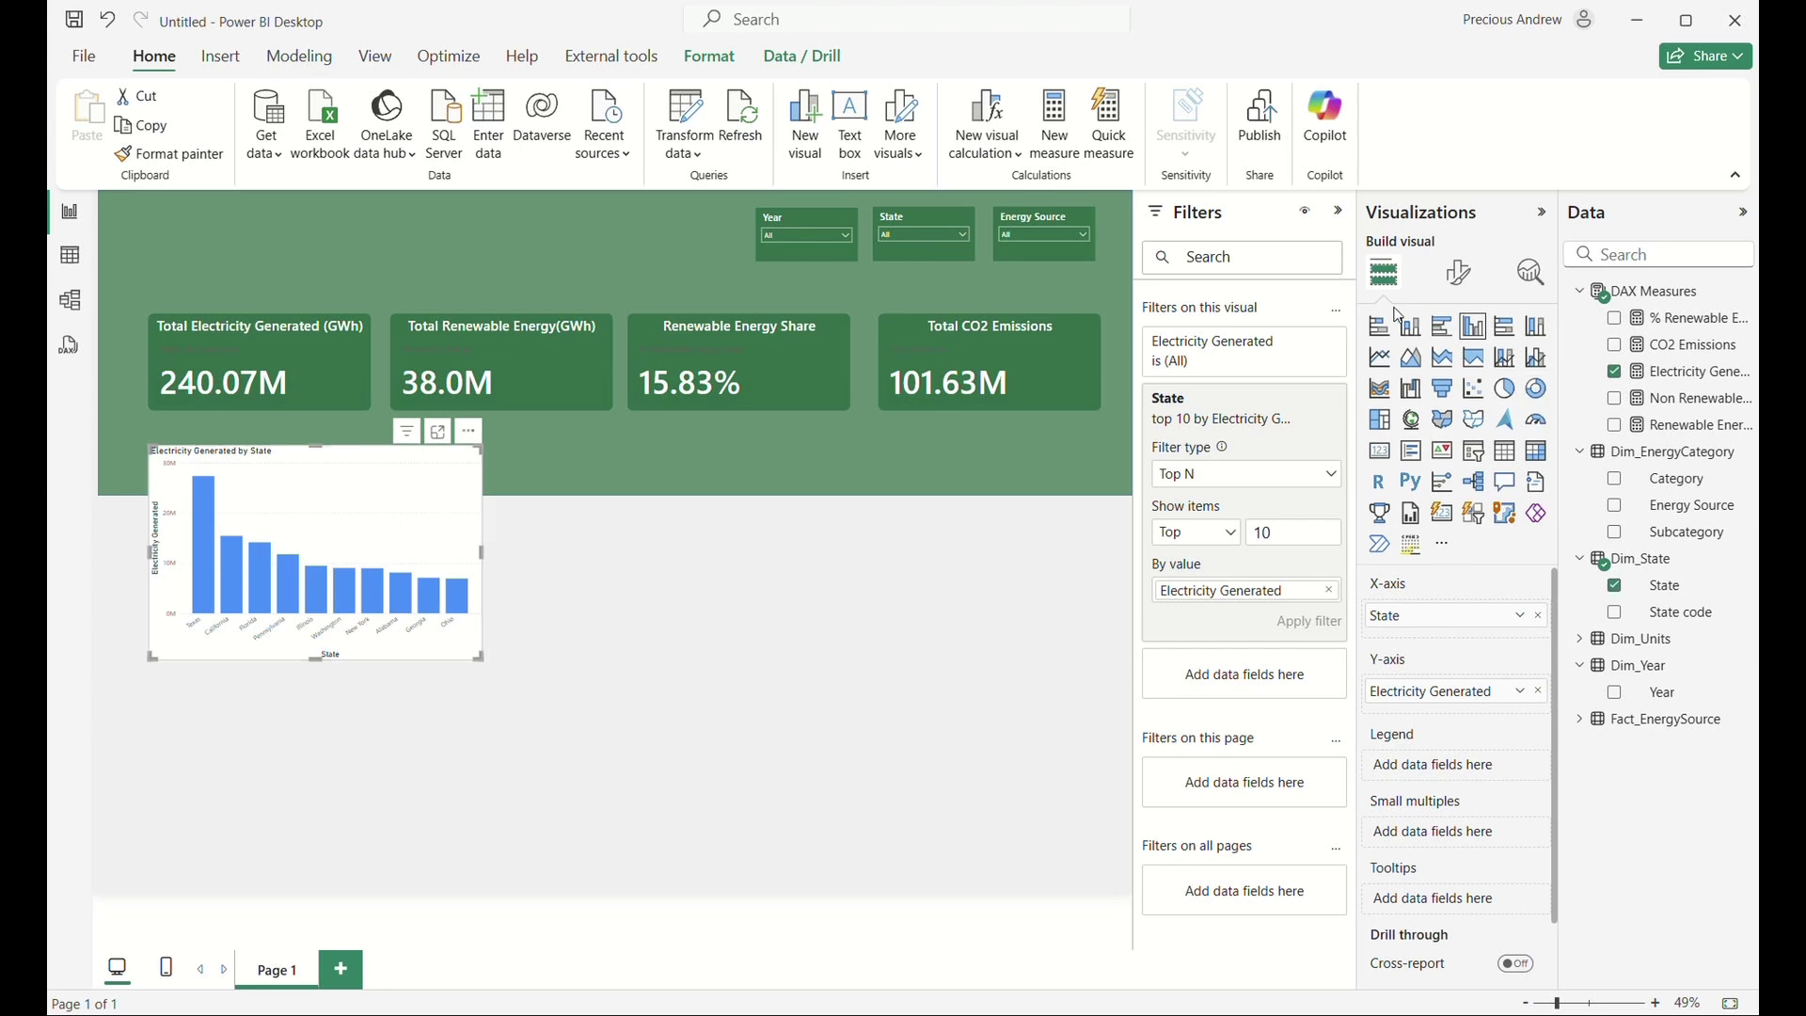
# Collapse the filter pane and recolor all of the chart's columns in the dark green used on the KPI cards.
pyautogui.click(1460, 273)
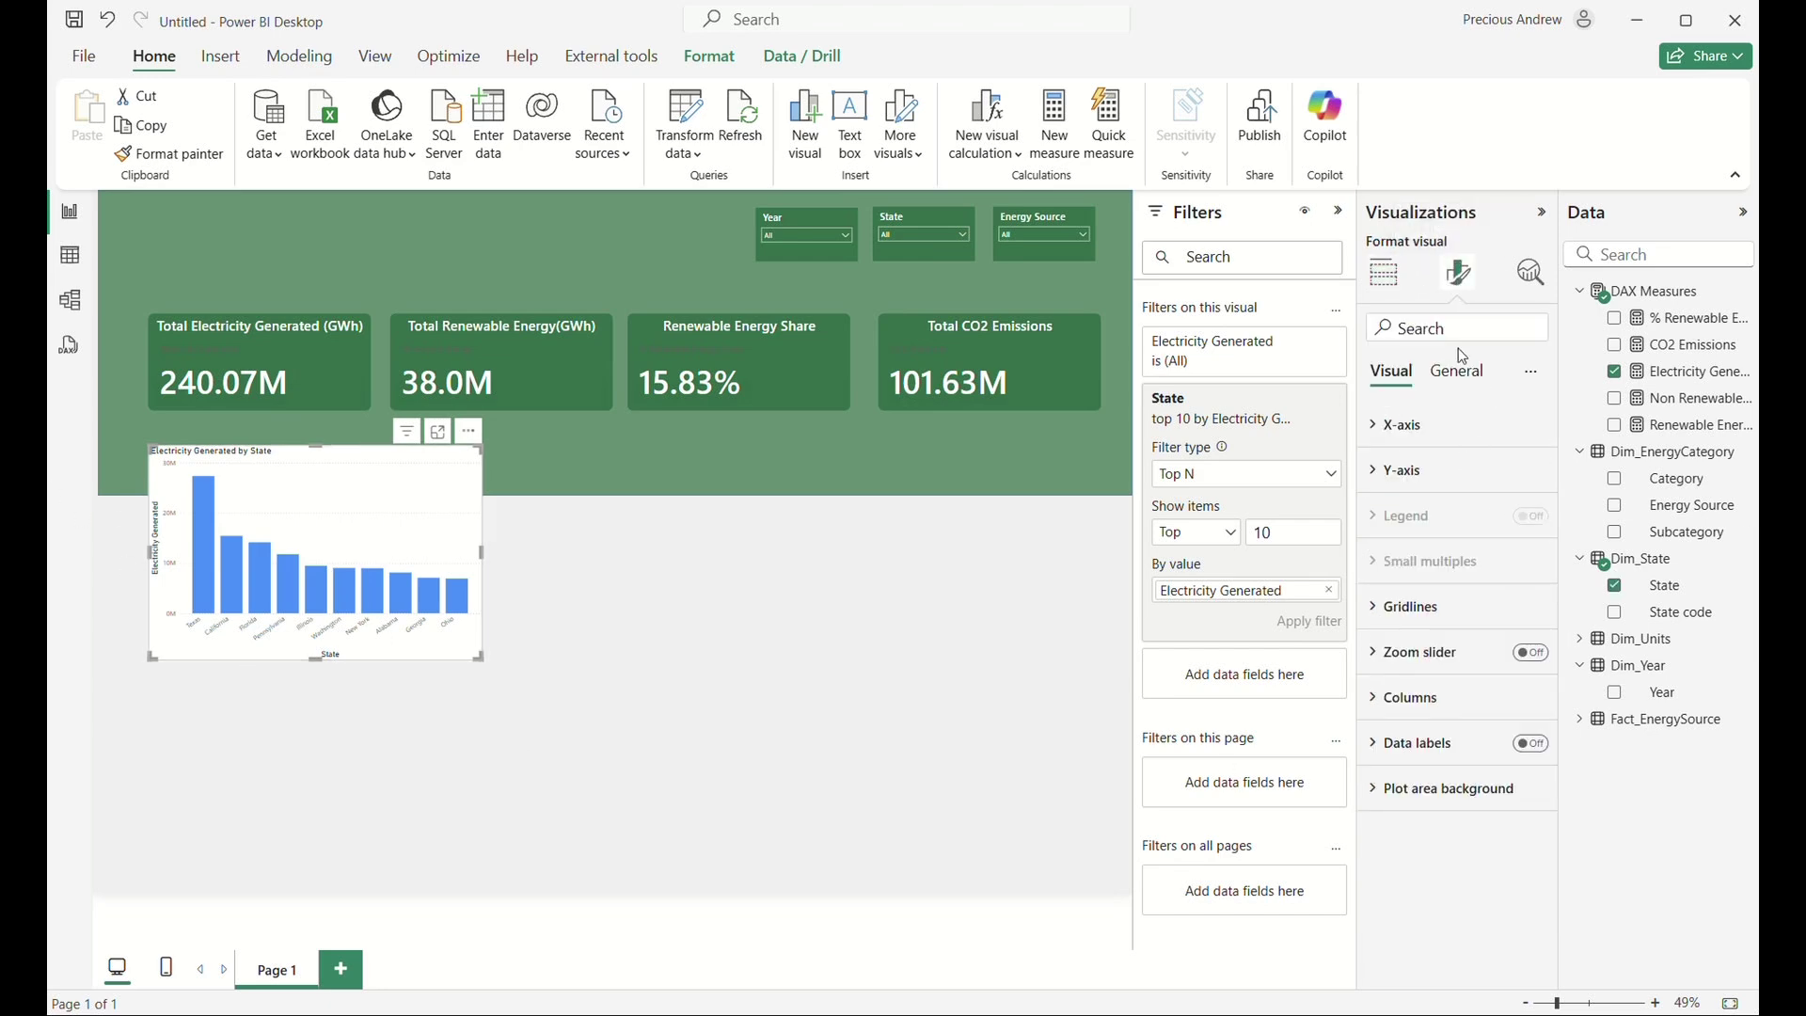
pyautogui.click(1459, 373)
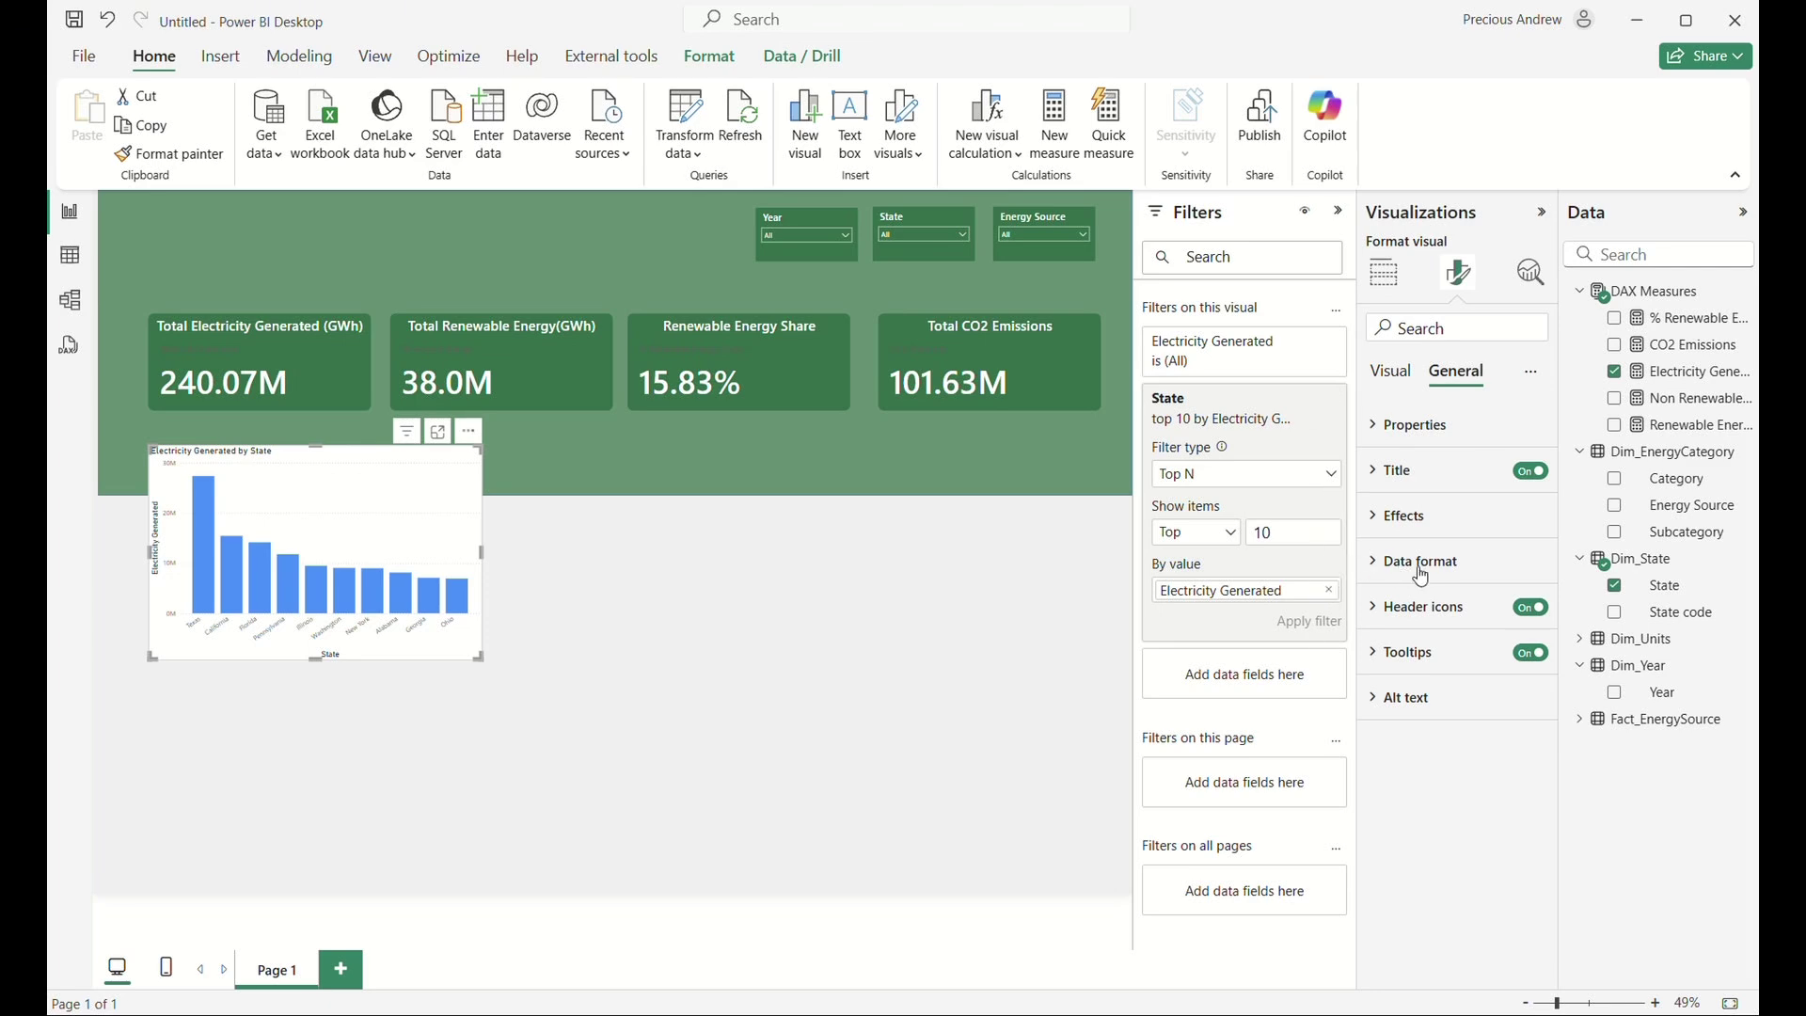
pyautogui.click(1400, 378)
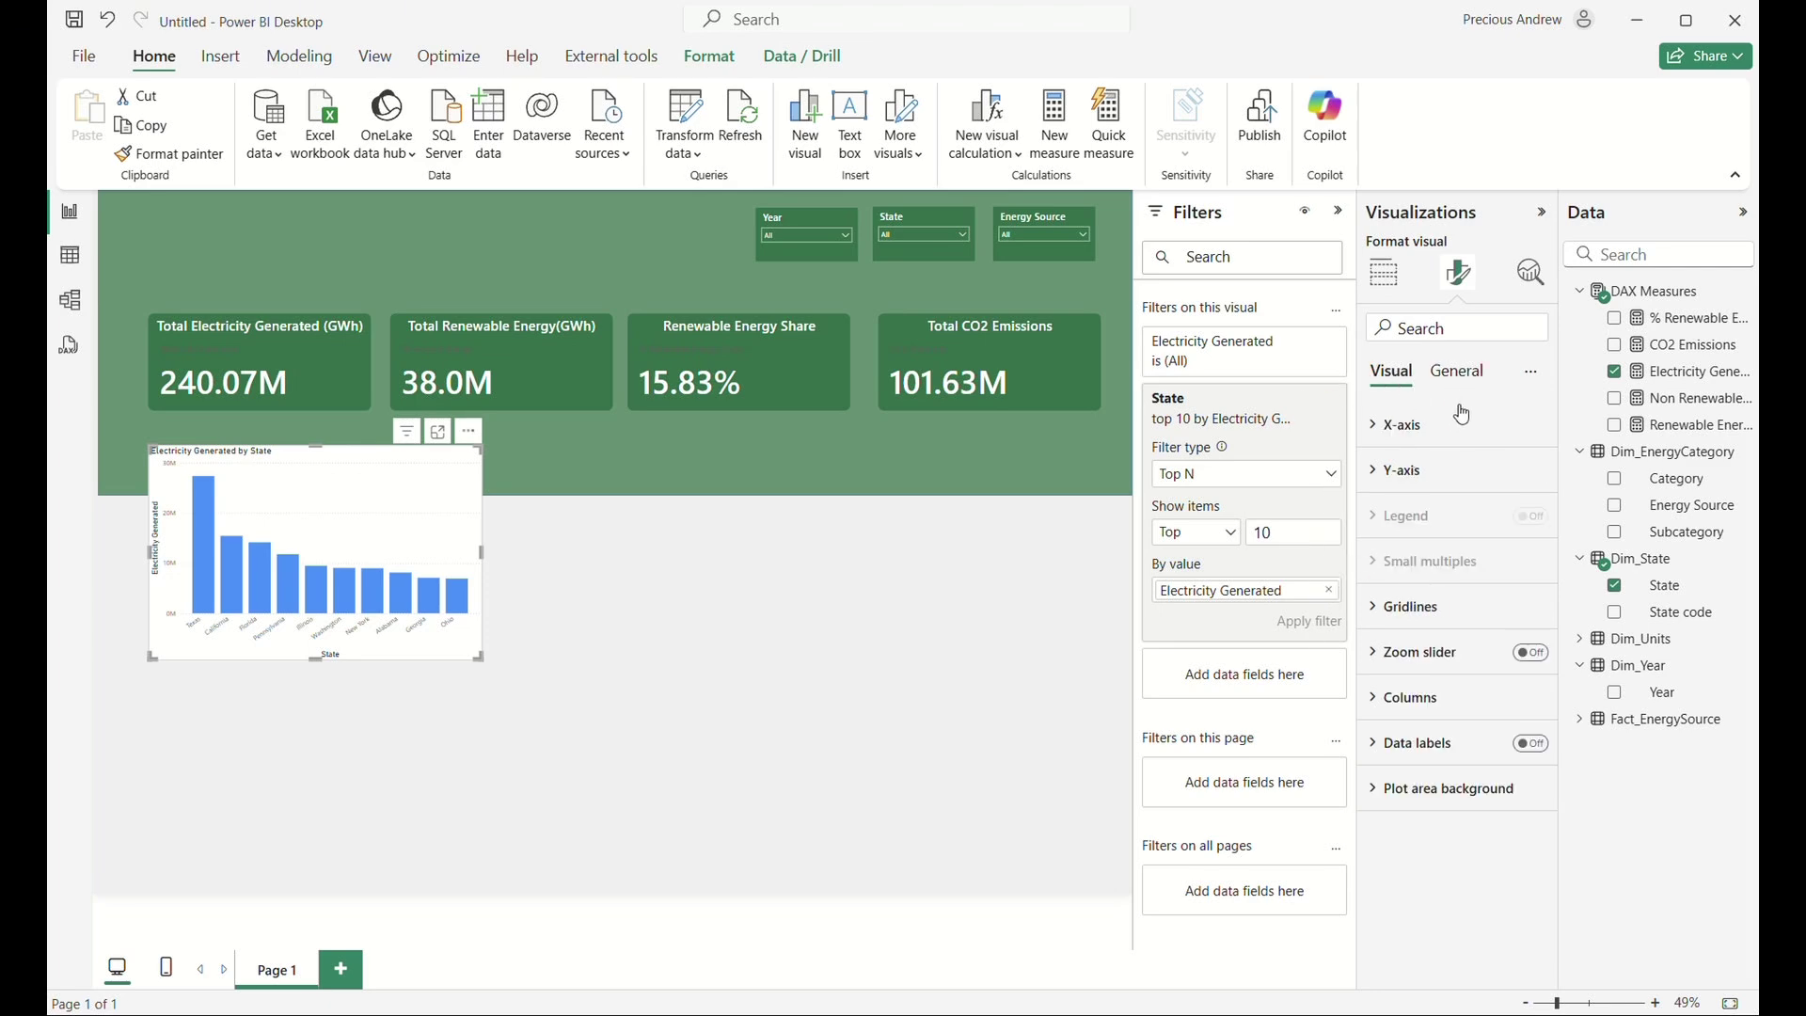
pyautogui.click(1340, 212)
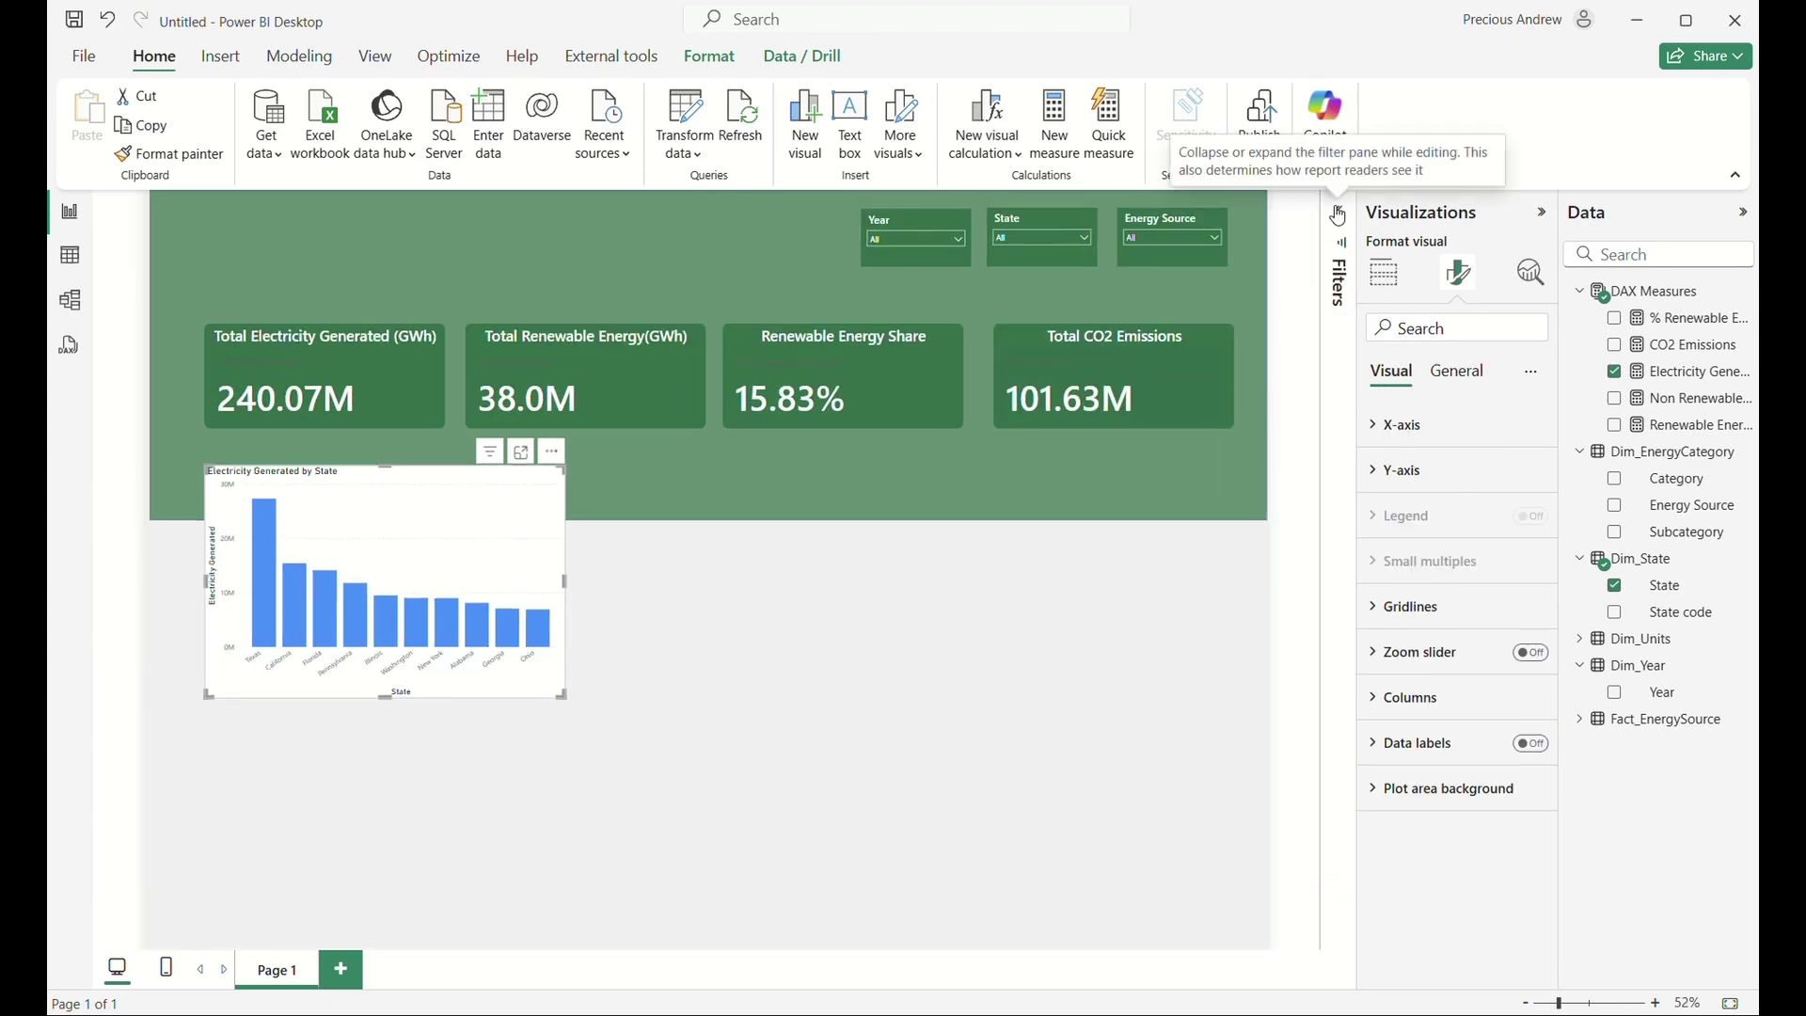
pyautogui.click(1447, 608)
pyautogui.scroll(-2, 1428, 752)
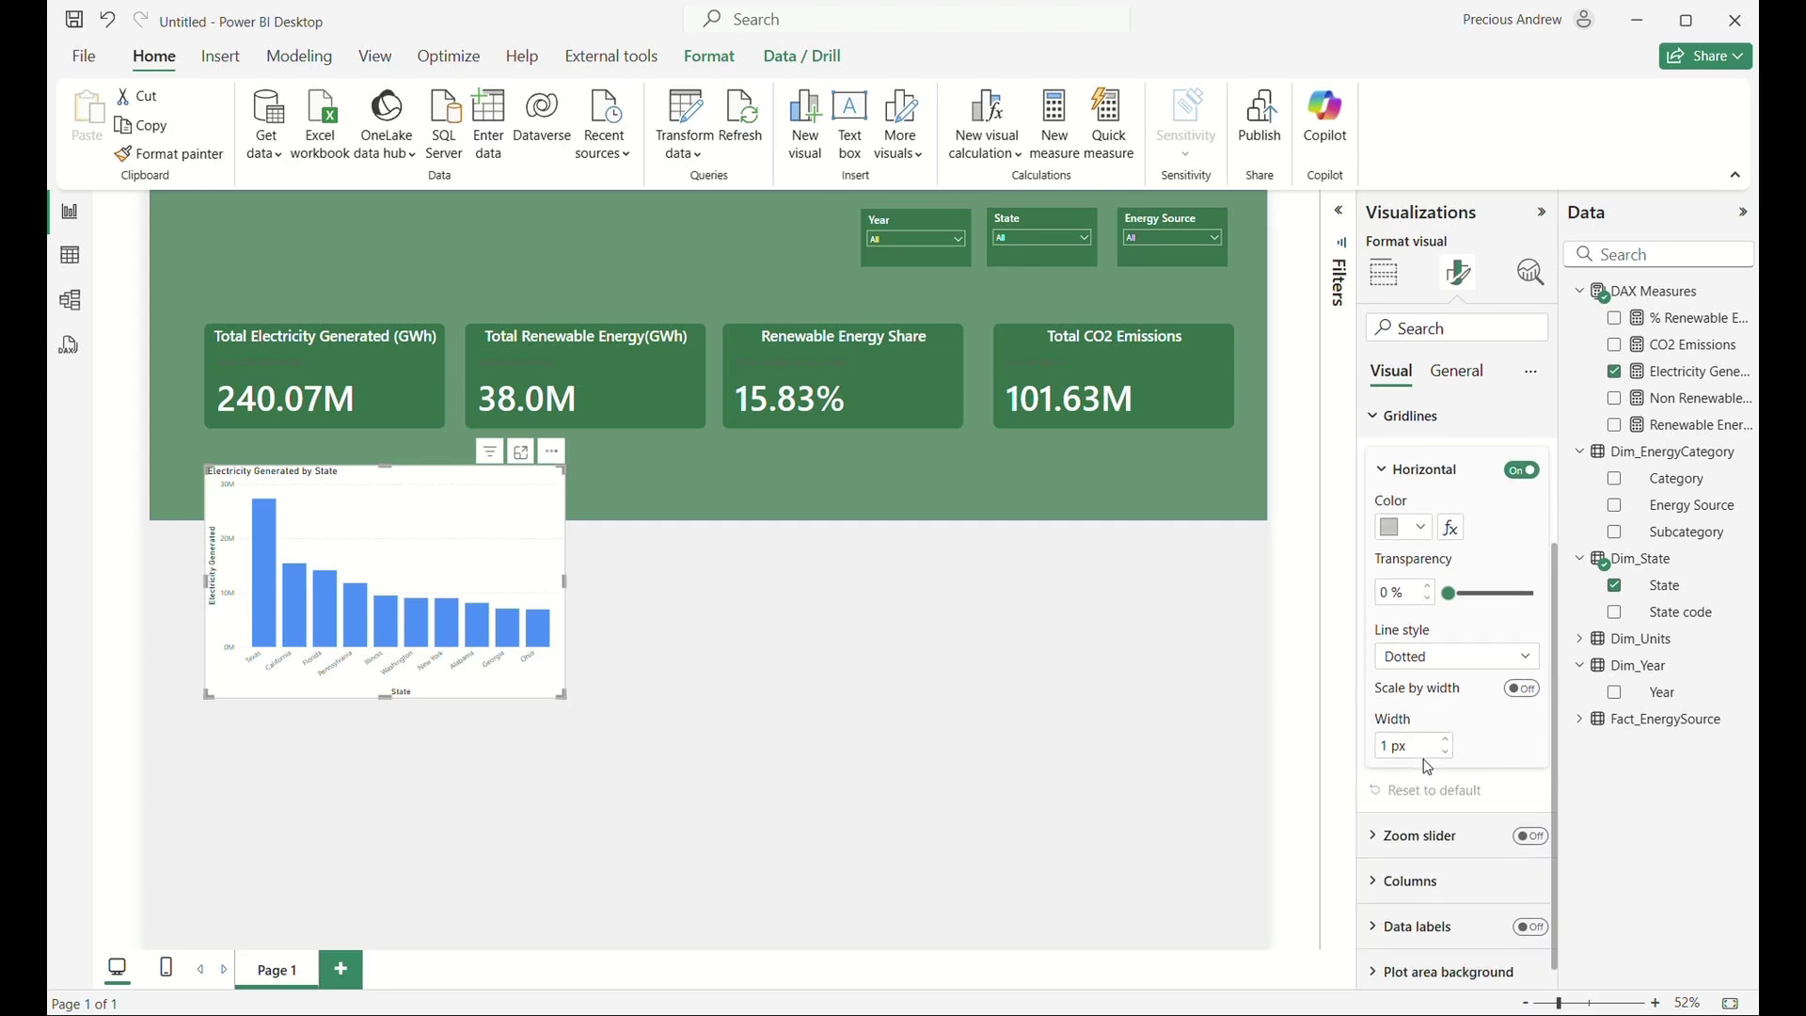
pyautogui.click(1450, 871)
pyautogui.scroll(-2, 1444, 847)
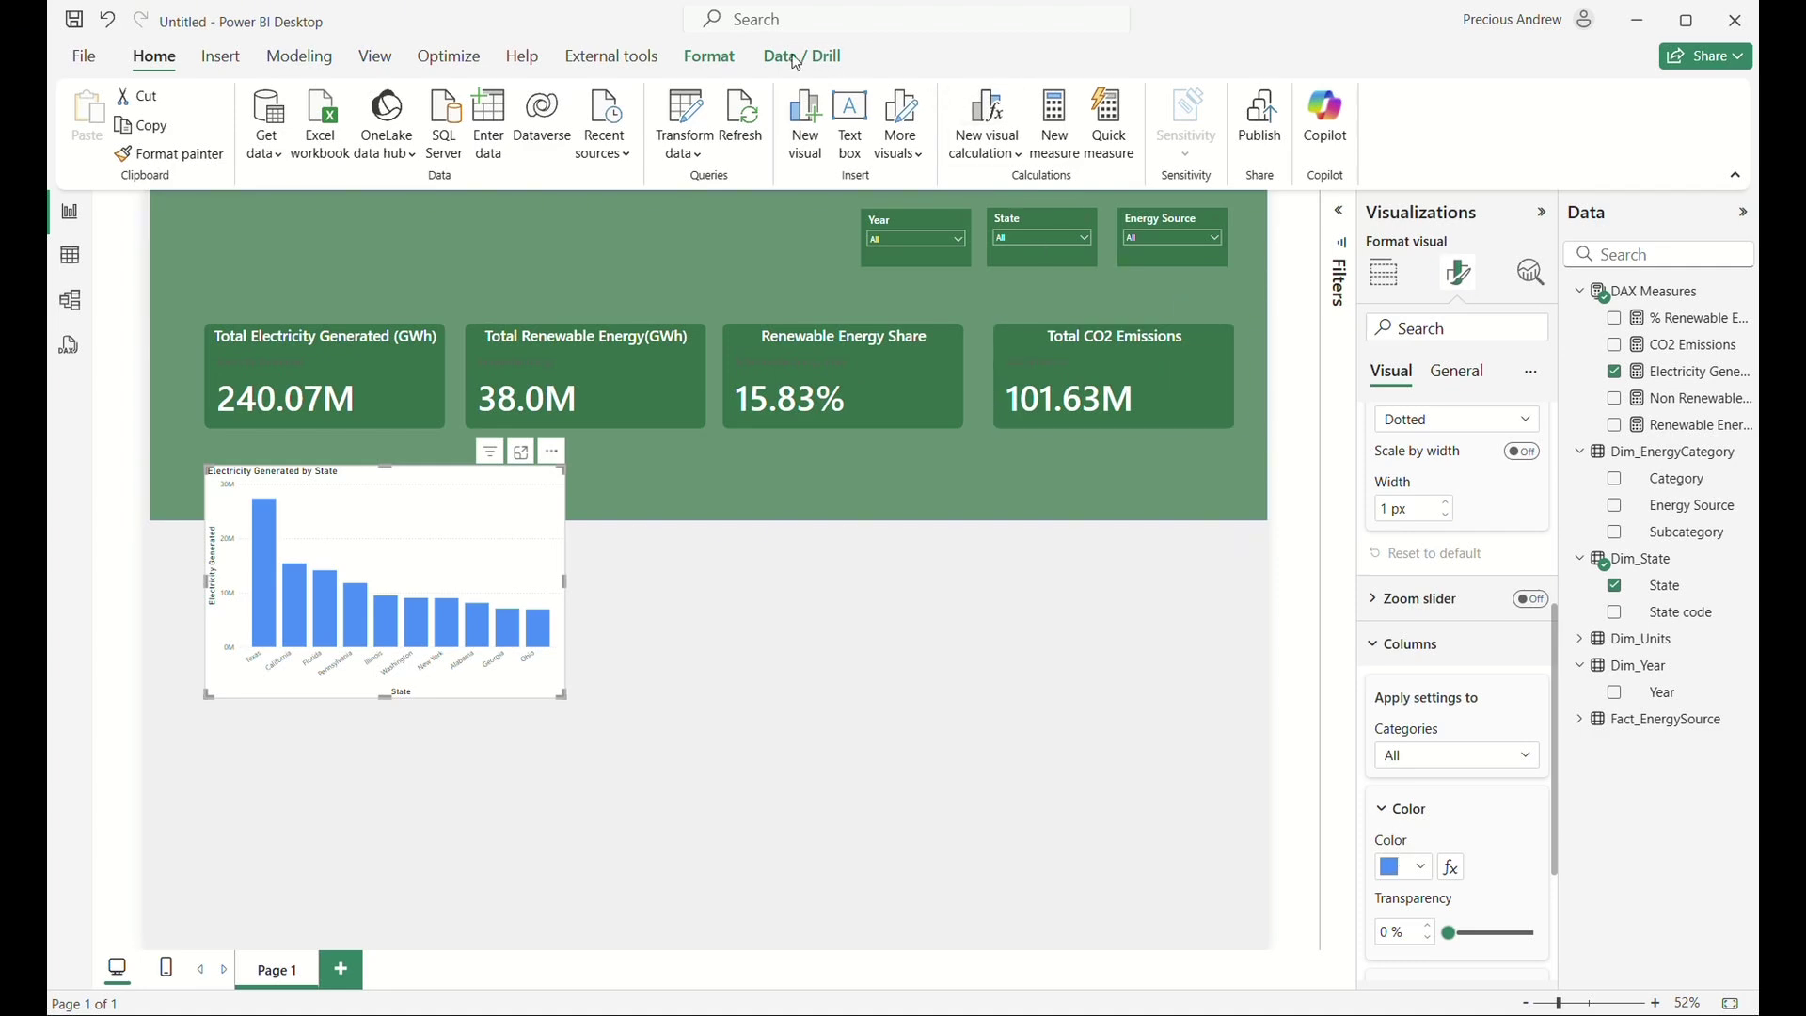
pyautogui.click(1399, 867)
pyautogui.click(1437, 770)
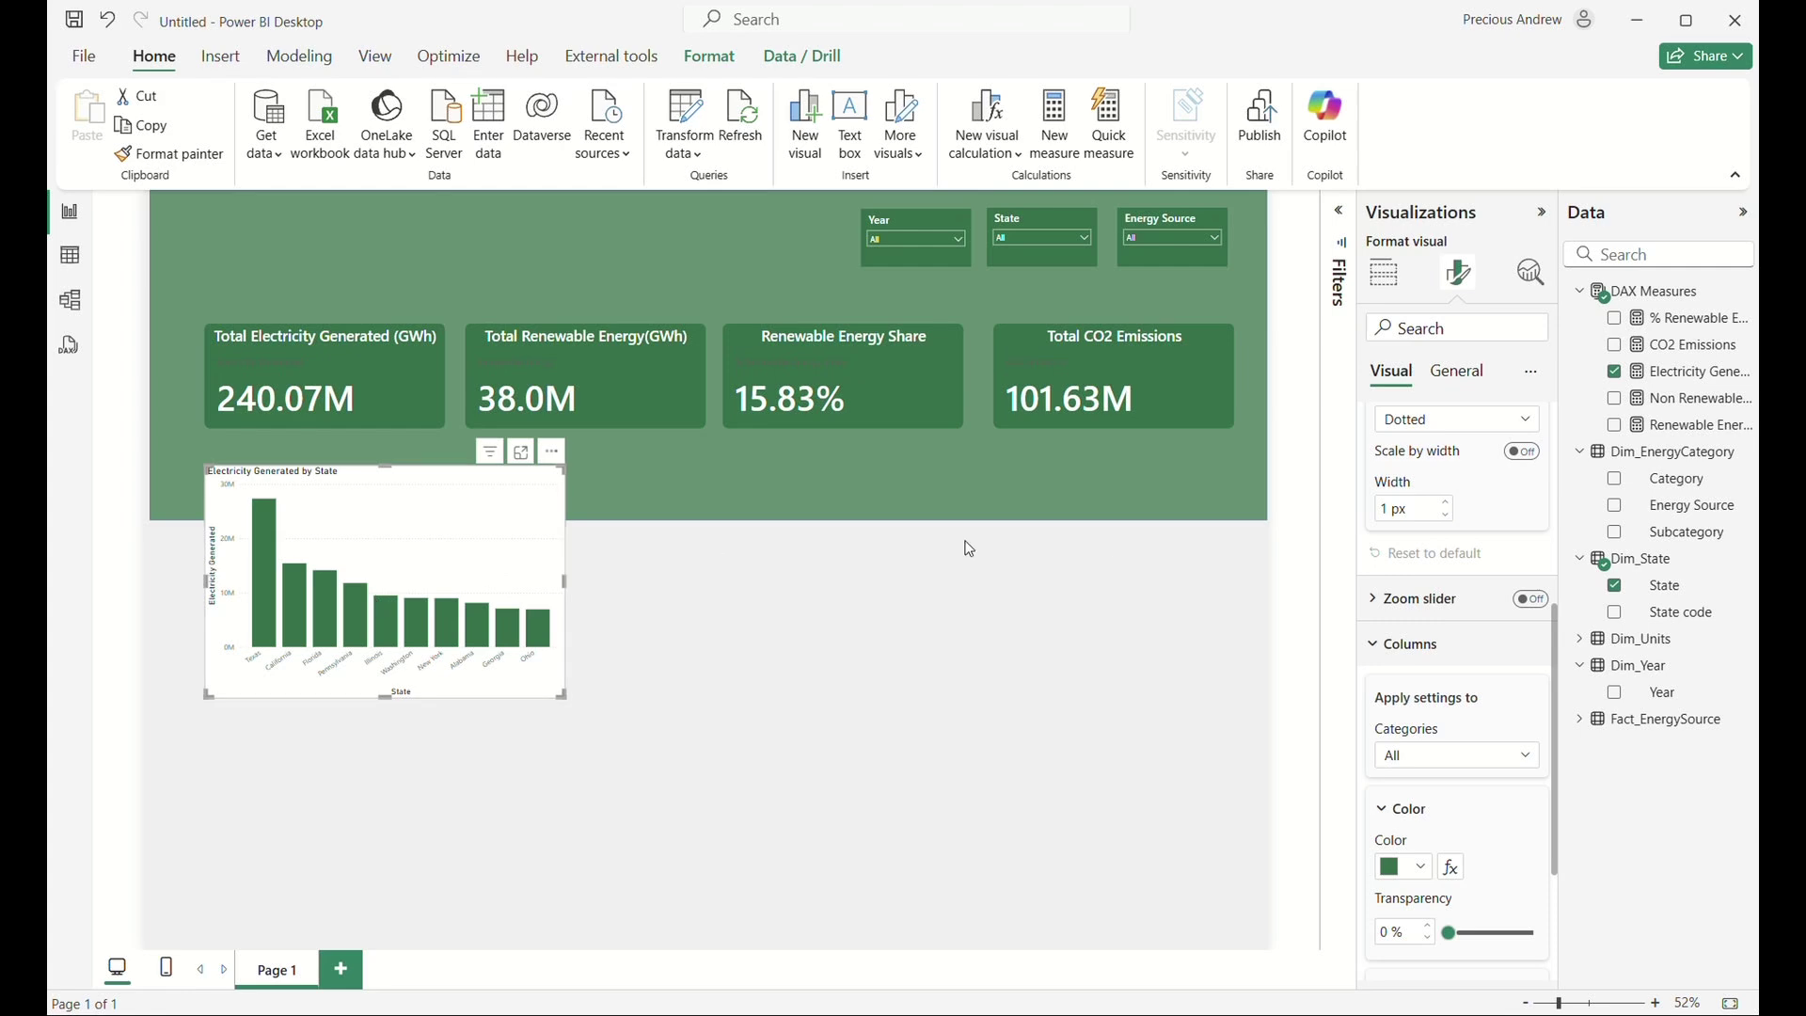
# Turn off the column chart's horizontal gridlines.
pyautogui.click(1374, 644)
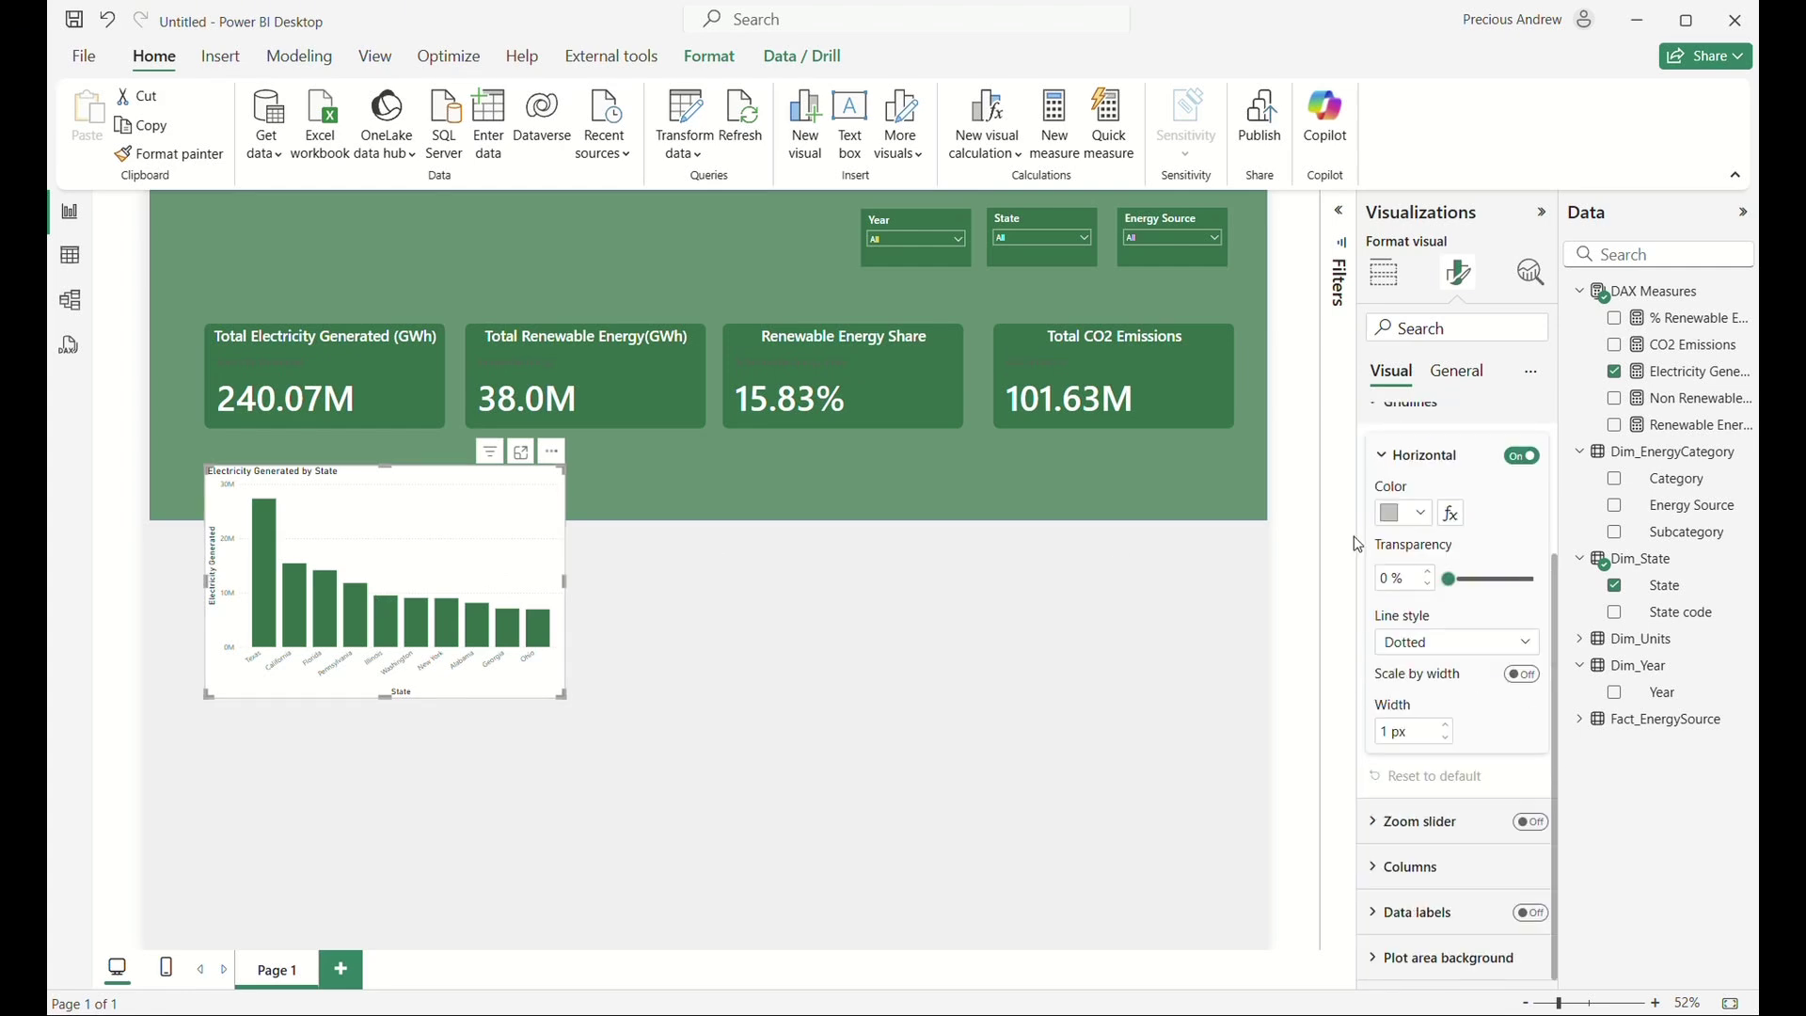
pyautogui.click(1382, 462)
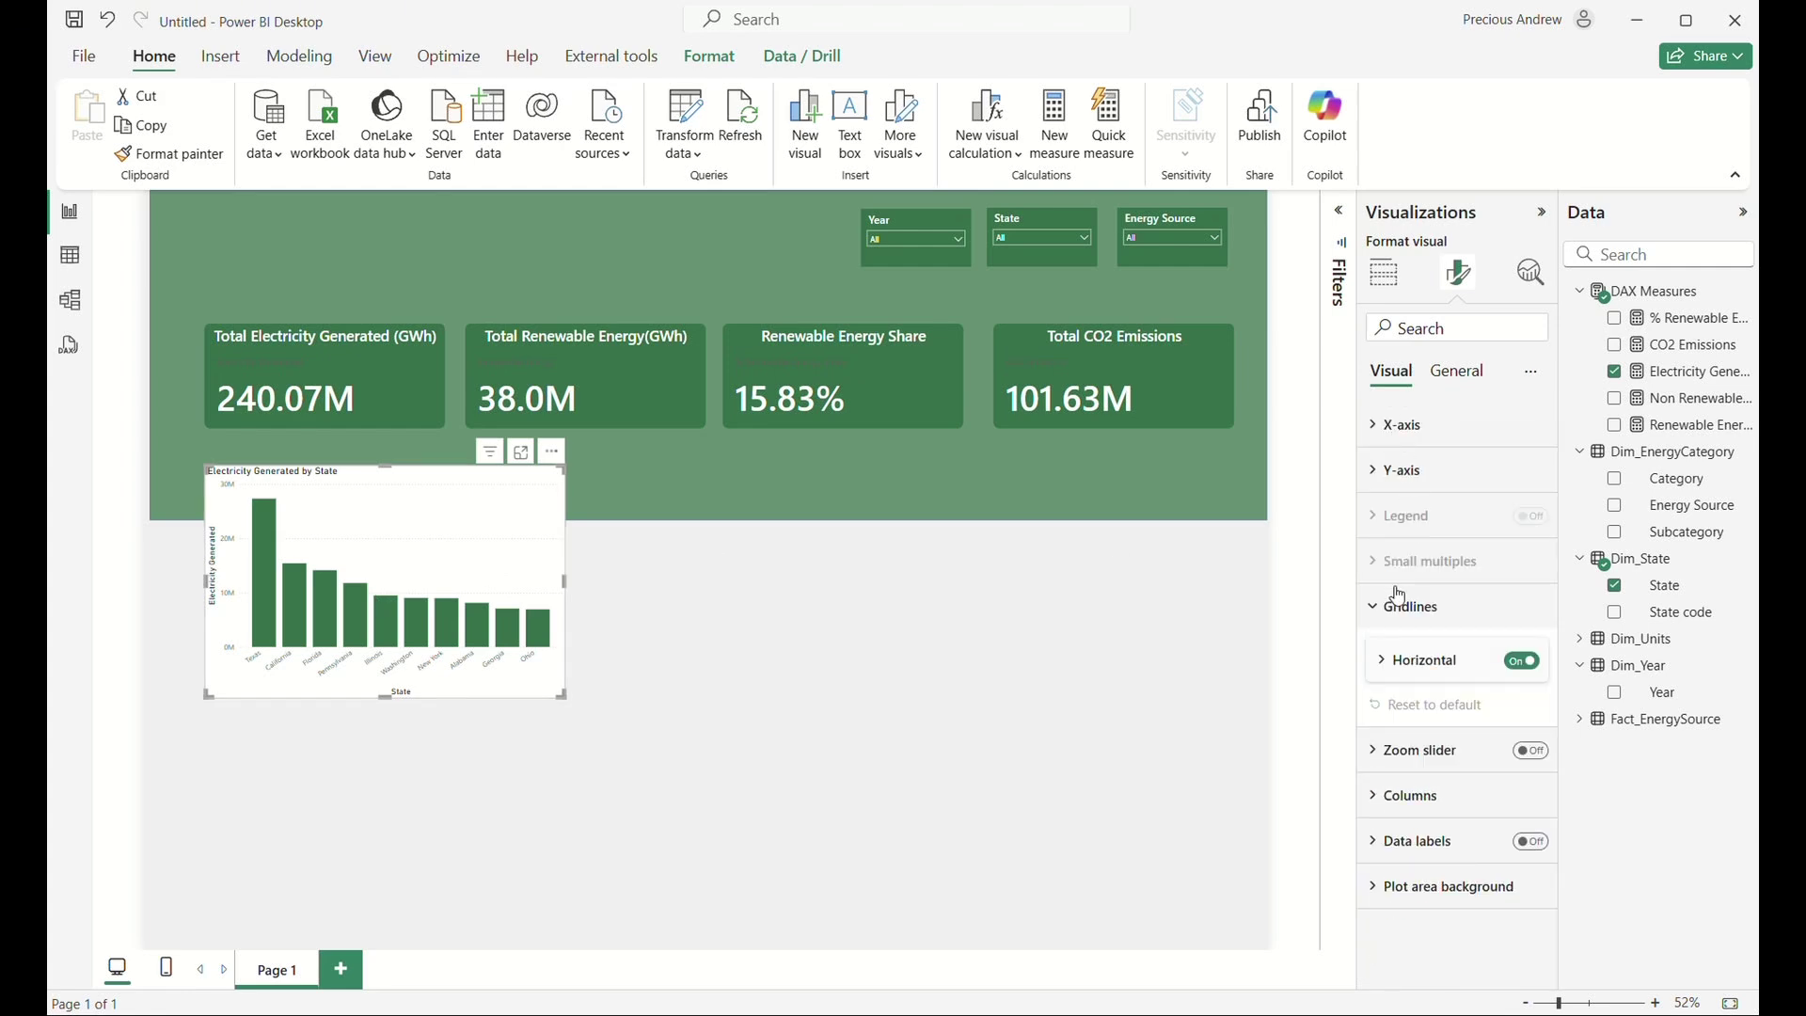
pyautogui.click(1528, 666)
# Turn off the X-axis and Y-axis titles on the column chart.
pyautogui.click(1380, 429)
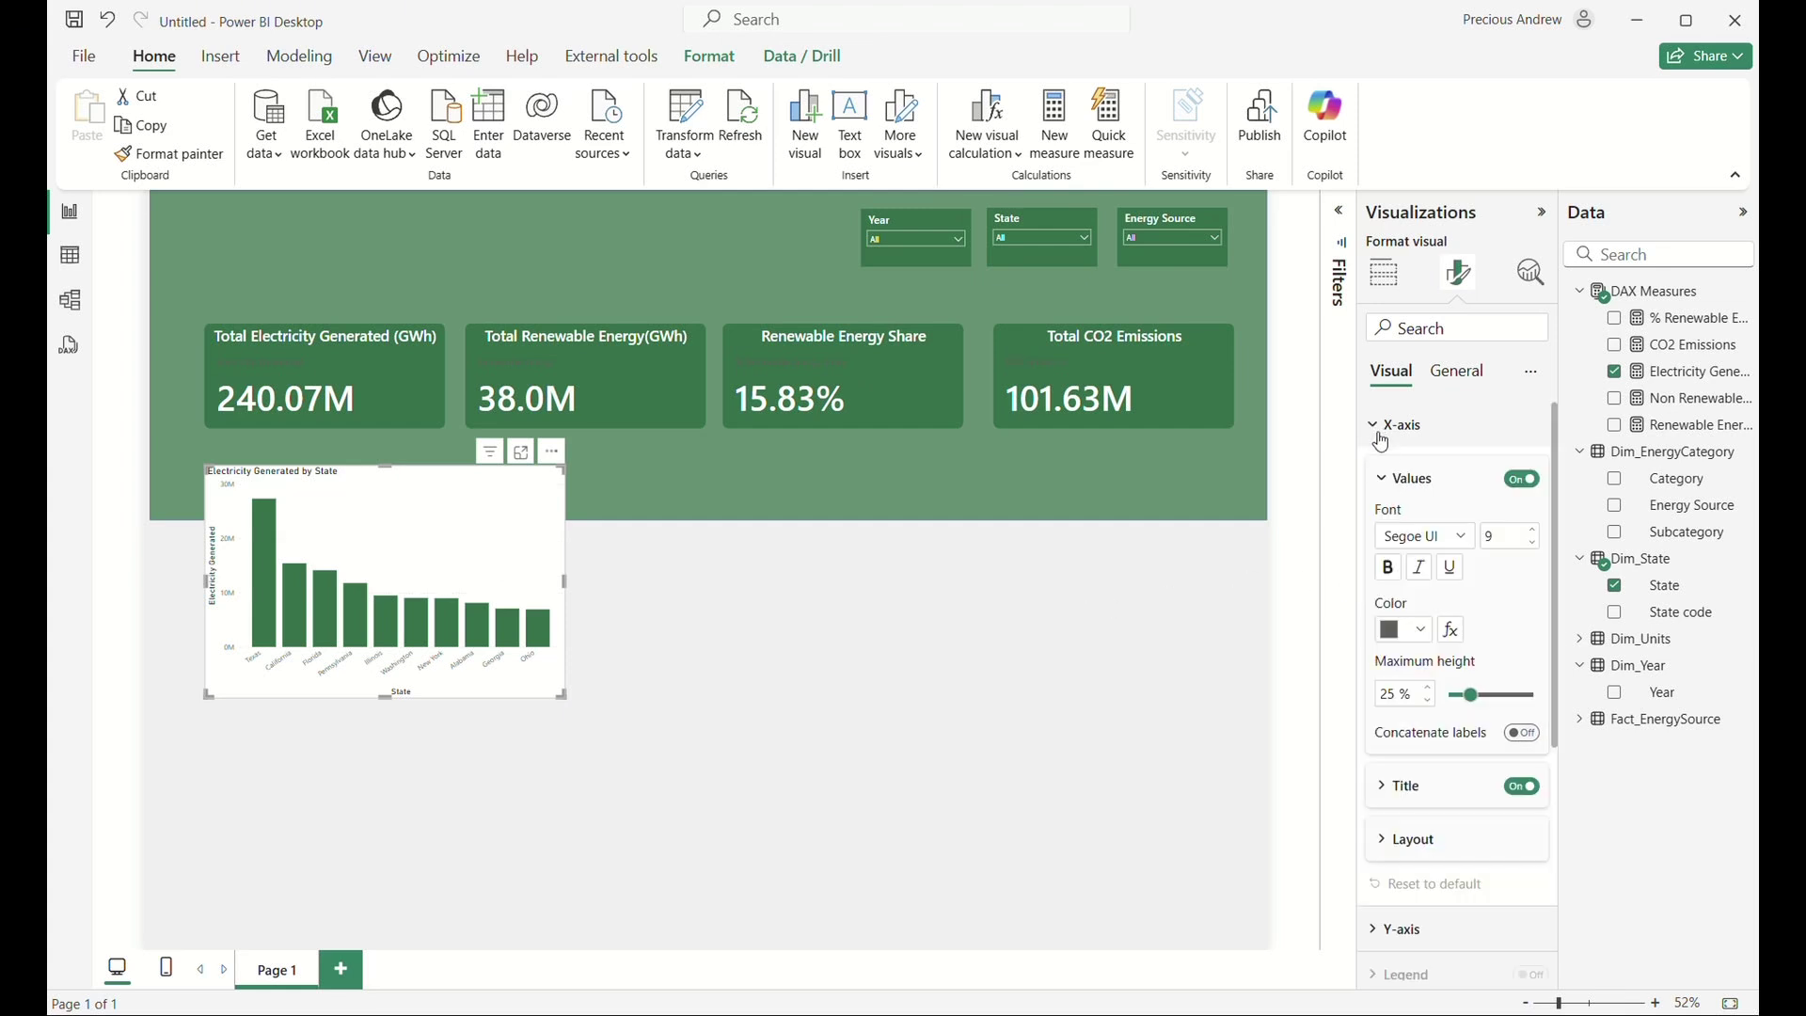
pyautogui.click(1522, 788)
pyautogui.click(1404, 480)
pyautogui.click(1372, 424)
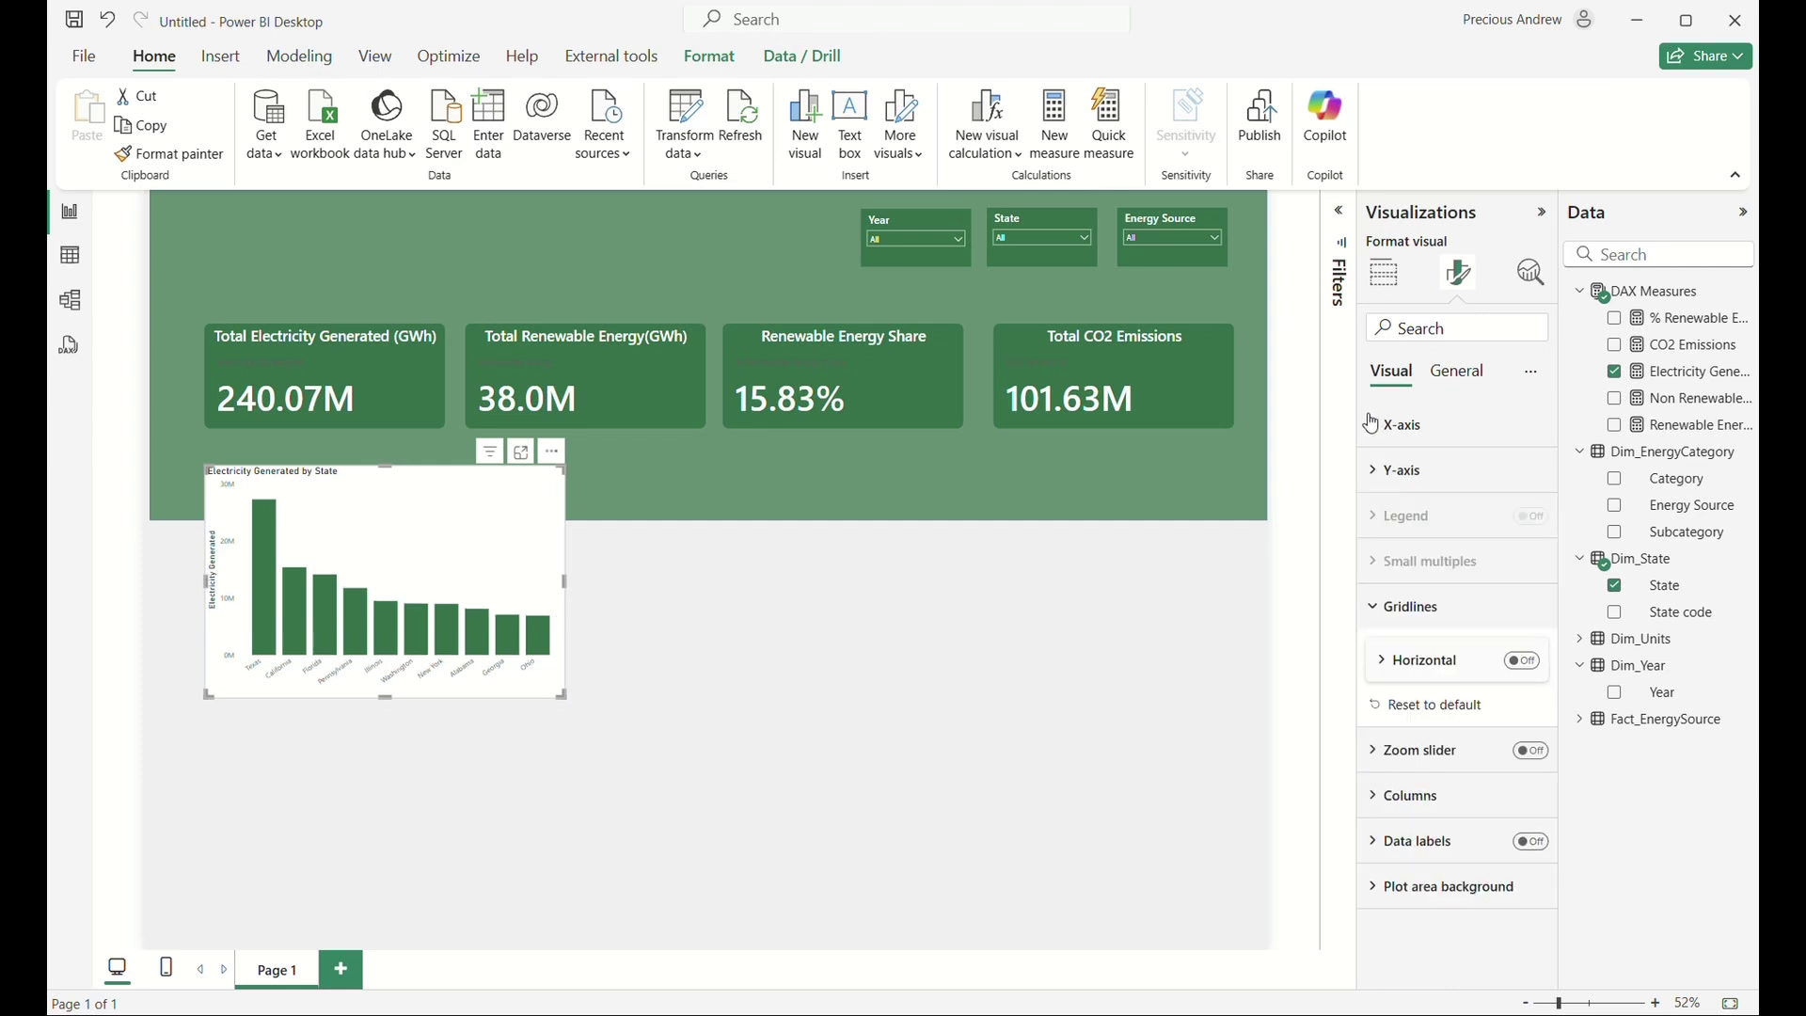
pyautogui.click(1383, 470)
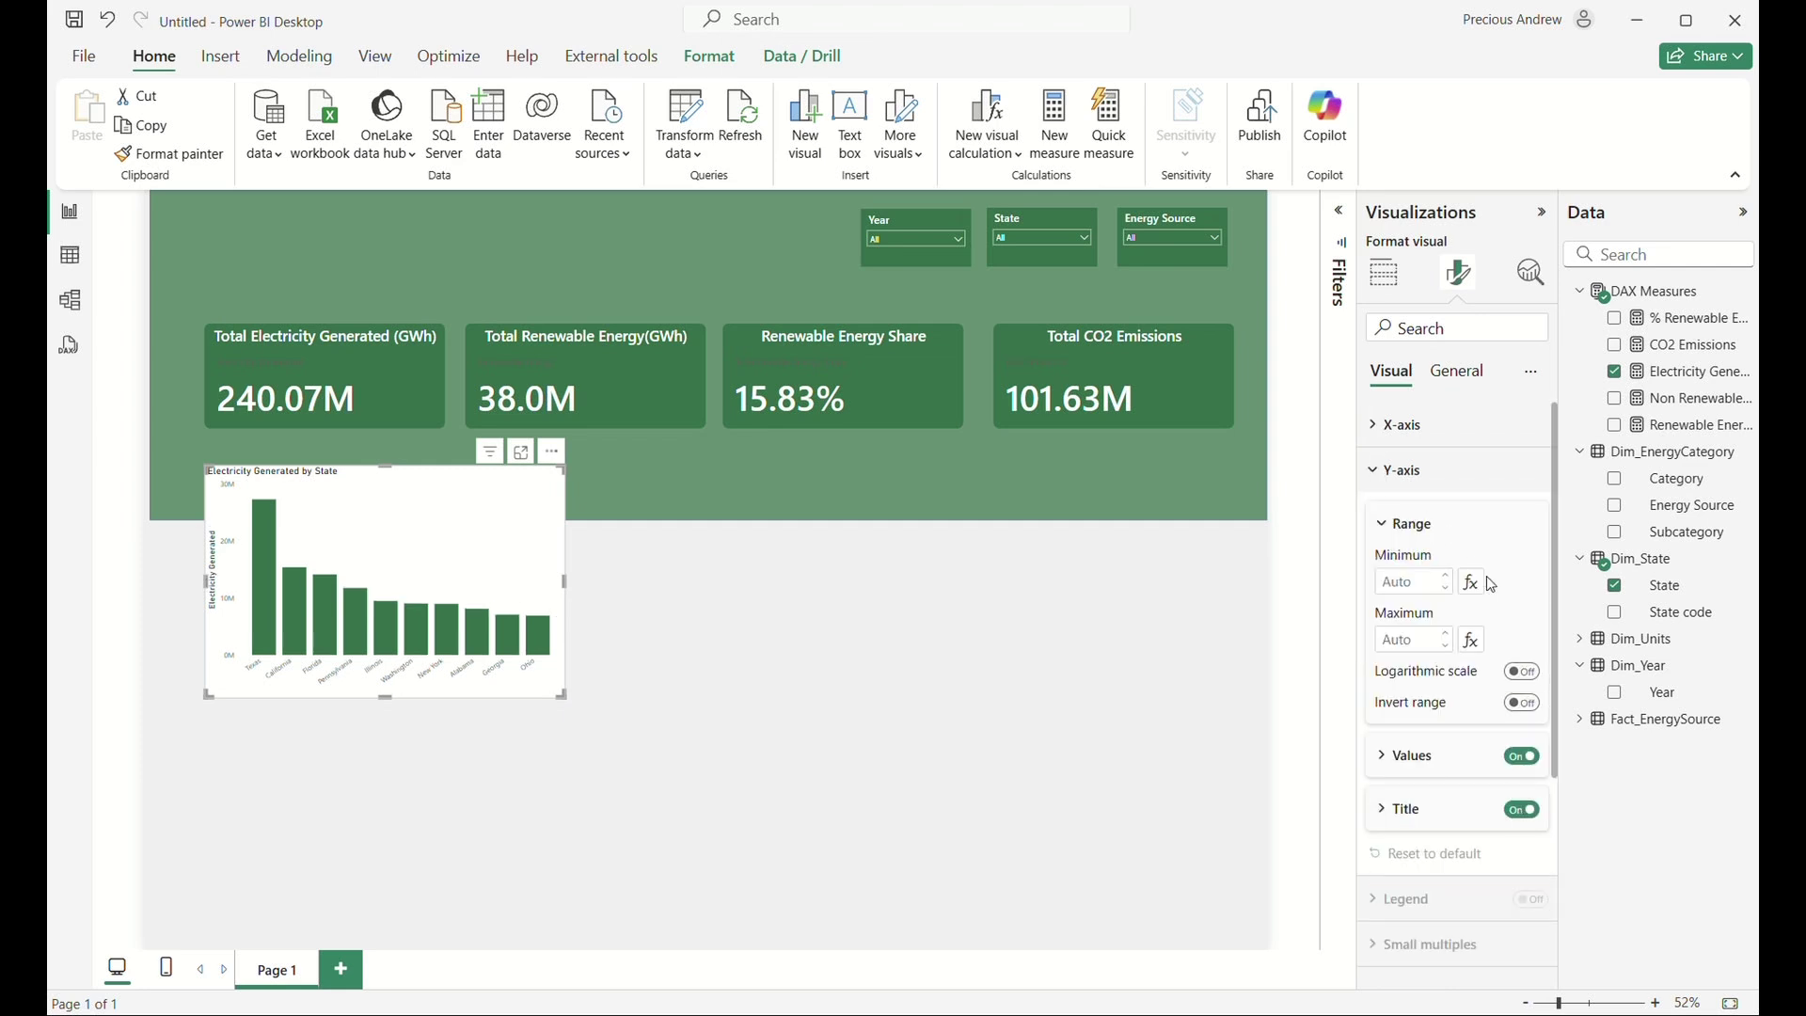
pyautogui.click(1524, 811)
pyautogui.click(1457, 371)
pyautogui.click(1393, 371)
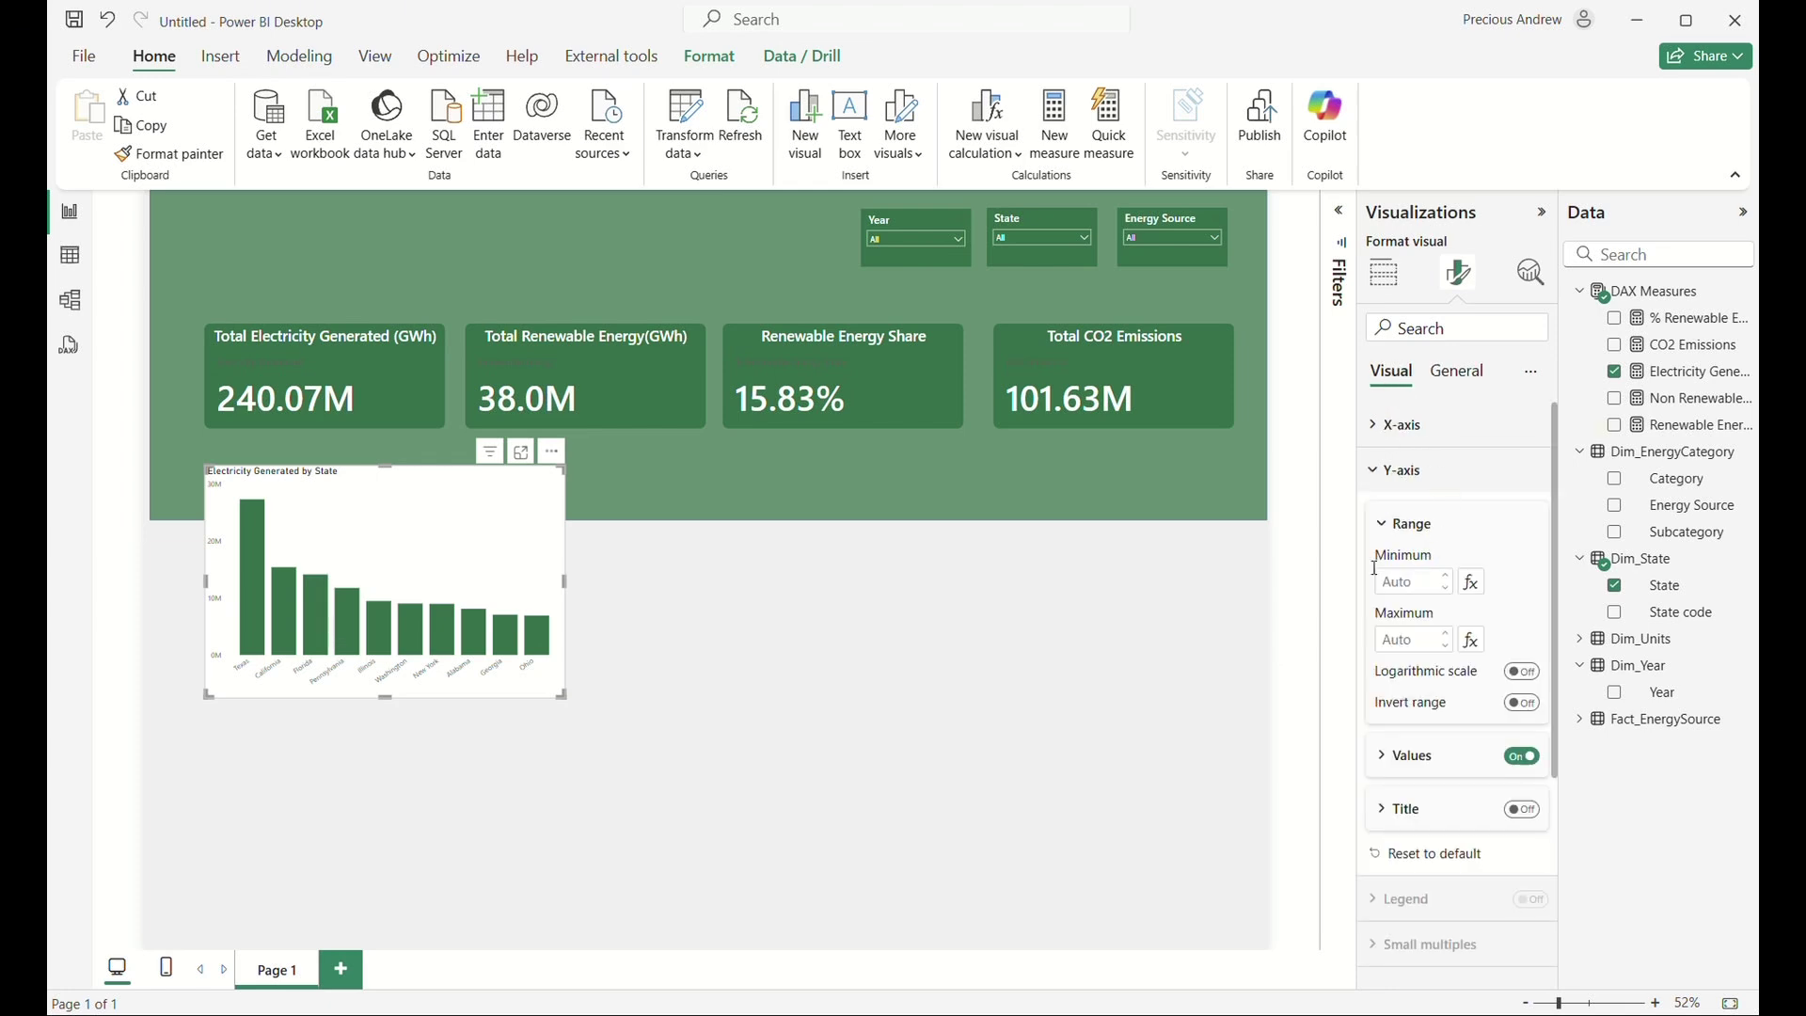
# Set the column chart's X-axis labels to Segoe UI Light, size 15, and enlarge the Y-axis labels to match.
pyautogui.click(1404, 426)
pyautogui.click(1413, 479)
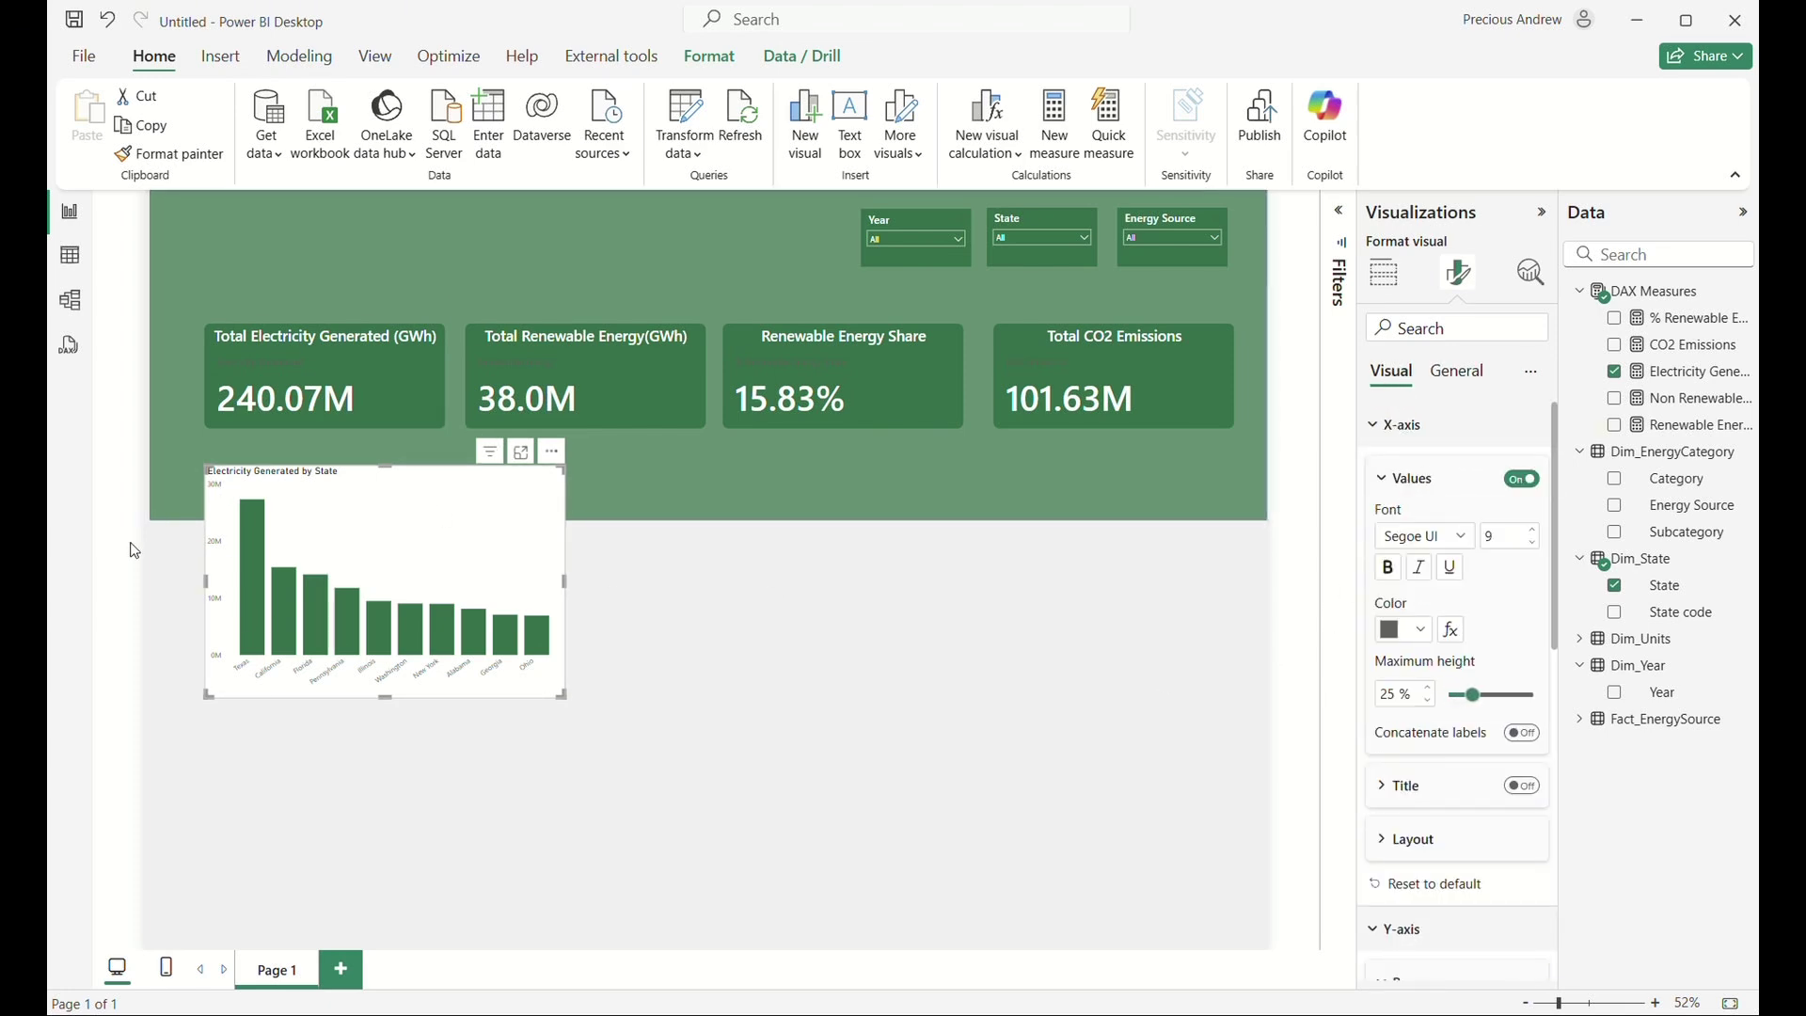
pyautogui.click(1461, 537)
pyautogui.click(1468, 758)
pyautogui.click(1536, 532)
pyautogui.click(1535, 533)
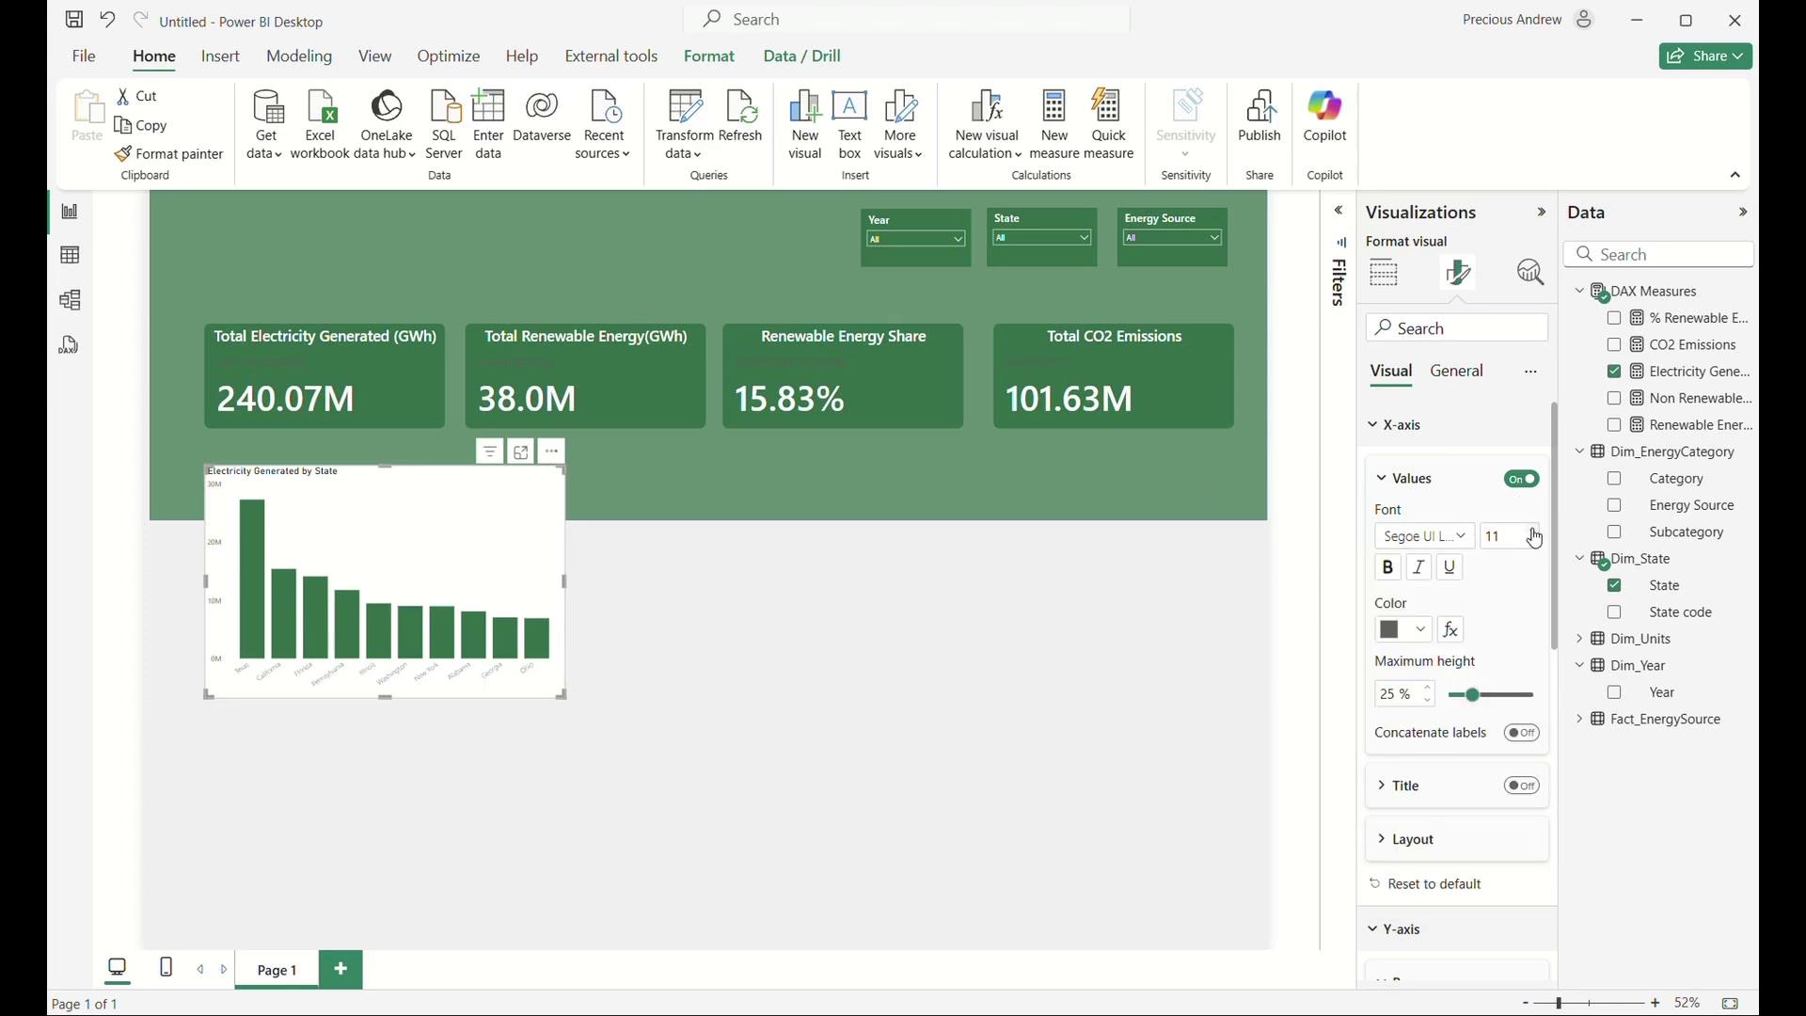
pyautogui.click(1535, 533)
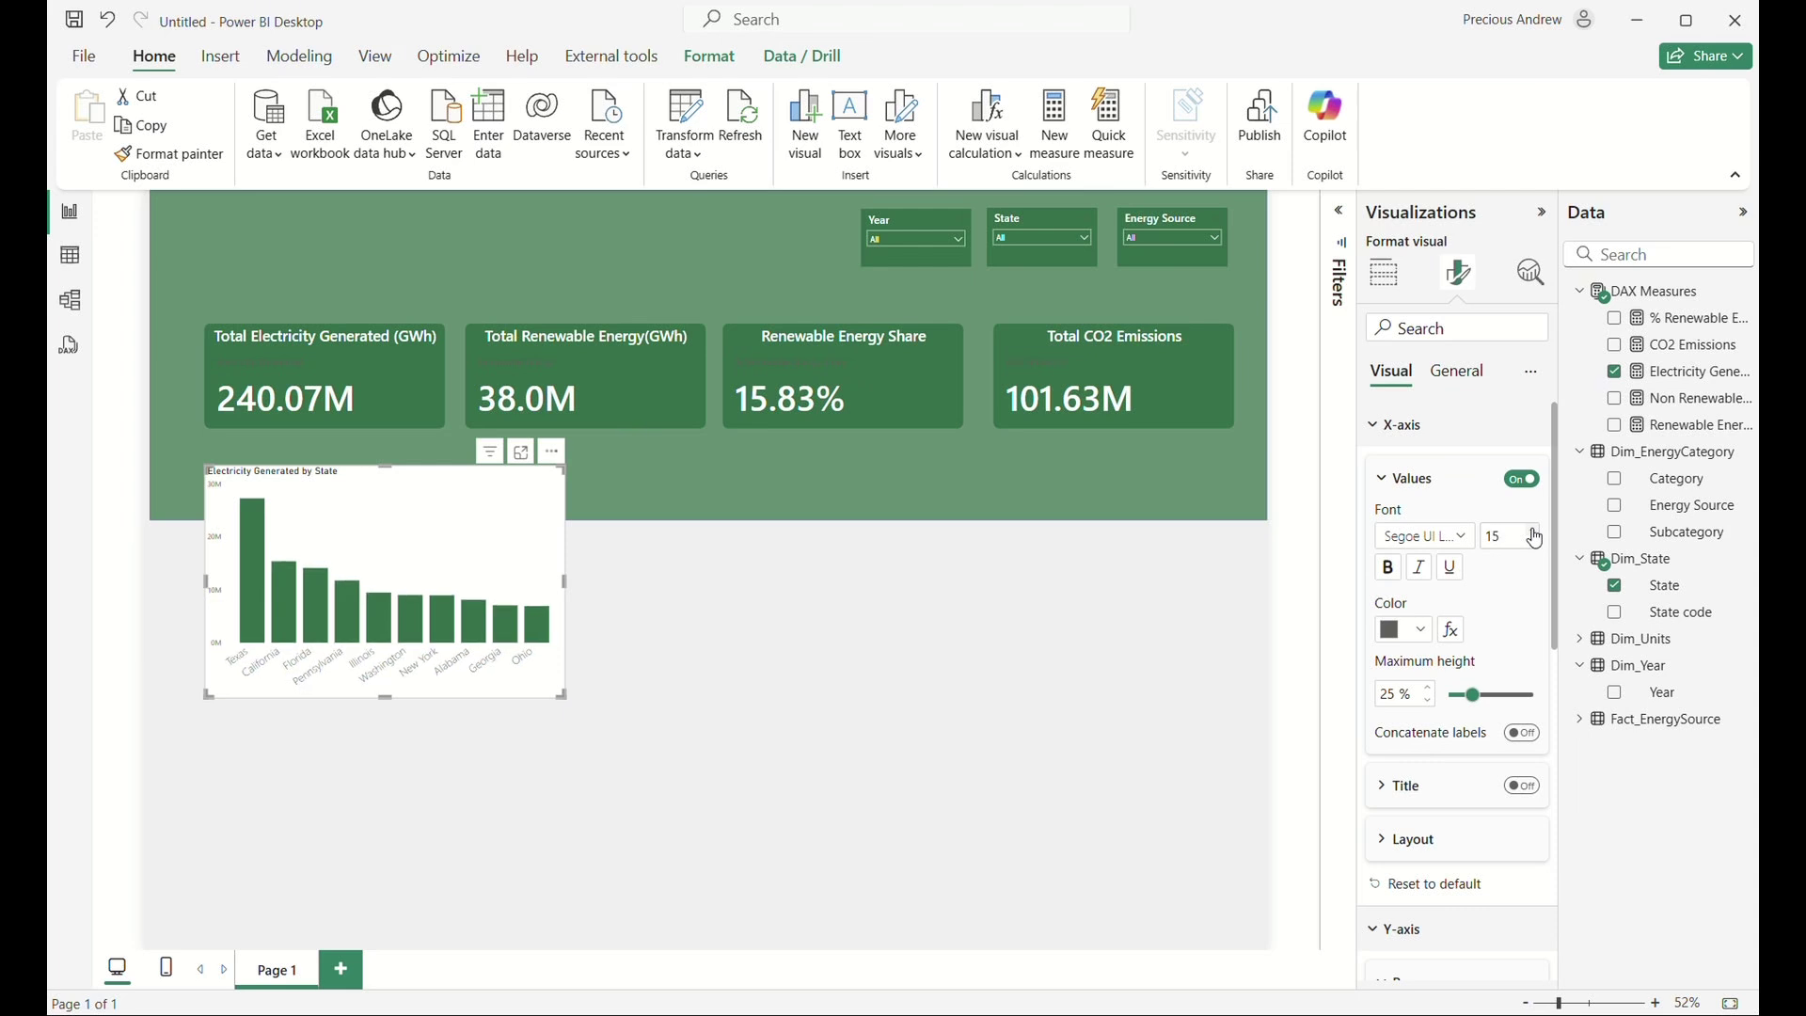
pyautogui.click(1394, 425)
pyautogui.click(1399, 471)
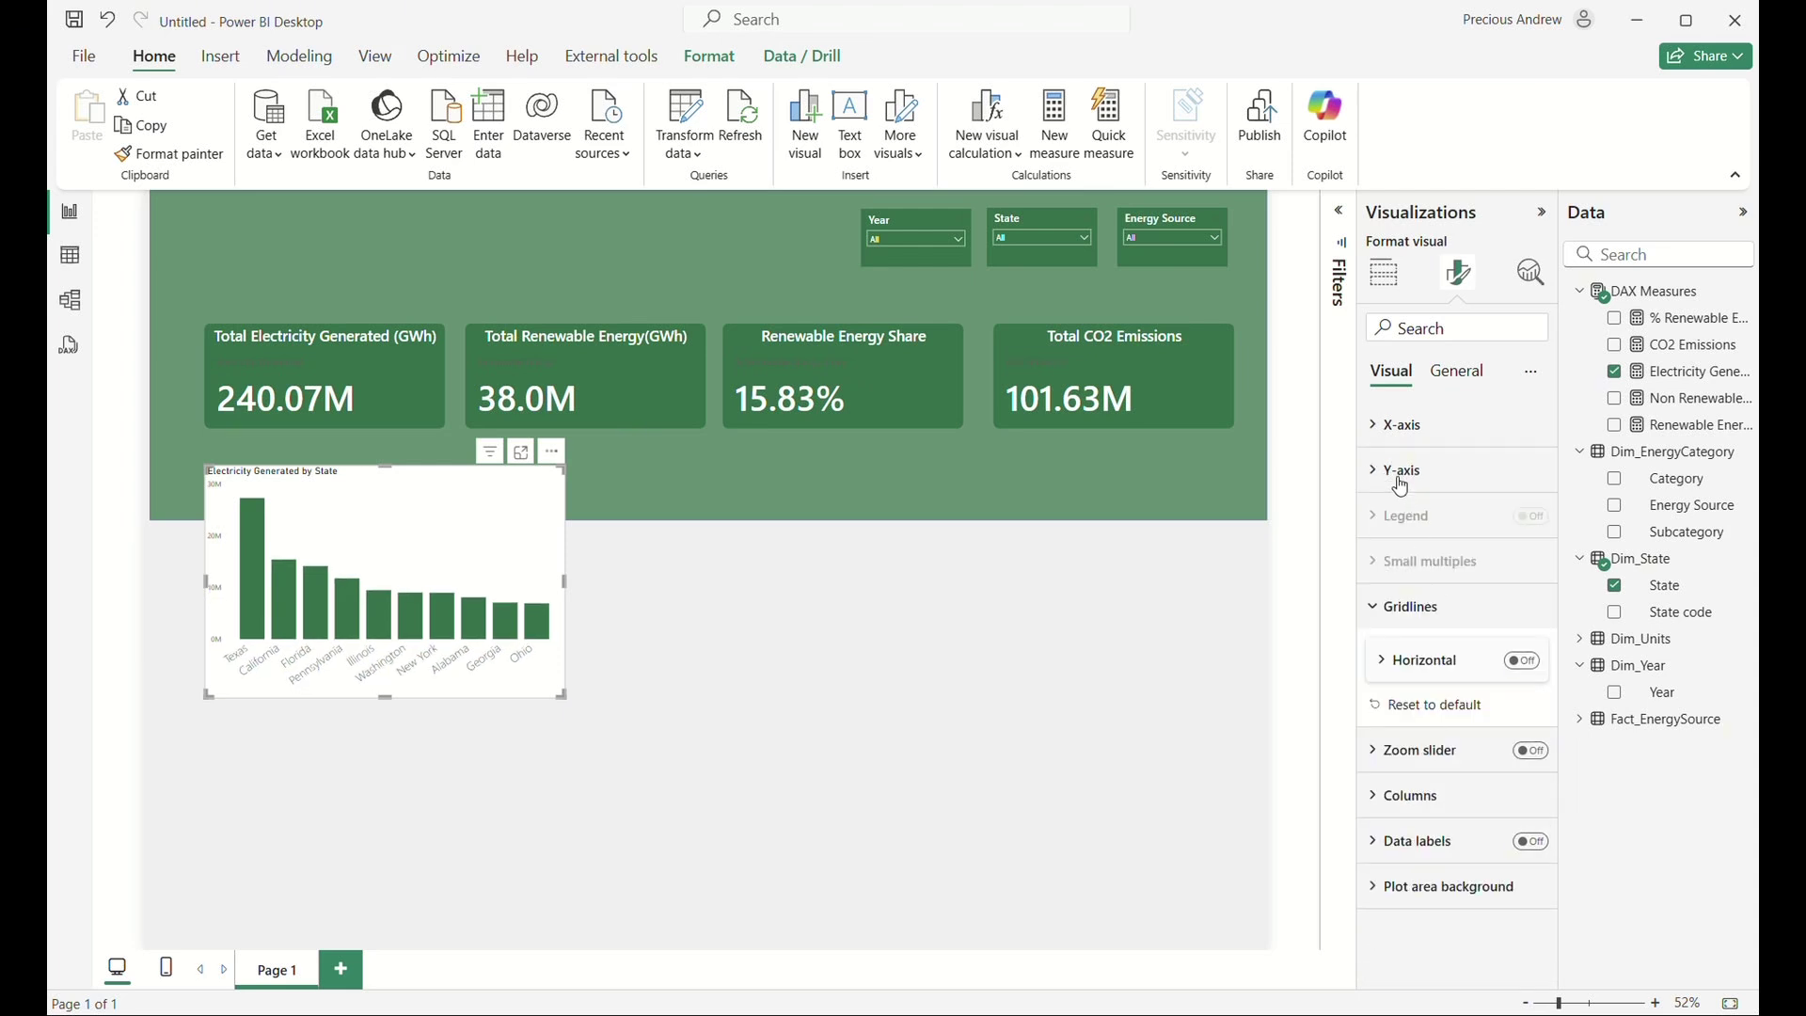
pyautogui.click(1400, 471)
# Change the column chart title to a heavier Segoe UI font and increase its size.
pyautogui.click(1457, 371)
pyautogui.click(1396, 471)
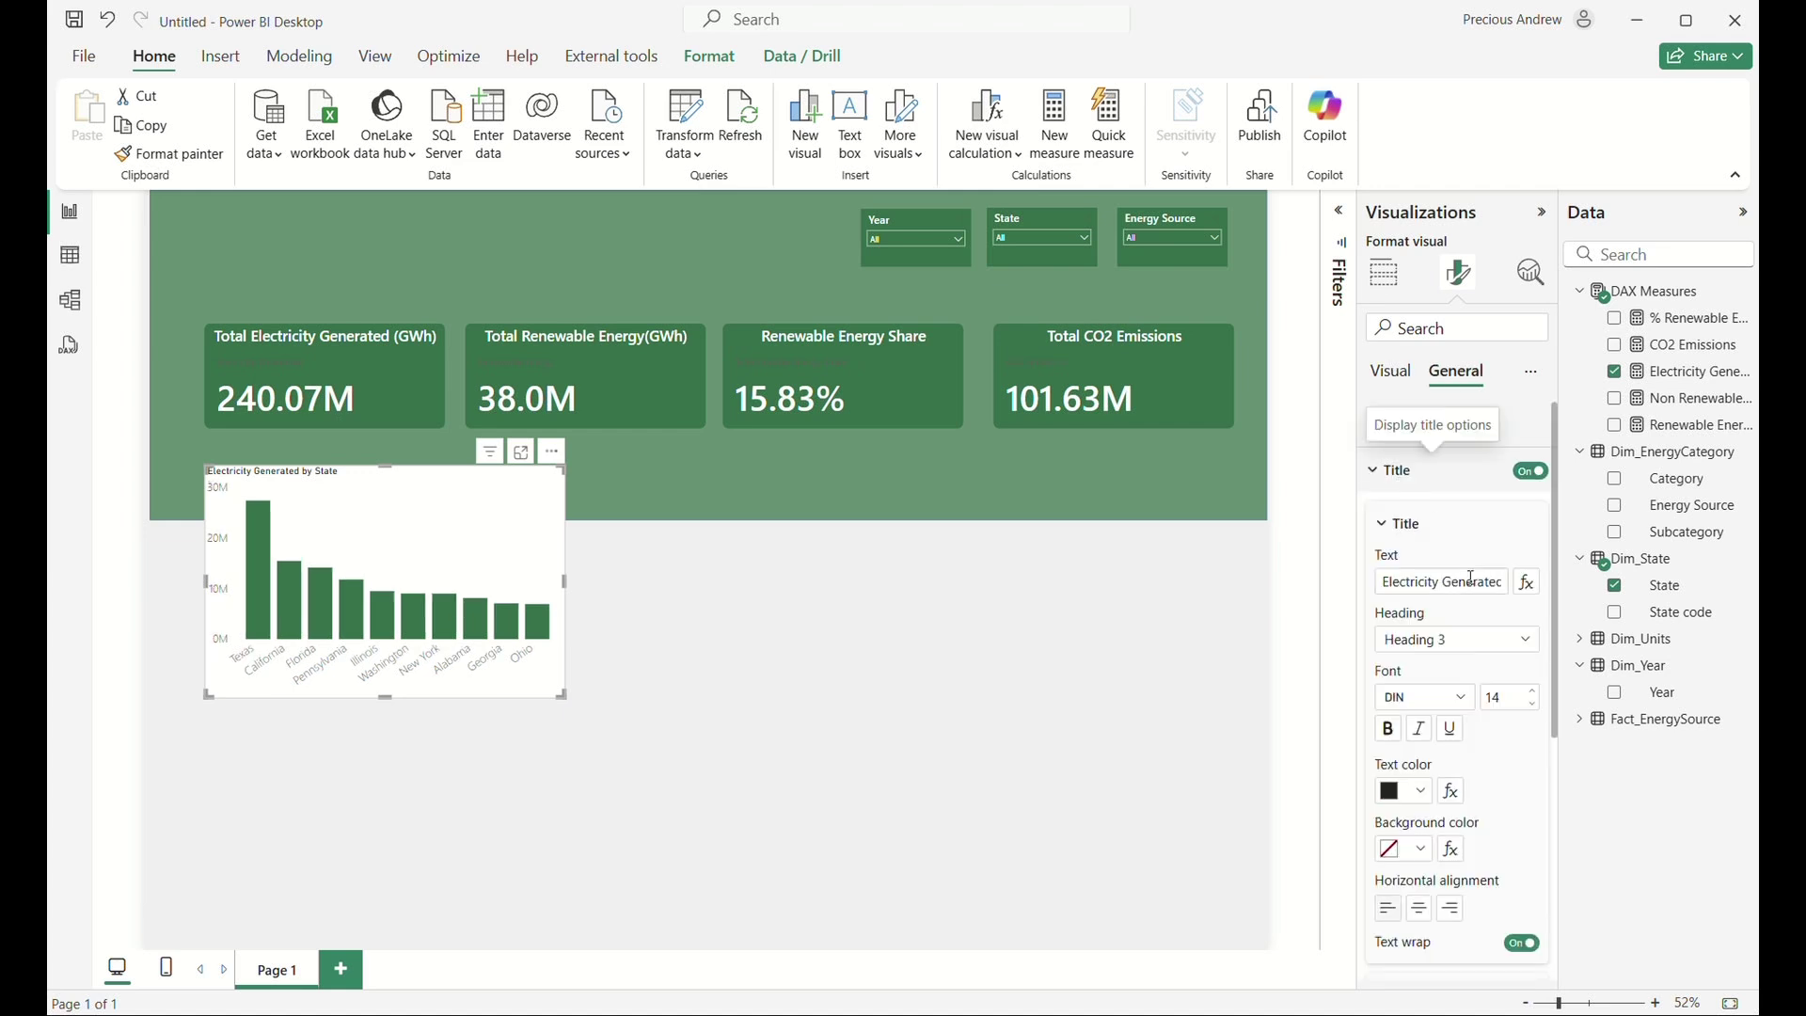
pyautogui.click(1437, 700)
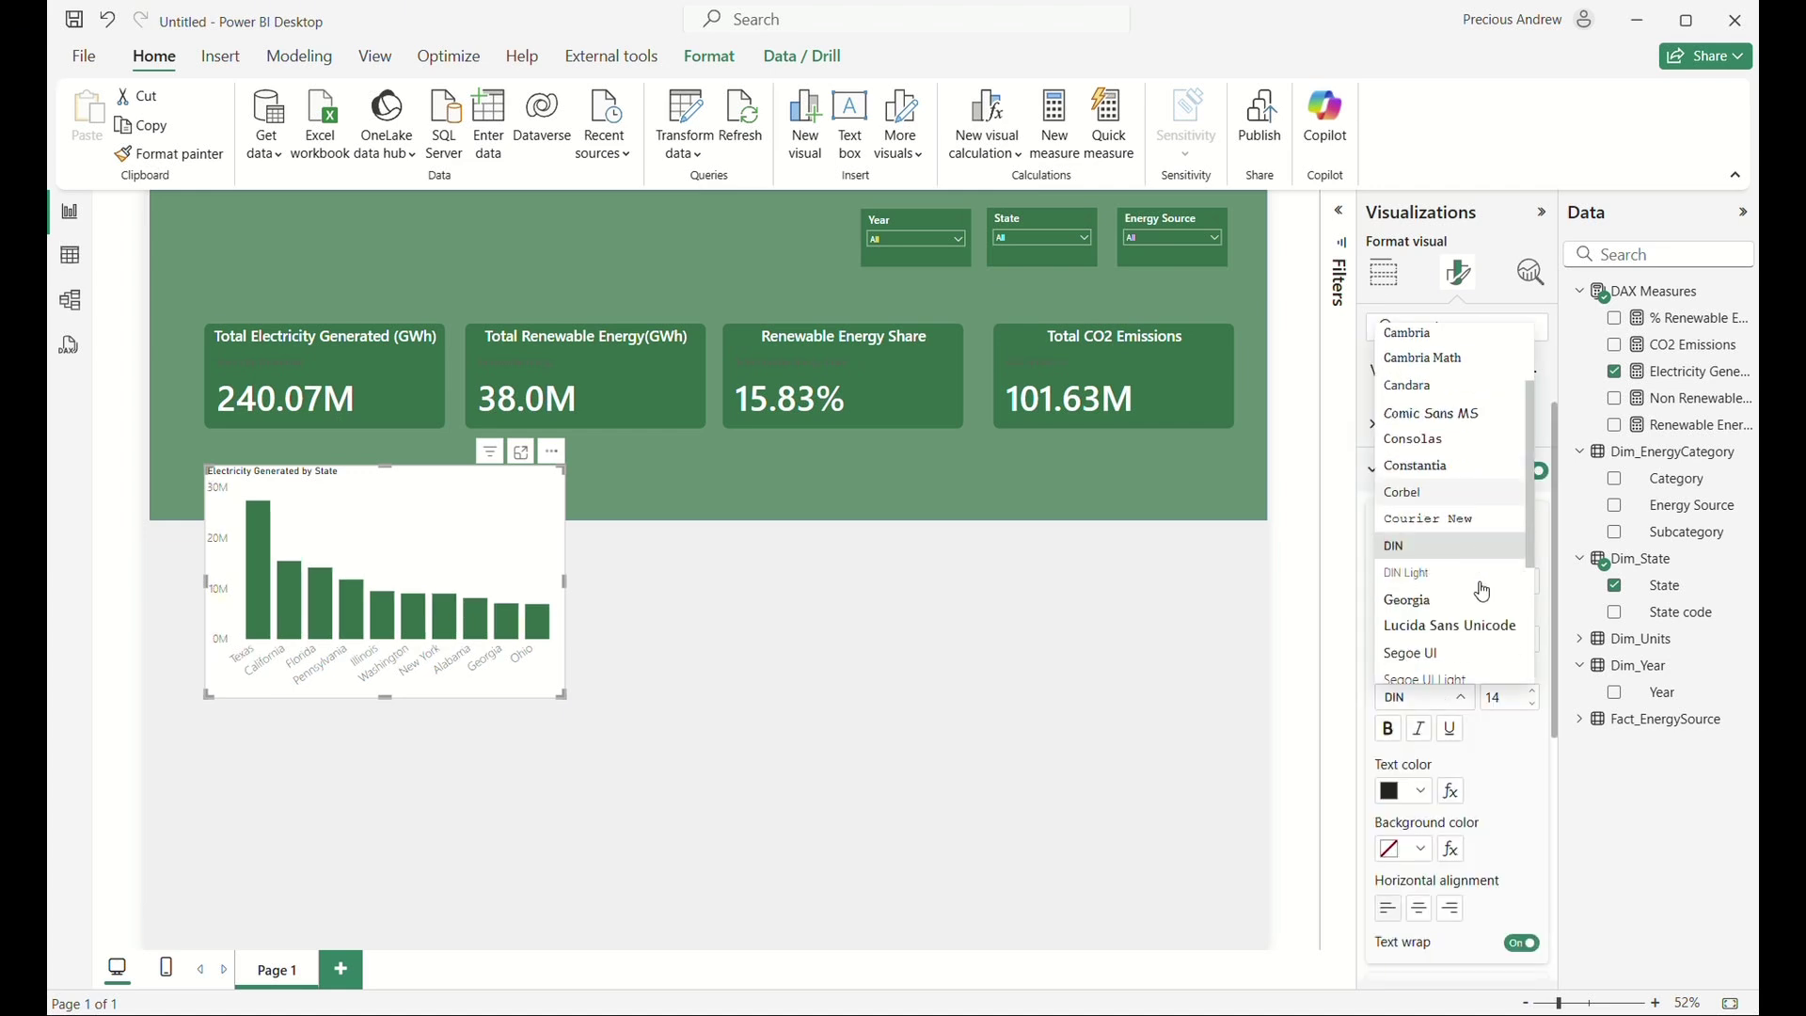
pyautogui.scroll(-2, 1483, 591)
pyautogui.click(1444, 602)
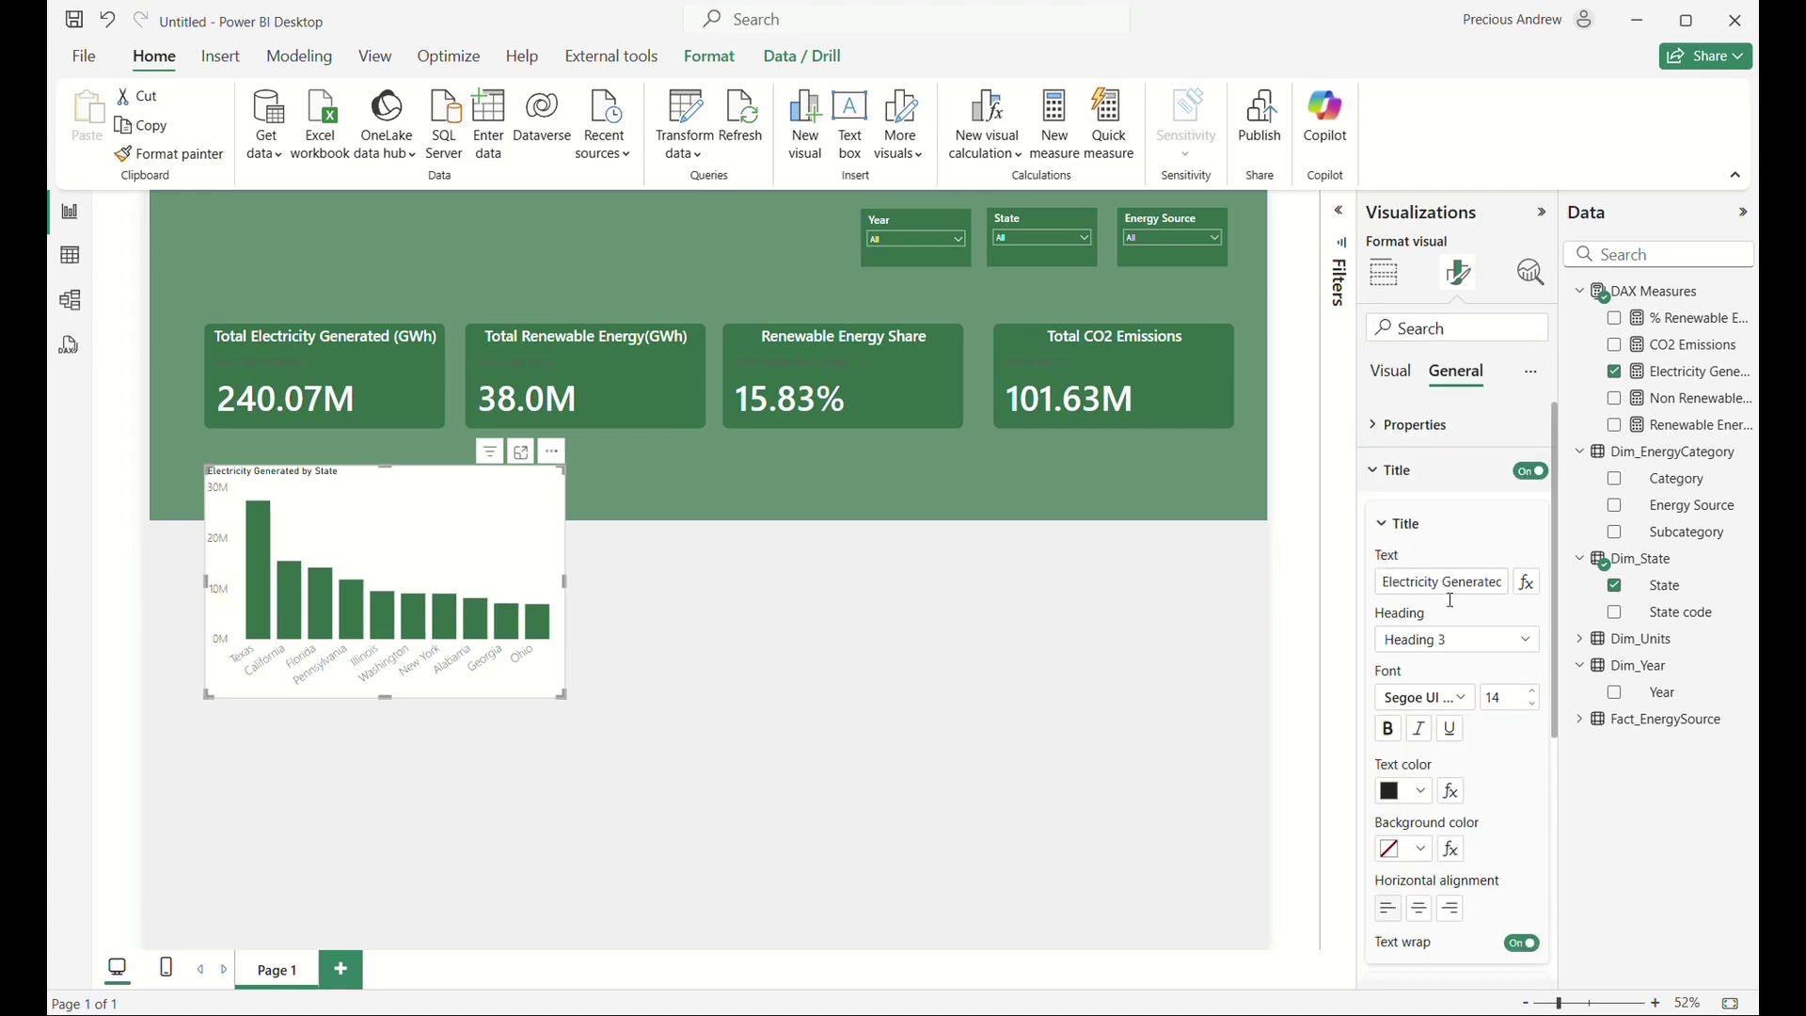
pyautogui.click(1533, 700)
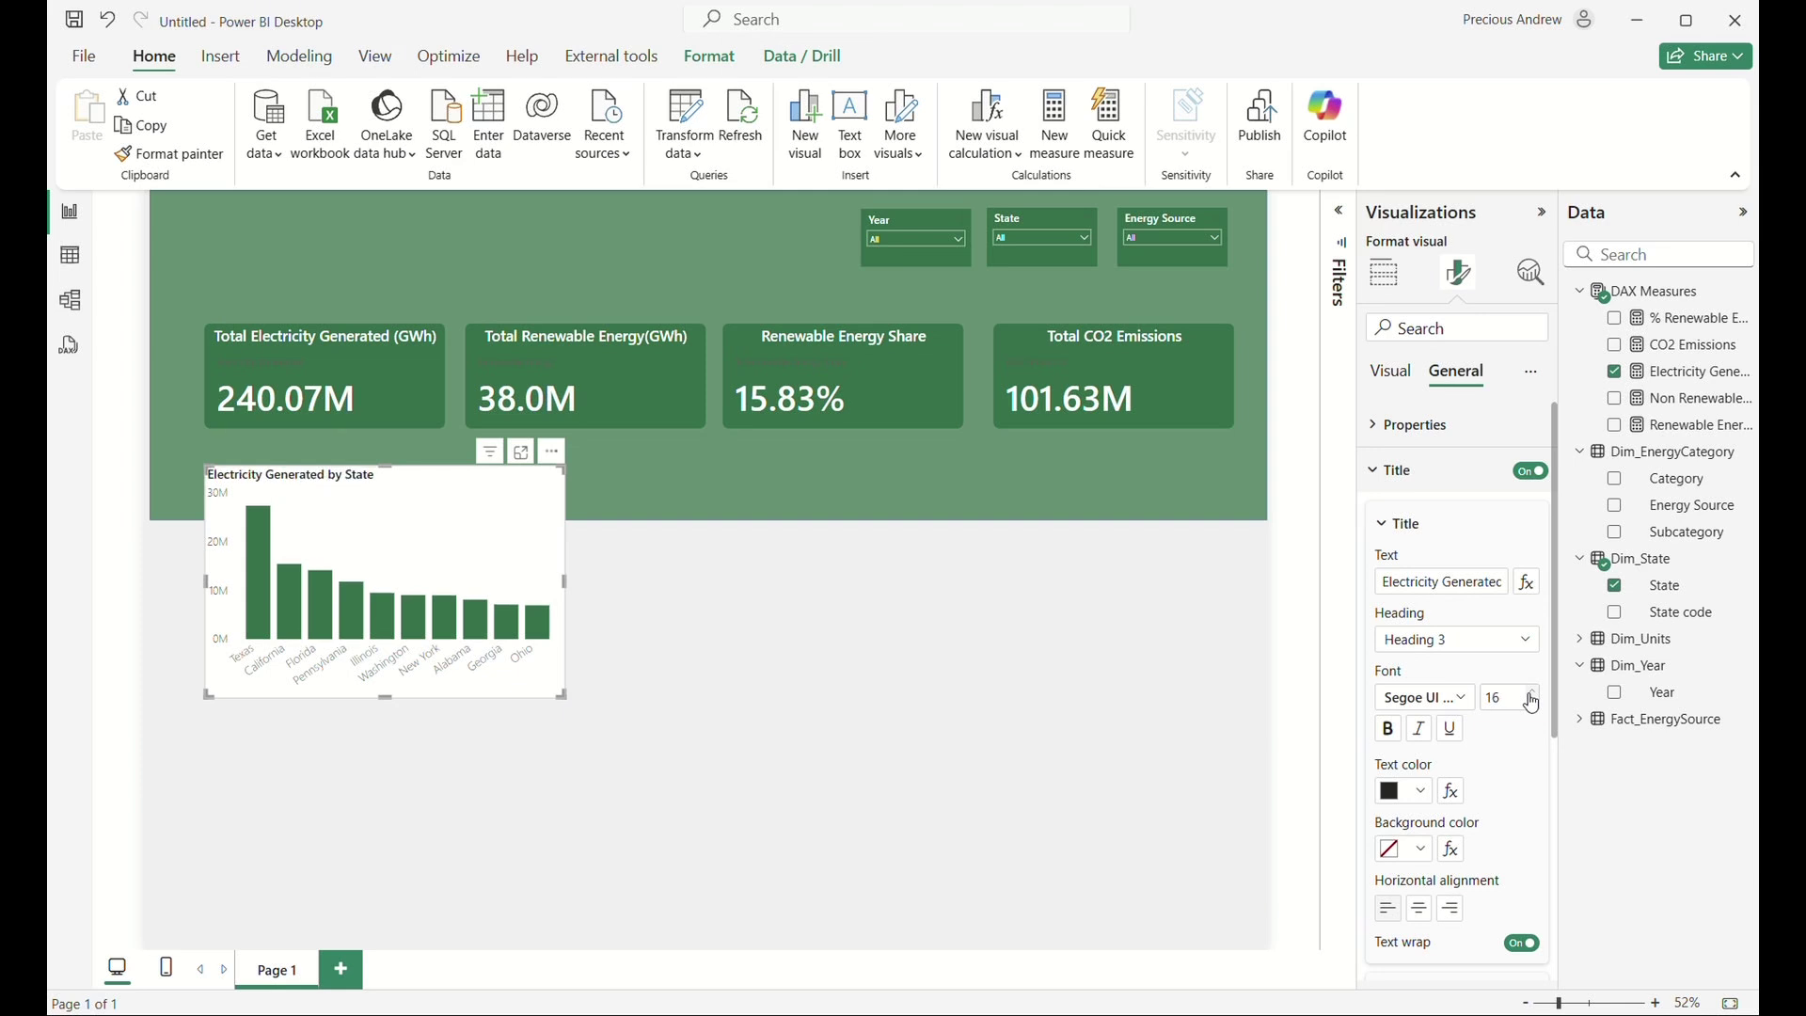
pyautogui.click(1533, 697)
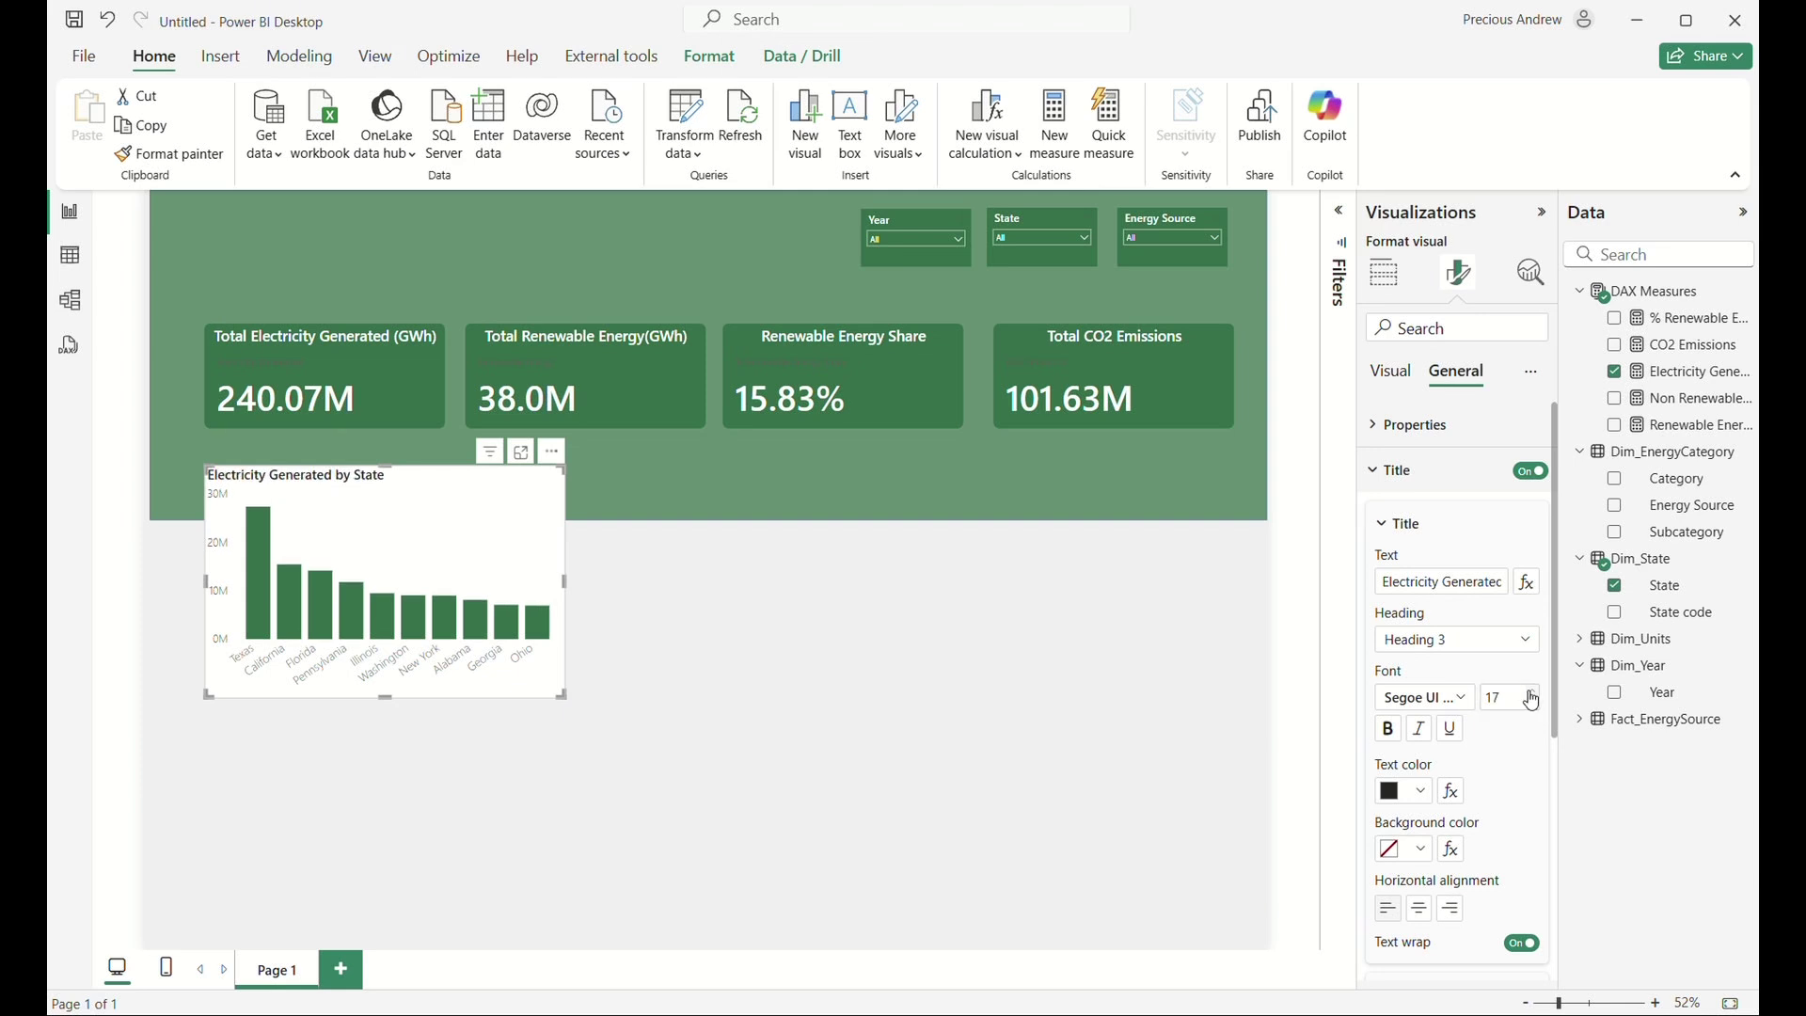
pyautogui.click(952, 604)
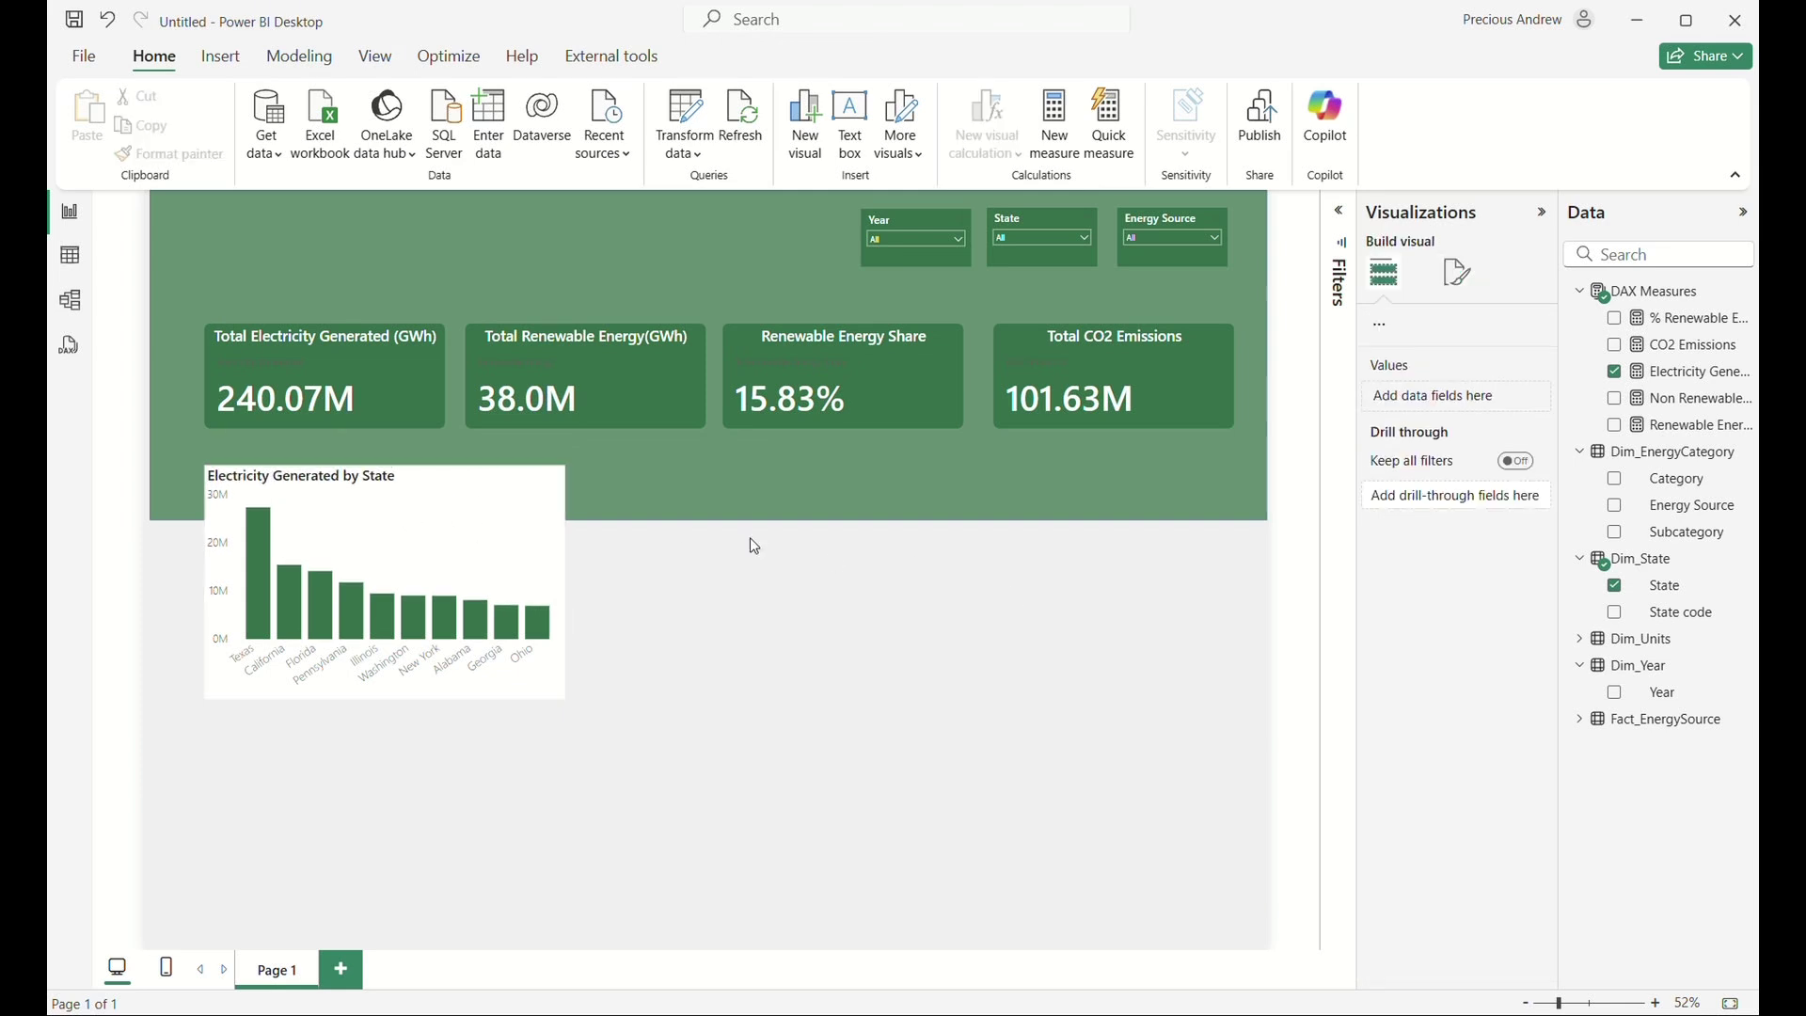
# Insert a donut chart, align it beside the column chart, and make it slightly narrower.
pyautogui.click(395, 527)
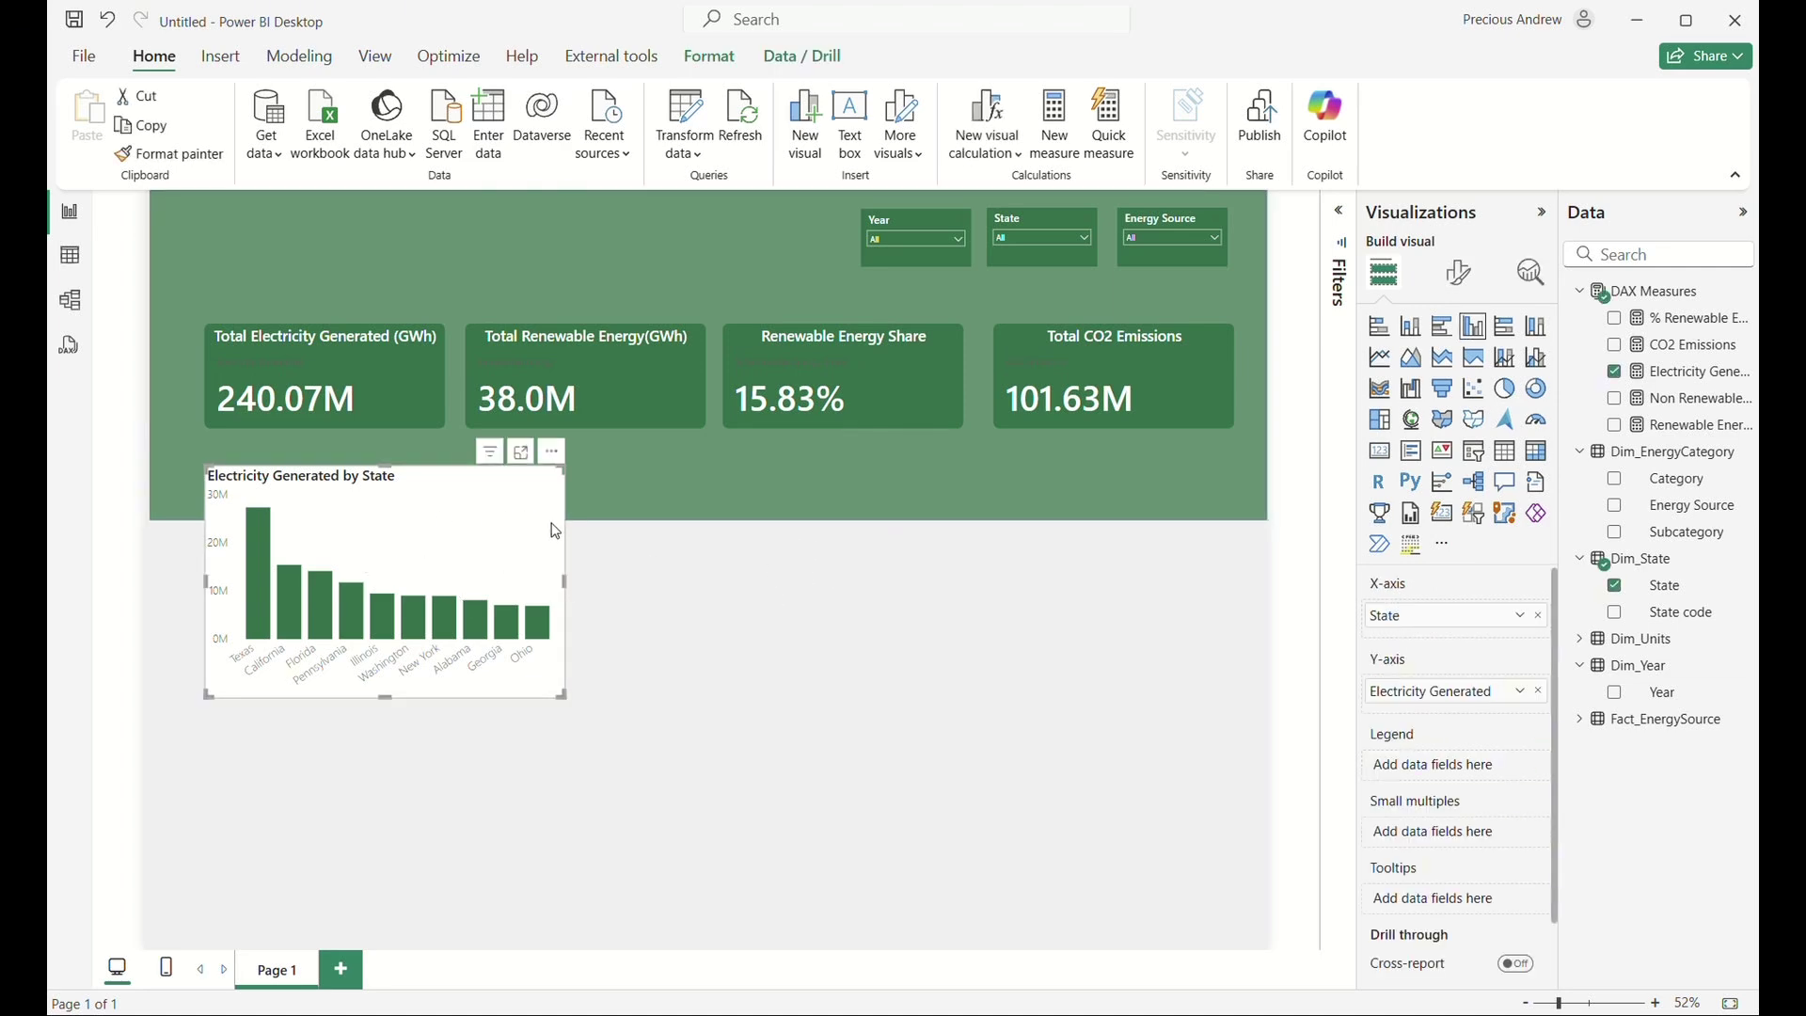
pyautogui.click(1047, 626)
pyautogui.click(1539, 403)
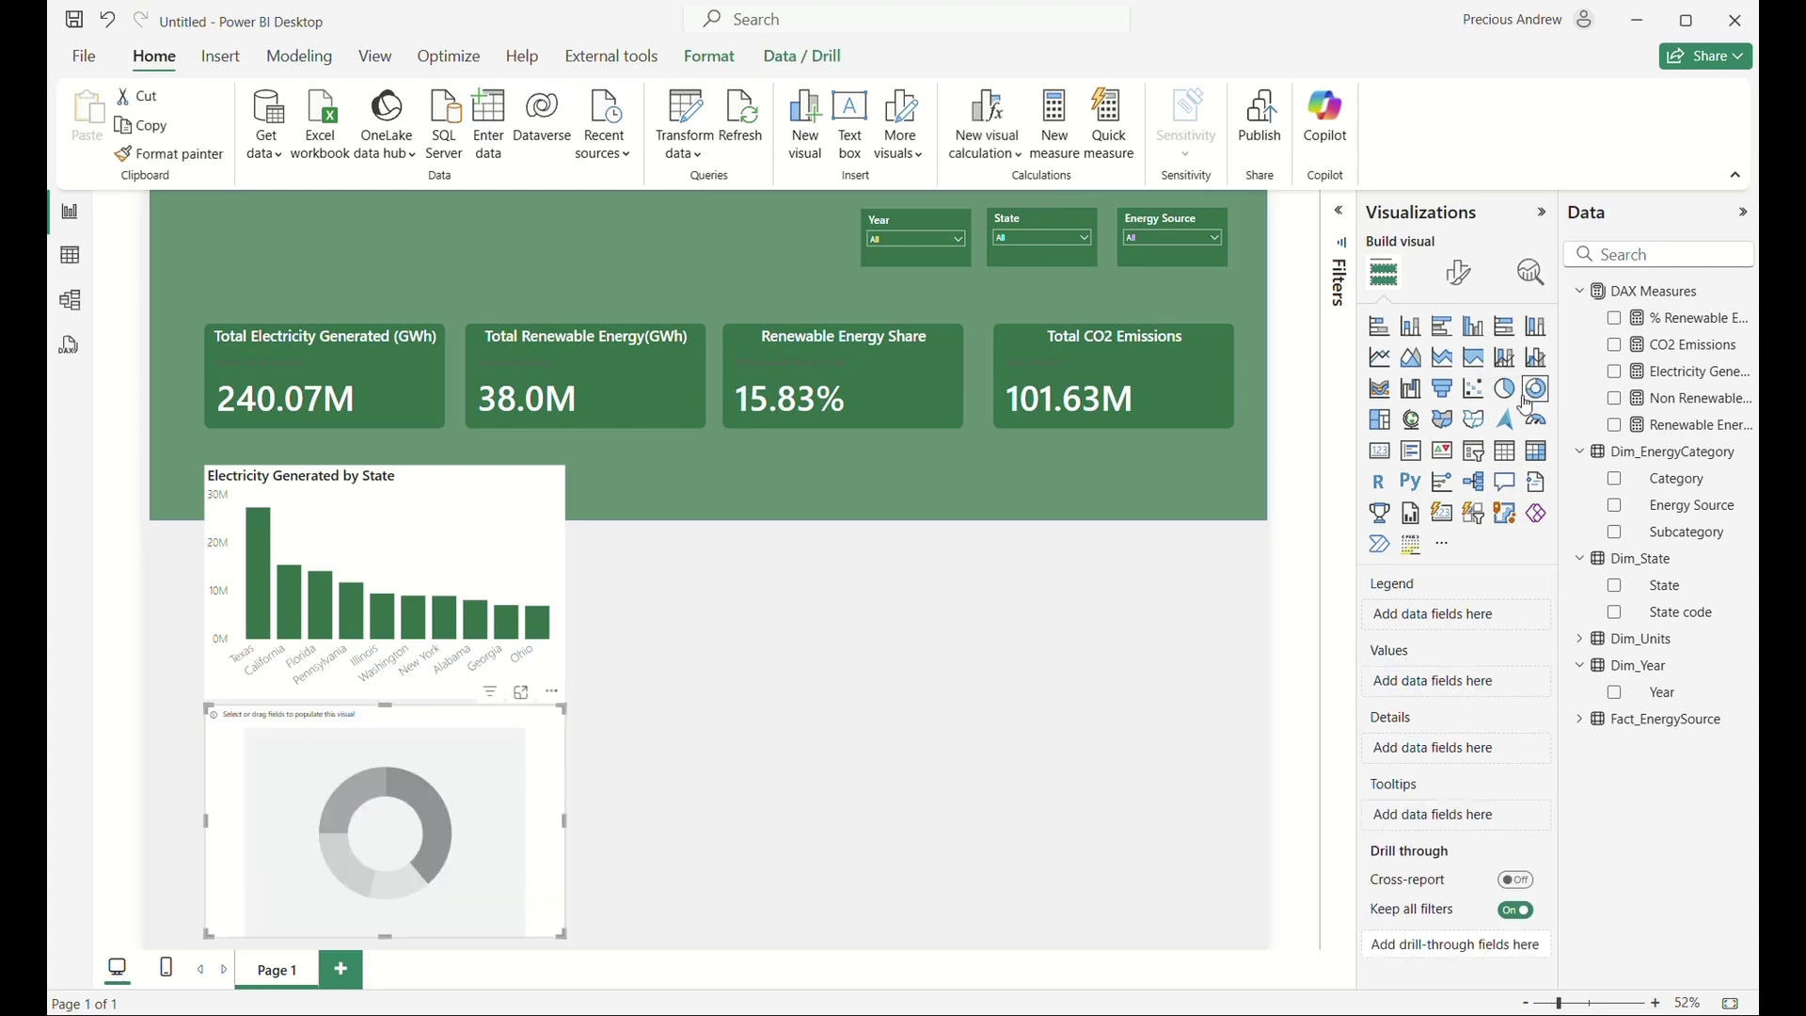
pyautogui.moveTo(383, 813); pyautogui.dragTo(792, 585)
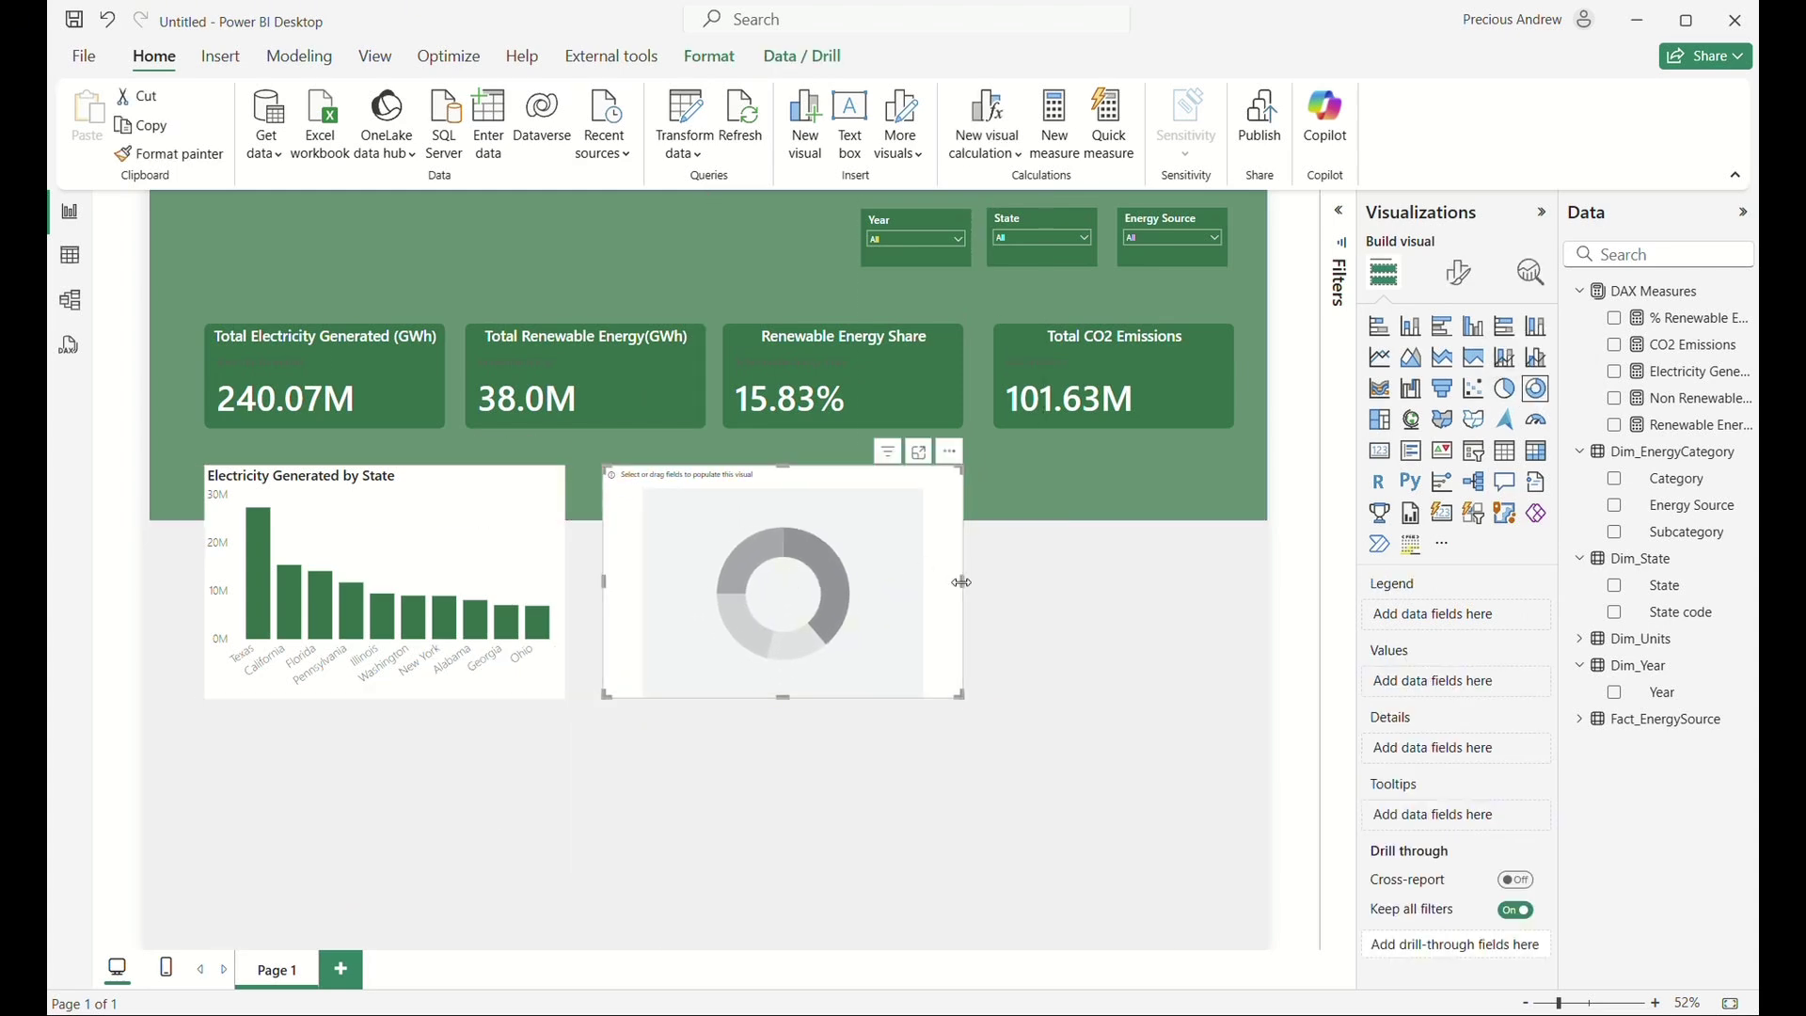
pyautogui.moveTo(961, 584); pyautogui.dragTo(921, 591)
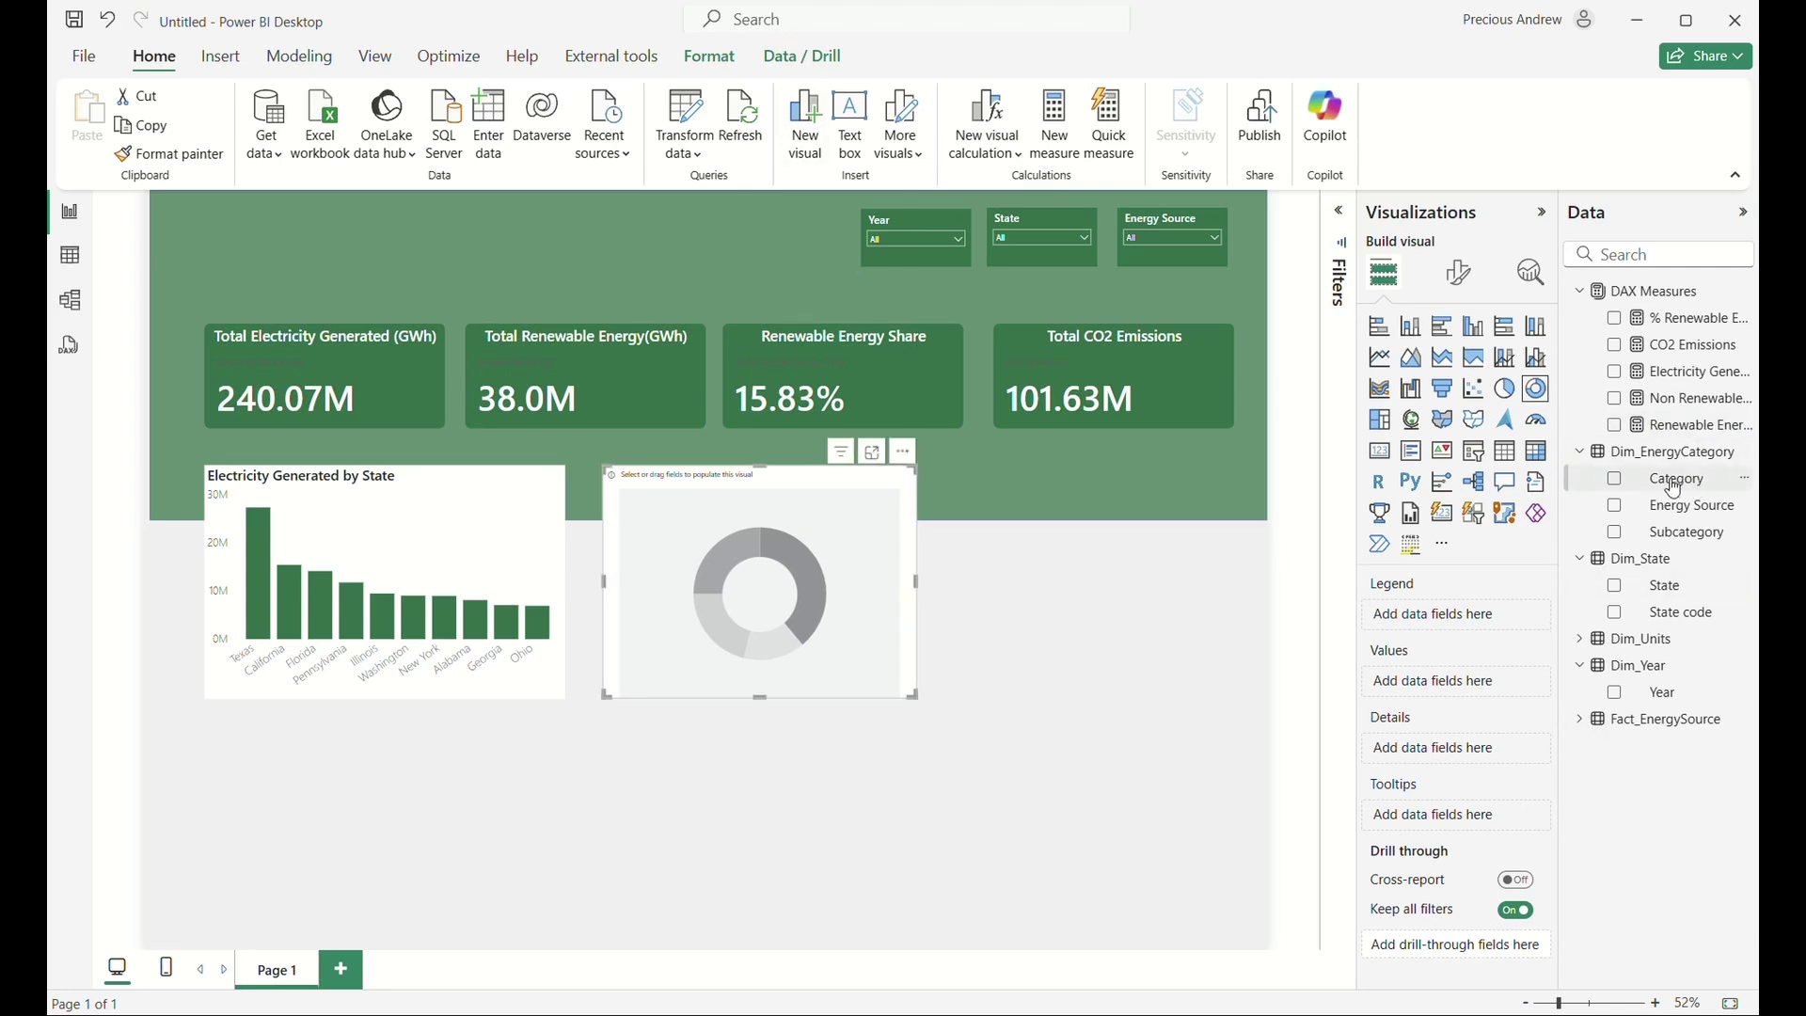
# Add the Non Renewable Energy and Renewable Energy measures as the donut chart's values.
pyautogui.moveTo(1667, 426); pyautogui.dragTo(1439, 615)
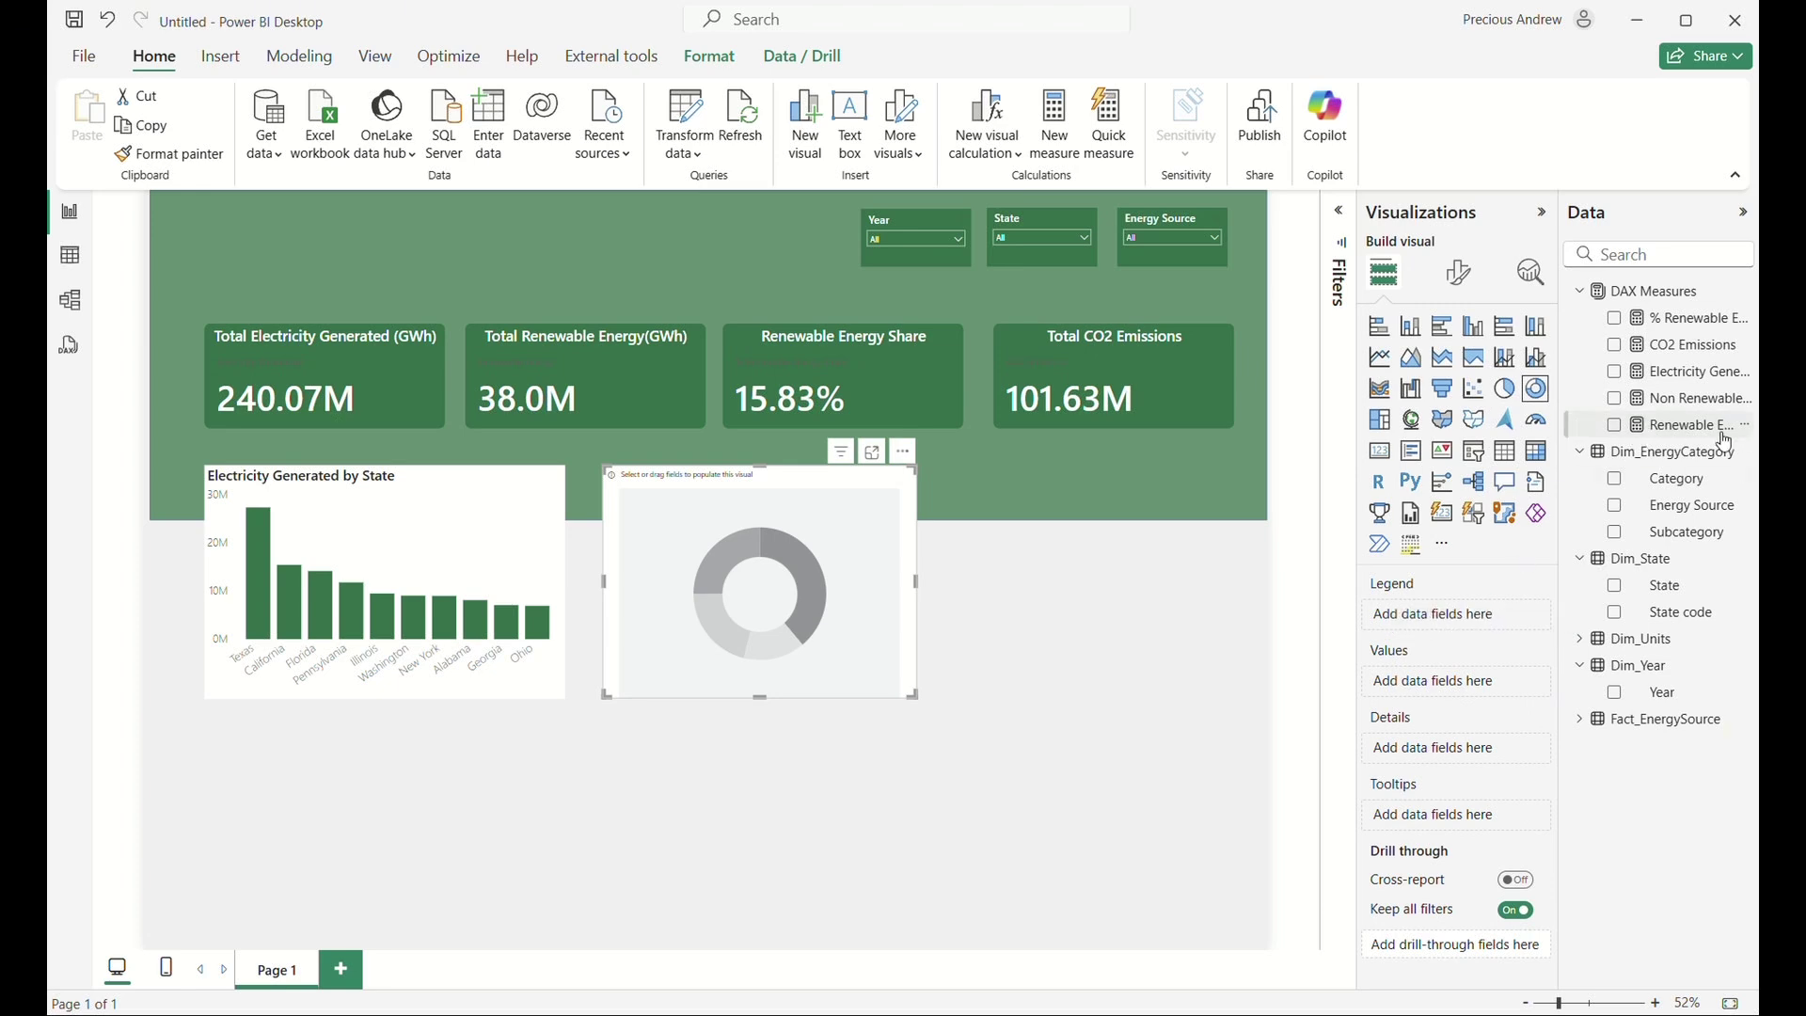
pyautogui.moveTo(1679, 400); pyautogui.dragTo(1437, 683)
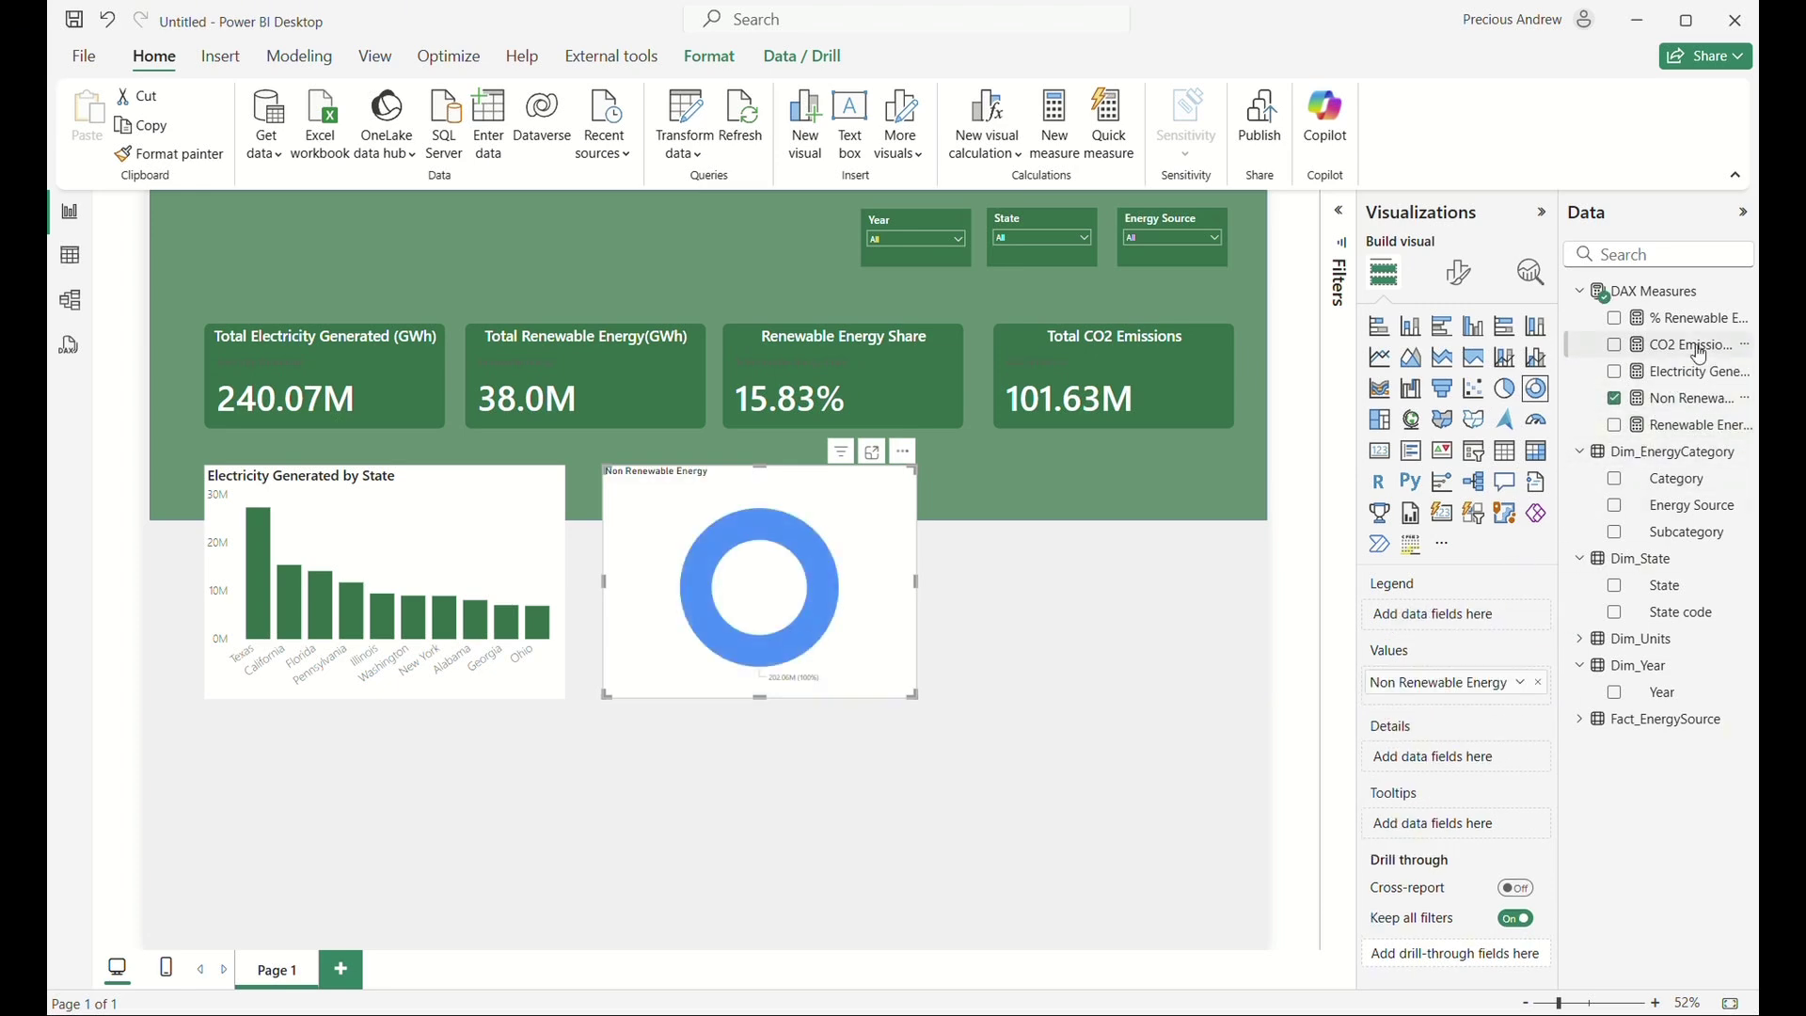
pyautogui.moveTo(1689, 435); pyautogui.dragTo(1476, 691)
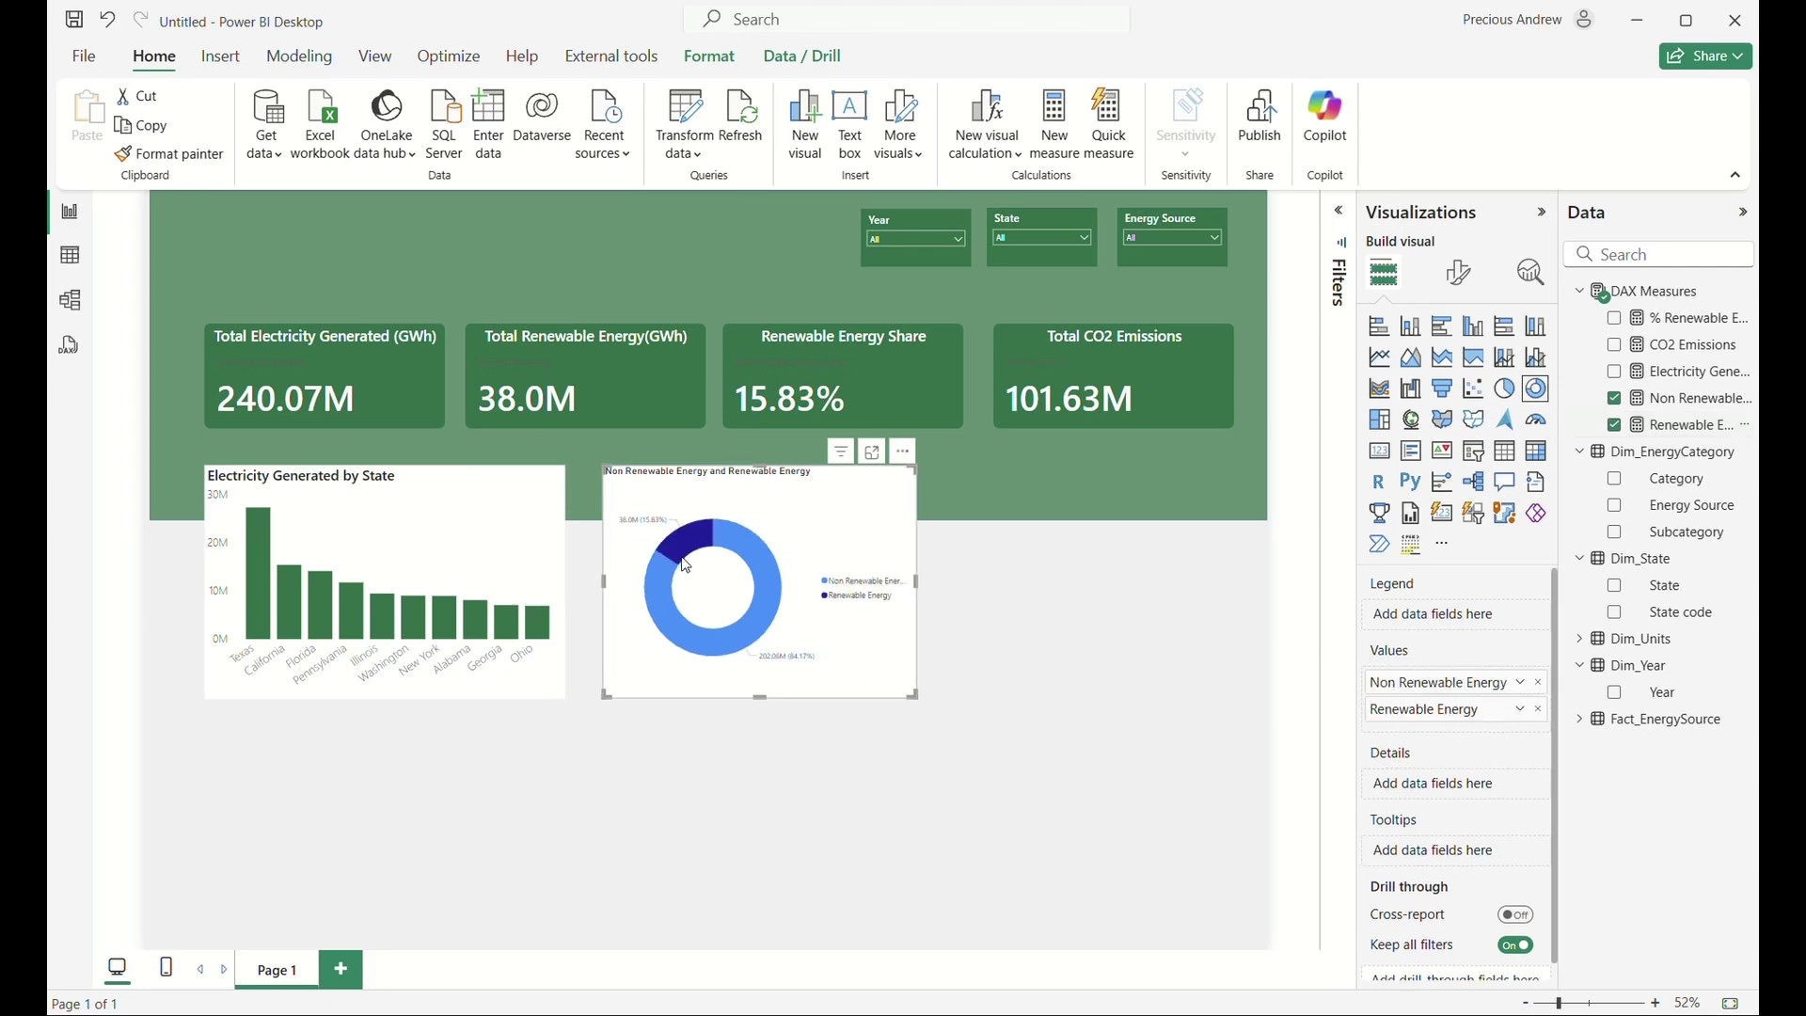
# Copy the column chart's formatting onto the donut chart with Format Painter.
pyautogui.click(546, 527)
pyautogui.click(169, 153)
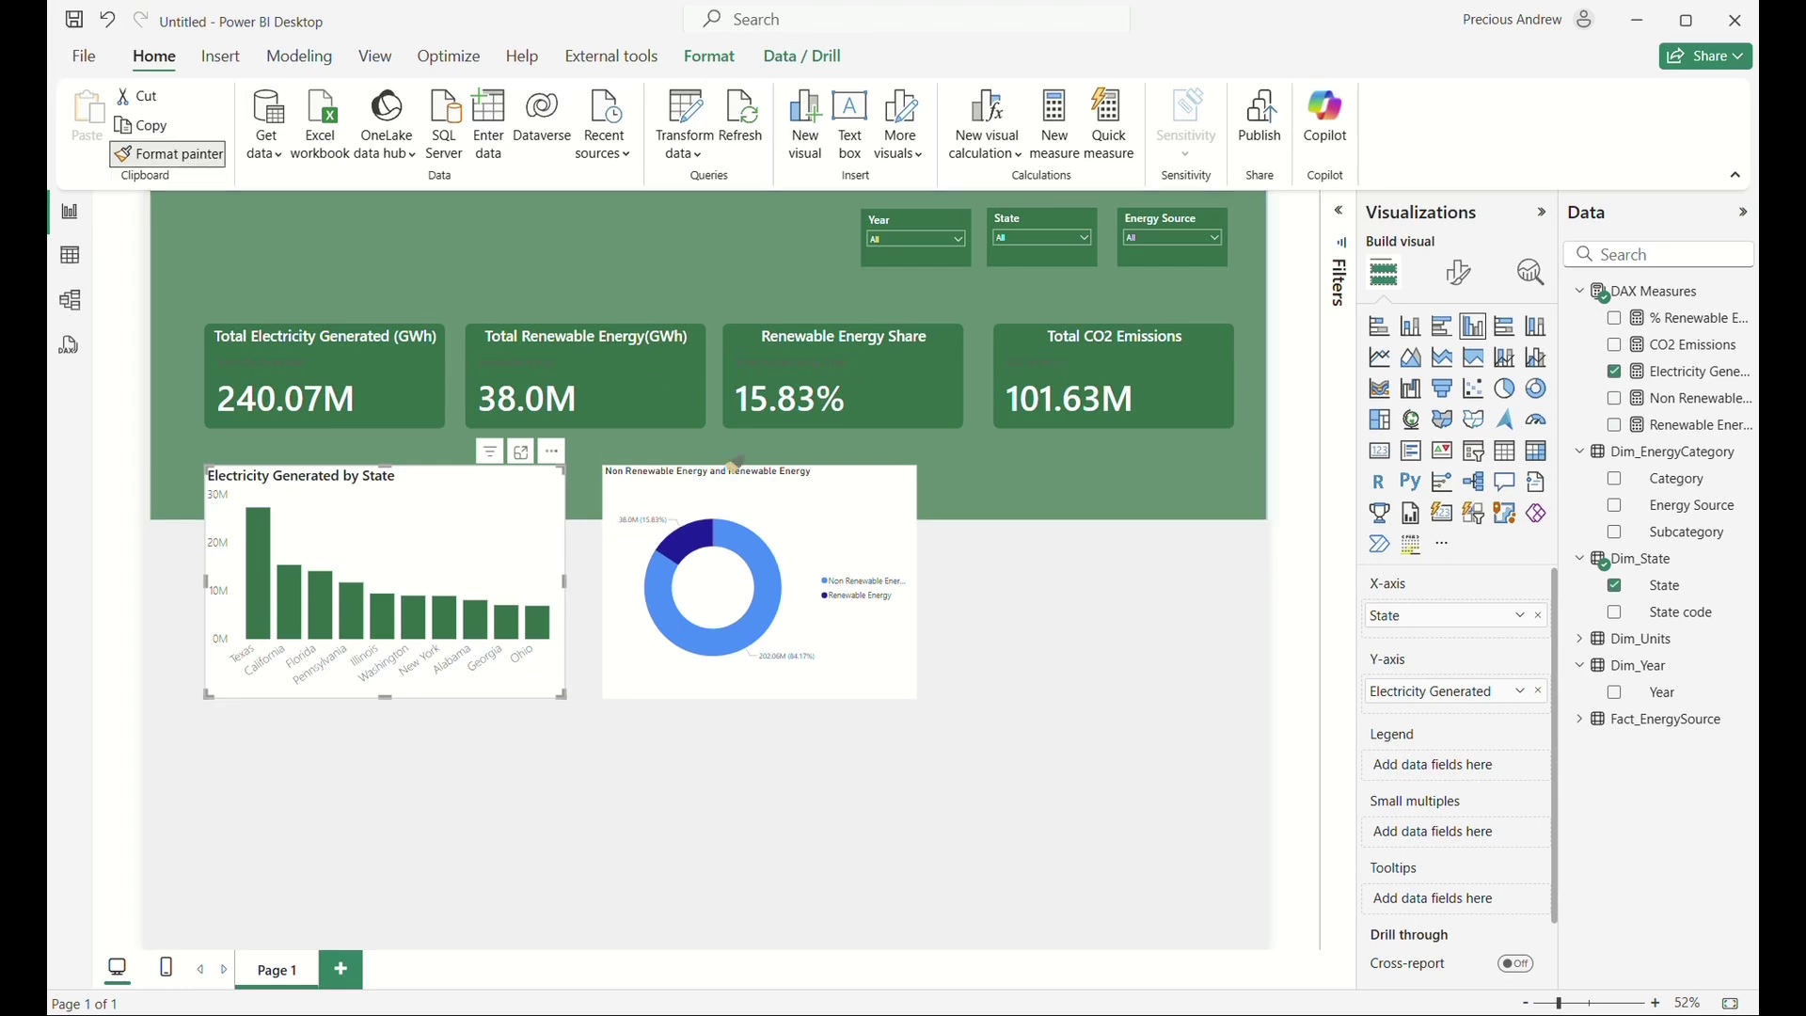
pyautogui.click(759, 498)
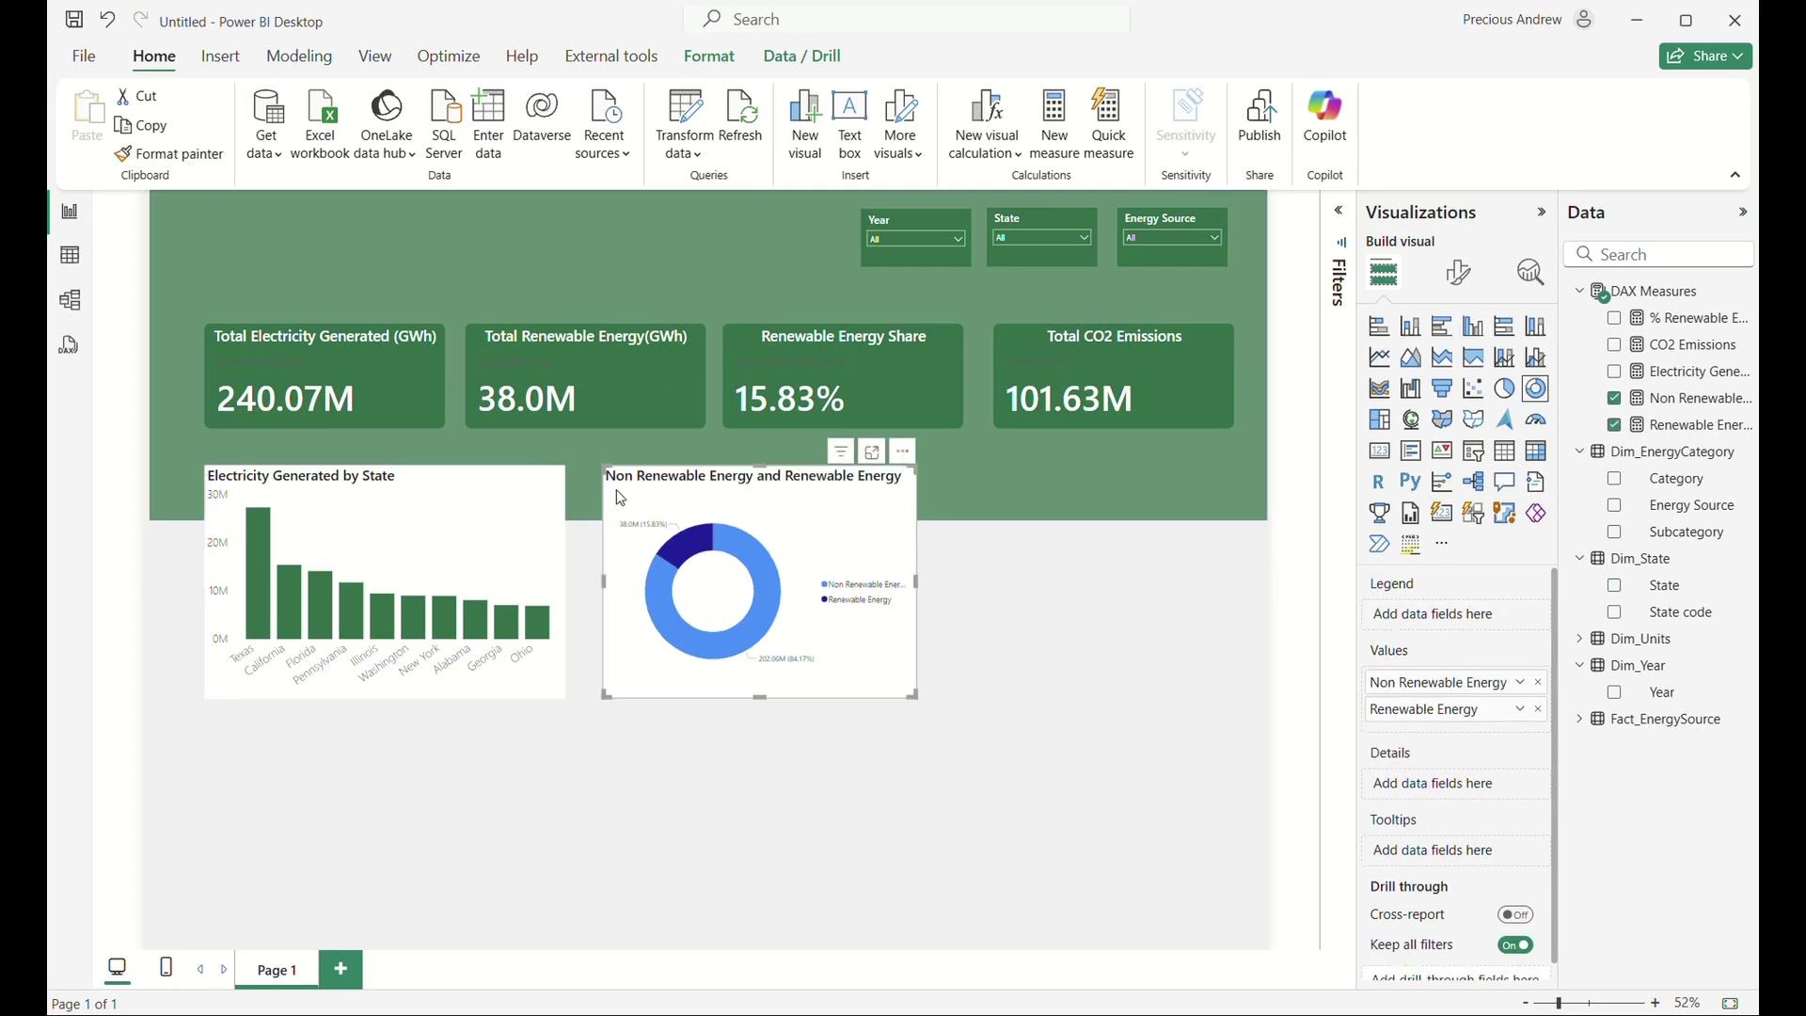
# Set the donut chart's Non Renewable Energy slice to the dark green from the recent colors.
pyautogui.click(1459, 273)
pyautogui.click(1385, 273)
pyautogui.click(1452, 277)
pyautogui.click(1449, 482)
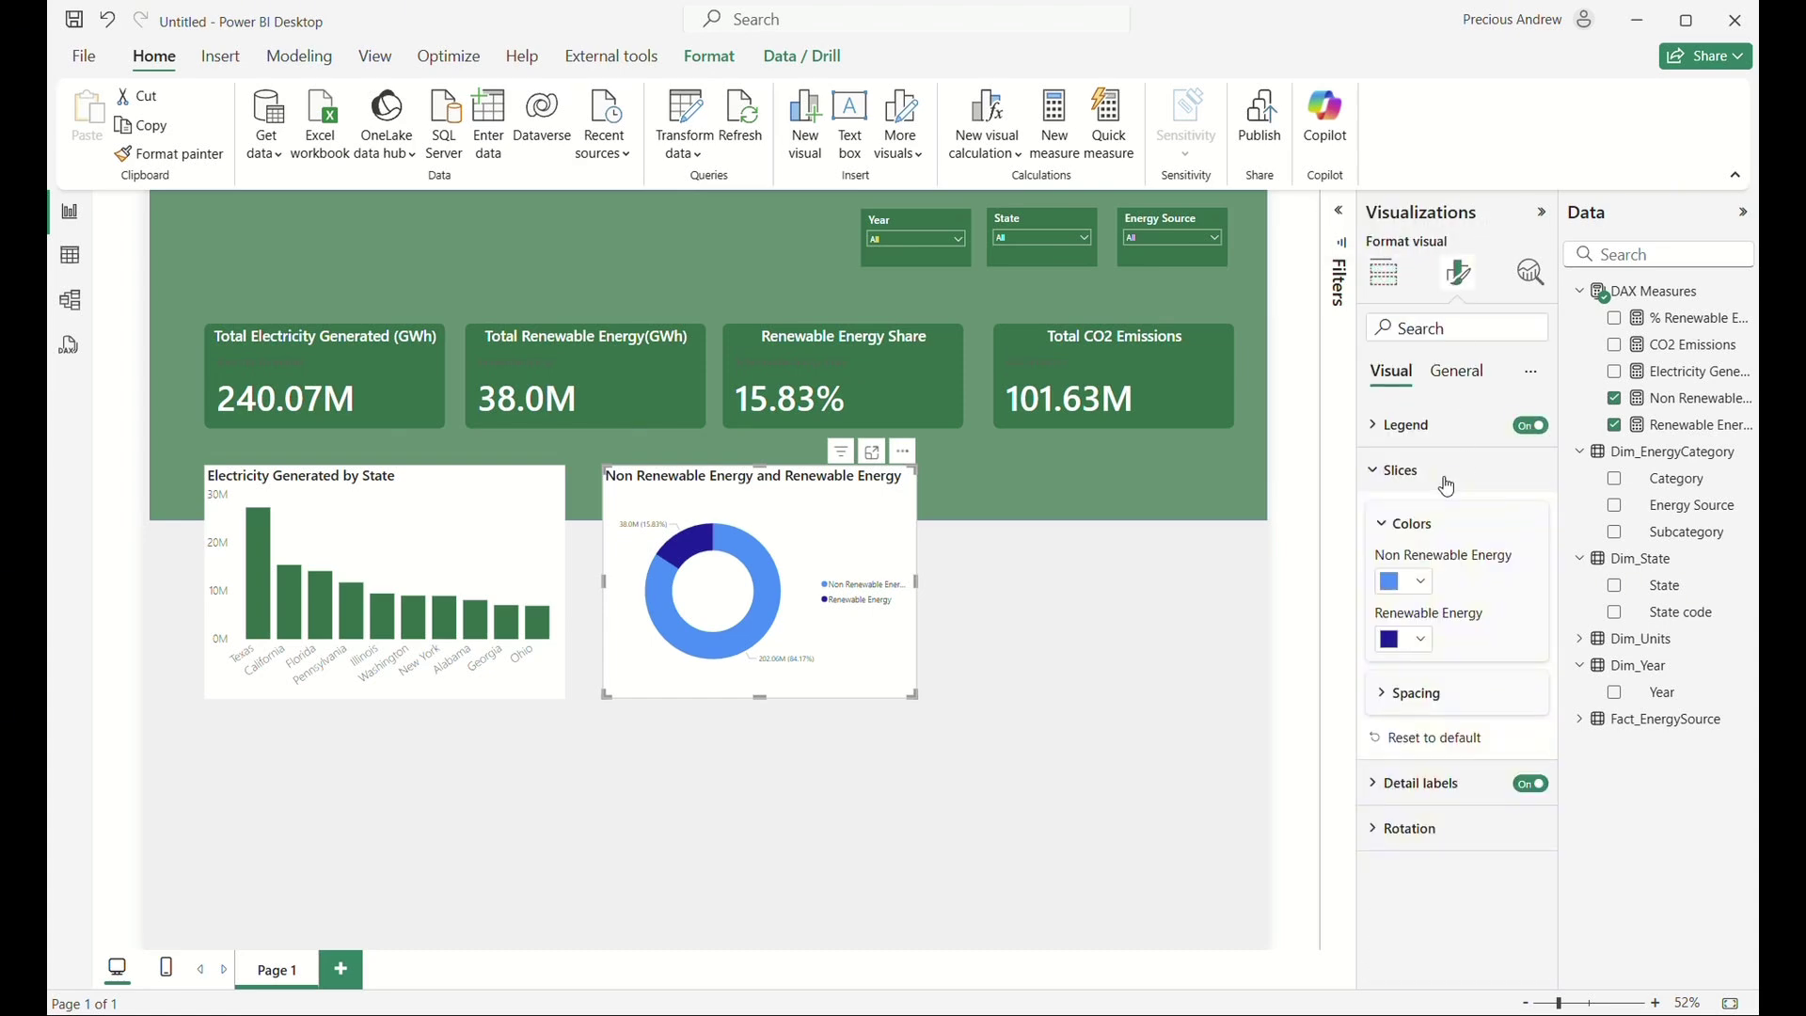
pyautogui.click(1423, 586)
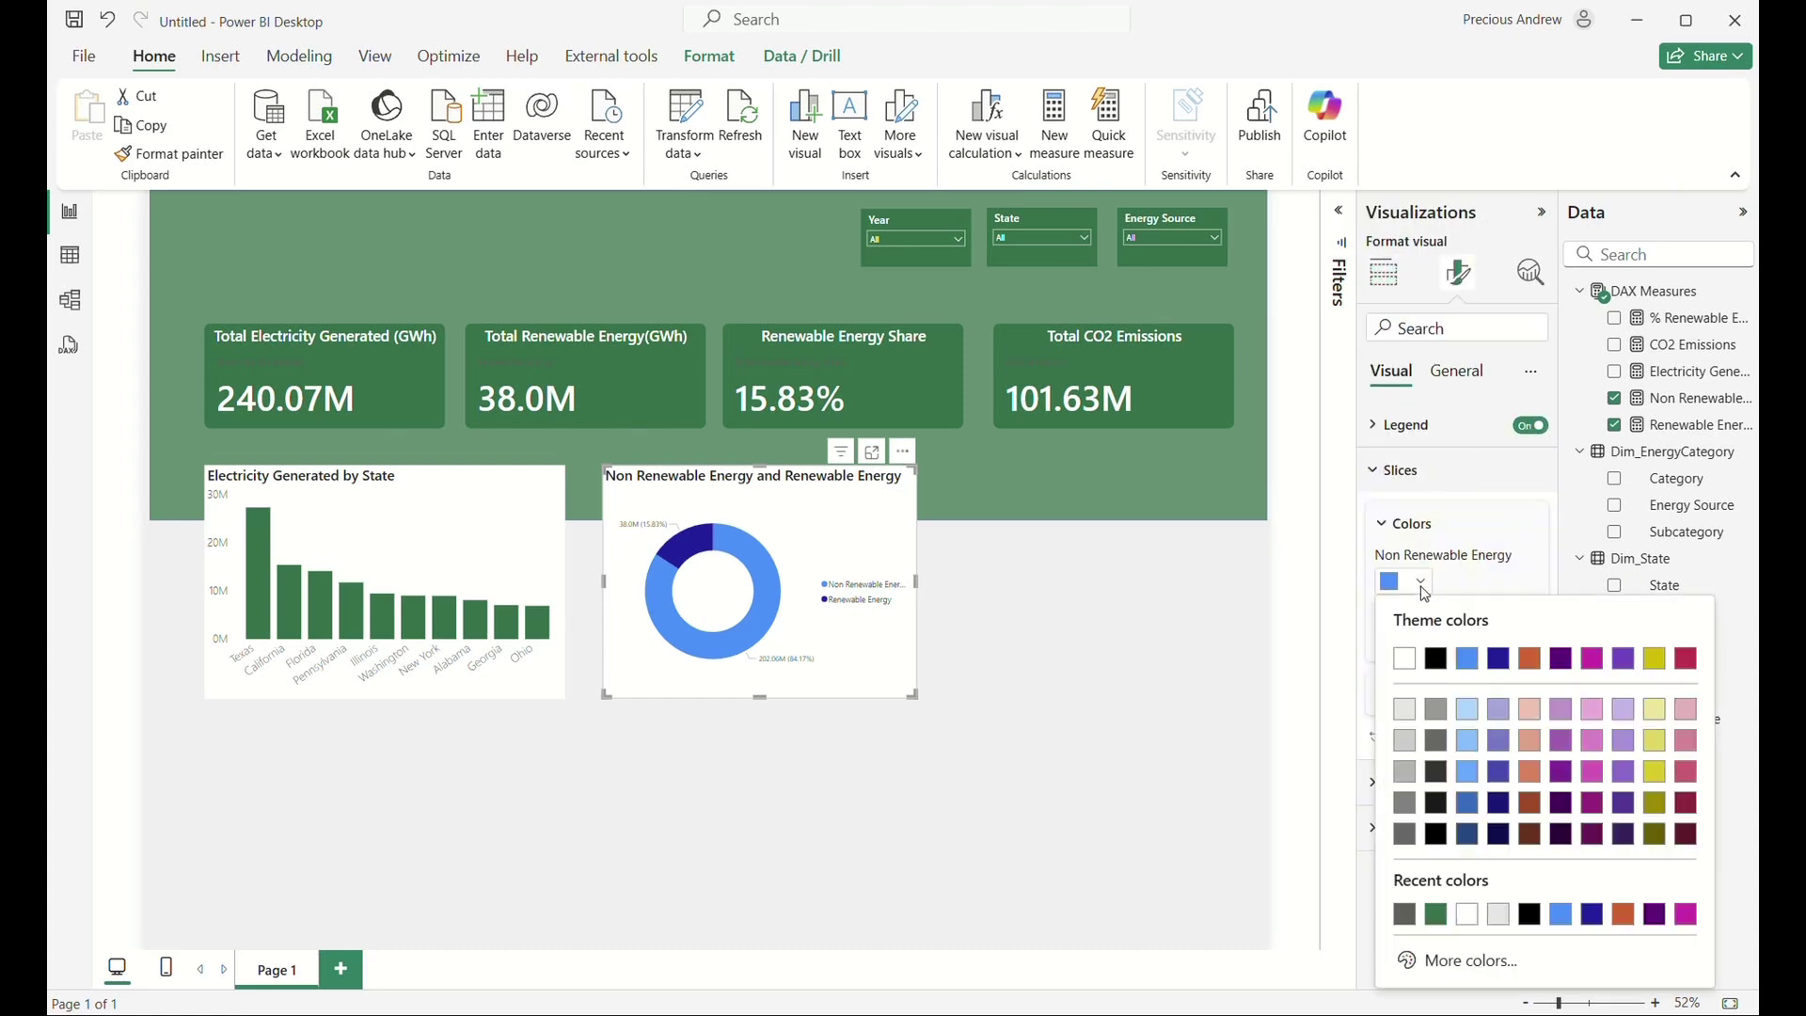
pyautogui.click(1436, 915)
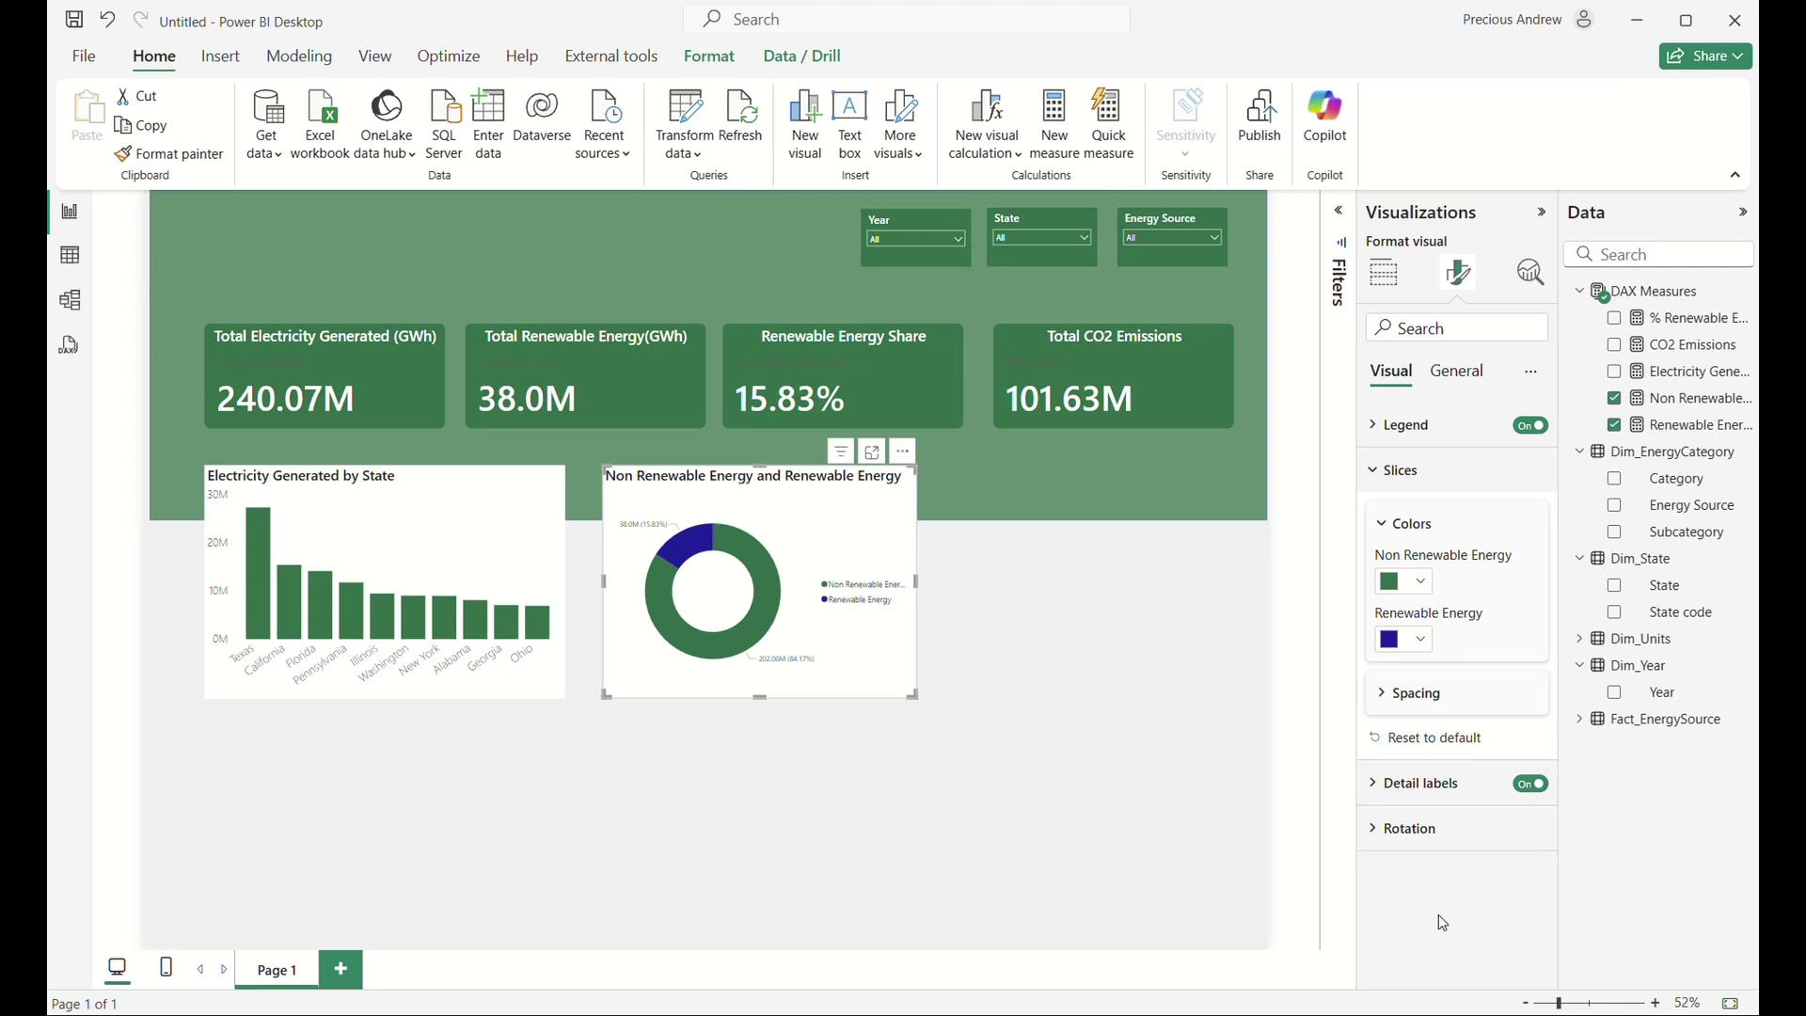
# Set the donut chart's Renewable Energy slice to the custom green #398B65.
pyautogui.click(1423, 583)
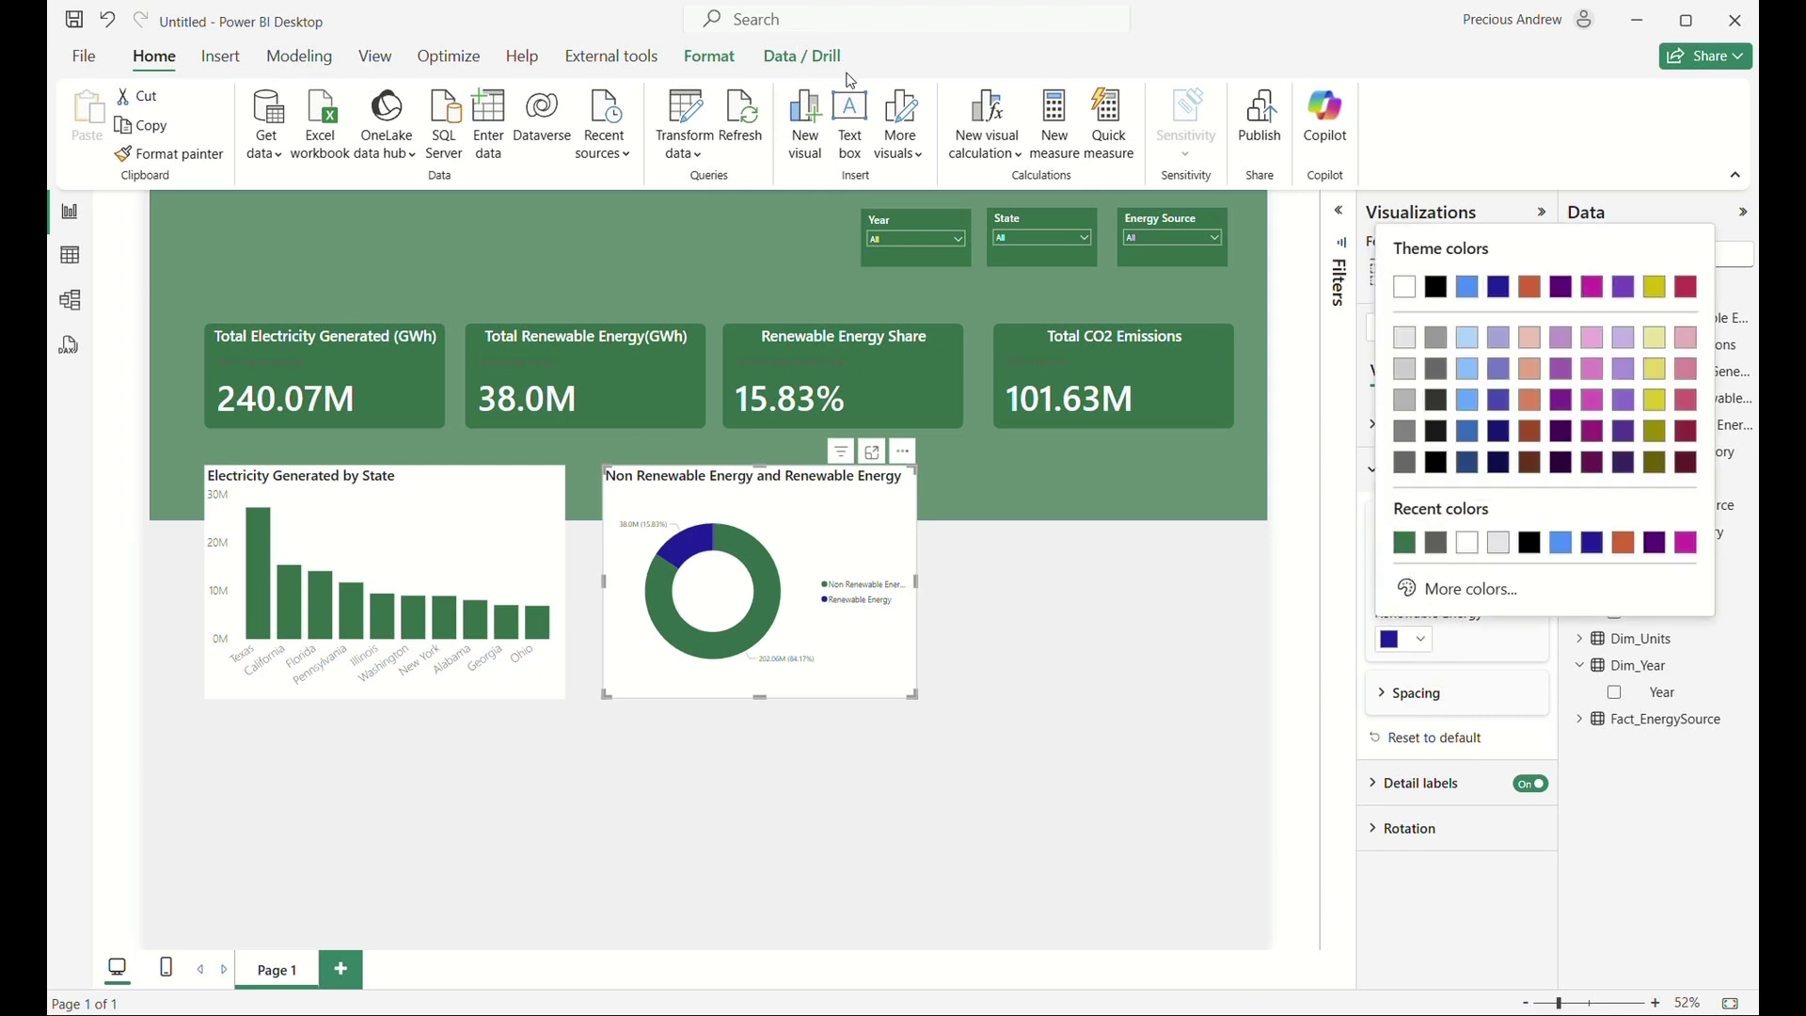
pyautogui.click(1428, 593)
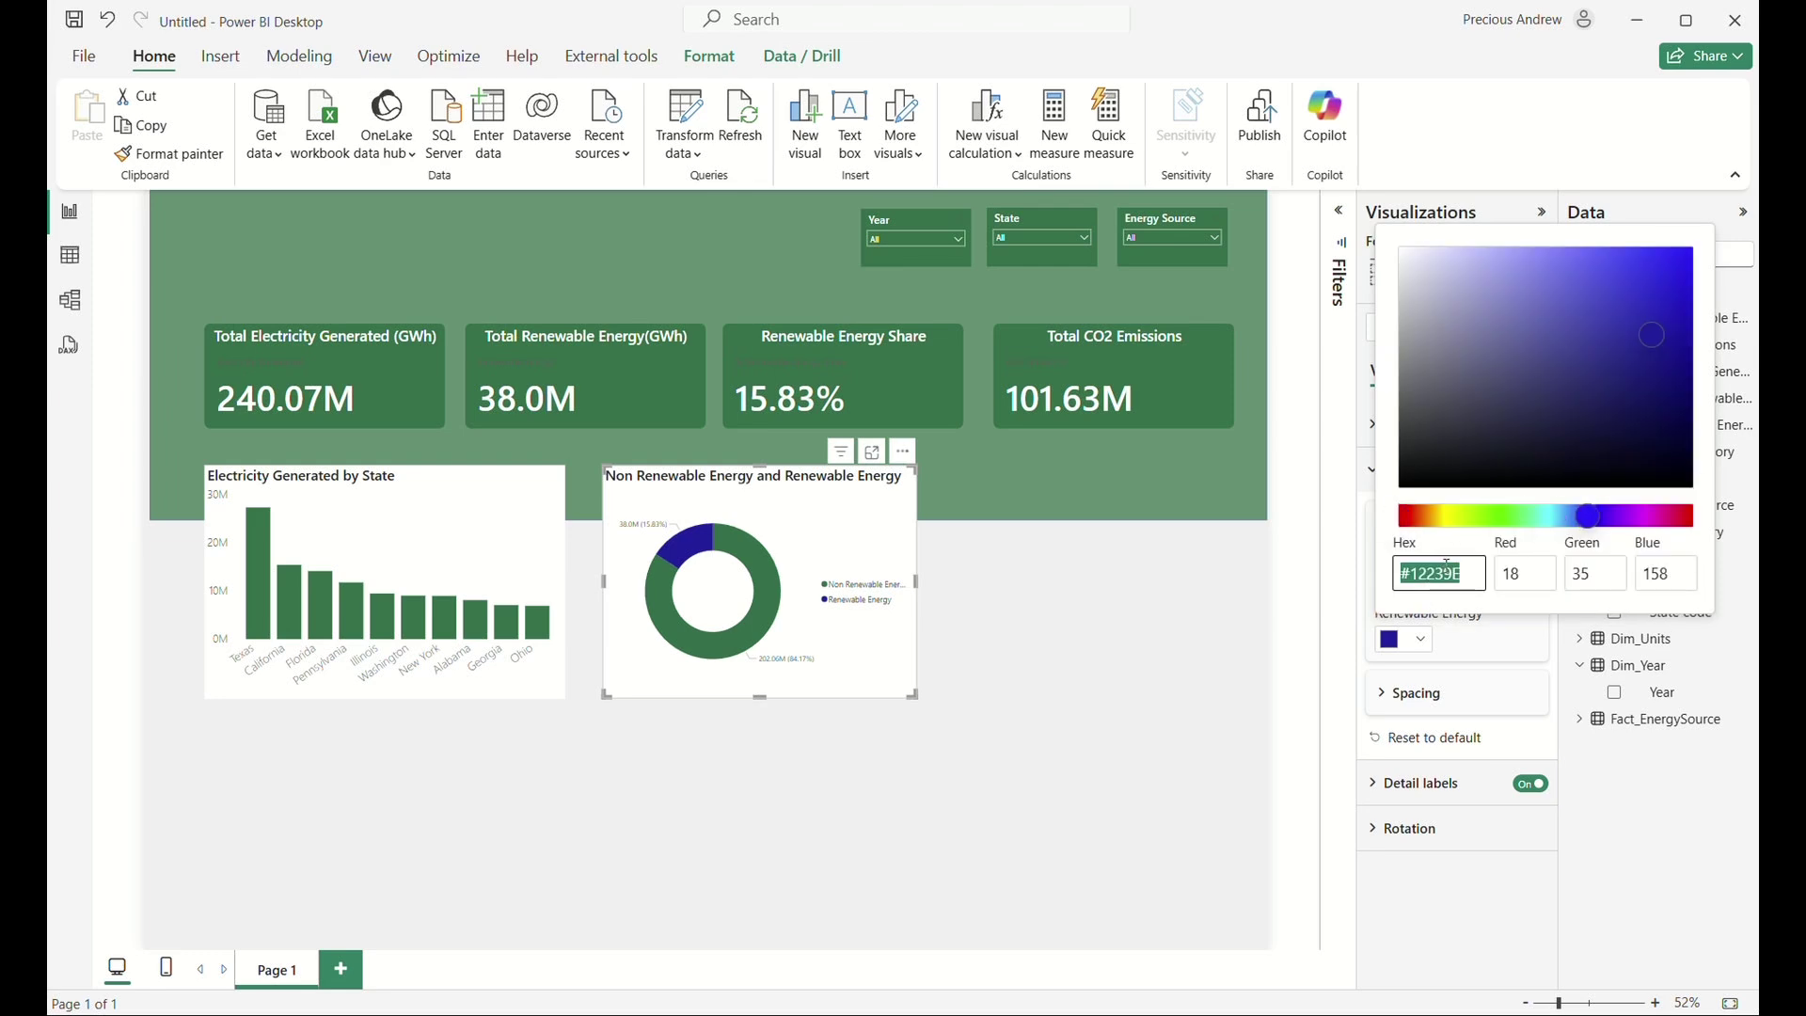
pyautogui.click(1446, 565)
pyautogui.doubleClick(1450, 572)
pyautogui.write('398B65')
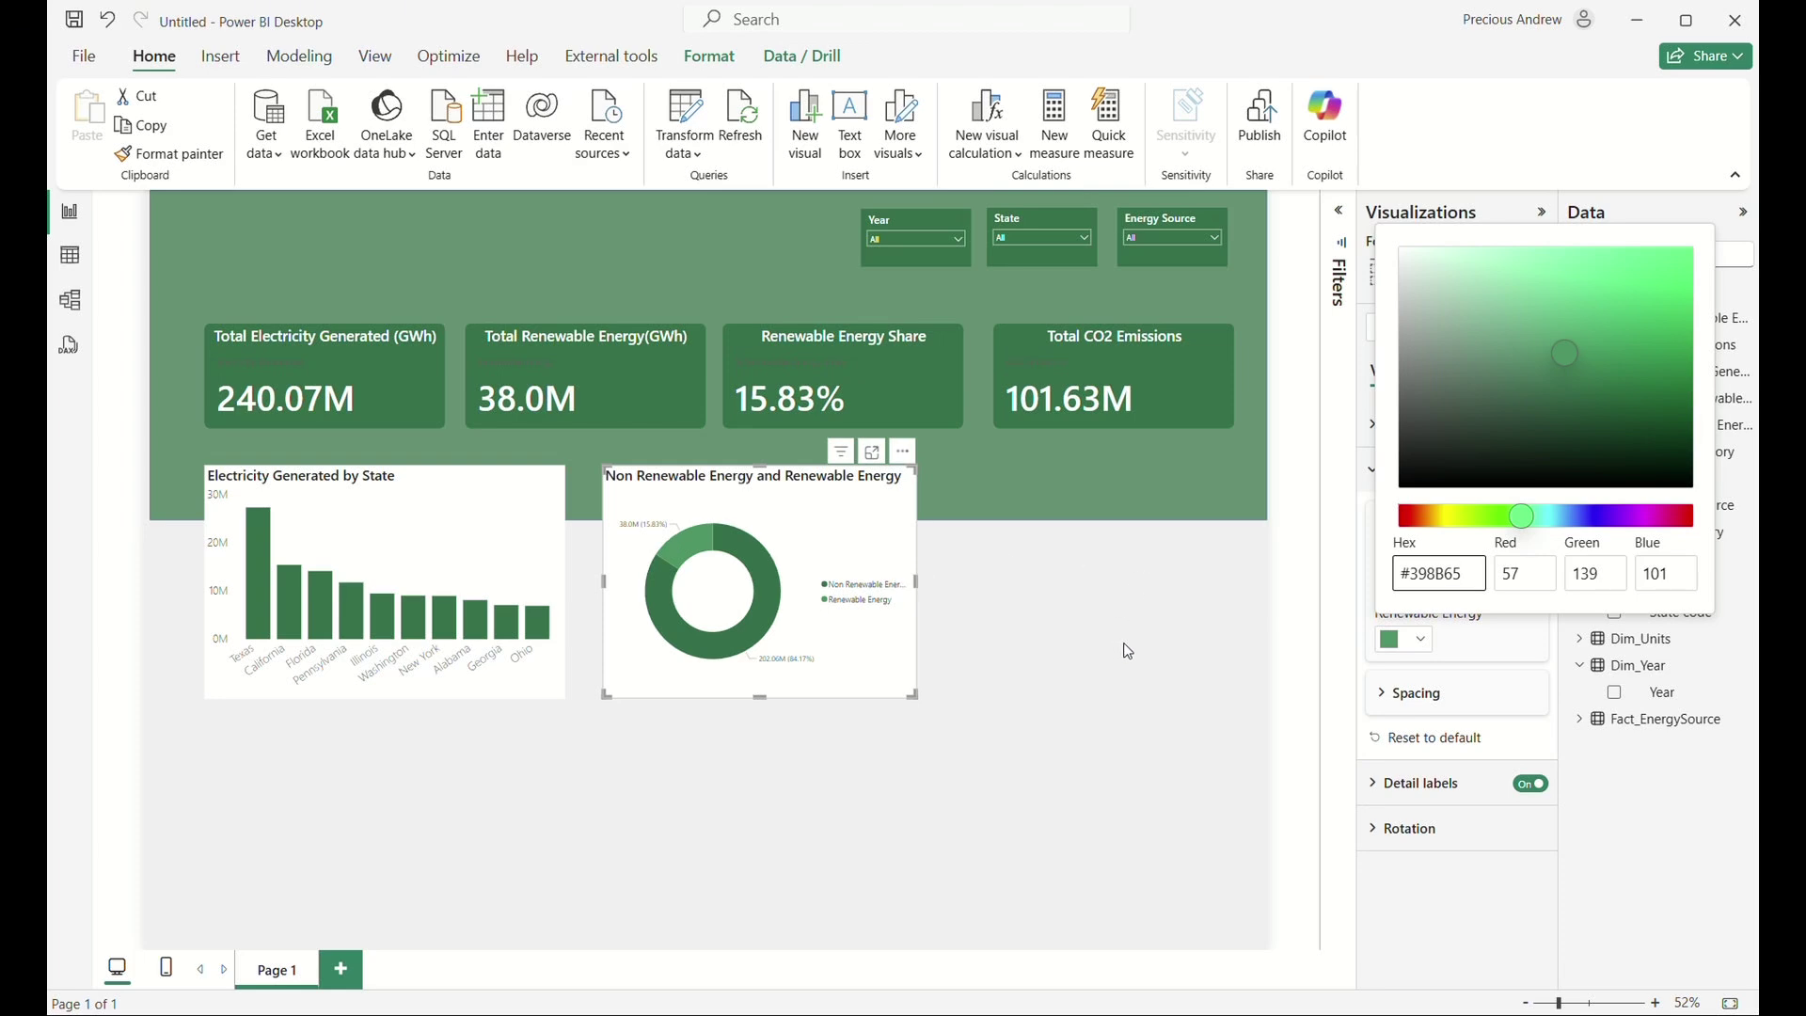
pyautogui.click(1182, 648)
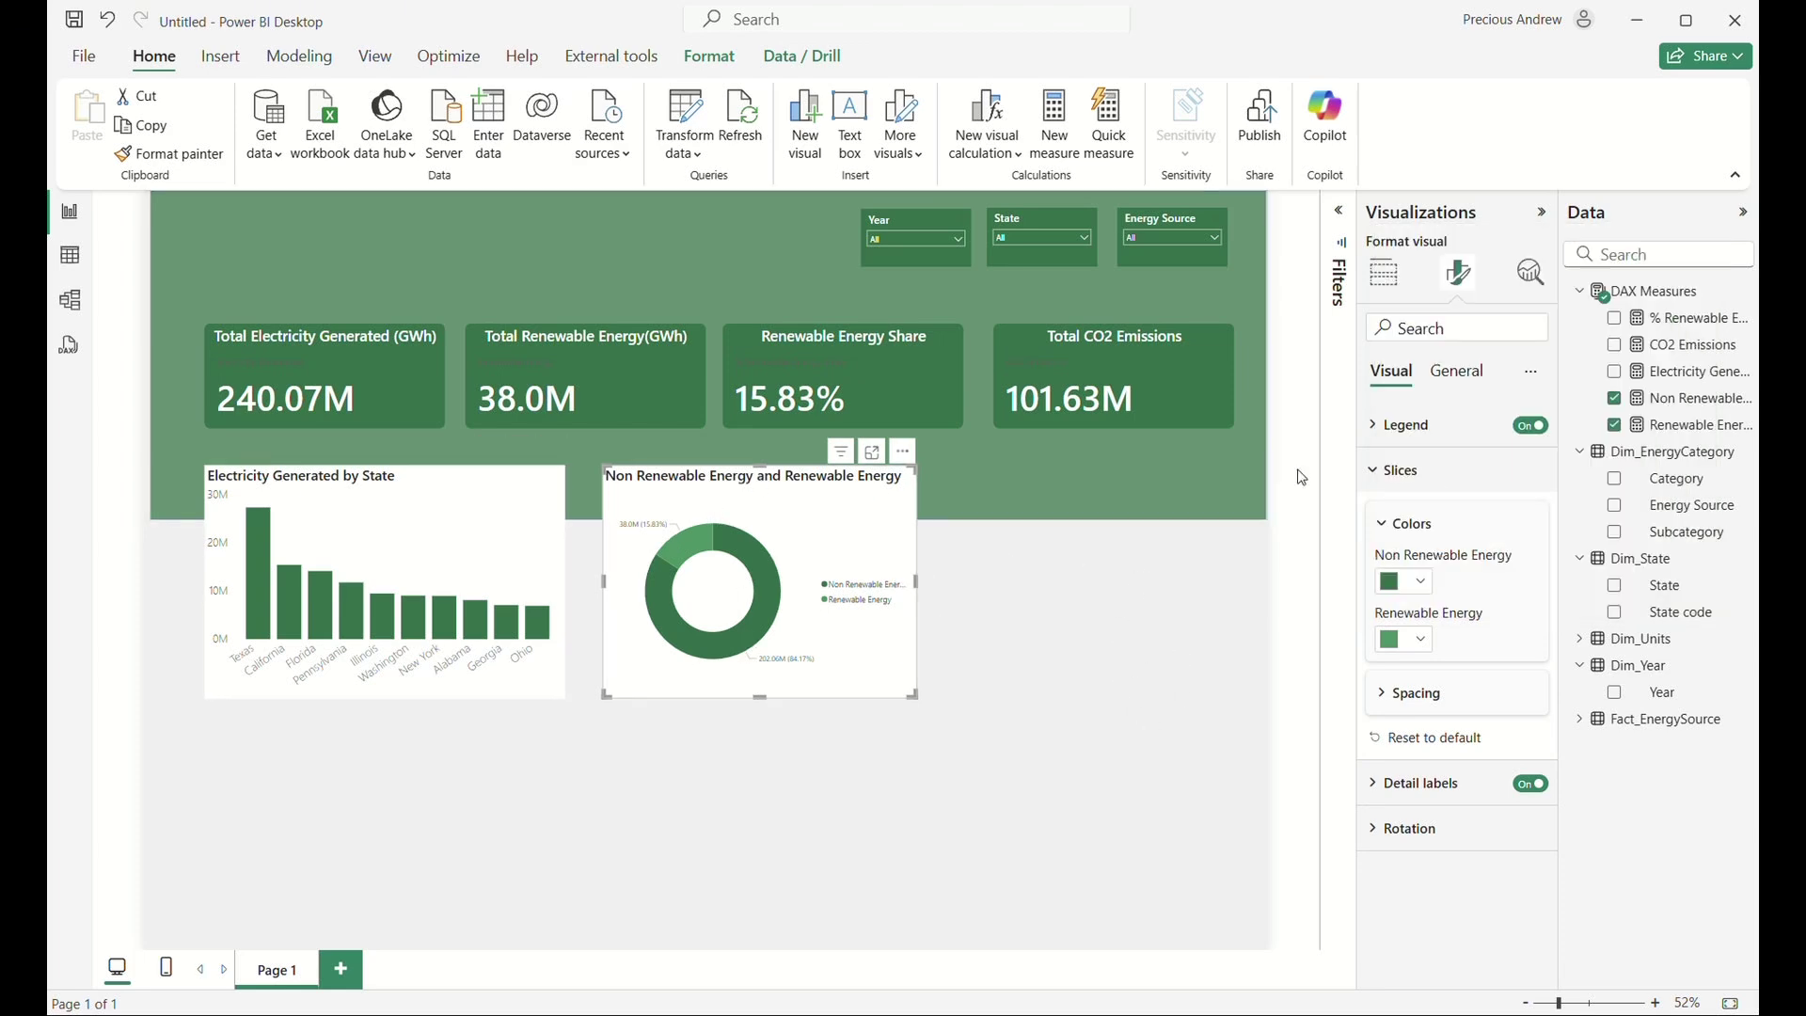
# Change the donut chart's title to "Energy Mix: Non Renewable Energy and Renewable Energy".
pyautogui.click(1463, 372)
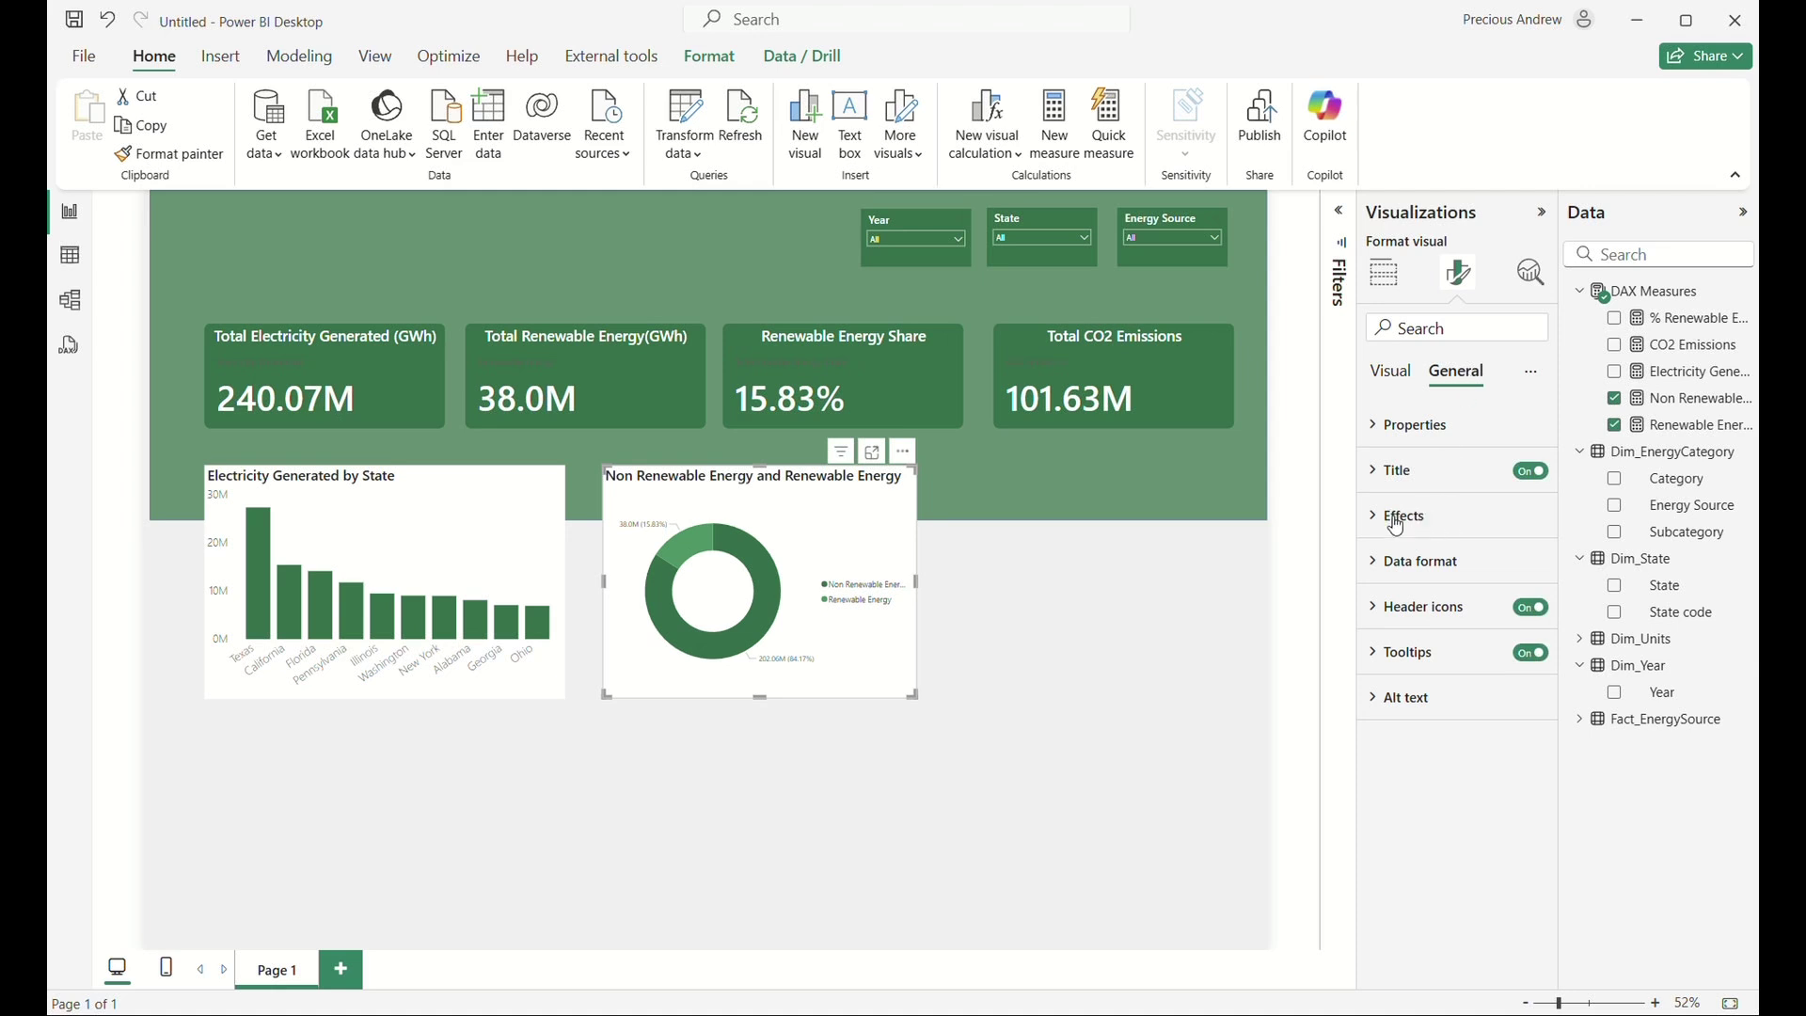
pyautogui.click(1399, 470)
pyautogui.click(1389, 582)
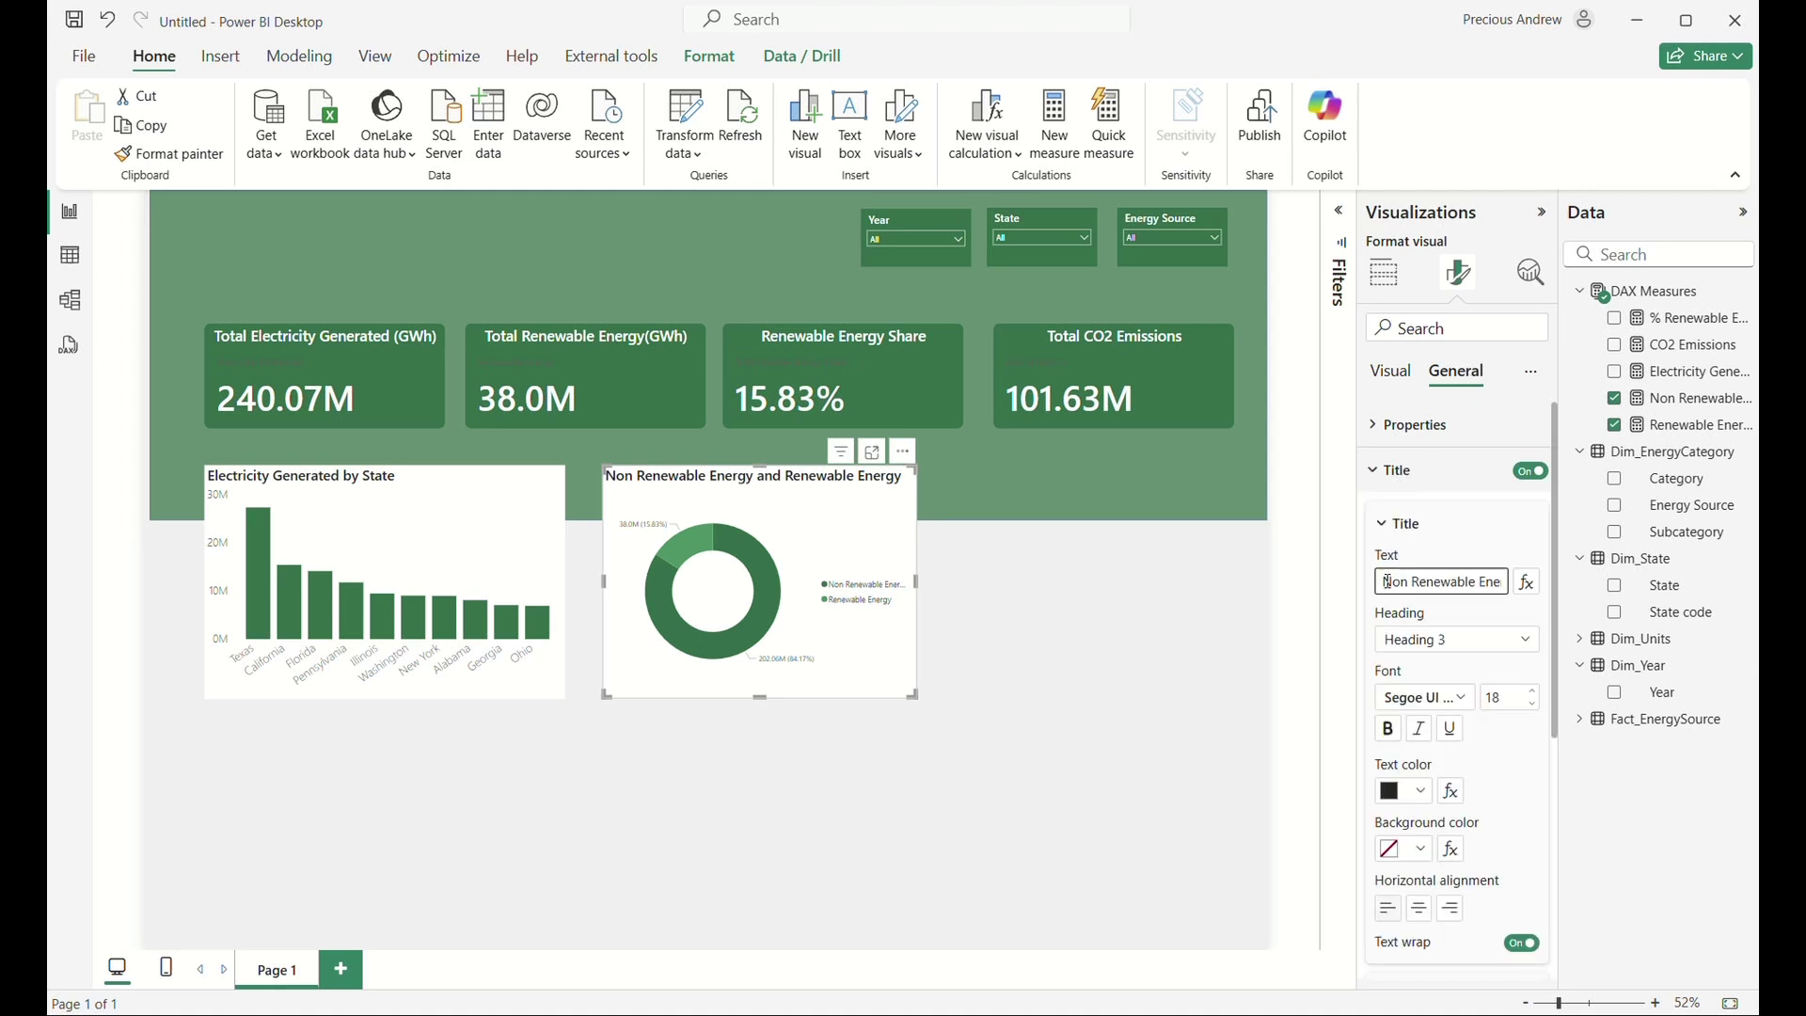
pyautogui.write('Energy N')
pyautogui.press('BackSpace')
pyautogui.write('Mix')
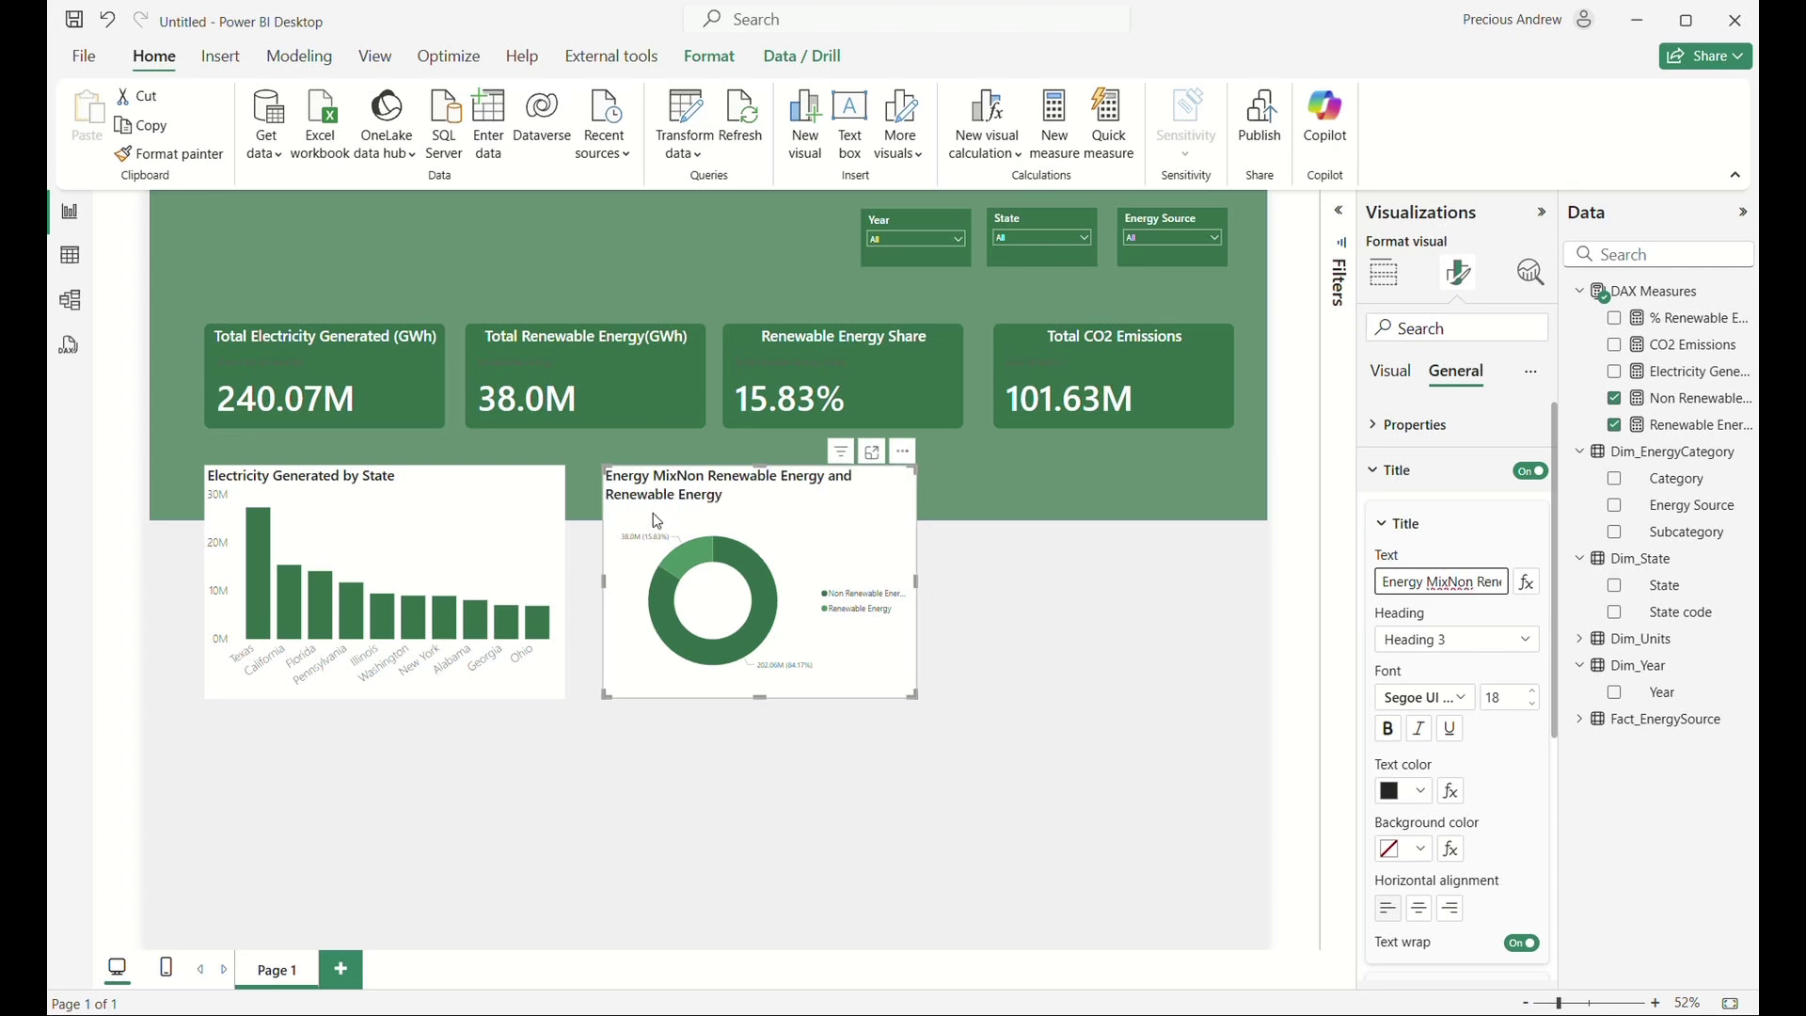
pyautogui.write(':')
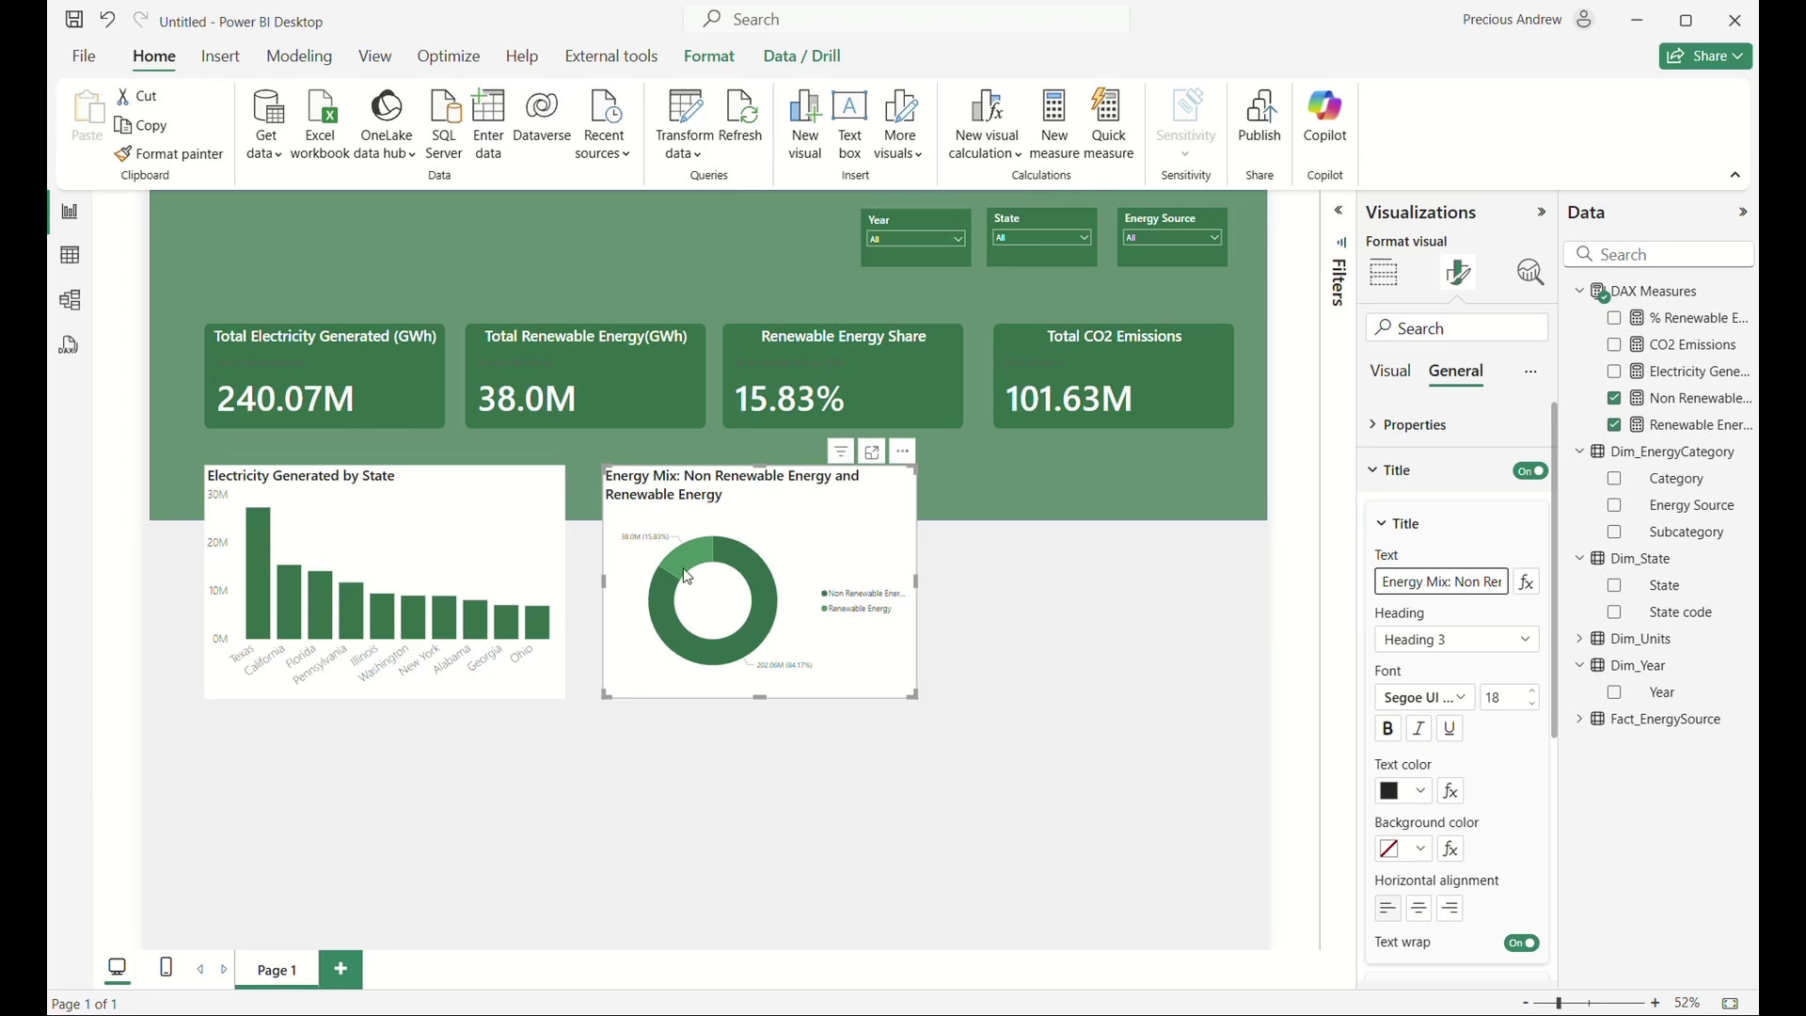
pyautogui.click(1487, 545)
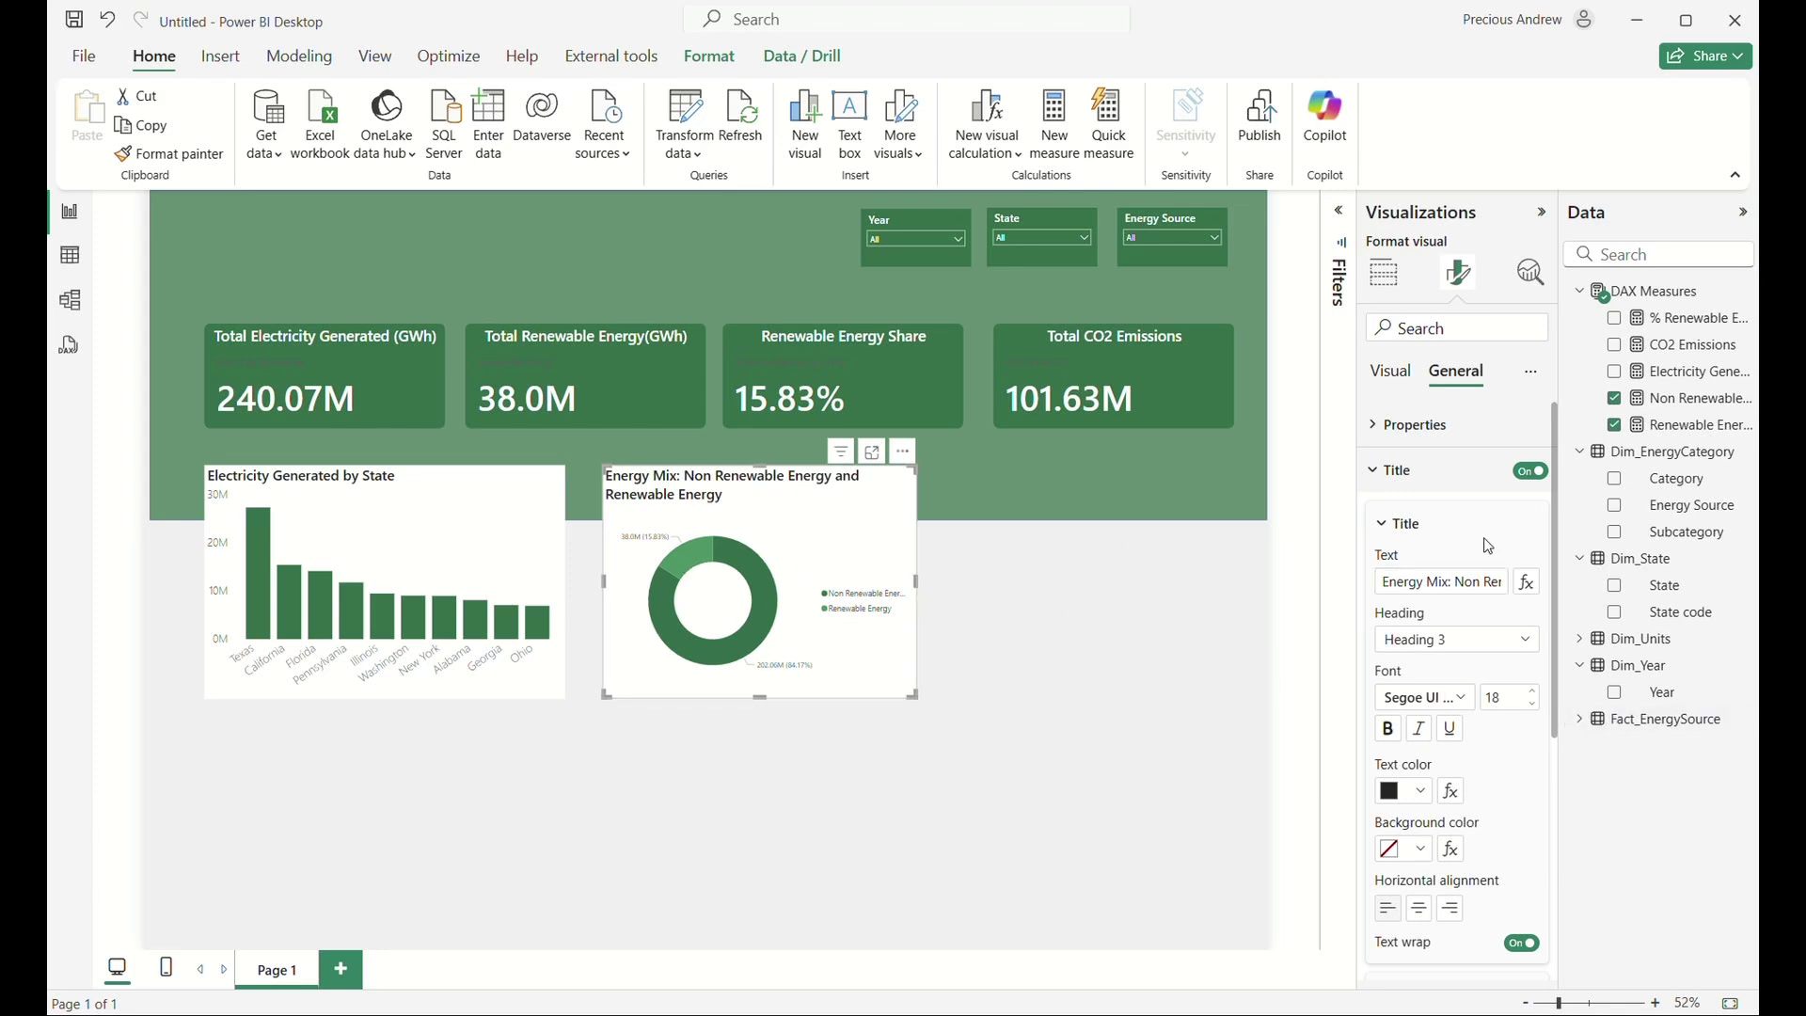
# Duplicate the donut chart, place the copy beside the original, and space the three charts evenly in line with the KPI cards.
pyautogui.click(1383, 275)
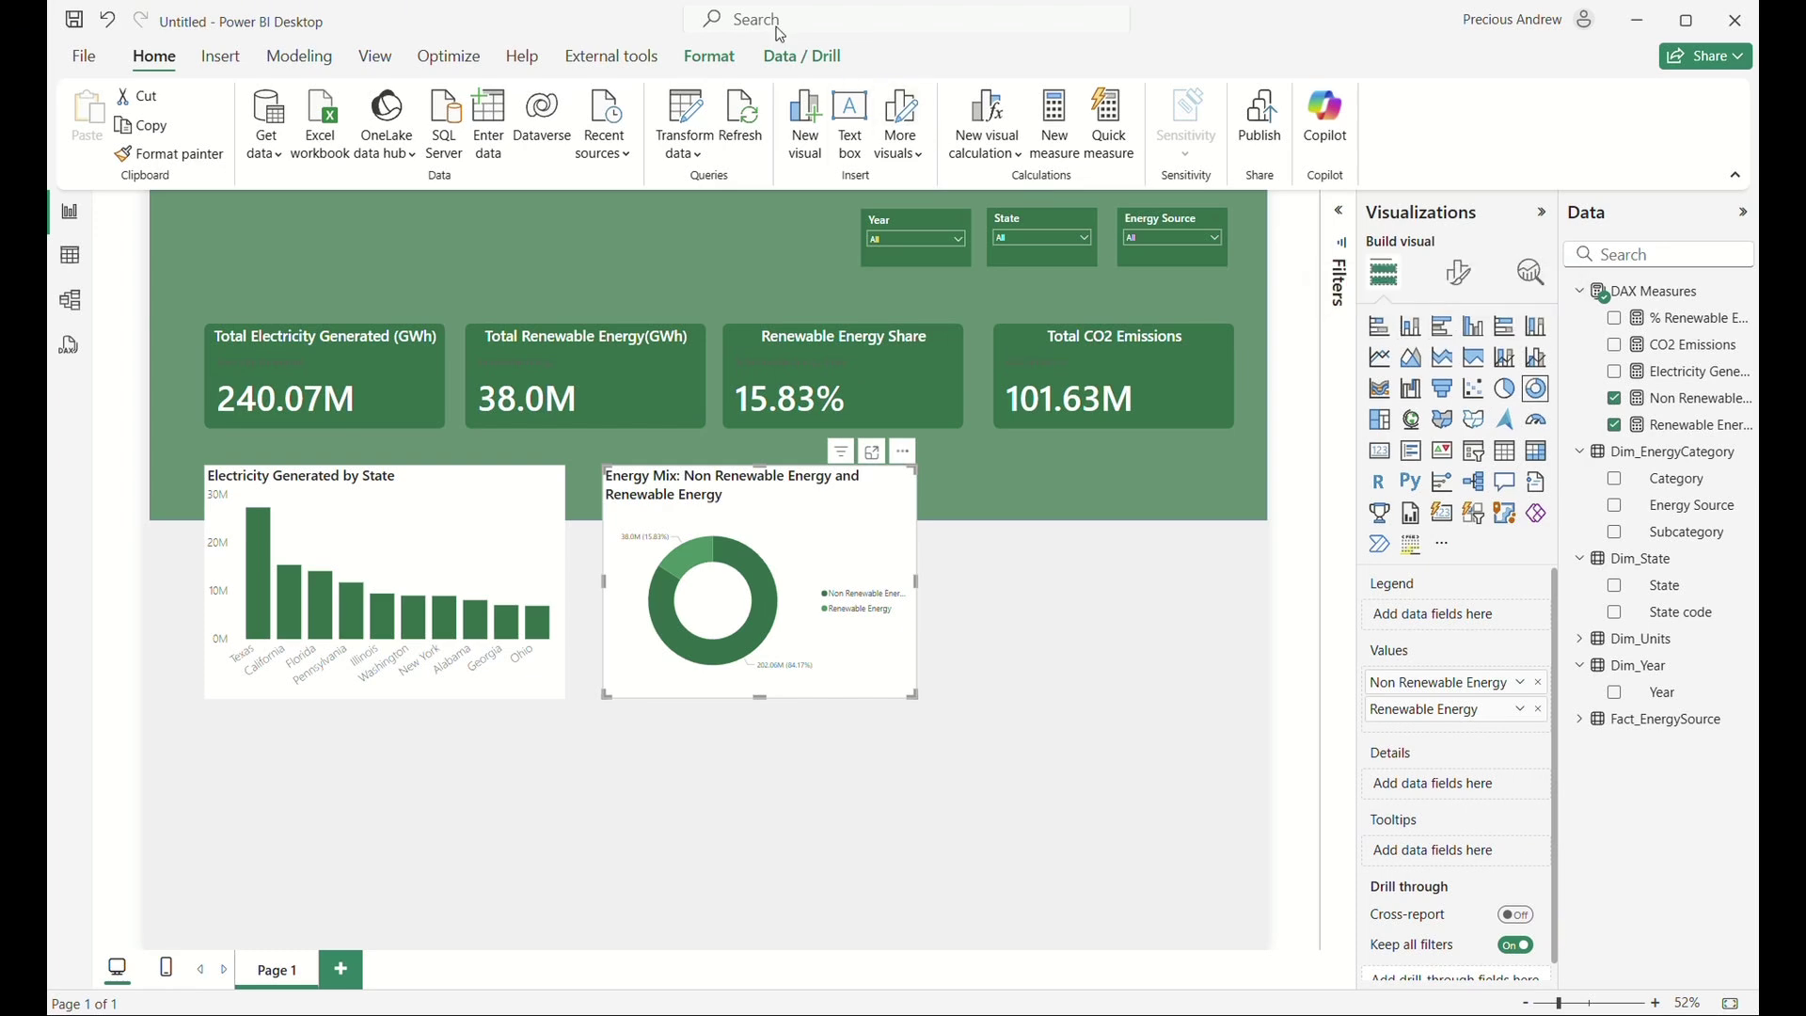
pyautogui.moveTo(792, 498); pyautogui.dragTo(798, 503)
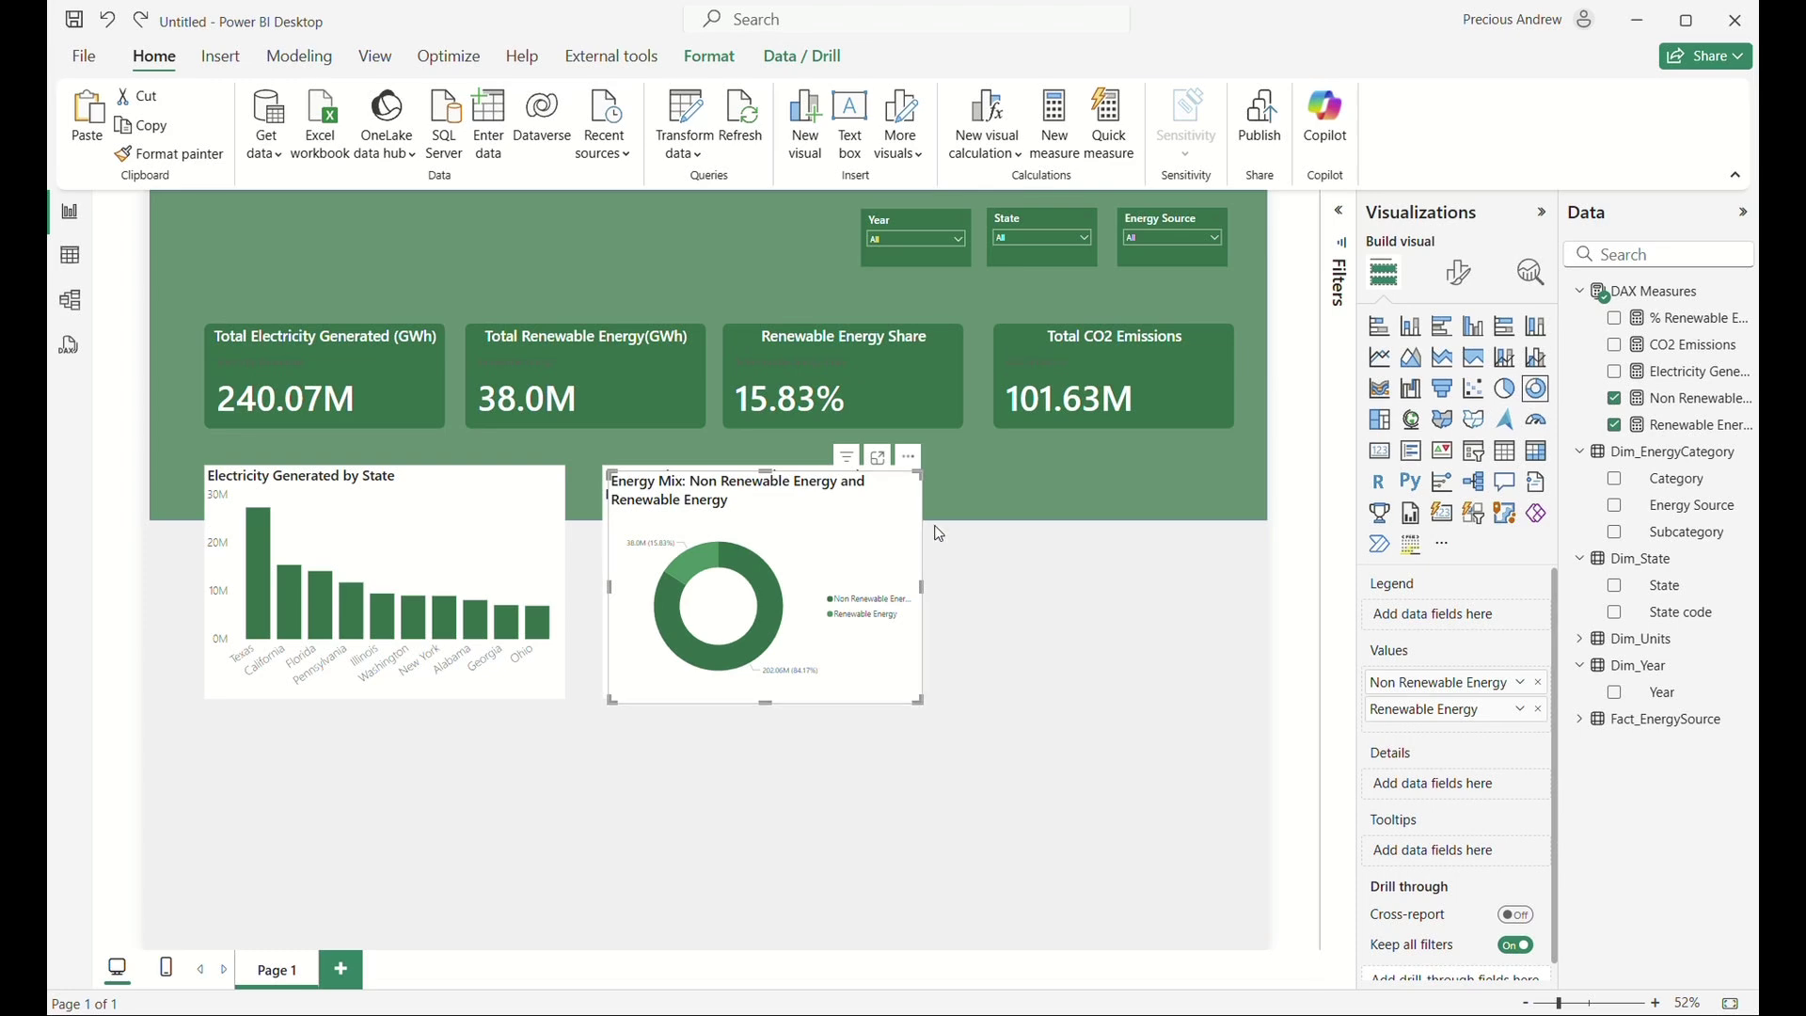
pyautogui.click(1132, 600)
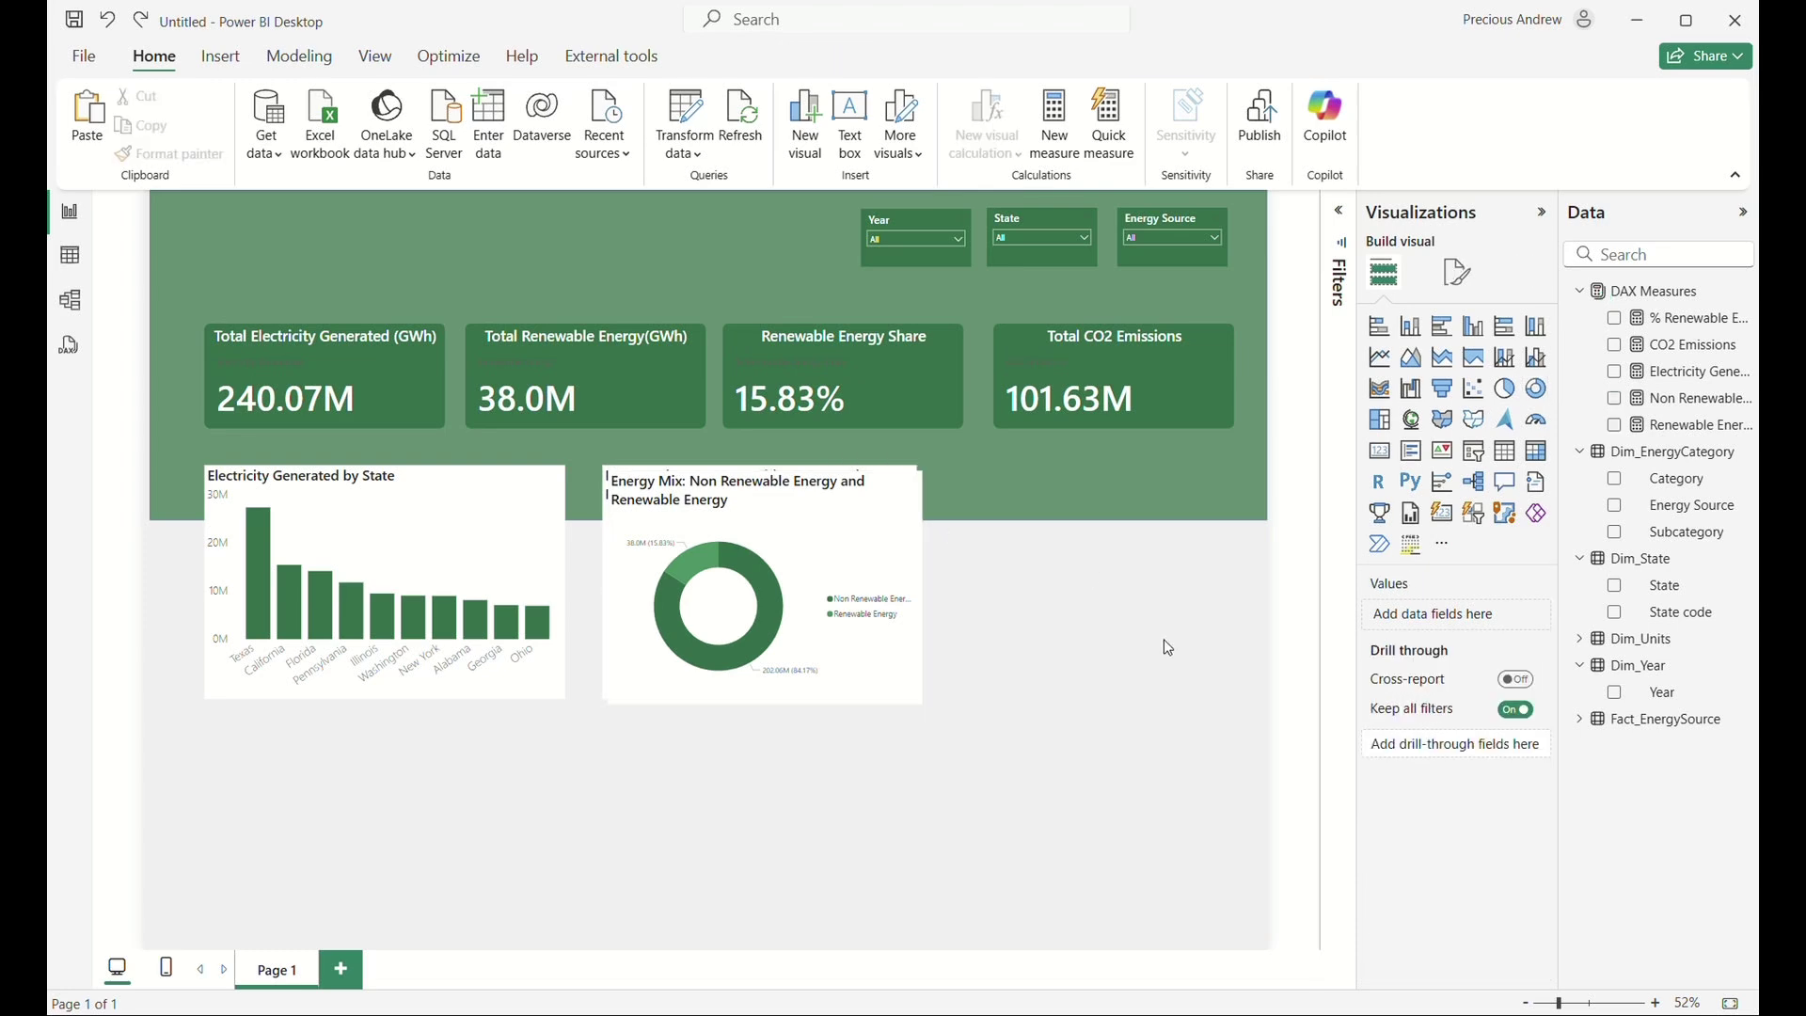
pyautogui.click(871, 547)
pyautogui.hotkey('ctrl', 'v')
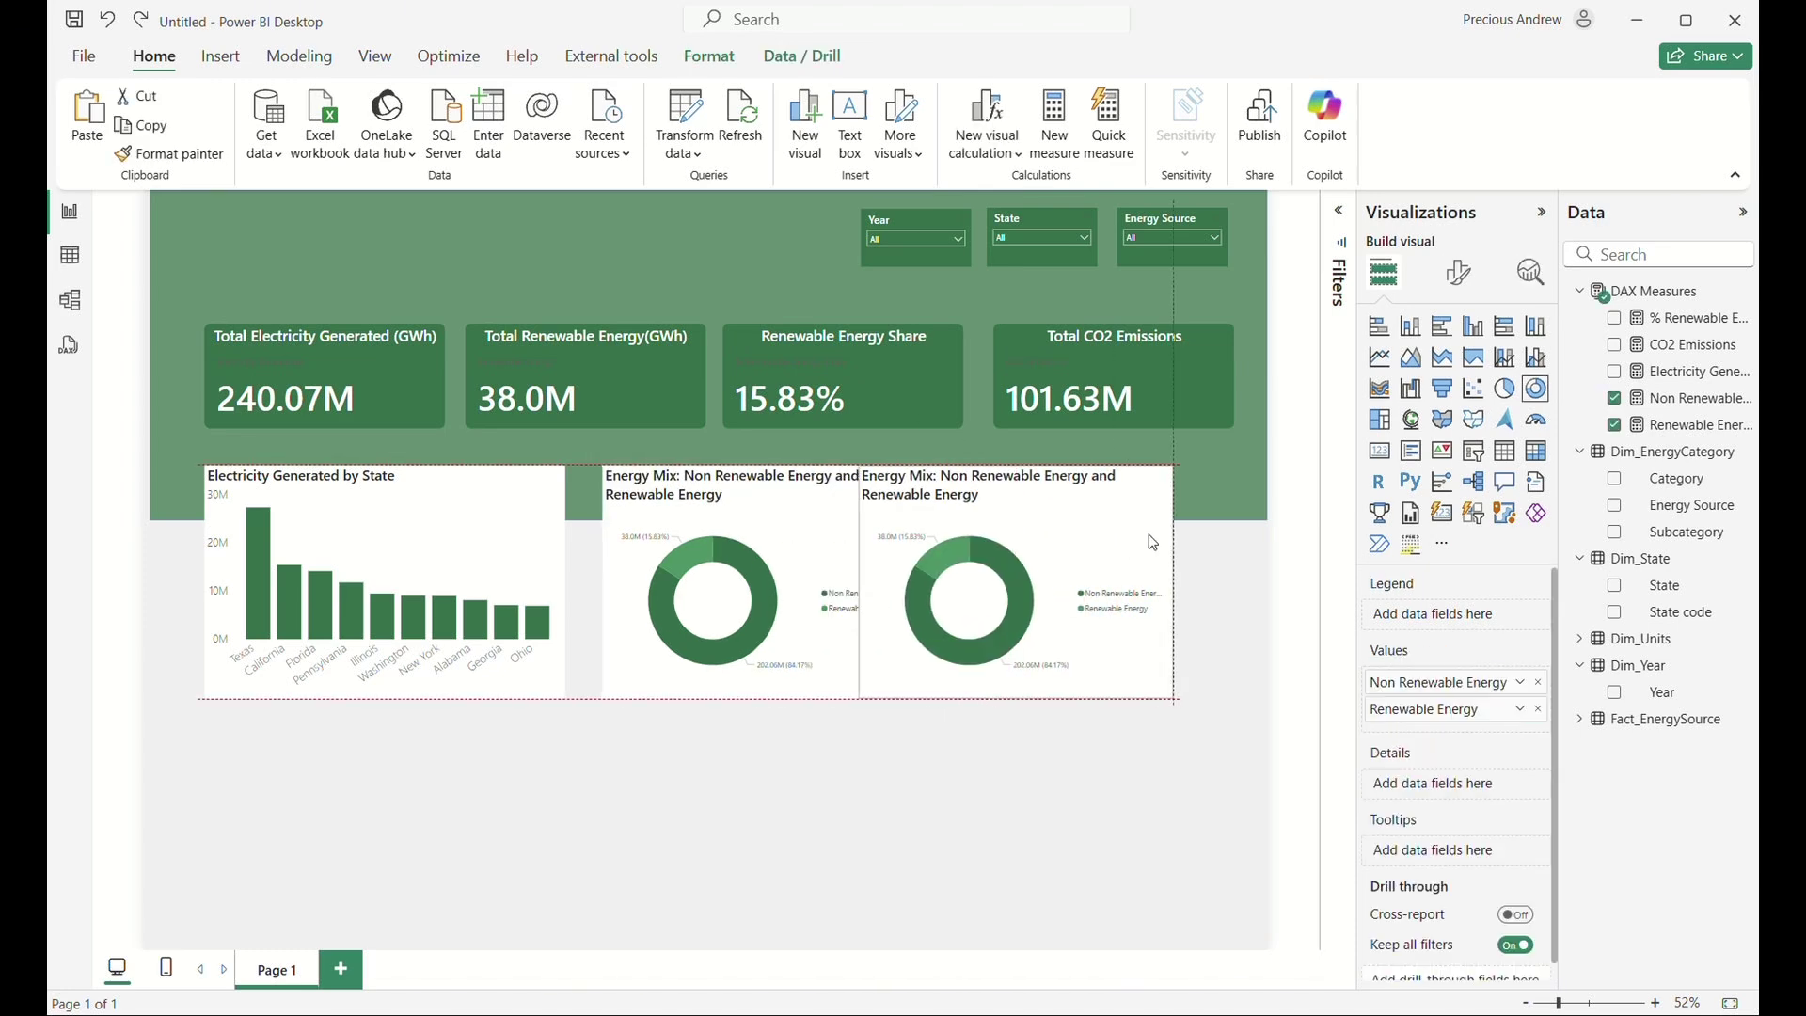
pyautogui.moveTo(1218, 538)
pyautogui.mouseDown()
pyautogui.moveTo(1260, 538)
pyautogui.moveTo(1202, 542)
pyautogui.mouseUp()
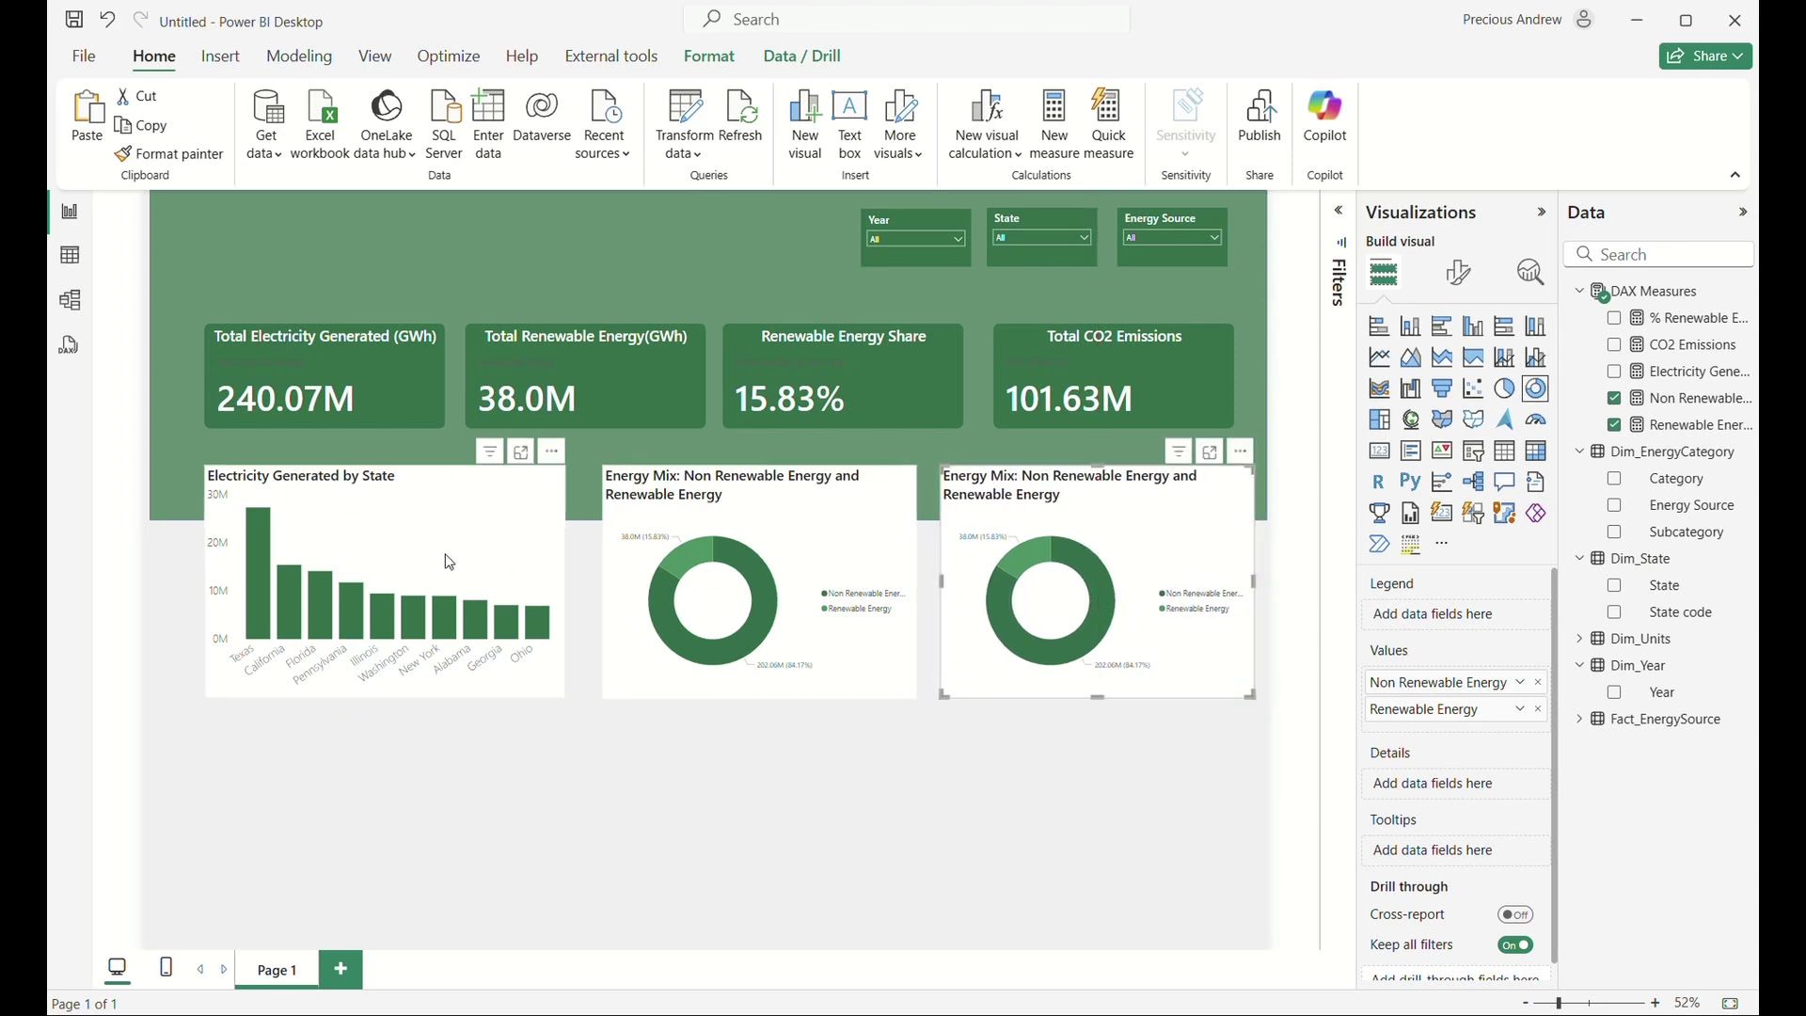
pyautogui.click(449, 561)
pyautogui.moveTo(770, 512); pyautogui.dragTo(754, 512)
pyautogui.moveTo(1090, 499)
pyautogui.mouseDown()
pyautogui.moveTo(1067, 499)
pyautogui.moveTo(1081, 508)
pyautogui.mouseUp()
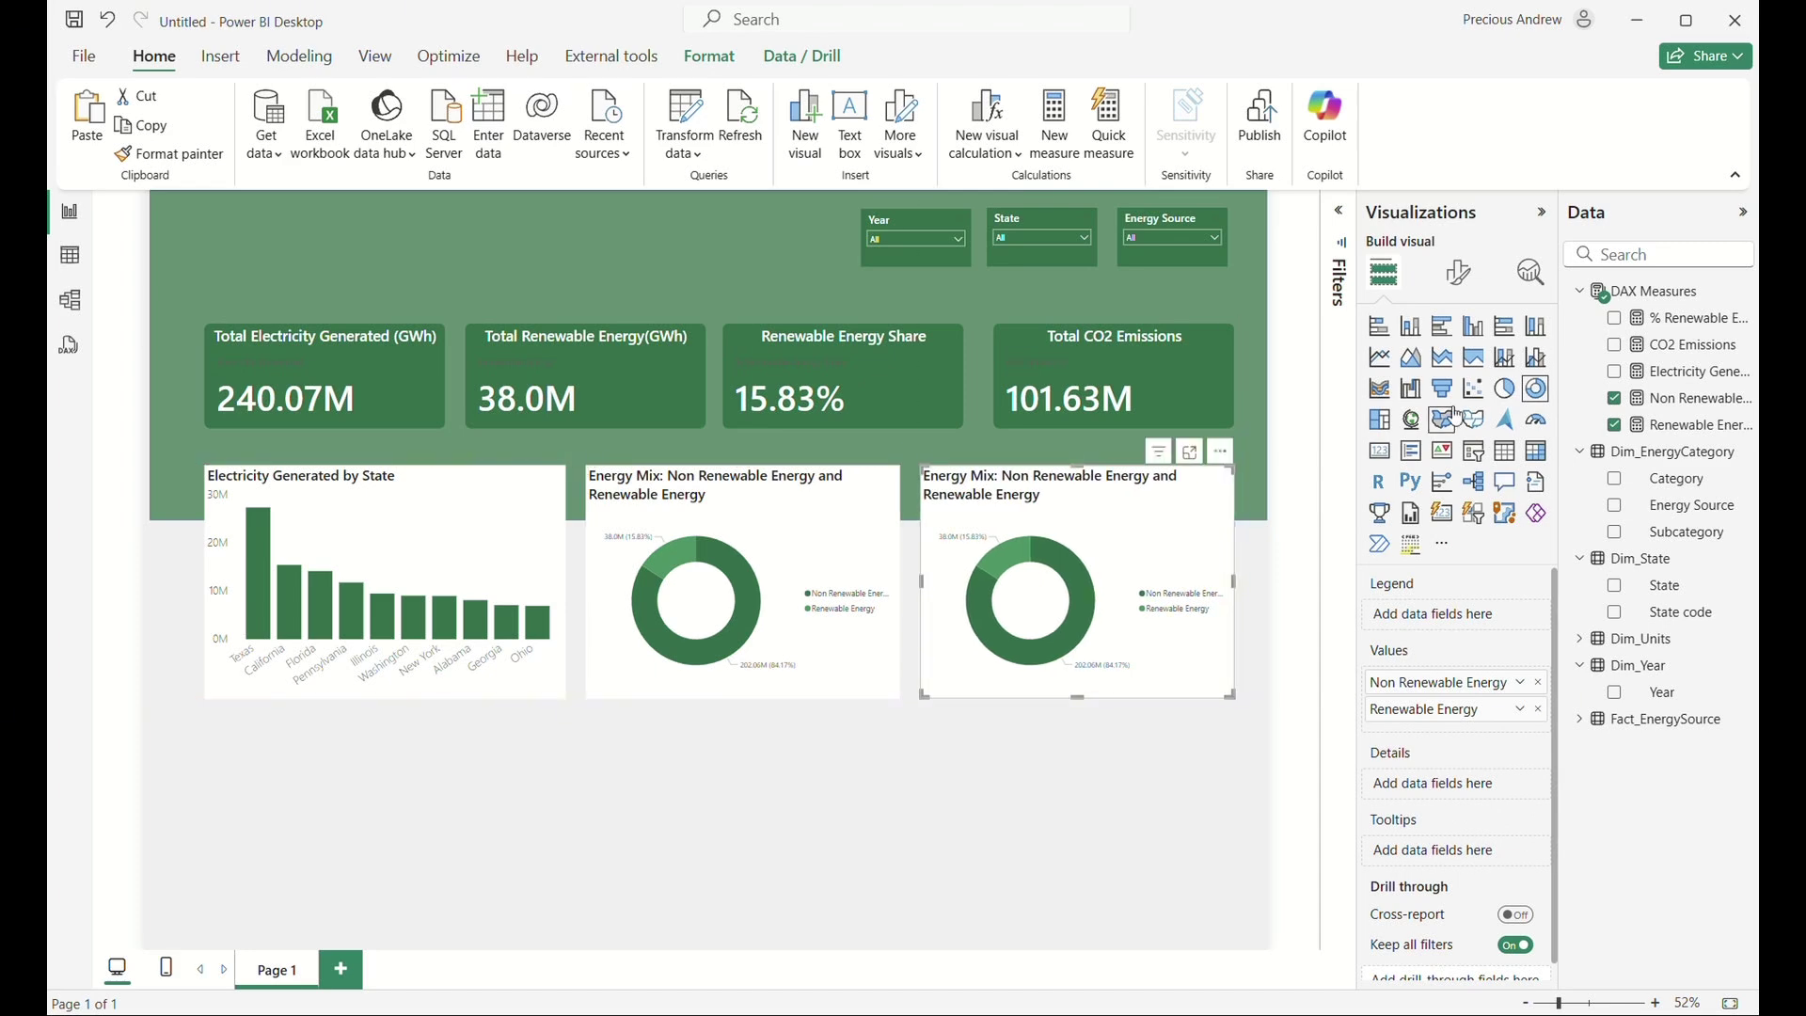
# Convert the duplicated donut to a clustered bar chart with State on the Y-axis and Renewable Energy on the X-axis.
pyautogui.click(1442, 327)
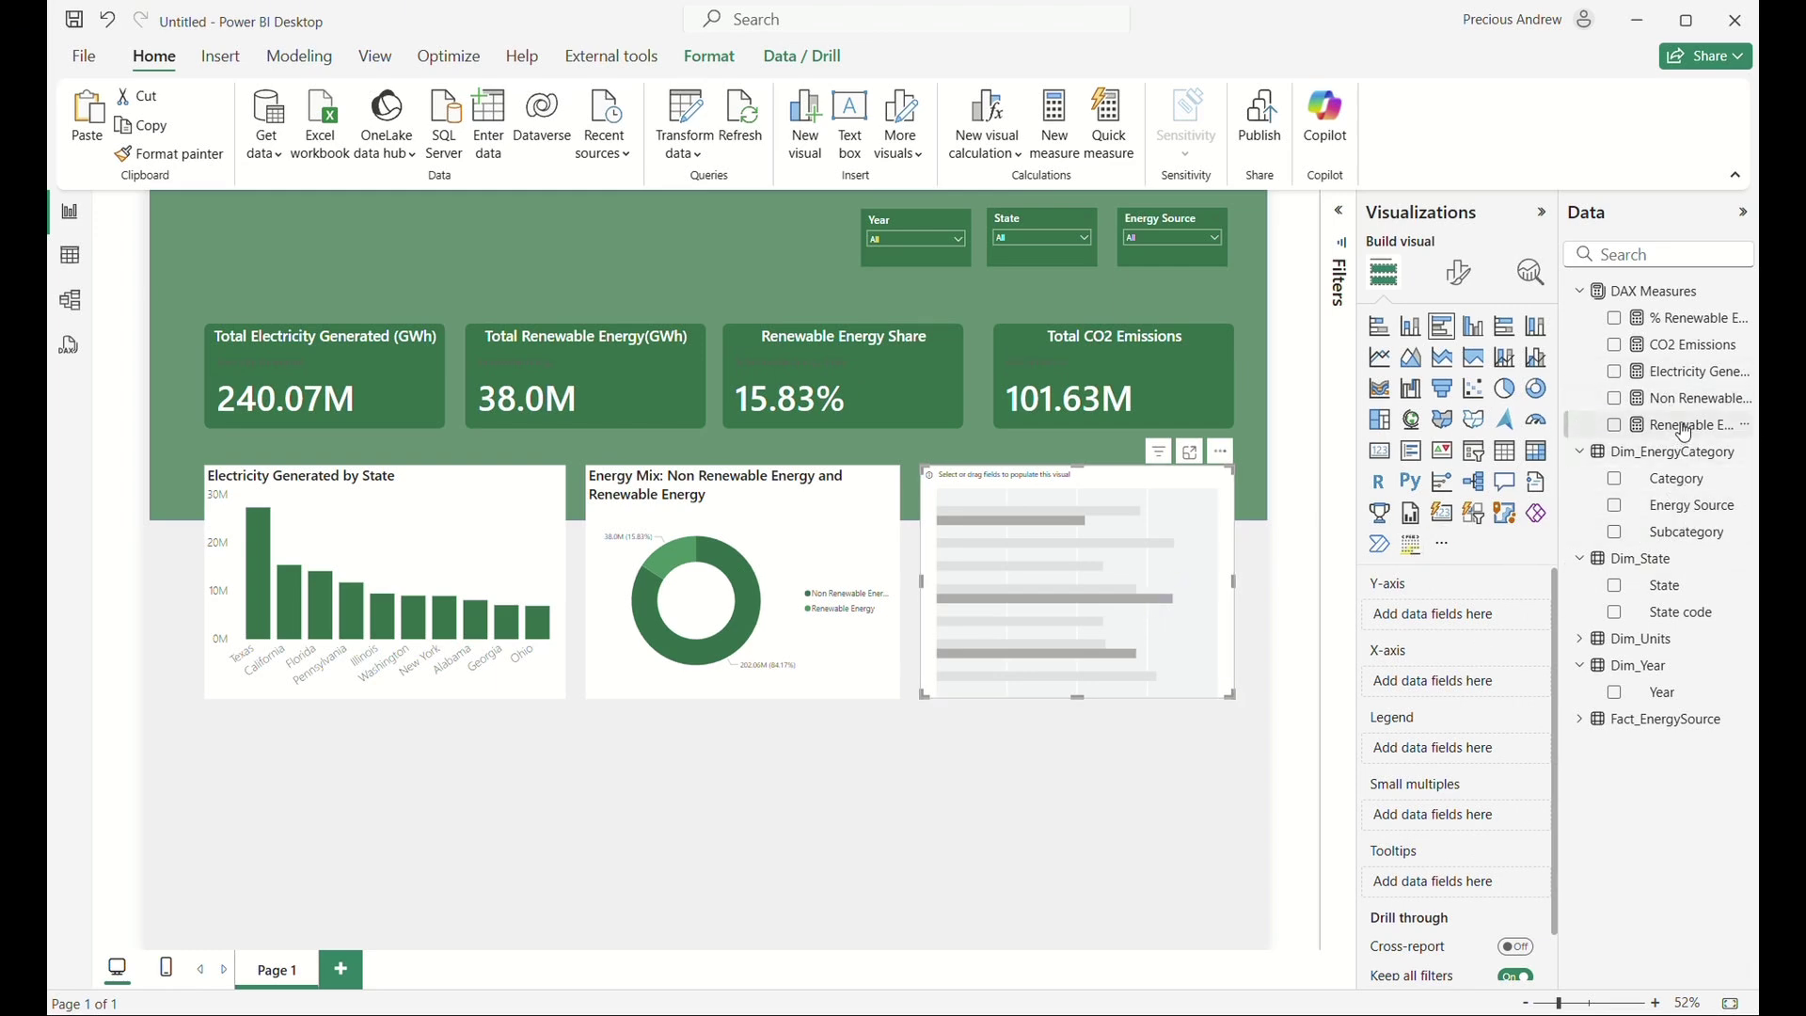
pyautogui.moveTo(1684, 431); pyautogui.dragTo(1439, 681)
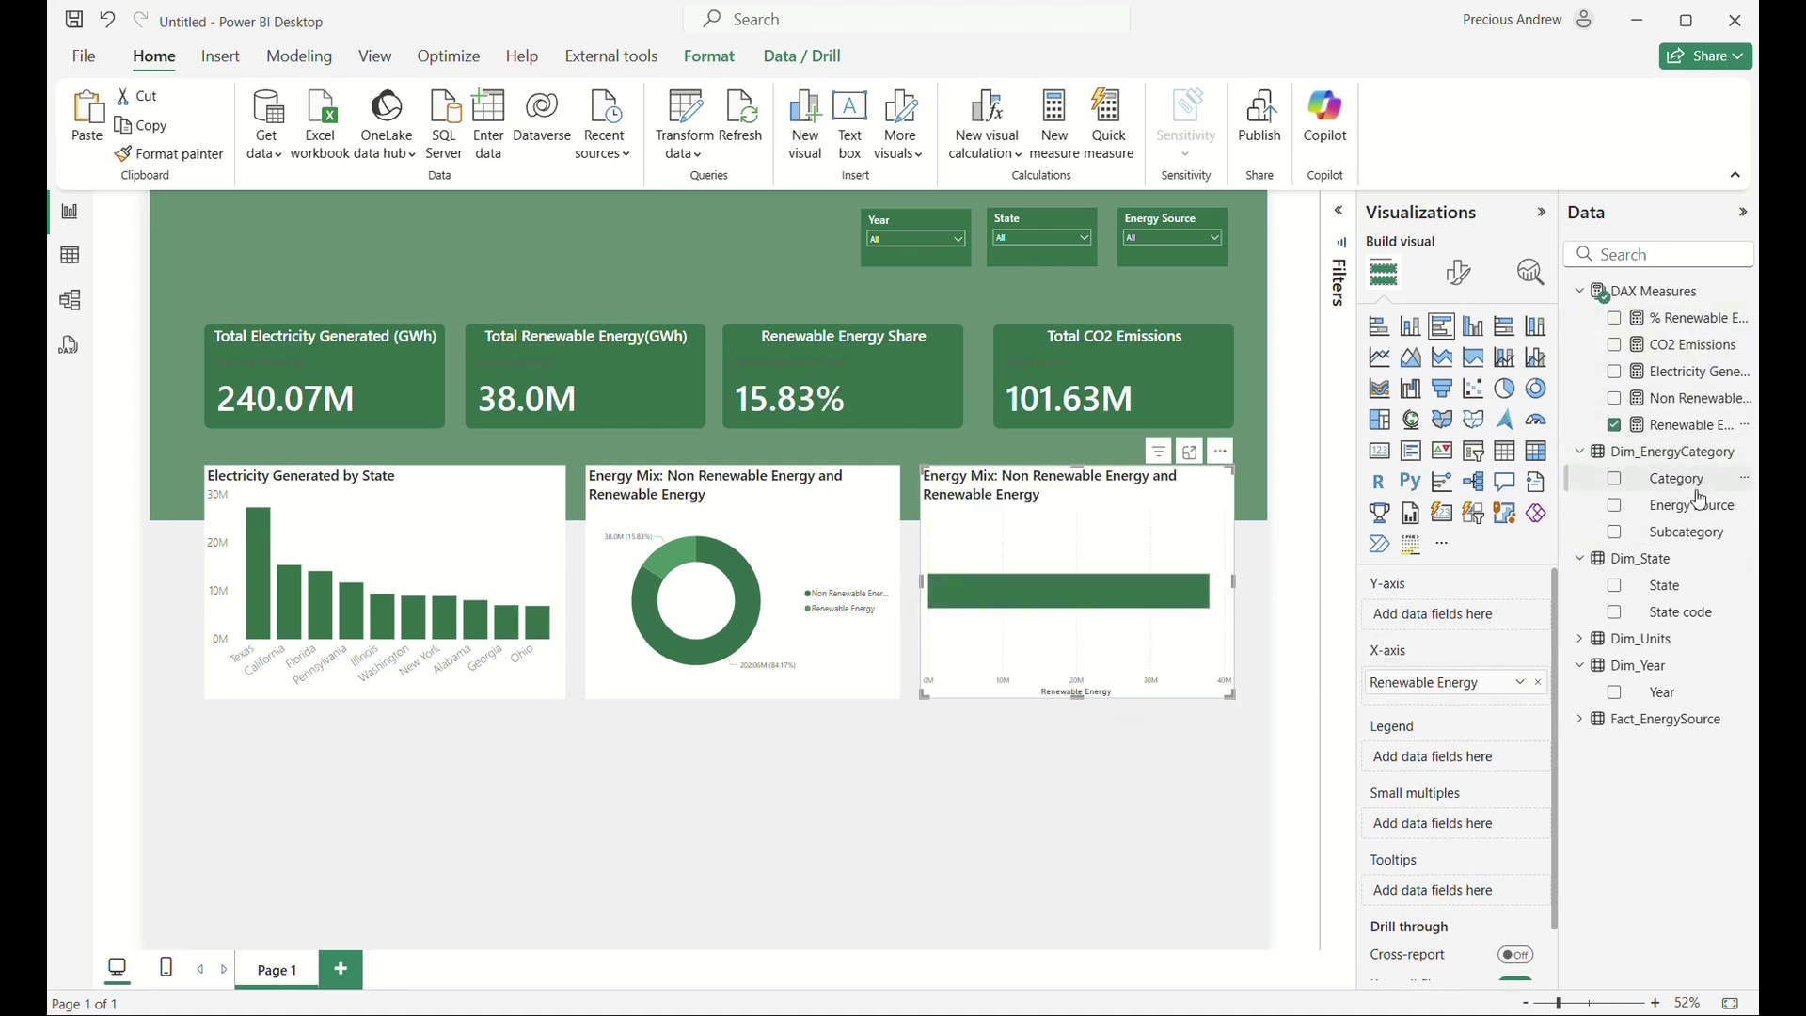
pyautogui.moveTo(1666, 585); pyautogui.dragTo(1444, 620)
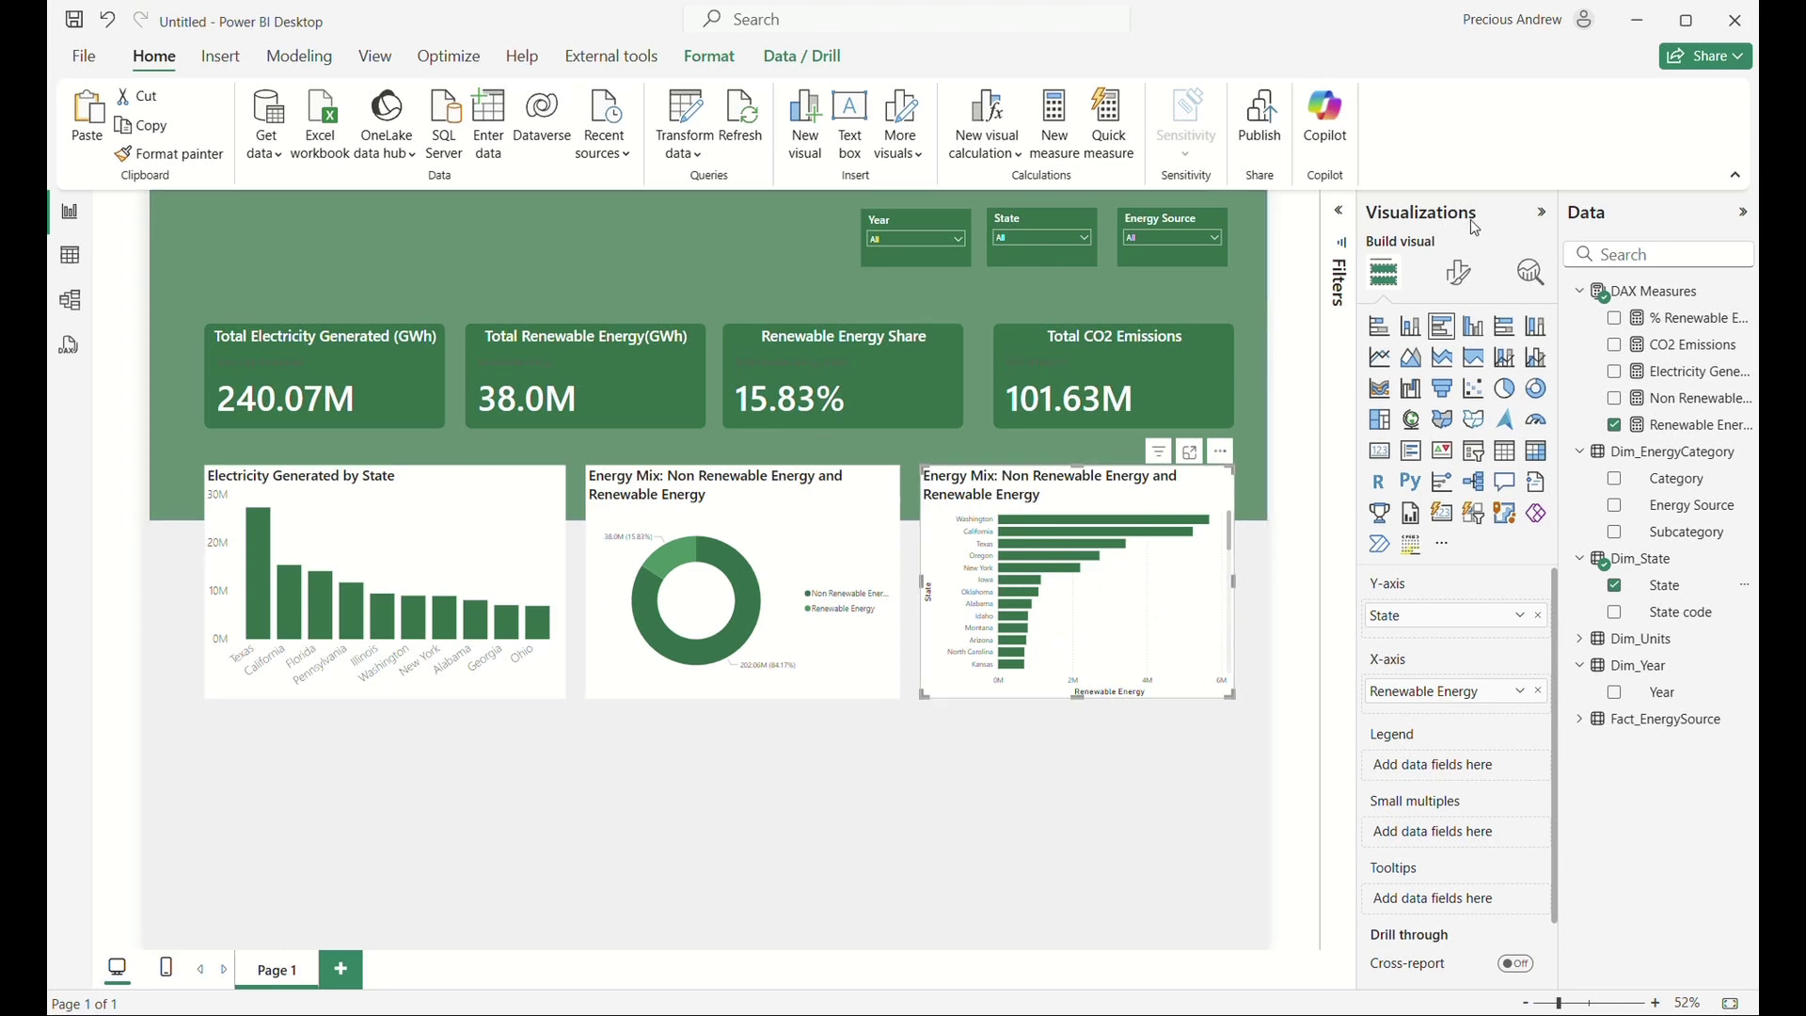
# Filter the bar chart's State field to the top 5 by Renewable Energy.
pyautogui.click(1343, 216)
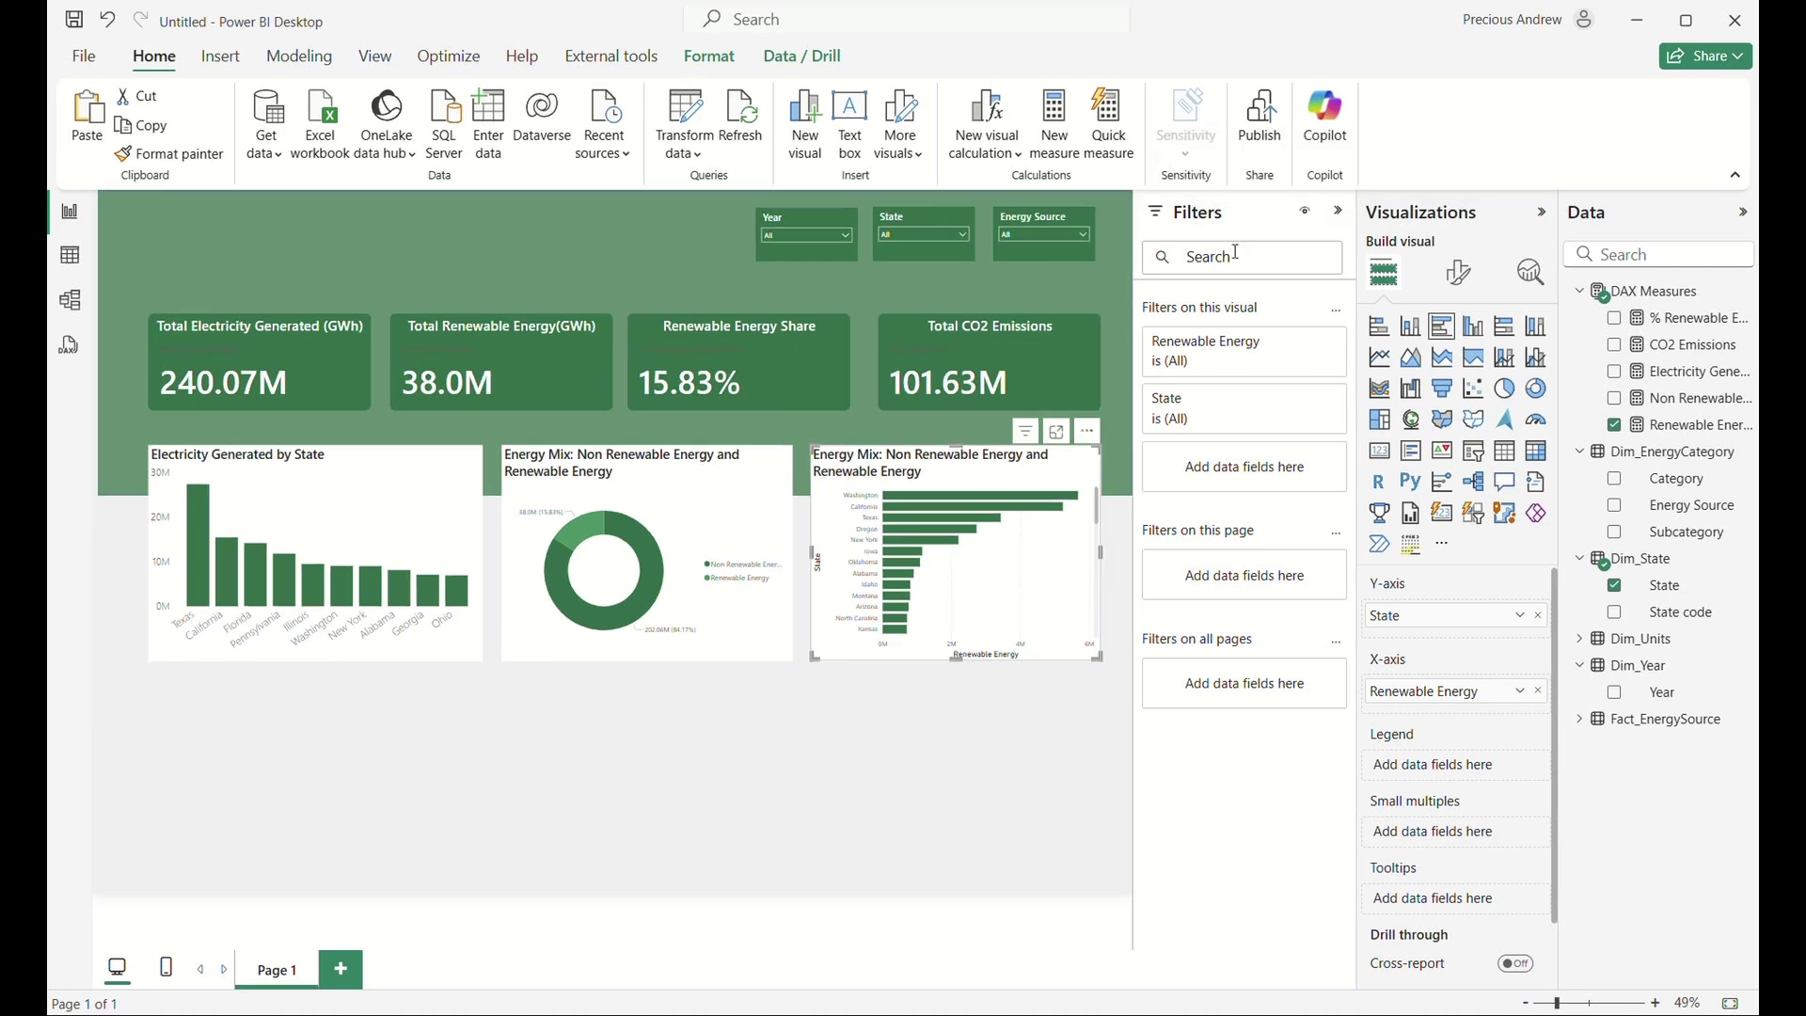
pyautogui.click(1225, 410)
pyautogui.click(1238, 474)
pyautogui.click(1249, 557)
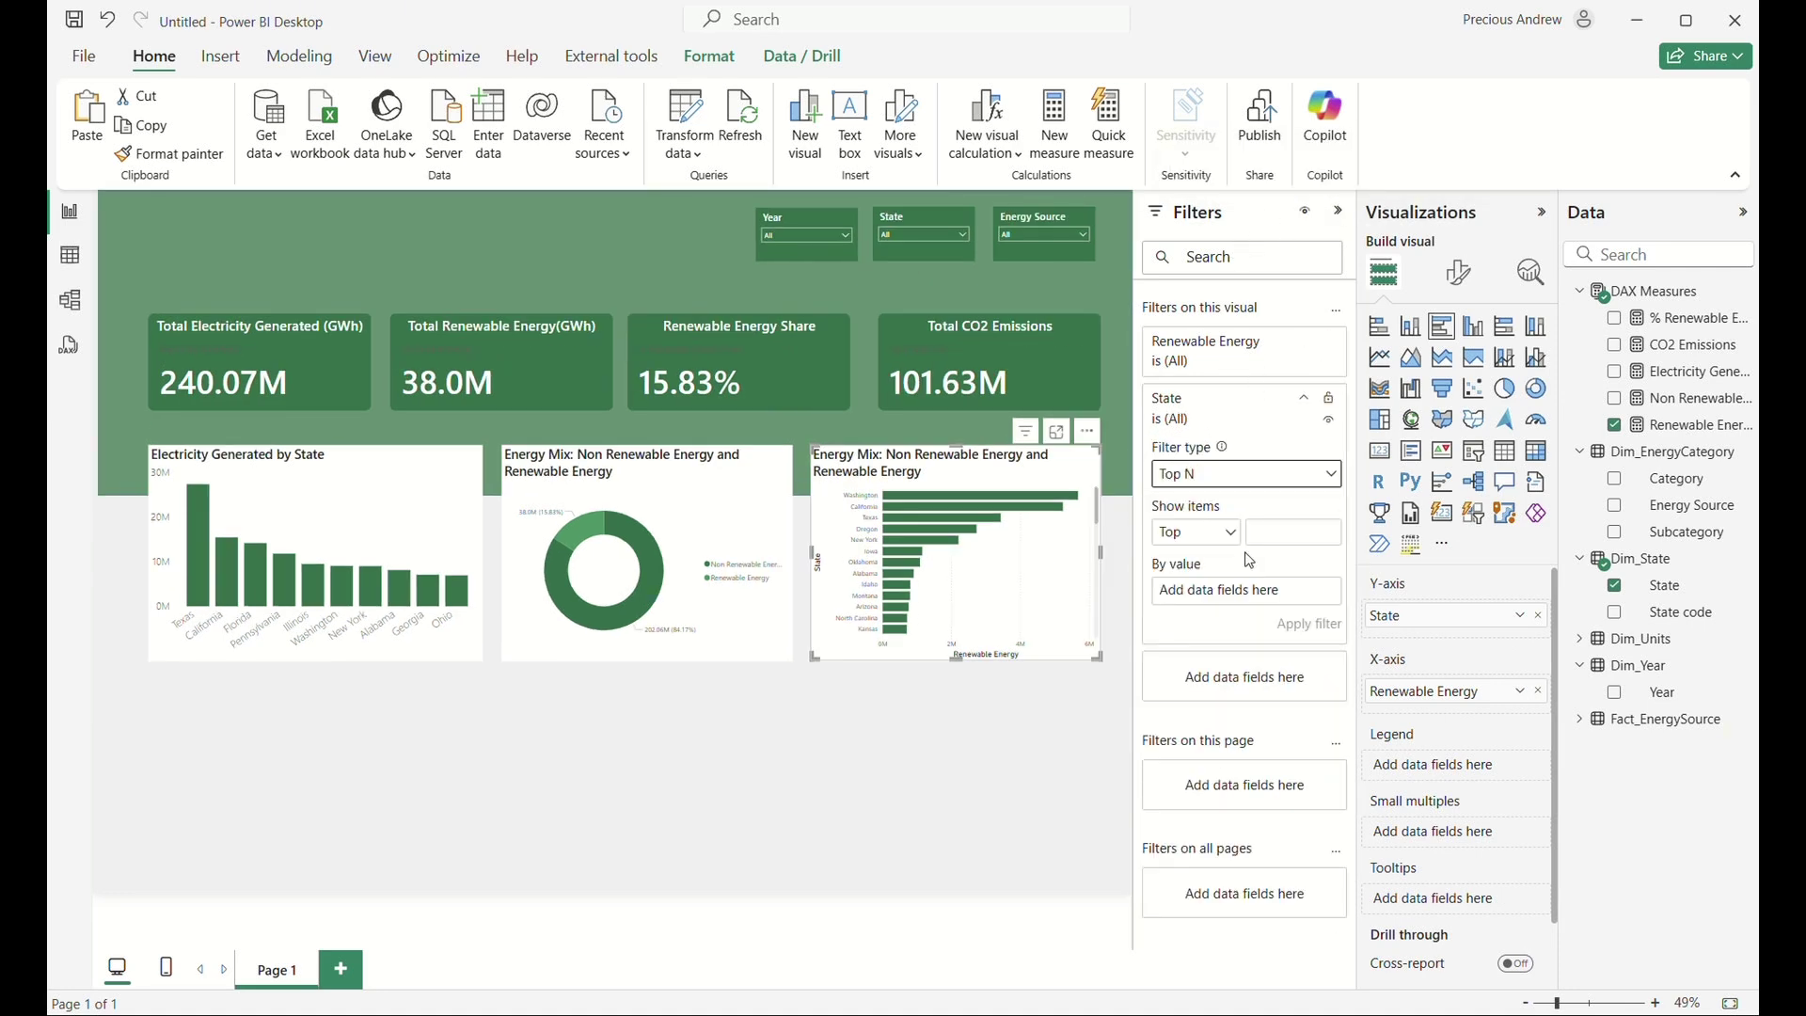
pyautogui.click(1296, 533)
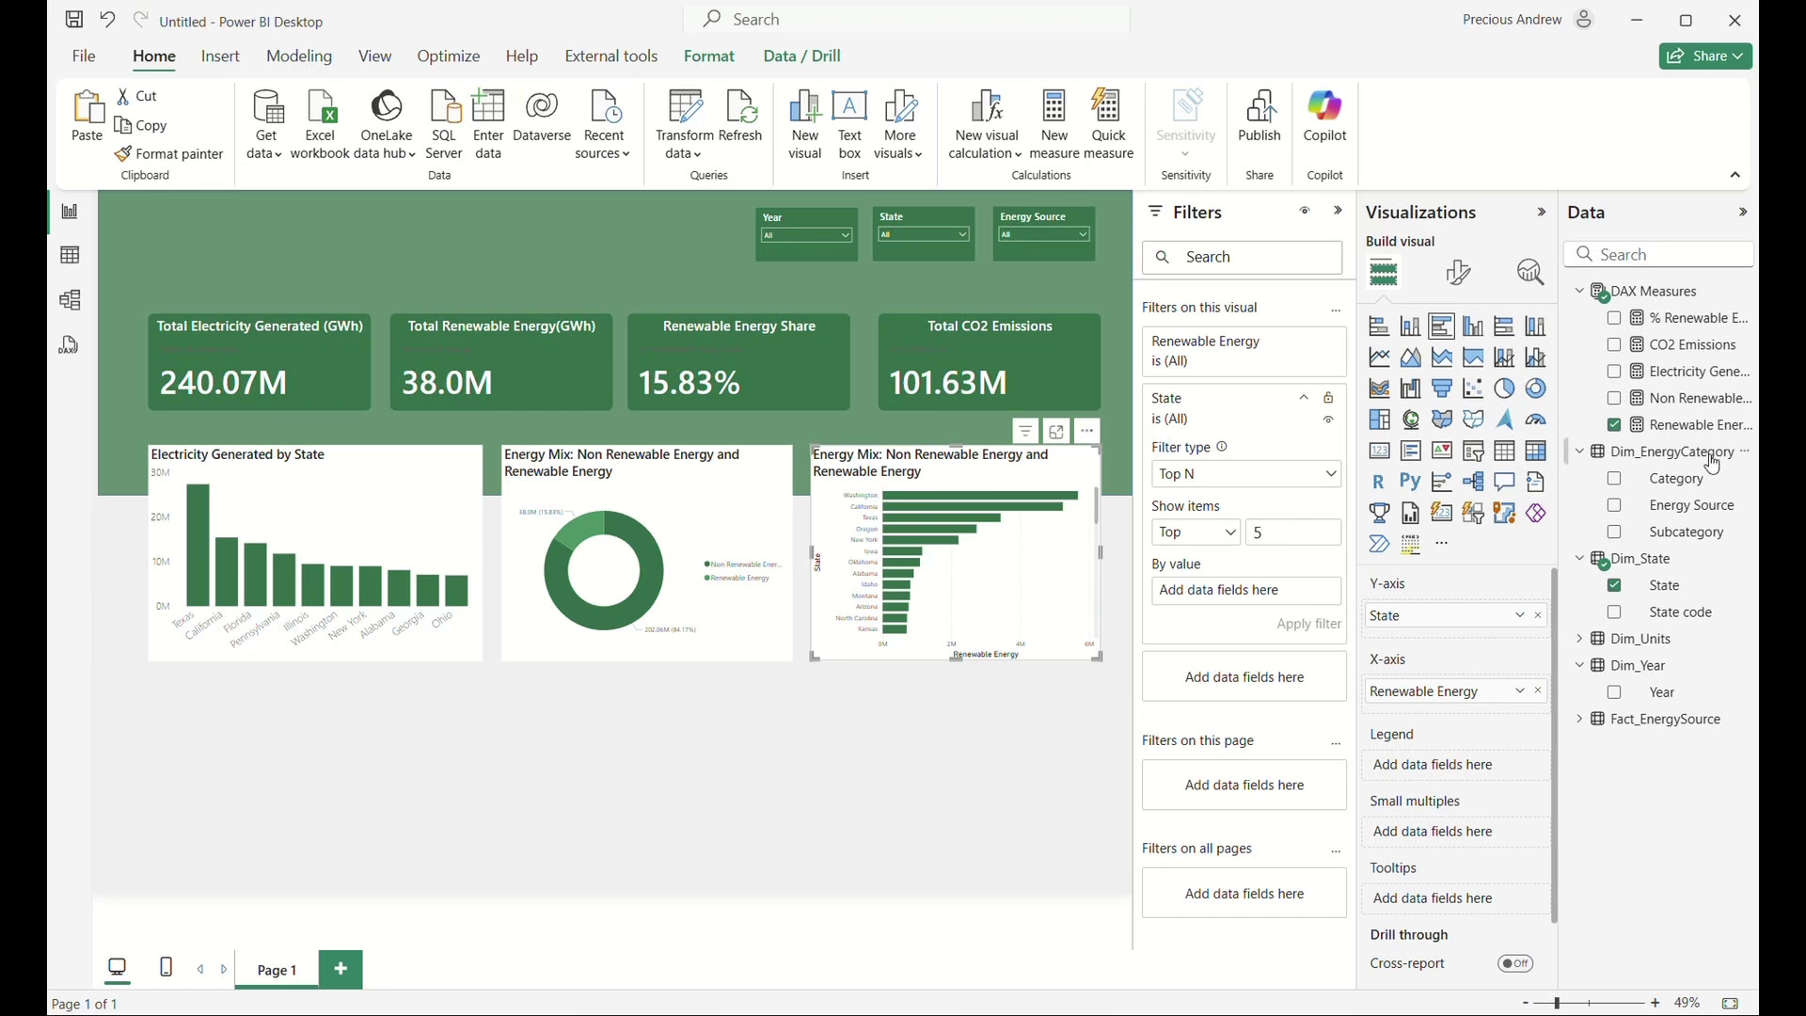
pyautogui.moveTo(1684, 425); pyautogui.dragTo(1323, 602)
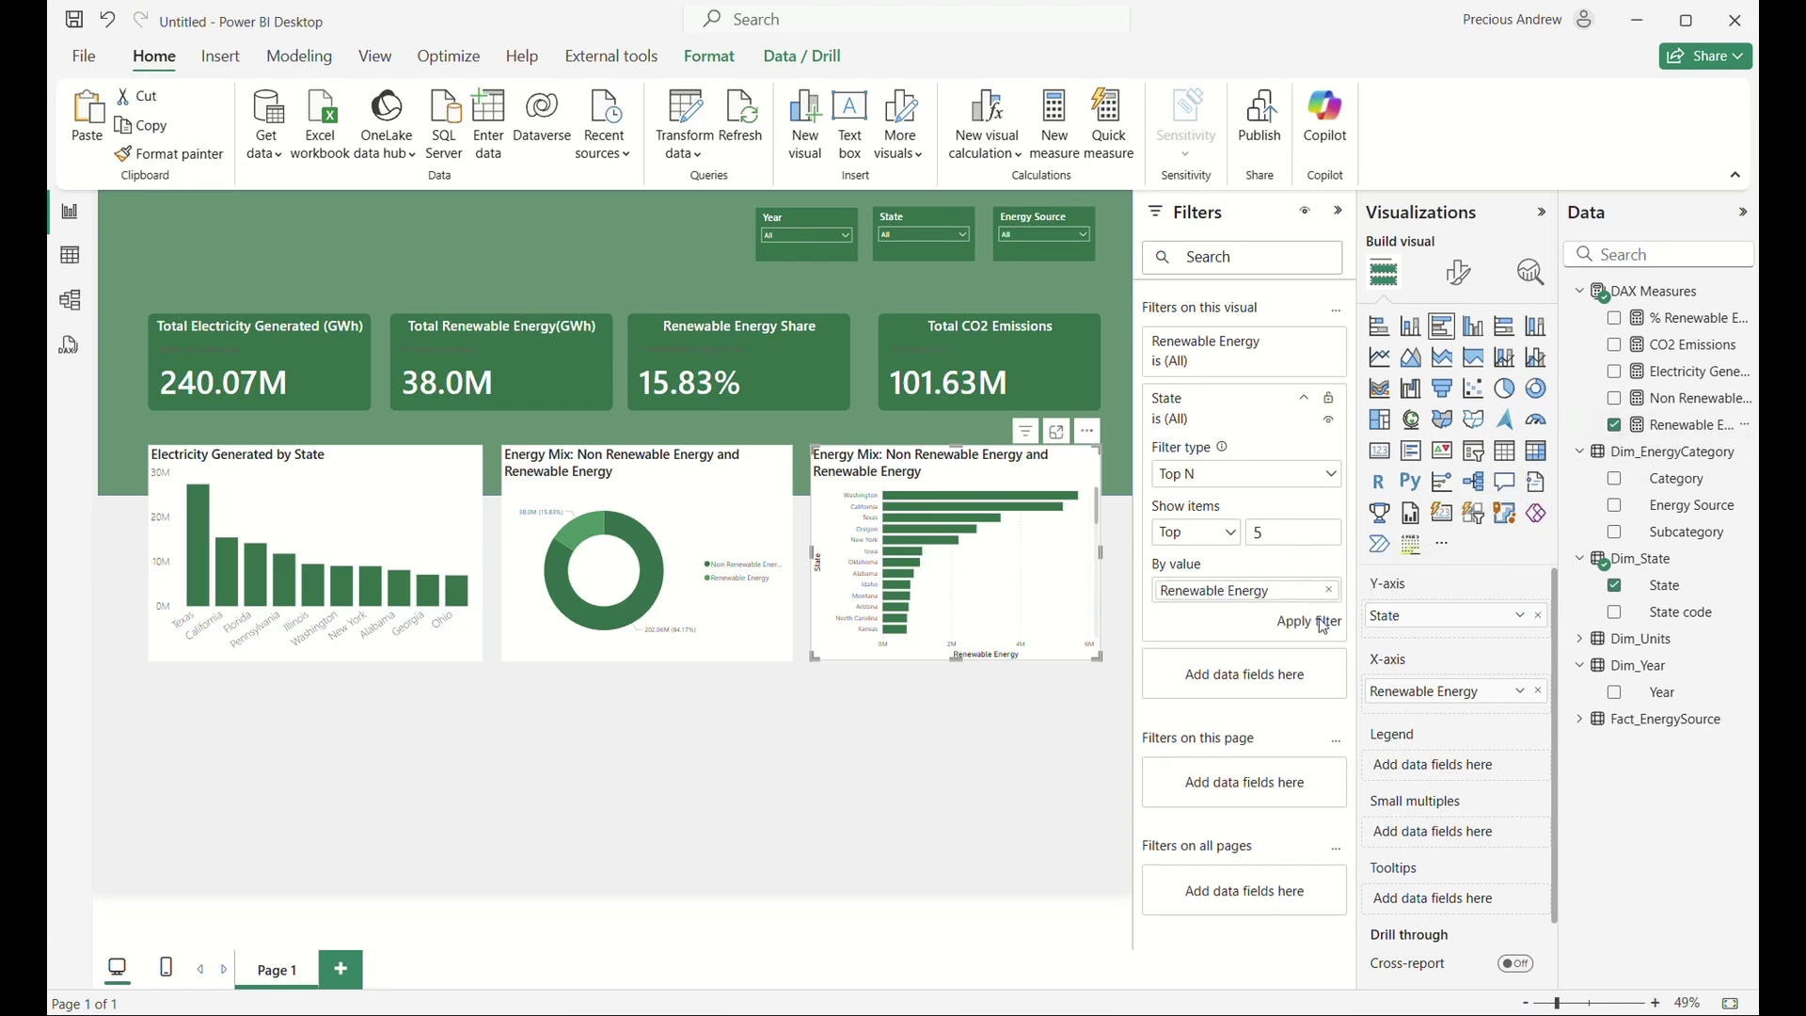
pyautogui.click(1312, 624)
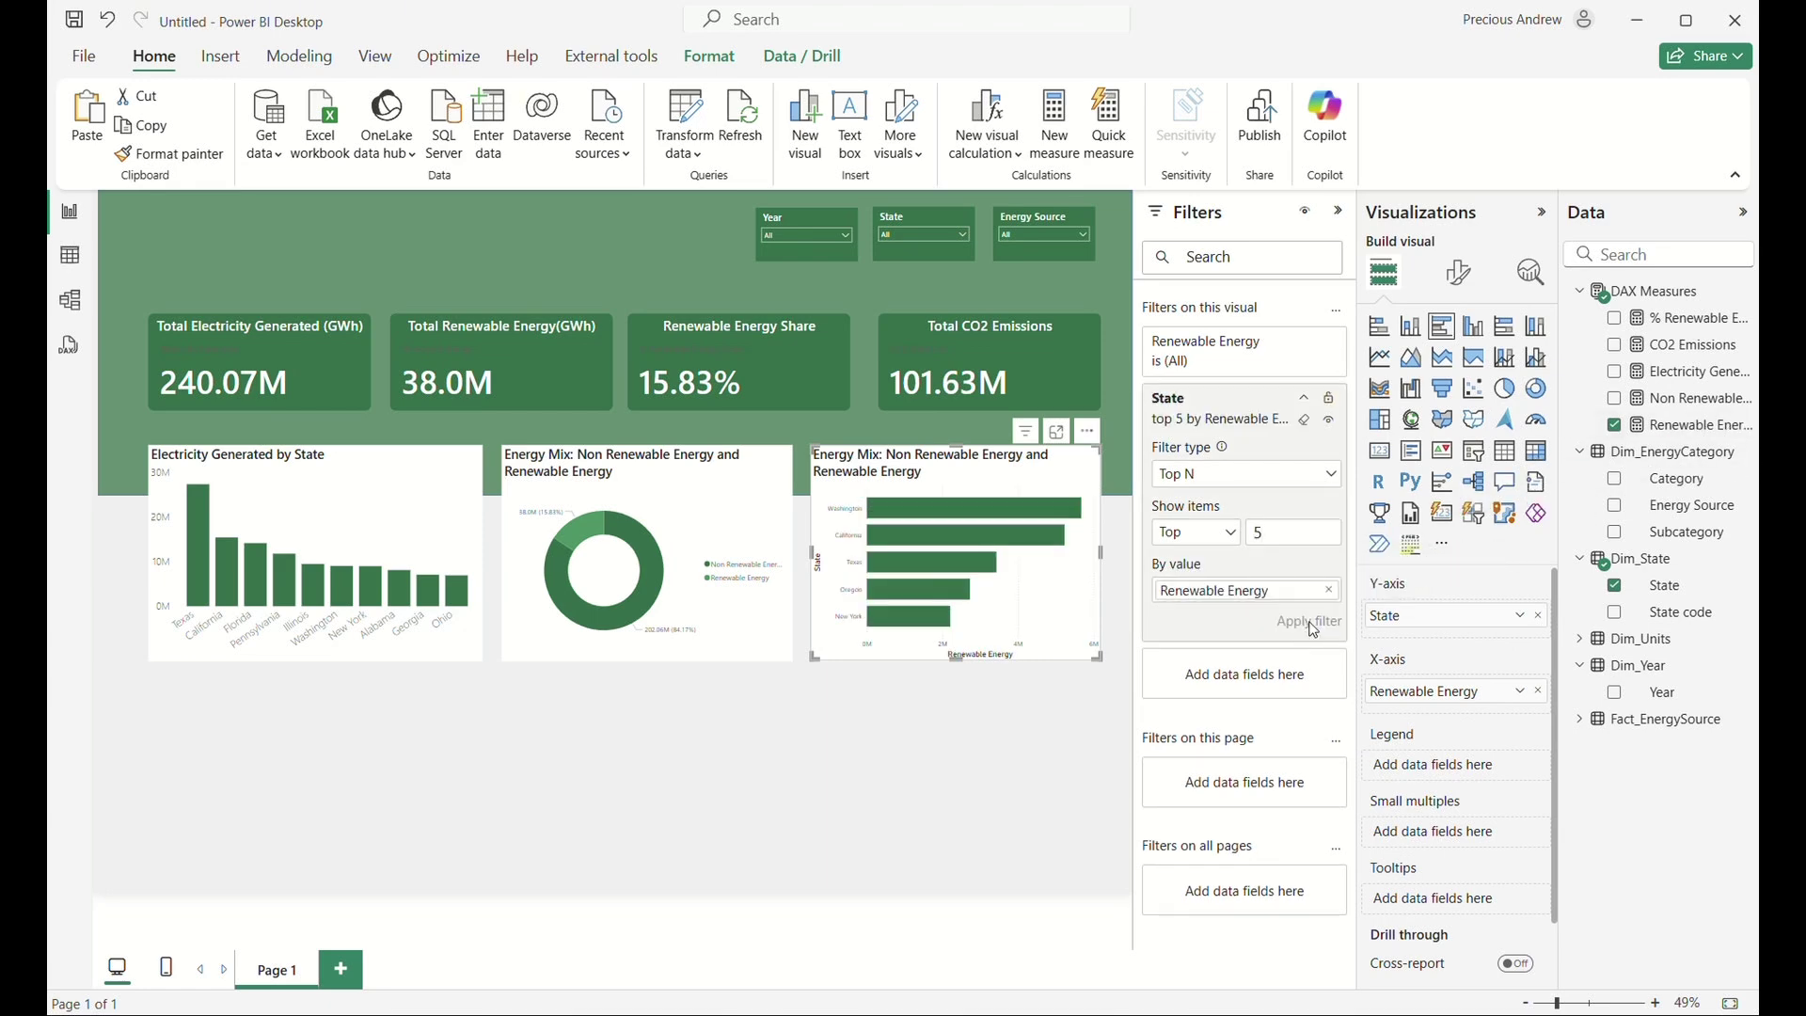
pyautogui.click(922, 765)
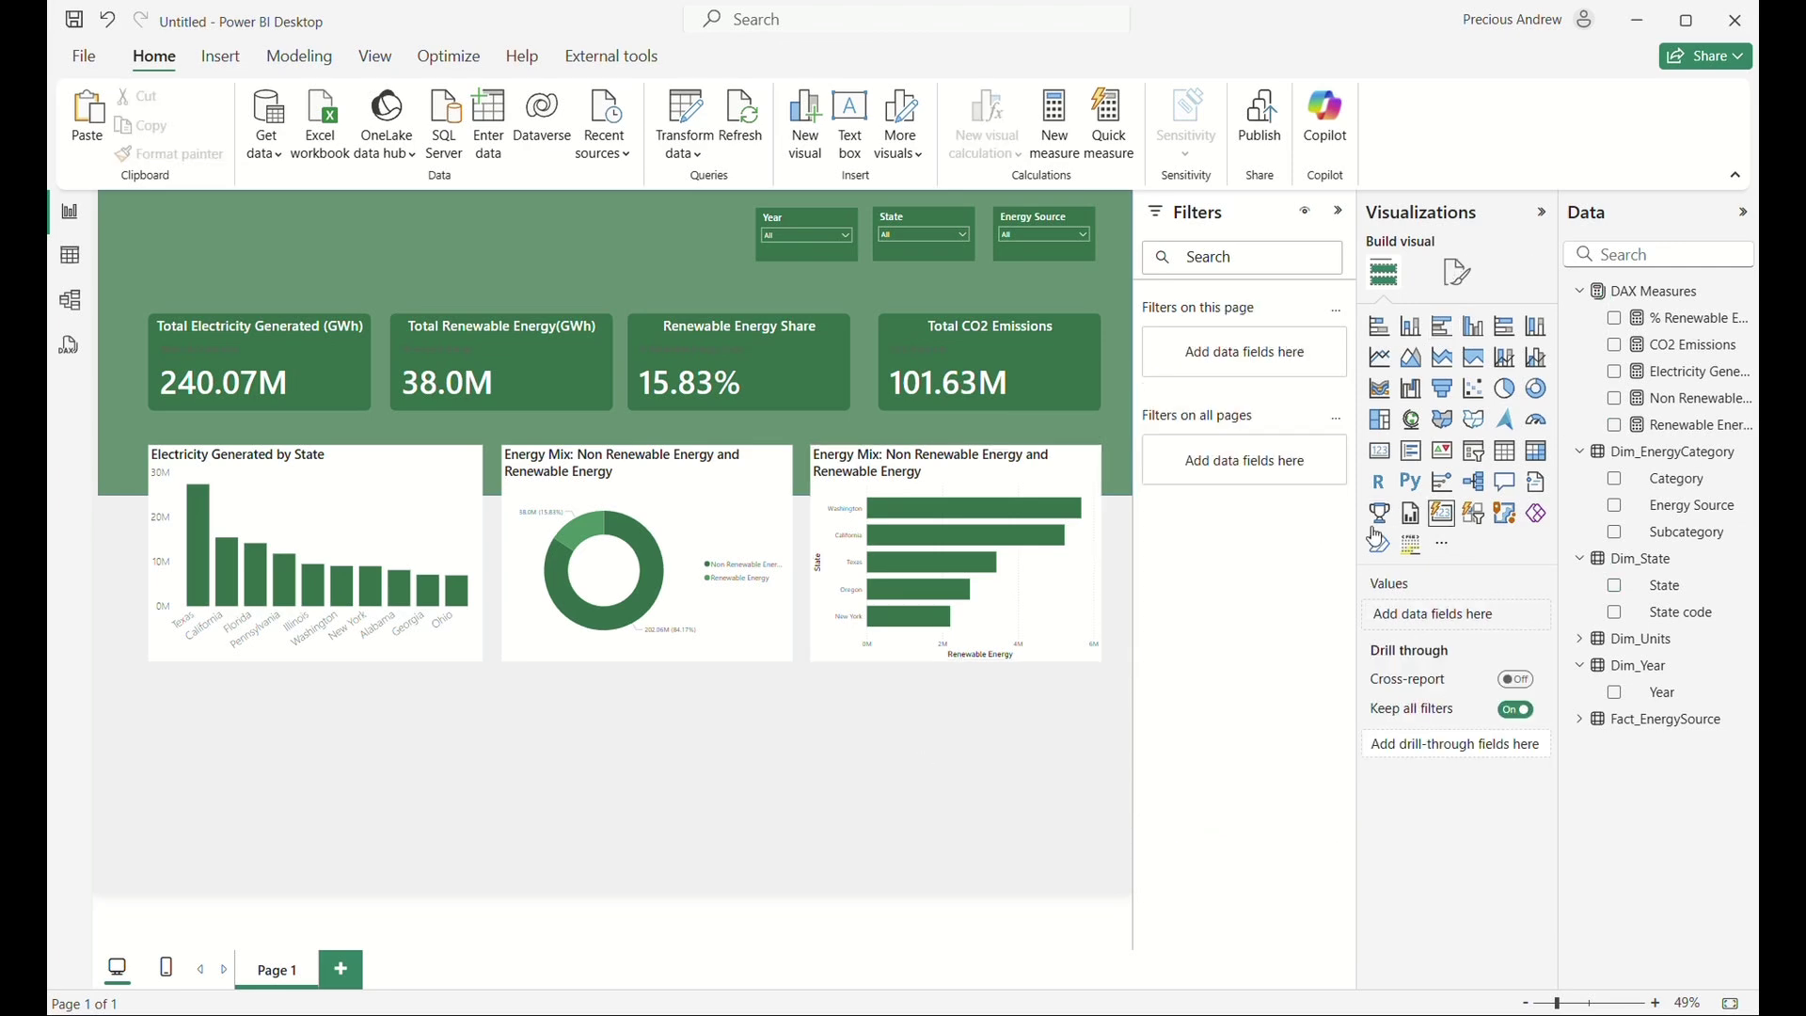
# Turn on the visual border of the Electricity Generated by State column chart and set its rounded corners to 10 px.
pyautogui.click(424, 465)
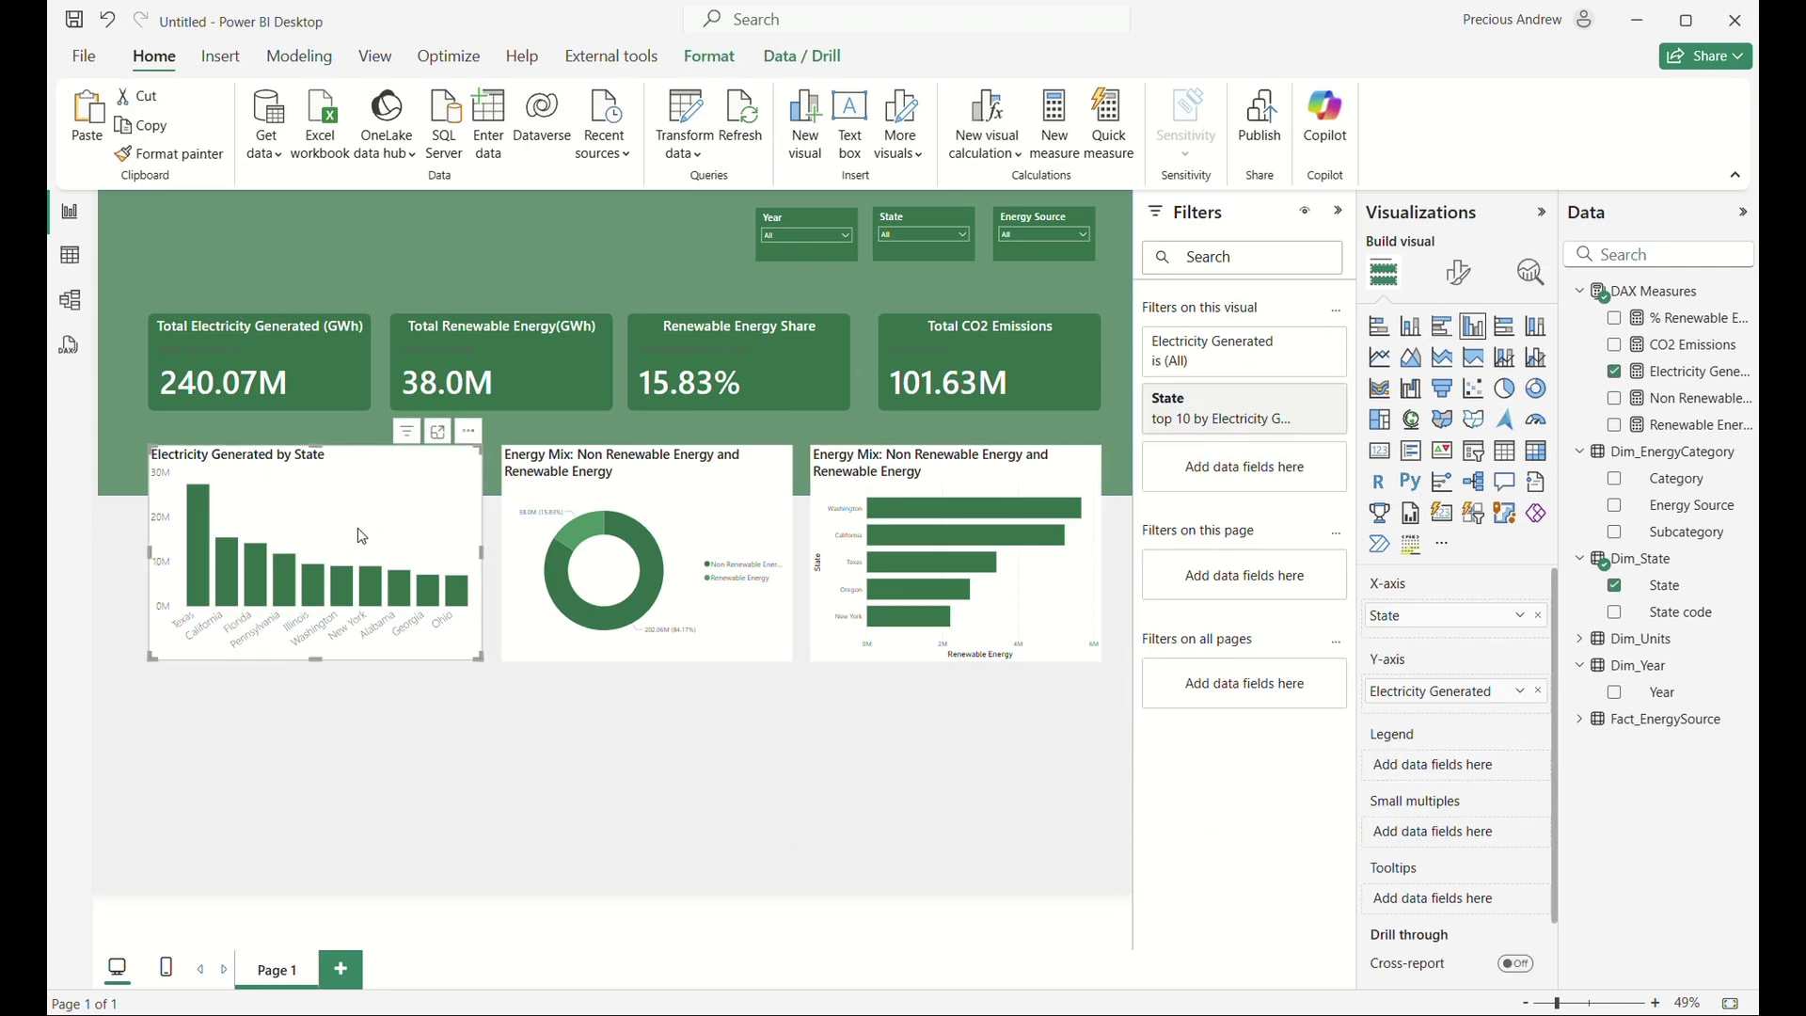
pyautogui.click(1459, 273)
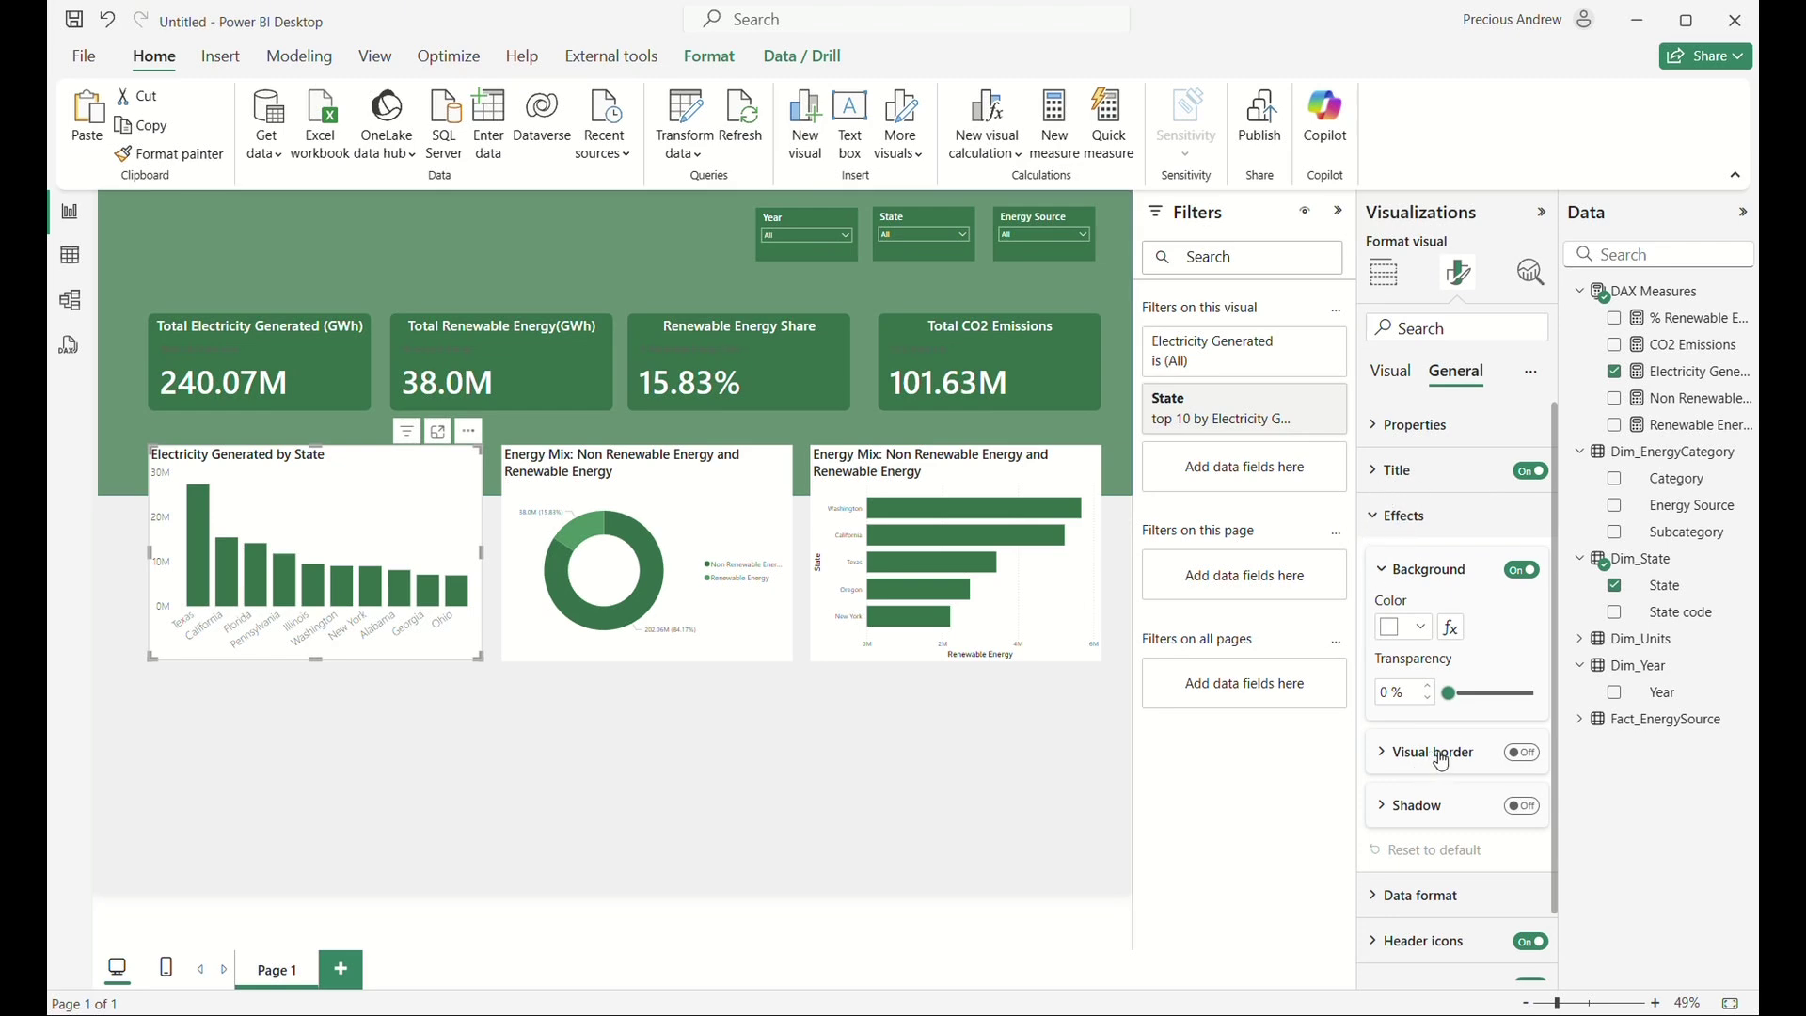
pyautogui.click(1522, 753)
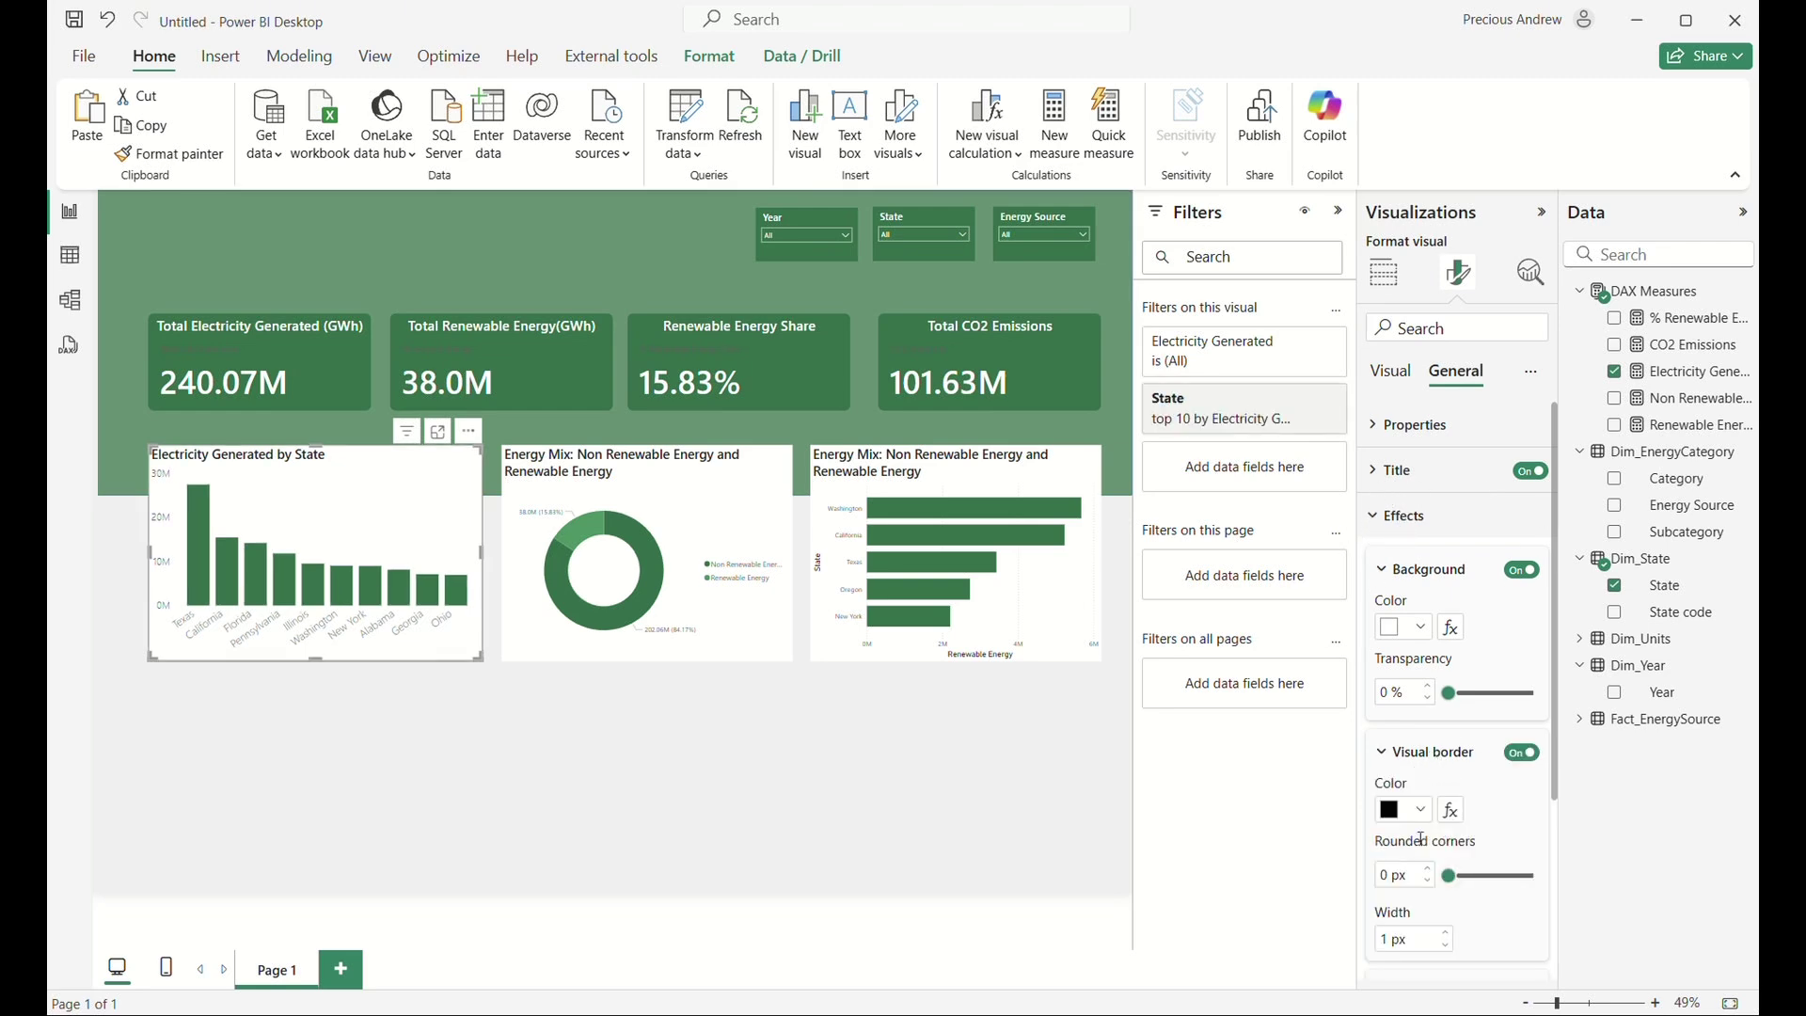
pyautogui.moveTo(1449, 884); pyautogui.dragTo(1478, 879)
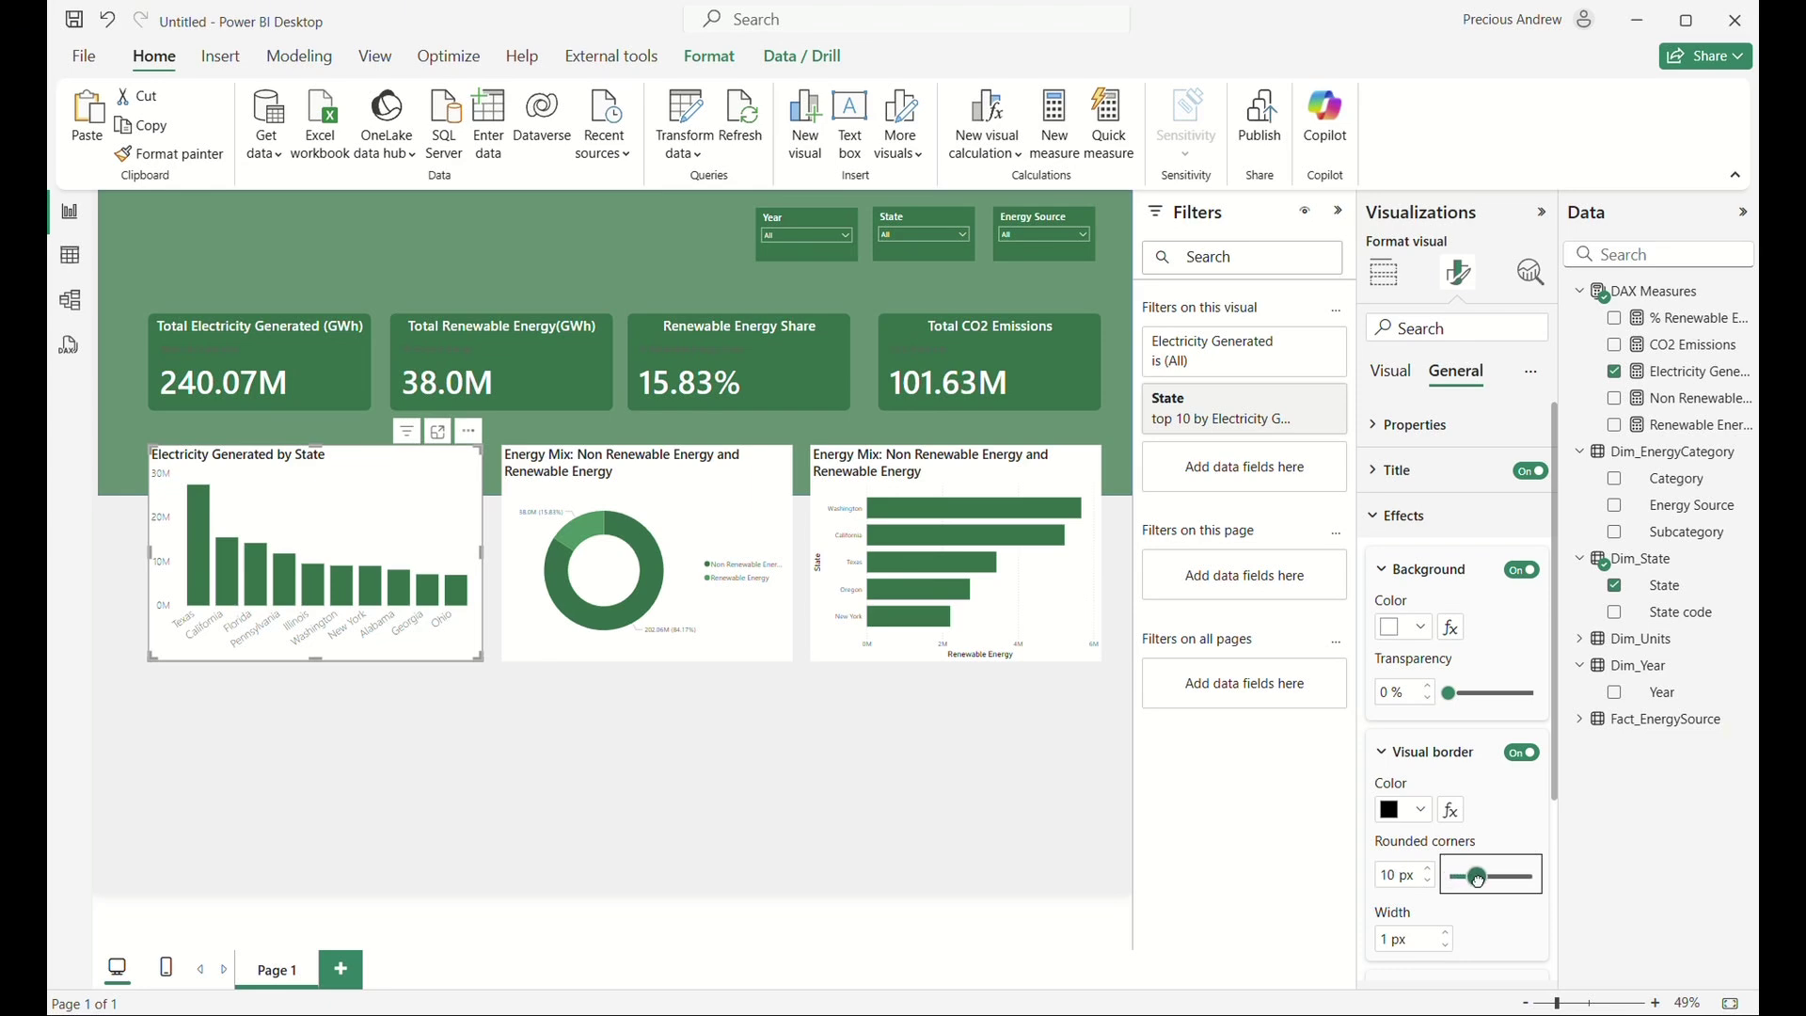
pyautogui.click(818, 814)
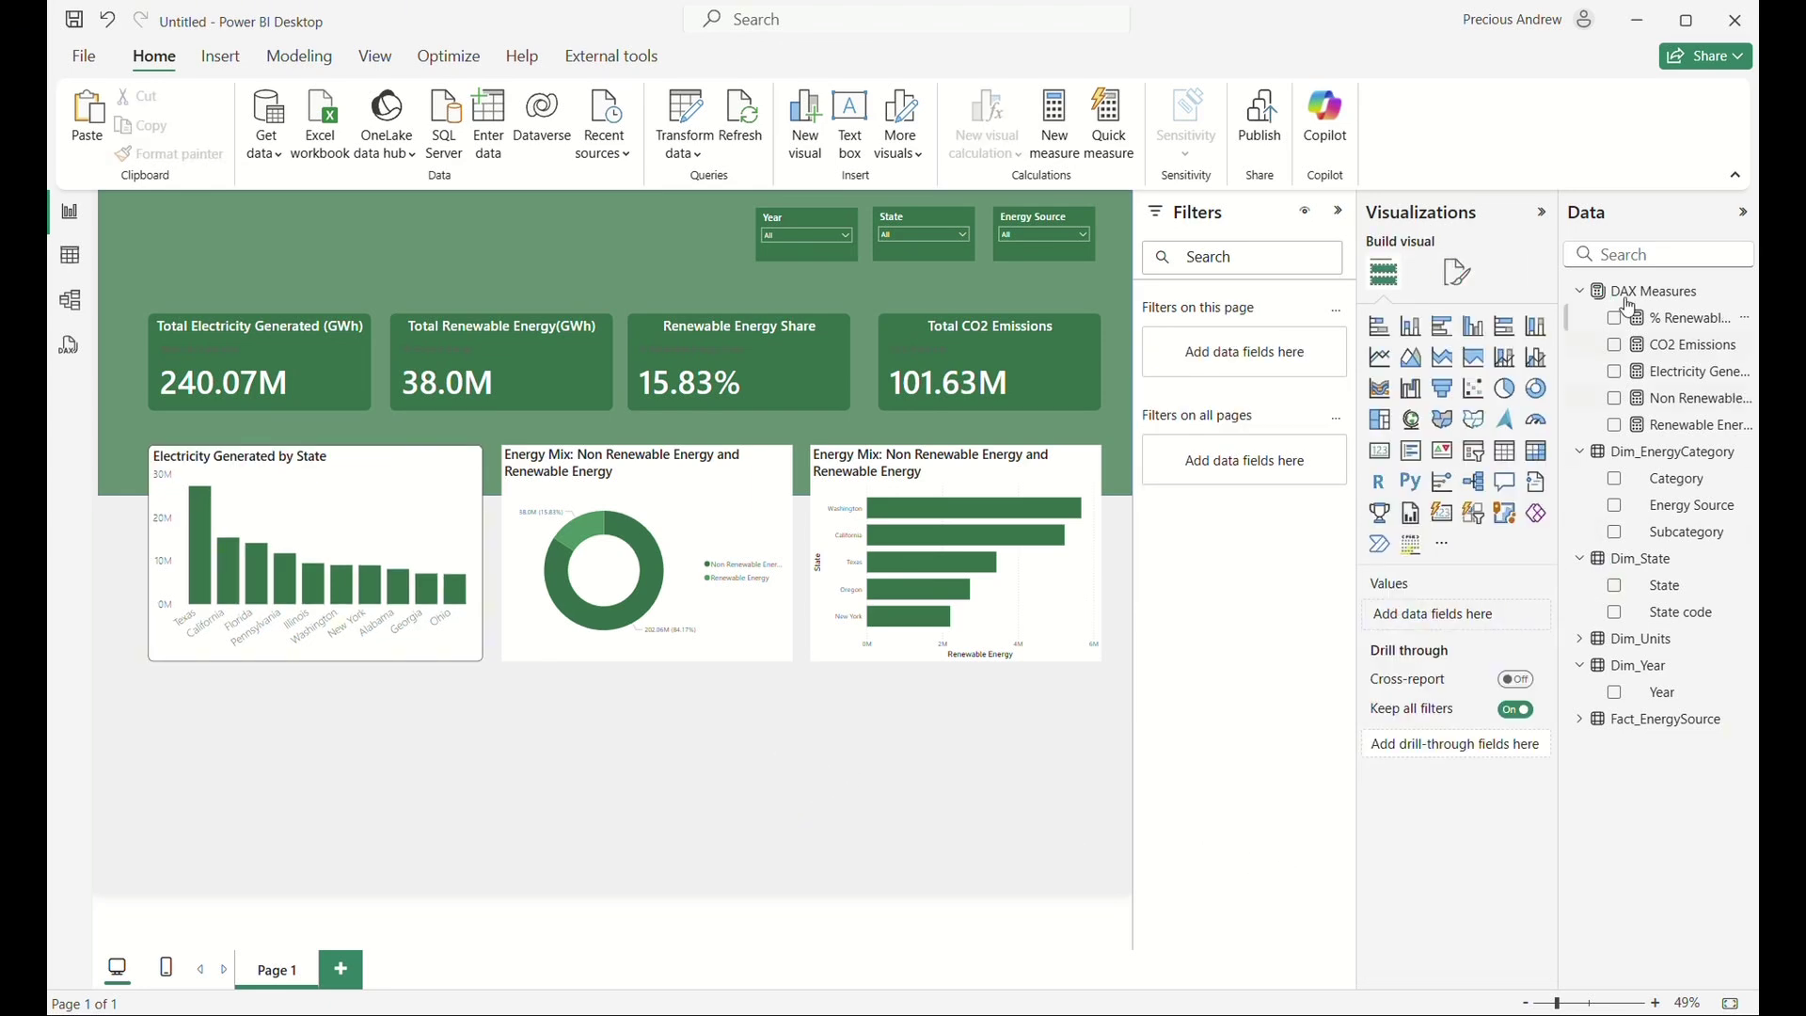
# Set the column chart's visual border color to white.
pyautogui.click(1458, 287)
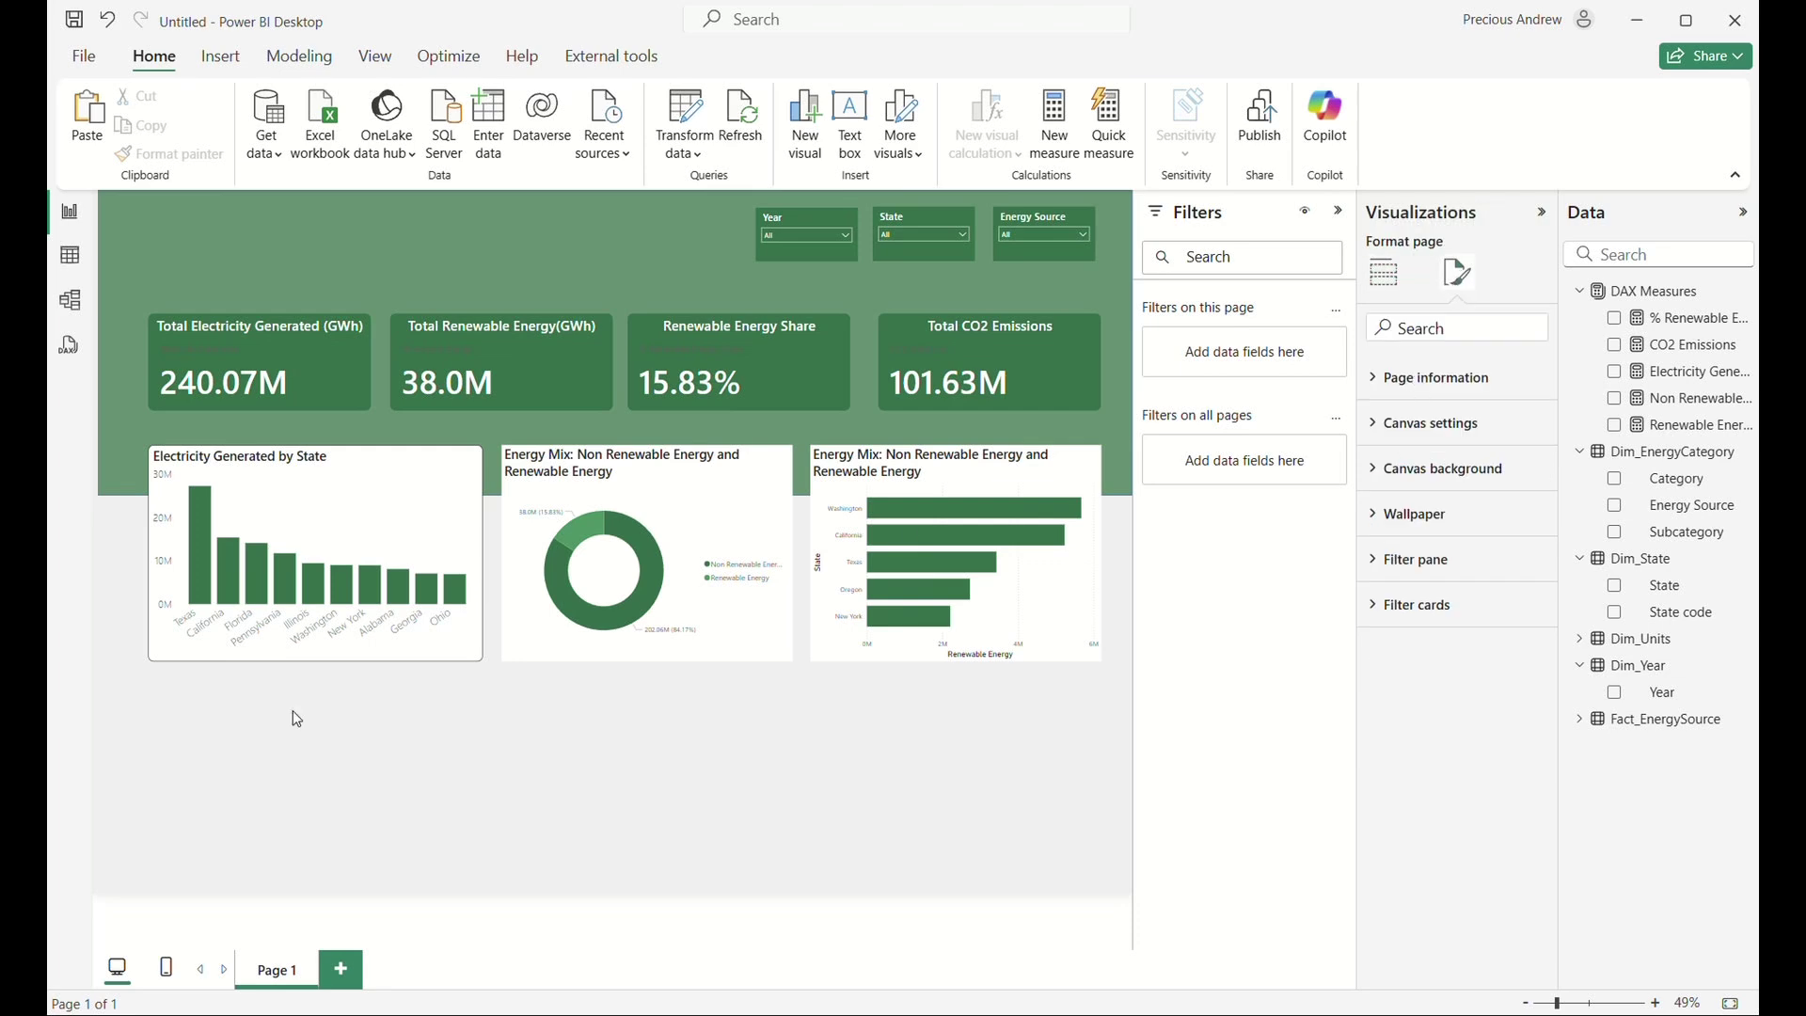
pyautogui.click(395, 520)
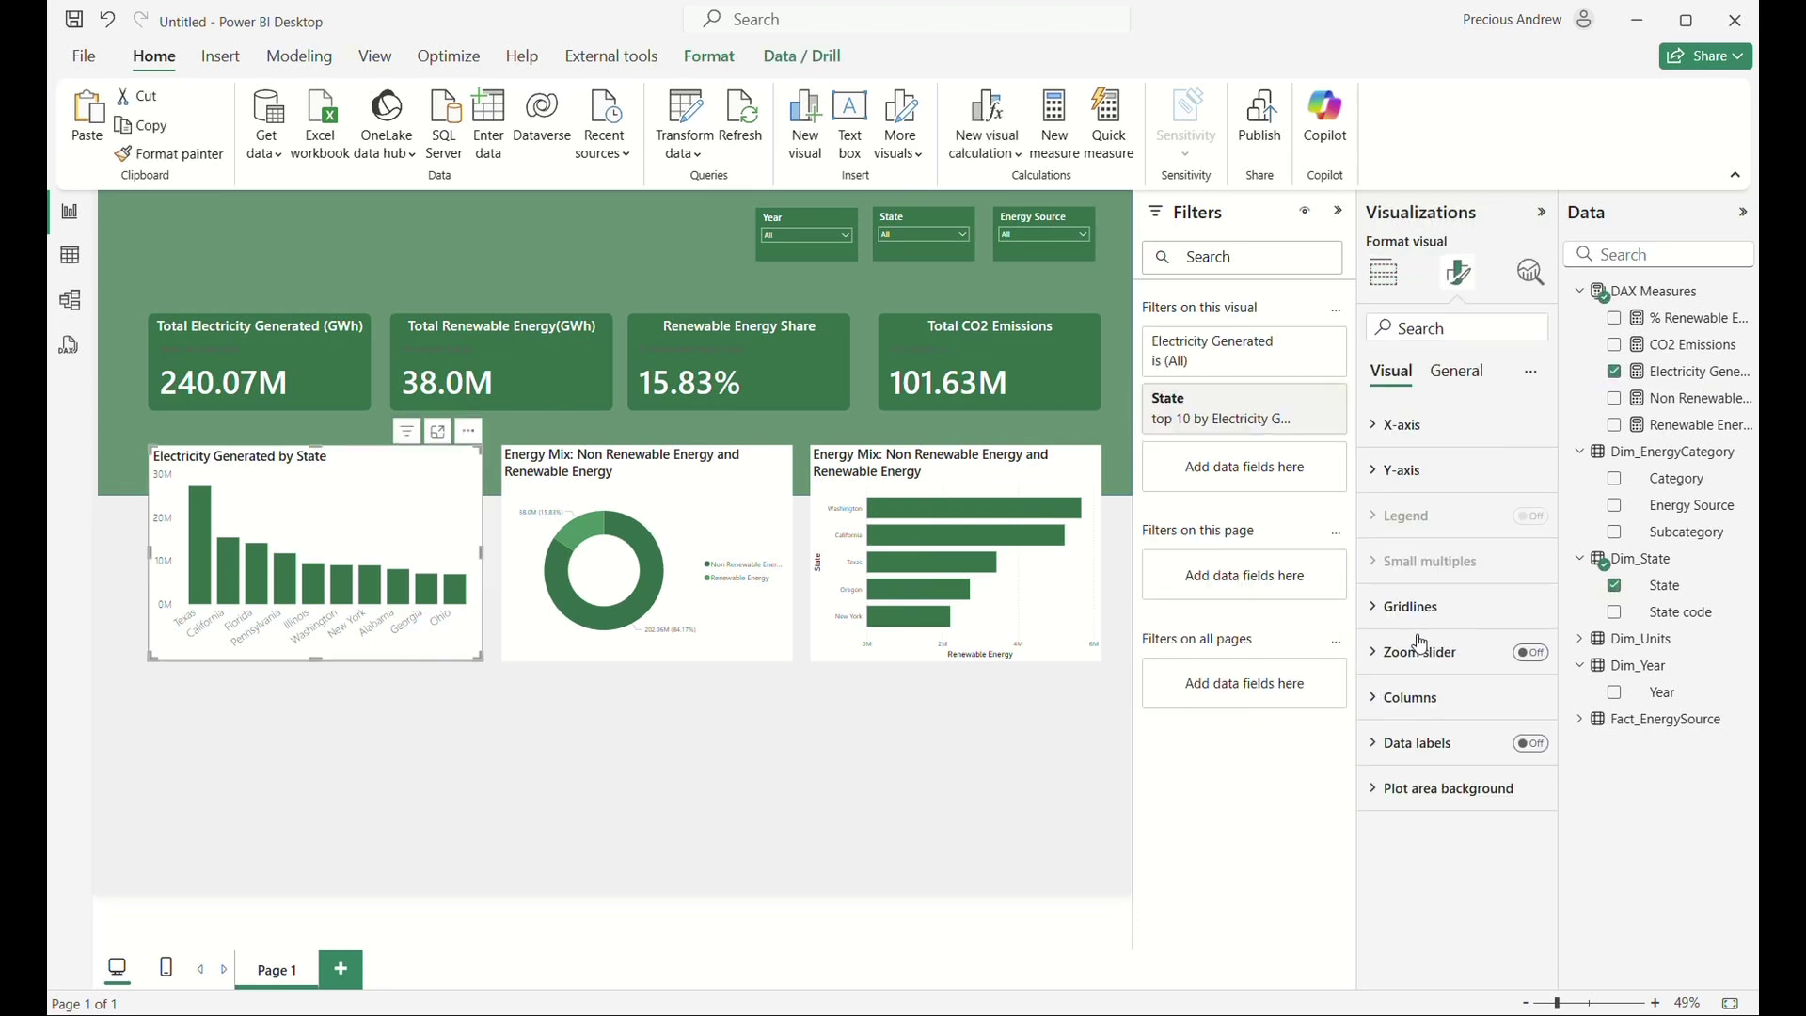
pyautogui.click(1457, 372)
pyautogui.click(1411, 517)
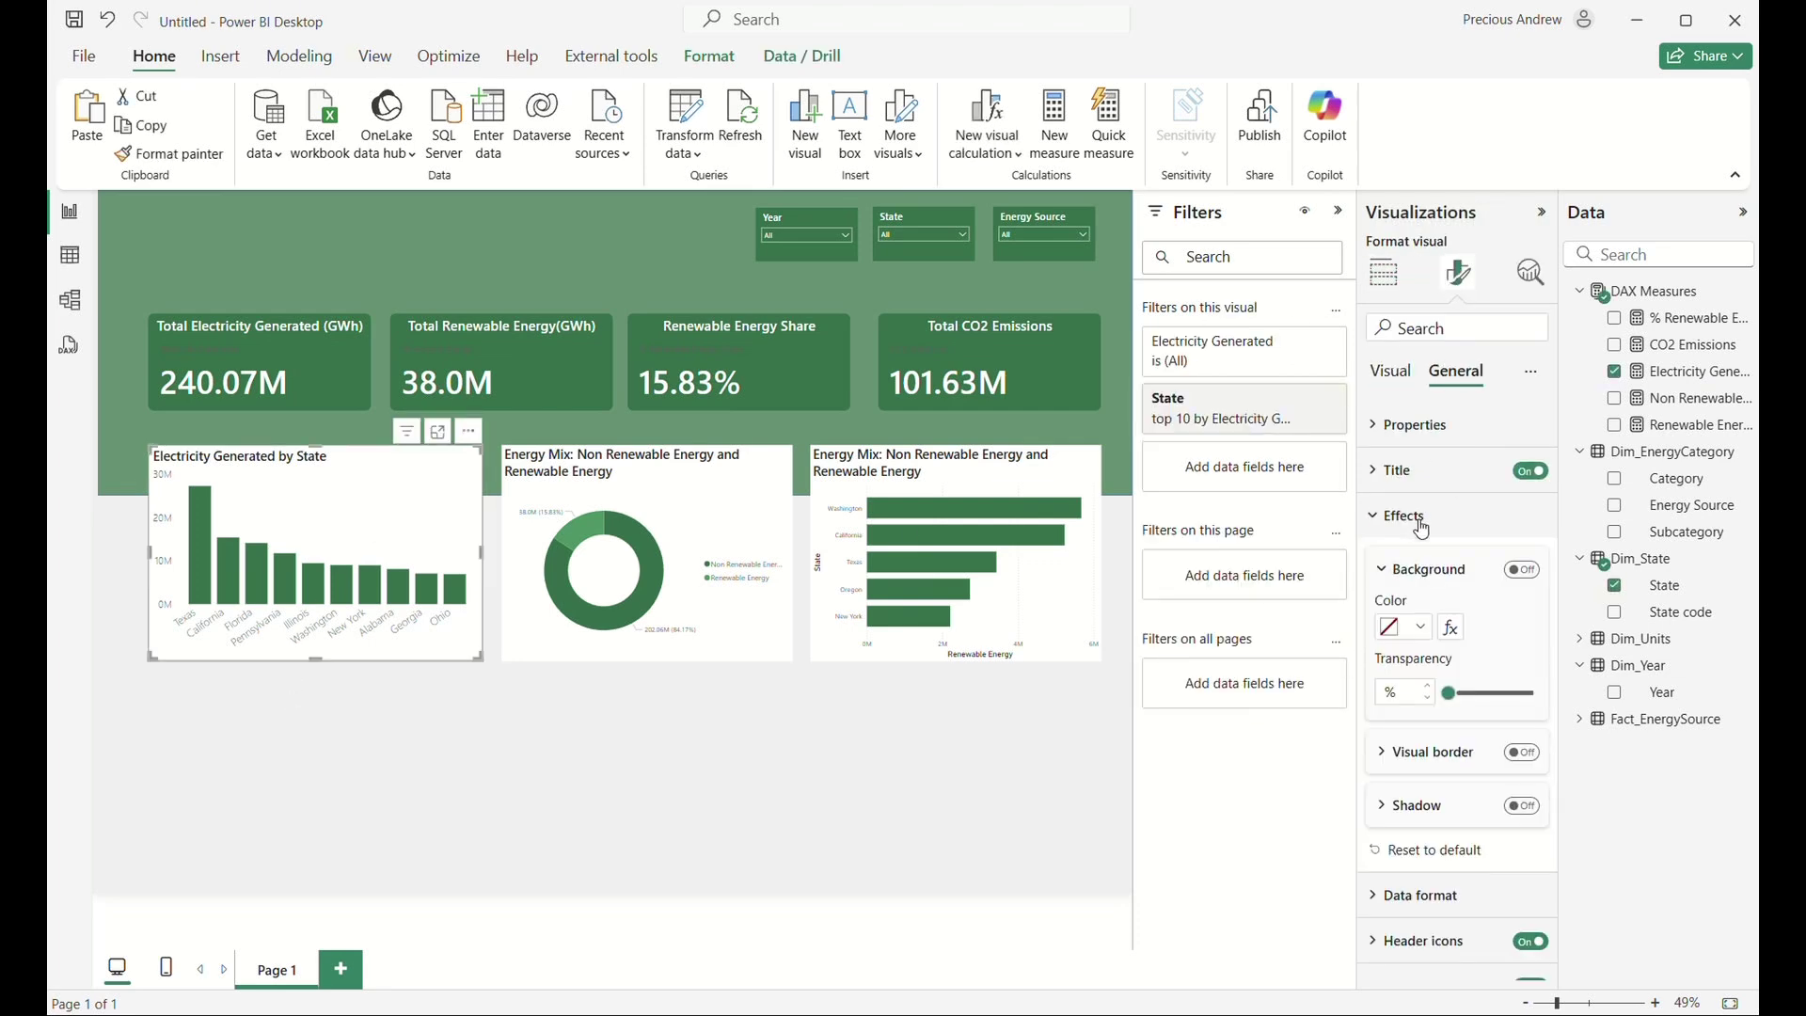
pyautogui.click(1416, 766)
pyautogui.click(1393, 811)
pyautogui.click(1502, 722)
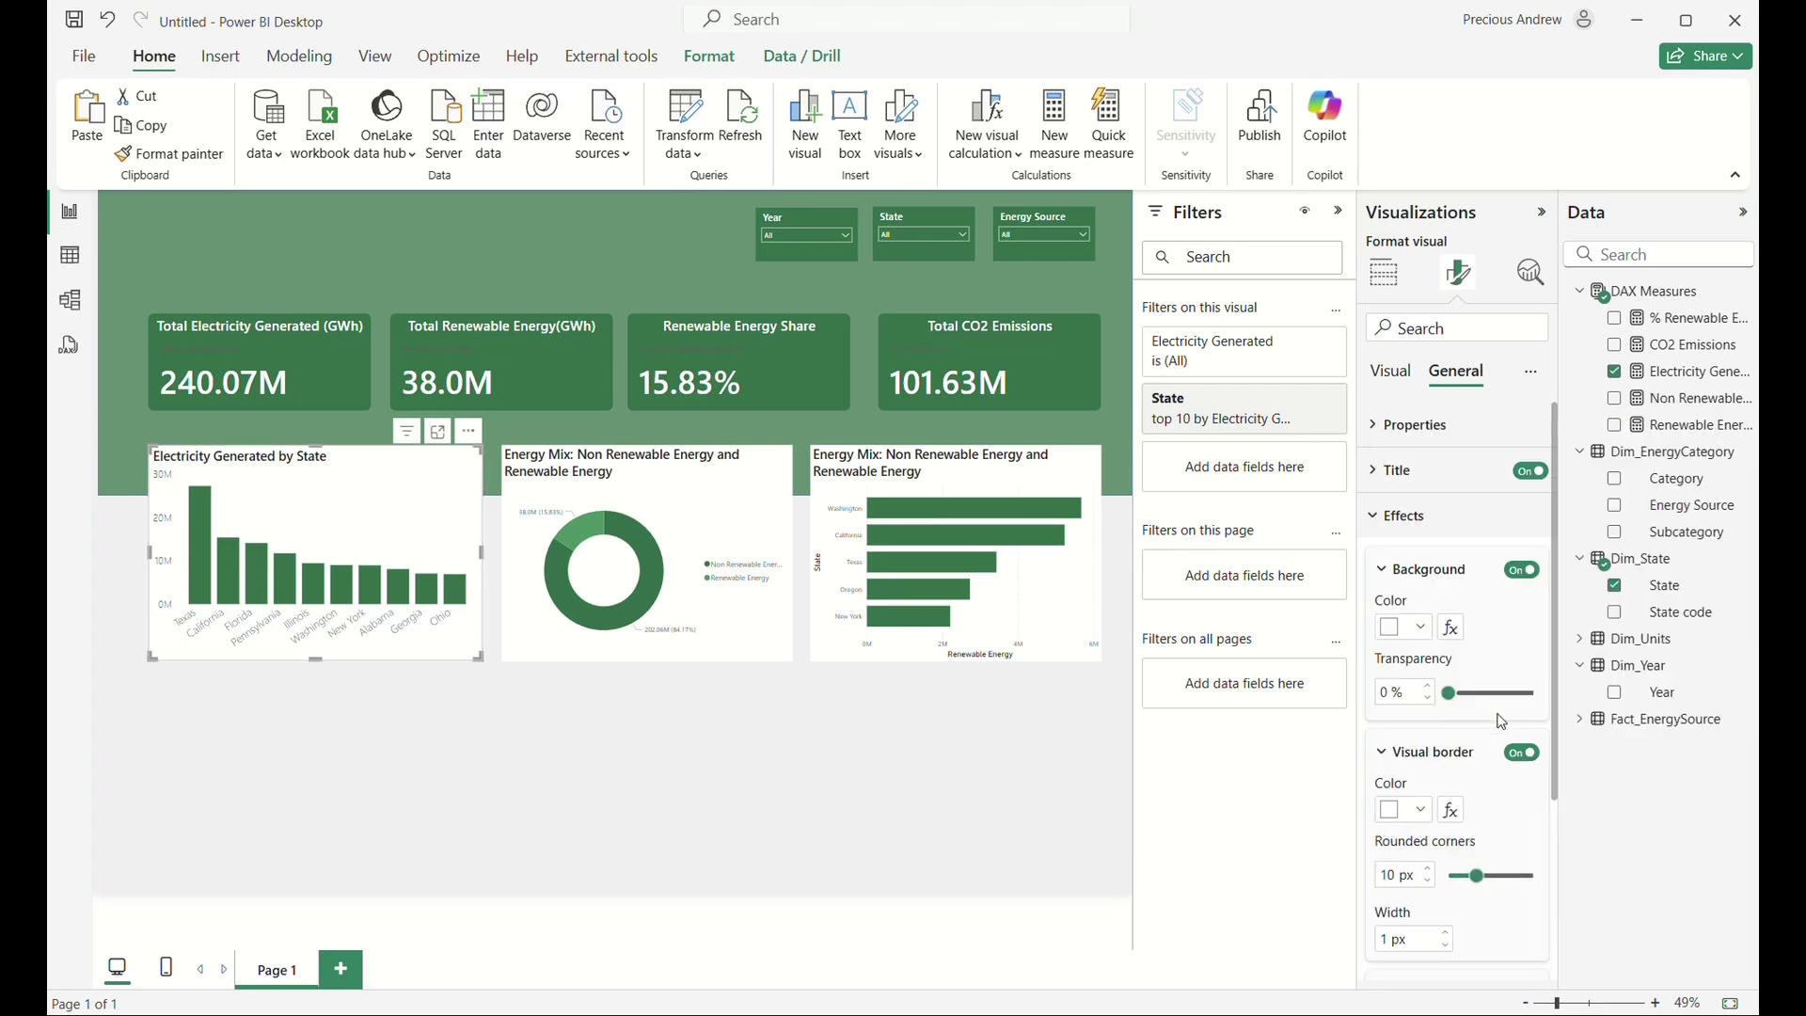
pyautogui.click(895, 807)
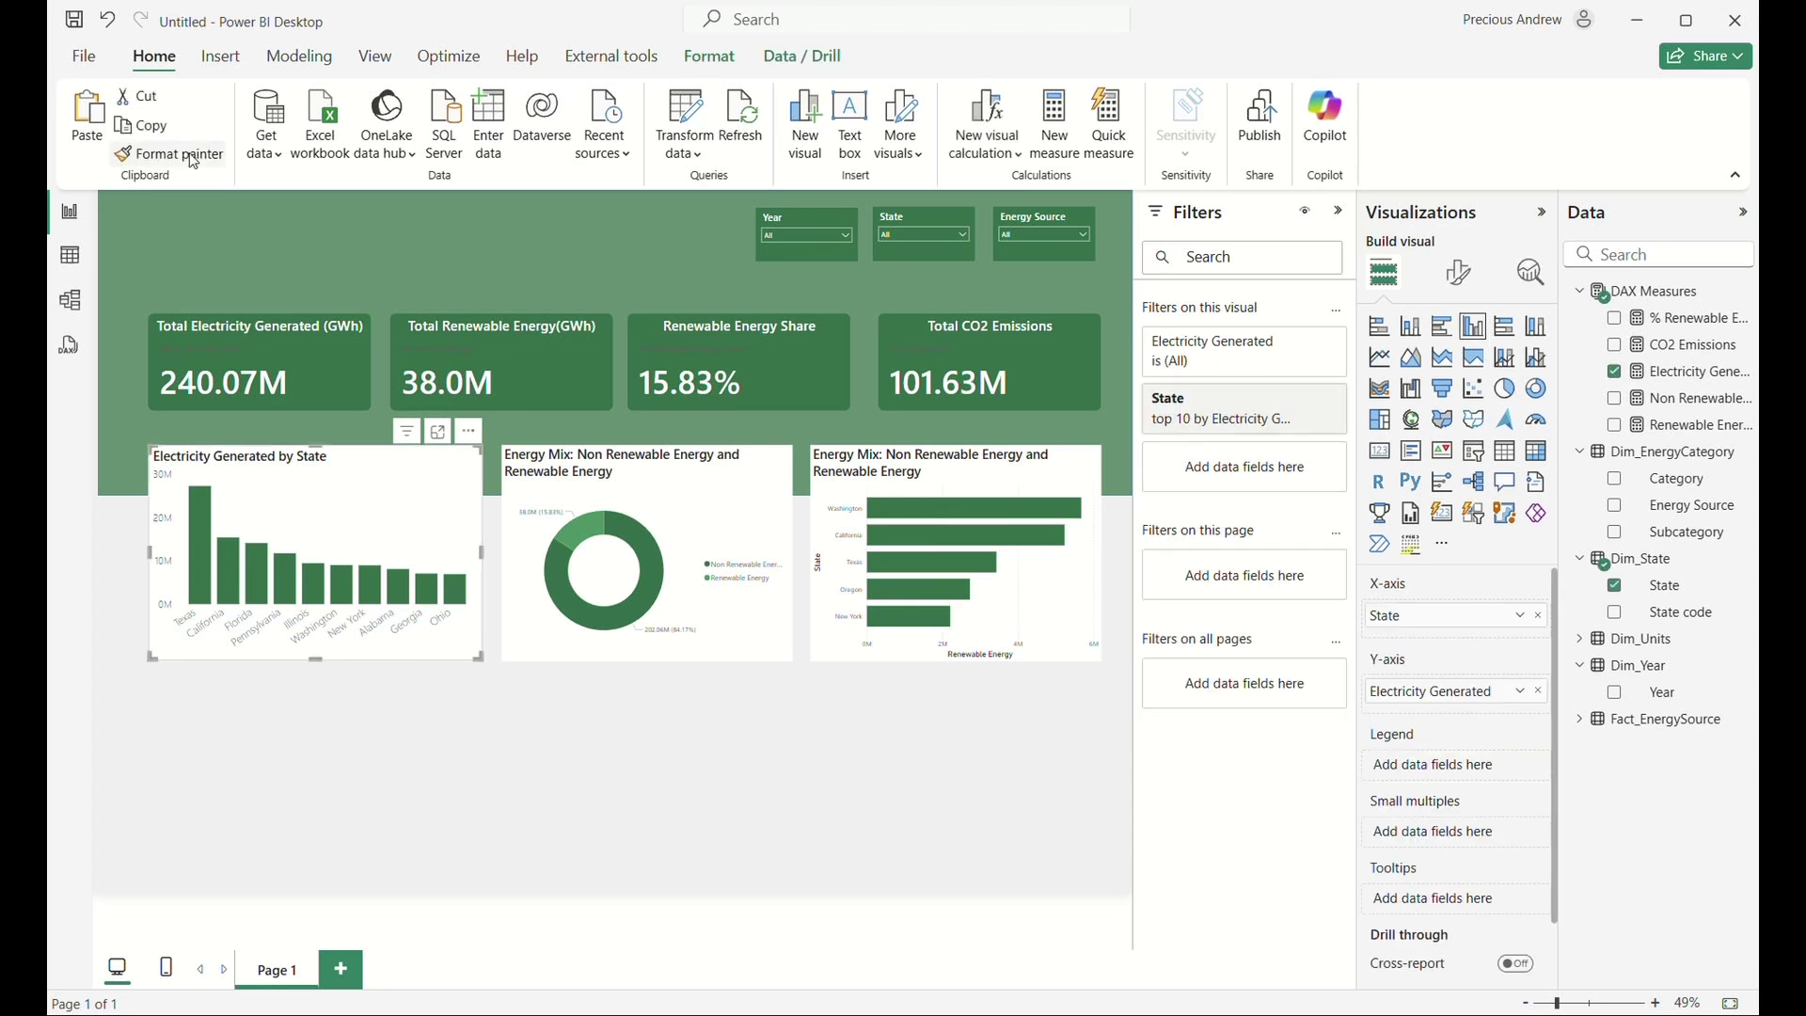
# Copy the column chart's formatting to the energy mix donut, and copy the donut's formatting to the bar chart with Format painter.
pyautogui.click(169, 154)
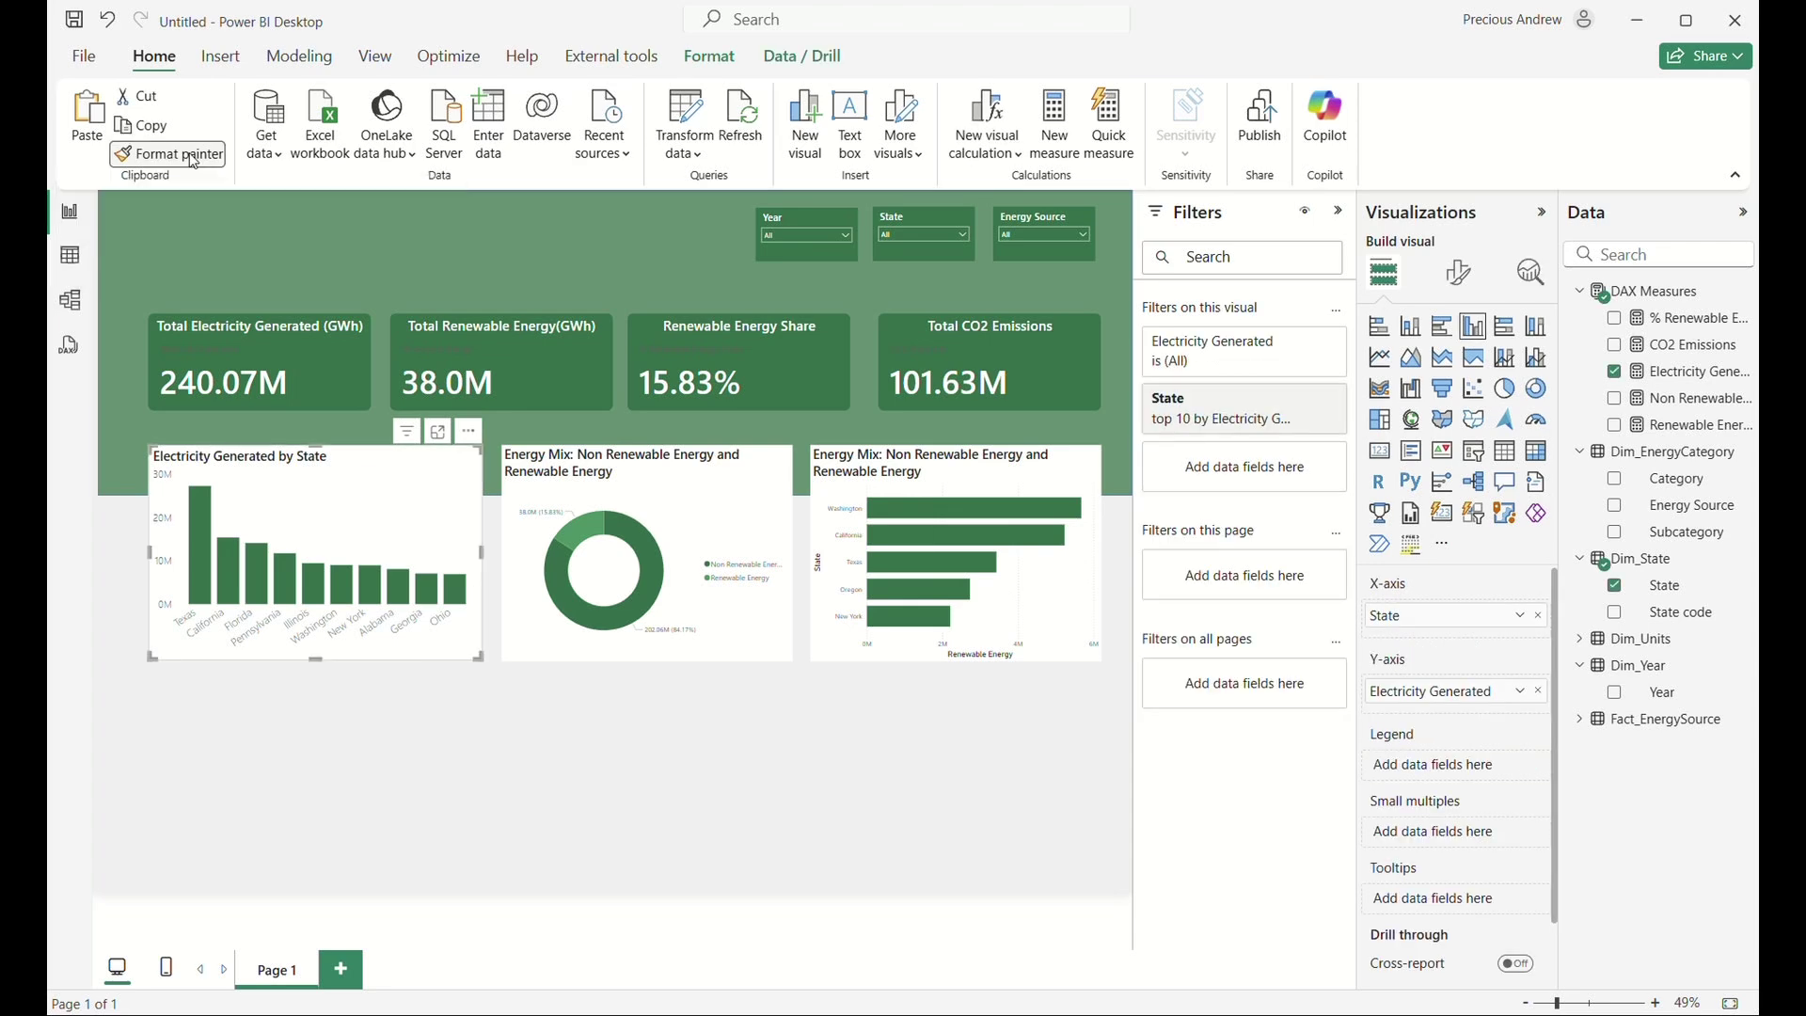
pyautogui.click(662, 490)
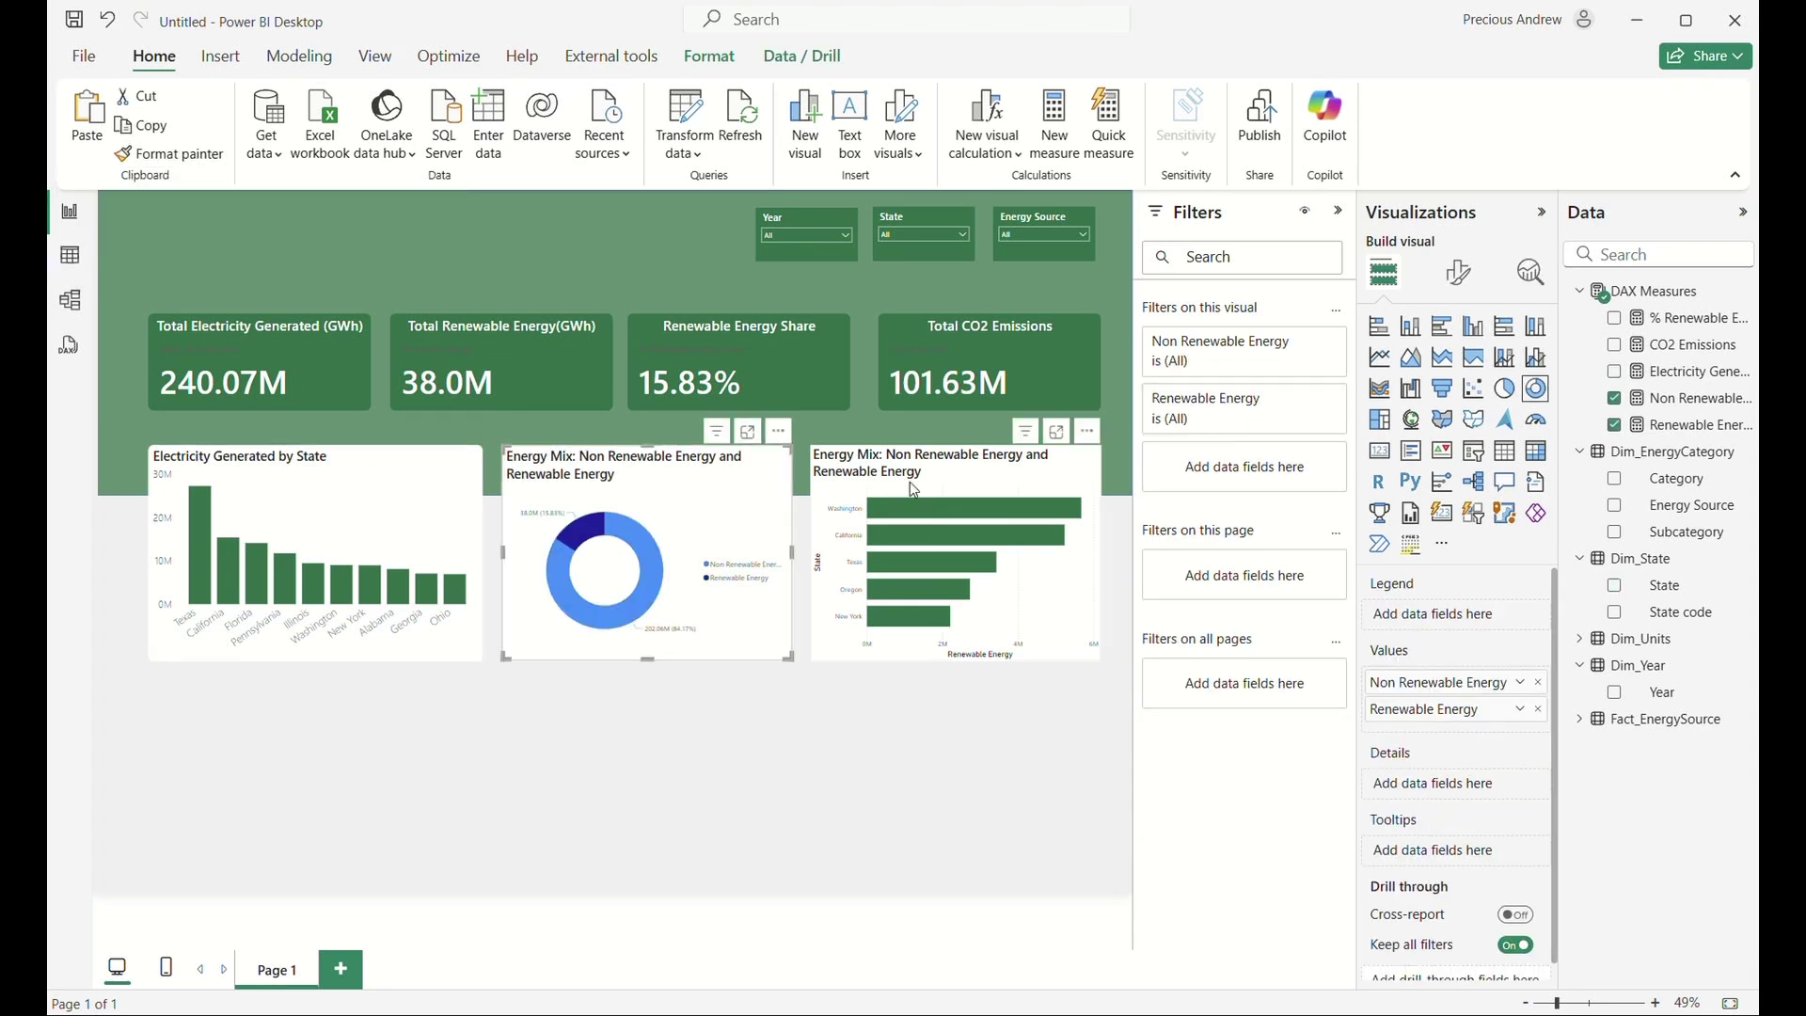
pyautogui.click(176, 158)
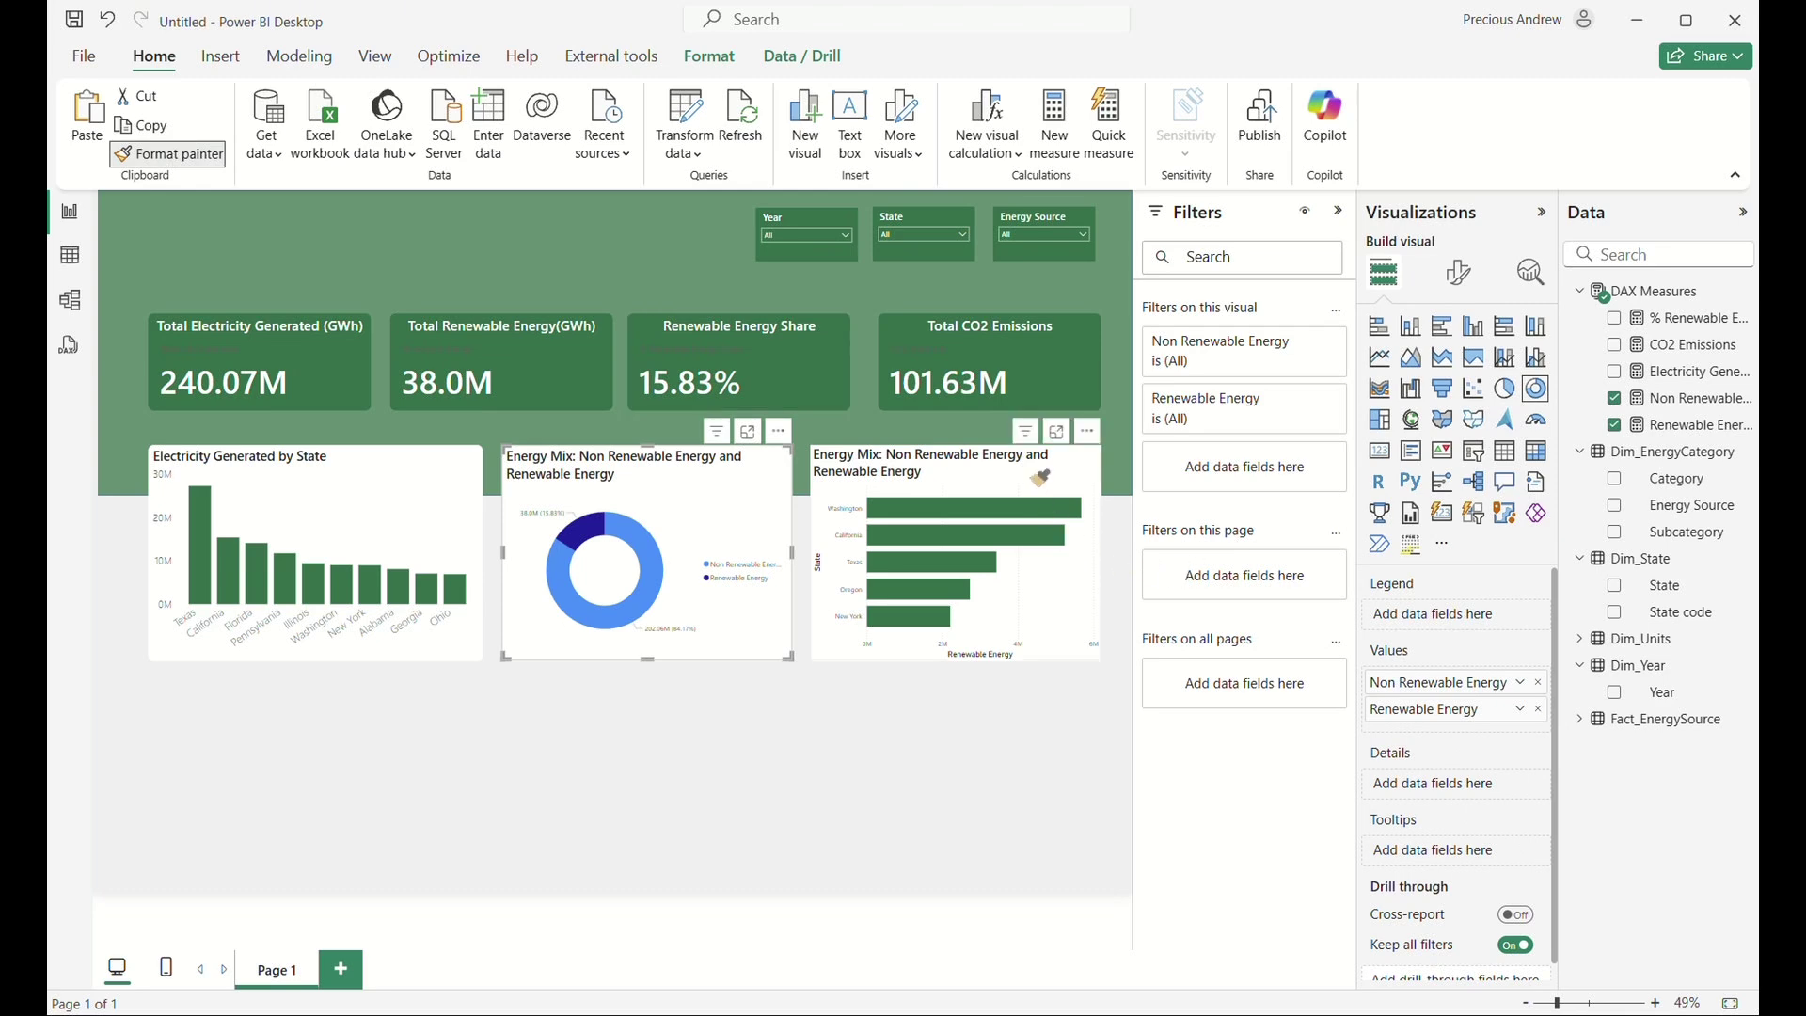
pyautogui.click(1040, 478)
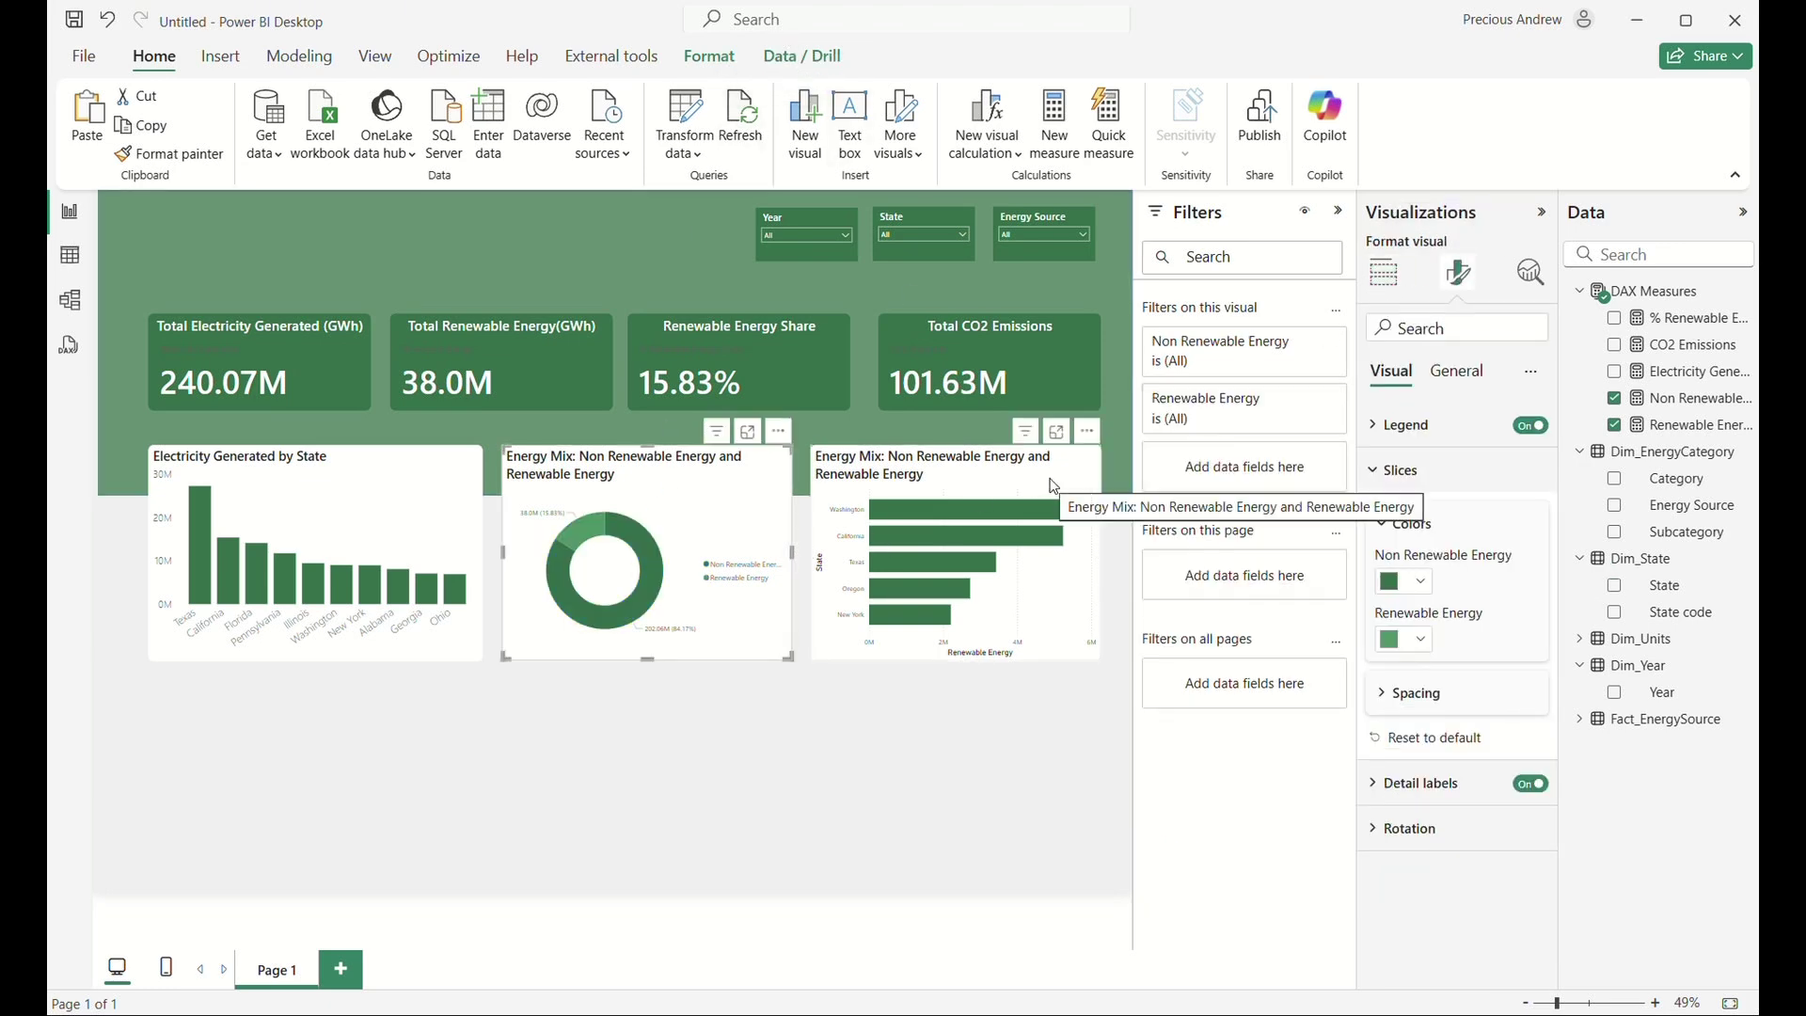
# Set the bar chart's Y-axis and X-axis values to Segoe UI Light size 12 and turn off both axis titles.
pyautogui.click(1075, 485)
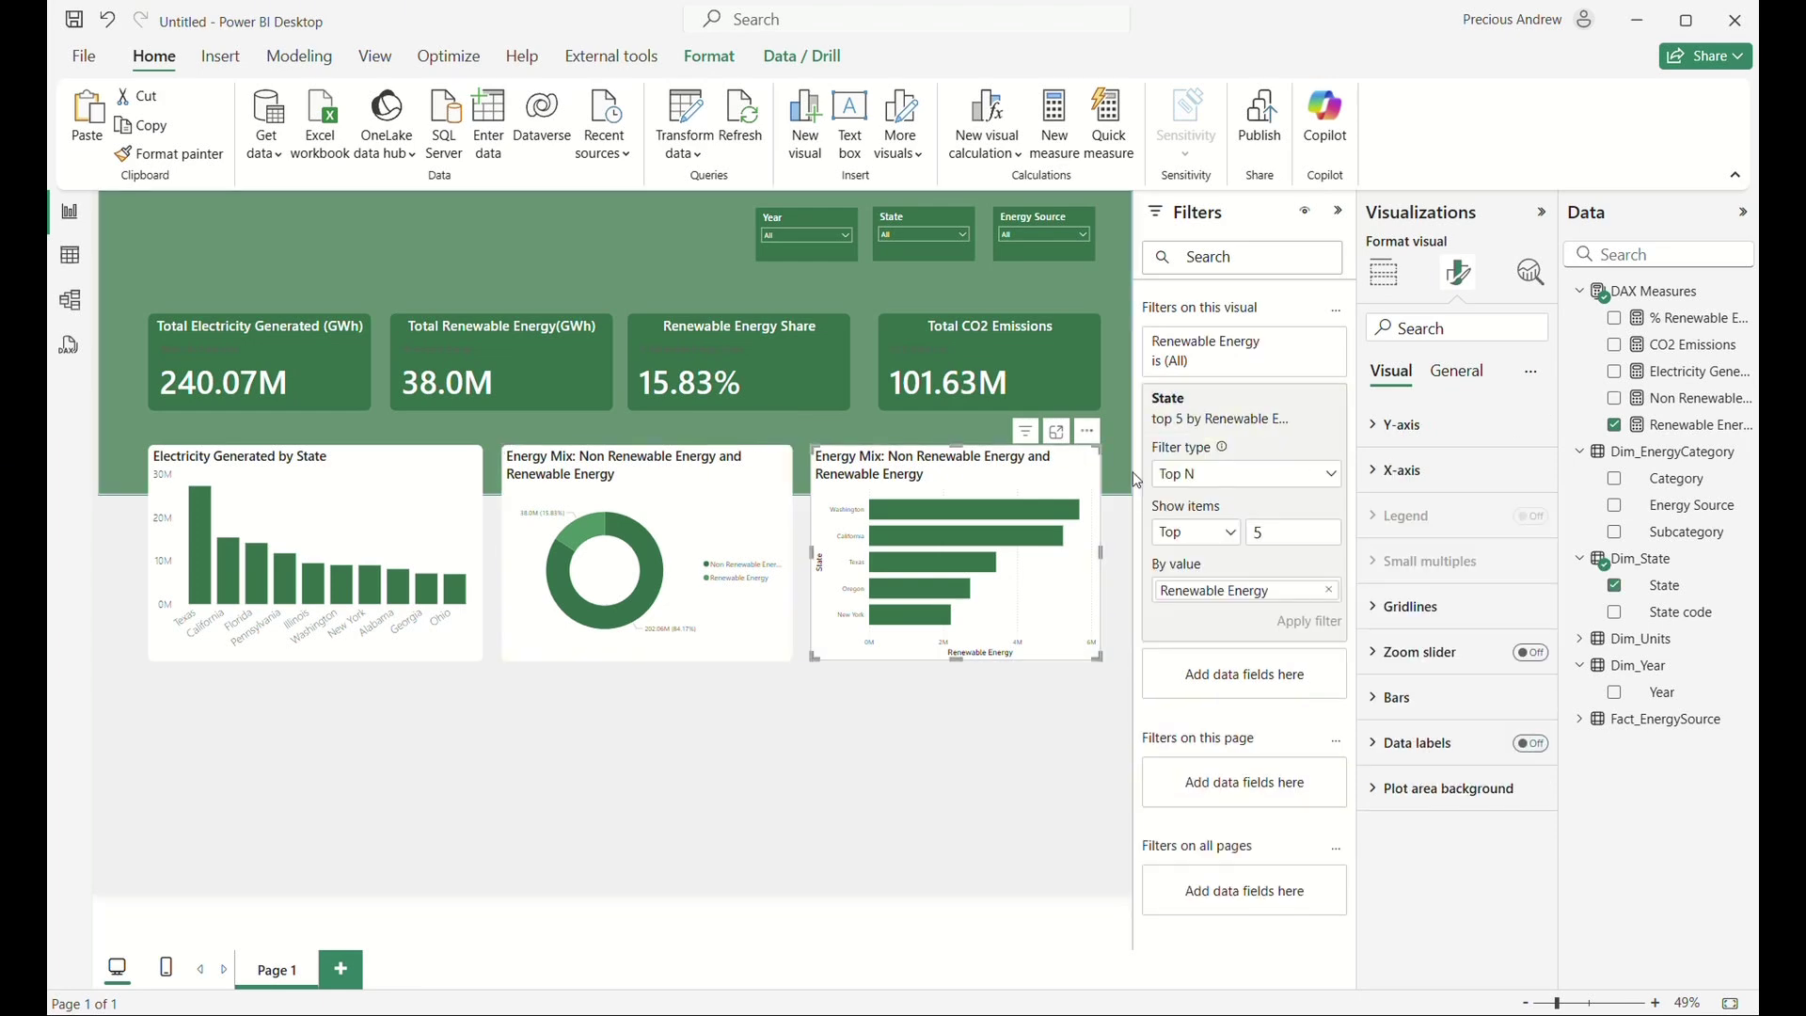
pyautogui.click(1384, 273)
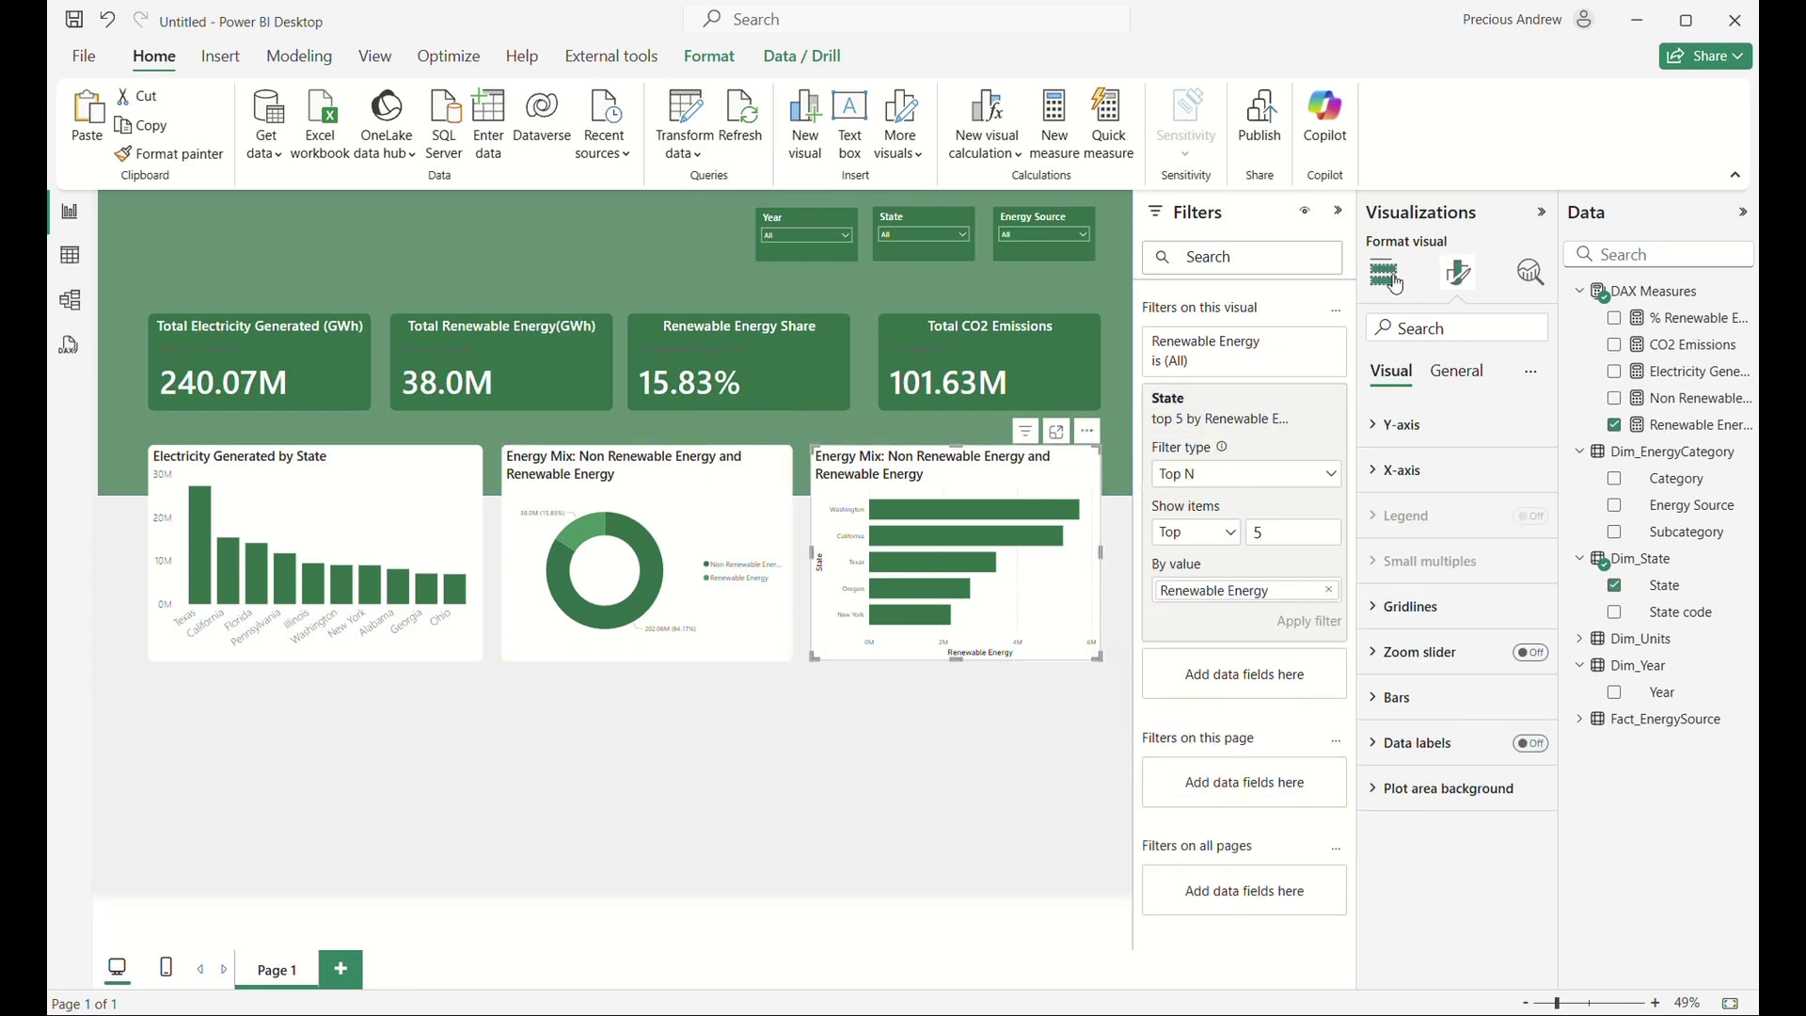
pyautogui.click(1462, 276)
pyautogui.click(1408, 425)
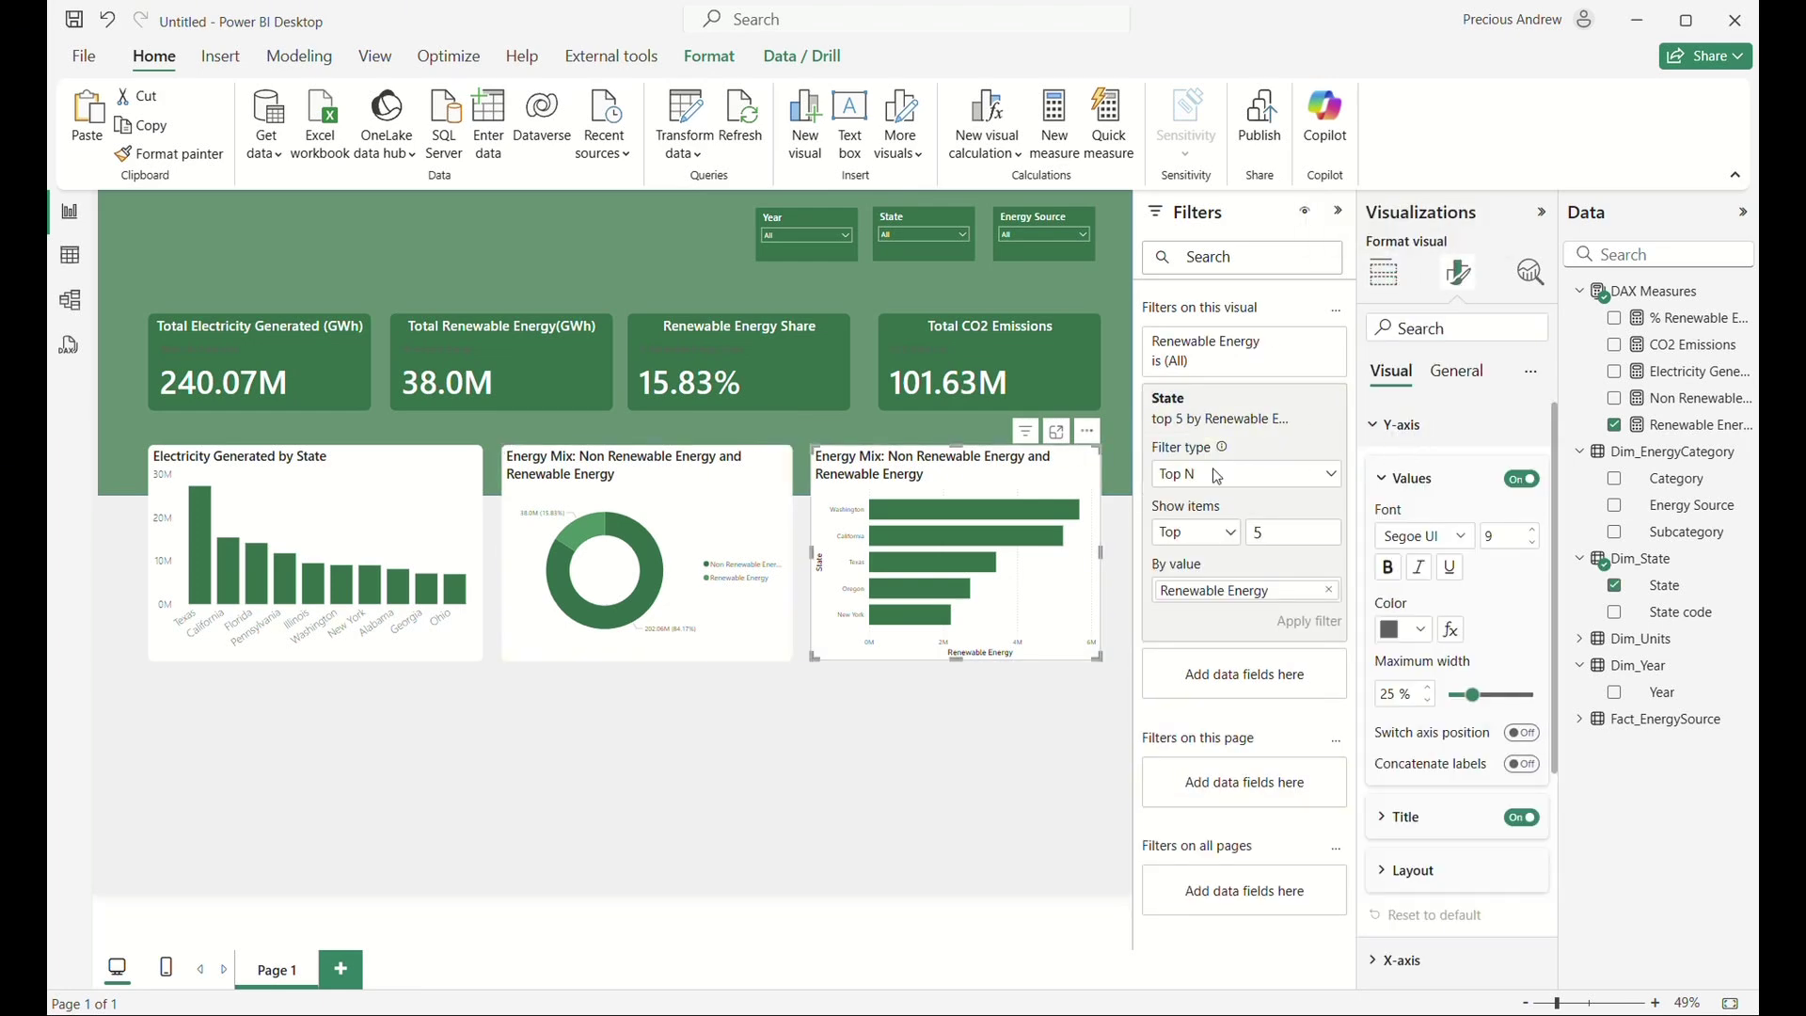
pyautogui.click(1428, 536)
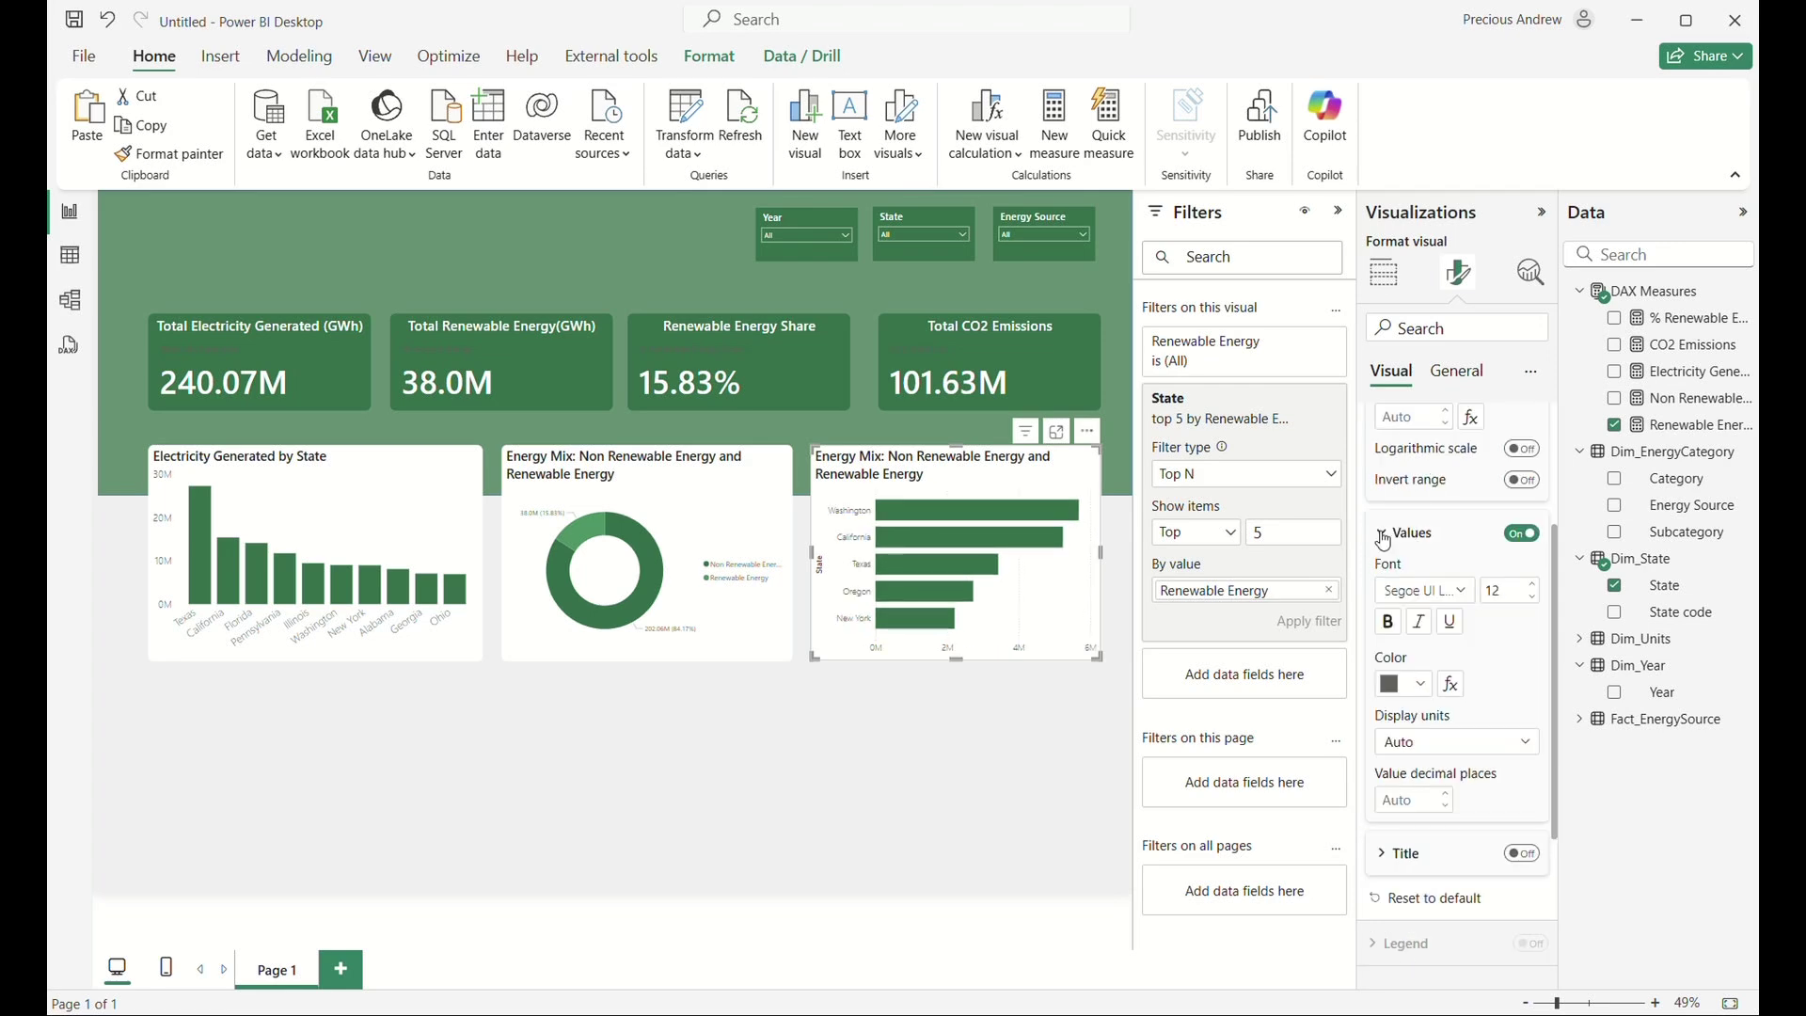
pyautogui.click(1385, 534)
pyautogui.scroll(3, 1404, 532)
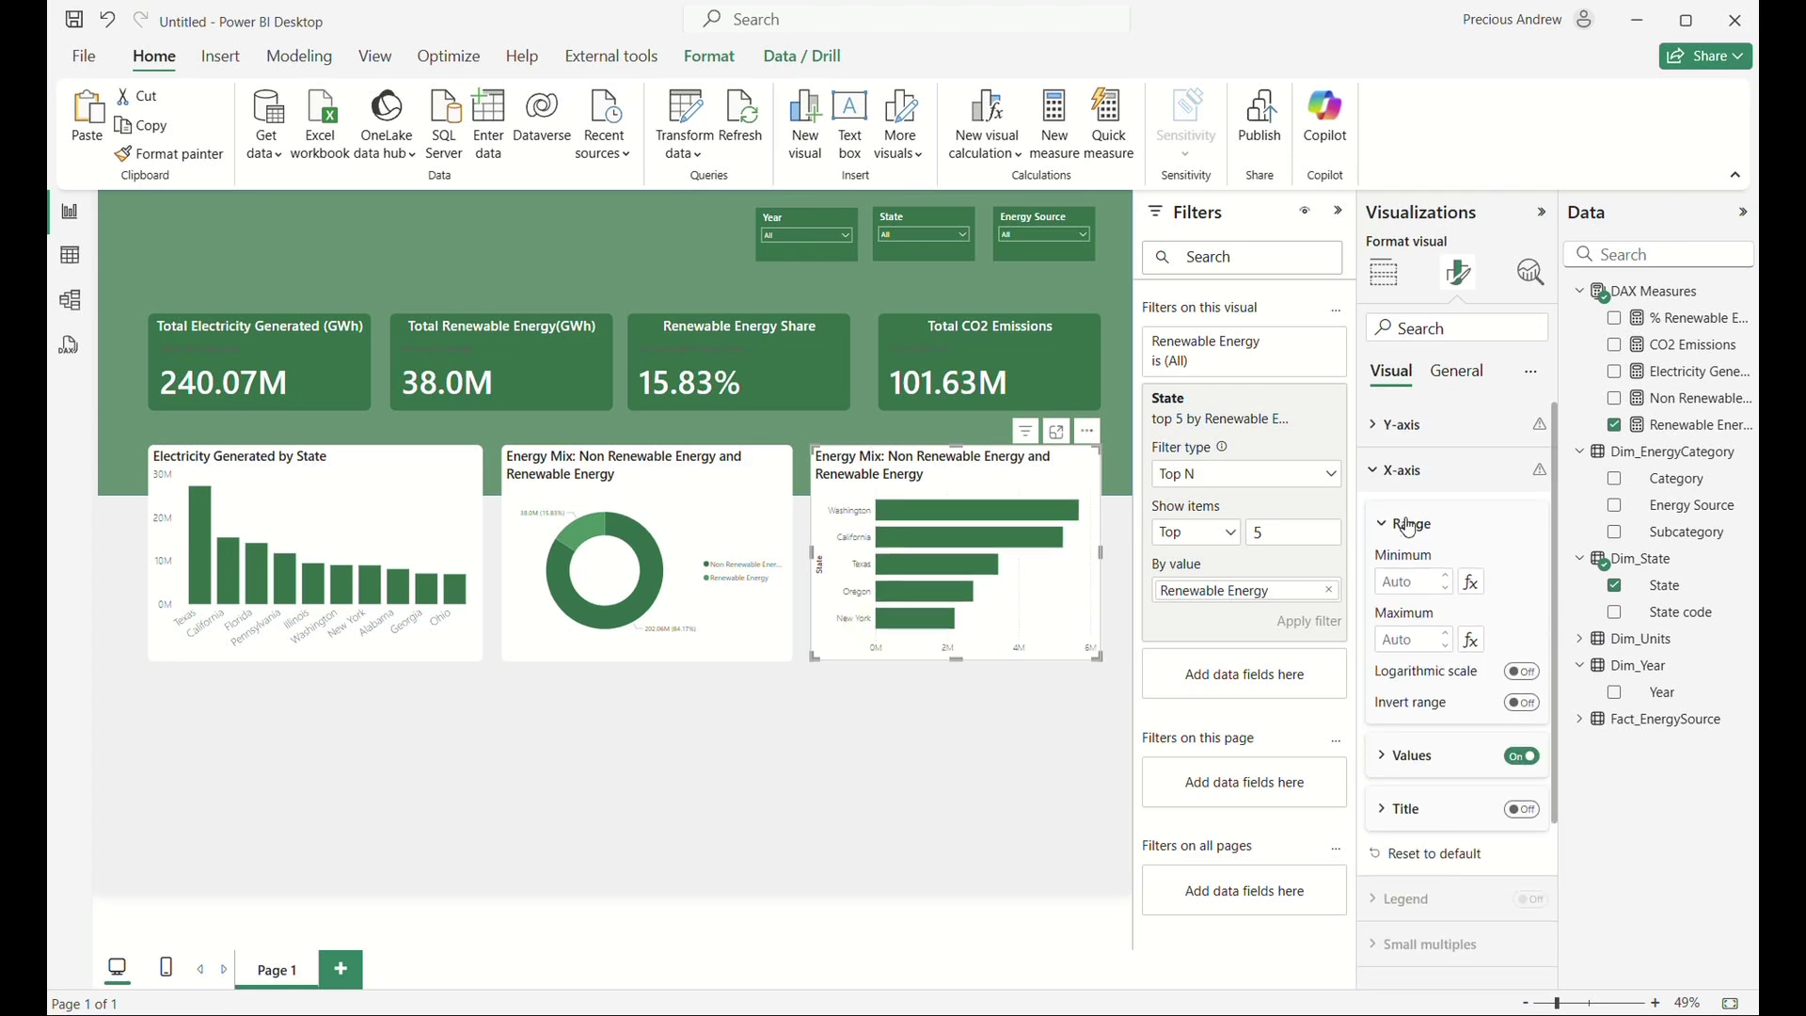
pyautogui.click(1421, 428)
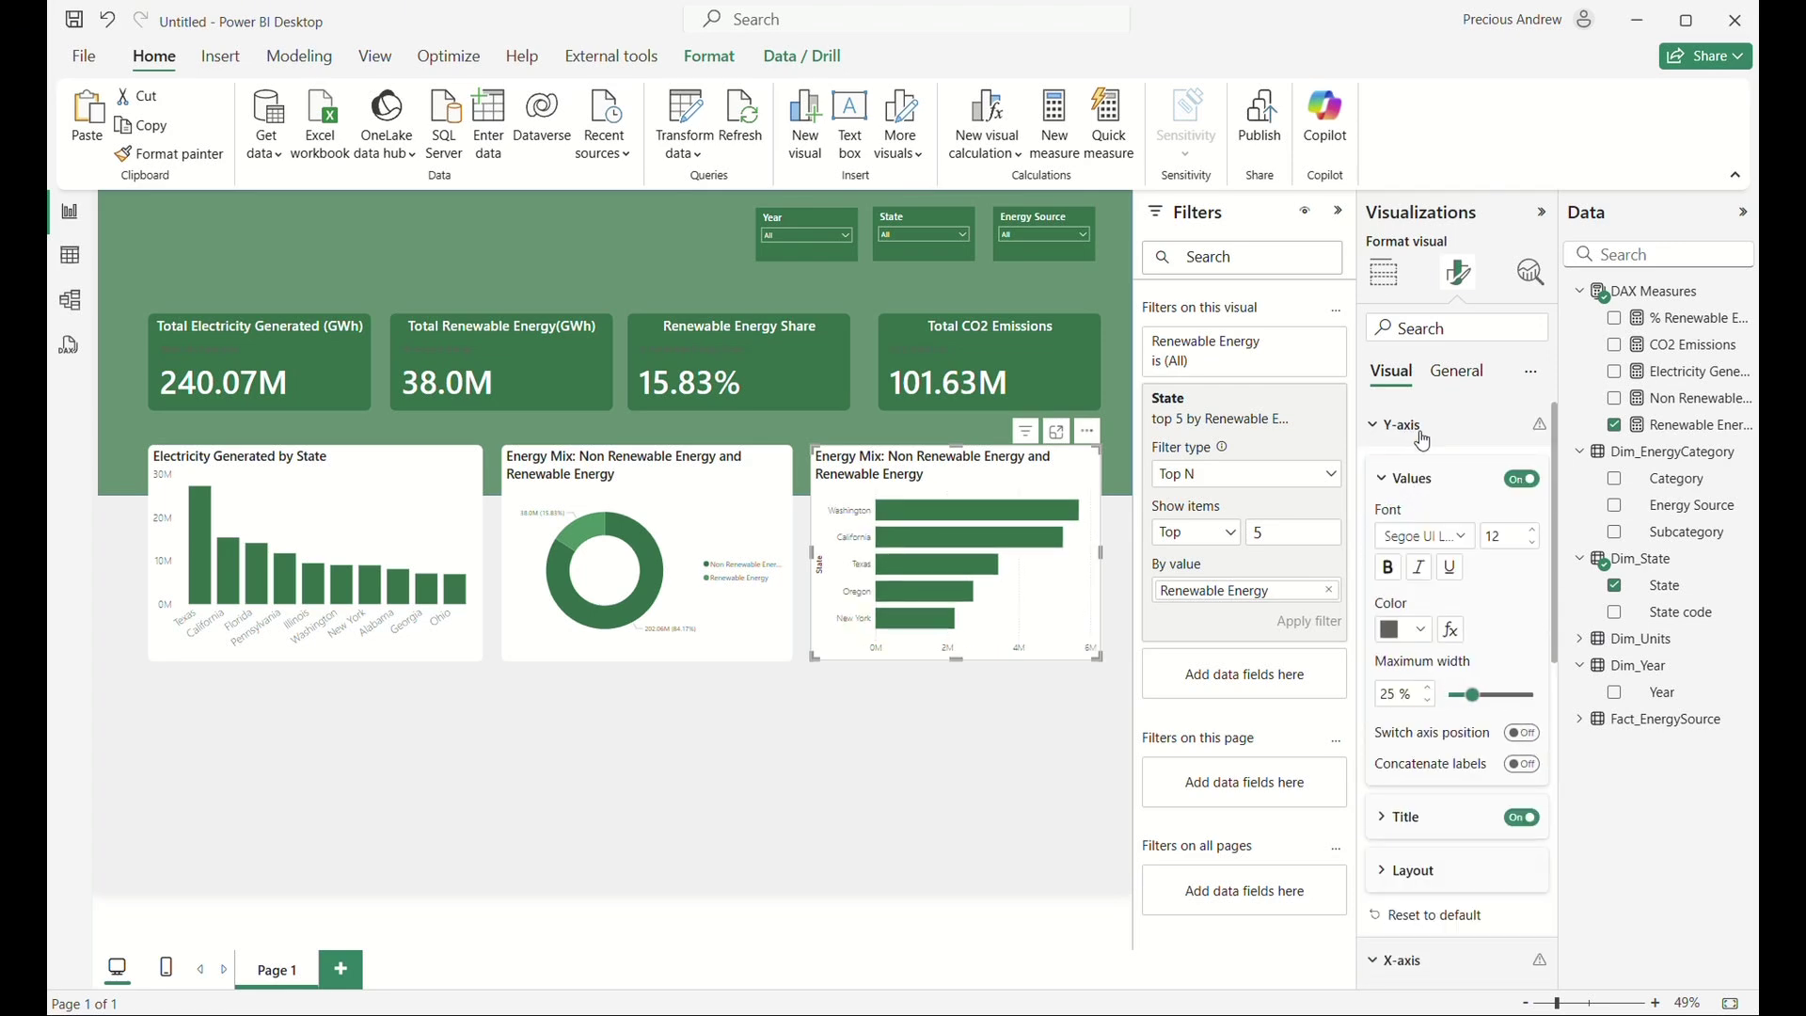
pyautogui.click(1522, 821)
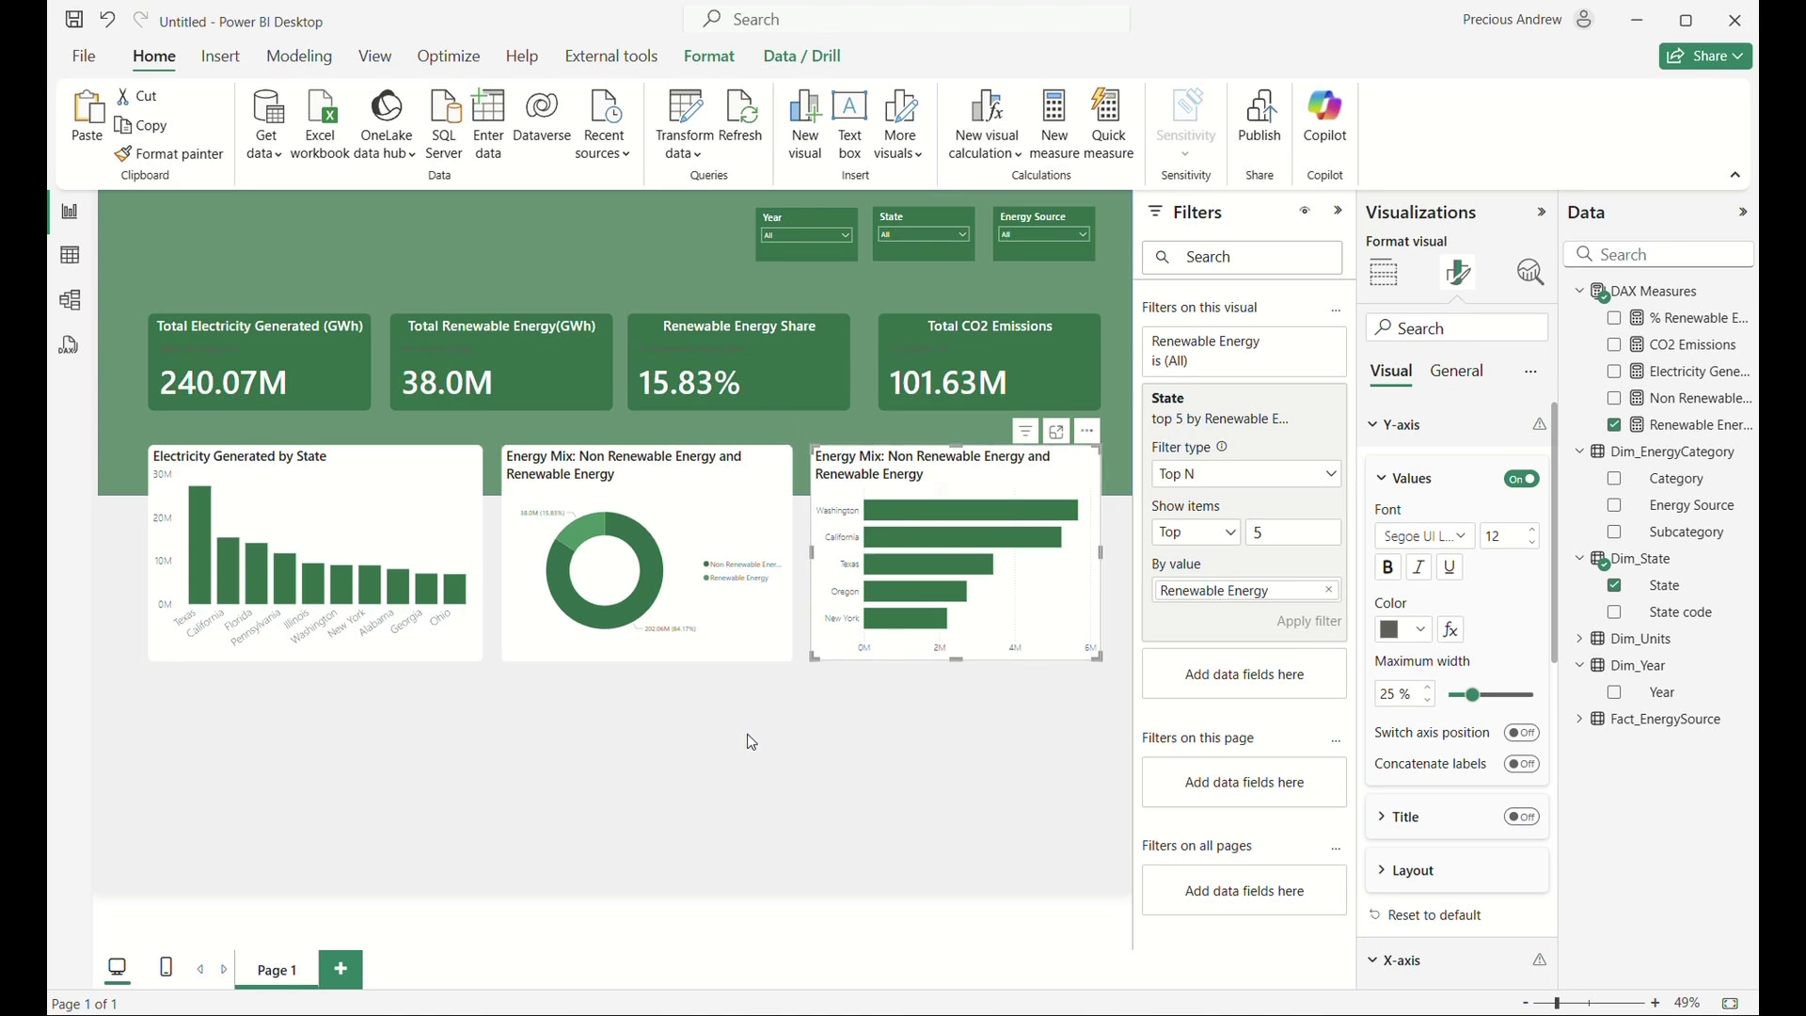
# Change the bar chart's title to "Top 5 states by Renewables".
pyautogui.click(958, 461)
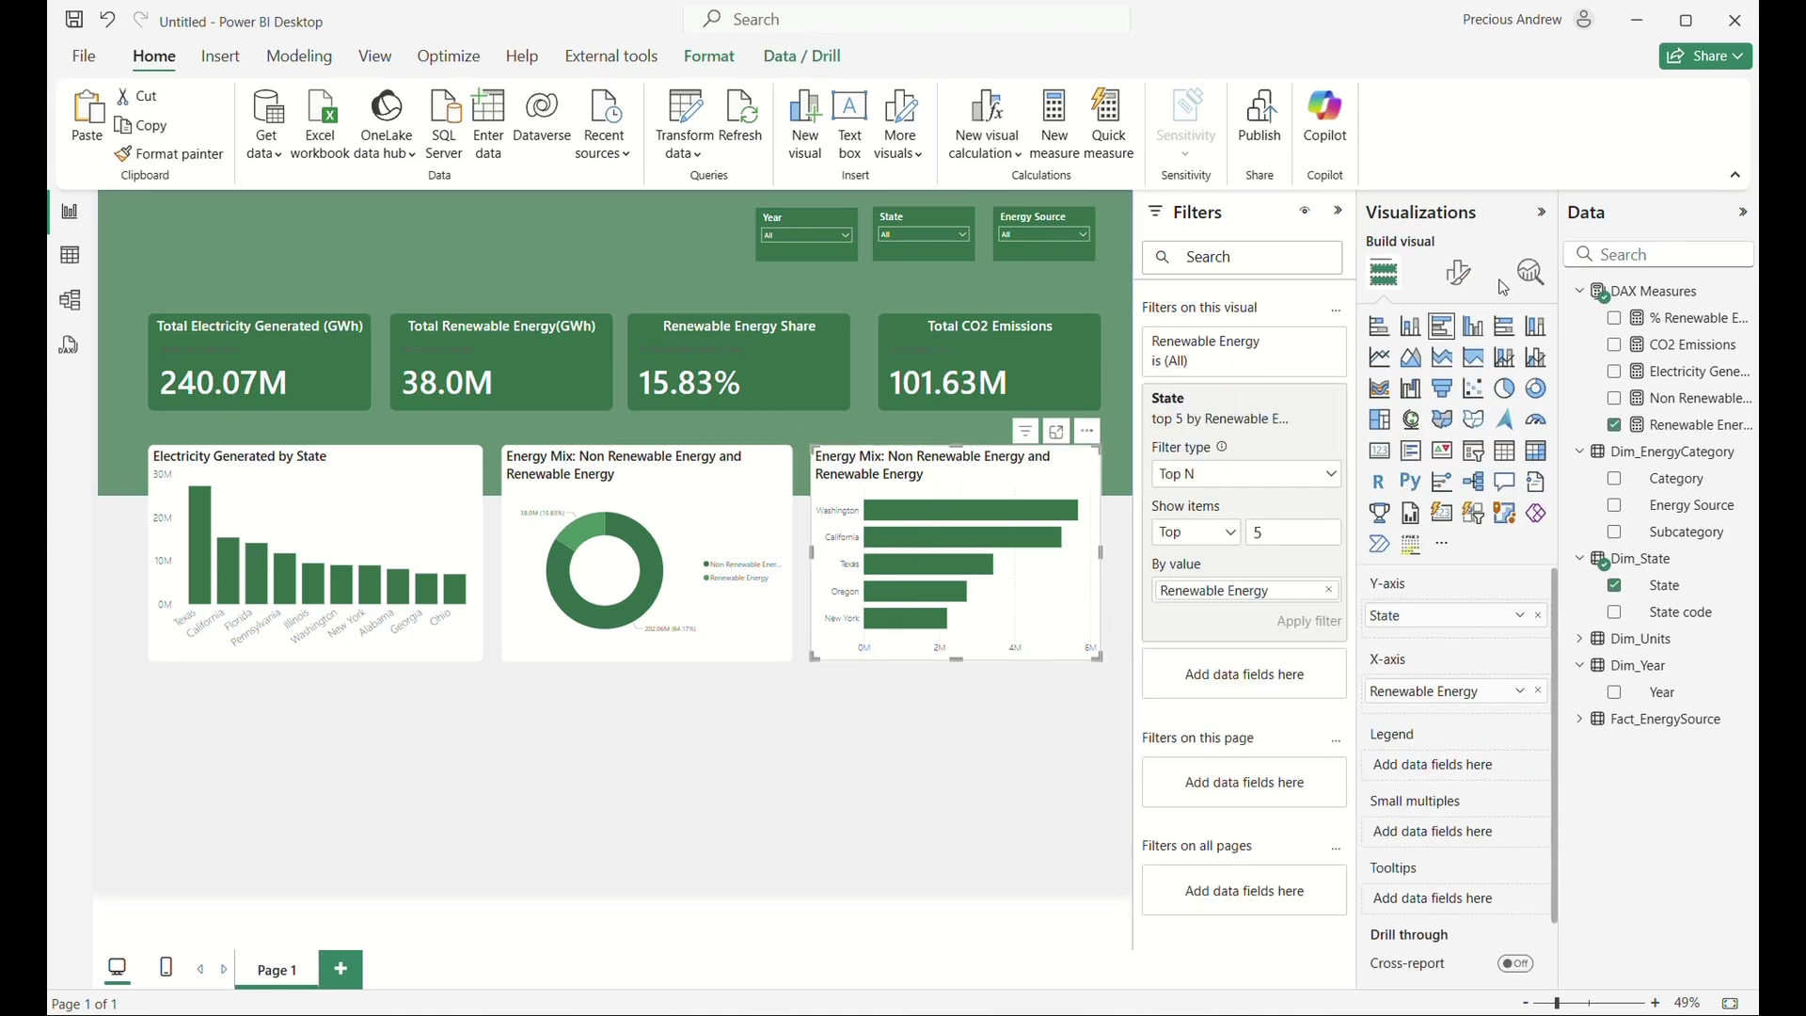
pyautogui.click(1463, 276)
pyautogui.click(1457, 372)
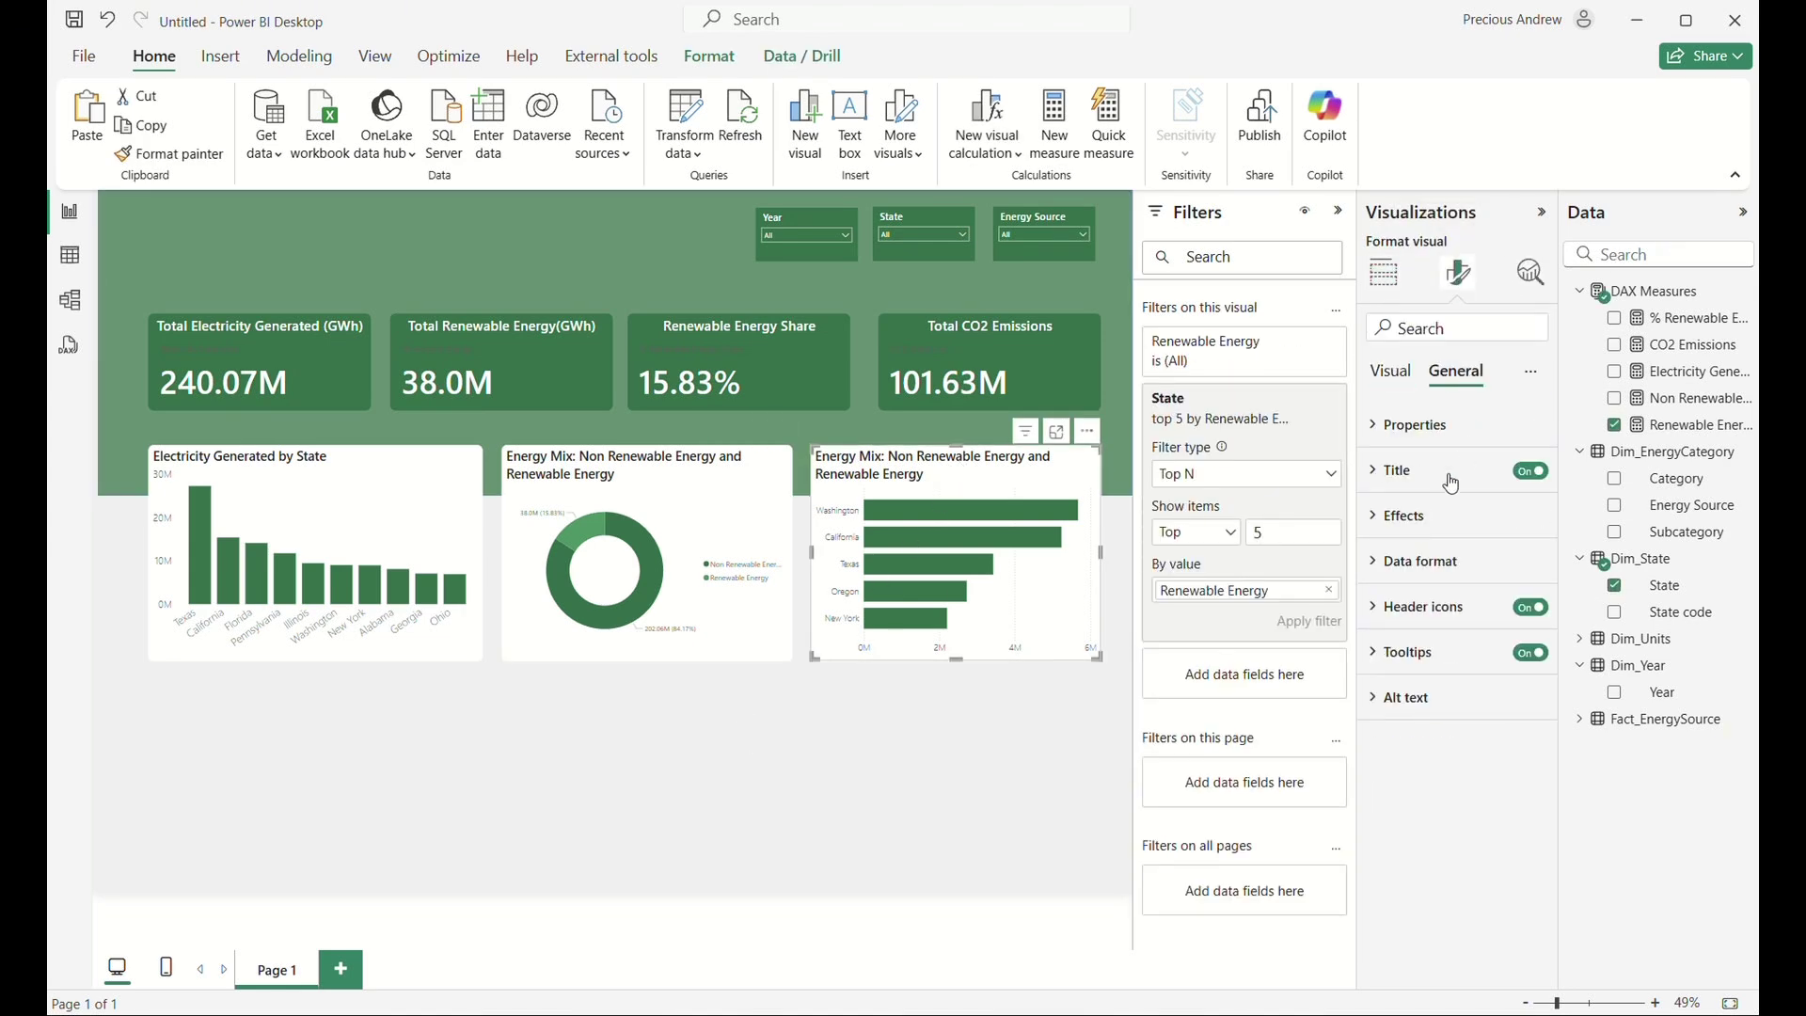
pyautogui.click(1394, 470)
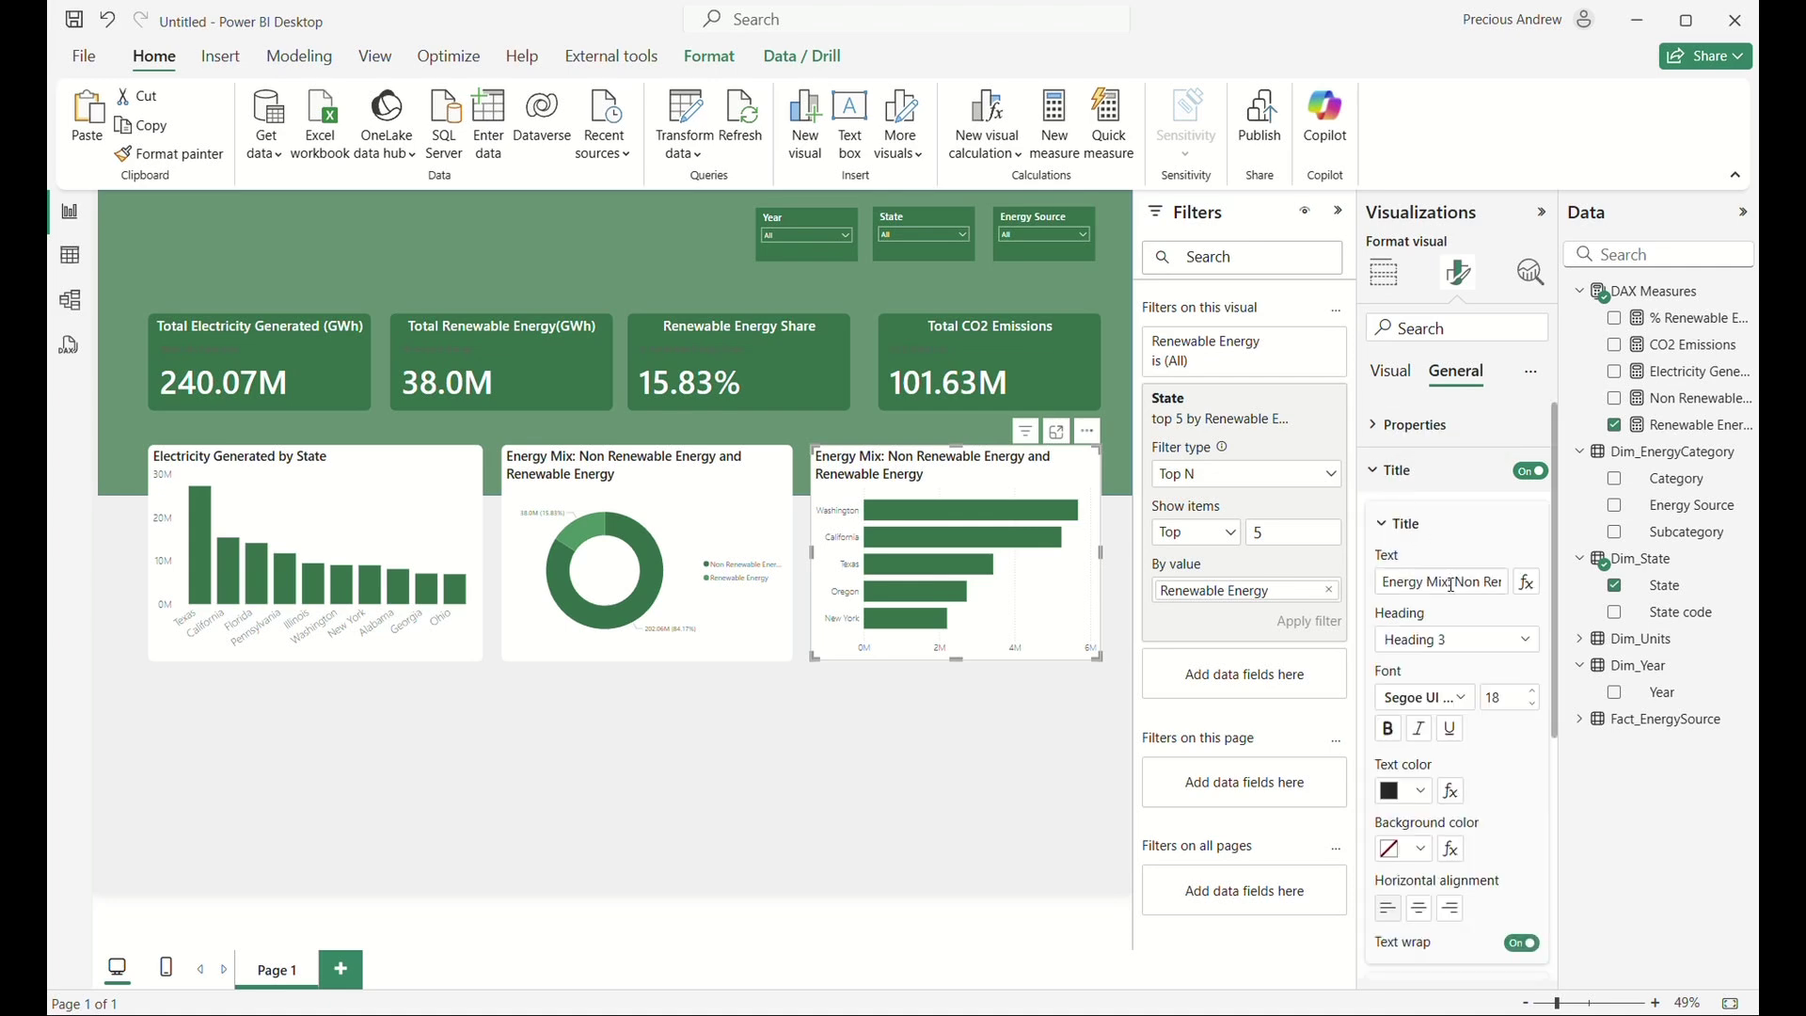
pyautogui.click(1452, 585)
pyautogui.hotkey('ctrl', 'a')
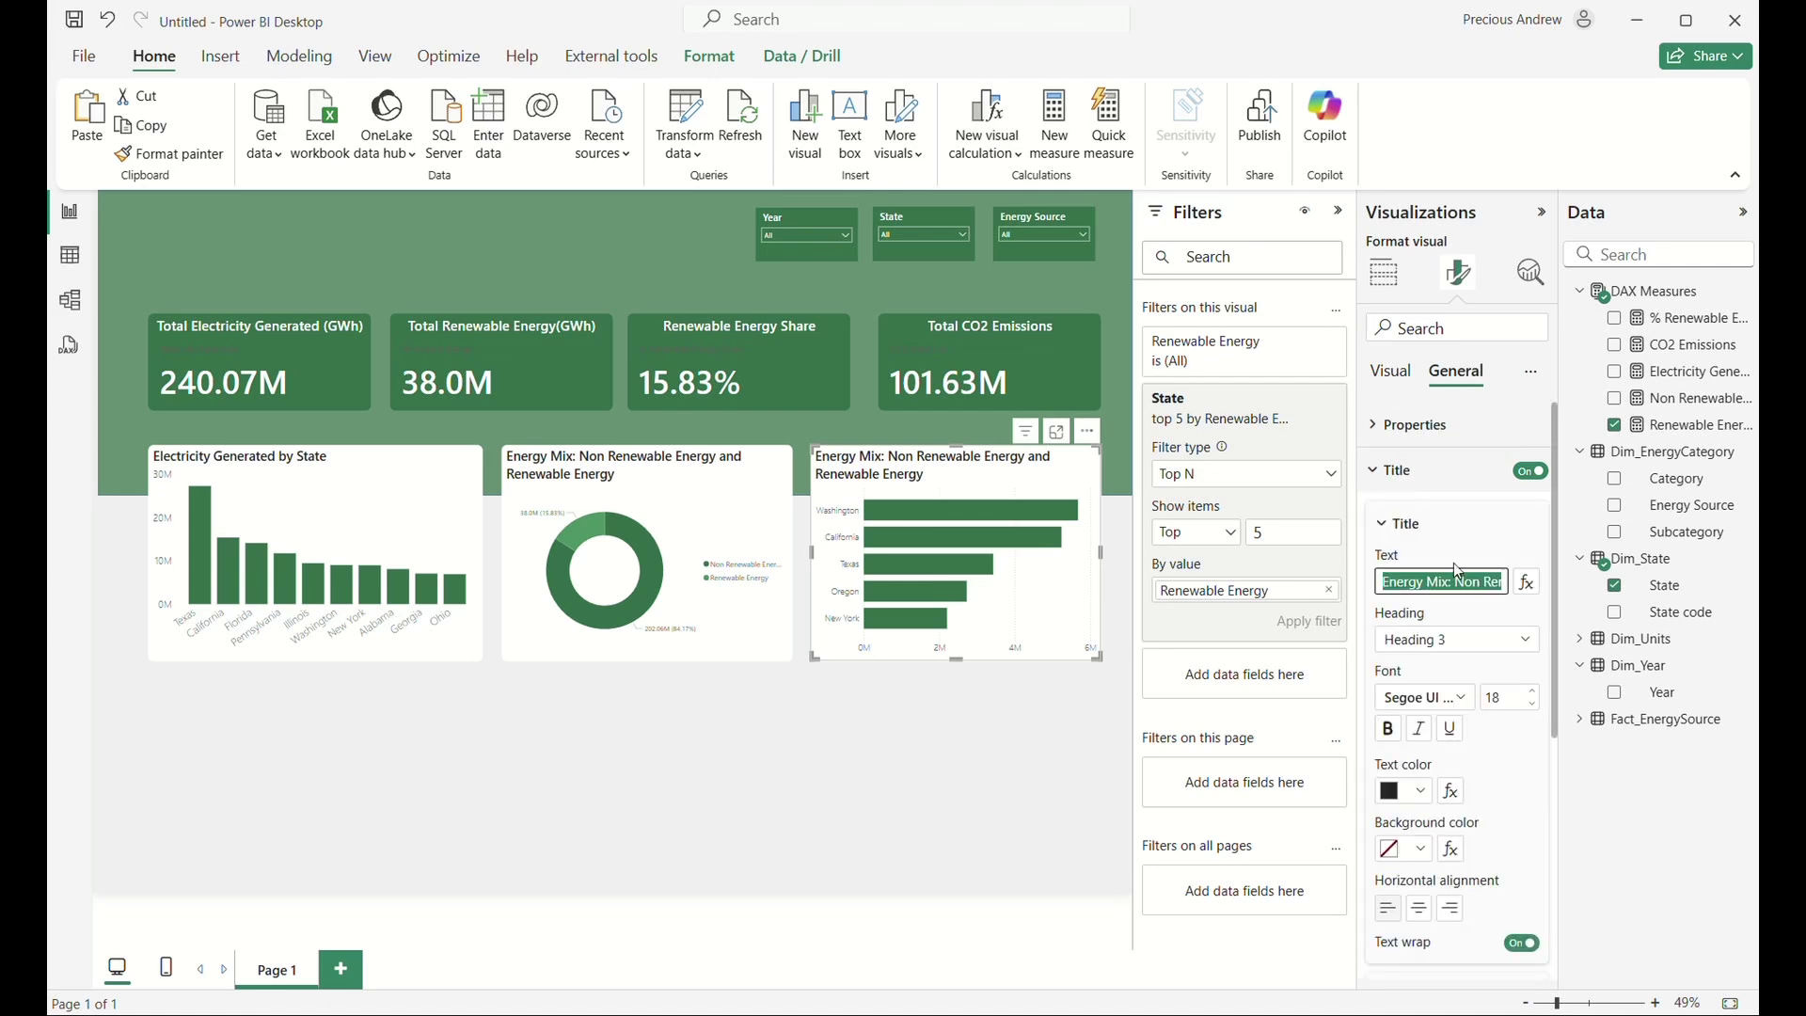
pyautogui.write('Top')
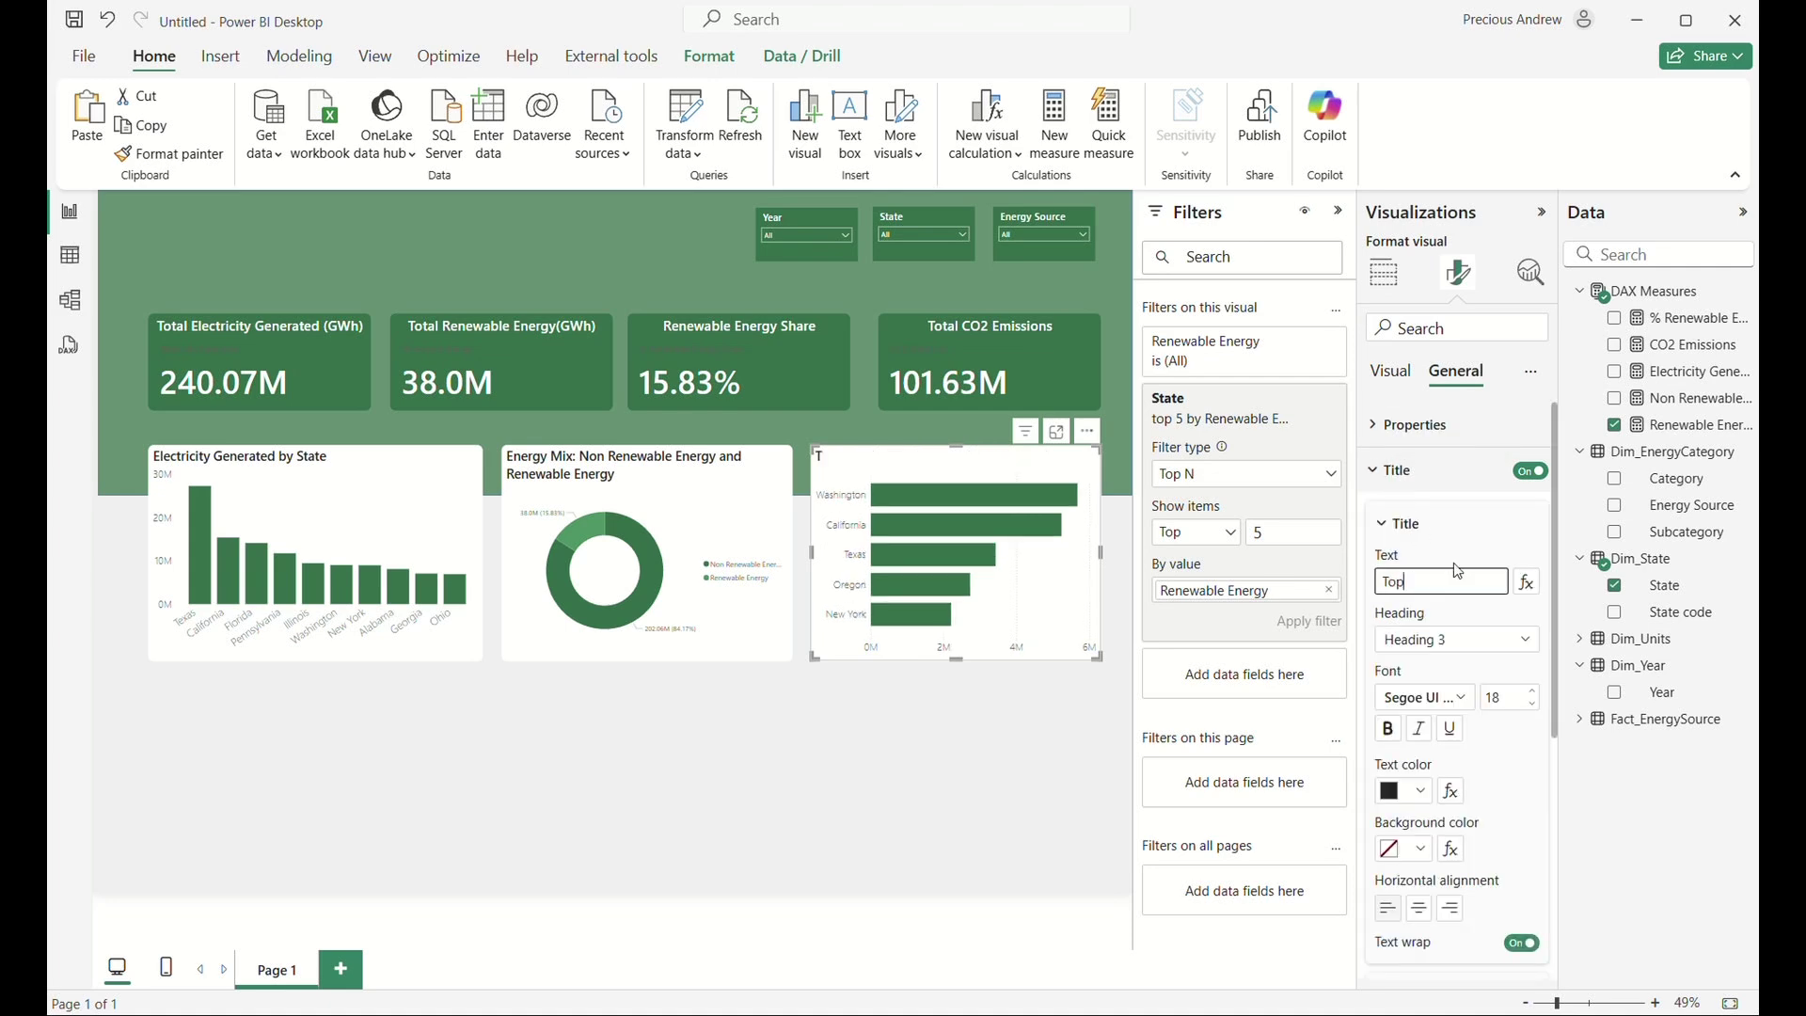
pyautogui.write(' 5 dtates by ')
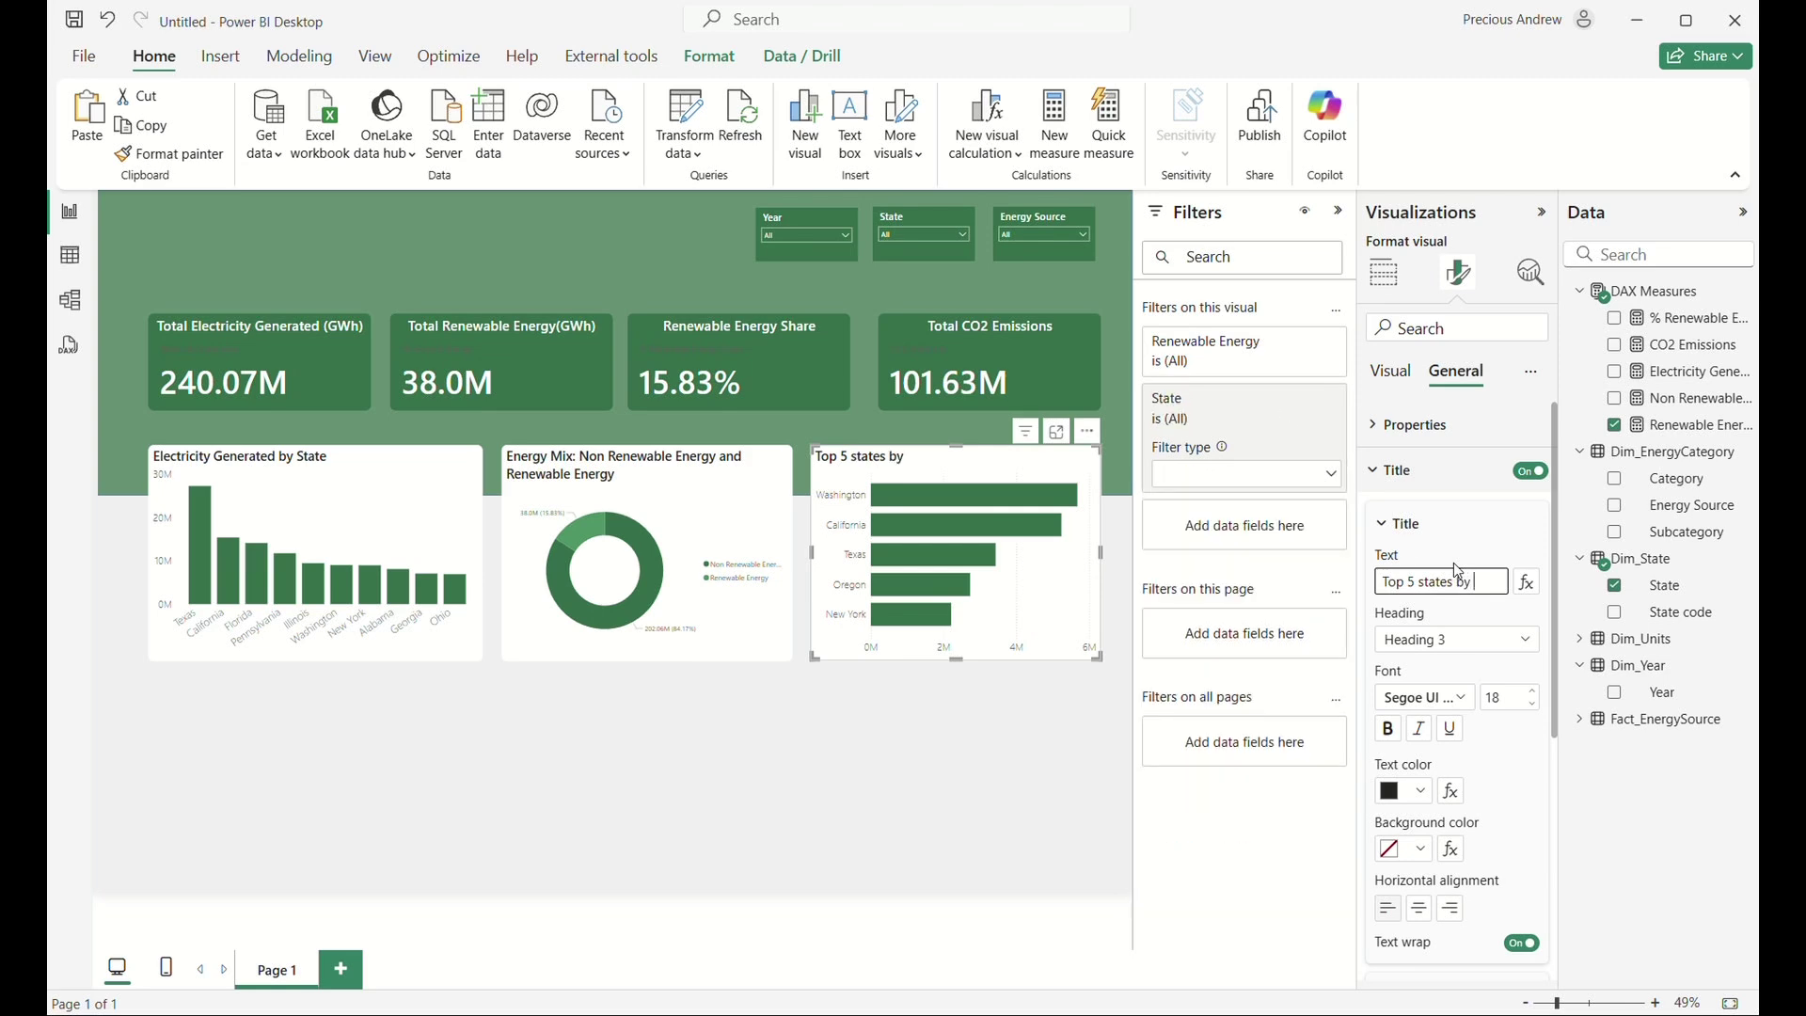
pyautogui.write('Renewables')
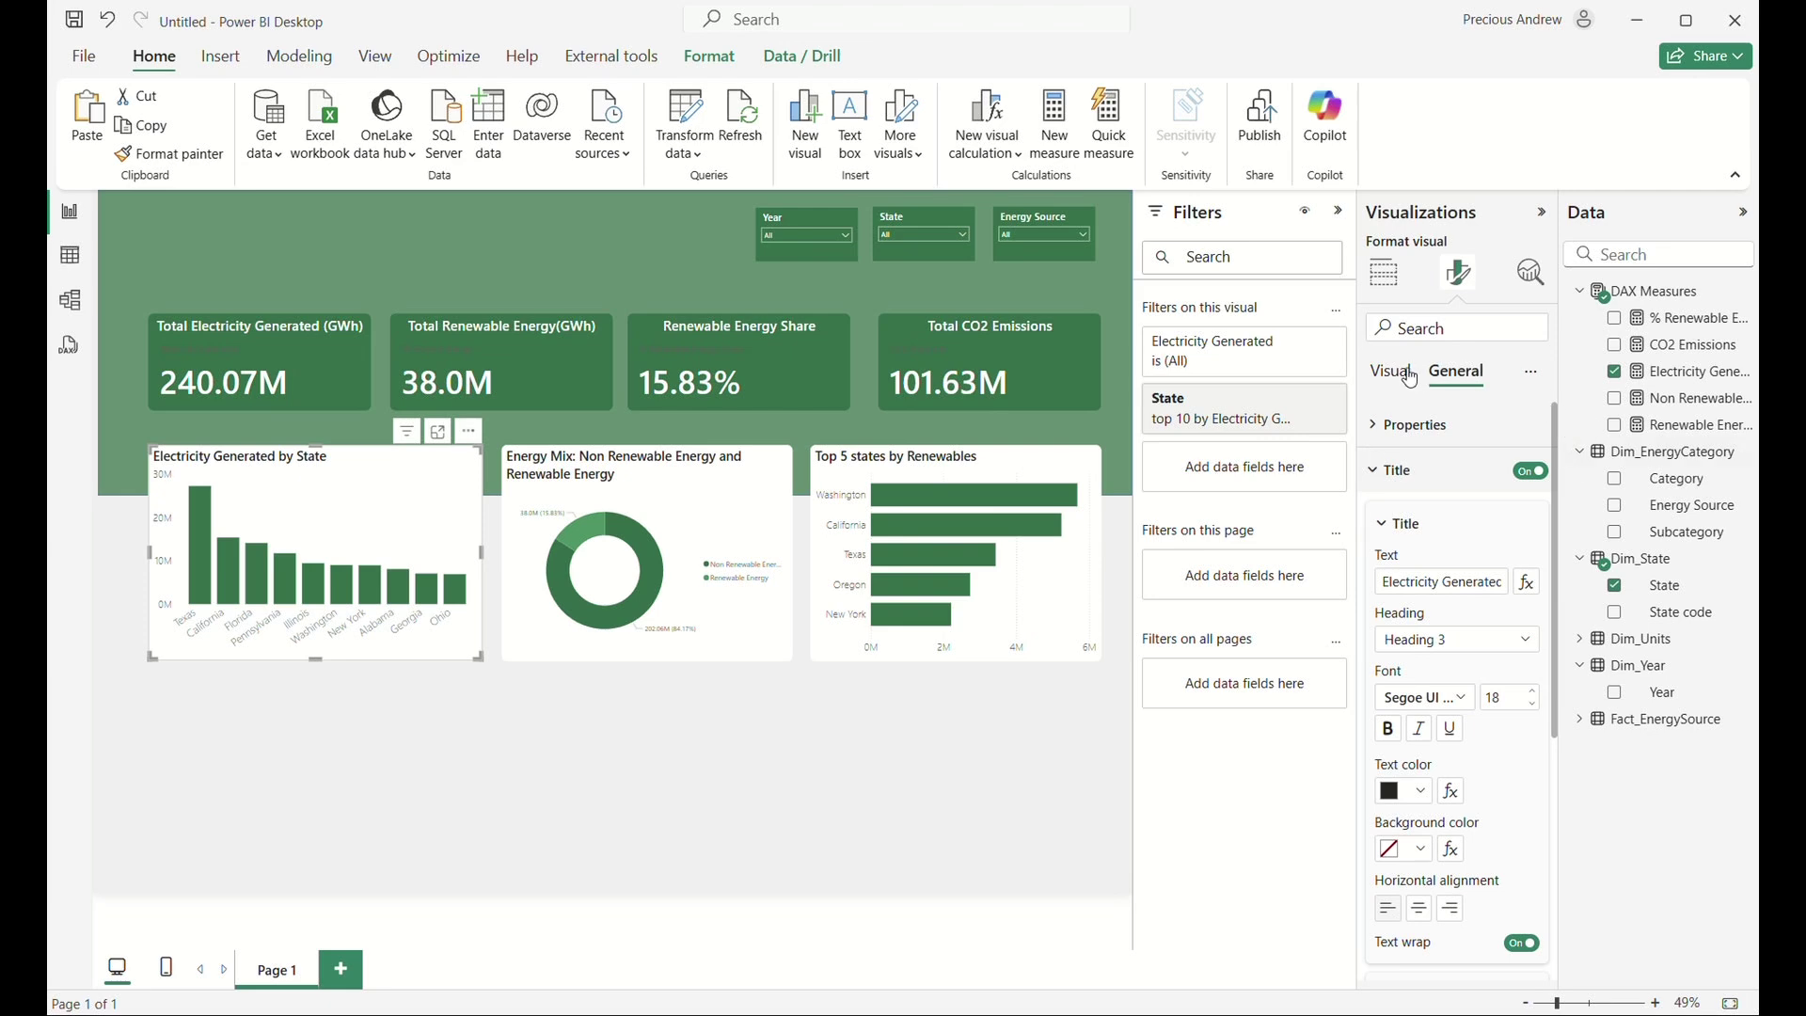
# Change the column chart's title to "Top 10 states by Electricity Generation".
pyautogui.click(1402, 583)
pyautogui.write('Top 10 states by')
pyautogui.click(968, 826)
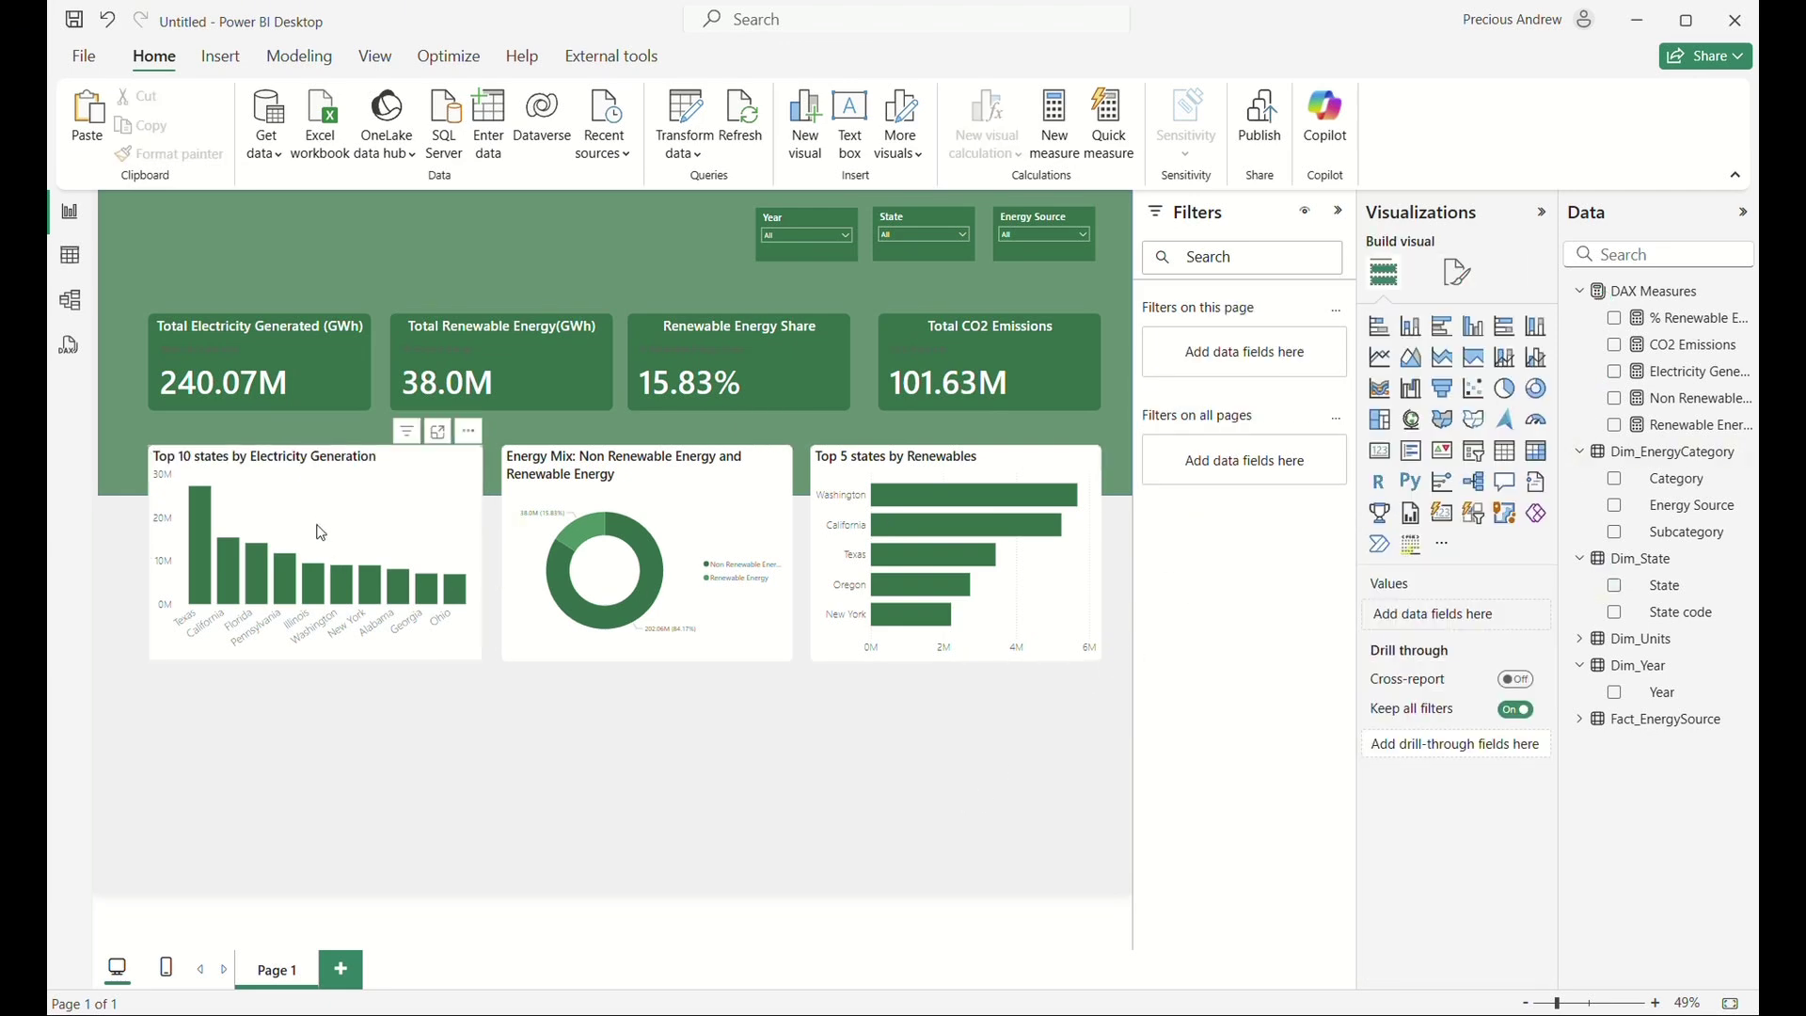
# Add a line chart below the column chart and widen it to about 1070 px.
pyautogui.moveTo(612, 603)
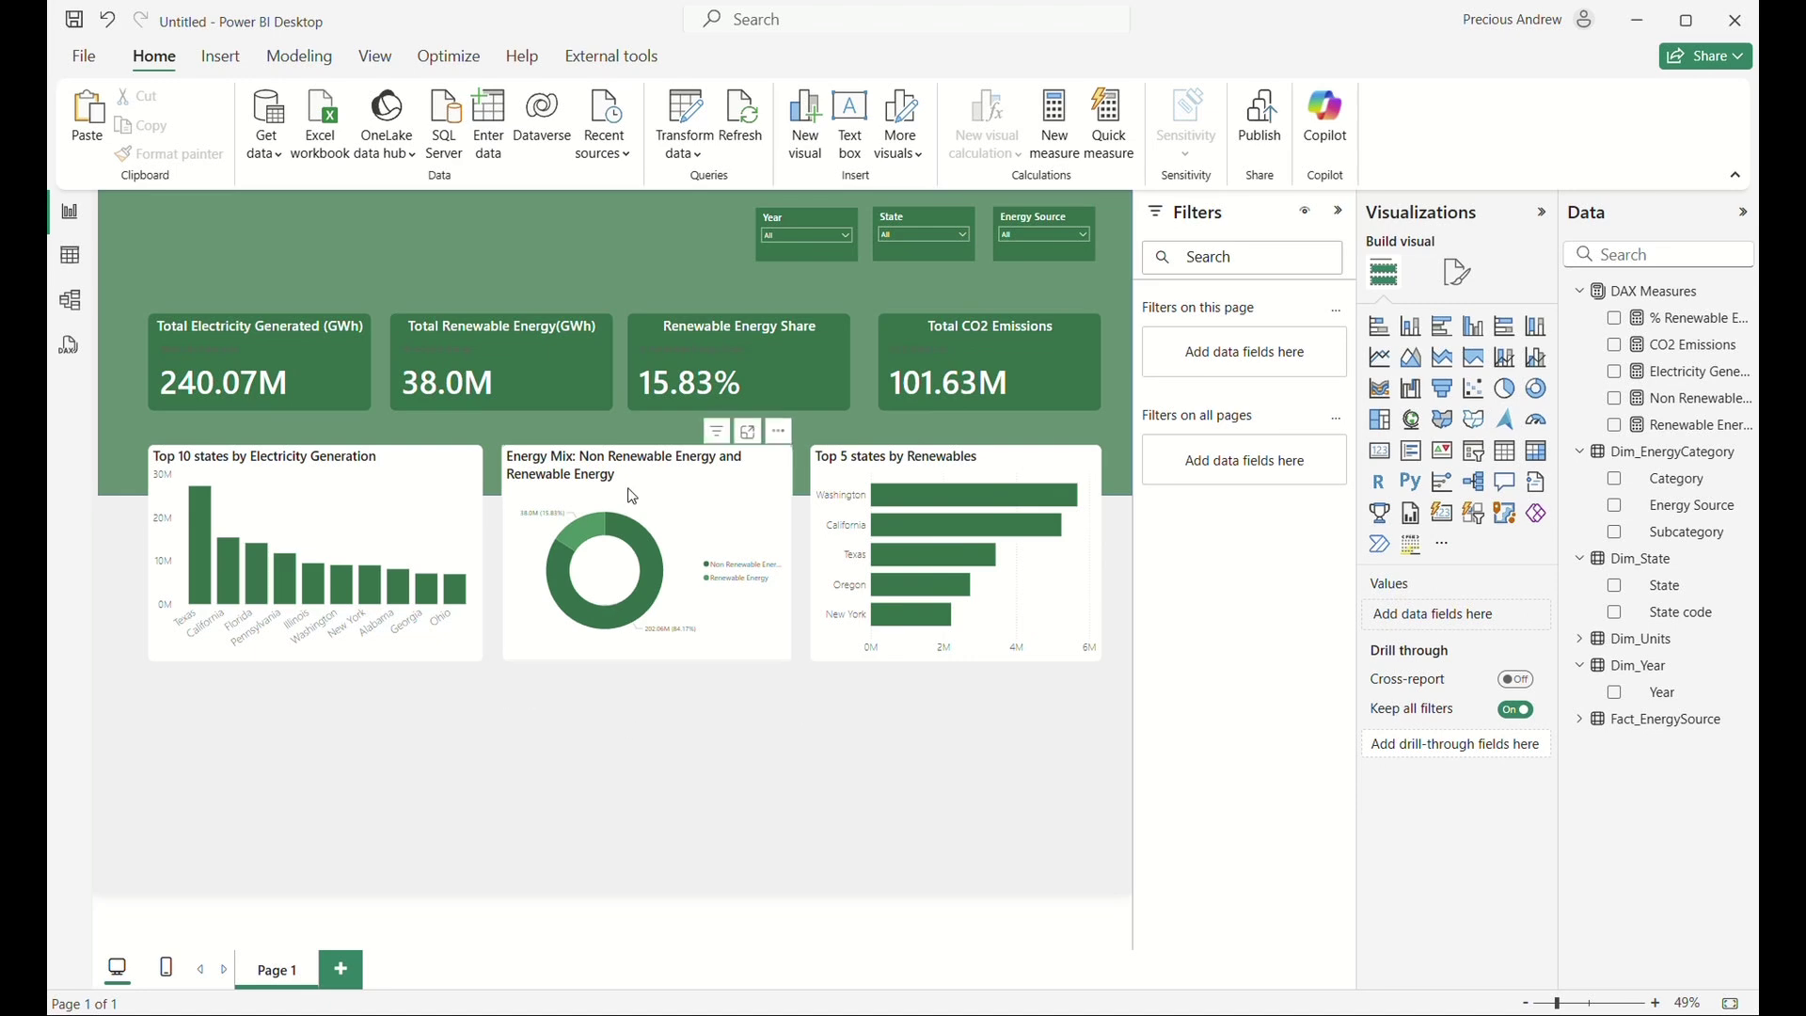
pyautogui.click(1380, 358)
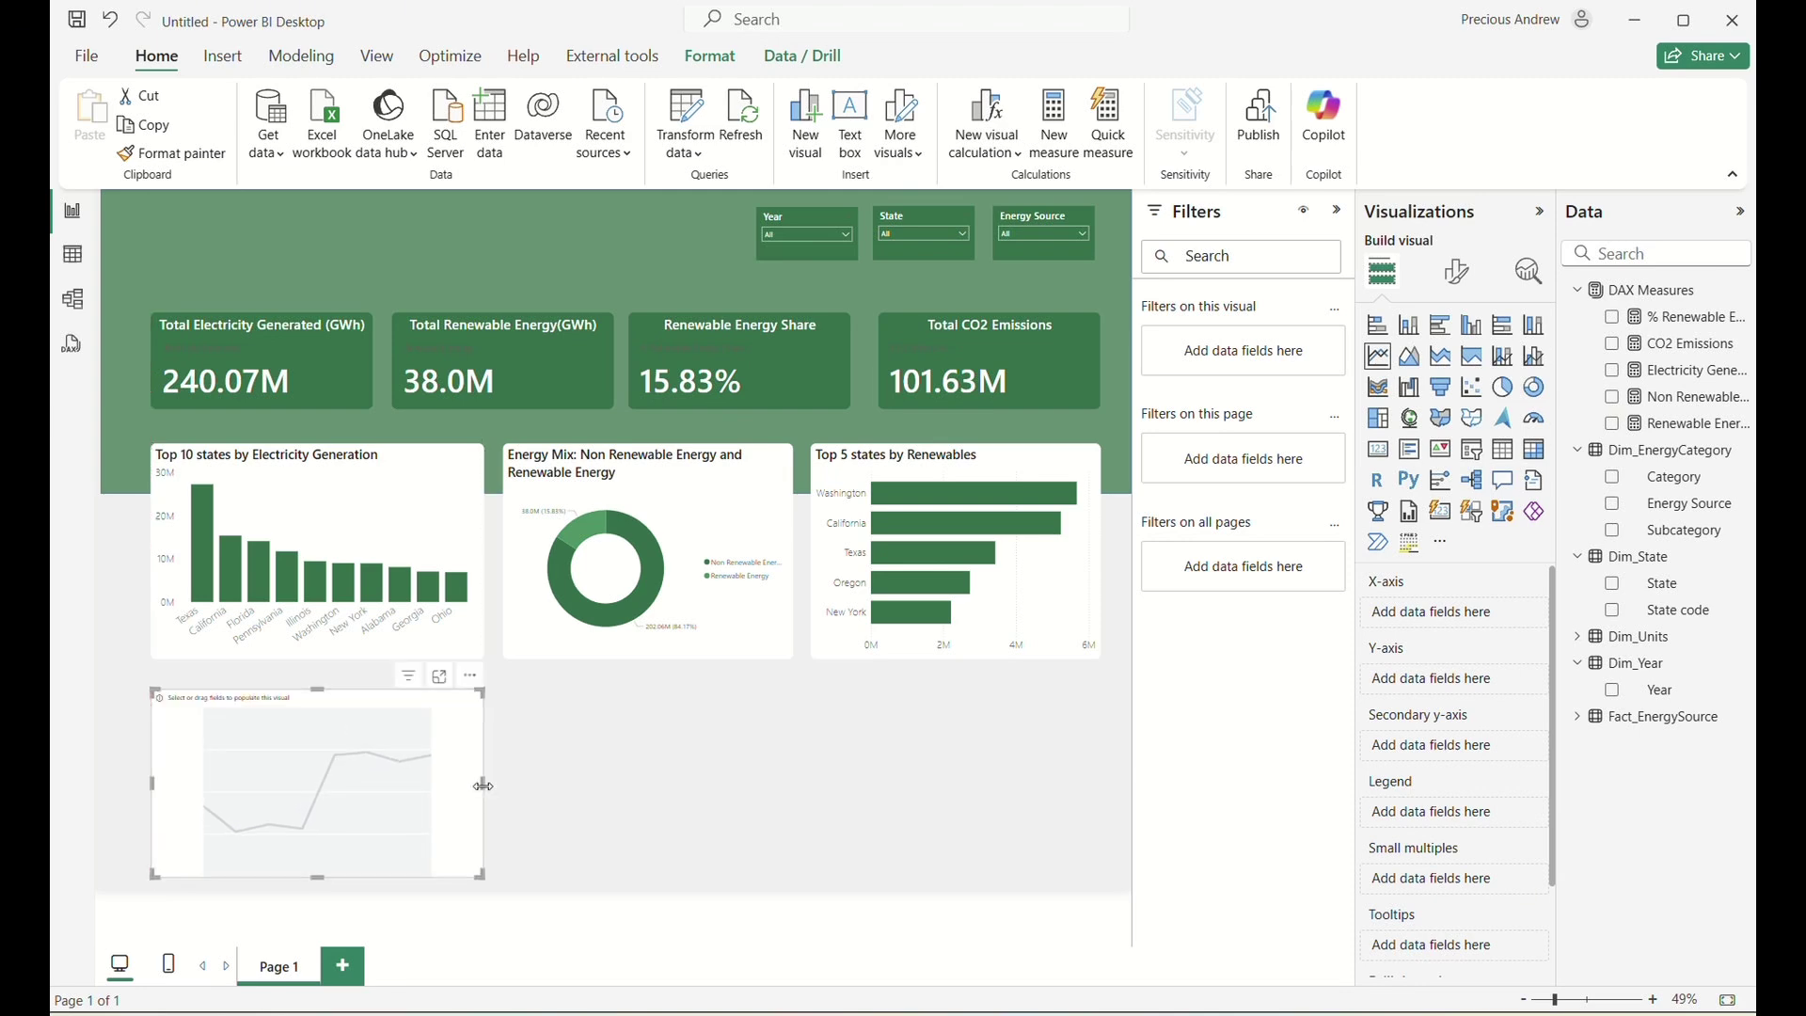
pyautogui.moveTo(484, 785); pyautogui.dragTo(728, 786)
pyautogui.click(1459, 275)
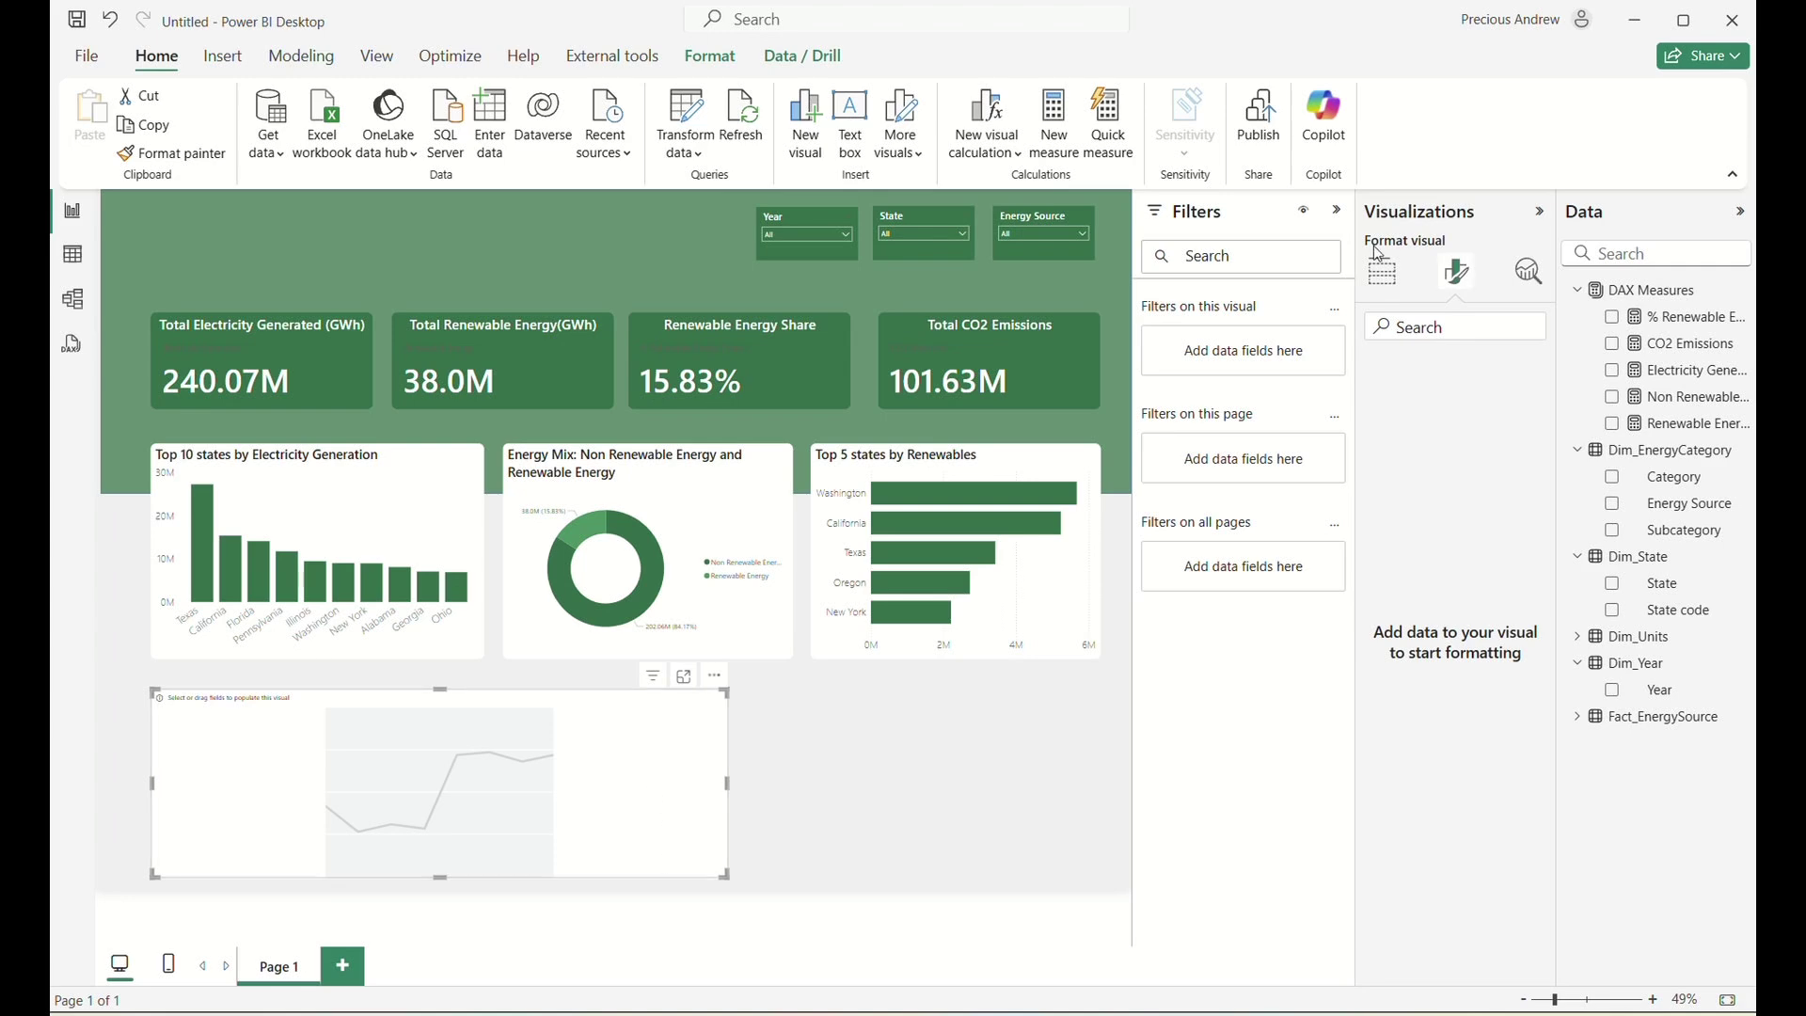
pyautogui.click(1383, 273)
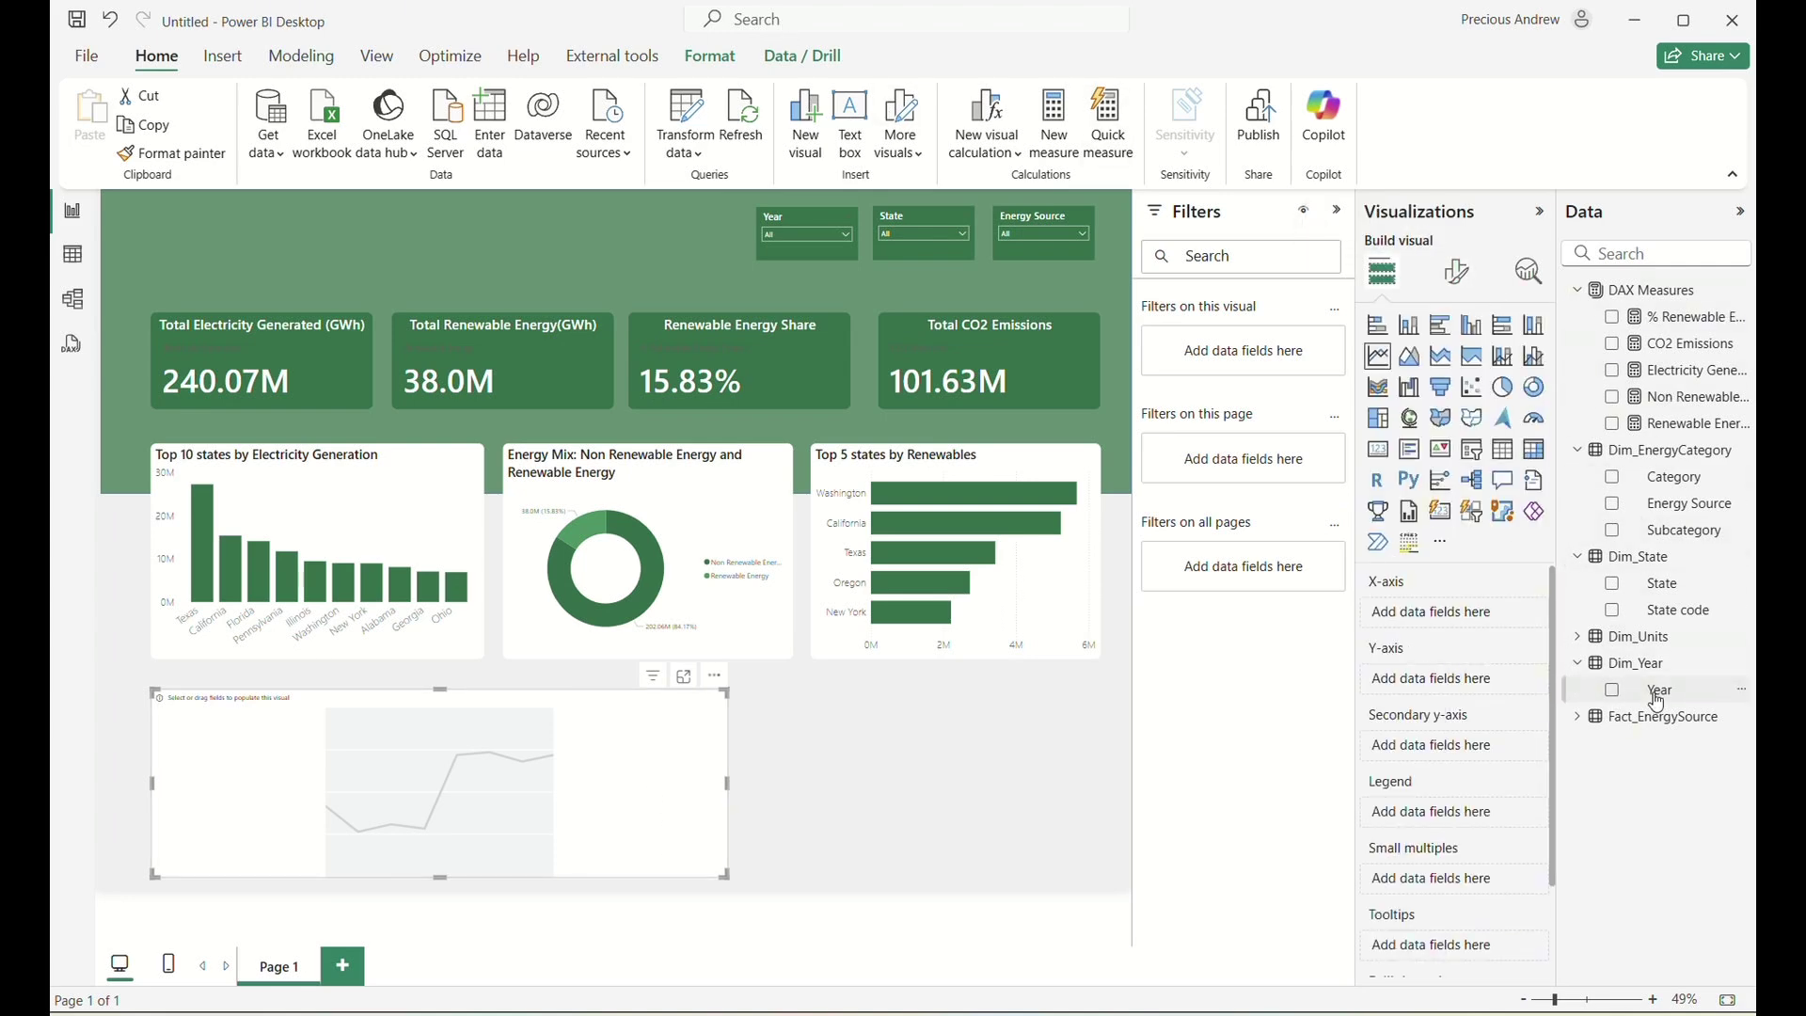
# Assign Year to the line chart's X-axis and Electricity Generated to its Y-axis, and check the chart in focus mode.
pyautogui.moveTo(1657, 692); pyautogui.dragTo(1455, 616)
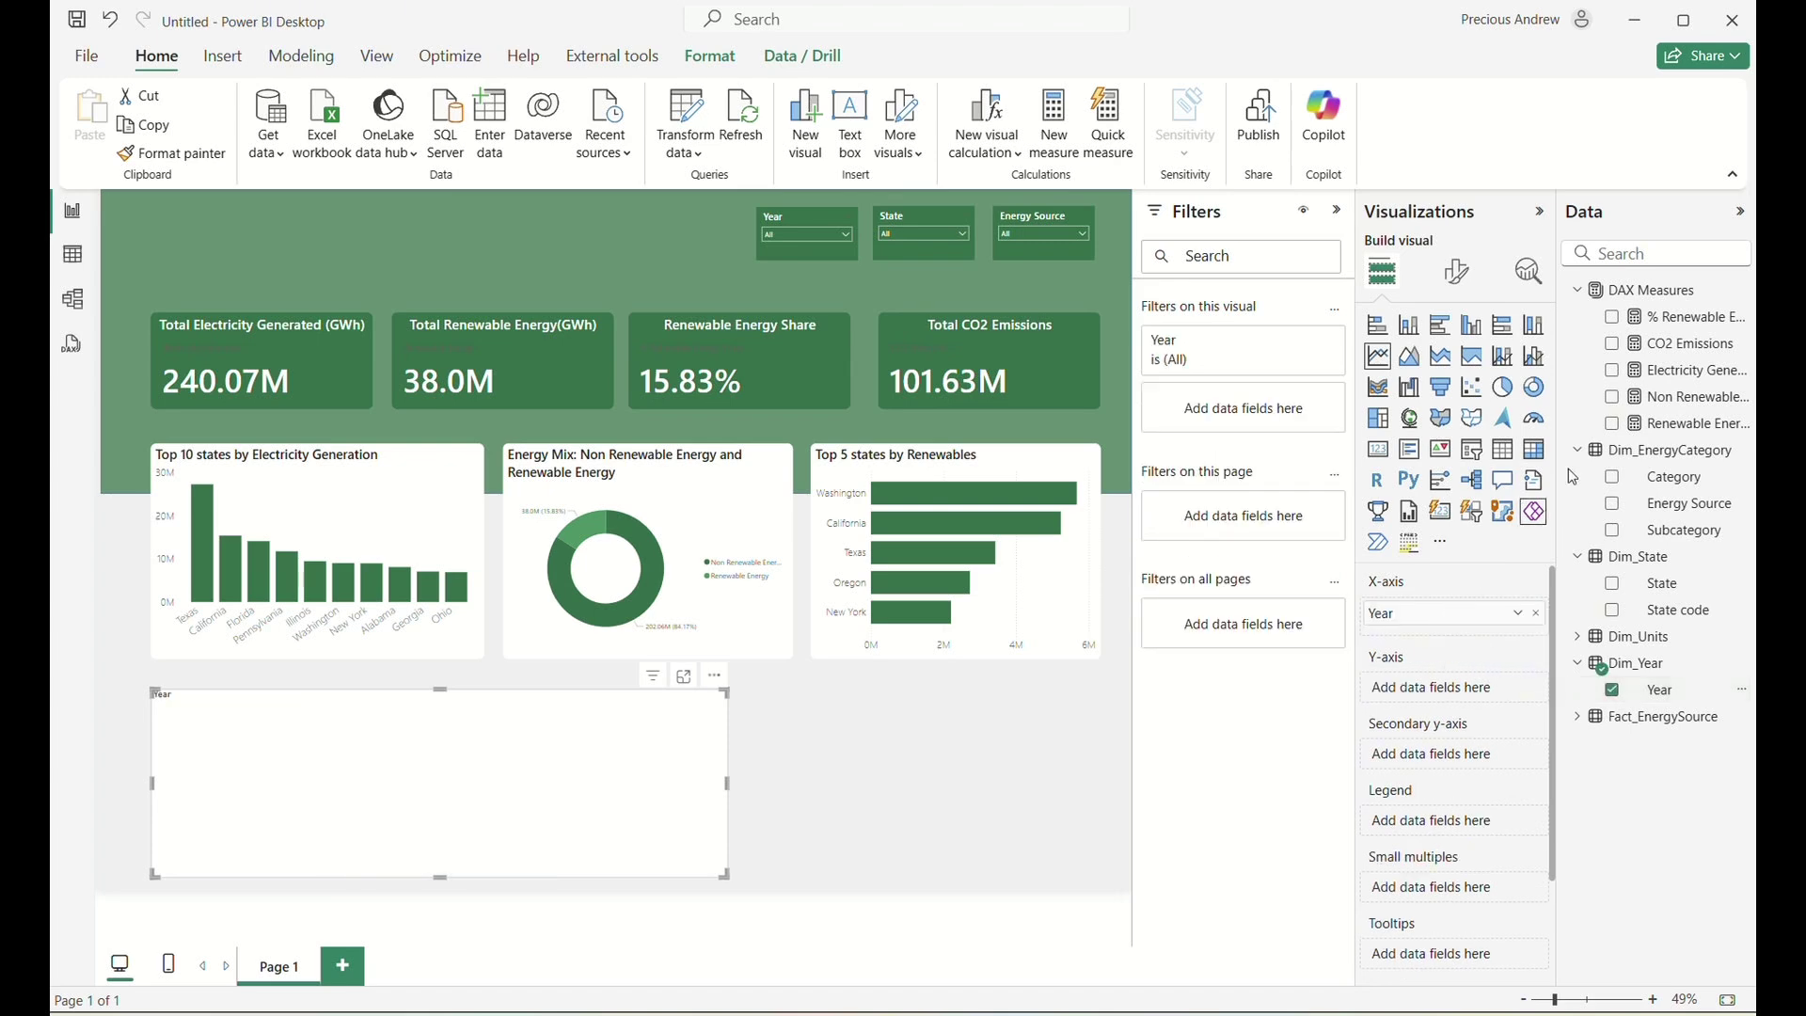
pyautogui.moveTo(1684, 380); pyautogui.dragTo(1462, 694)
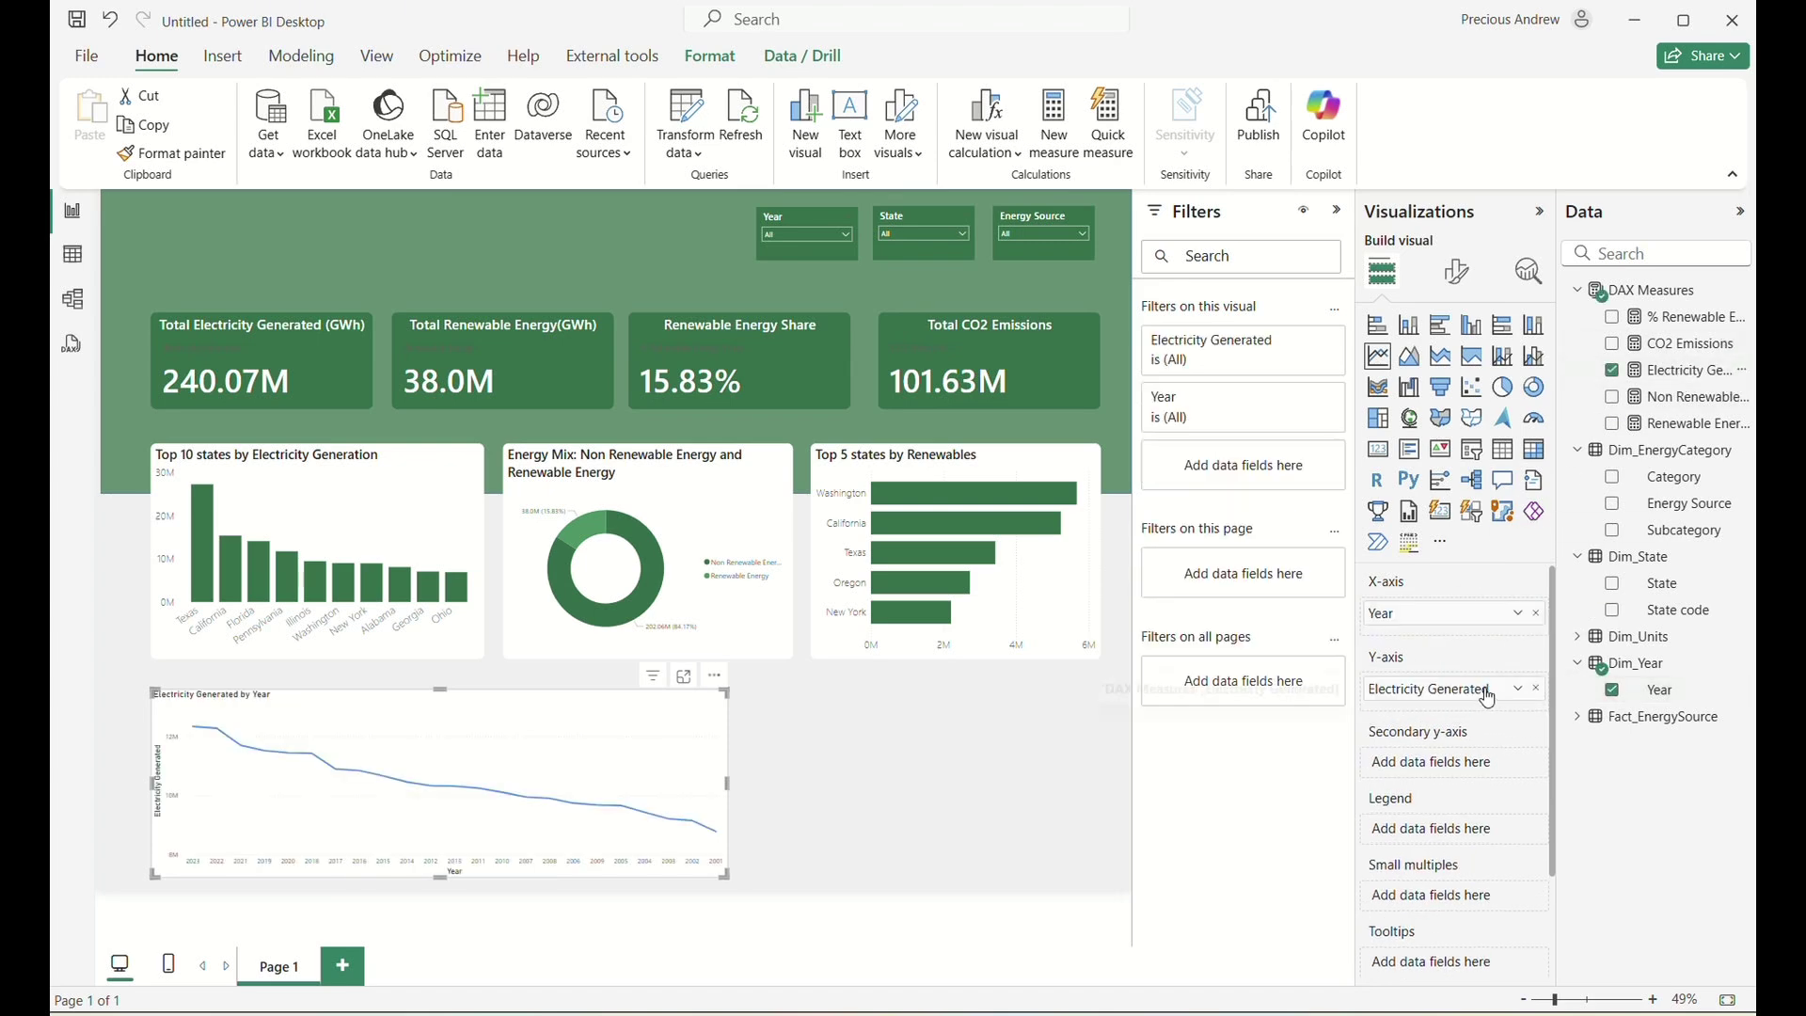
pyautogui.click(685, 678)
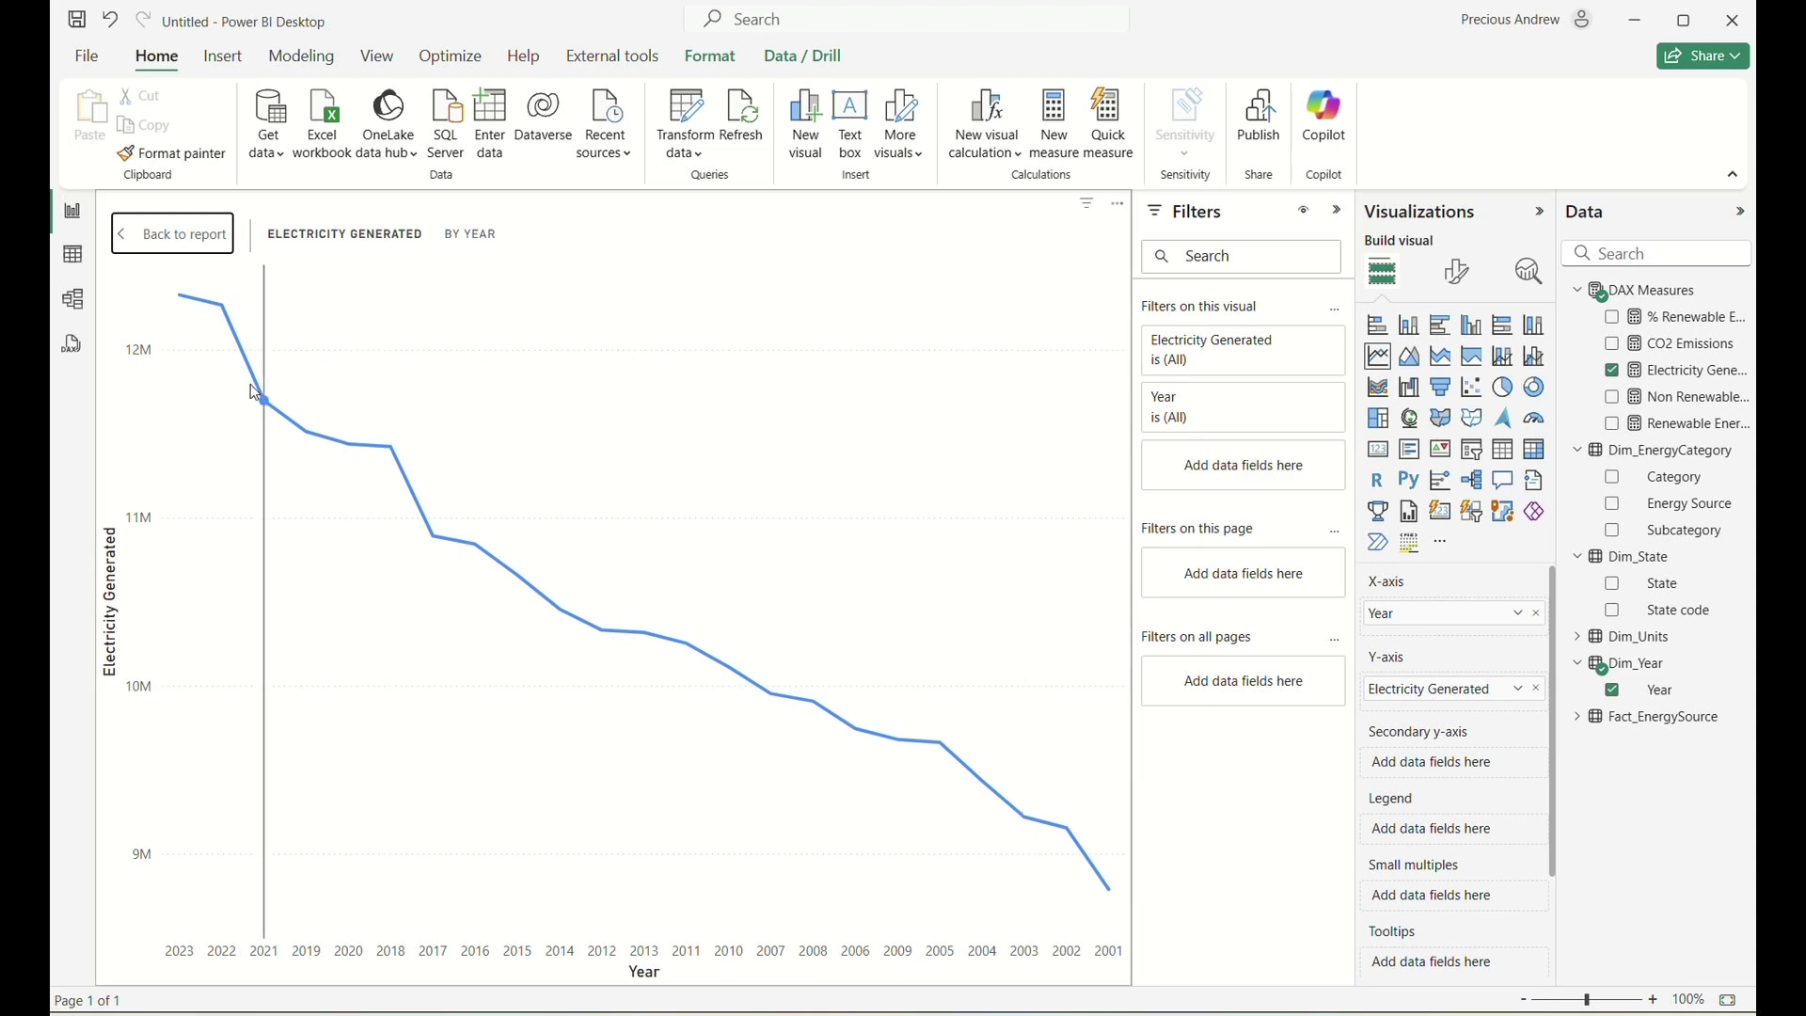
pyautogui.click(185, 235)
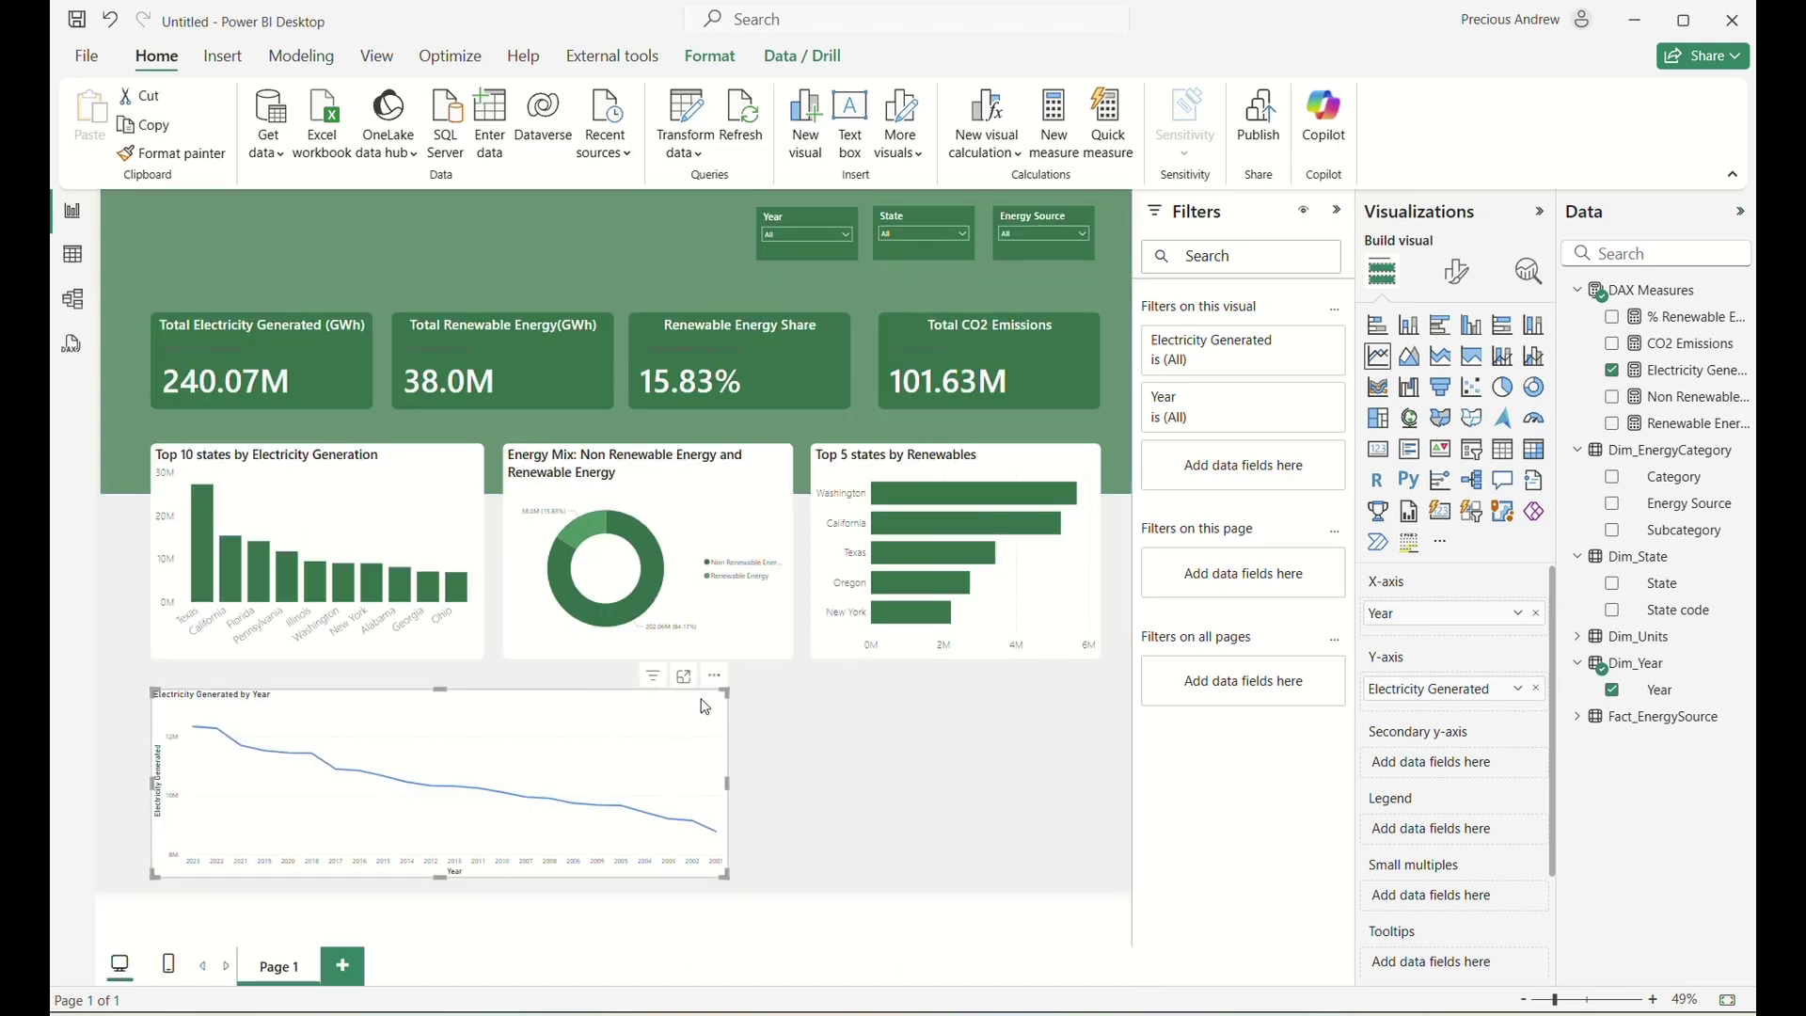
# Sort the line chart's axis by Year in ascending order.
pyautogui.click(717, 678)
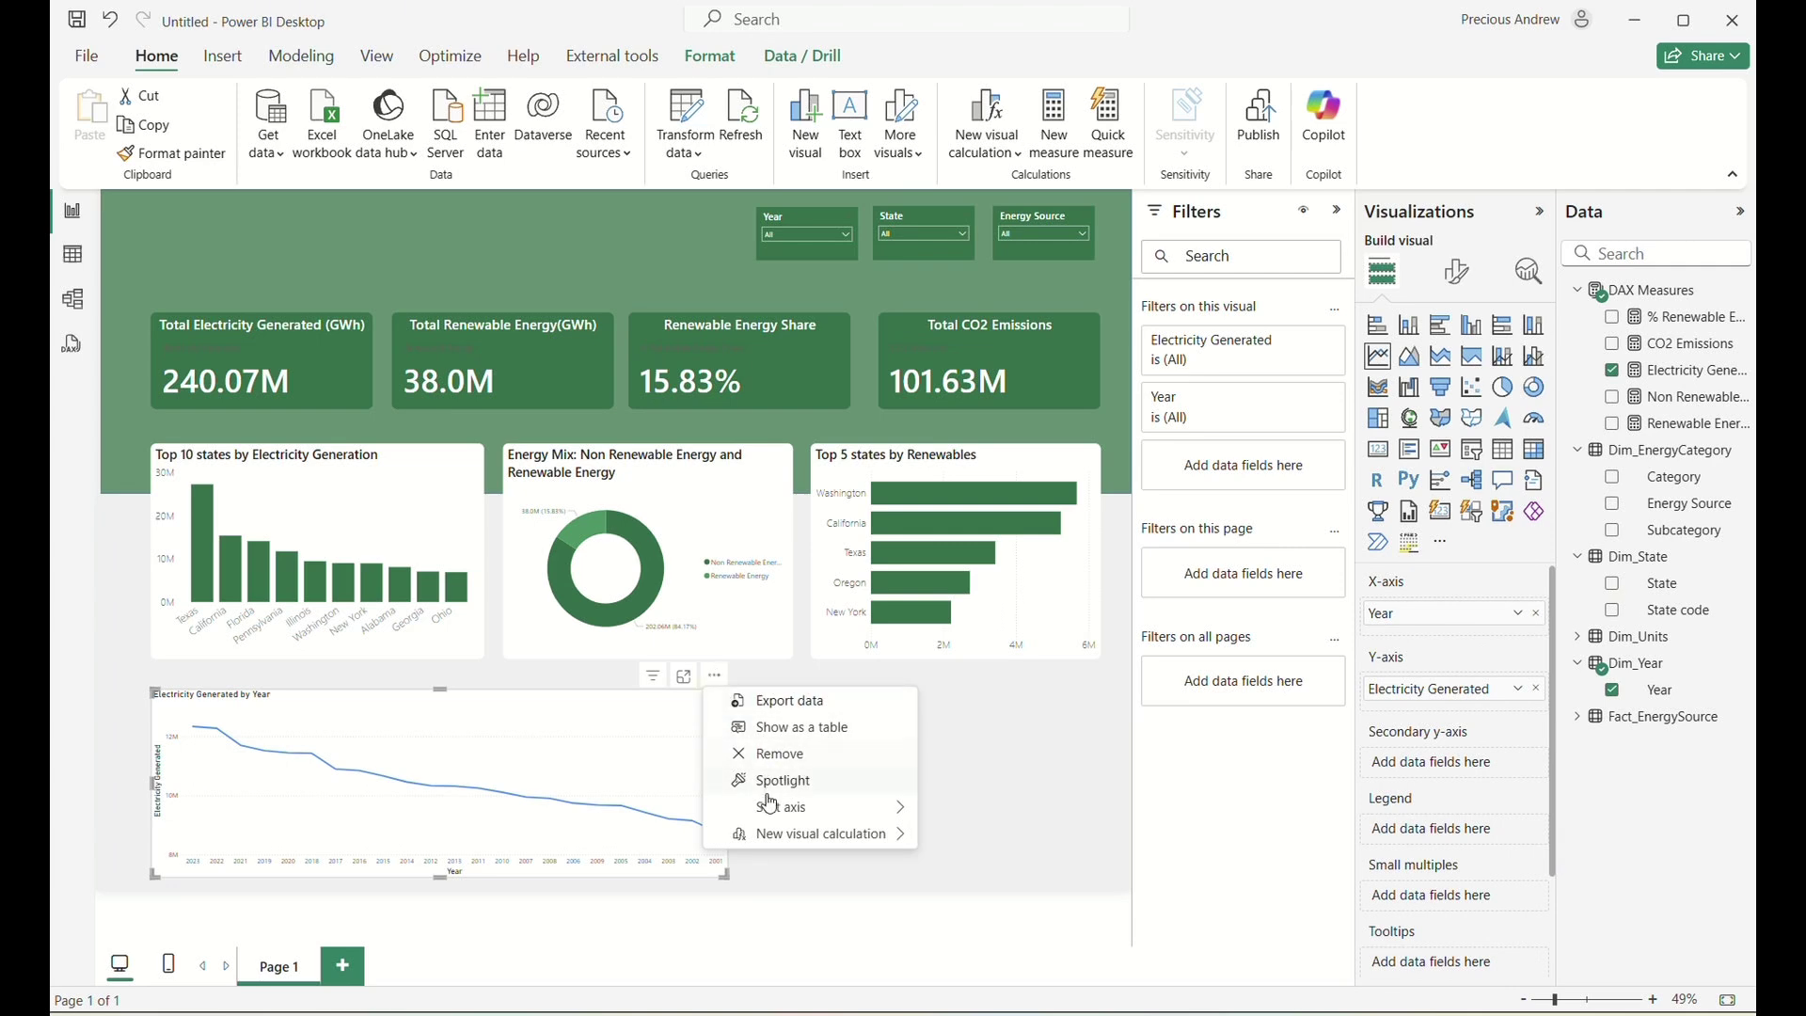
pyautogui.moveTo(769, 817)
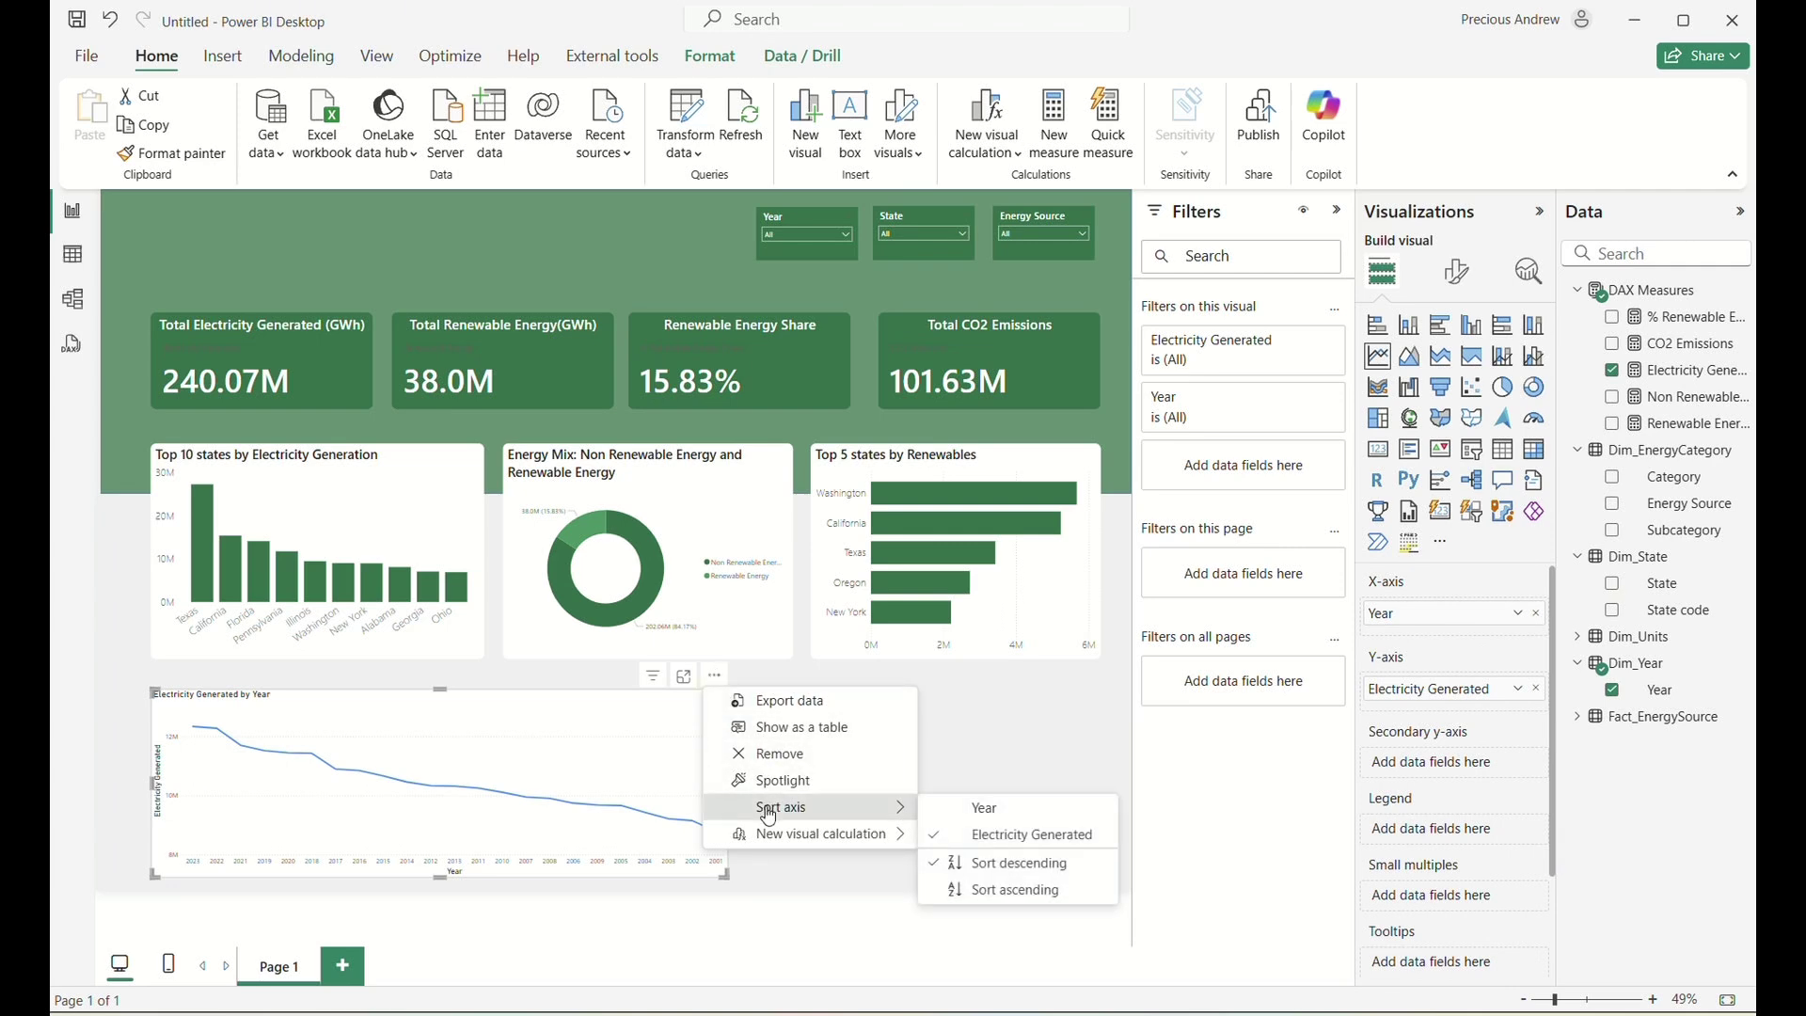
pyautogui.click(984, 813)
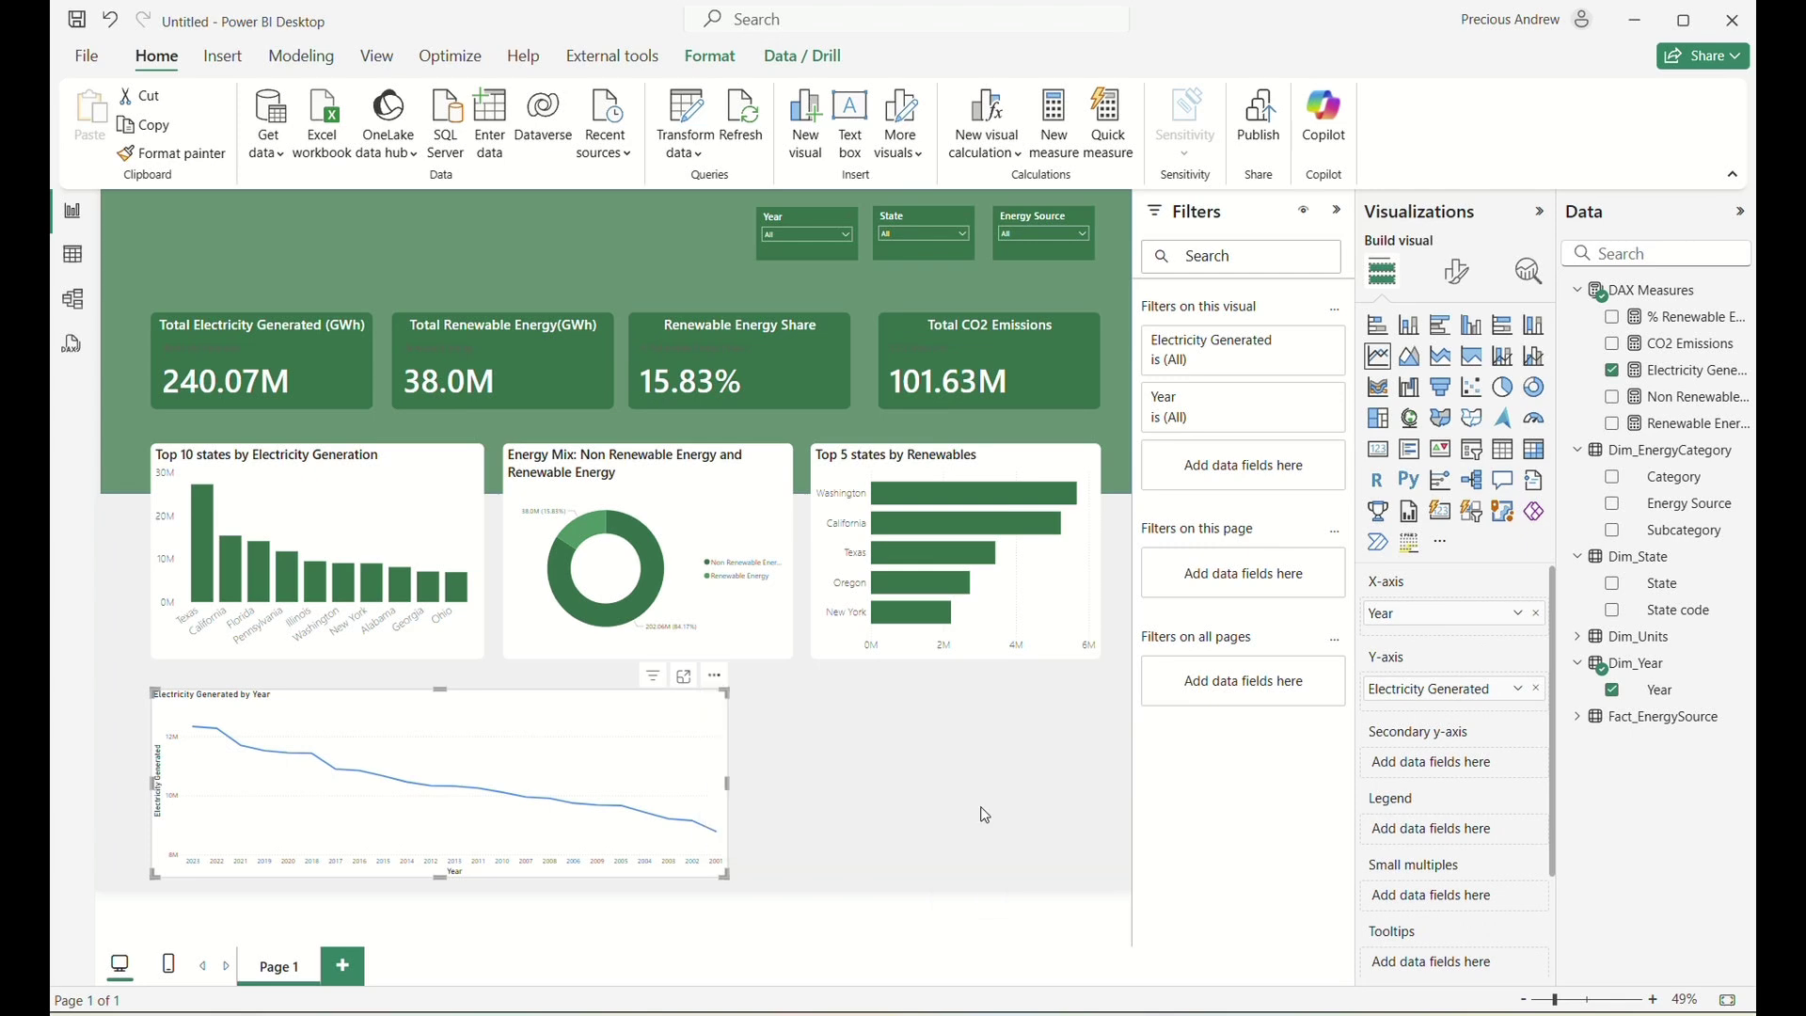
pyautogui.click(715, 676)
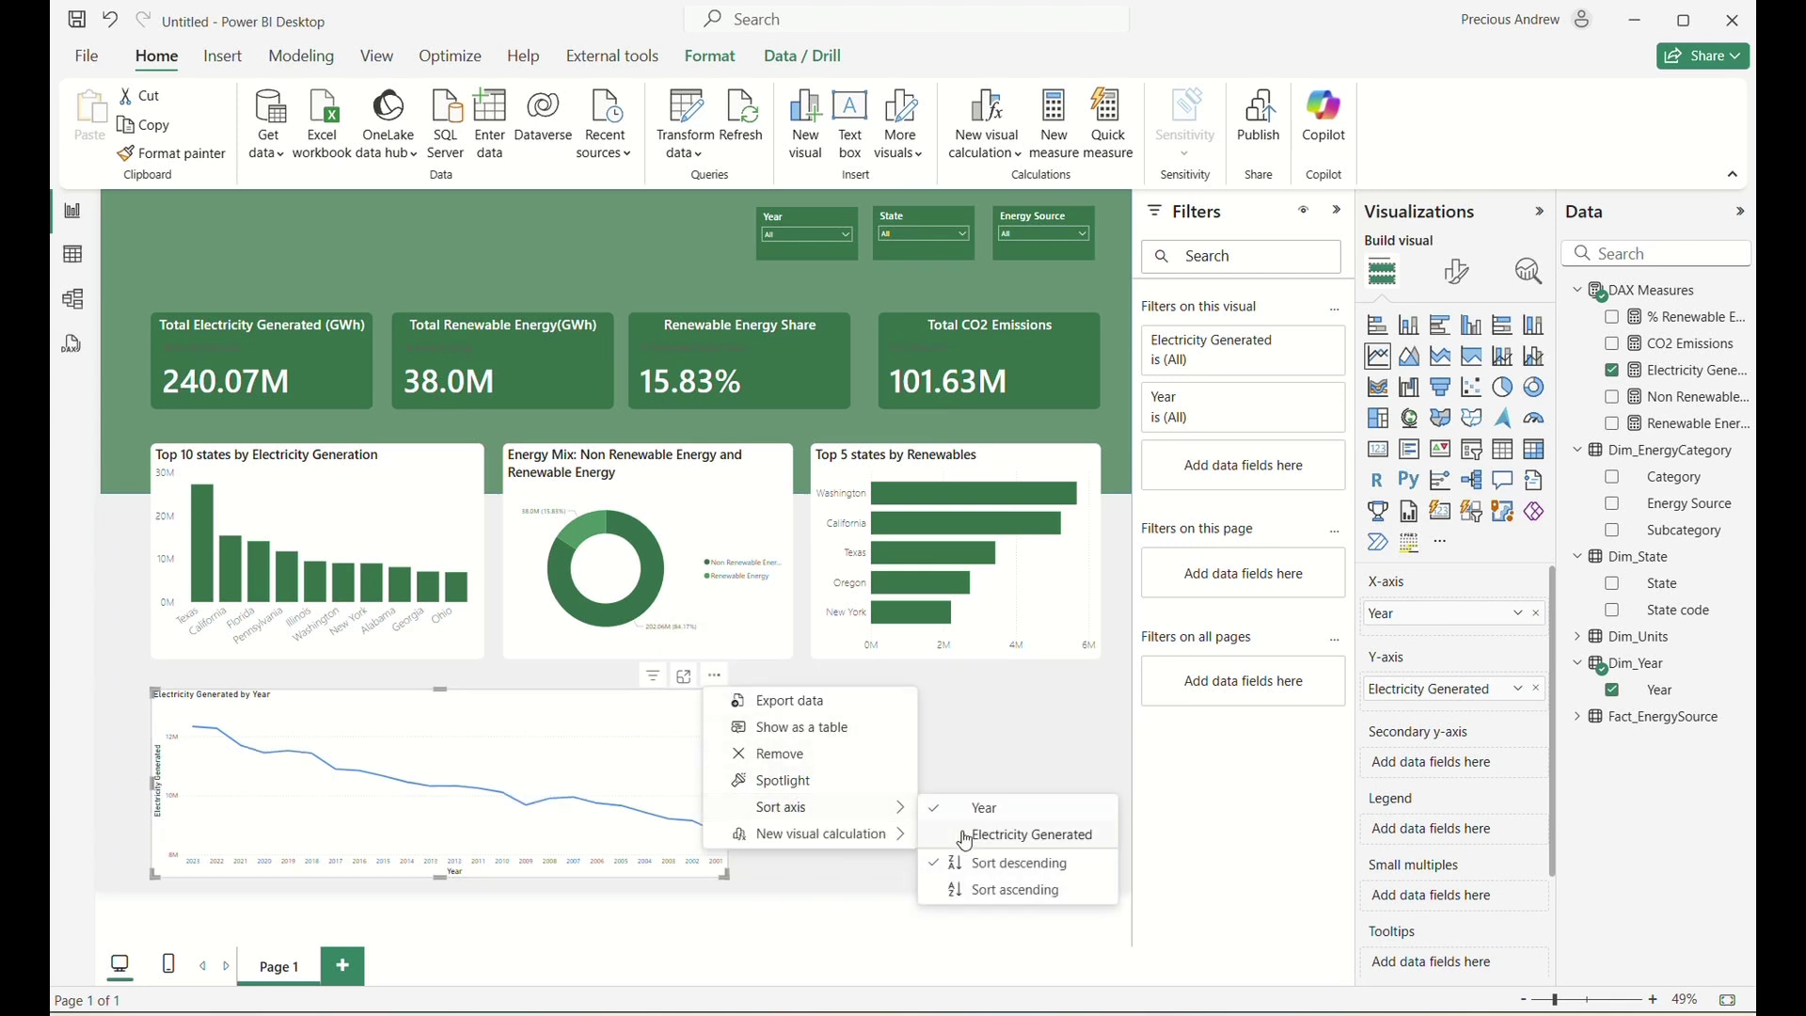
pyautogui.click(945, 894)
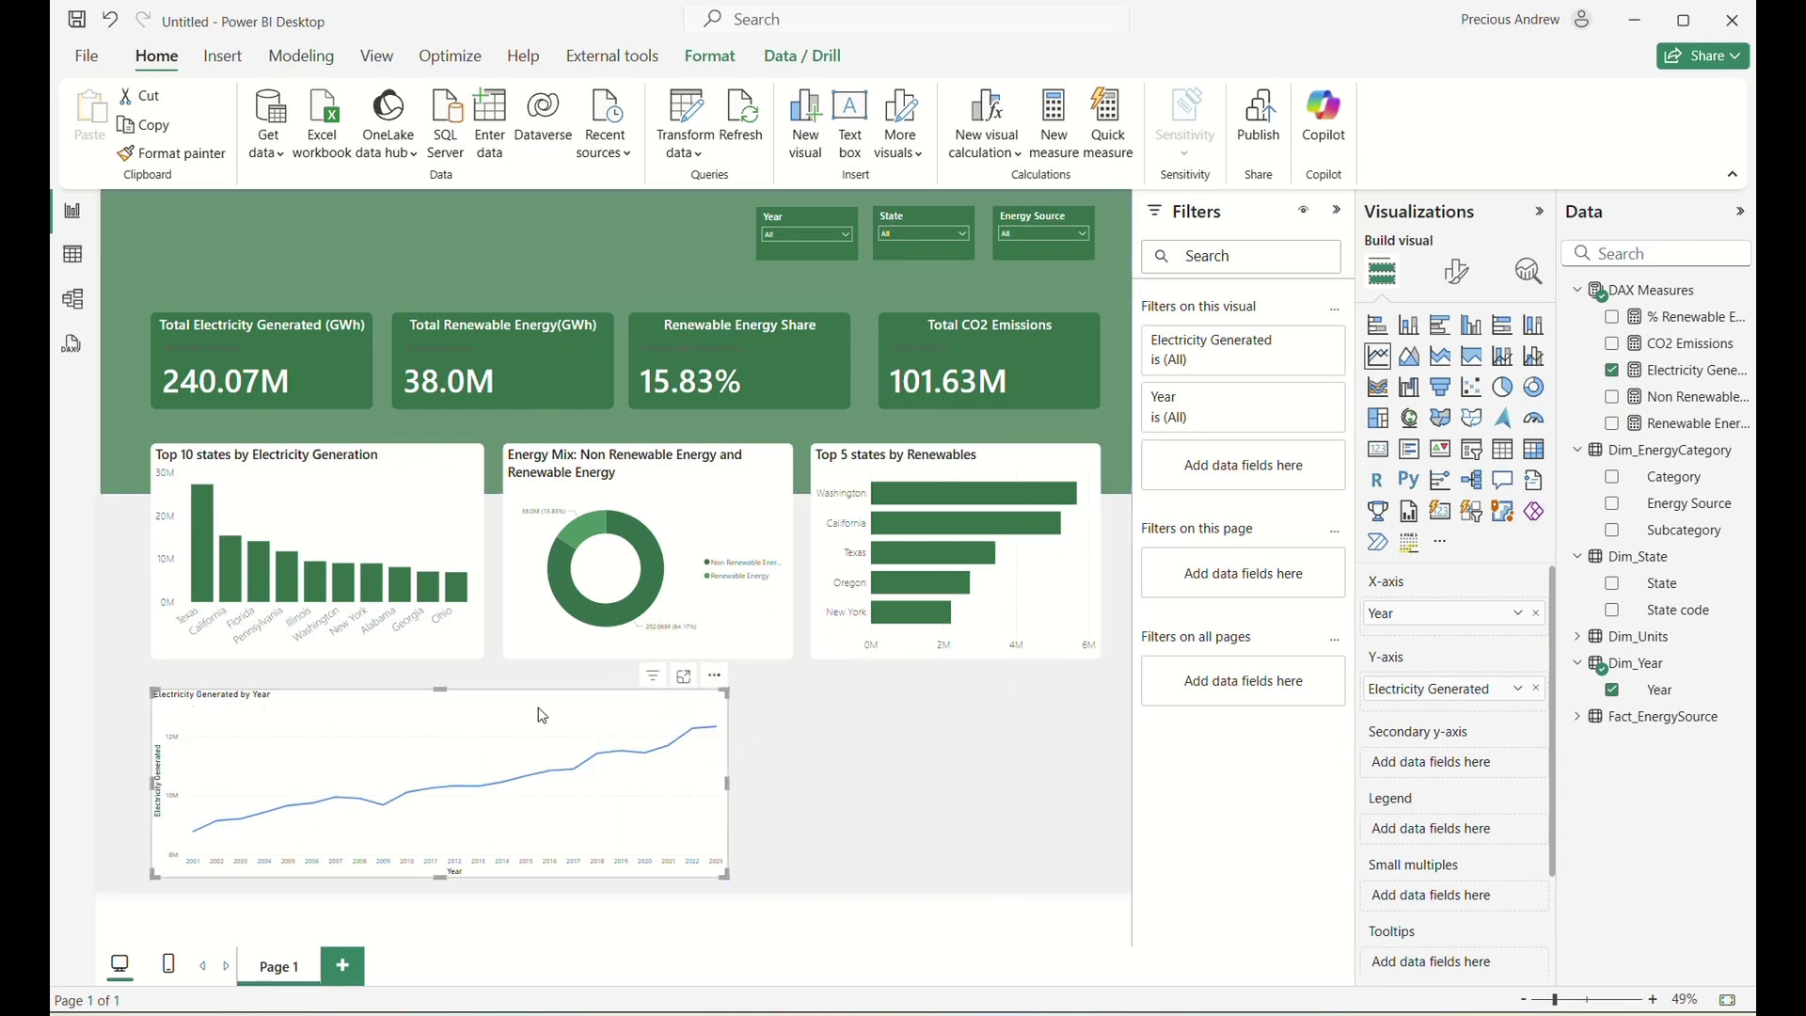
# Resize the line chart to a height of 375 and a width of 825.
pyautogui.click(1458, 273)
pyautogui.click(1457, 373)
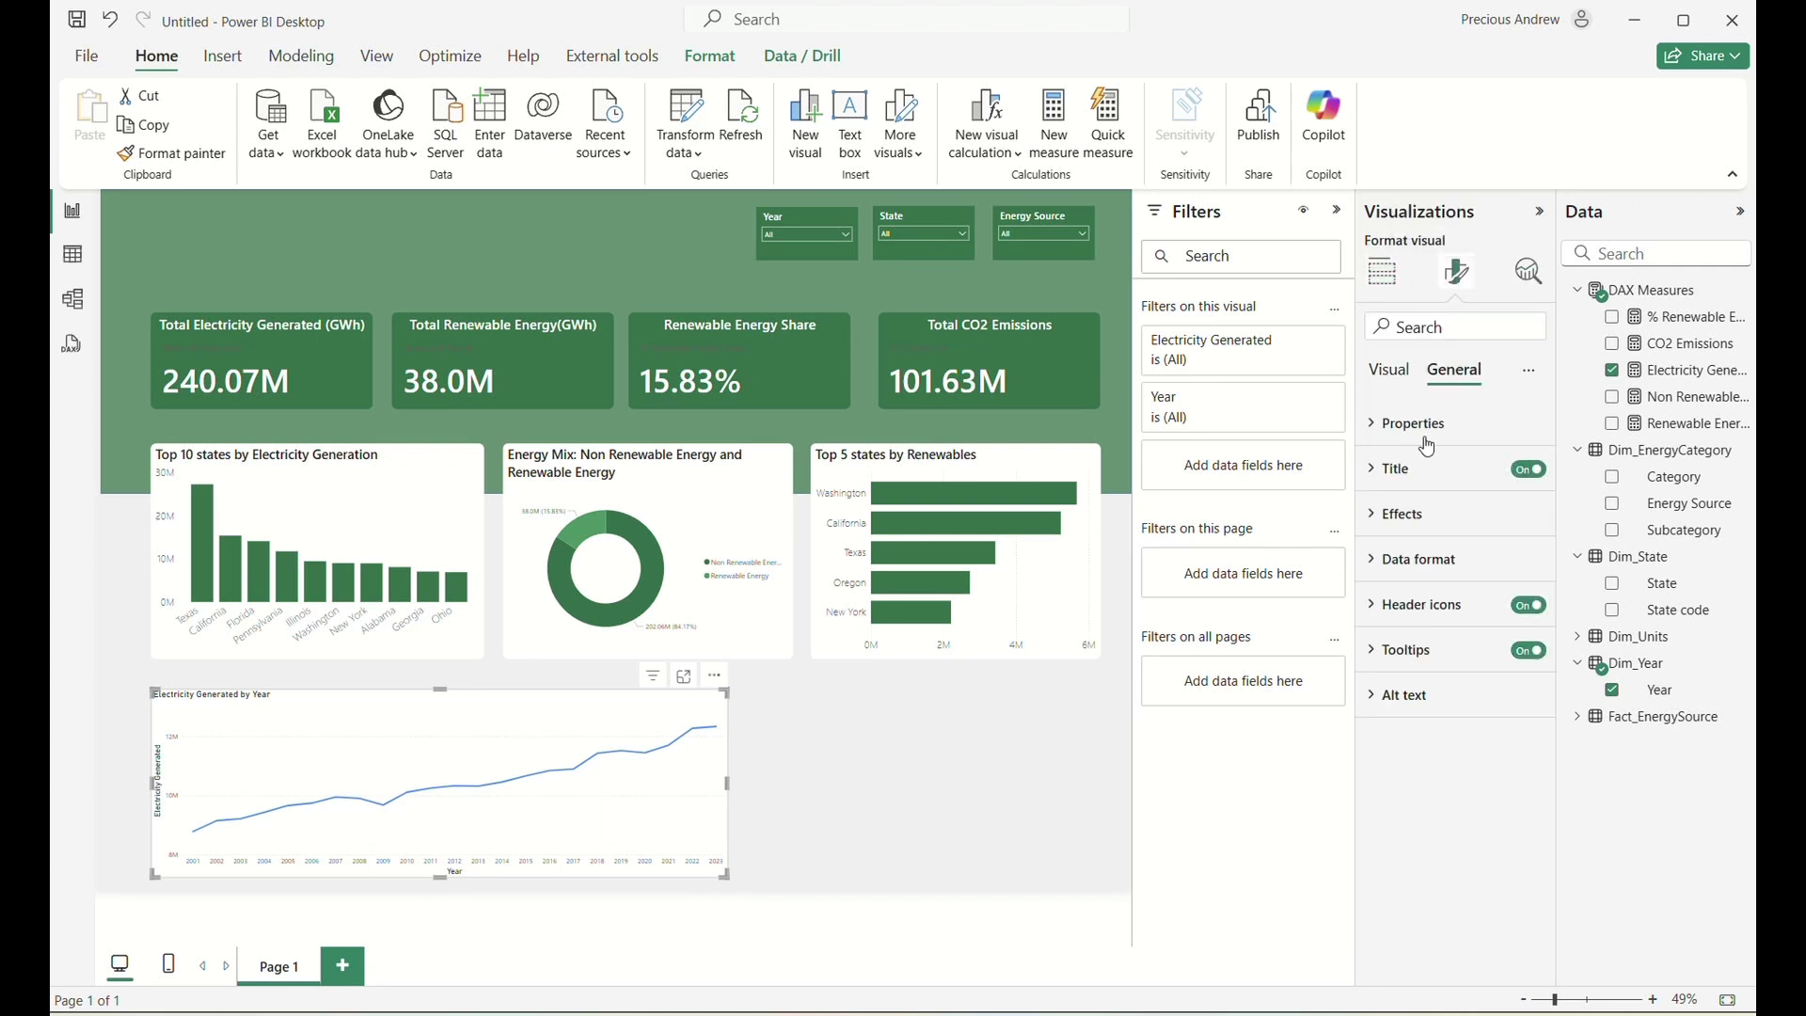
pyautogui.click(1409, 428)
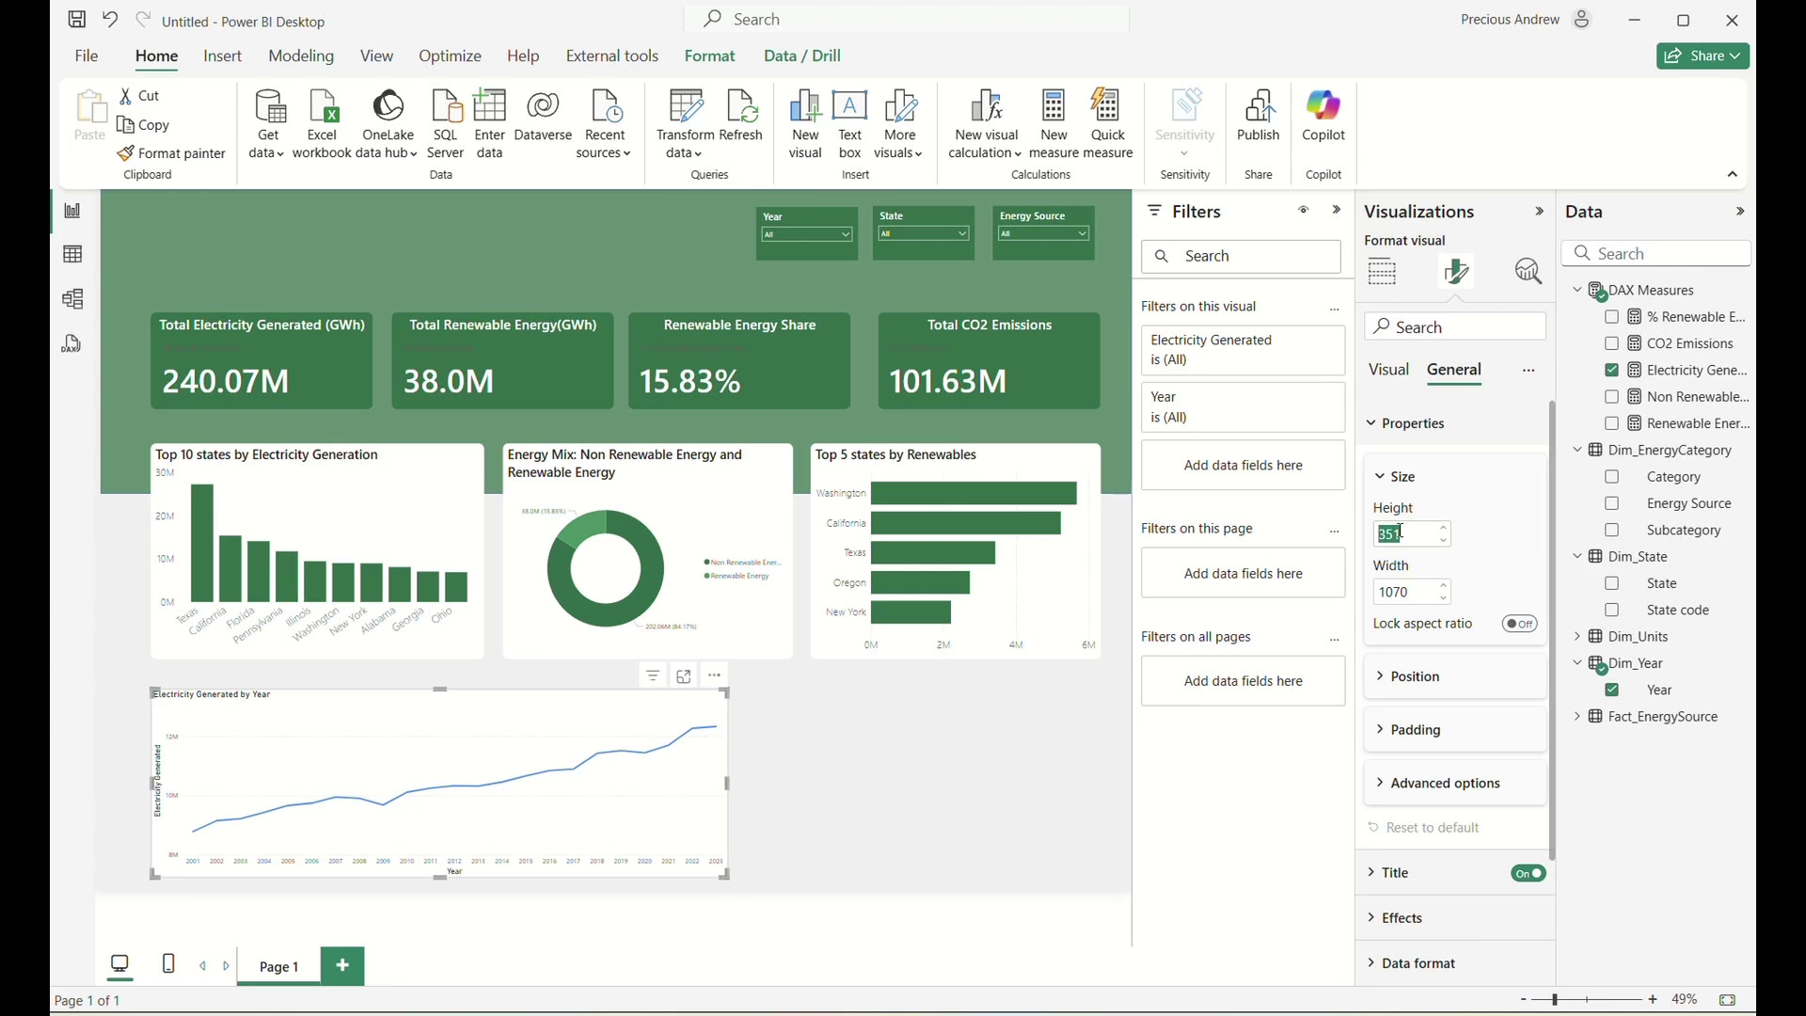
pyautogui.write('377')
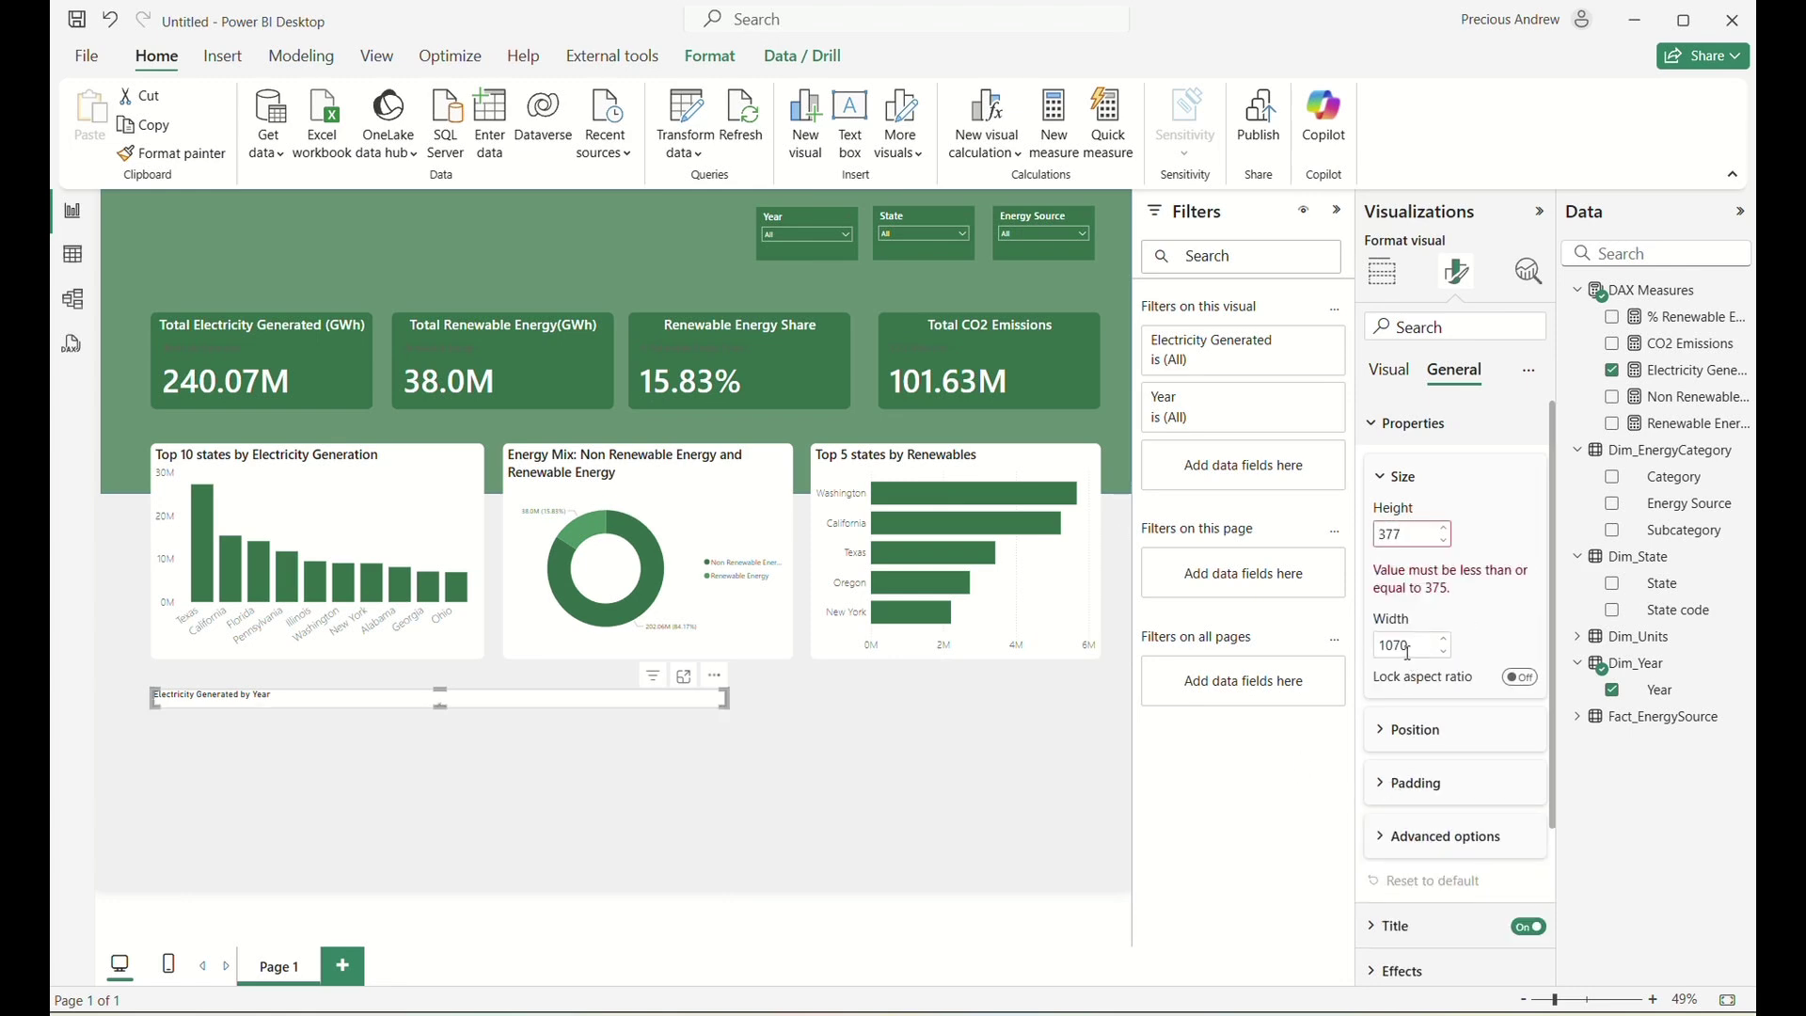
pyautogui.doubleClick(1408, 647)
pyautogui.write('825')
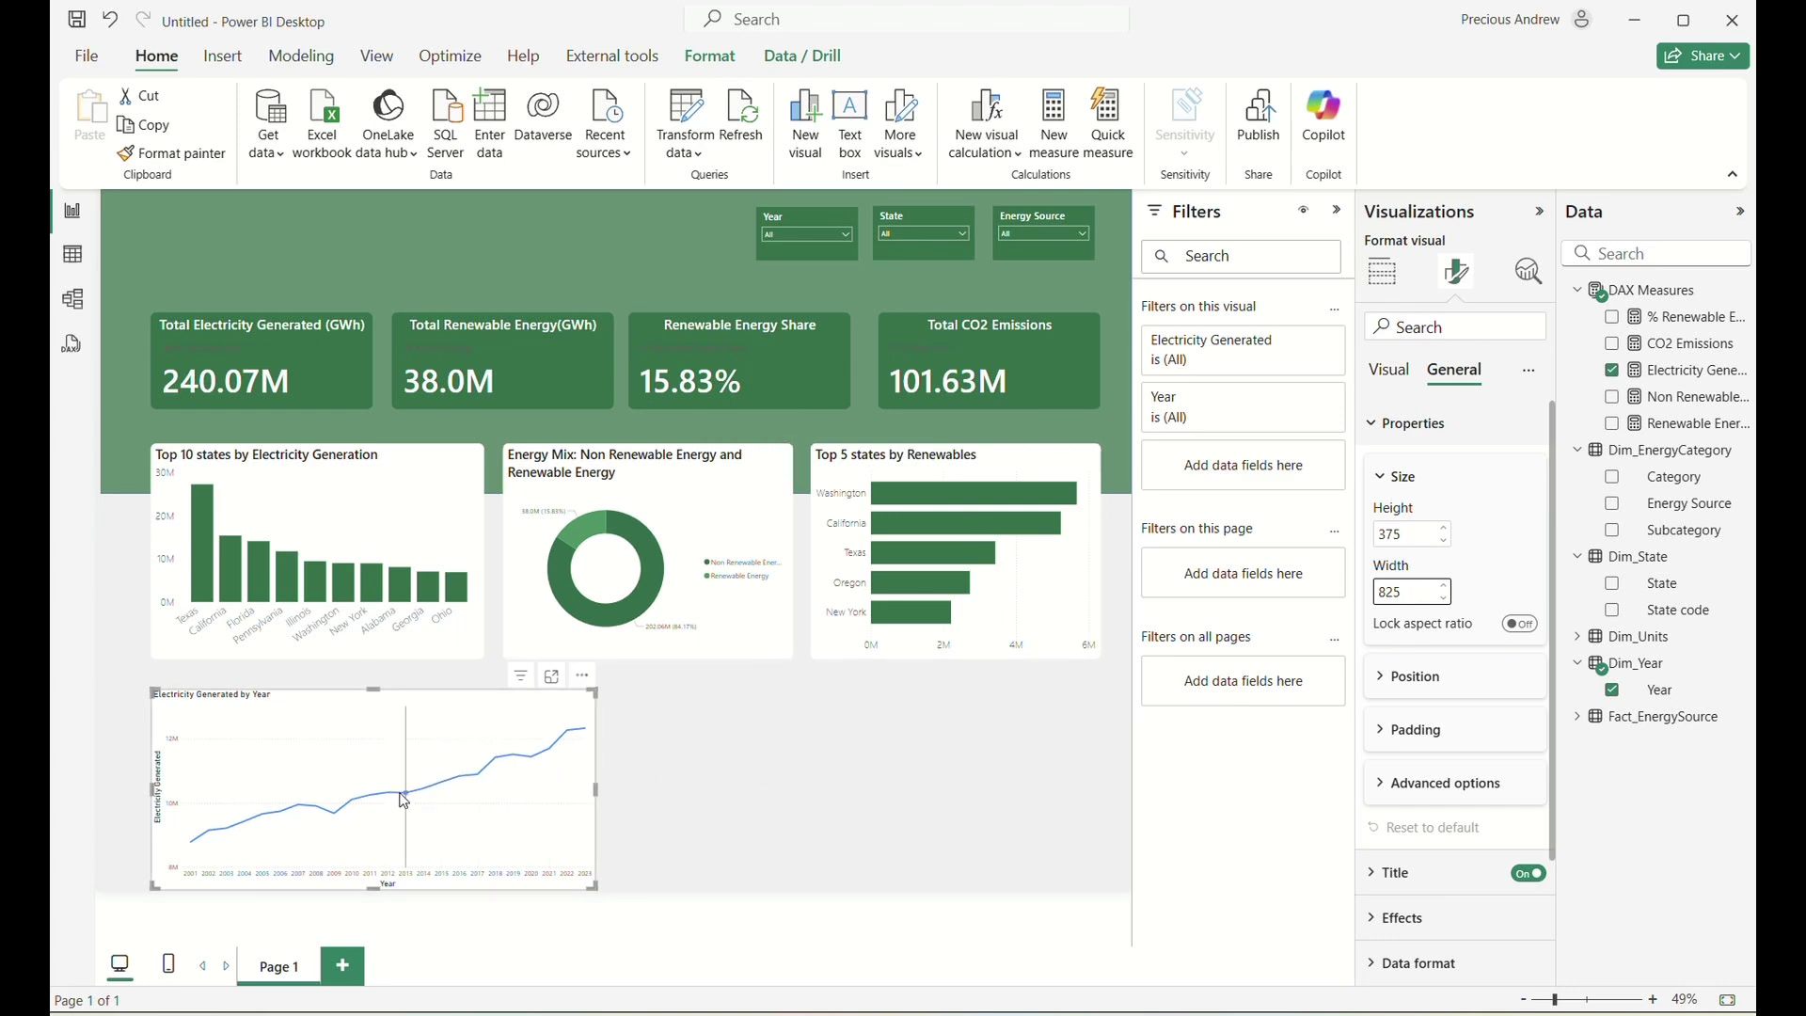
# Copy the formatting of the top 10 states column chart onto the line chart with Format Painter.
pyautogui.click(389, 490)
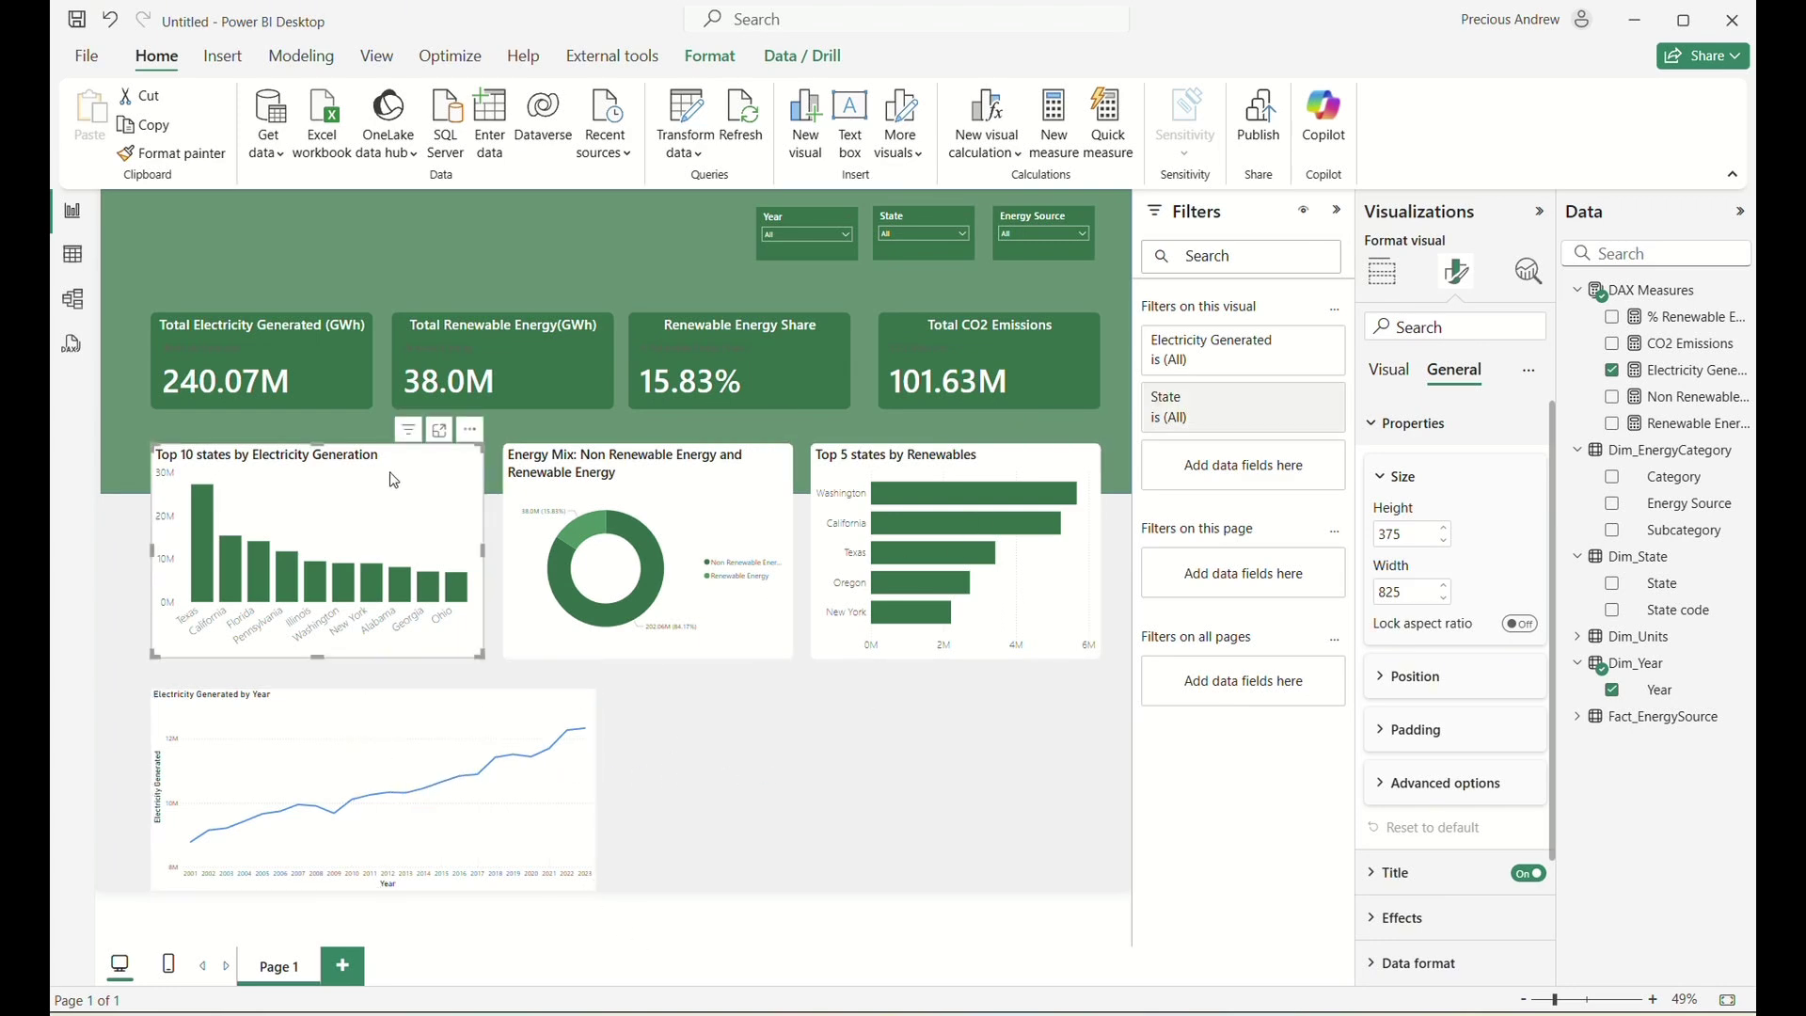
pyautogui.click(162, 153)
pyautogui.click(460, 729)
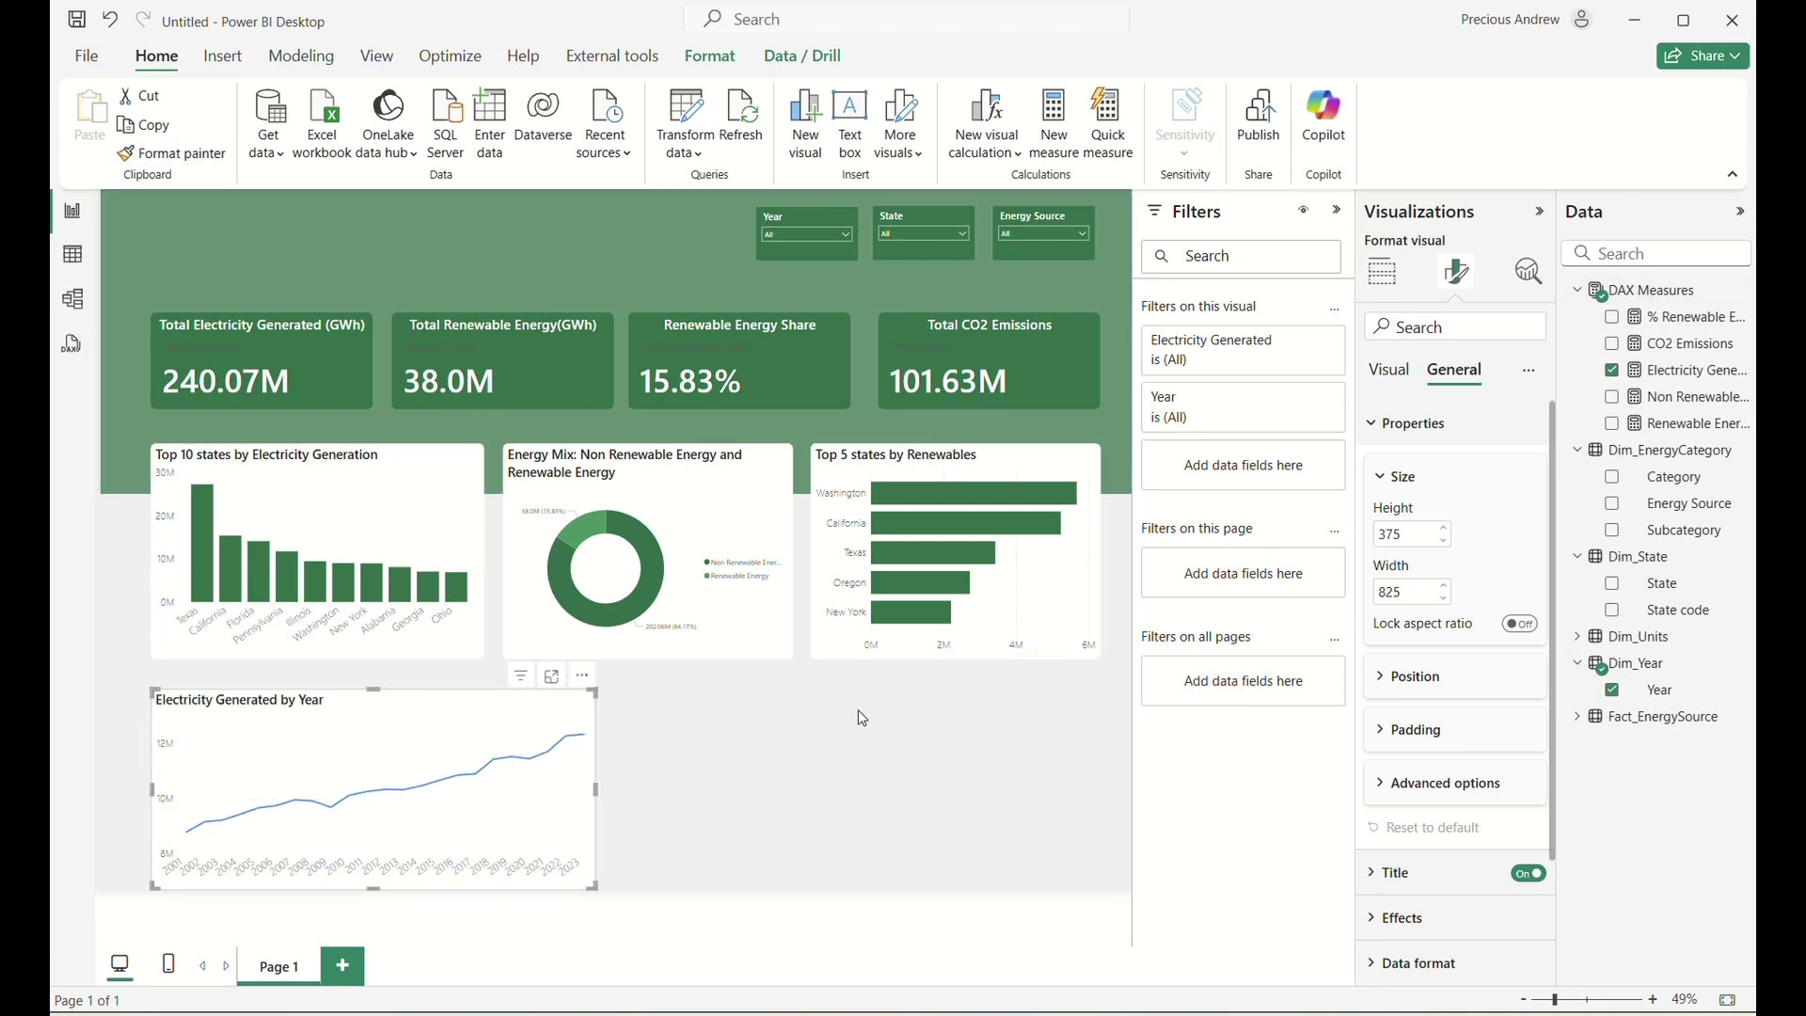
# Change the line chart's line color to the dark green used in the other charts.
pyautogui.click(1384, 277)
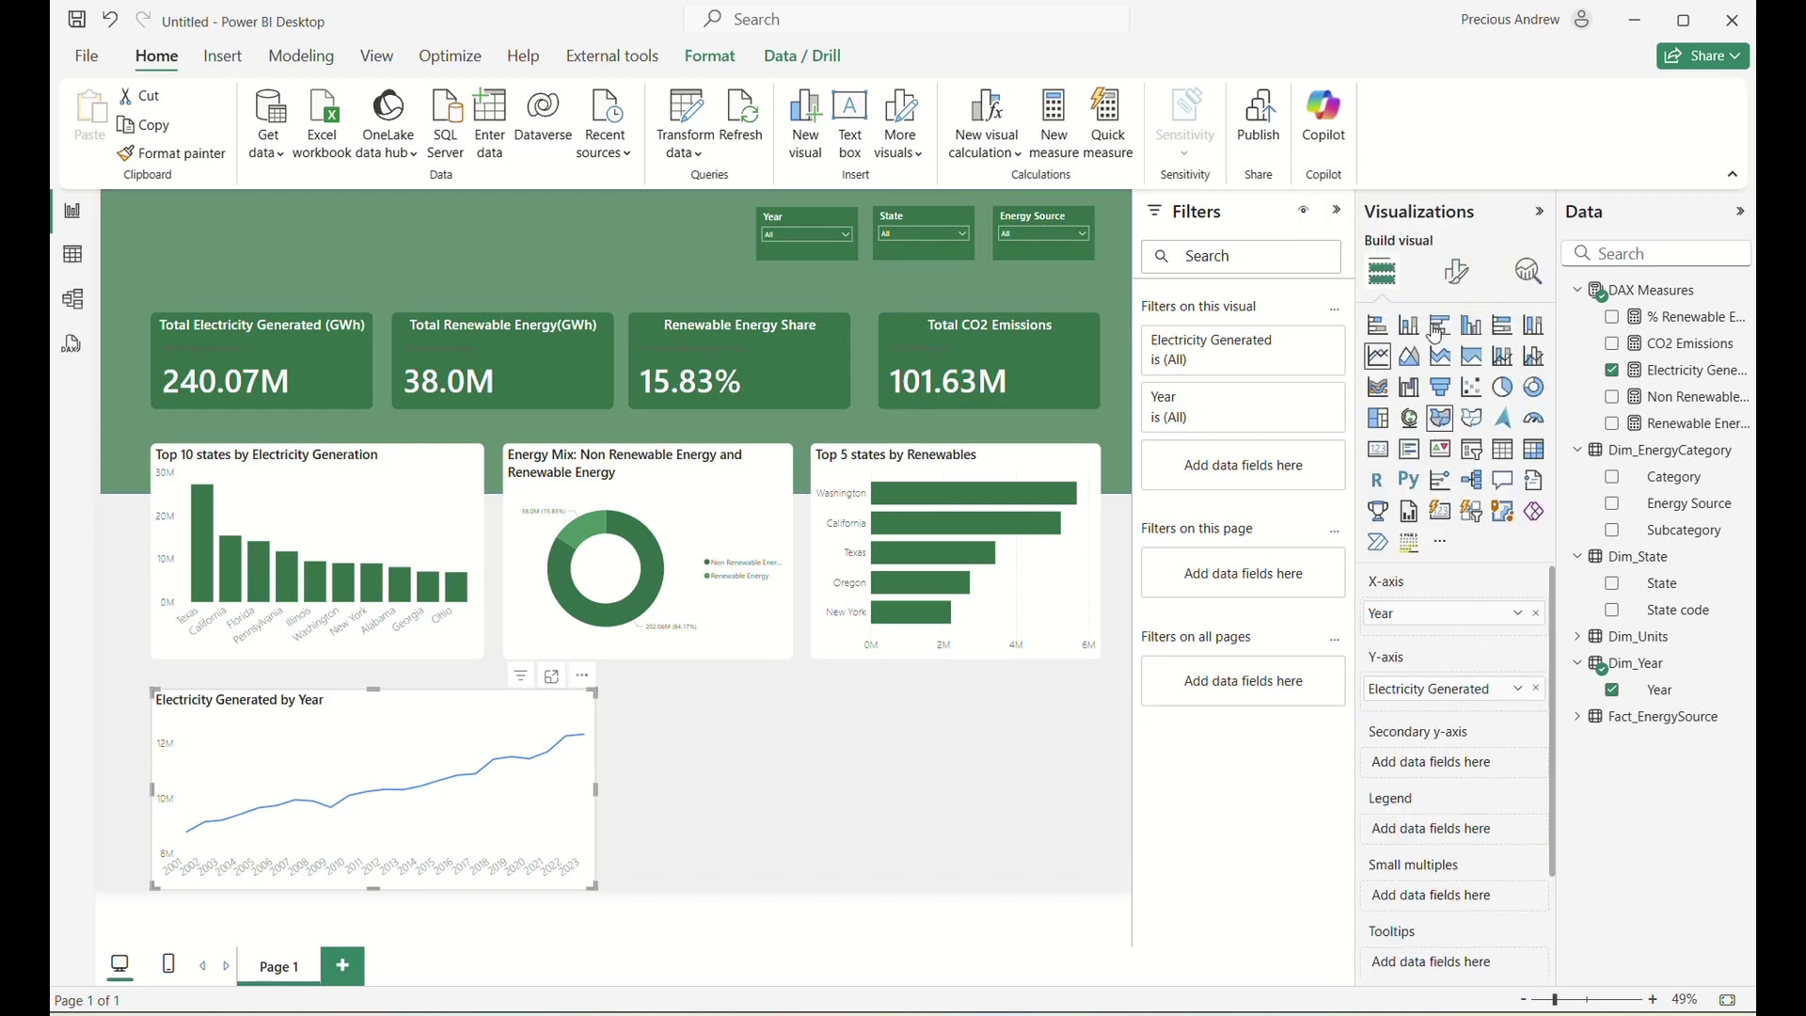
pyautogui.click(1458, 273)
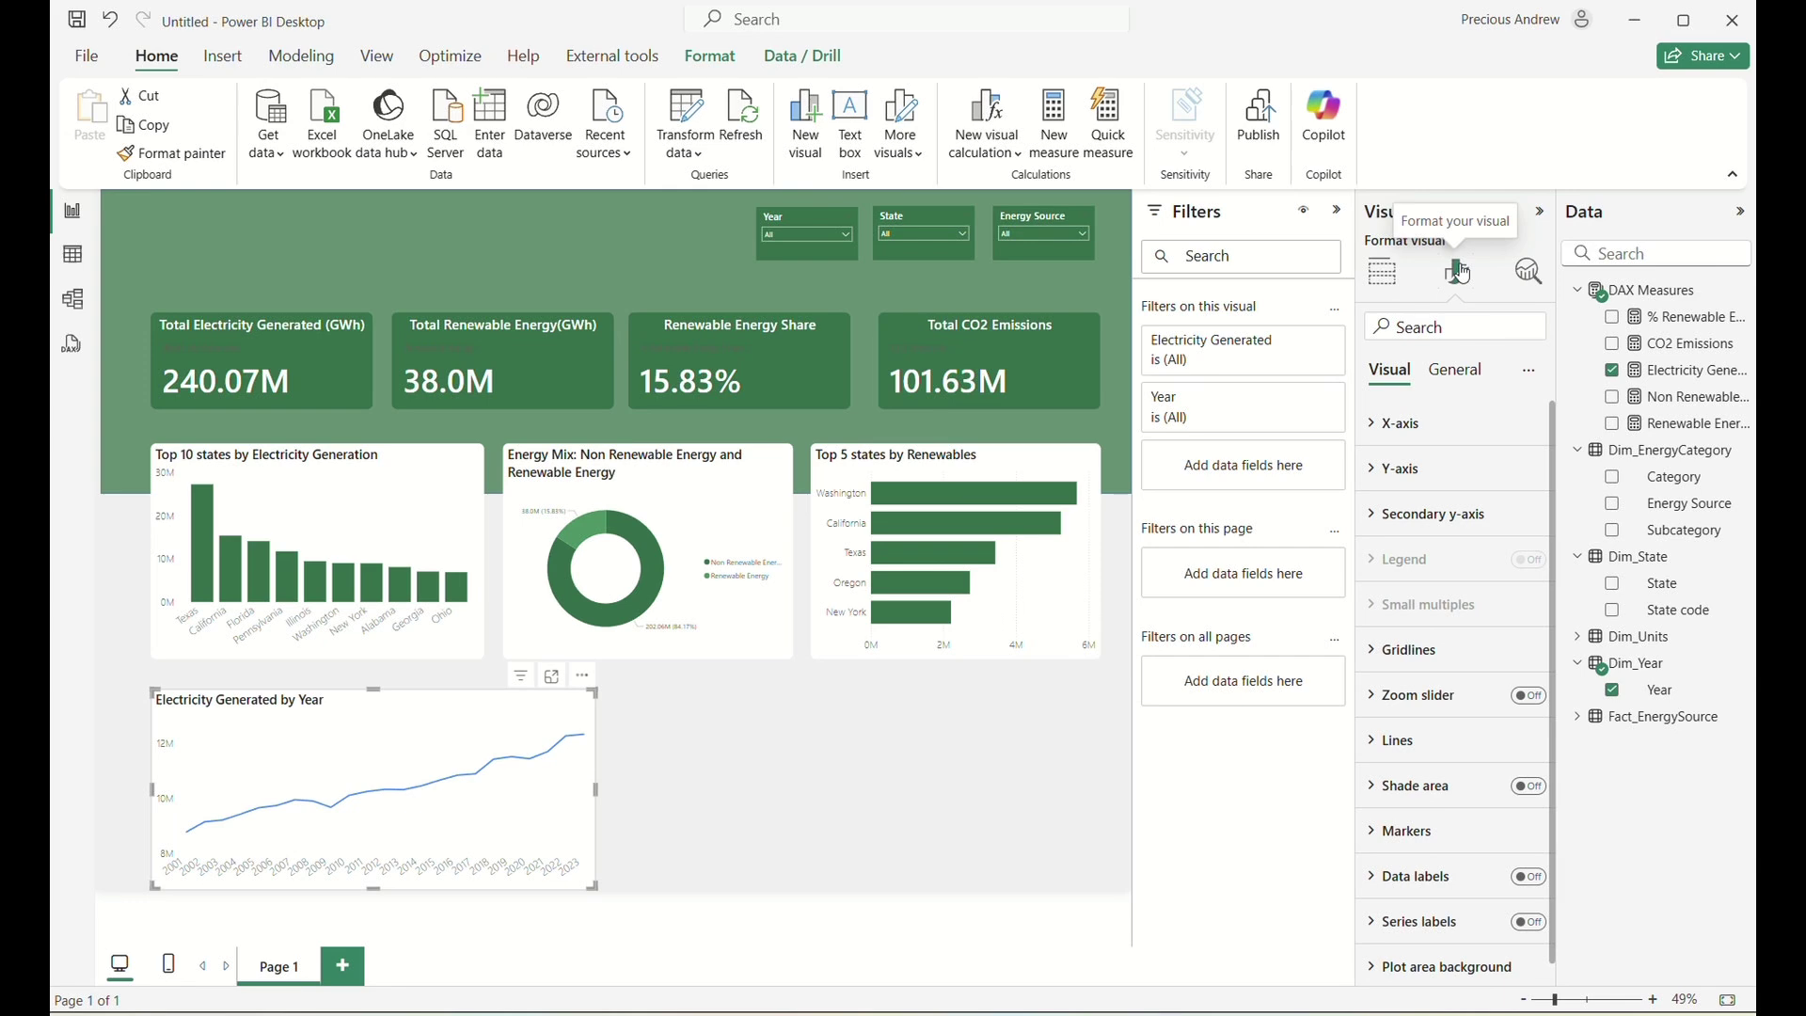
pyautogui.click(1437, 743)
pyautogui.scroll(-2, 1461, 908)
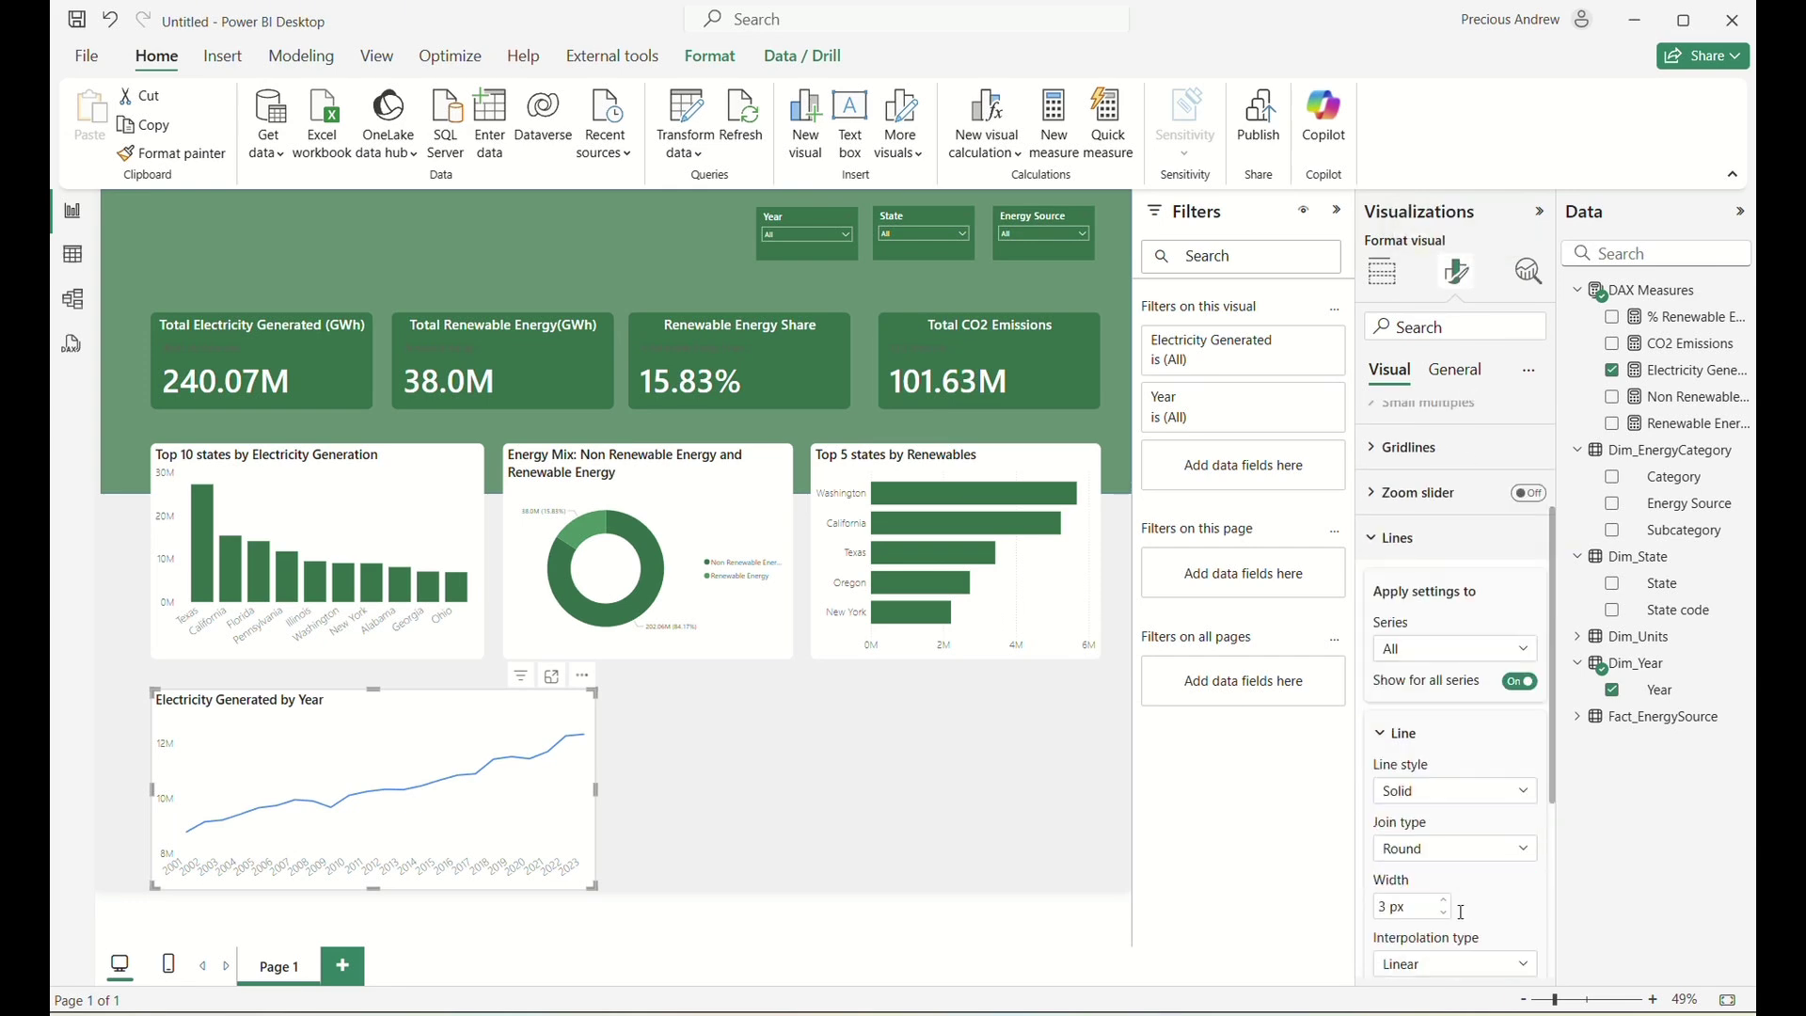
pyautogui.scroll(-3, 1461, 910)
pyautogui.click(1402, 685)
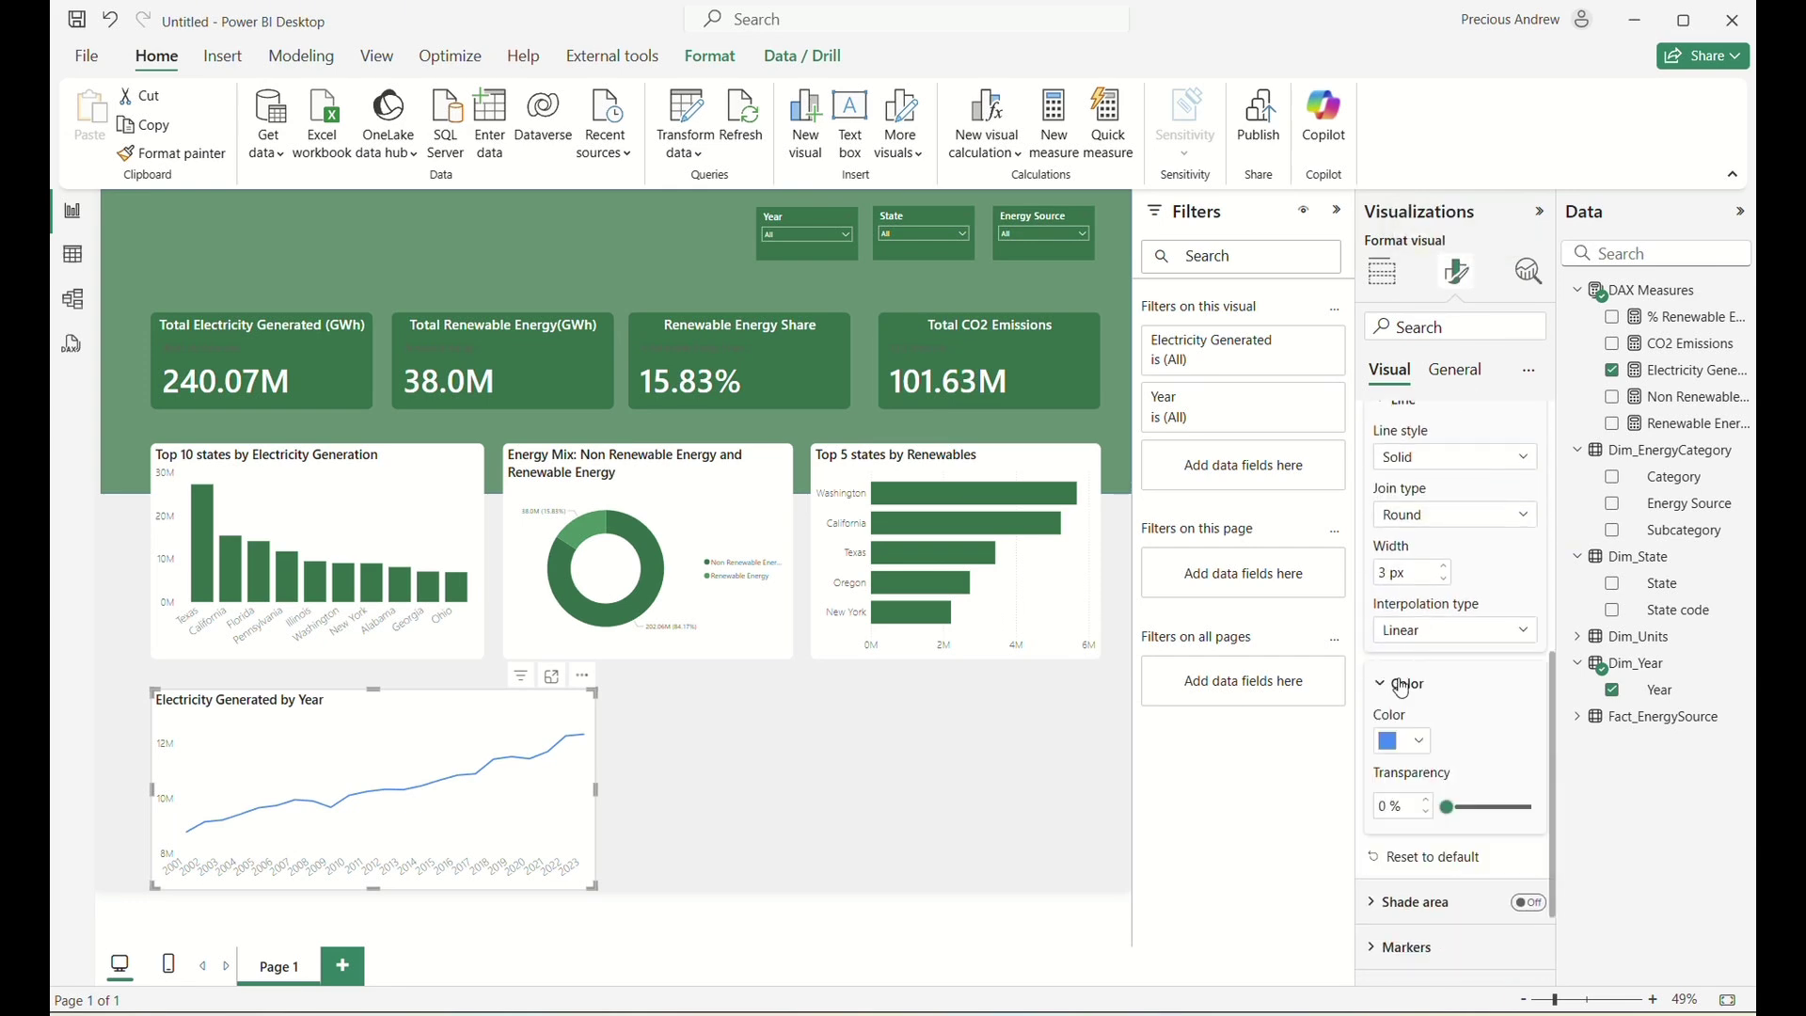
pyautogui.click(1423, 743)
pyautogui.click(1437, 640)
pyautogui.scroll(-1, 1442, 753)
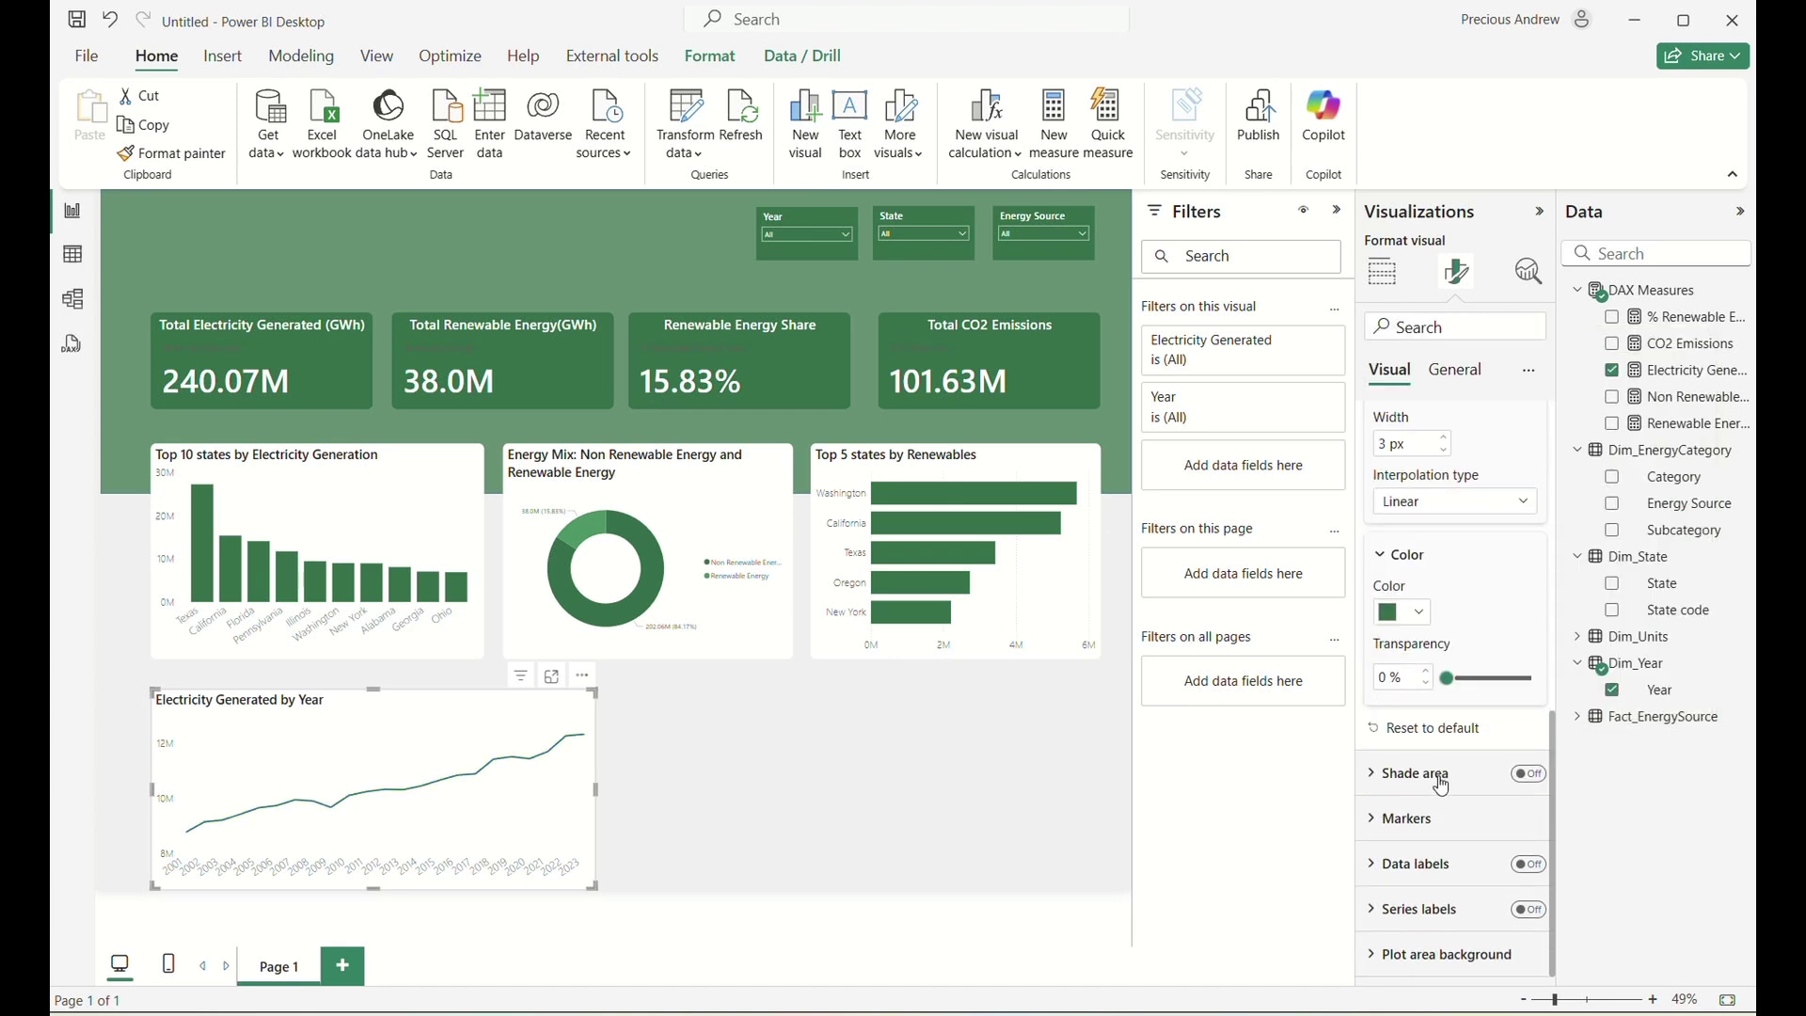
# Show markers for all categories on the line chart.
pyautogui.click(1415, 821)
pyautogui.scroll(-3, 1417, 815)
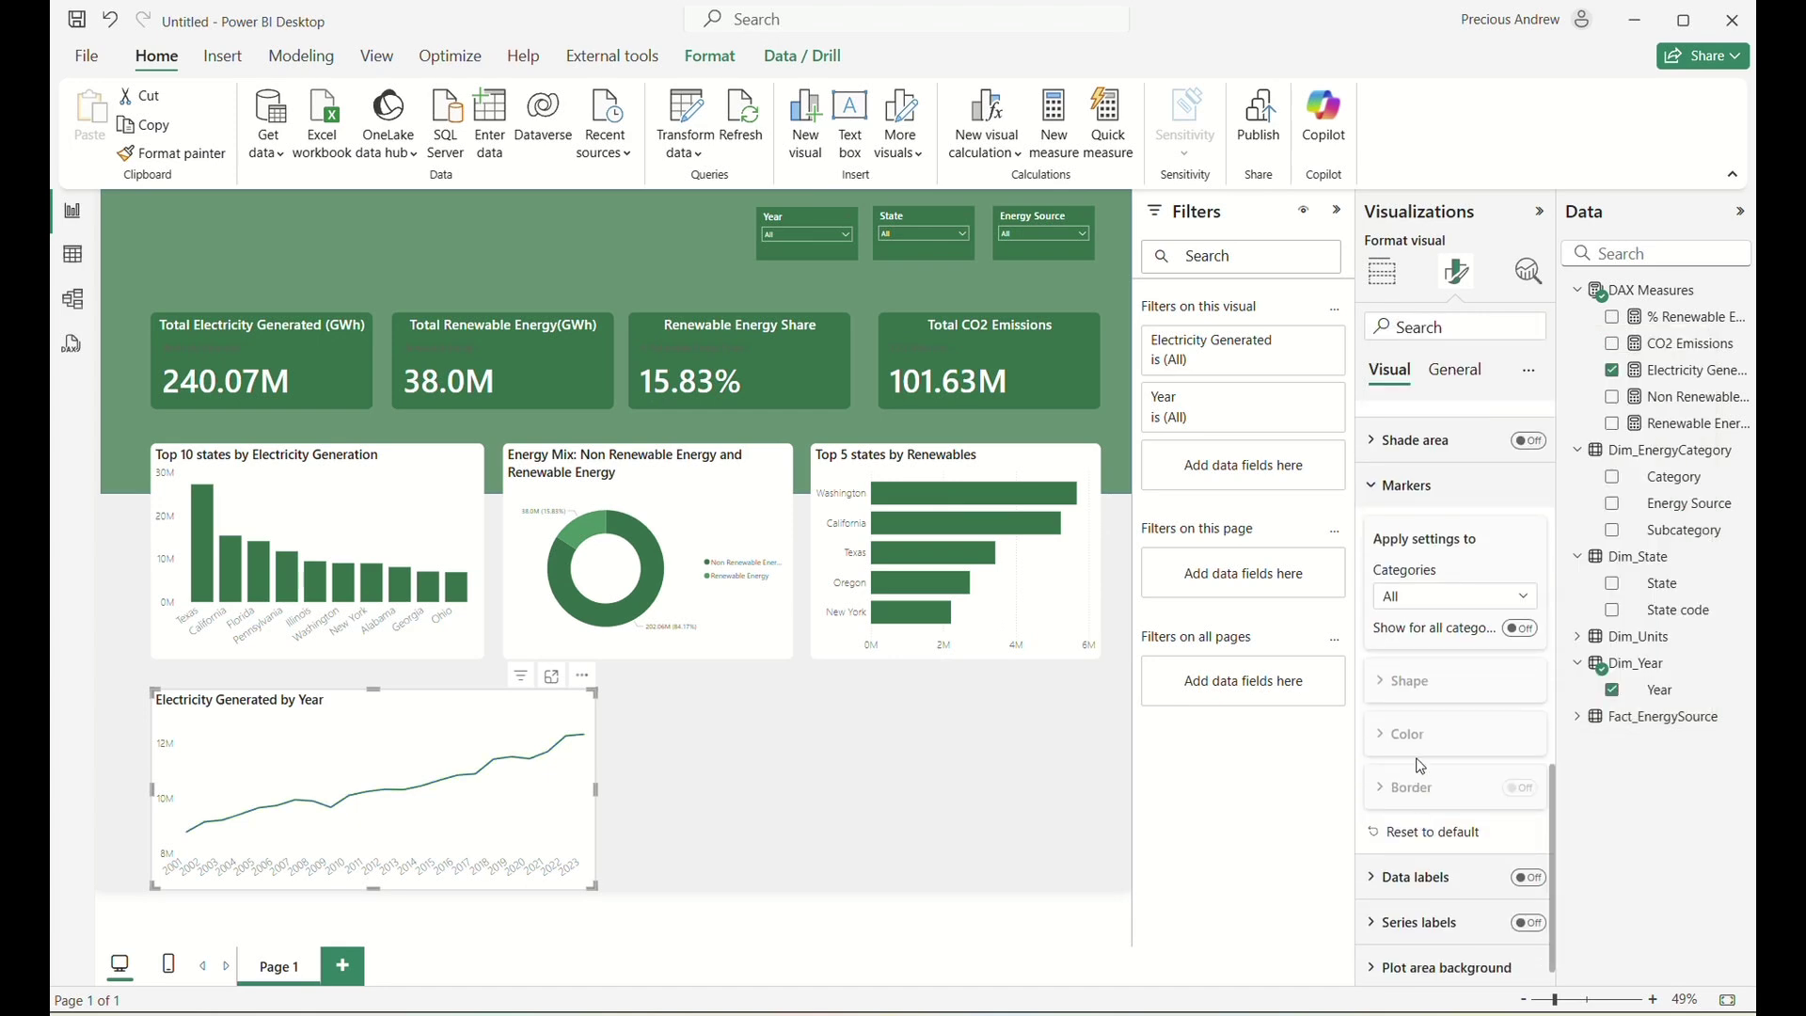
pyautogui.click(1521, 598)
pyautogui.click(1519, 629)
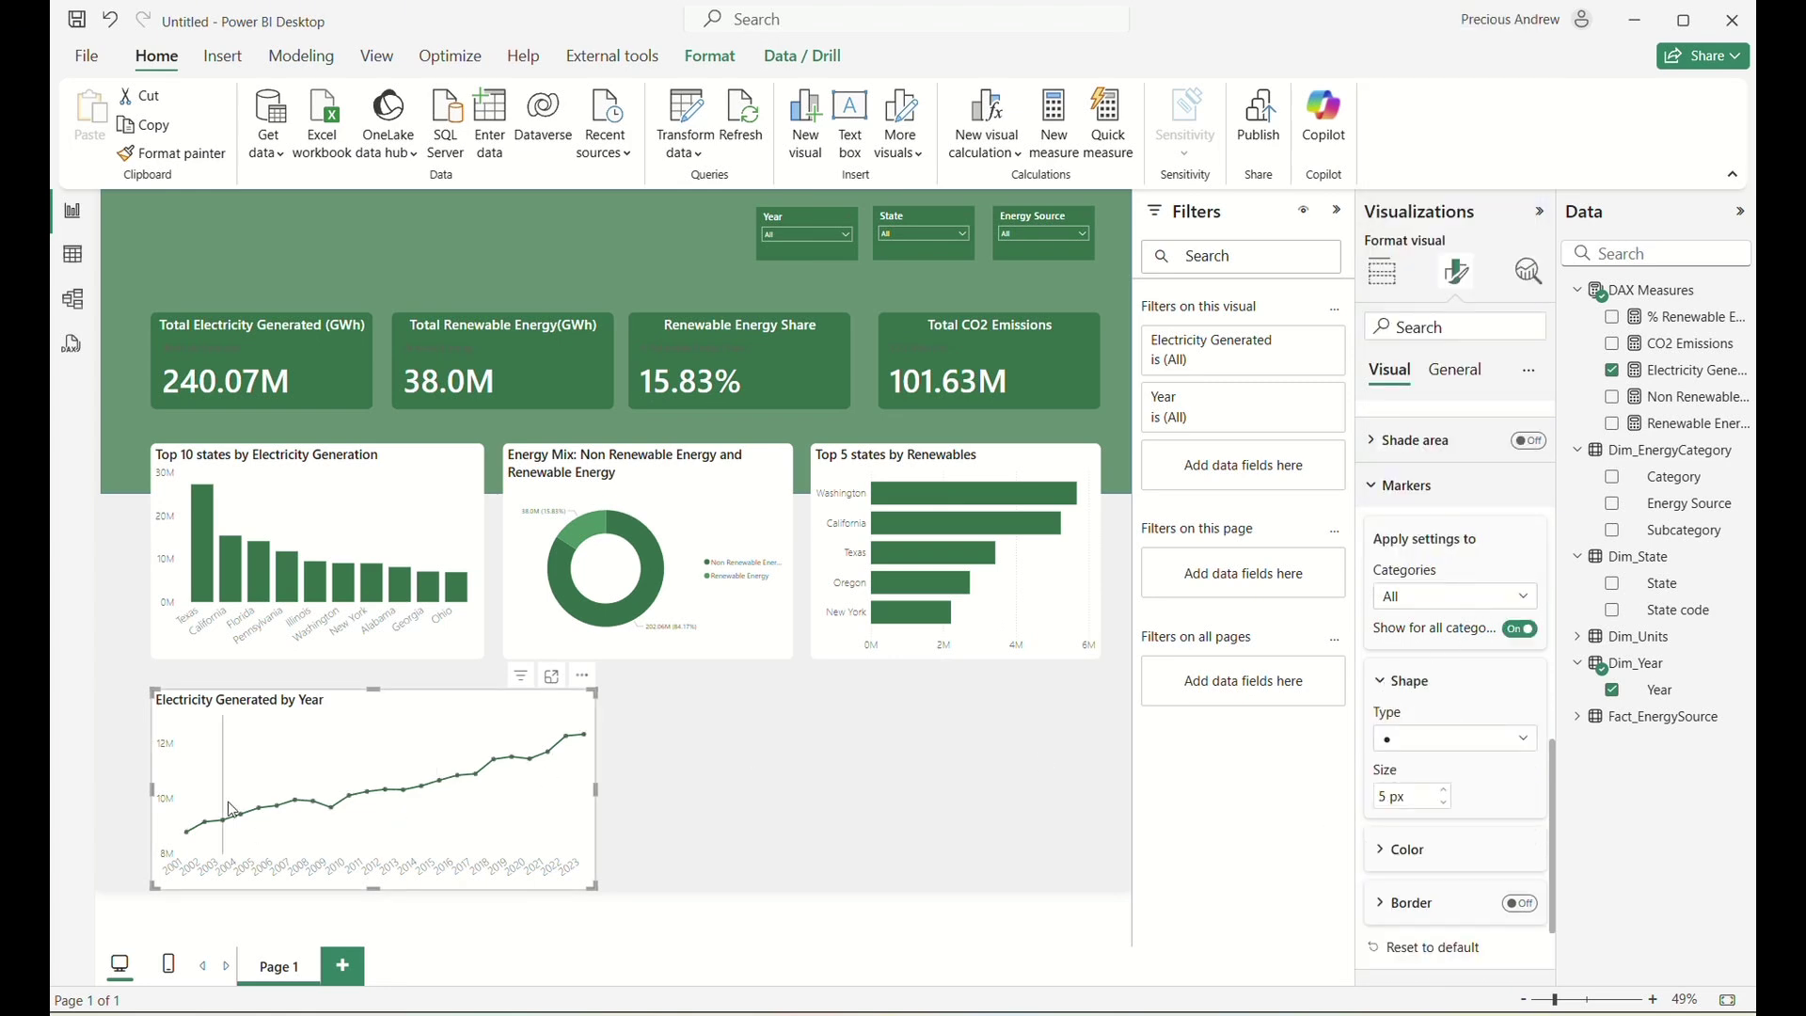
# Color the line chart's markers a lighter green and set their transparency to 31%.
pyautogui.click(1401, 851)
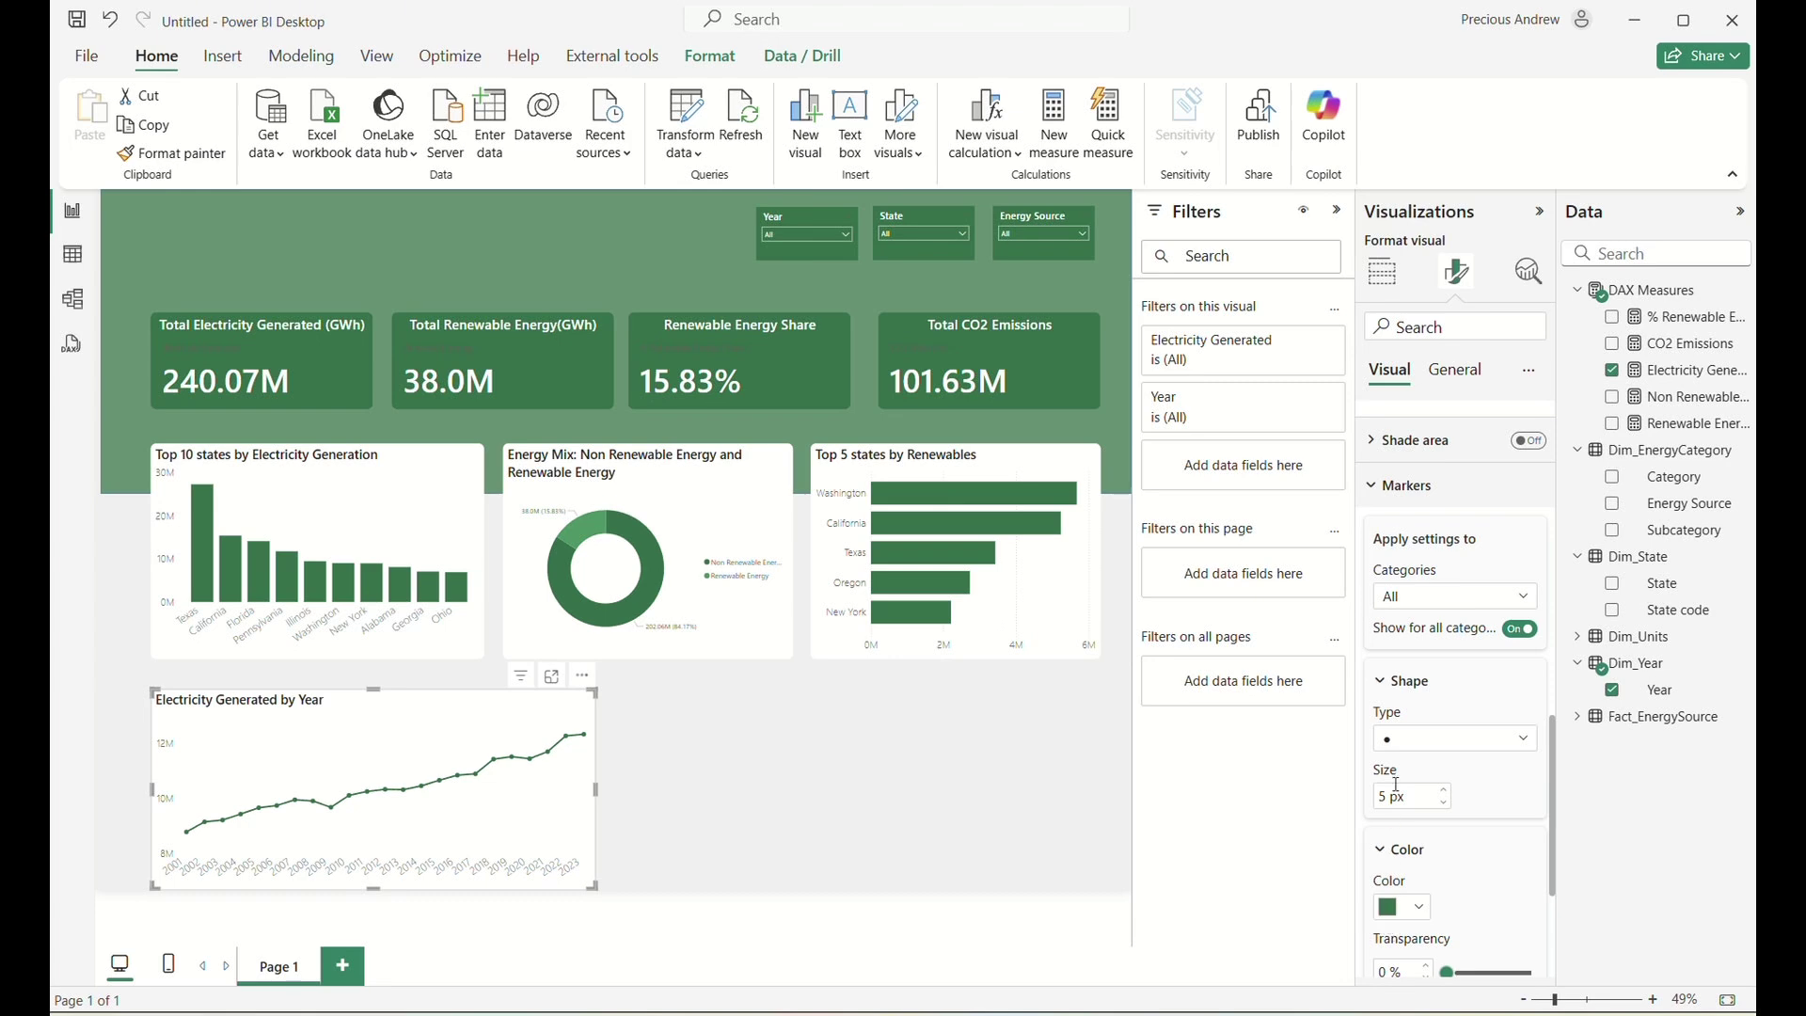
pyautogui.click(1391, 908)
pyautogui.click(1439, 816)
pyautogui.scroll(-3, 1402, 875)
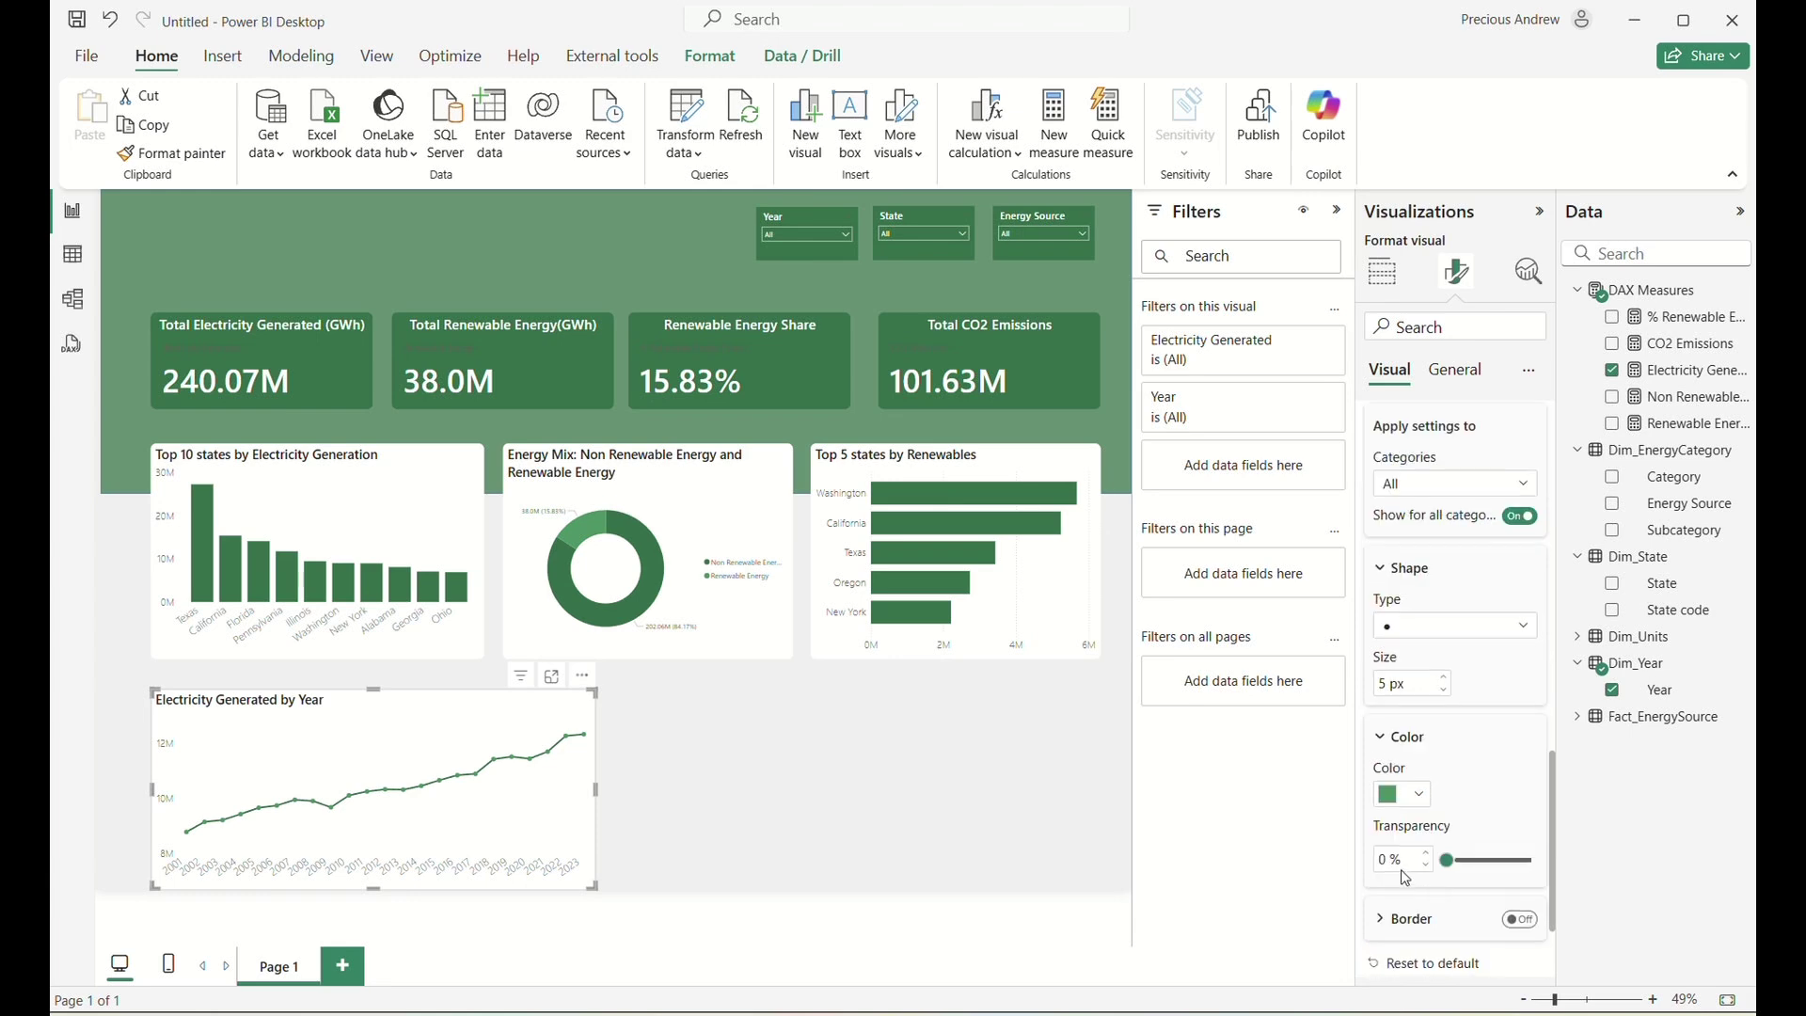
pyautogui.moveTo(1445, 753); pyautogui.dragTo(1473, 752)
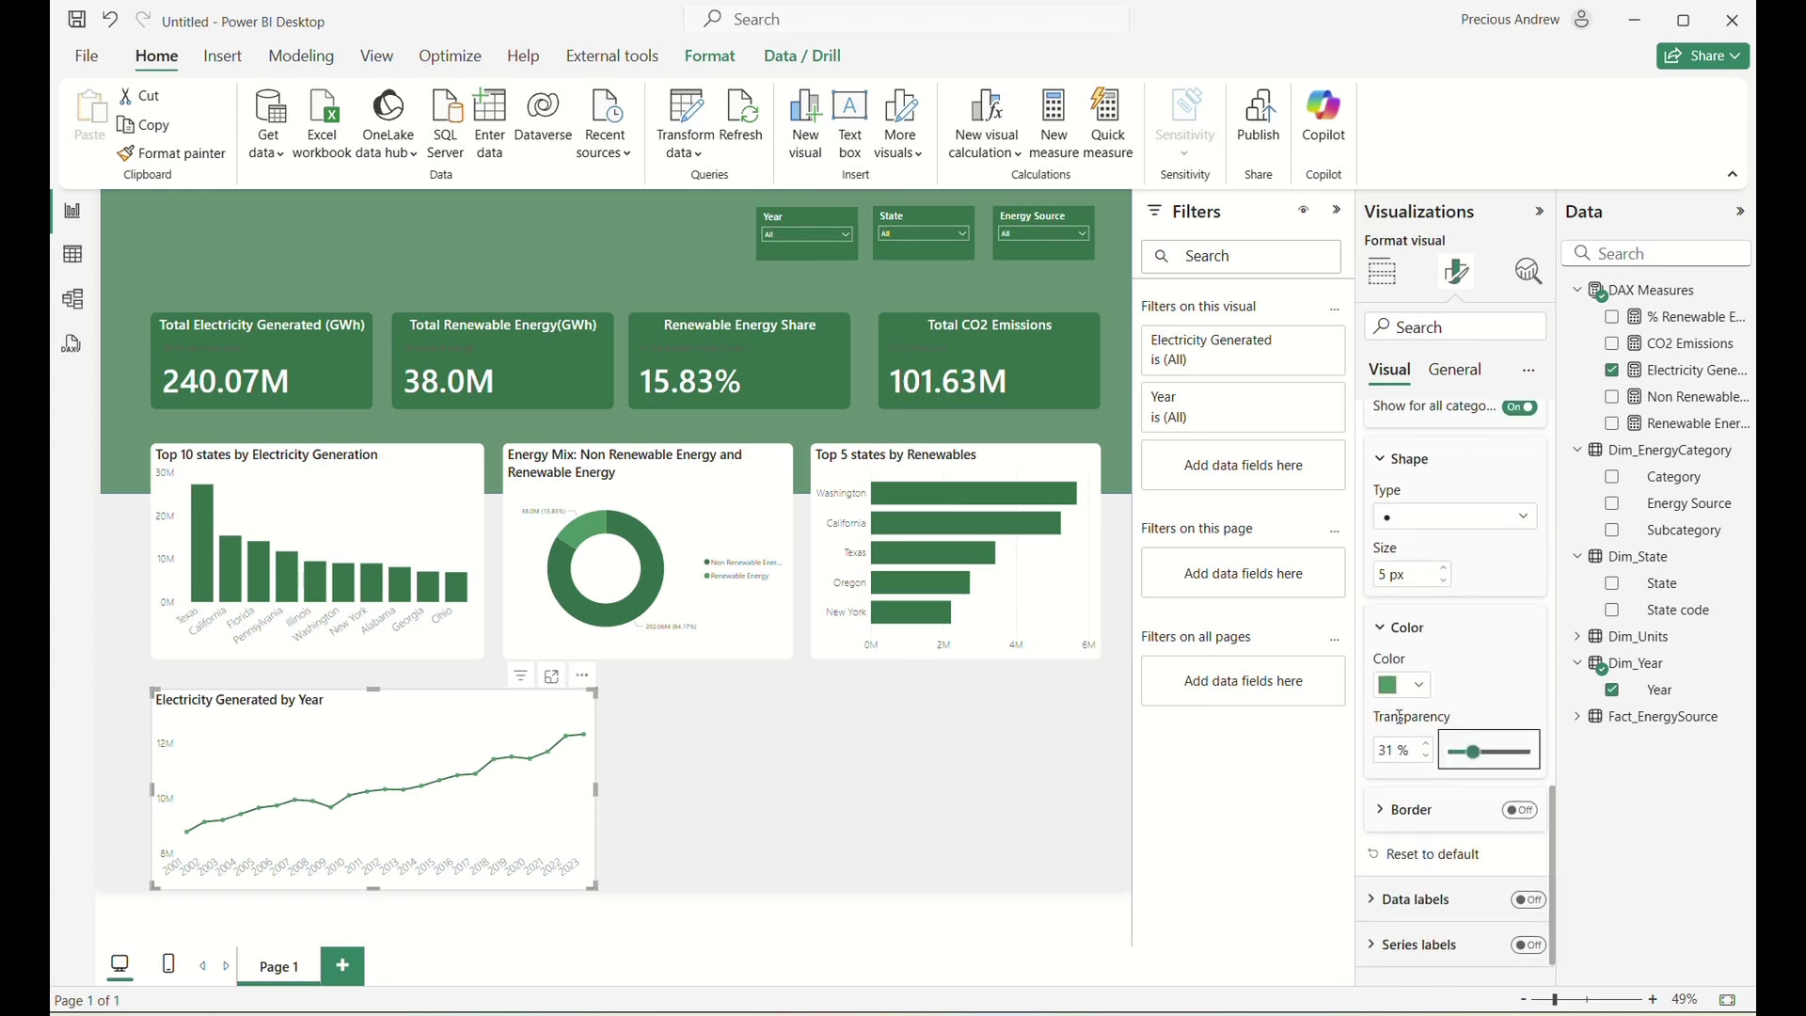
# Turn on the border for the line chart's markers and collapse the marker settings.
pyautogui.click(1399, 811)
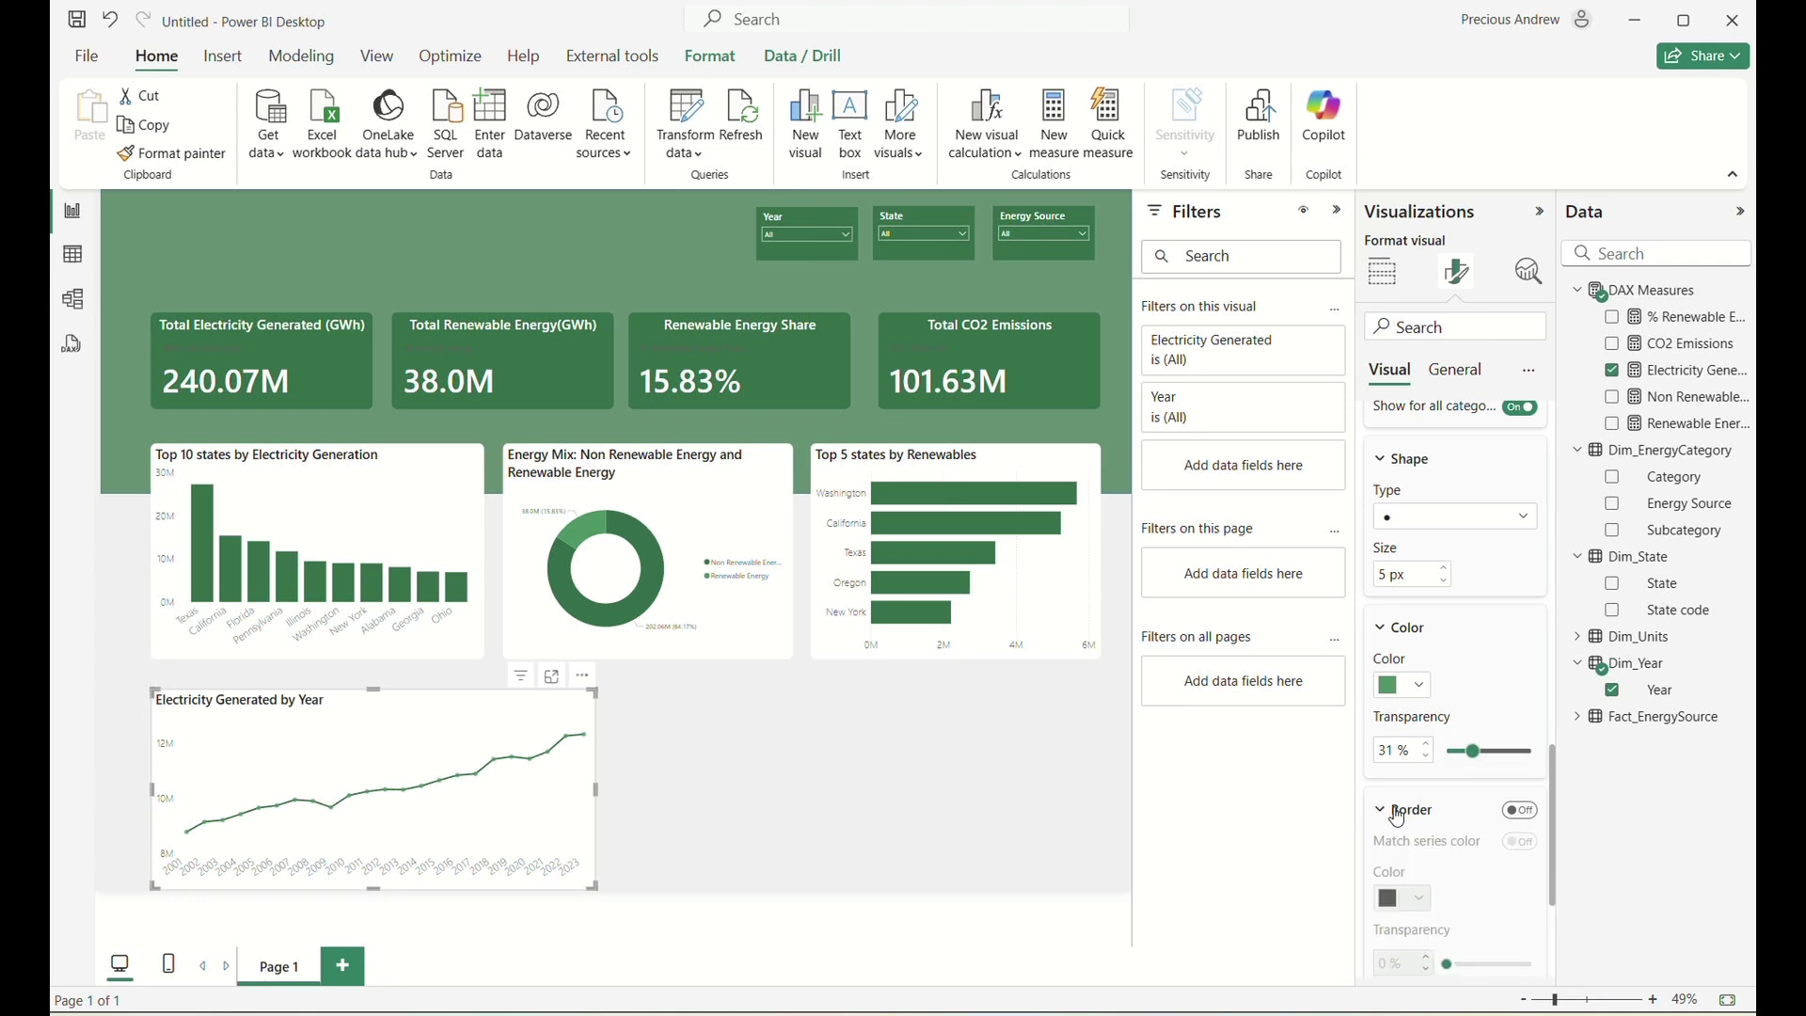
pyautogui.click(1529, 811)
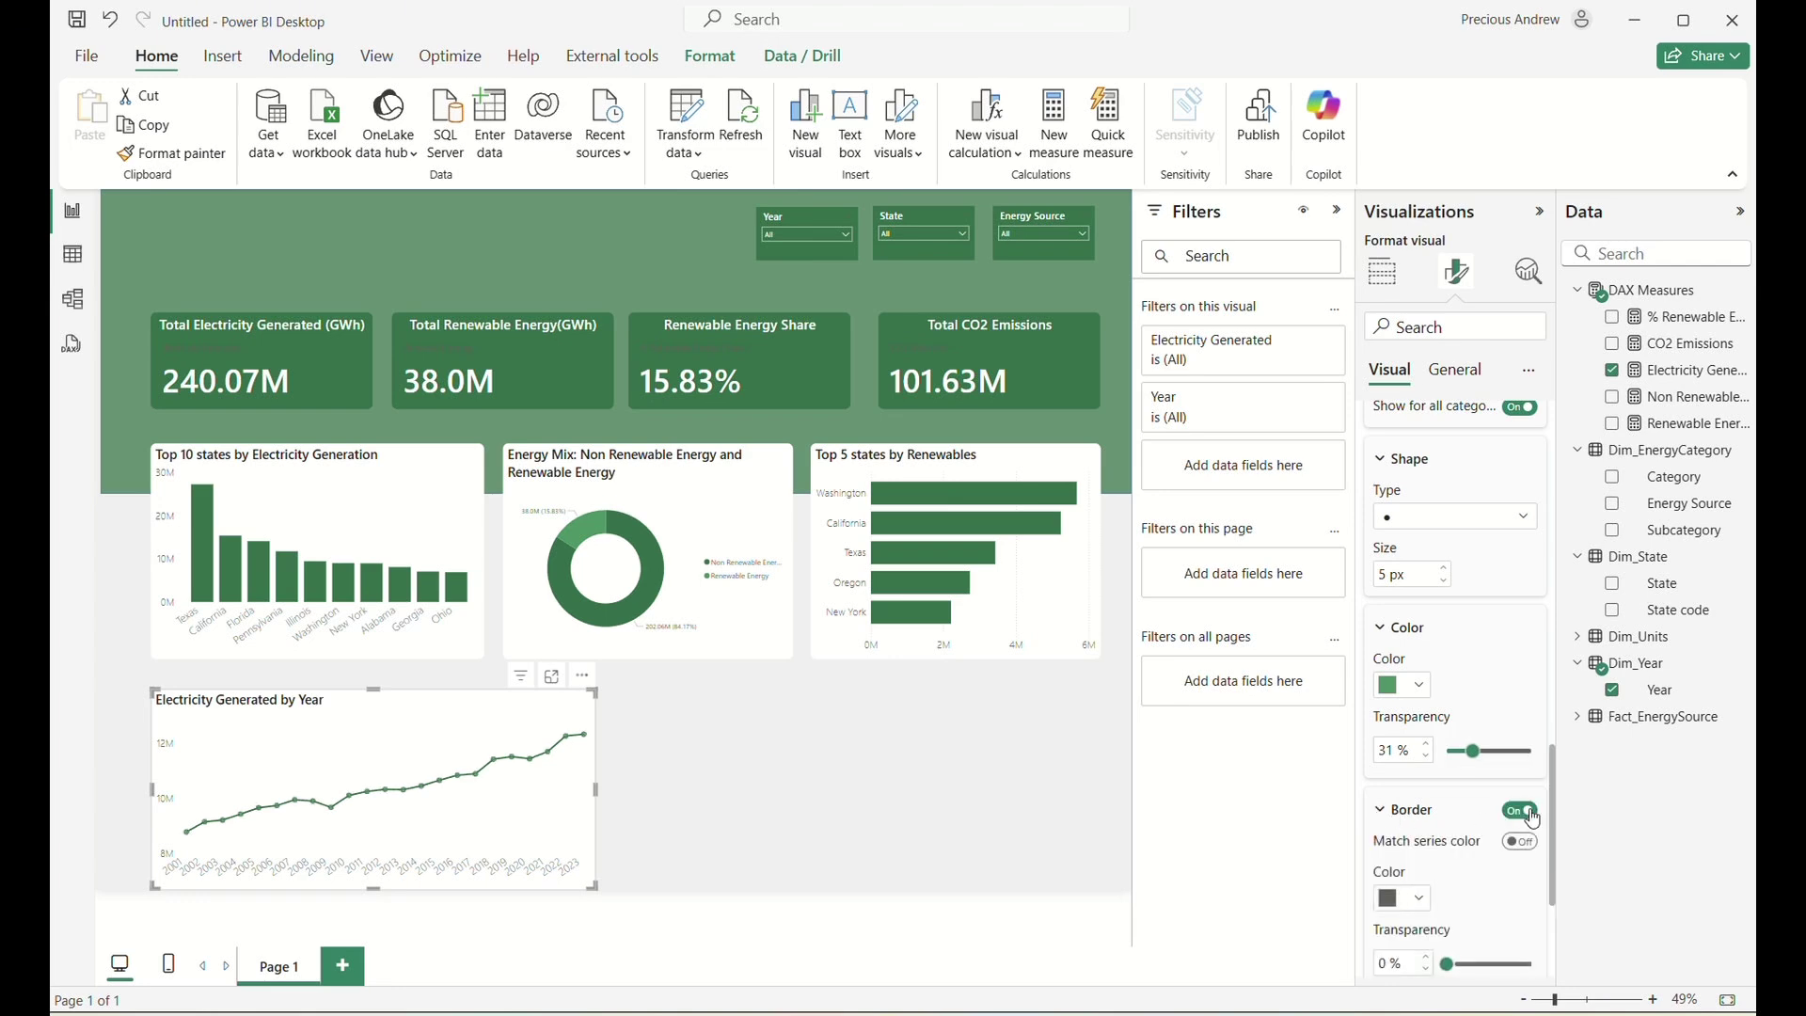
pyautogui.scroll(2, 1449, 809)
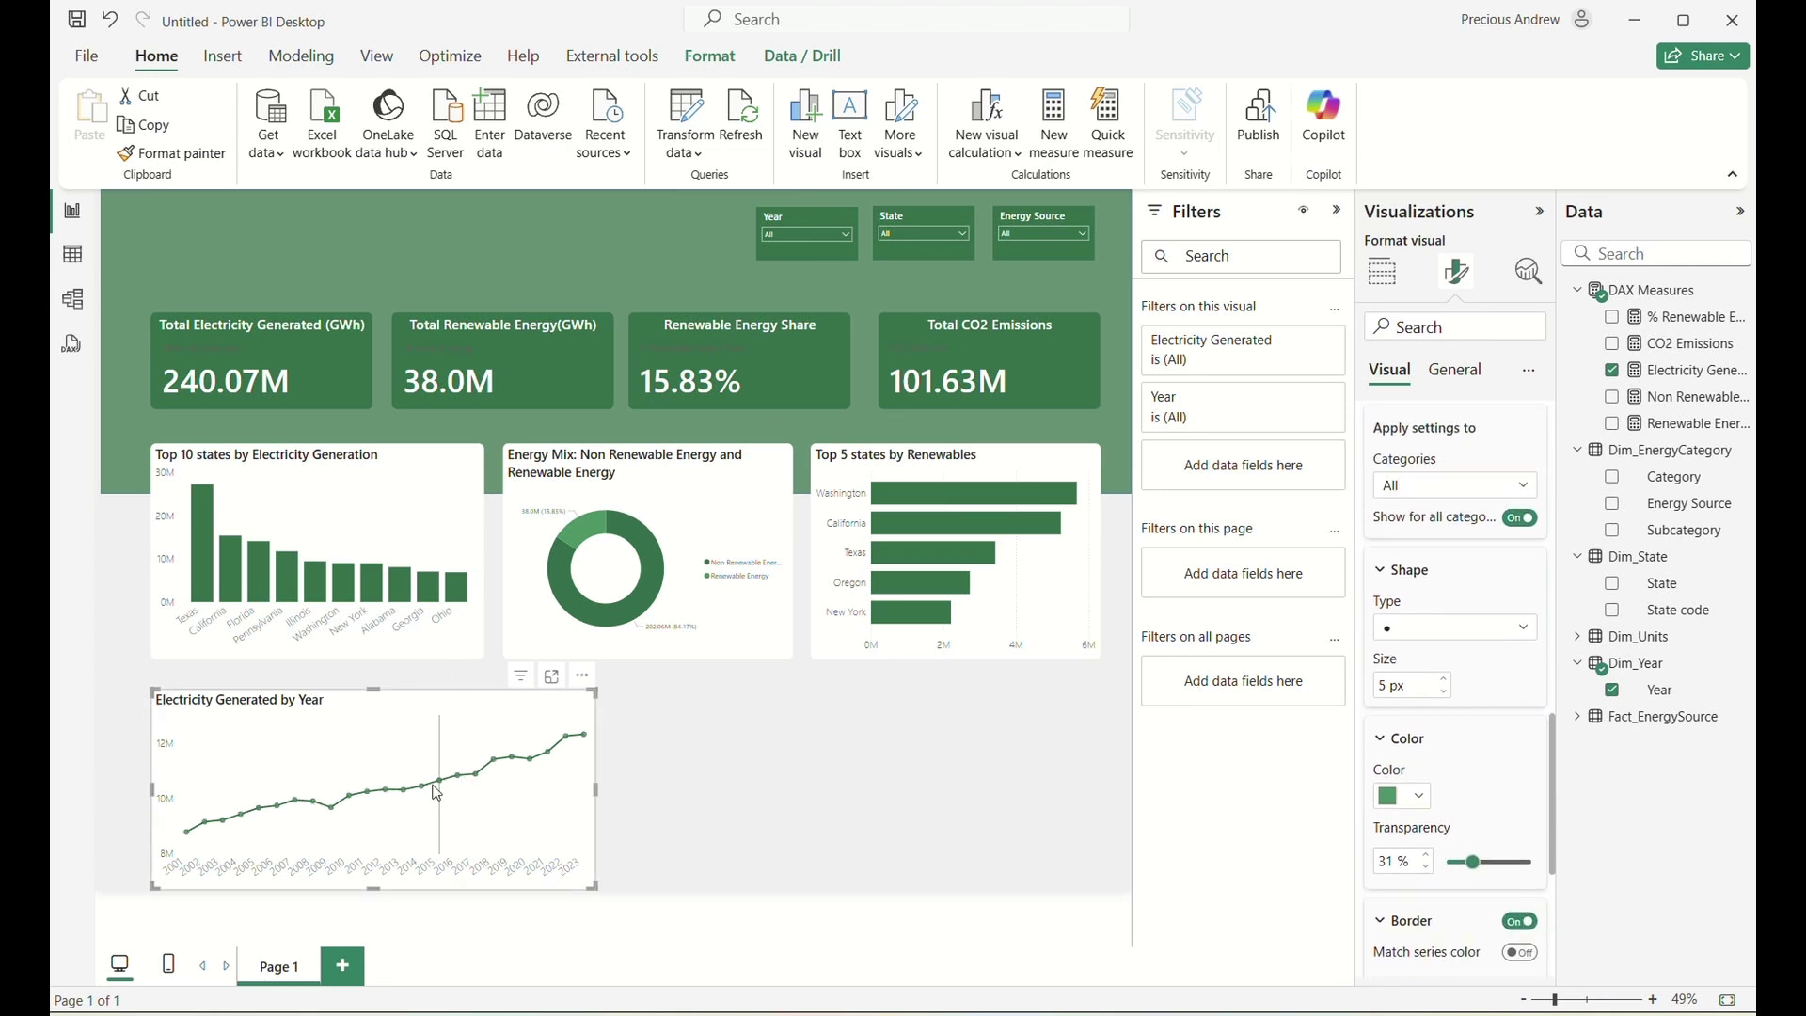
pyautogui.scroll(6, 1374, 734)
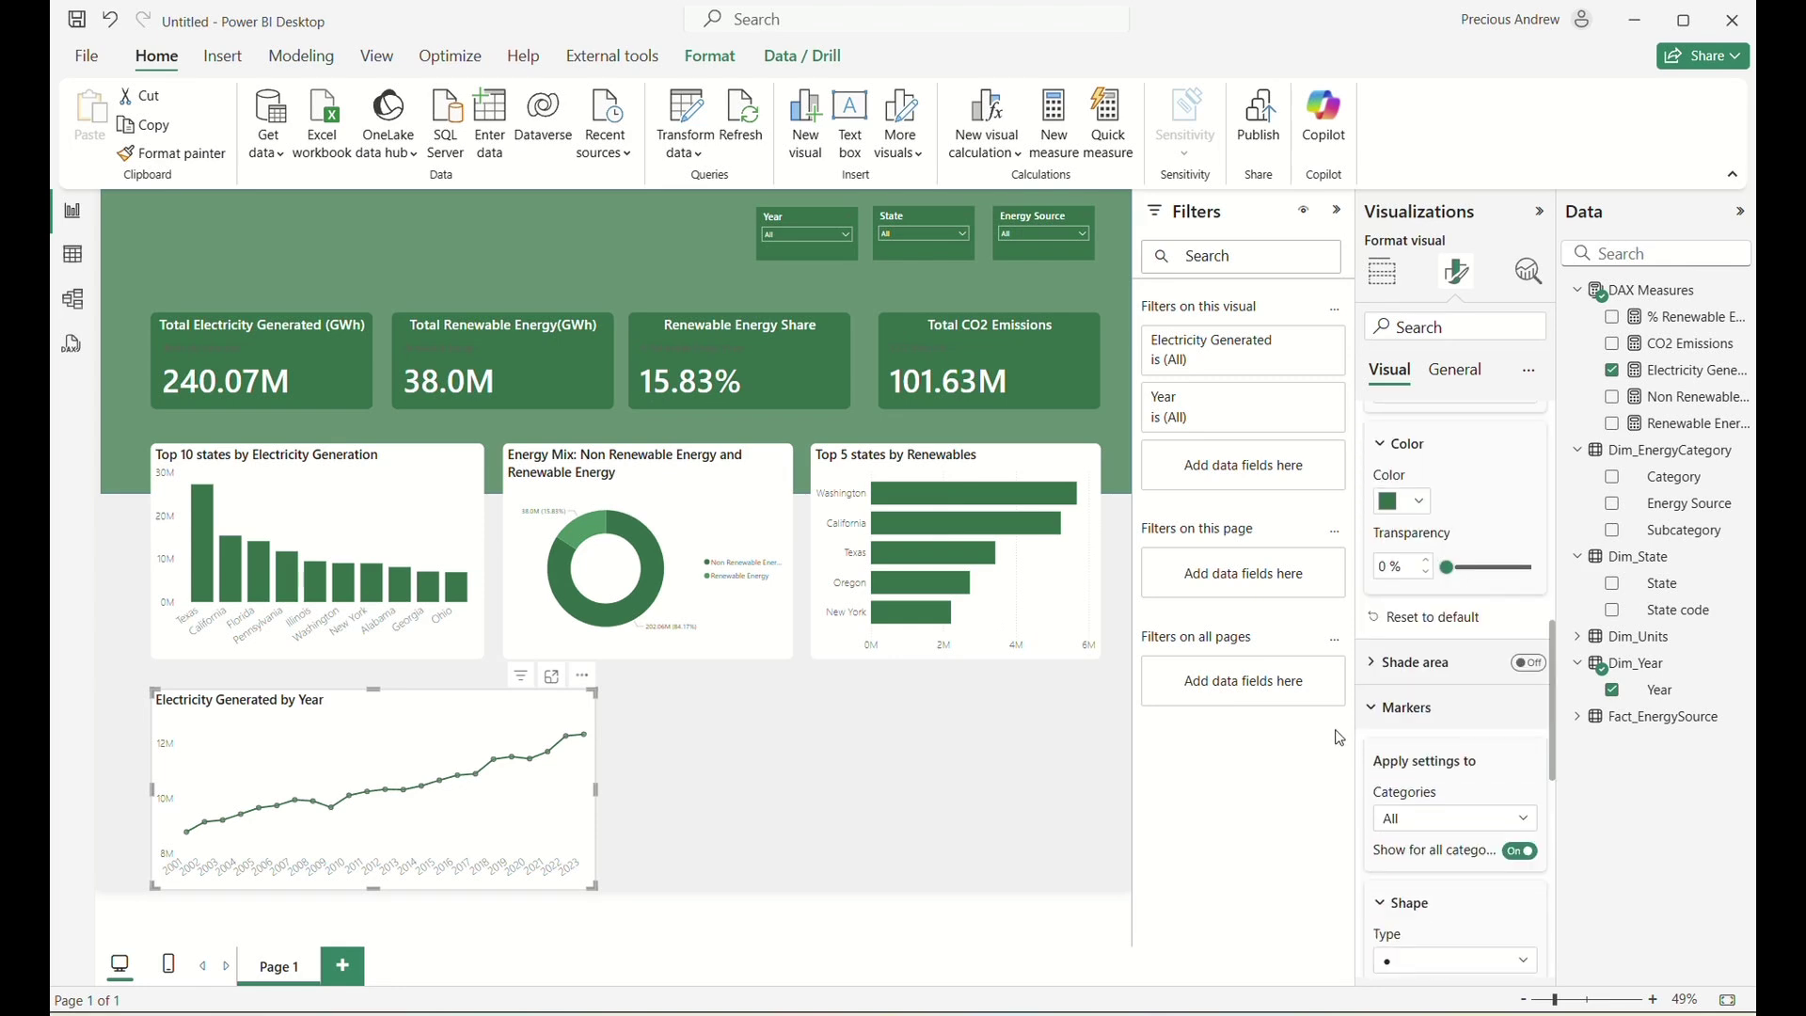
pyautogui.click(1380, 711)
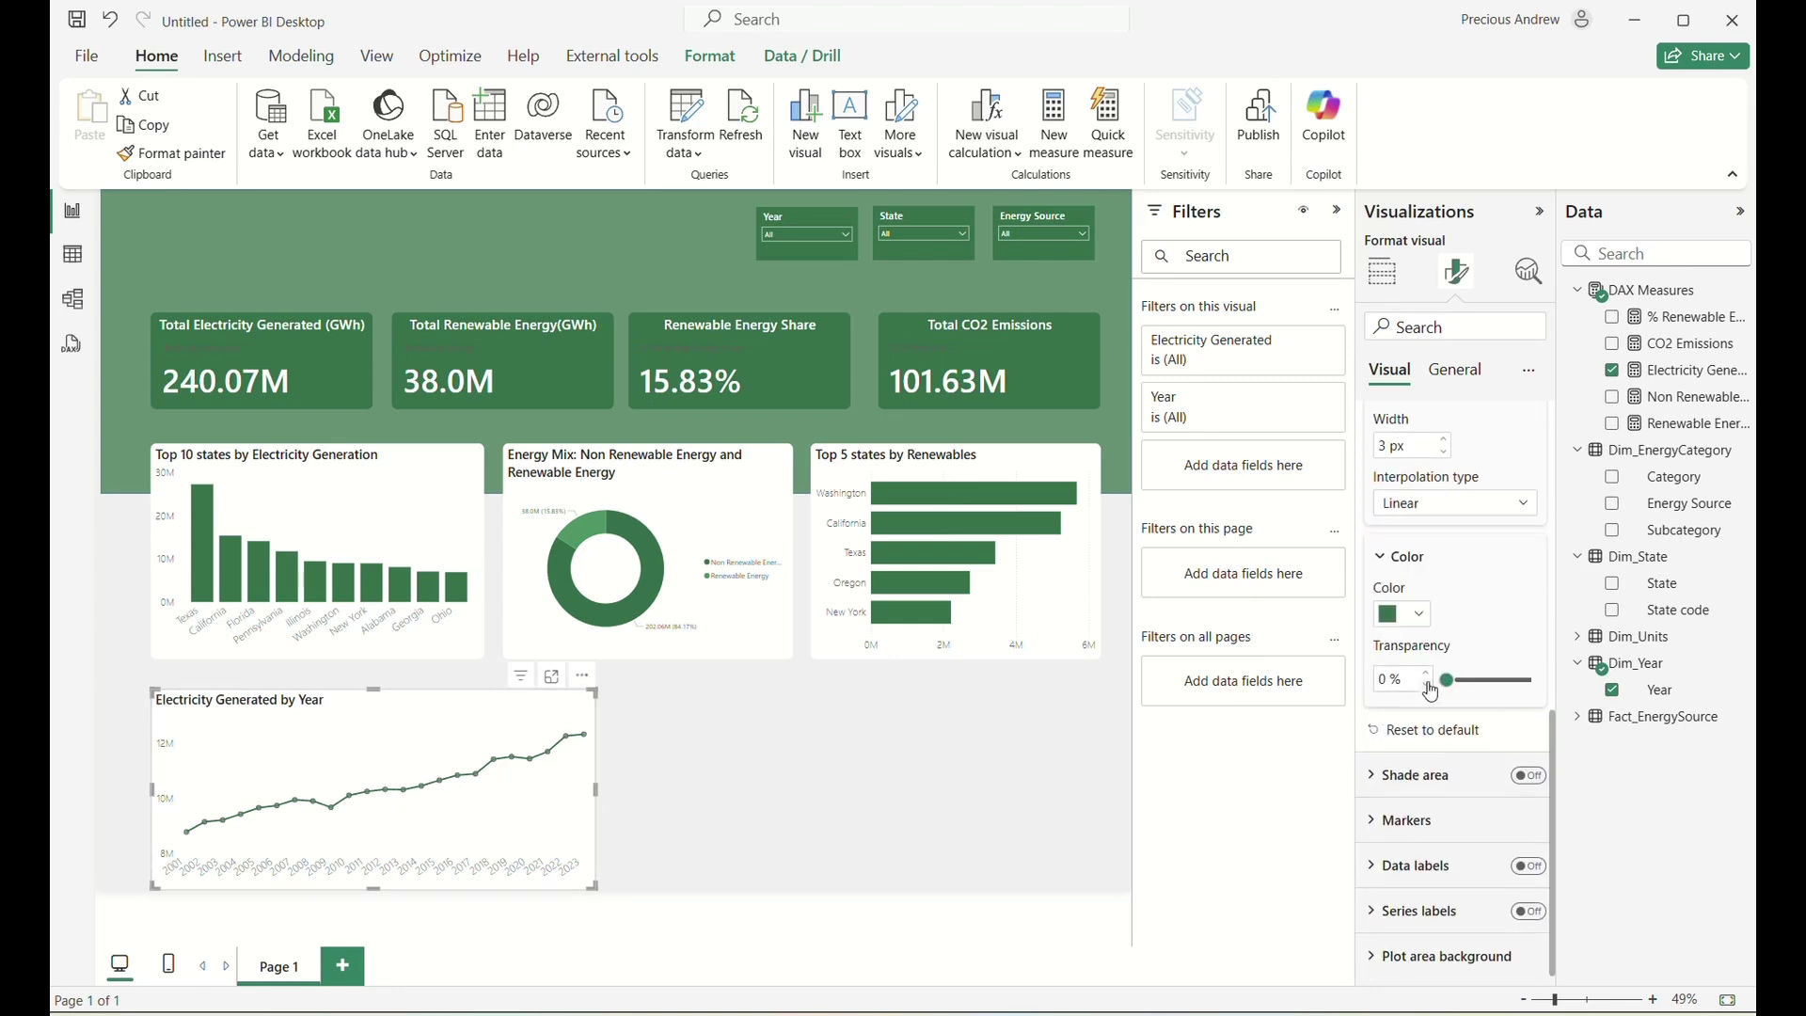
# Set the line chart's X-axis type to Continuous.
pyautogui.scroll(10, 1431, 693)
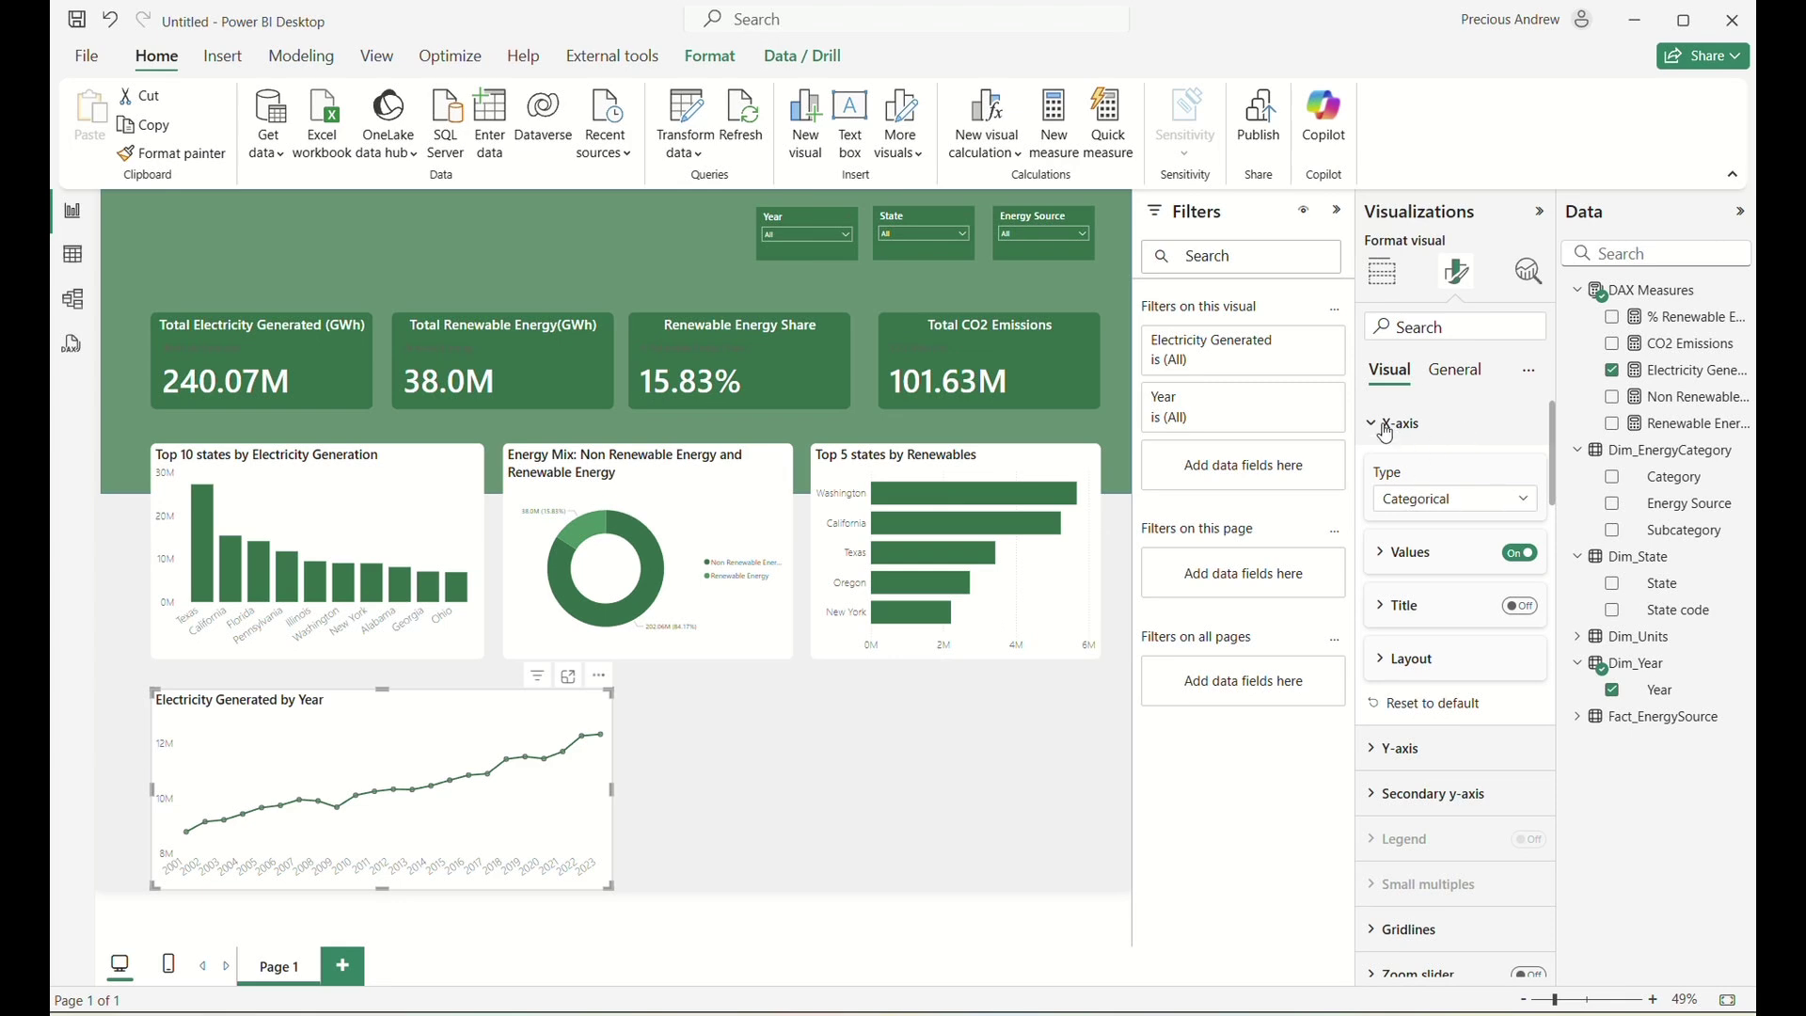
pyautogui.click(1431, 503)
pyautogui.click(1431, 535)
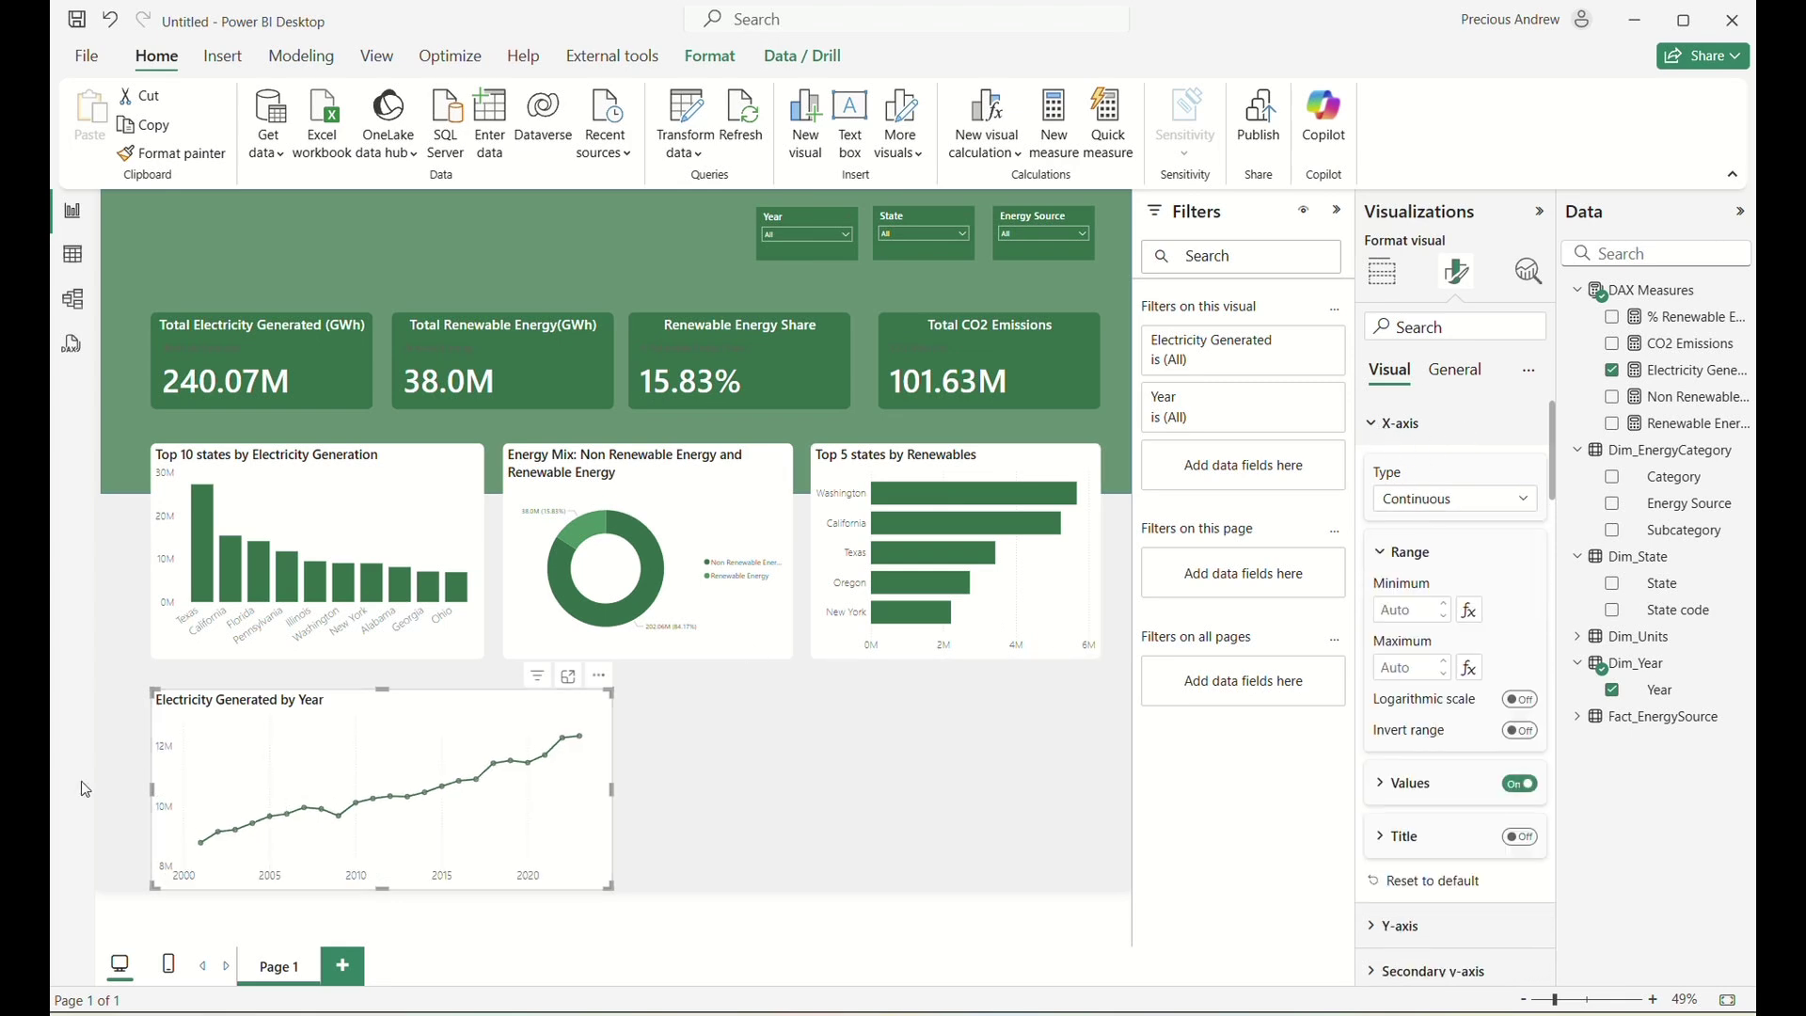
pyautogui.click(1368, 428)
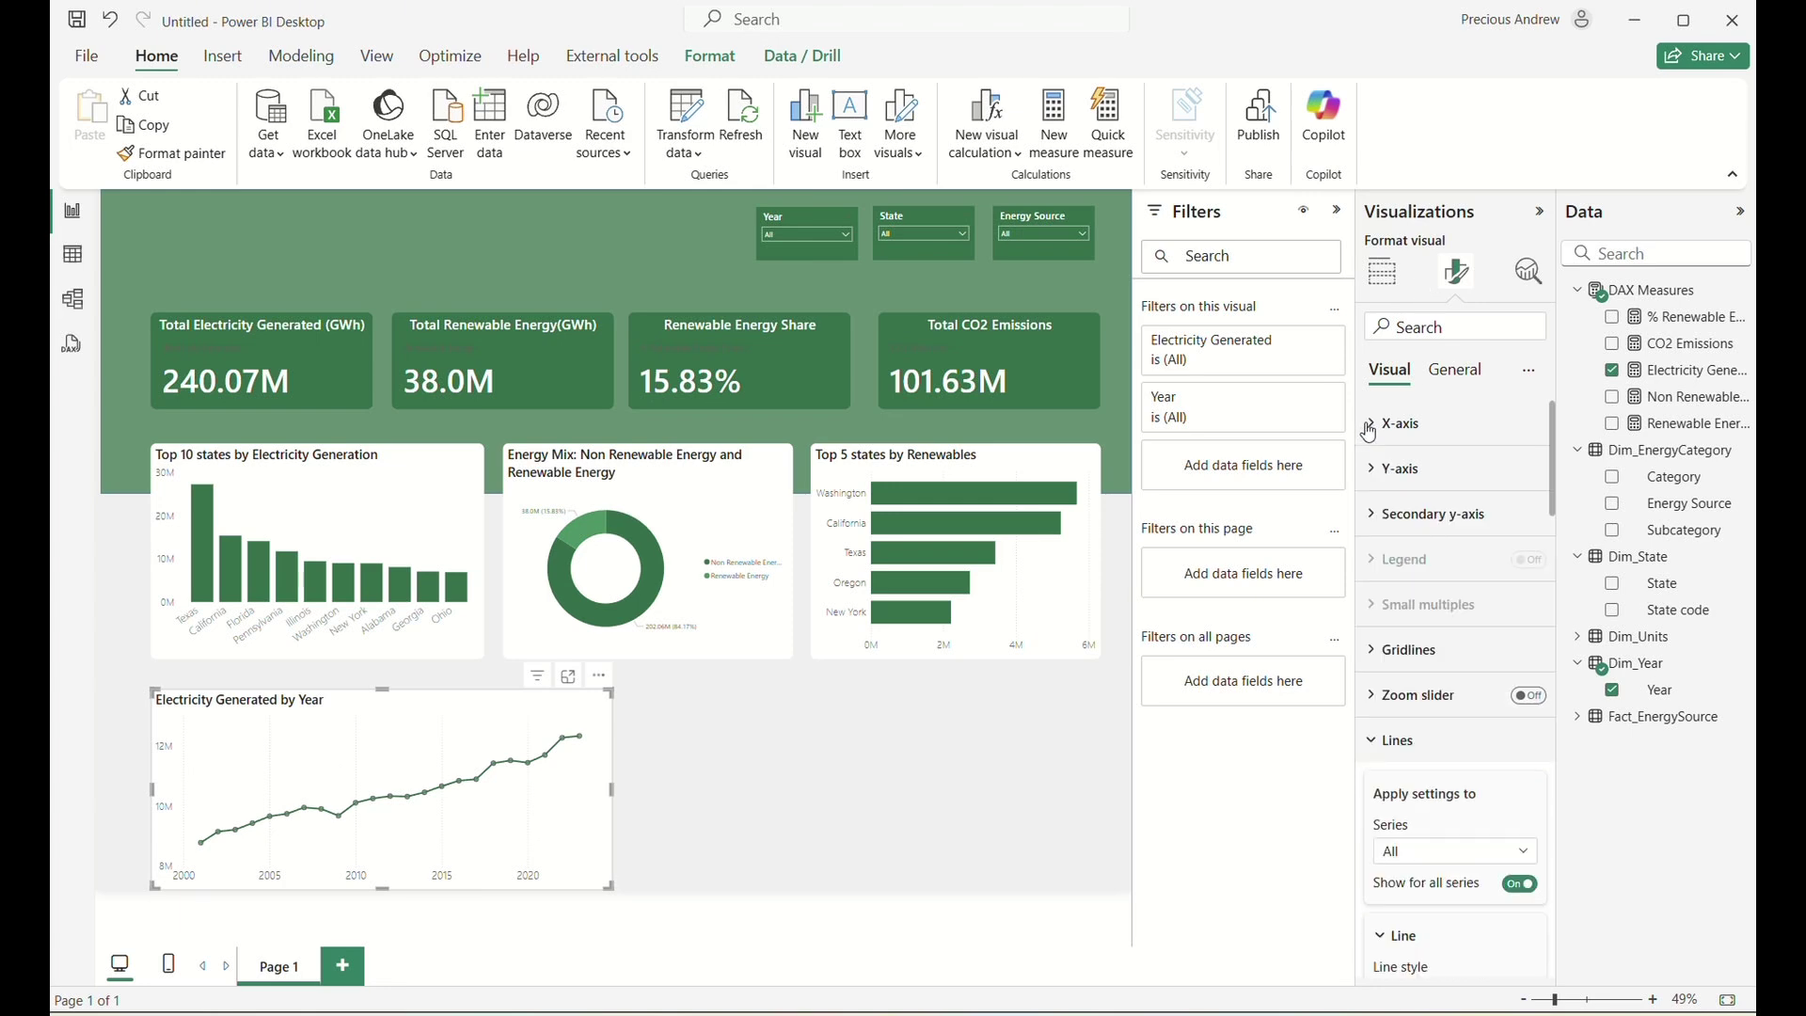
# Turn off the vertical gridlines of the line chart.
pyautogui.click(1400, 651)
pyautogui.scroll(-3, 1429, 685)
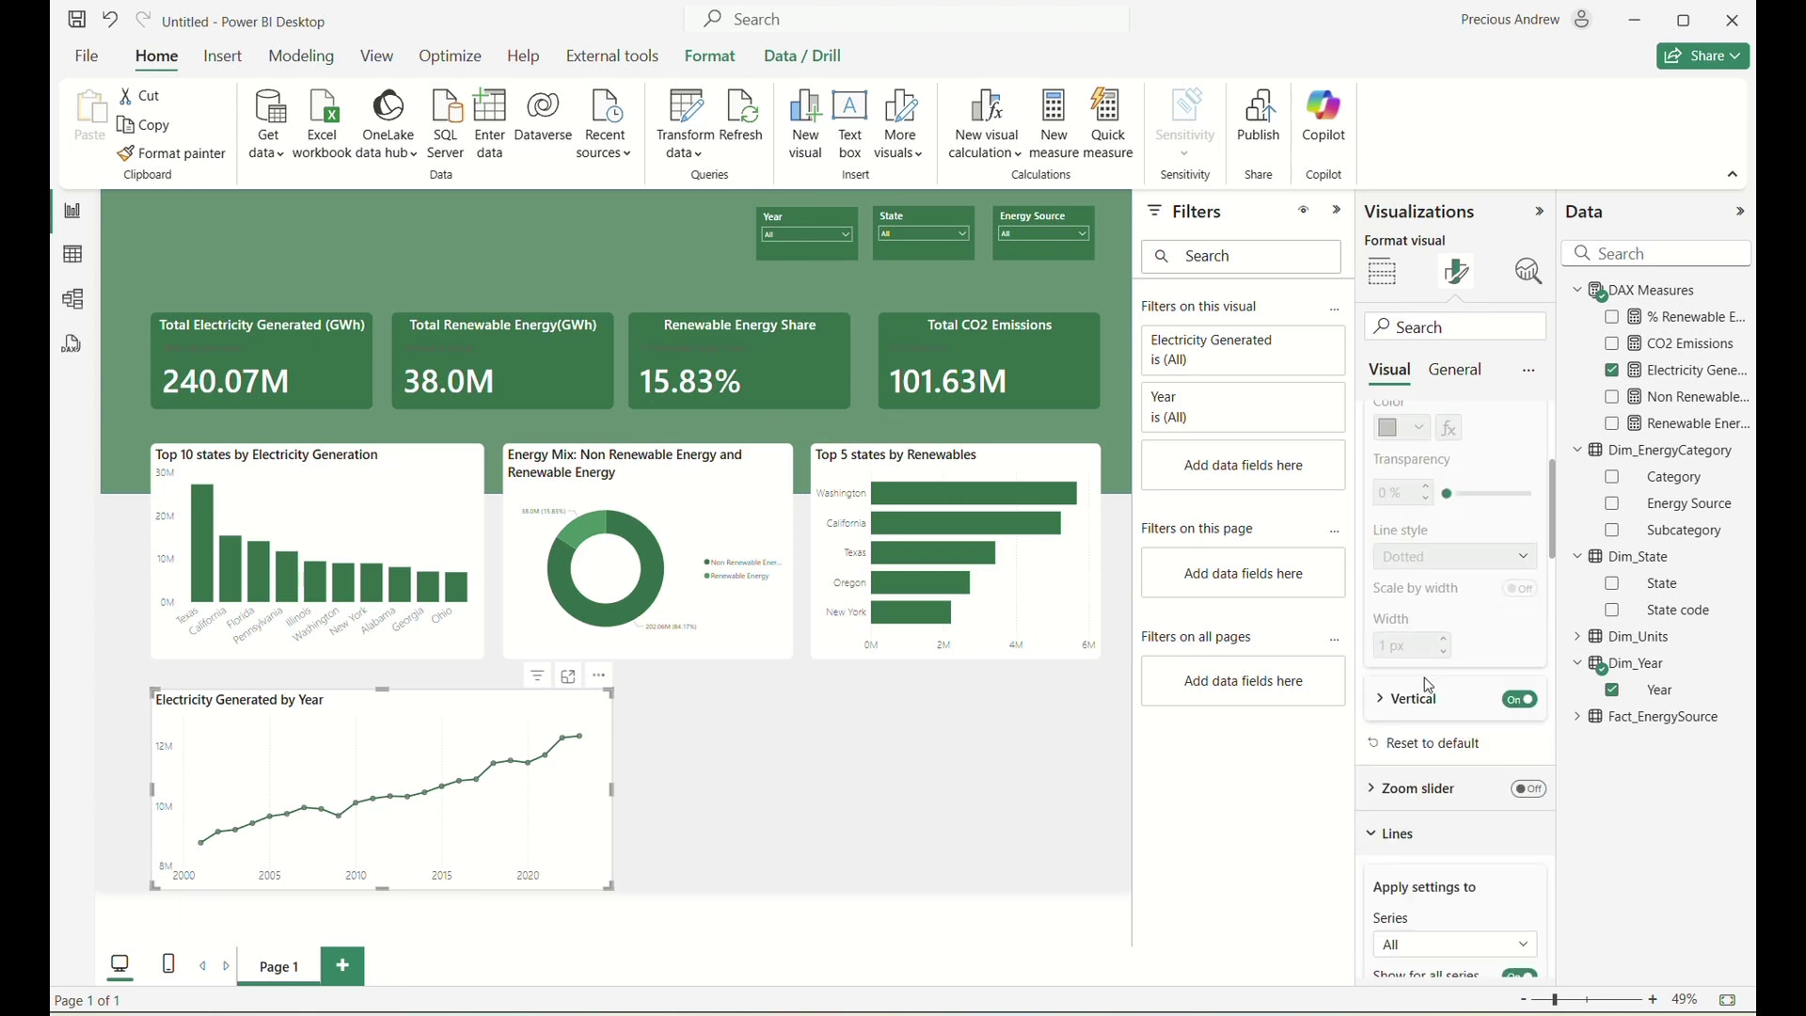
pyautogui.click(1520, 702)
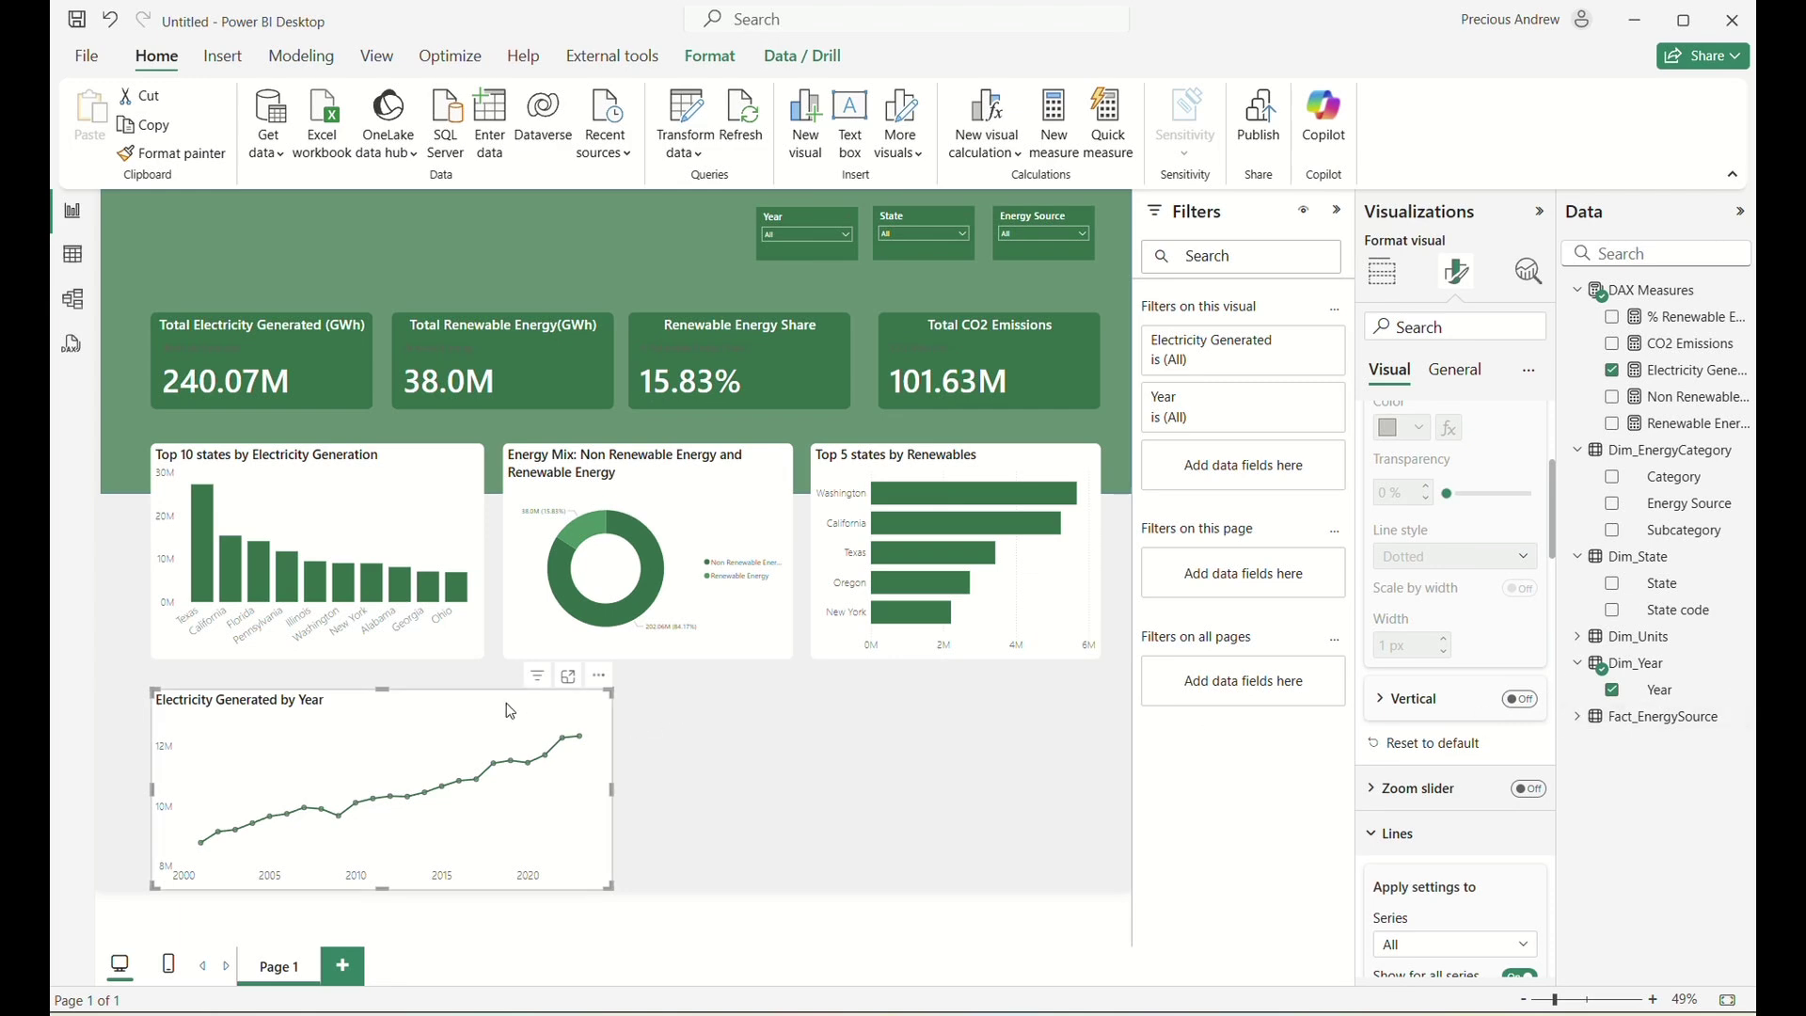
# Move the line chart up slightly and add a shape map beside it, below the donut and bar charts.
pyautogui.moveTo(506, 704); pyautogui.dragTo(509, 692)
pyautogui.click(649, 943)
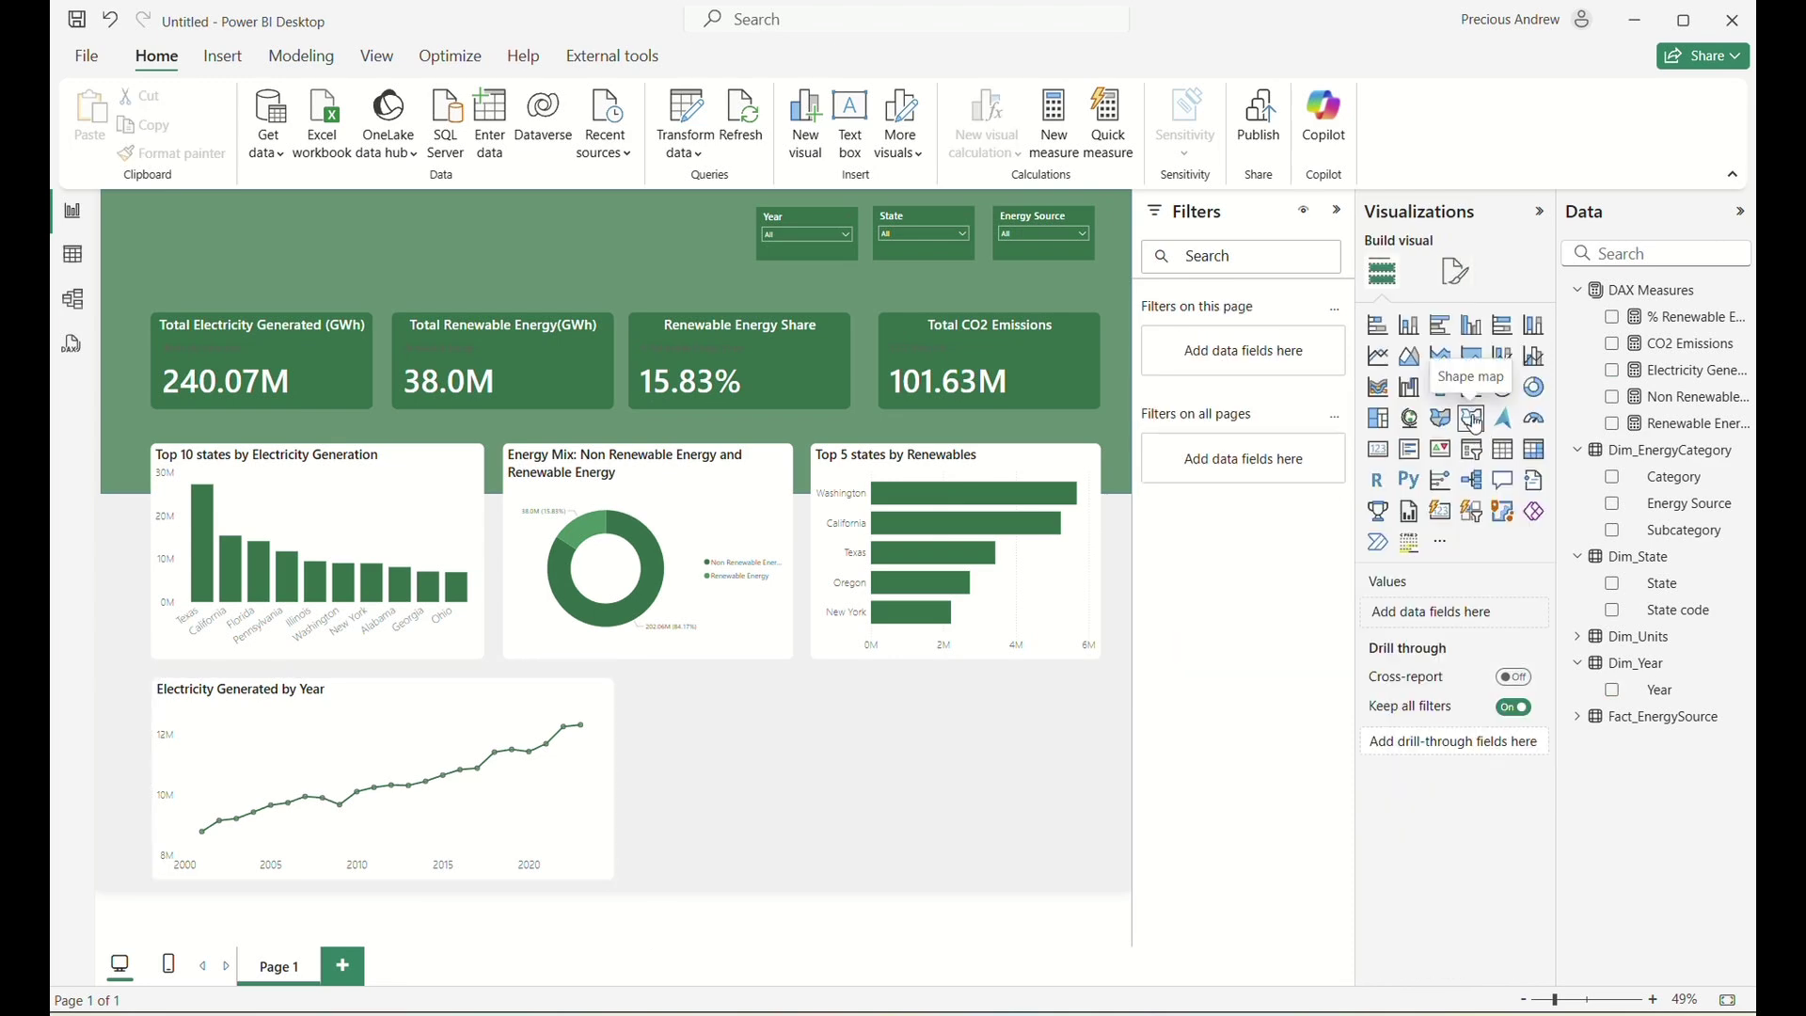
pyautogui.click(1473, 421)
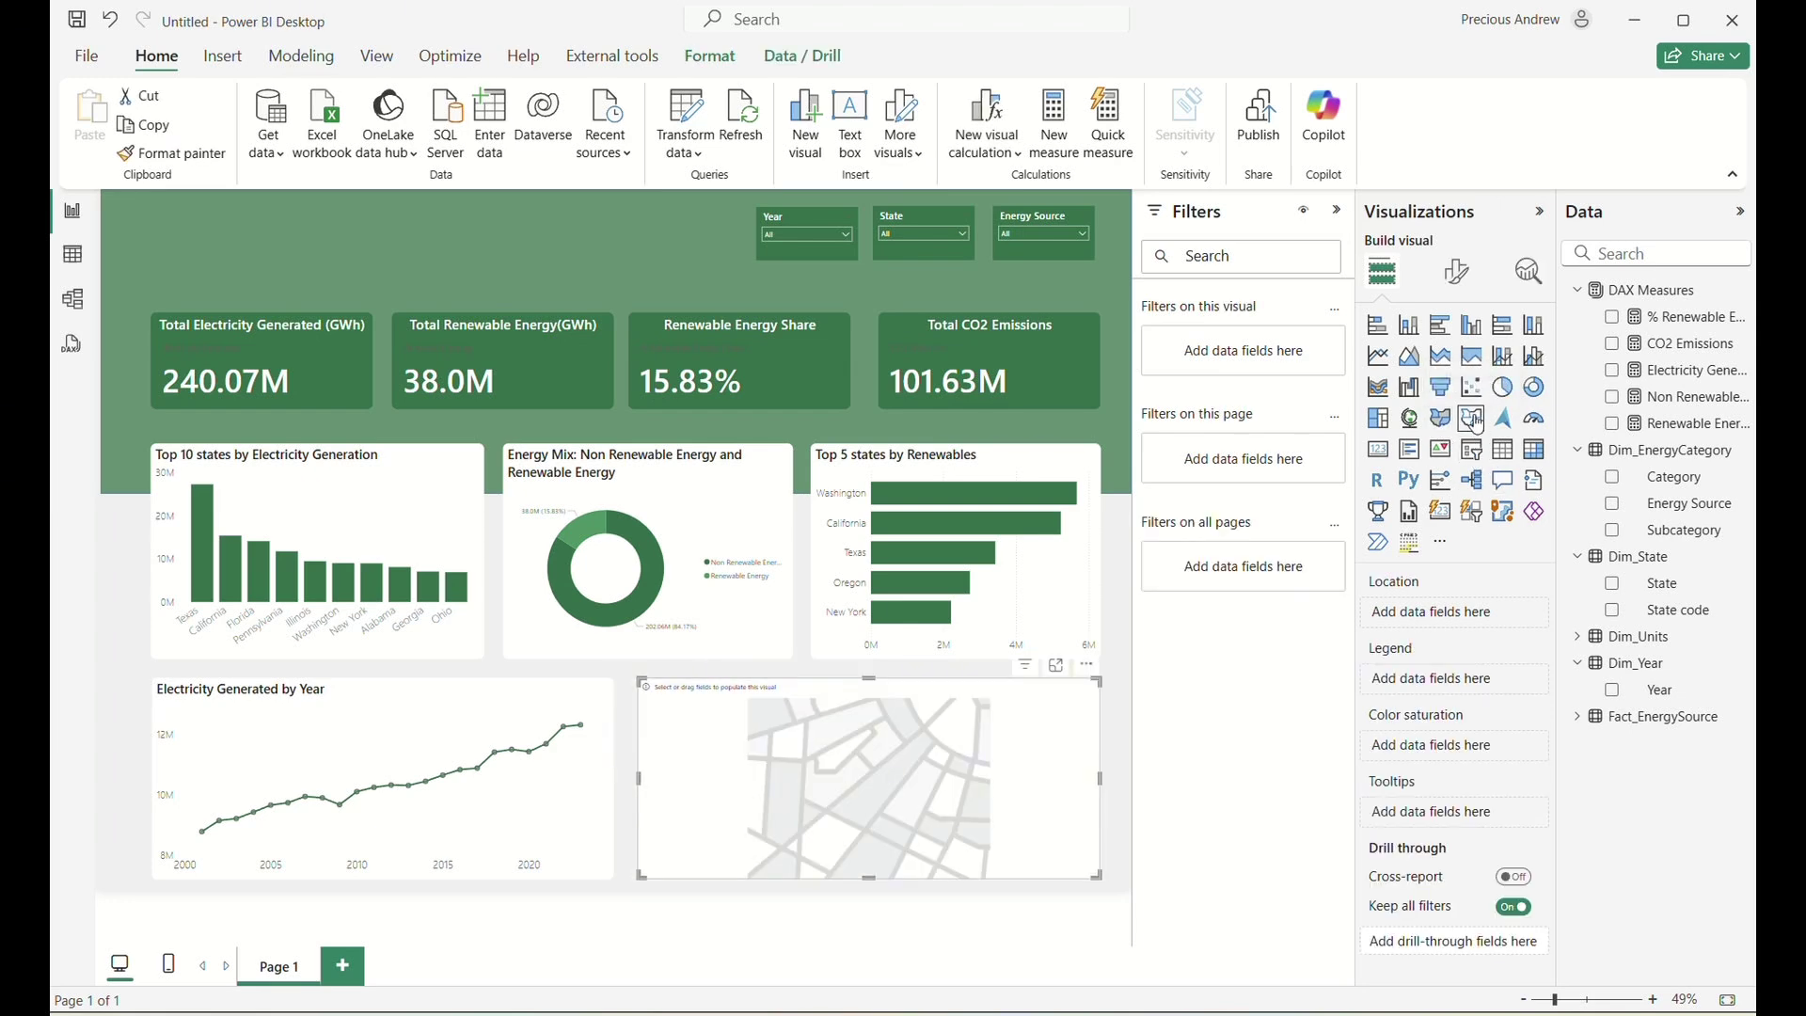
# Check the preview features in the program options for the Shape map visual setting, and close the options without changes.
pyautogui.click(87, 57)
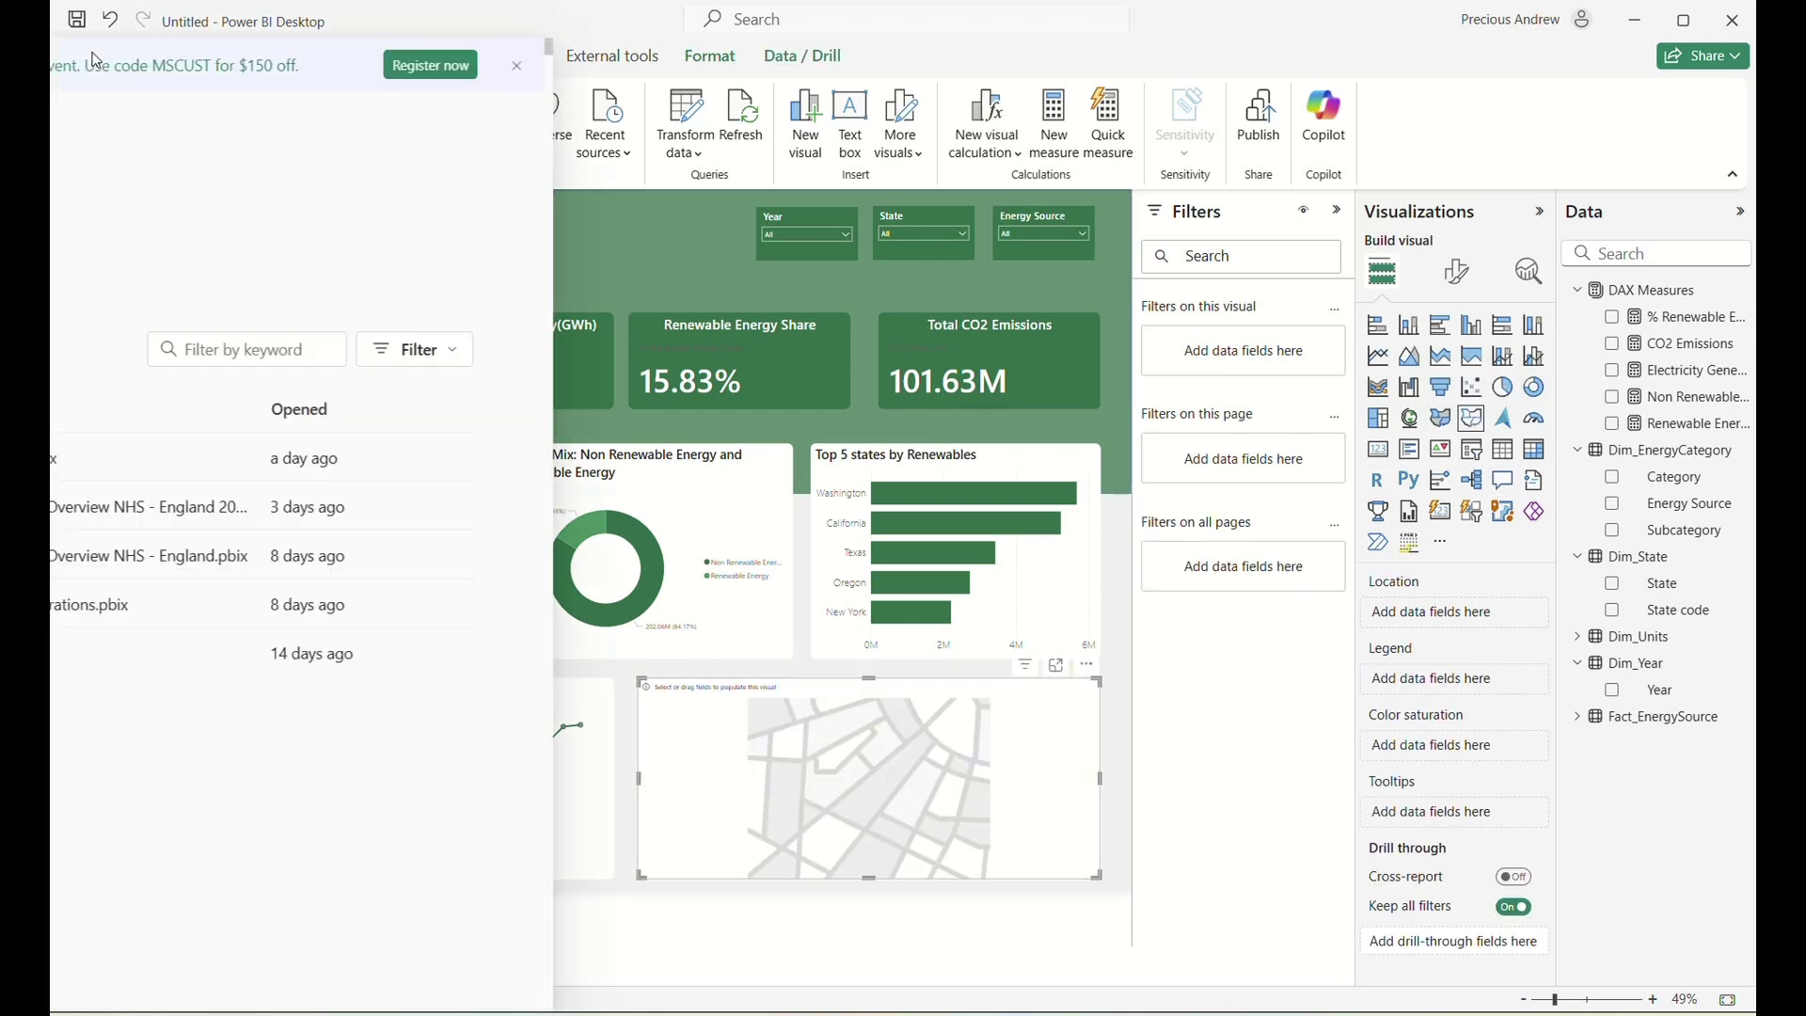
pyautogui.click(166, 945)
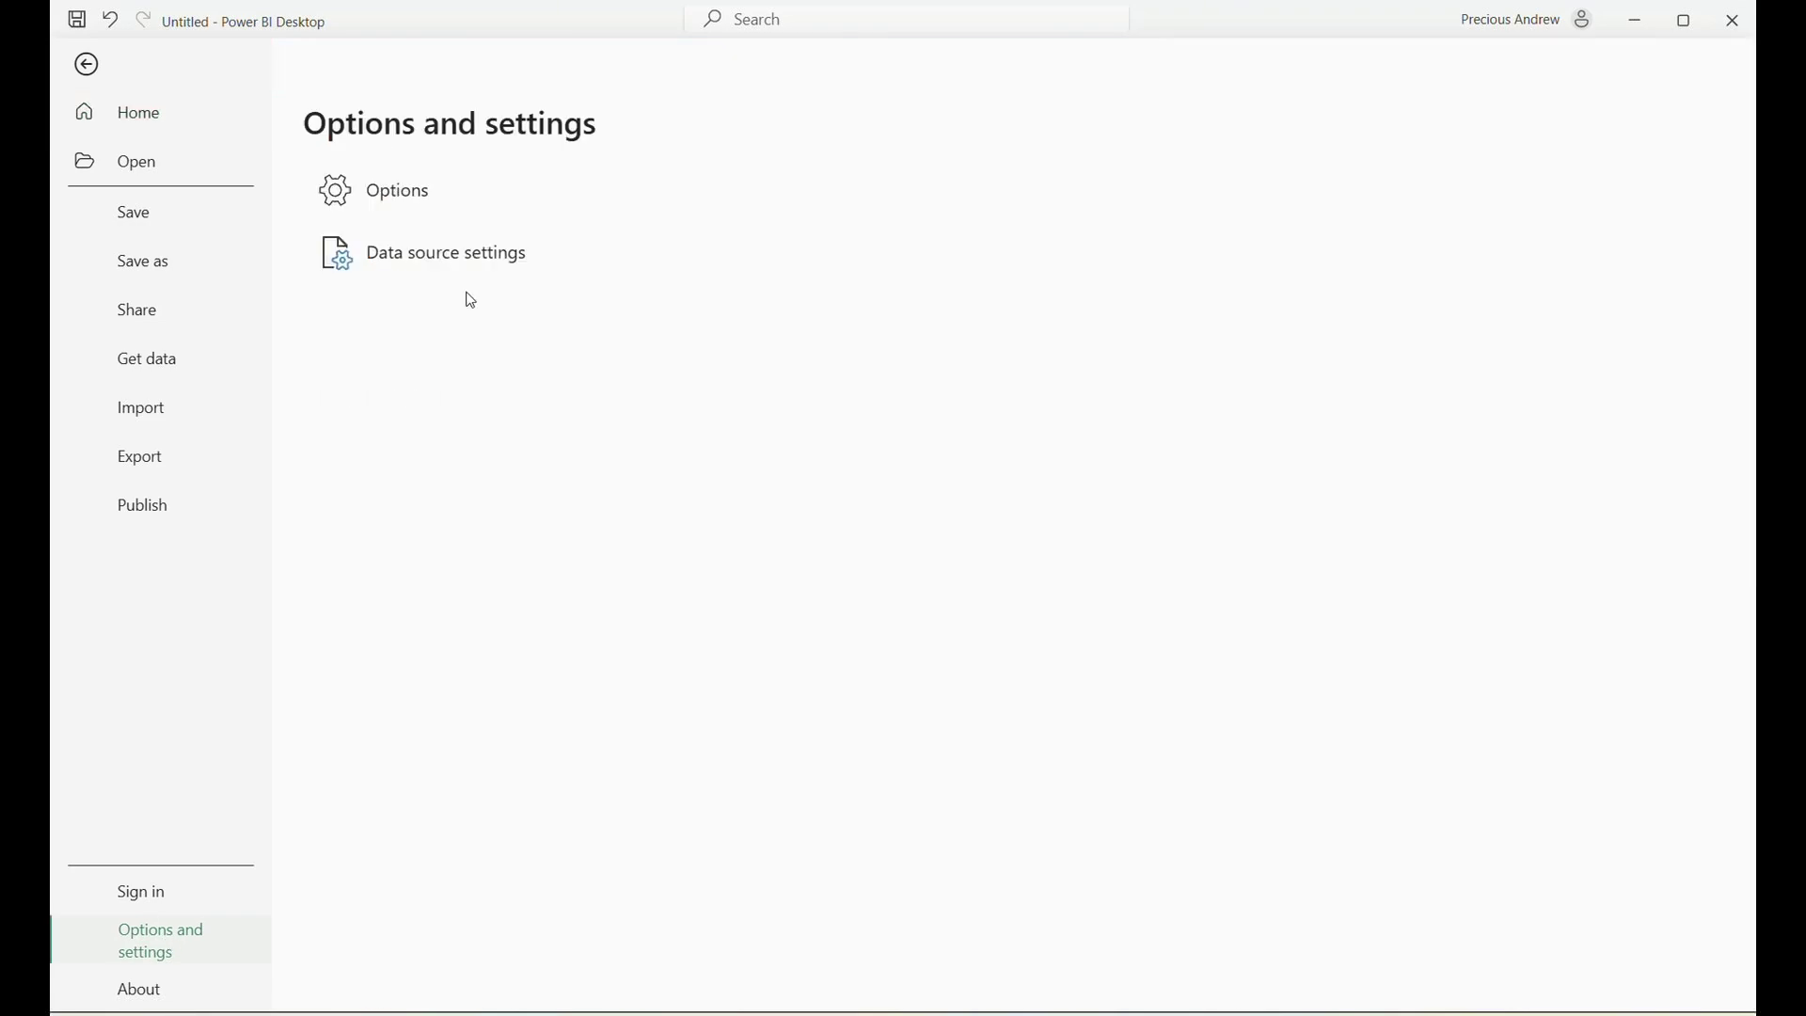
pyautogui.click(418, 195)
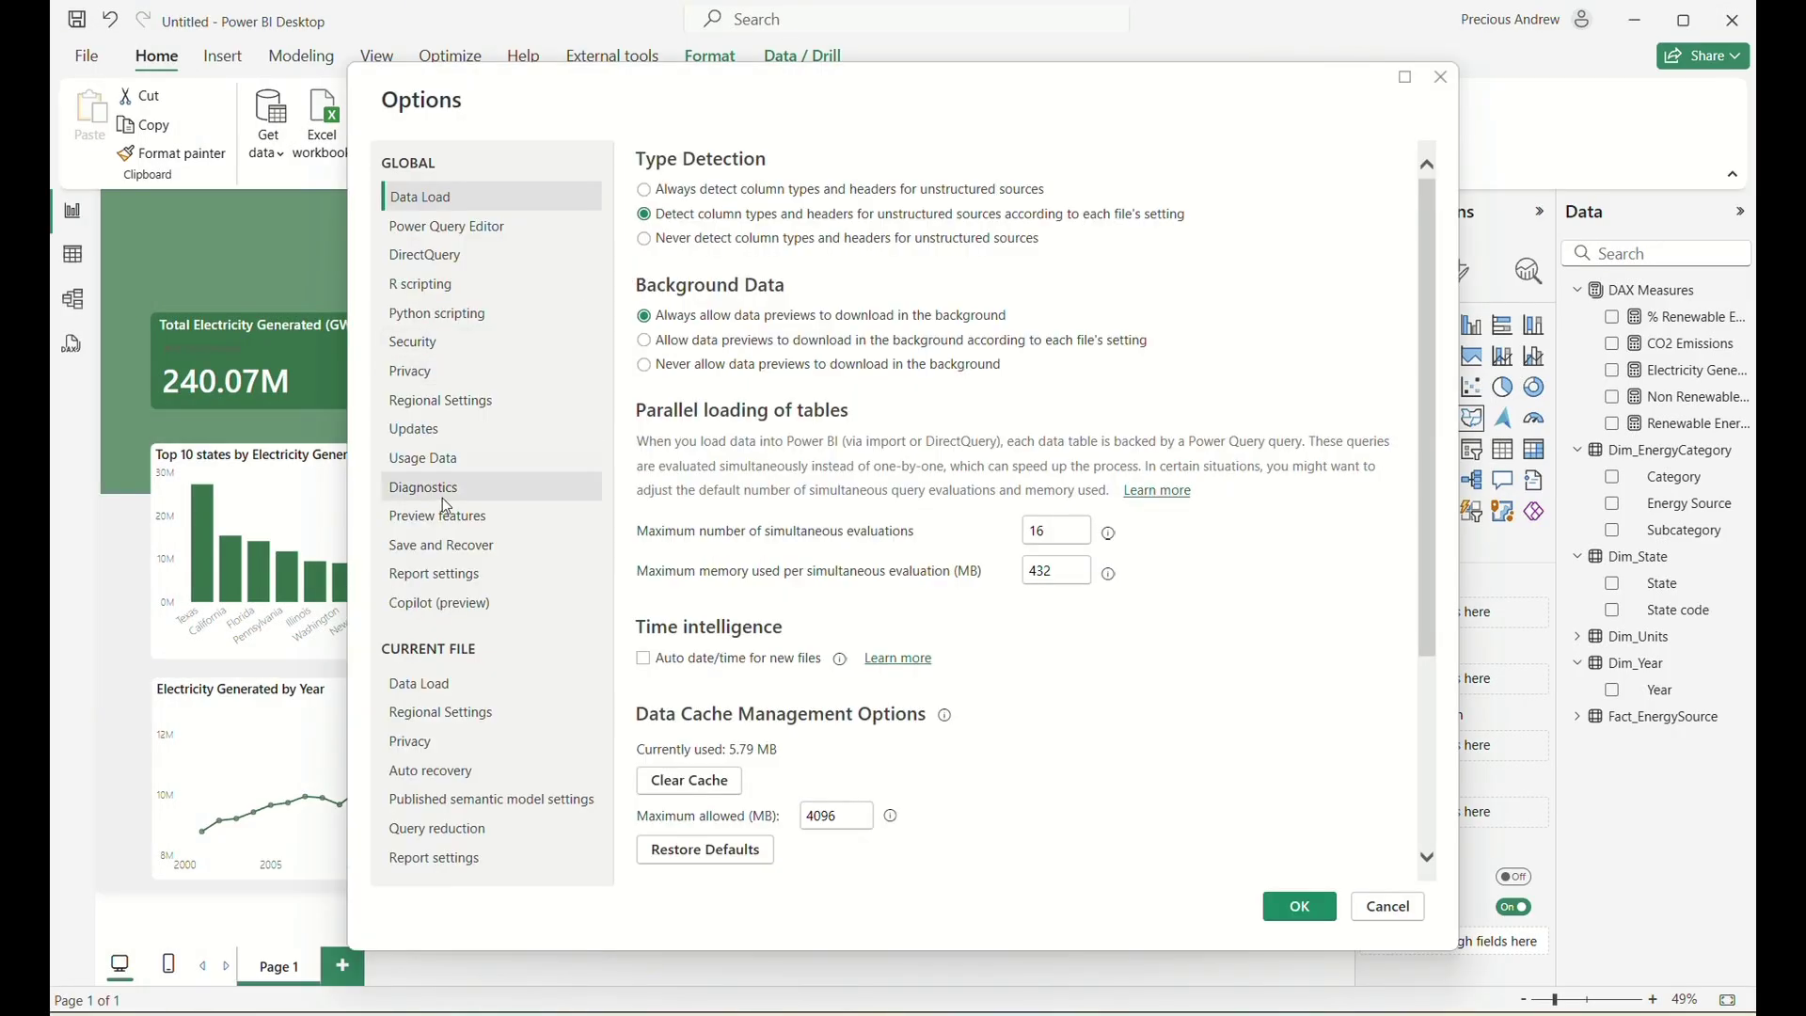
pyautogui.click(451, 520)
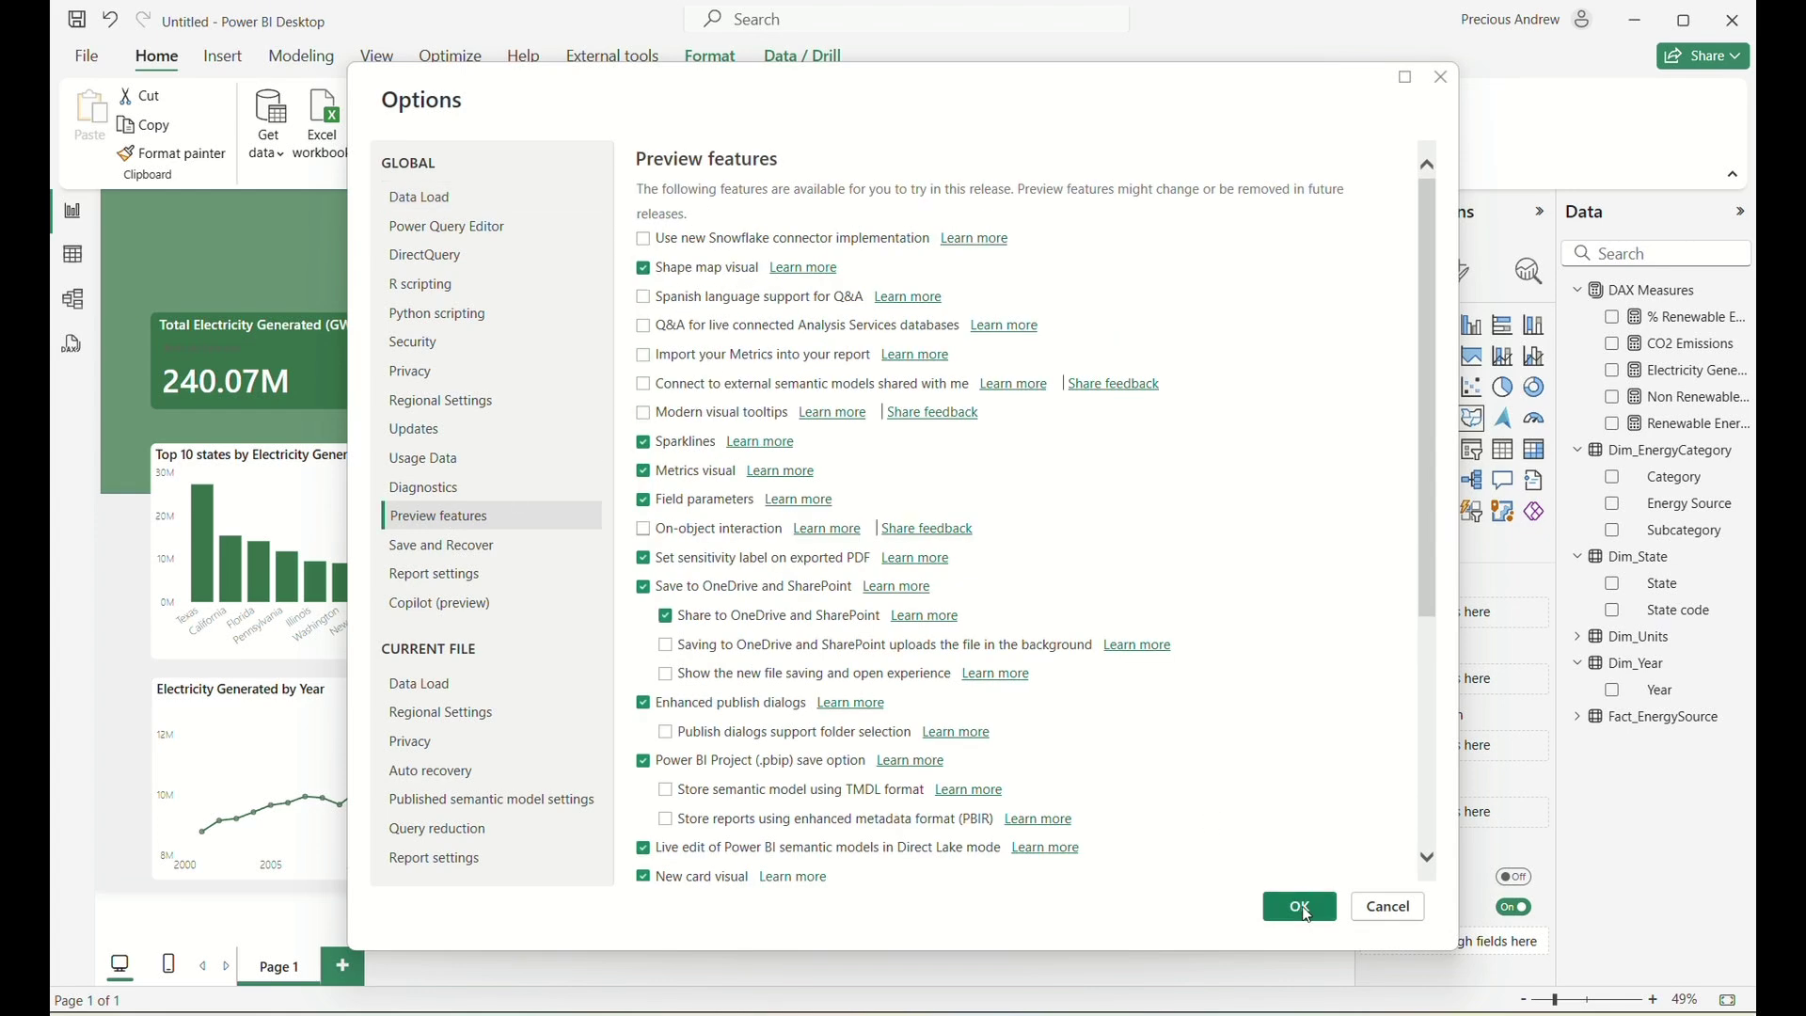
pyautogui.click(1390, 909)
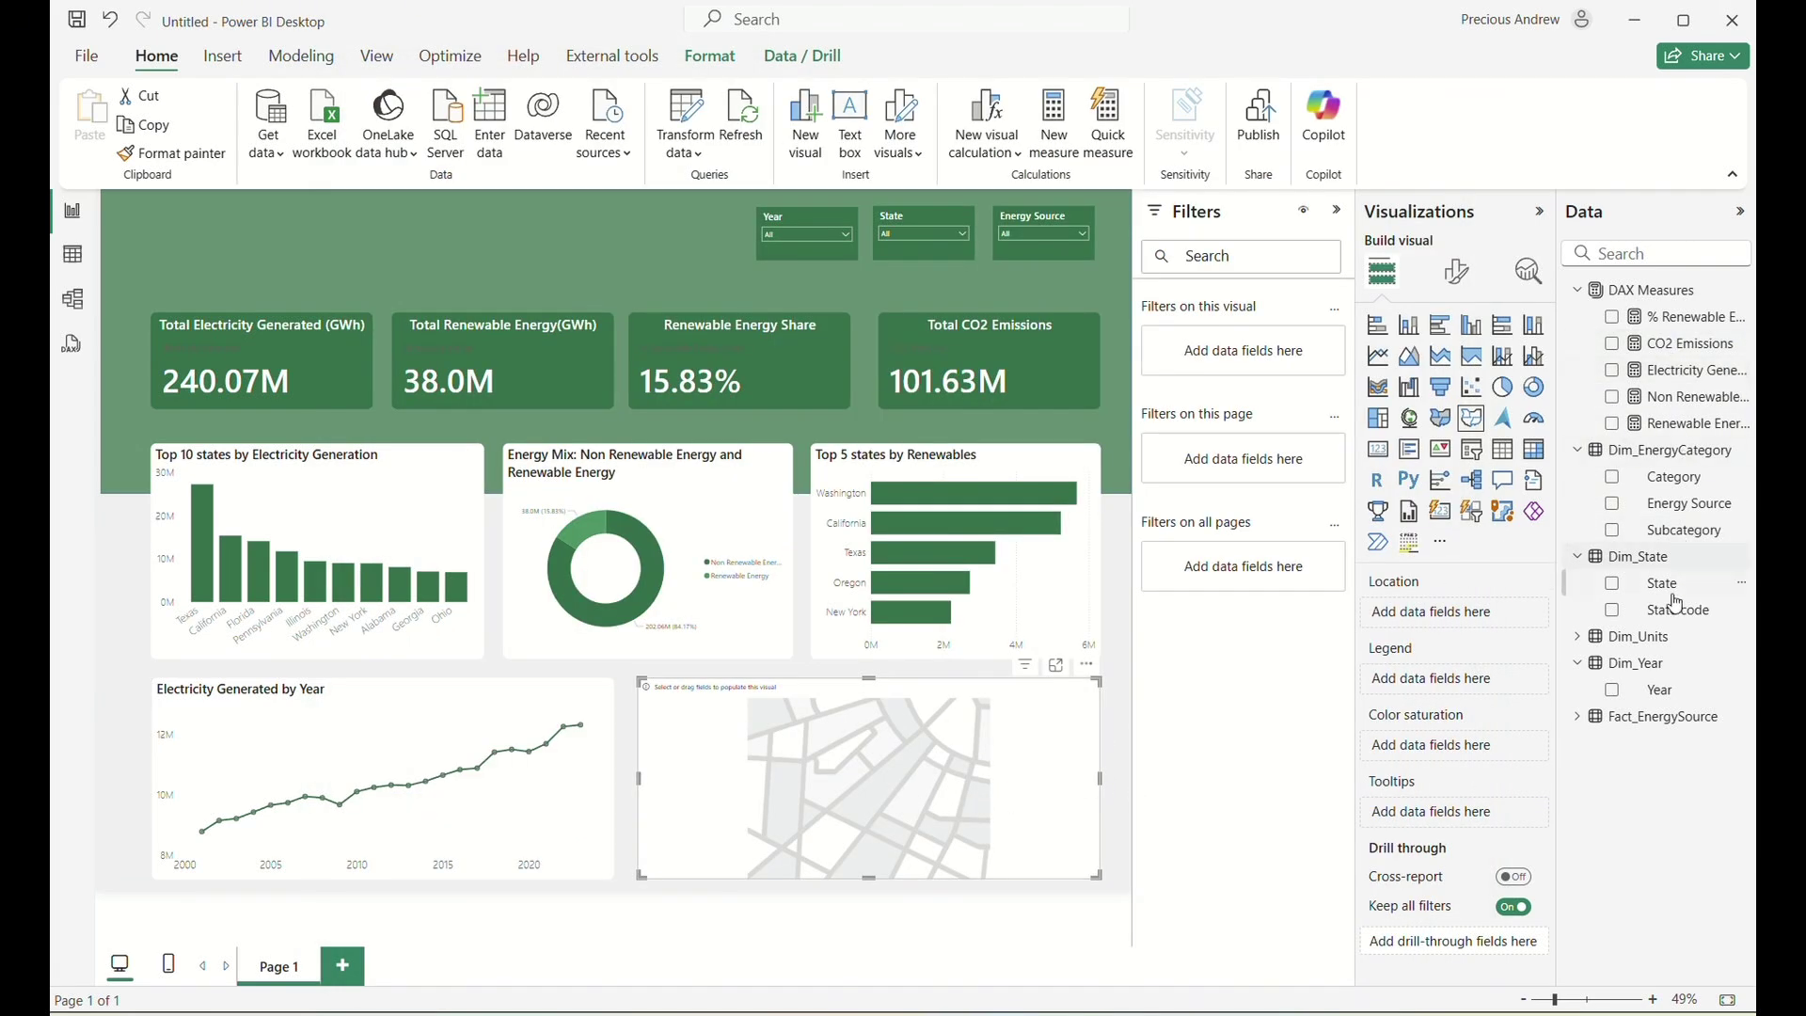
# Assign State to the shape map's Location and Electricity Generated to its Color saturation.
pyautogui.moveTo(1667, 585); pyautogui.dragTo(1466, 613)
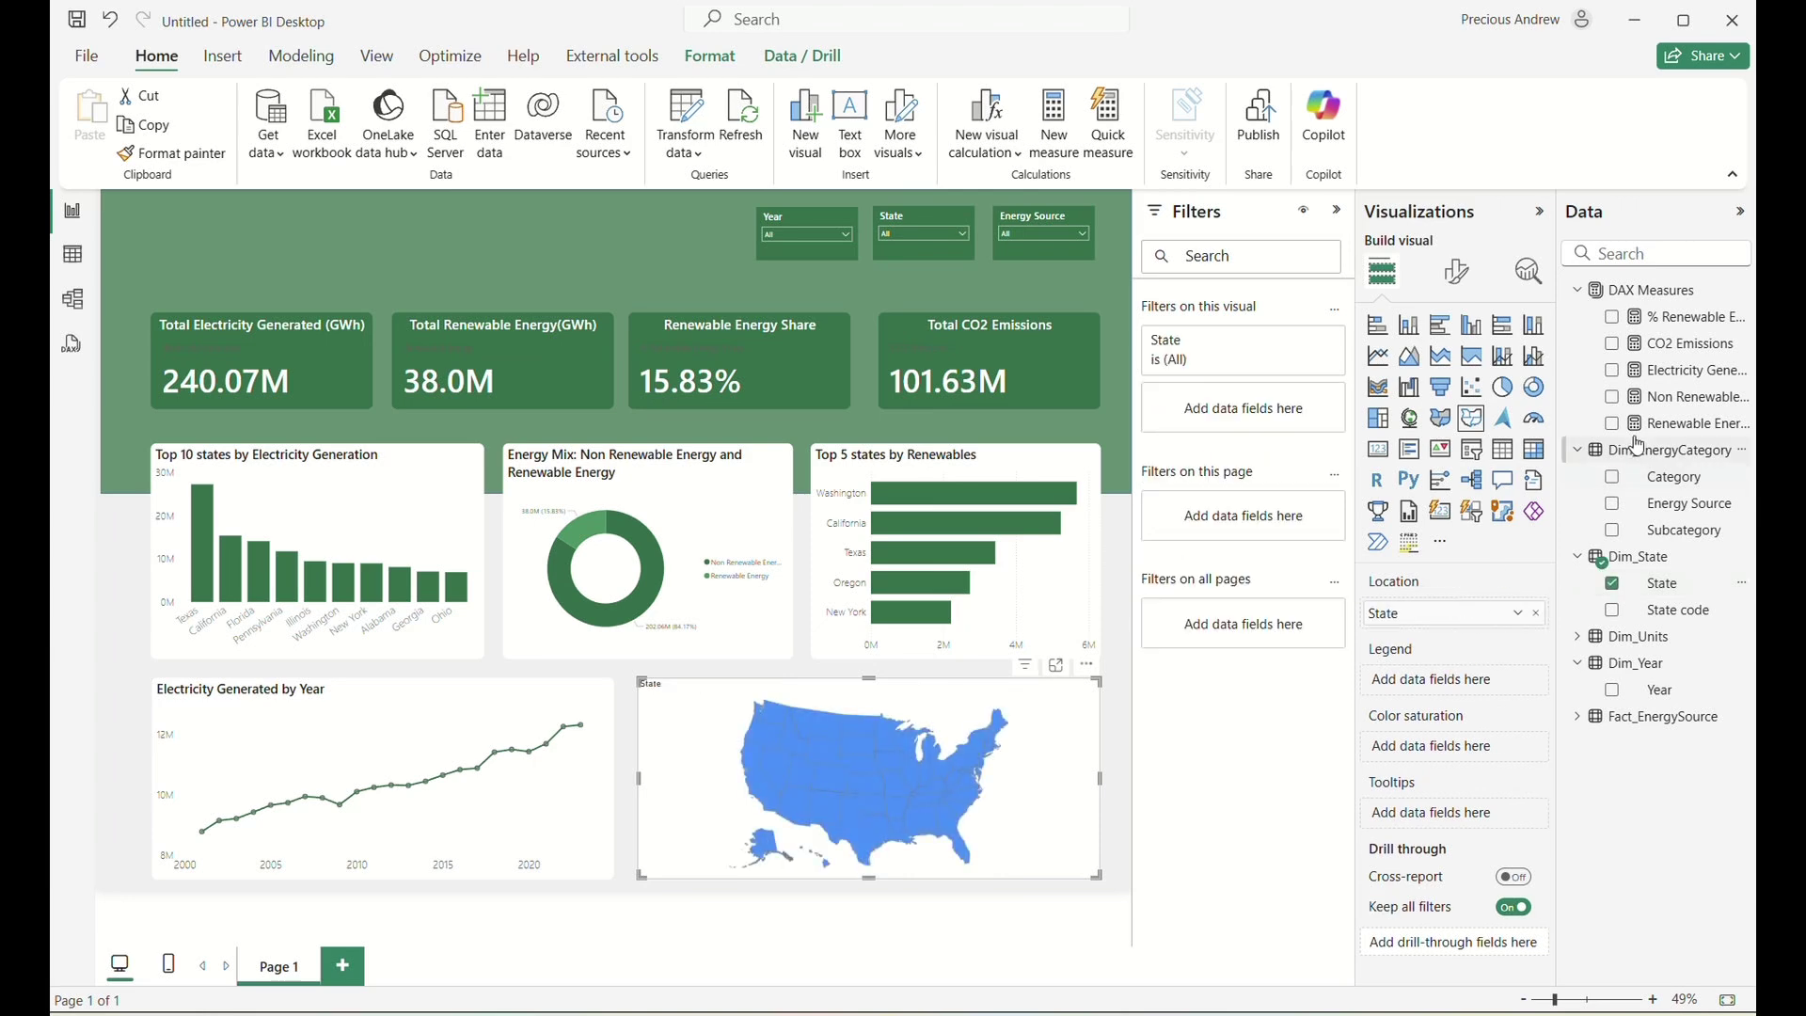
pyautogui.moveTo(1695, 374)
pyautogui.mouseDown()
pyautogui.moveTo(1462, 628)
pyautogui.moveTo(1453, 743)
pyautogui.moveTo(1482, 749)
pyautogui.mouseUp()
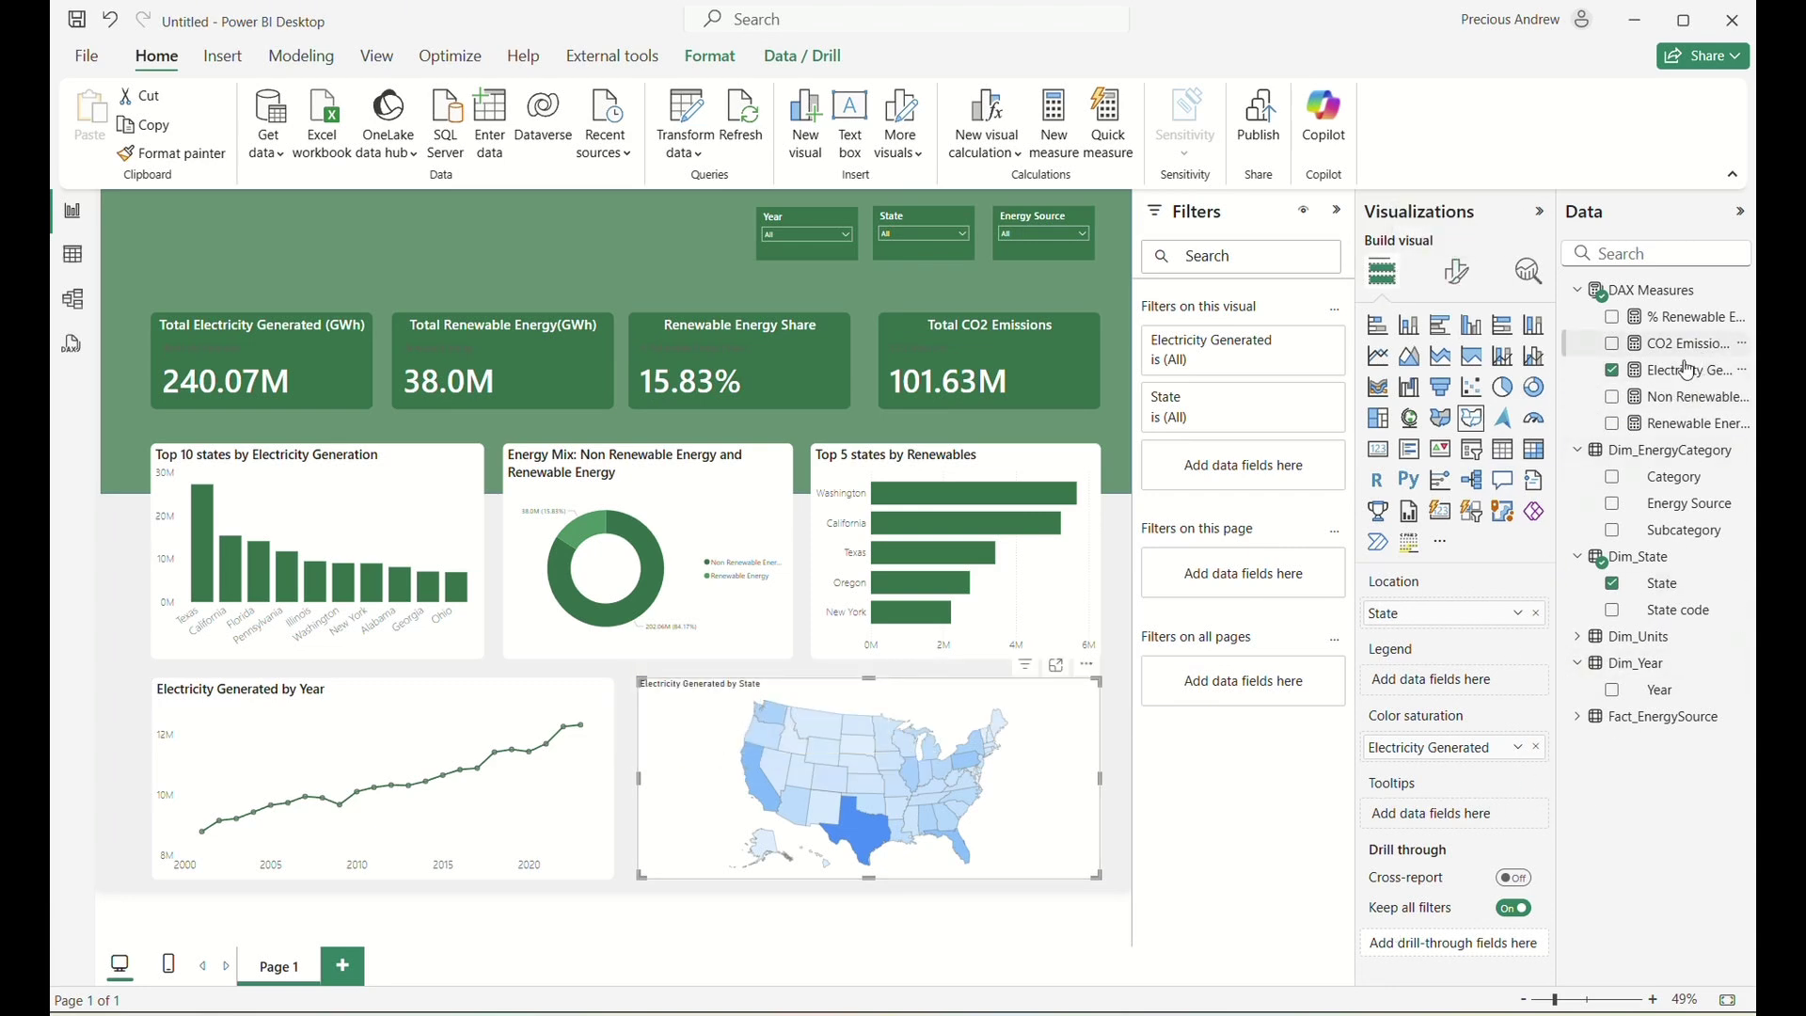
# Add Electricity Generated and Renewable Energy to the shape map's Tooltips and turn on its Zoom on selection setting.
pyautogui.click(1680, 430)
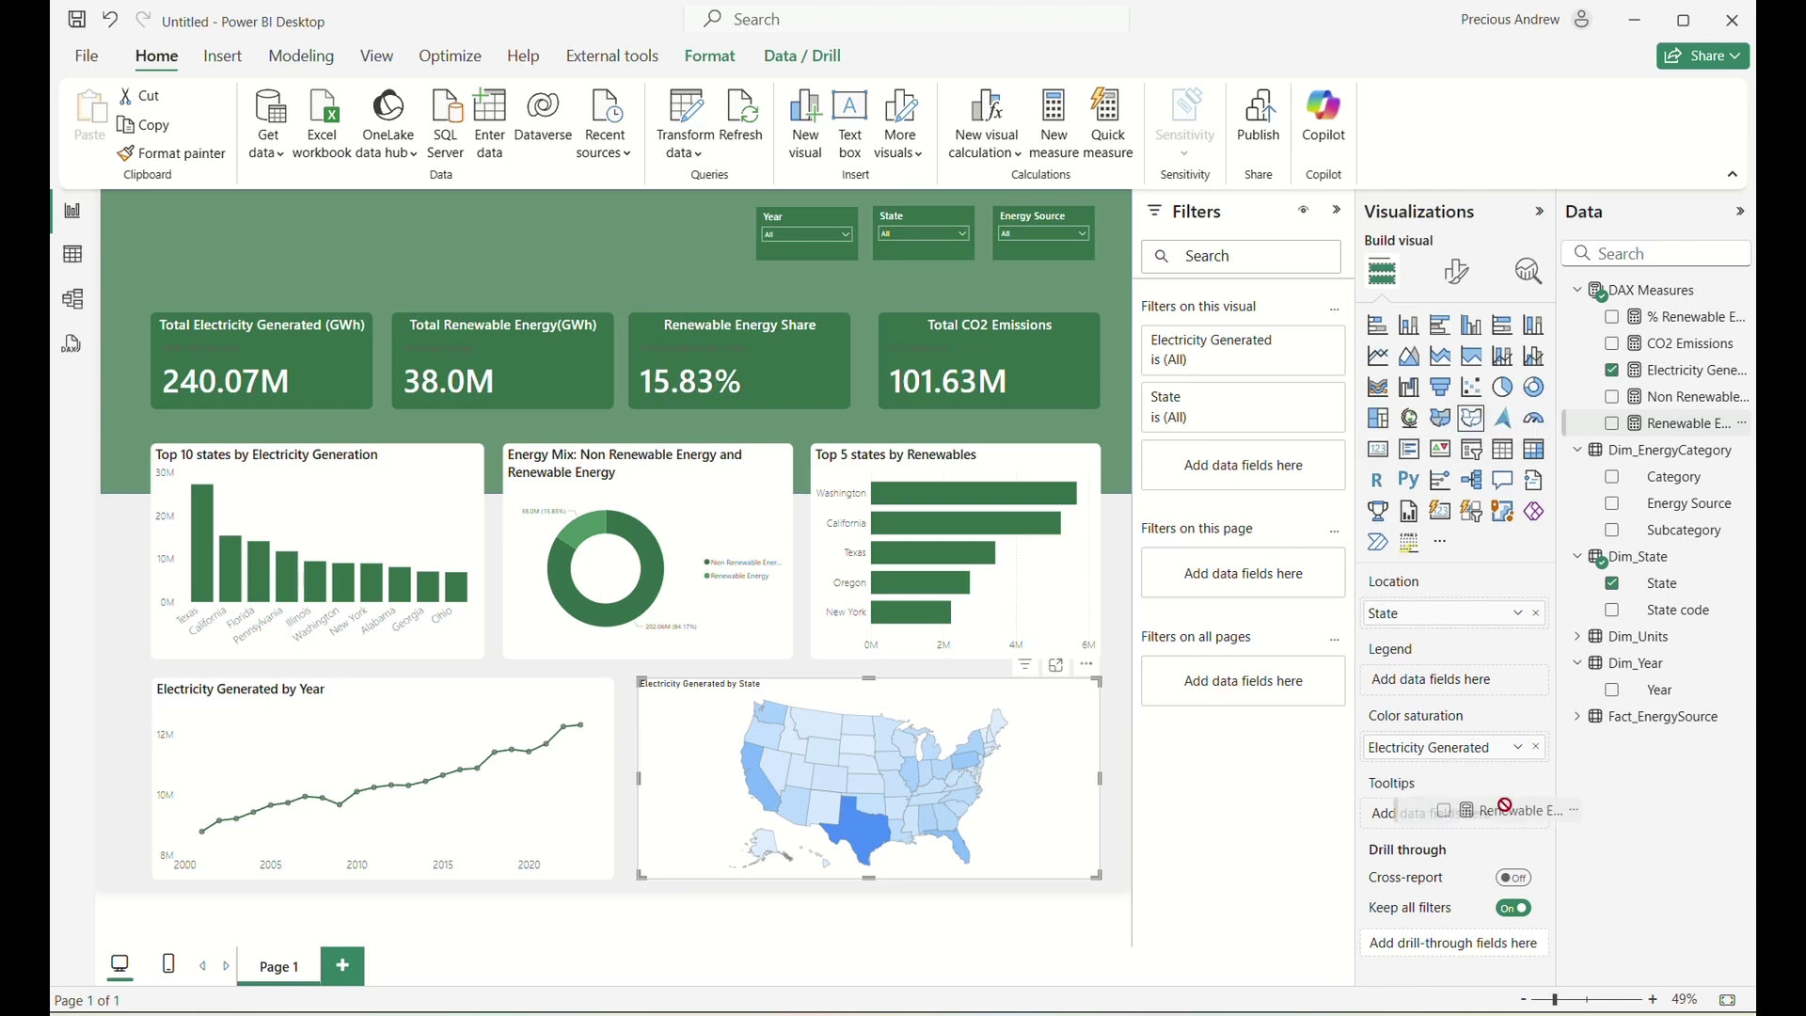
pyautogui.moveTo(1691, 370); pyautogui.dragTo(1491, 826)
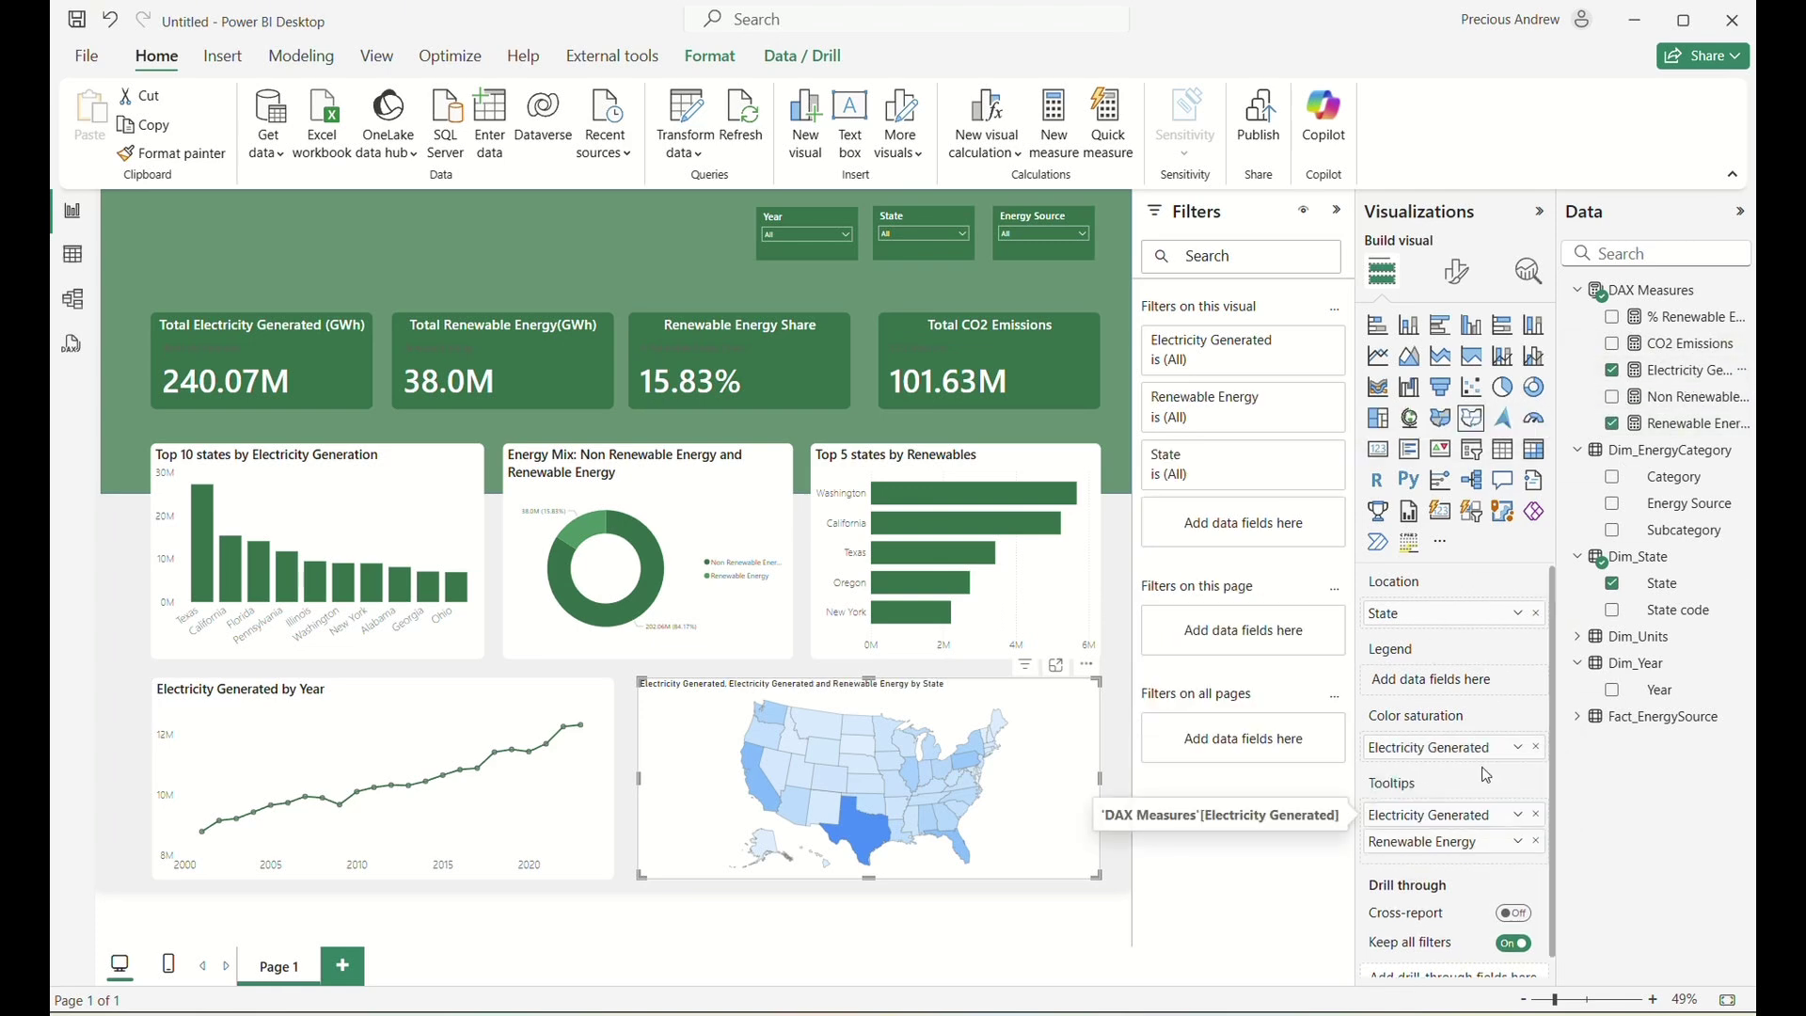
pyautogui.click(1459, 277)
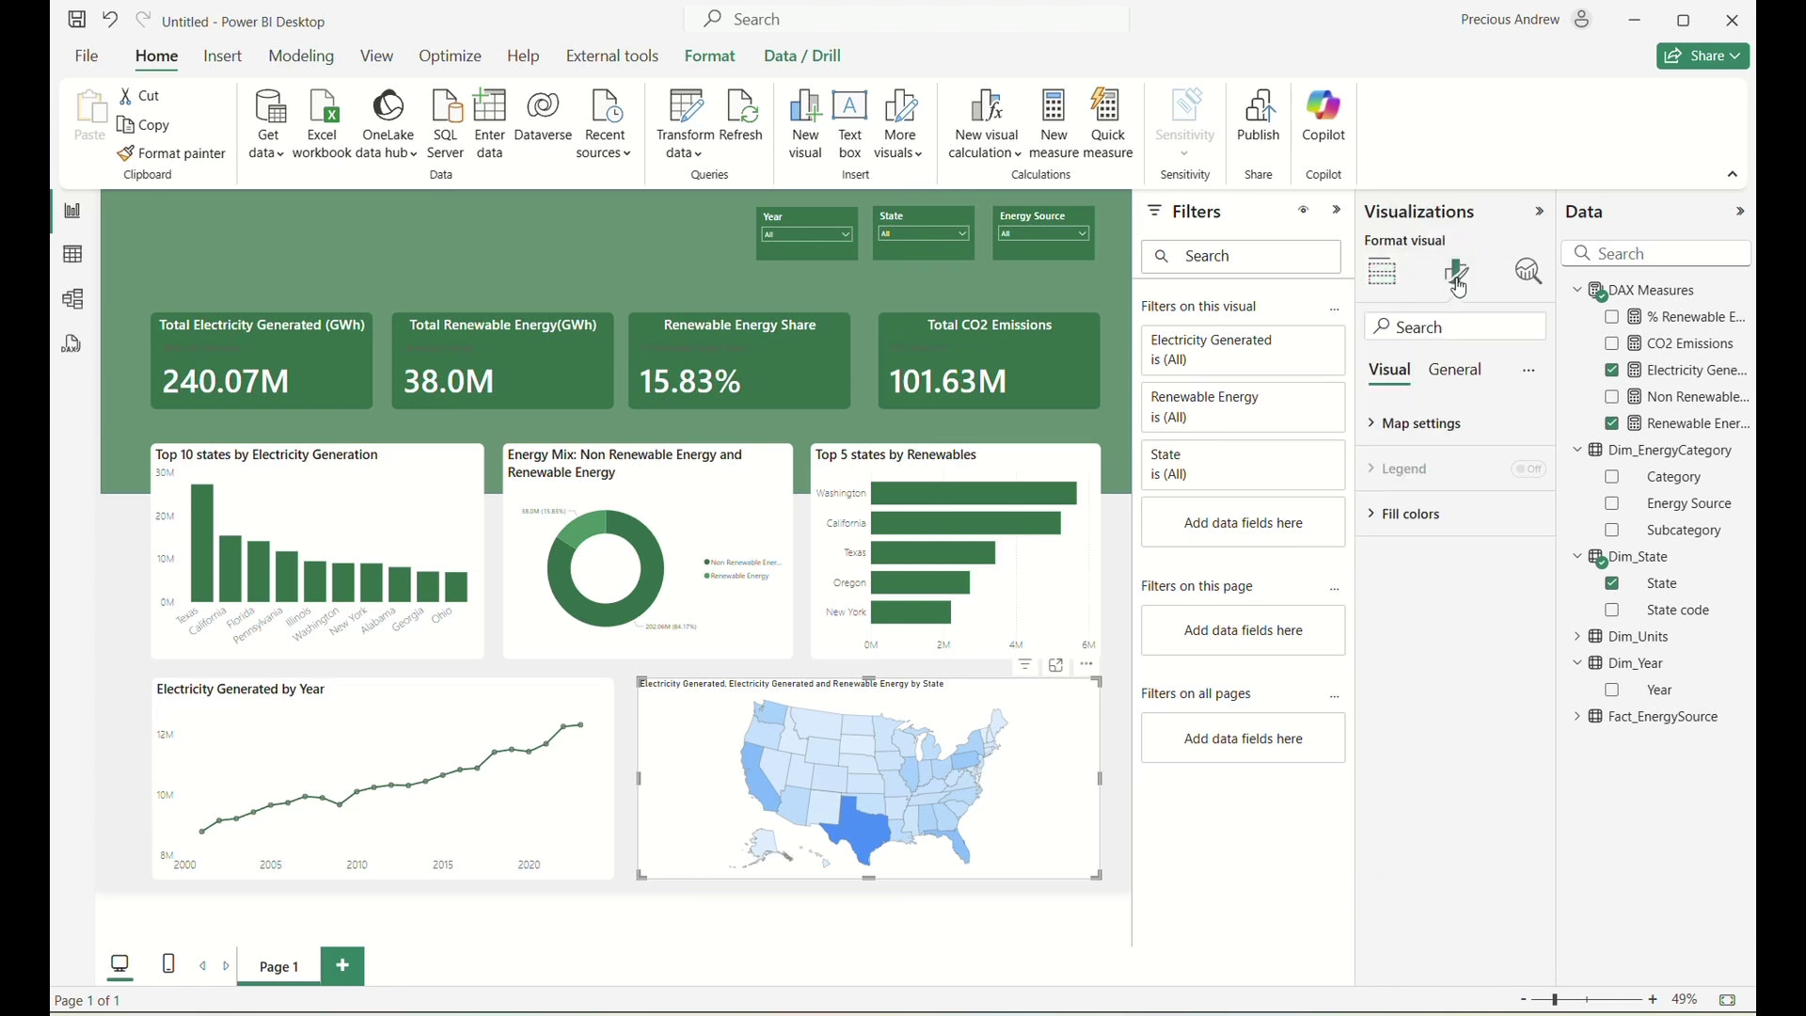
pyautogui.click(1427, 430)
pyautogui.click(1402, 743)
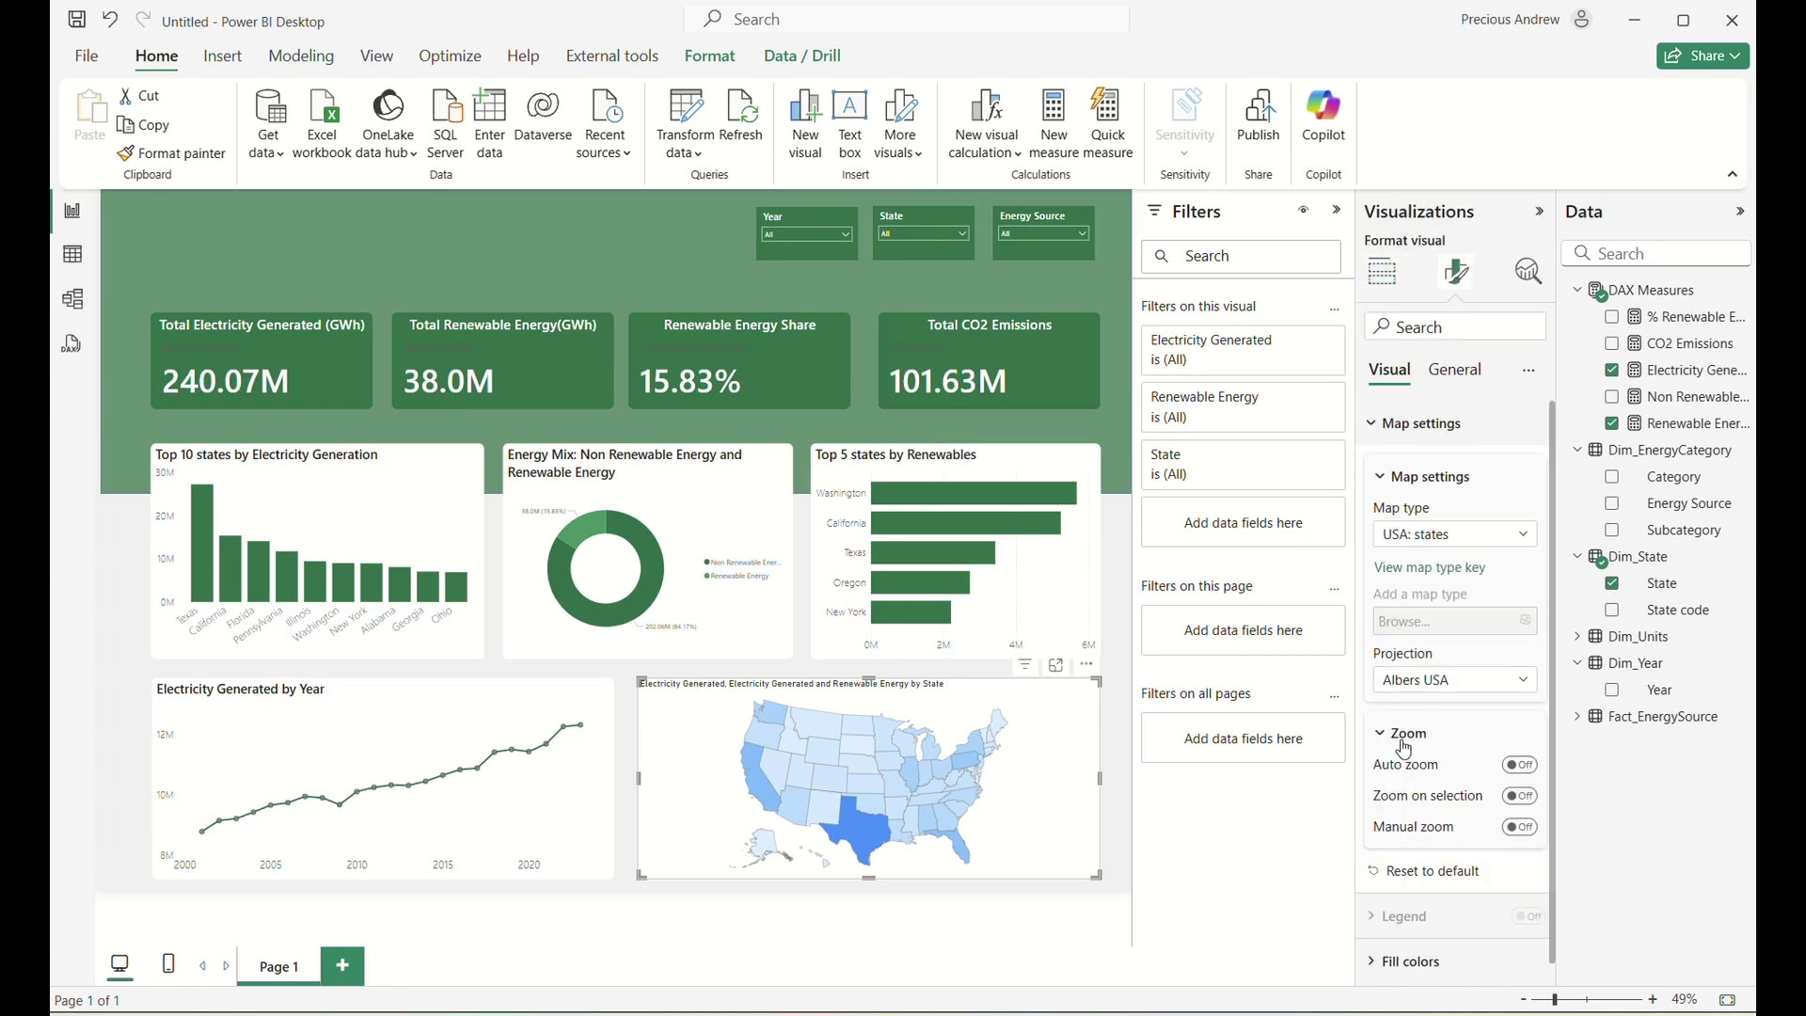
pyautogui.click(1522, 798)
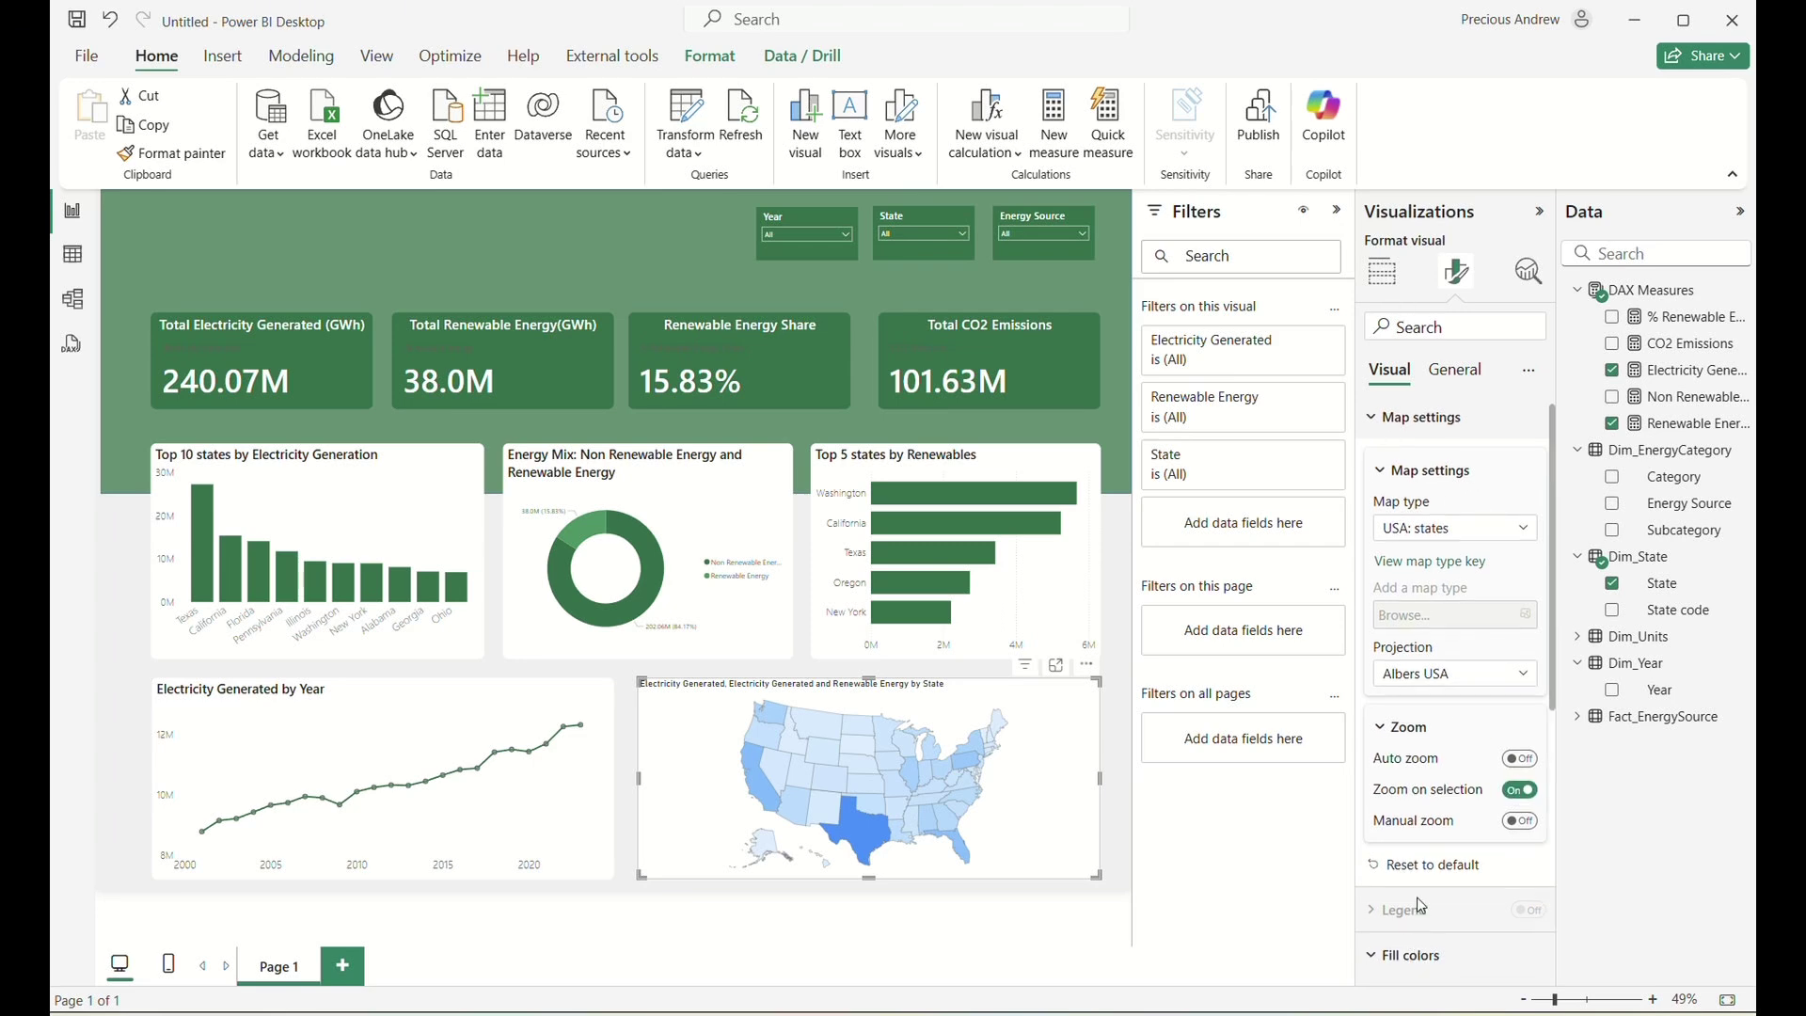
# Set the shape map's fill colors to crimson for Maximum and dark green #23684A for Minimum, and turn on Gradient.
pyautogui.click(1411, 960)
pyautogui.scroll(-5, 1392, 659)
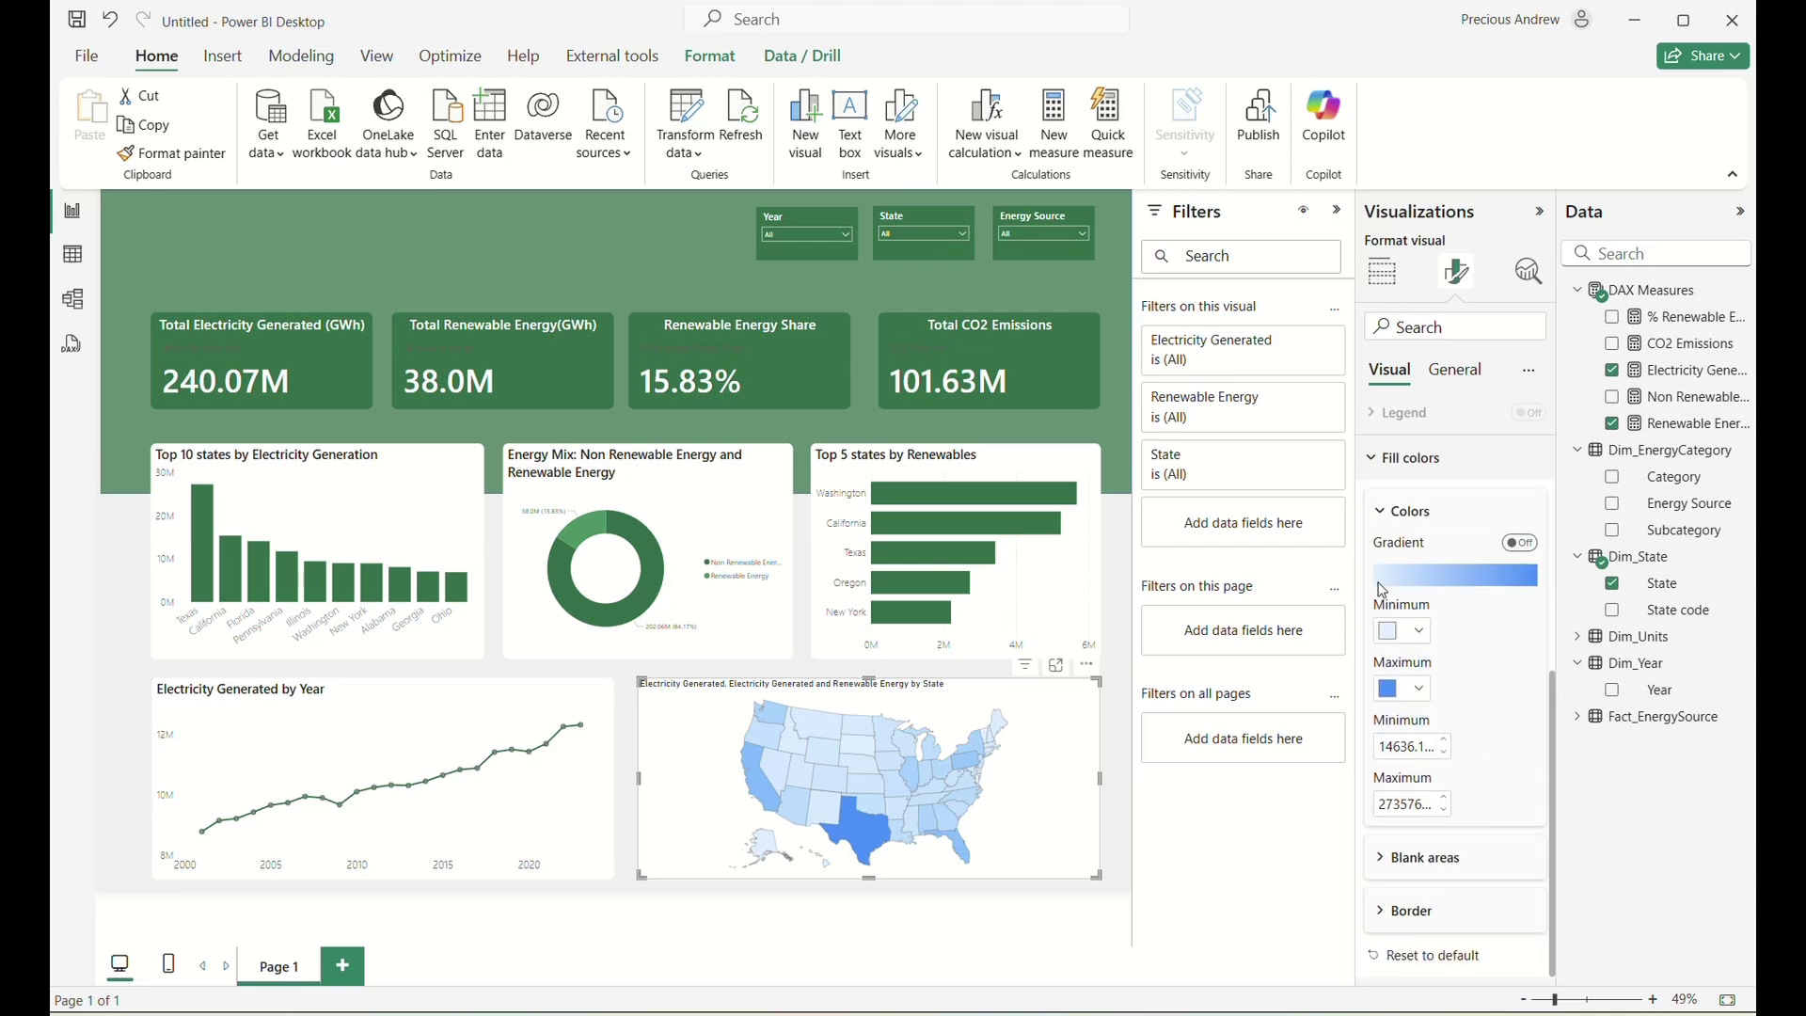
pyautogui.click(1421, 690)
pyautogui.click(1483, 696)
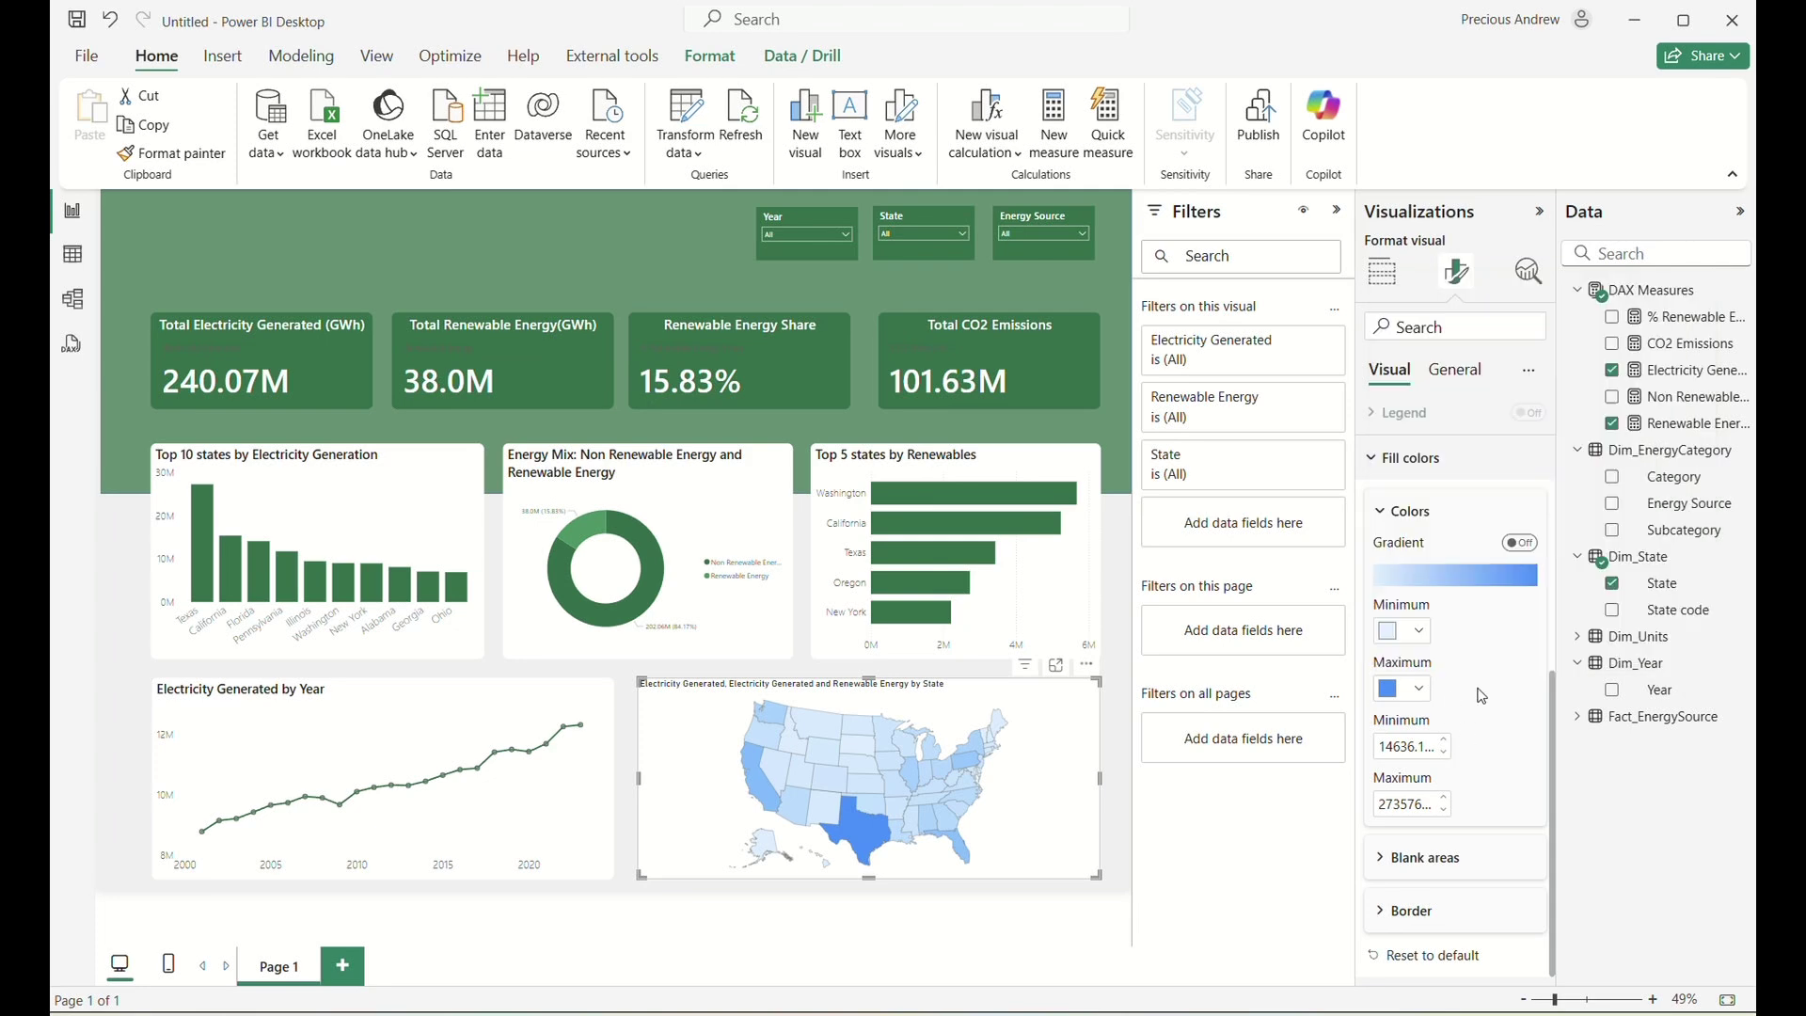
pyautogui.click(1422, 693)
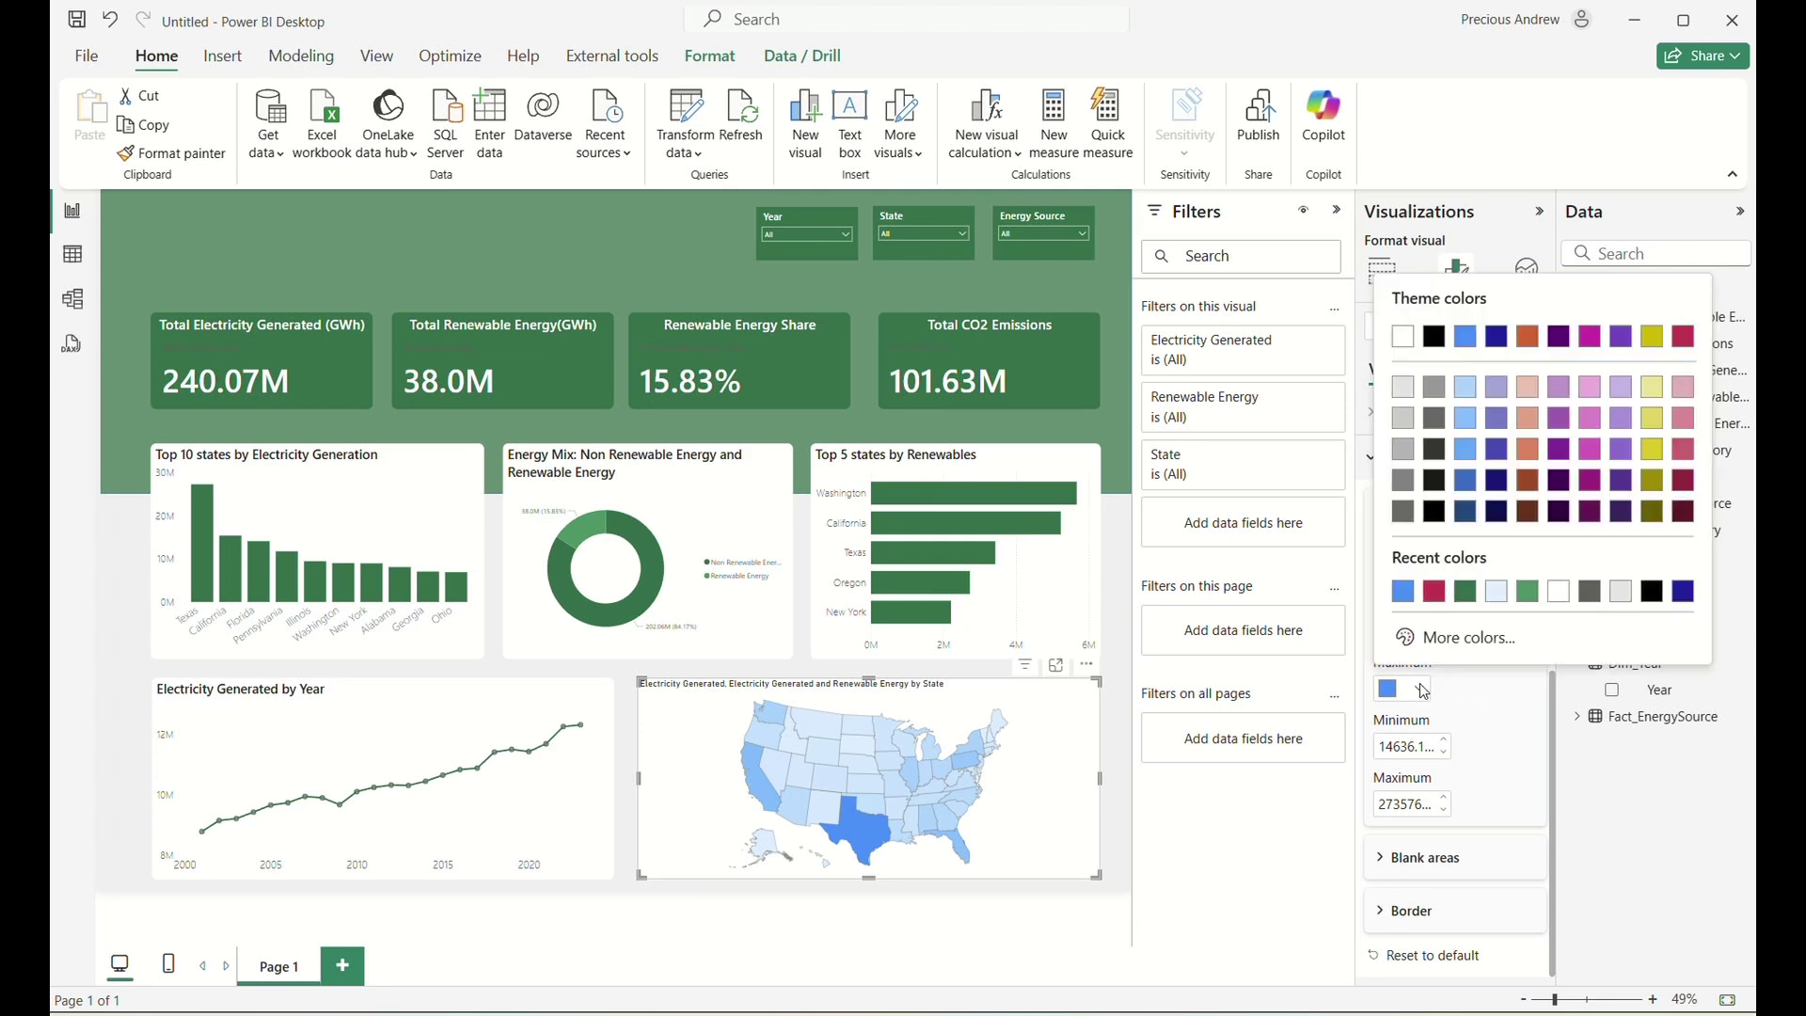
pyautogui.click(1435, 593)
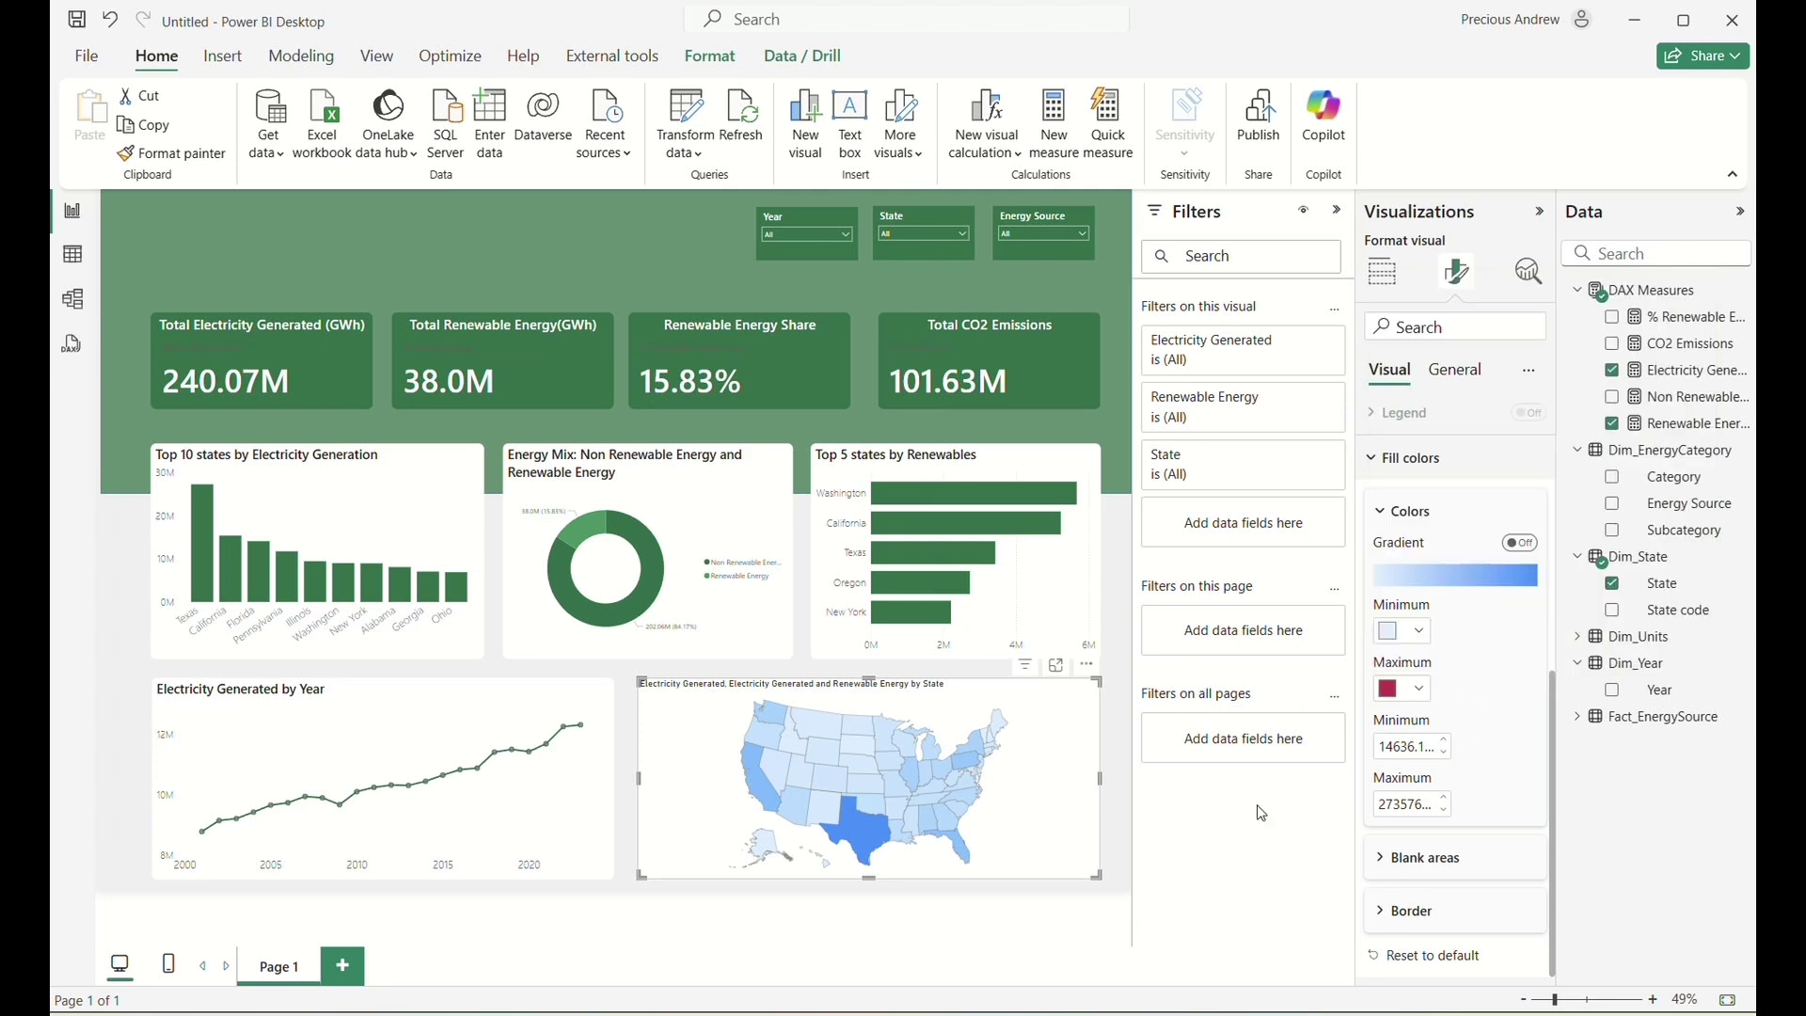
pyautogui.click(1427, 632)
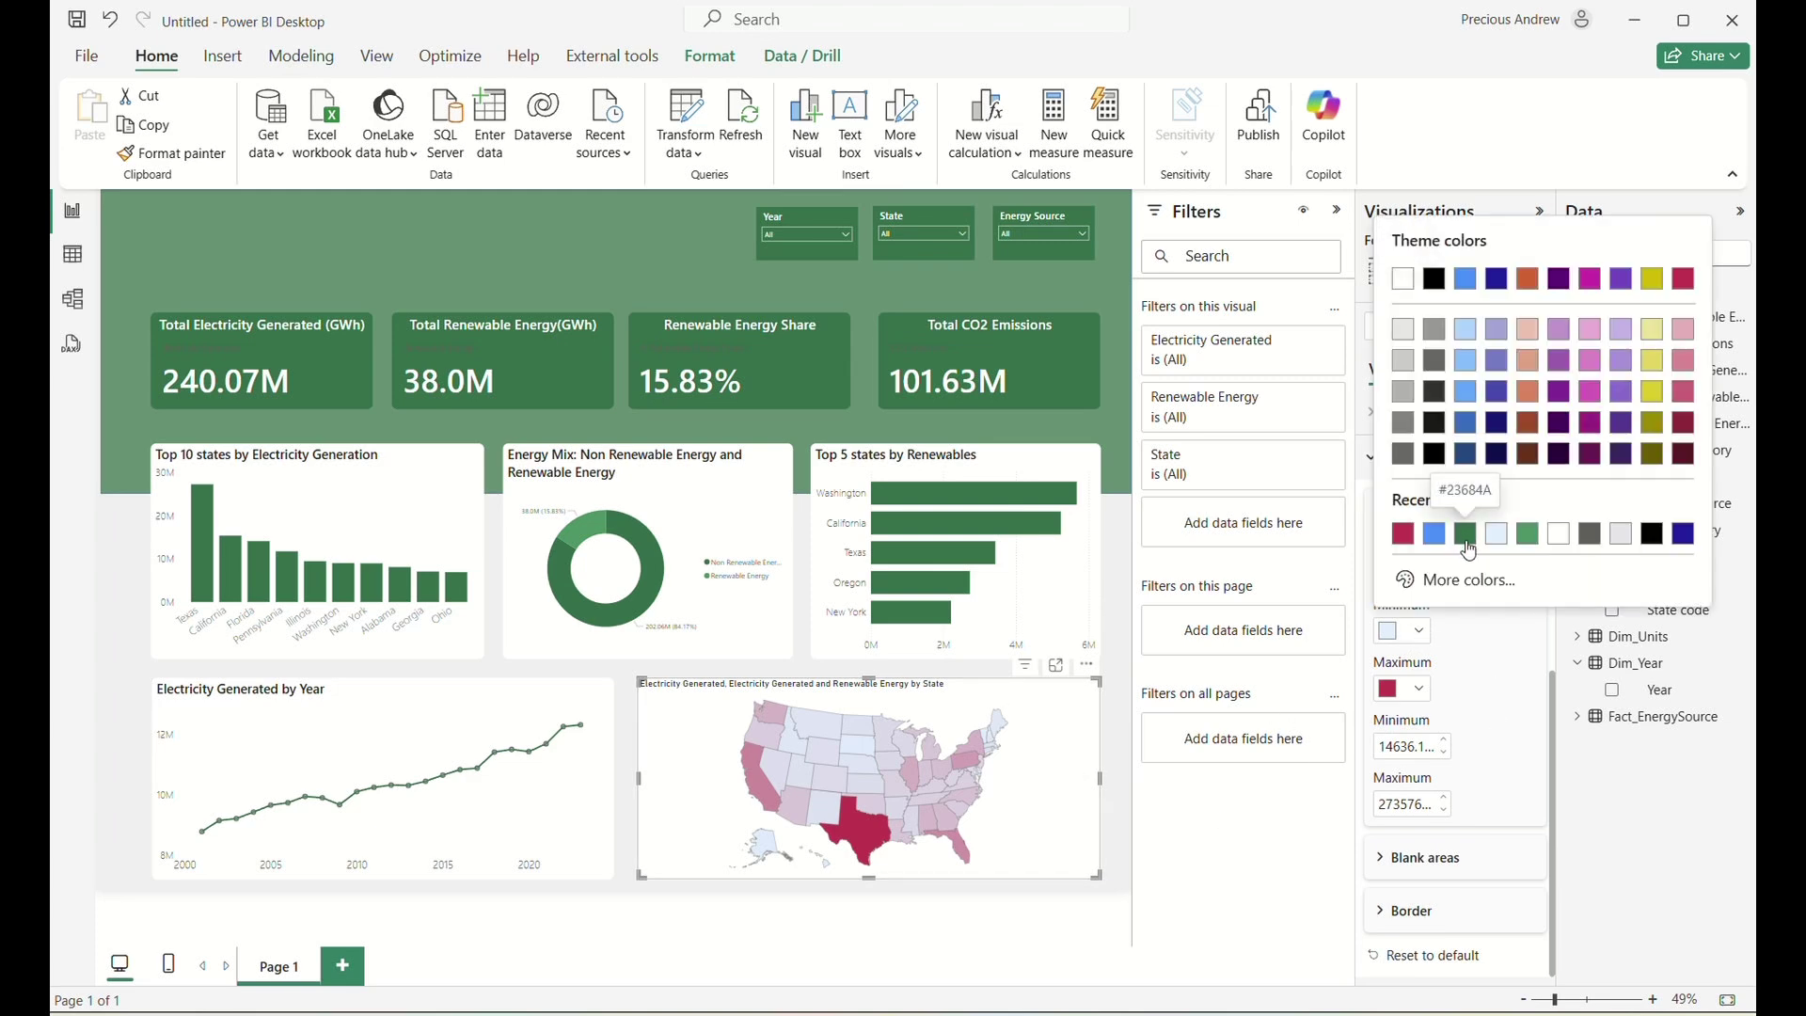
pyautogui.click(1467, 540)
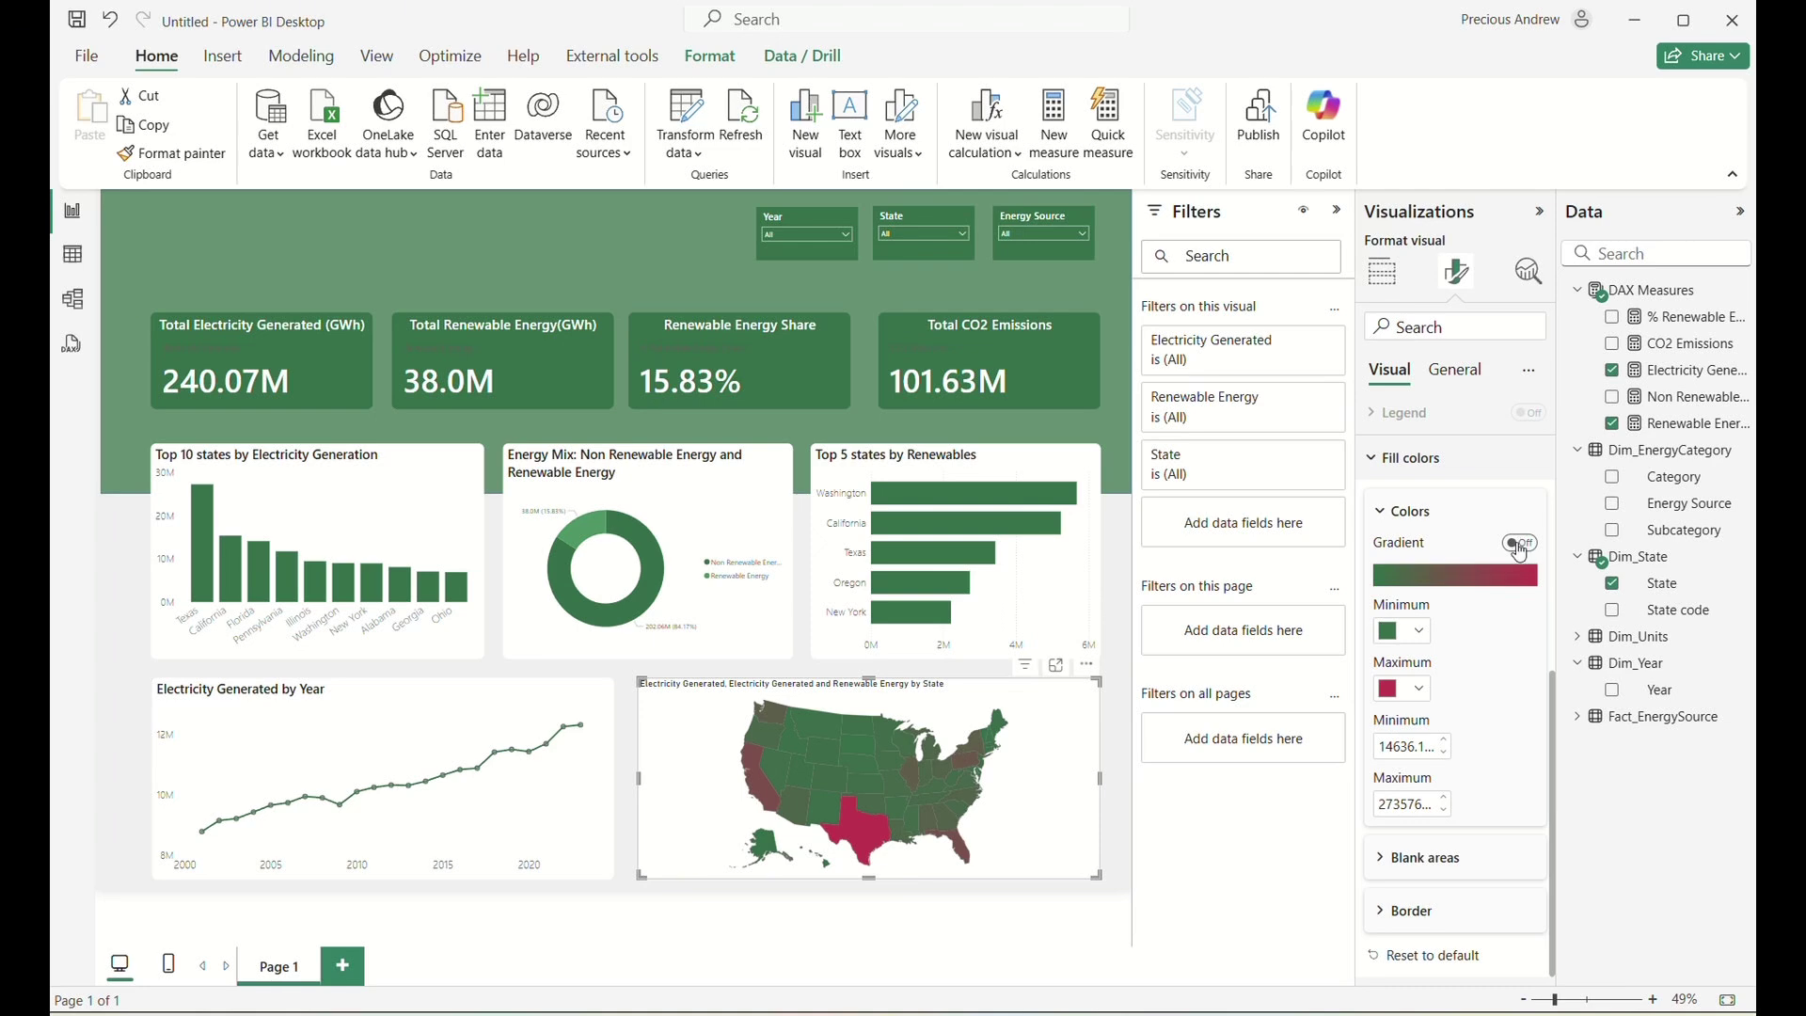
pyautogui.click(1519, 545)
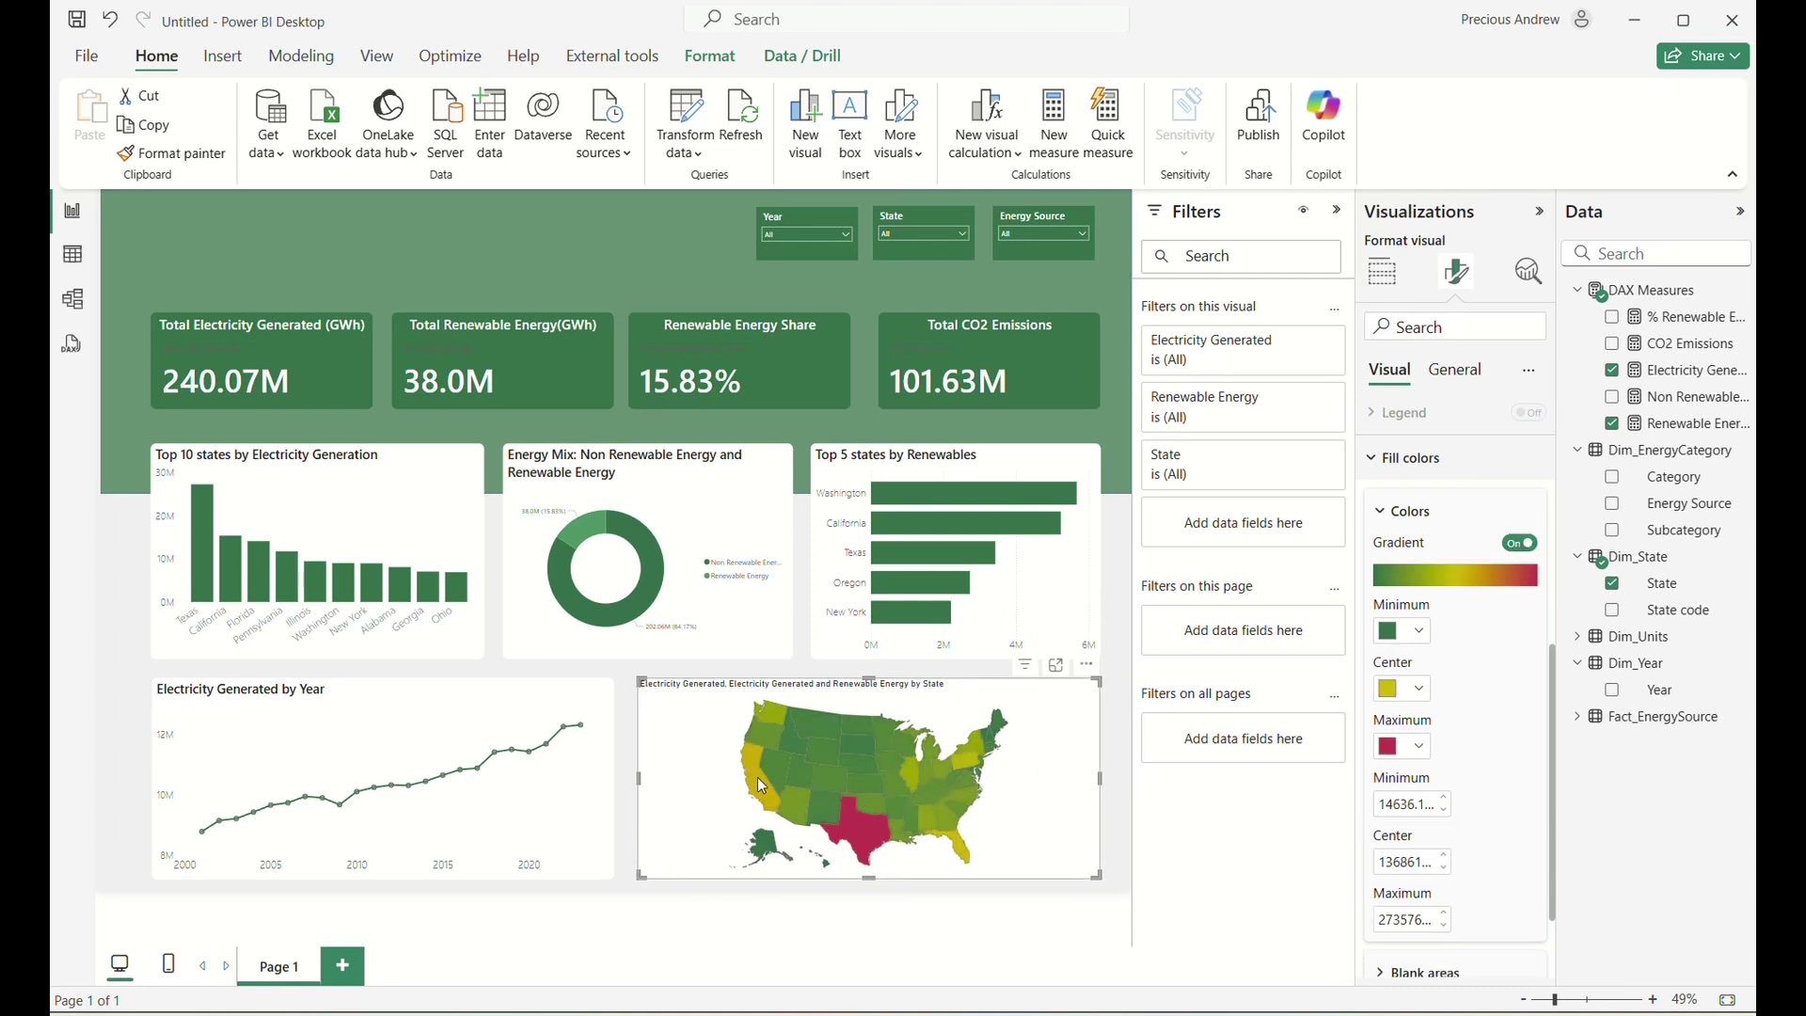
# Test the map's zoom on selection by selecting Wyoming and clearing the selection again.
pyautogui.click(819, 752)
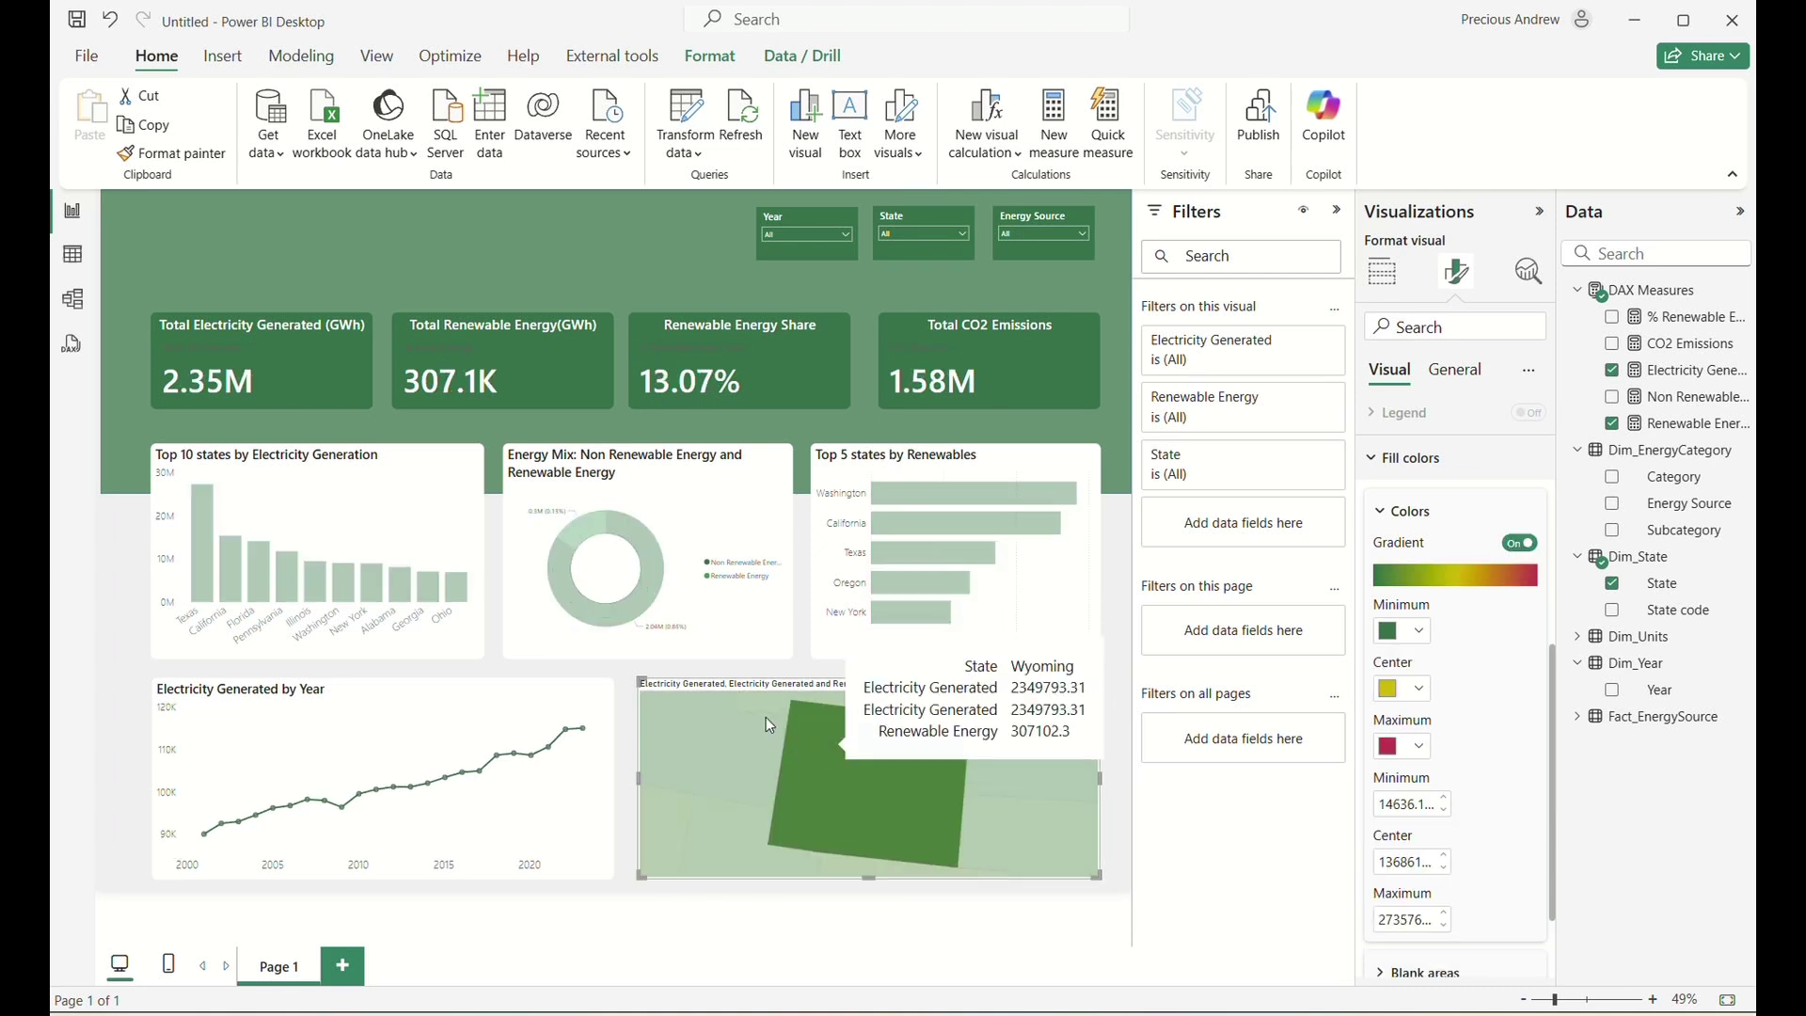
pyautogui.click(922, 823)
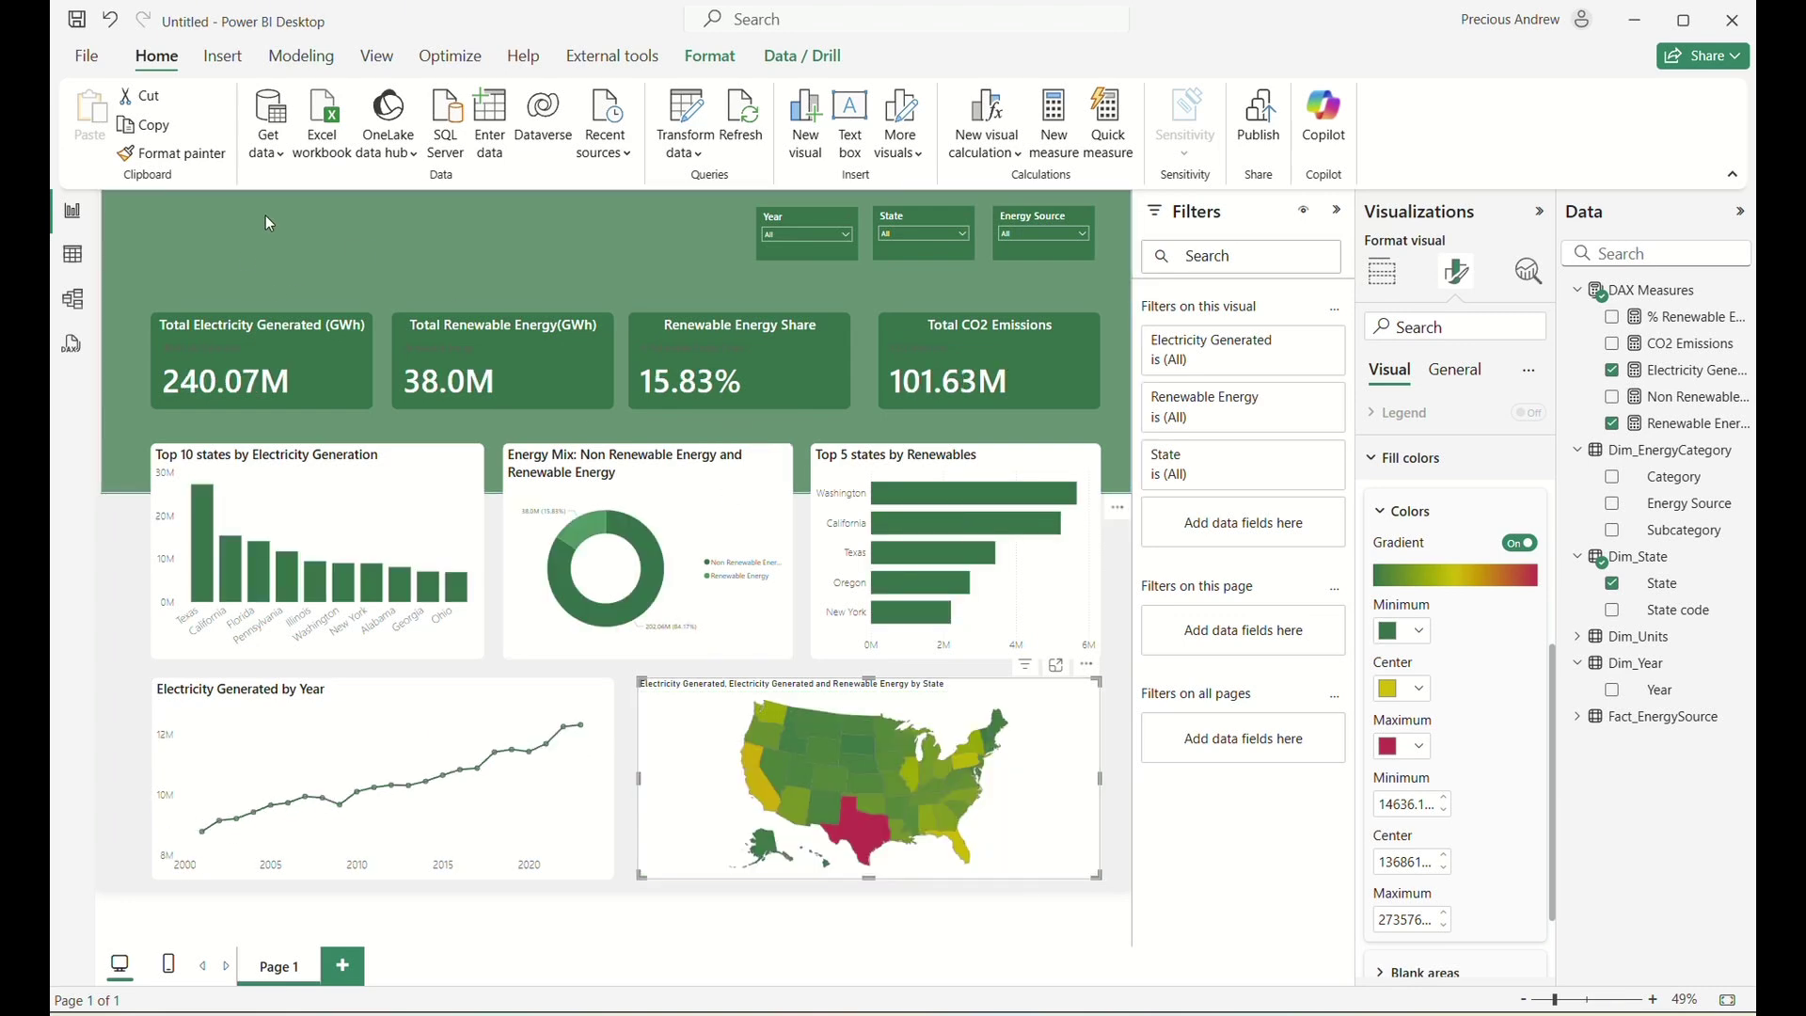
# Add a text box above the KPI cards, beside the slicers, reading "US ELECTRICITY DATA OVERVIEW : 2001 -2023".
pyautogui.click(850, 128)
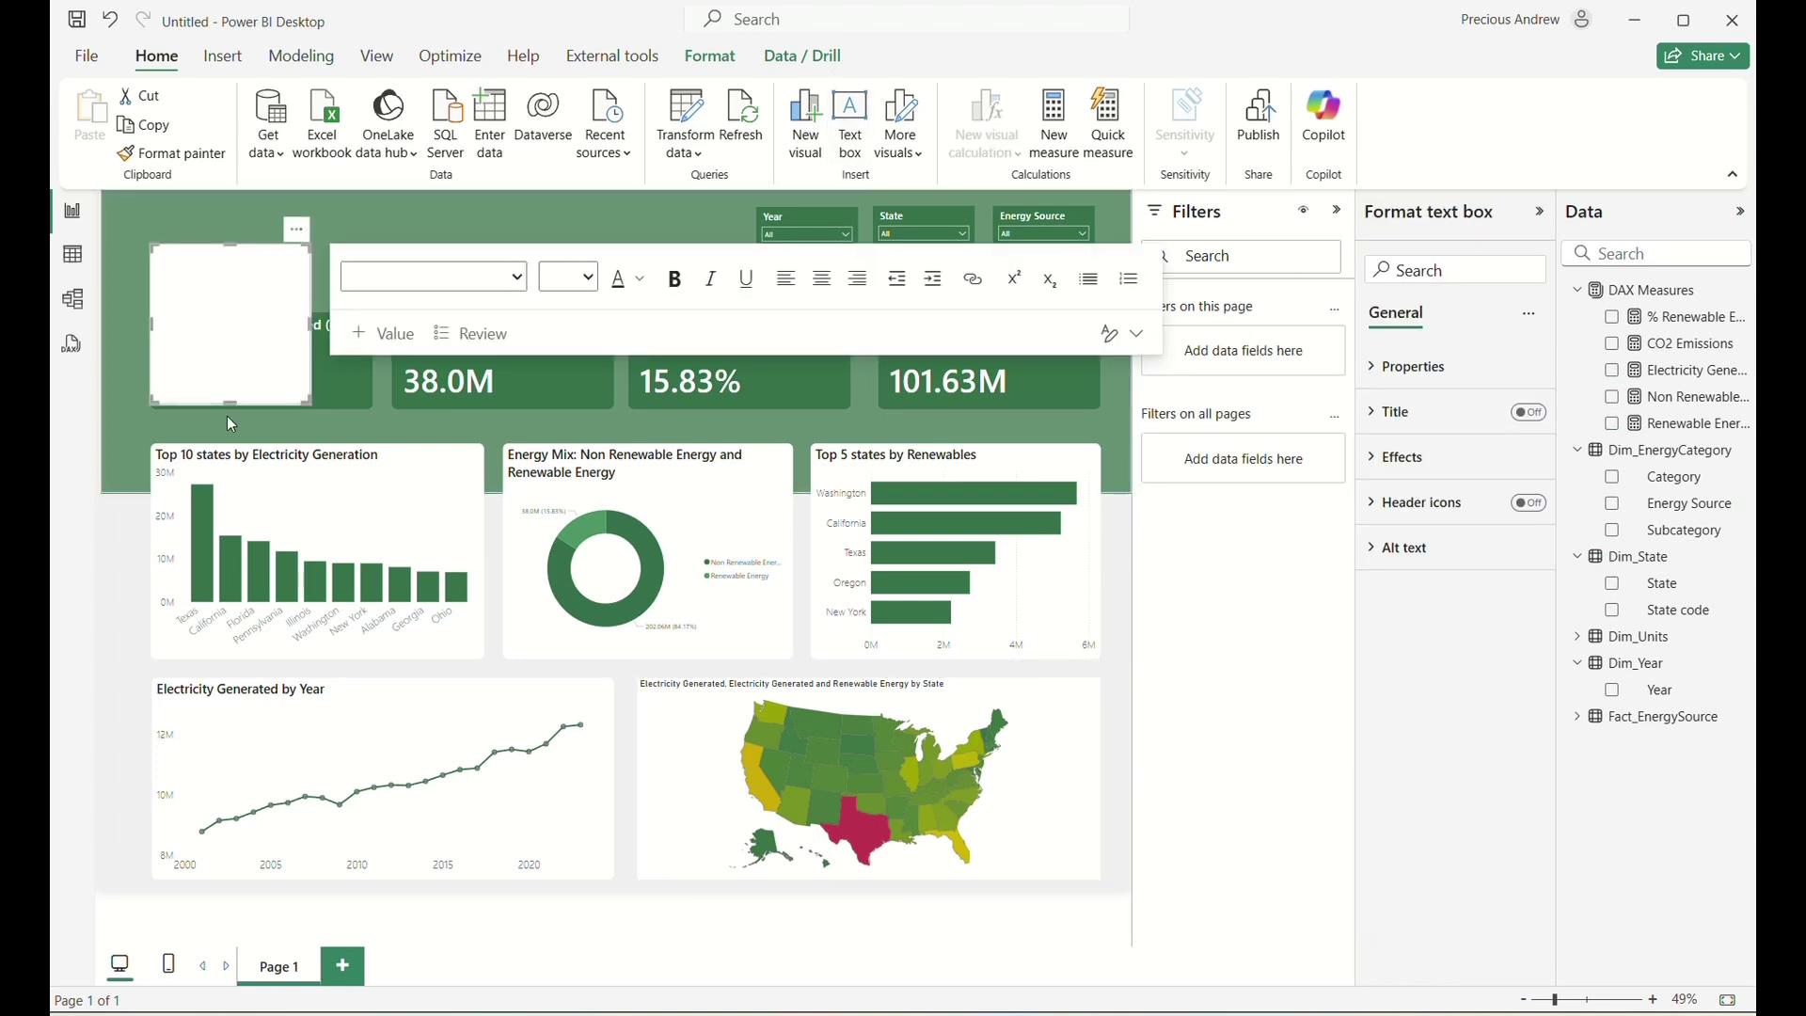
pyautogui.moveTo(231, 403); pyautogui.dragTo(232, 292)
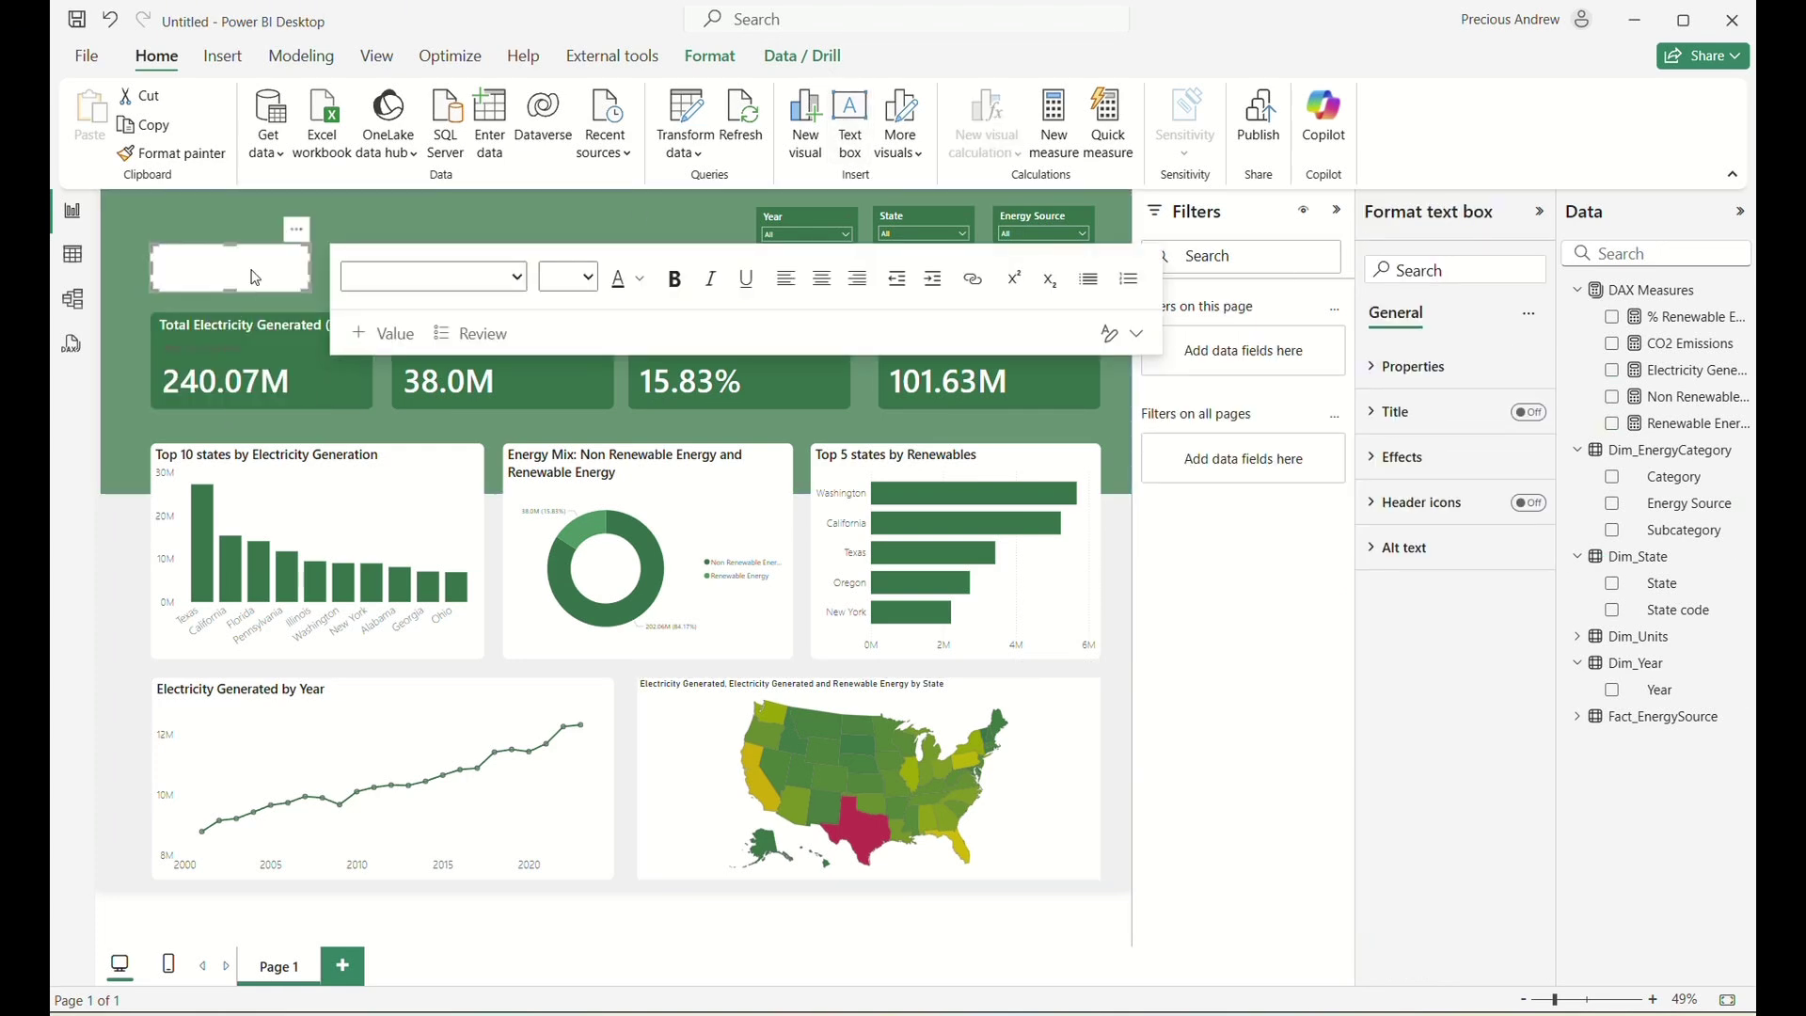
pyautogui.click(248, 273)
pyautogui.moveTo(291, 230); pyautogui.dragTo(628, 252)
pyautogui.write('US ELECTRI')
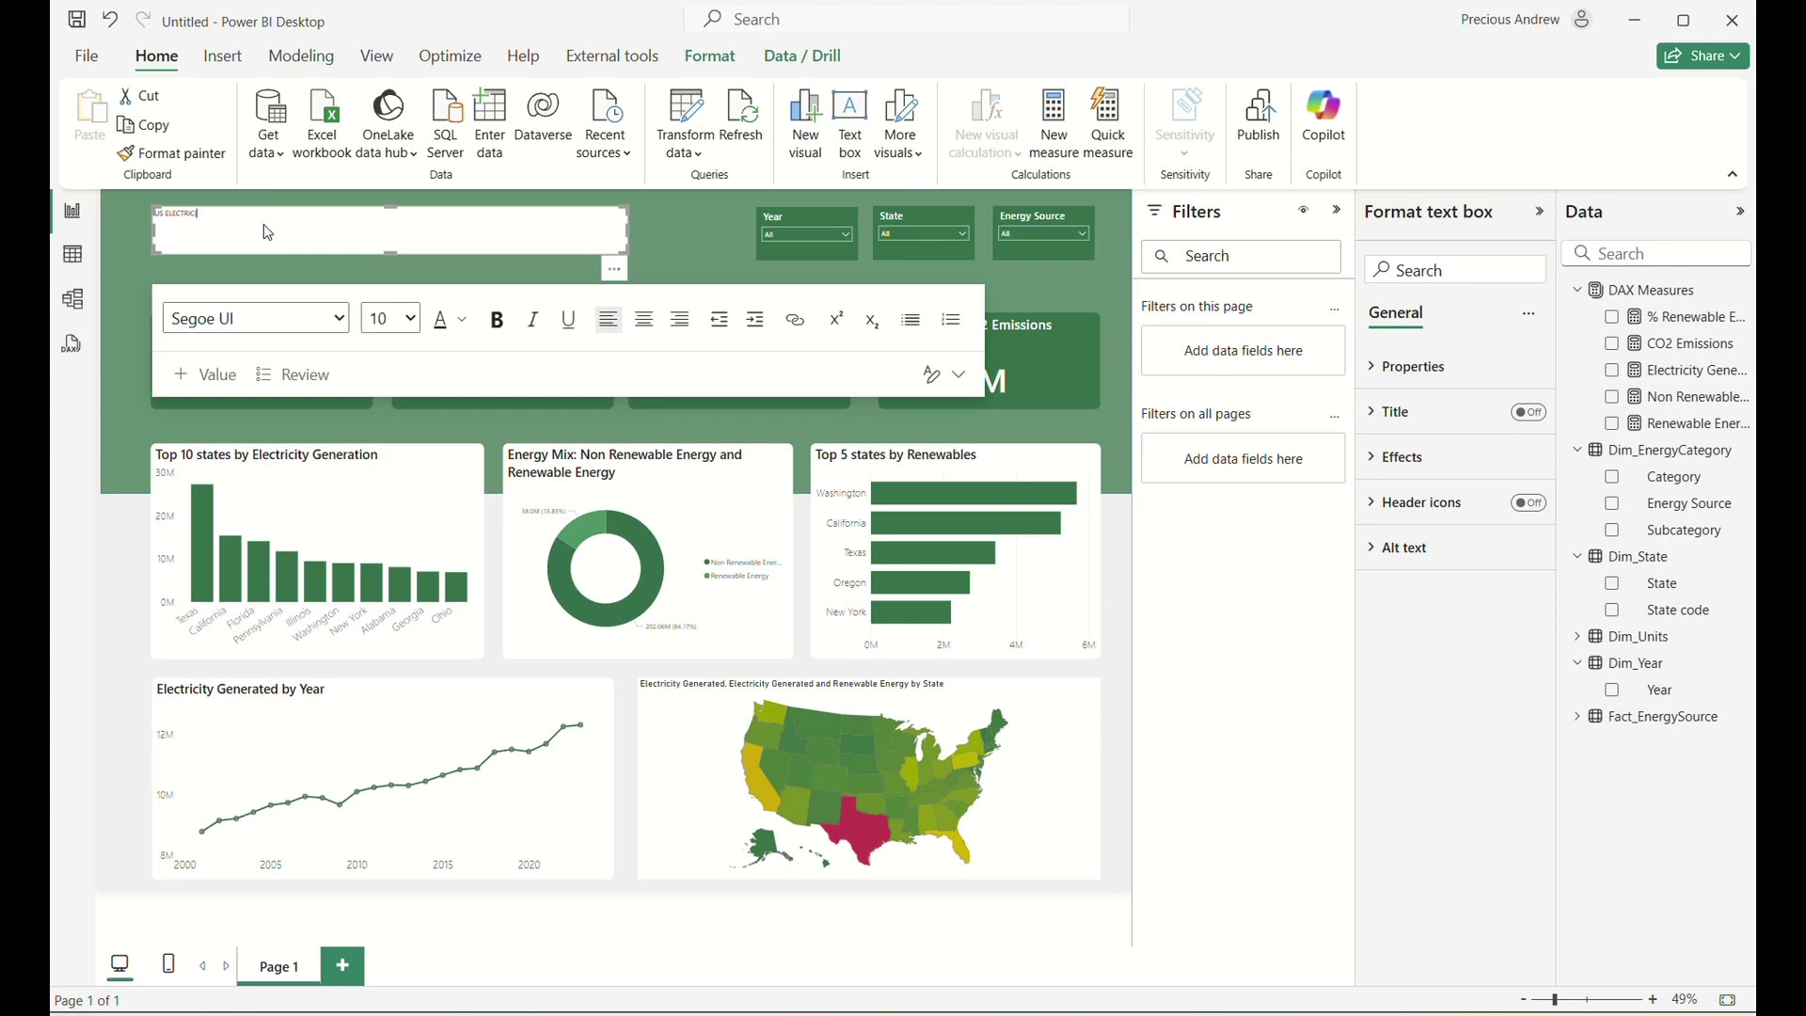
pyautogui.write('CITY DATA OVERVIEW : 2001 - 2023')
# Set the dashboard title text to size 36 in dark green.
pyautogui.click(388, 320)
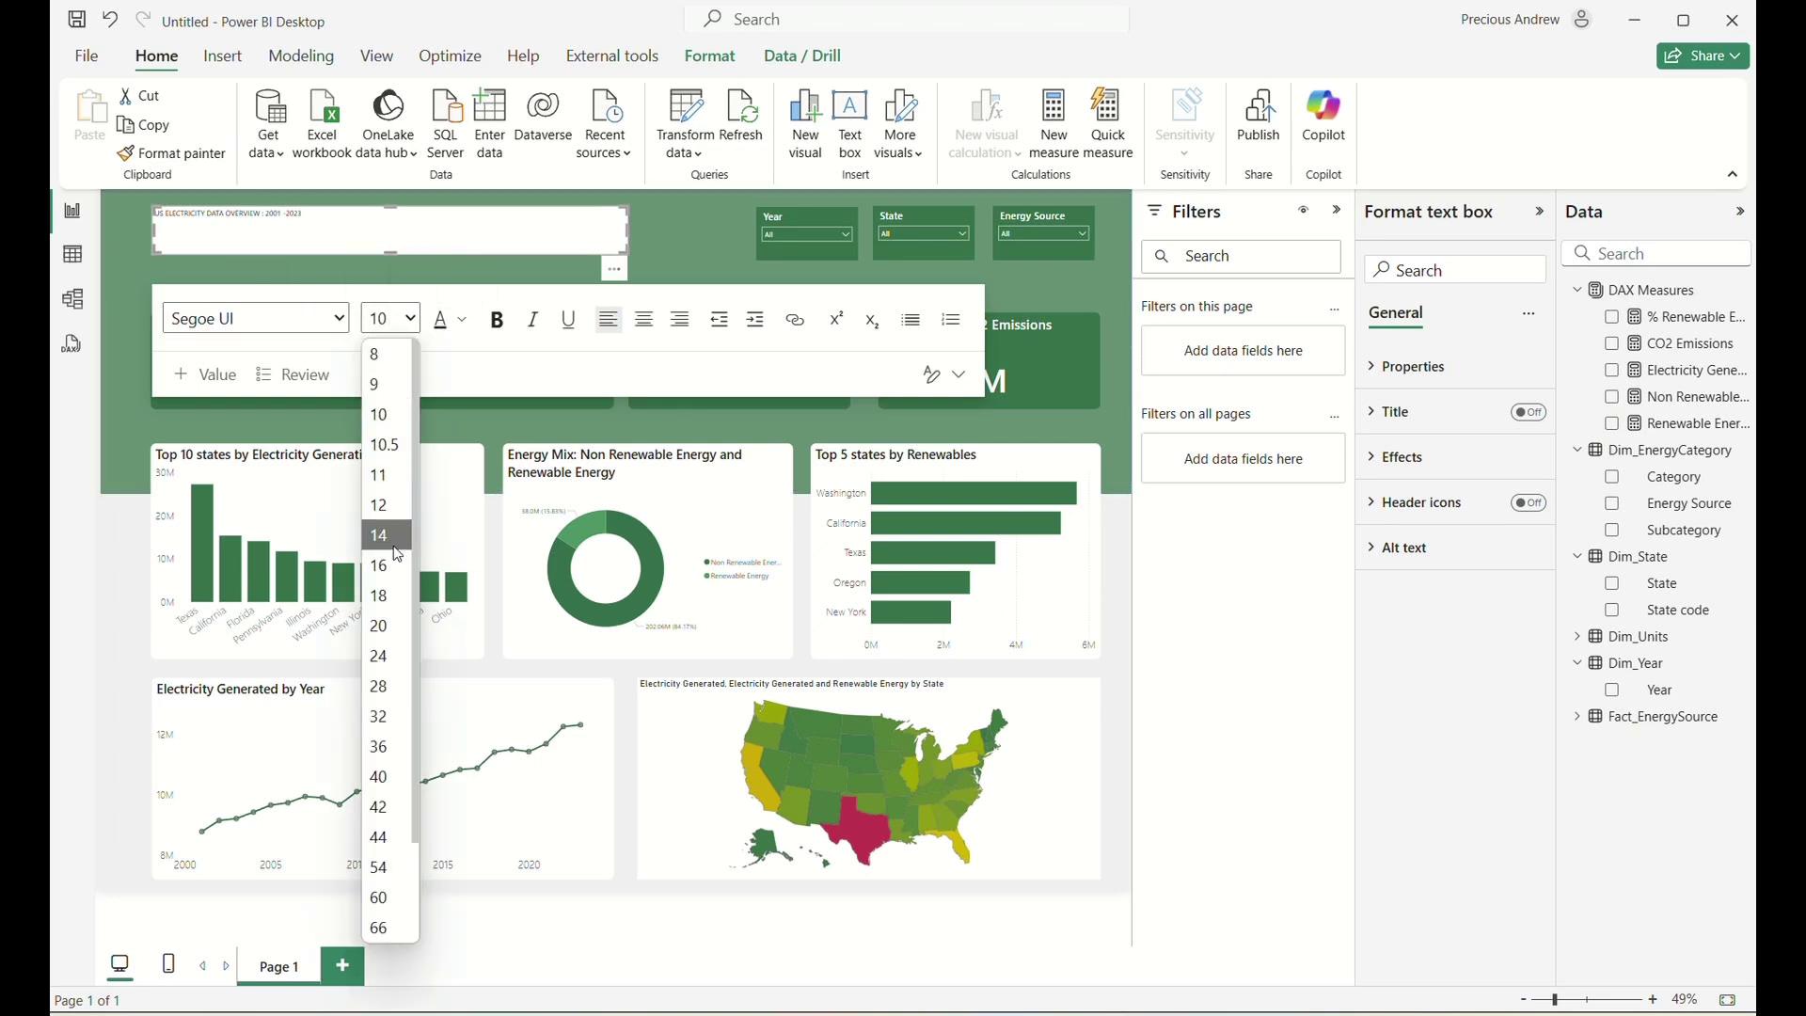
pyautogui.moveTo(303, 214); pyautogui.dragTo(110, 207)
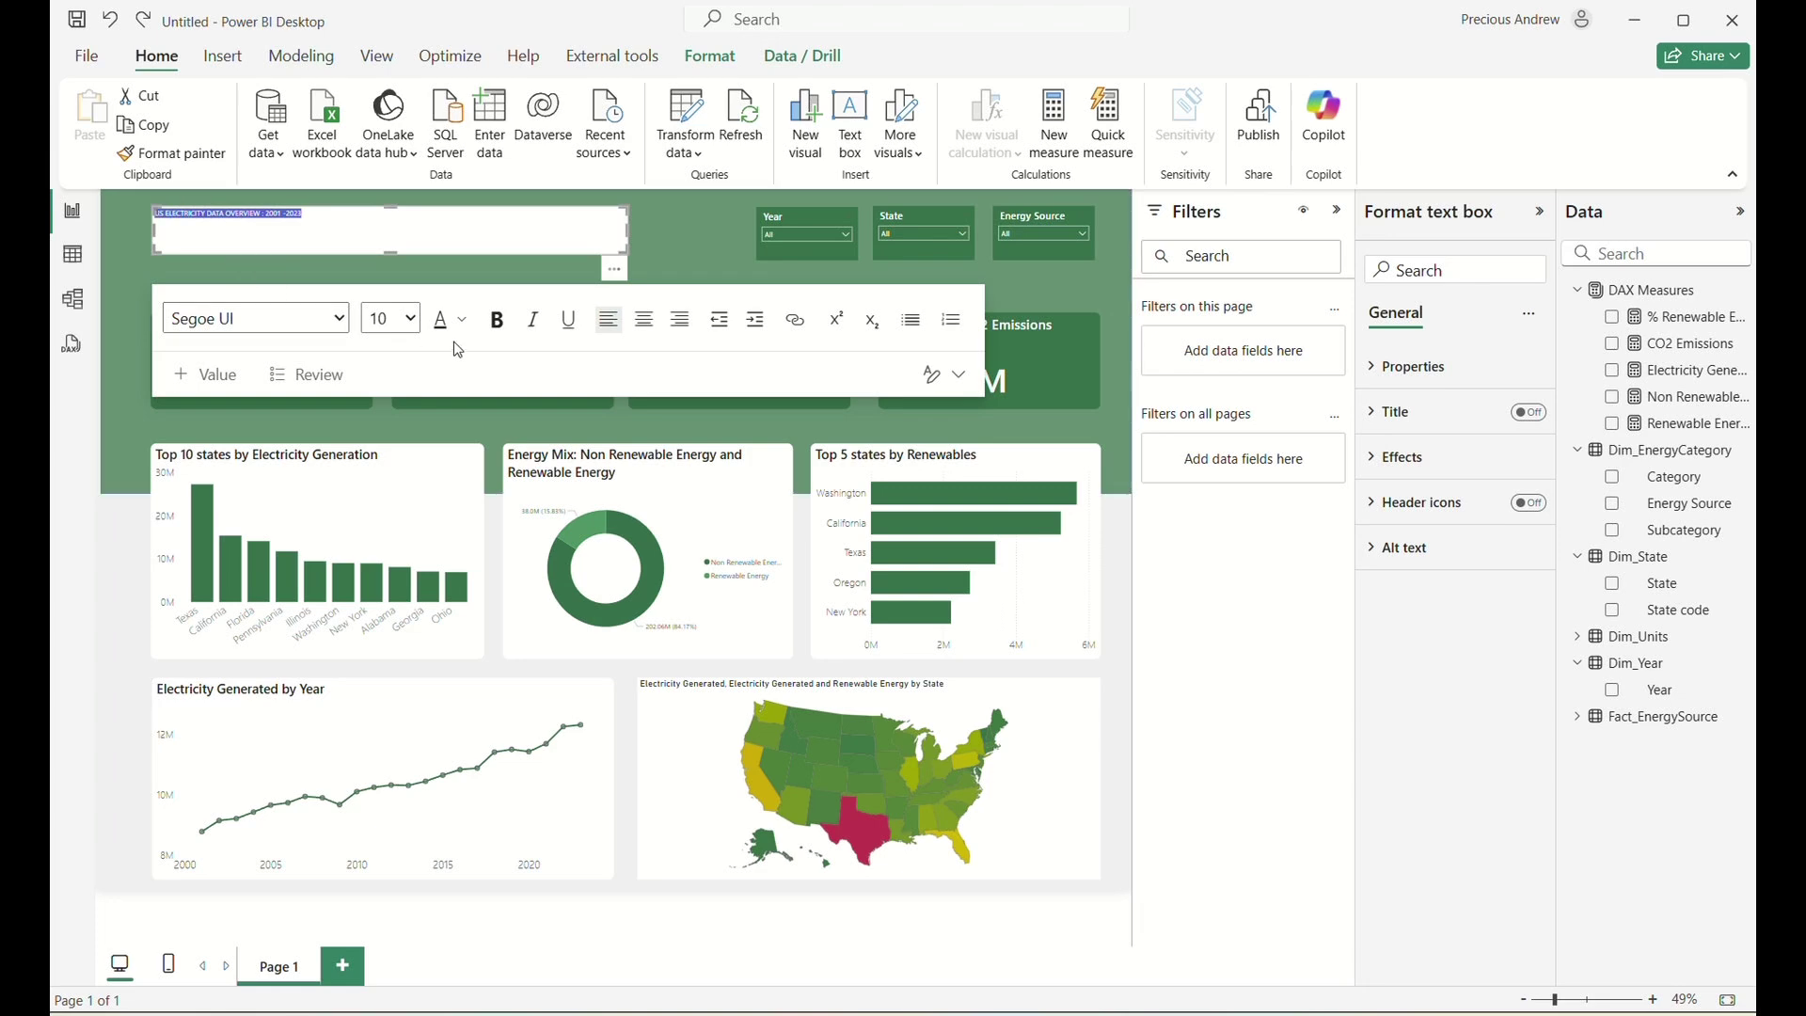
pyautogui.click(390, 320)
pyautogui.click(394, 776)
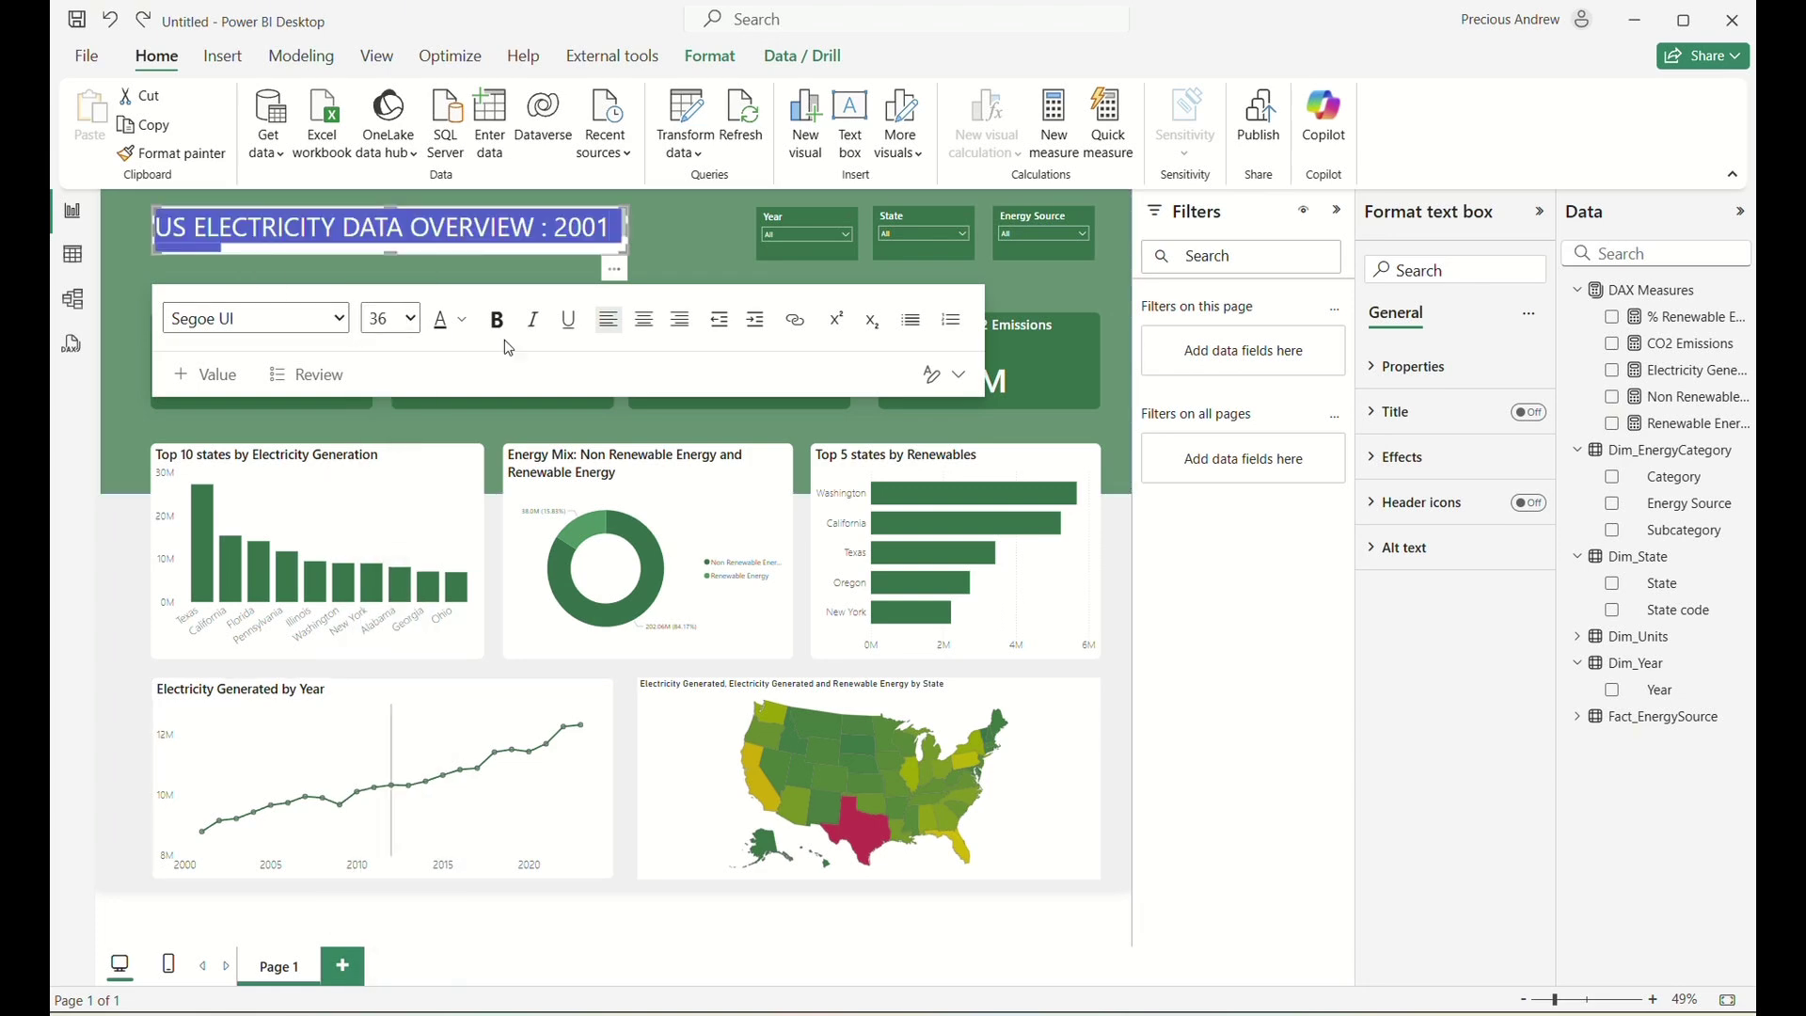
pyautogui.click(461, 320)
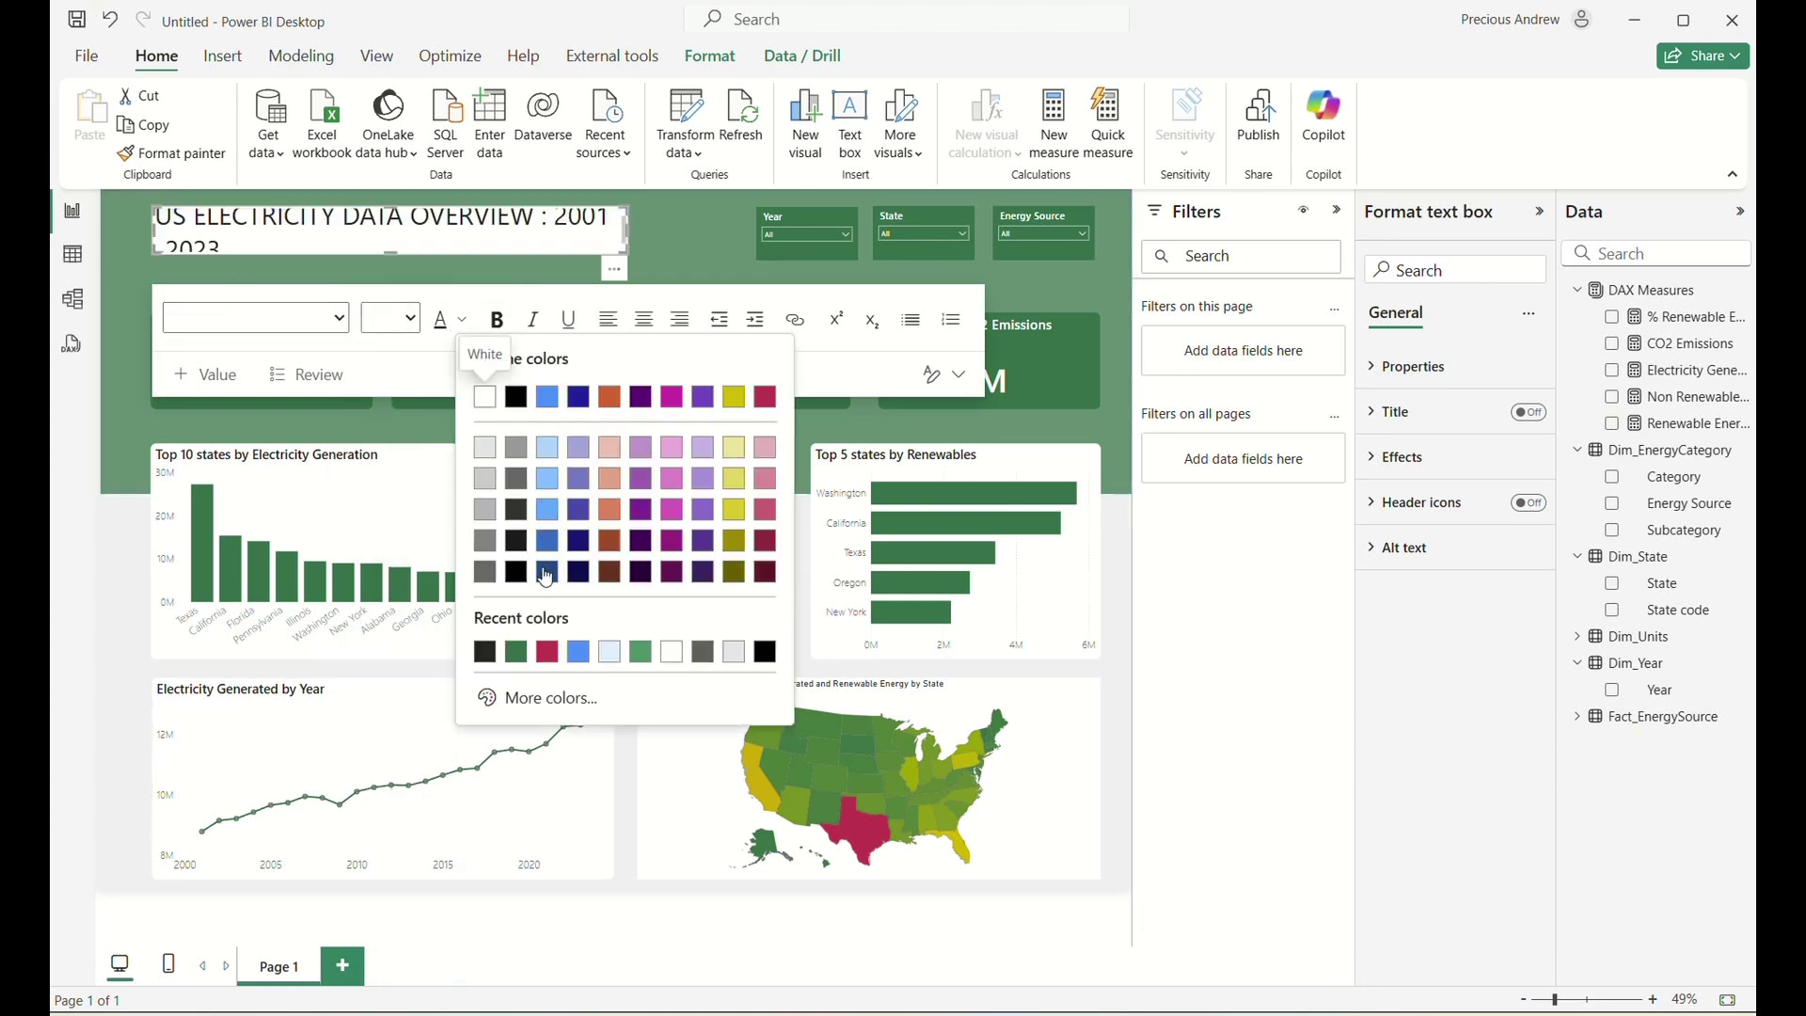
pyautogui.click(515, 658)
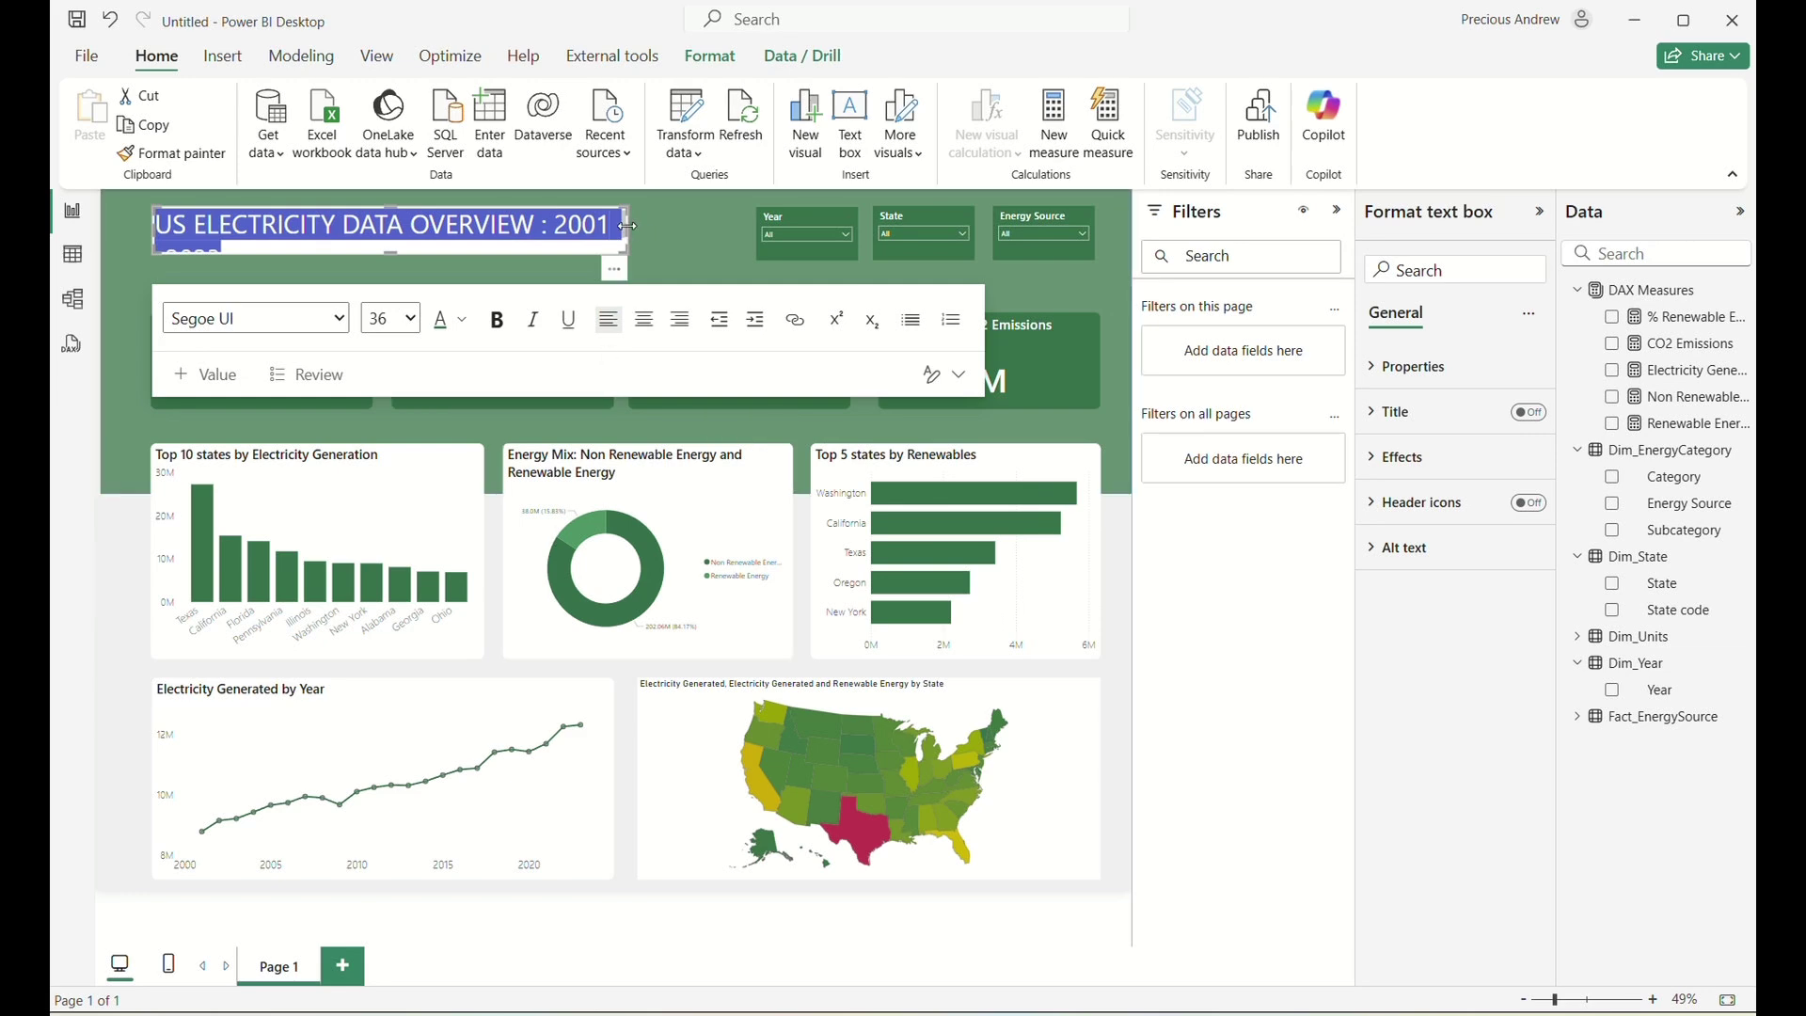
# Set the title's font size to 32 and adjust the text box width so the title fits on one line.
pyautogui.moveTo(628, 229); pyautogui.dragTo(695, 234)
pyautogui.moveTo(695, 233); pyautogui.dragTo(703, 235)
pyautogui.click(395, 319)
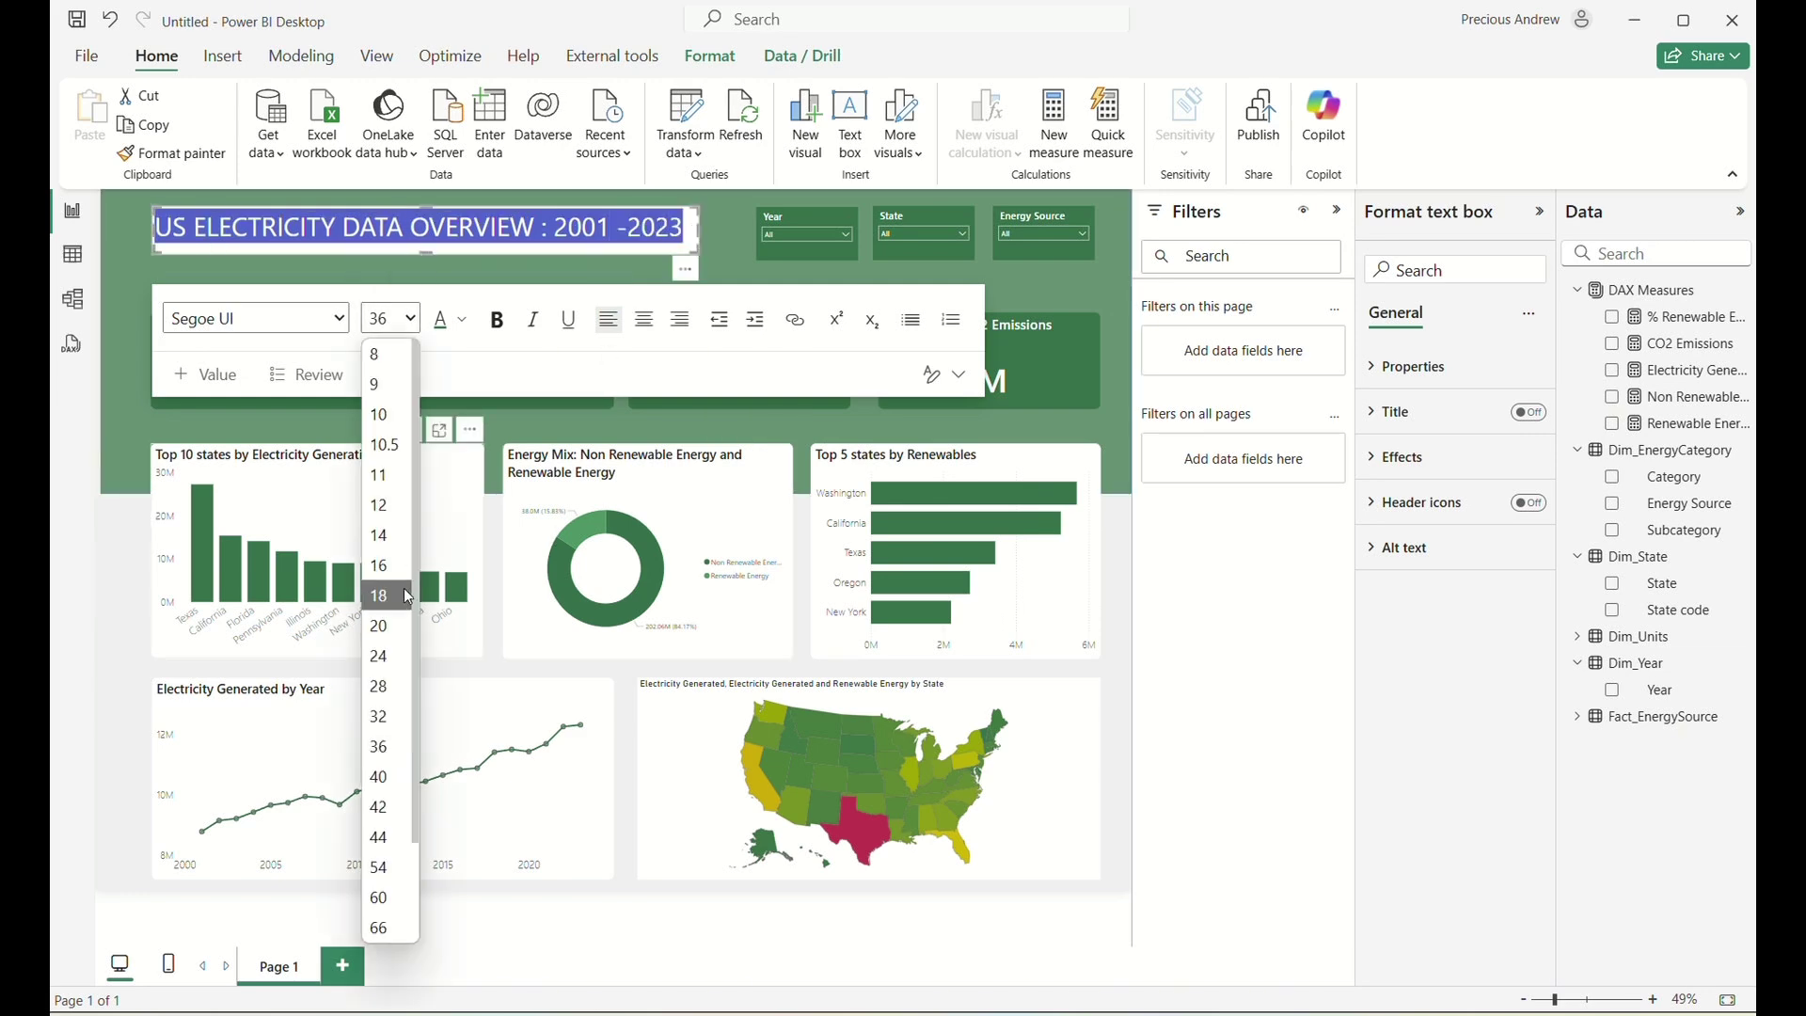
pyautogui.click(388, 717)
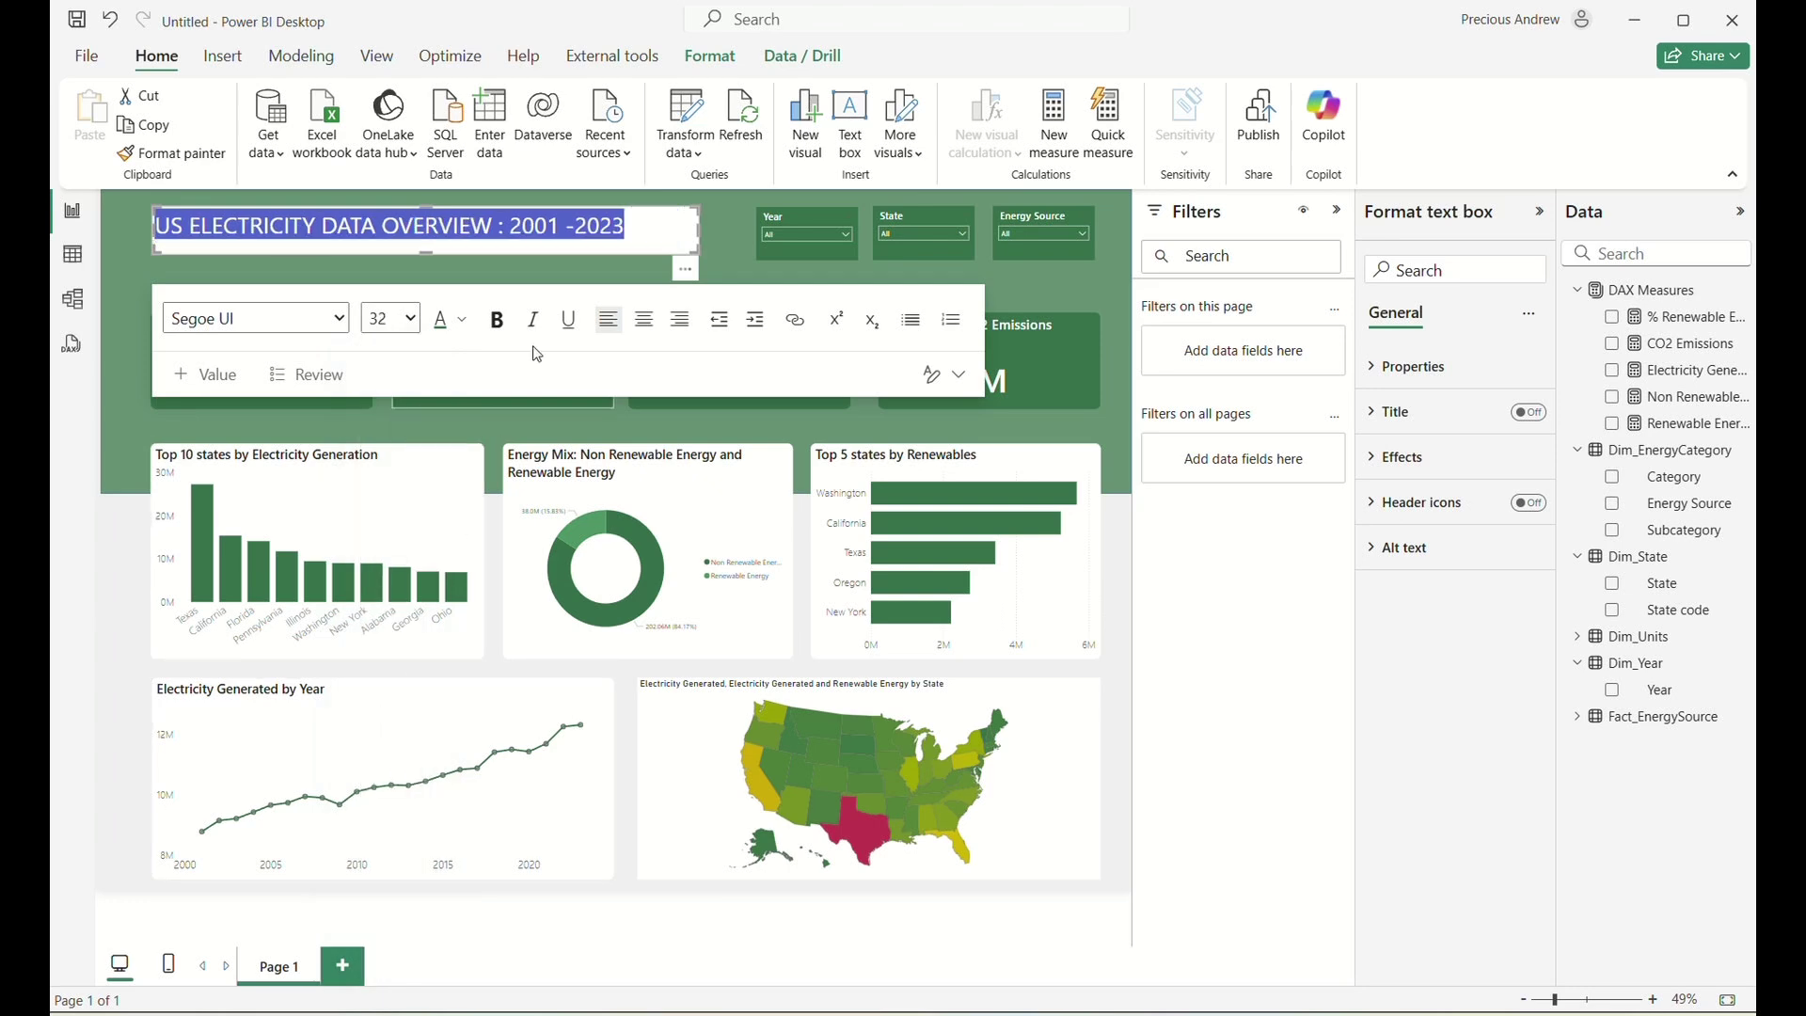
pyautogui.moveTo(654, 235); pyautogui.dragTo(631, 224)
pyautogui.click(666, 242)
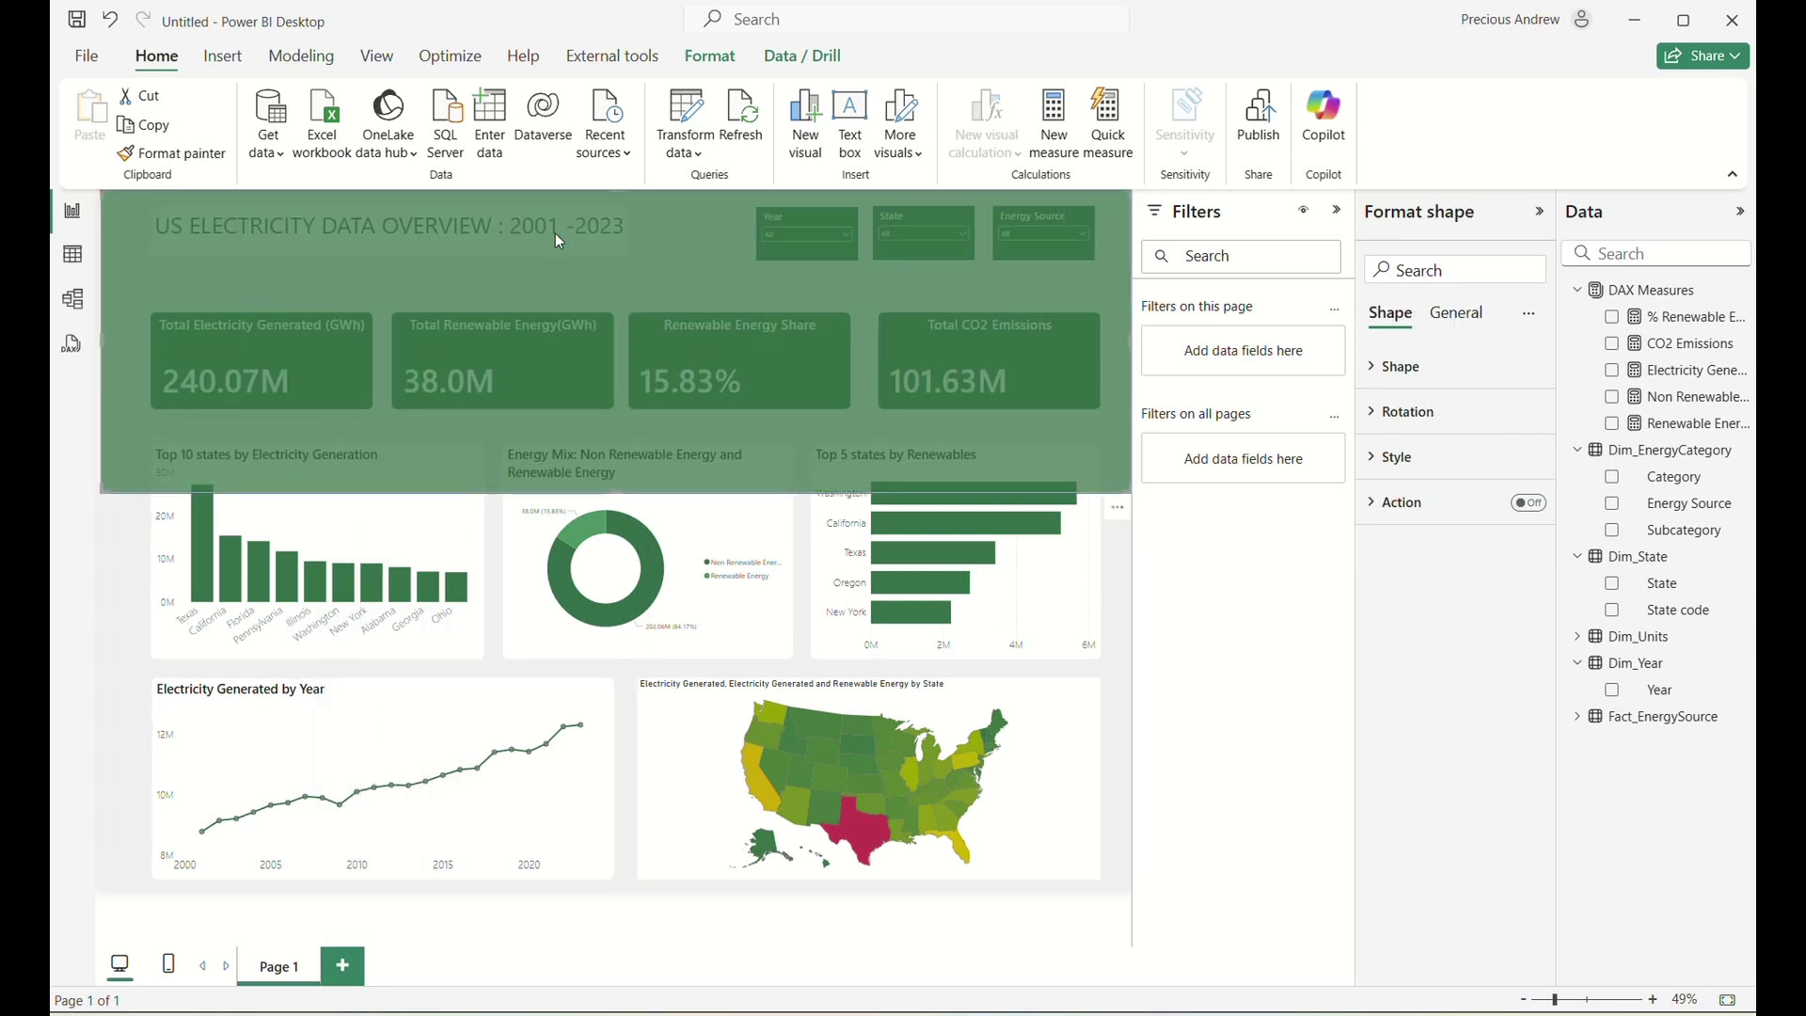
pyautogui.click(126, 510)
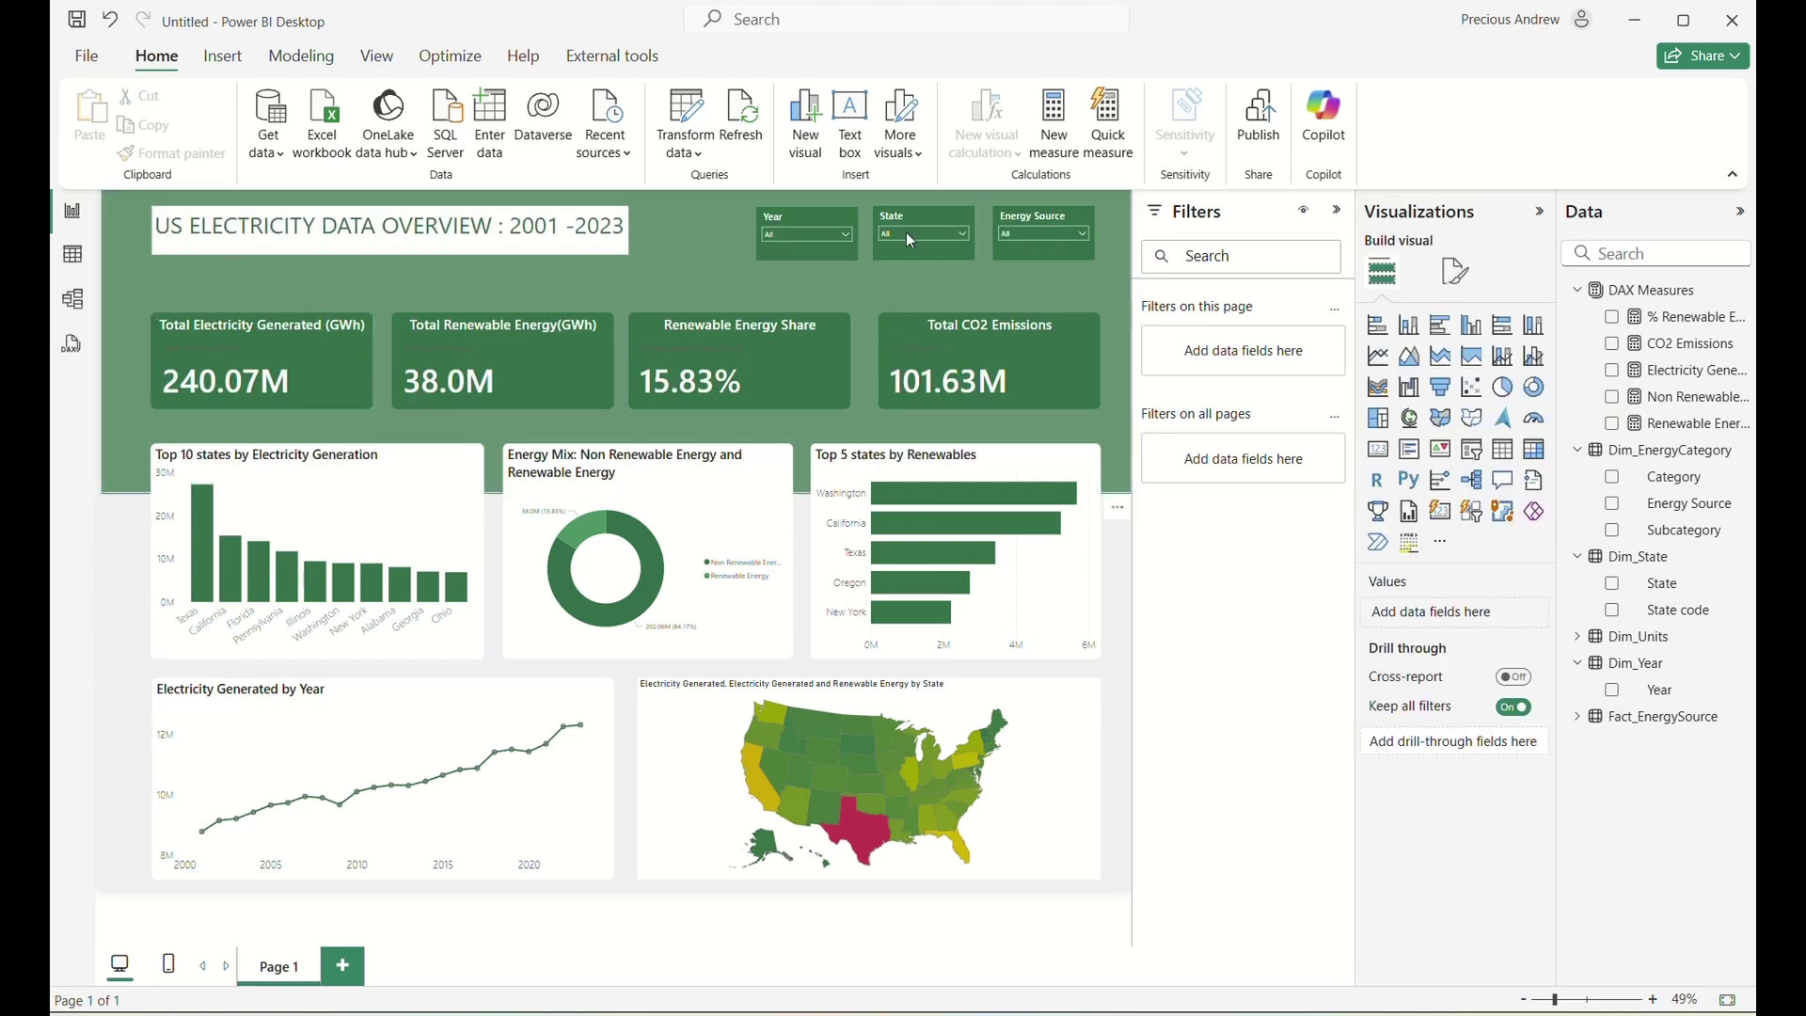
# Give the title text box a dark green background, make its text bold, and widen the box to fit the title.
pyautogui.click(458, 247)
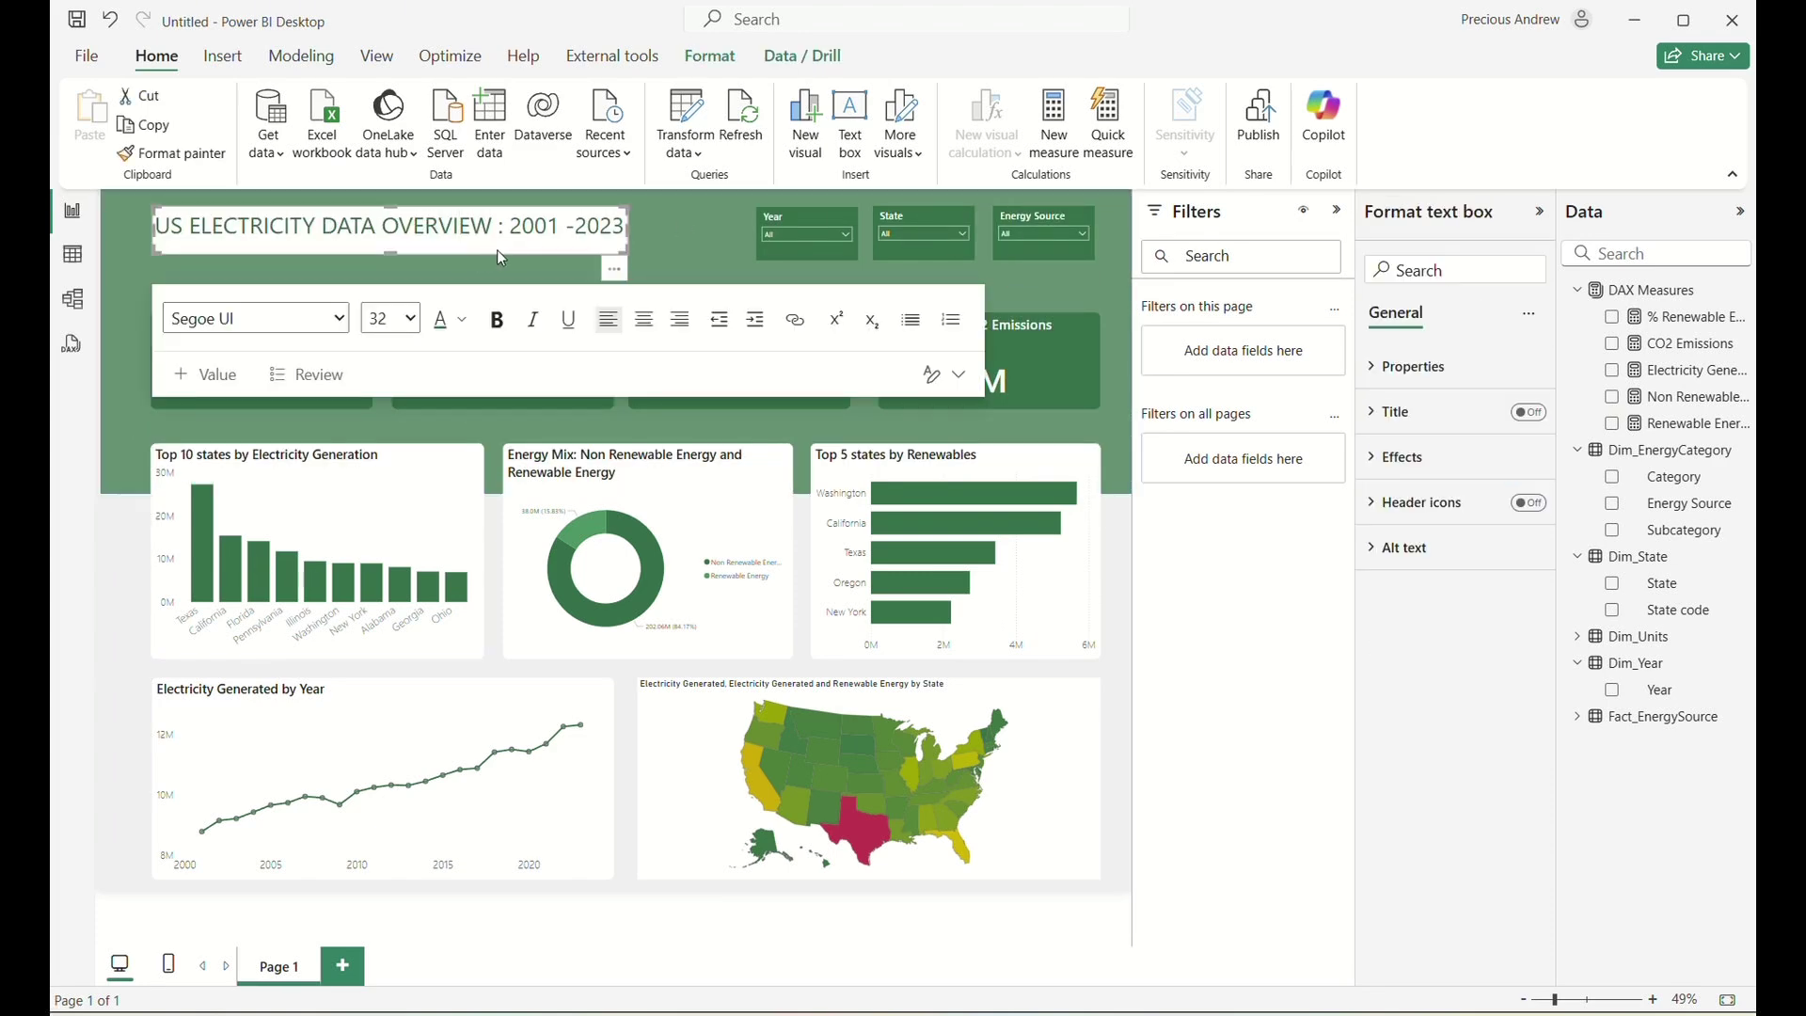
pyautogui.click(1403, 456)
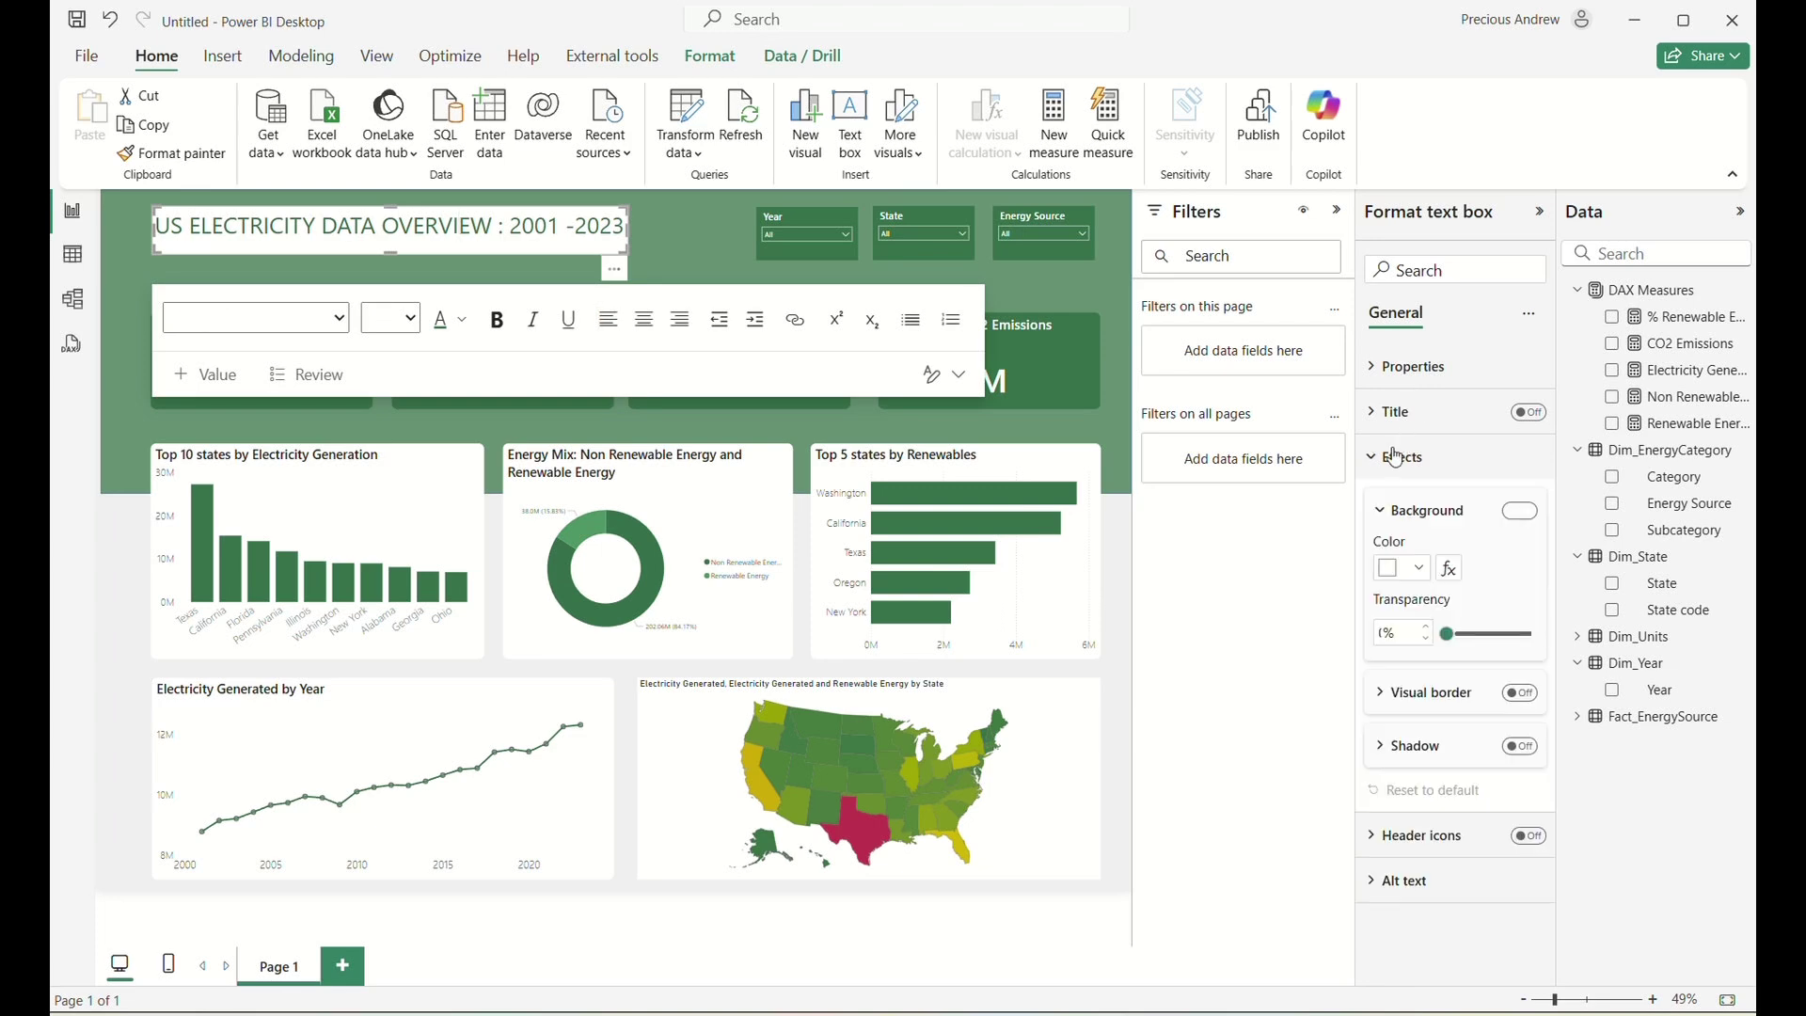
pyautogui.click(1392, 581)
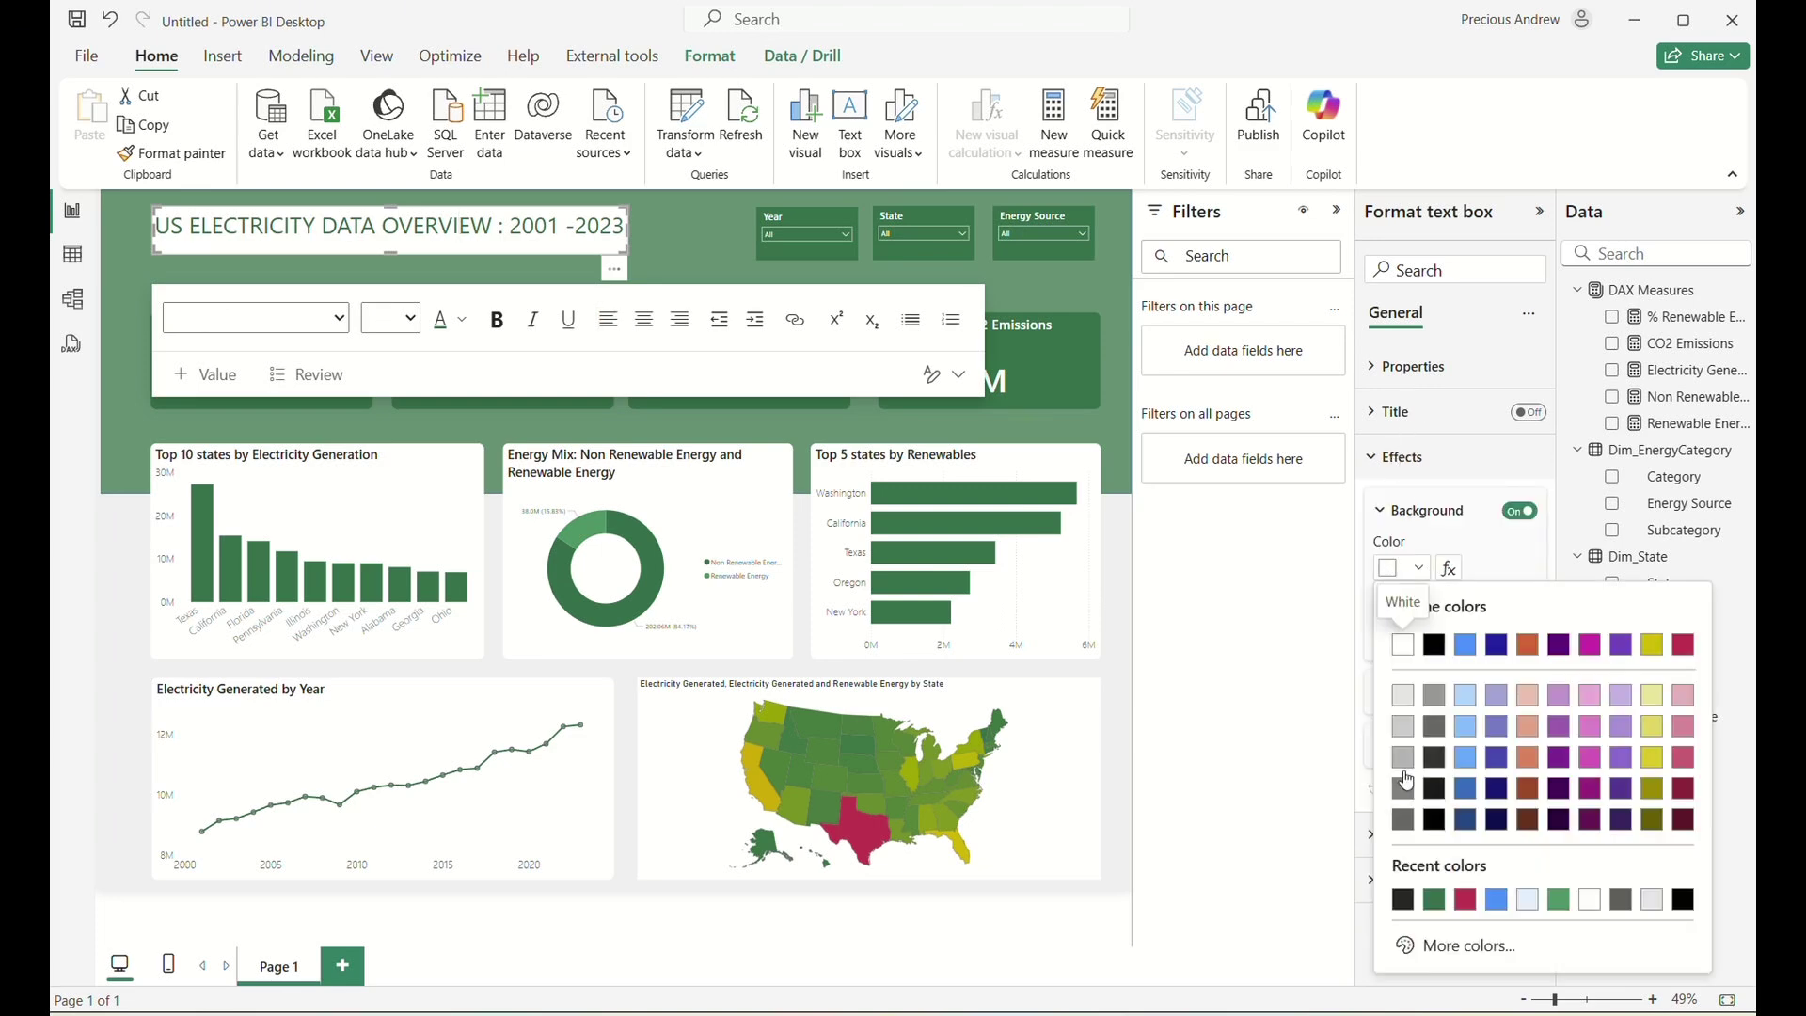
pyautogui.click(305, 280)
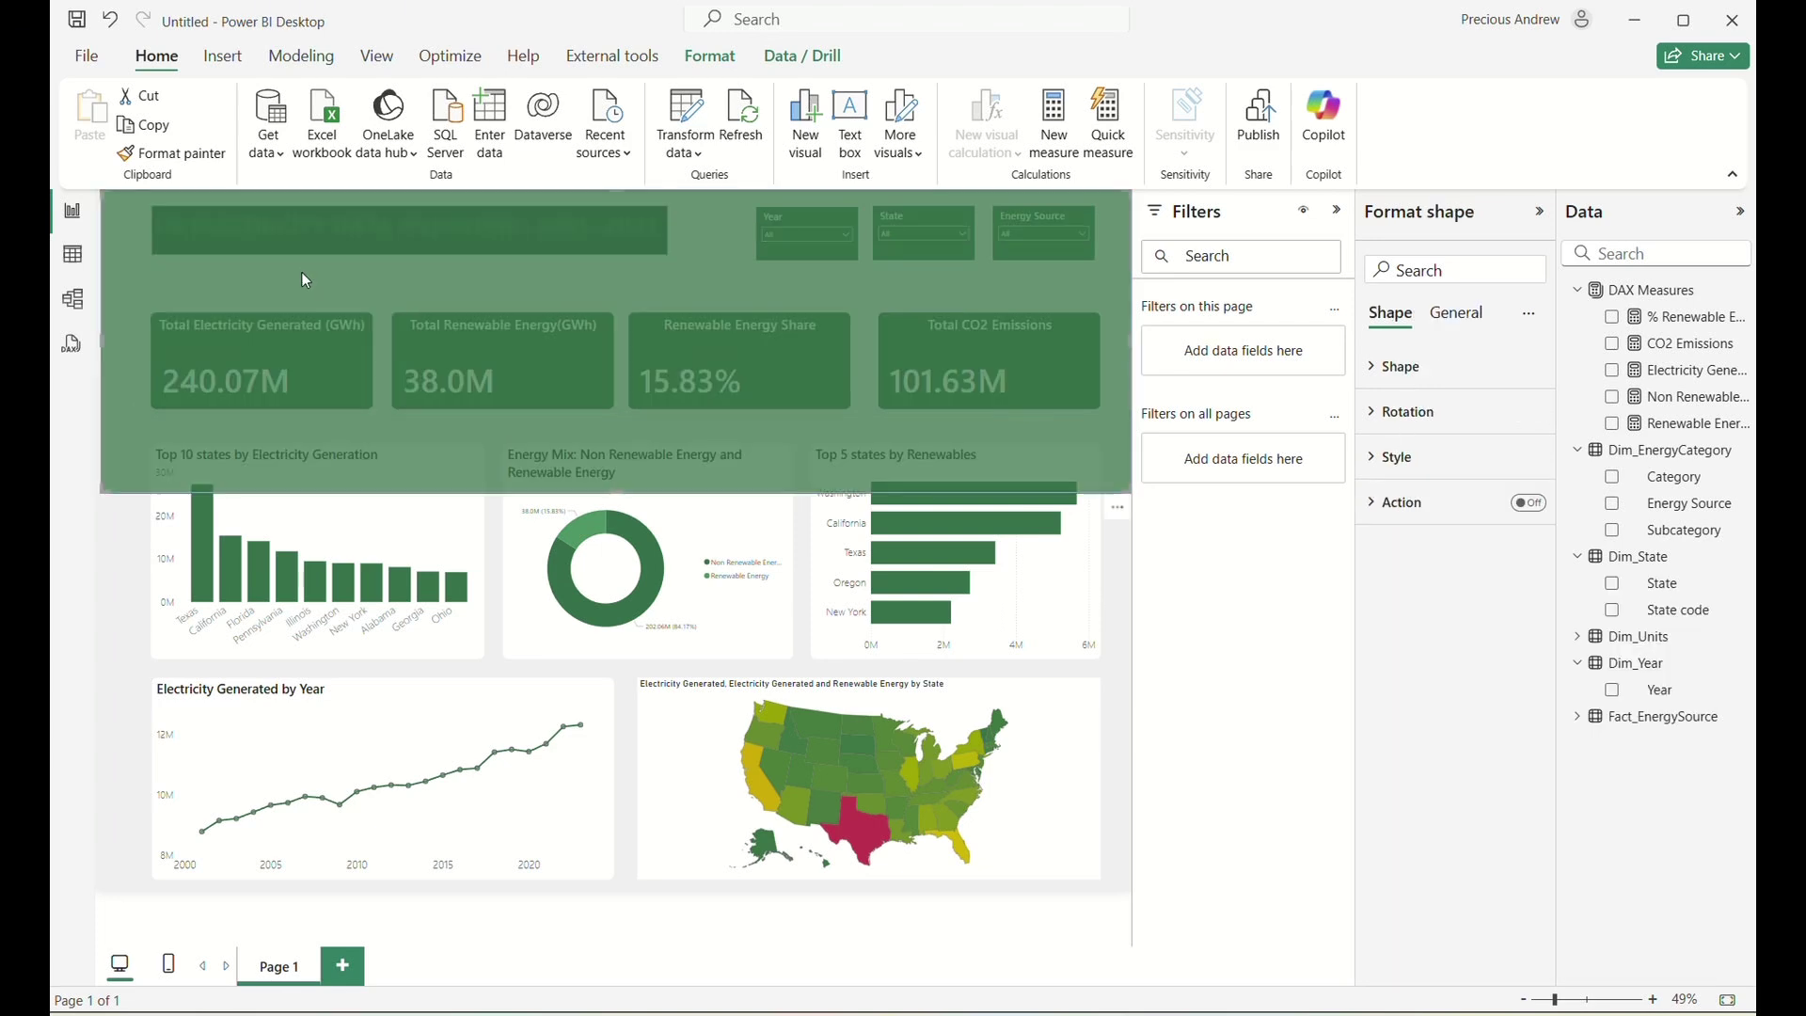
pyautogui.click(128, 555)
# Set the whole dashboard title's font color to white and deselect the text box.
pyautogui.click(241, 225)
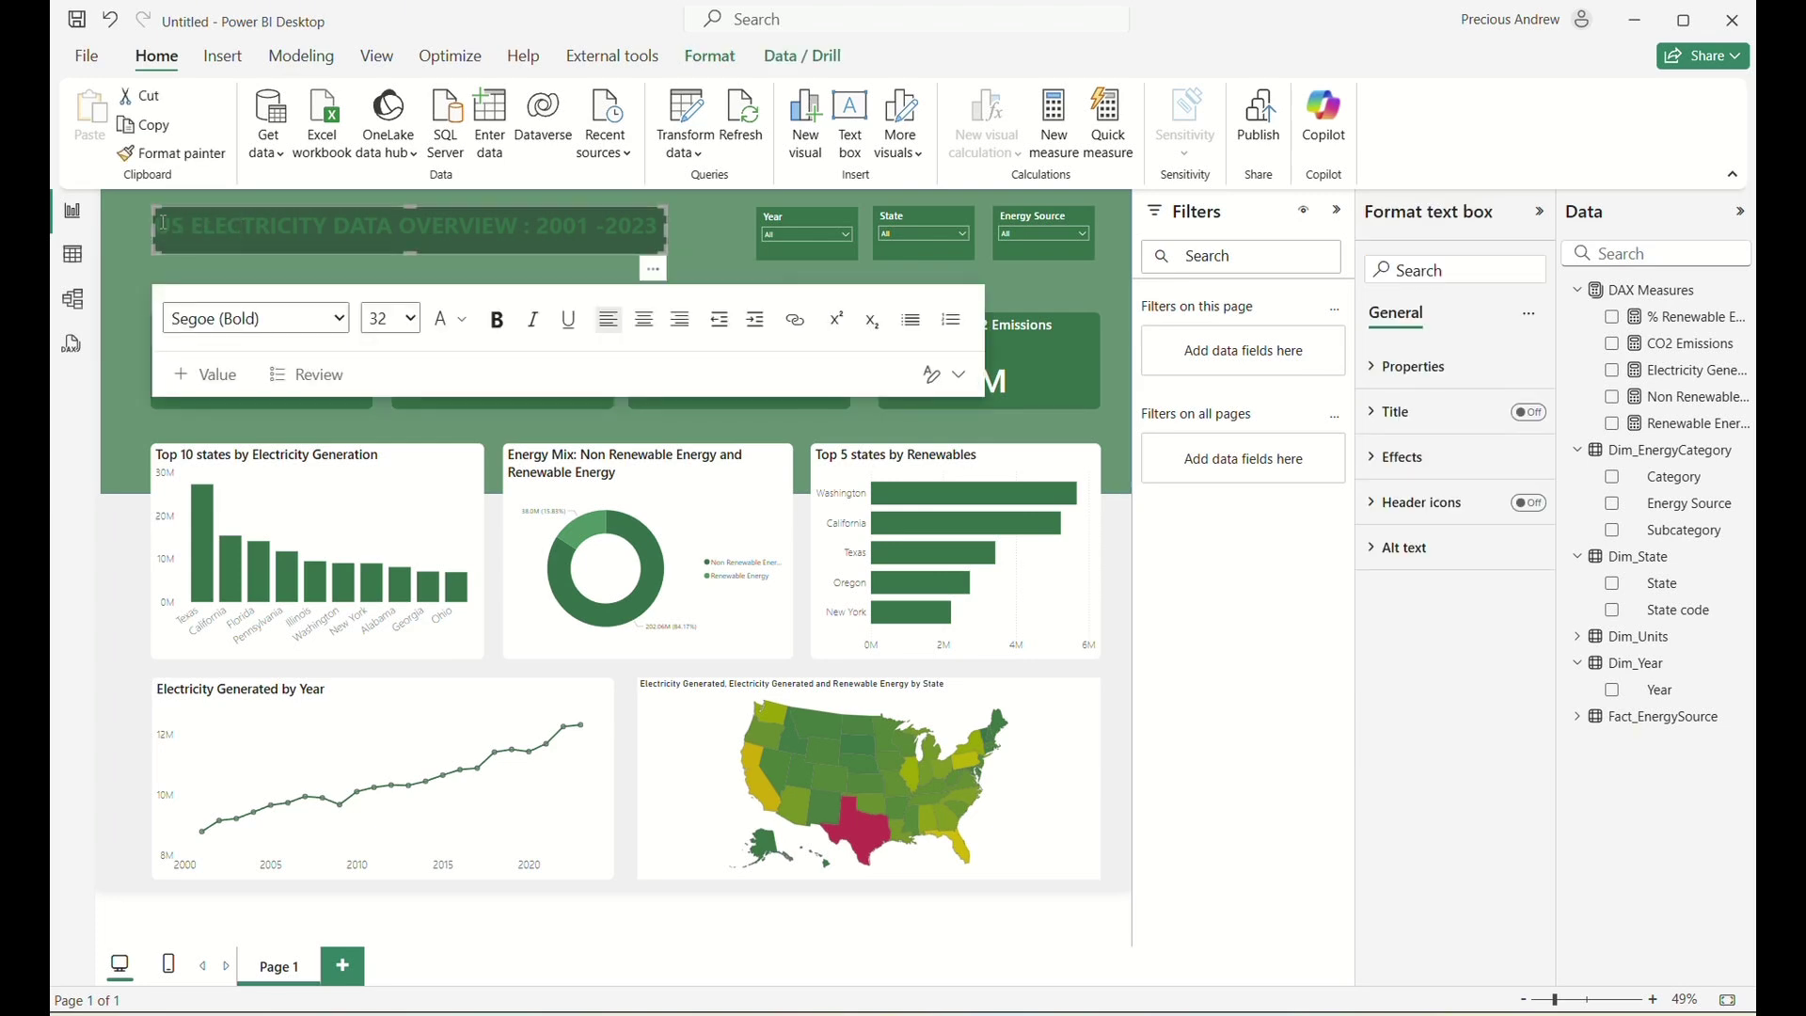
pyautogui.moveTo(164, 222); pyautogui.dragTo(657, 233)
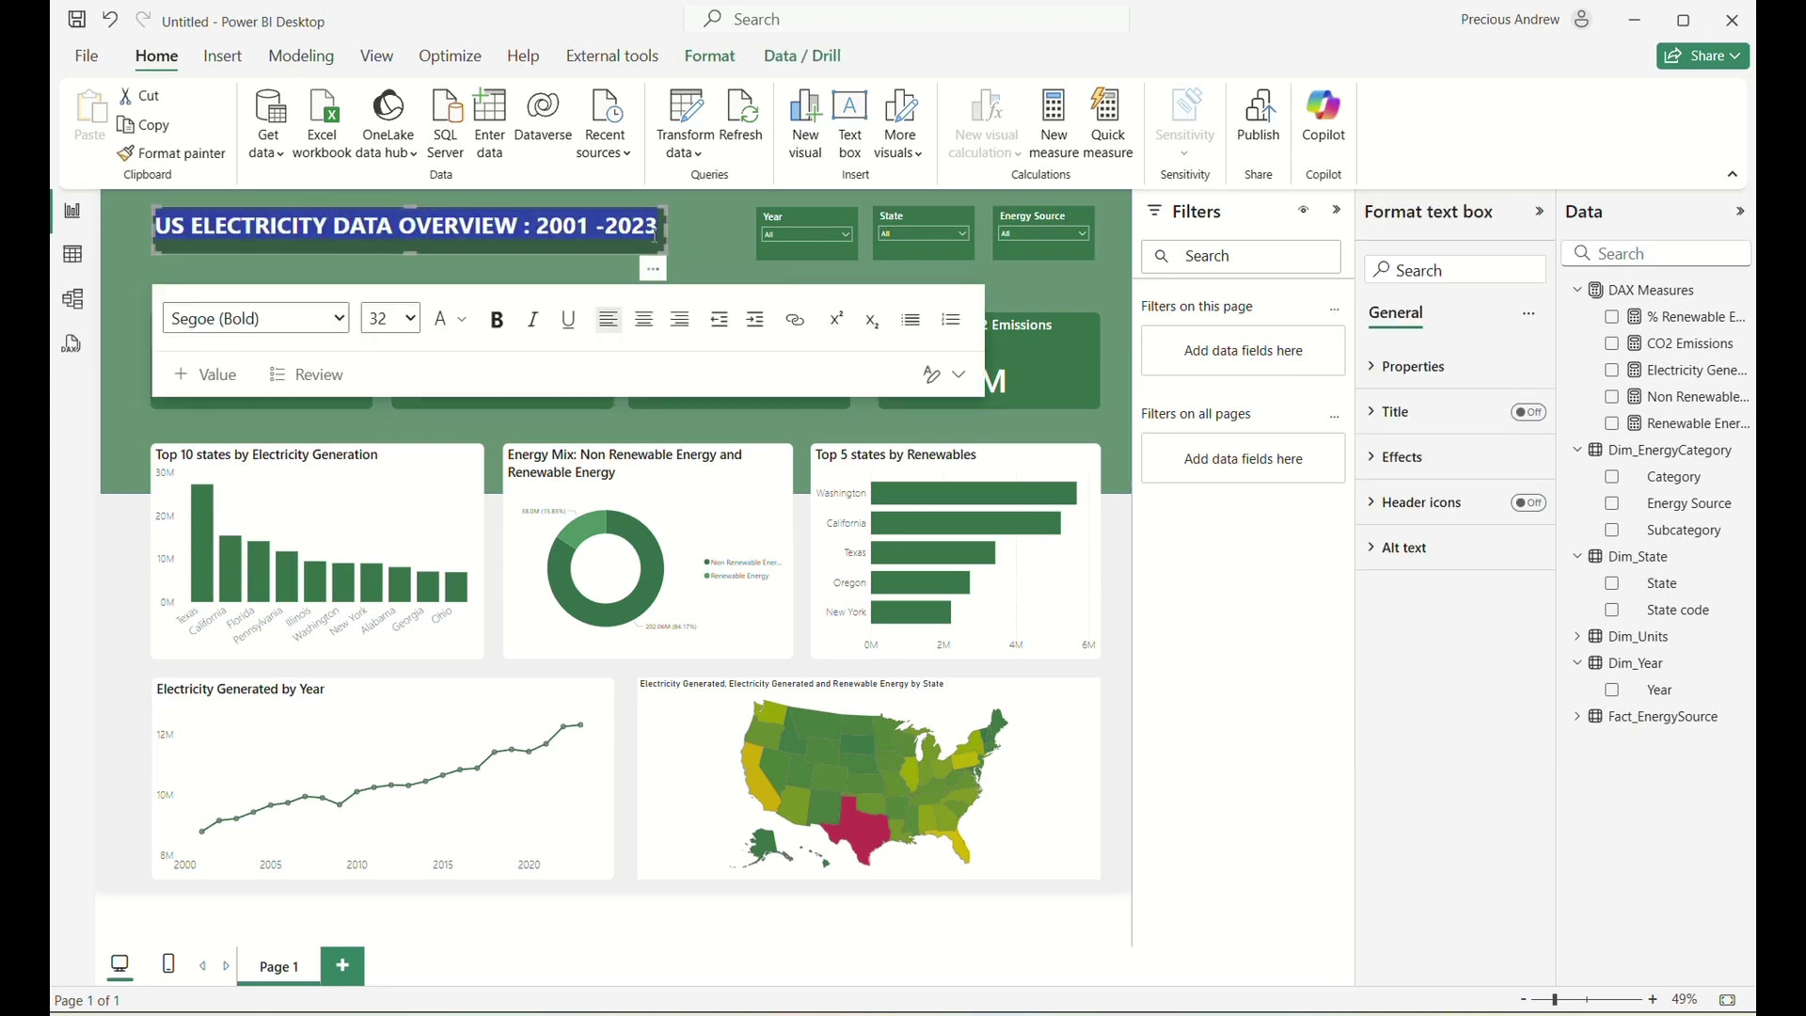
pyautogui.click(446, 331)
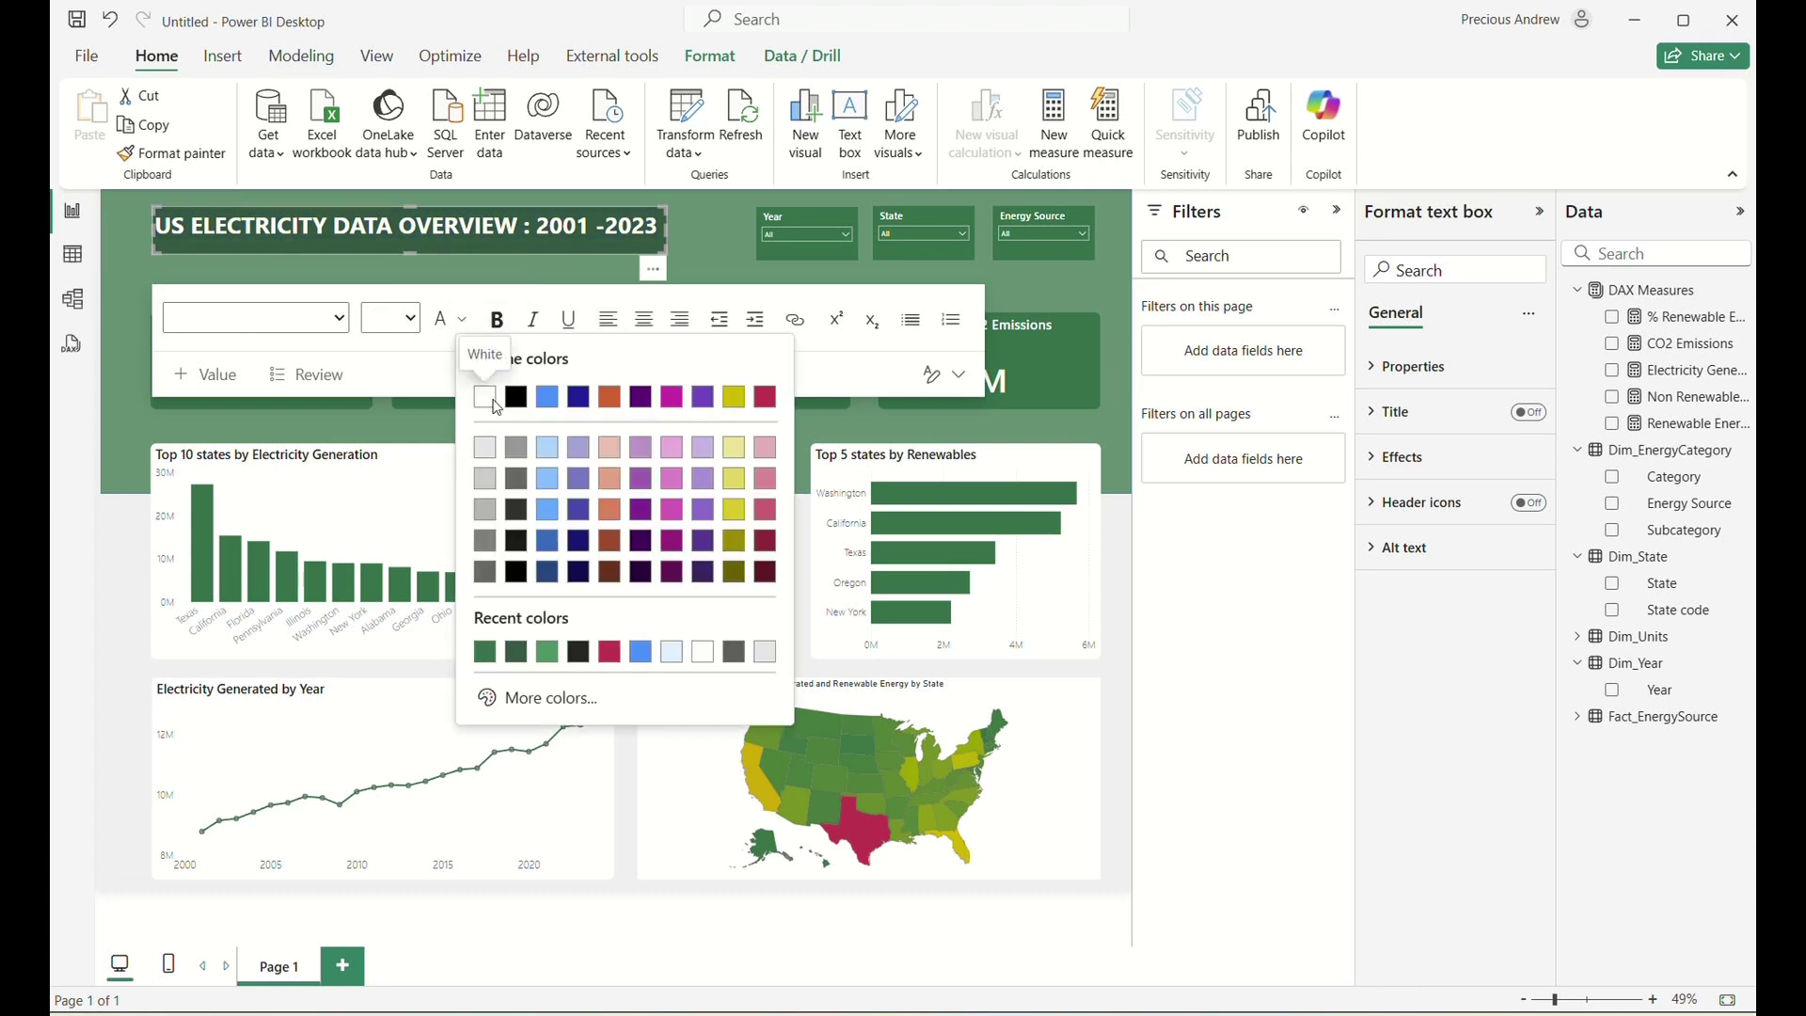
pyautogui.click(493, 399)
pyautogui.click(133, 408)
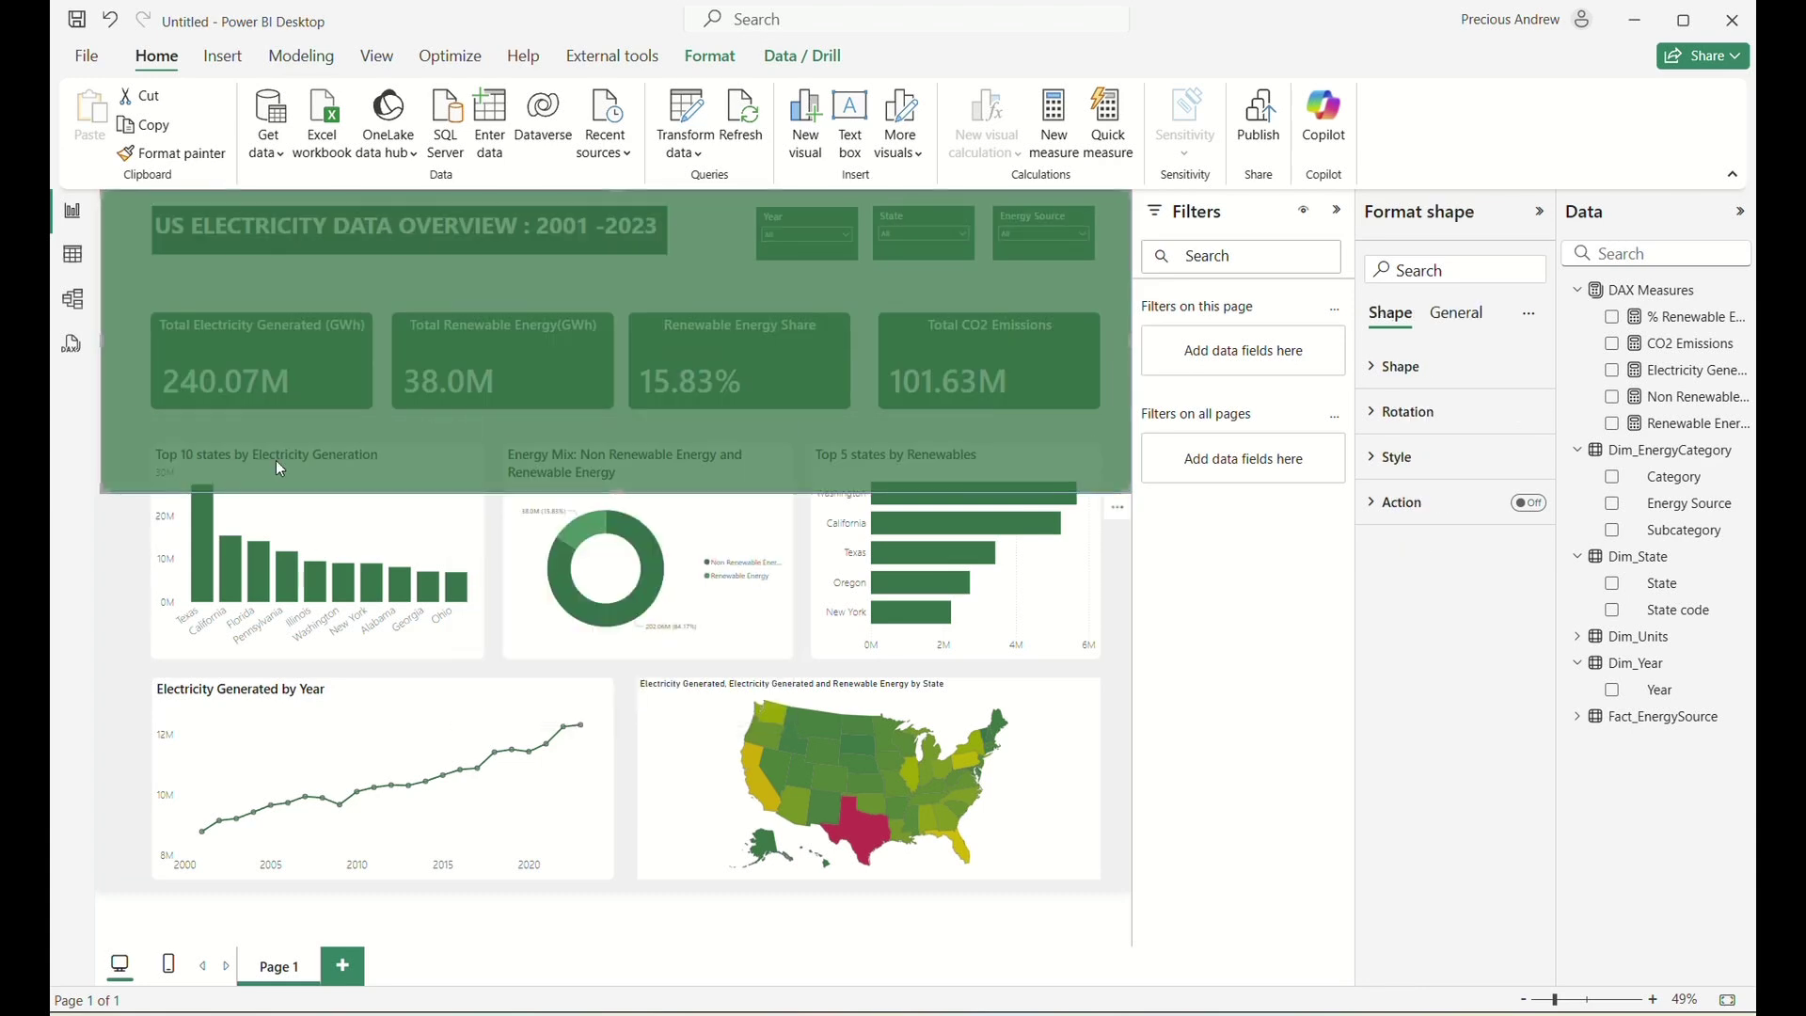
pyautogui.click(144, 636)
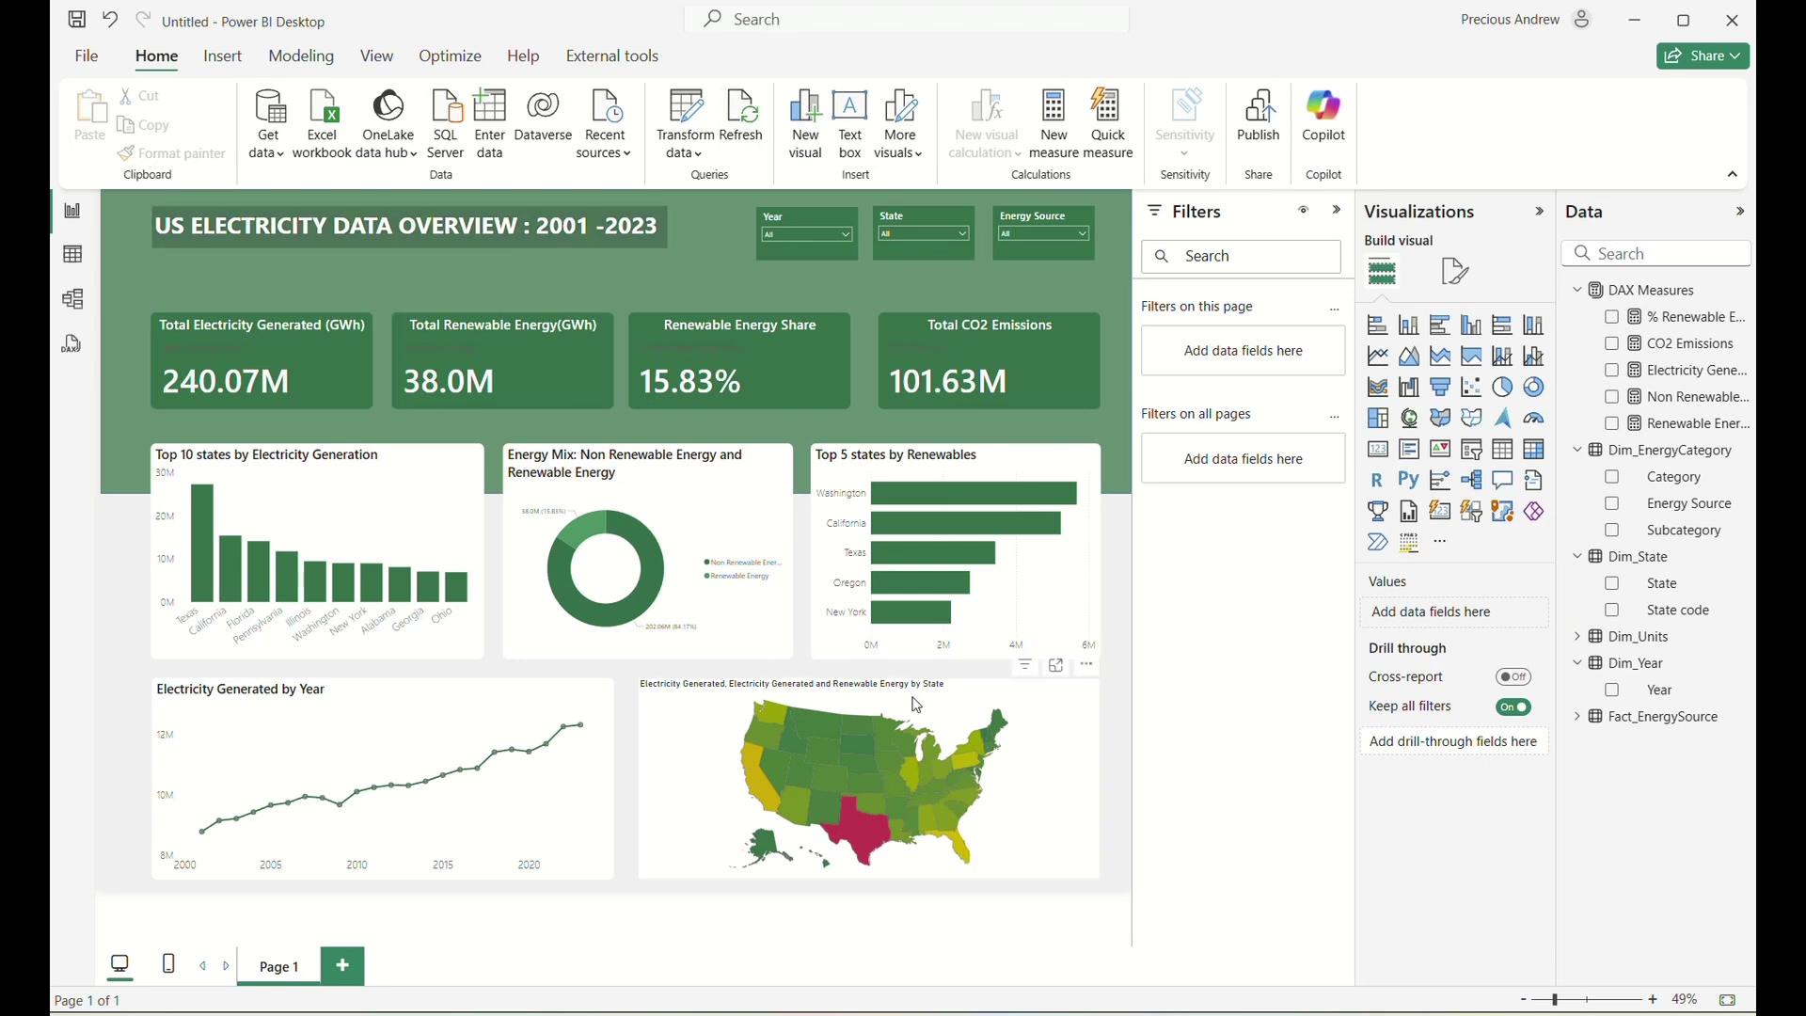
# Change the title of the state map visual to "CO2 Emissions by State".
pyautogui.click(1035, 698)
pyautogui.click(1457, 272)
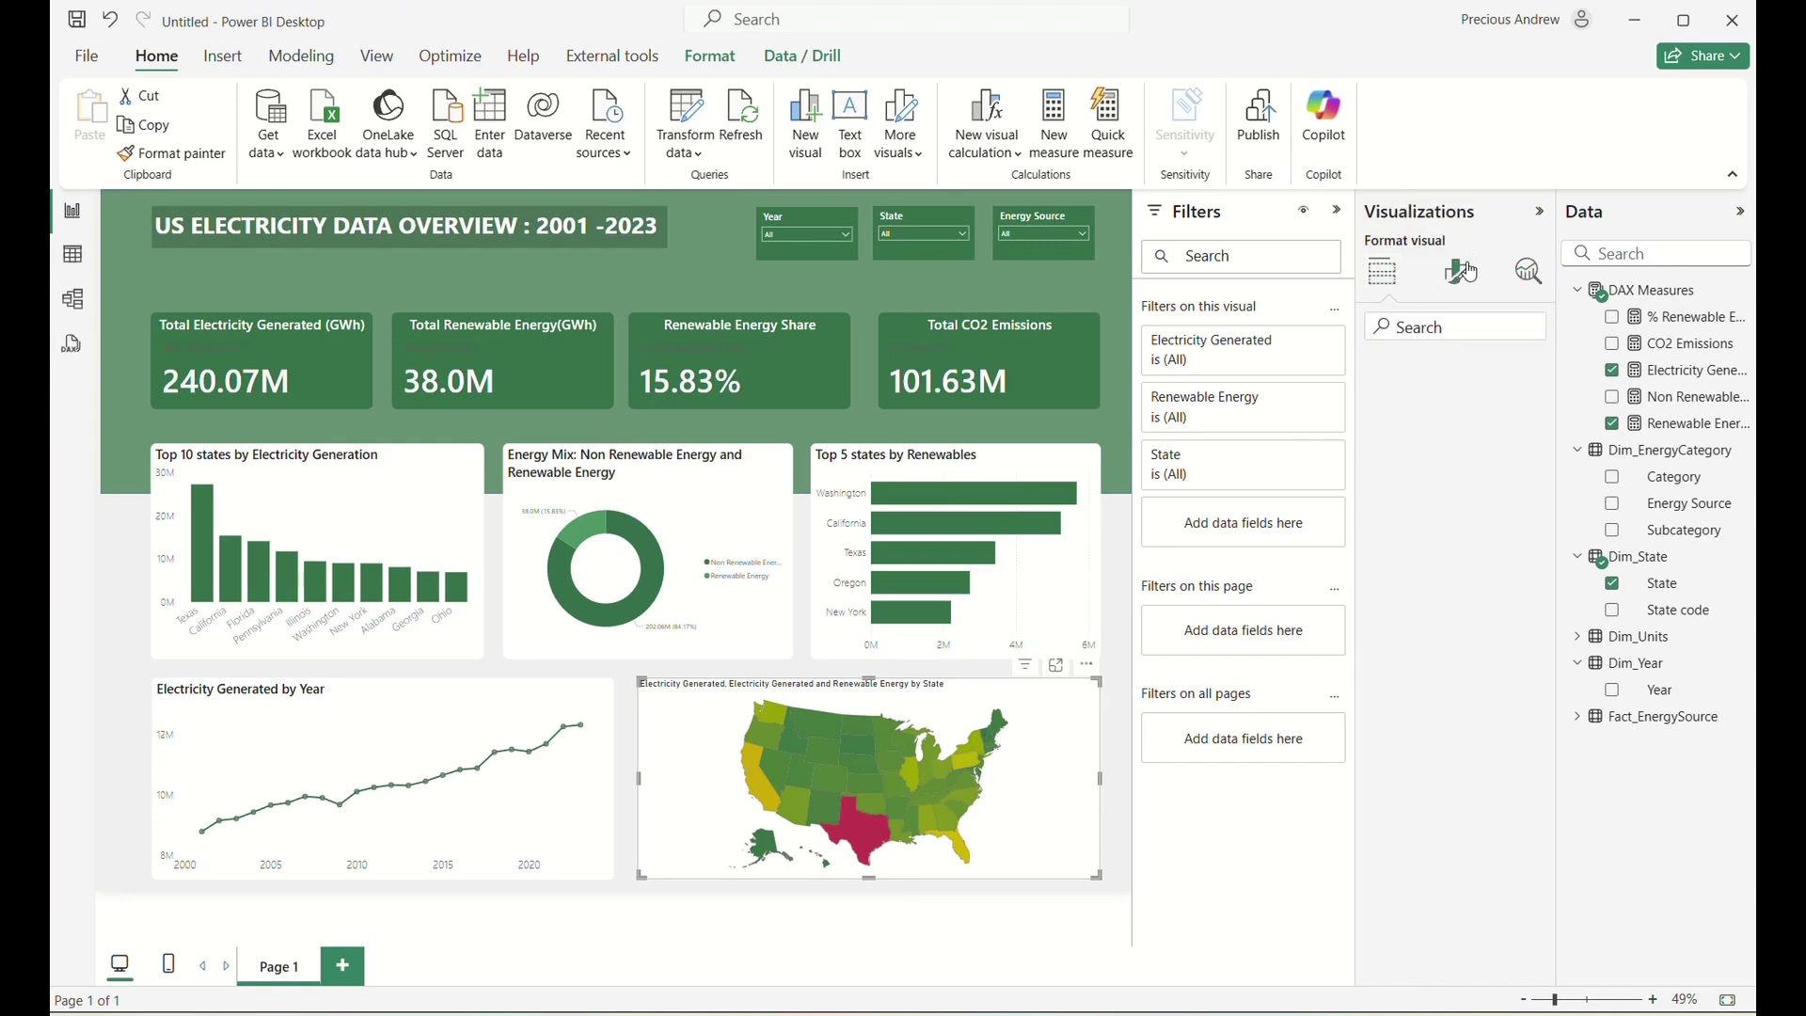
pyautogui.click(1461, 391)
pyautogui.click(1422, 470)
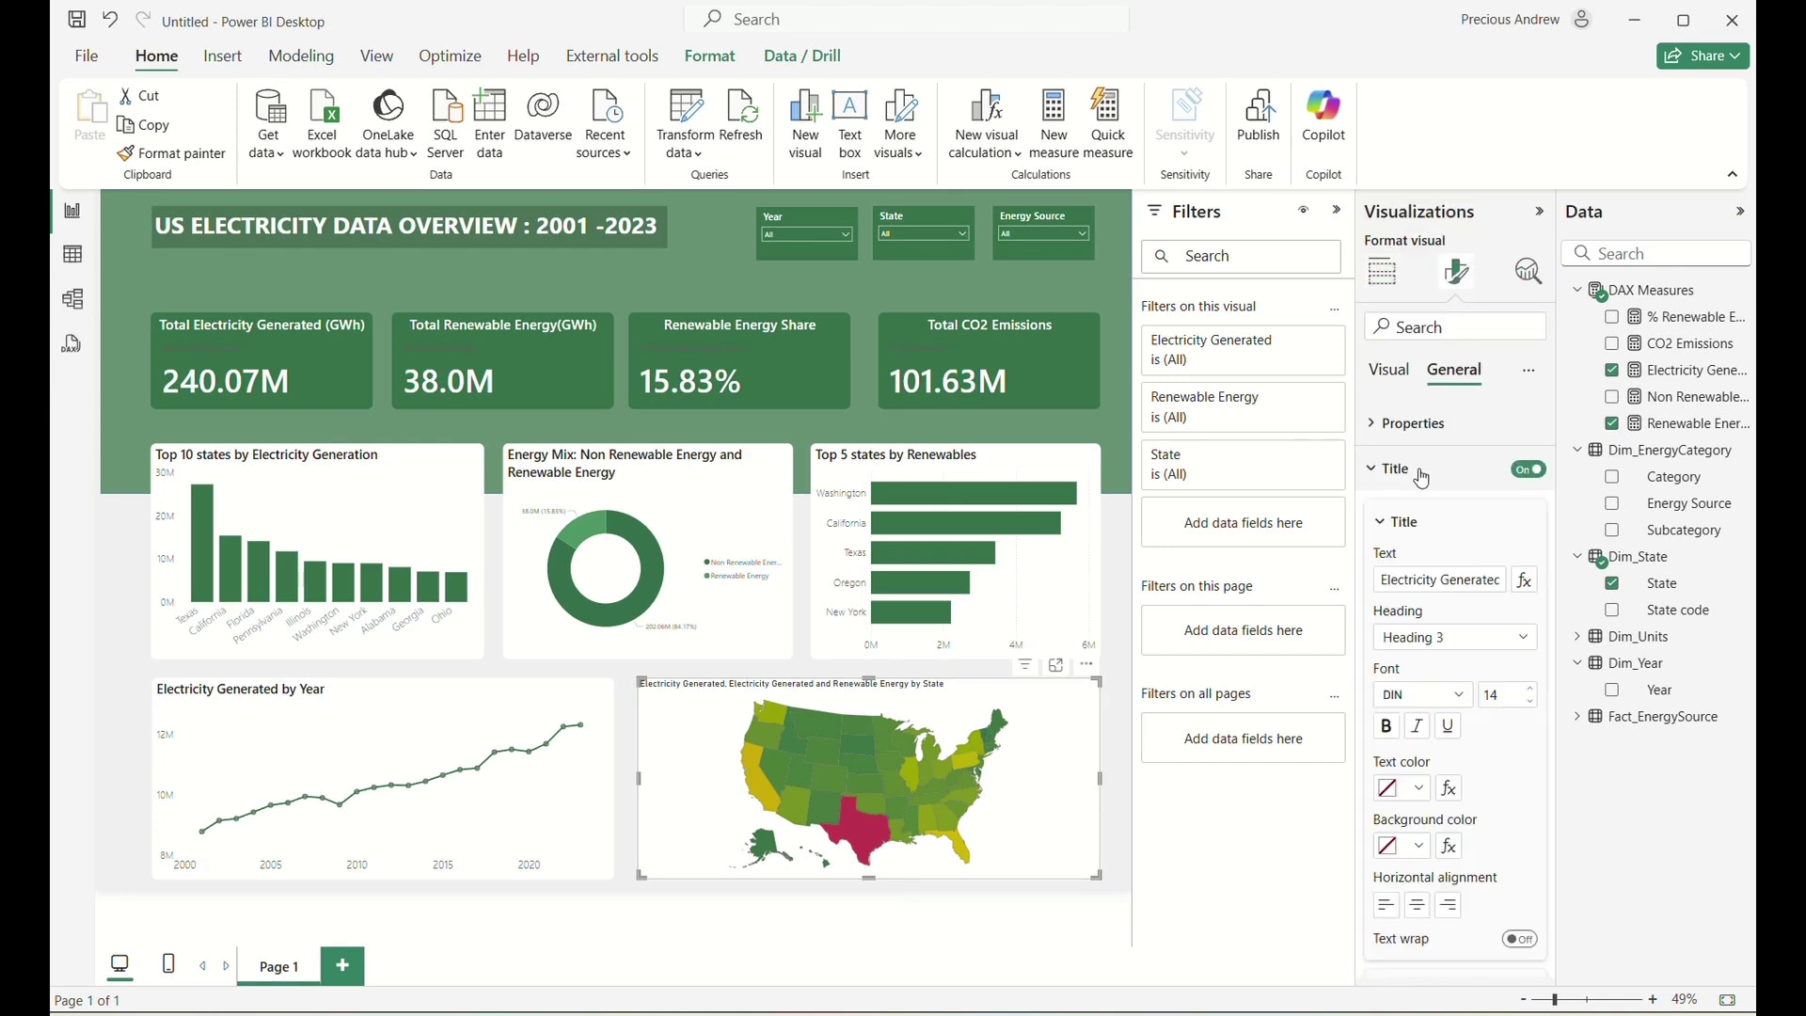
pyautogui.tripleClick(1414, 579)
pyautogui.write('c')
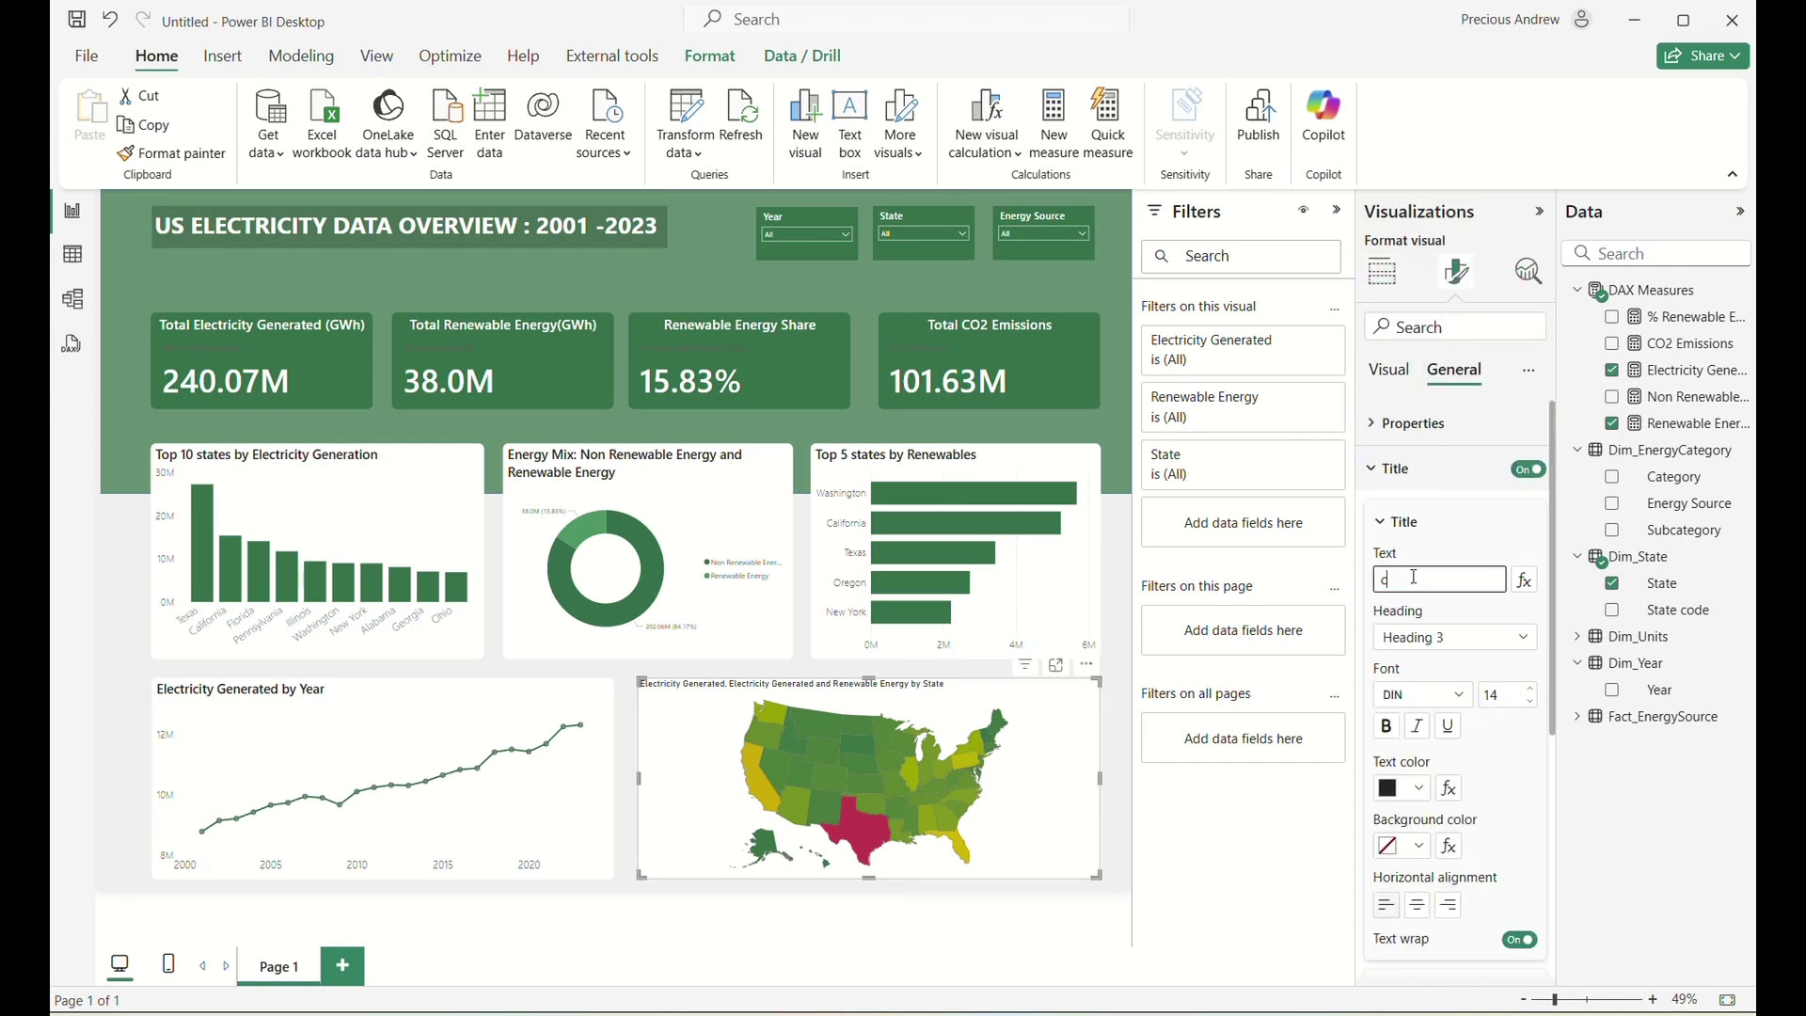
pyautogui.write('Co2')
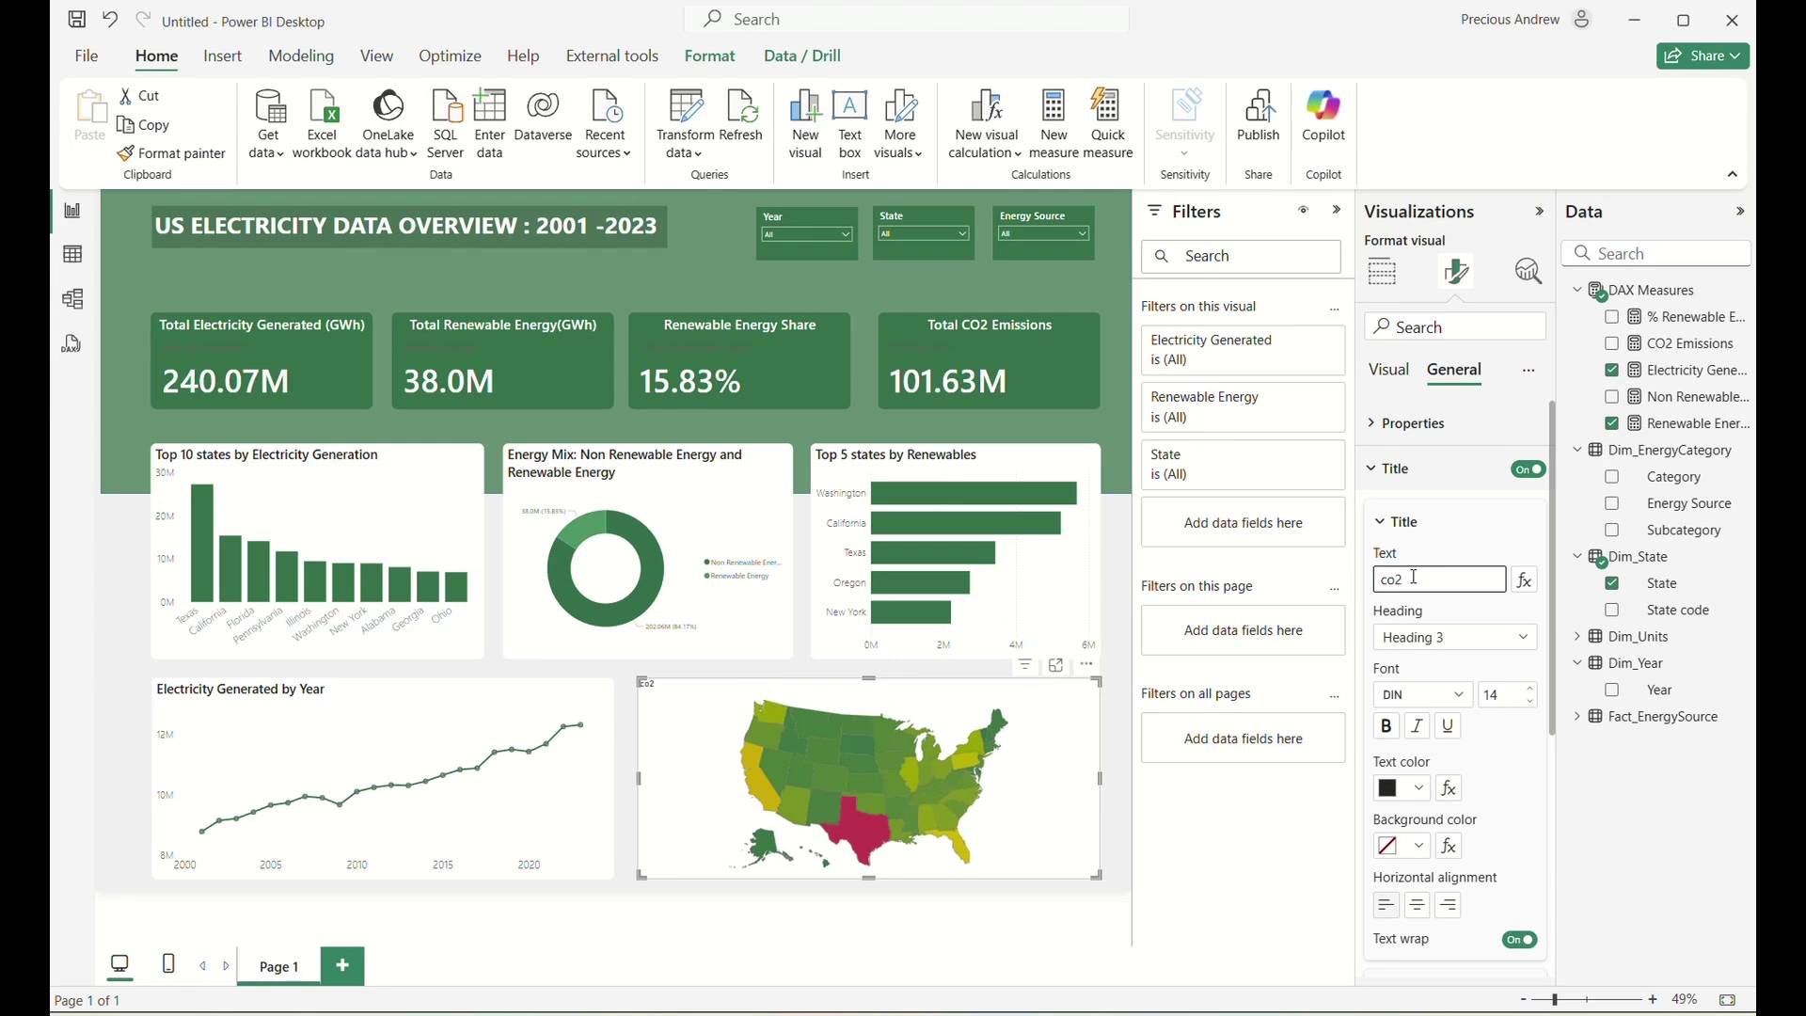
pyautogui.write('CO2')
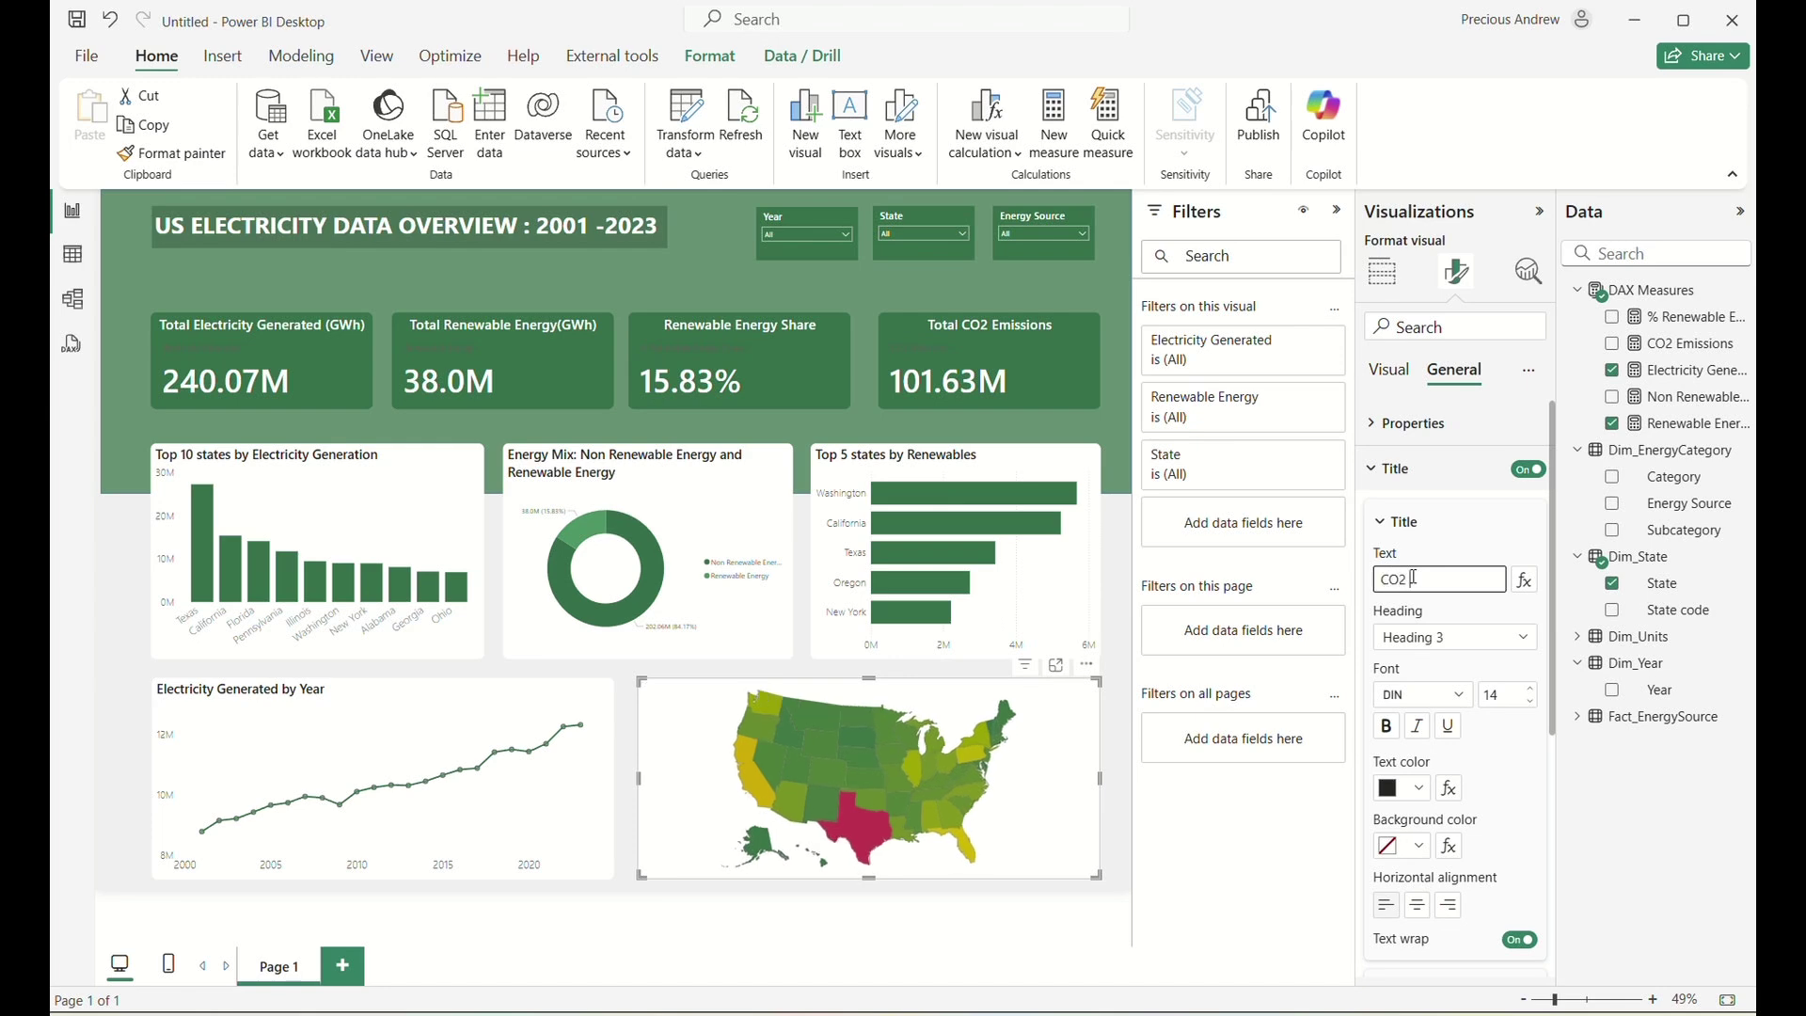
pyautogui.write(' Em')
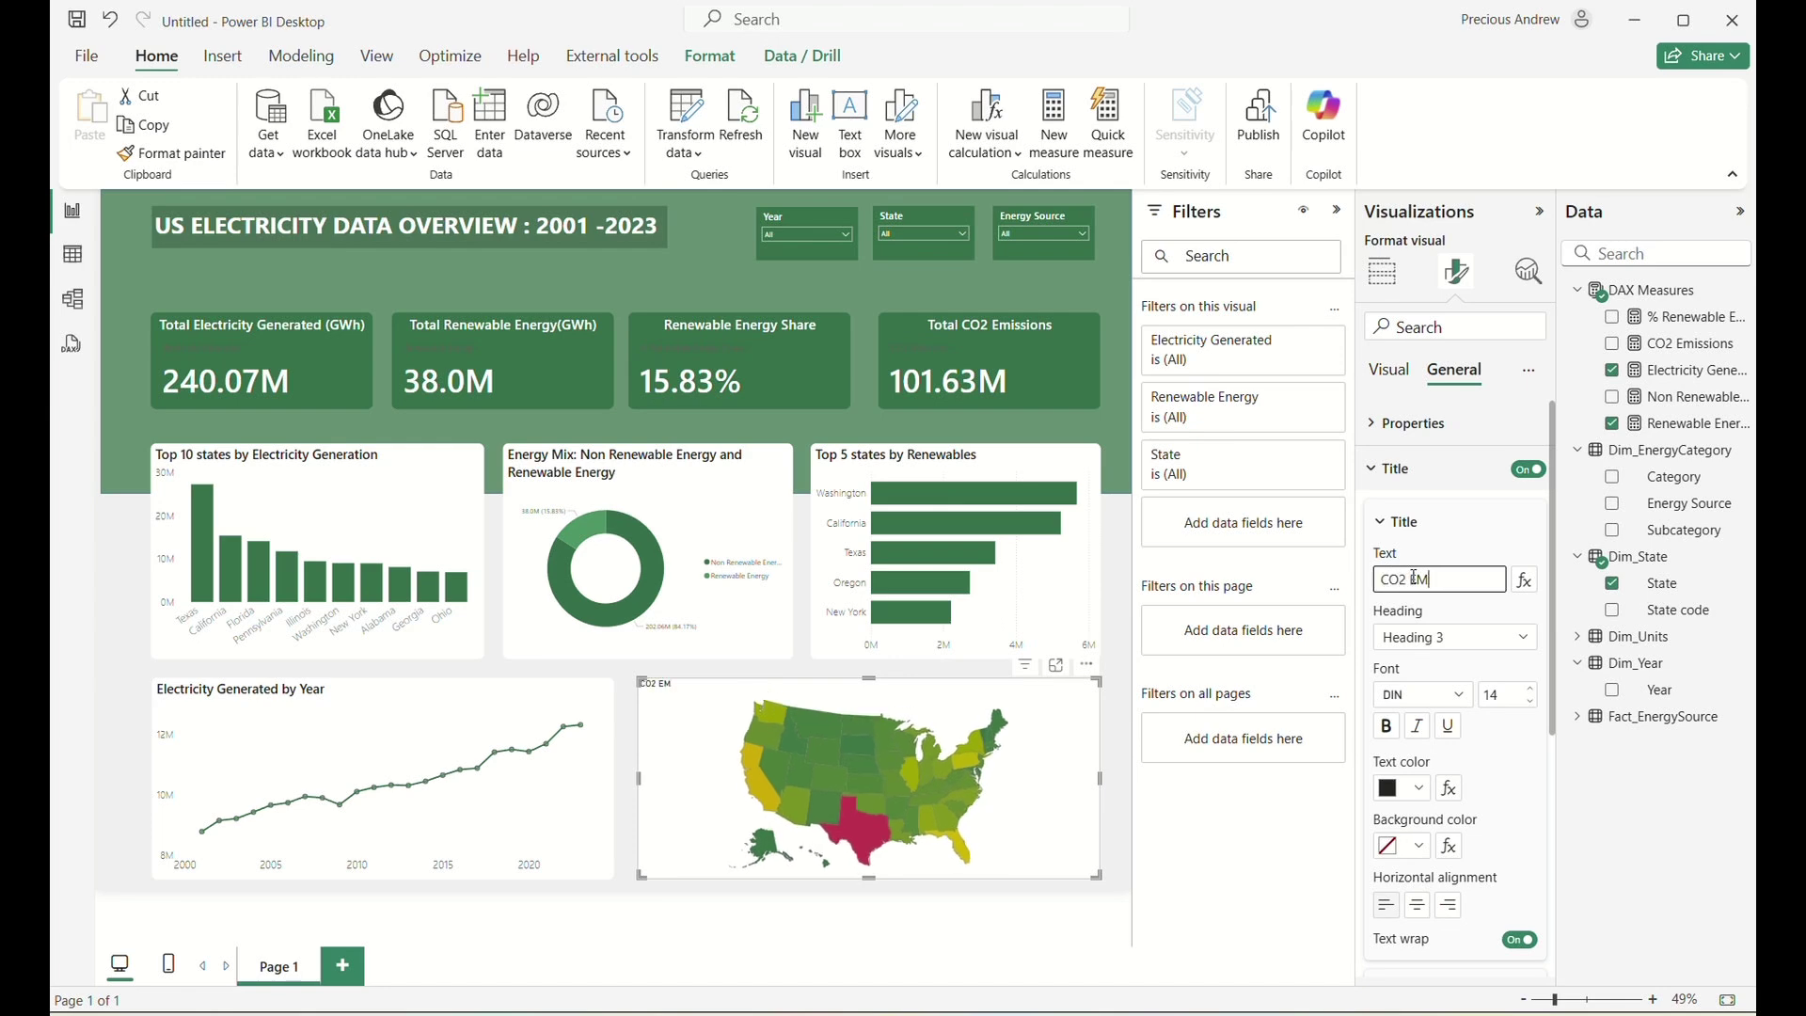
pyautogui.write('issions by State')
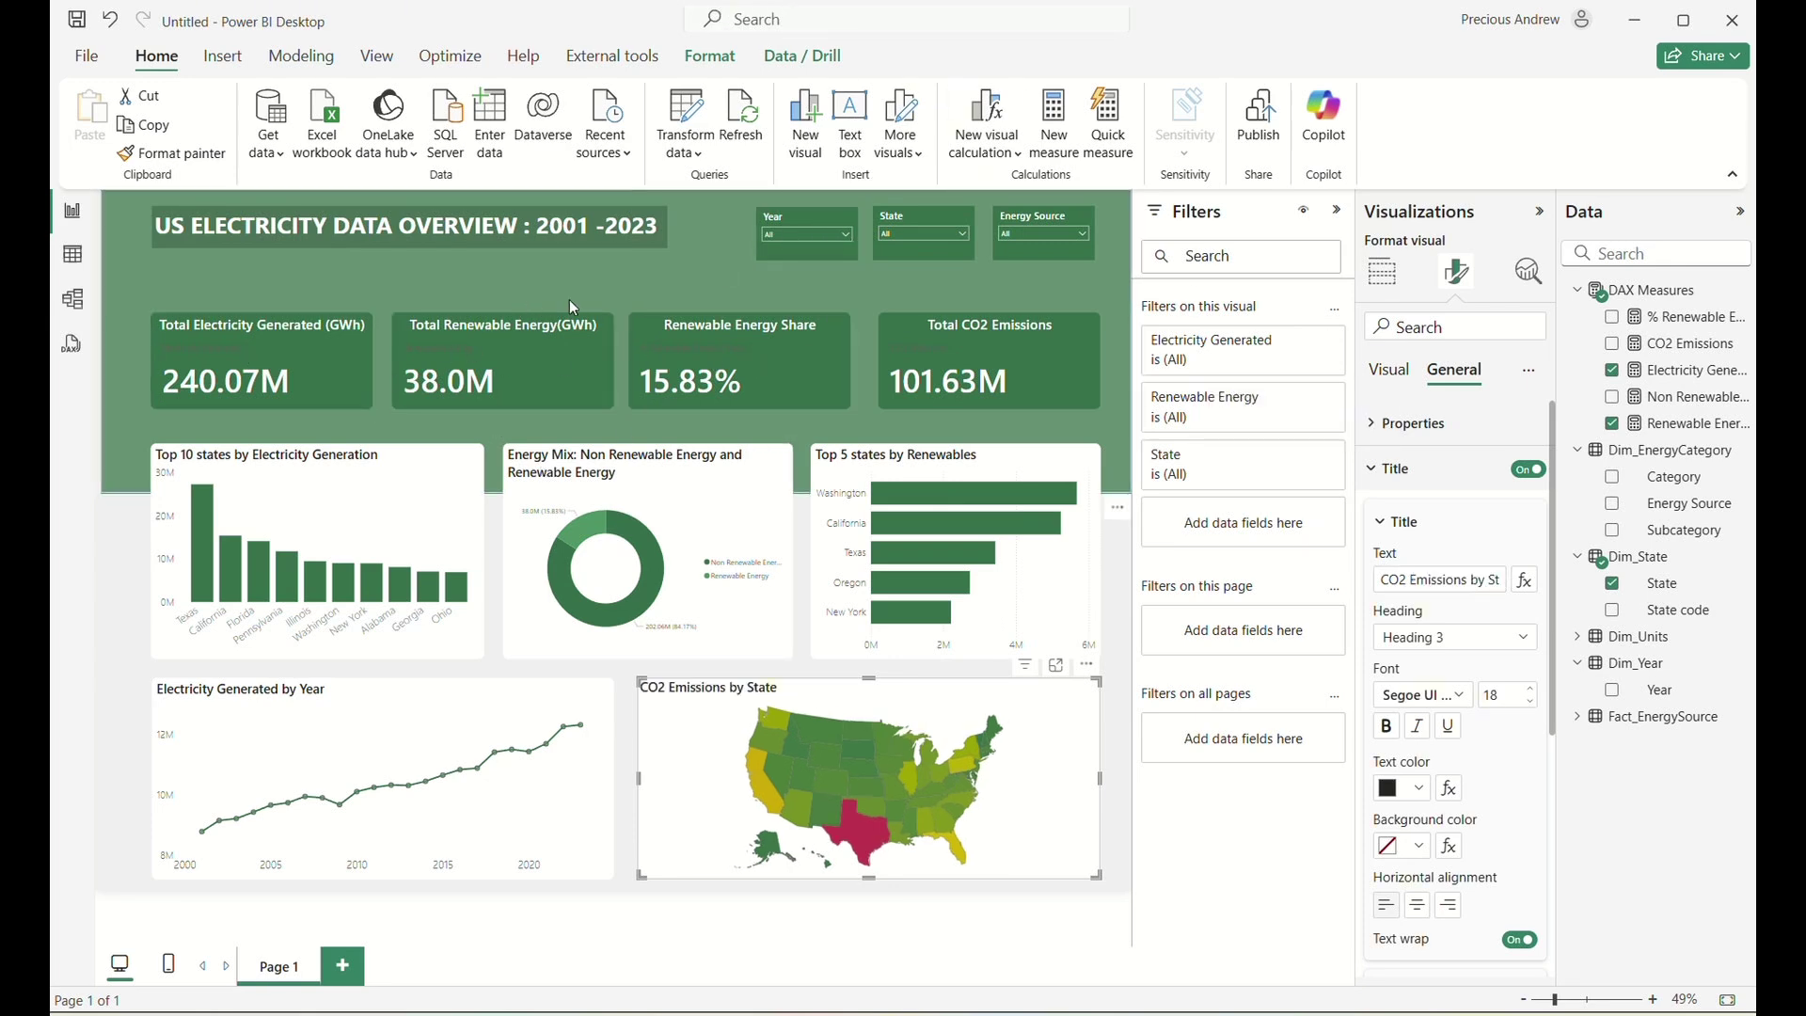
# Test the slicers by filtering to year 2003 and to the energy sources Clean and Coal, clearing each selection.
pyautogui.click(805, 238)
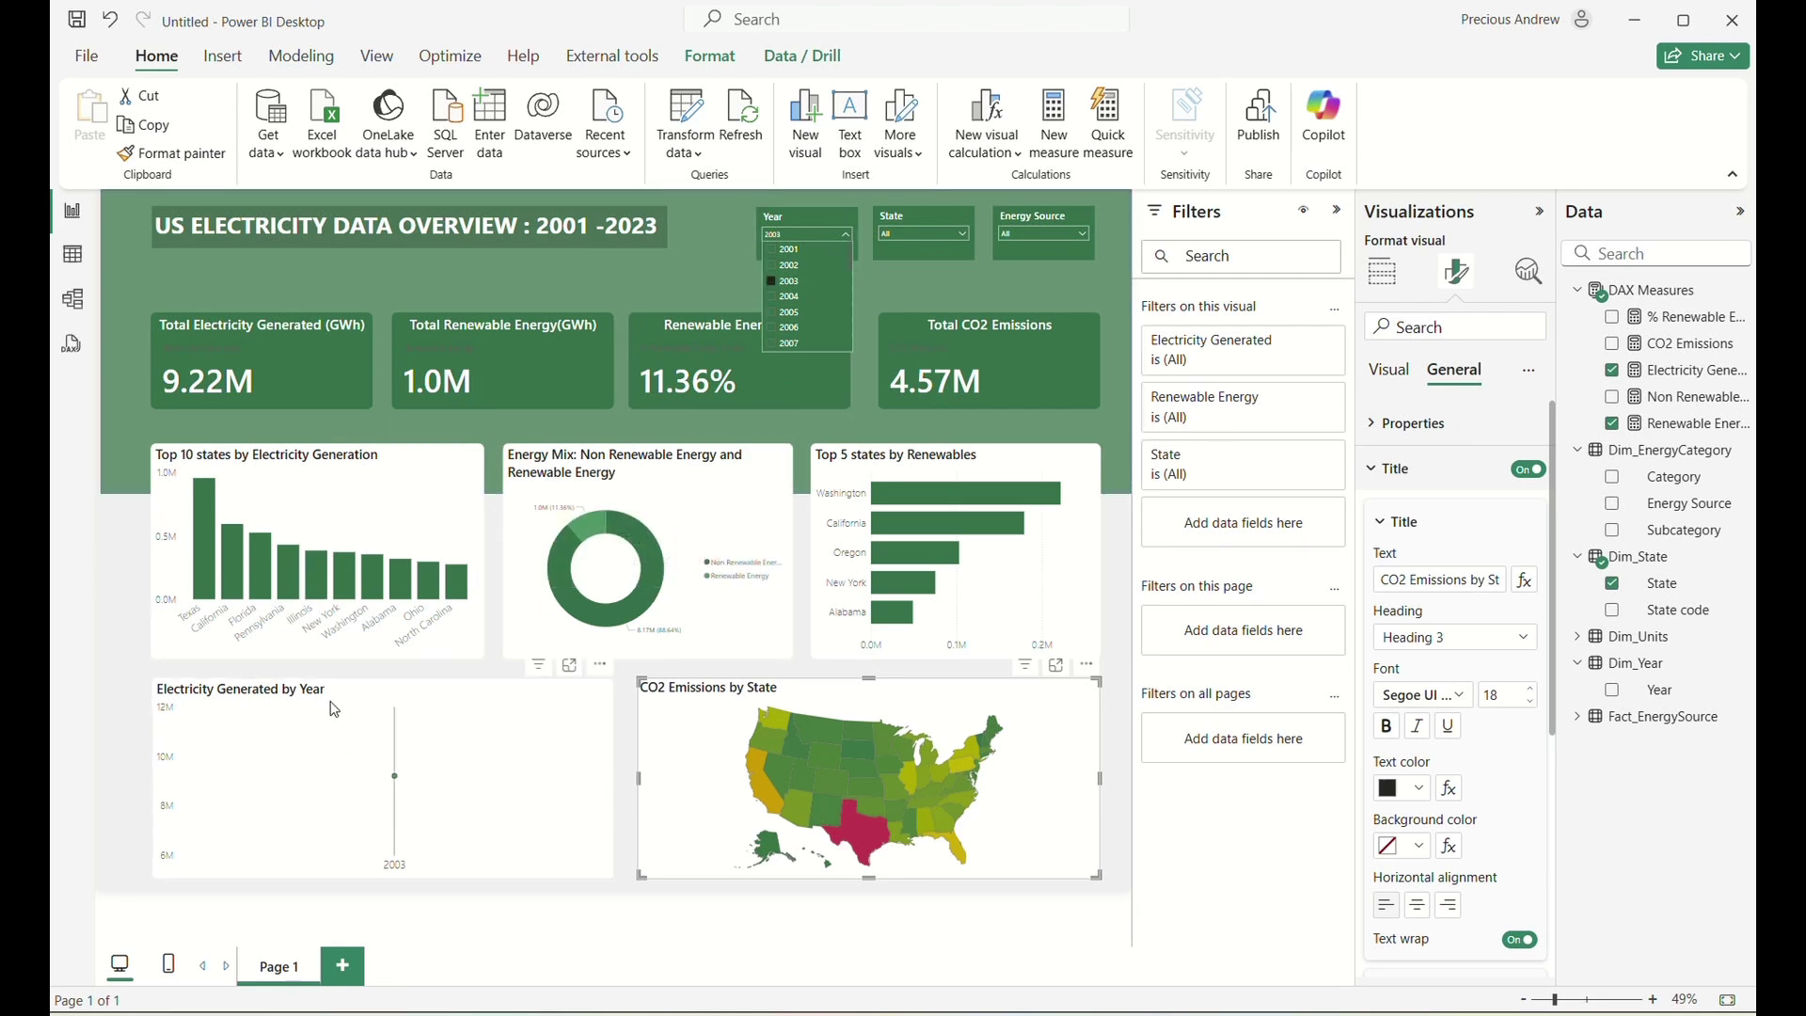
pyautogui.click(784, 282)
pyautogui.click(1035, 234)
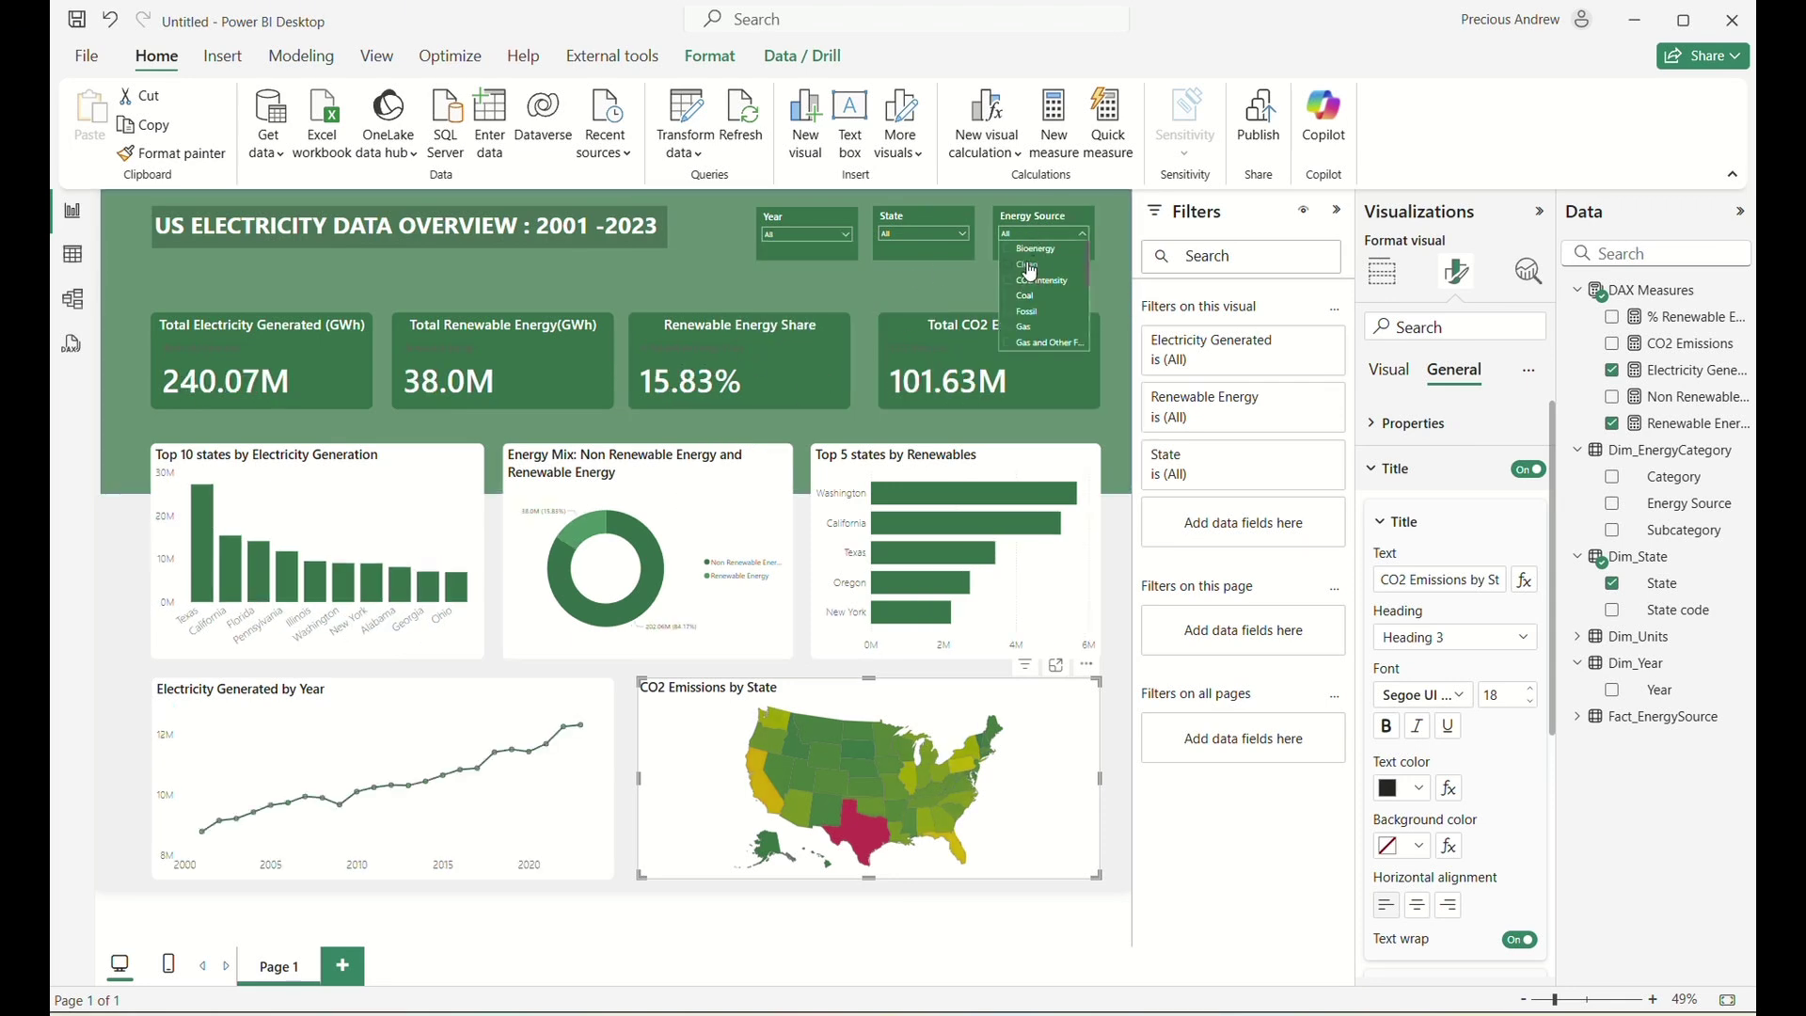
pyautogui.click(1031, 265)
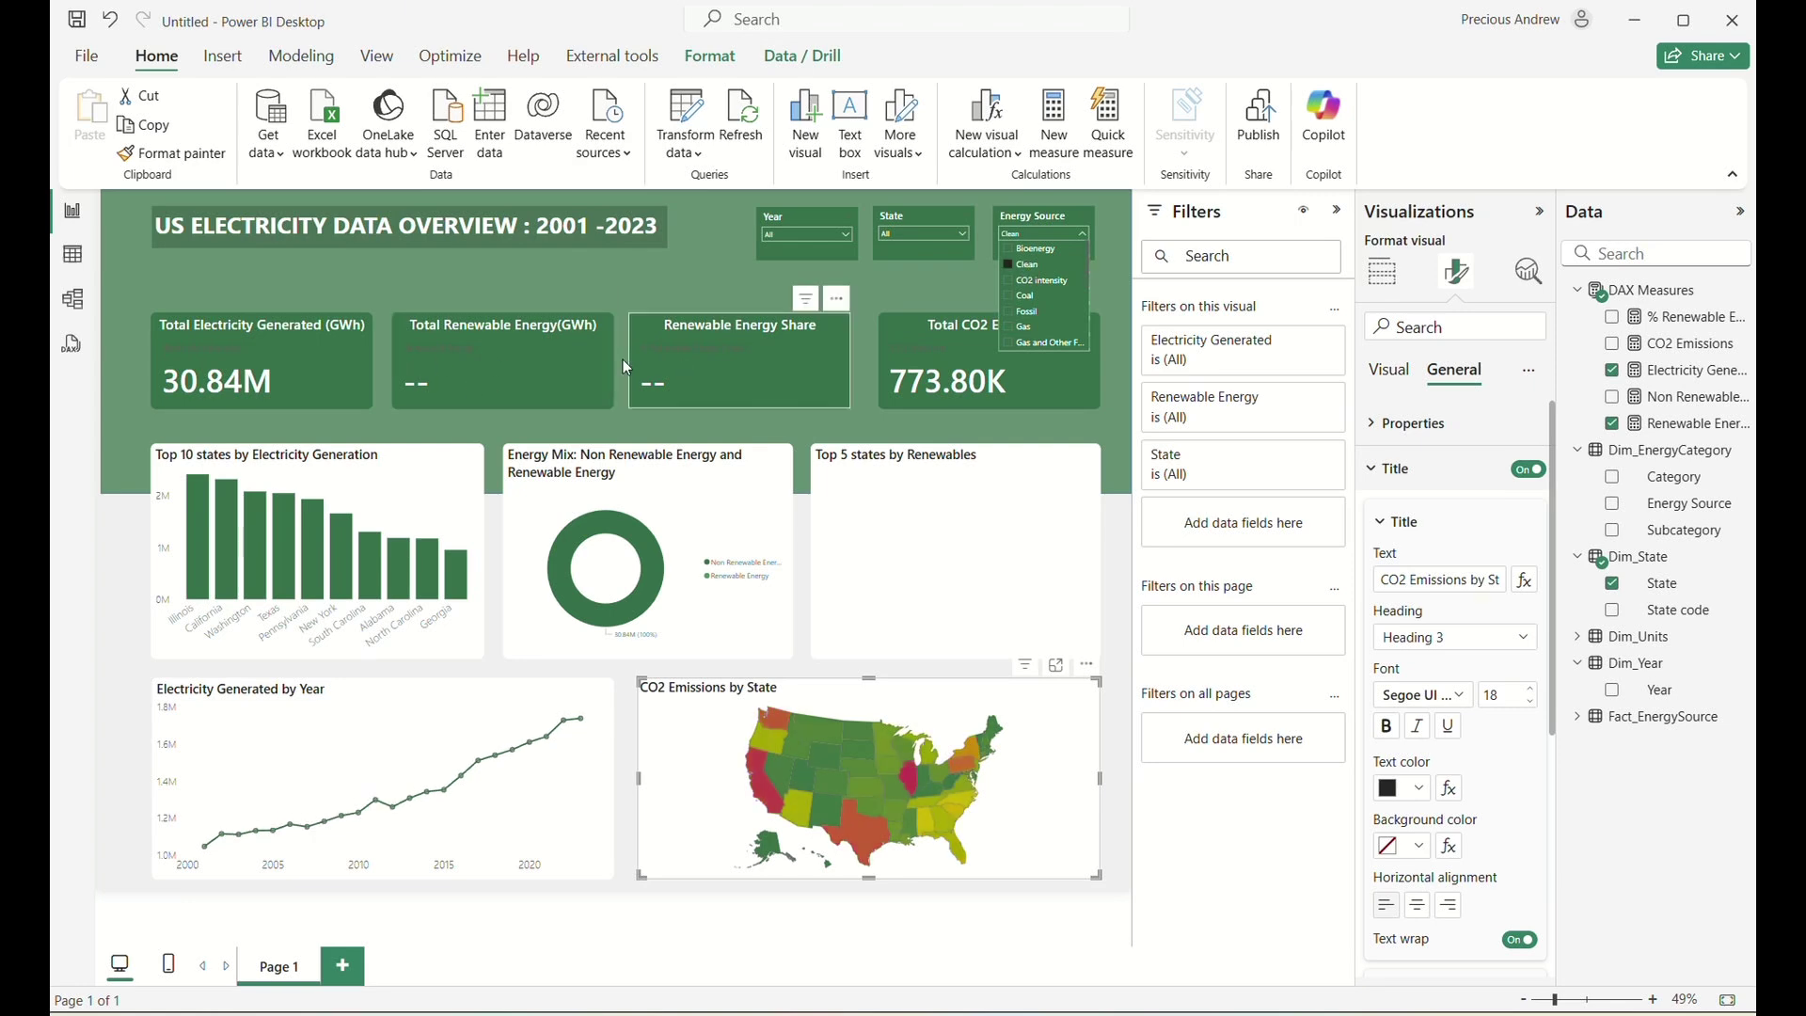
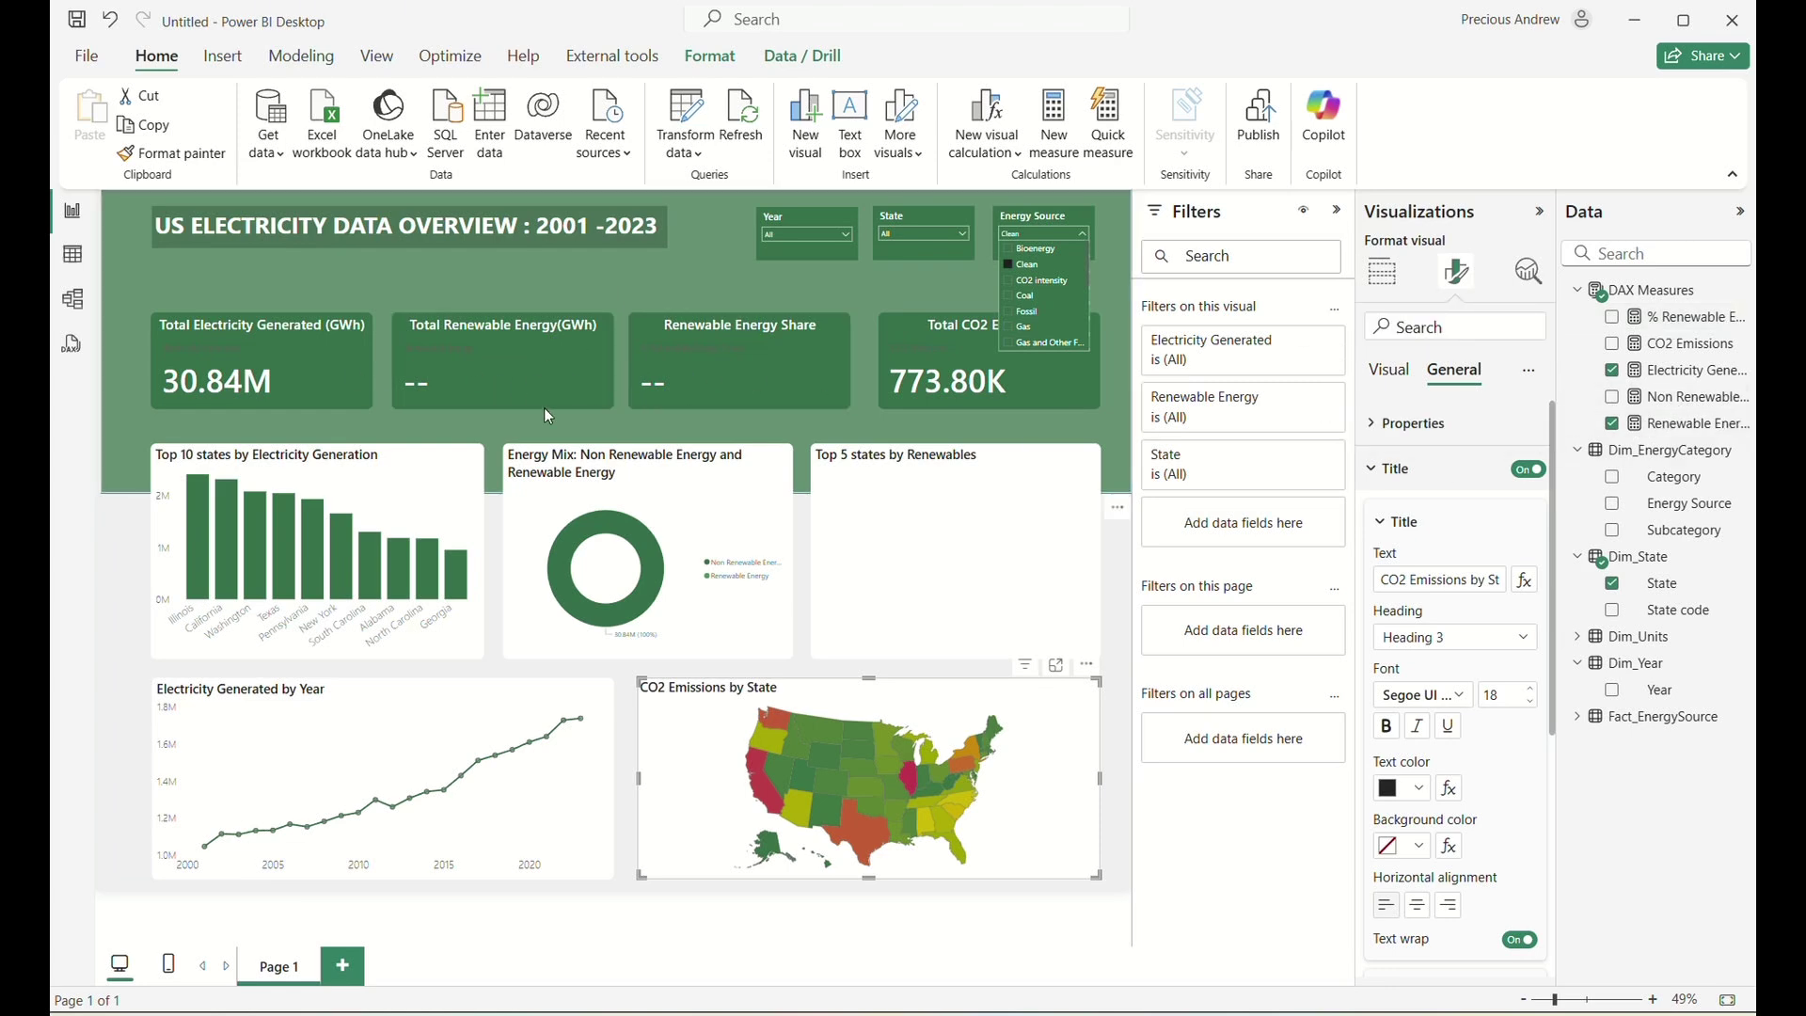
pyautogui.click(1016, 296)
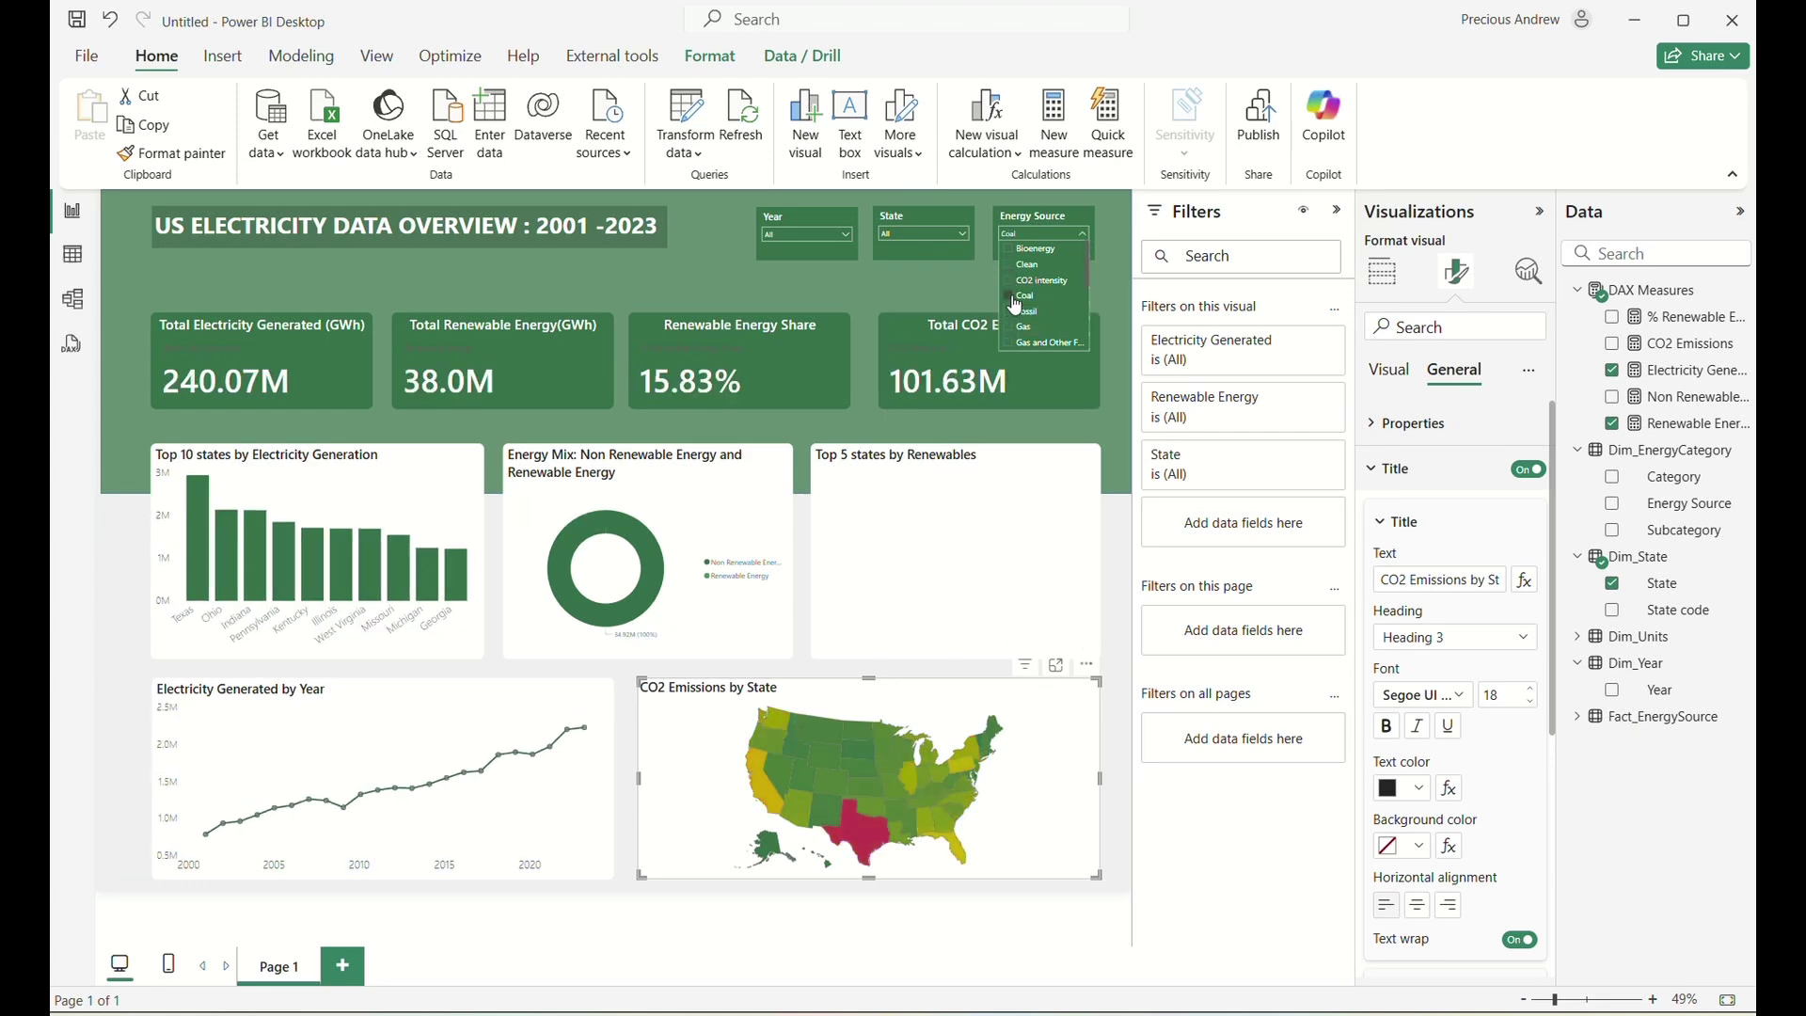
pyautogui.click(1016, 303)
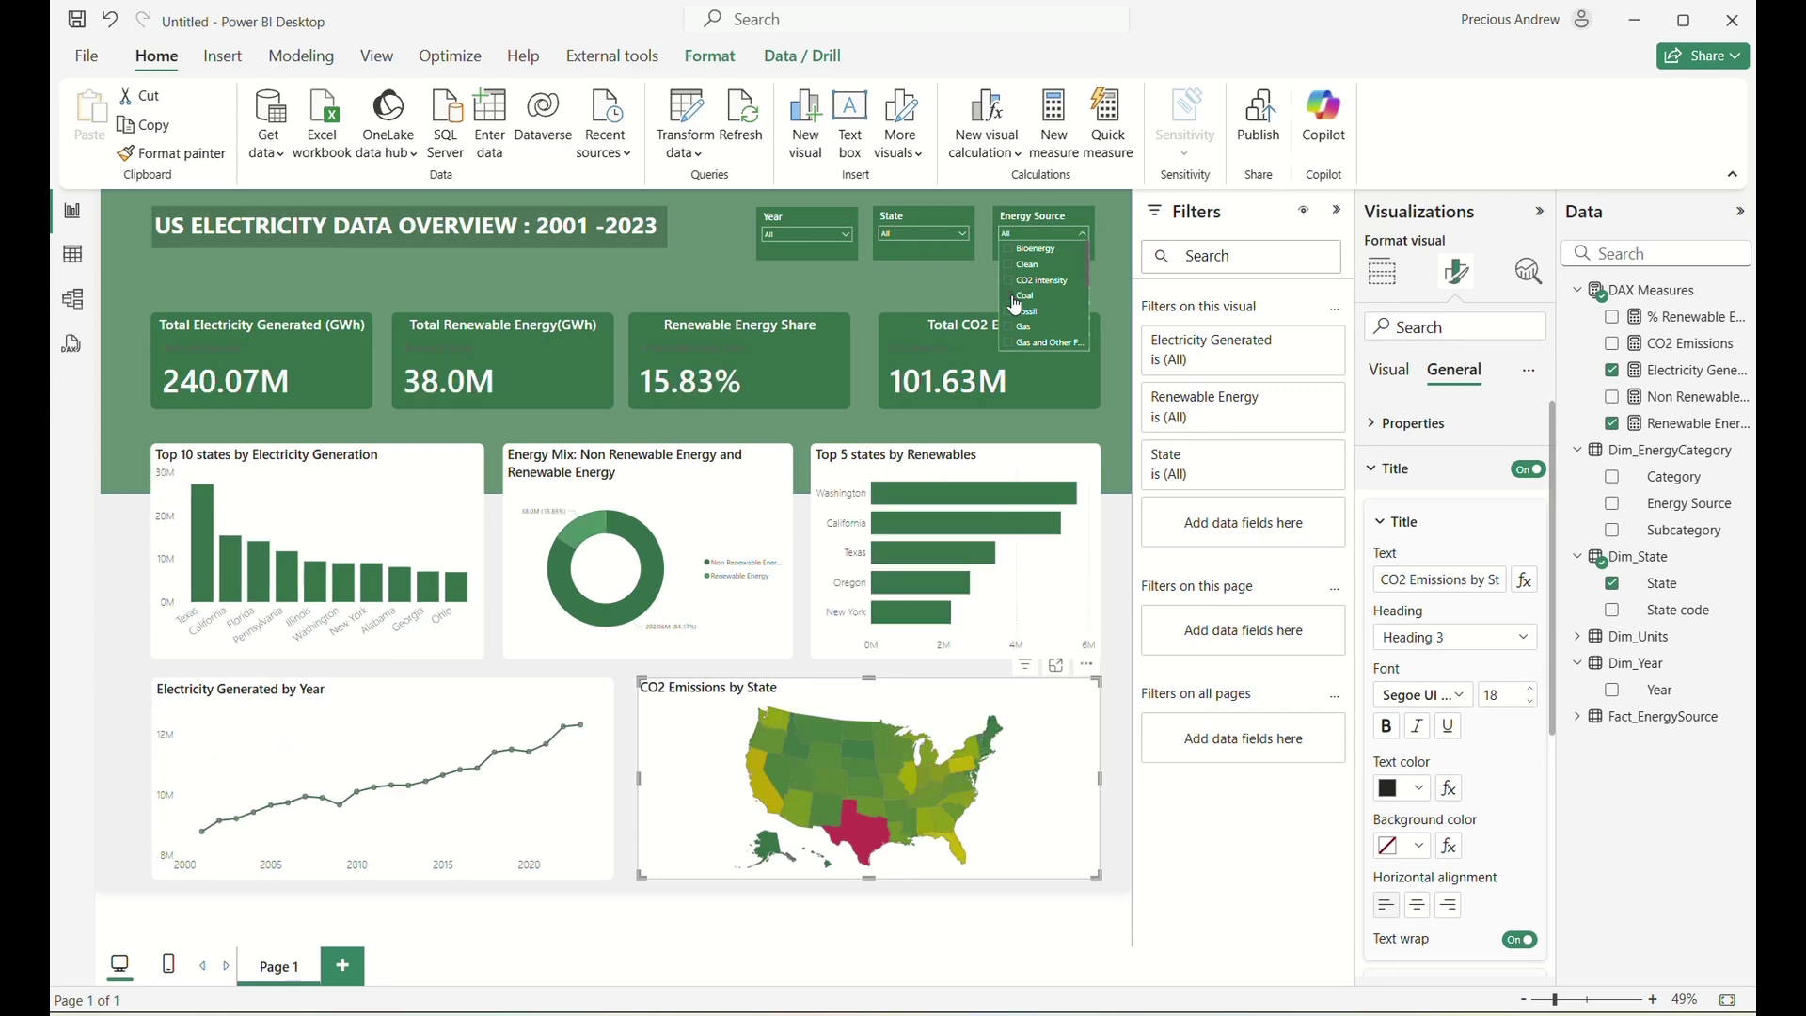
pyautogui.click(770, 284)
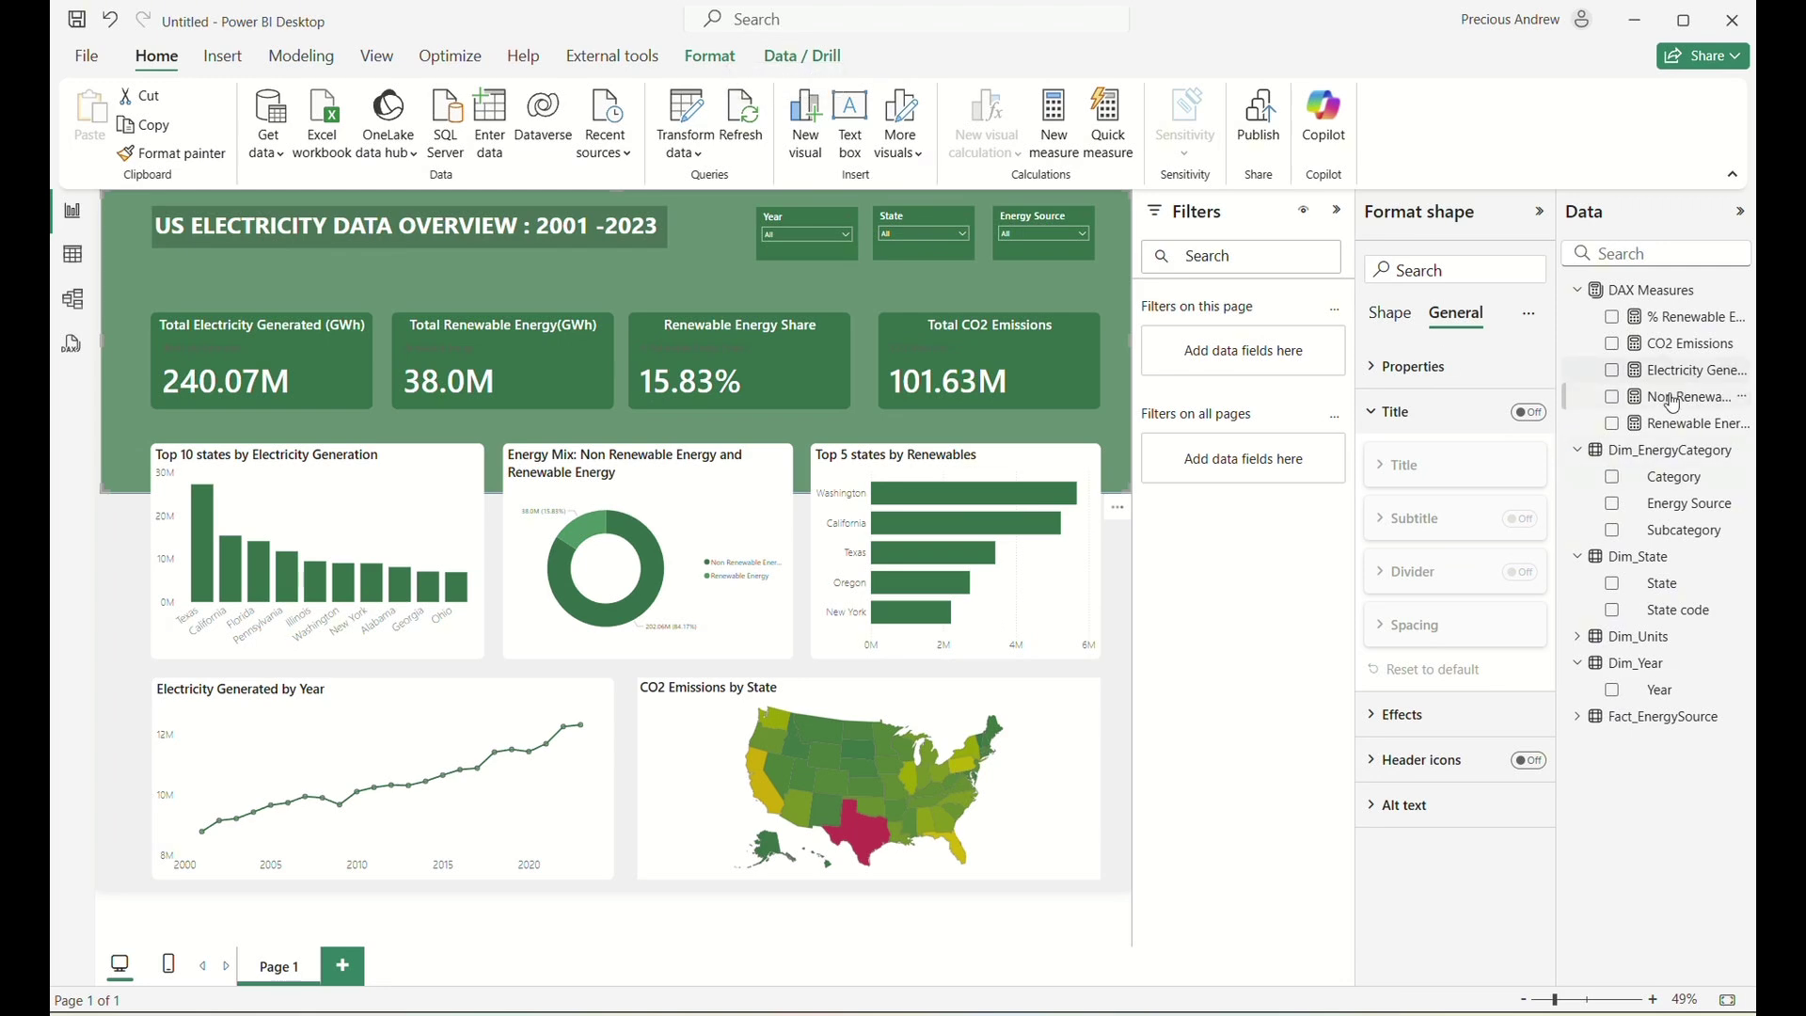
# Edit the Renewable Energy measure to store its CALCULATE expression in a variable named RenewableGwh.
pyautogui.click(1686, 426)
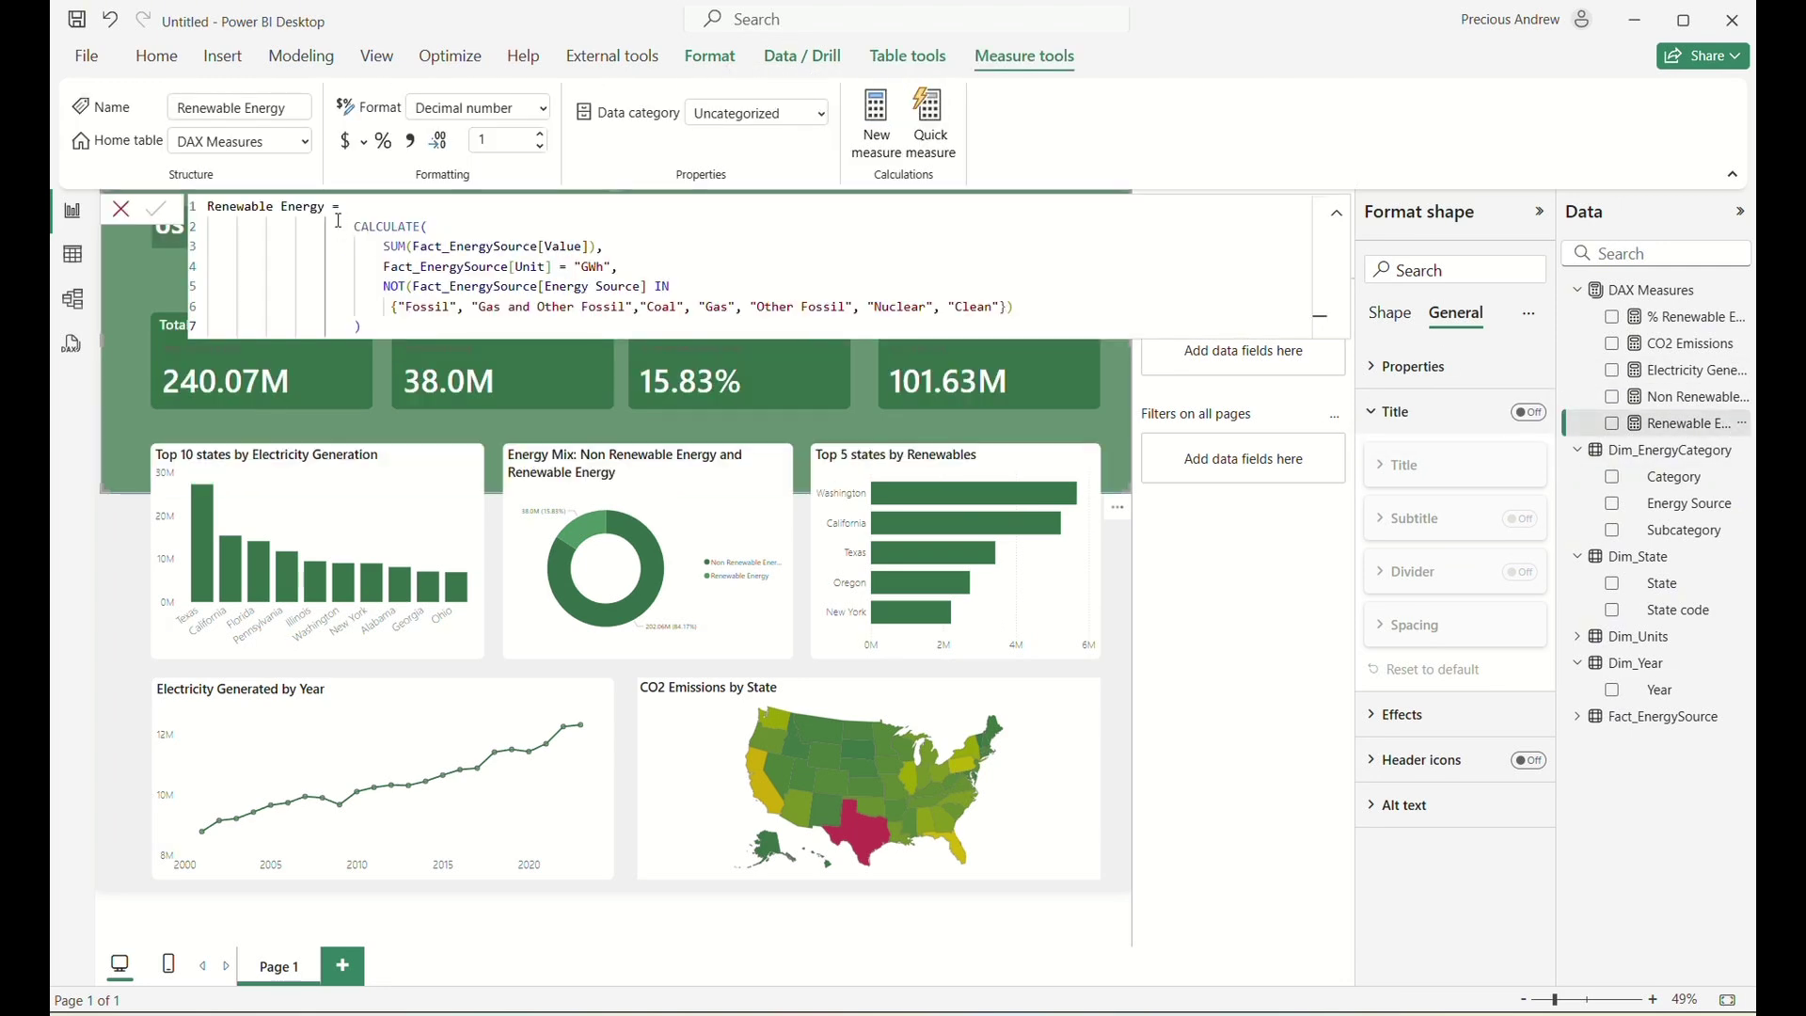
pyautogui.click(364, 212)
pyautogui.hotkey('shift', 'Return')
pyautogui.press('Tab')
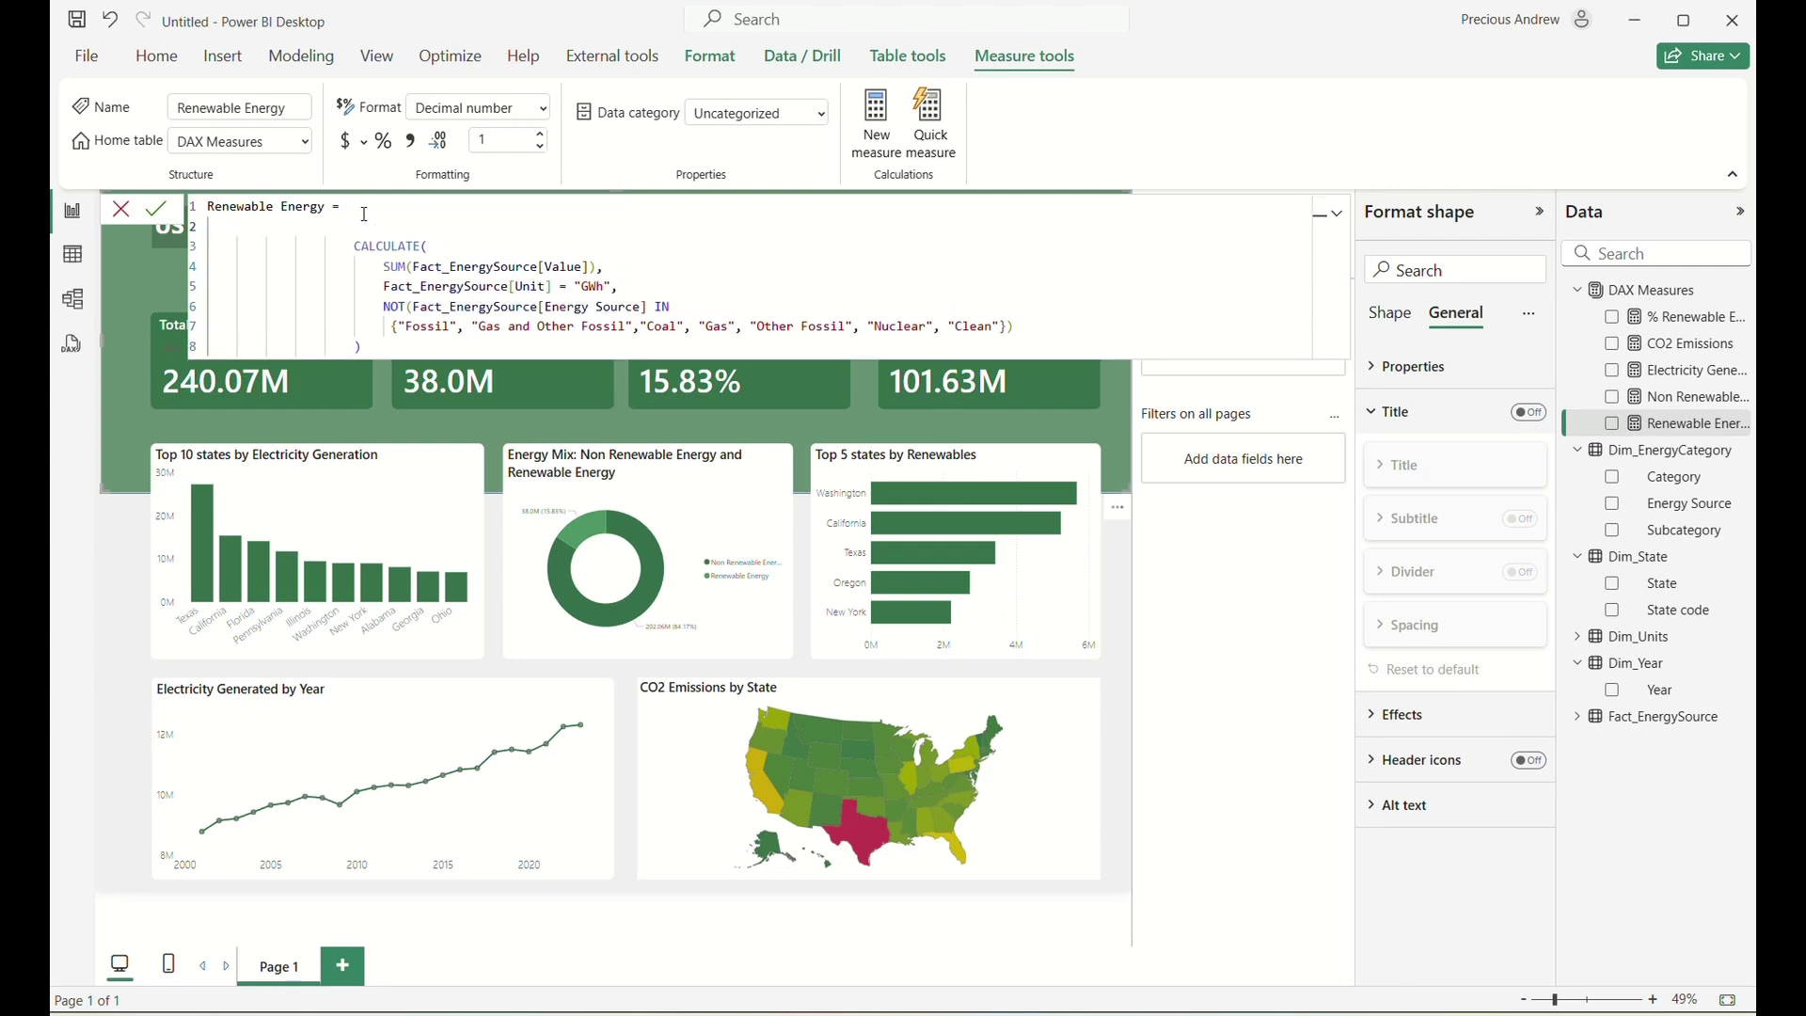
pyautogui.press('BackSpace')
pyautogui.write('VA')
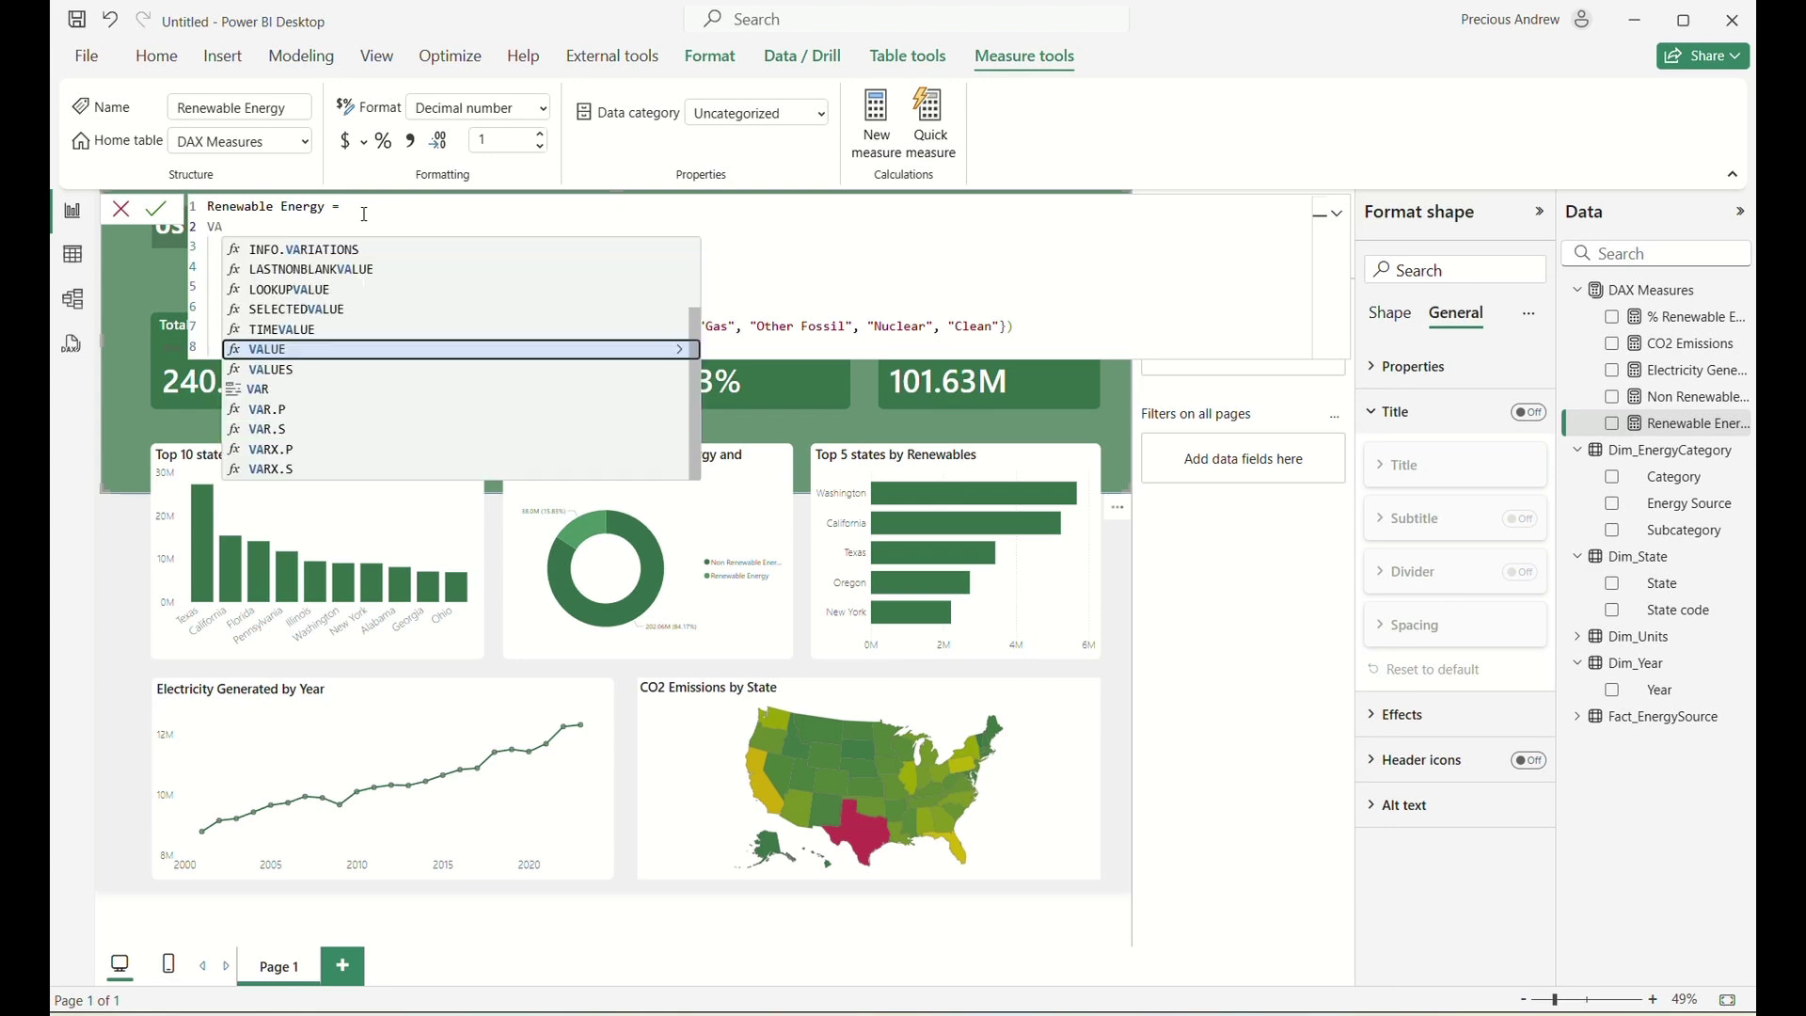
pyautogui.write('R R')
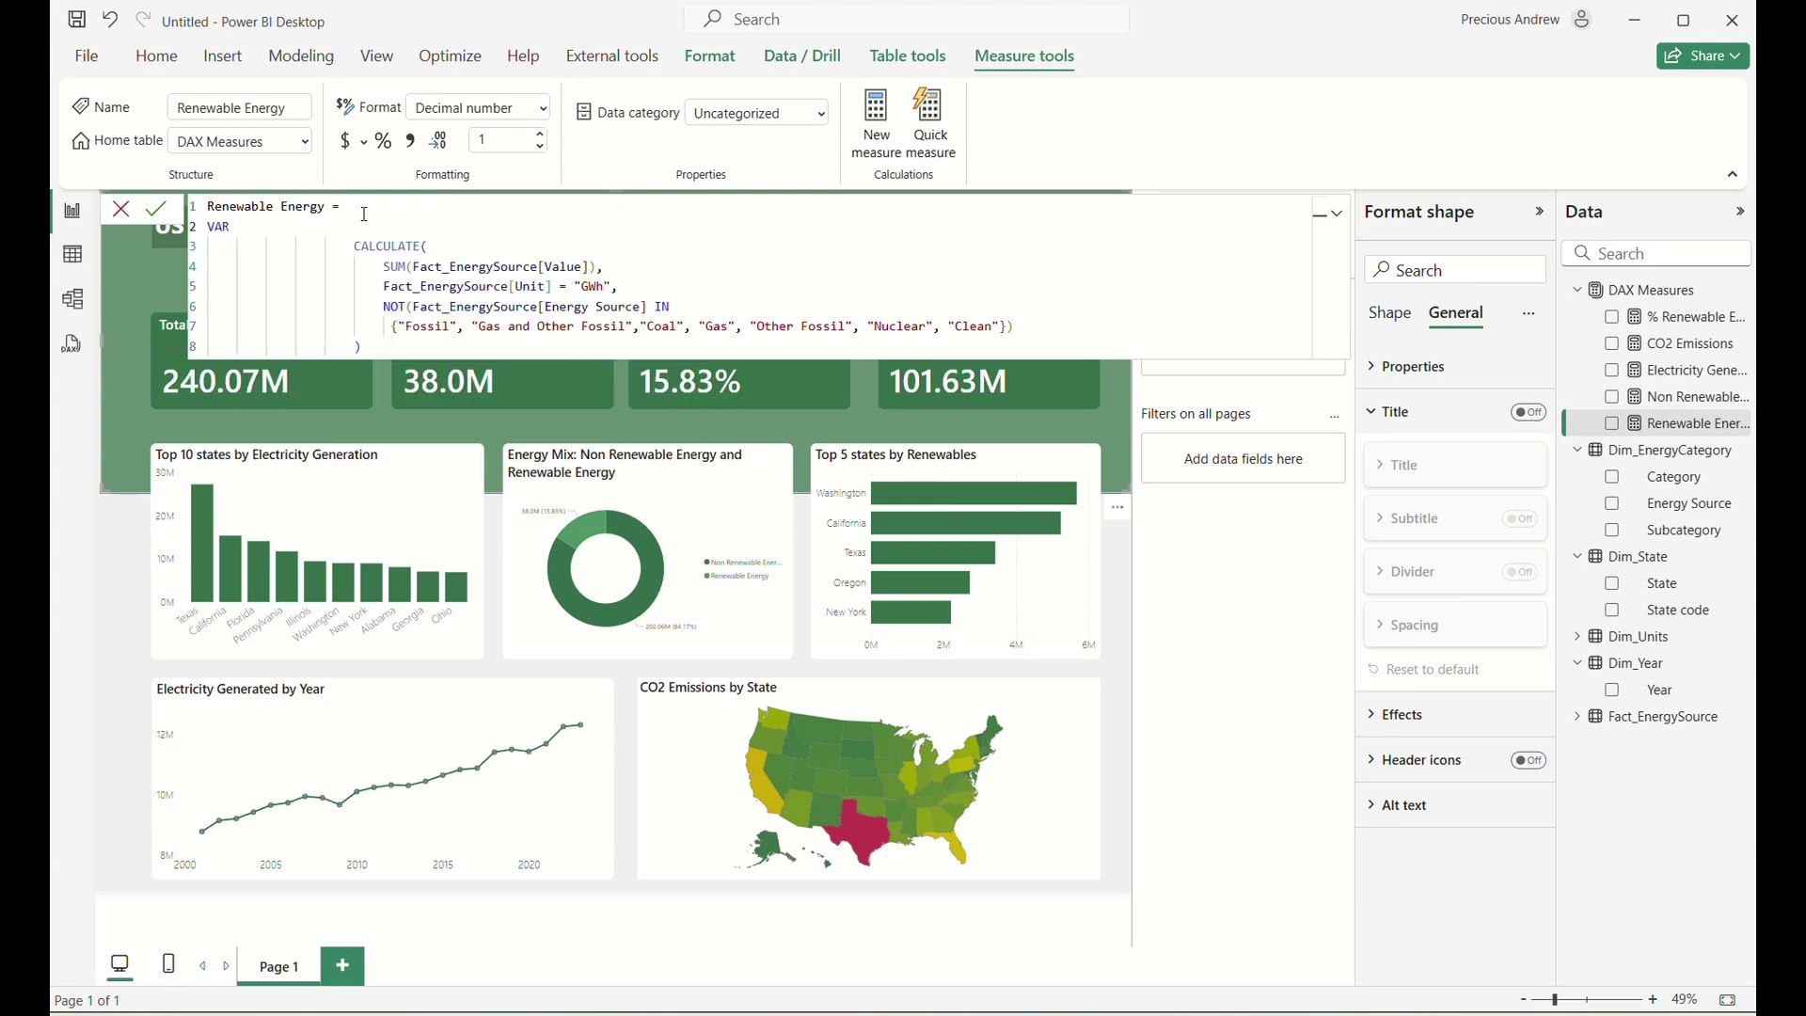
pyautogui.write('enewable Energy =')
pyautogui.moveTo(355, 229); pyautogui.dragTo(306, 229)
pyautogui.write('Gwh')
# Add a RETURN clause with COALESCE(RenewableGwh, 0) to the Renewable Energy measure and commit the formula.
pyautogui.click(385, 346)
pyautogui.hotkey('shift', 'Return')
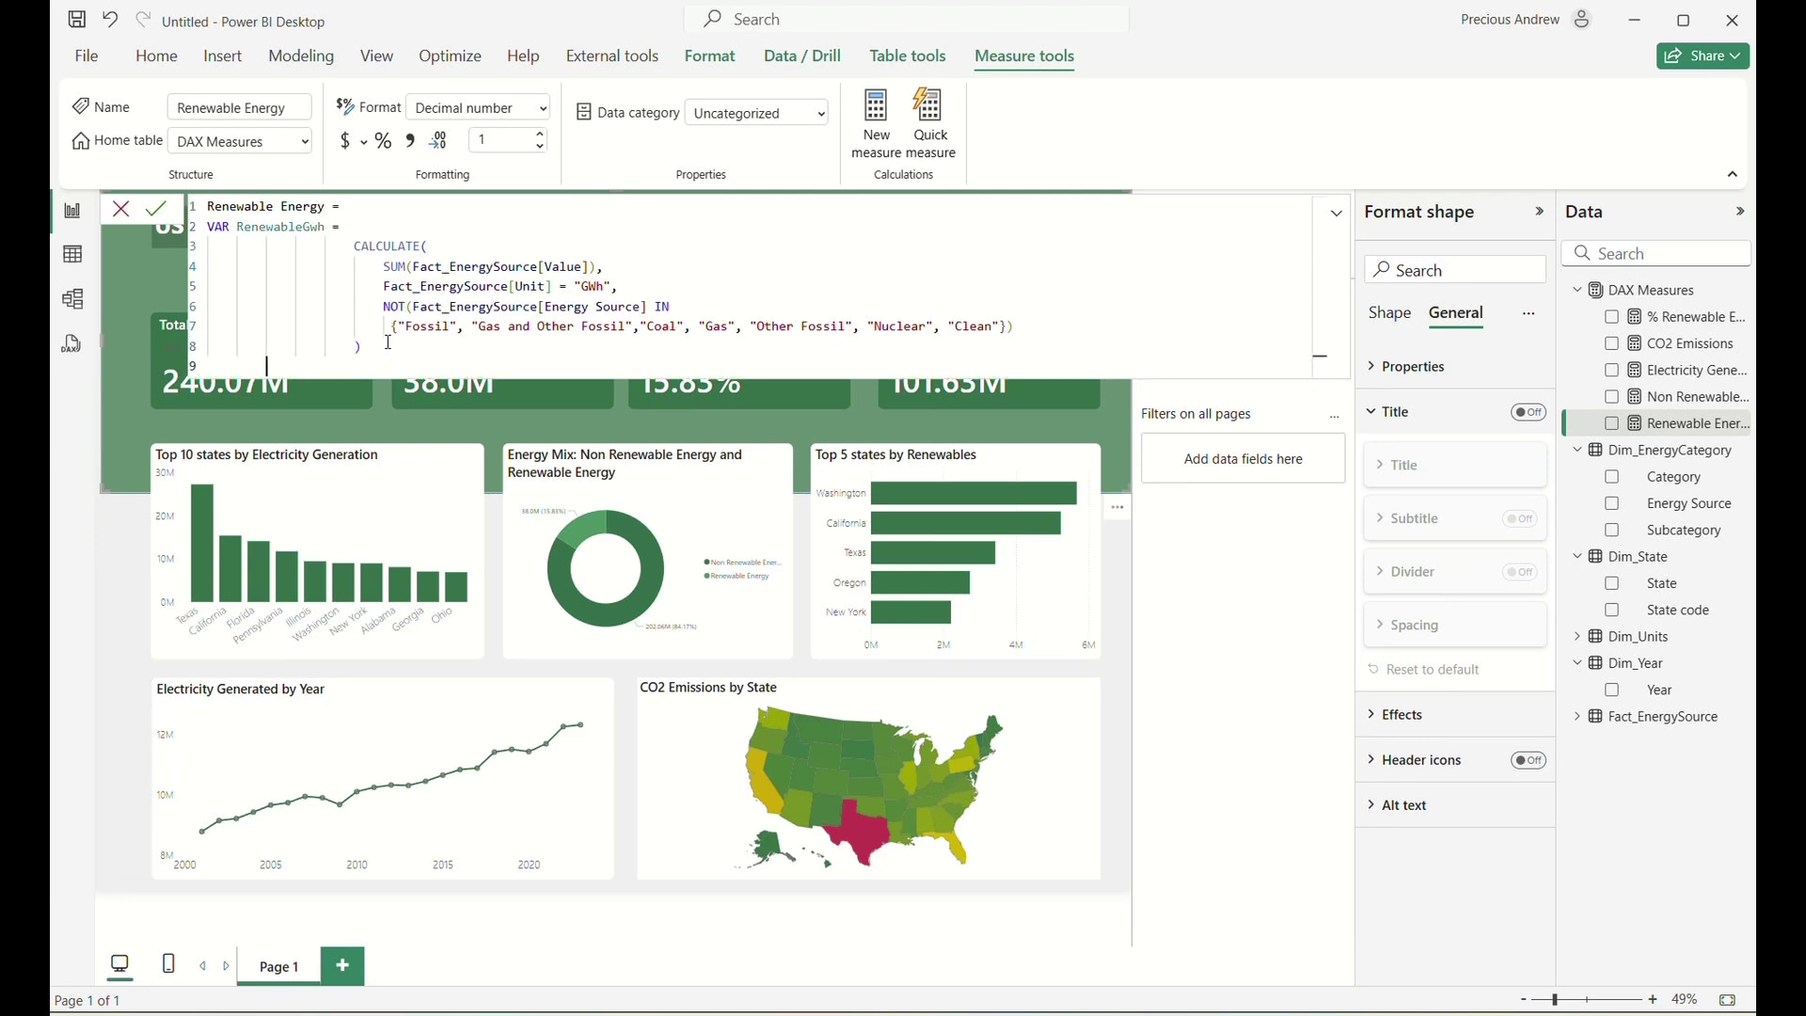
pyautogui.write('RE')
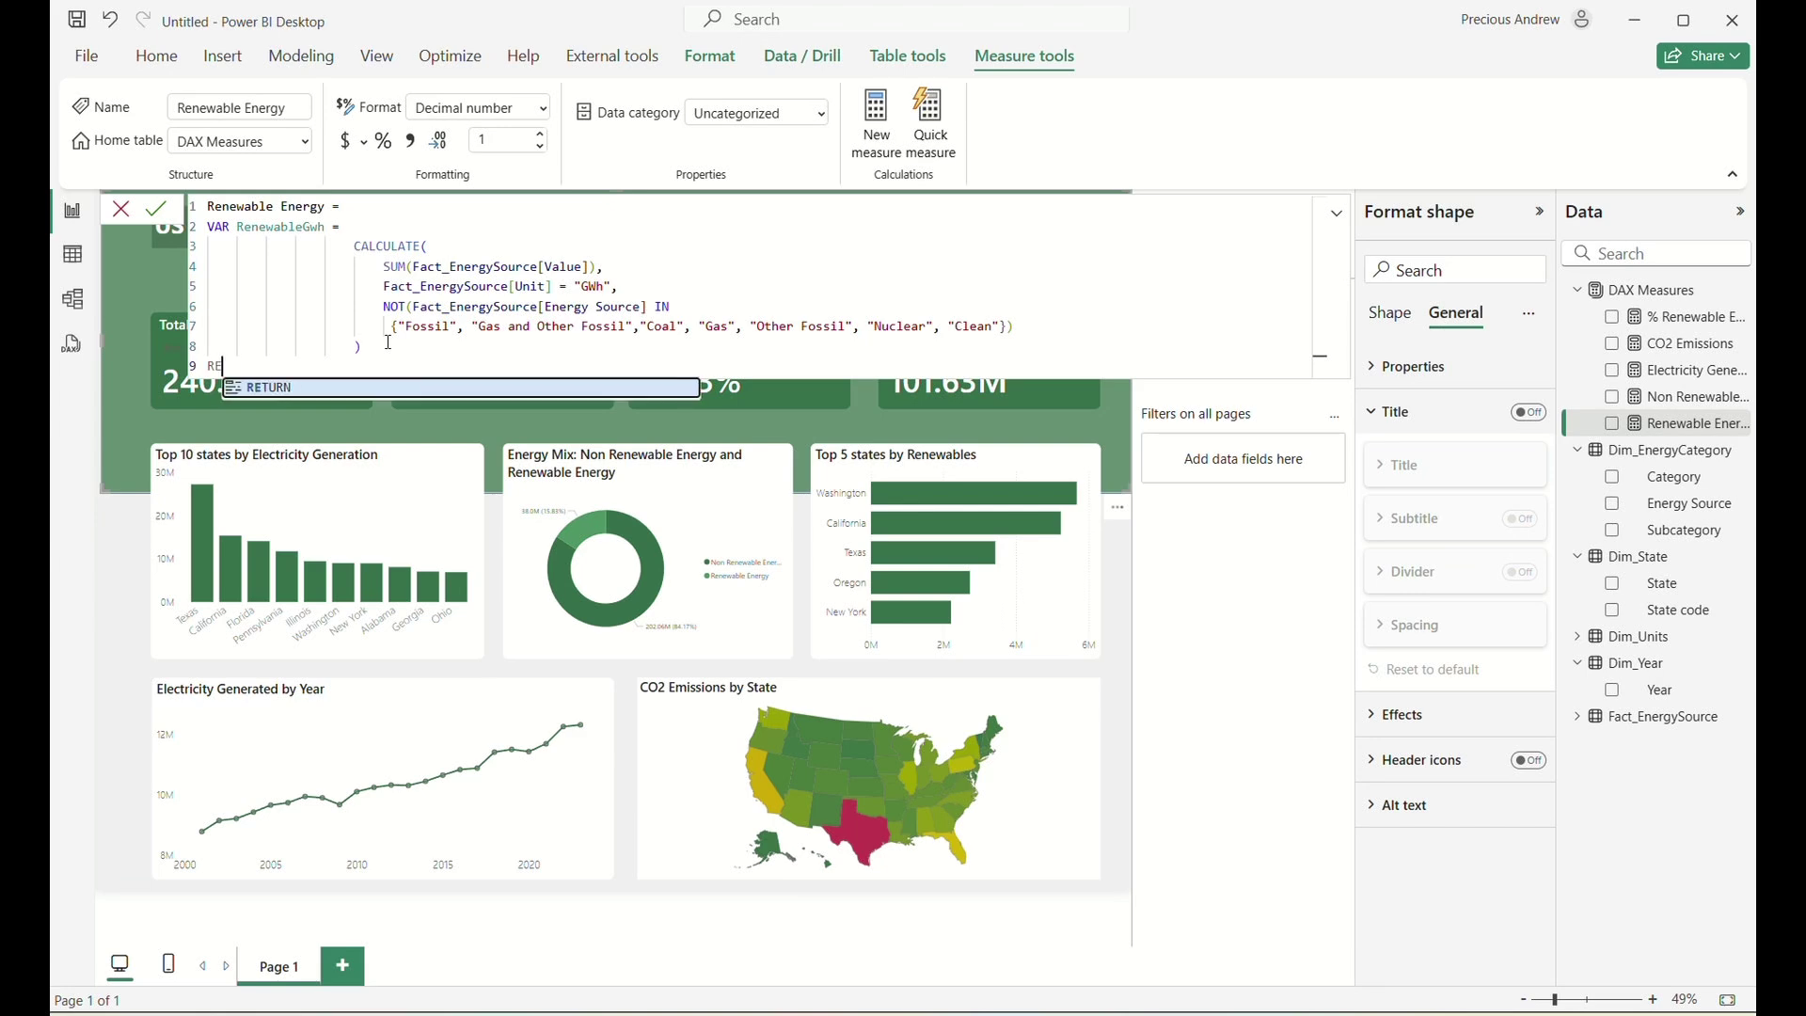
pyautogui.write('TURN')
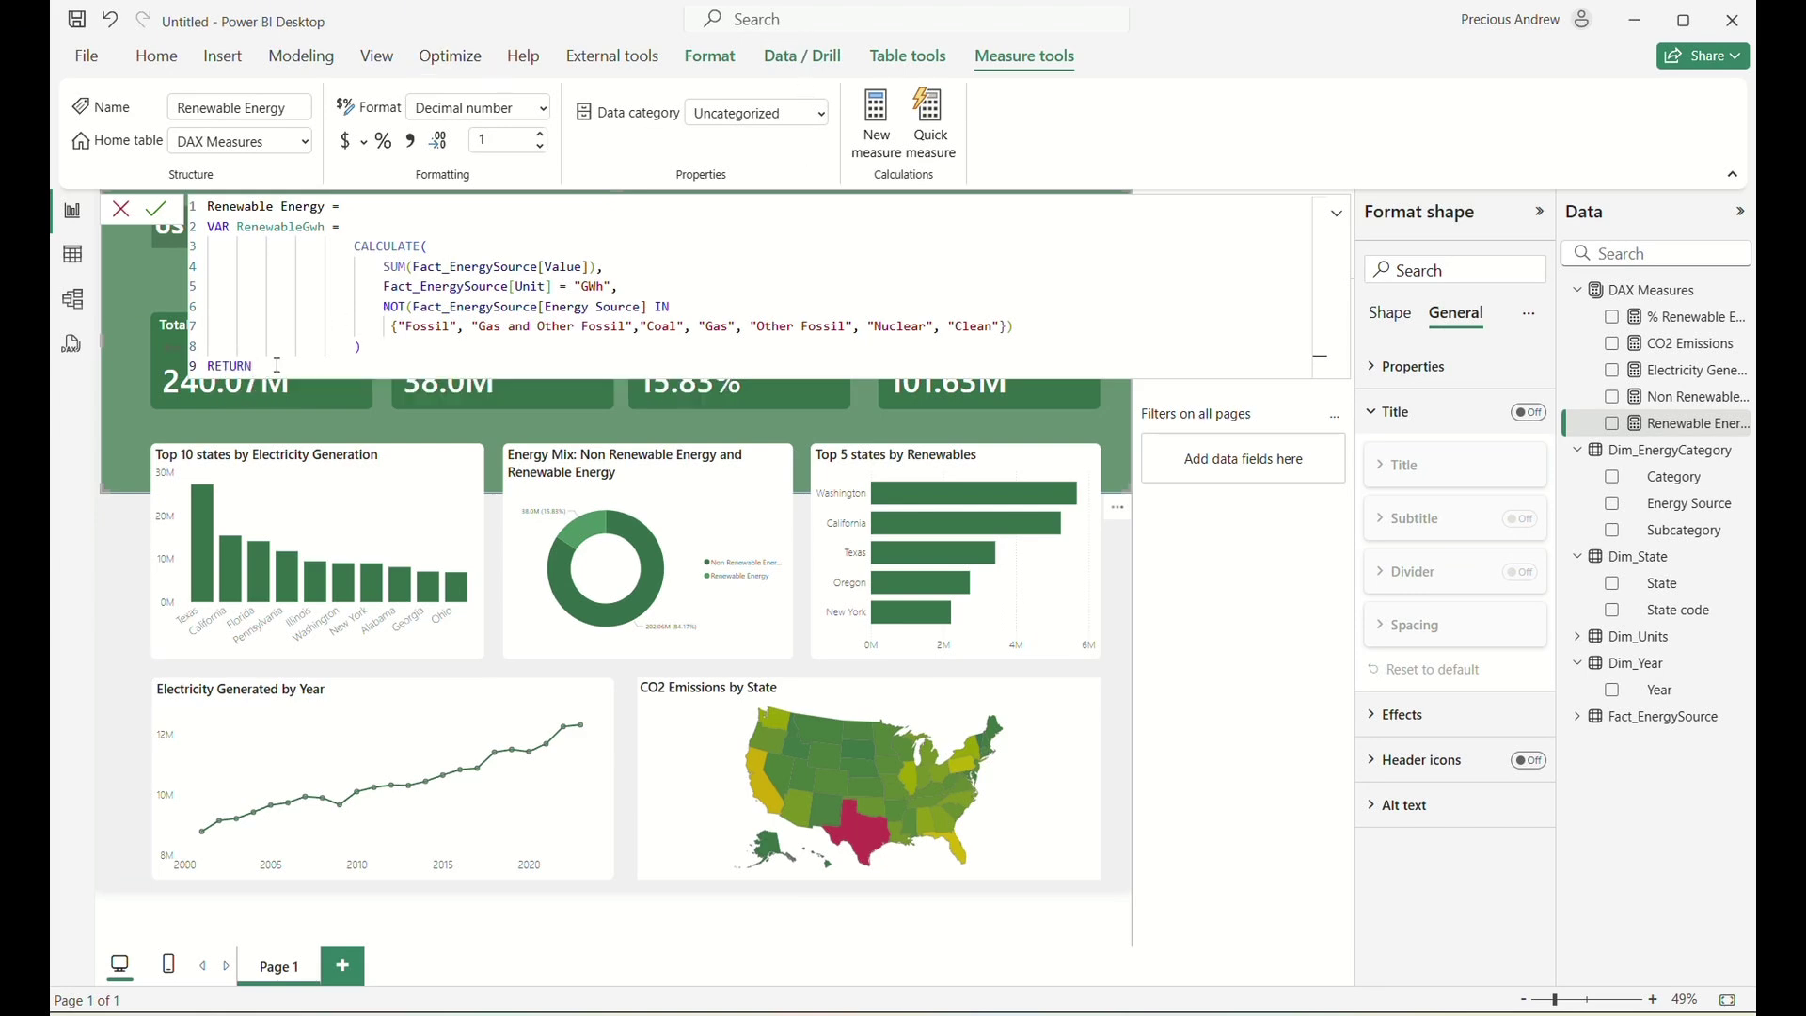
pyautogui.hotkey('shift', 'Return')
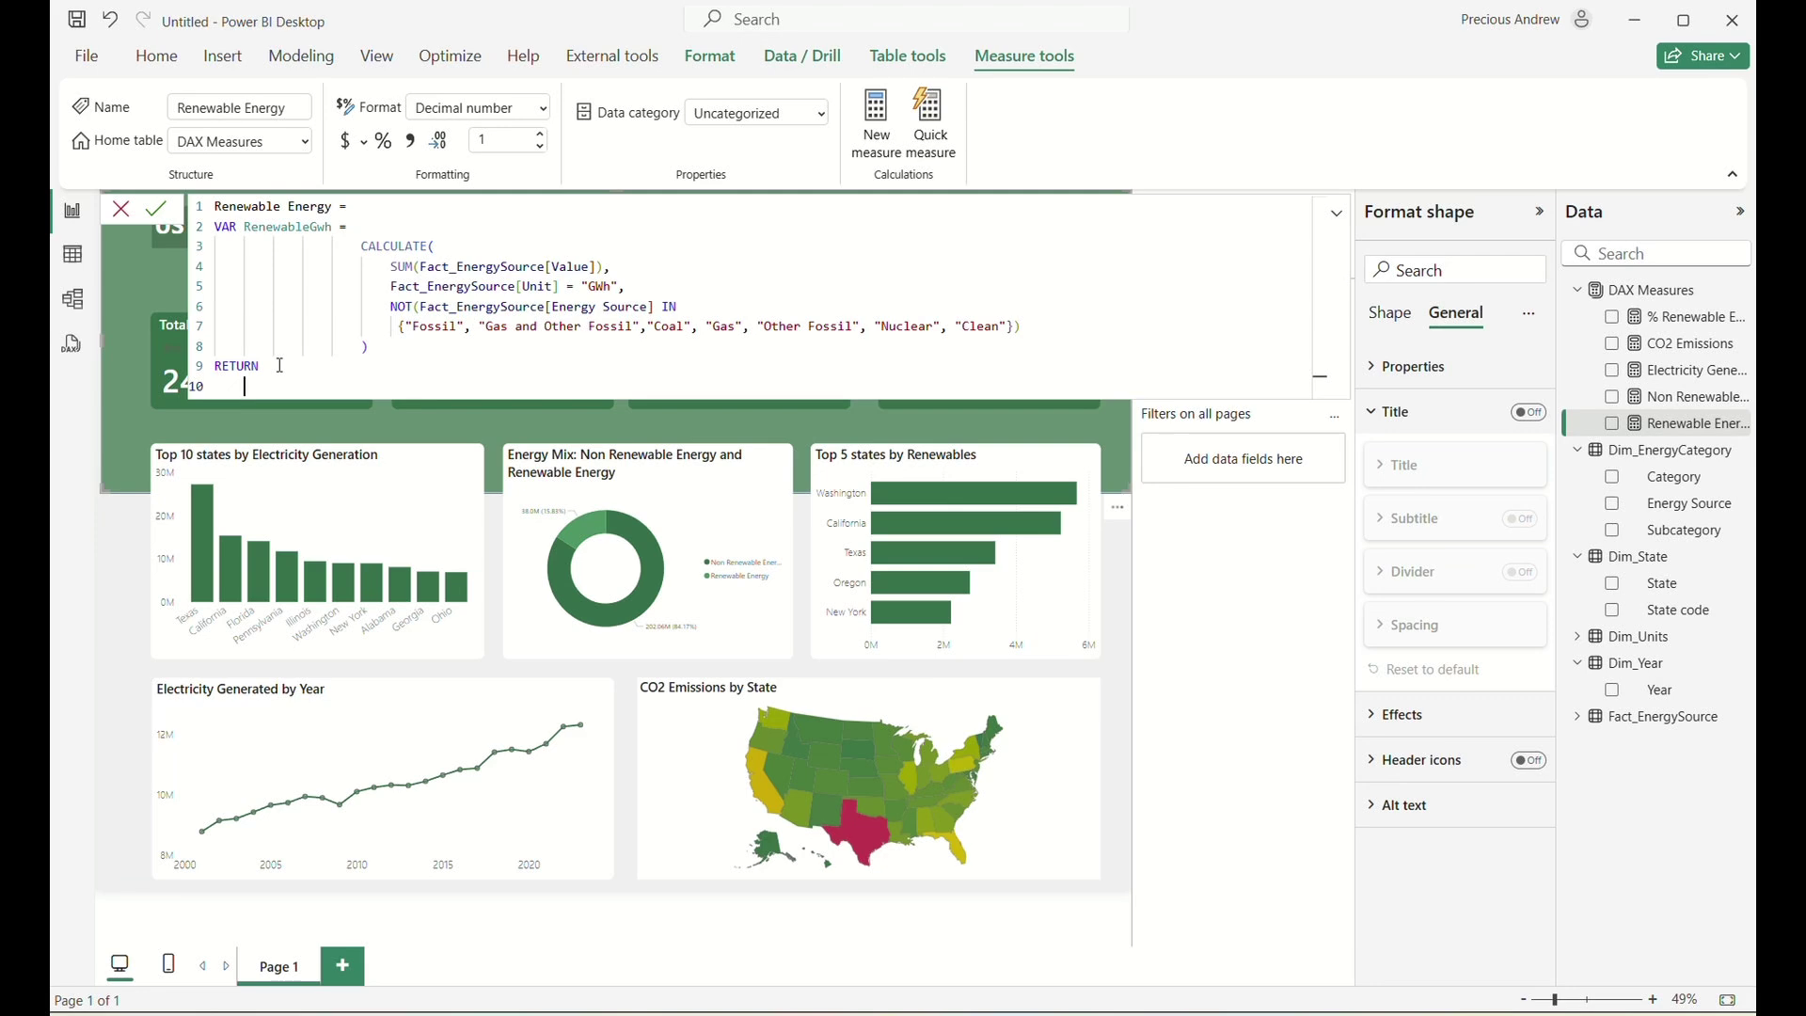
pyautogui.press('Tab')
pyautogui.press('Tab')
pyautogui.write('Coal')
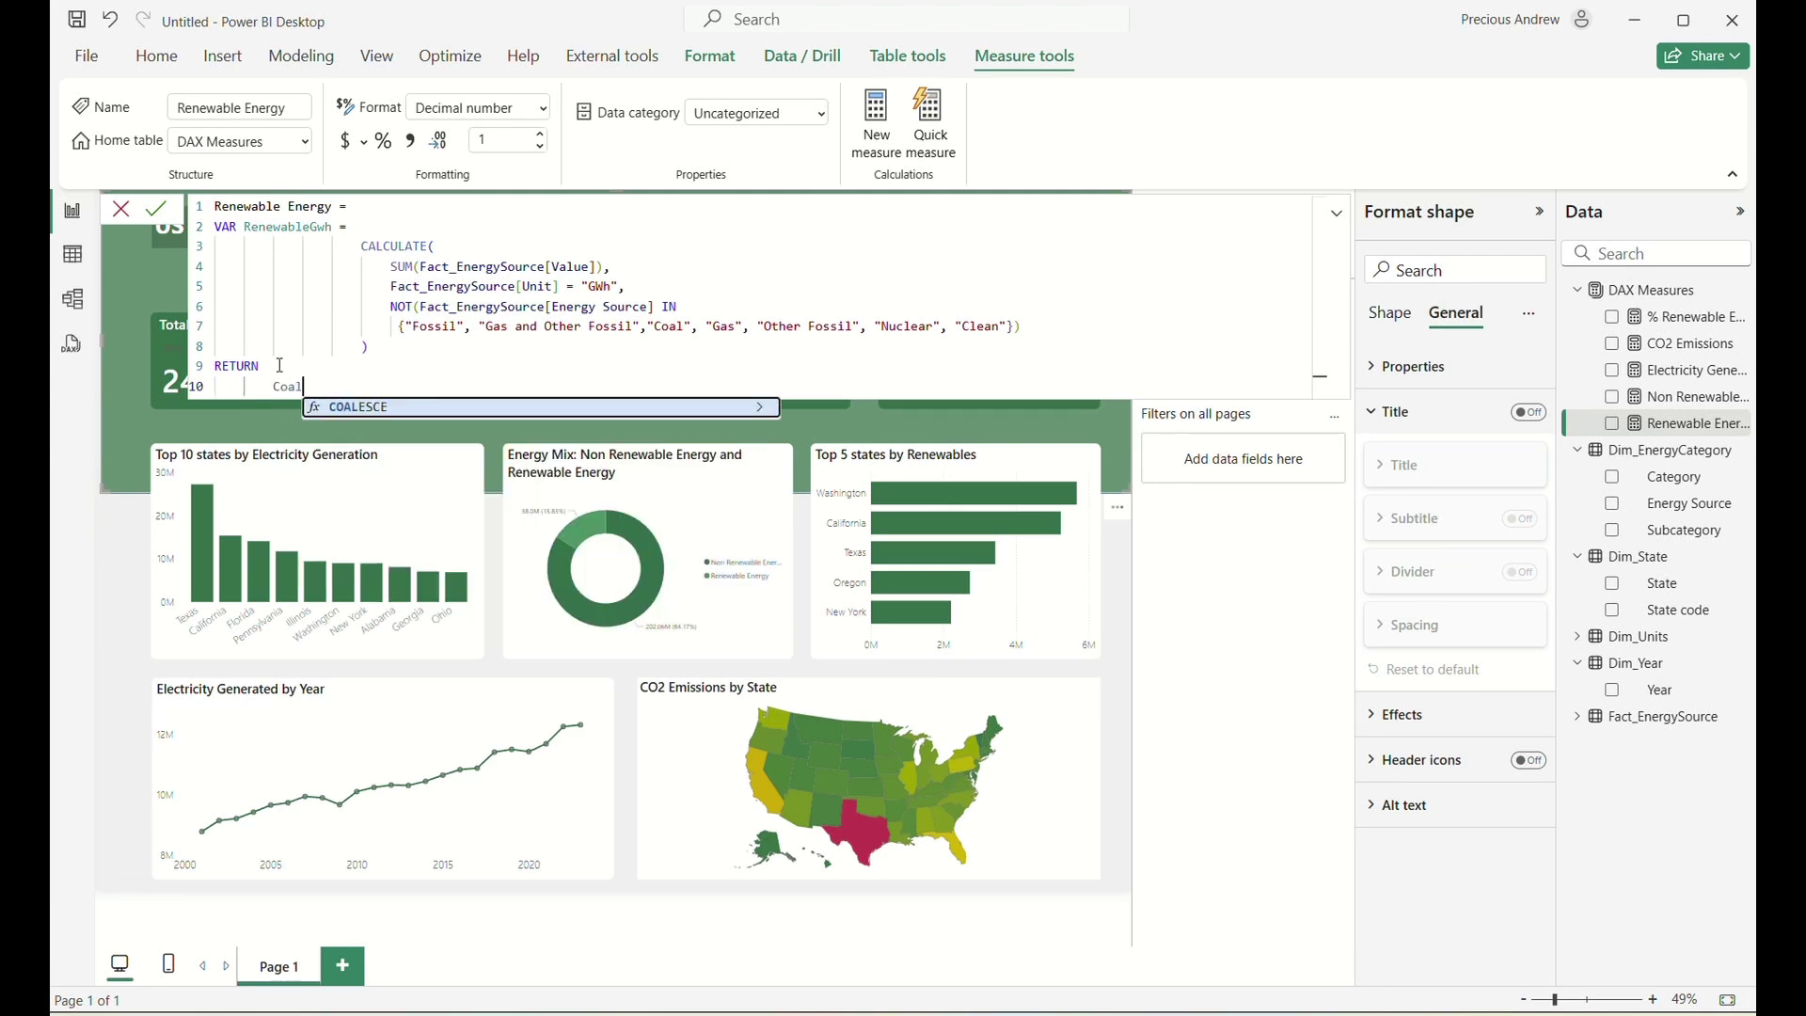
pyautogui.press('Tab')
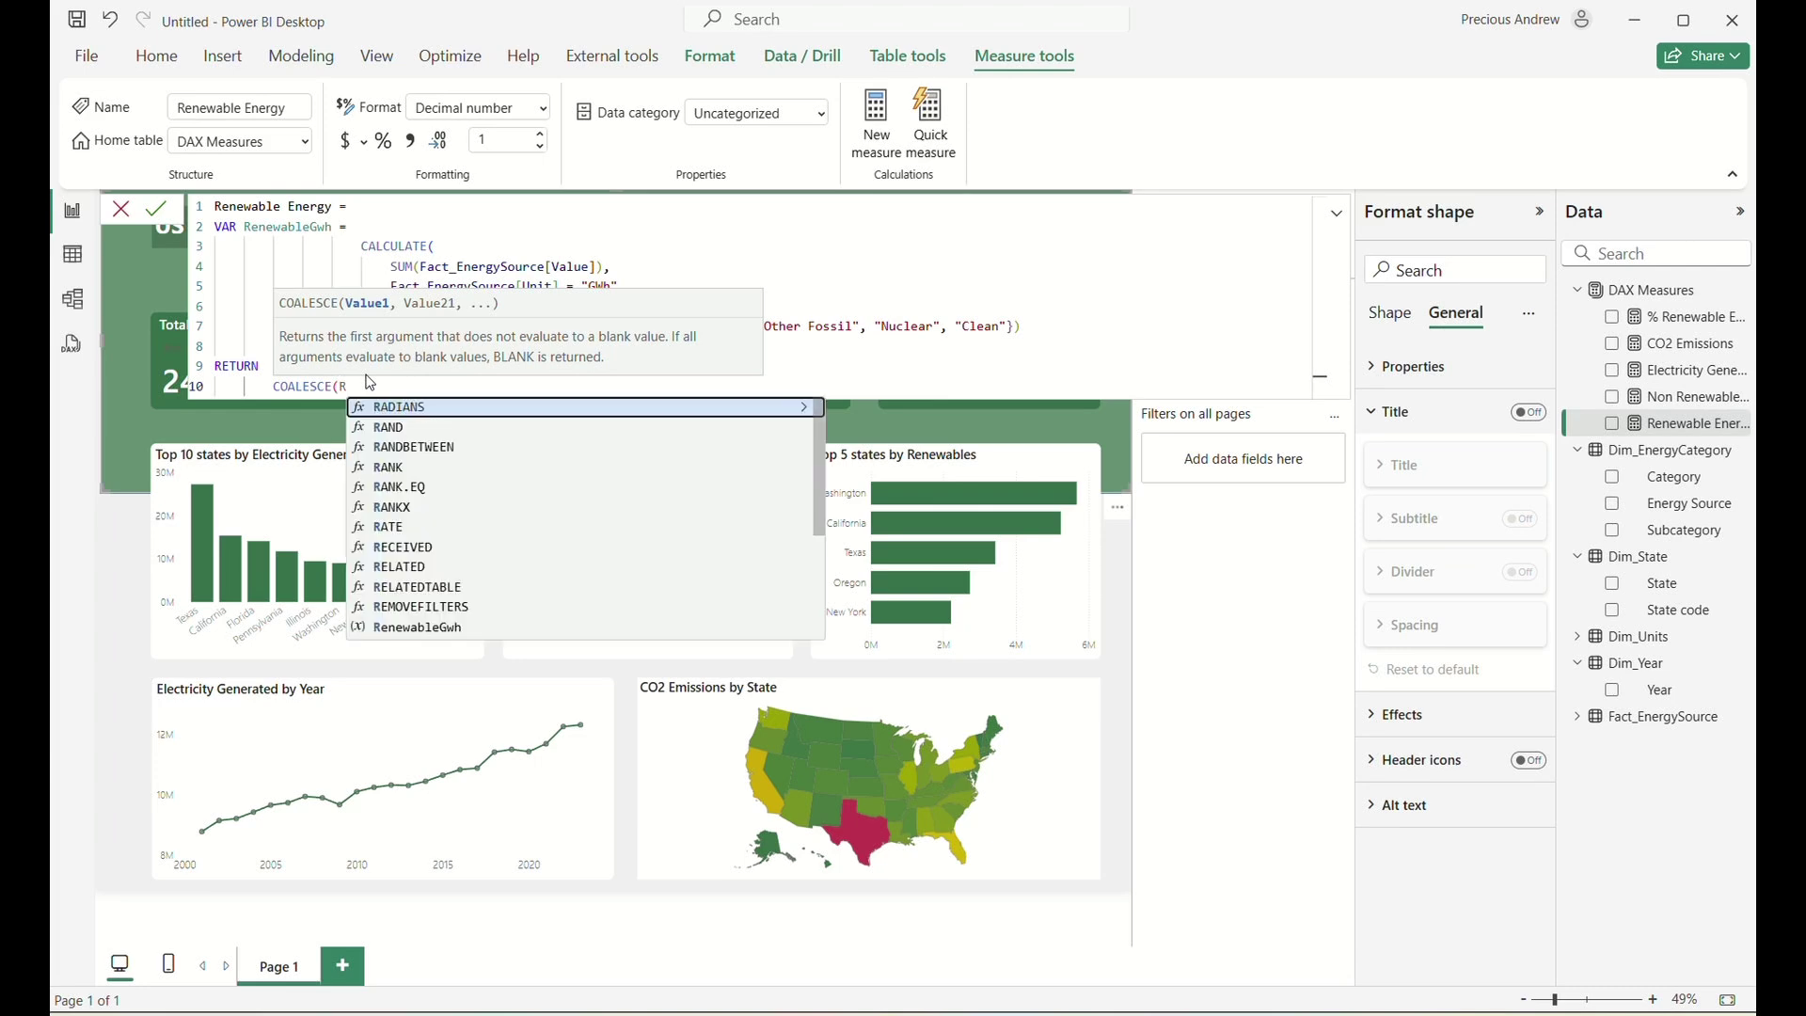
pyautogui.write('Renew')
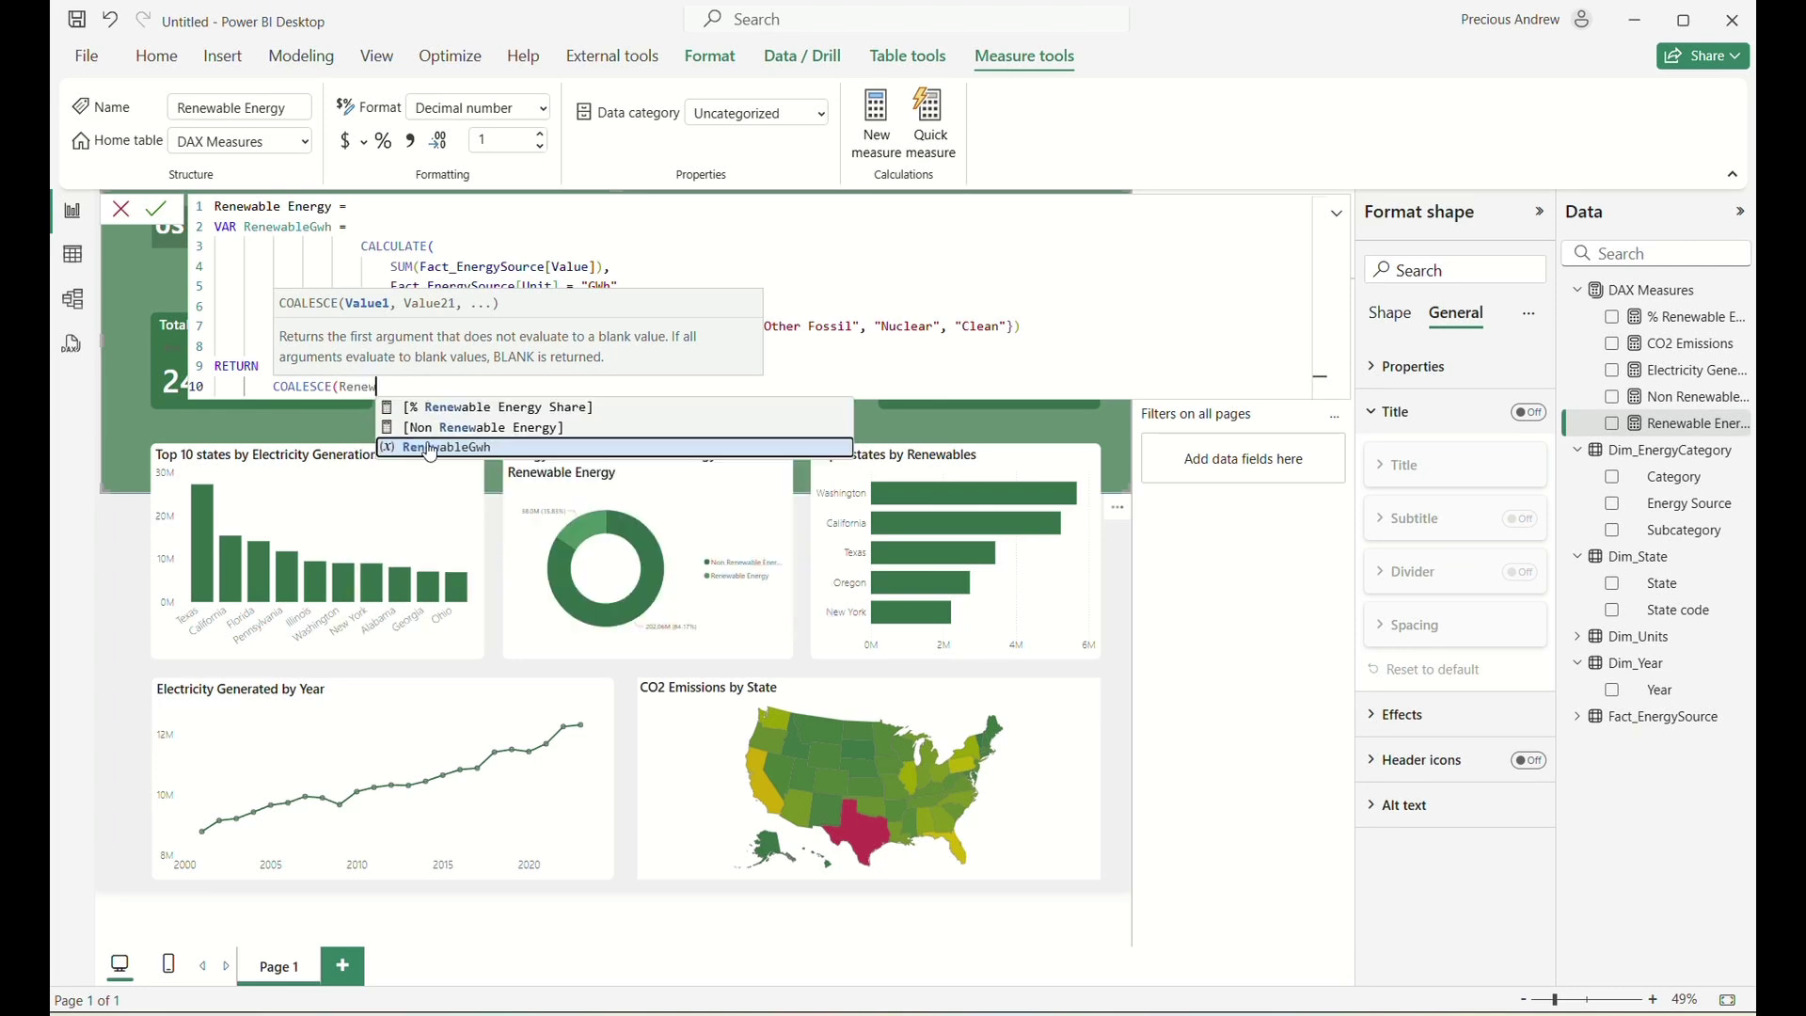
pyautogui.click(428, 446)
pyautogui.write(',')
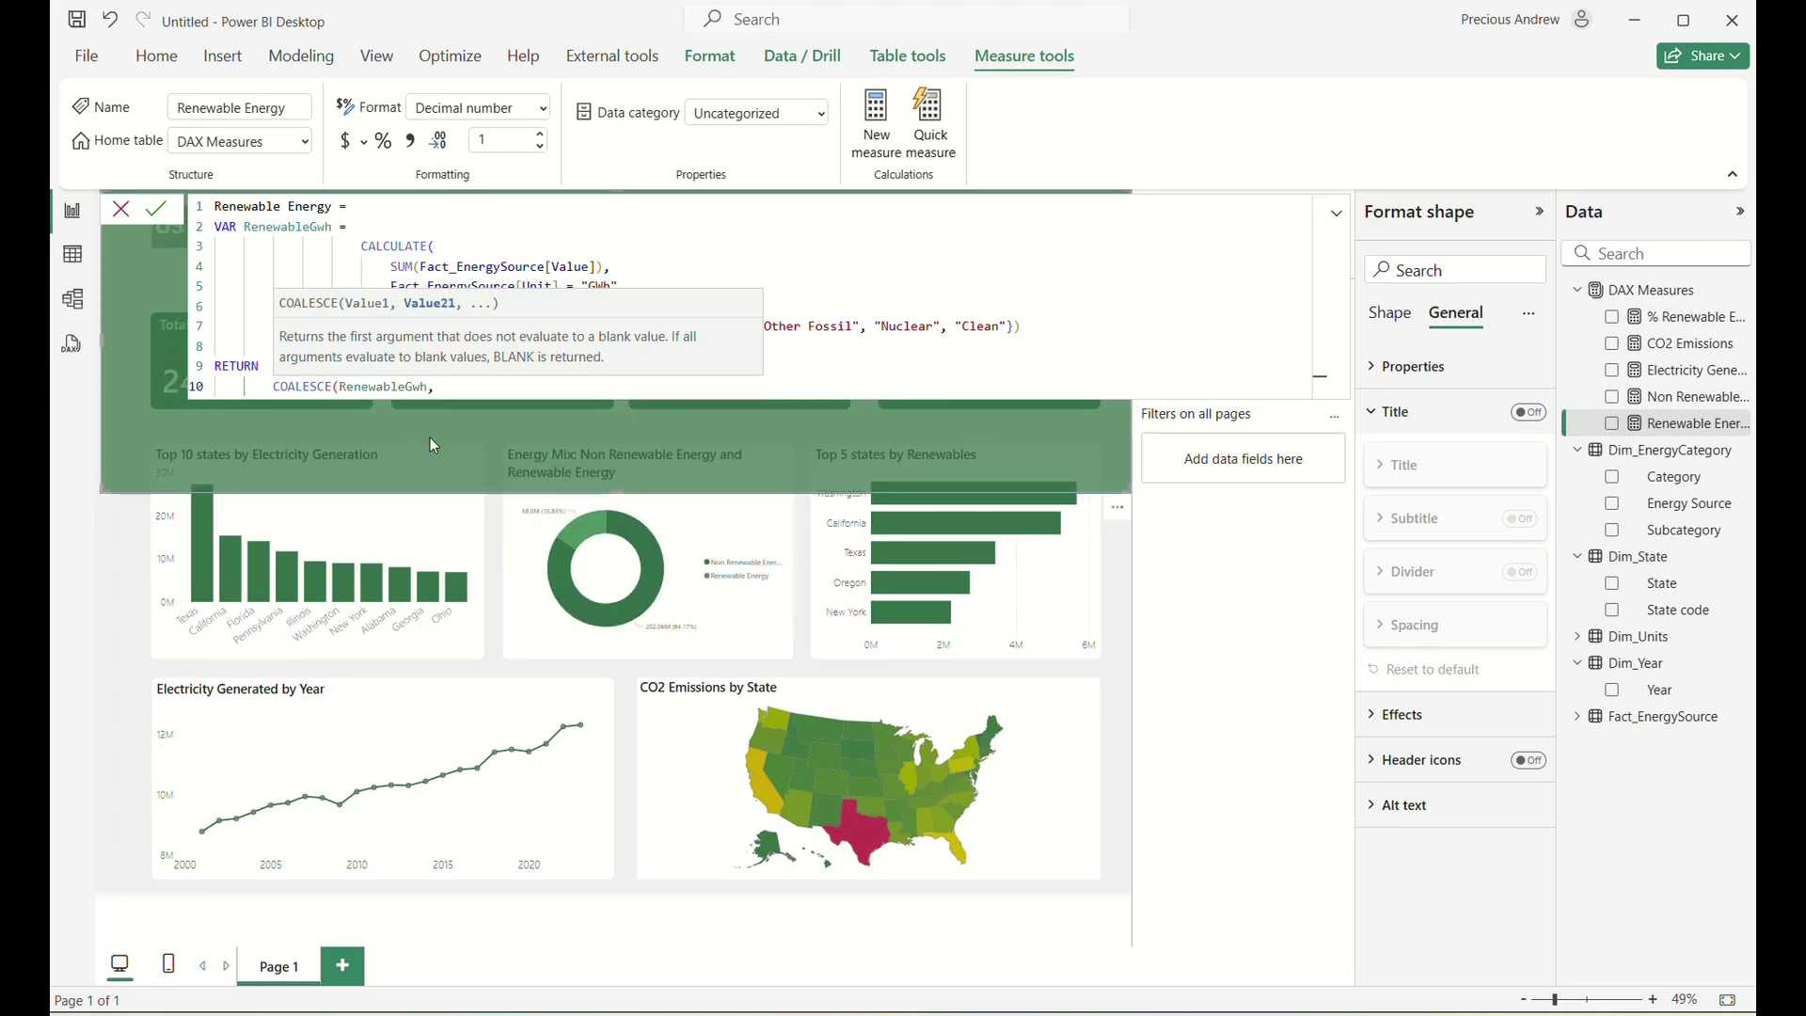
pyautogui.write(' 0)')
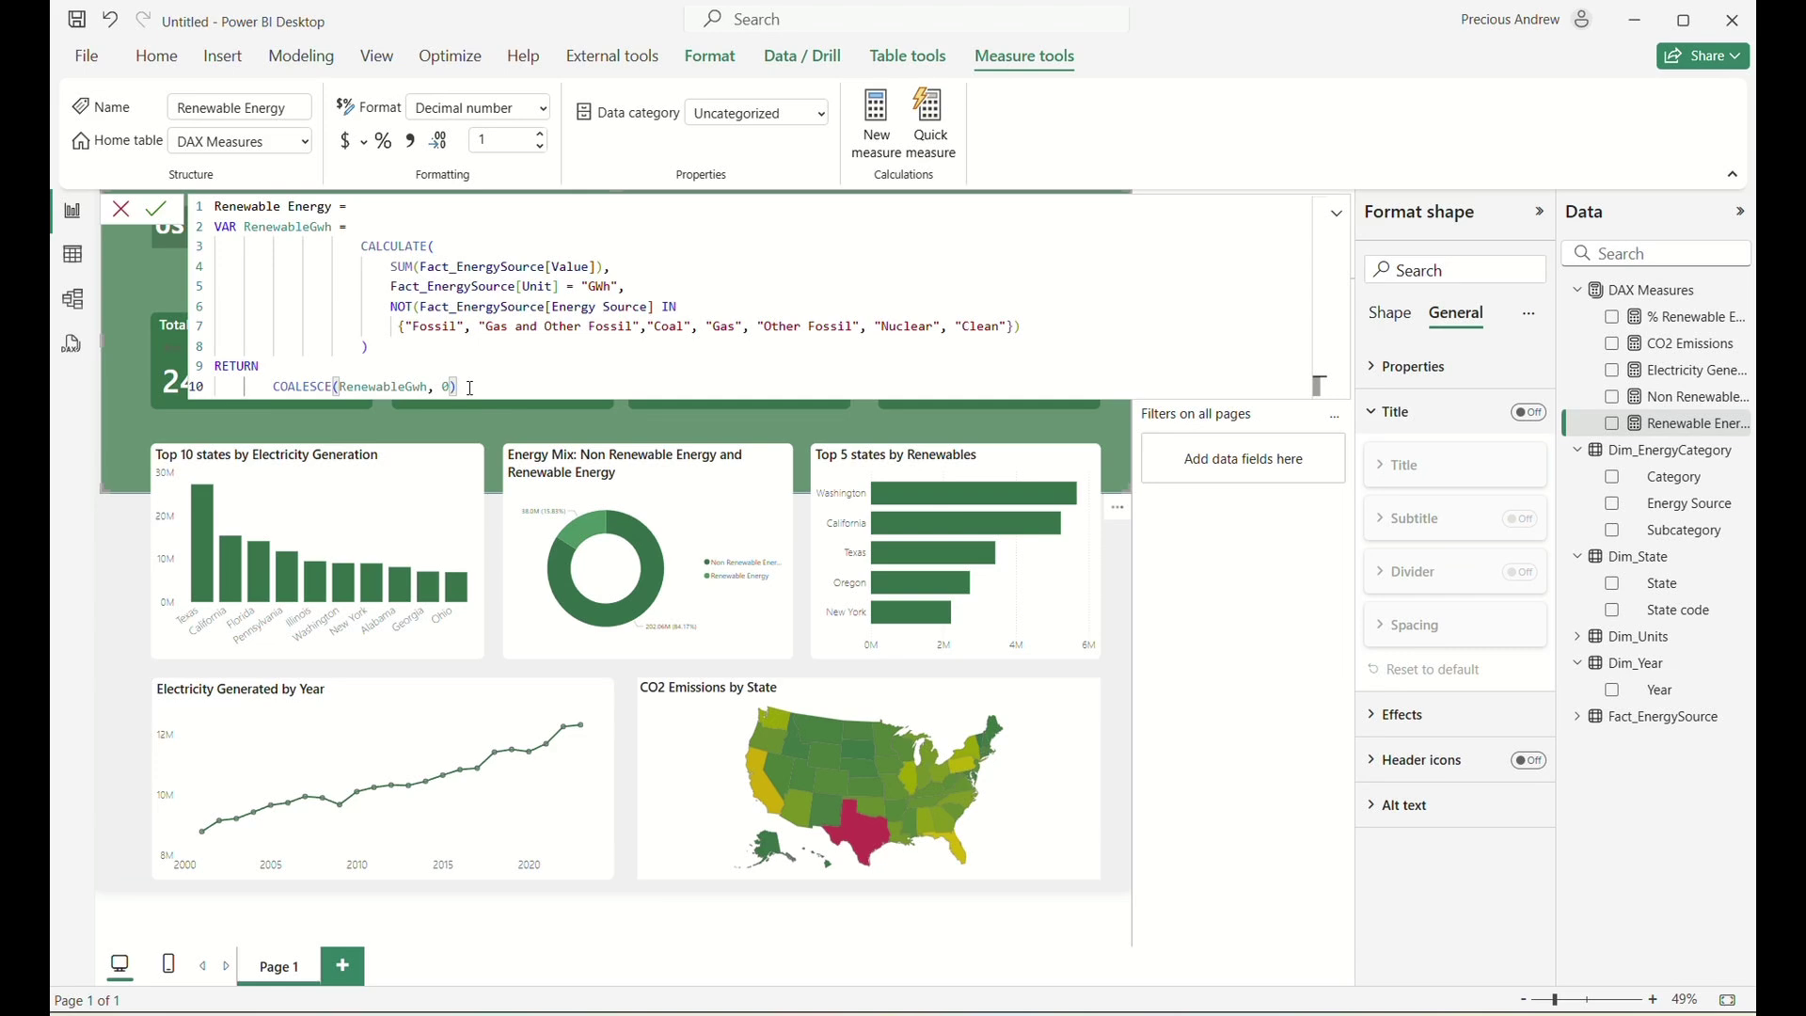
pyautogui.press('Escape')
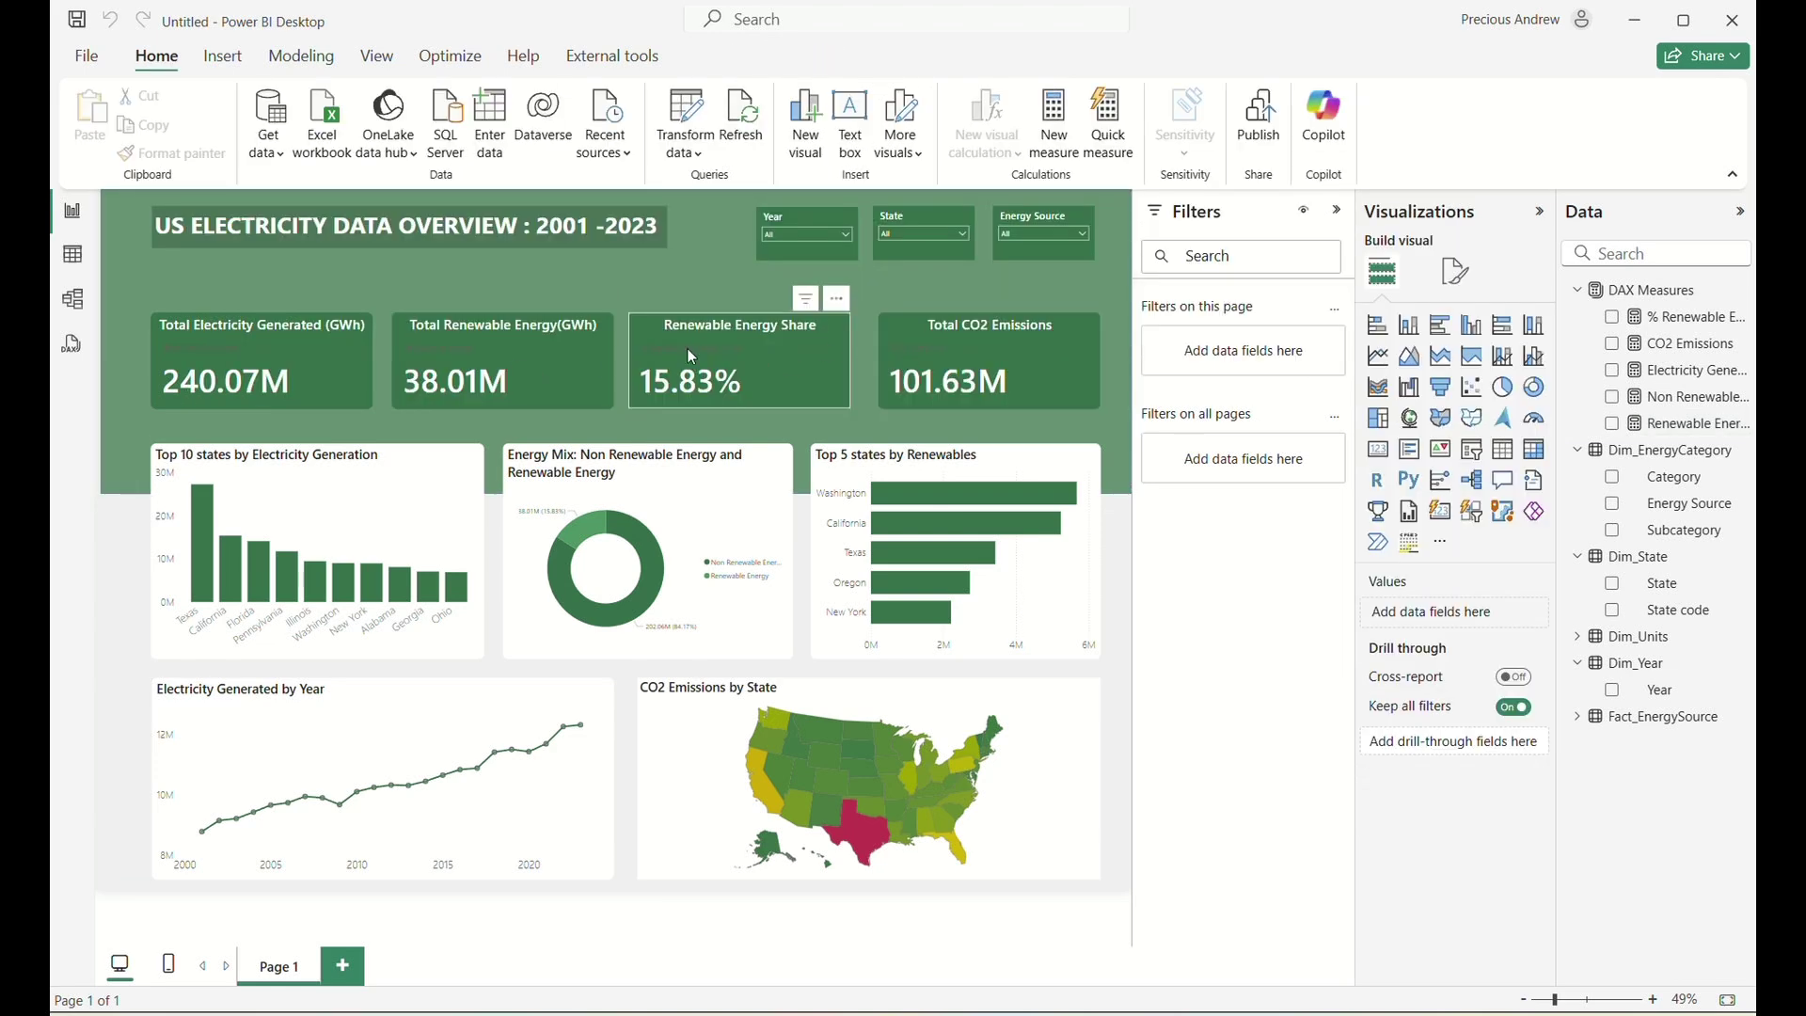
# Edit the % Renewable Energy Share measure to store its DIVIDE expression in a variable named RenewableEnergyShare.
pyautogui.click(1693, 327)
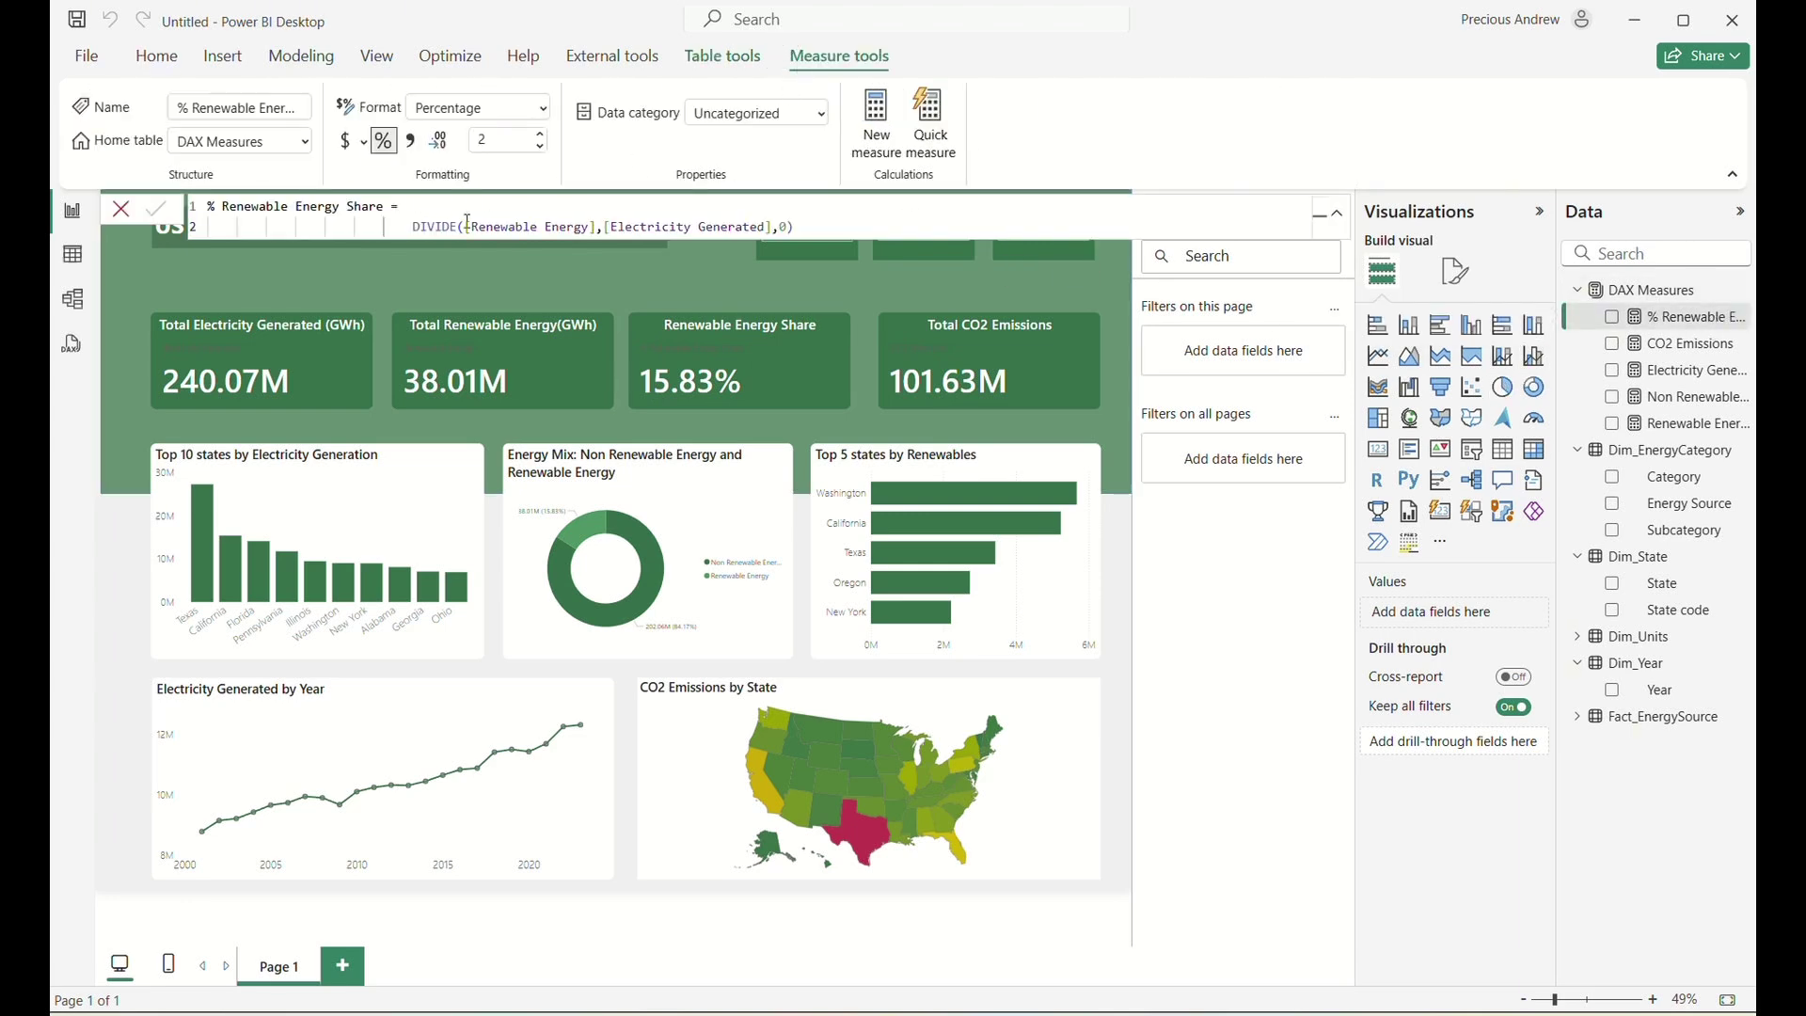
pyautogui.click(439, 207)
pyautogui.hotkey('shift', 'Return')
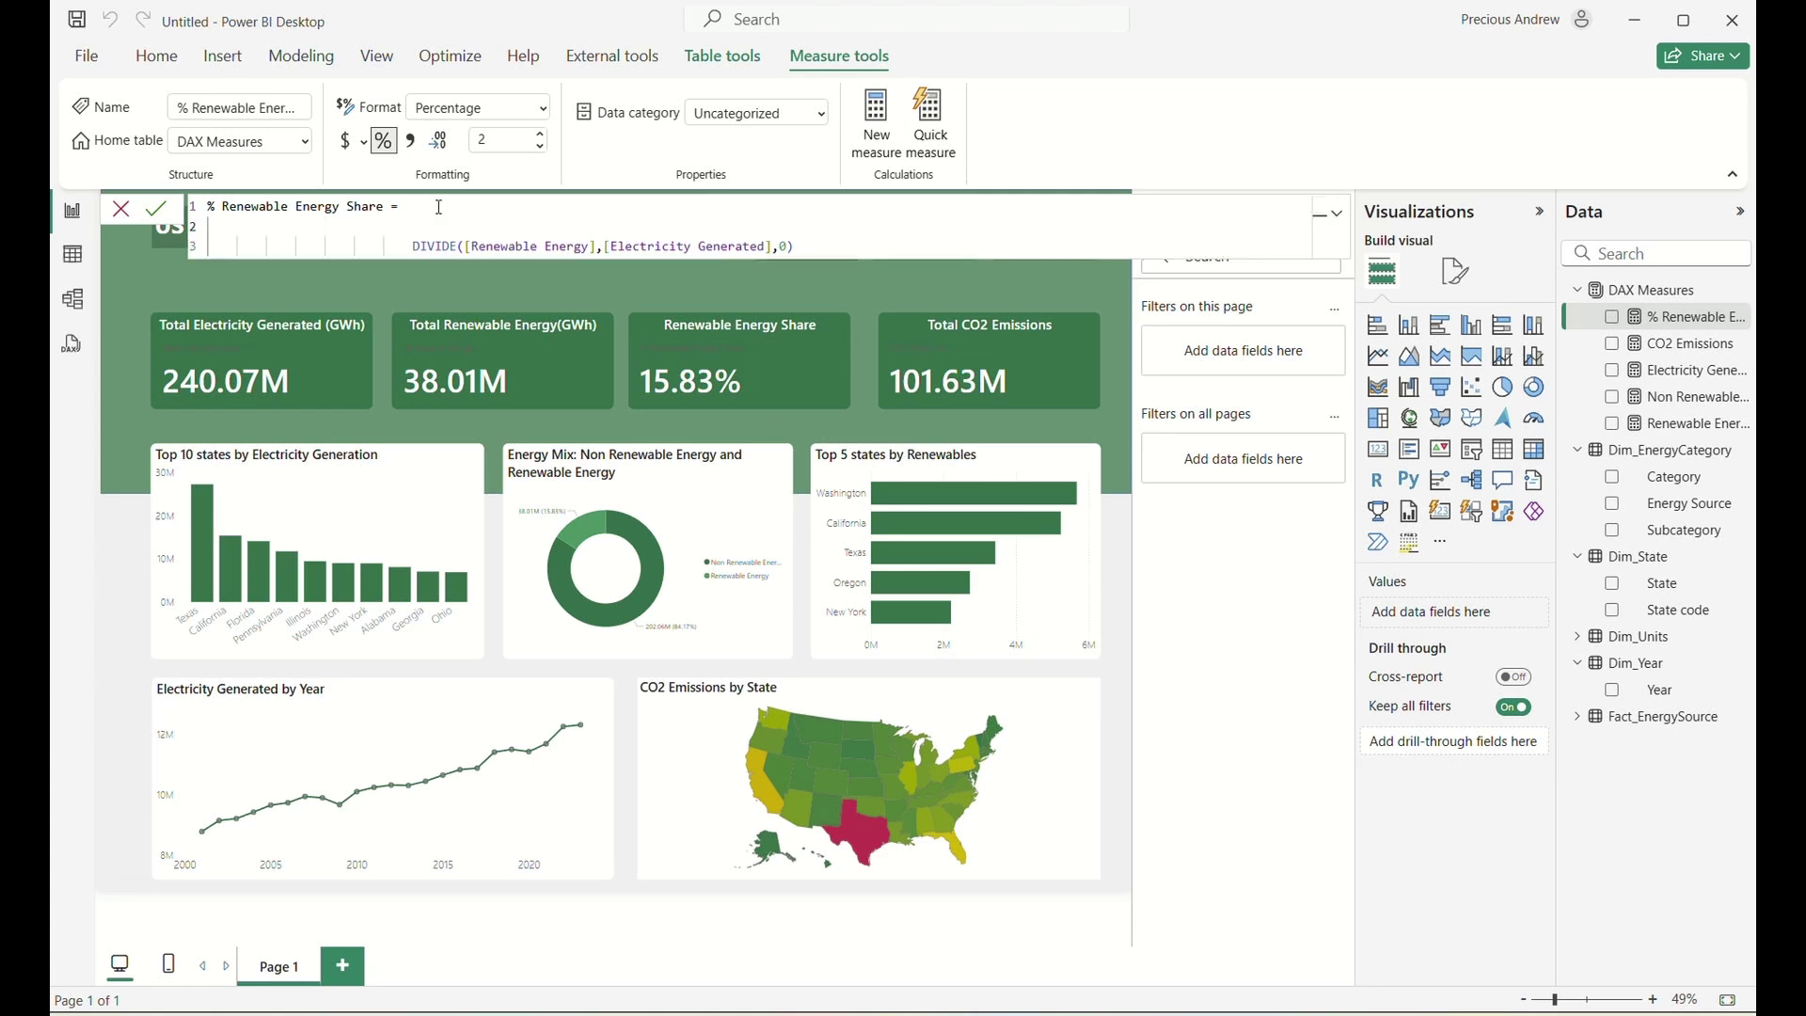
pyautogui.write('VAR')
pyautogui.write('RenewableEnergyShare =')
# Add a RETURN clause with COALESCE(RenewableEnergyShare, 0) to the % Renewable Energy Share measure and commit the formula.
pyautogui.click(827, 246)
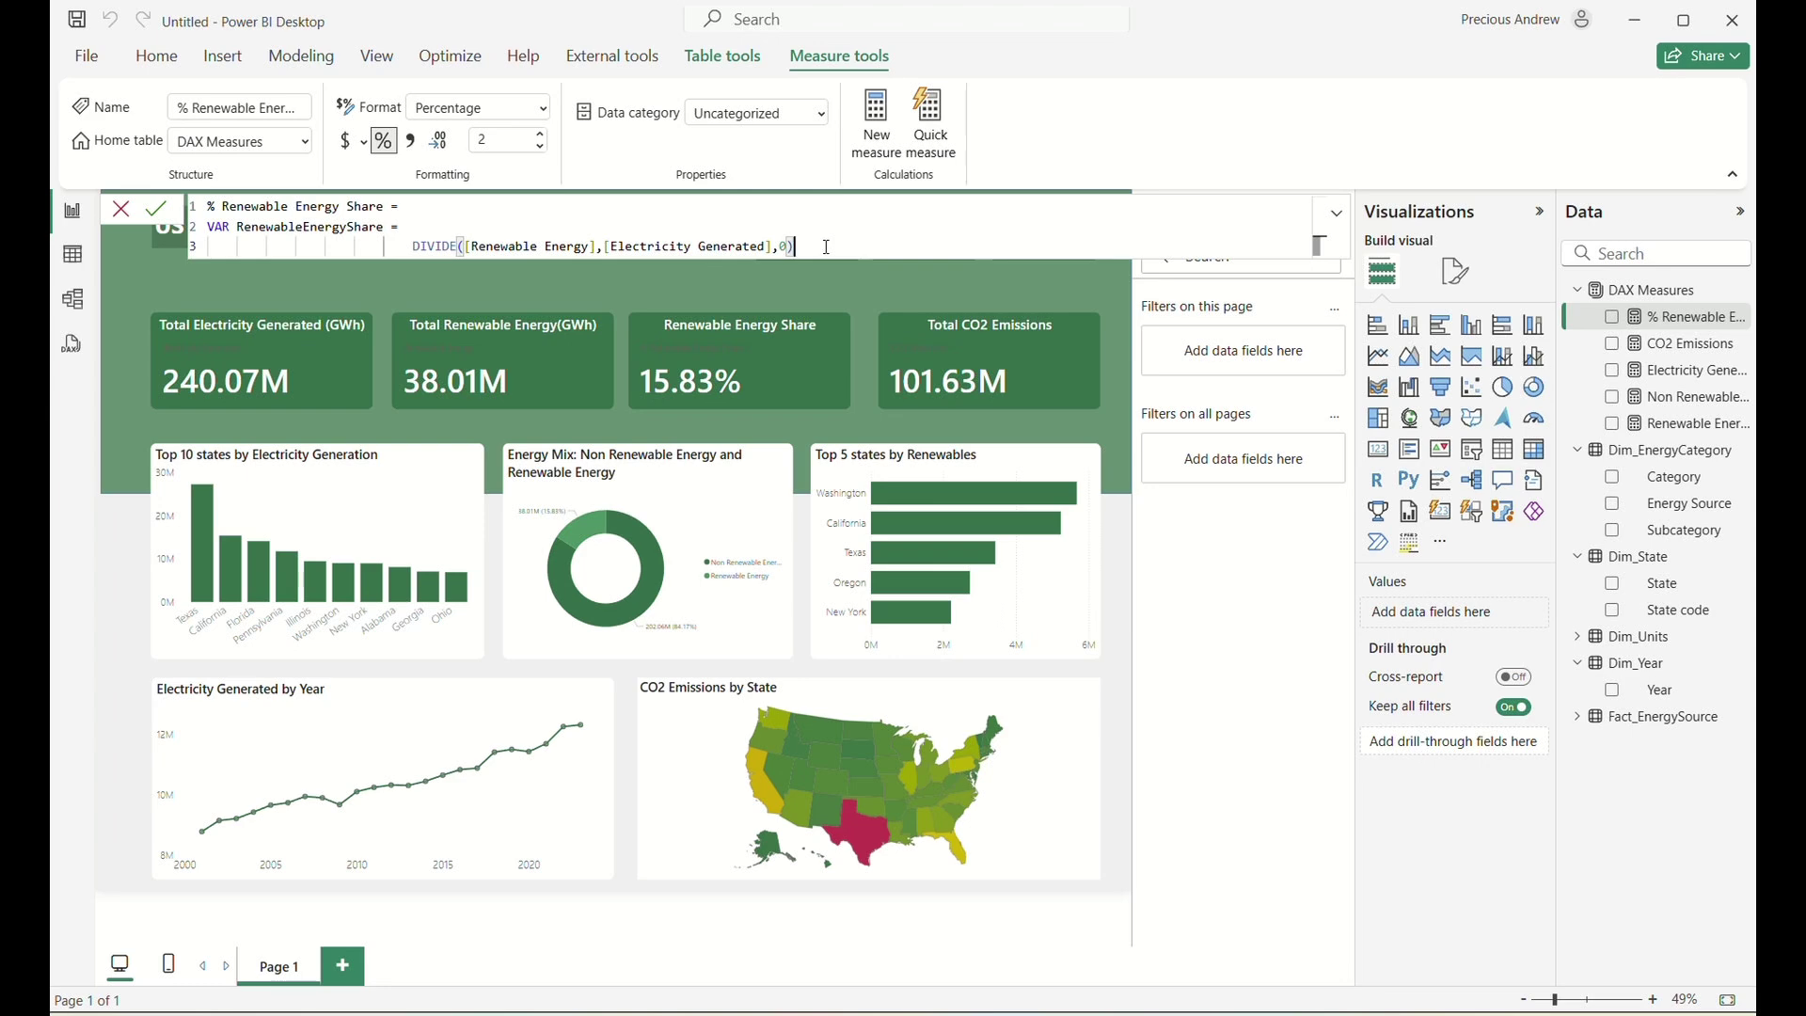
pyautogui.hotkey('shift', 'Return')
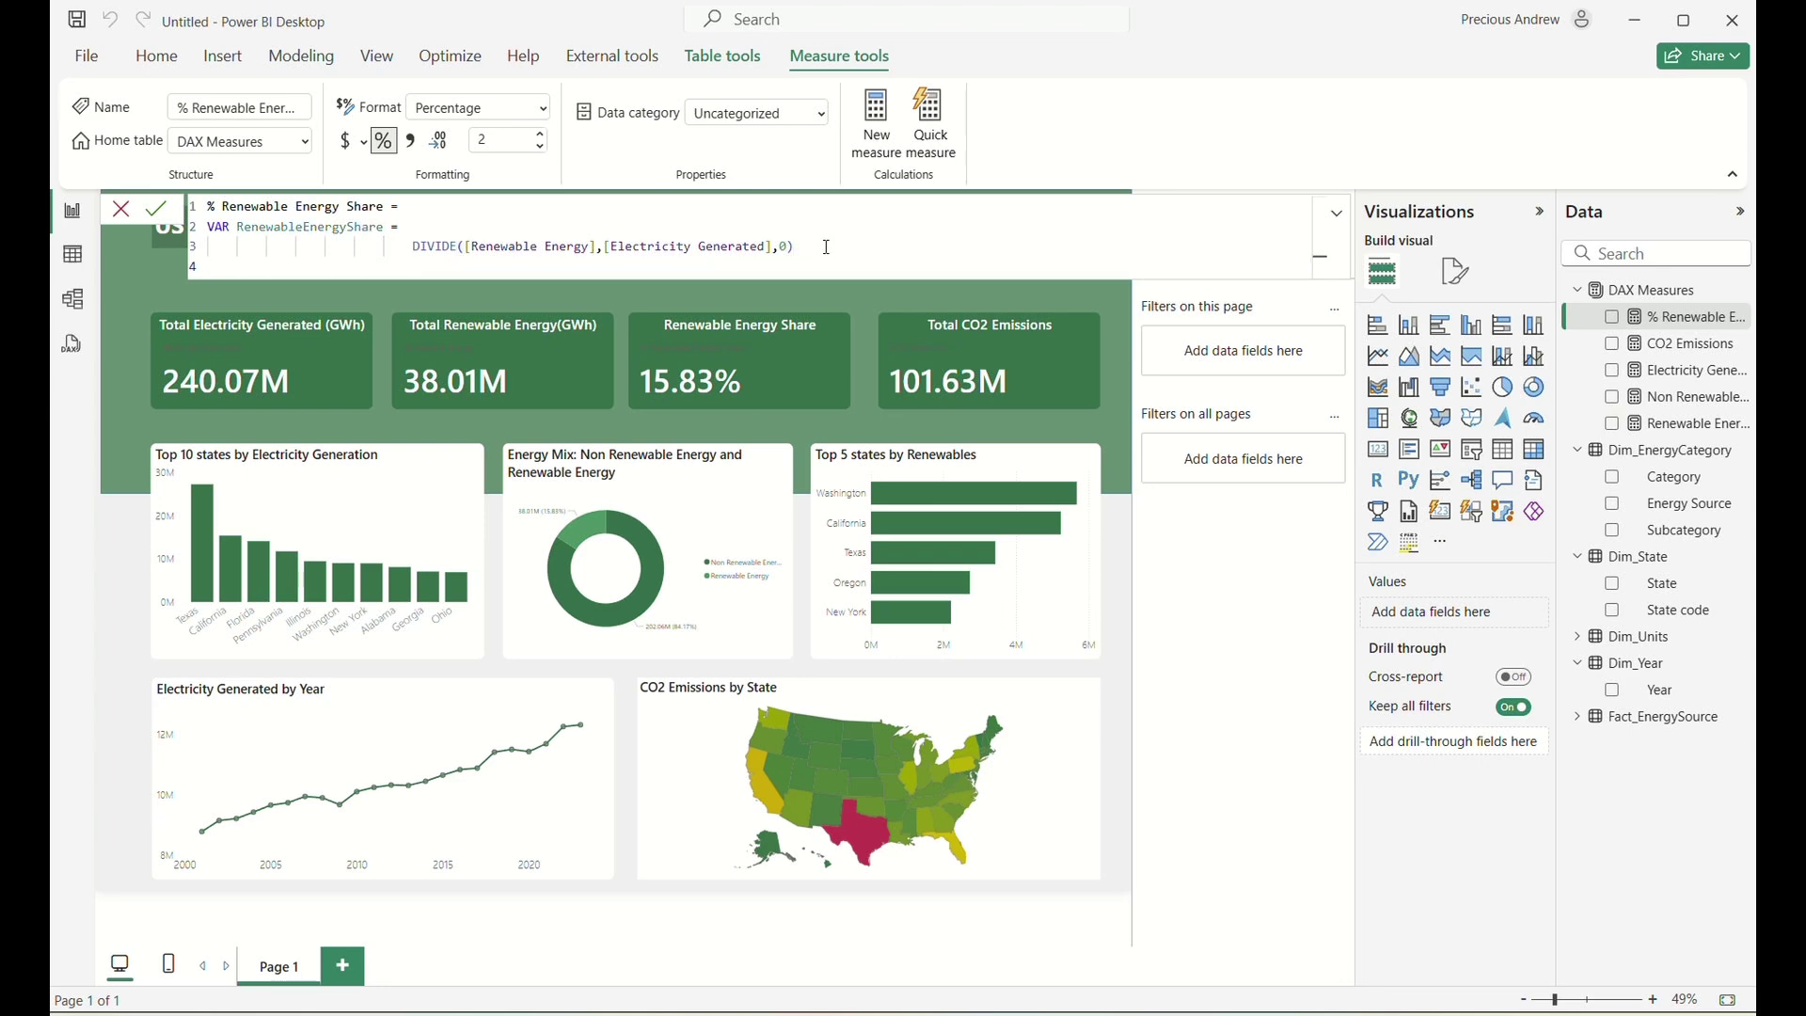
pyautogui.write('RETUR')
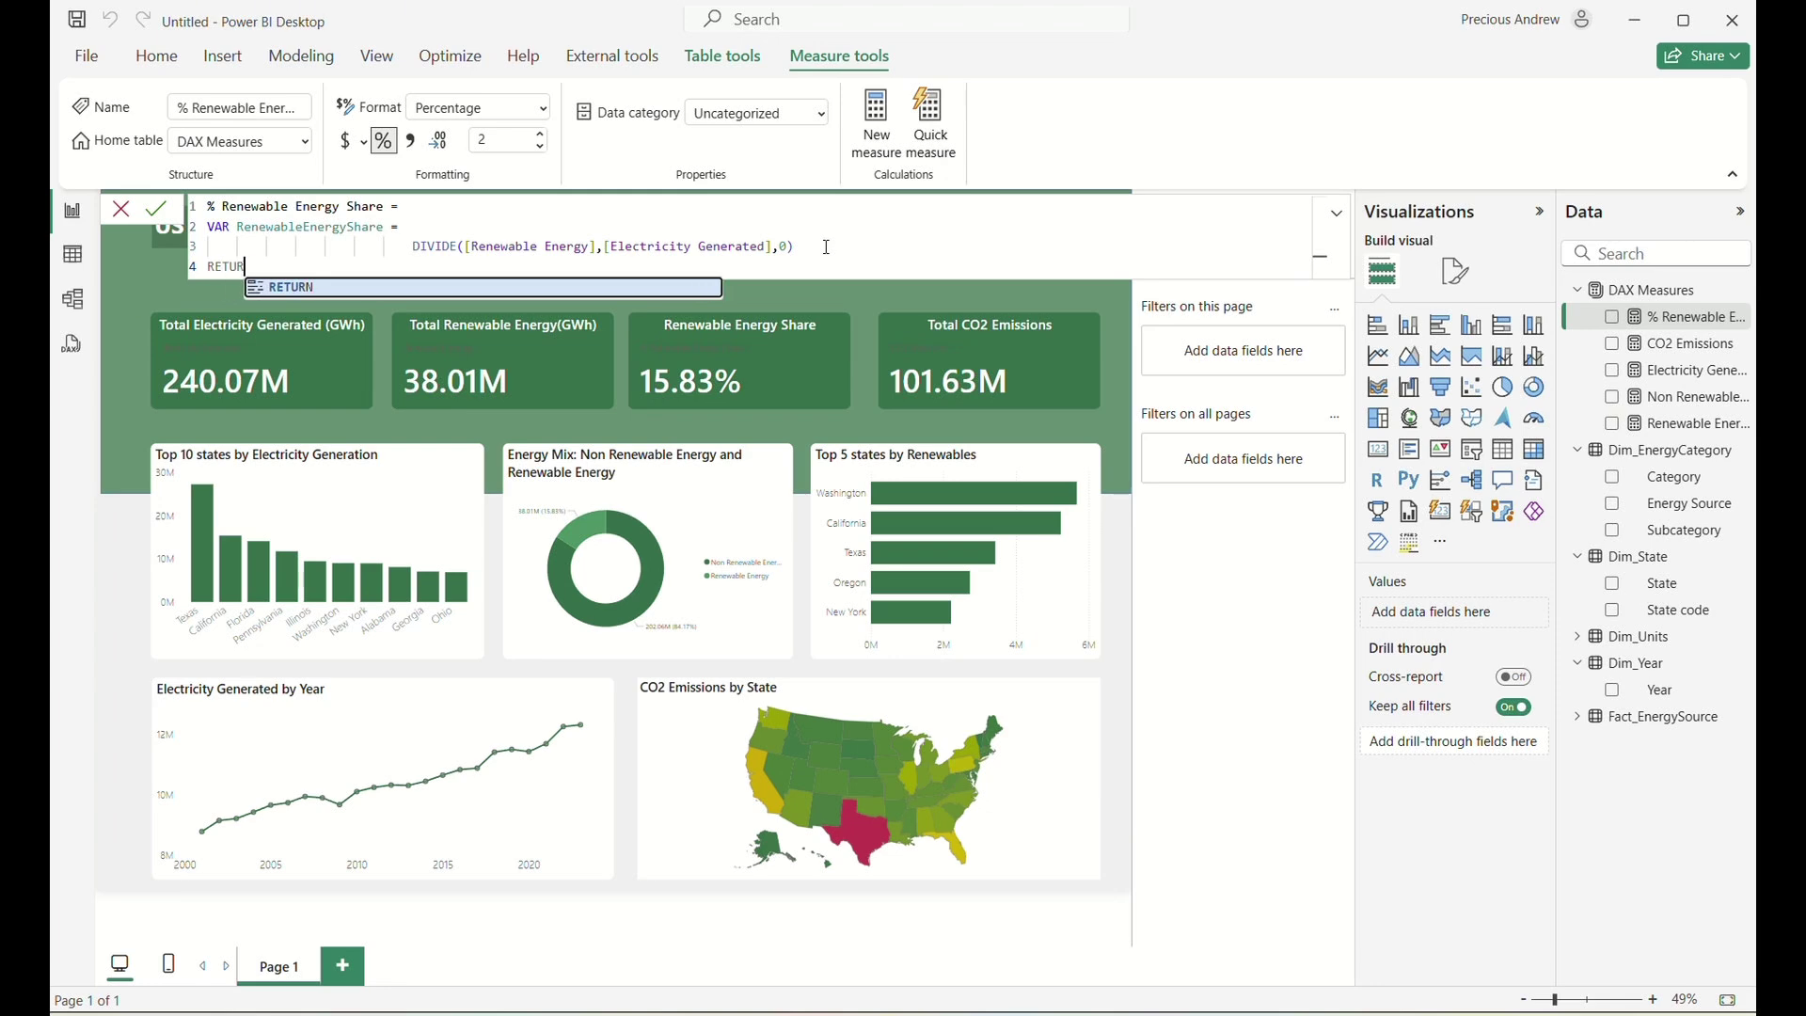
pyautogui.write('N')
pyautogui.hotkey('shift', 'Return')
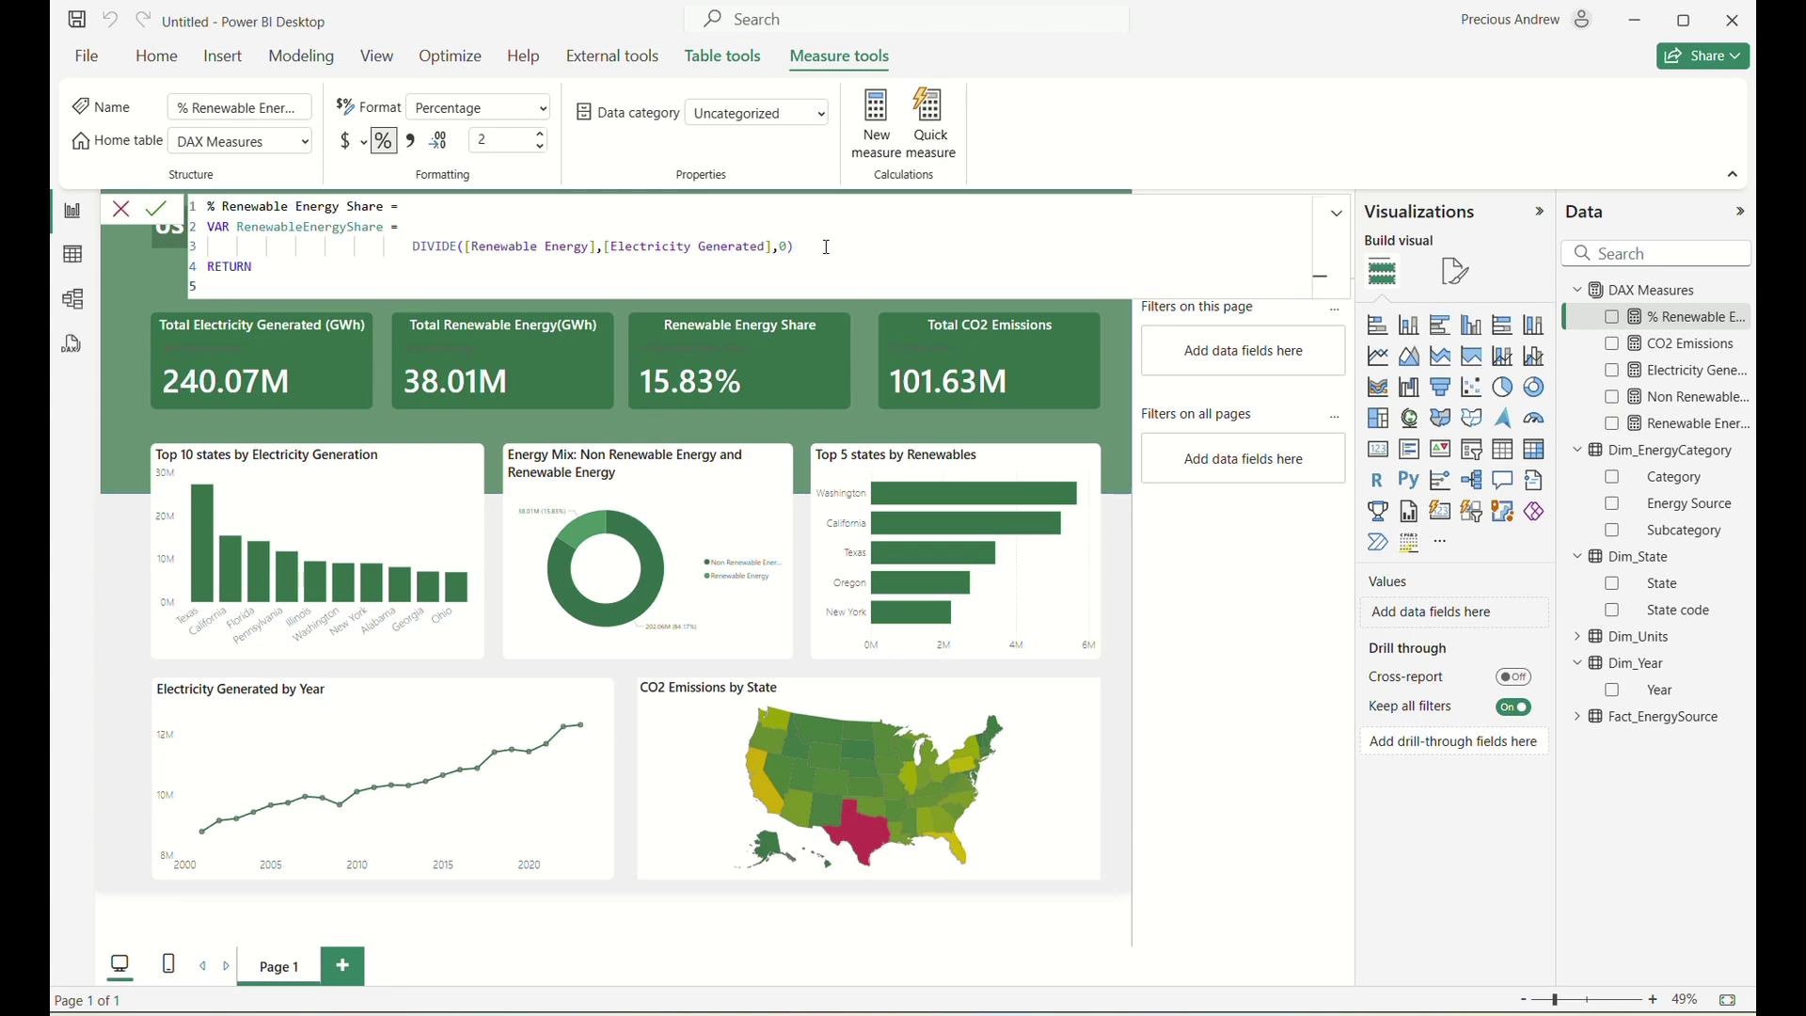
pyautogui.write('COALESCE(')
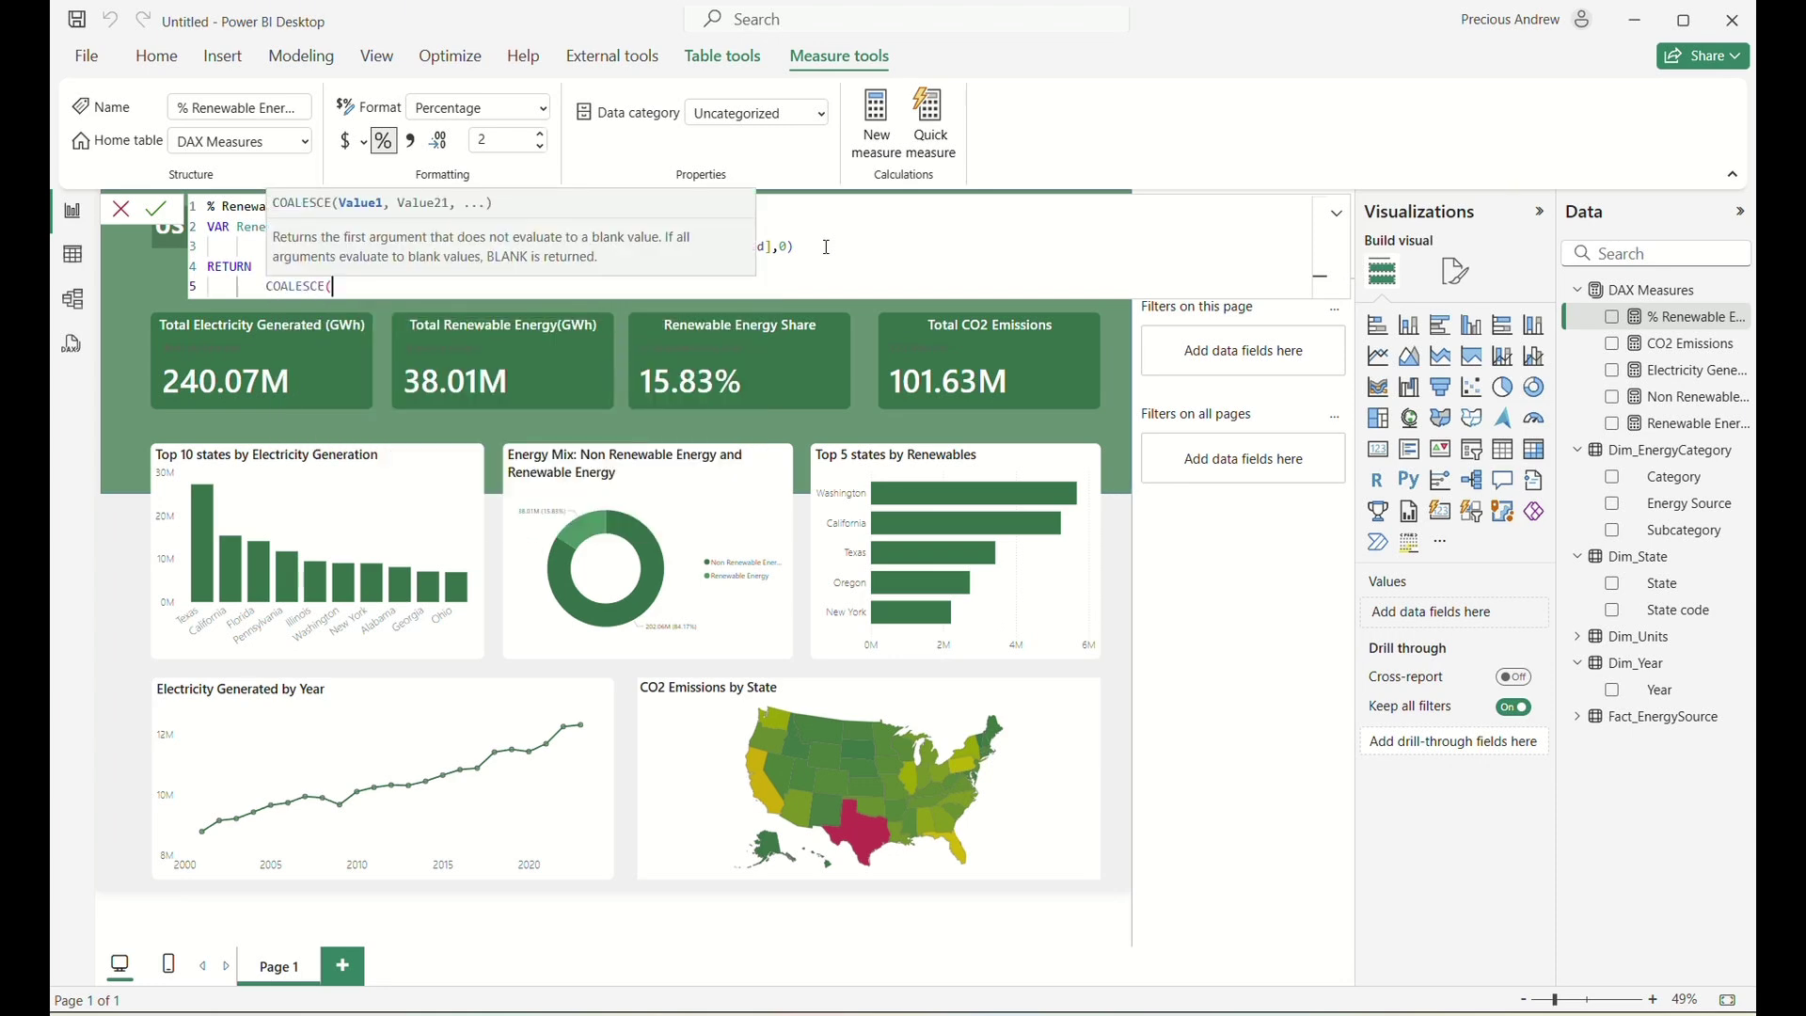
pyautogui.write('RE')
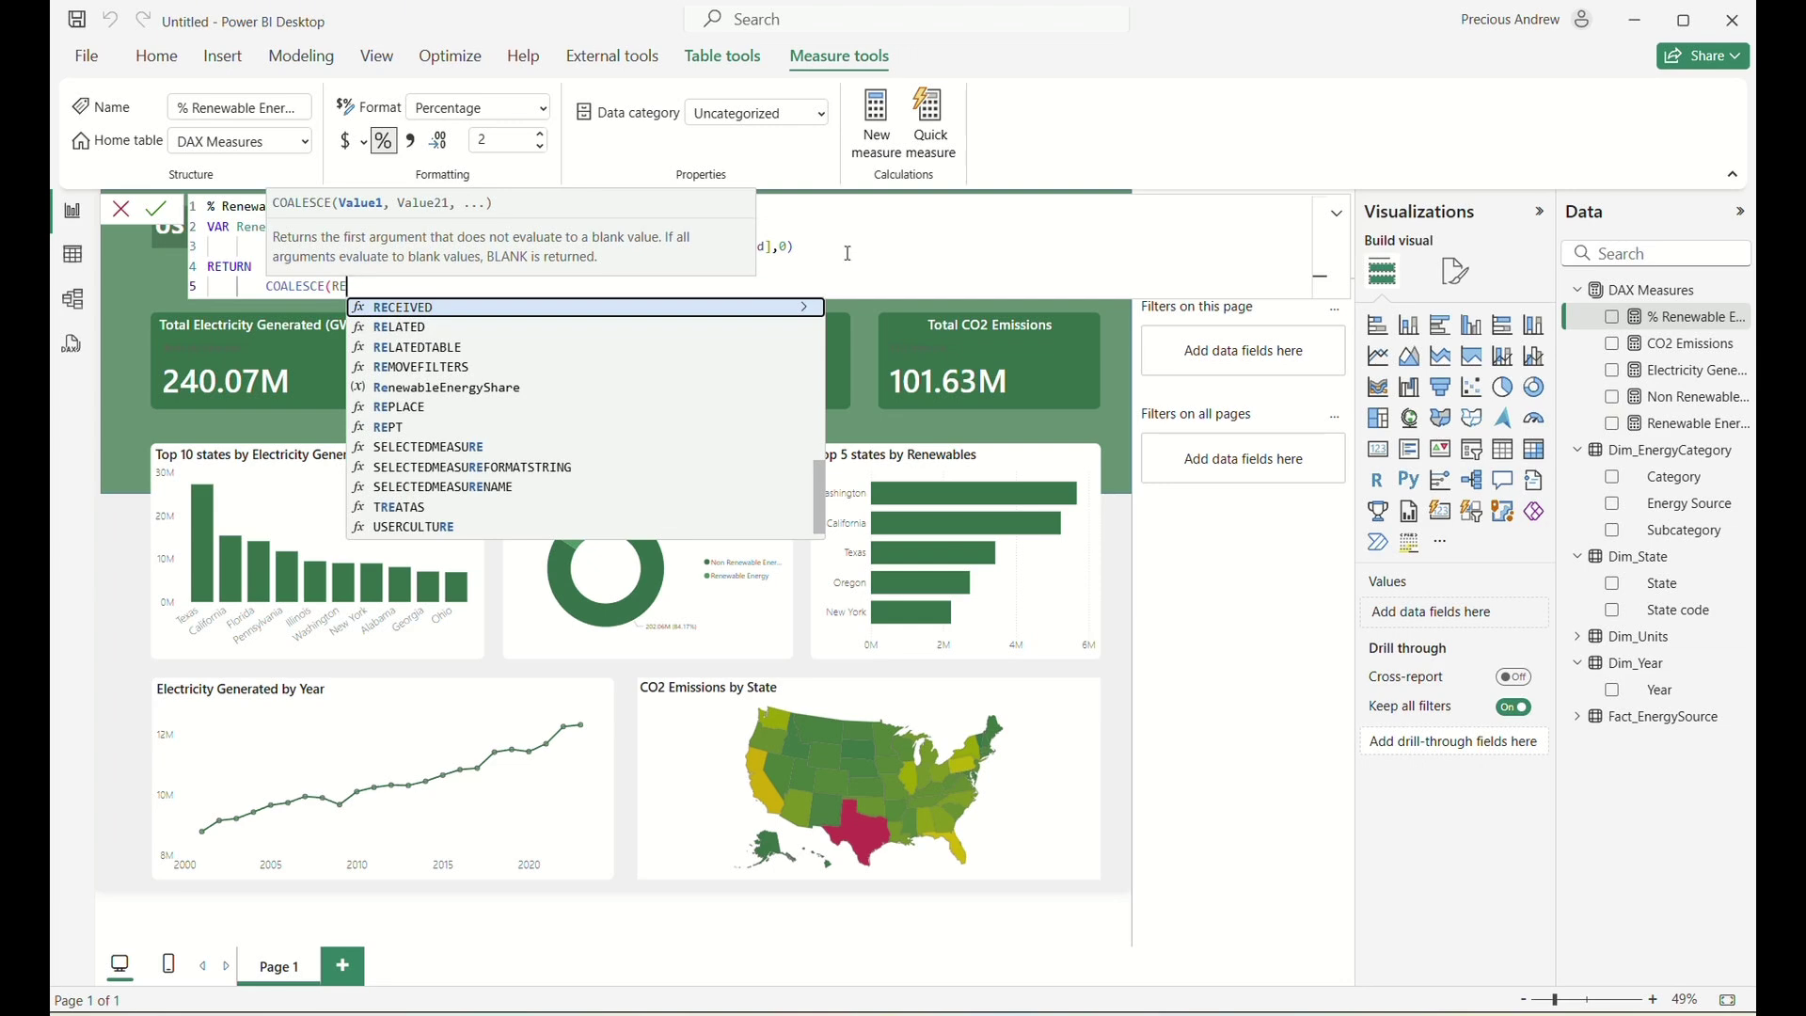
pyautogui.press('BackSpace')
pyautogui.write('ENE')
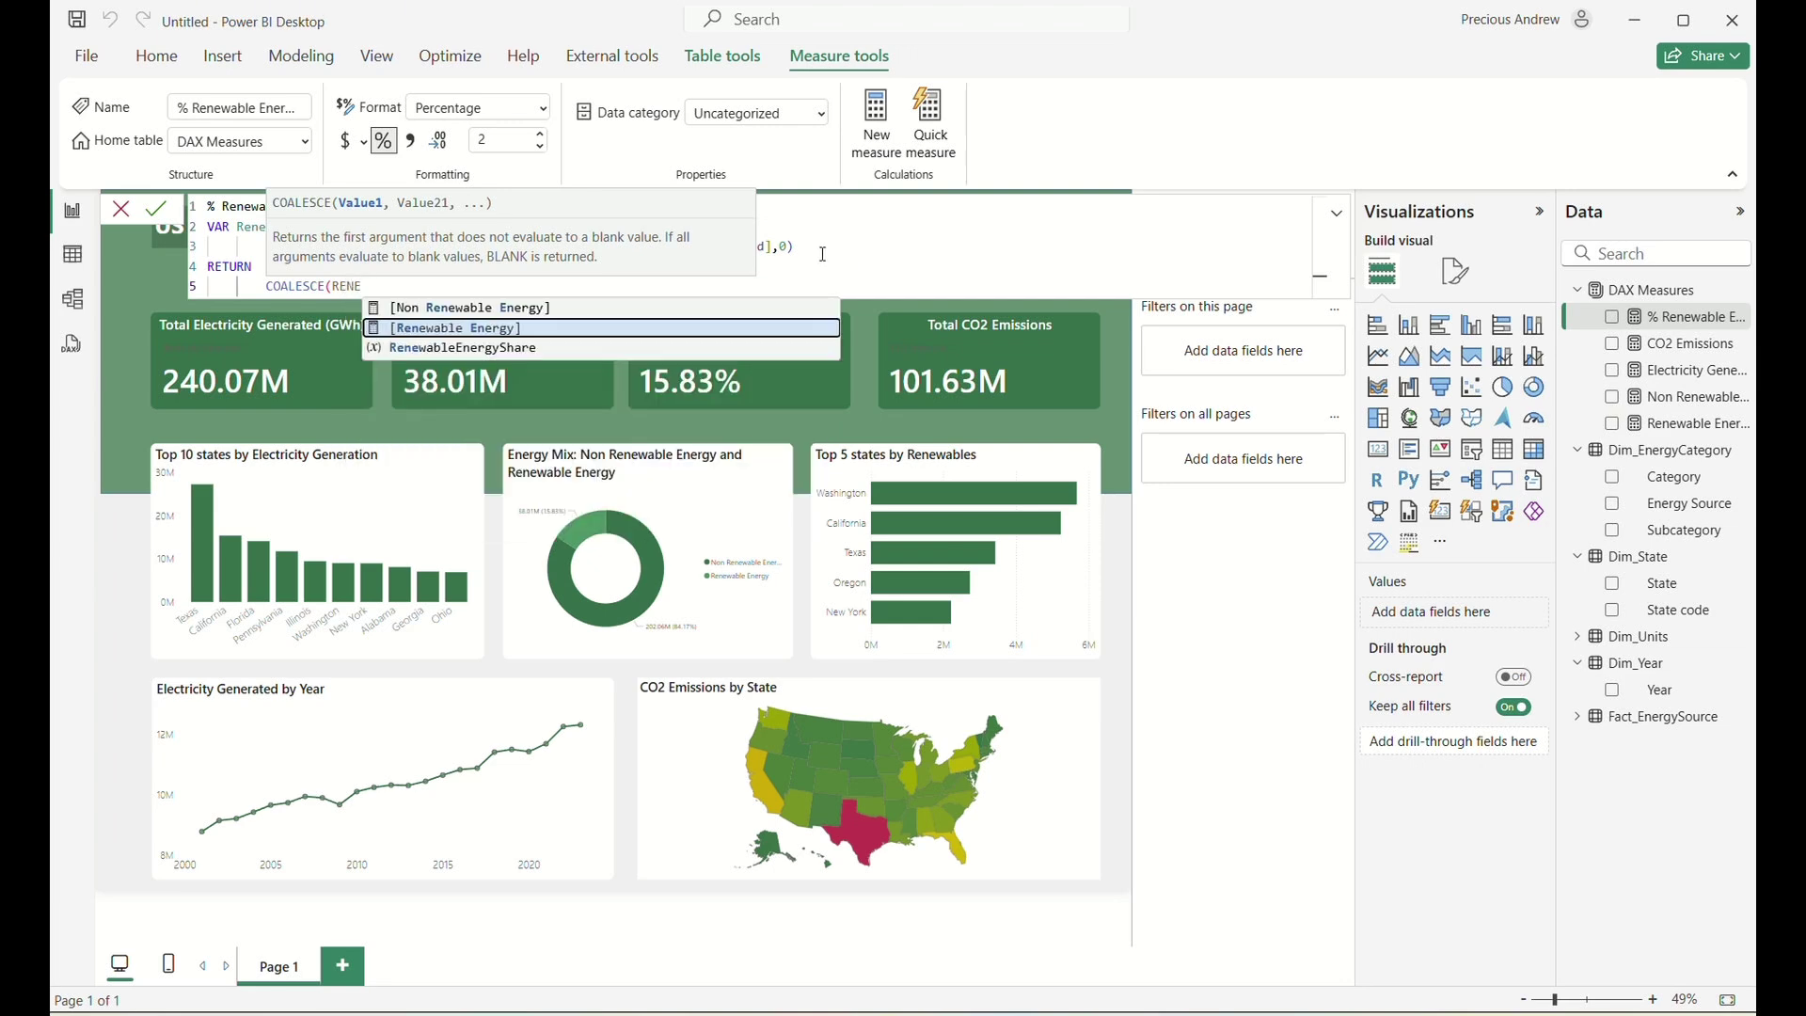
pyautogui.click(670, 348)
pyautogui.write(', 0')
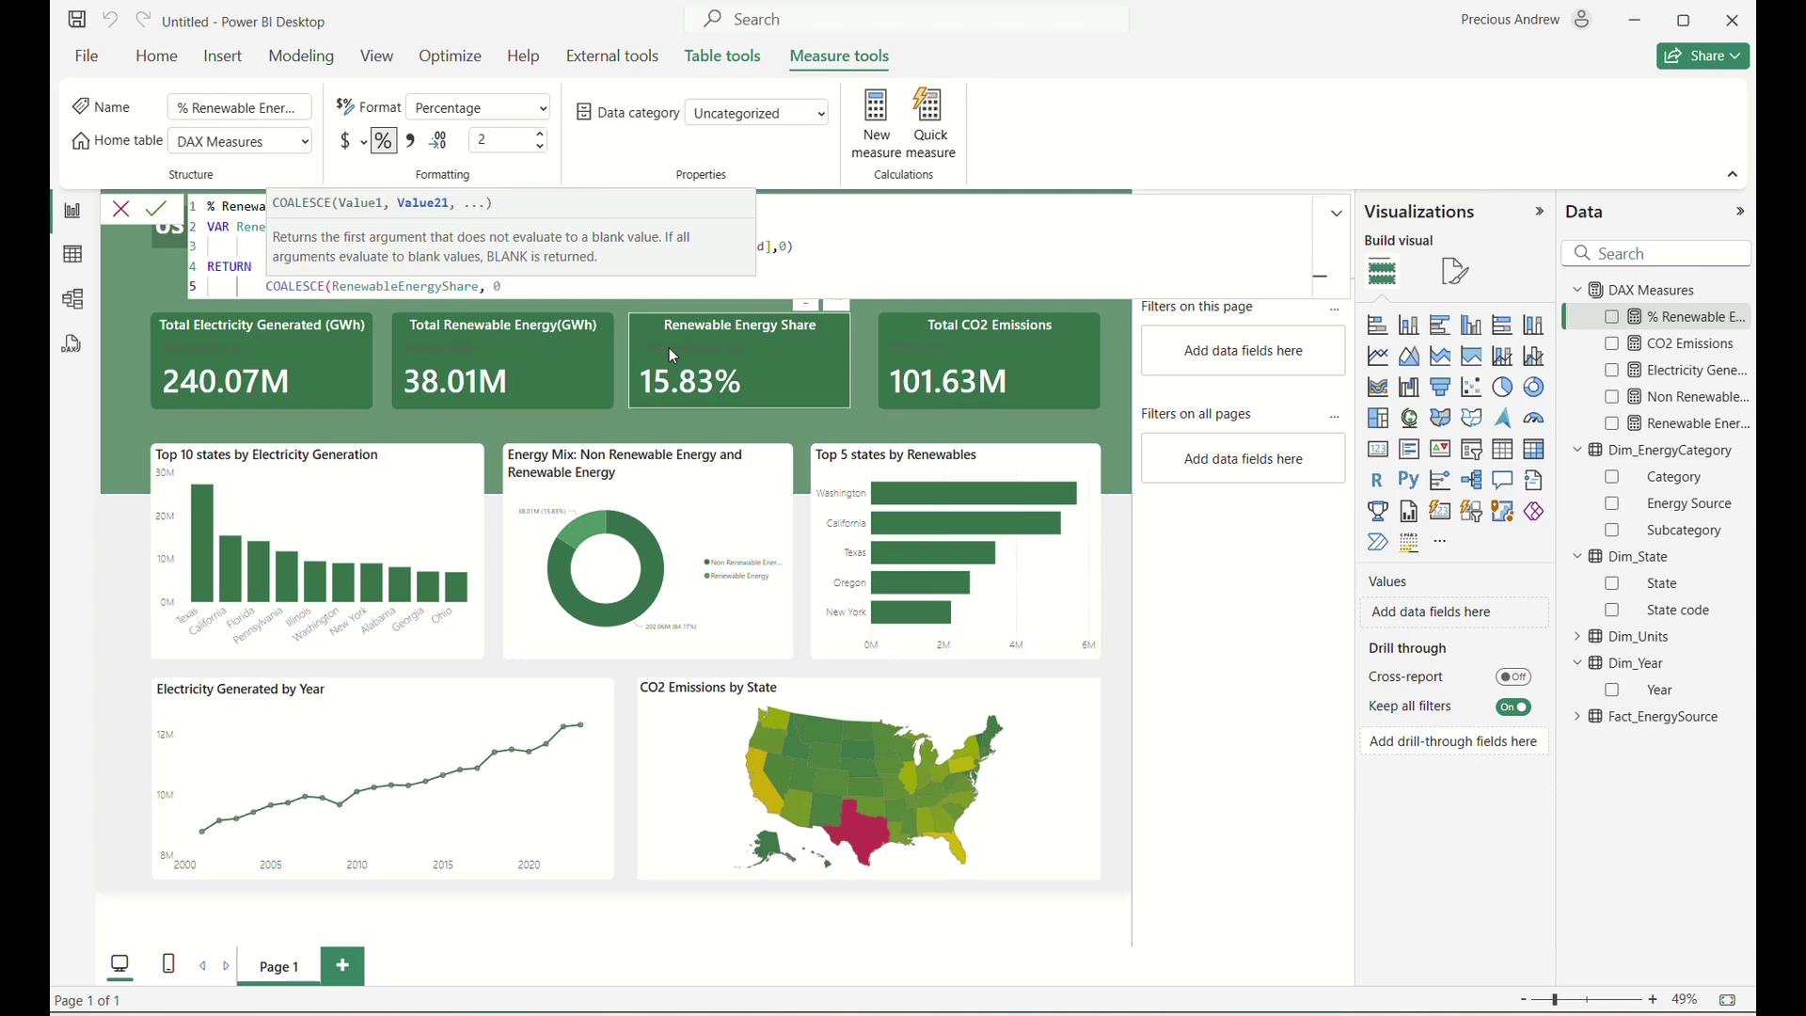
pyautogui.write(')')
pyautogui.press('Return')
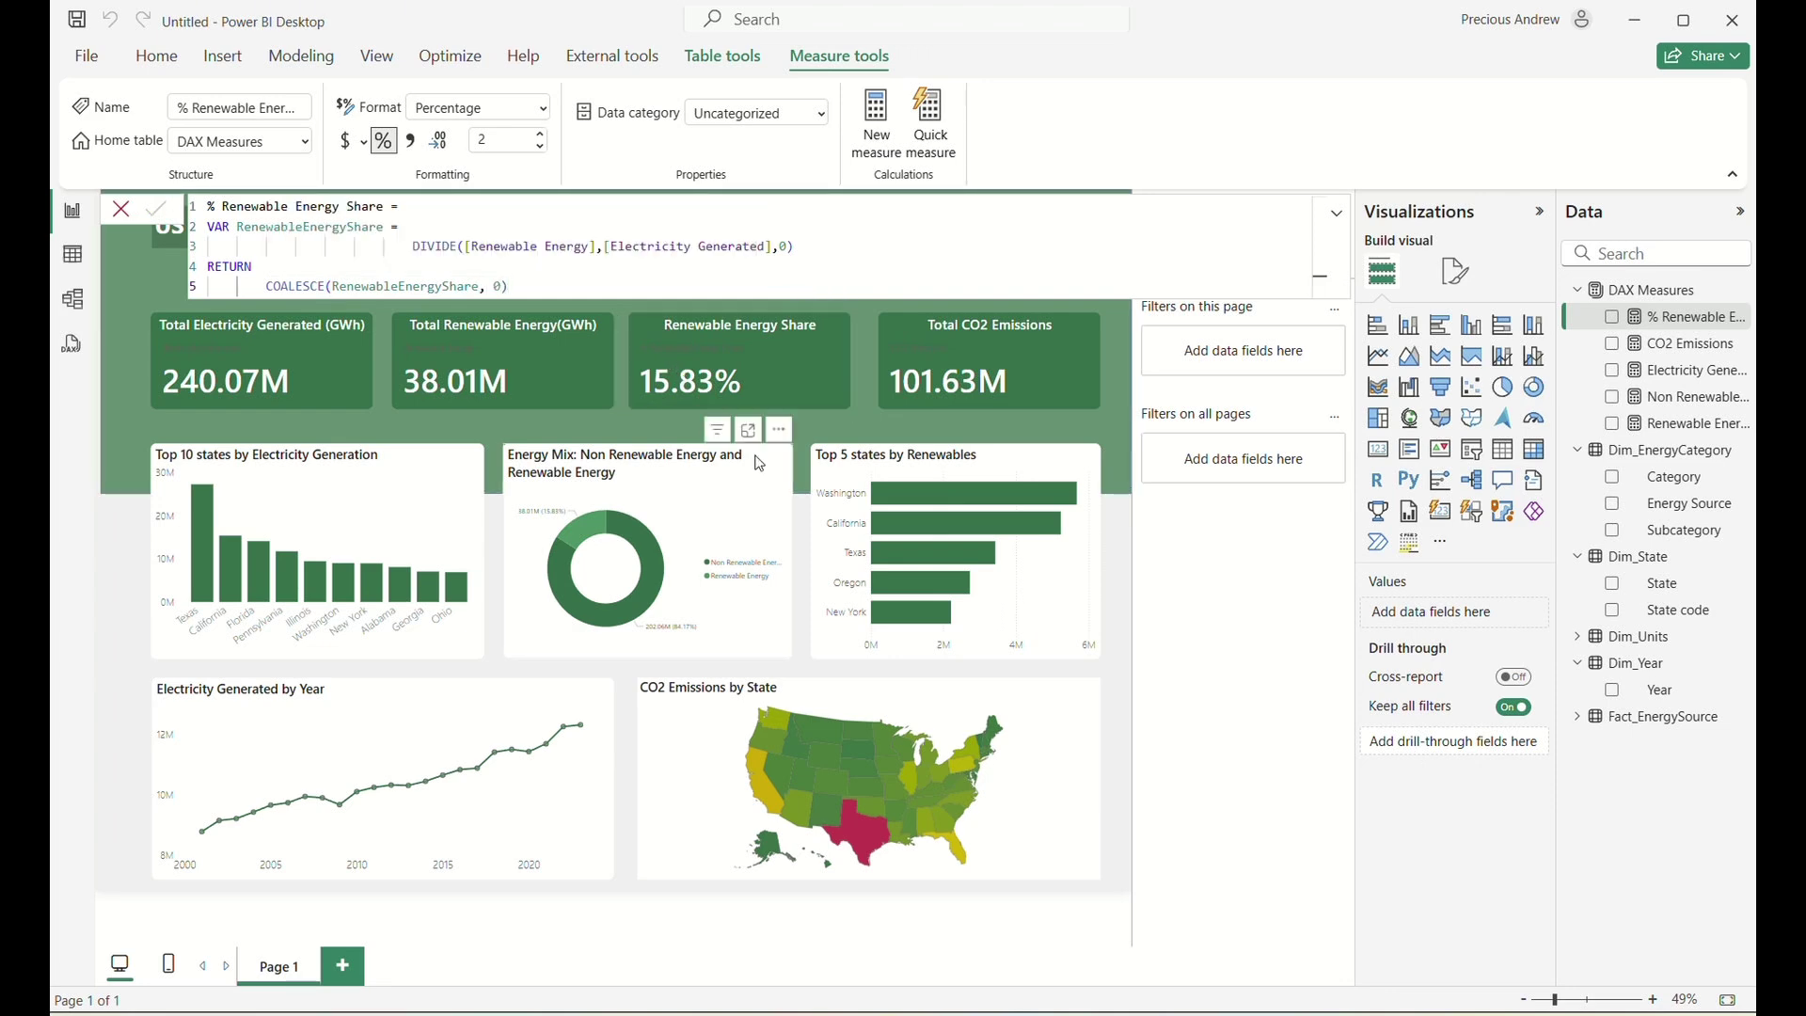
# Test the renewable cards by filtering the Energy Source slicer to Coal, and clear the selection.
pyautogui.click(1088, 429)
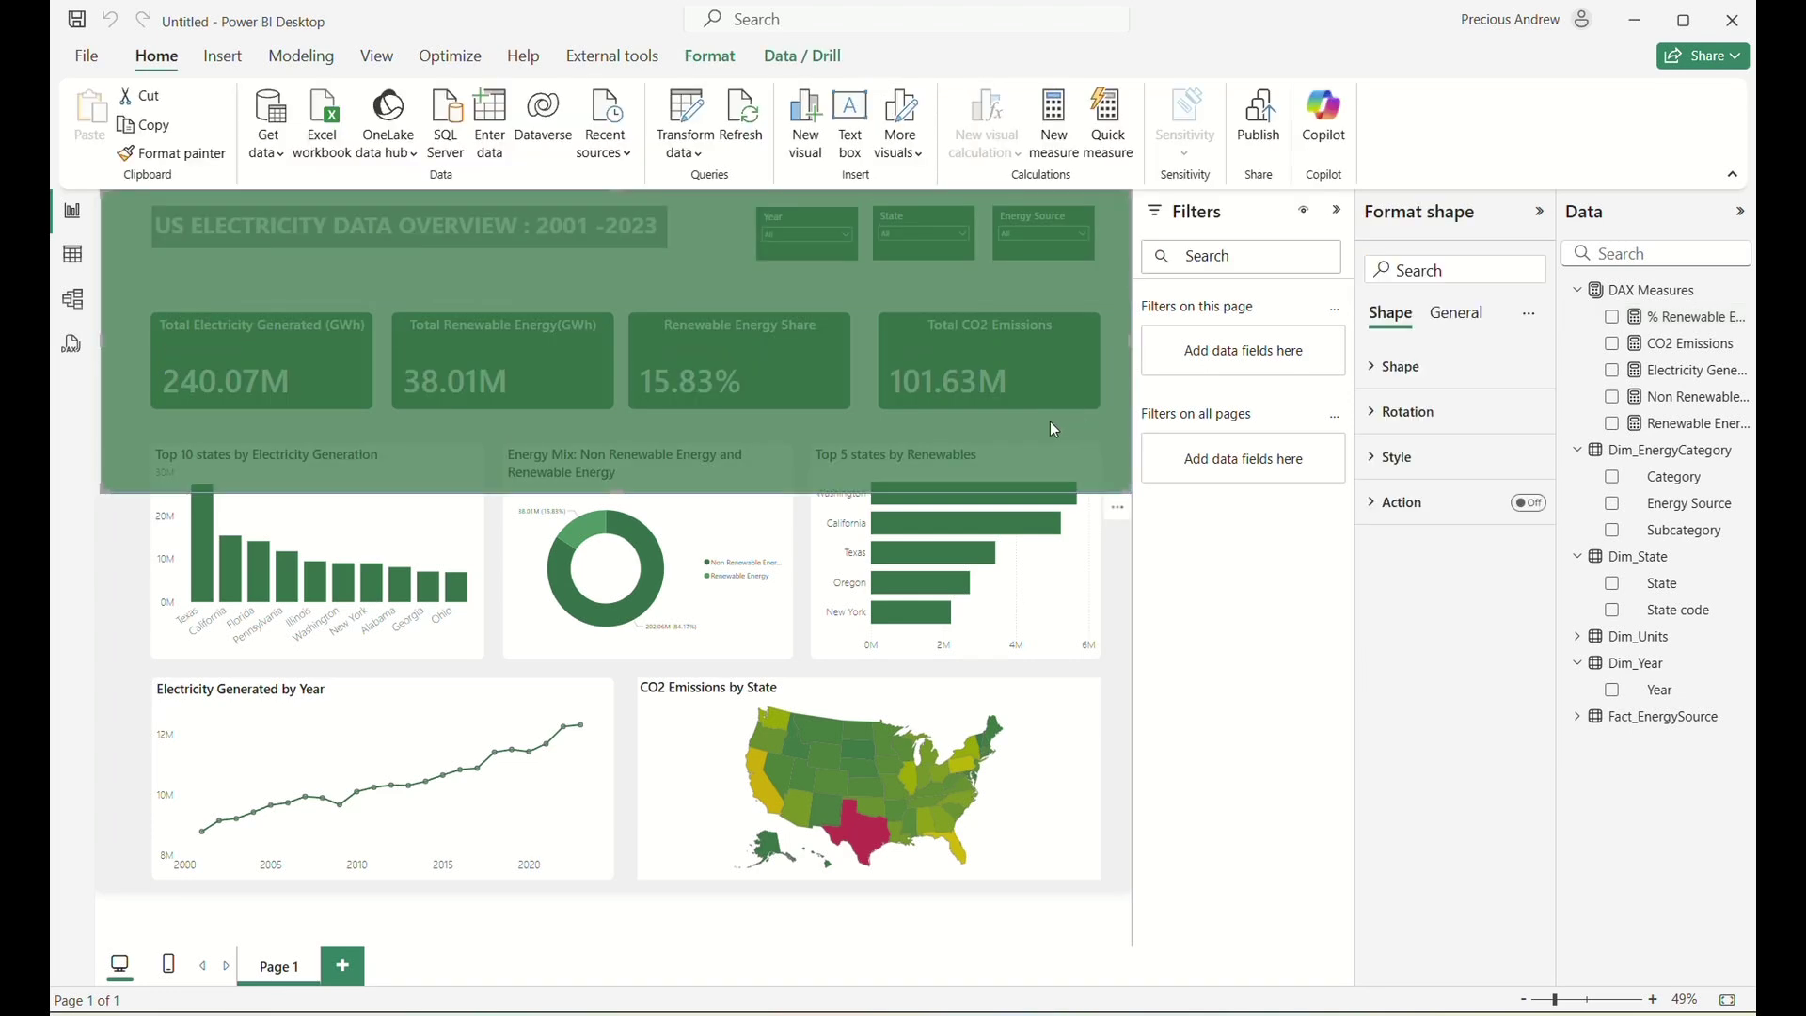
pyautogui.click(1102, 557)
pyautogui.click(826, 233)
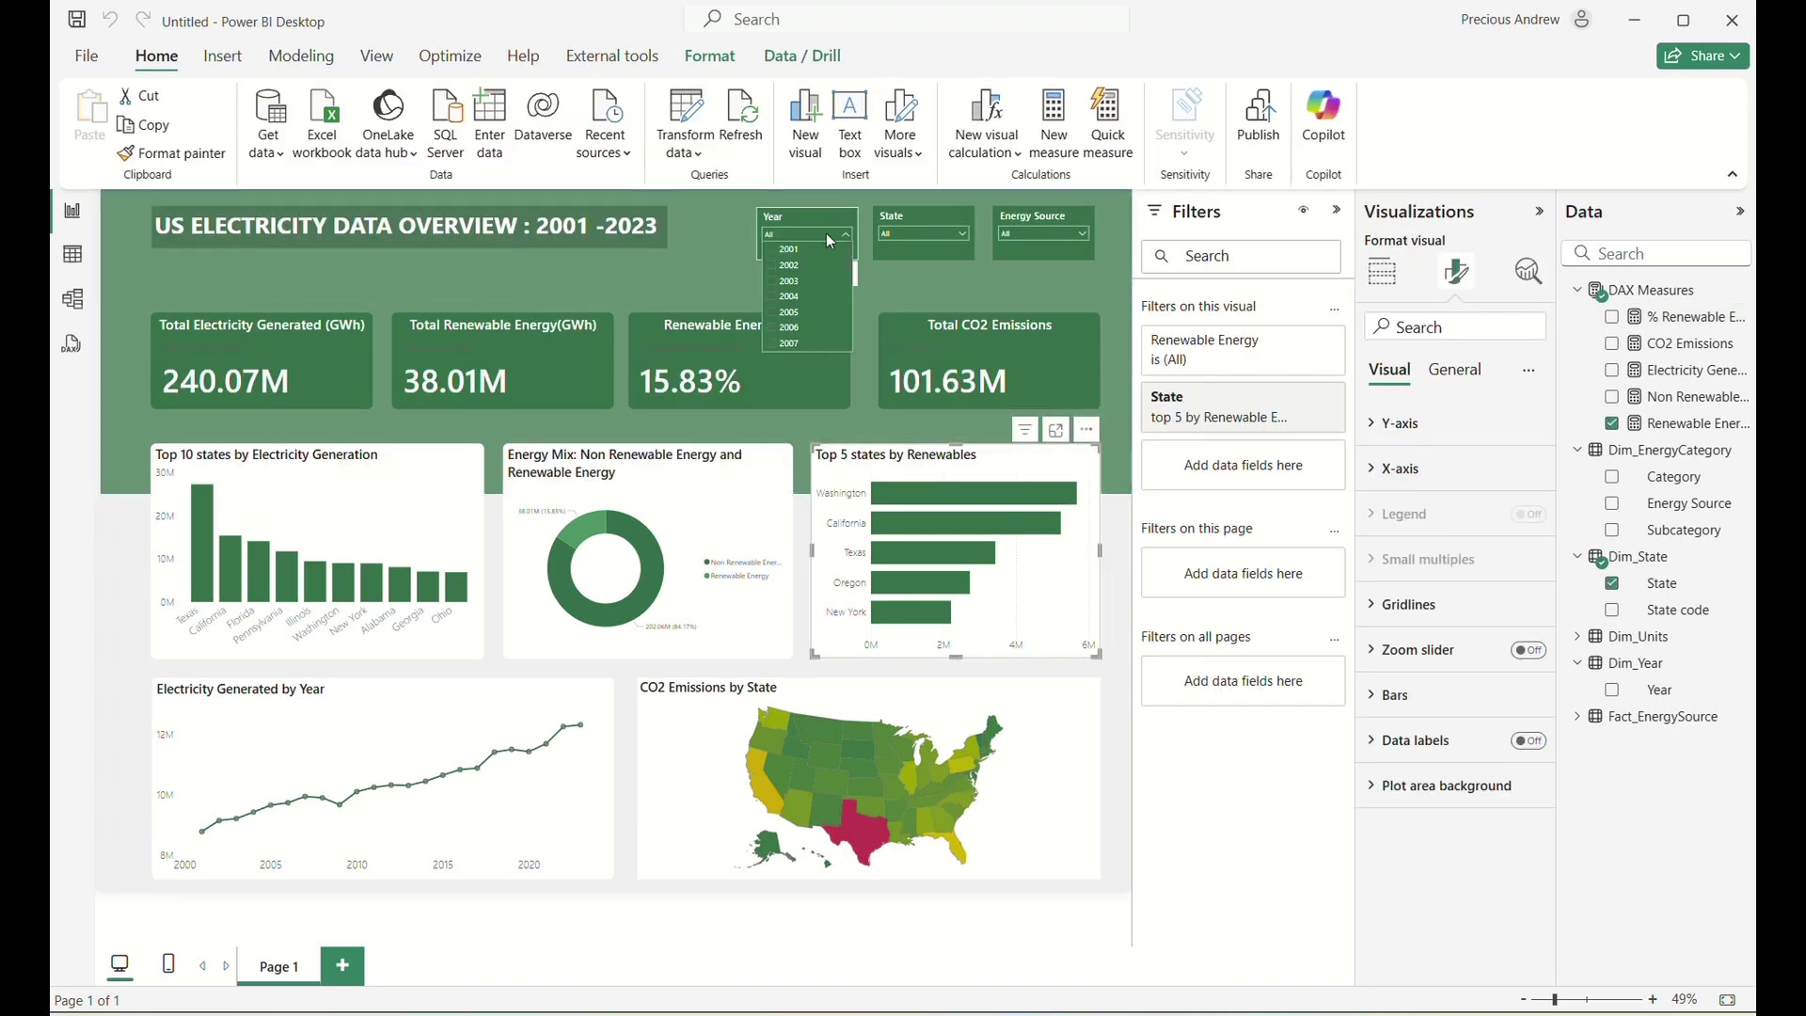
pyautogui.click(1021, 231)
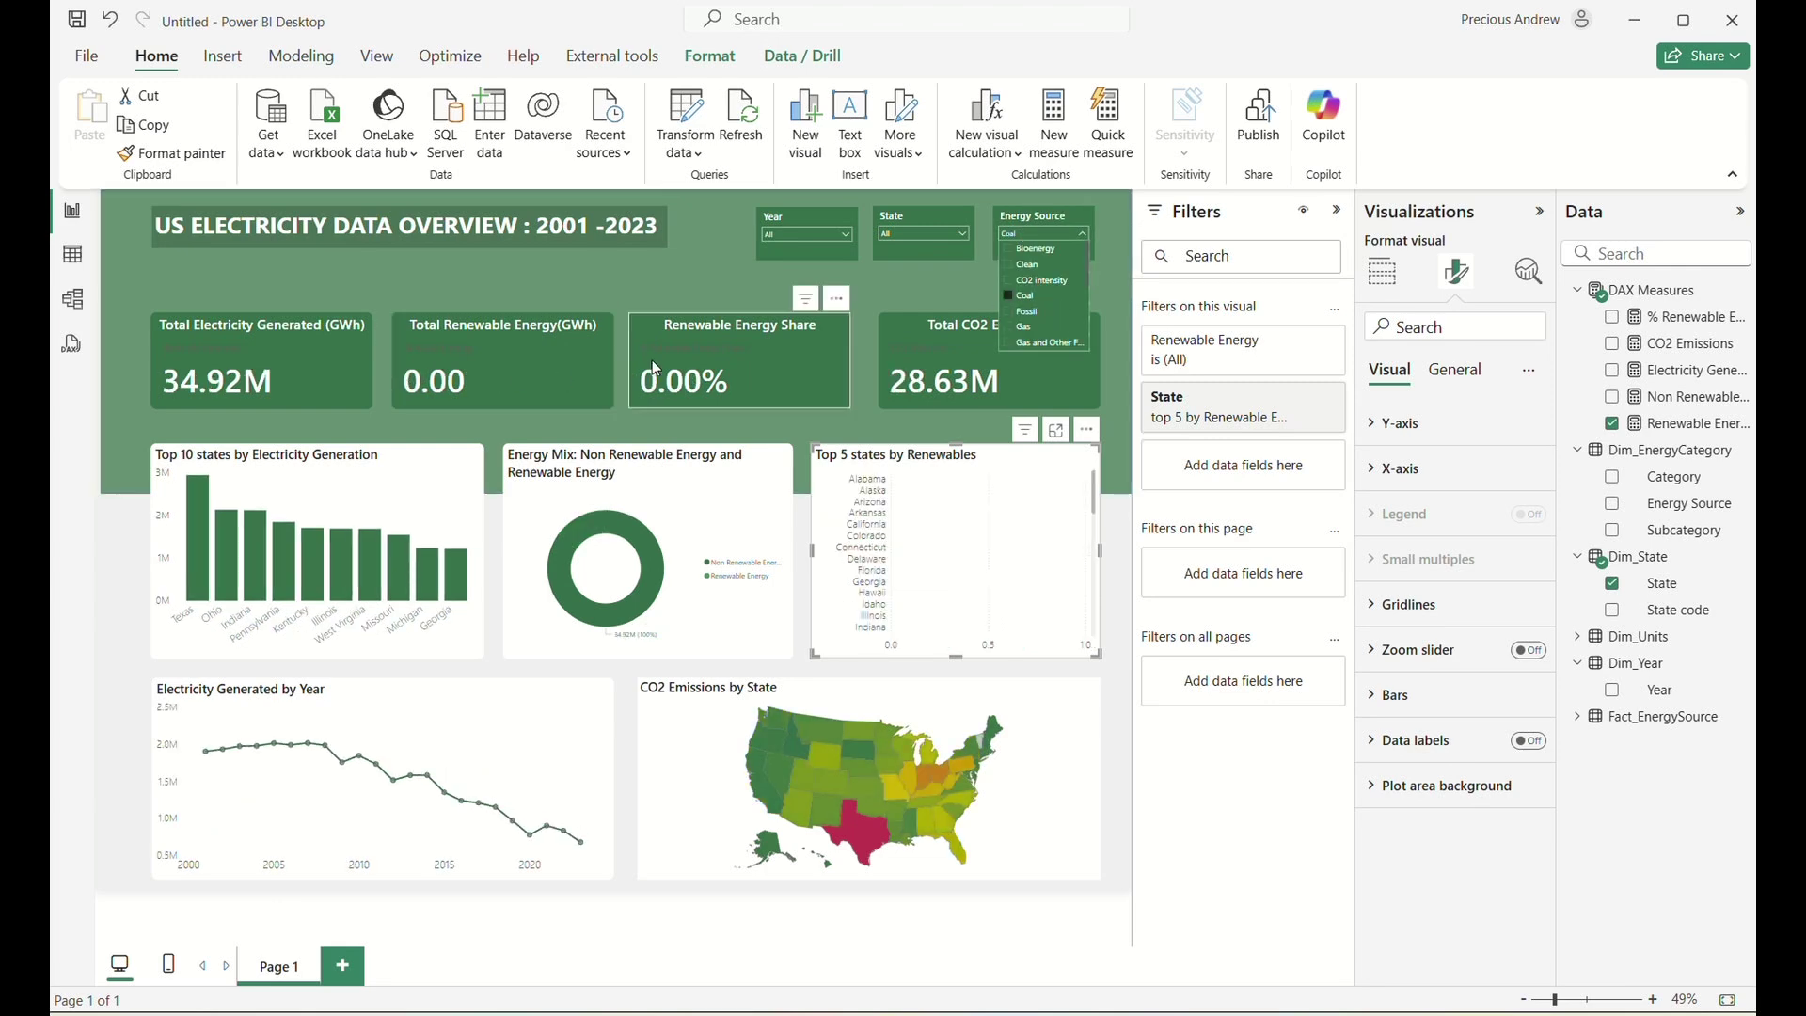
pyautogui.click(1022, 296)
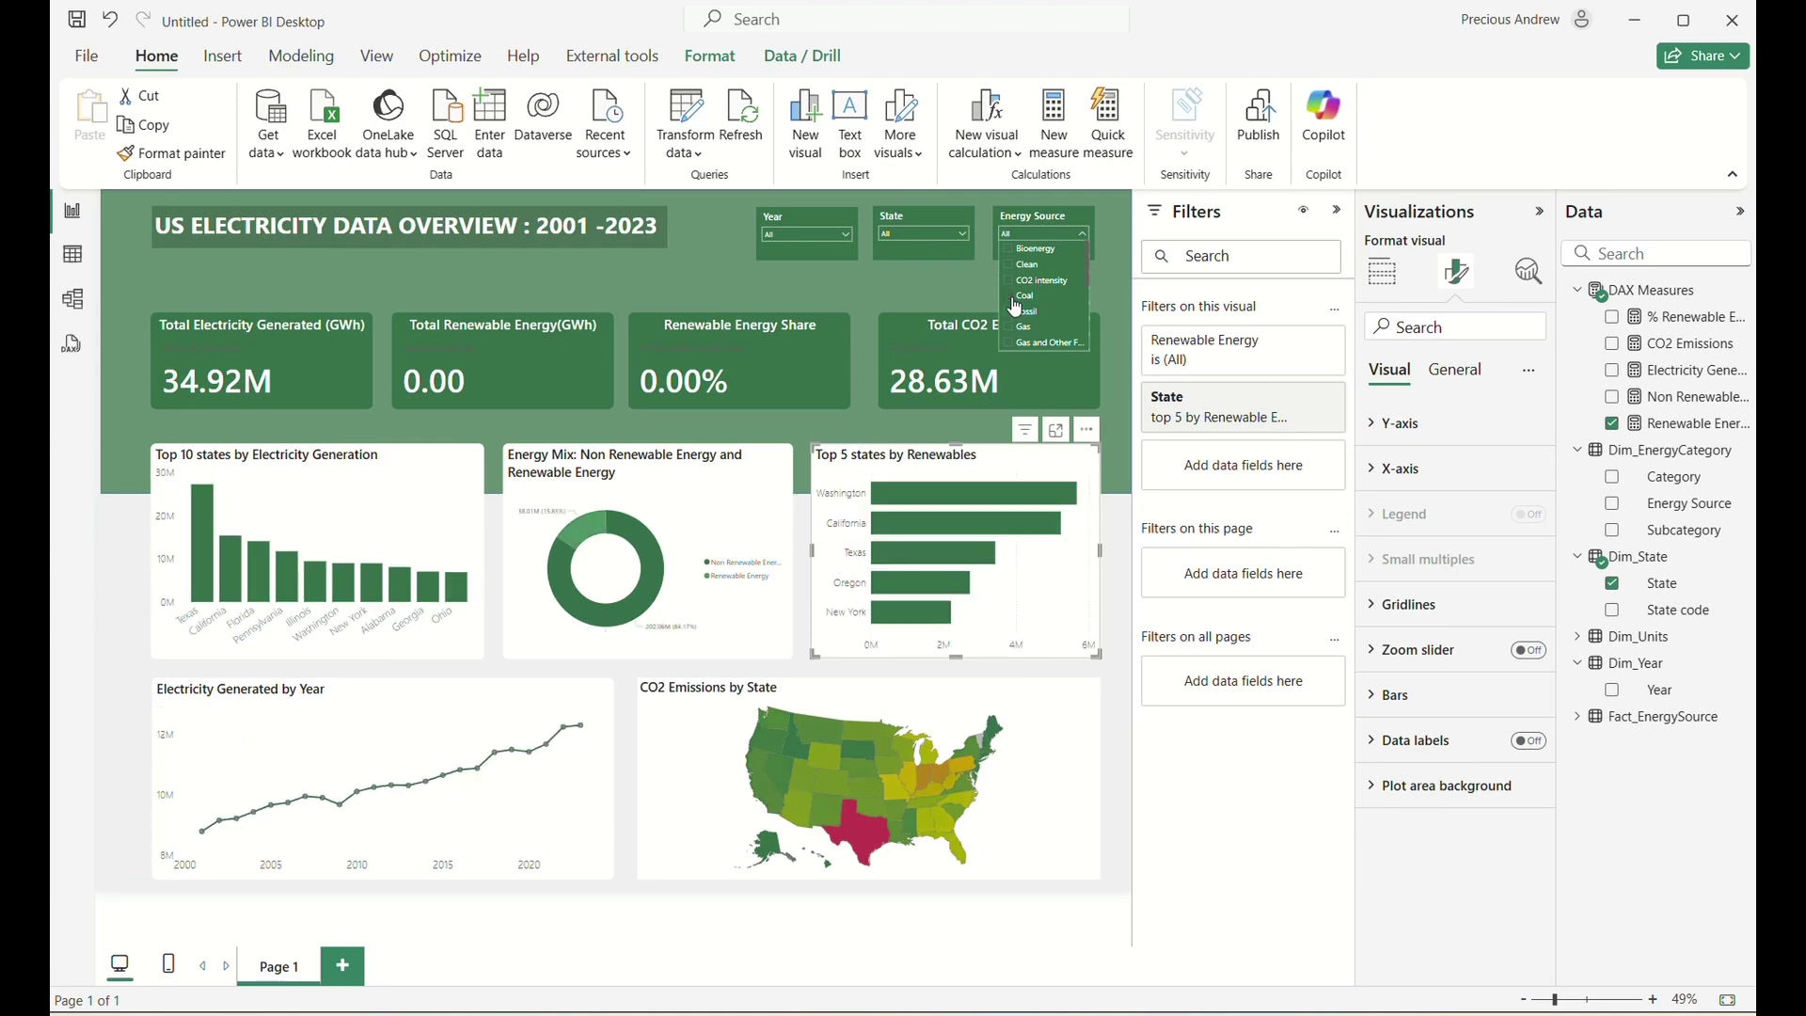
pyautogui.click(915, 266)
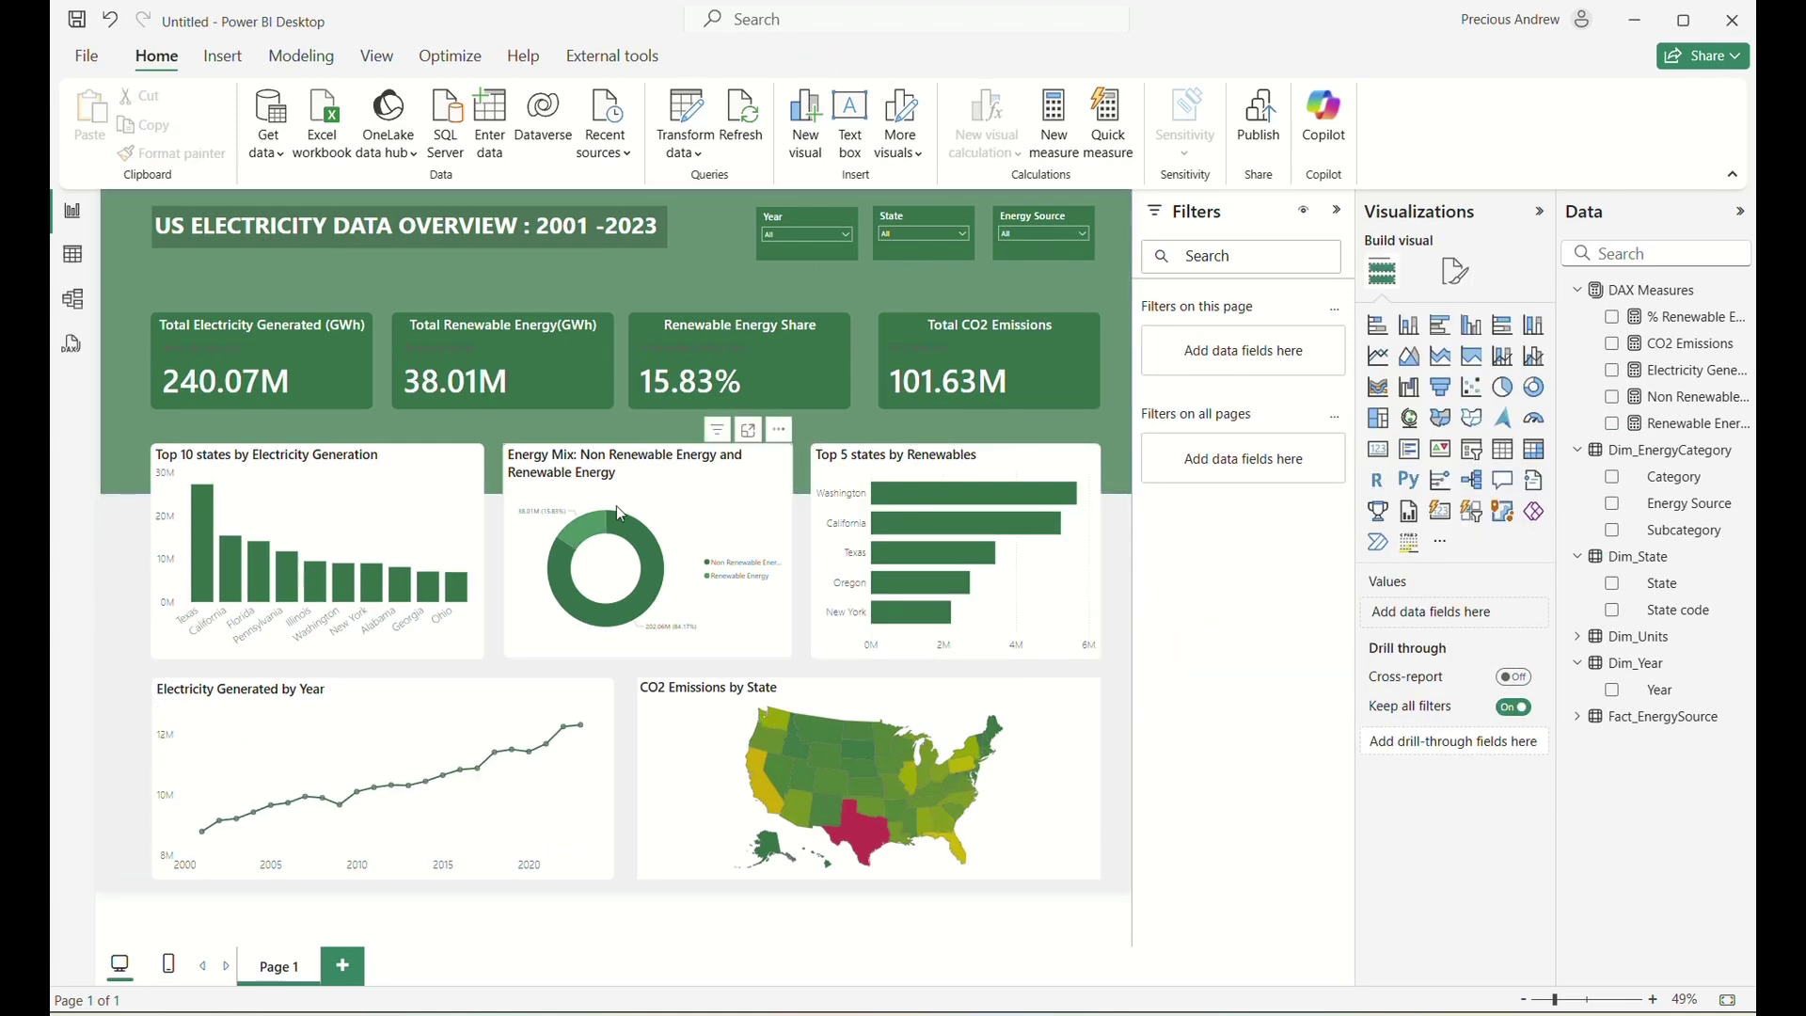
# Turn on an image for the Electricity Generated series of the Total Electricity Generated card, using the Electricity Generated picture file.
pyautogui.click(326, 362)
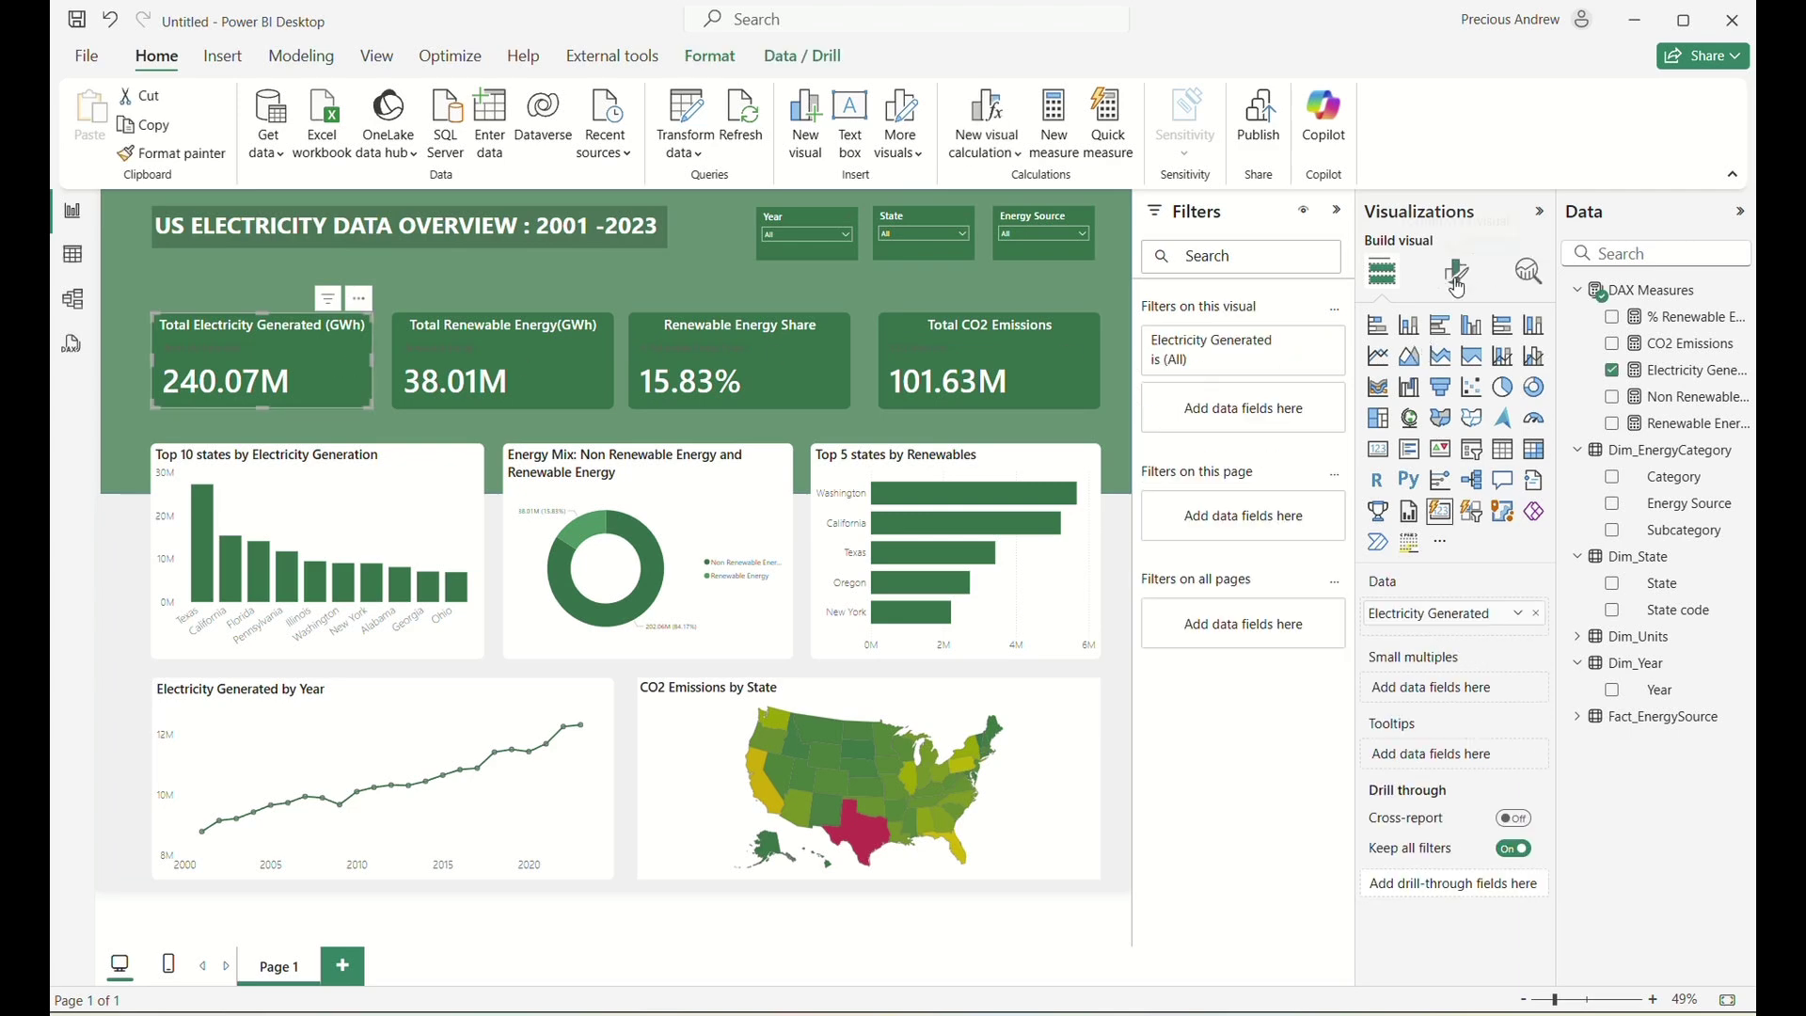
pyautogui.click(1457, 279)
pyautogui.click(1397, 653)
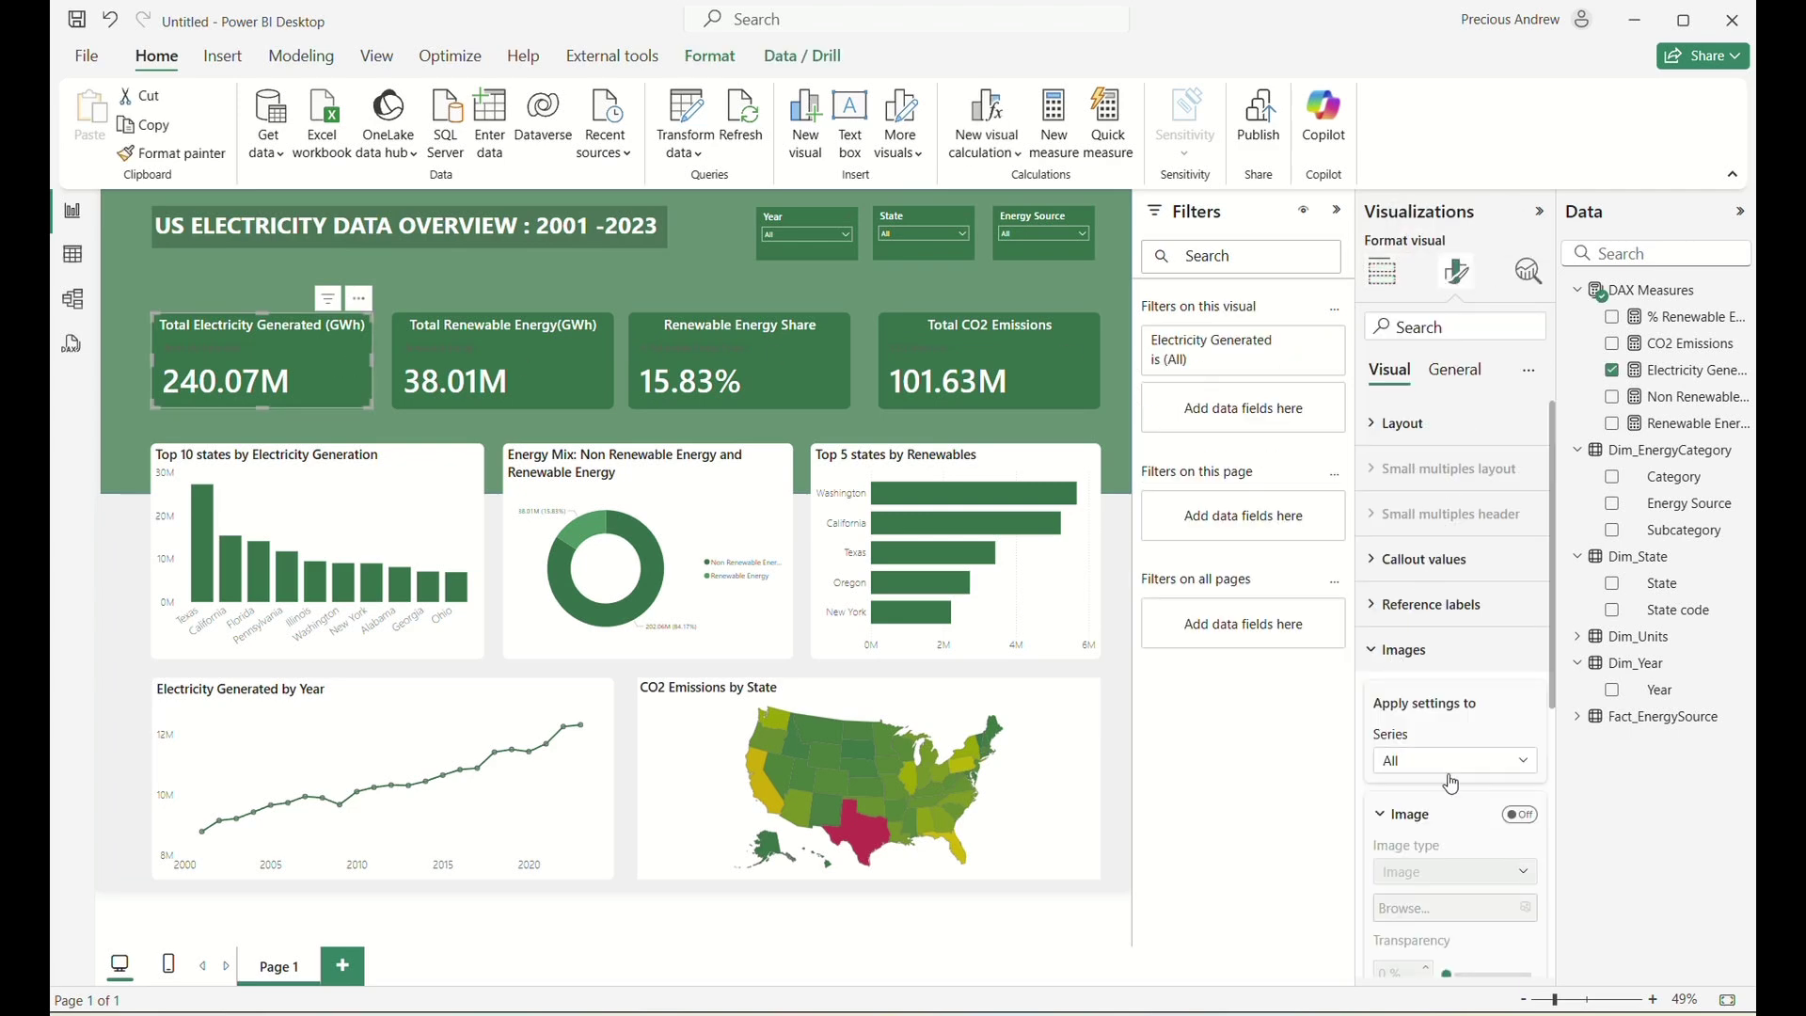
pyautogui.scroll(-2, 1432, 821)
pyautogui.click(1440, 651)
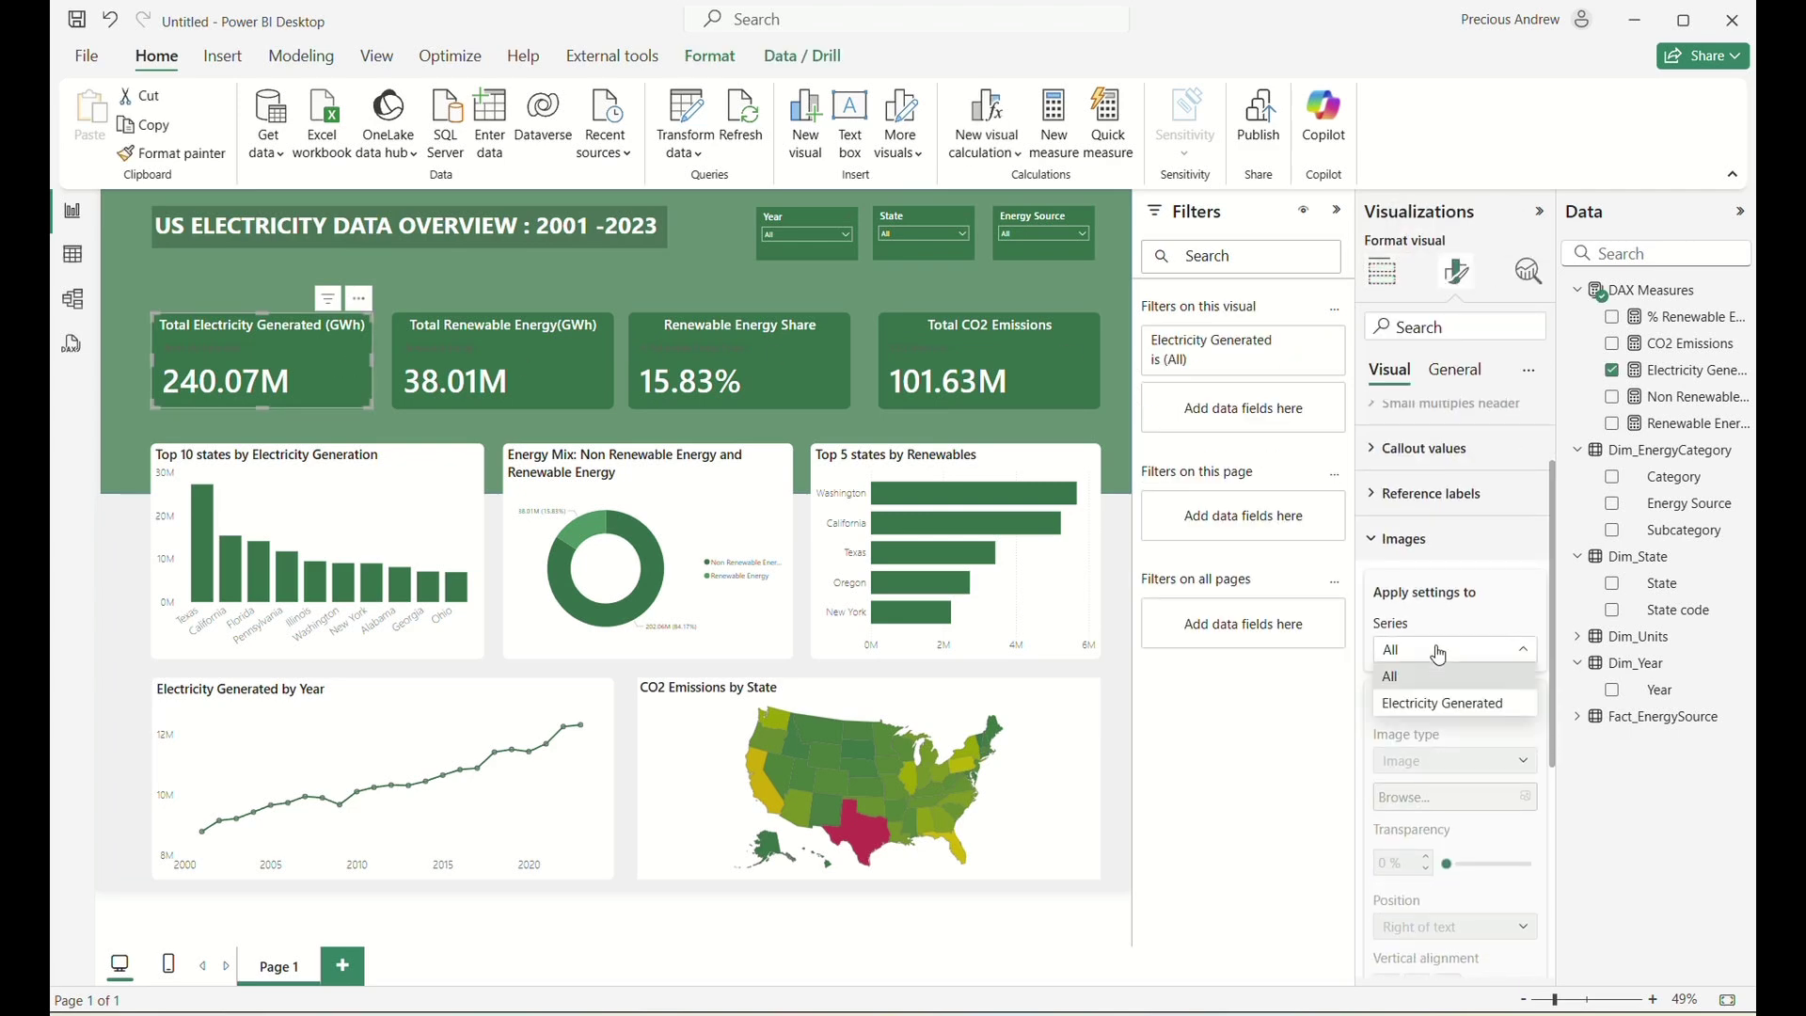
pyautogui.click(1444, 707)
pyautogui.scroll(-2, 1446, 717)
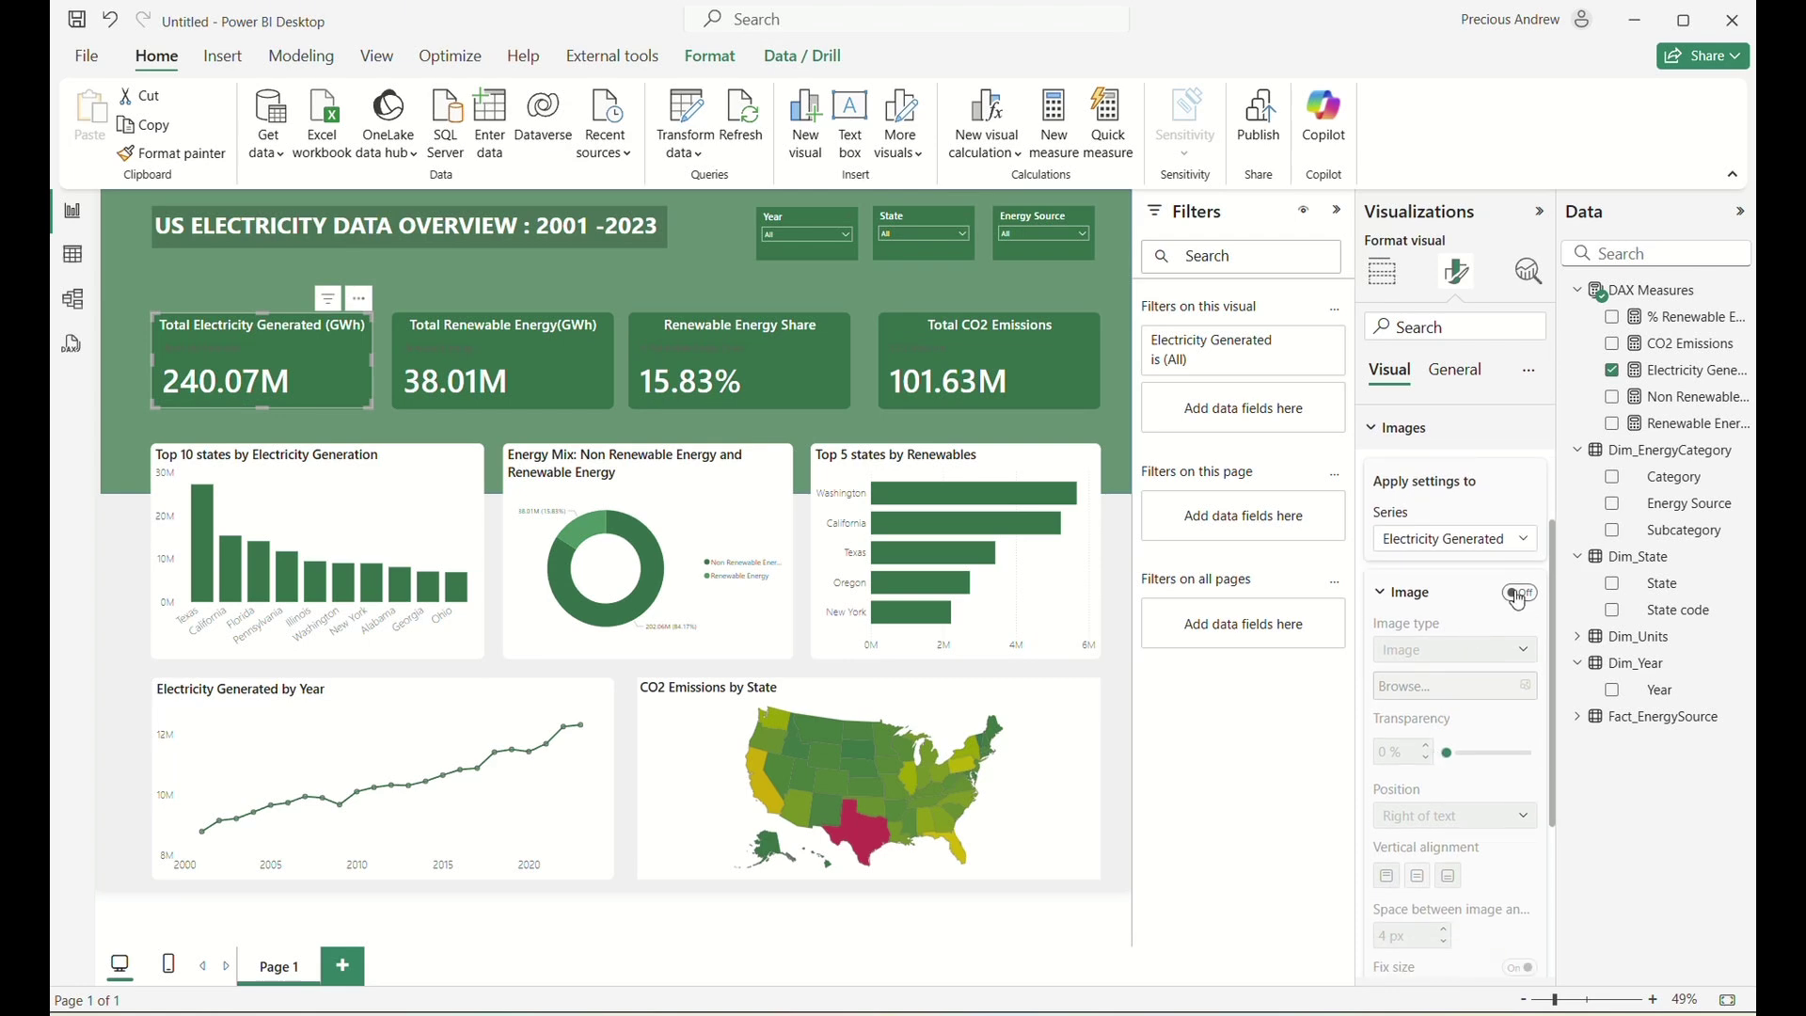
pyautogui.click(1519, 595)
pyautogui.click(1444, 696)
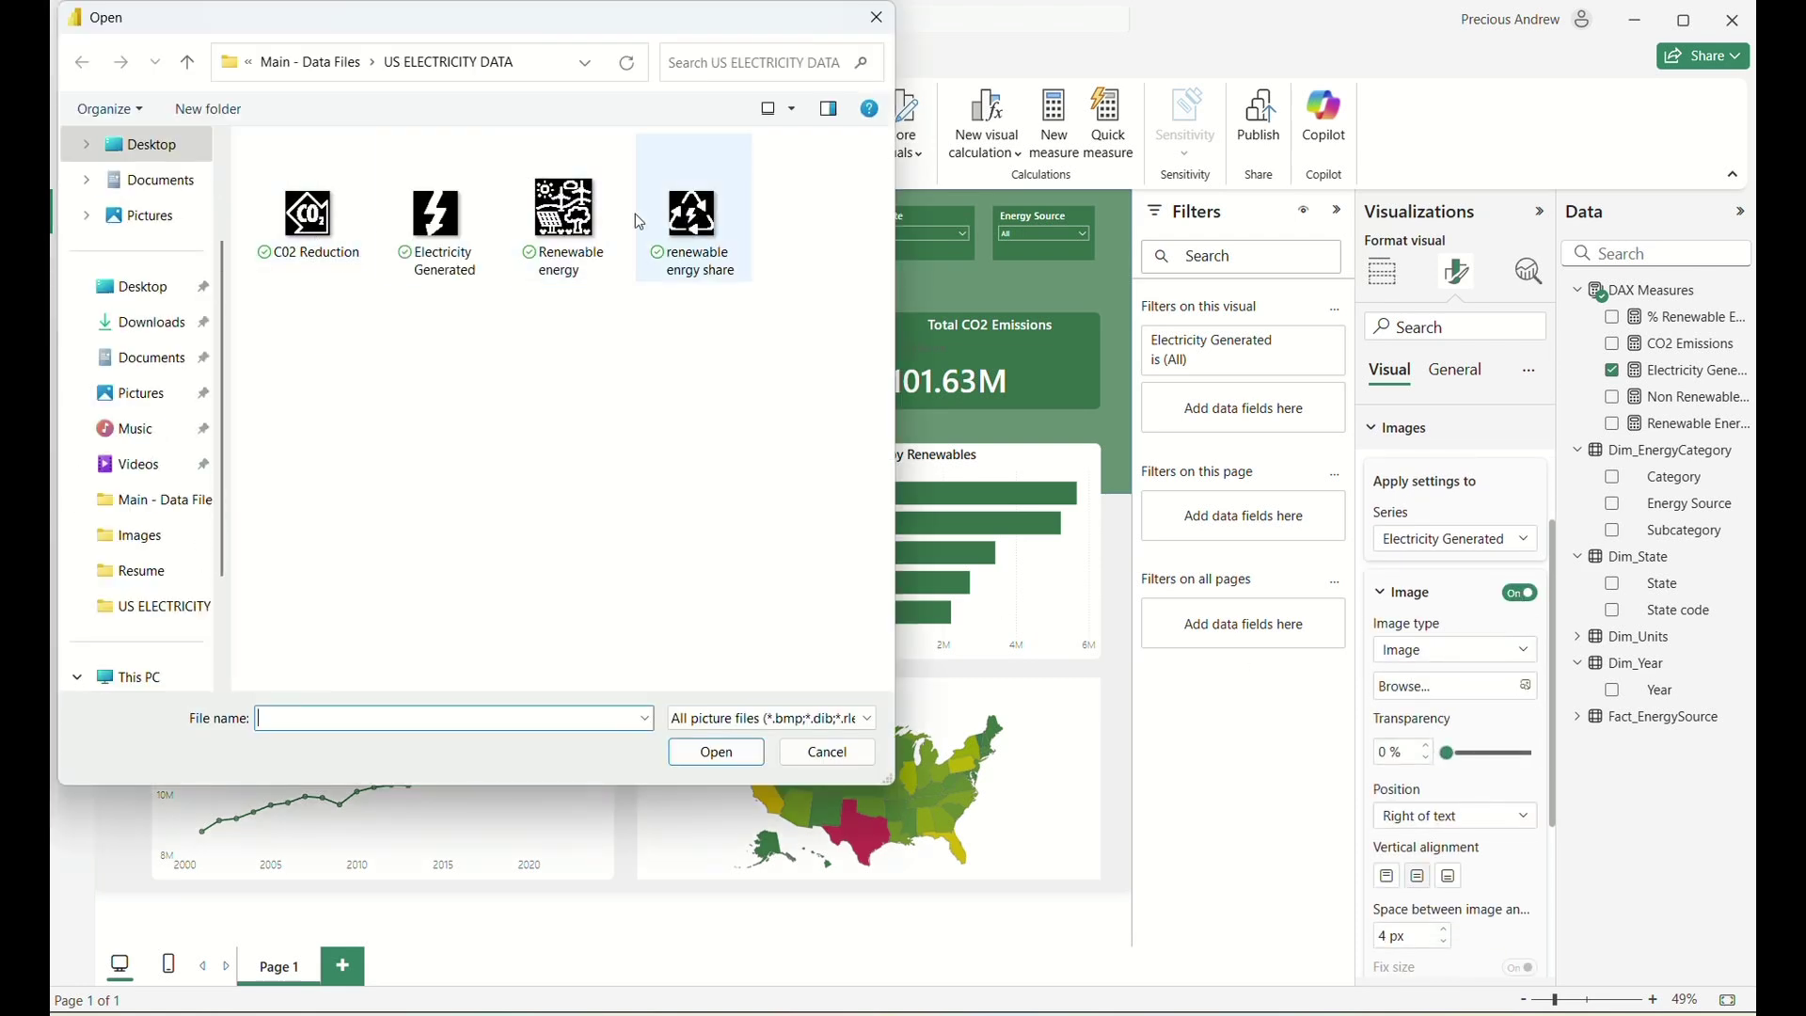
pyautogui.click(449, 220)
pyautogui.click(716, 751)
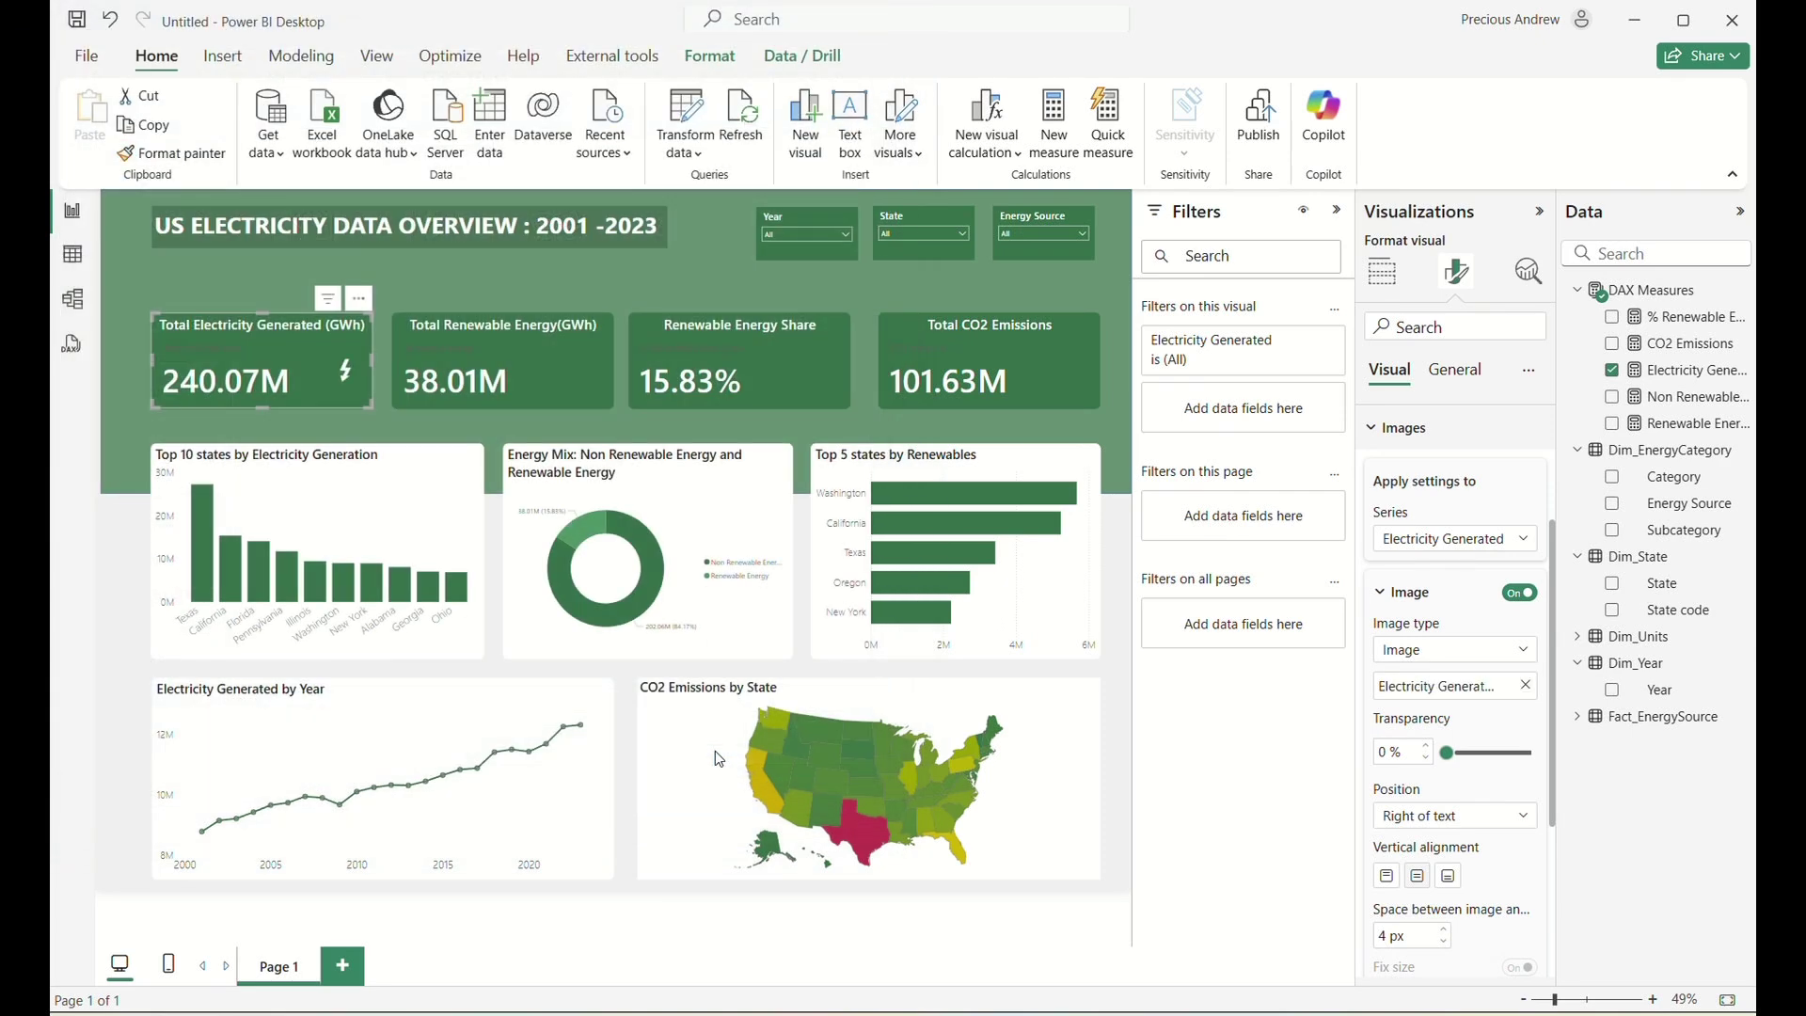
# Set the image size on the Total Electricity Generated card to 70 px.
pyautogui.scroll(-3, 1425, 798)
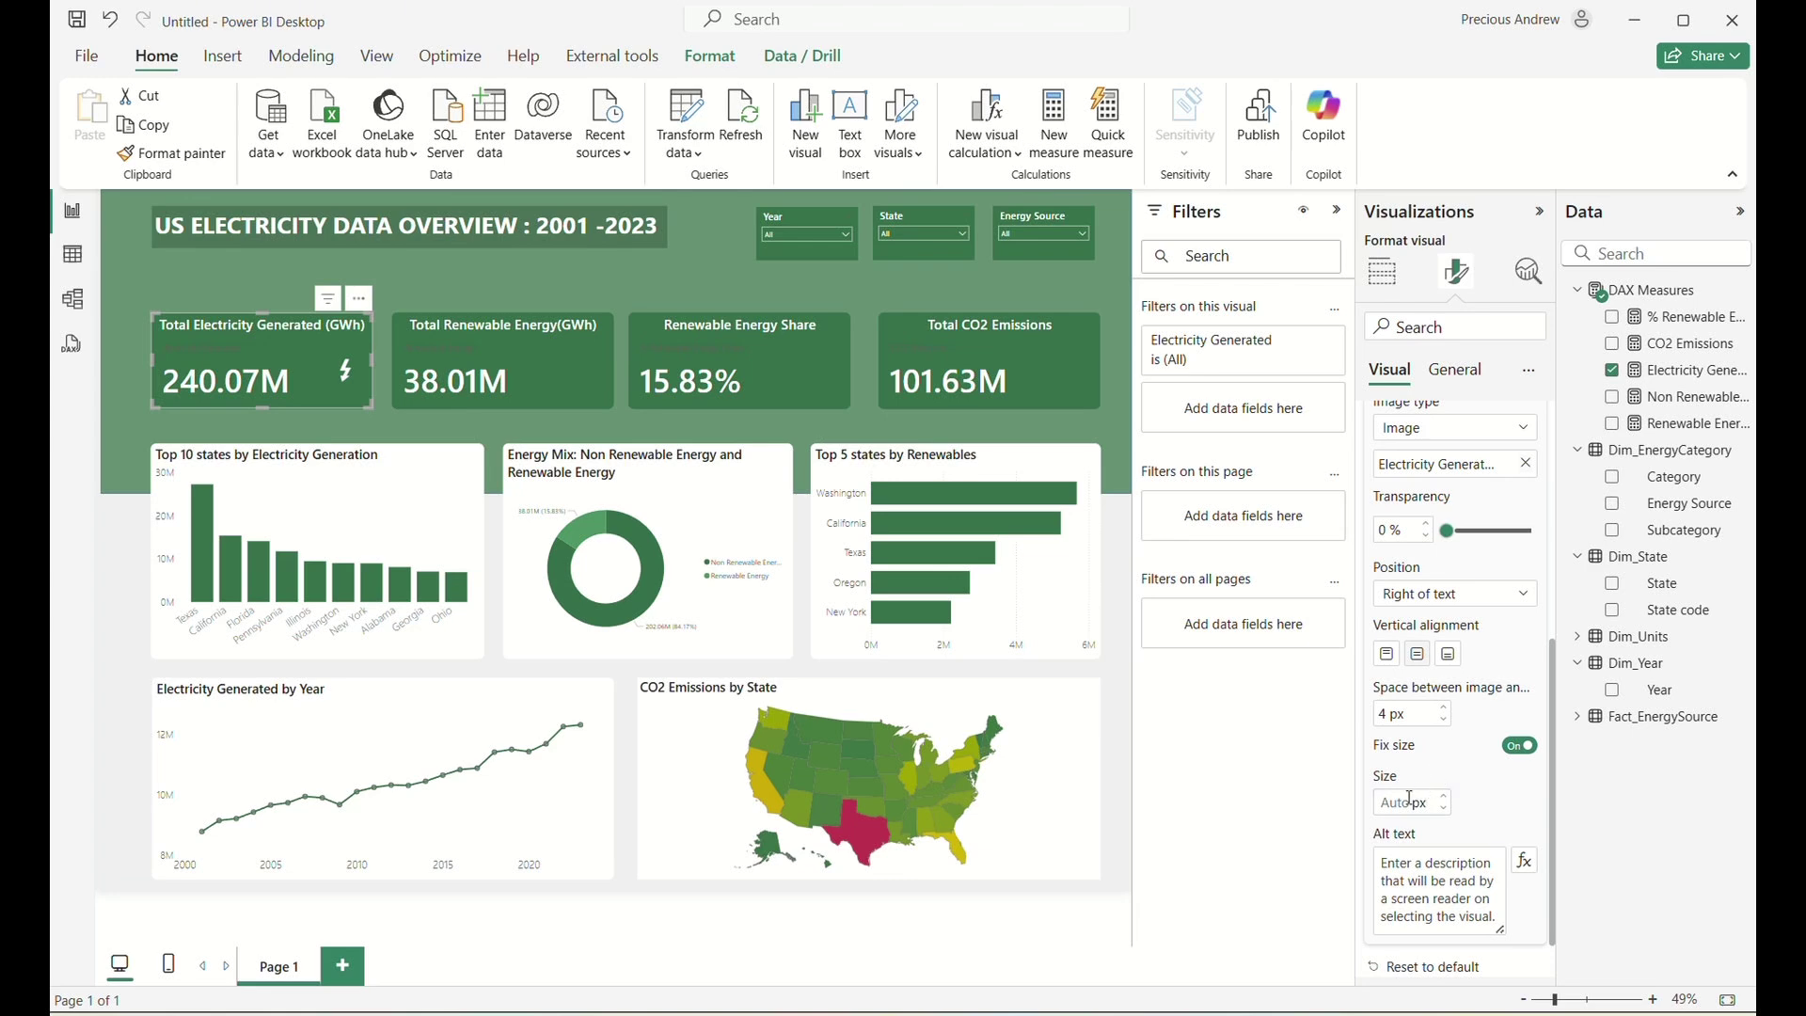
pyautogui.click(1411, 798)
pyautogui.write('70')
pyautogui.click(1482, 810)
# Turn on an image for the Total Renewable Energy card, using the Renewable energy picture file.
pyautogui.click(567, 398)
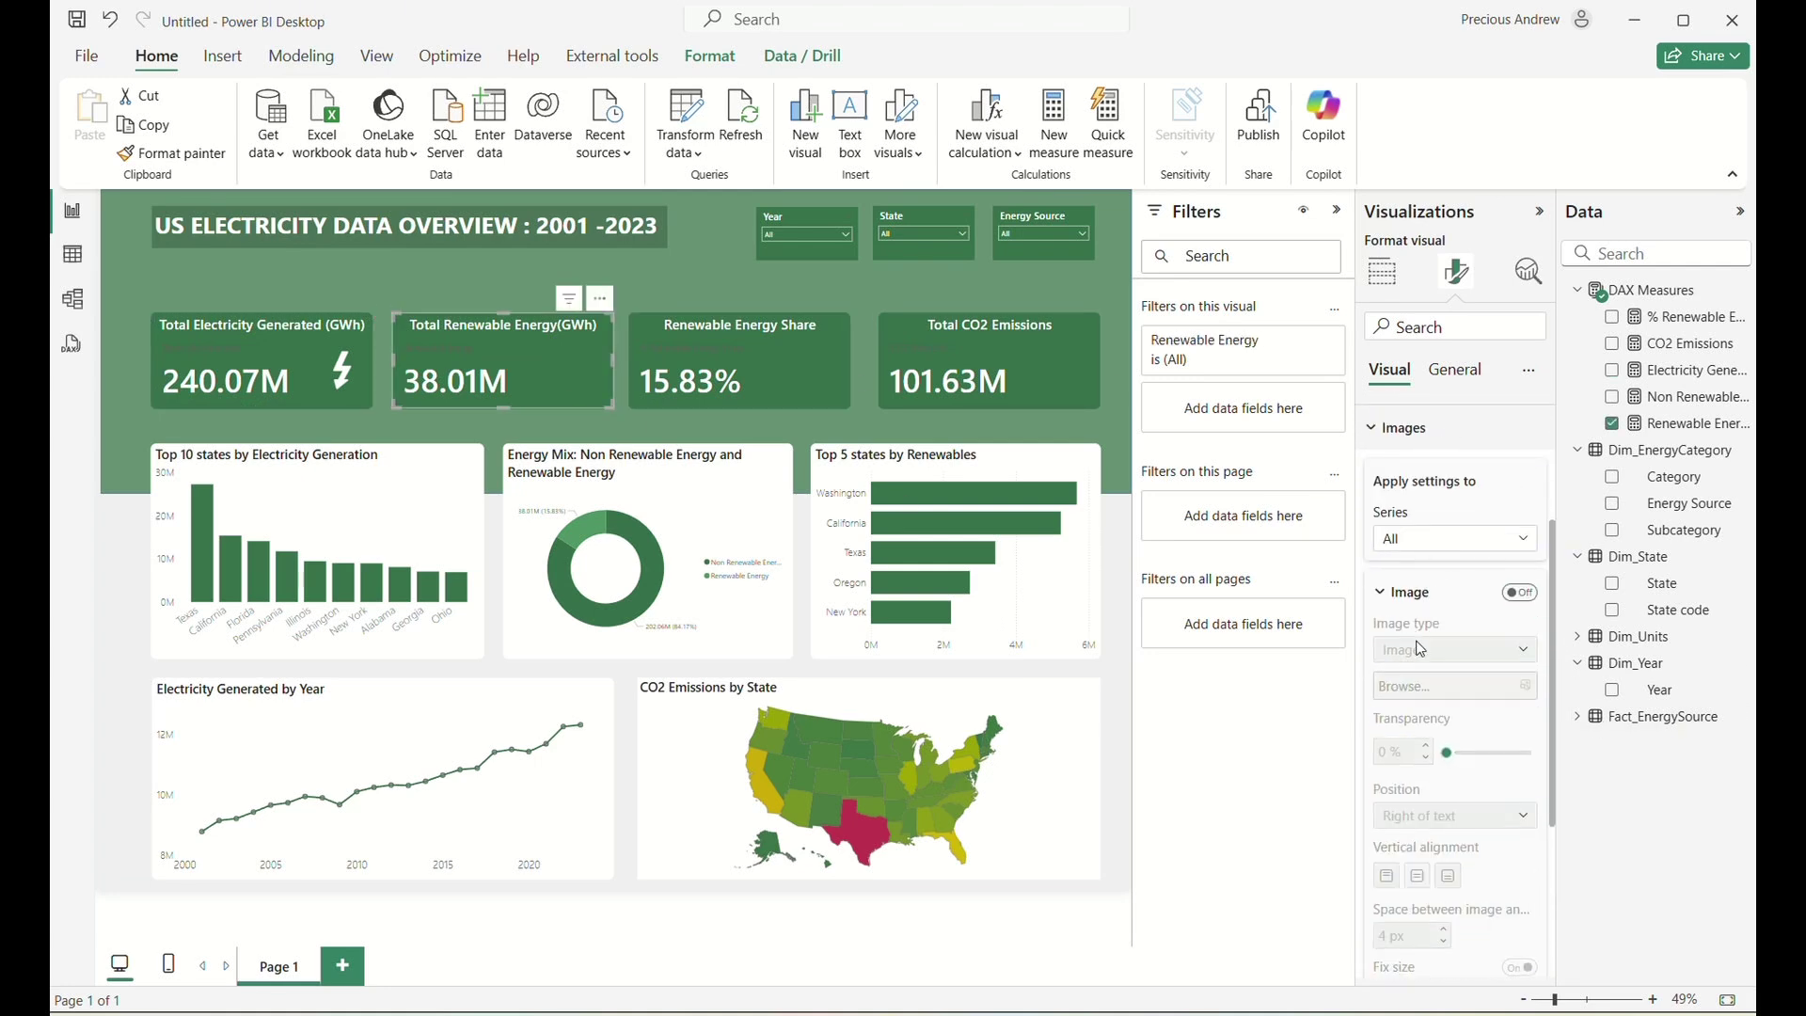
pyautogui.click(1520, 593)
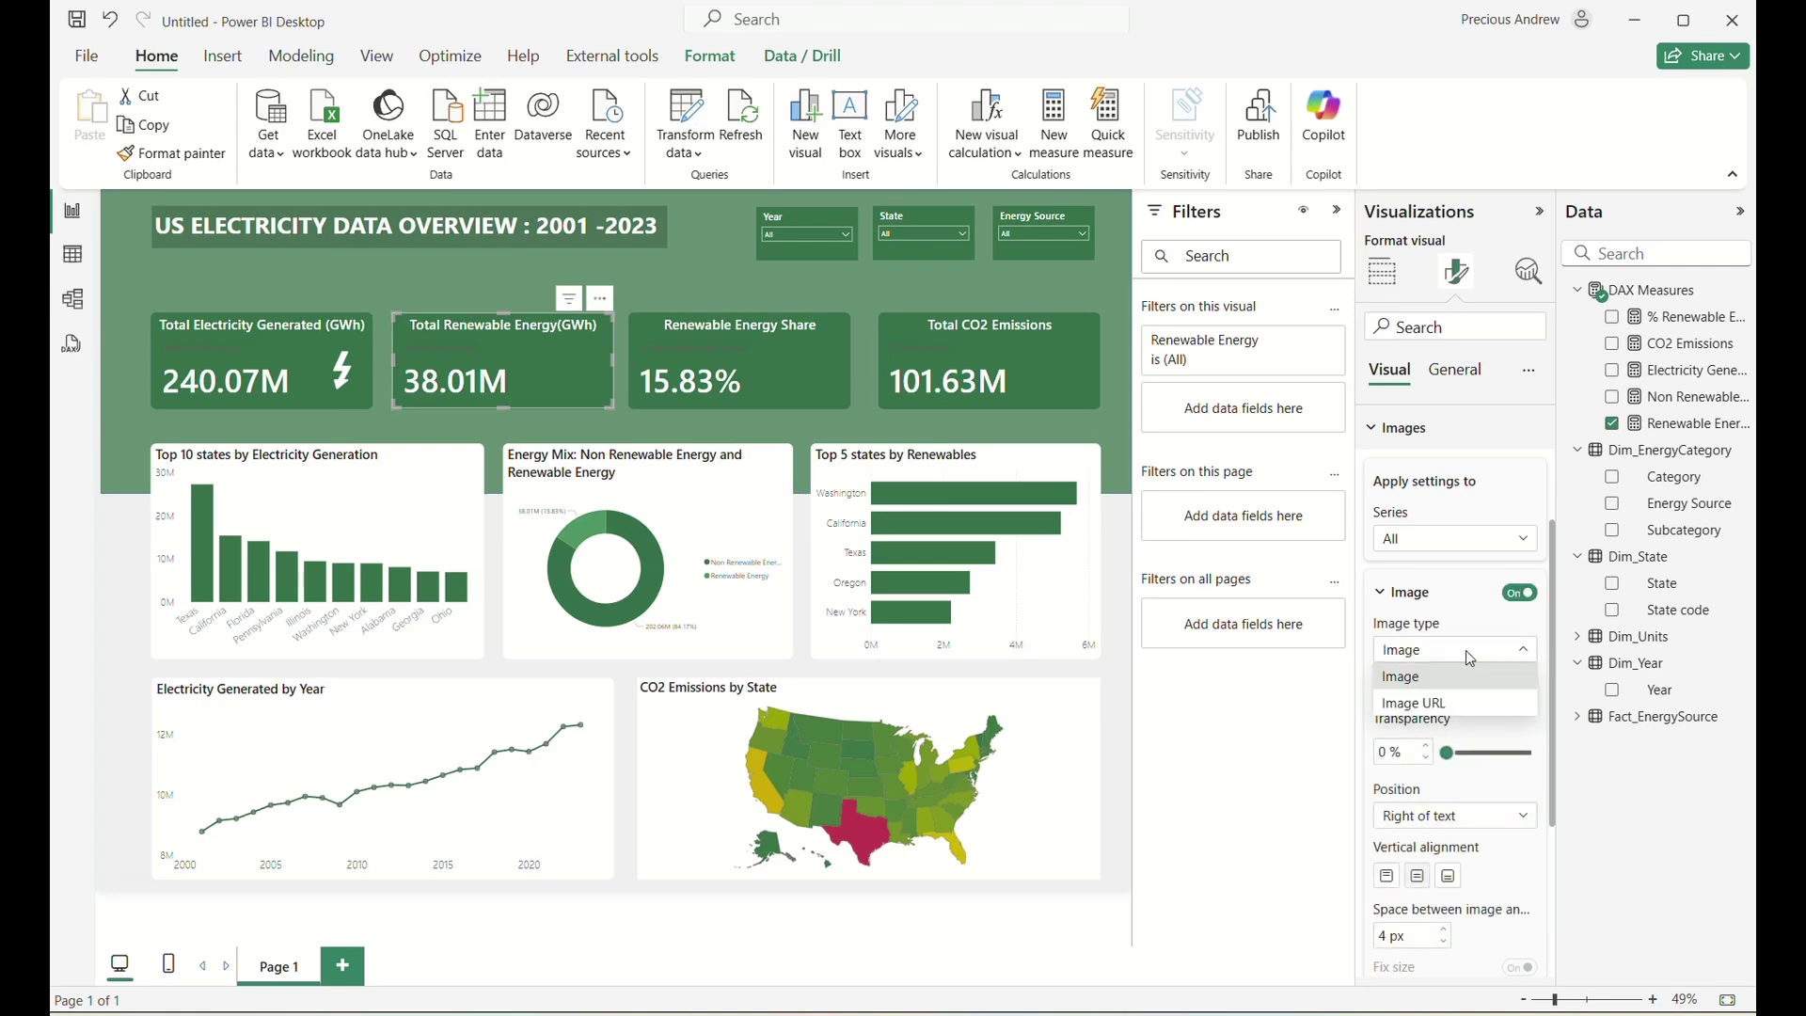
pyautogui.click(1457, 686)
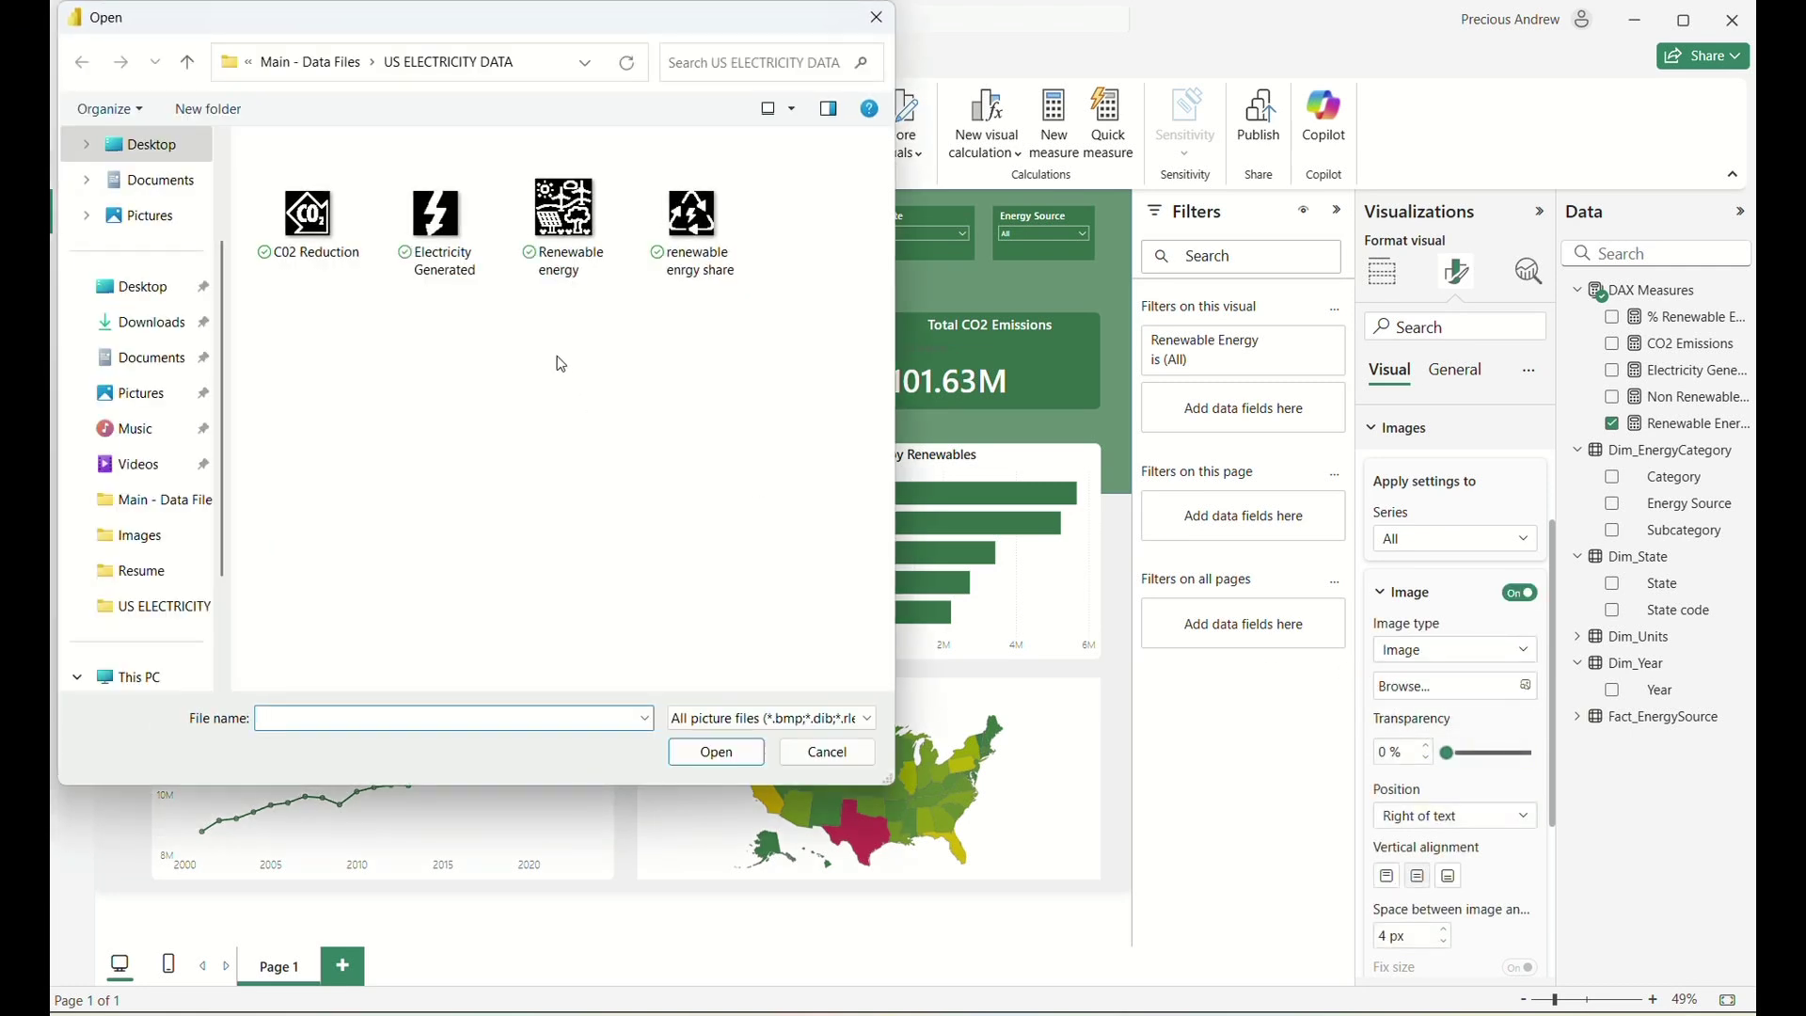
pyautogui.click(580, 226)
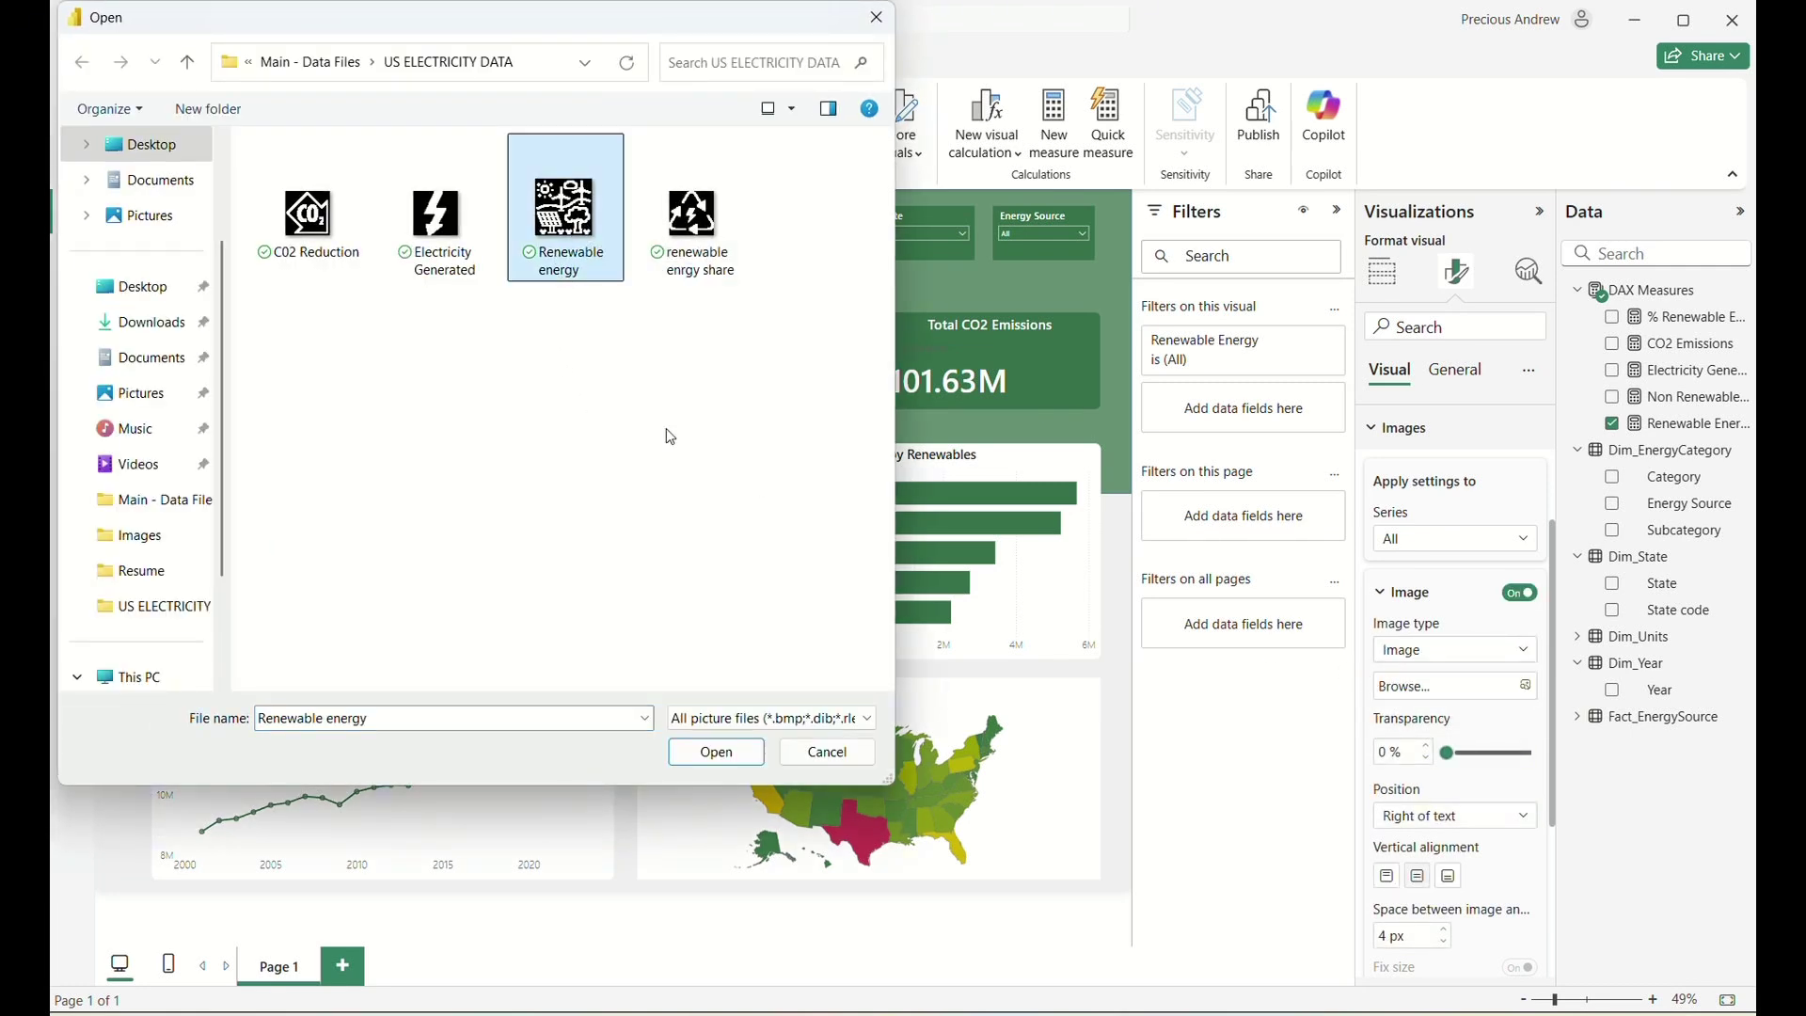
pyautogui.click(728, 760)
# Set the image size on the Total Renewable Energy card to 70 px.
pyautogui.scroll(-3, 1402, 835)
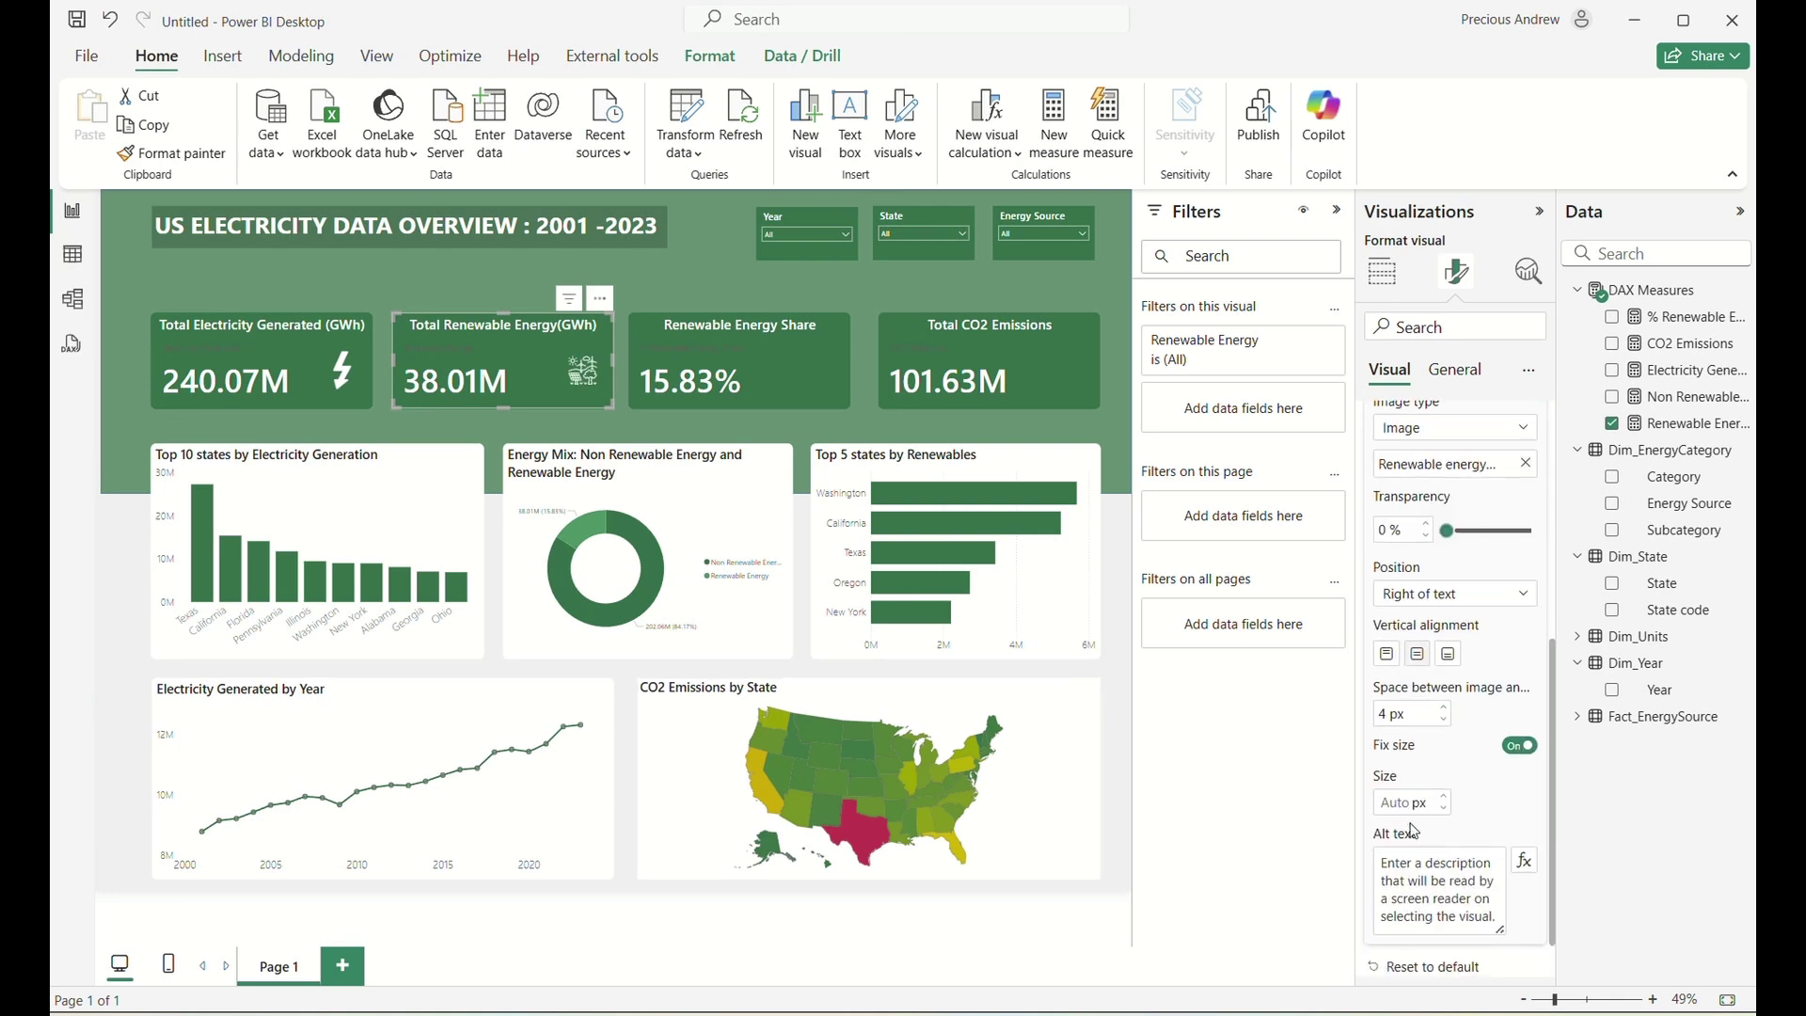
pyautogui.click(1404, 805)
pyautogui.write('70')
pyautogui.press('Return')
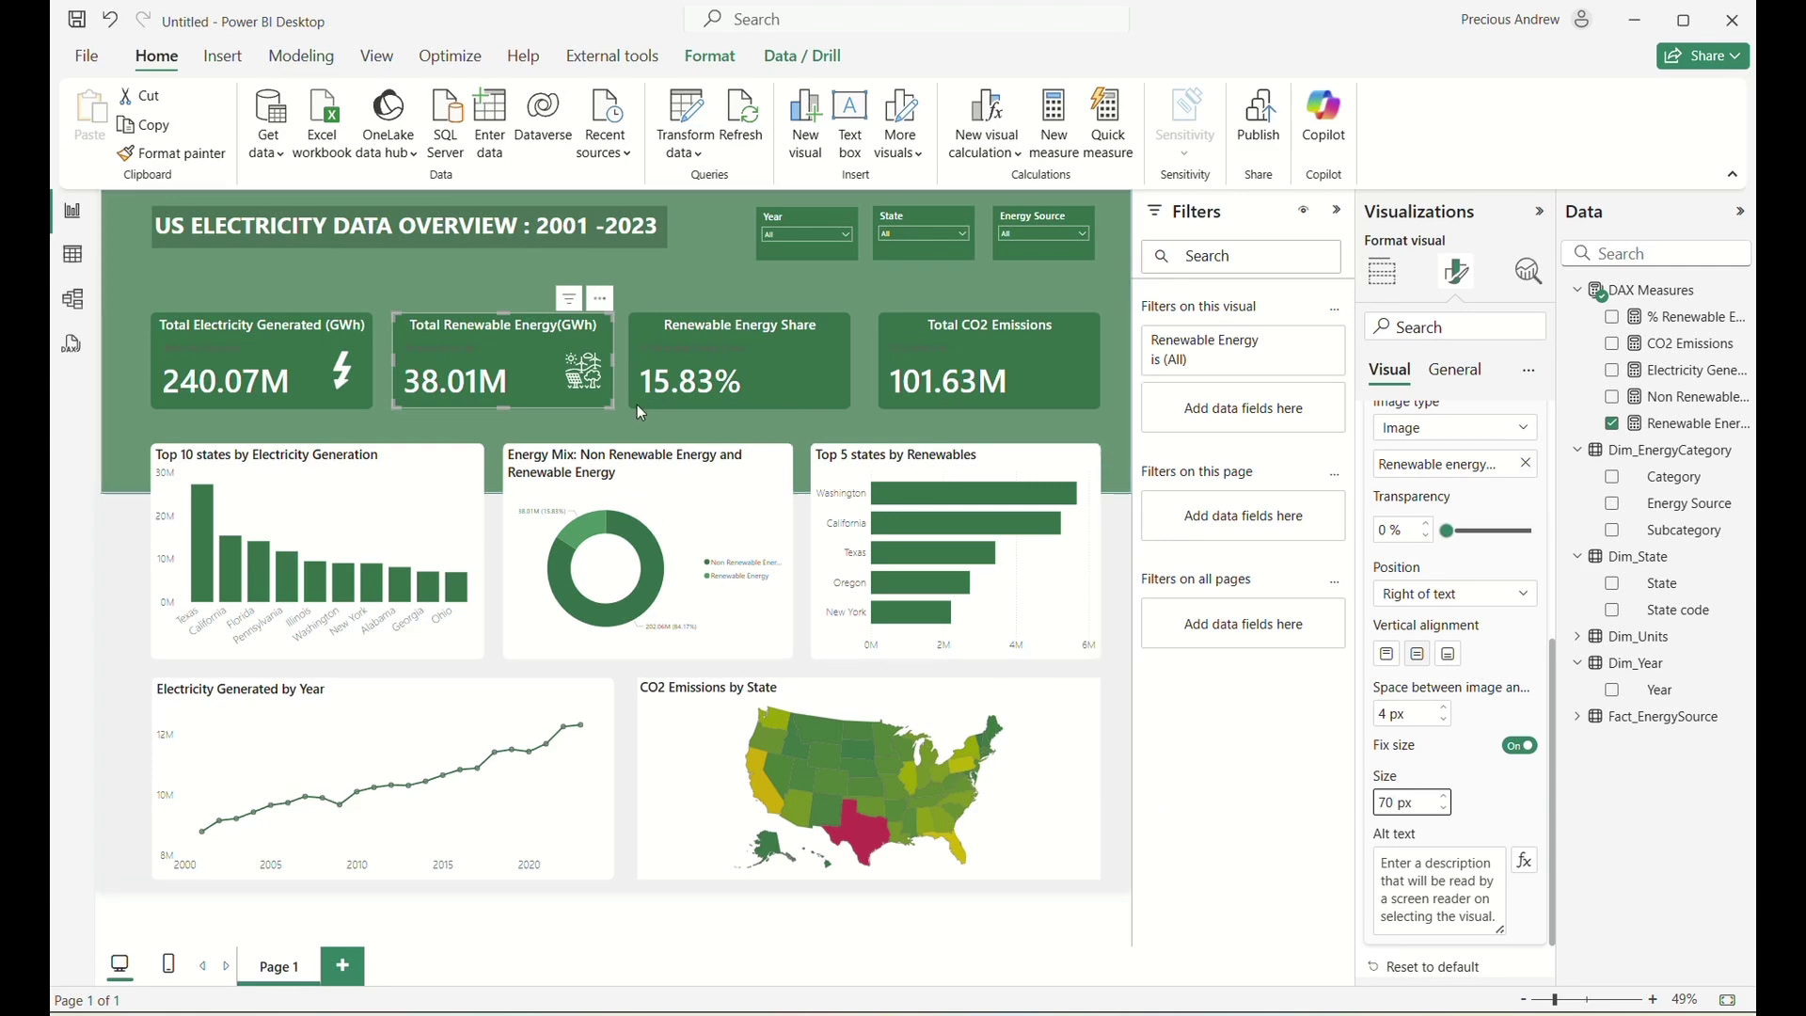
# Select the Renewable Energy Share card and bring up its image settings.
pyautogui.click(798, 379)
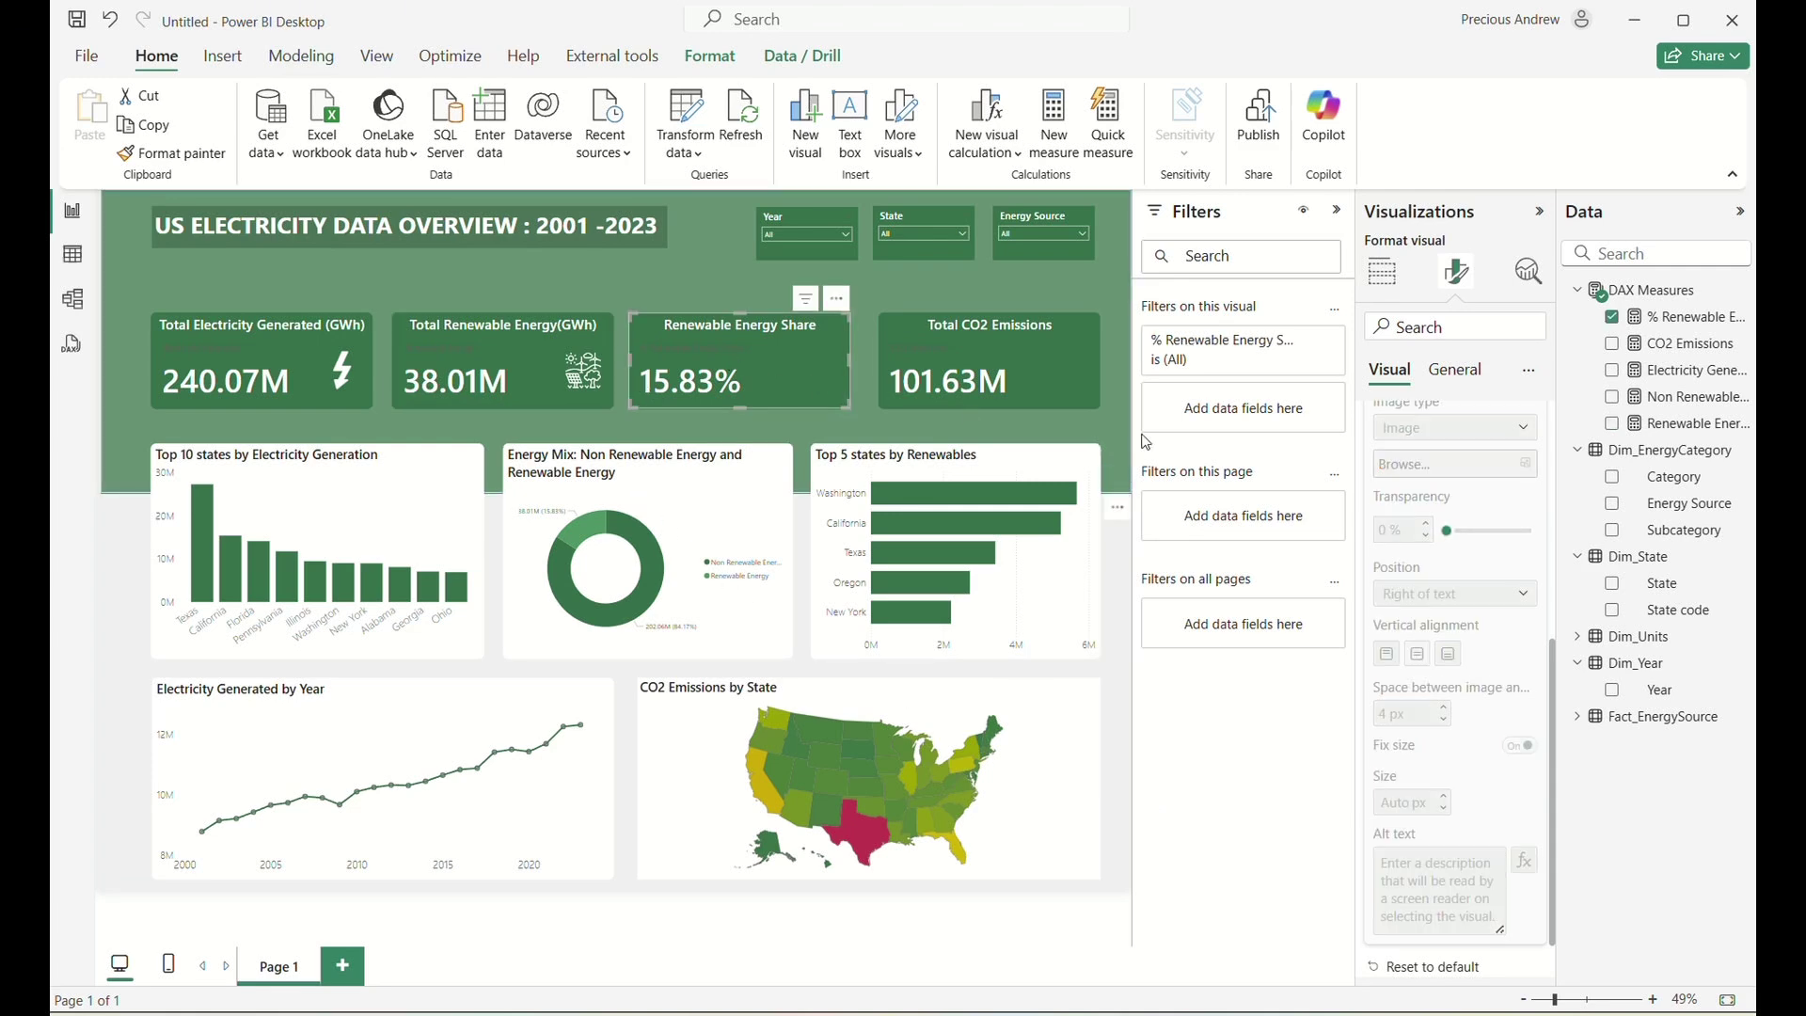
pyautogui.scroll(1, 1418, 493)
pyautogui.scroll(1, 1419, 493)
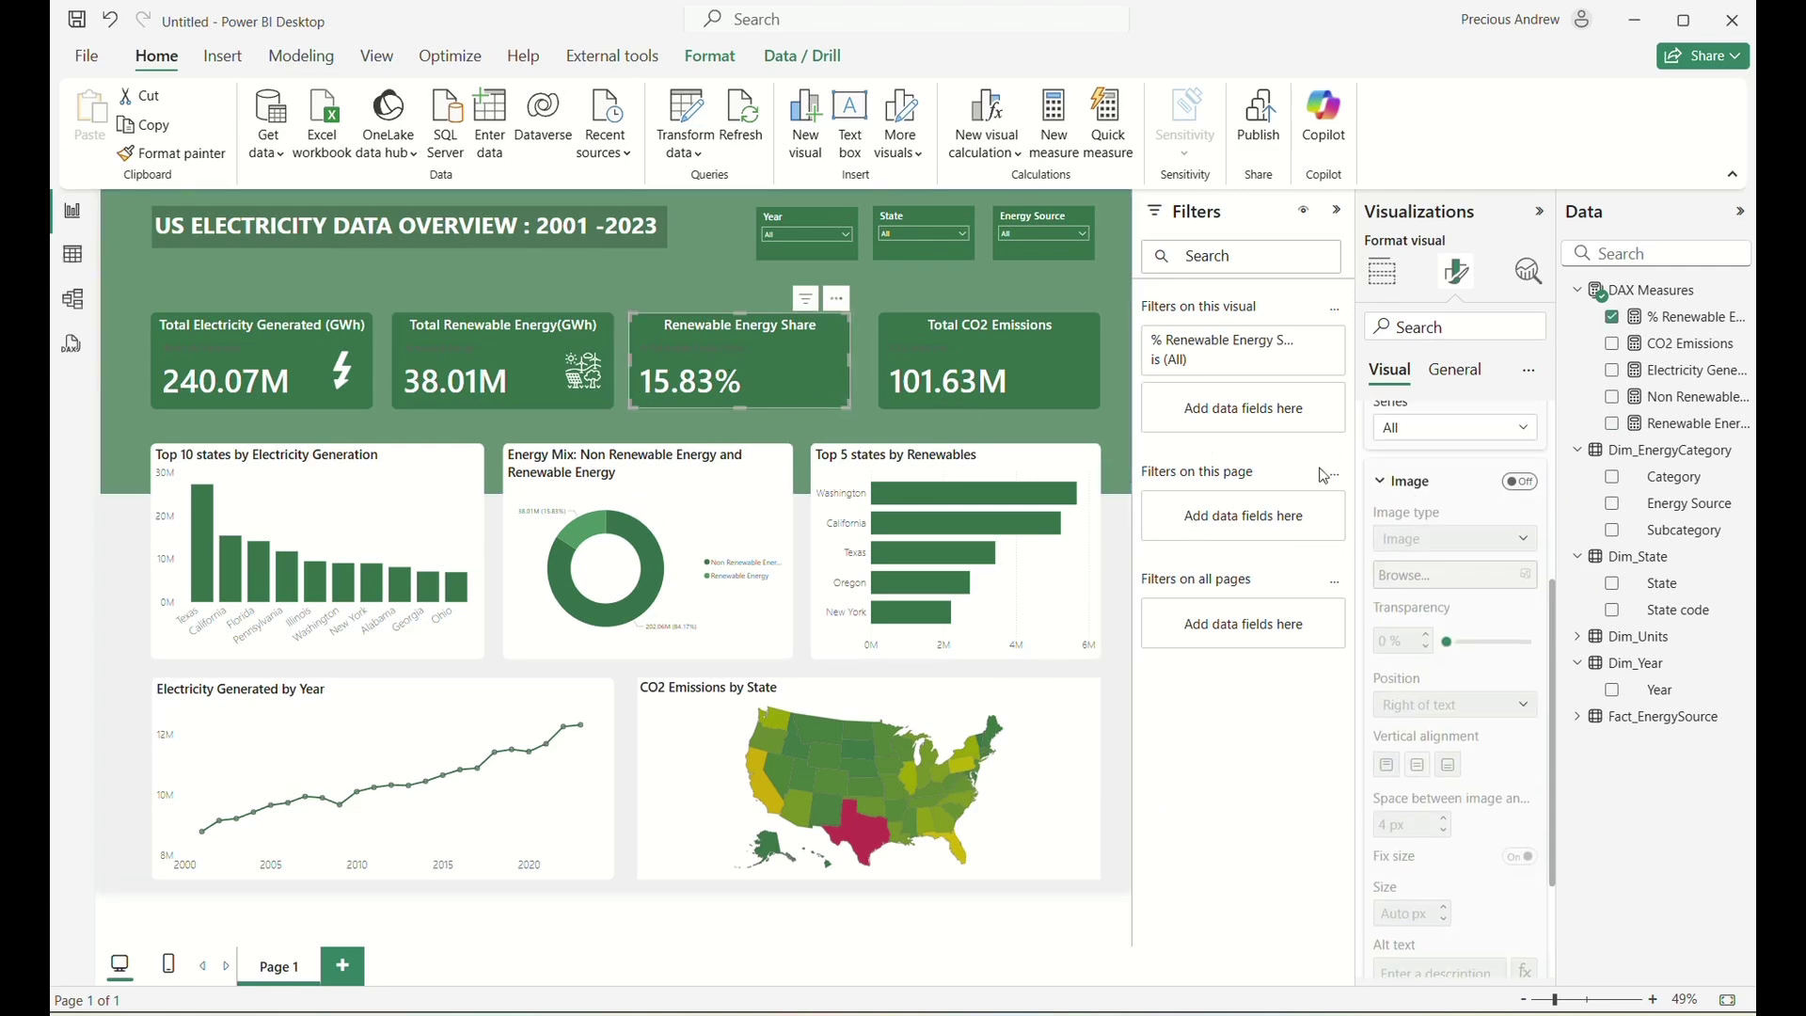
# Set the legend text size of the Energy Mix donut chart to 12.
pyautogui.click(649, 565)
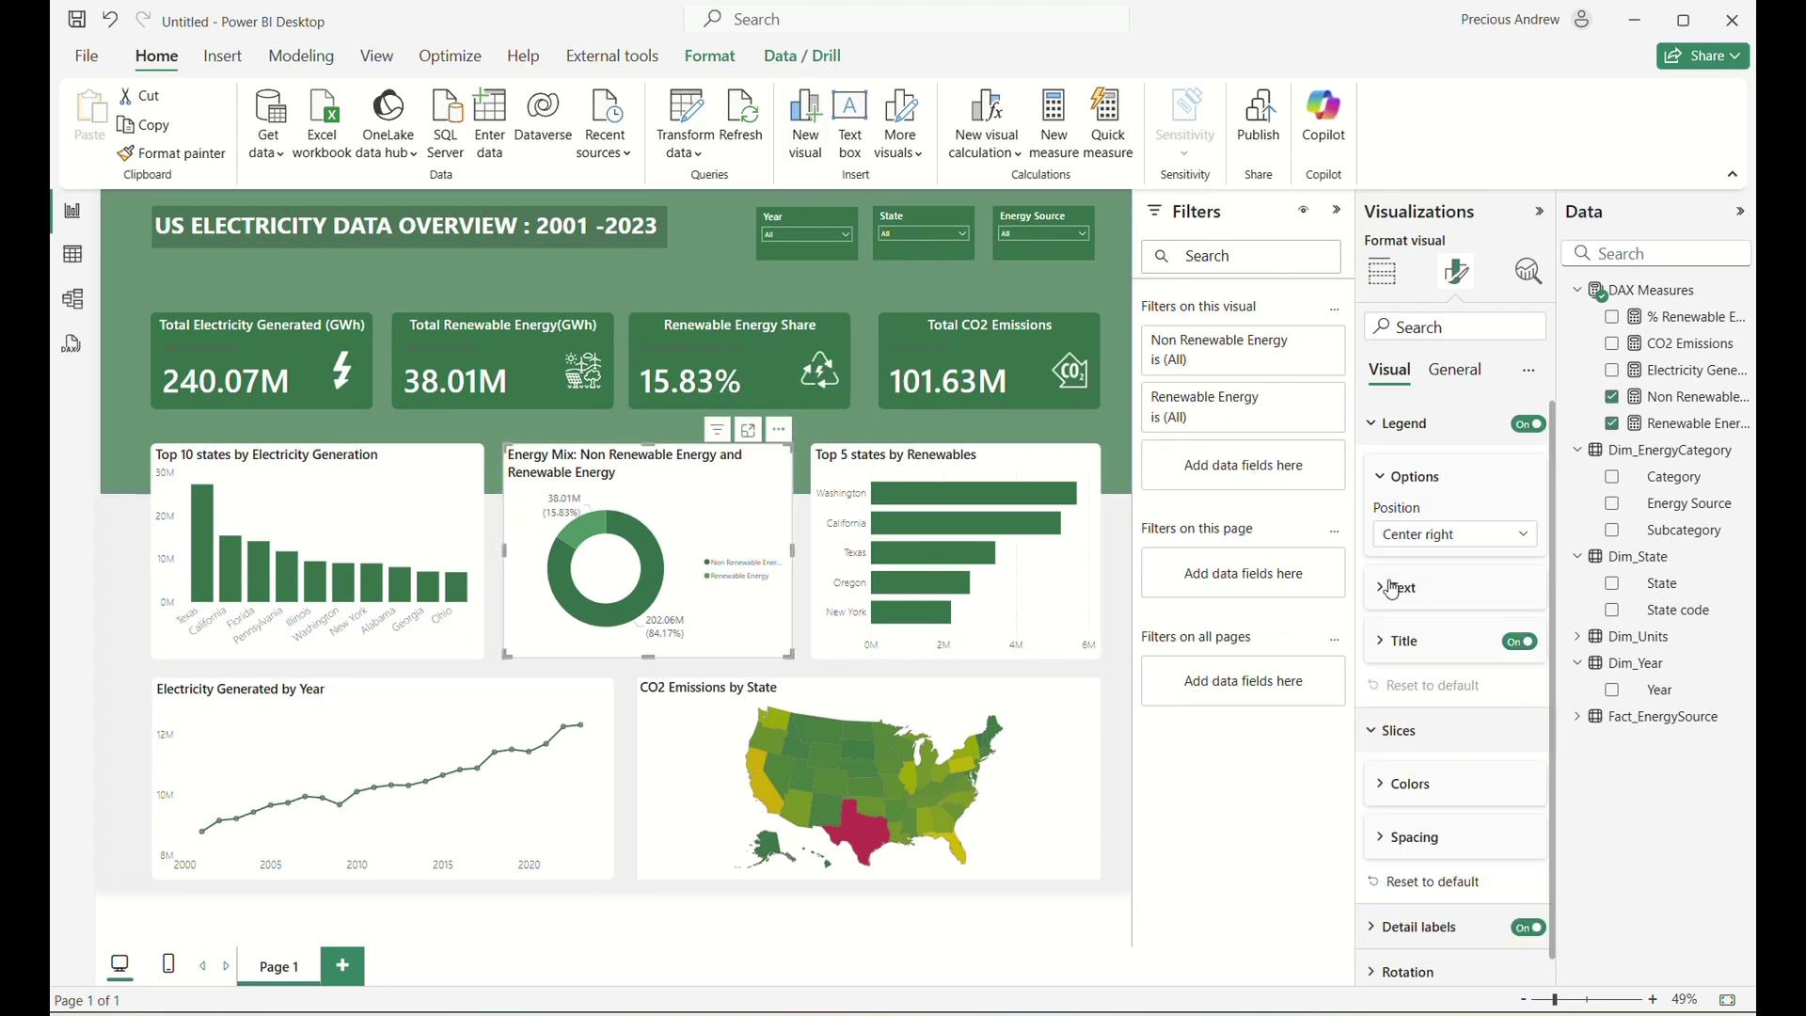
pyautogui.click(1412, 652)
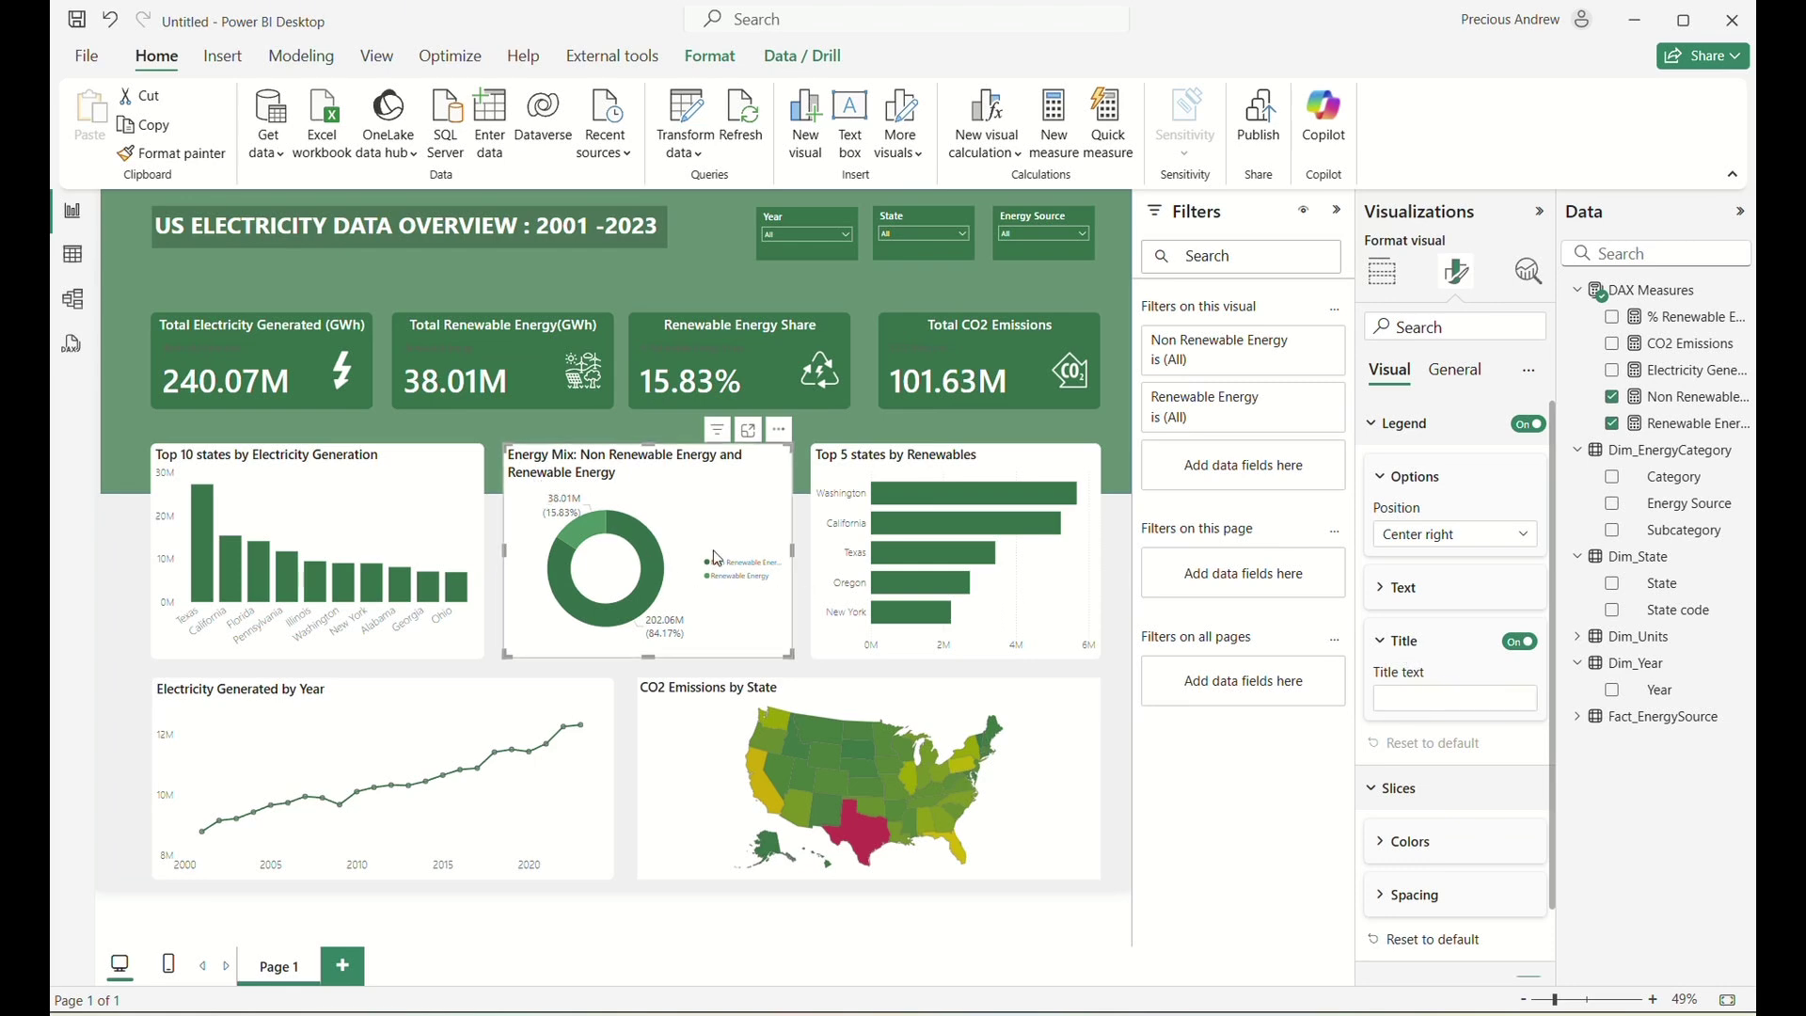
pyautogui.scroll(-1, 1393, 694)
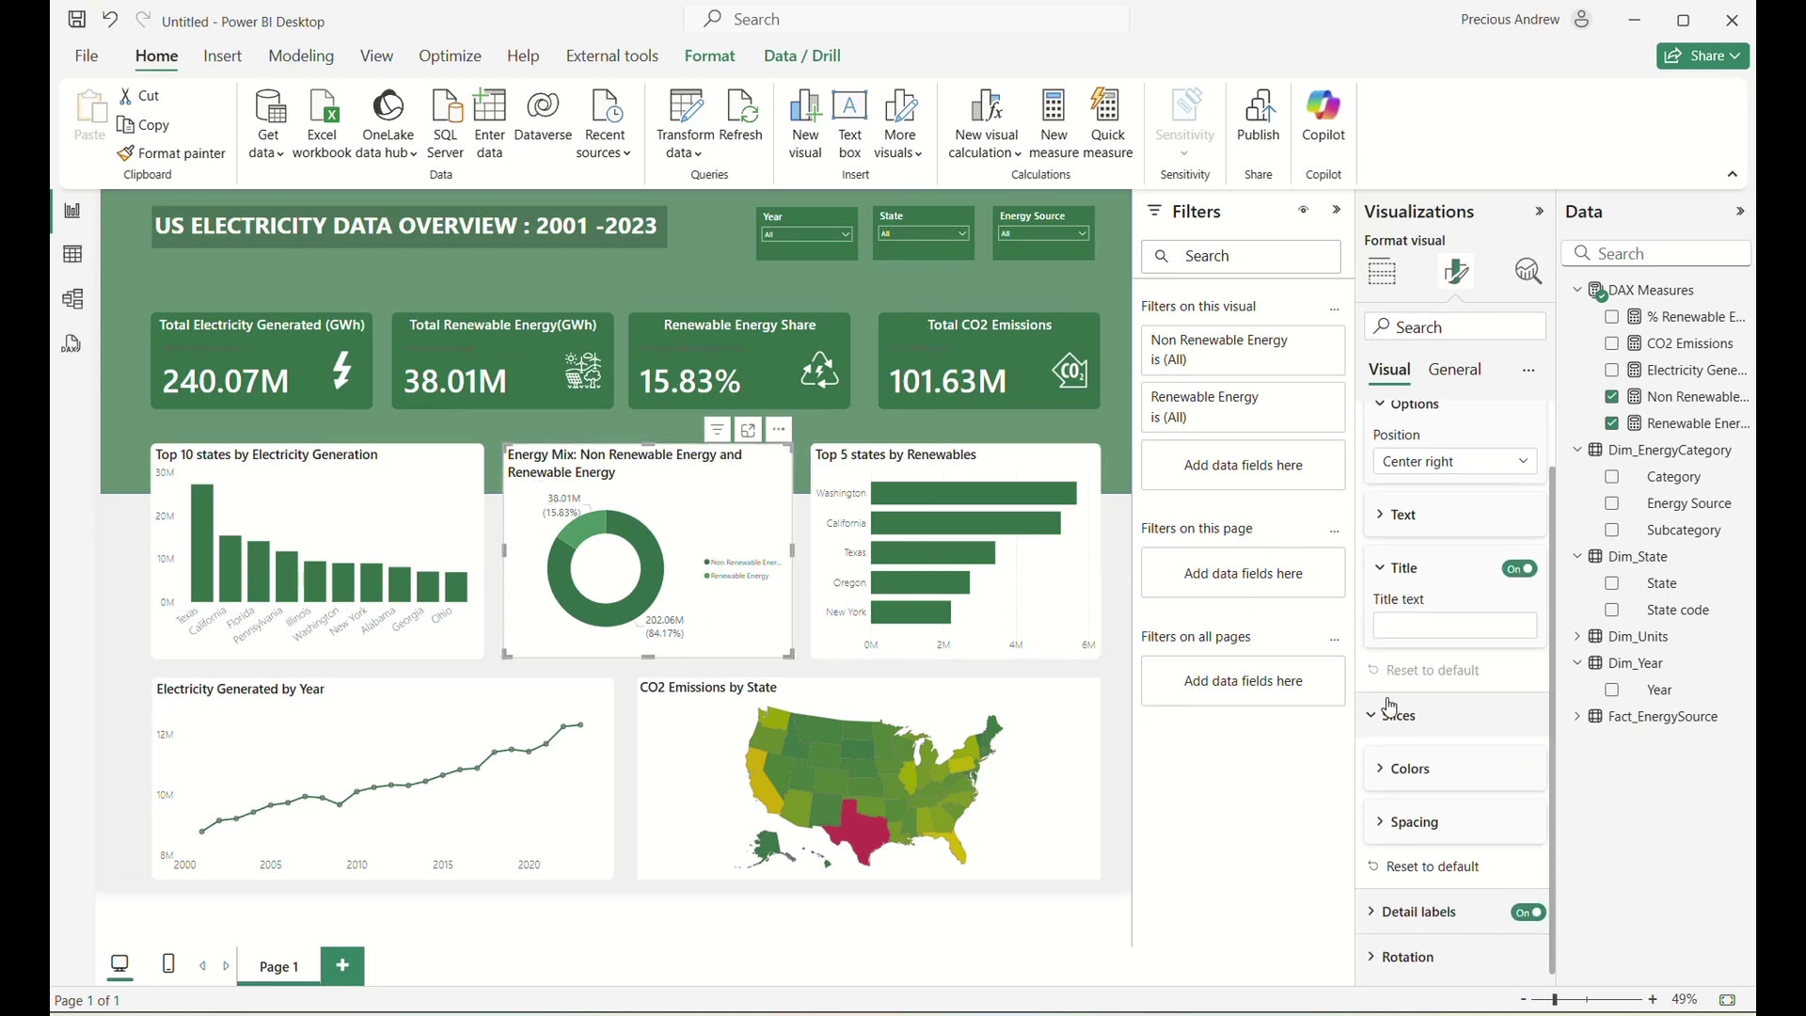
pyautogui.scroll(1, 1385, 649)
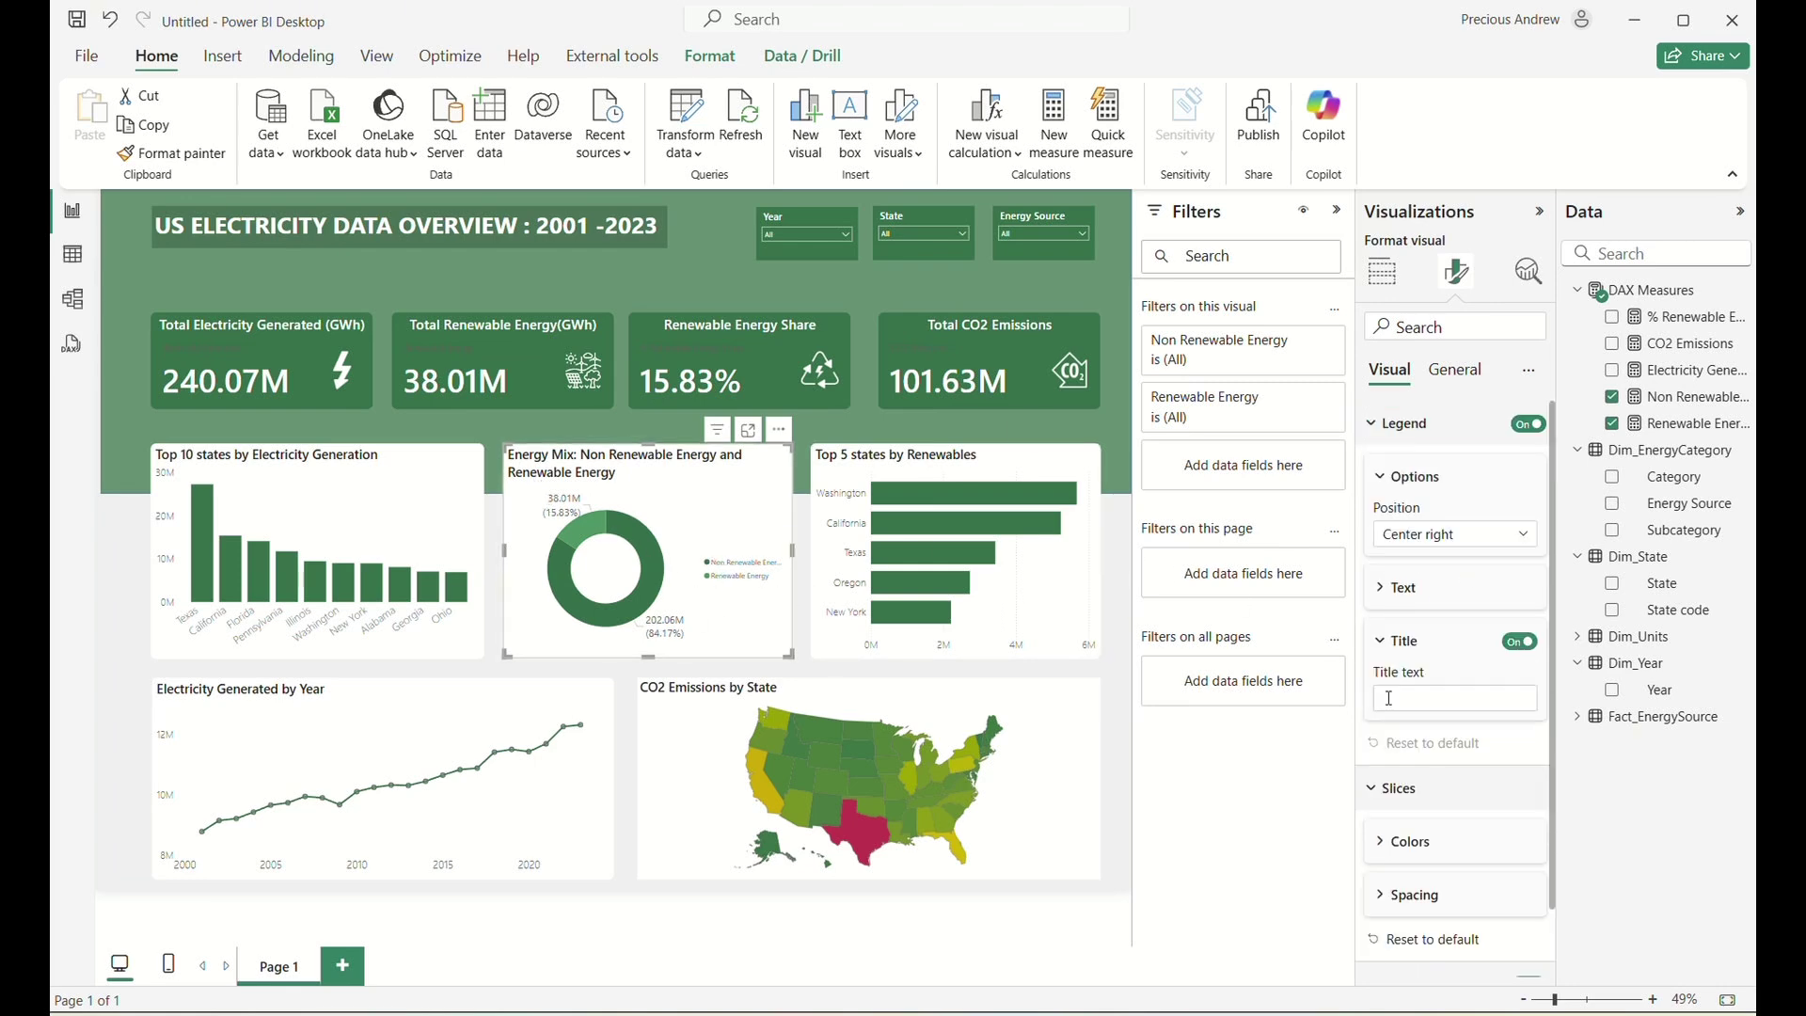
pyautogui.click(1383, 594)
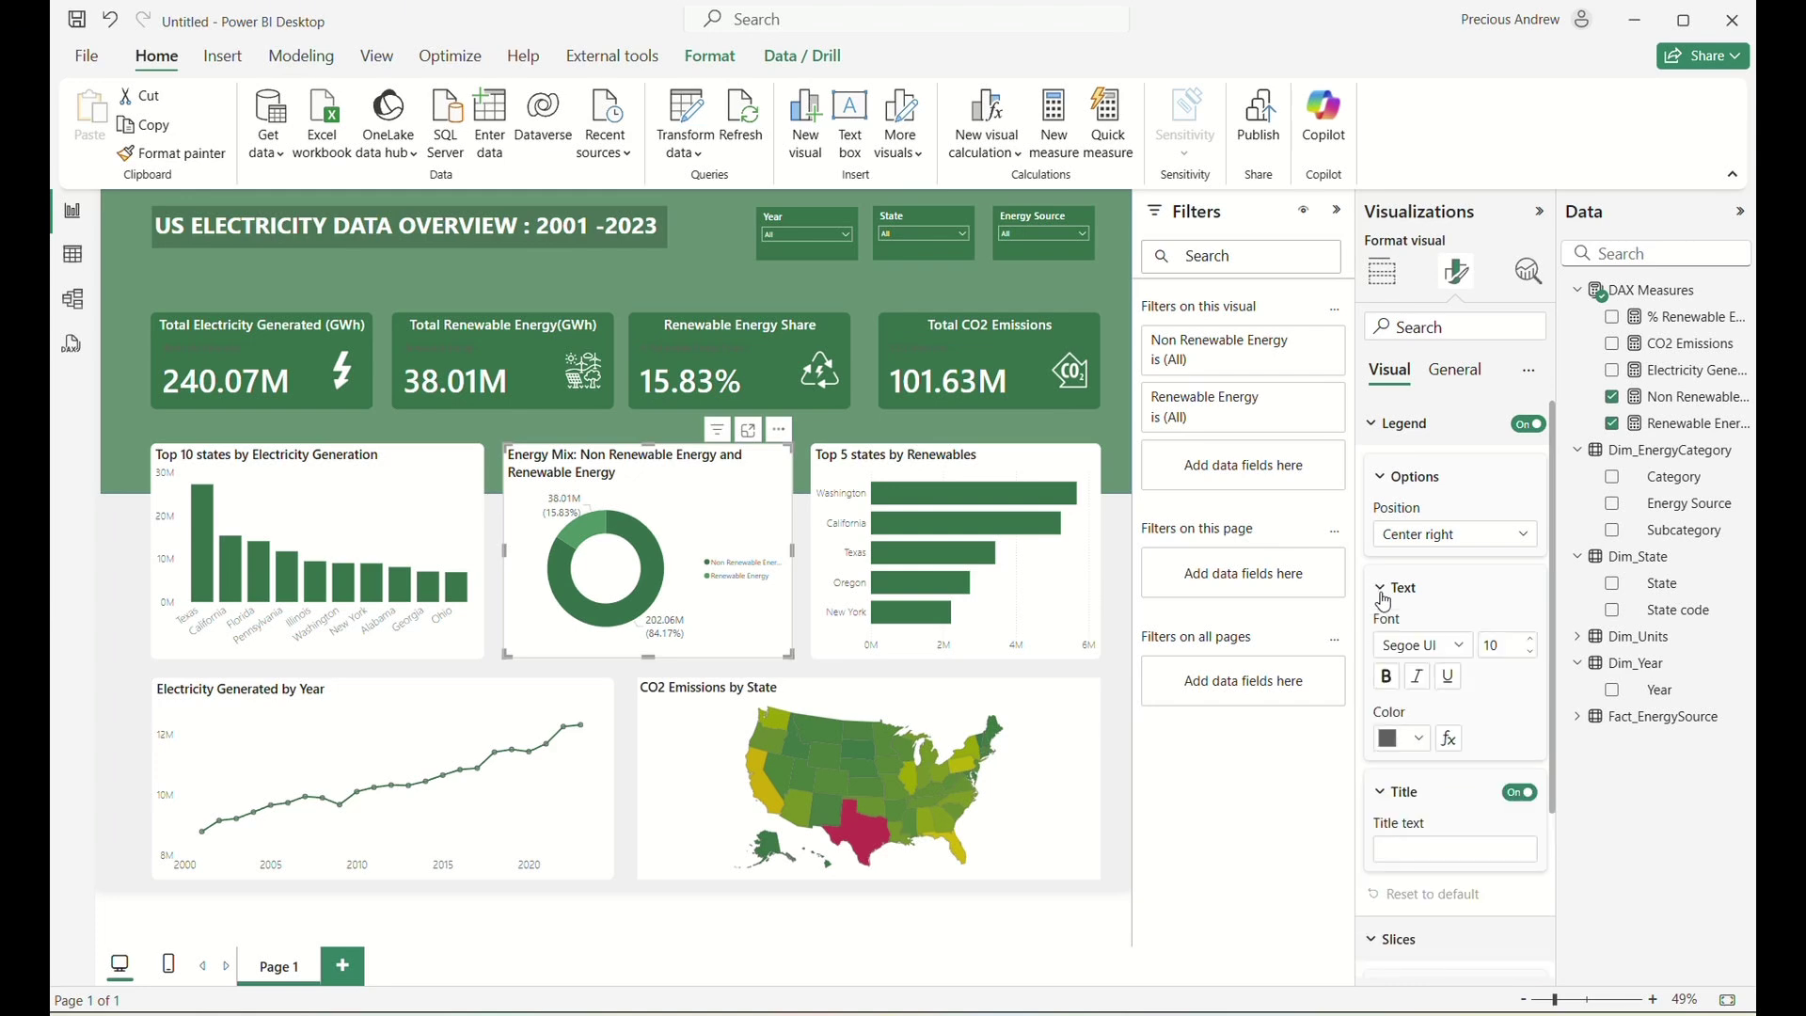
pyautogui.write('12')
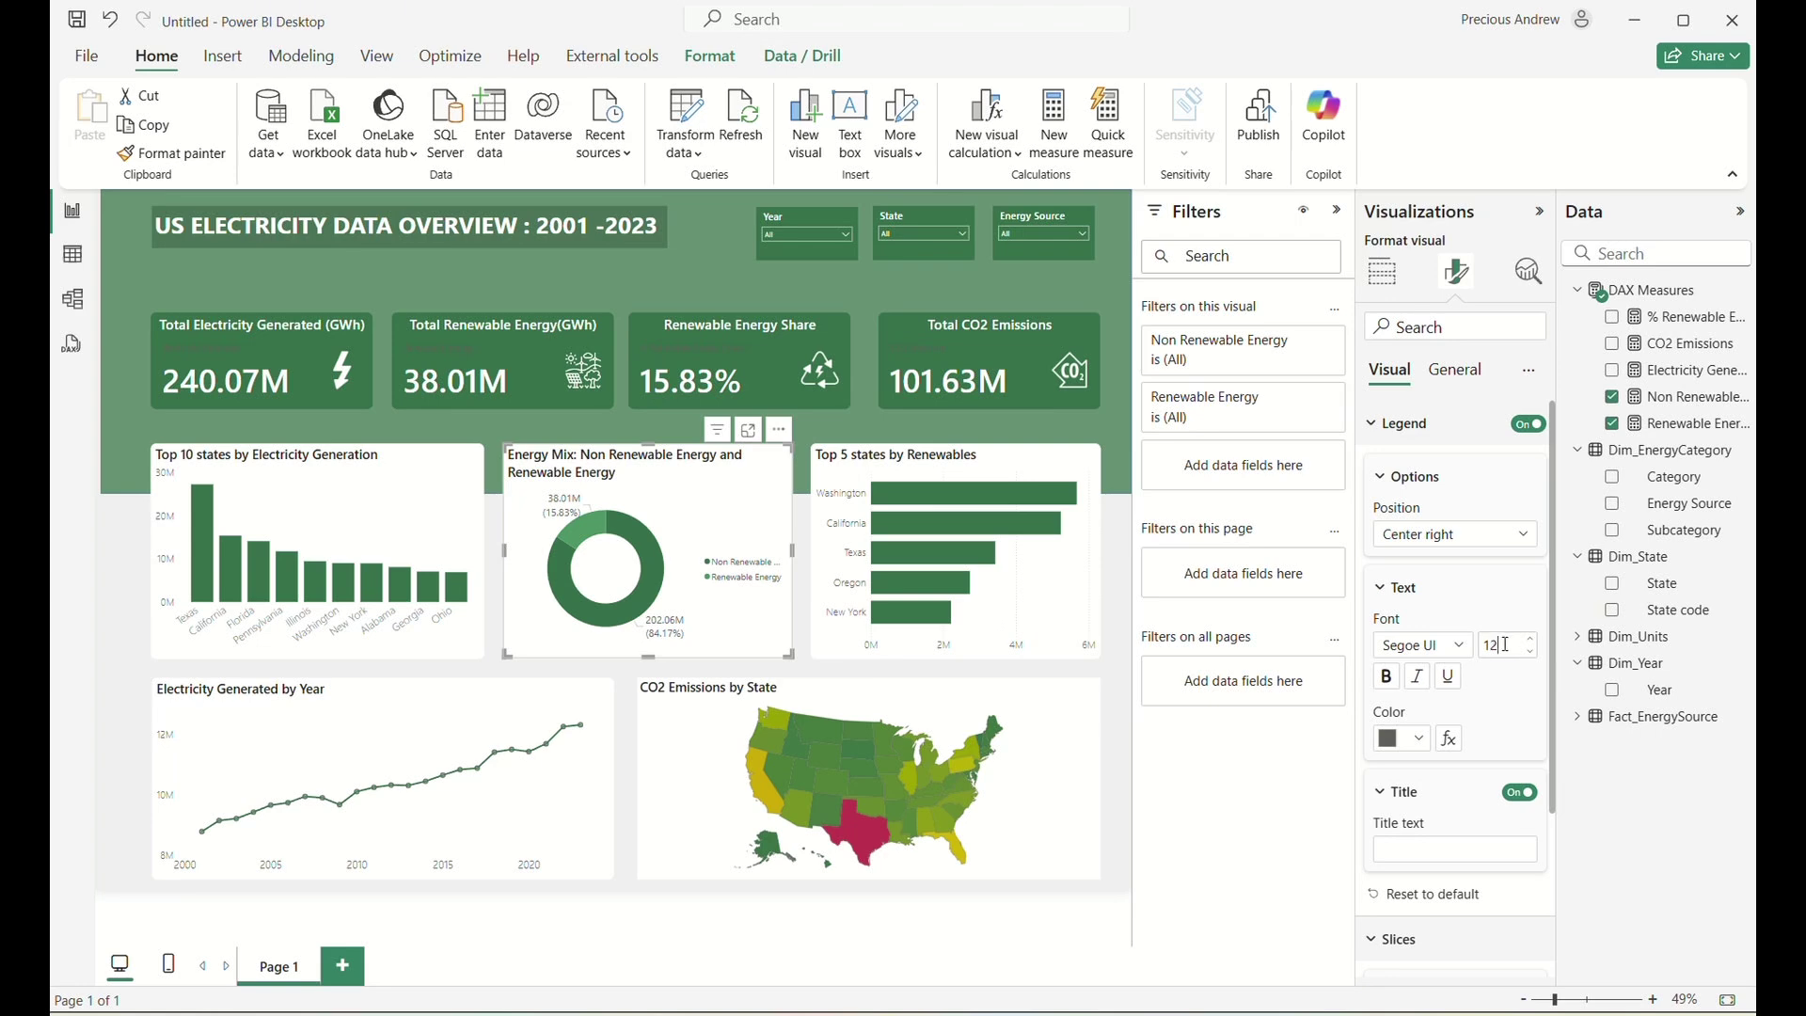
pyautogui.scroll(-3, 1505, 645)
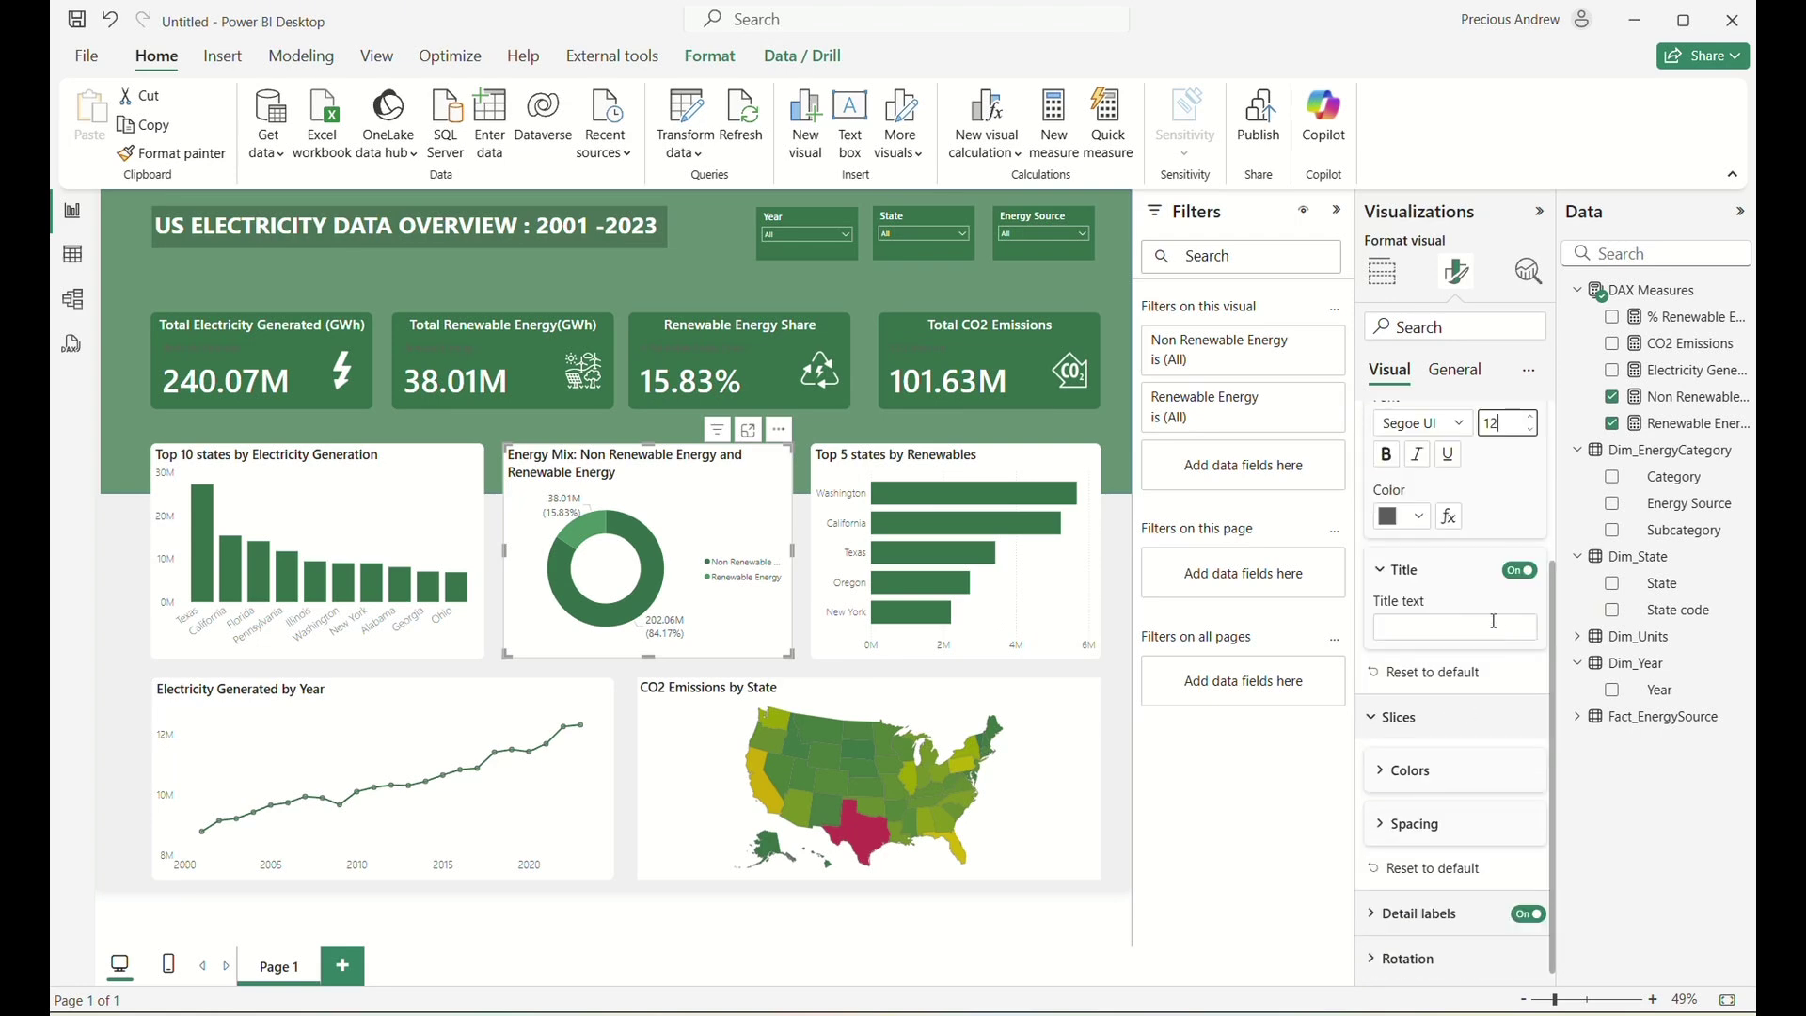
pyautogui.scroll(3, 1486, 626)
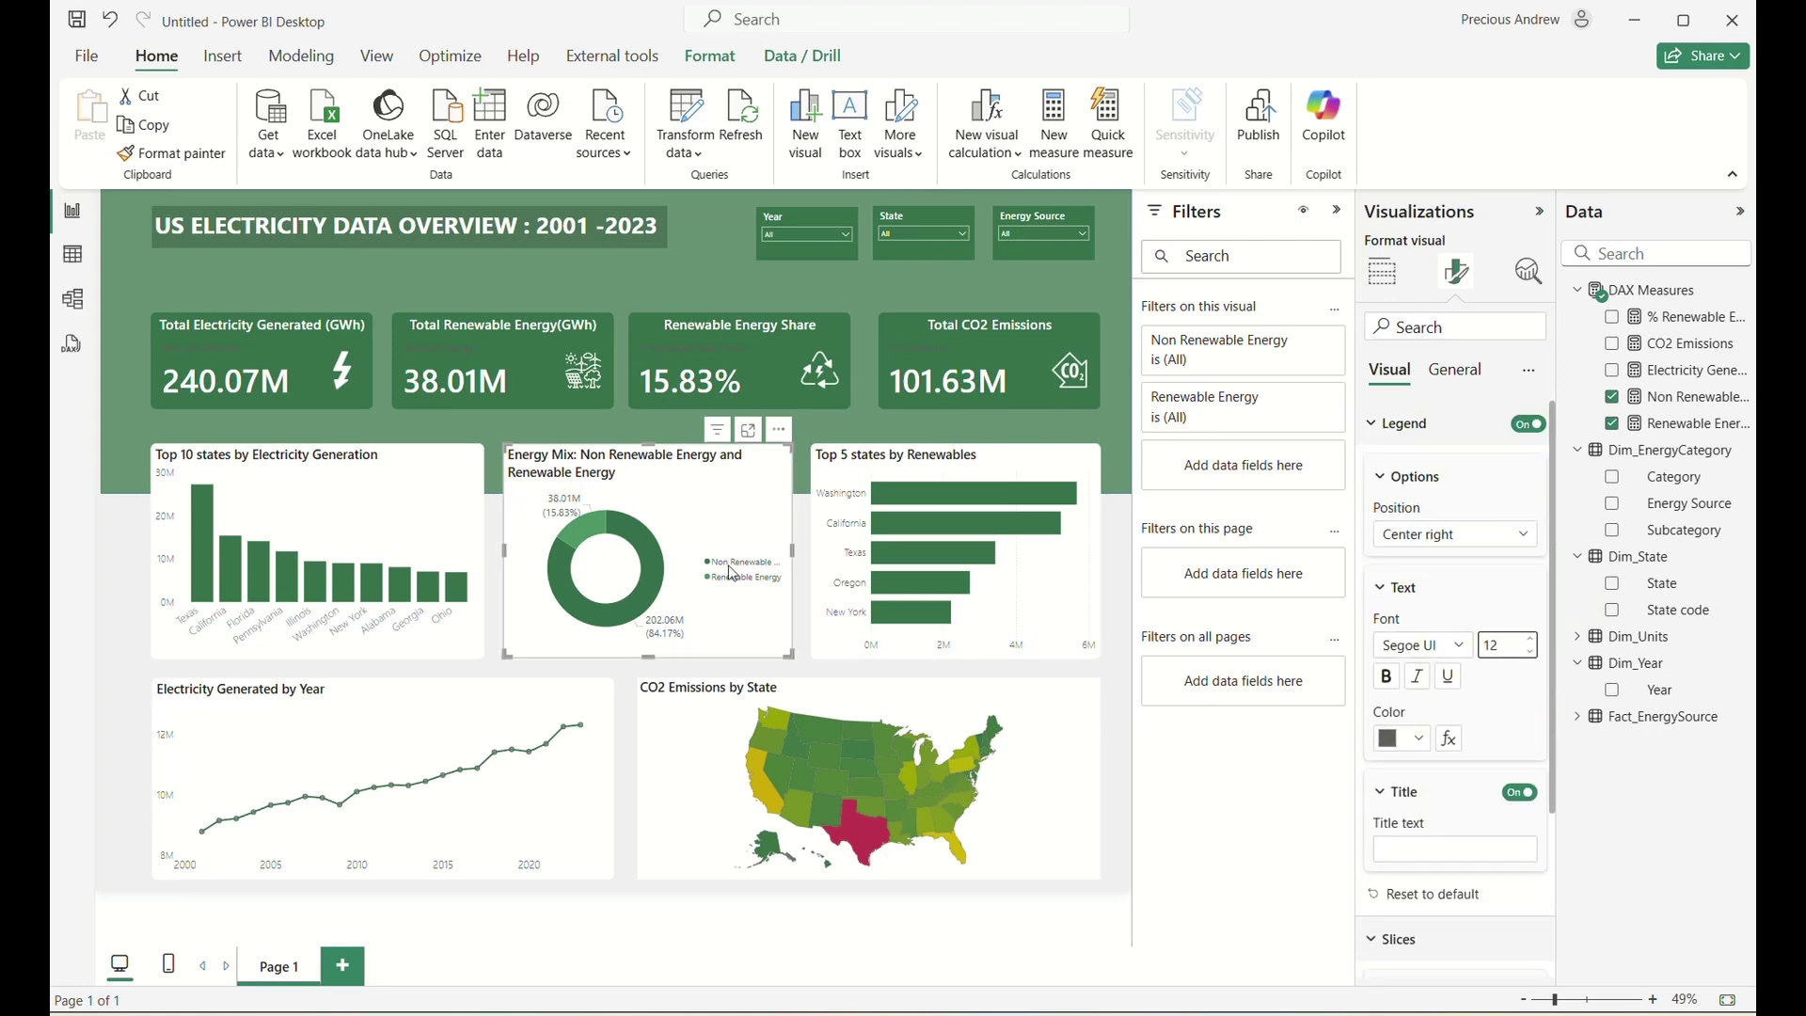
pyautogui.click(1124, 756)
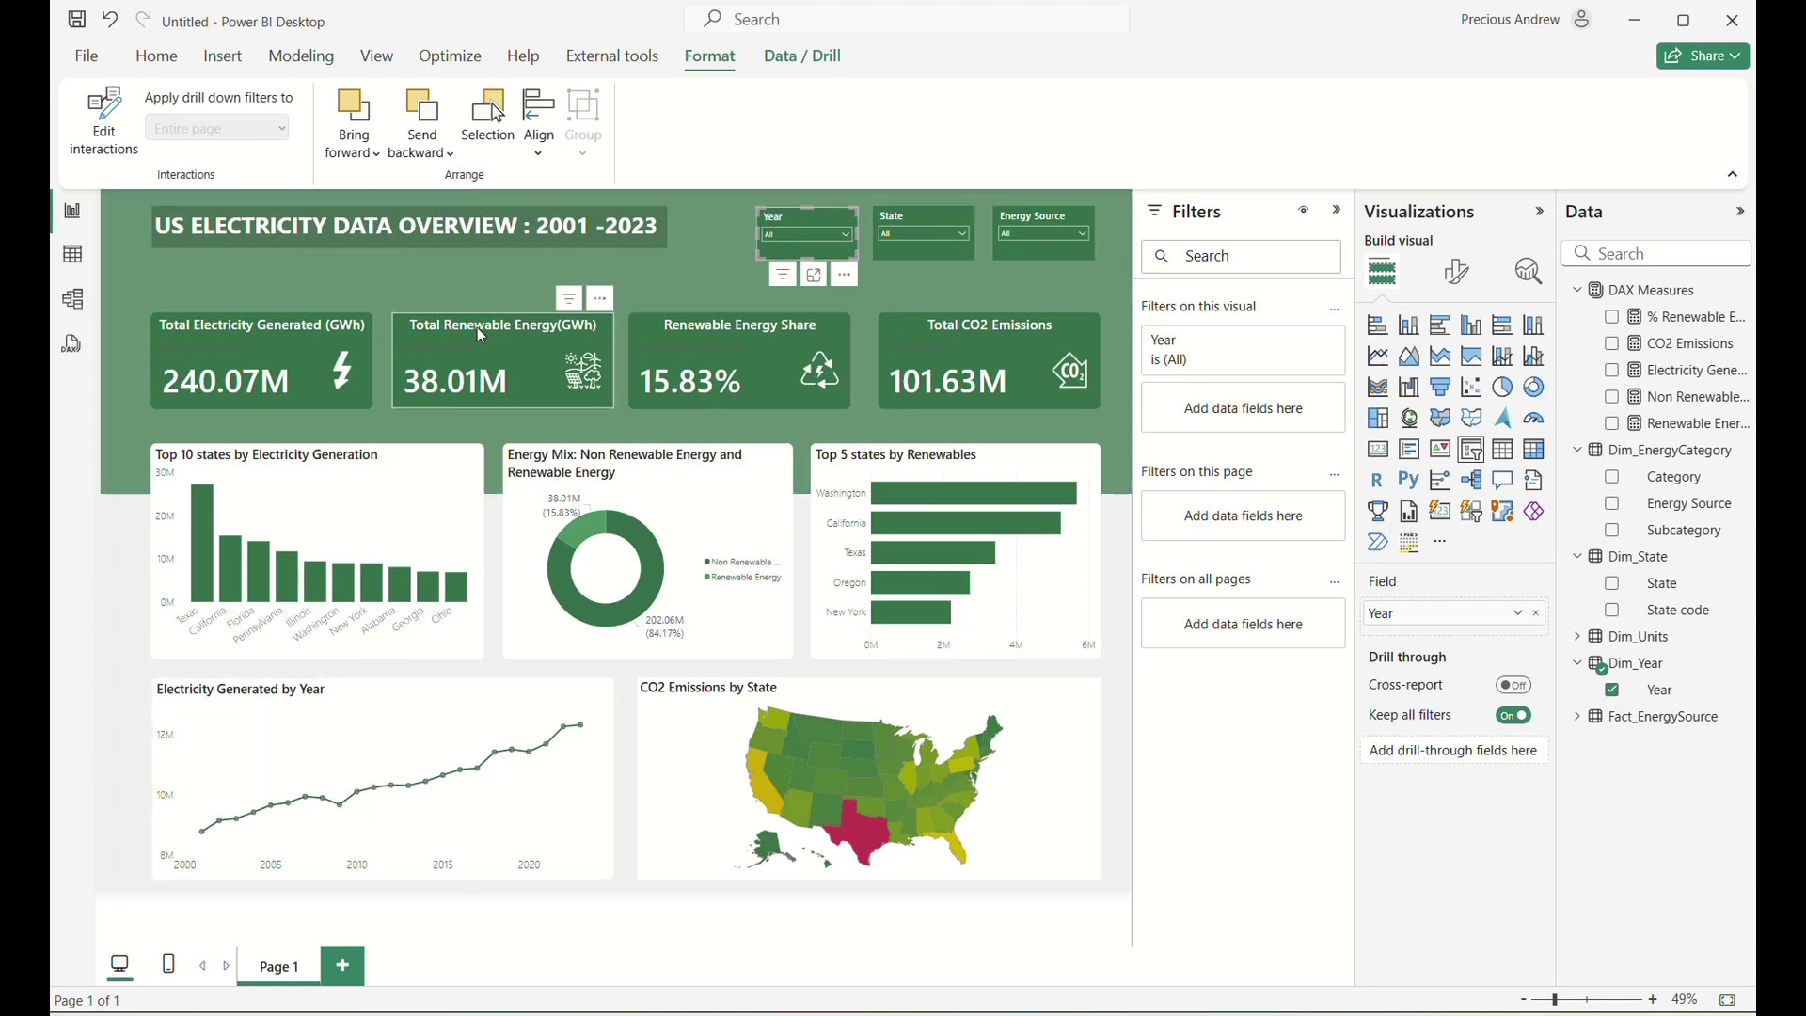
# Test the Year slicer by filtering the dashboard to 2002 and clearing the selection.
pyautogui.click(789, 235)
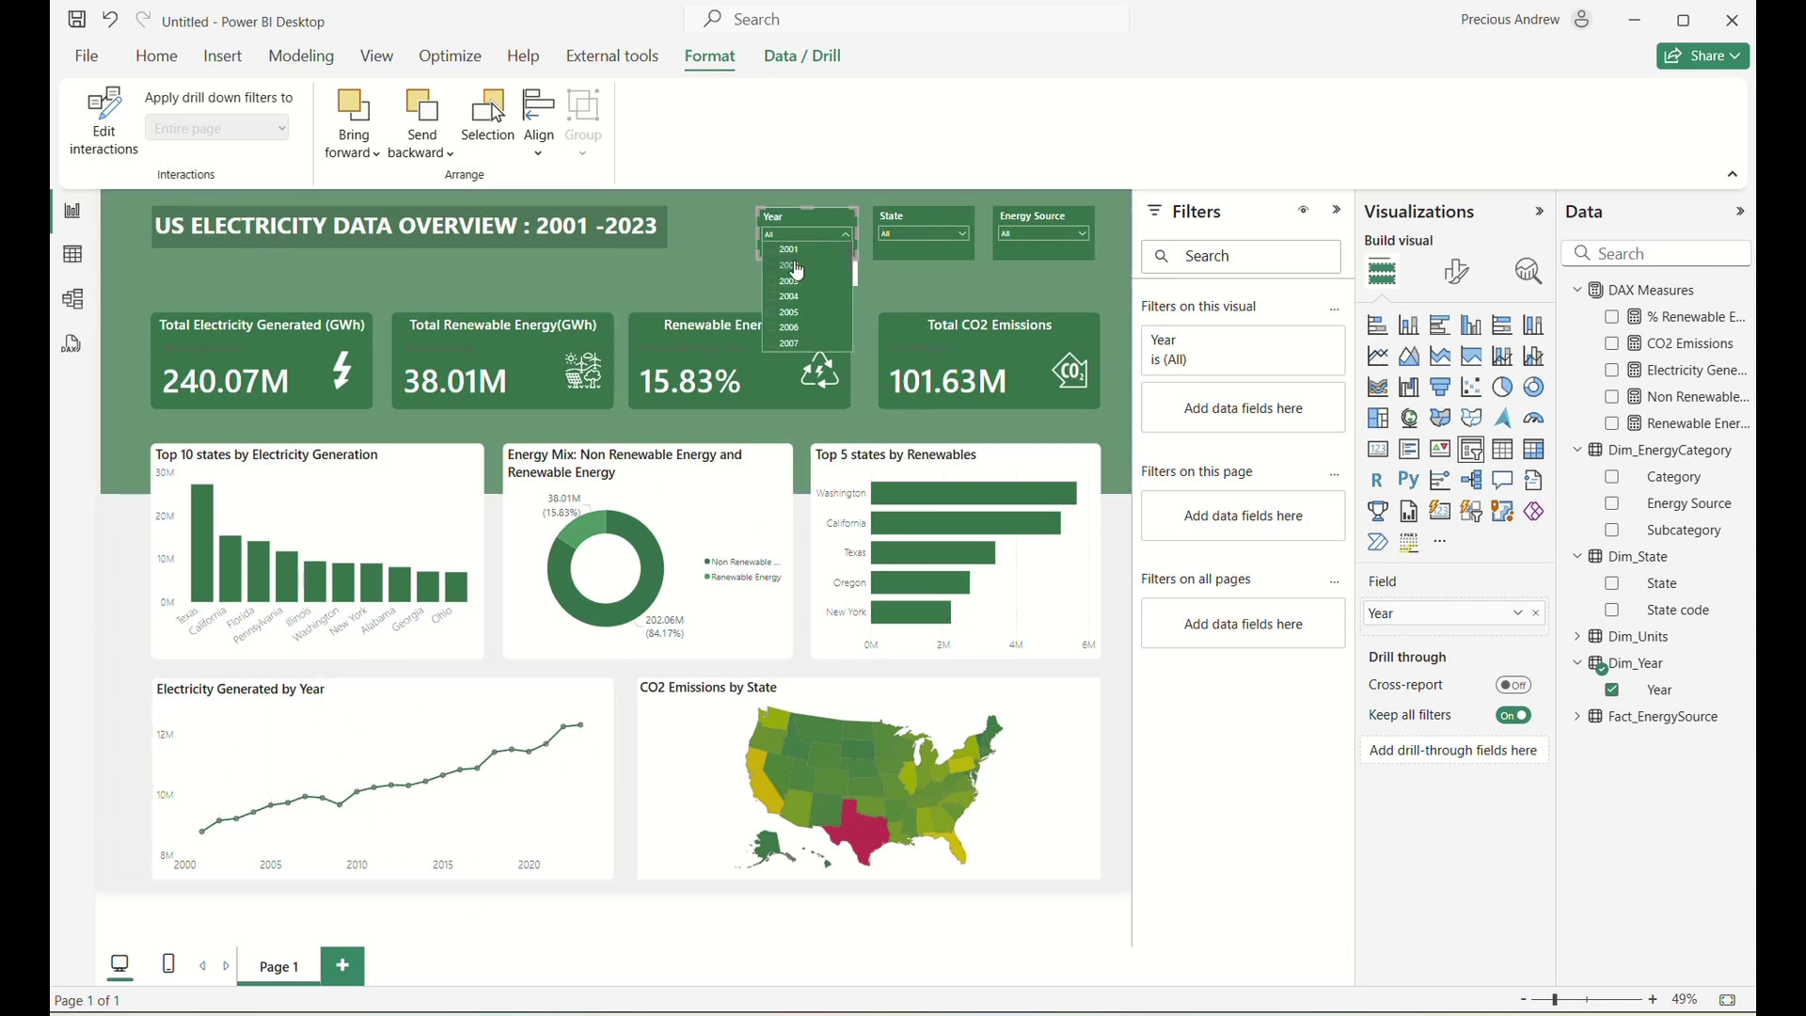
pyautogui.click(798, 271)
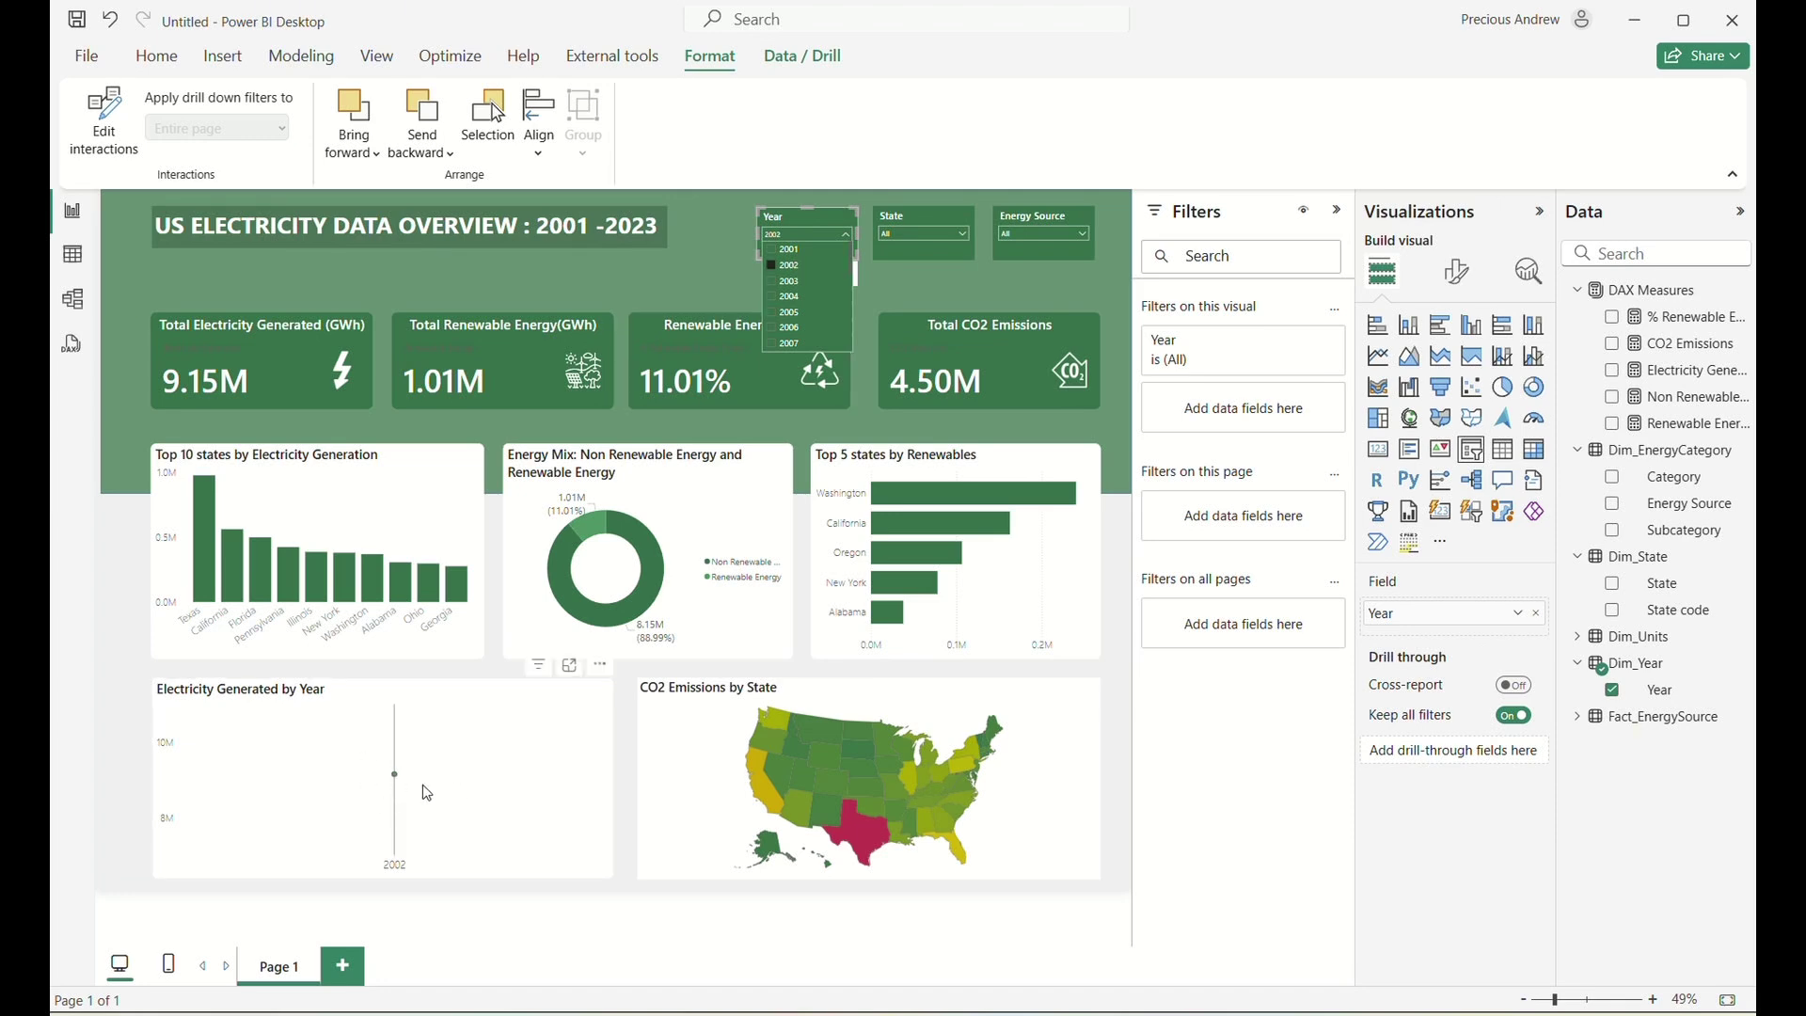
pyautogui.click(772, 266)
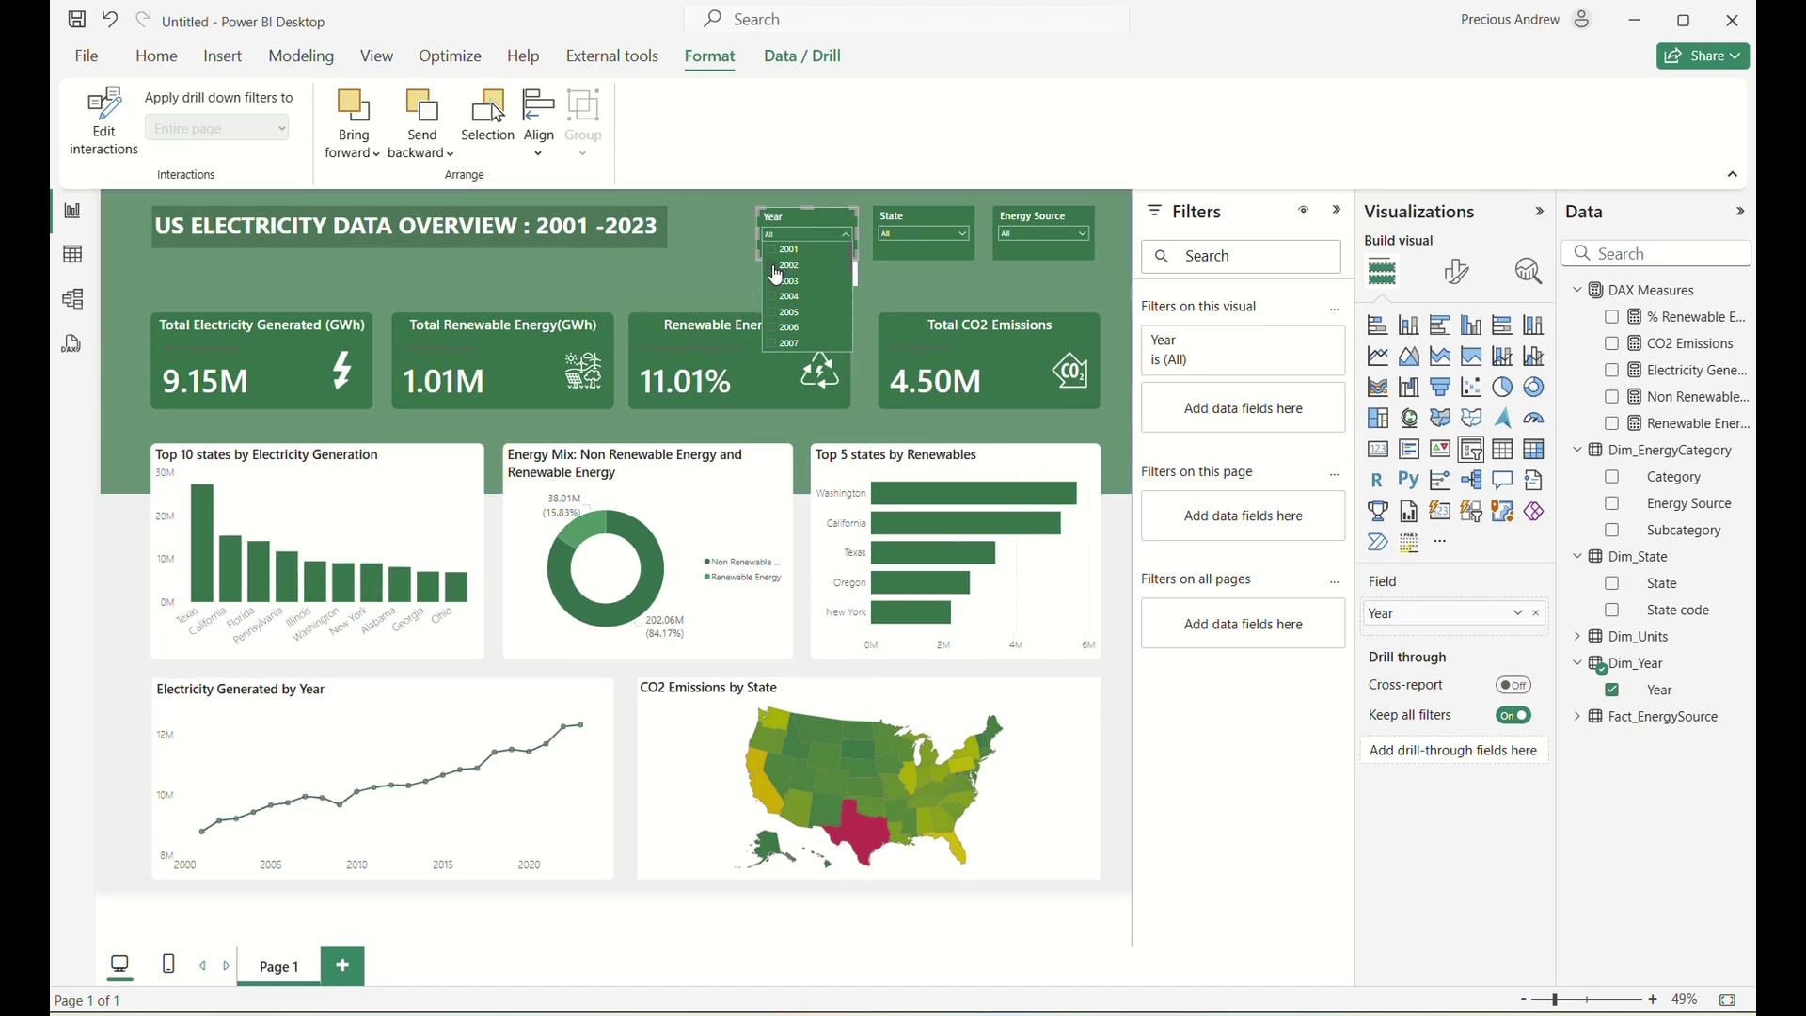
# Edit the Year slicer's interactions so it does not filter the Electricity Generated by Year line chart.
pyautogui.click(105, 122)
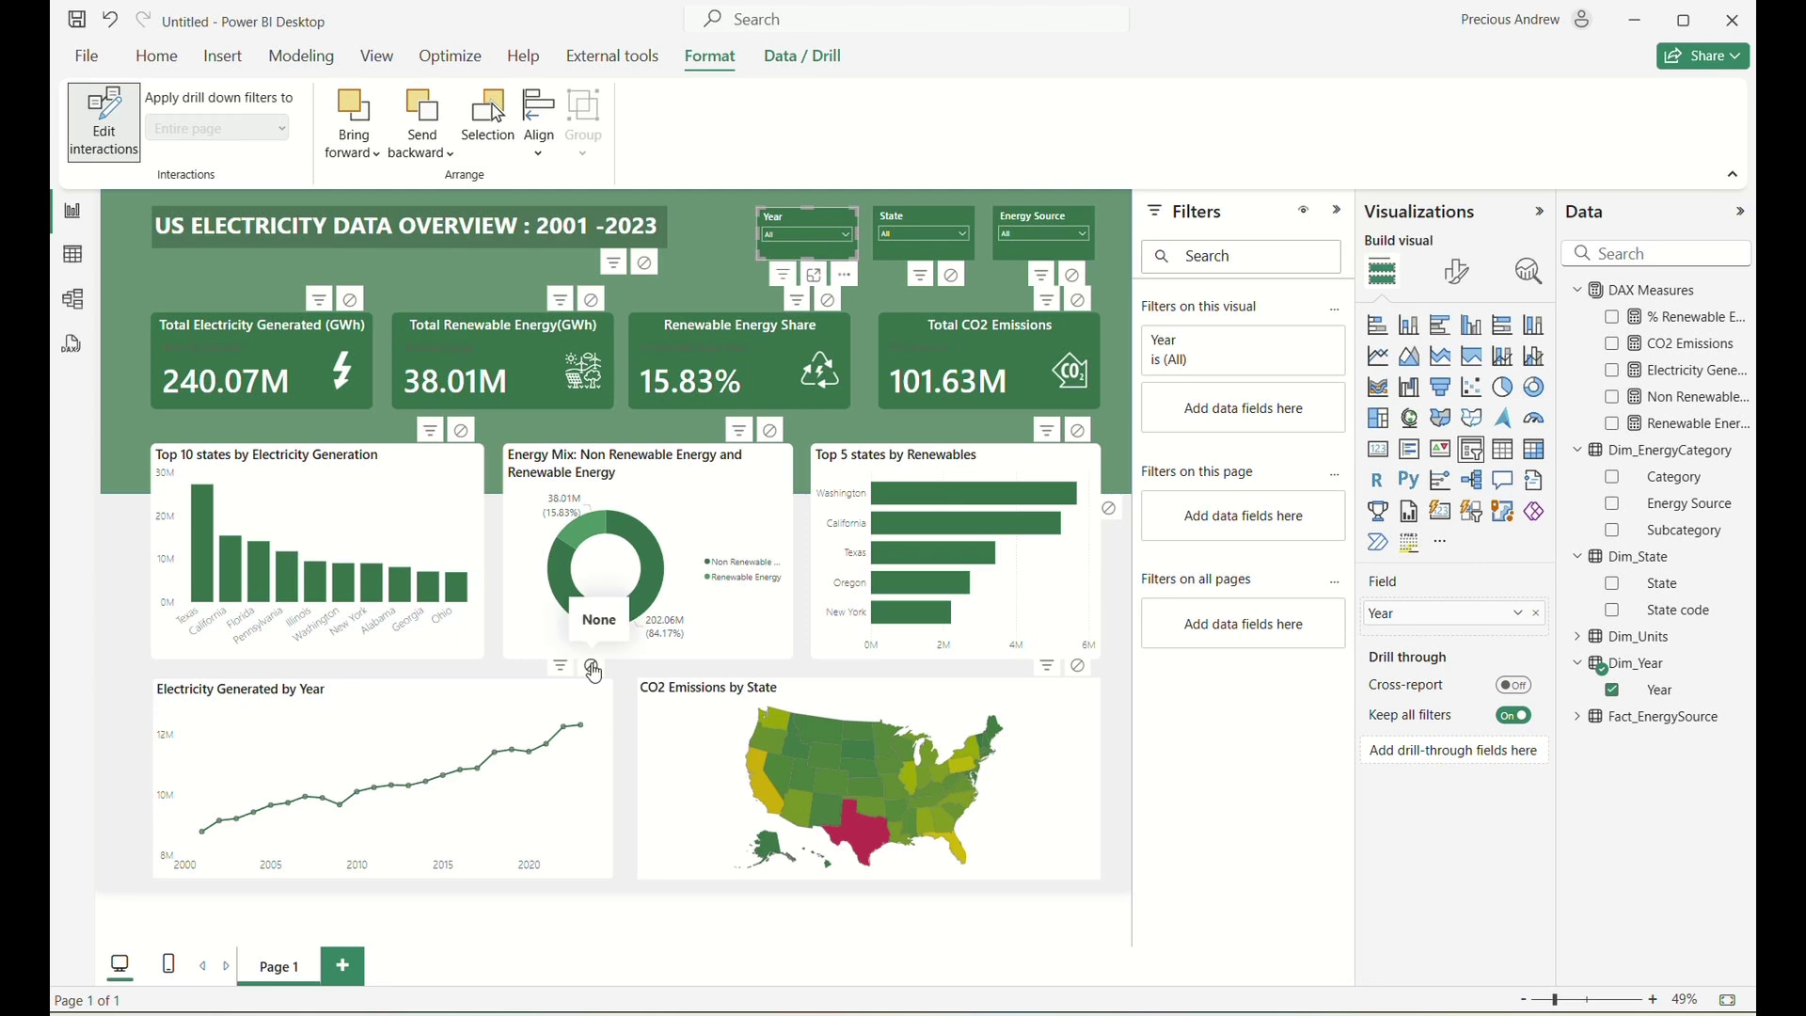
pyautogui.click(593, 668)
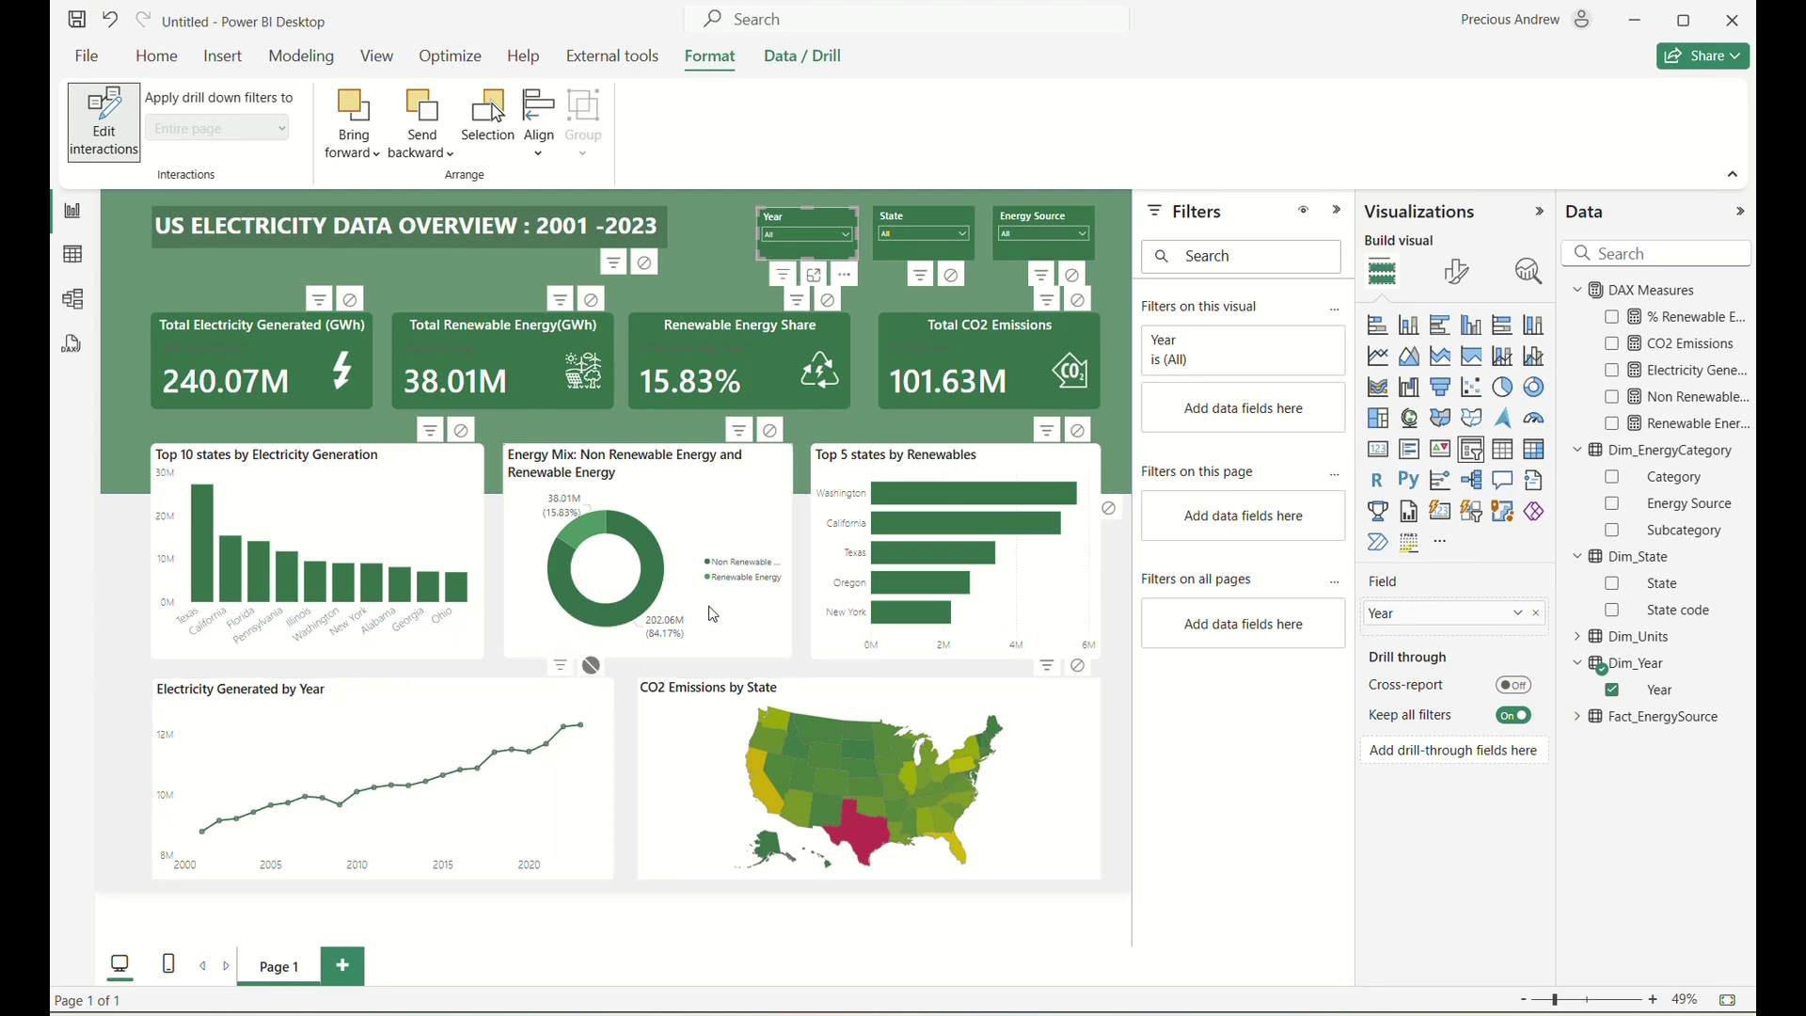
pyautogui.click(625, 670)
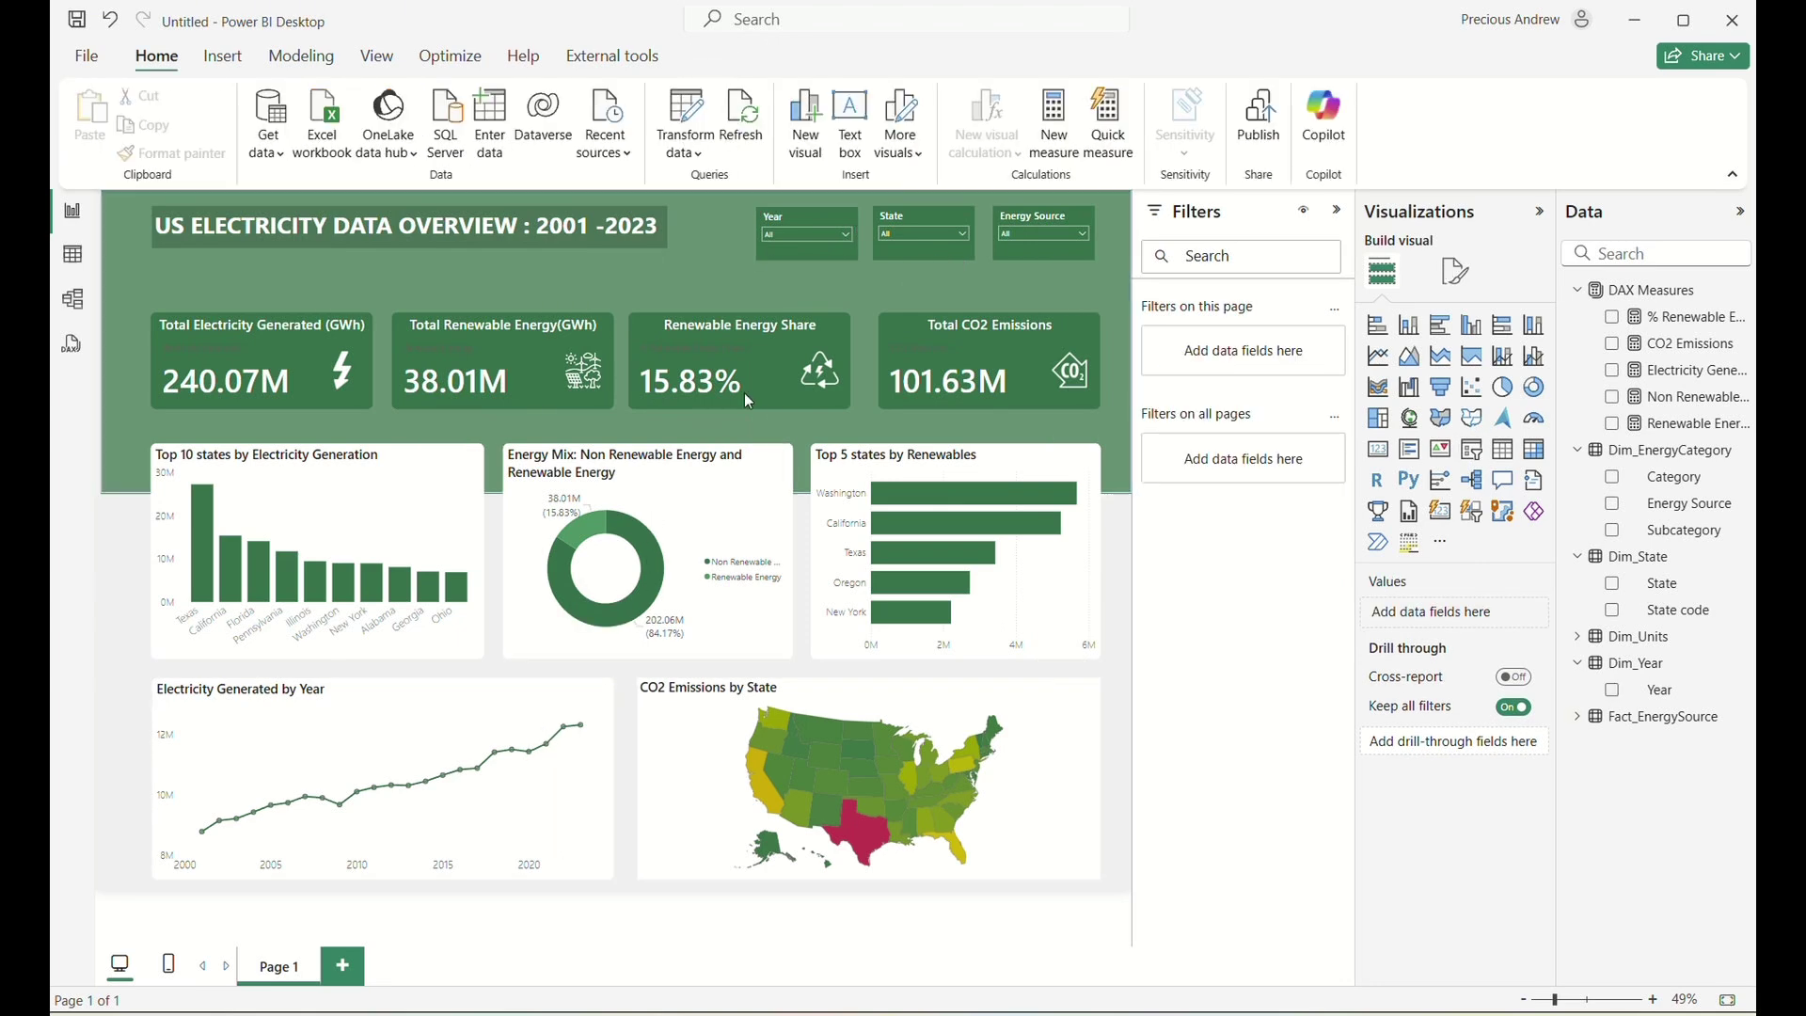
# Test the State slicer by filtering the dashboard to Arkansas and to California, and clear the selection.
pyautogui.click(960, 234)
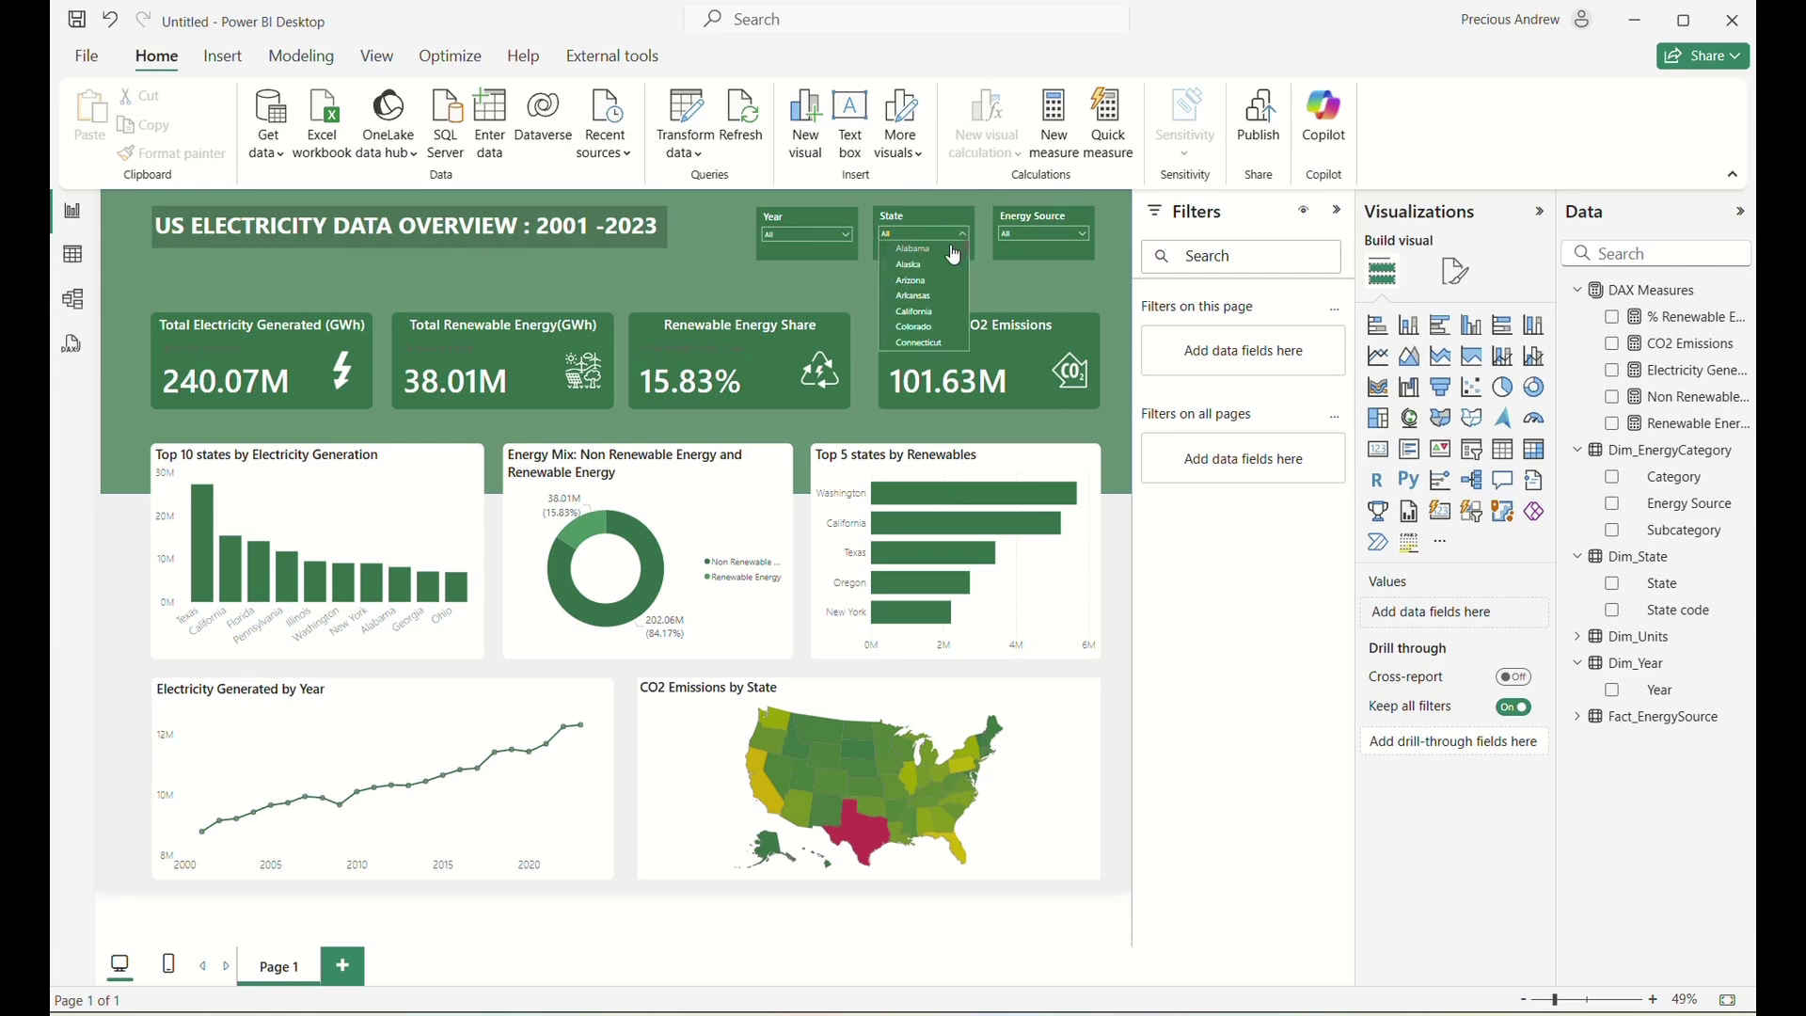
pyautogui.click(913, 296)
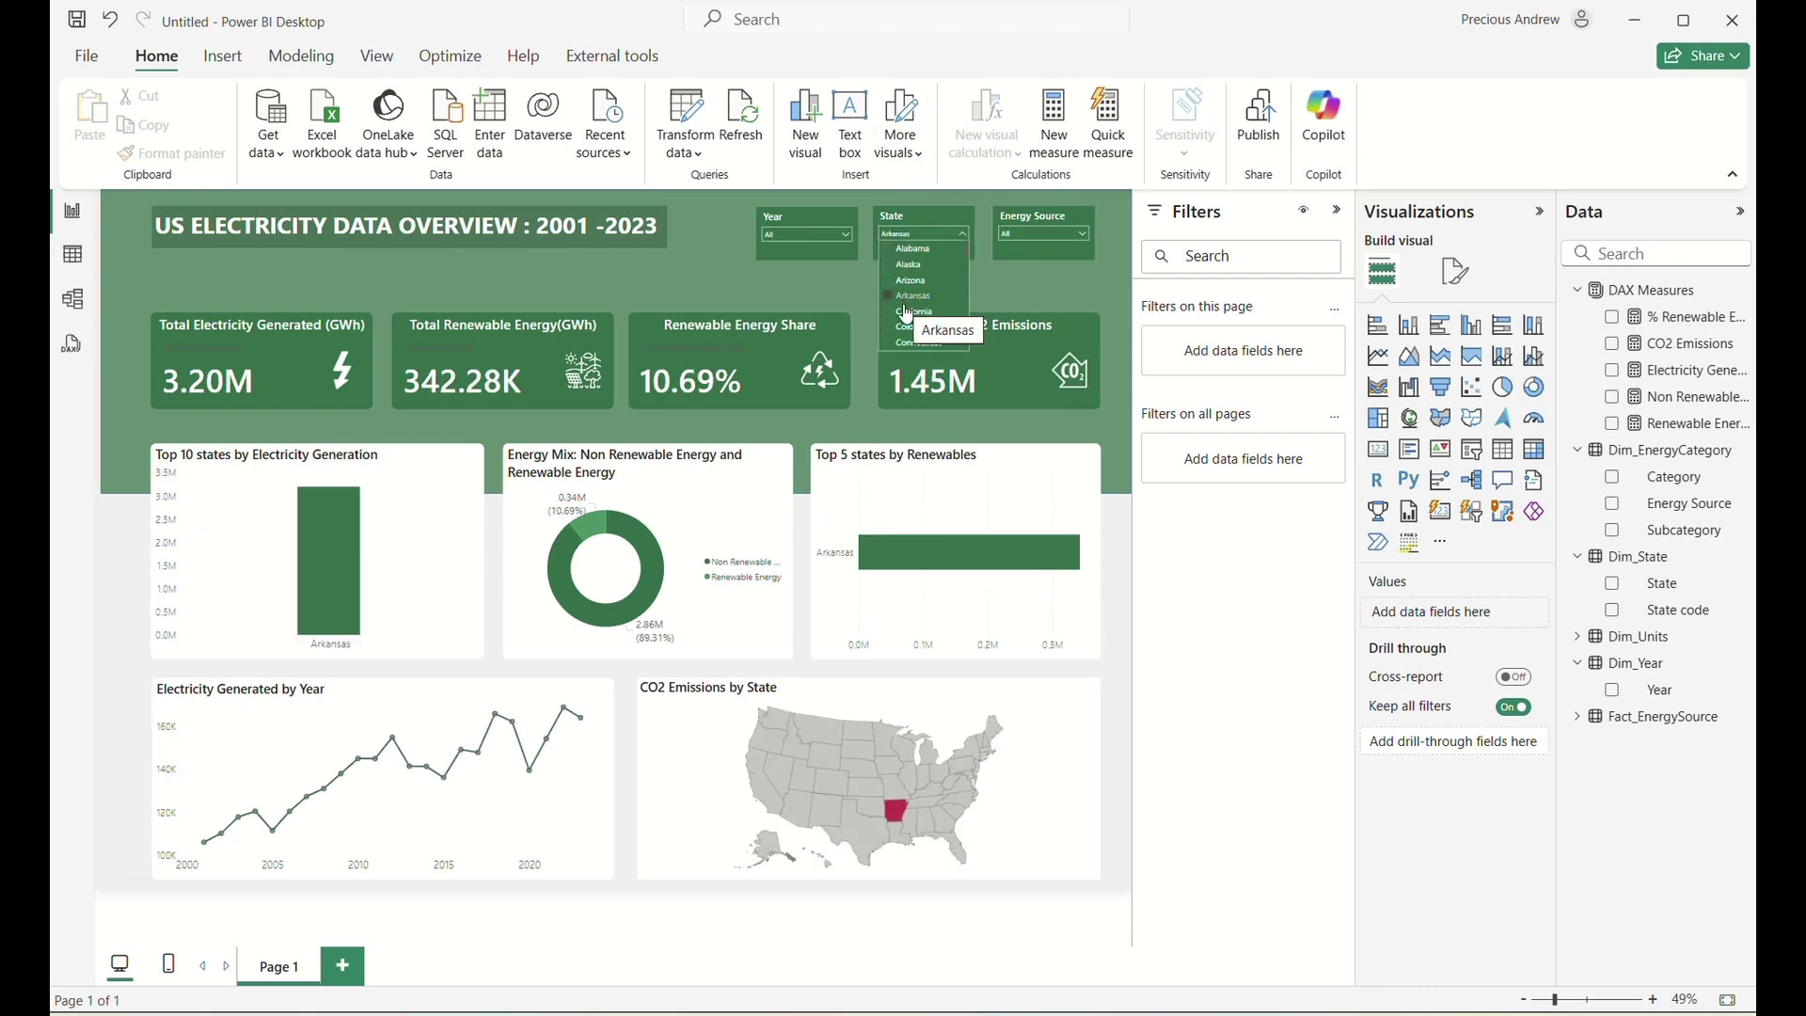
pyautogui.click(909, 313)
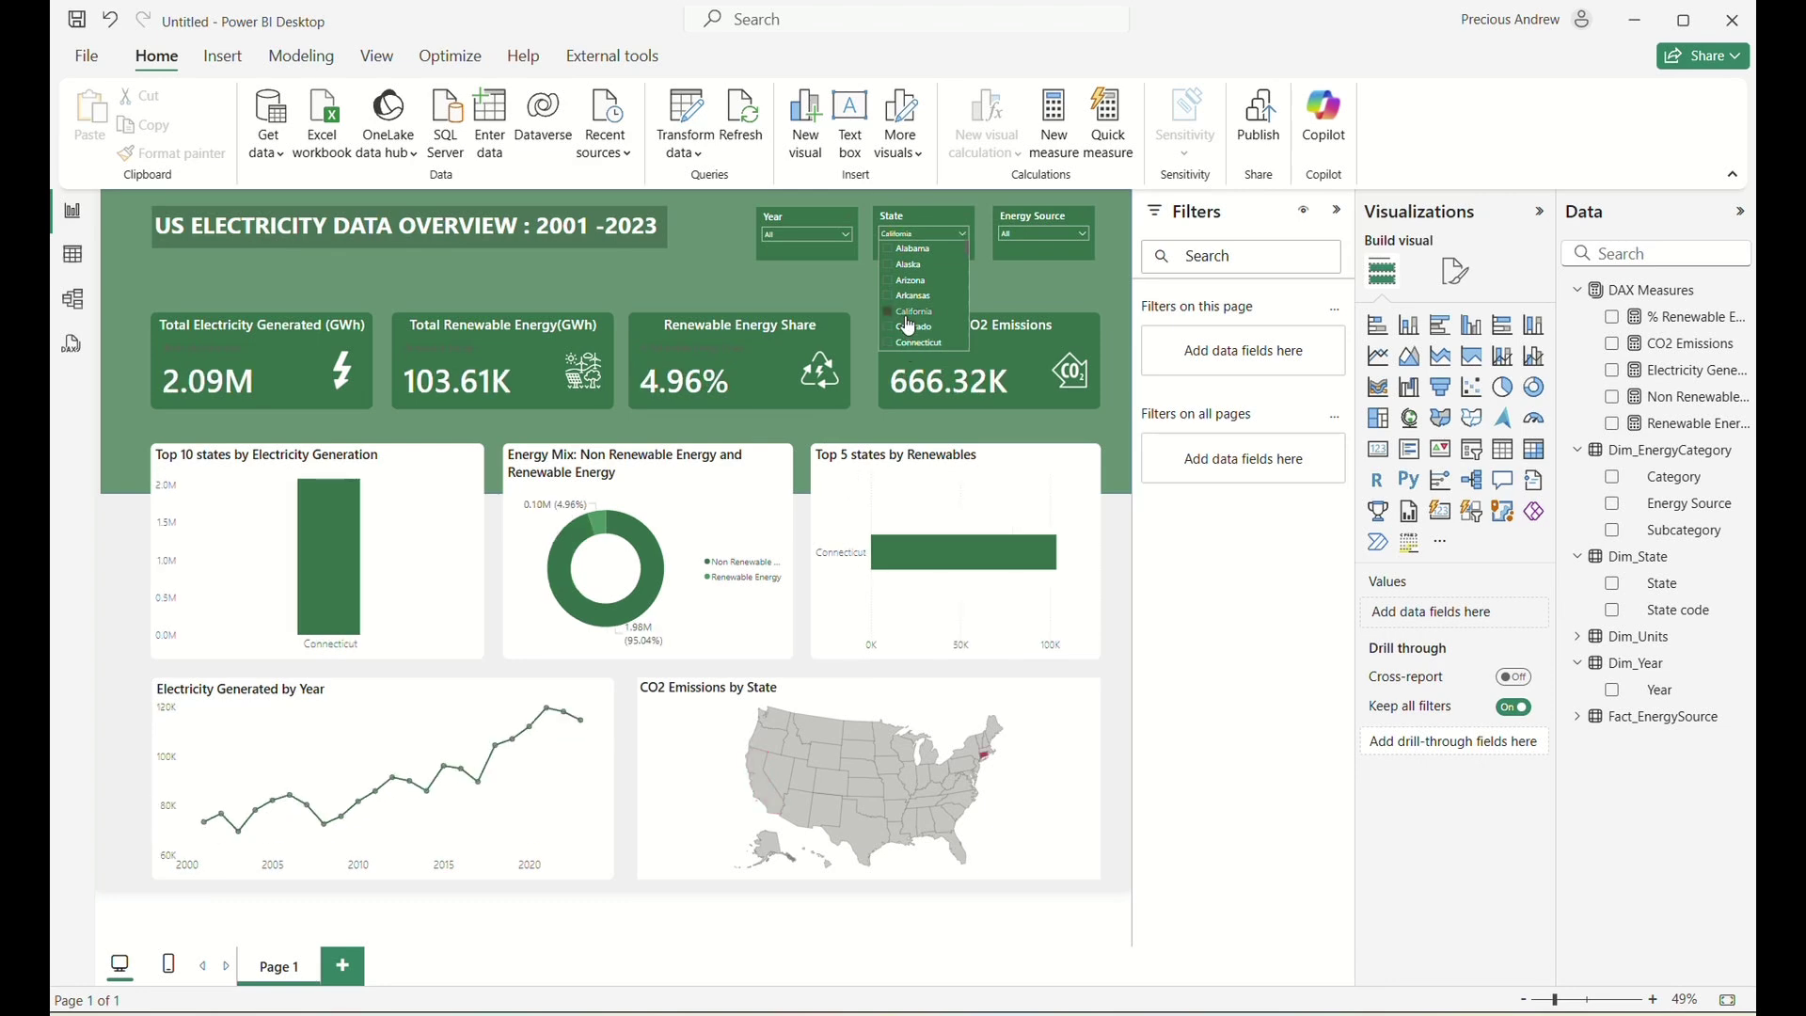
pyautogui.click(908, 315)
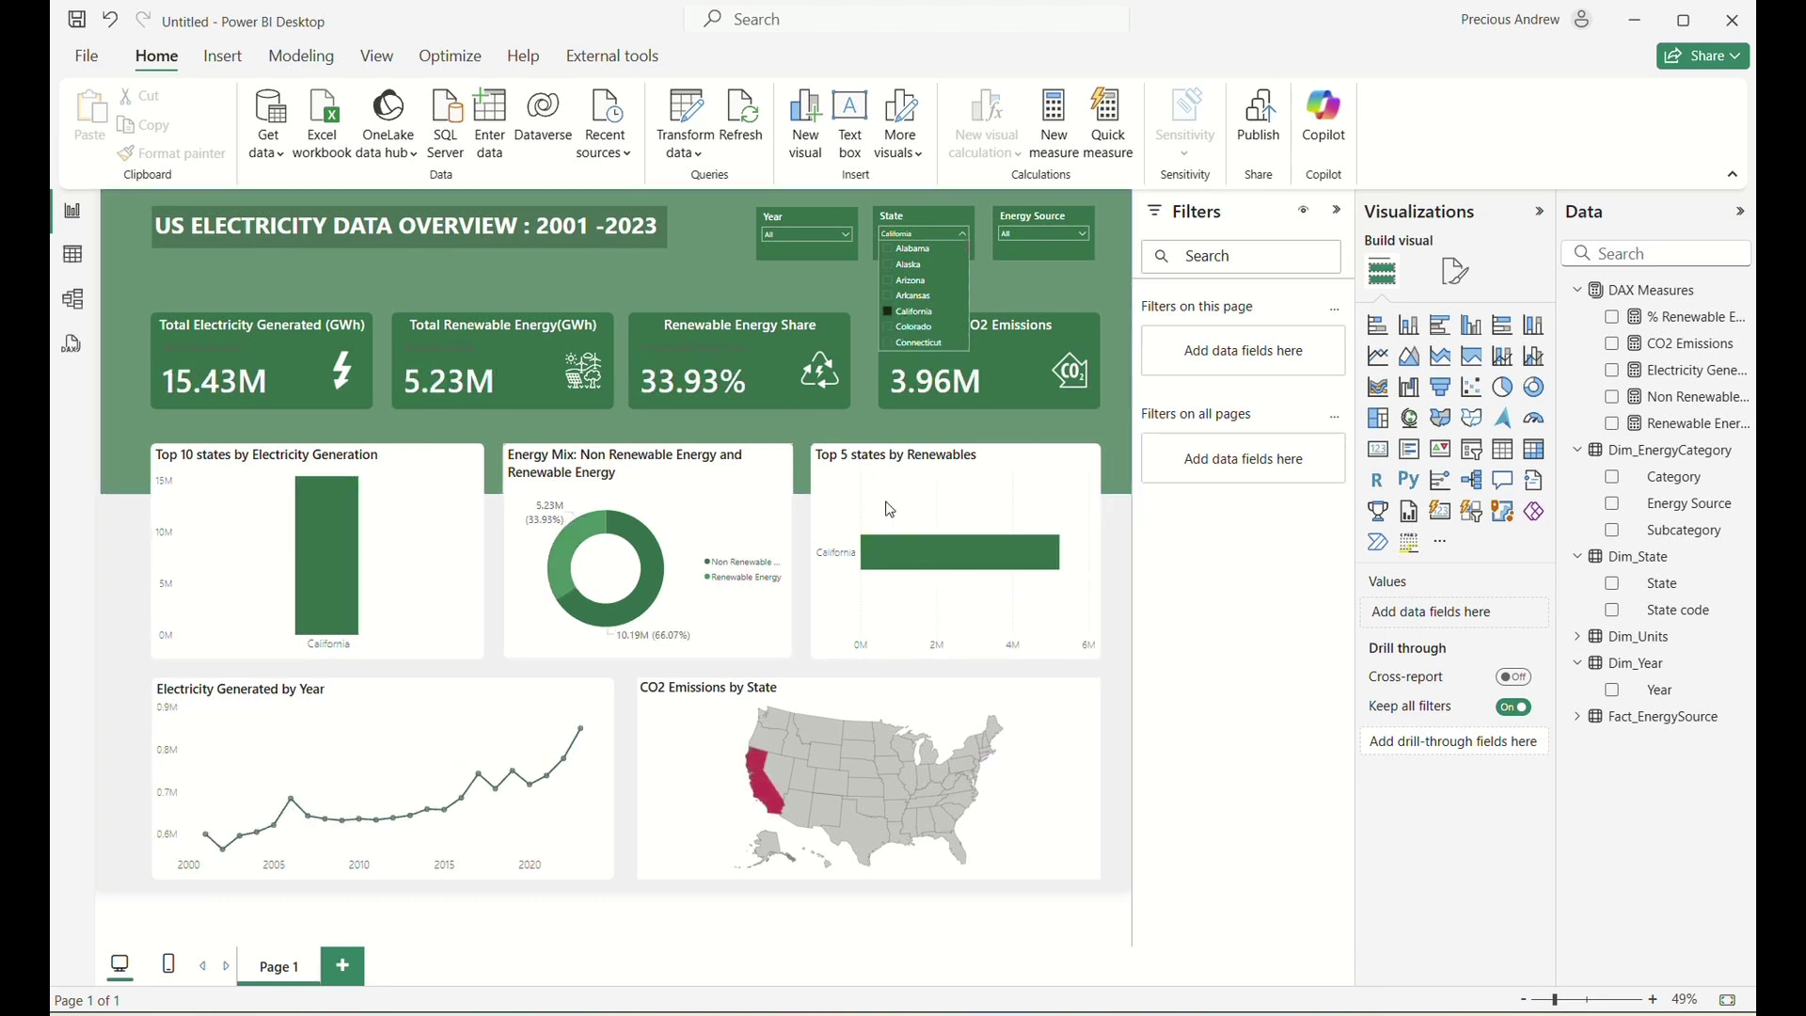
pyautogui.click(933, 311)
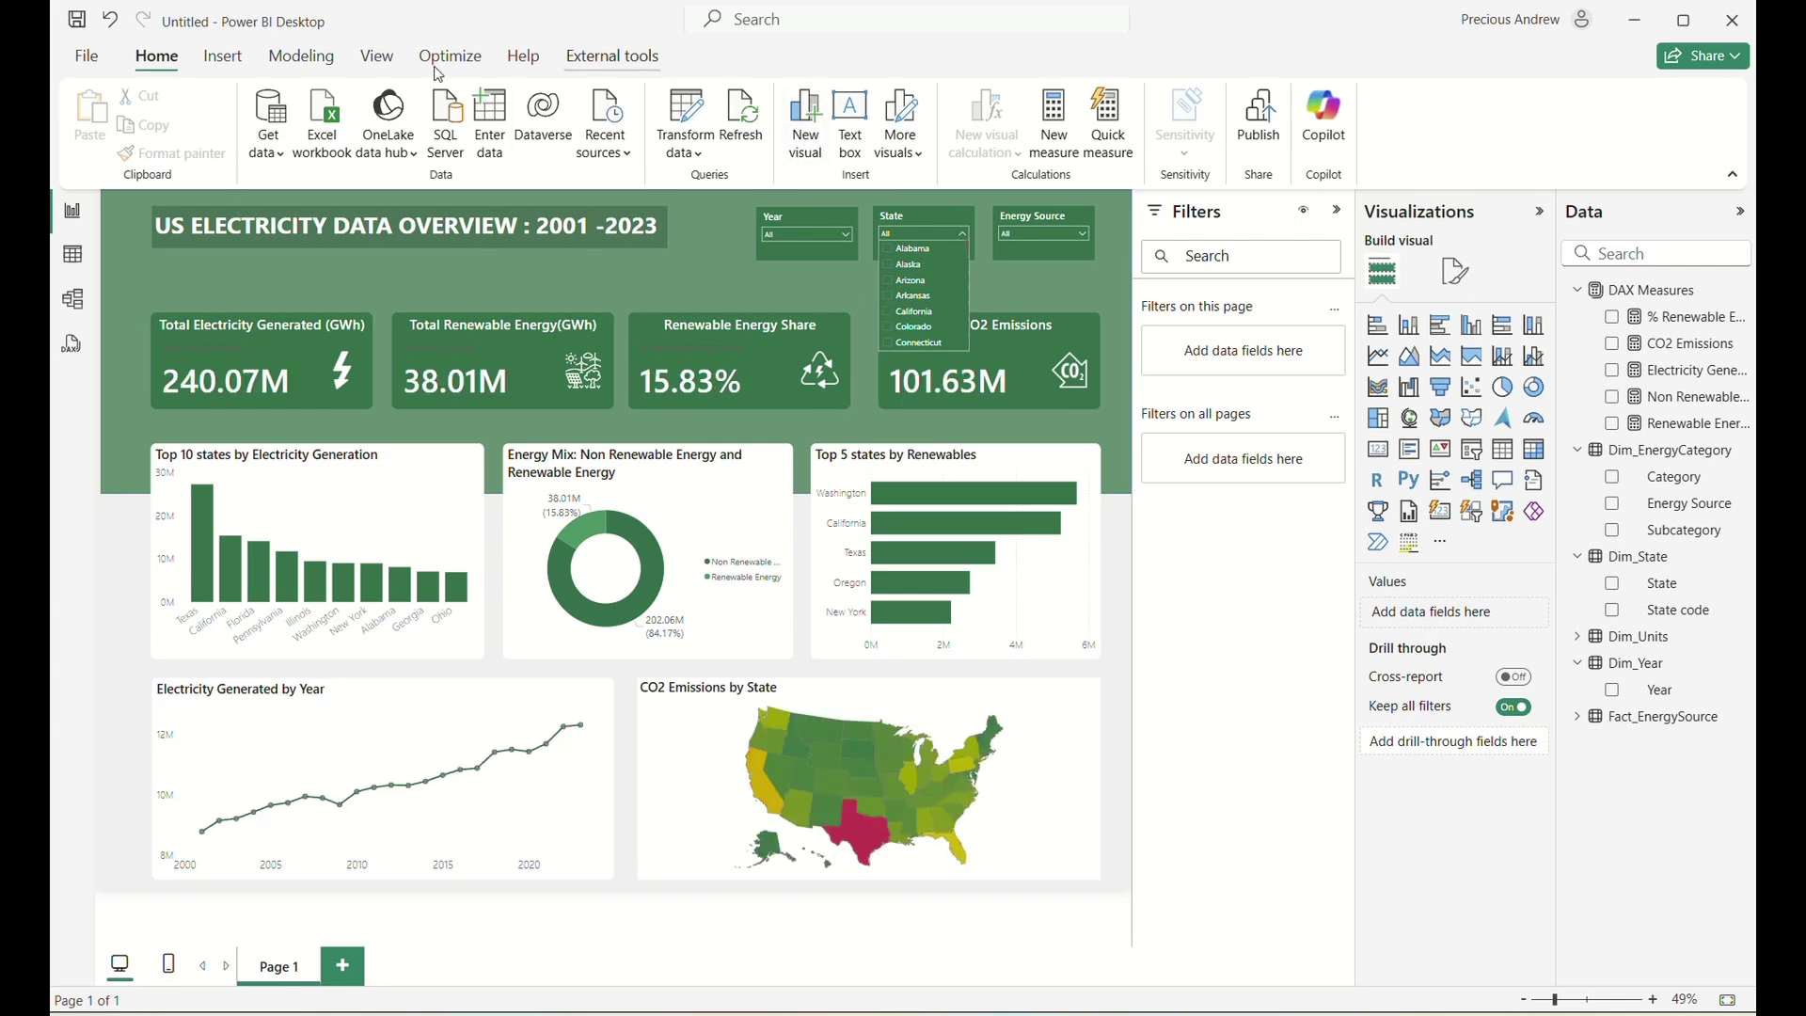
# Set the State slicer's interaction to None for the Top 10 states and Top 5 states bar charts.
pyautogui.click(943, 213)
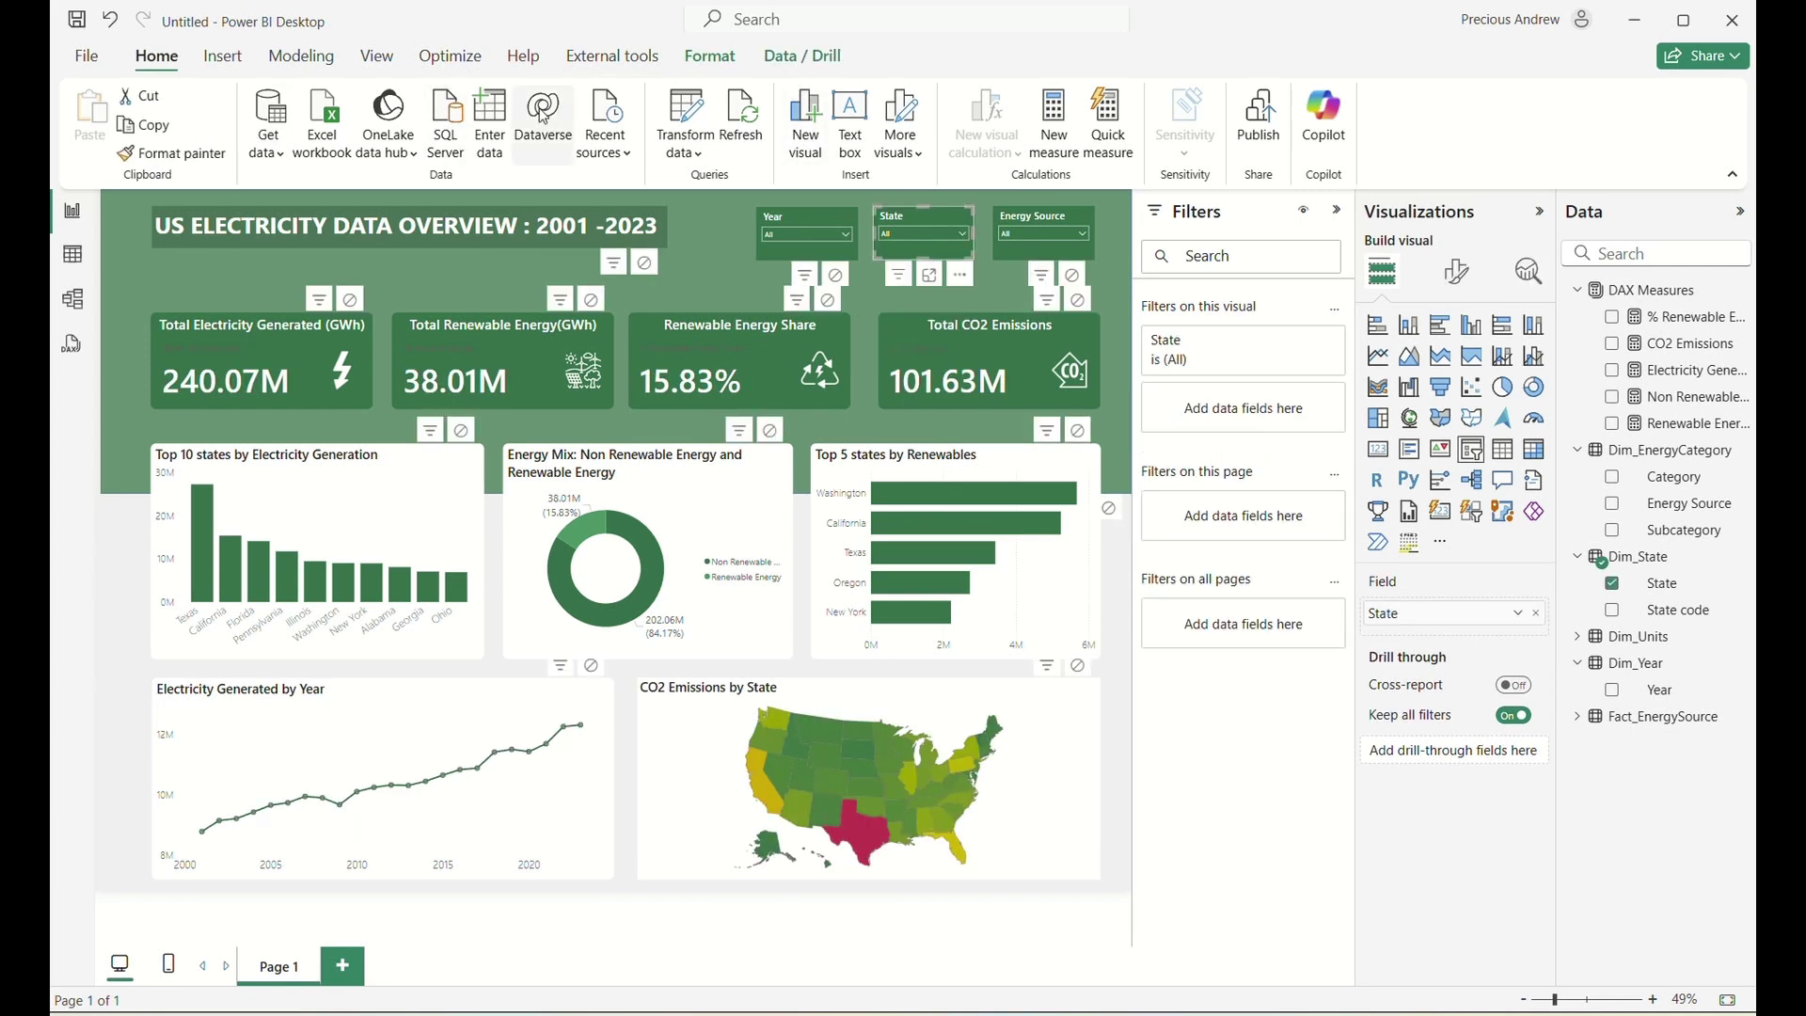
pyautogui.click(709, 56)
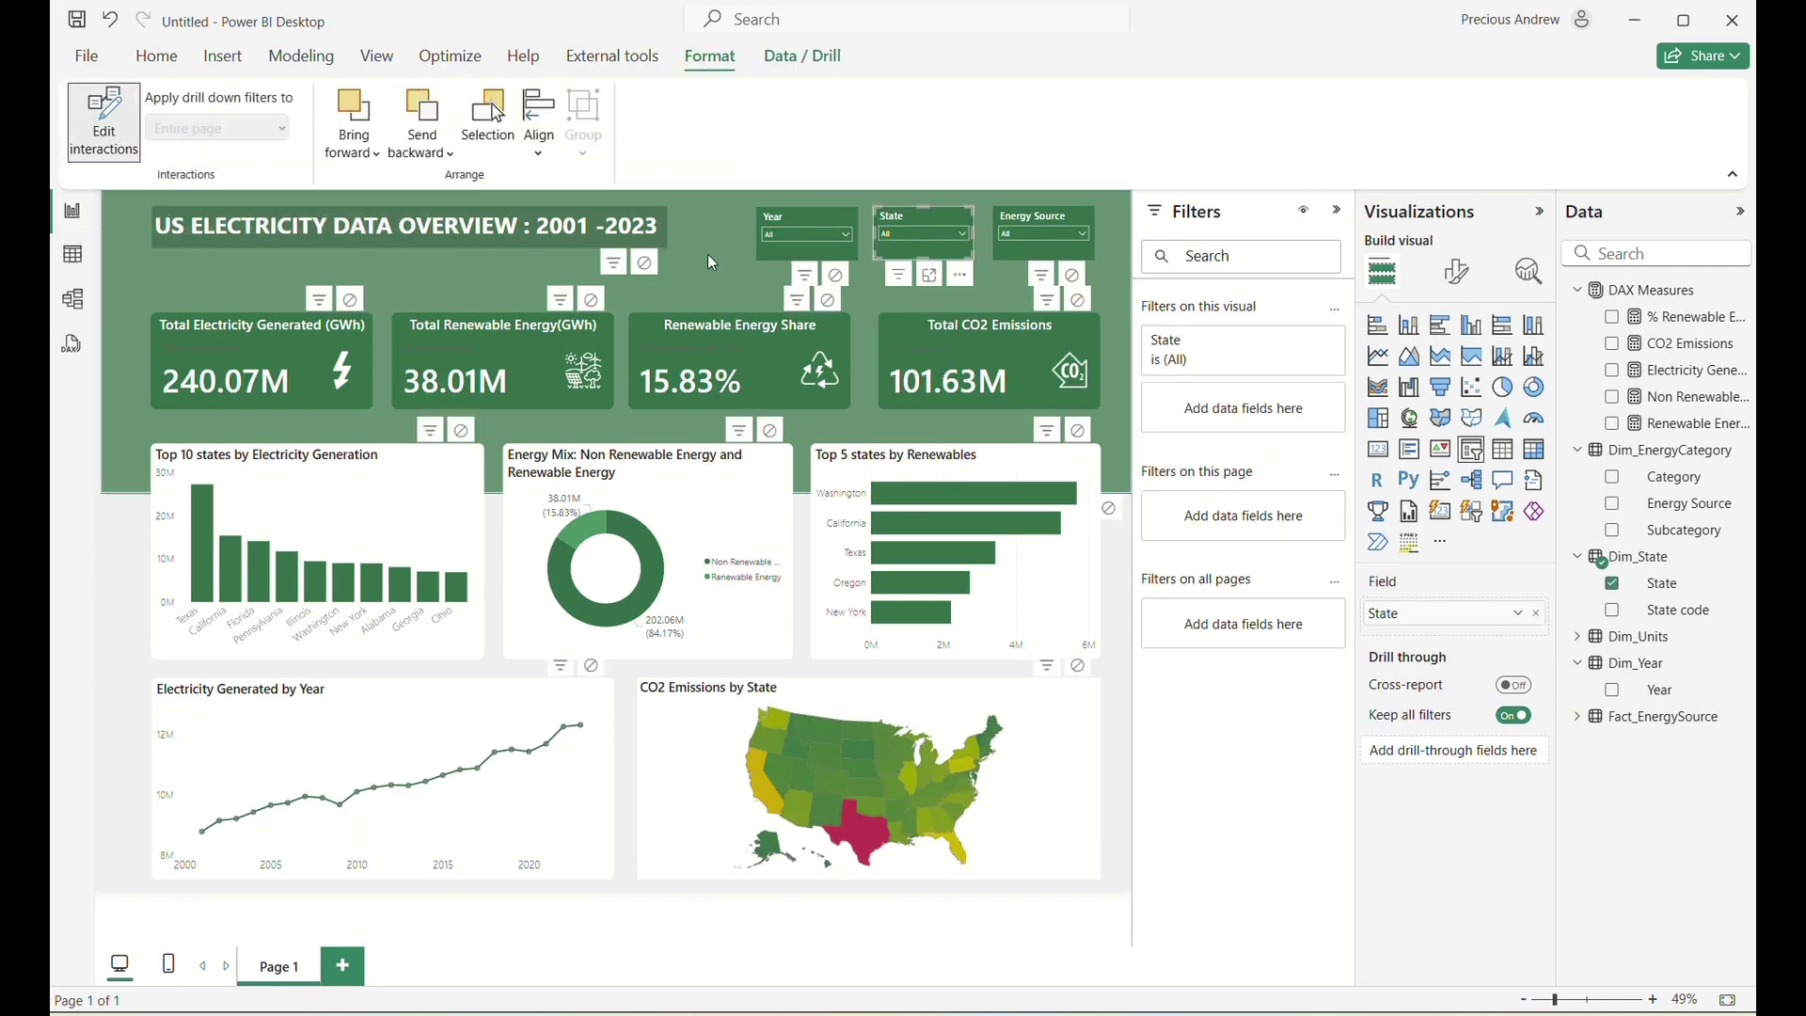
pyautogui.click(462, 433)
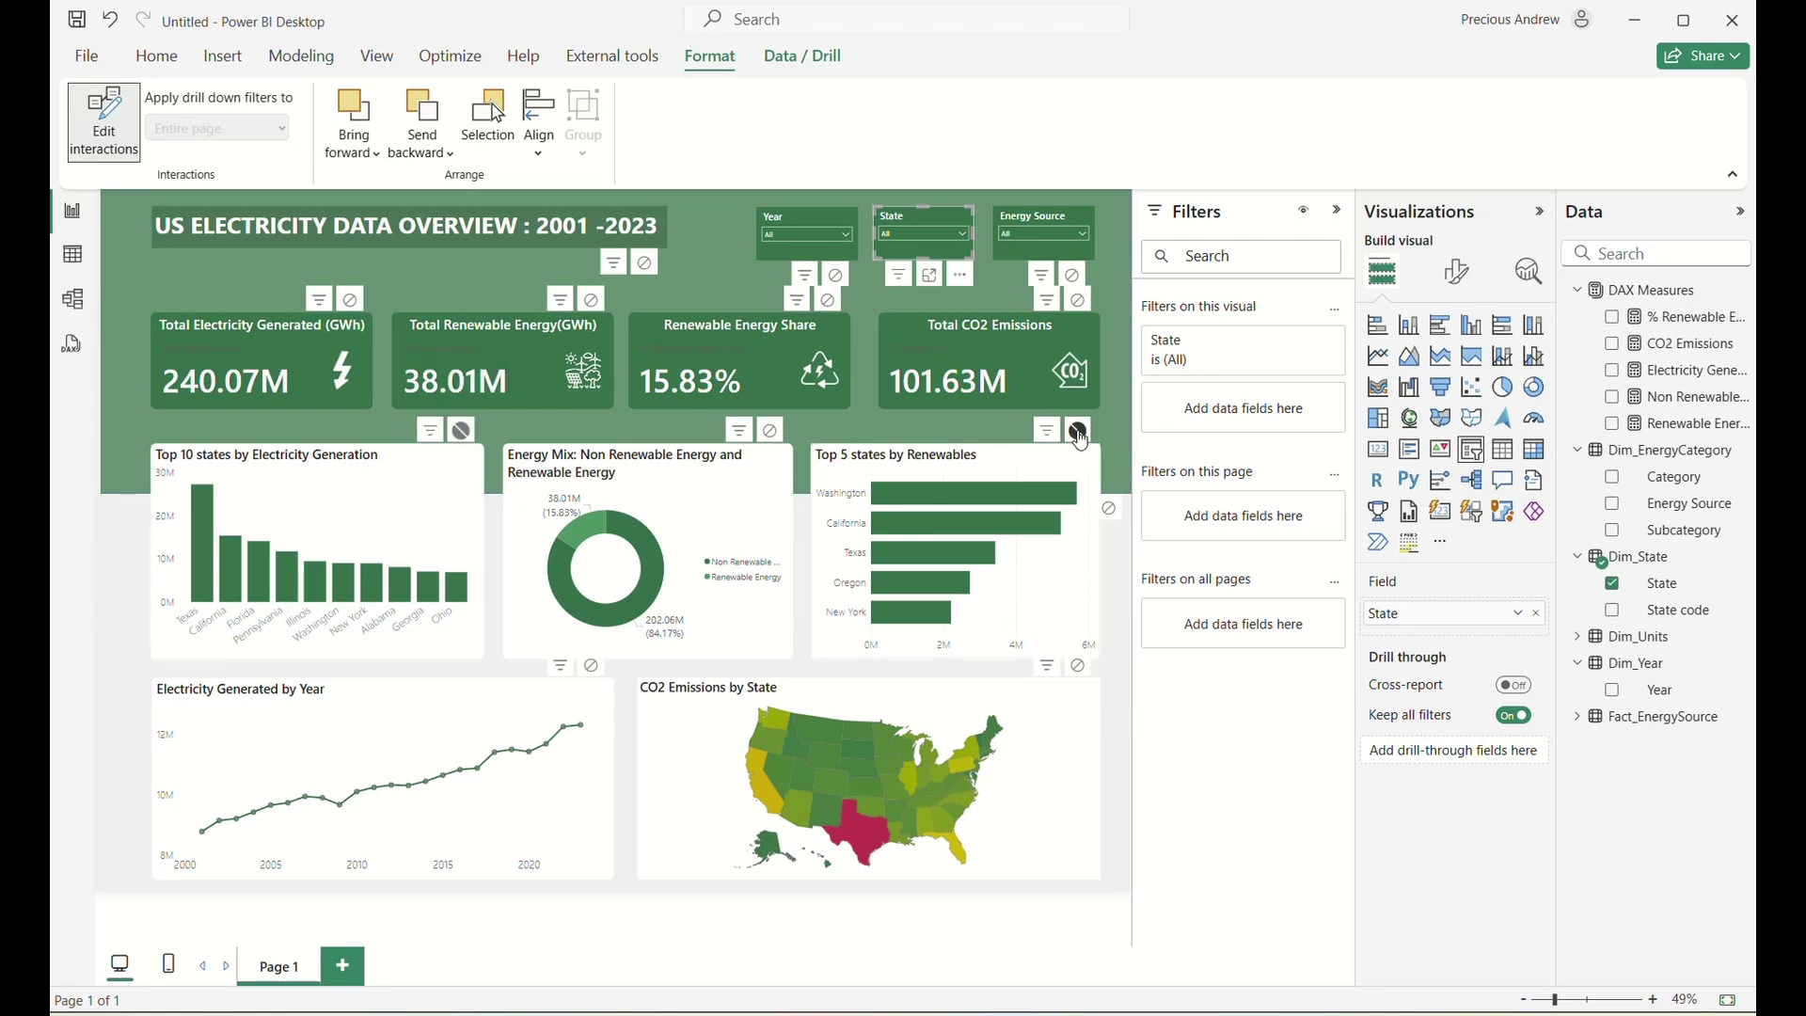
pyautogui.click(1079, 433)
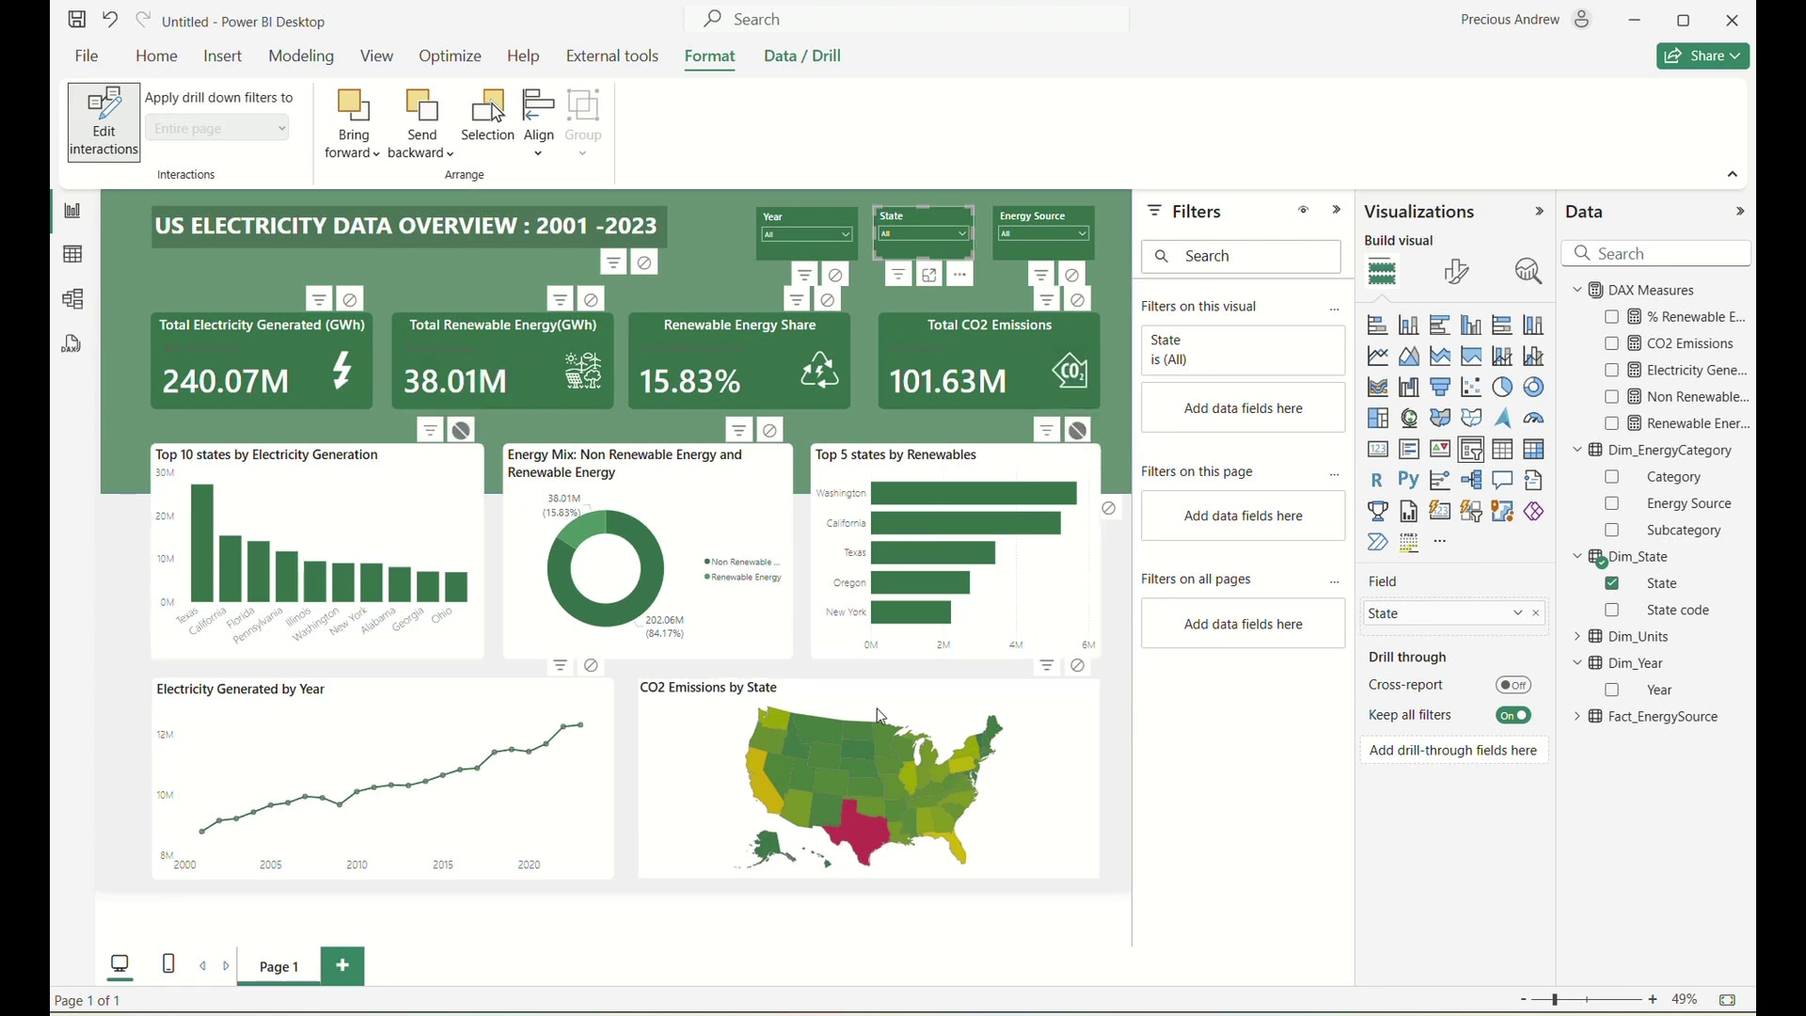
# Set the CO2 Emissions map's interaction to None for the Top 10 and Top 5 states charts, and clear the selected state.
pyautogui.click(811, 753)
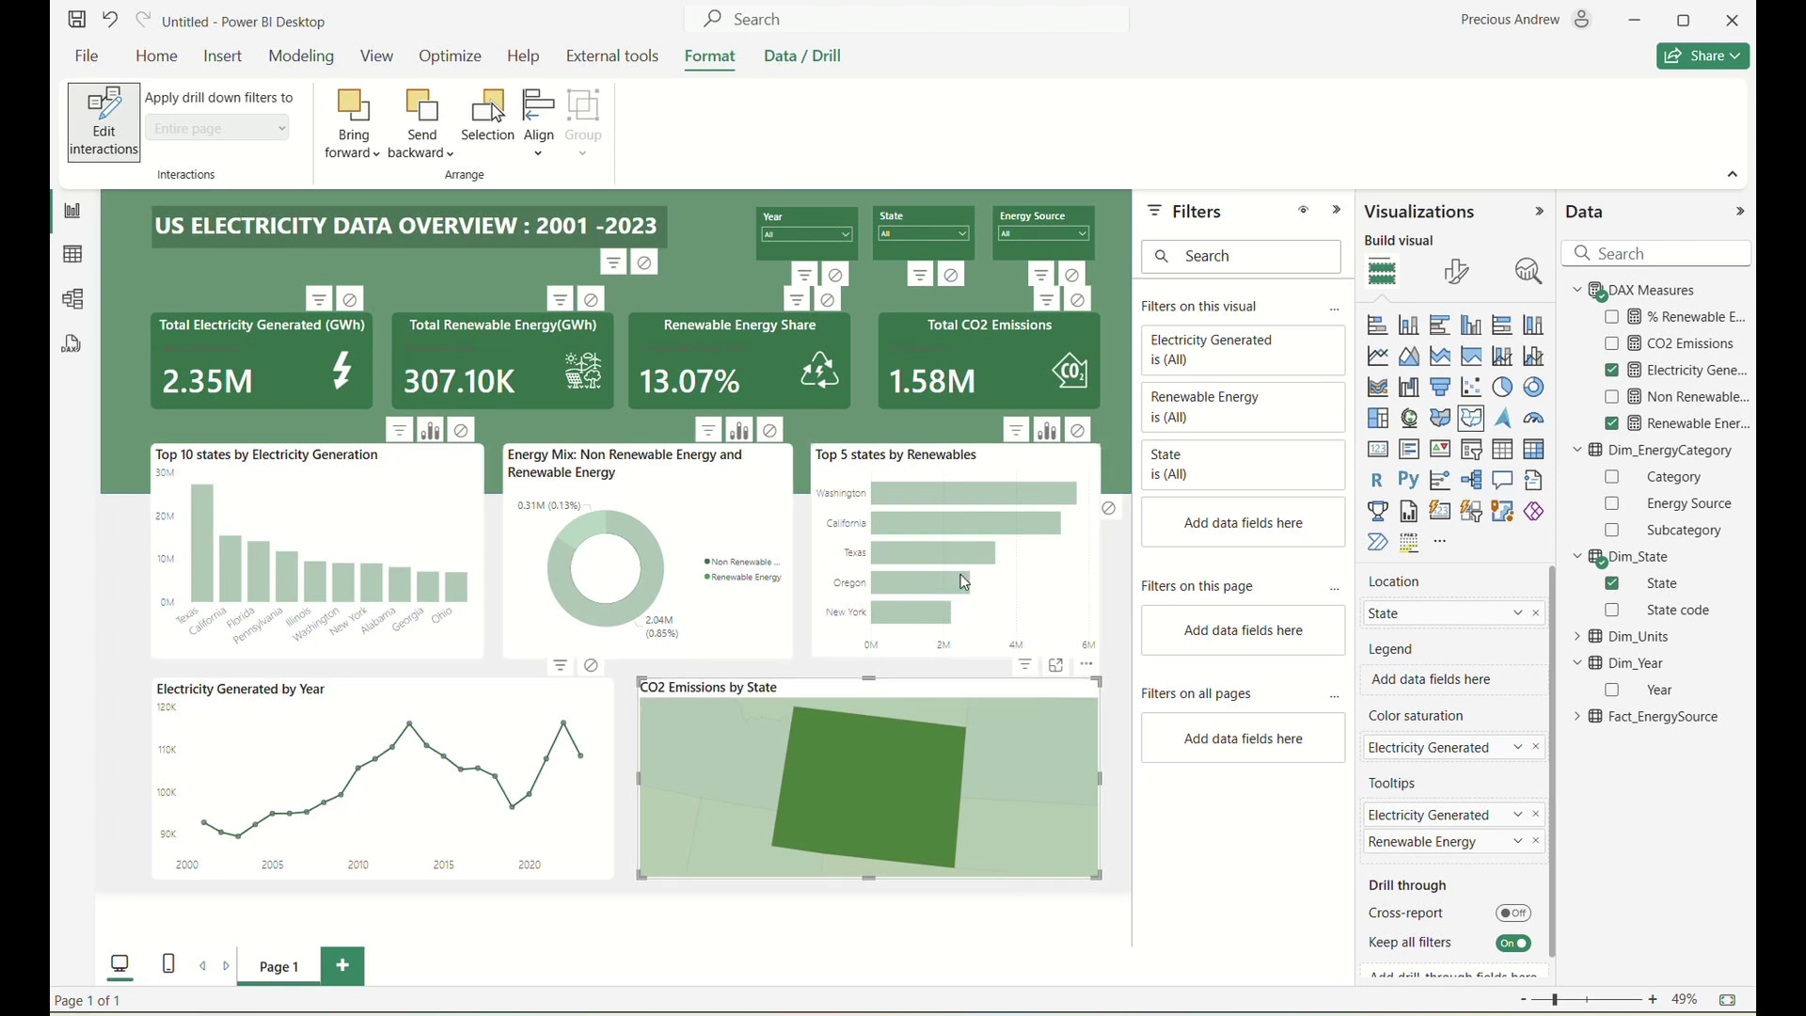
pyautogui.click(462, 430)
pyautogui.click(1079, 431)
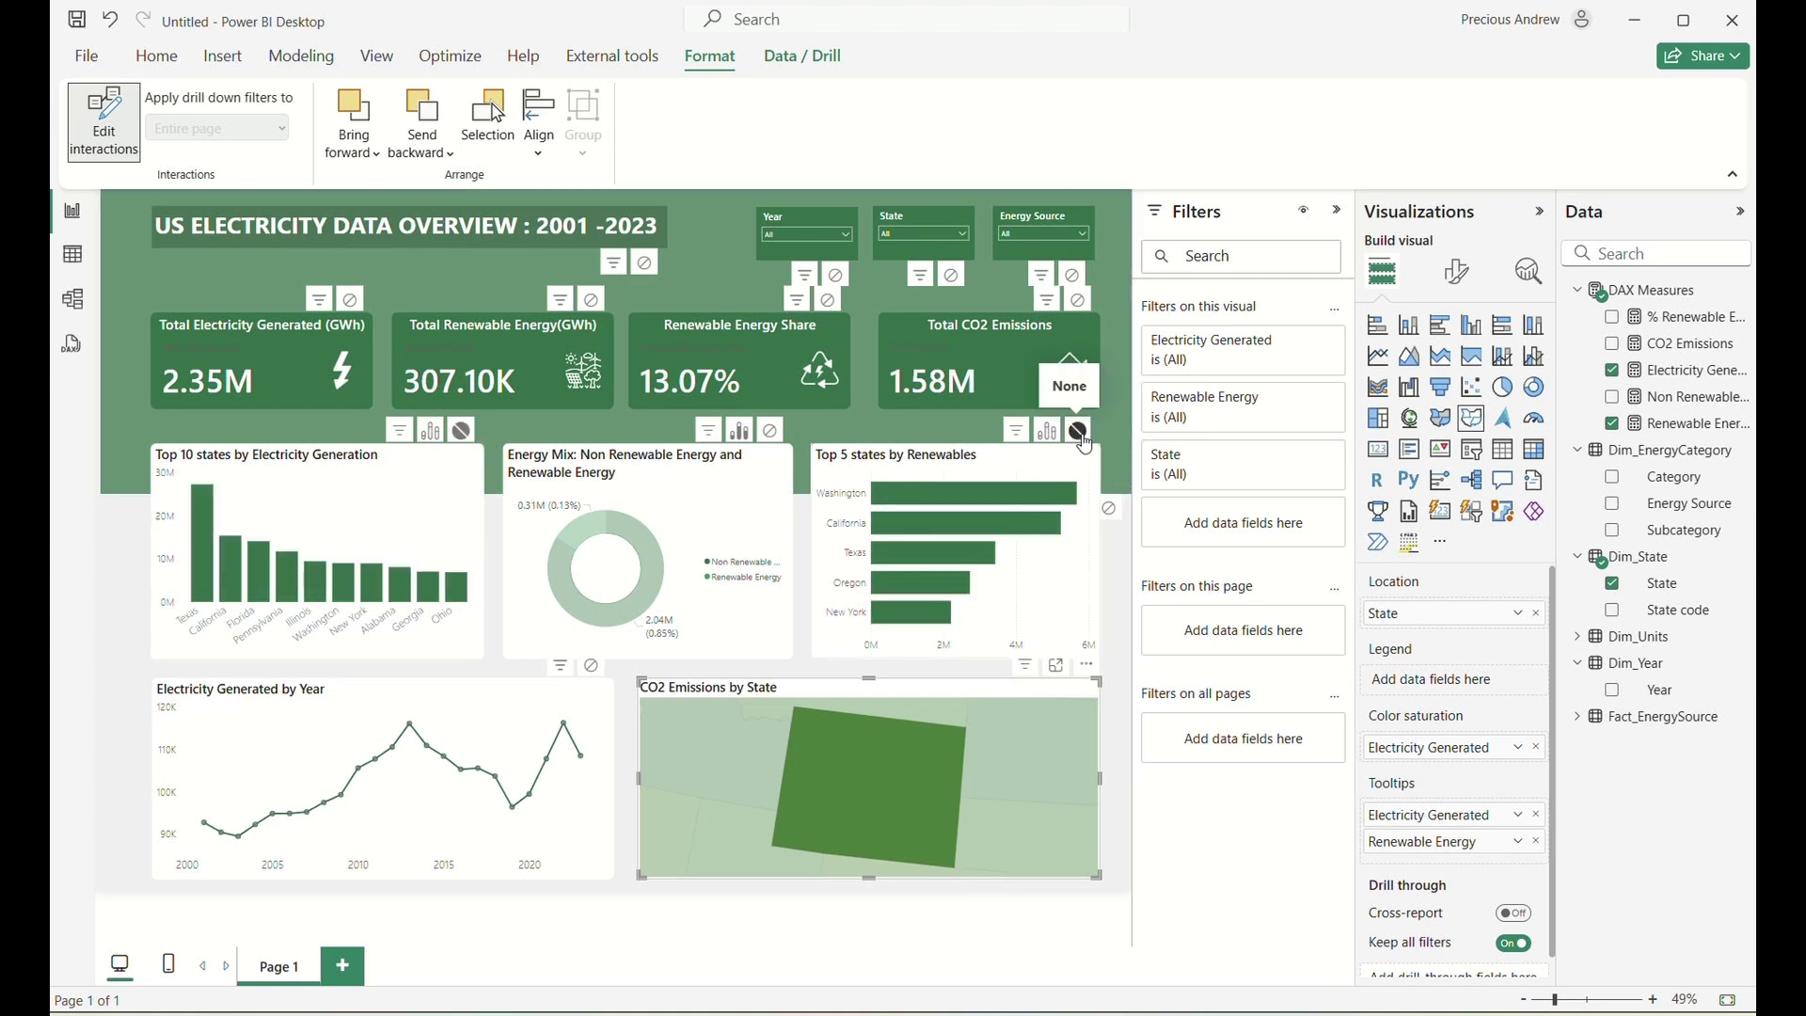
pyautogui.click(899, 798)
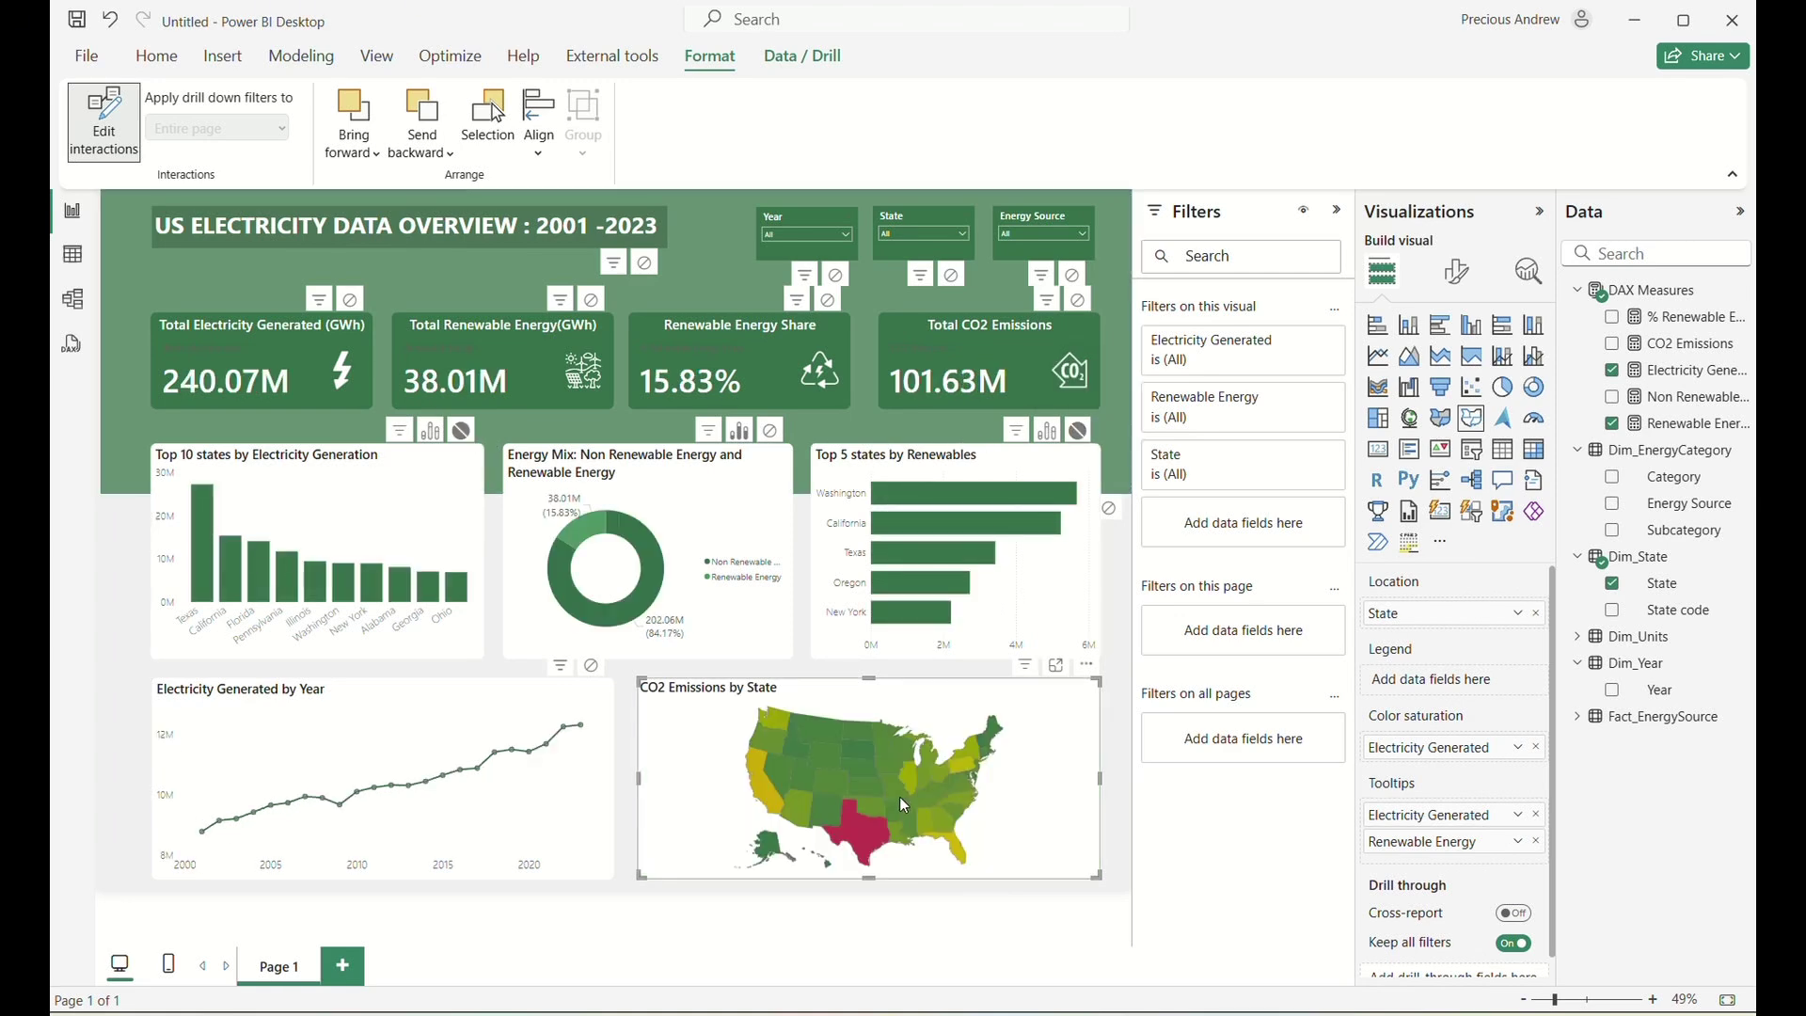
pyautogui.click(715, 288)
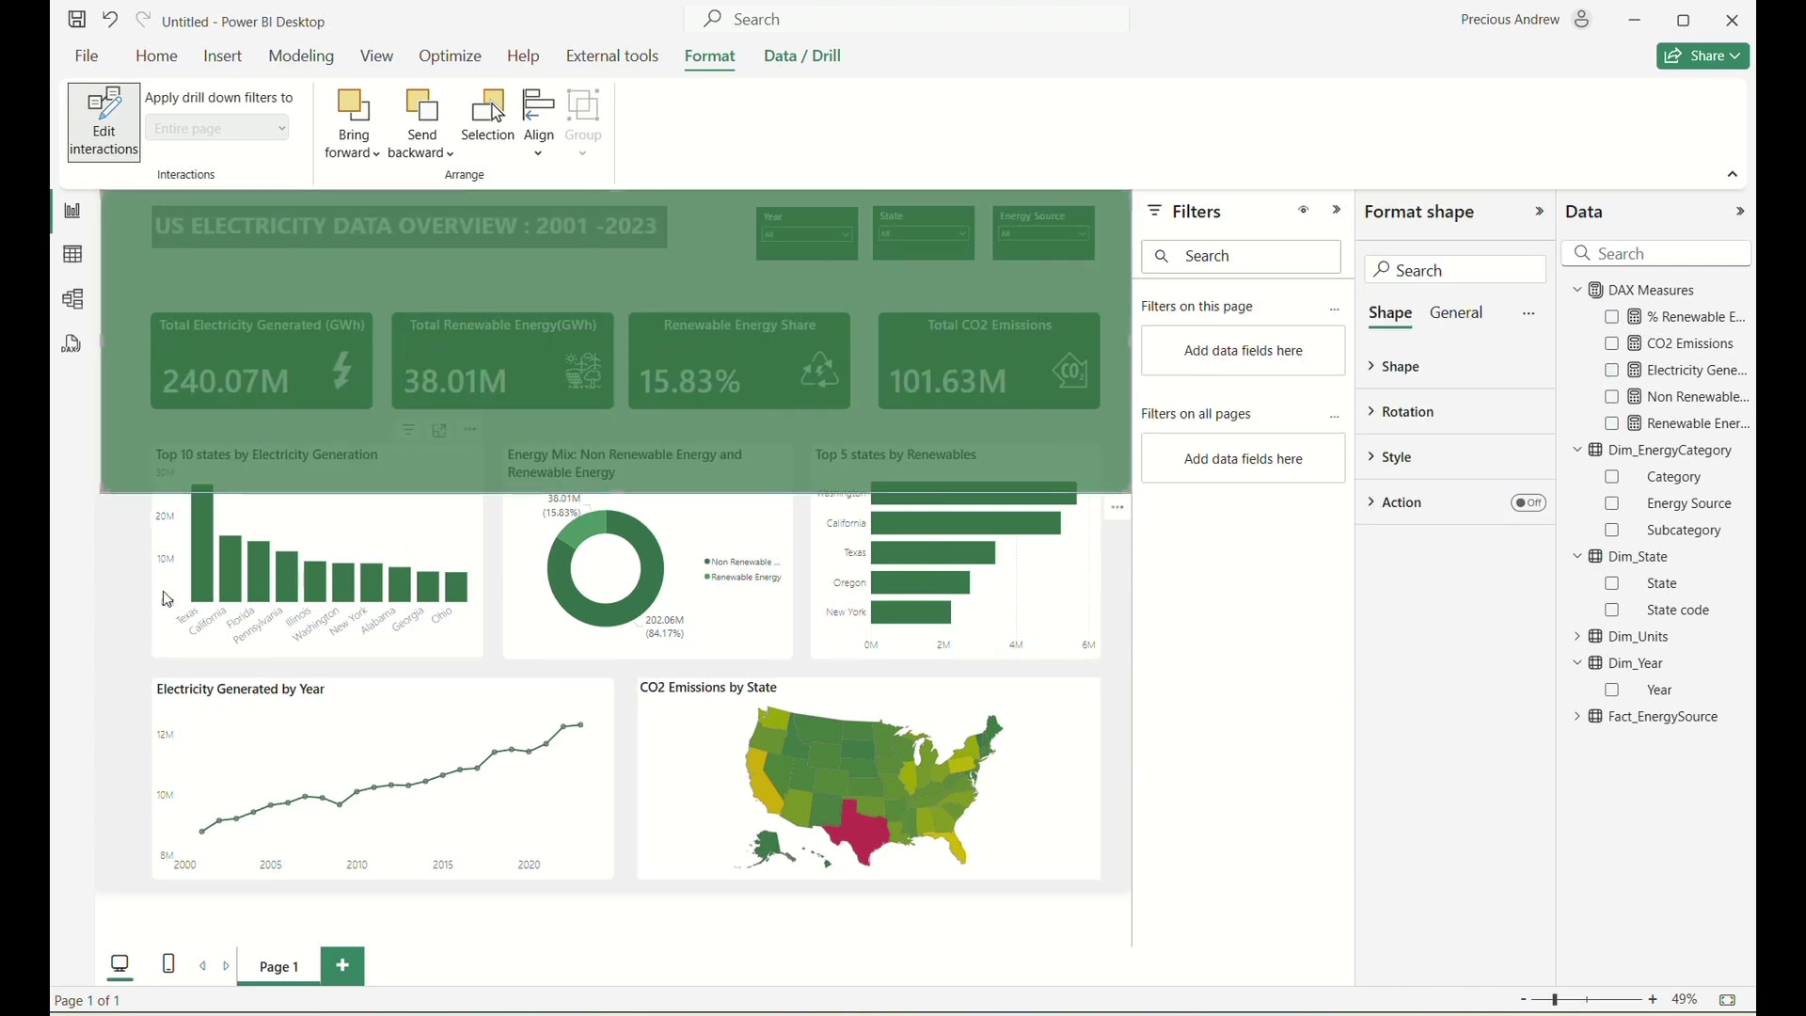
pyautogui.click(126, 601)
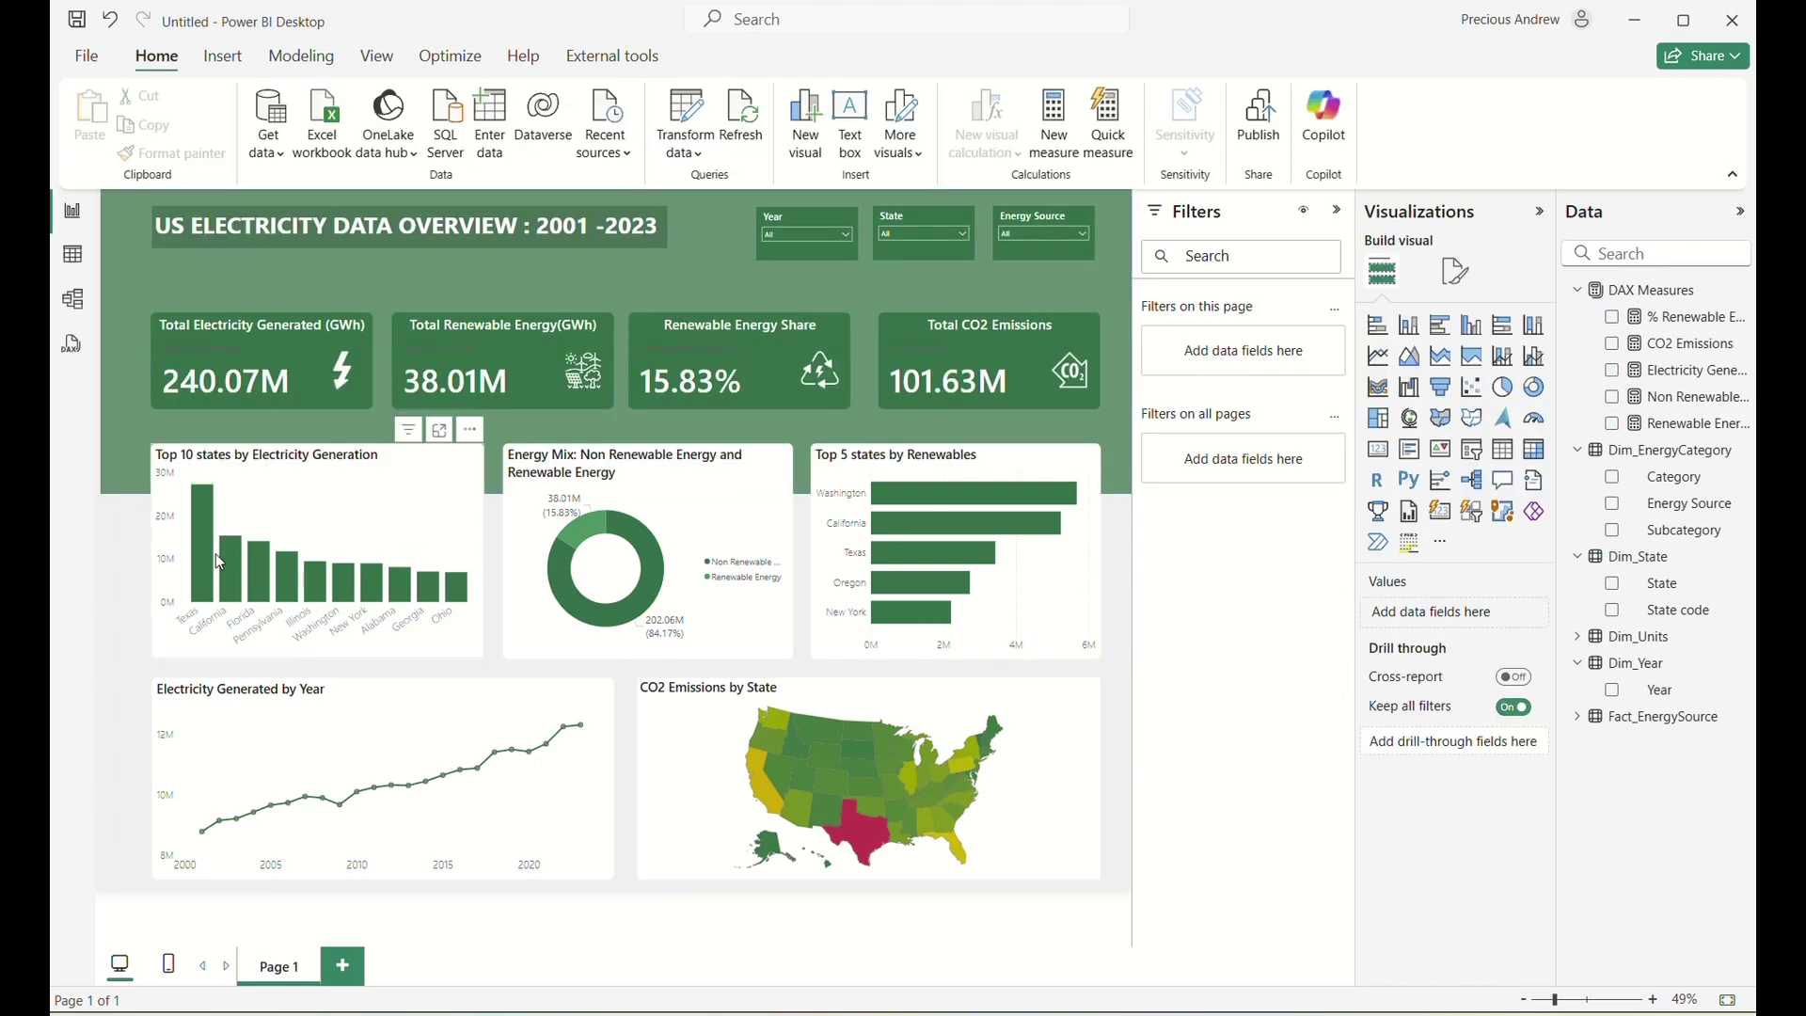
# Select the Renewable Energy Share card and bring up the edit interactions setting.
pyautogui.click(754, 359)
pyautogui.click(709, 59)
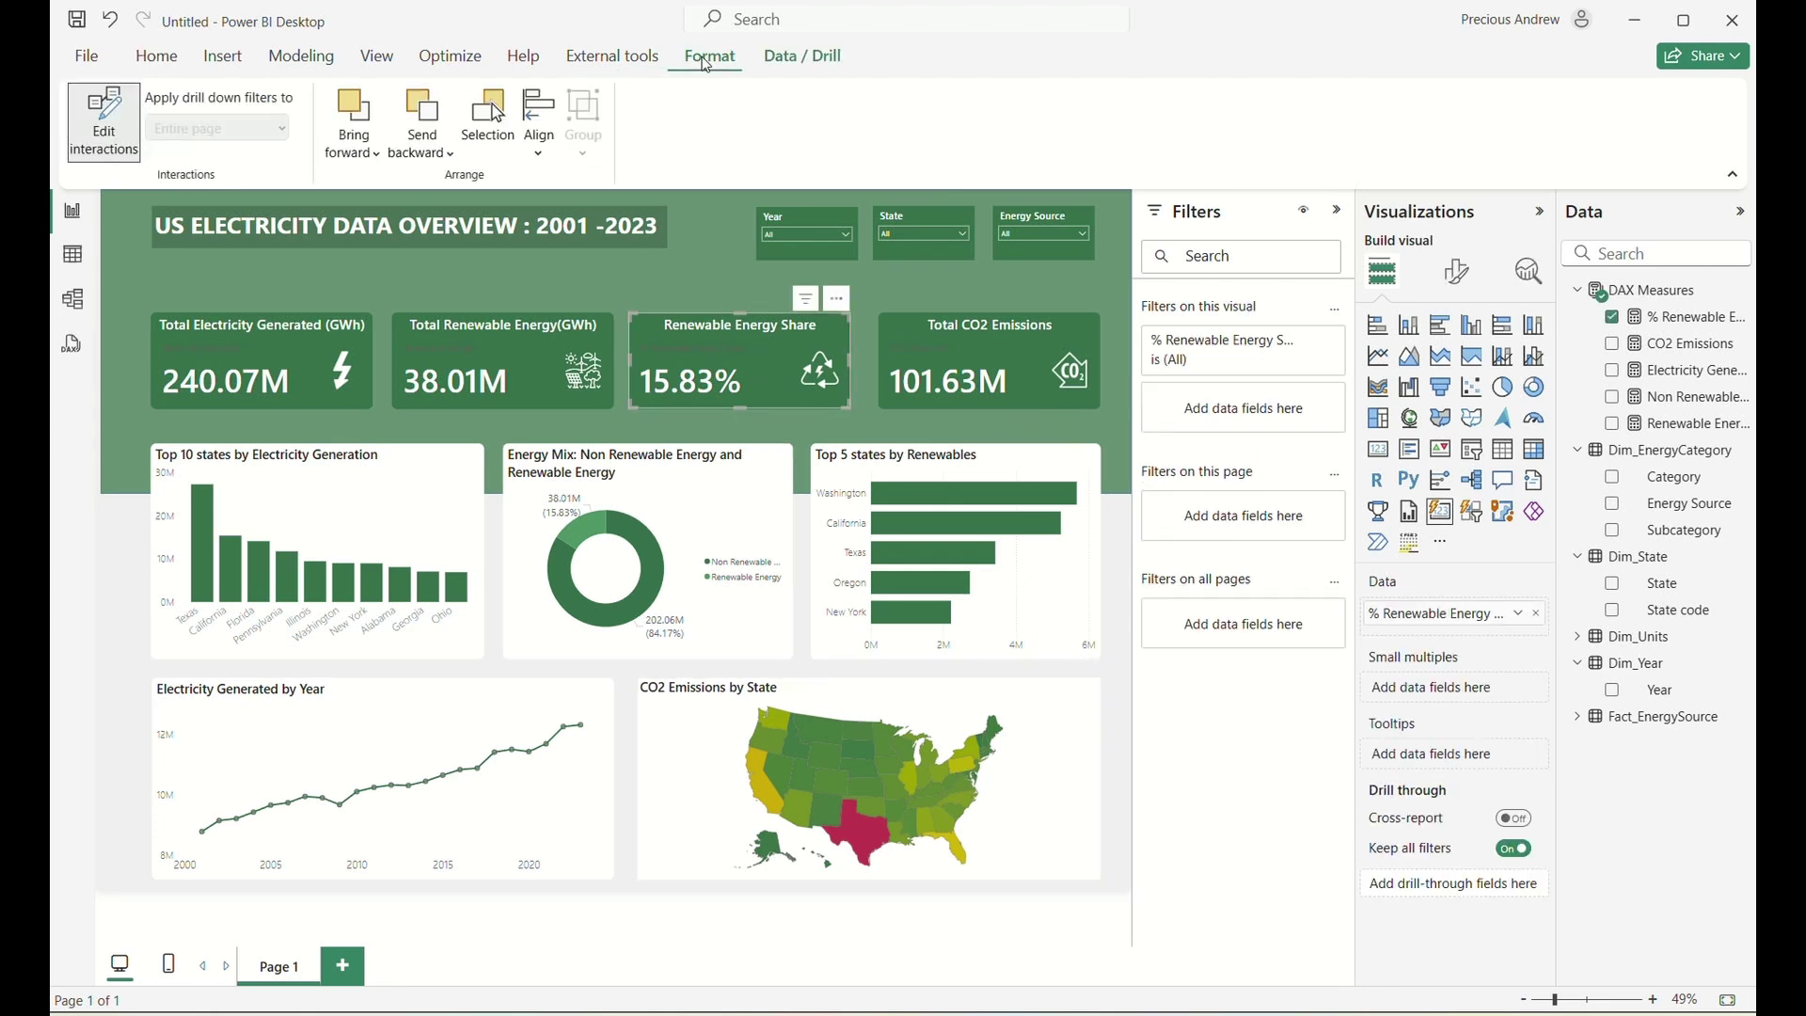